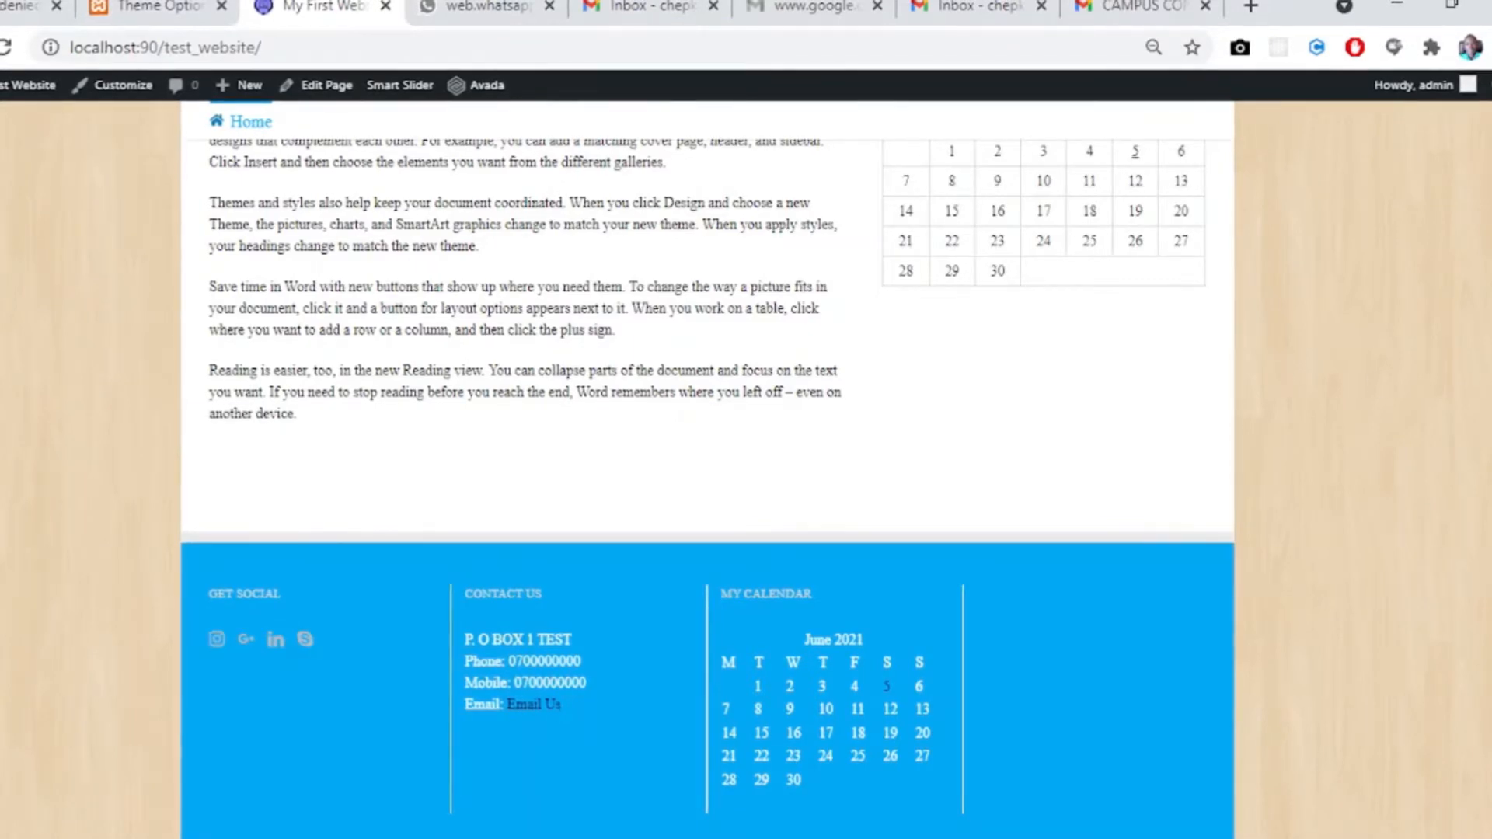
# - Examine the website's home page from its header and slider down to the footer
pyautogui.scroll(8, 707, 466)
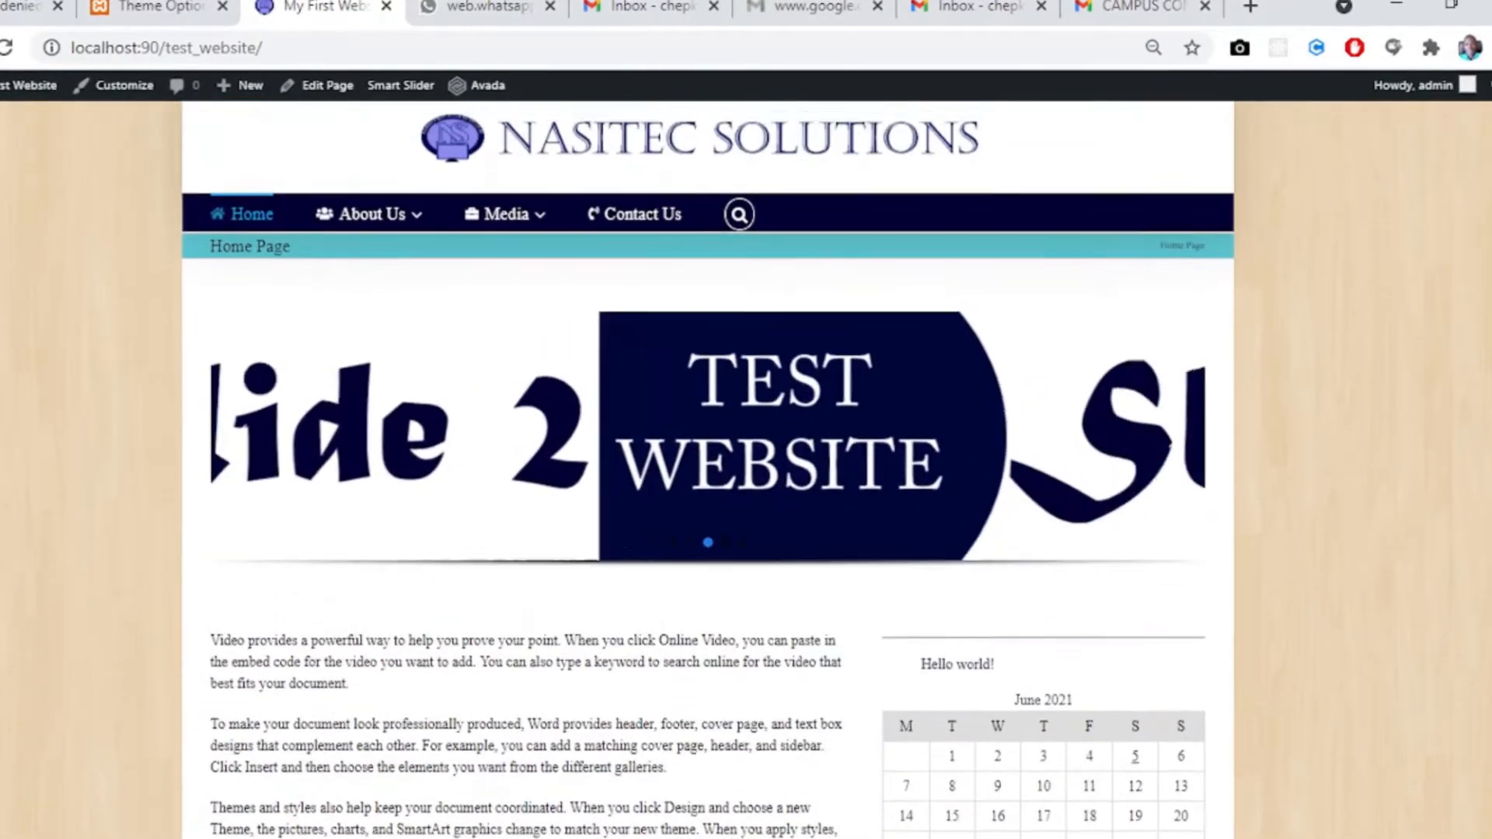
pyautogui.scroll(-6, 915, 161)
pyautogui.scroll(5, 873, 160)
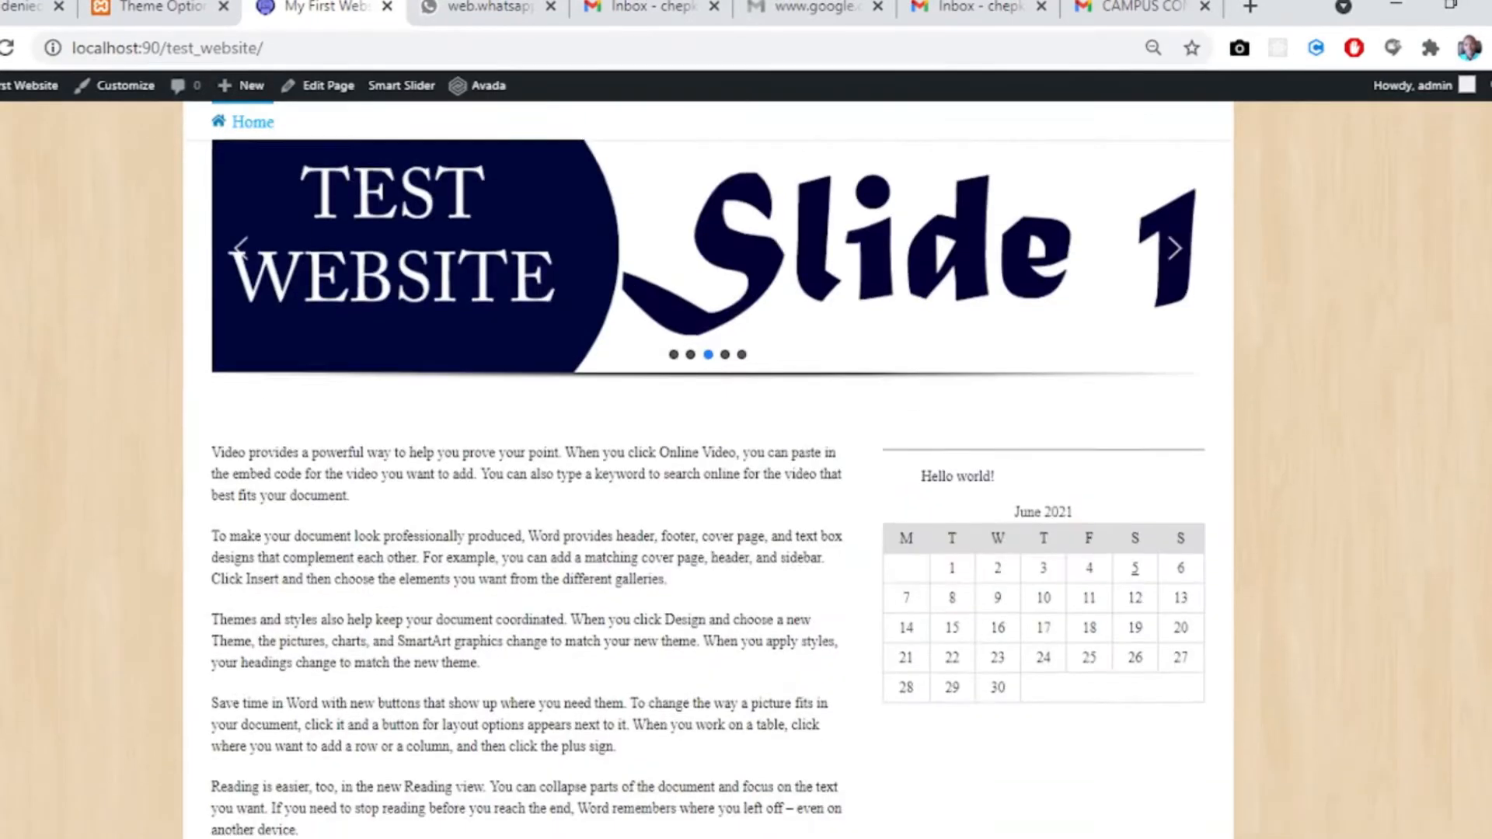
pyautogui.scroll(-1, 873, 160)
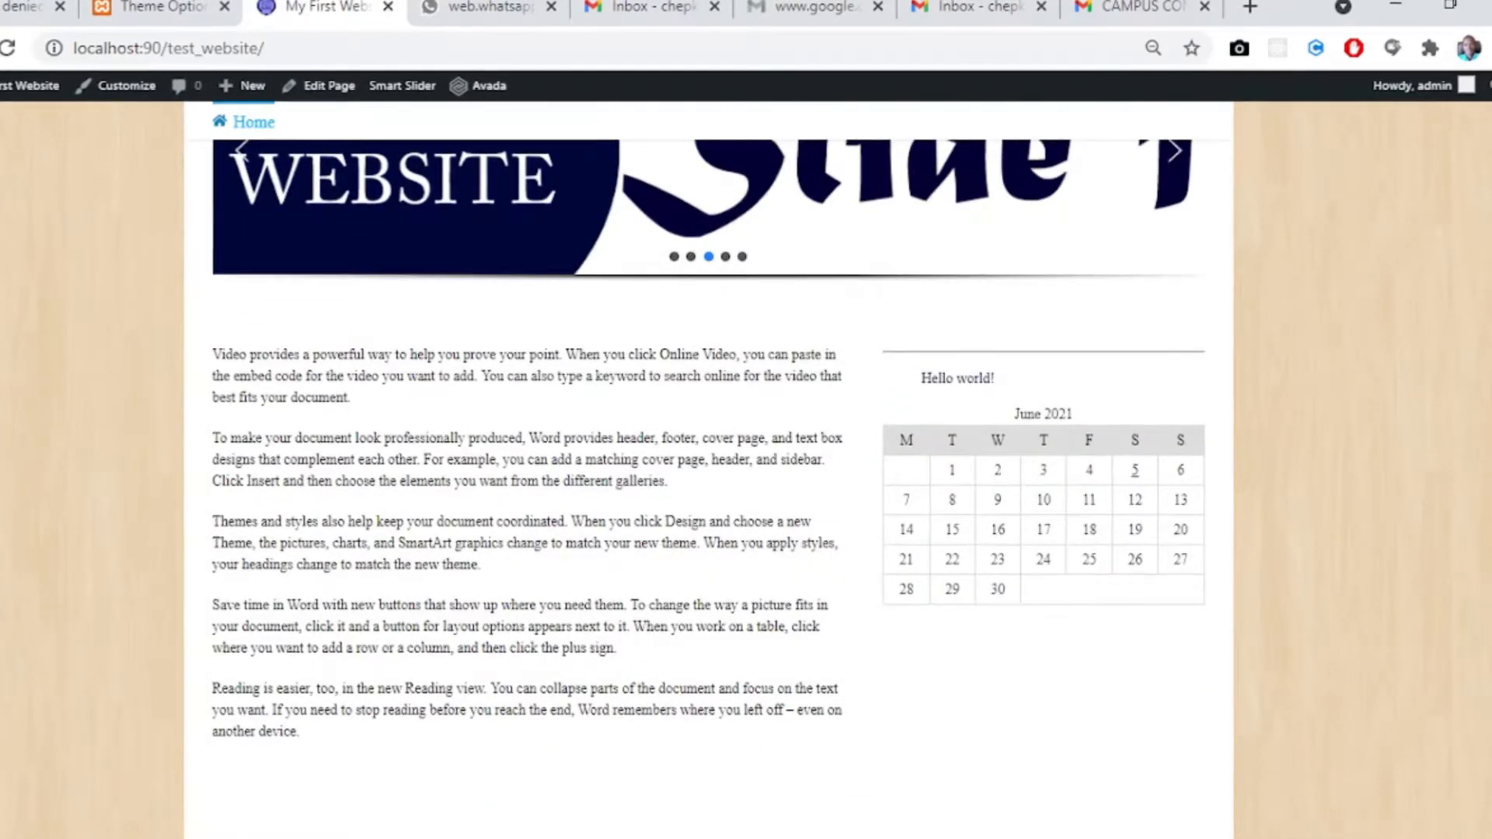
pyautogui.scroll(4, 709, 467)
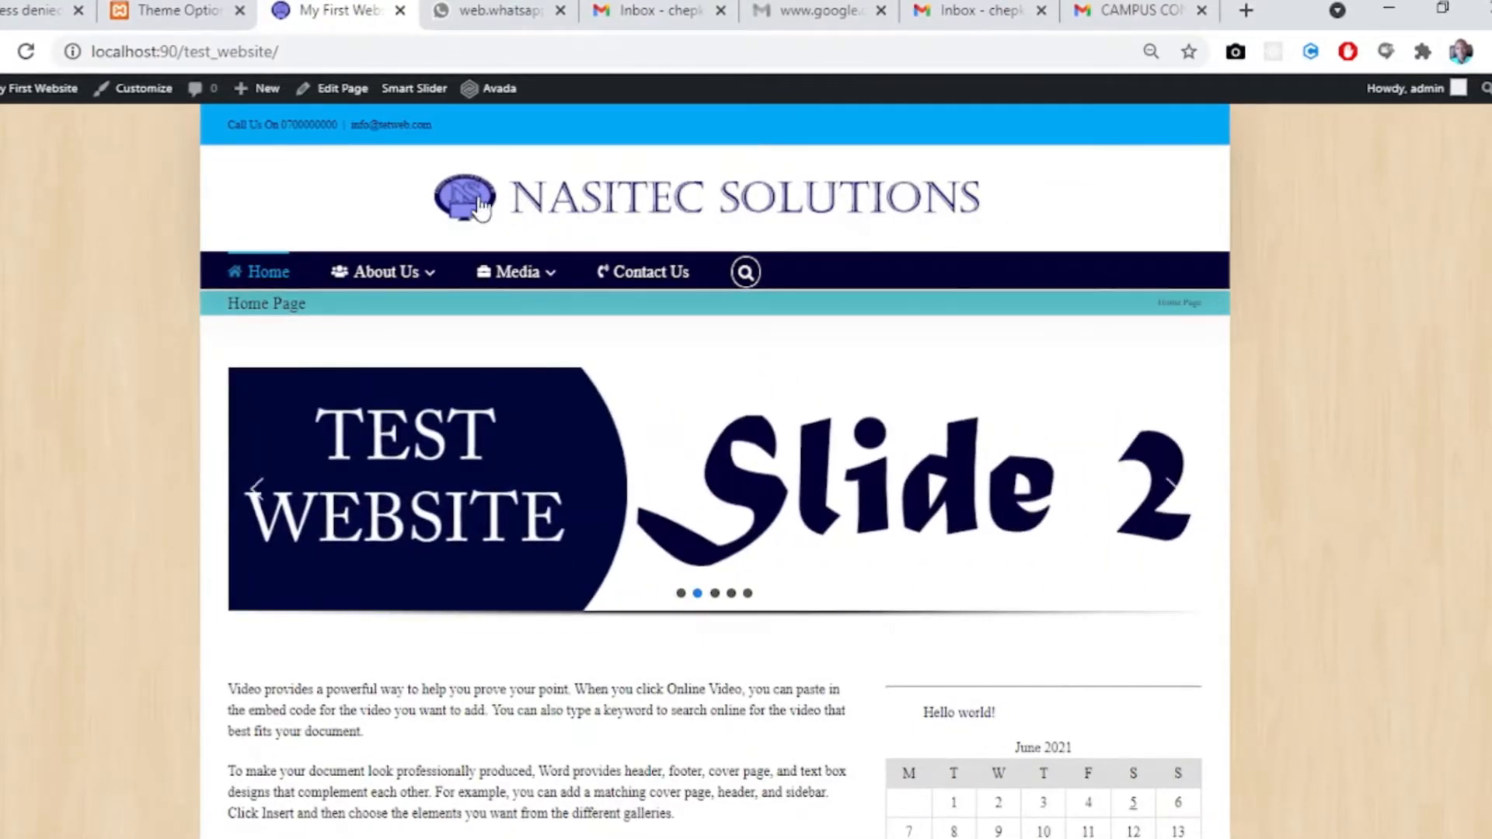
pyautogui.scroll(-1, 700, 466)
pyautogui.scroll(-7, 715, 467)
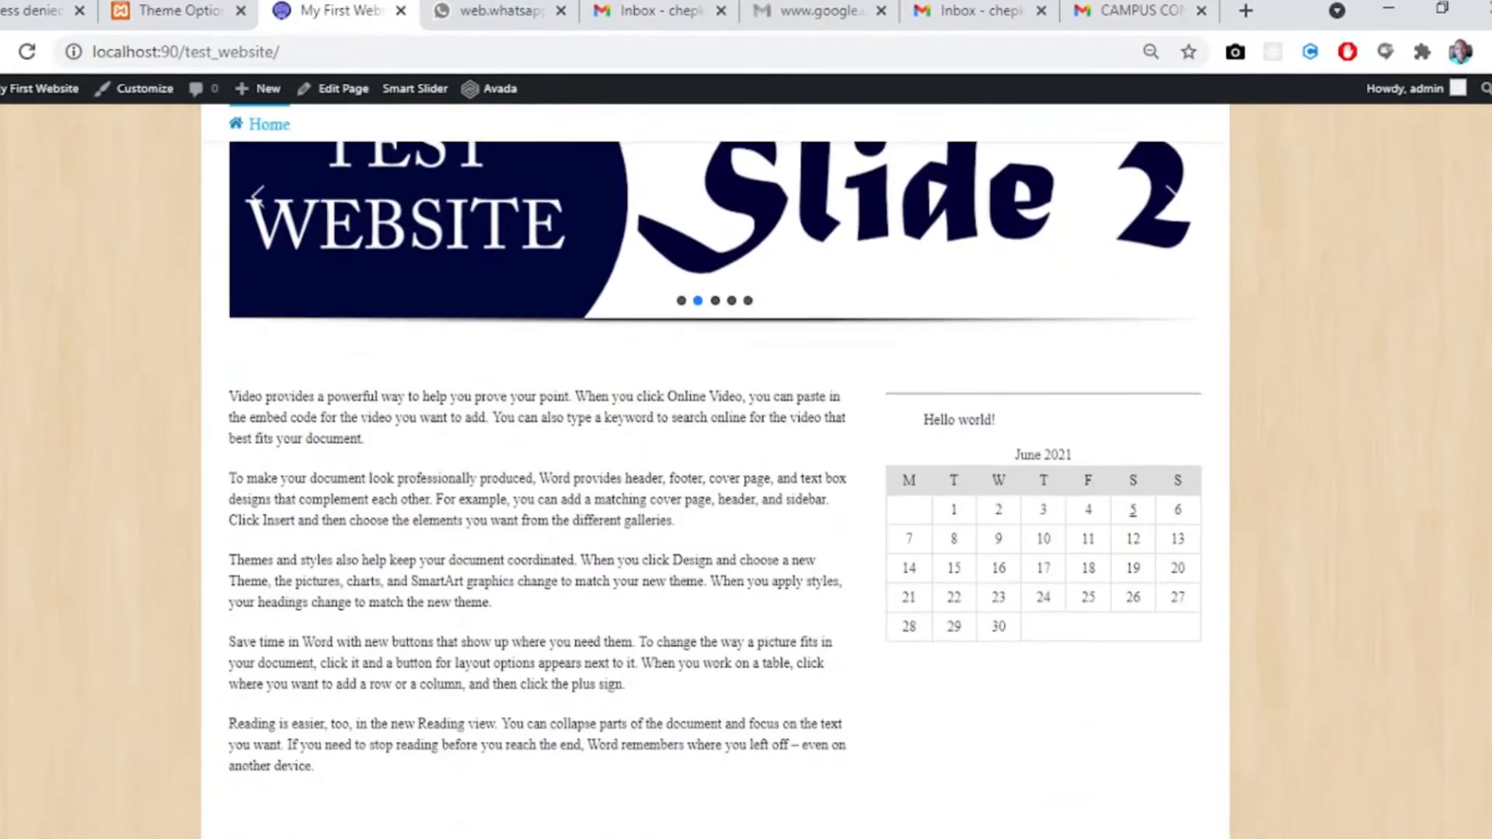
pyautogui.scroll(4, 715, 467)
pyautogui.scroll(5, 715, 466)
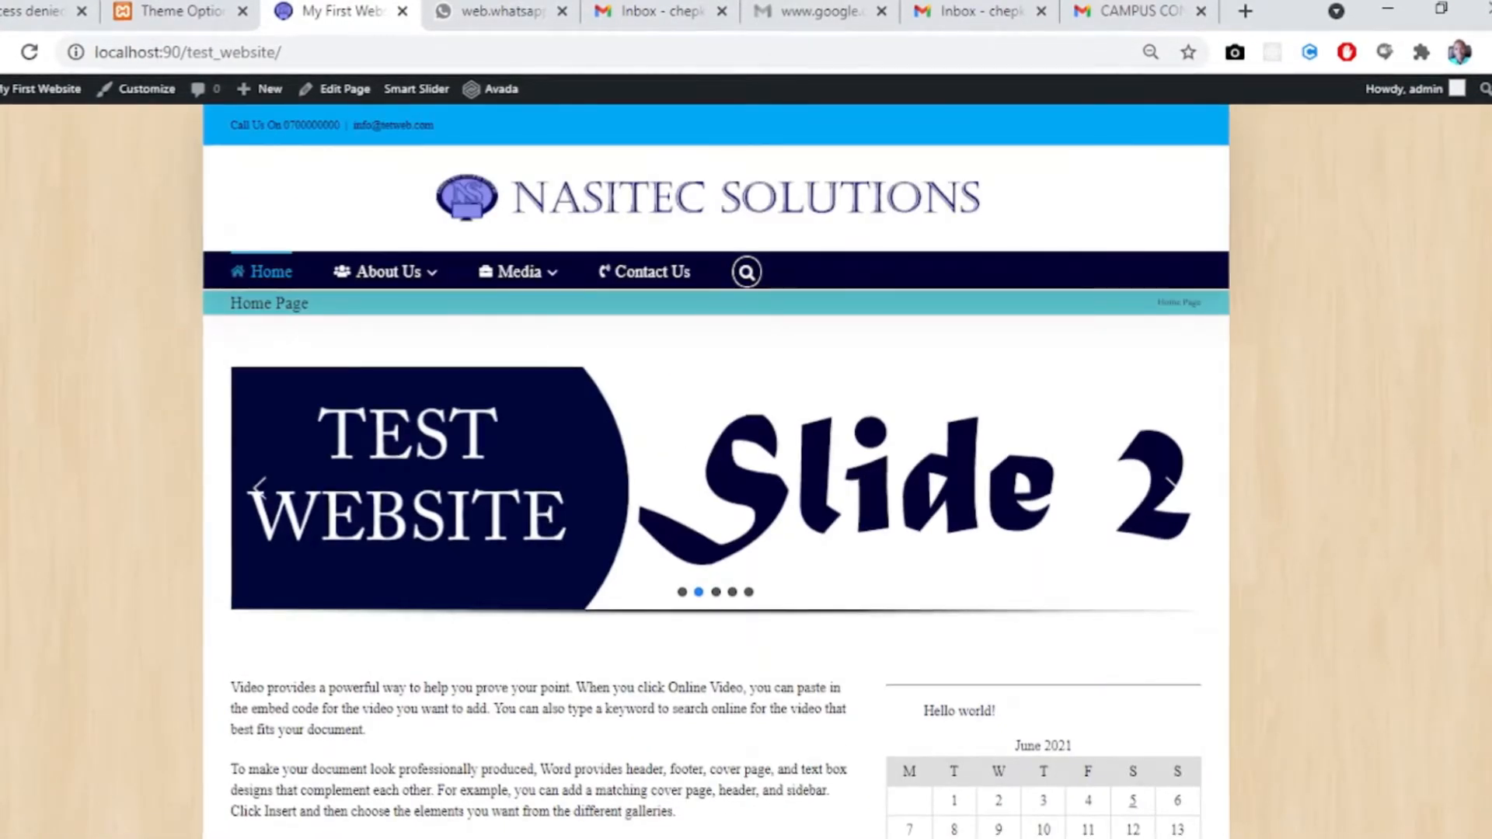
pyautogui.scroll(-5, 715, 466)
pyautogui.scroll(3, 715, 466)
pyautogui.scroll(2, 715, 466)
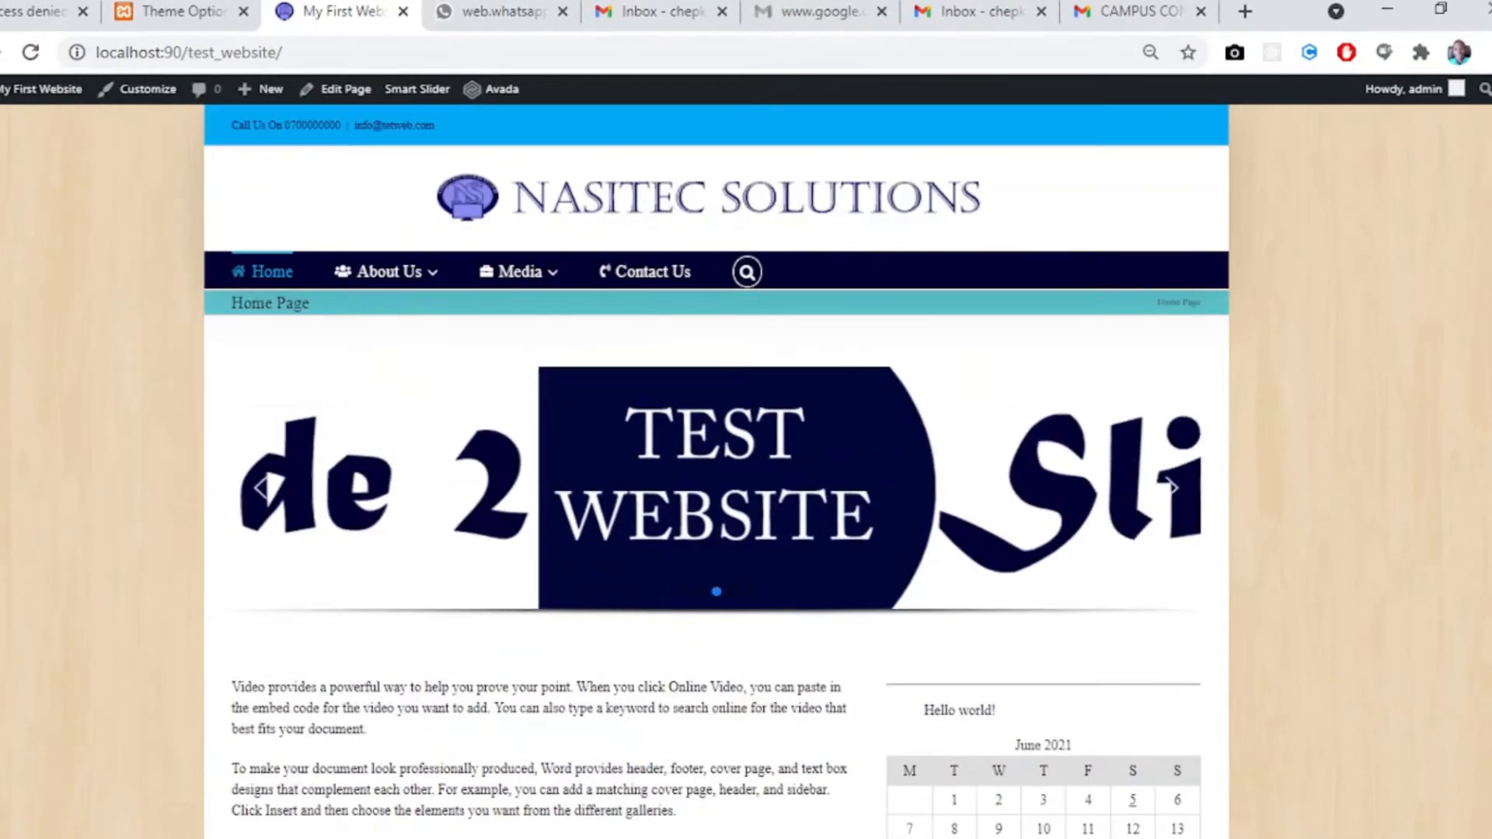
# - Reset the home page's browser zoom to the default level and review the page down to its footer
pyautogui.click(1150, 52)
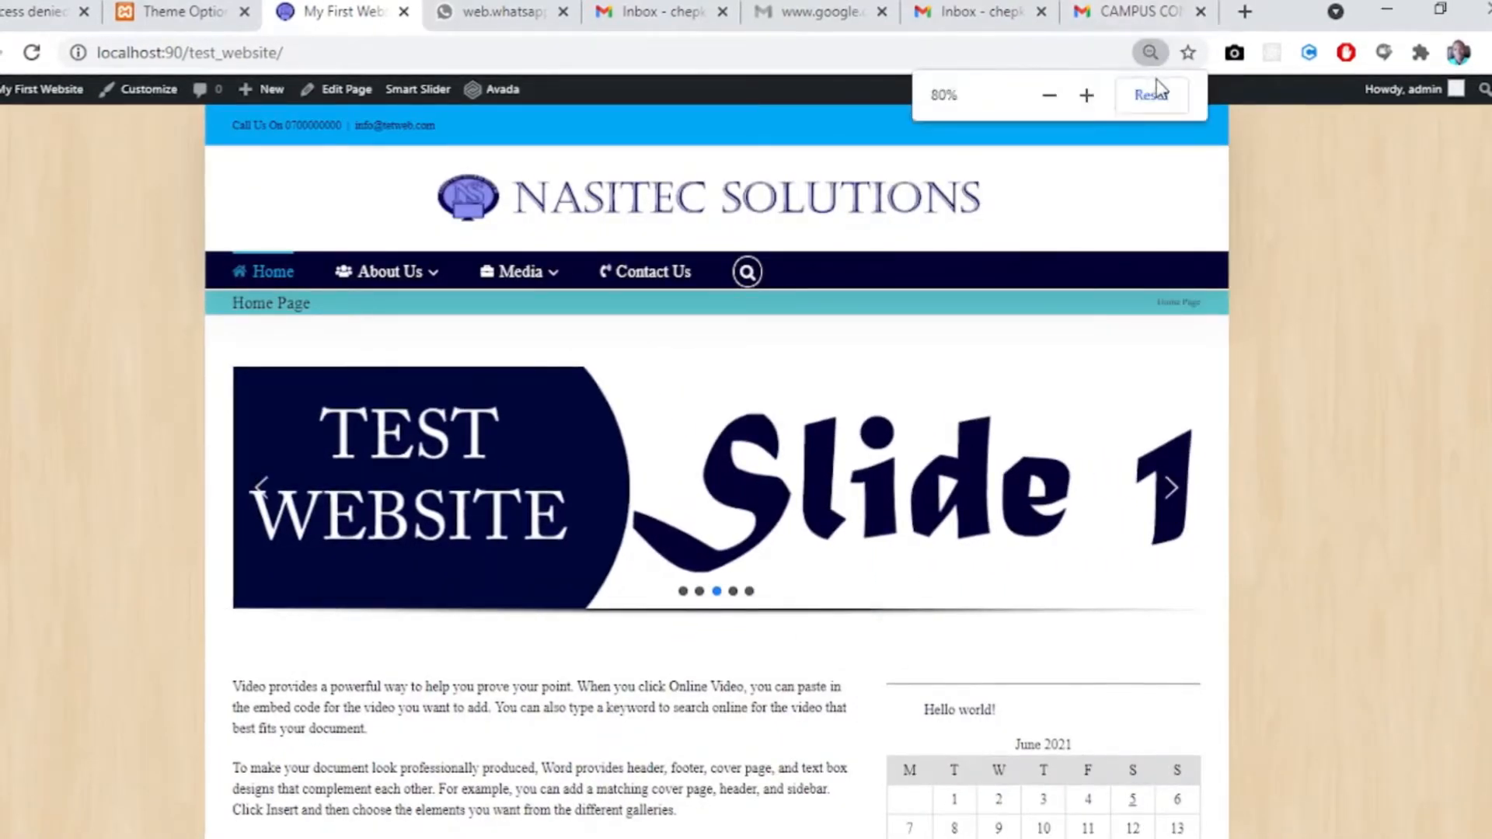
pyautogui.click(1151, 95)
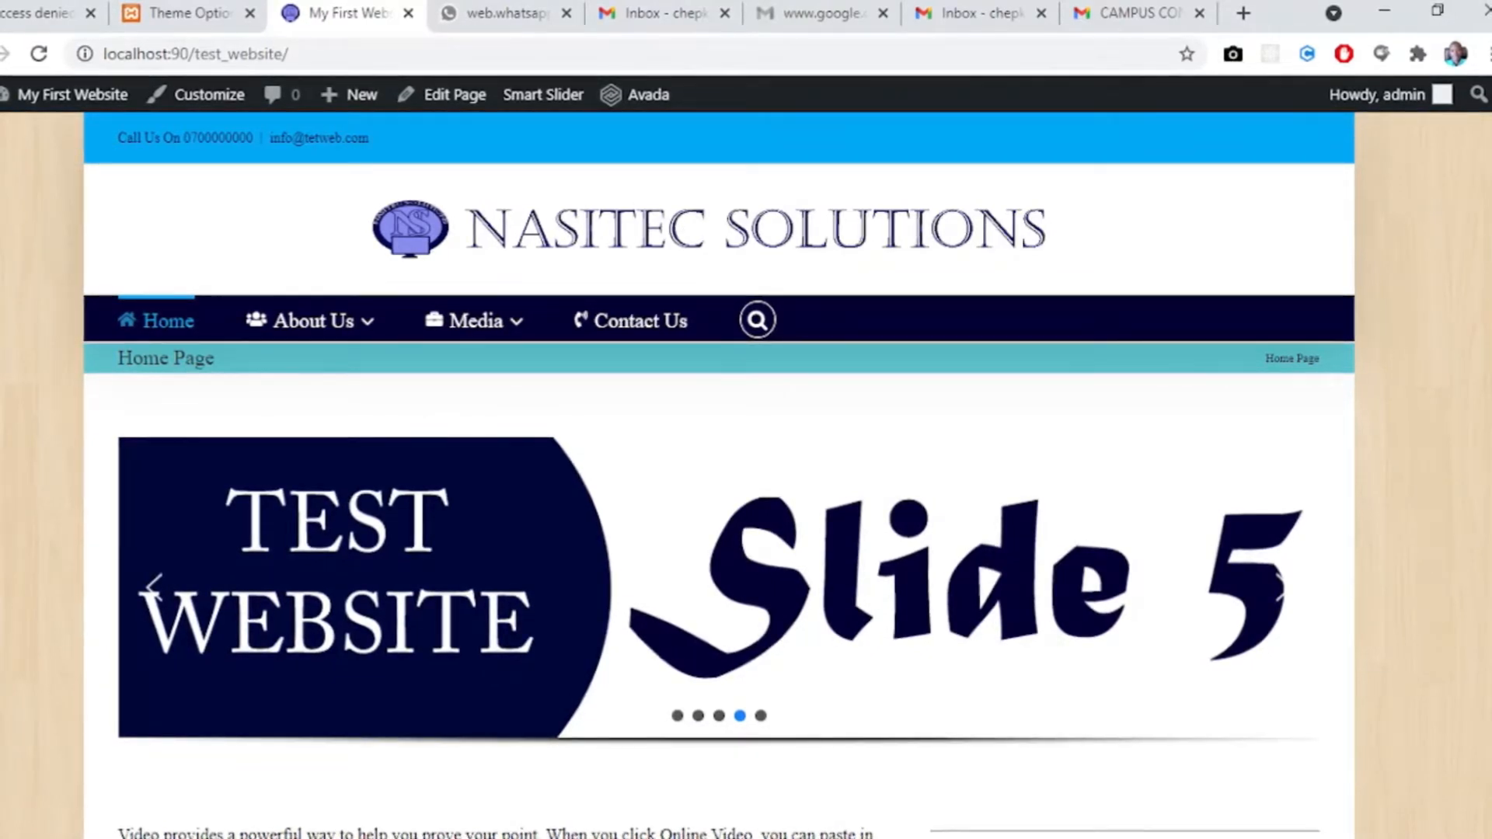
pyautogui.scroll(-15, 1489, 247)
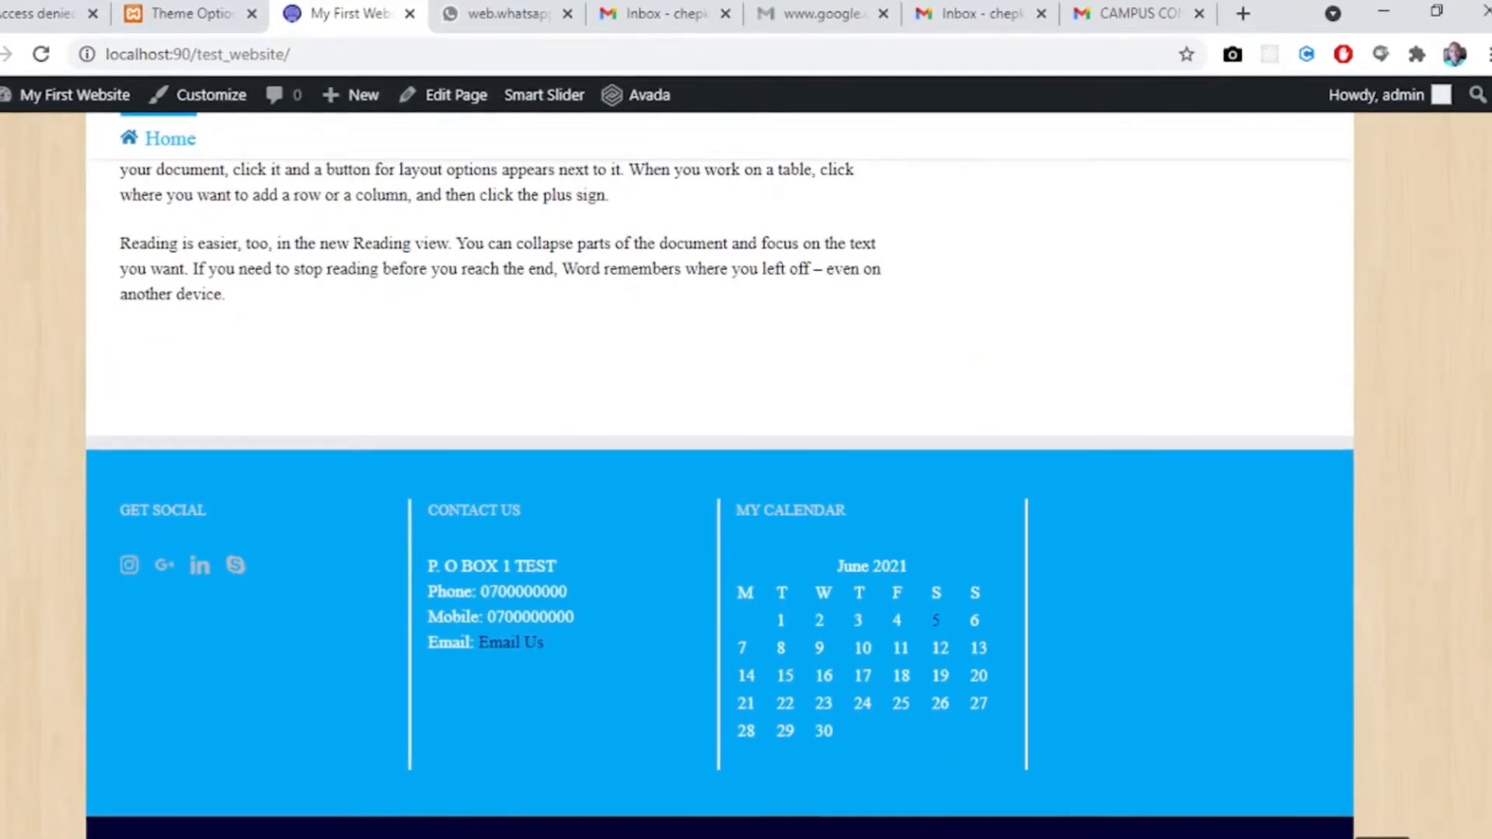
pyautogui.scroll(15, 1489, 247)
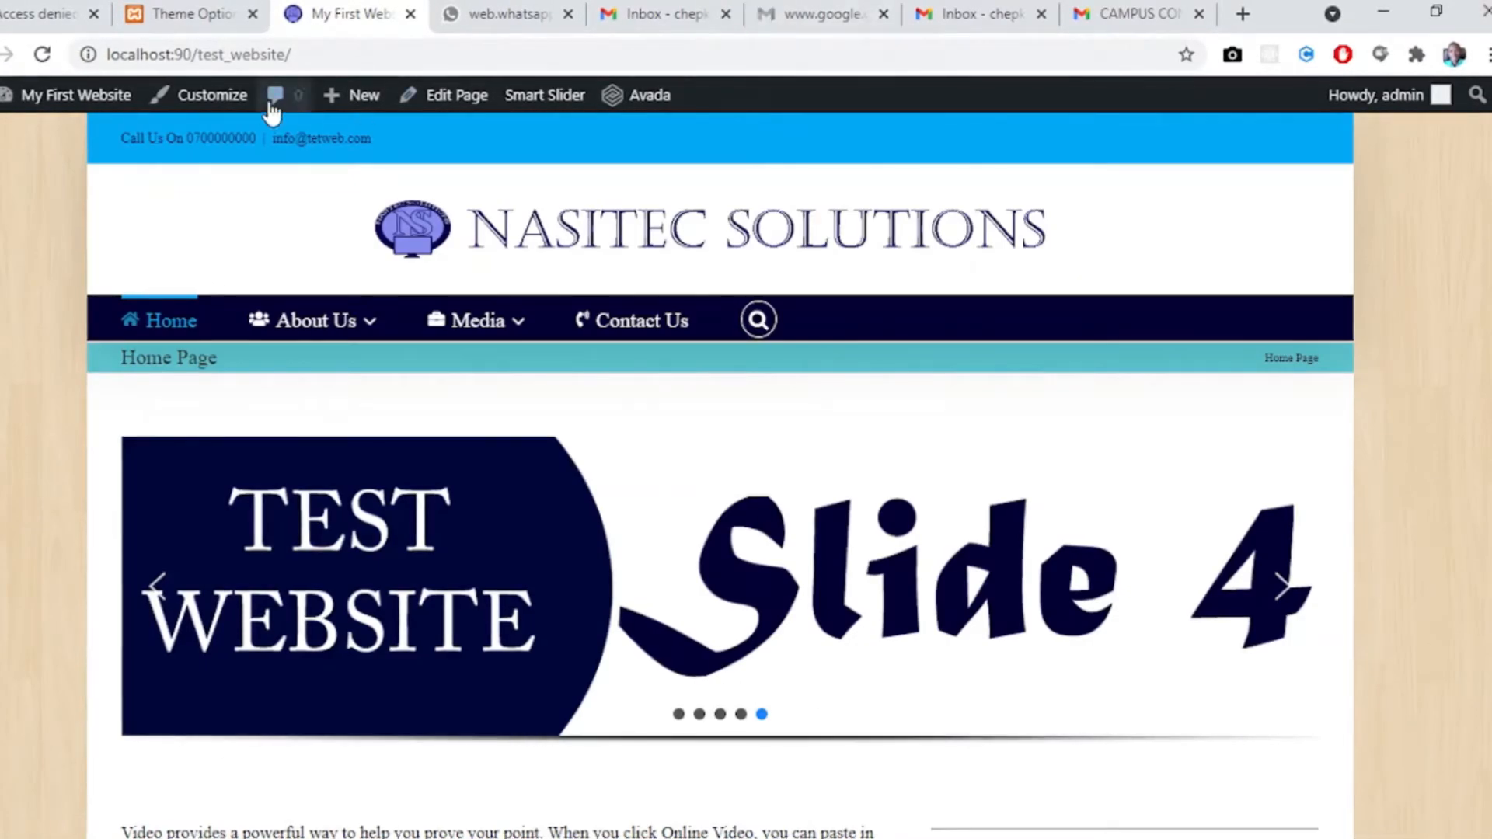
# - Reset all saved Avada theme options to the Avada Classic defaults
pyautogui.click(167, 15)
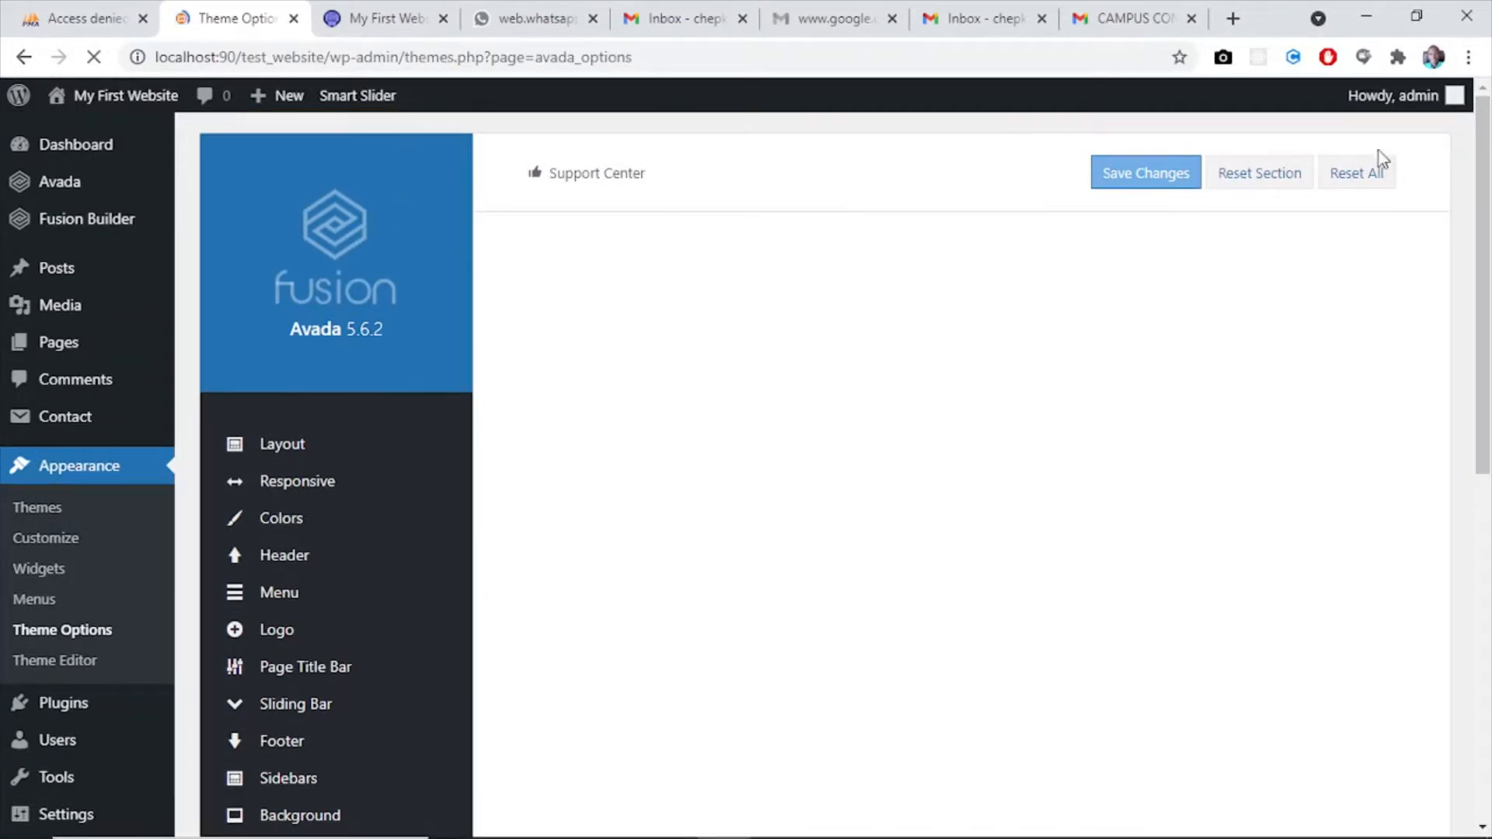
pyautogui.click(1356, 172)
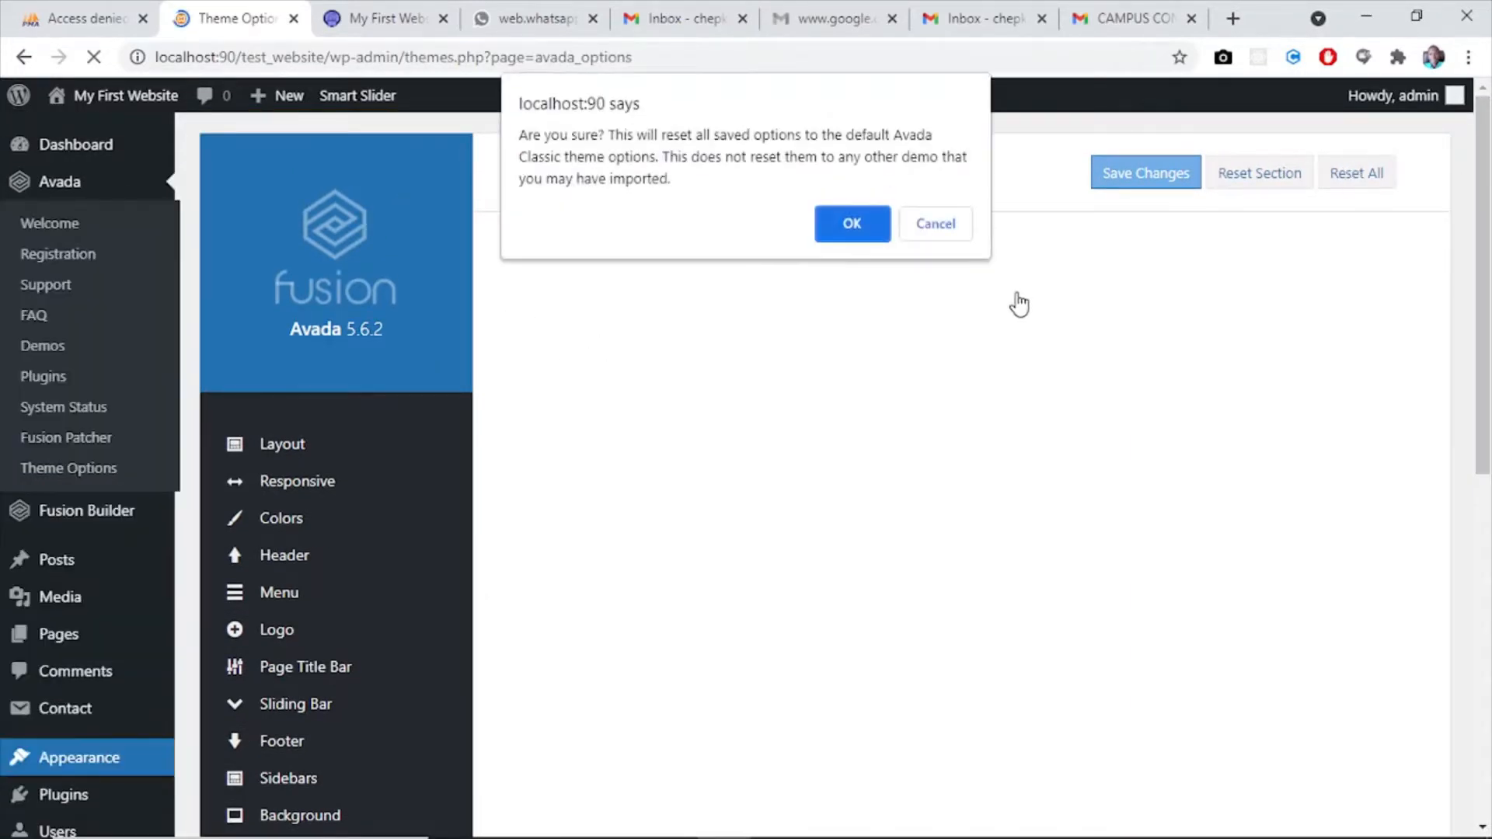
pyautogui.click(852, 227)
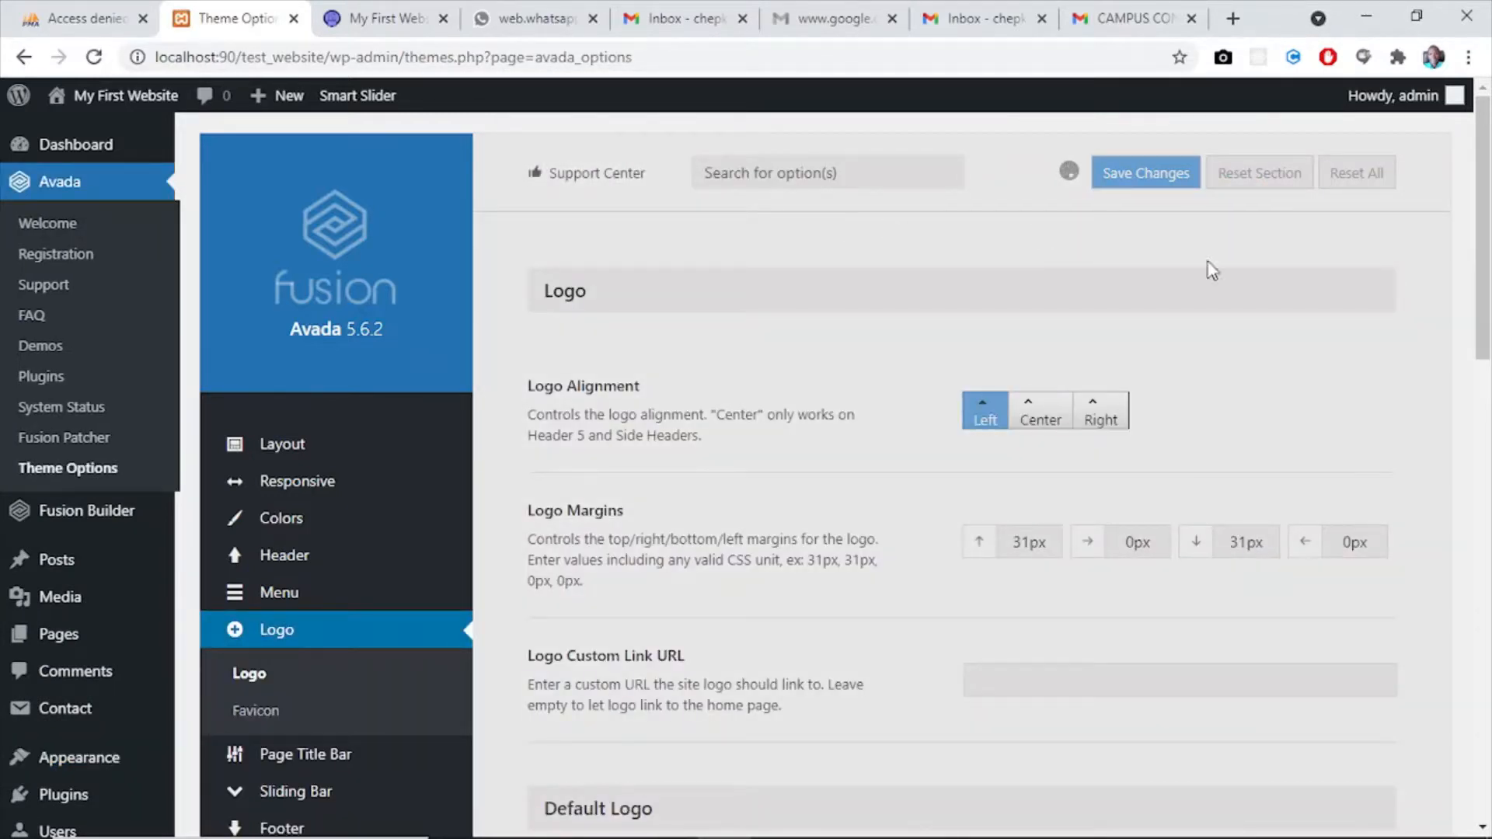
pyautogui.moveTo(1484, 242); pyautogui.dragTo(1471, 10)
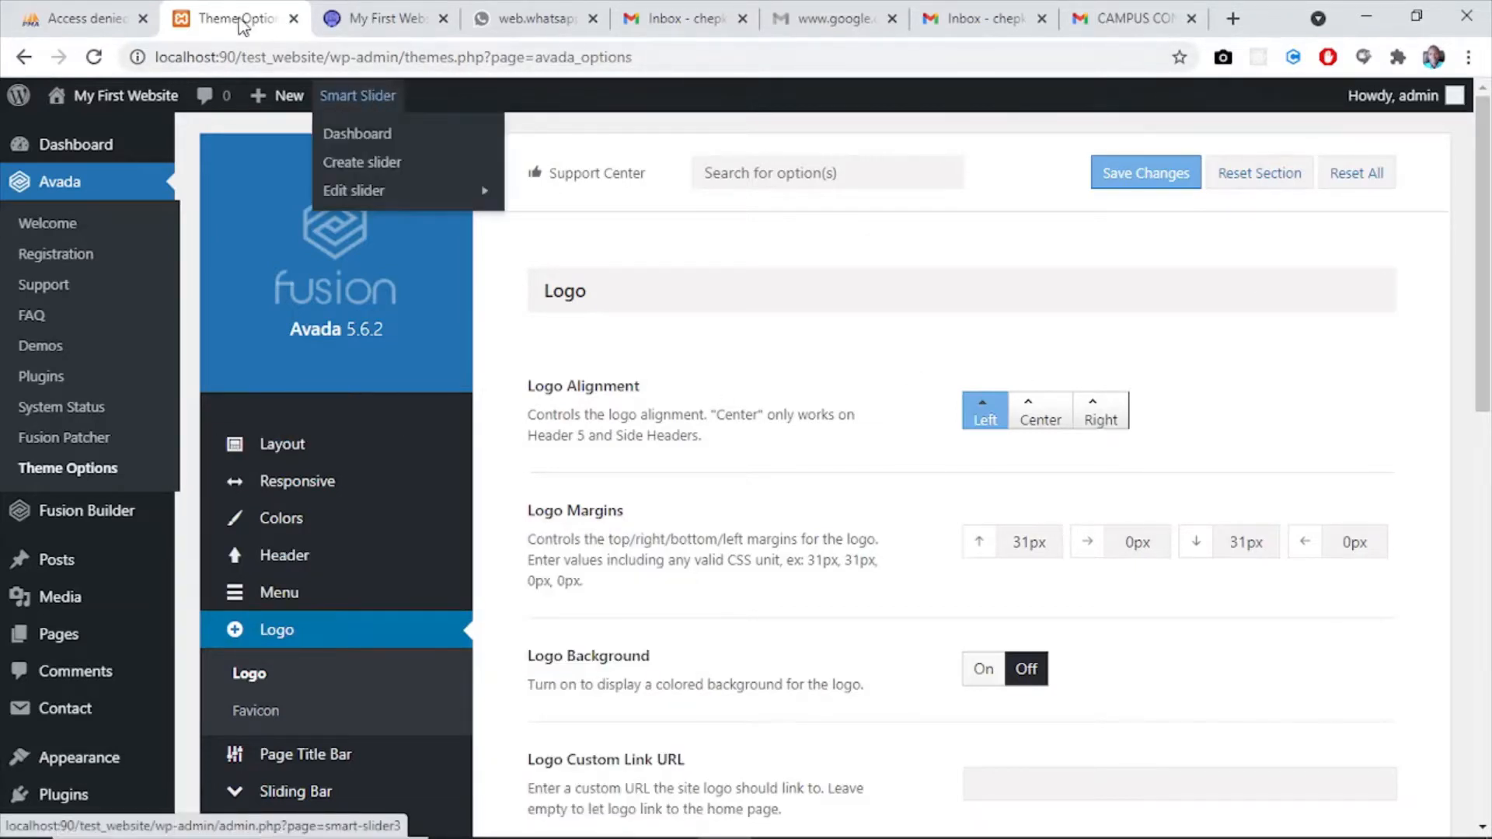
# - Duplicate the website's browser tab, return the original to the History of the organization page, and place it after the duplicate
pyautogui.click(381, 19)
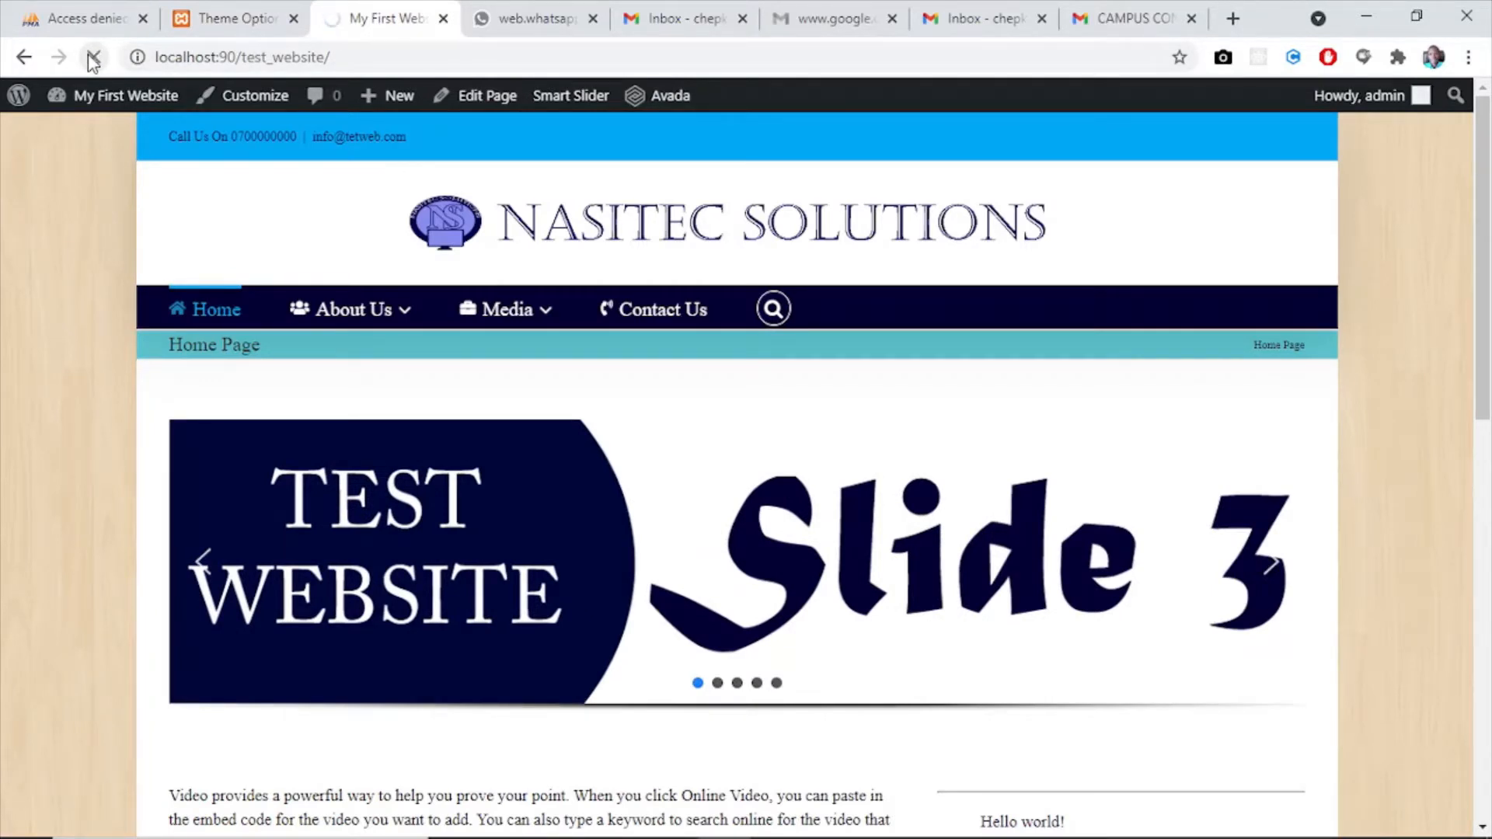
pyautogui.rightClick(364, 10)
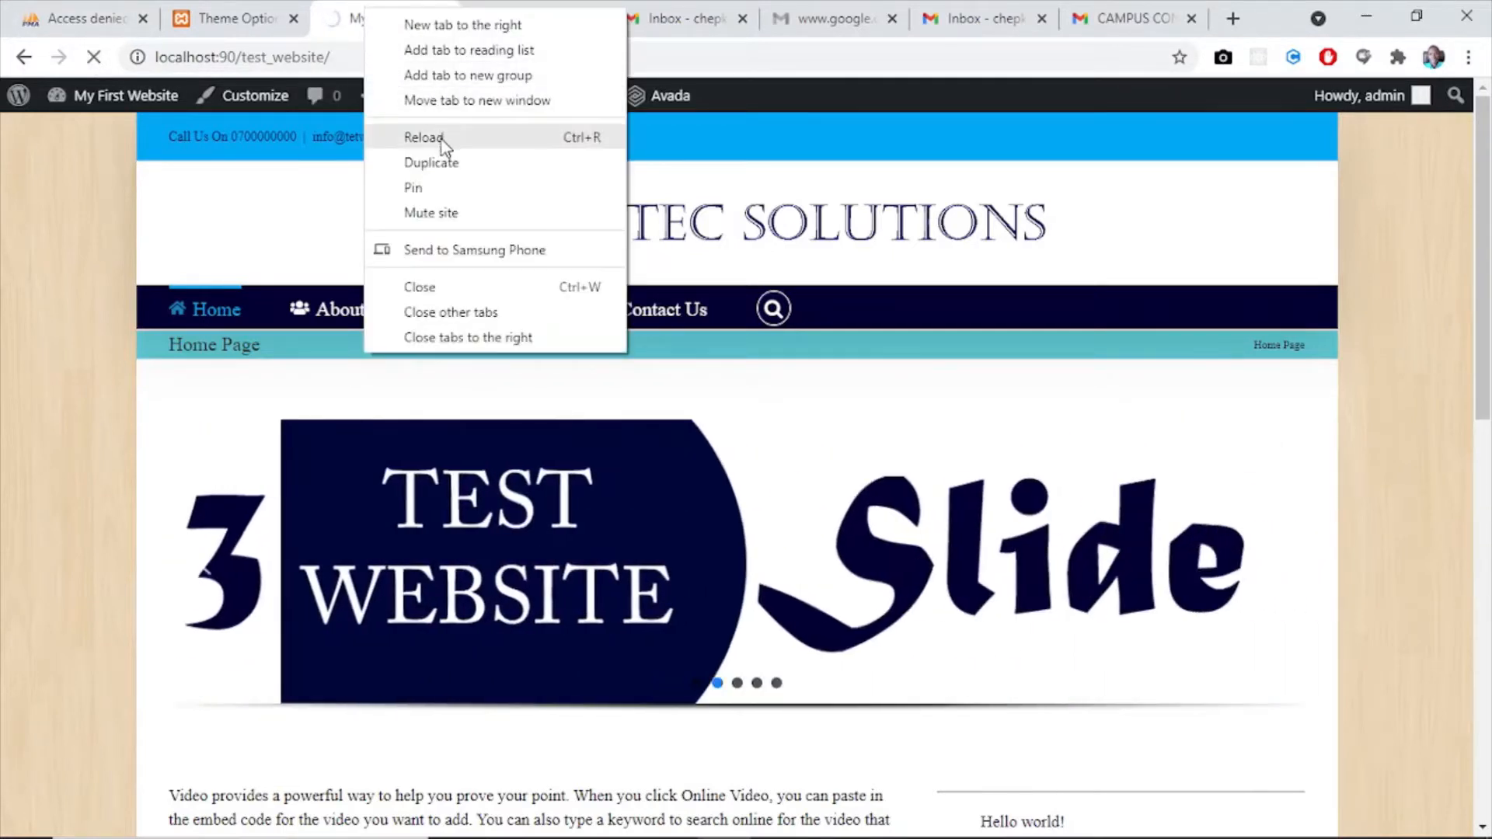
pyautogui.click(435, 163)
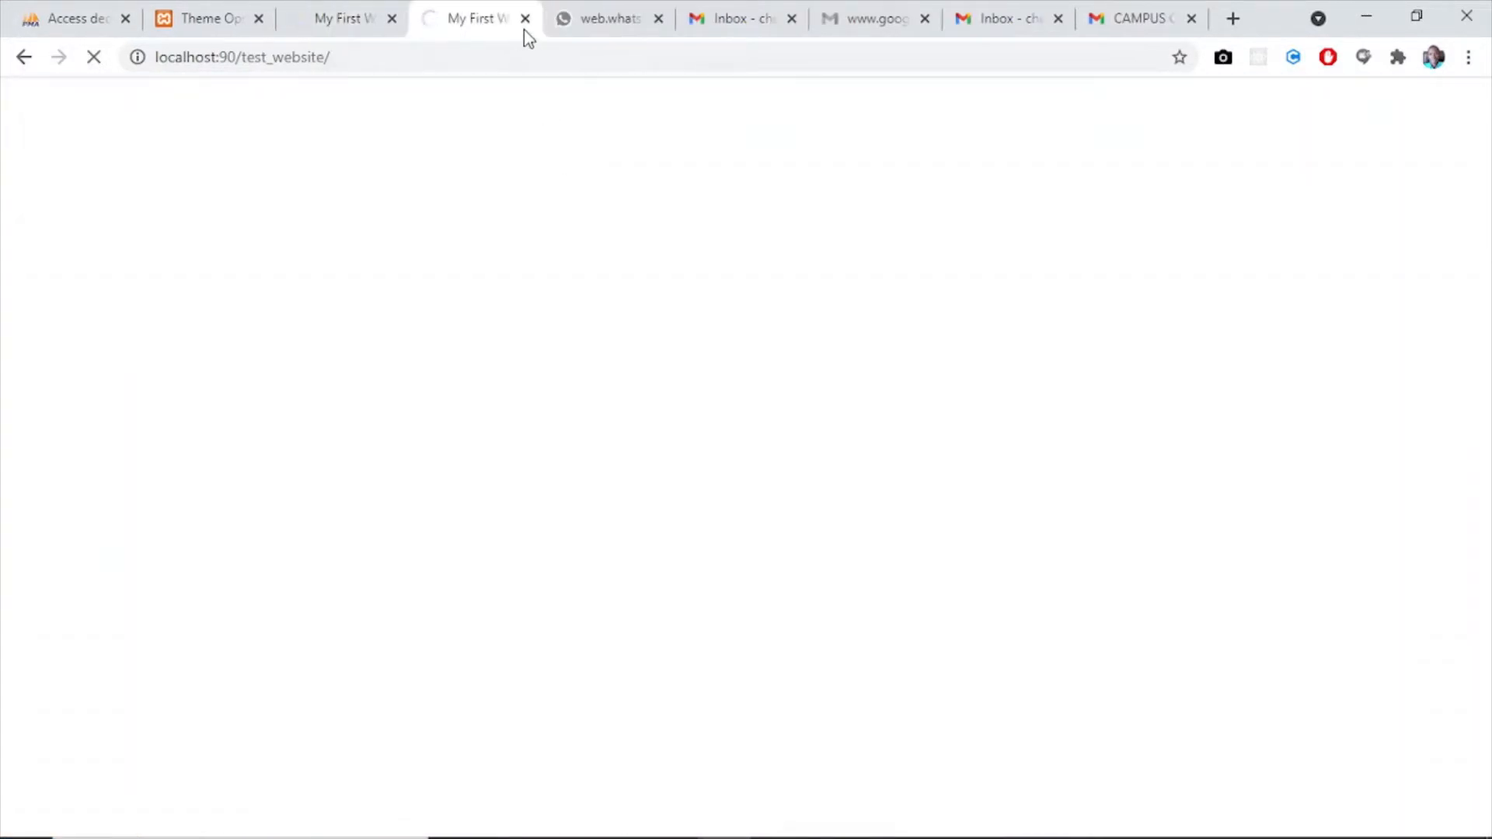
pyautogui.click(309, 20)
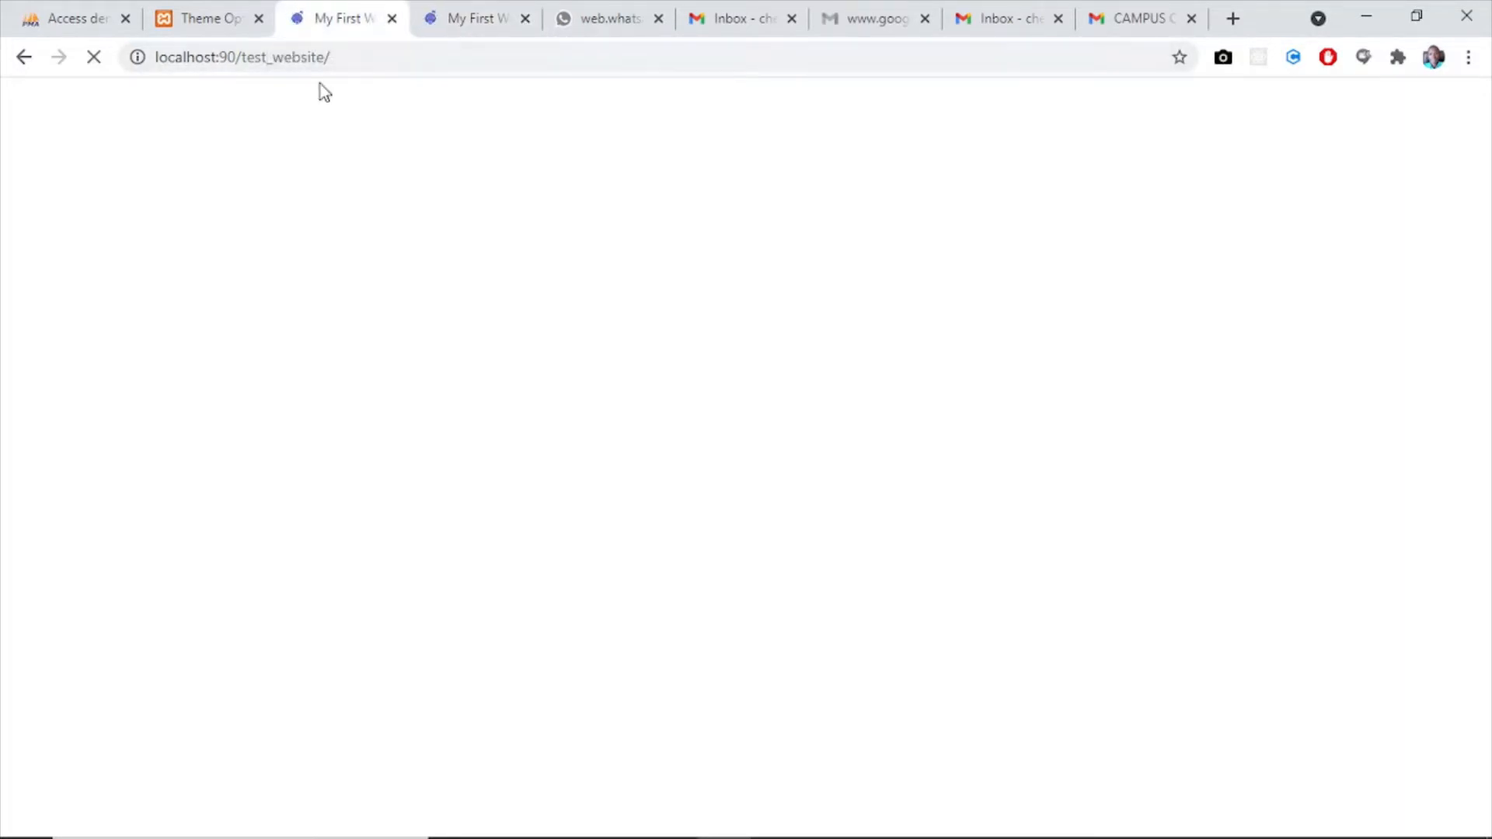
pyautogui.click(23, 58)
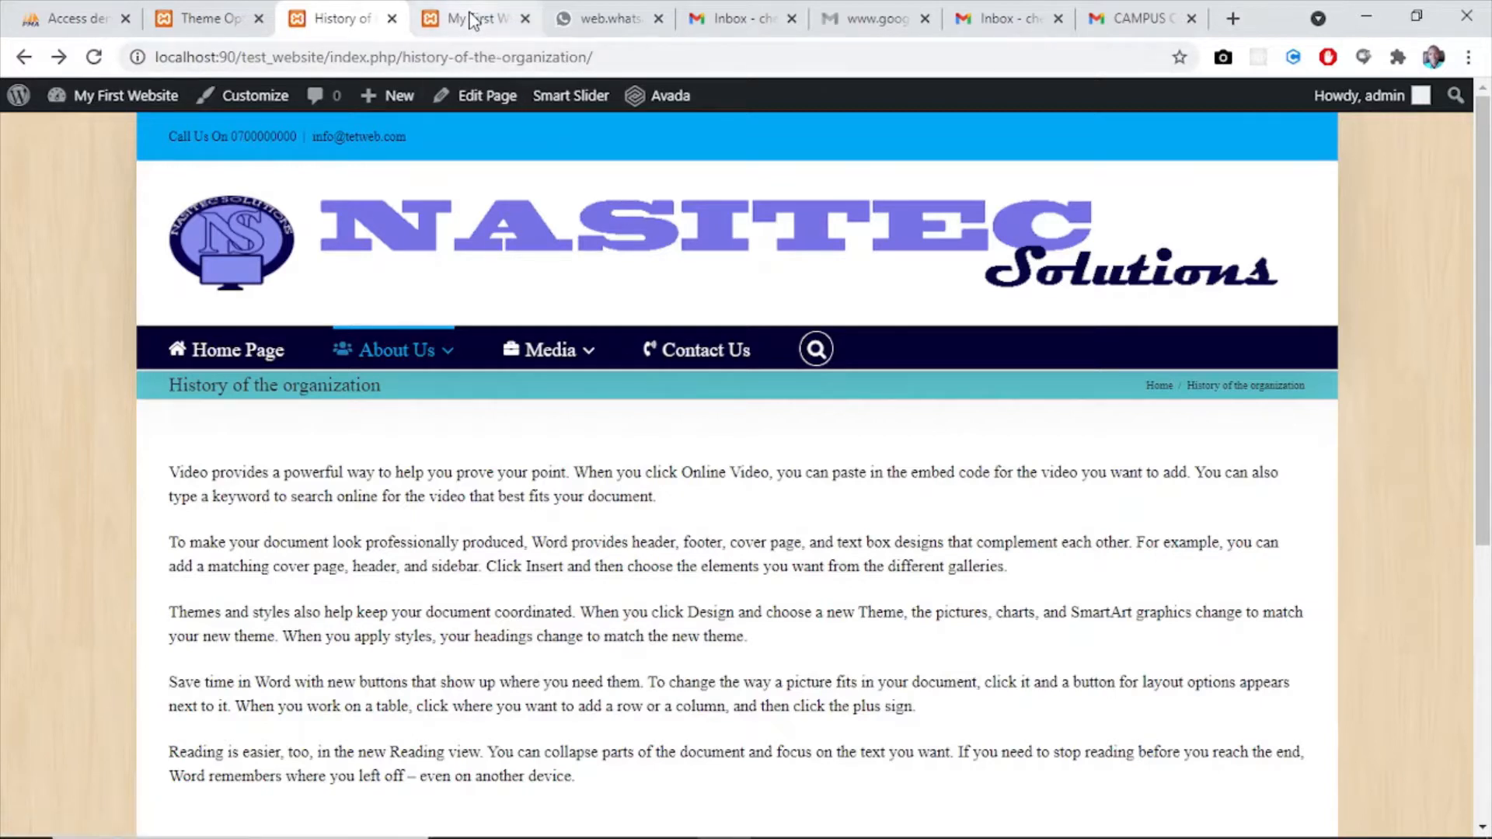
pyautogui.moveTo(334, 20); pyautogui.dragTo(467, 38)
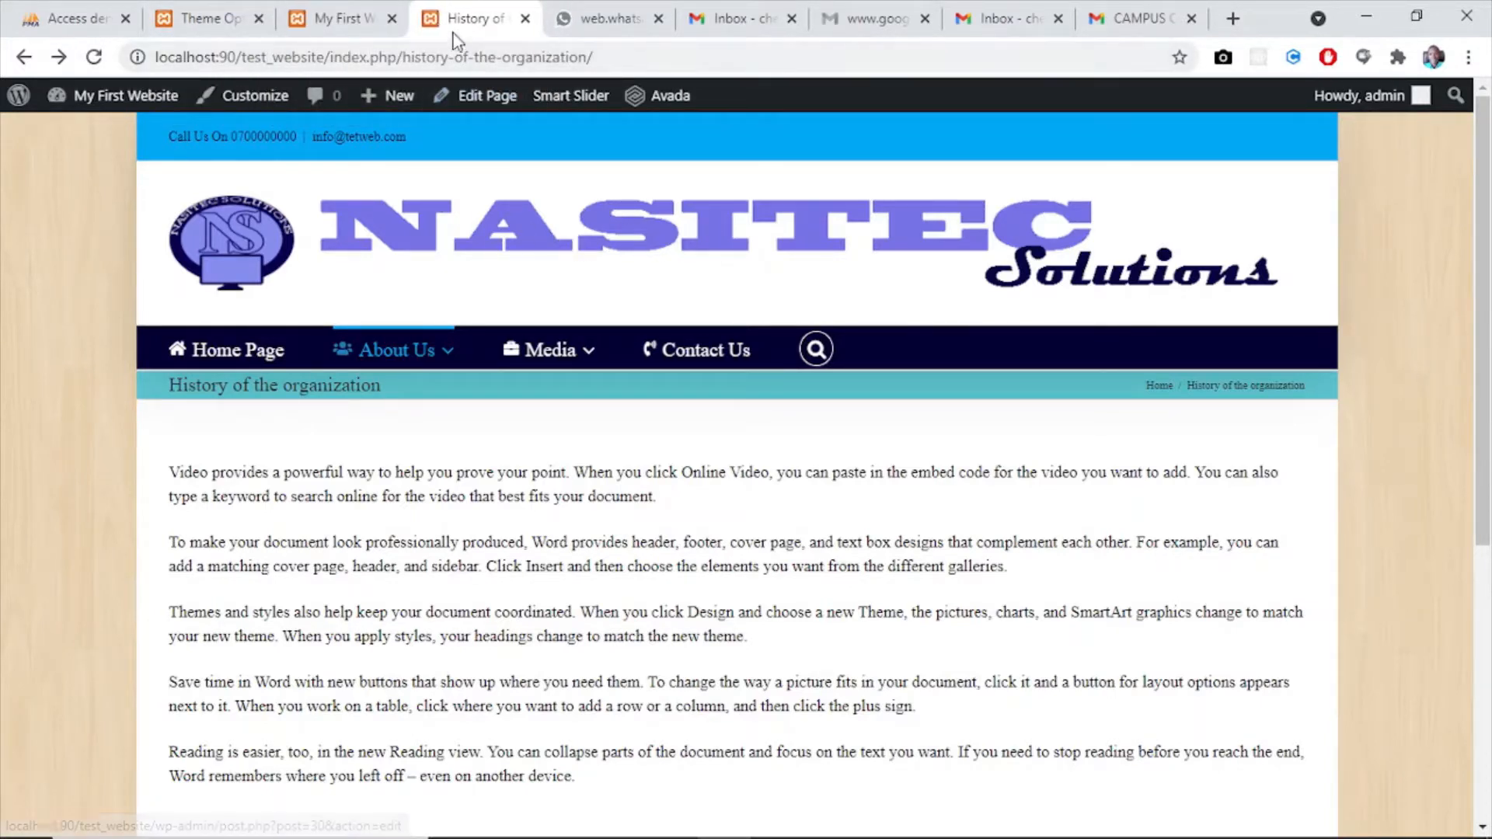
# - Review the website's home page with the default theme options applied
pyautogui.click(334, 26)
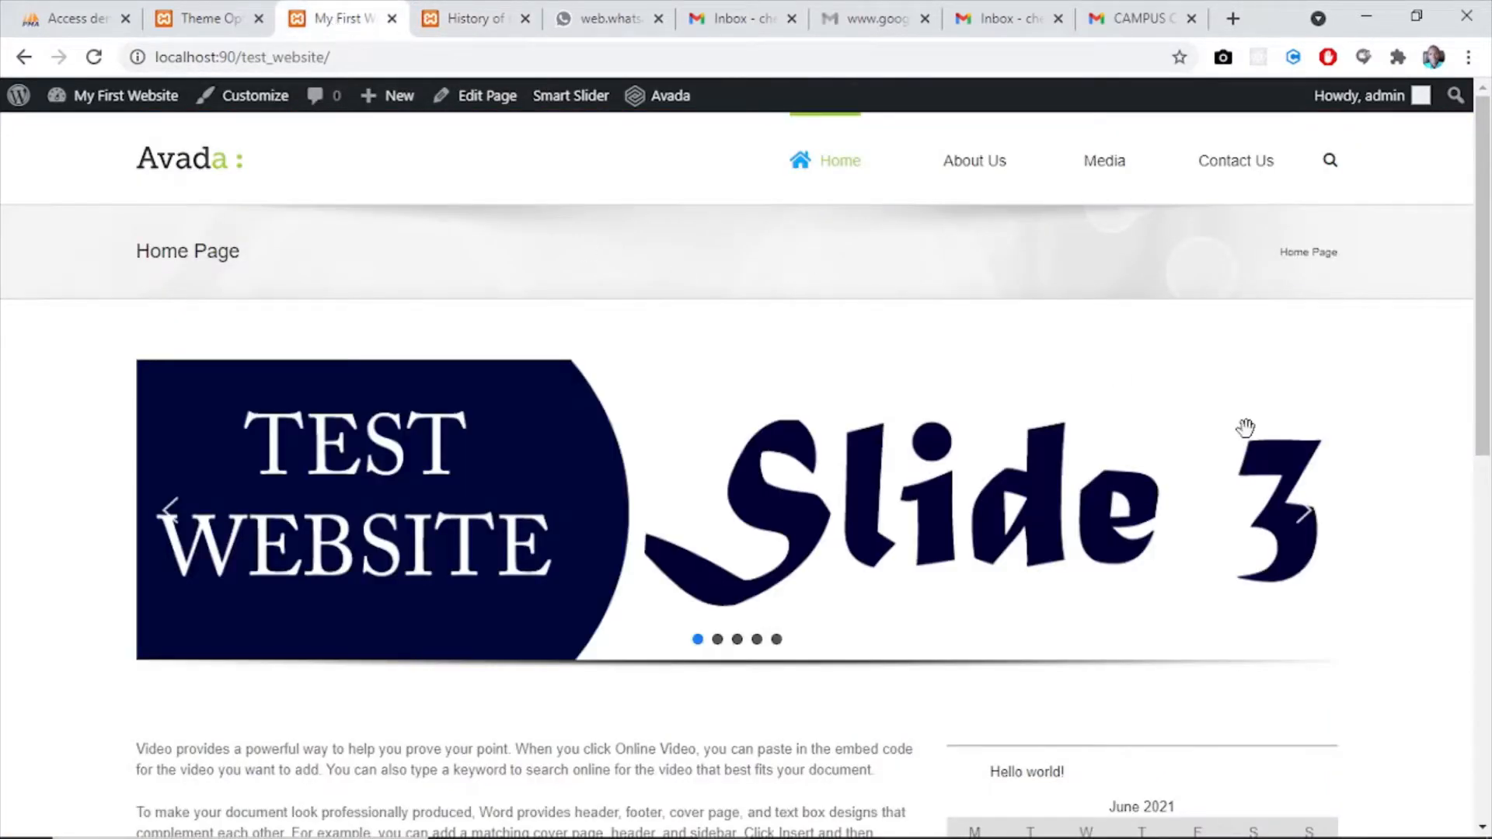
pyautogui.moveTo(1475, 260)
pyautogui.mouseDown()
pyautogui.moveTo(1487, 667)
pyautogui.moveTo(1480, 257)
pyautogui.mouseUp()
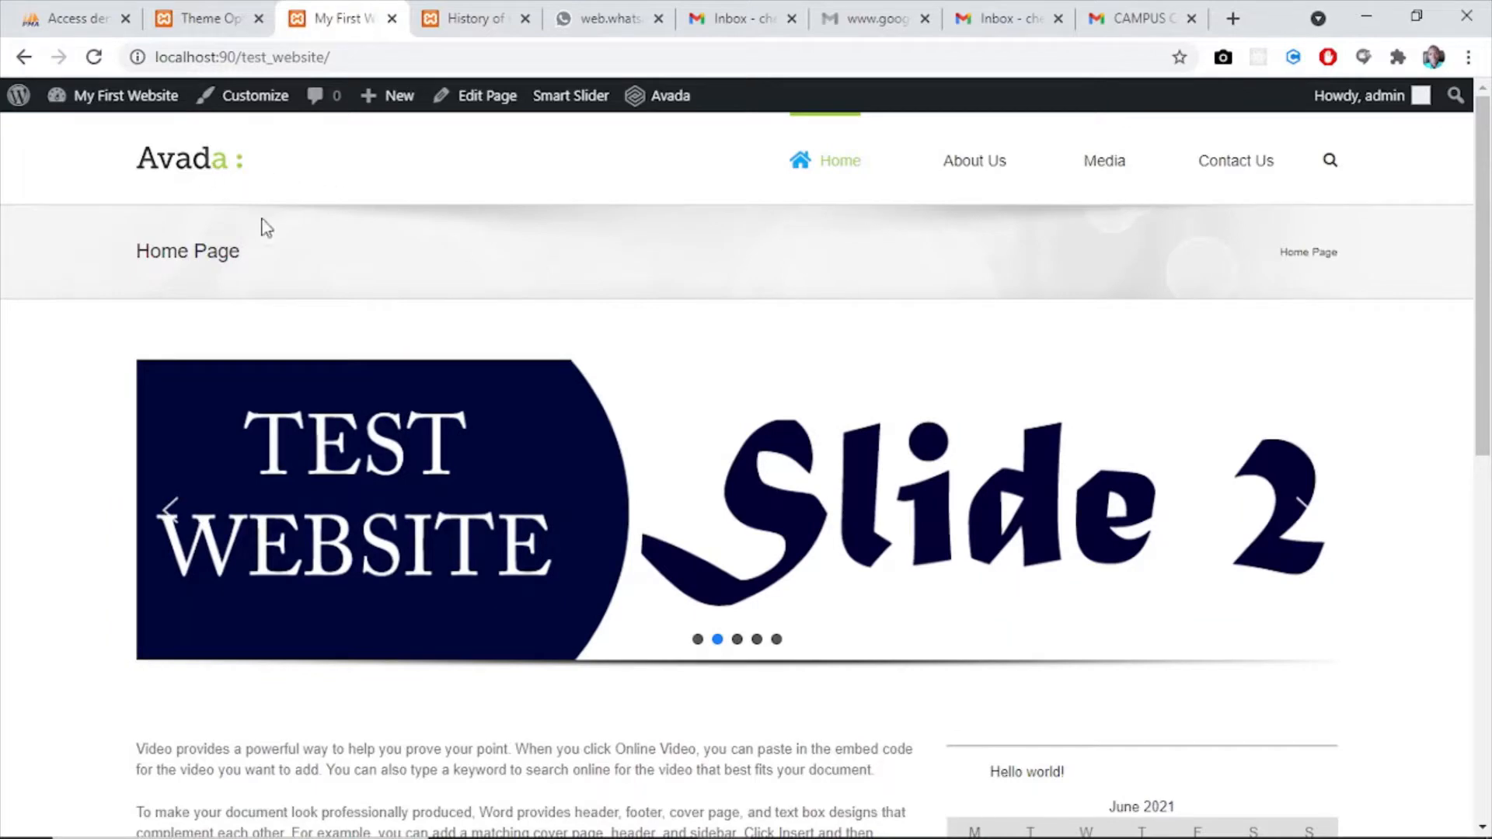
pyautogui.moveTo(1482, 247); pyautogui.dragTo(1481, 144)
# - Set the Primary Color in the Avada theme's Colors options to dark blue #312b72
pyautogui.click(245, 10)
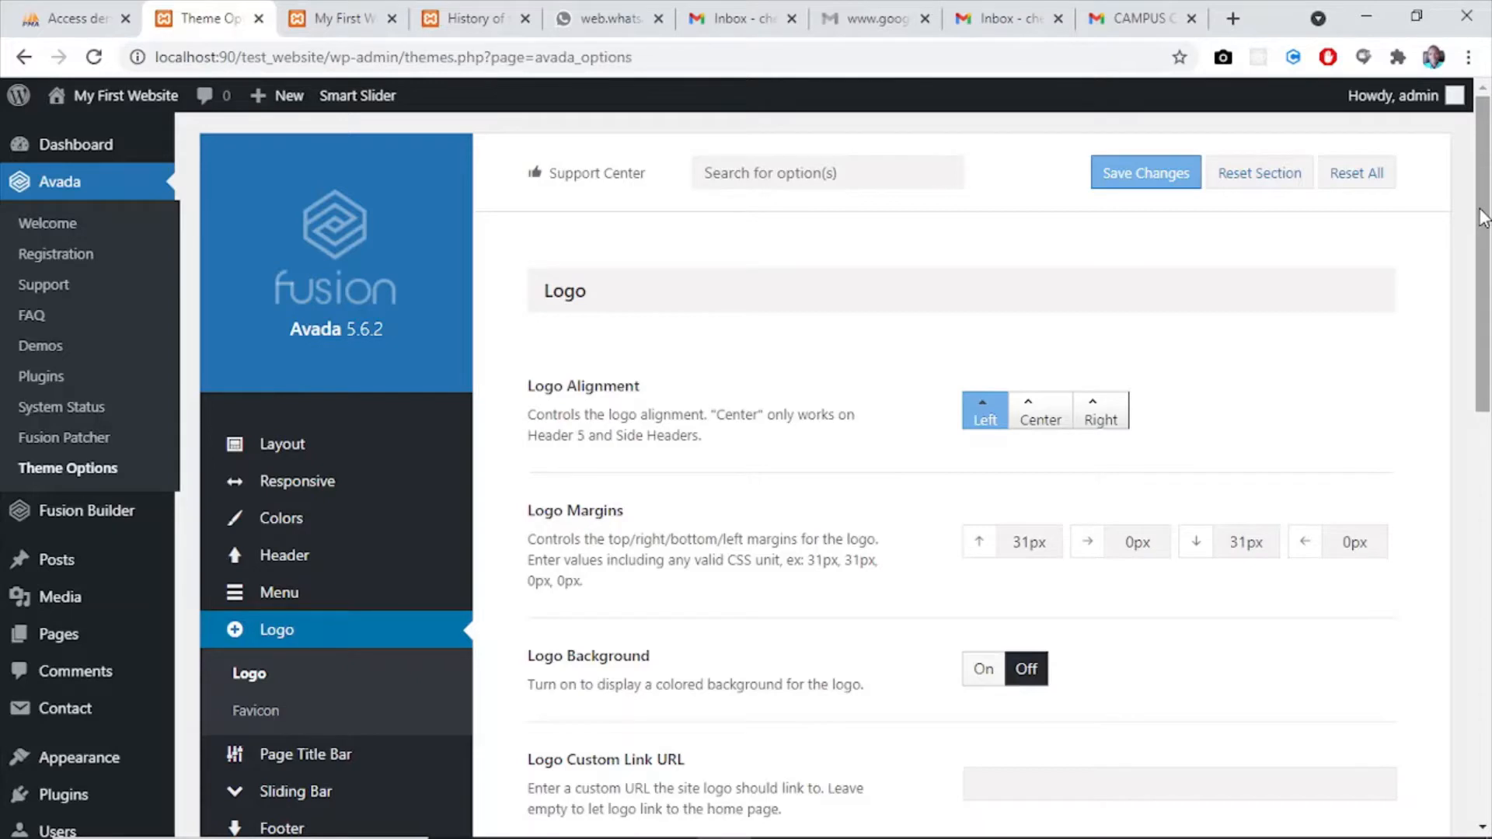
pyautogui.moveTo(1480, 210)
pyautogui.mouseDown()
pyautogui.moveTo(1482, 267)
pyautogui.moveTo(1480, 209)
pyautogui.mouseUp()
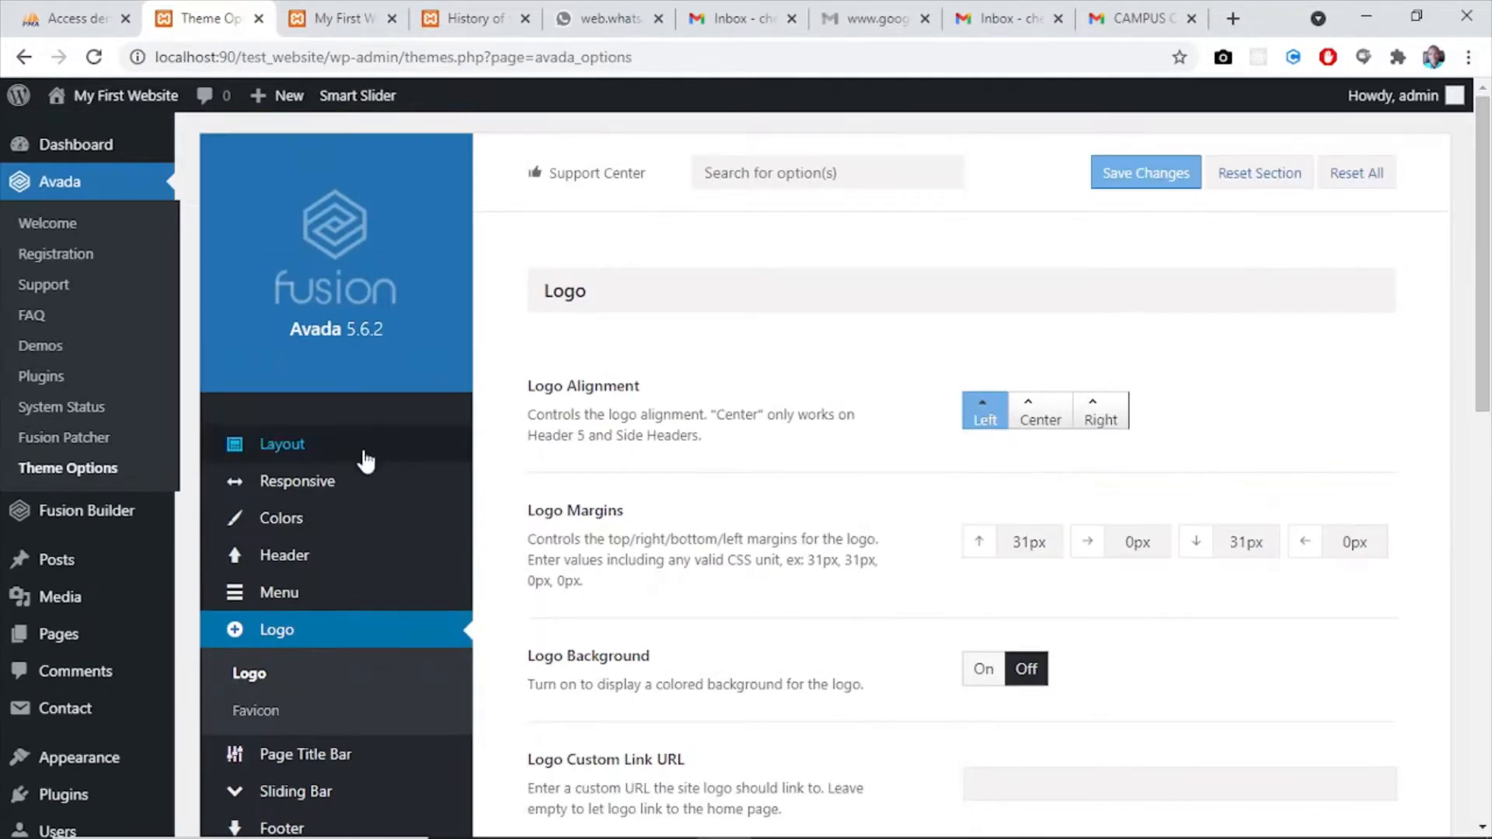
pyautogui.click(281, 522)
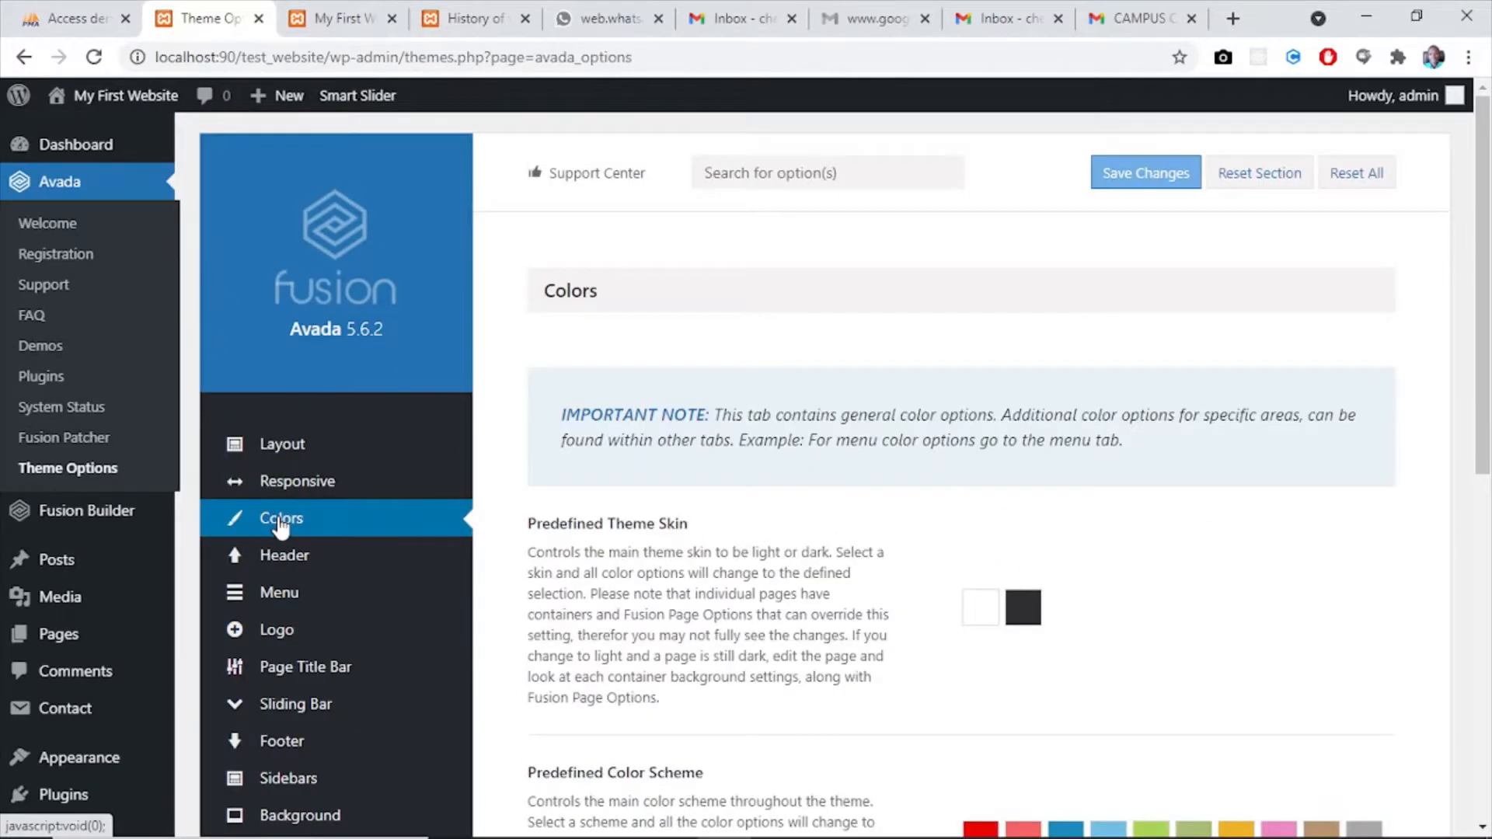
pyautogui.moveTo(1482, 203); pyautogui.dragTo(1490, 569)
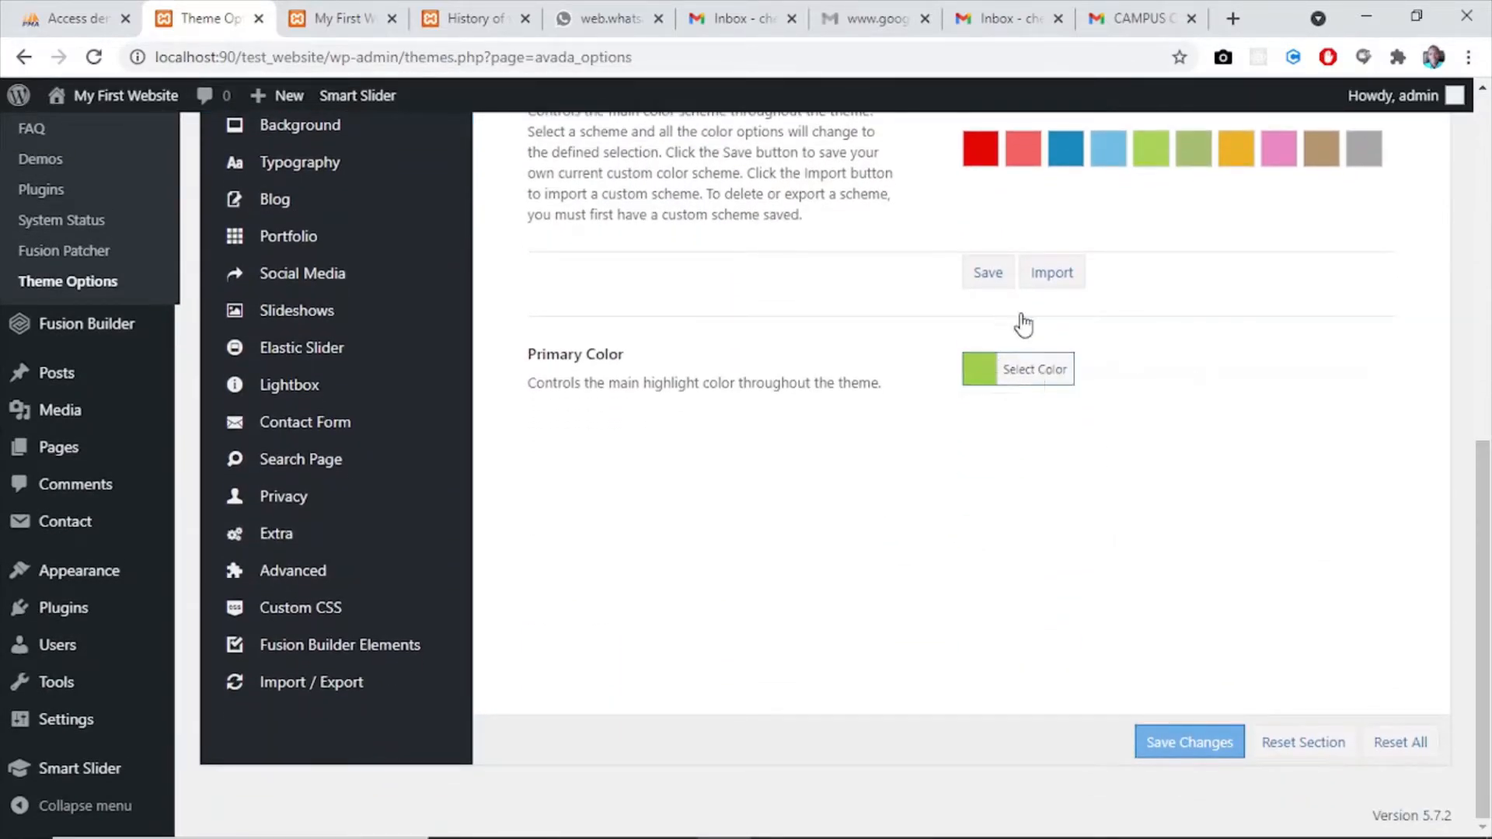
pyautogui.click(1023, 365)
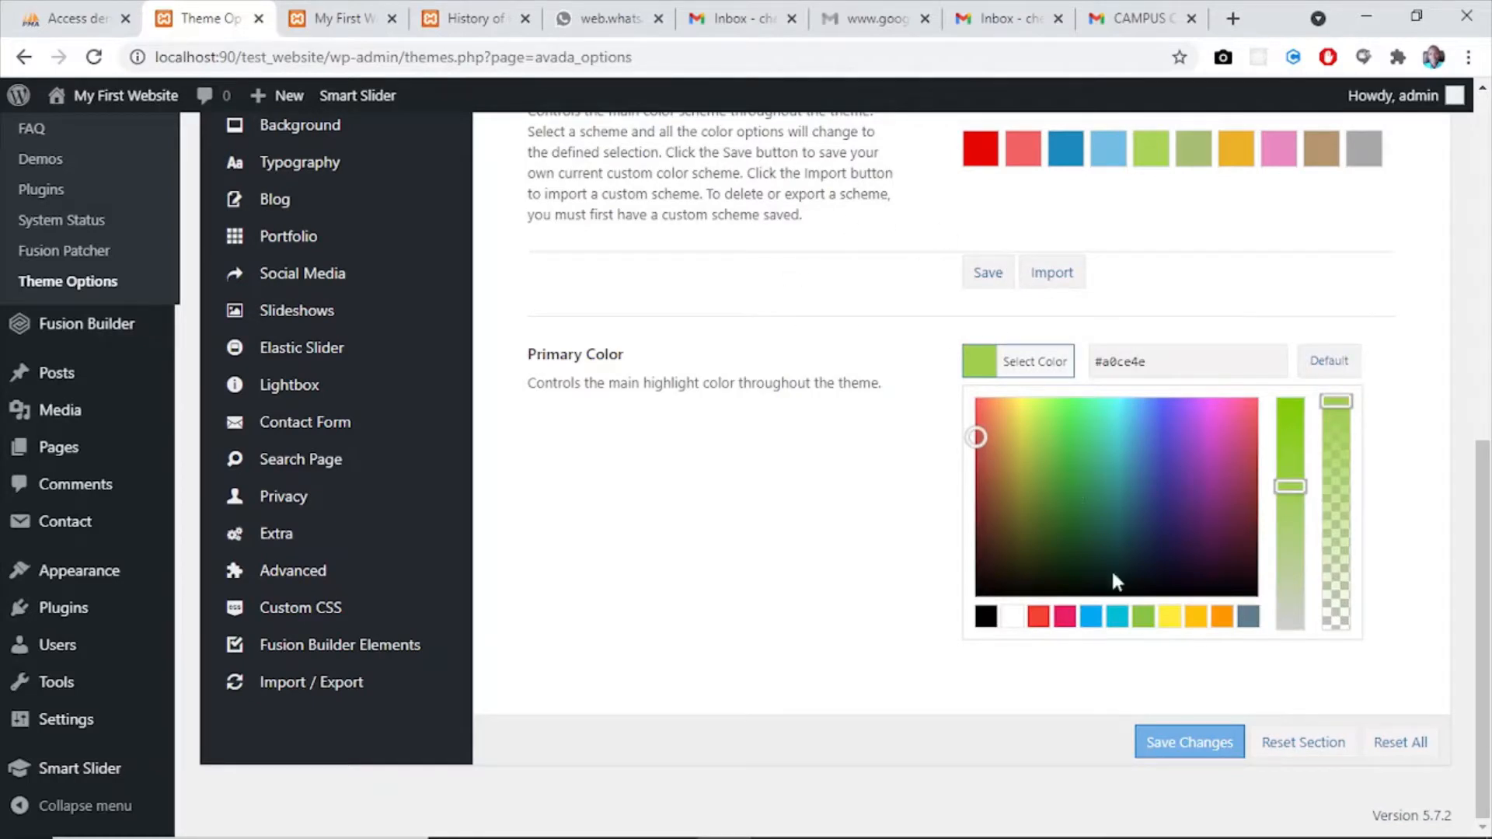
pyautogui.click(1166, 467)
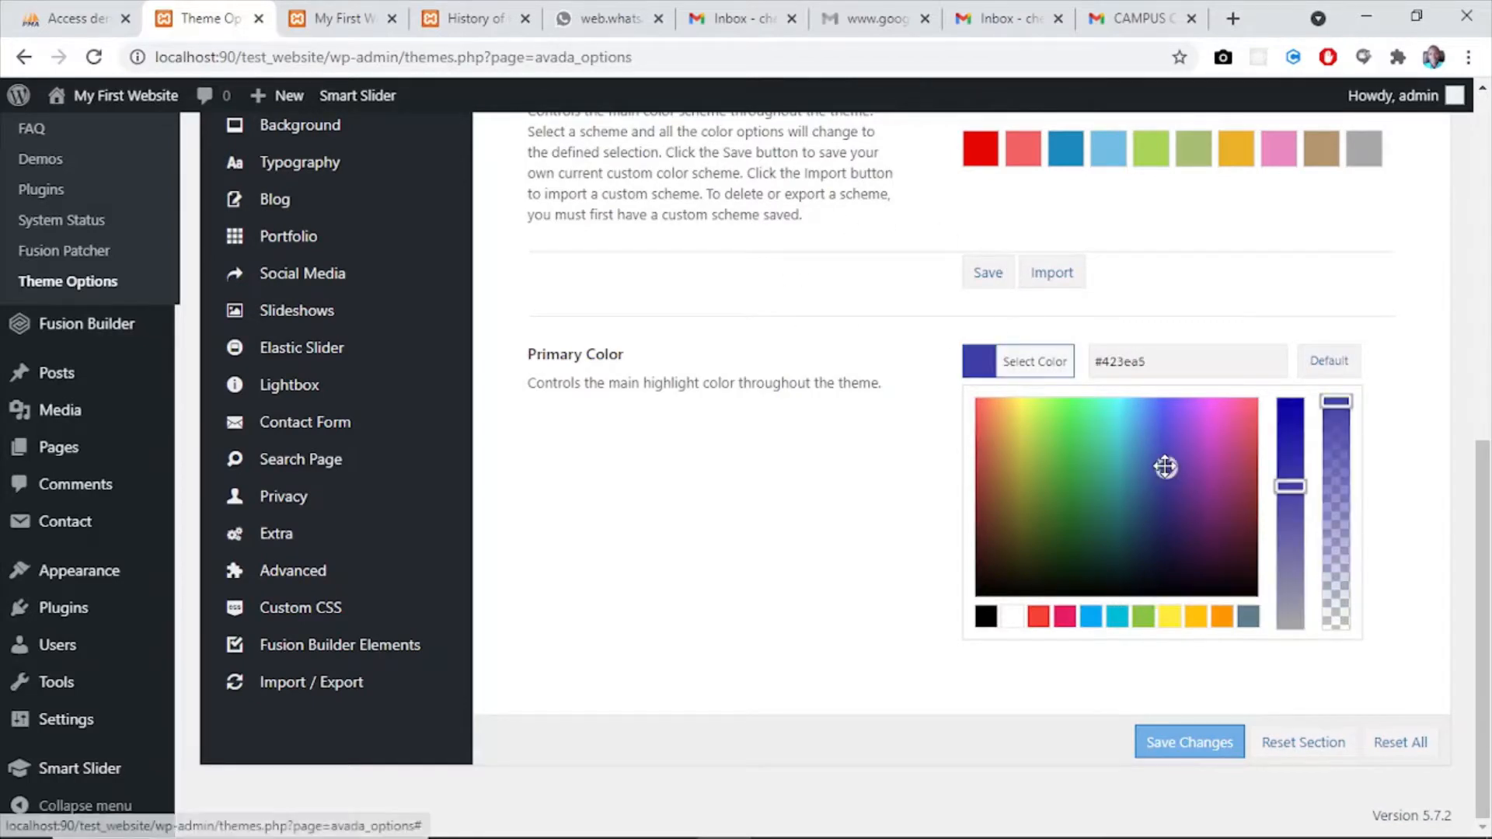
pyautogui.click(1168, 508)
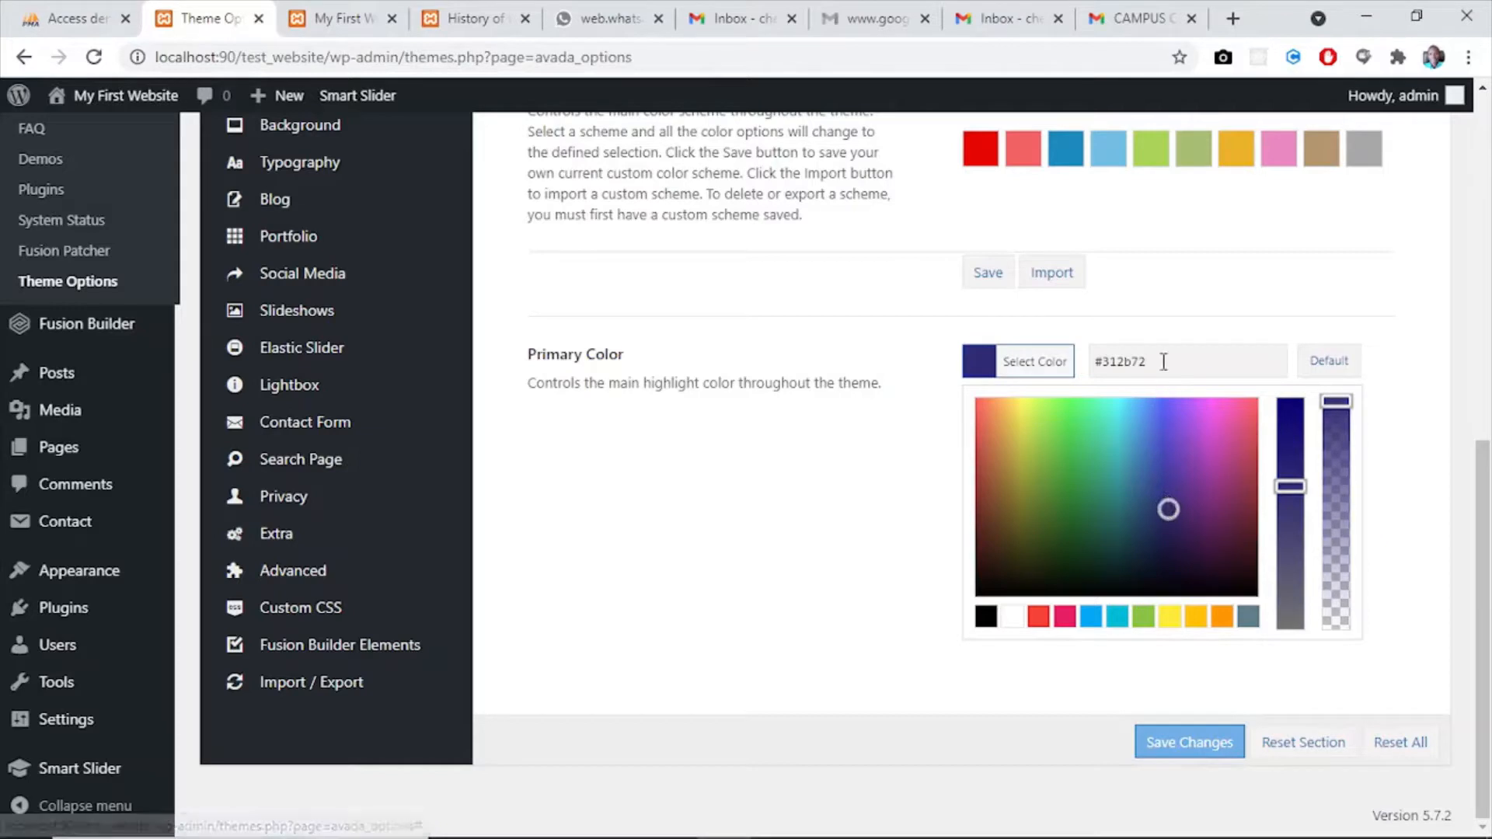
# - Select the primary color's hex code and save the theme option changes
pyautogui.moveTo(1166, 359); pyautogui.dragTo(1121, 362)
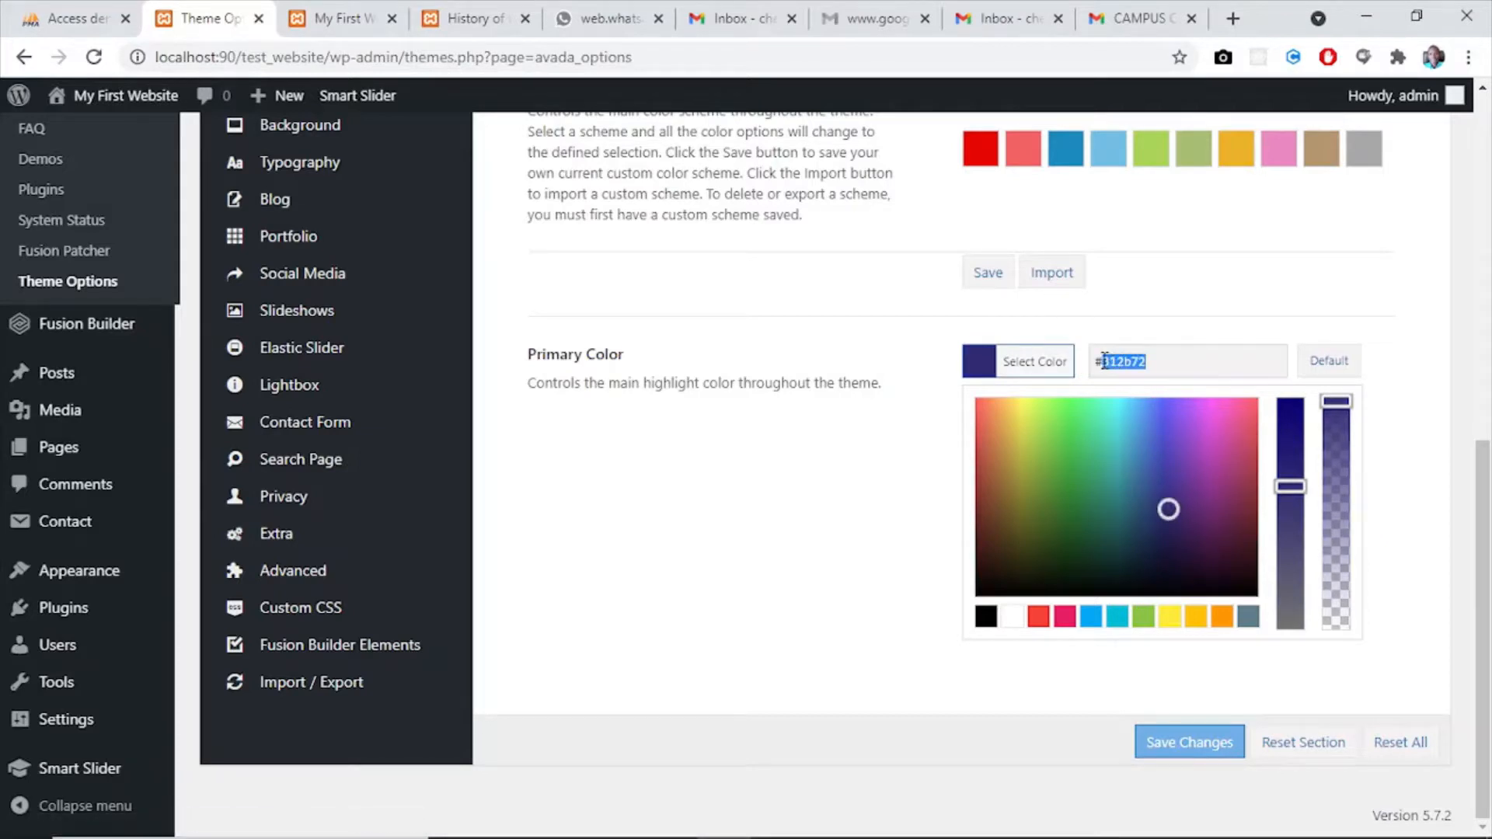
pyautogui.click(1169, 359)
pyautogui.moveTo(1129, 356); pyautogui.dragTo(1095, 360)
pyautogui.click(1157, 358)
pyautogui.click(1175, 740)
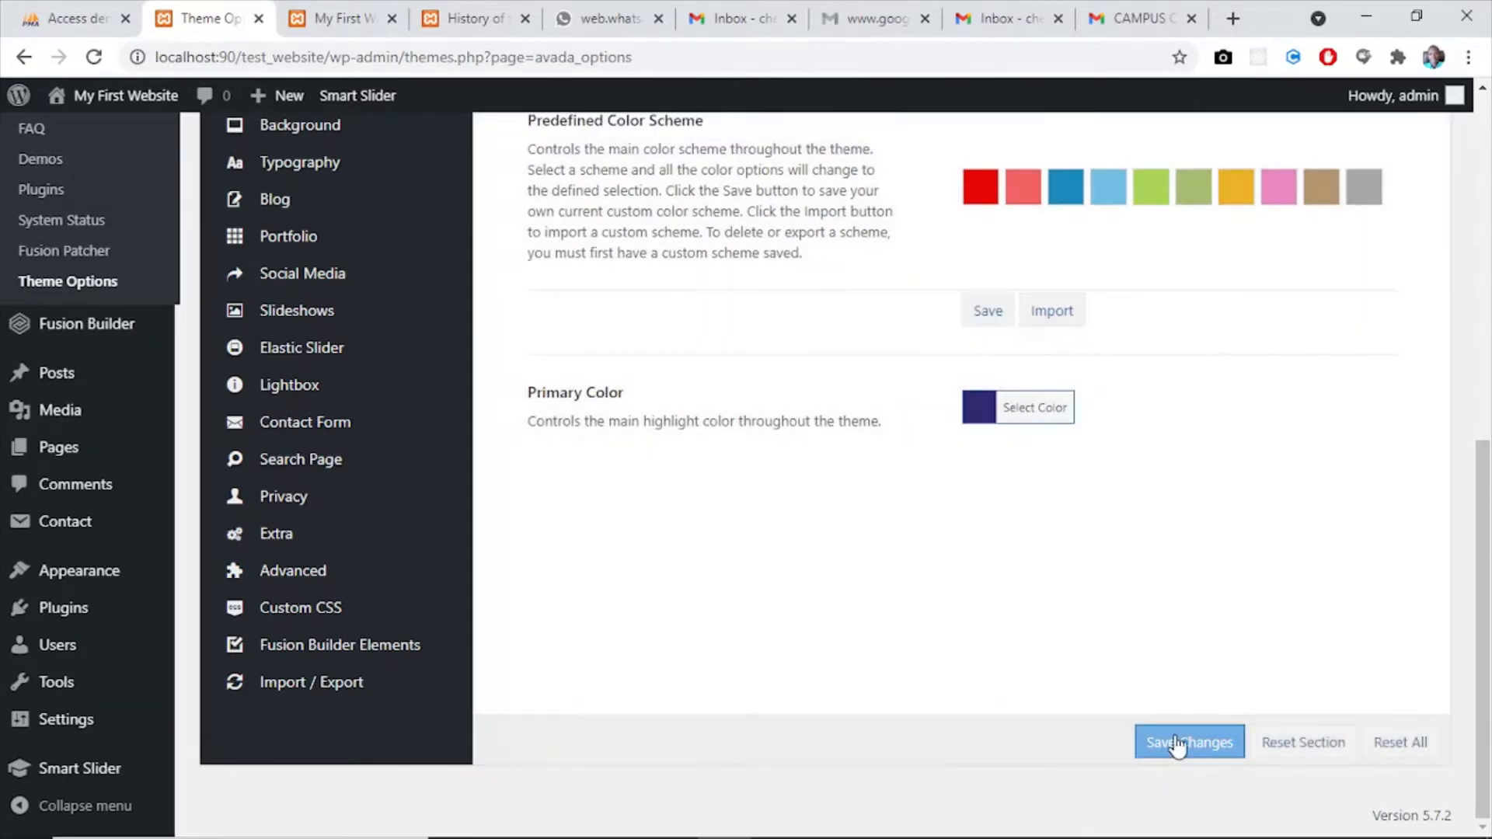
# - Check the saved color settings on the website's home page and return to the Avada theme options
pyautogui.moveTo(1480, 528); pyautogui.dragTo(1474, 264)
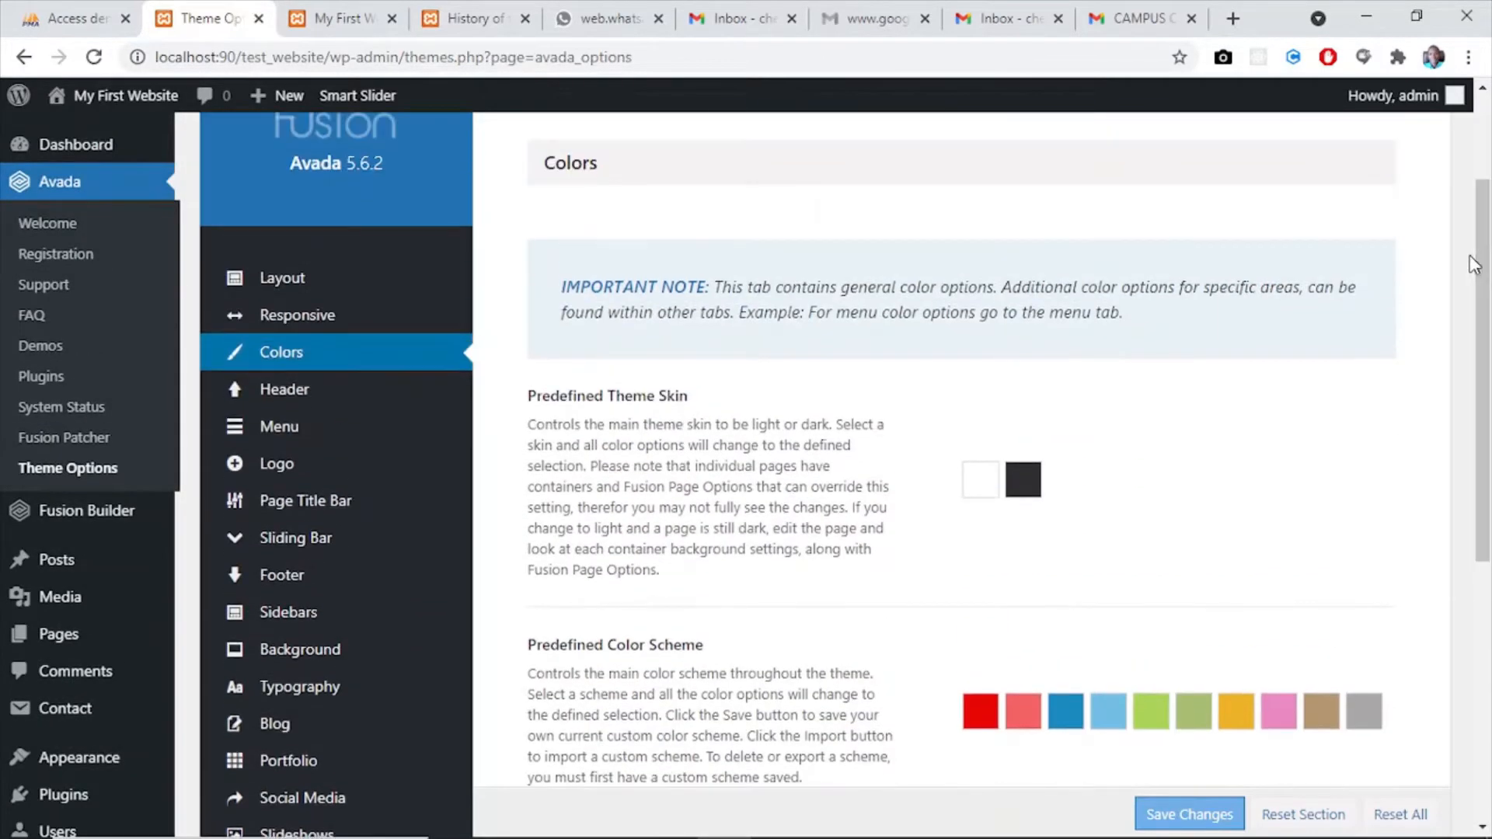
pyautogui.click(338, 18)
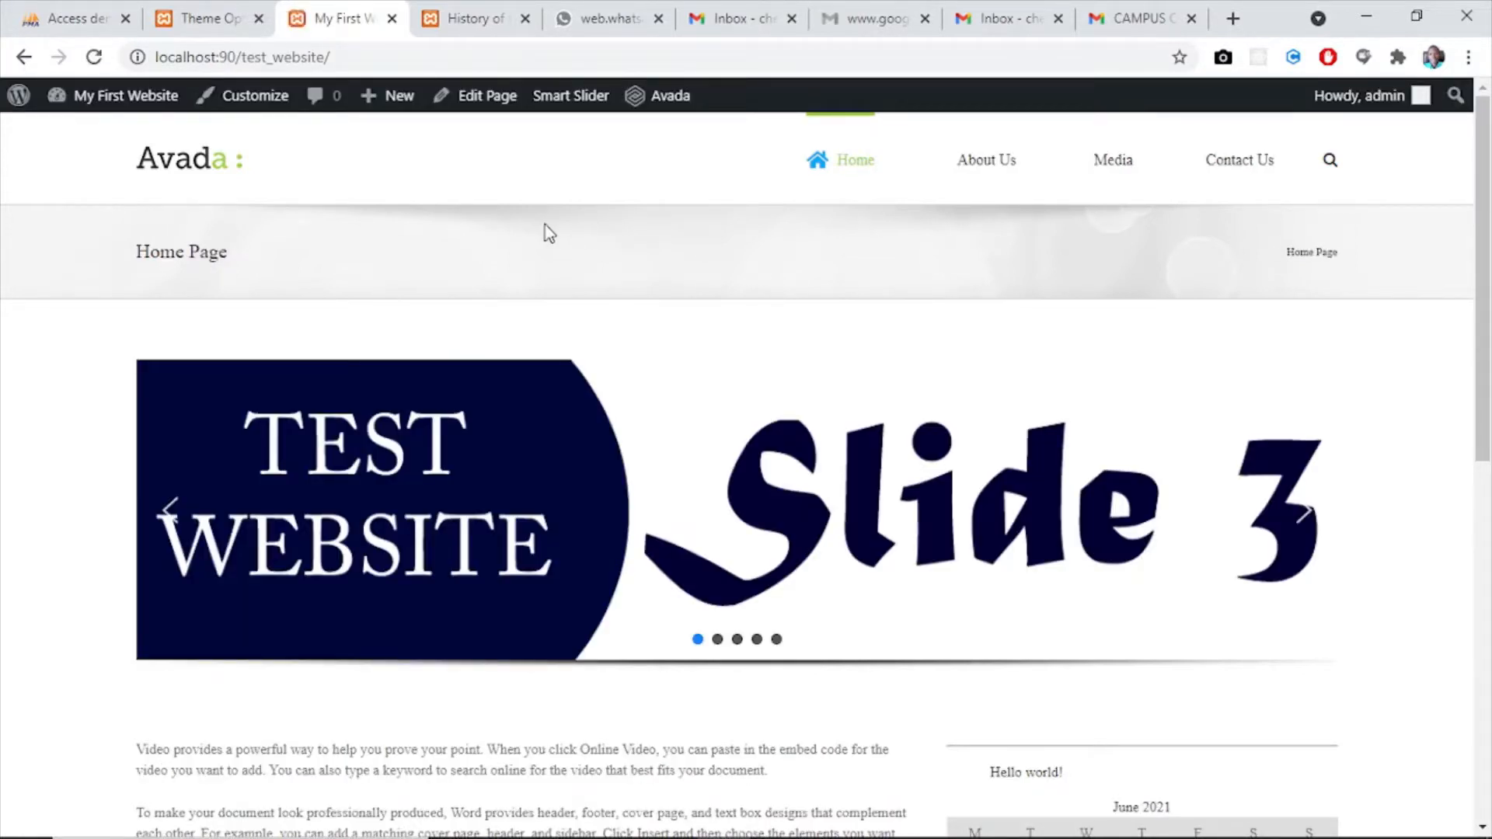
pyautogui.click(204, 19)
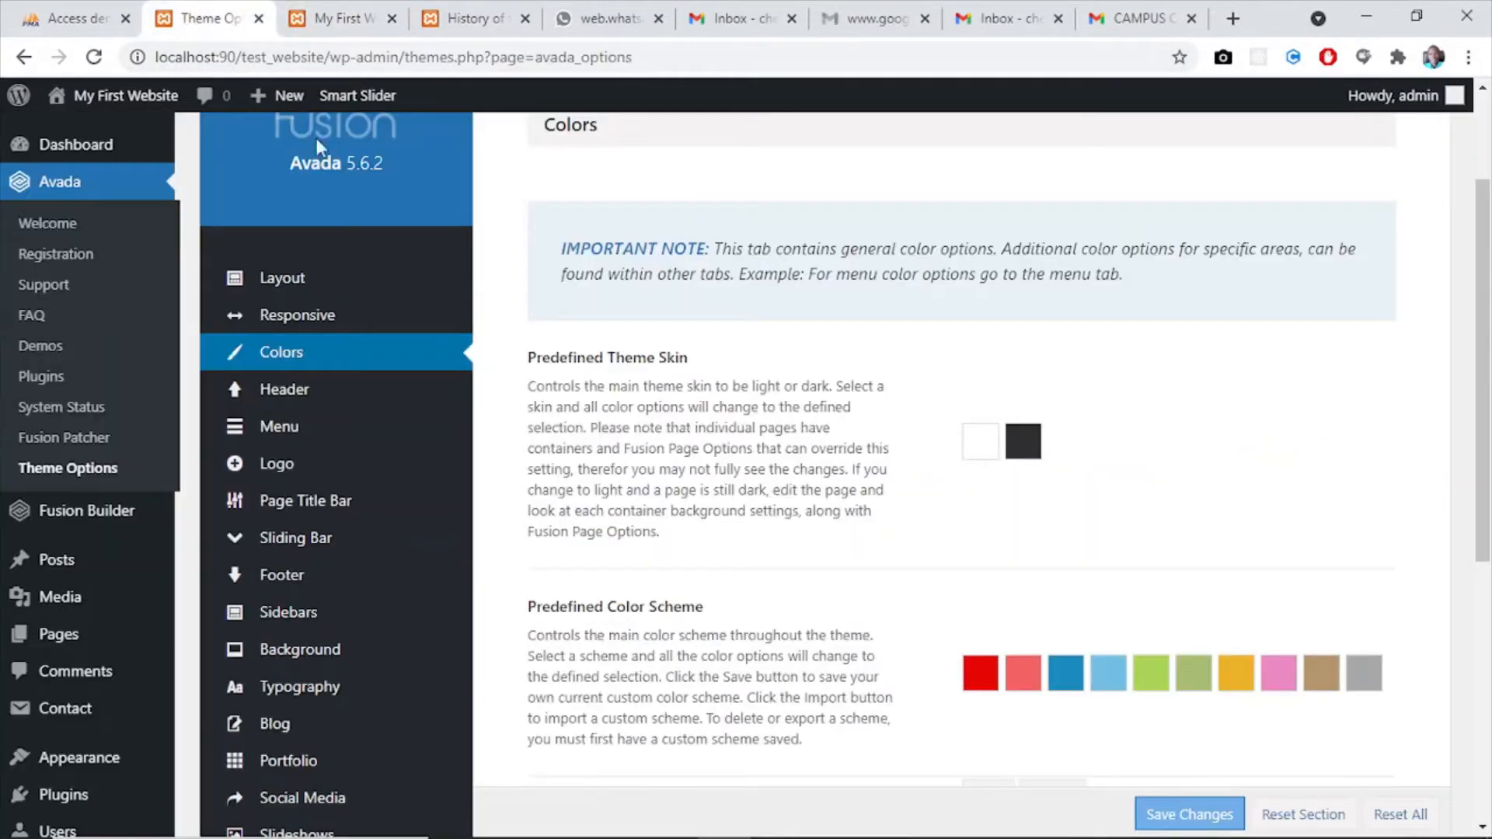
# - Turn on 100% Header Width in the theme's Header Styling options and save the changes
pyautogui.scroll(-2, 1490, 332)
pyautogui.scroll(1, 1490, 332)
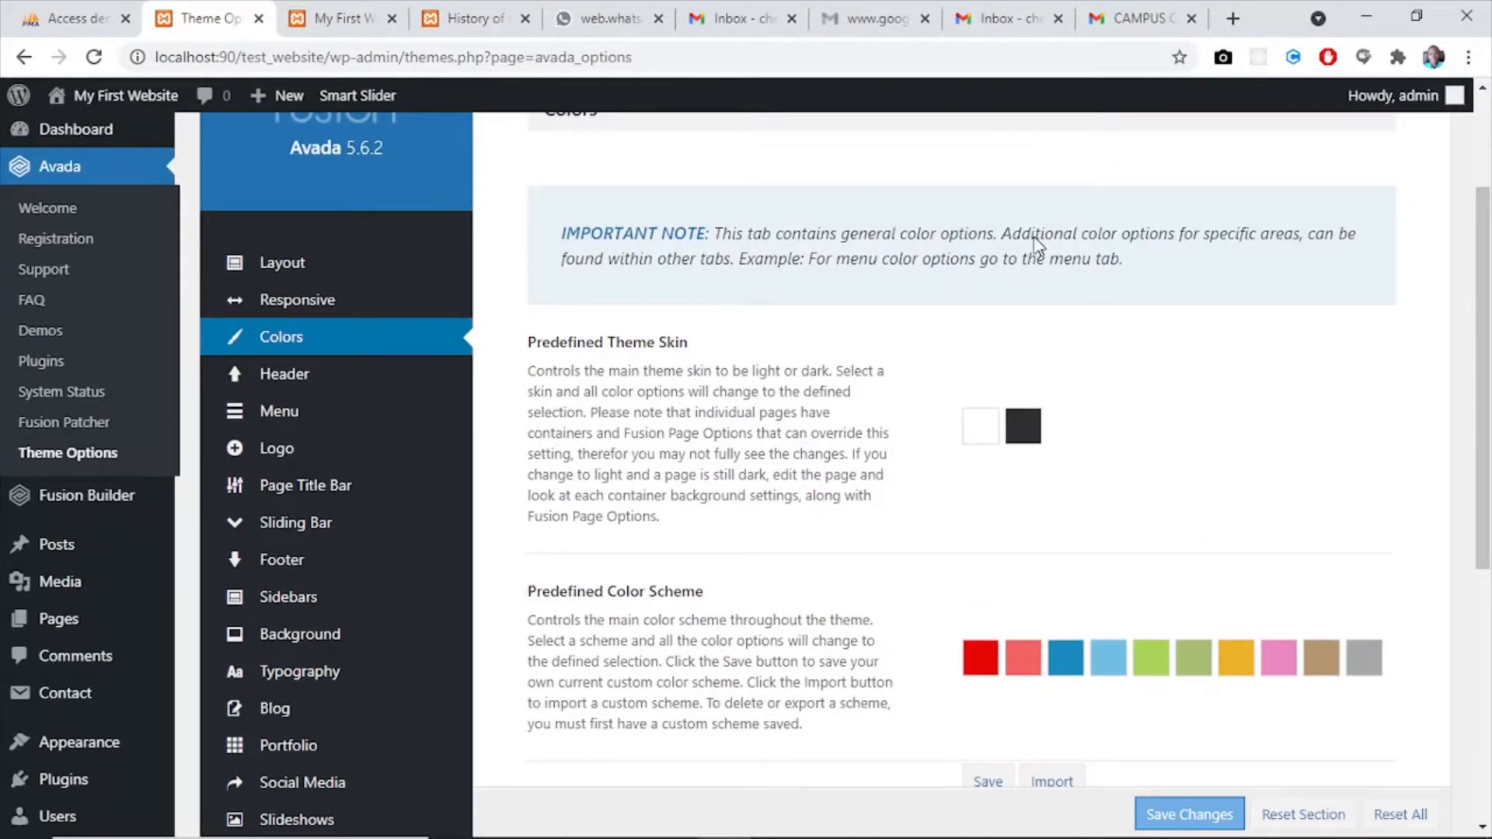
pyautogui.moveTo(288, 382)
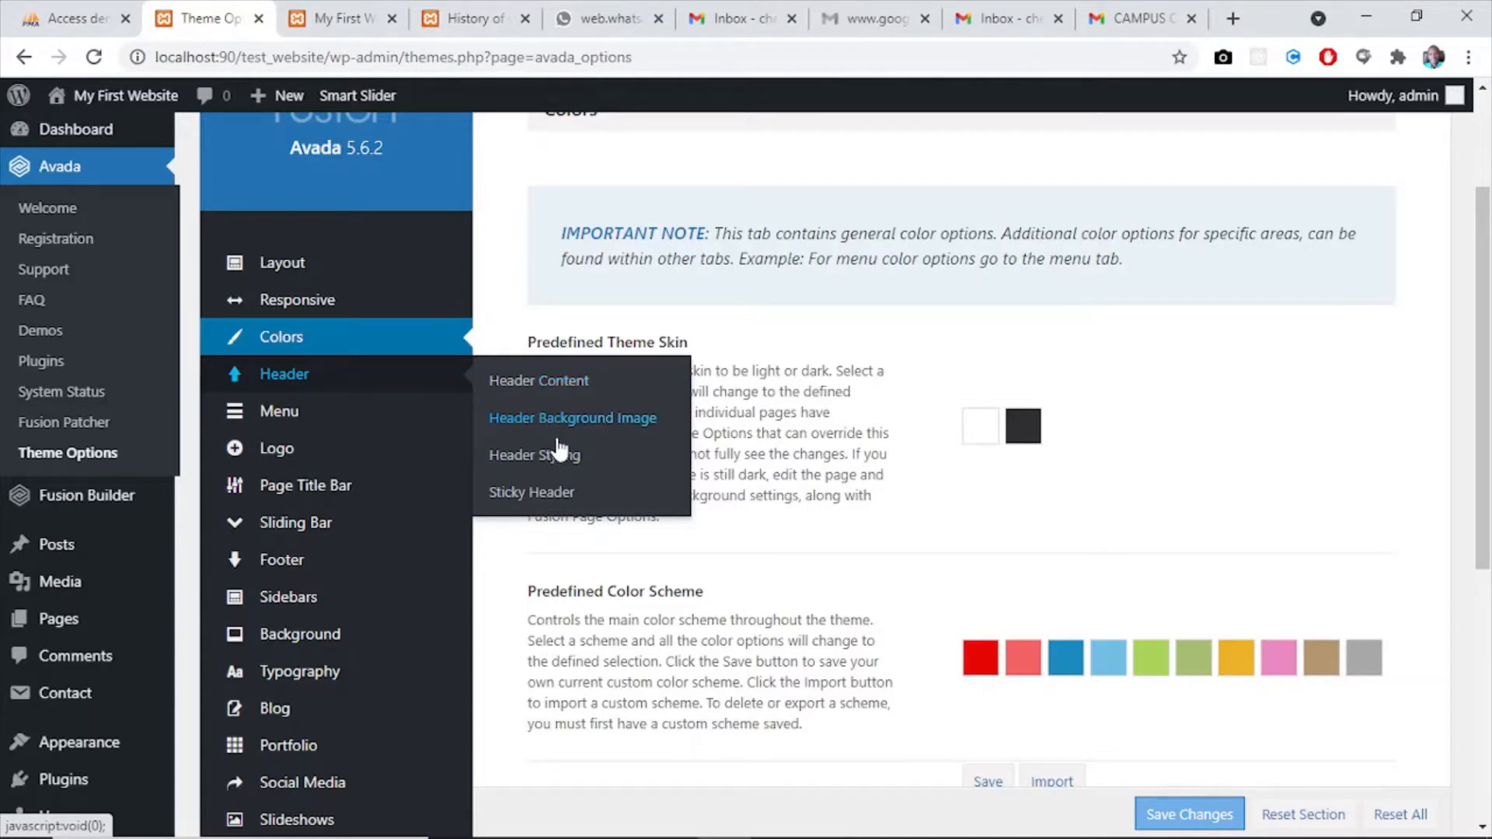
pyautogui.click(544, 457)
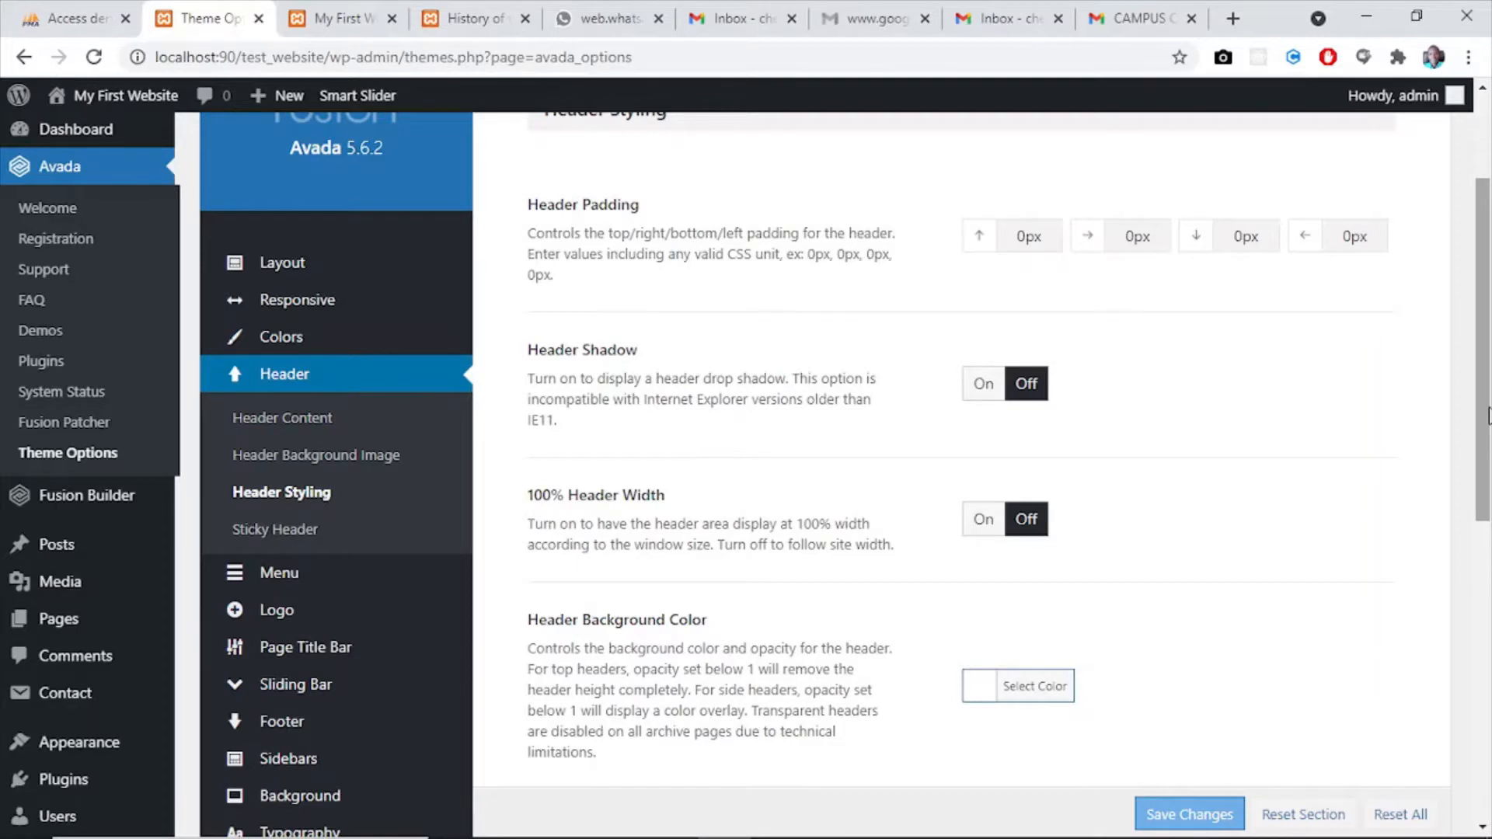
pyautogui.scroll(3, 1476, 350)
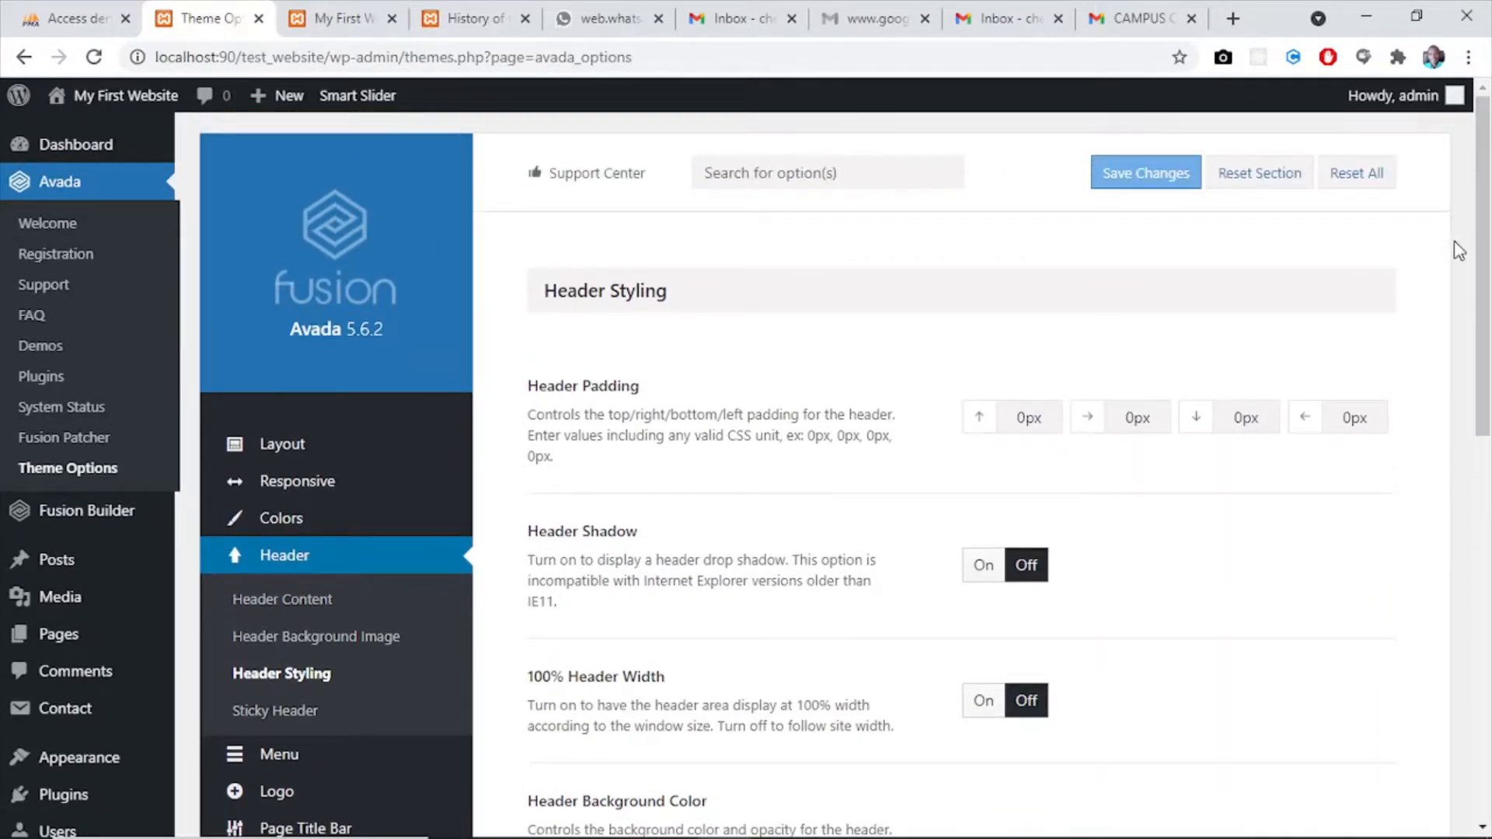
pyautogui.moveTo(1483, 276); pyautogui.dragTo(1489, 365)
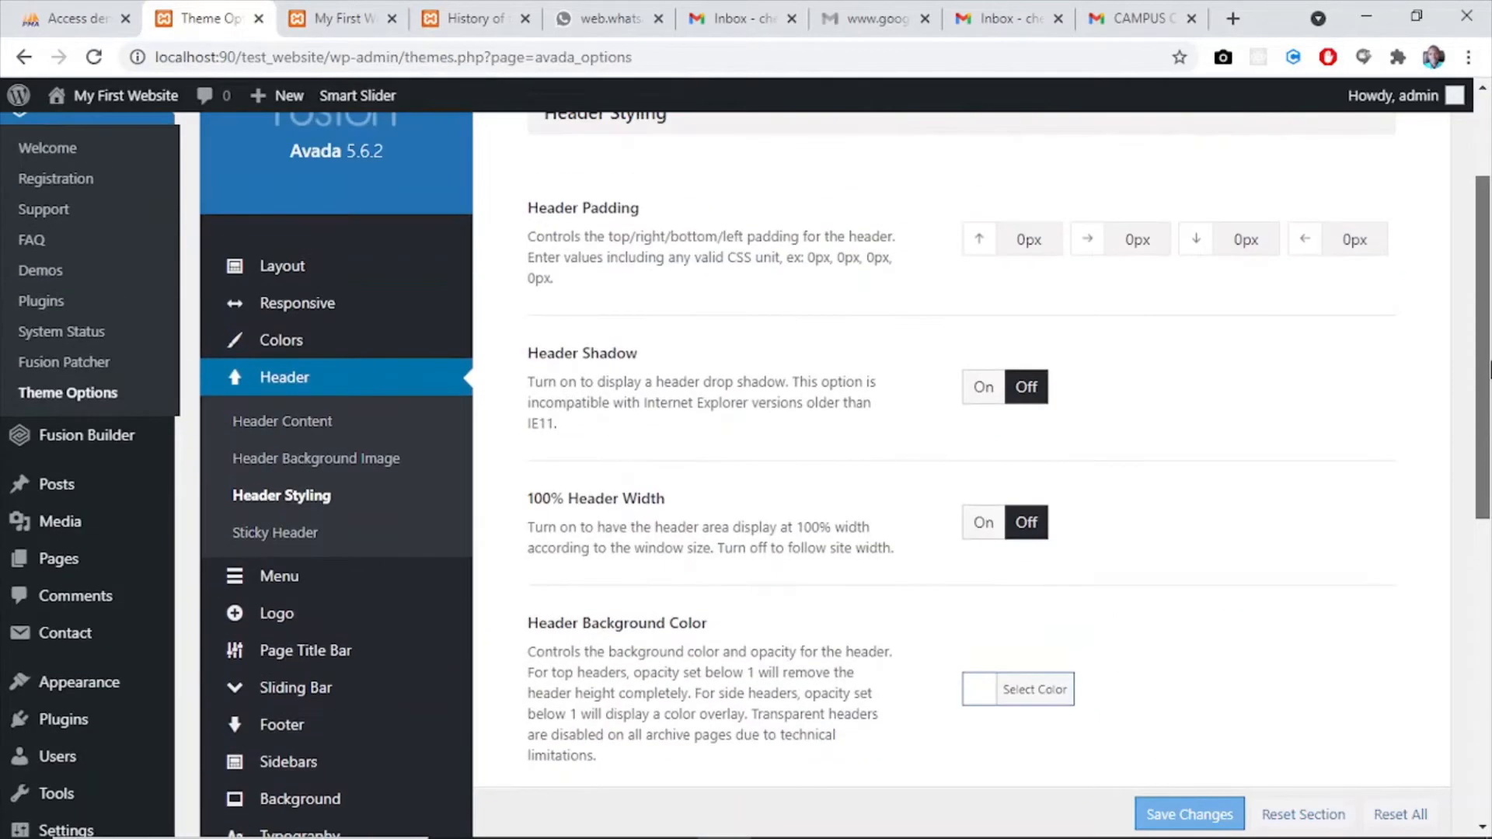
pyautogui.click(984, 524)
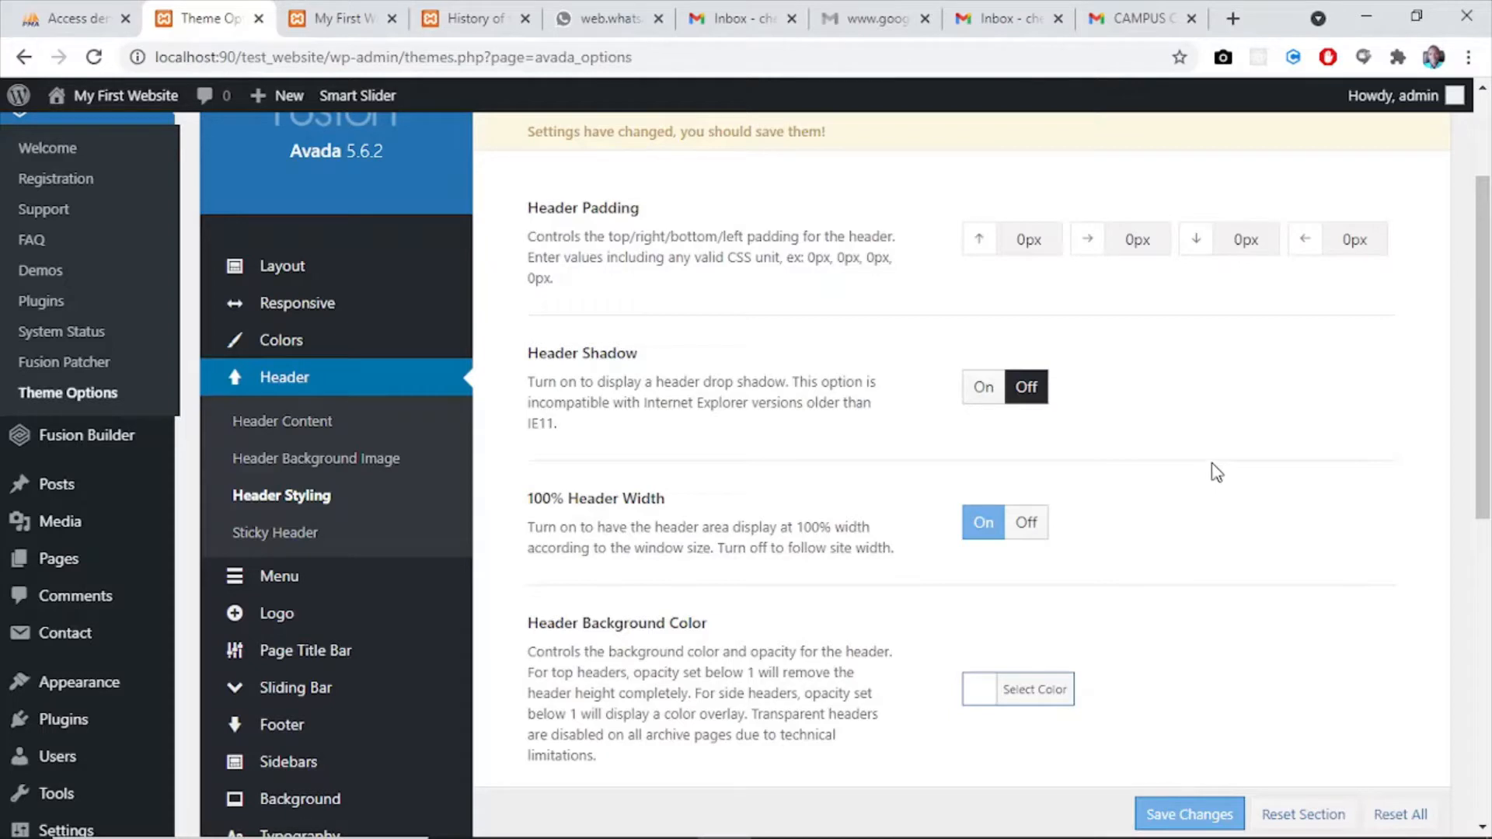
pyautogui.moveTo(1484, 373); pyautogui.dragTo(1485, 383)
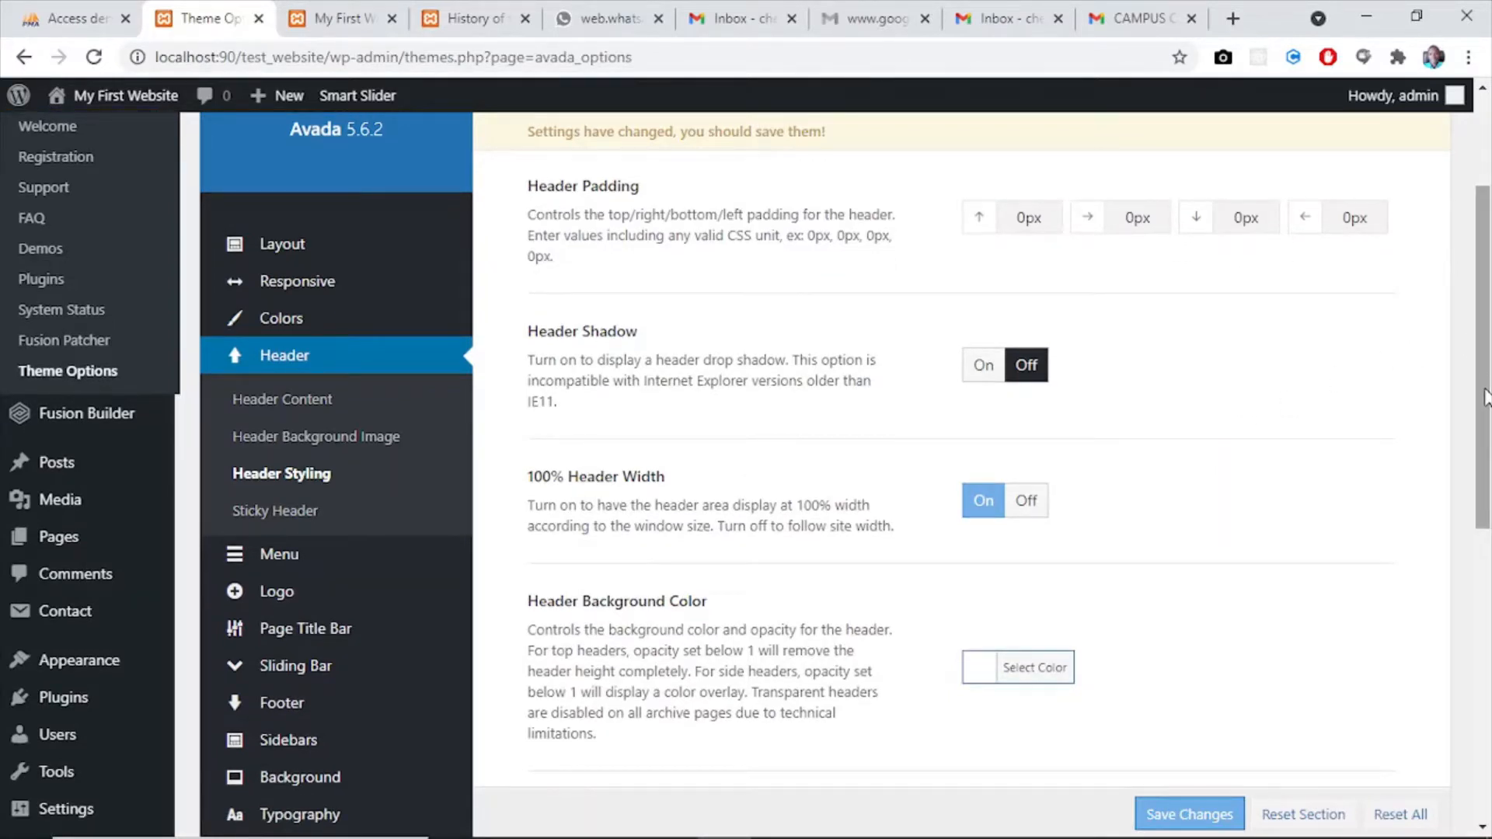
pyautogui.moveTo(1485, 389); pyautogui.dragTo(1488, 472)
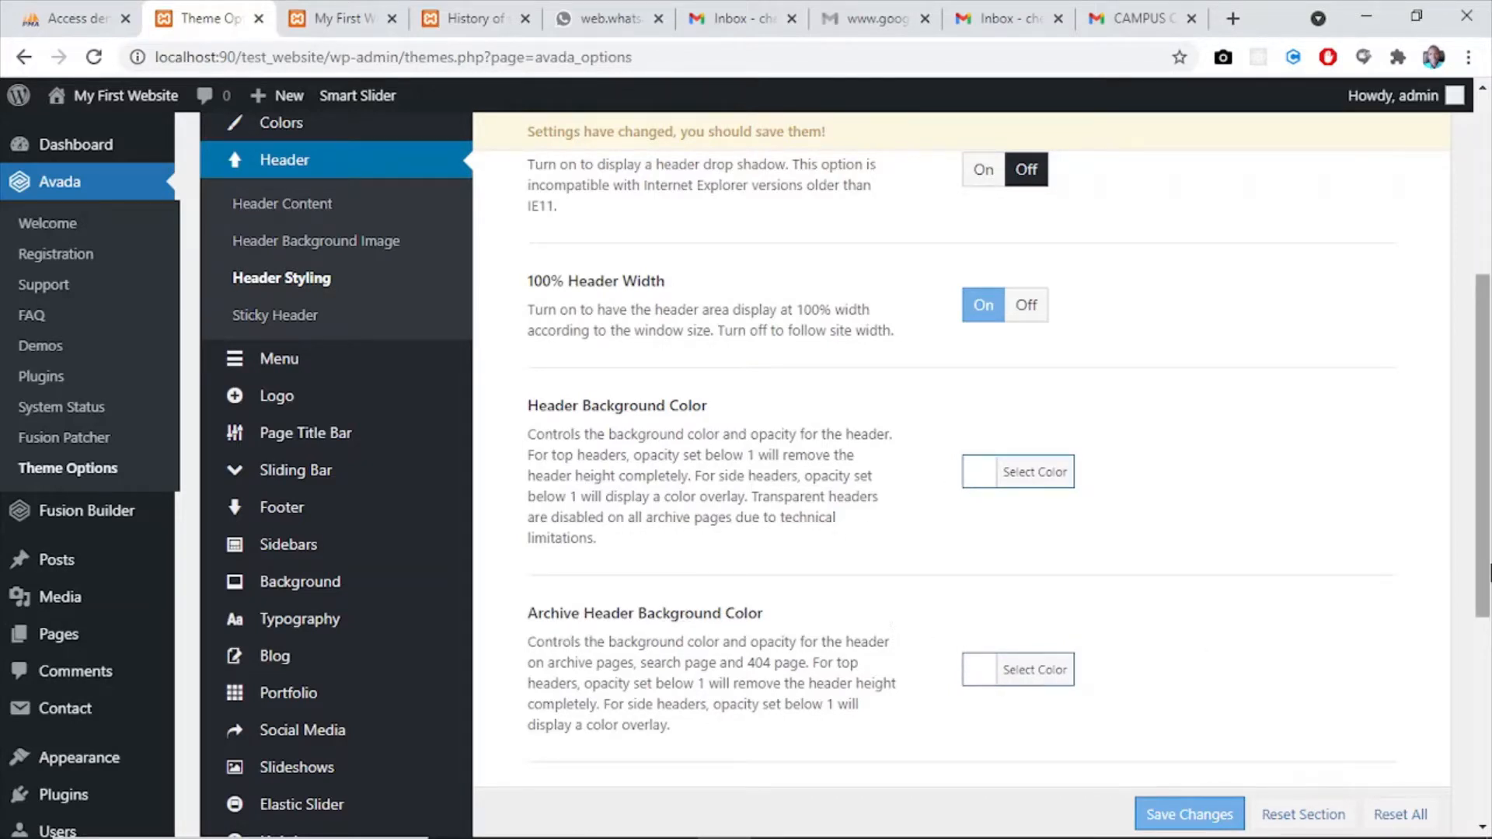
pyautogui.scroll(5, 1485, 368)
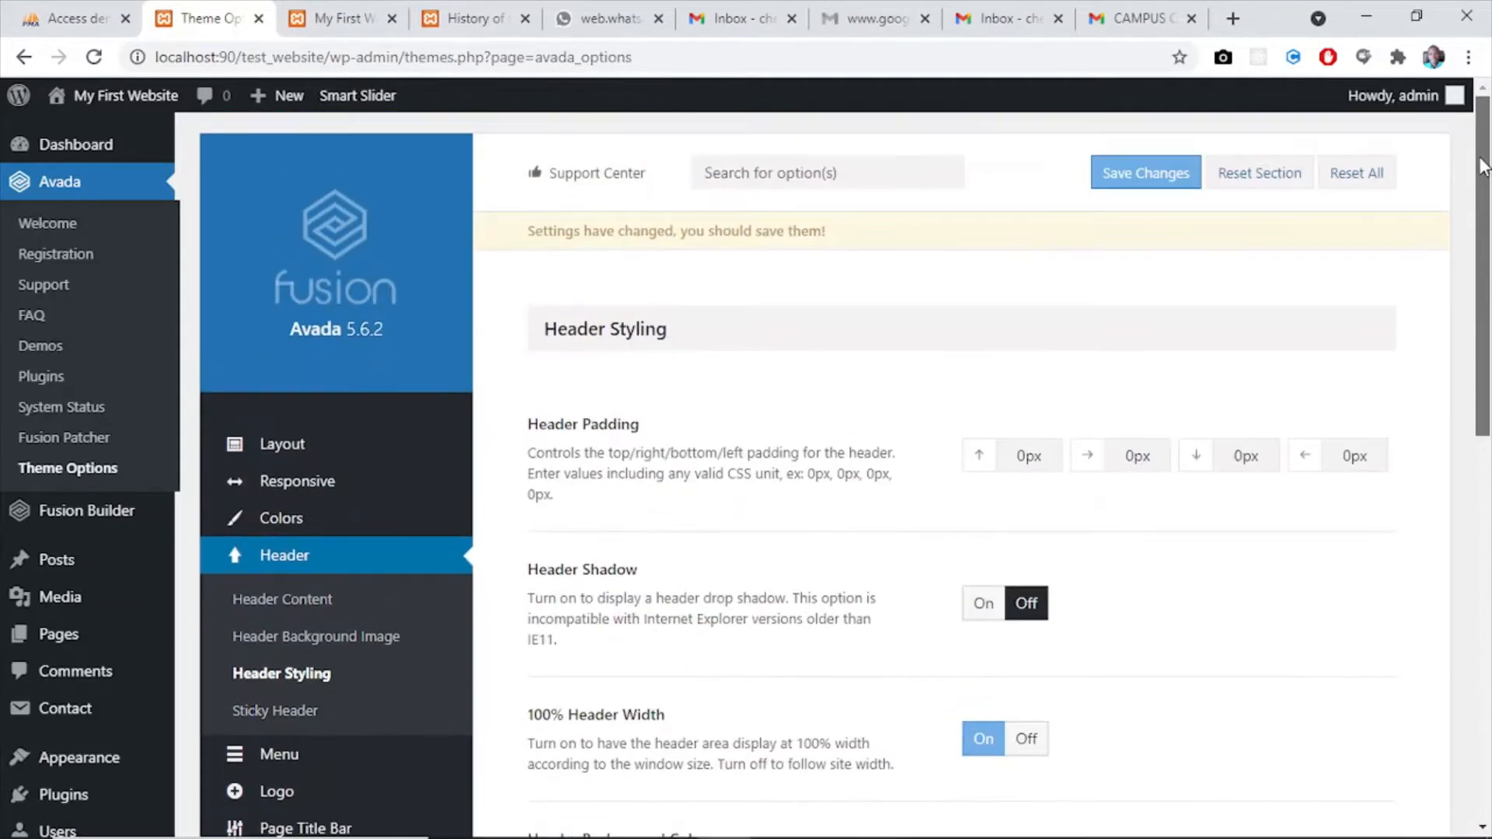
pyautogui.click(1112, 174)
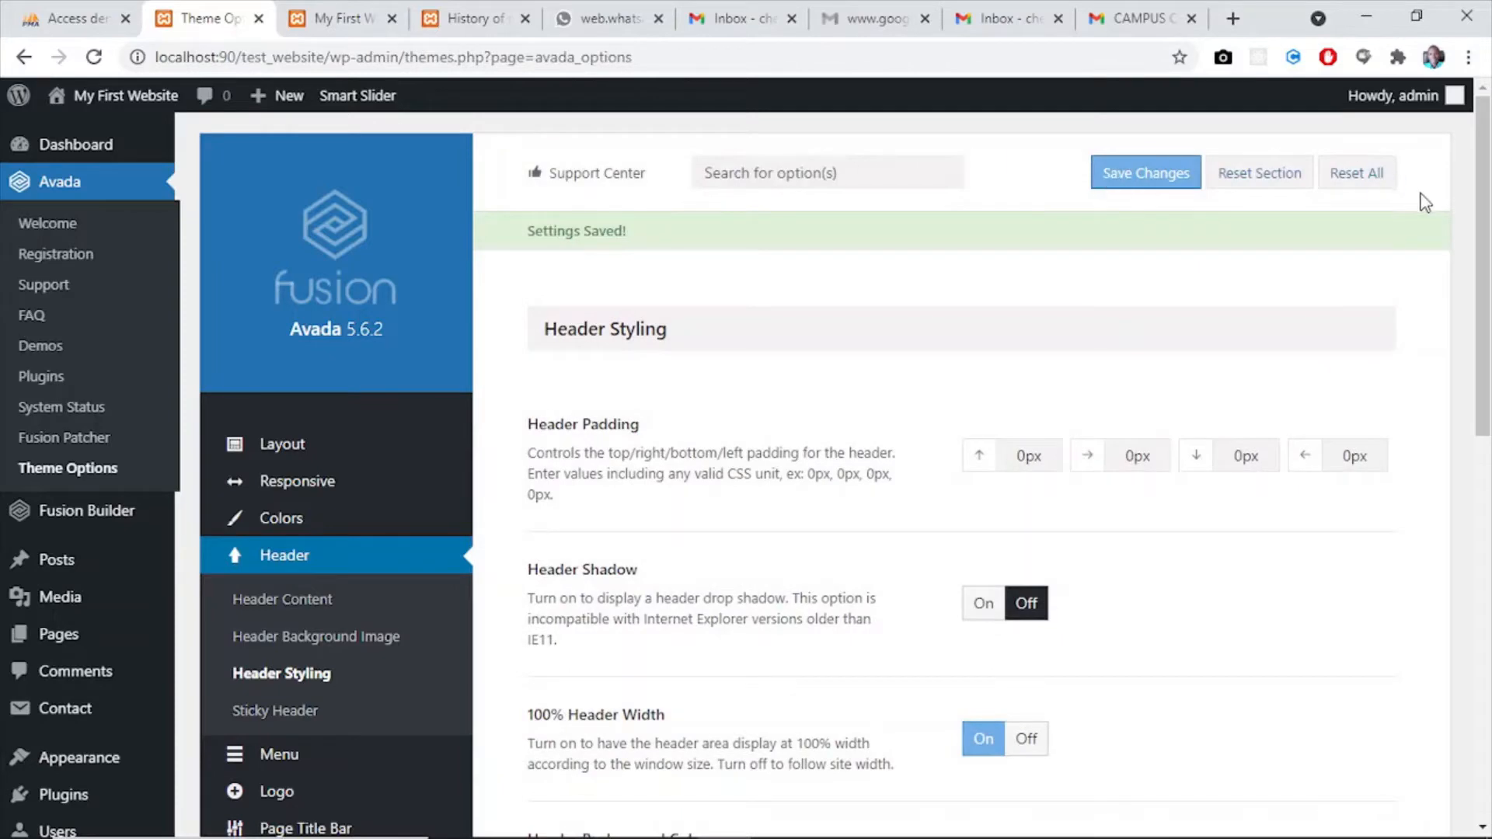
# - Review the theme's Sticky Header options, keeping them as they are, and save the settings
pyautogui.moveTo(1485, 214); pyautogui.dragTo(1486, 356)
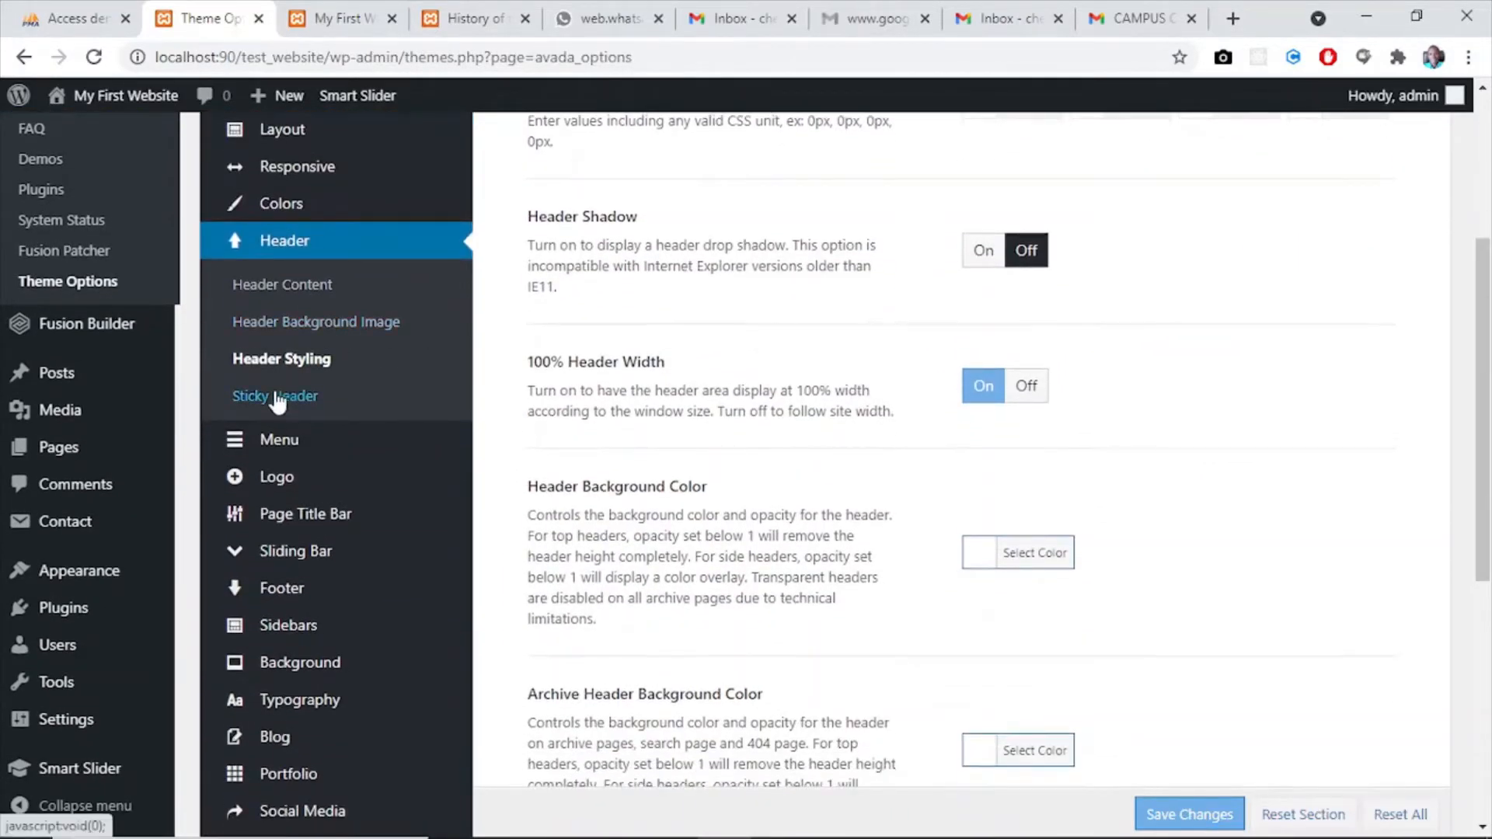
pyautogui.click(285, 396)
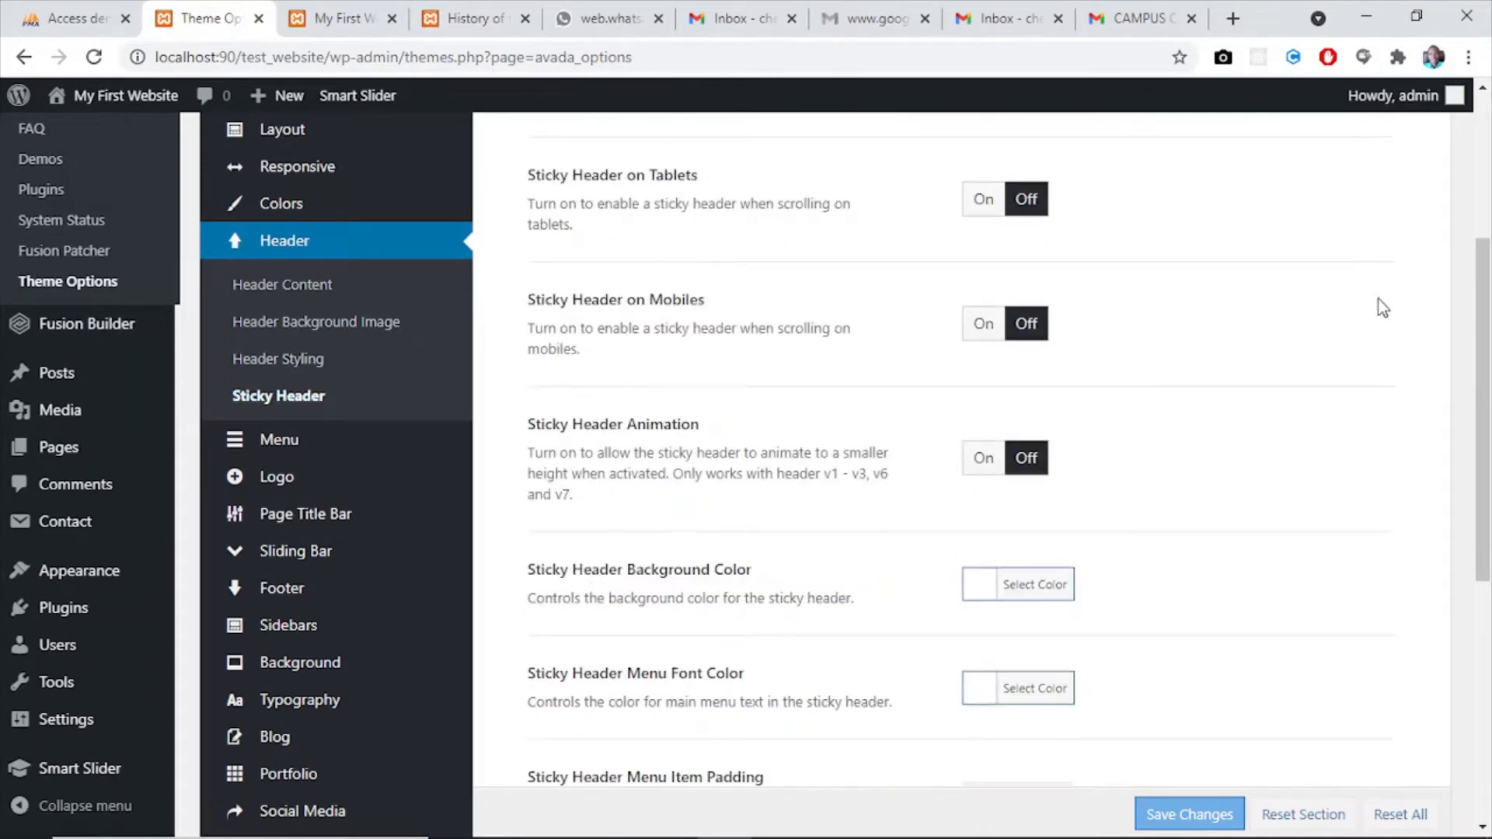
pyautogui.moveTo(1489, 311); pyautogui.dragTo(1483, 186)
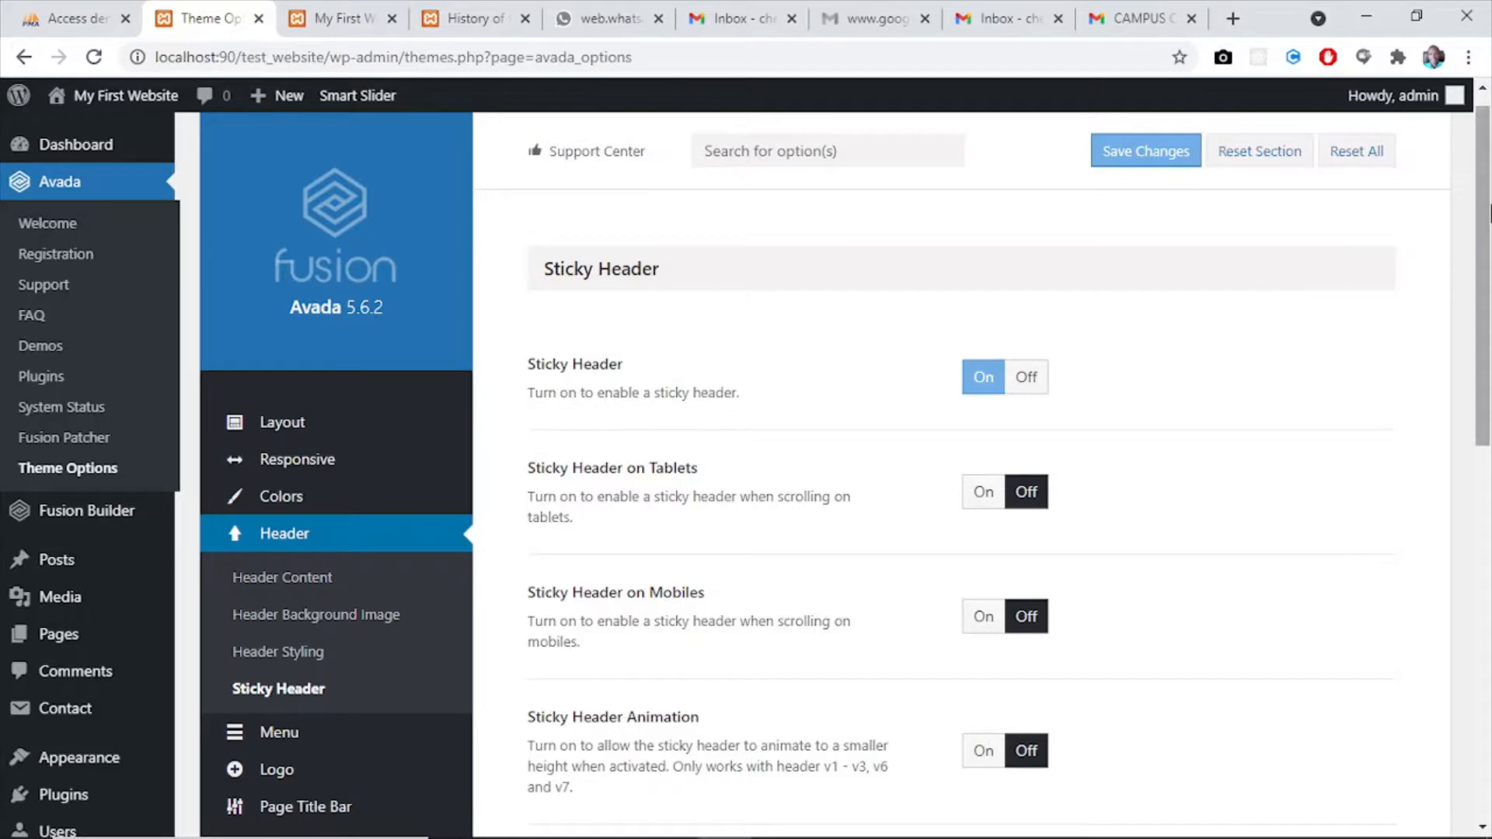
pyautogui.scroll(1, 1483, 160)
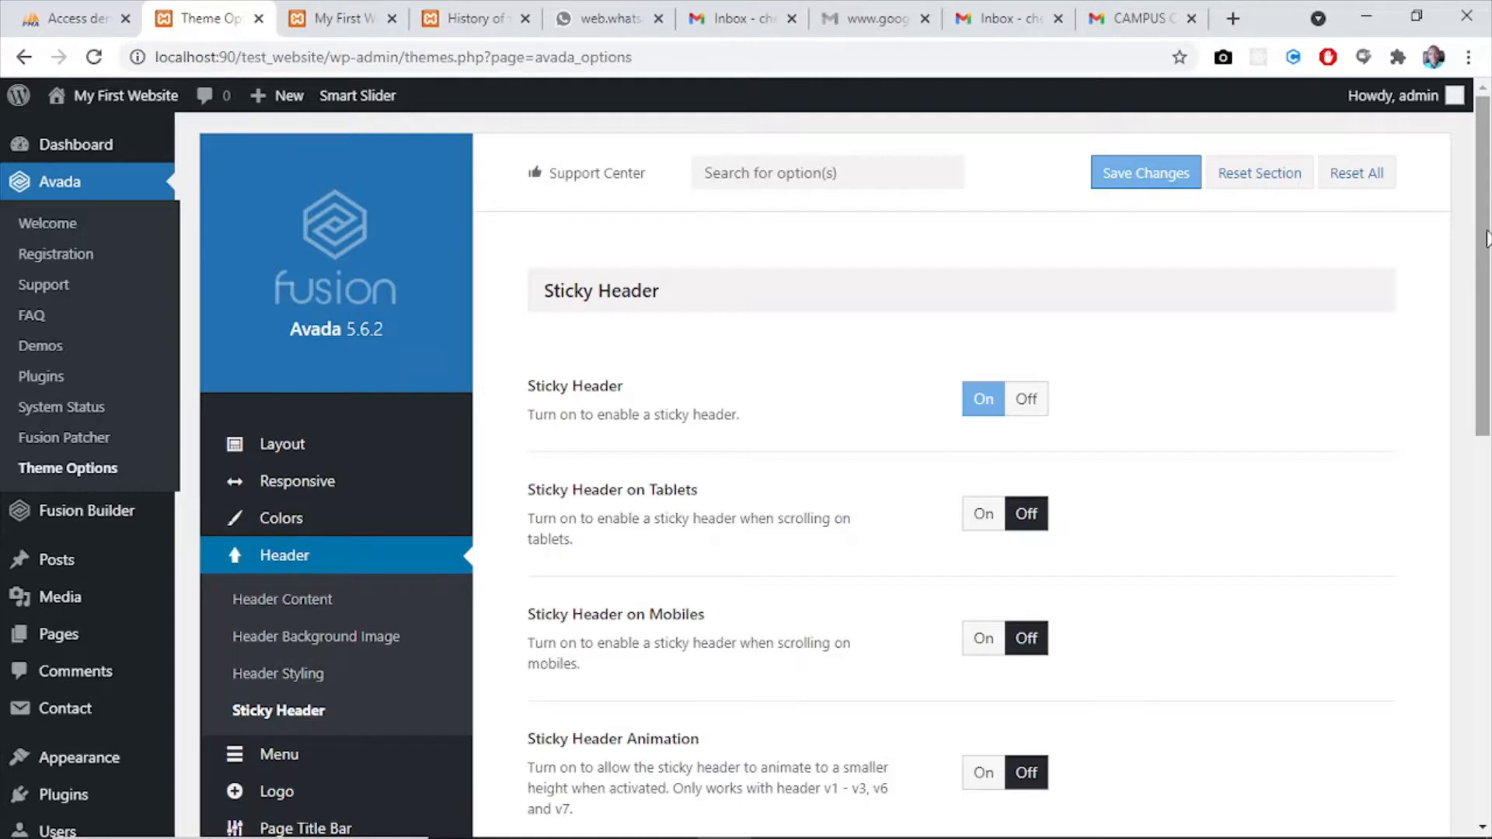
pyautogui.moveTo(1486, 323); pyautogui.dragTo(1486, 359)
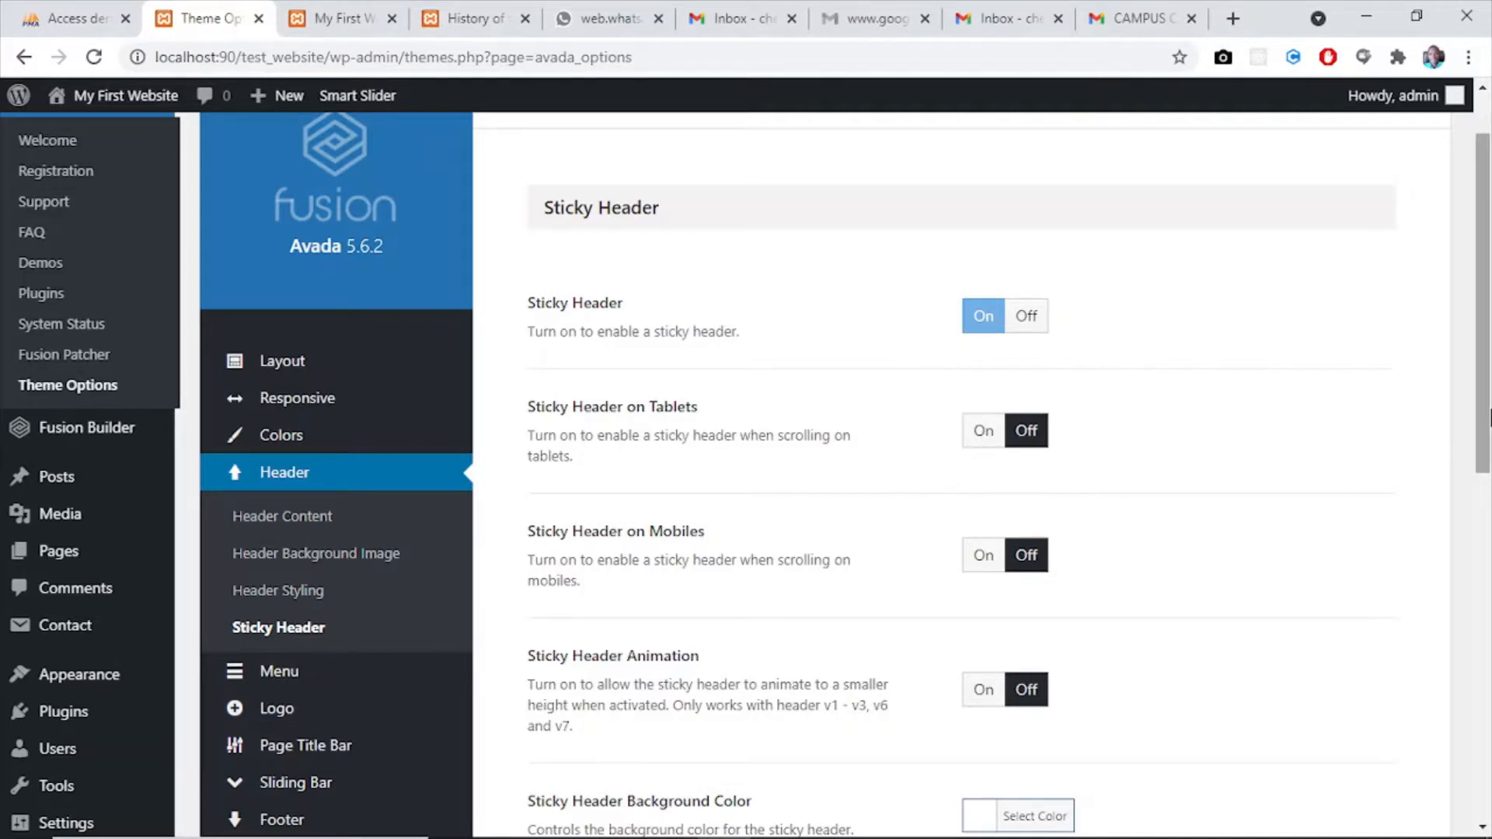
pyautogui.moveTo(1489, 416); pyautogui.dragTo(1489, 498)
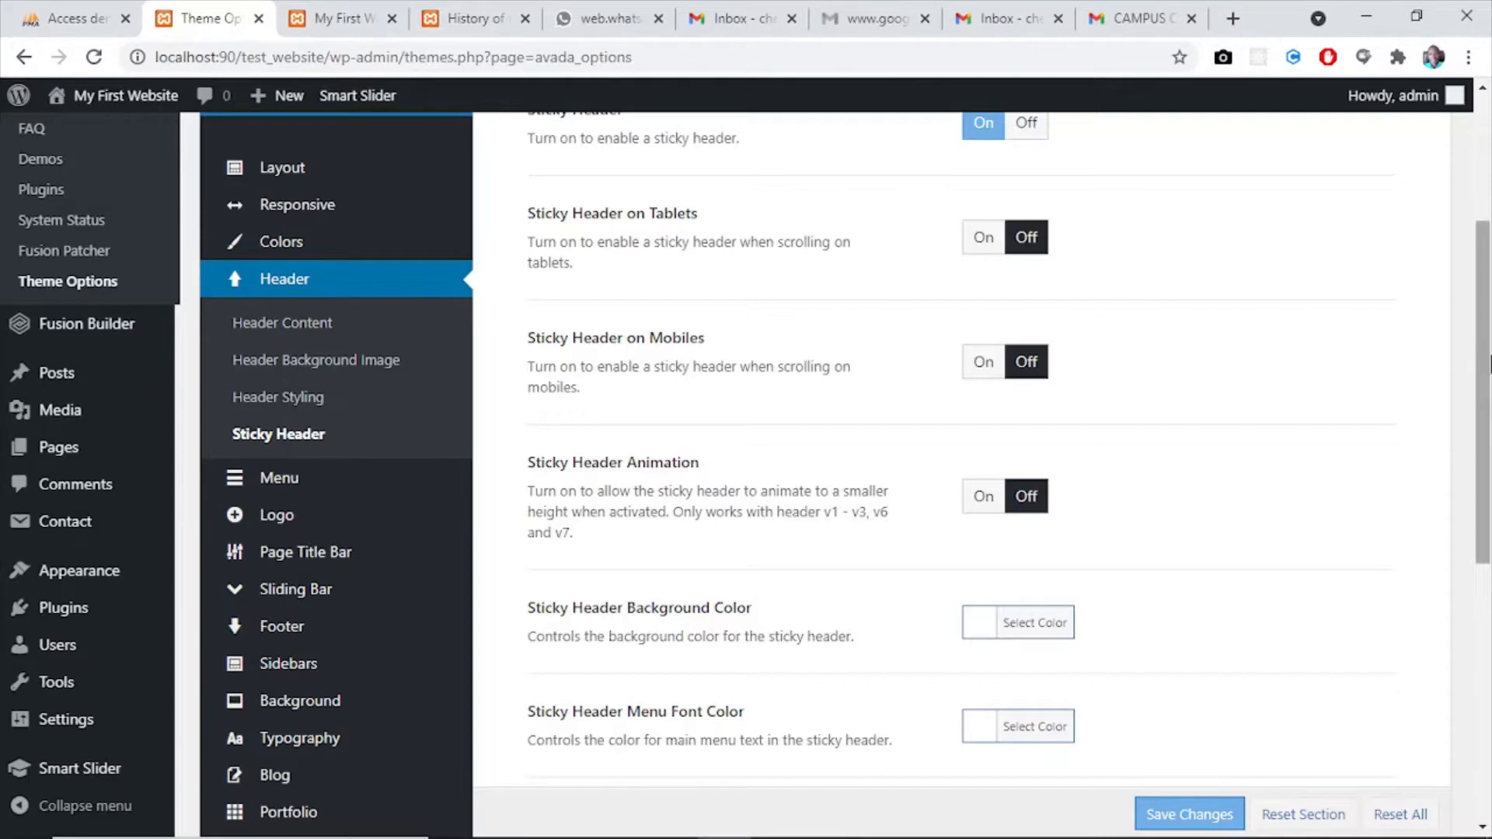
pyautogui.moveTo(1489, 412); pyautogui.dragTo(1489, 303)
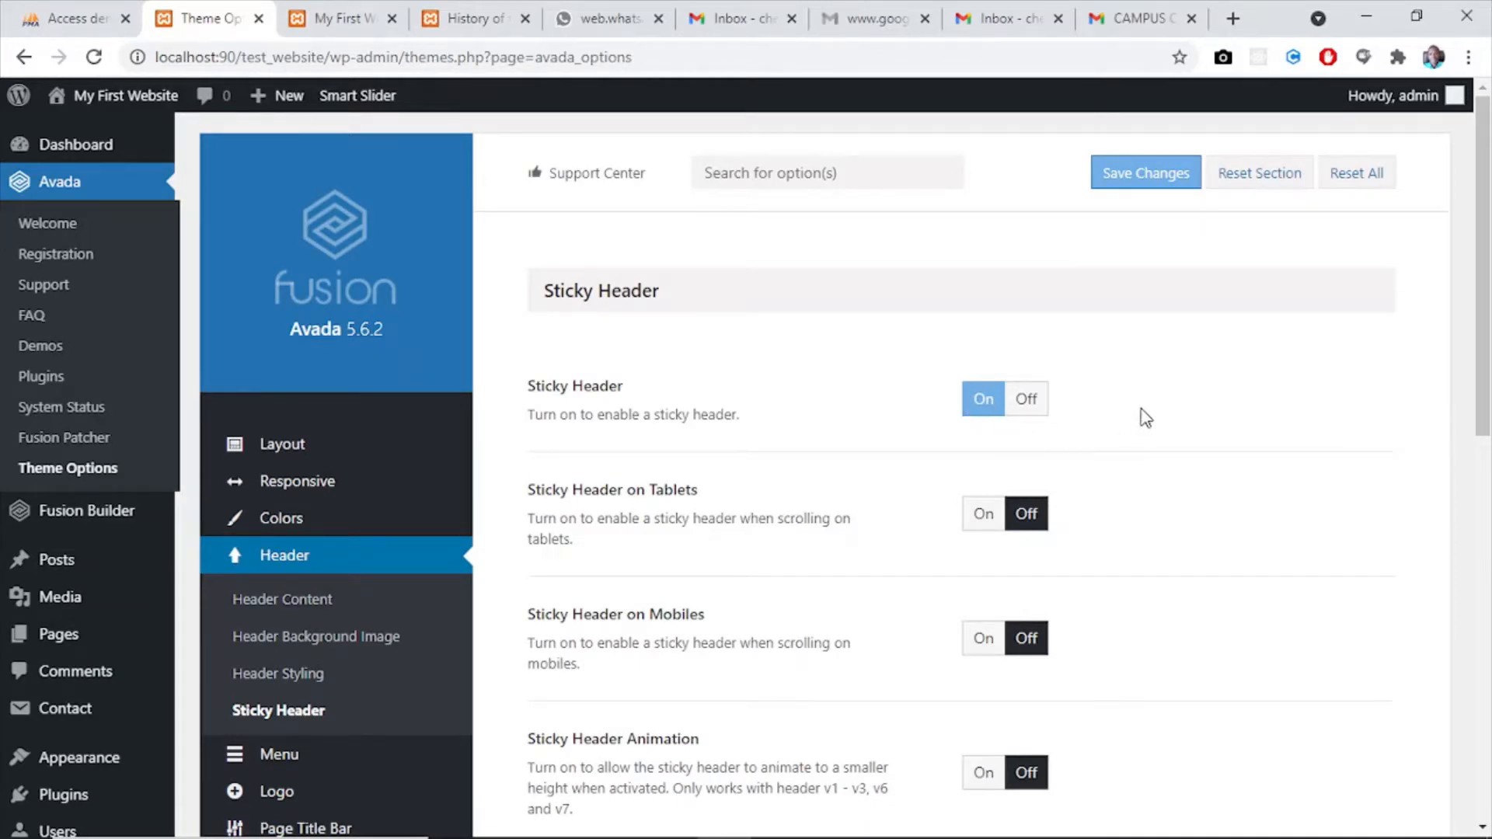
pyautogui.moveTo(1490, 289); pyautogui.dragTo(1489, 241)
pyautogui.click(1144, 177)
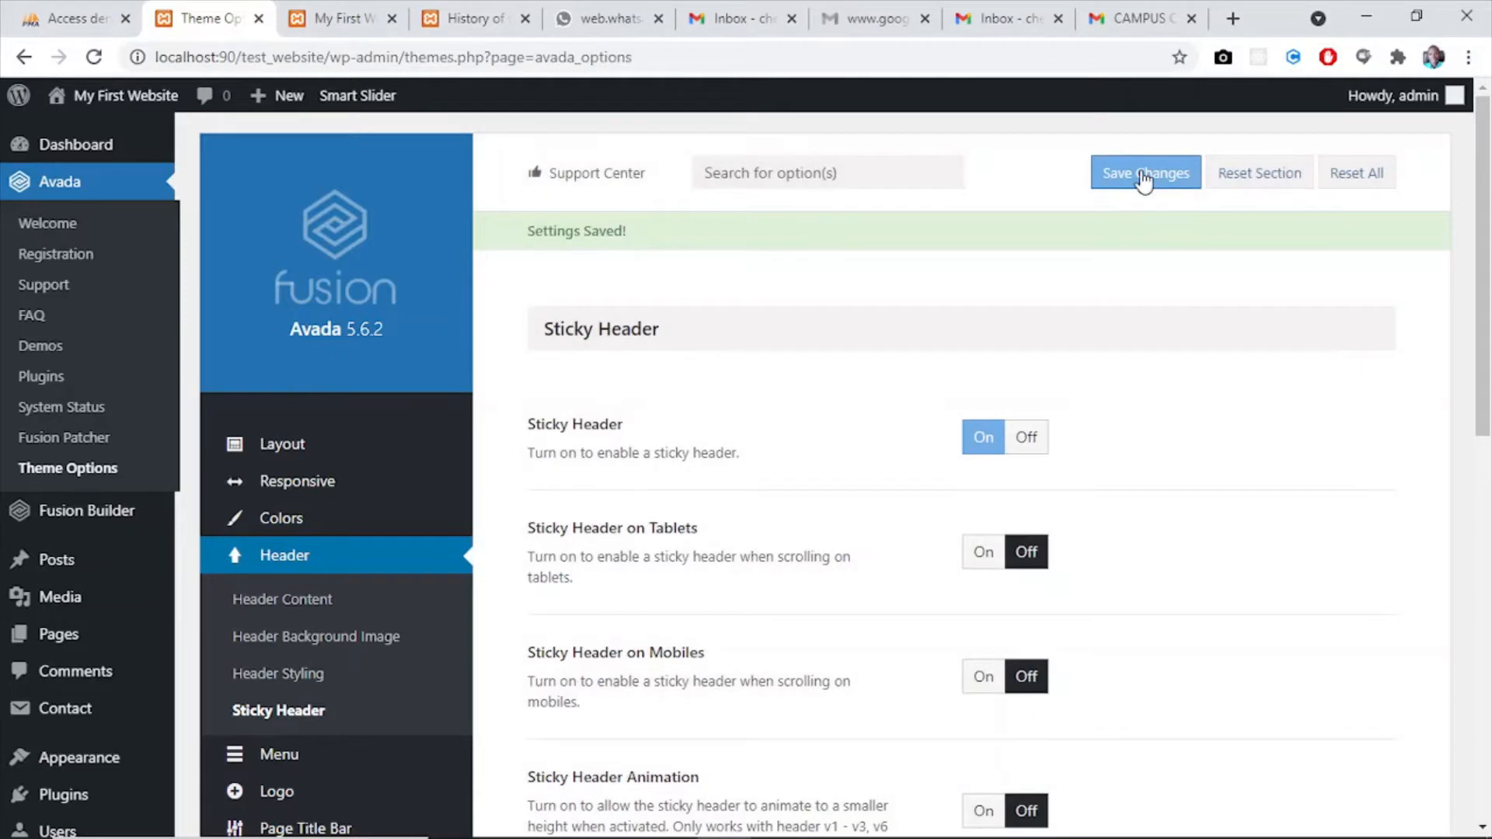
# - Set the Main Menu Dropdown Indicator to Parent + Child in the Main Menu options and save the changes
pyautogui.moveTo(1489, 248); pyautogui.dragTo(1489, 397)
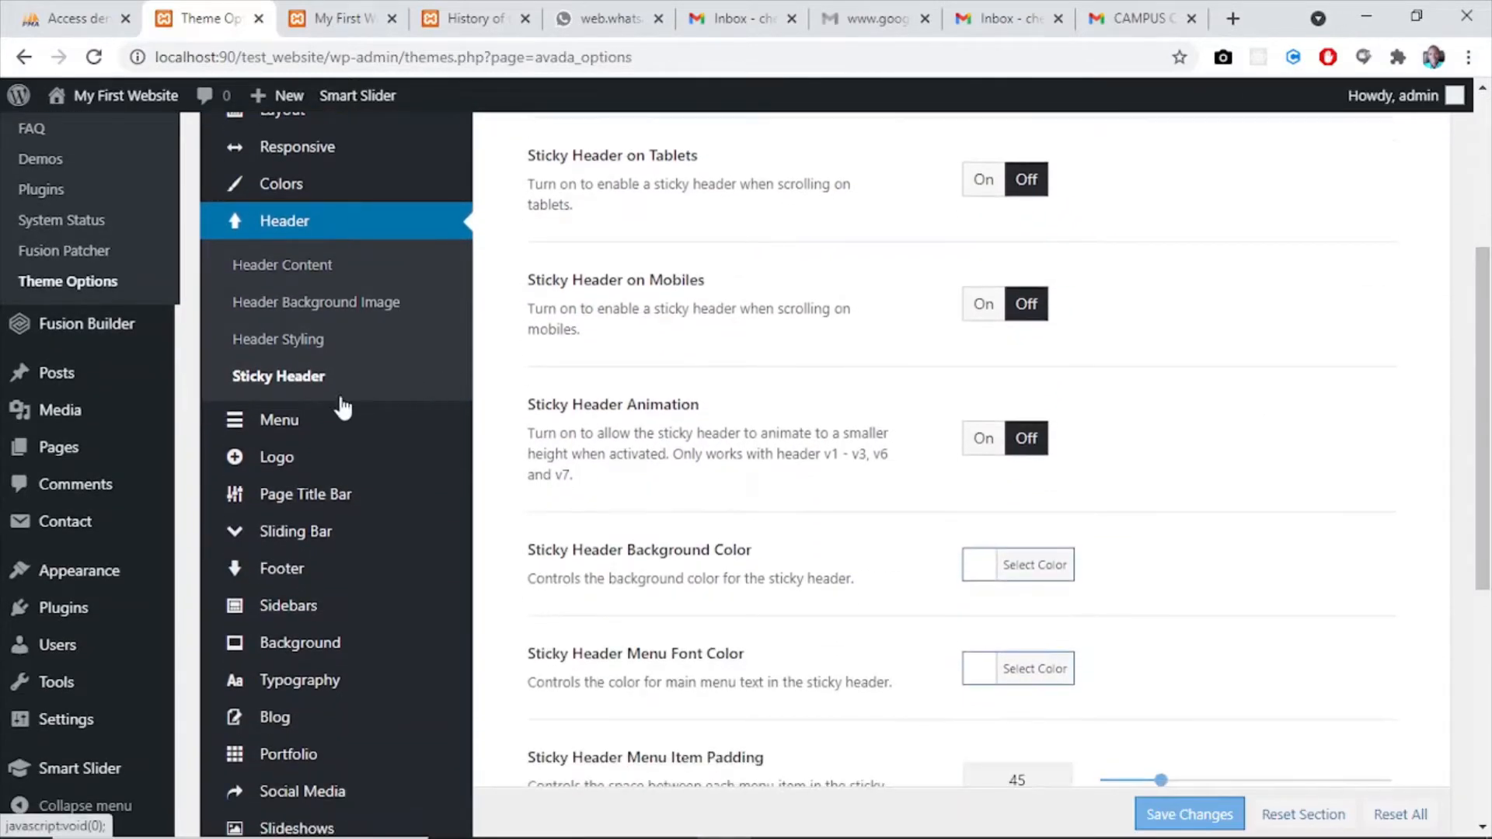
pyautogui.moveTo(274, 427)
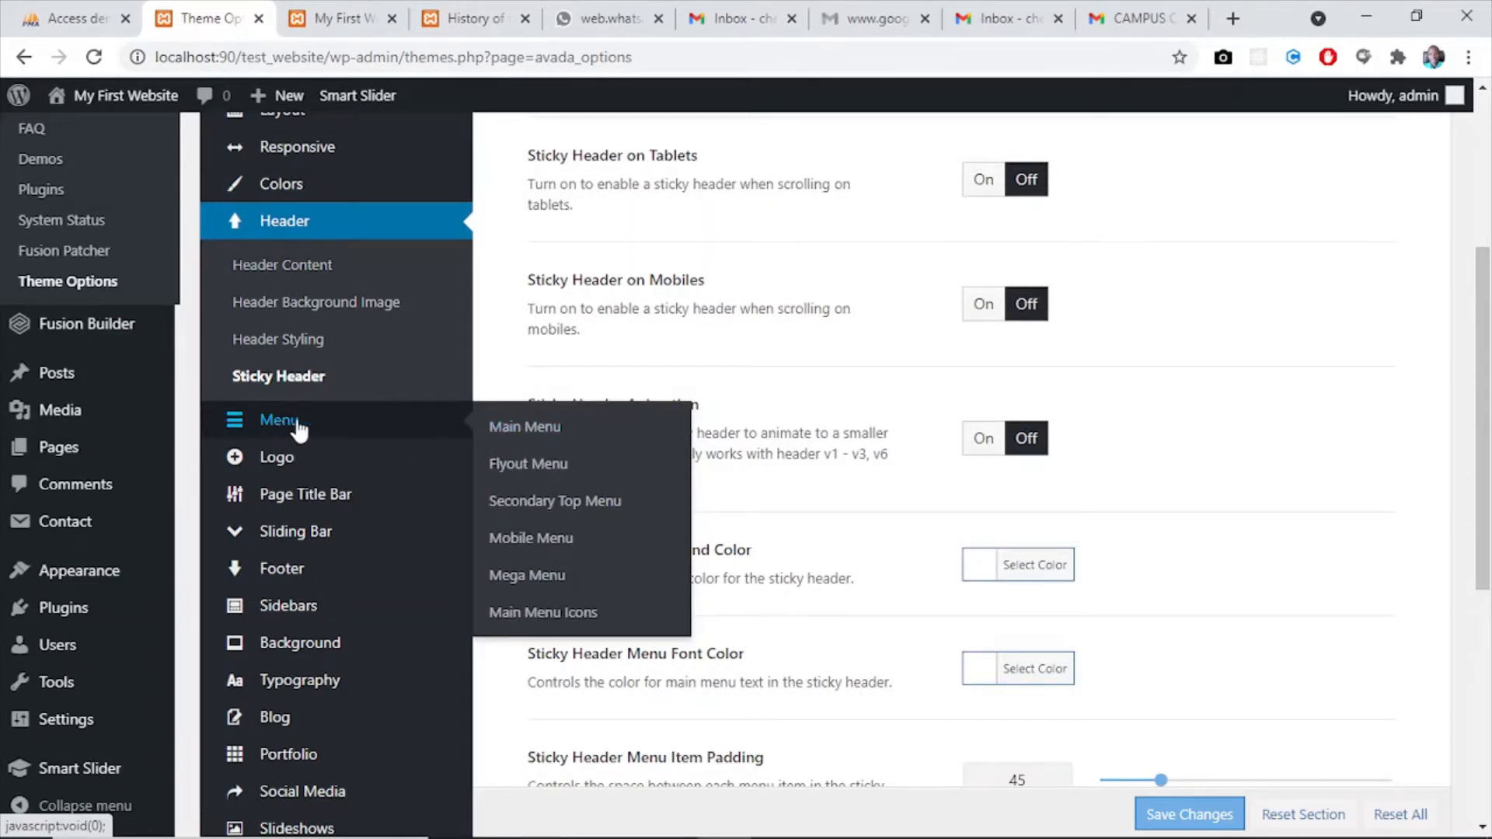
pyautogui.click(506, 427)
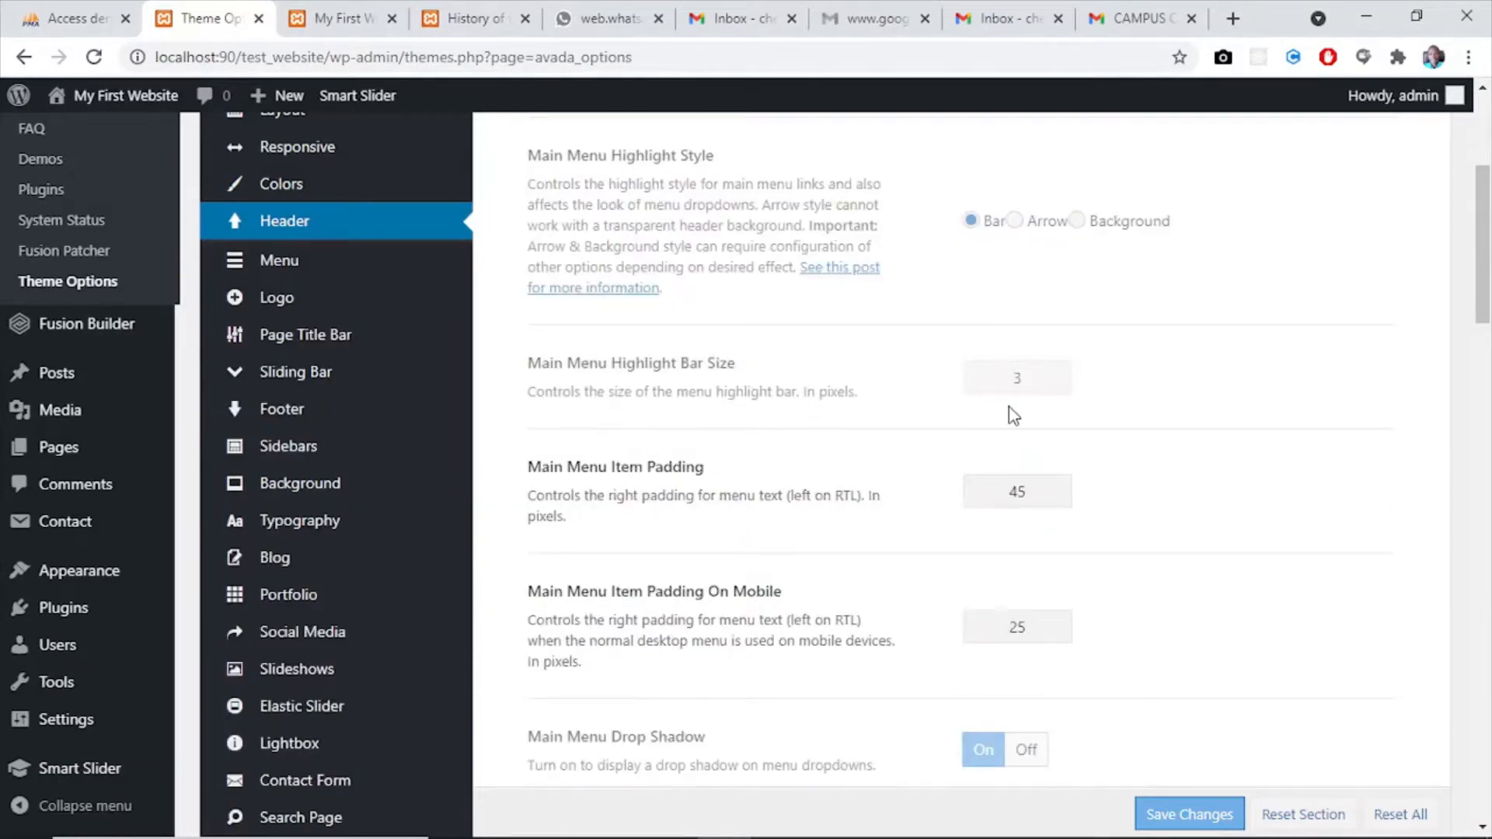
pyautogui.moveTo(1485, 307)
pyautogui.mouseDown()
pyautogui.moveTo(1485, 217)
pyautogui.moveTo(1488, 286)
pyautogui.mouseUp()
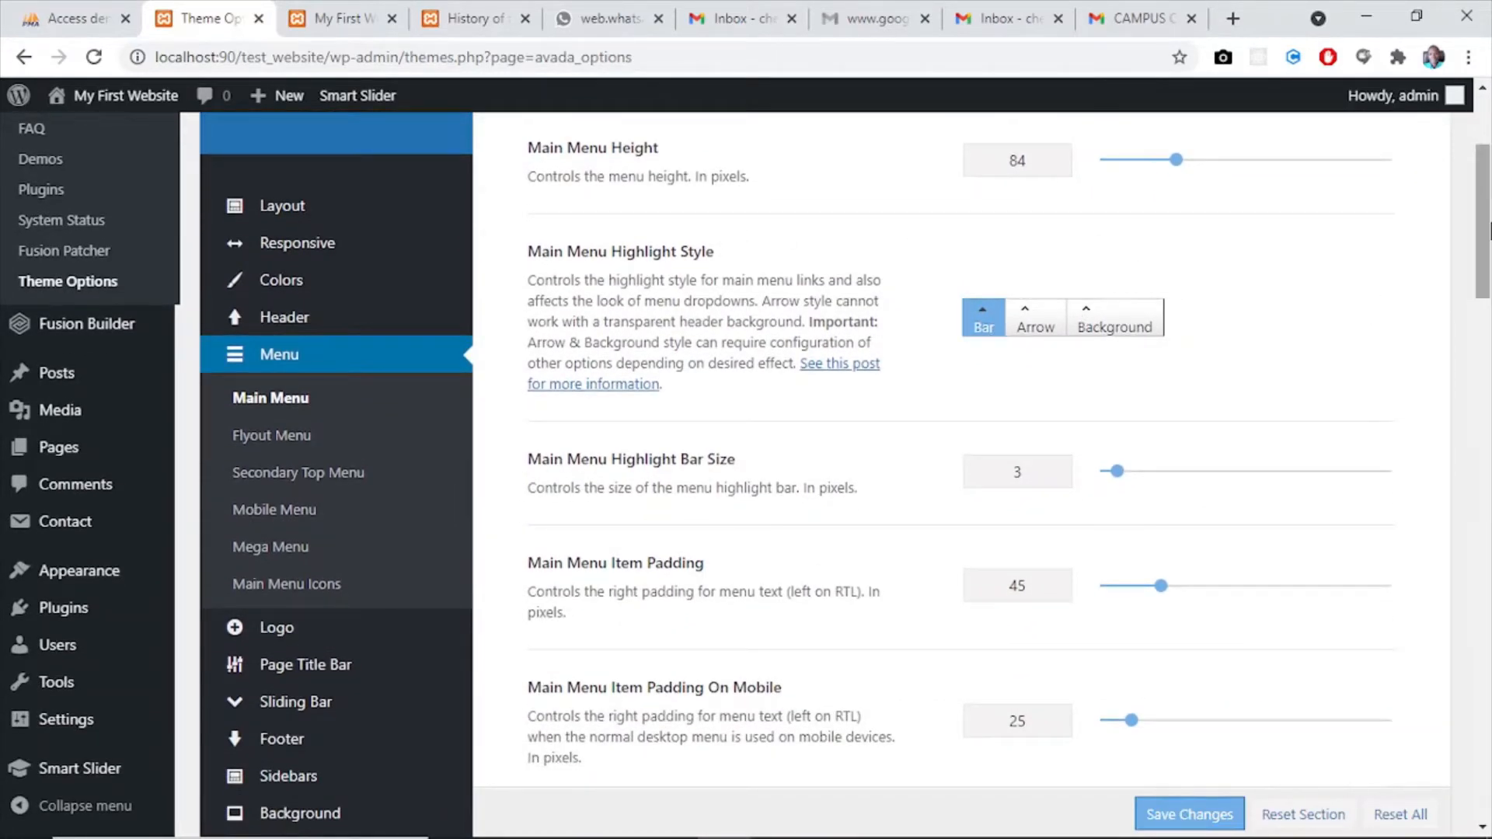
pyautogui.moveTo(1485, 226); pyautogui.dragTo(1487, 426)
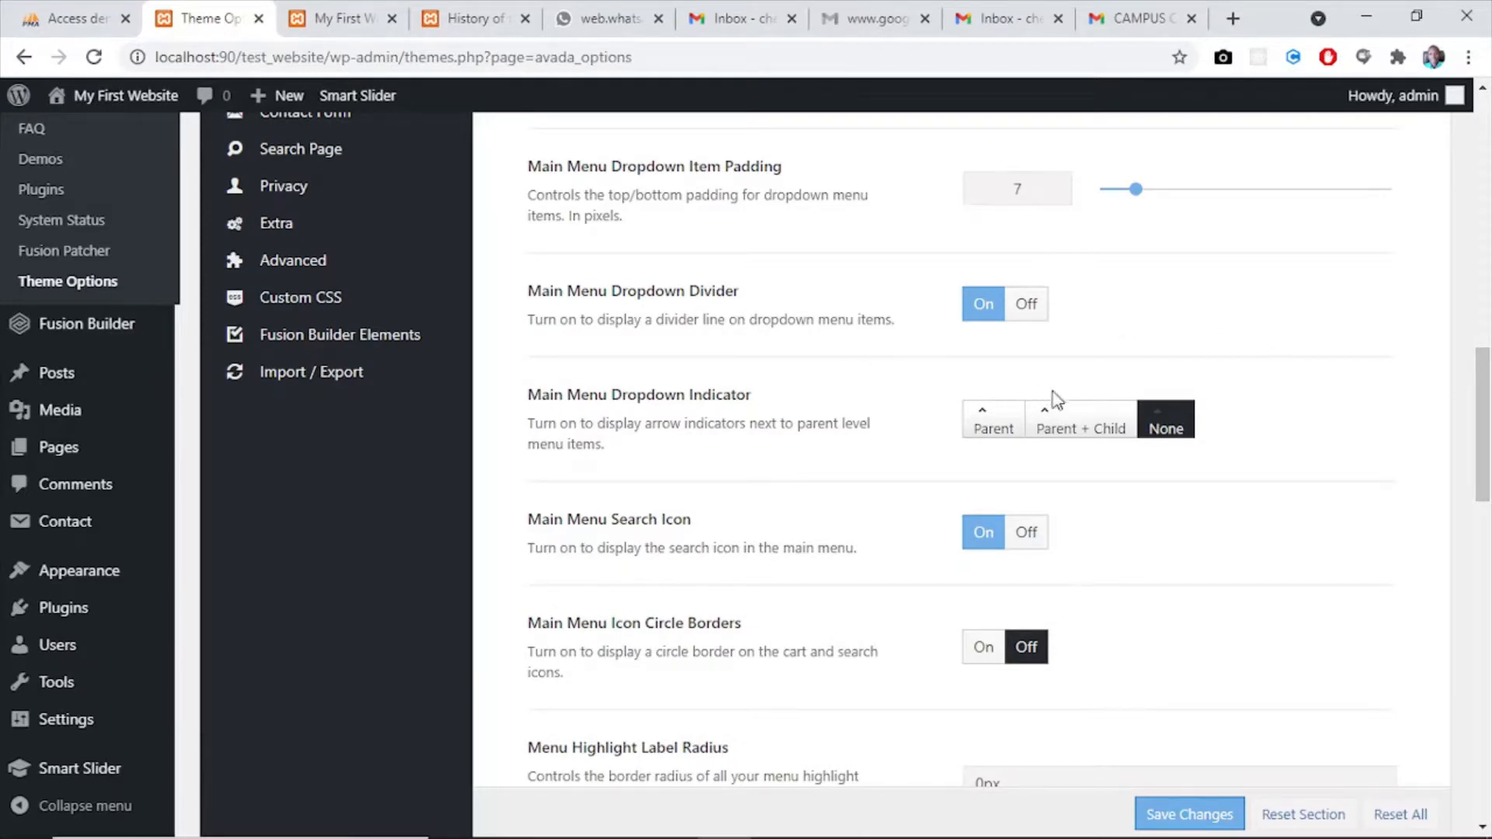
pyautogui.click(1062, 435)
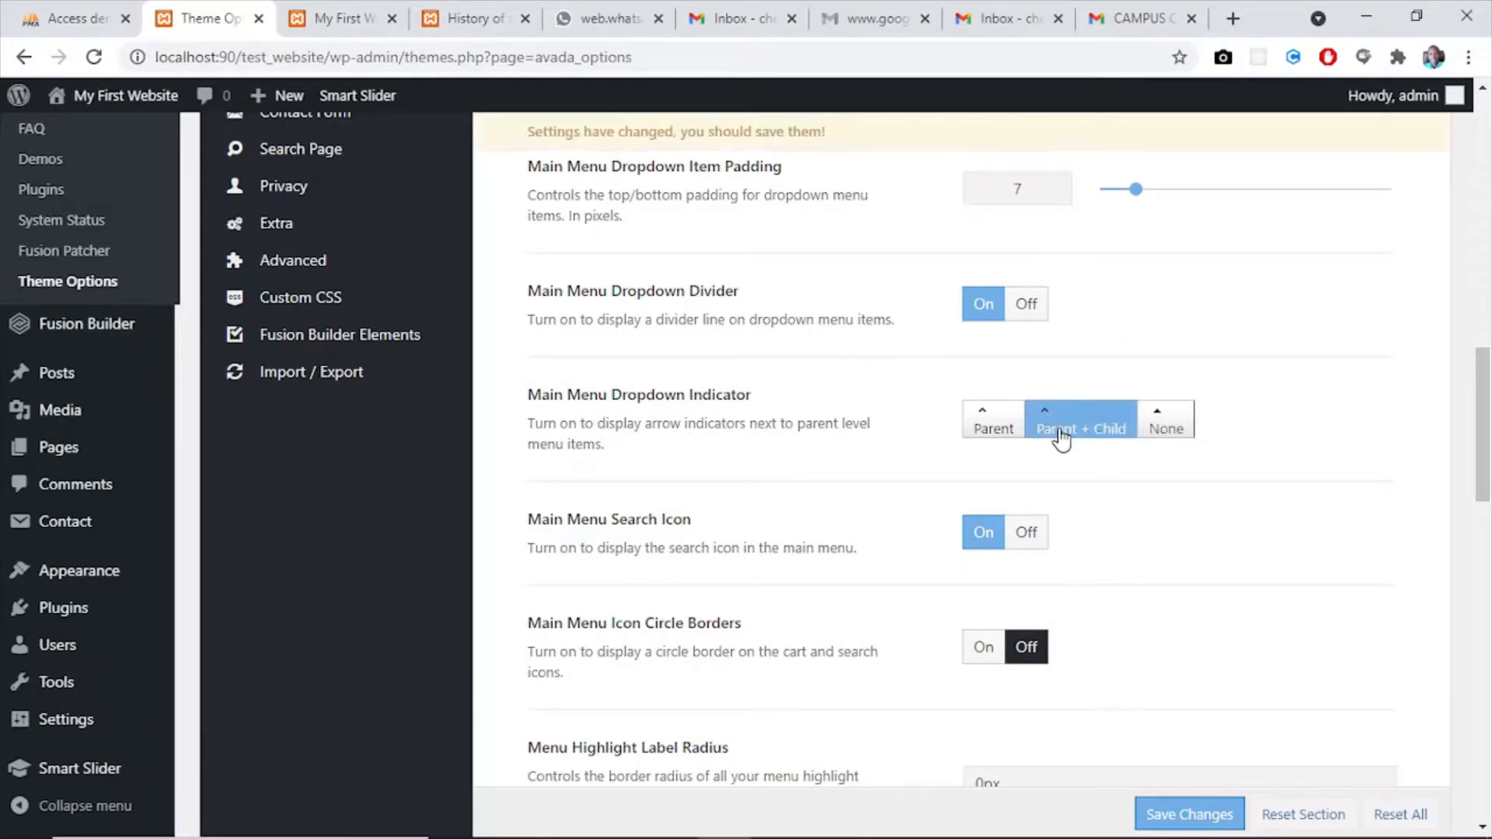
pyautogui.click(1177, 813)
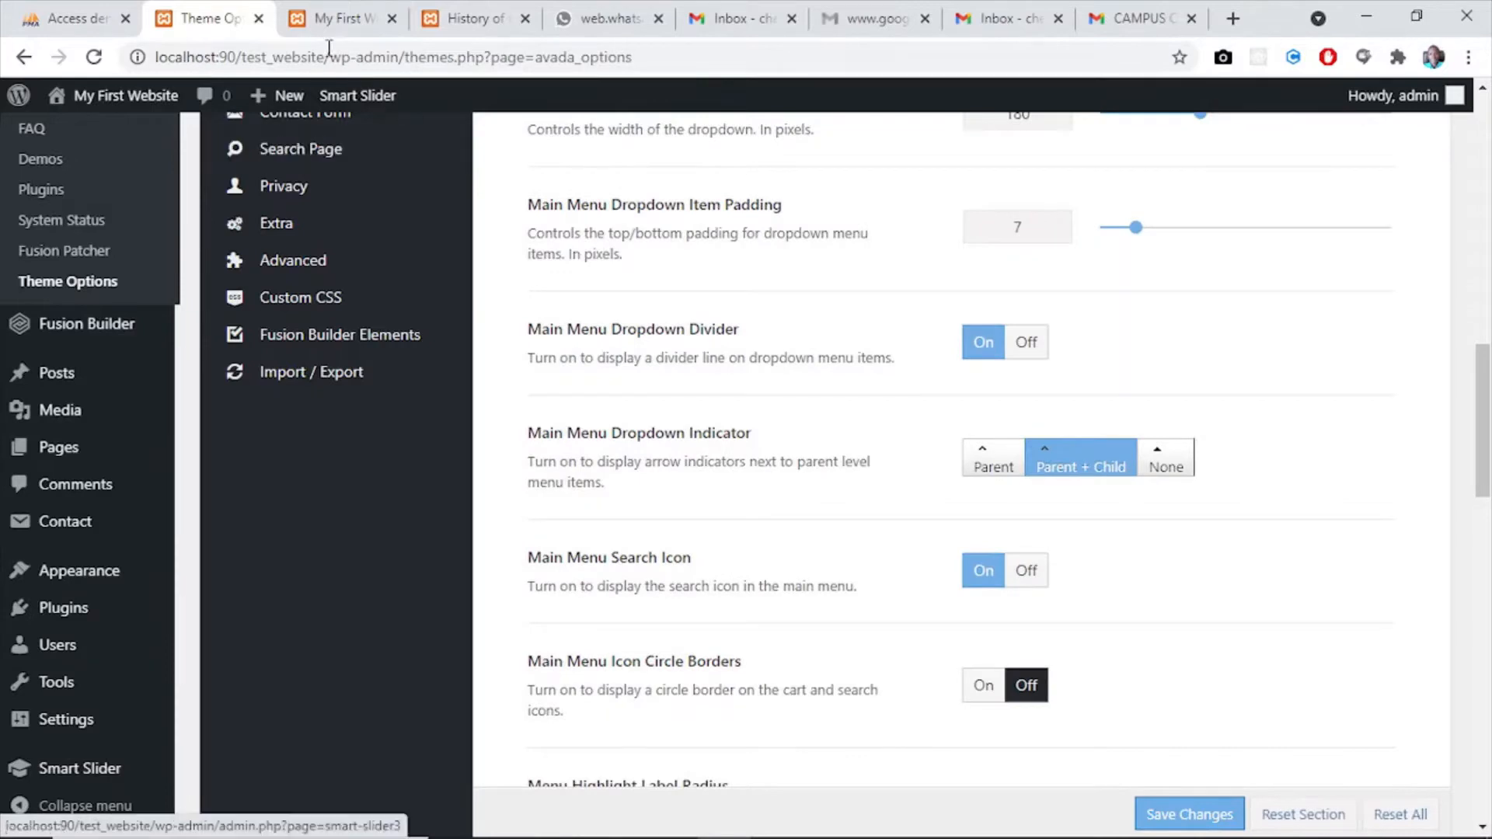
# - Reload the website's home page, inspect the header and the About Us and Media dropdowns, and return to the theme options
pyautogui.click(342, 18)
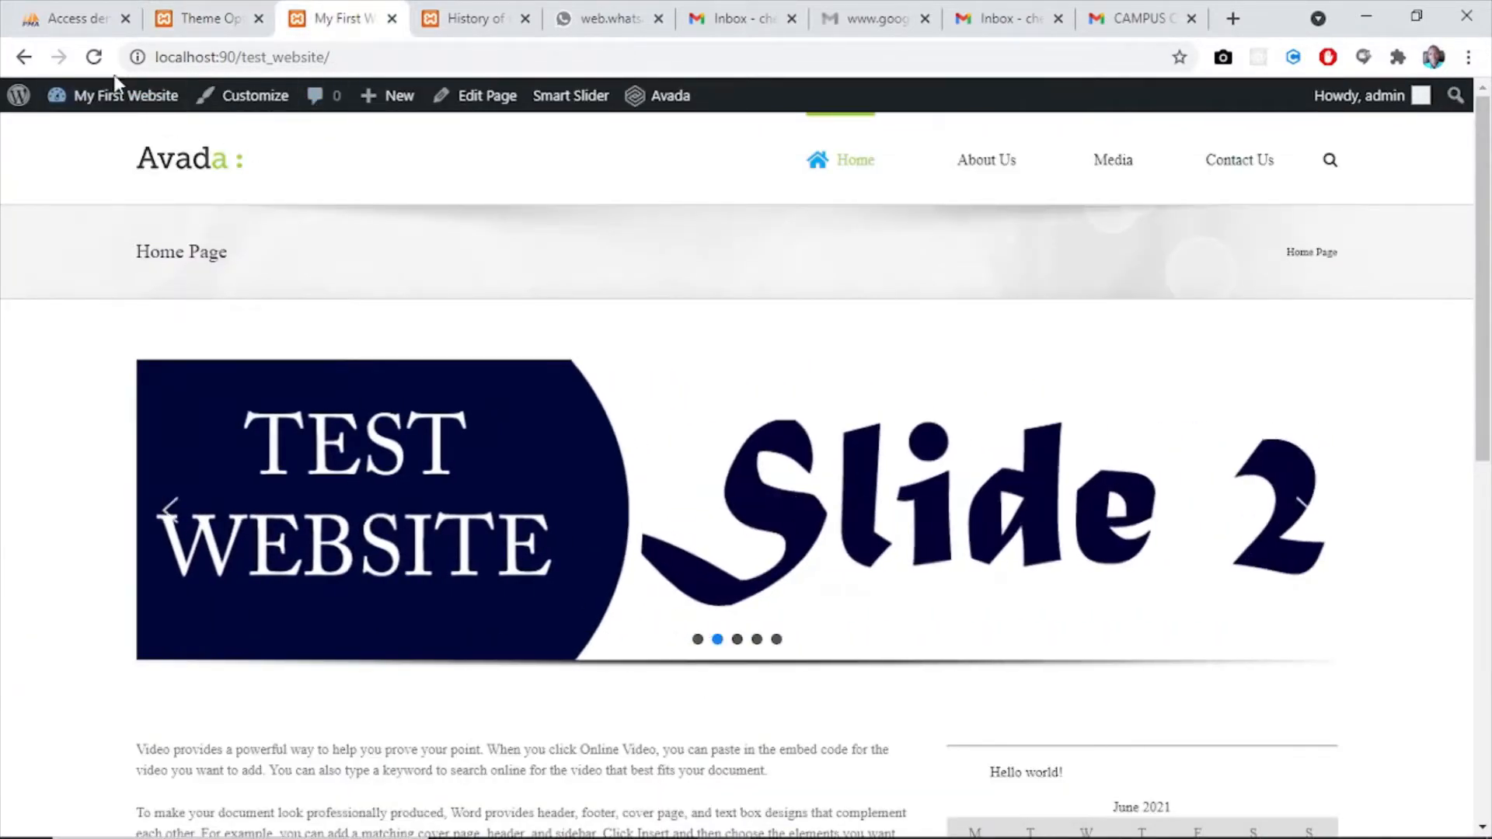
pyautogui.click(93, 61)
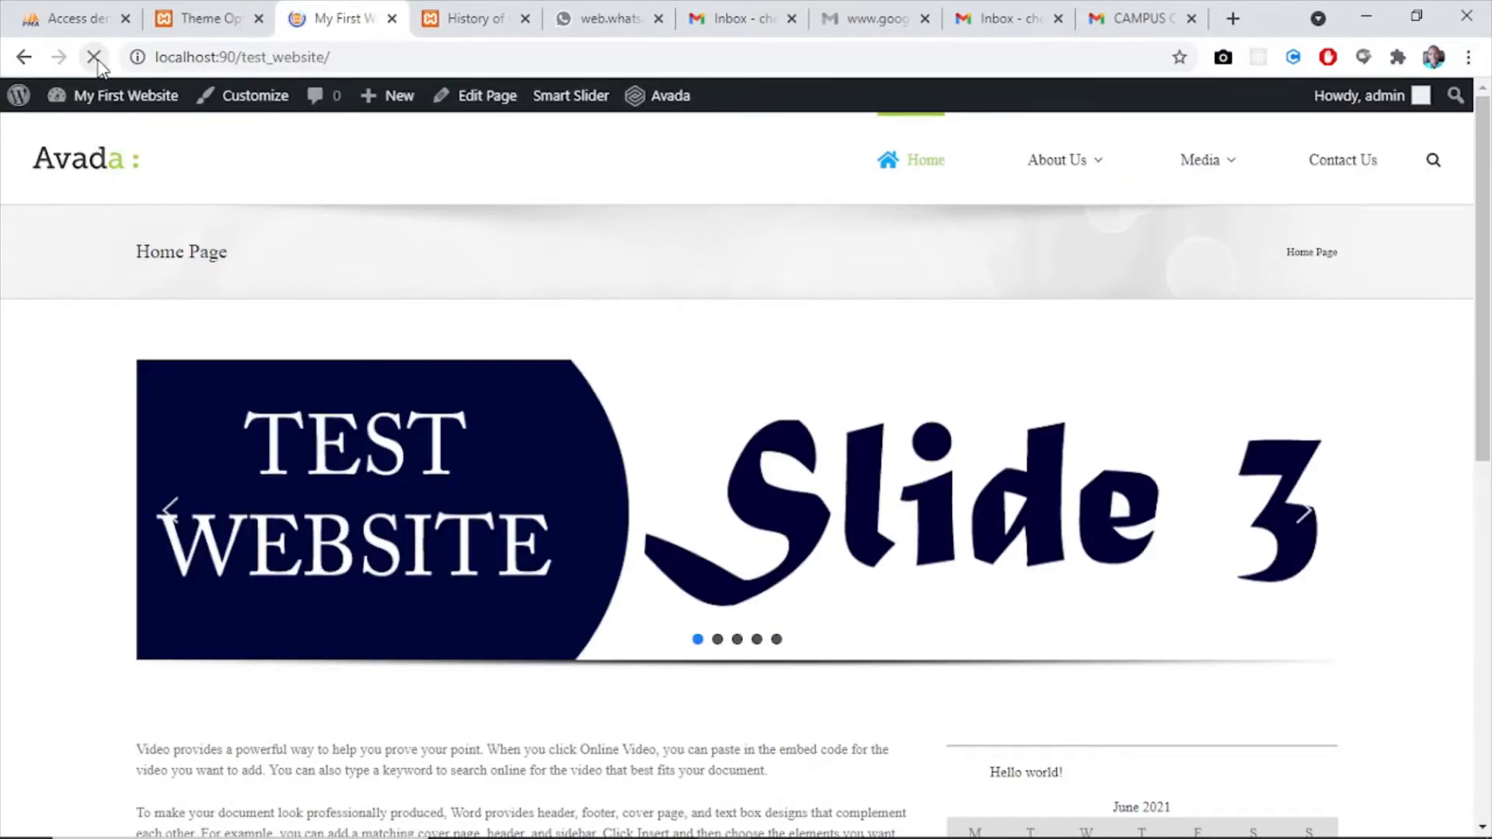
pyautogui.moveTo(1084, 179)
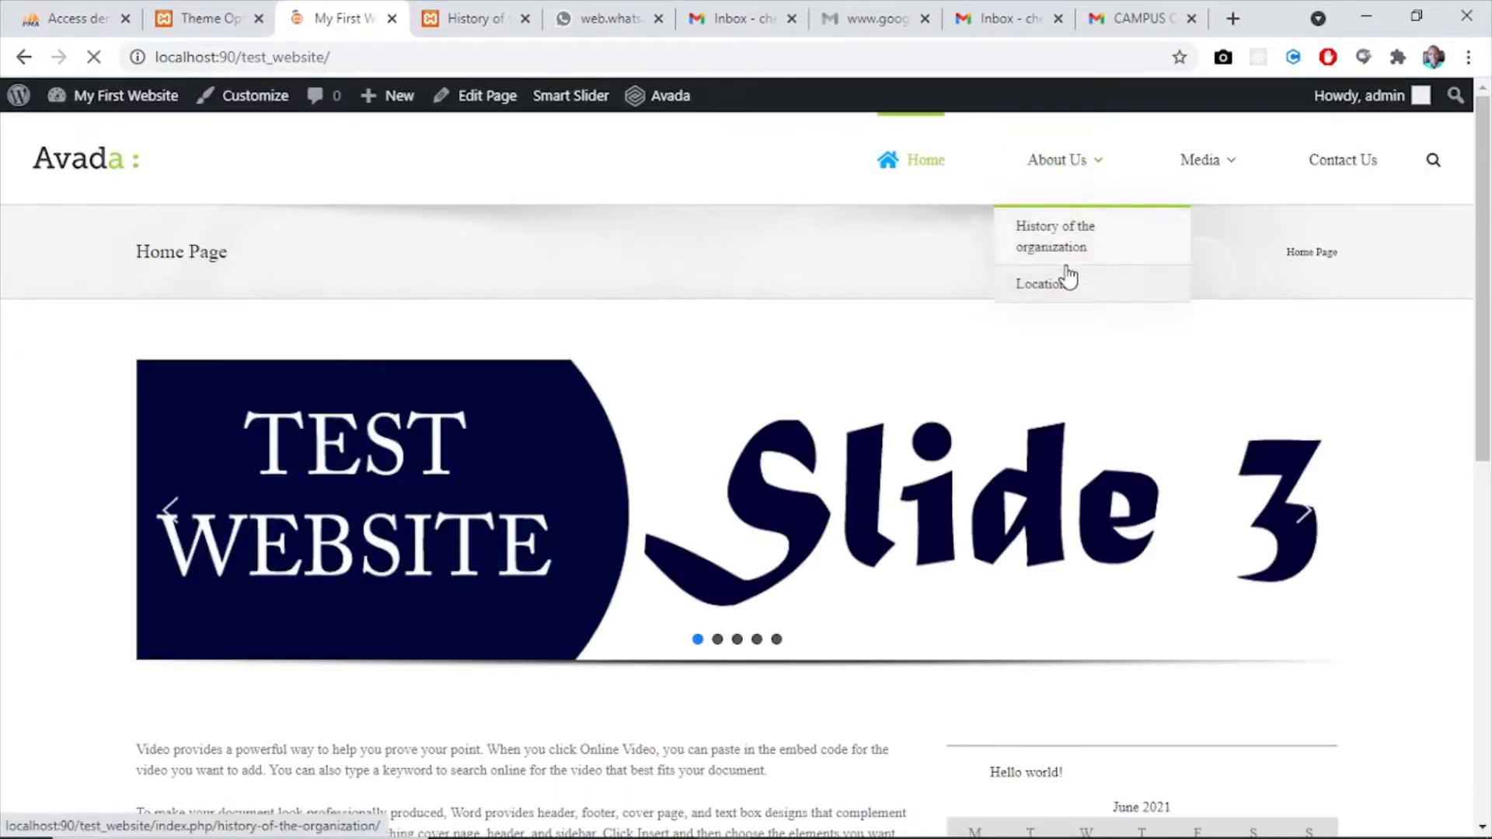
pyautogui.moveTo(1226, 157)
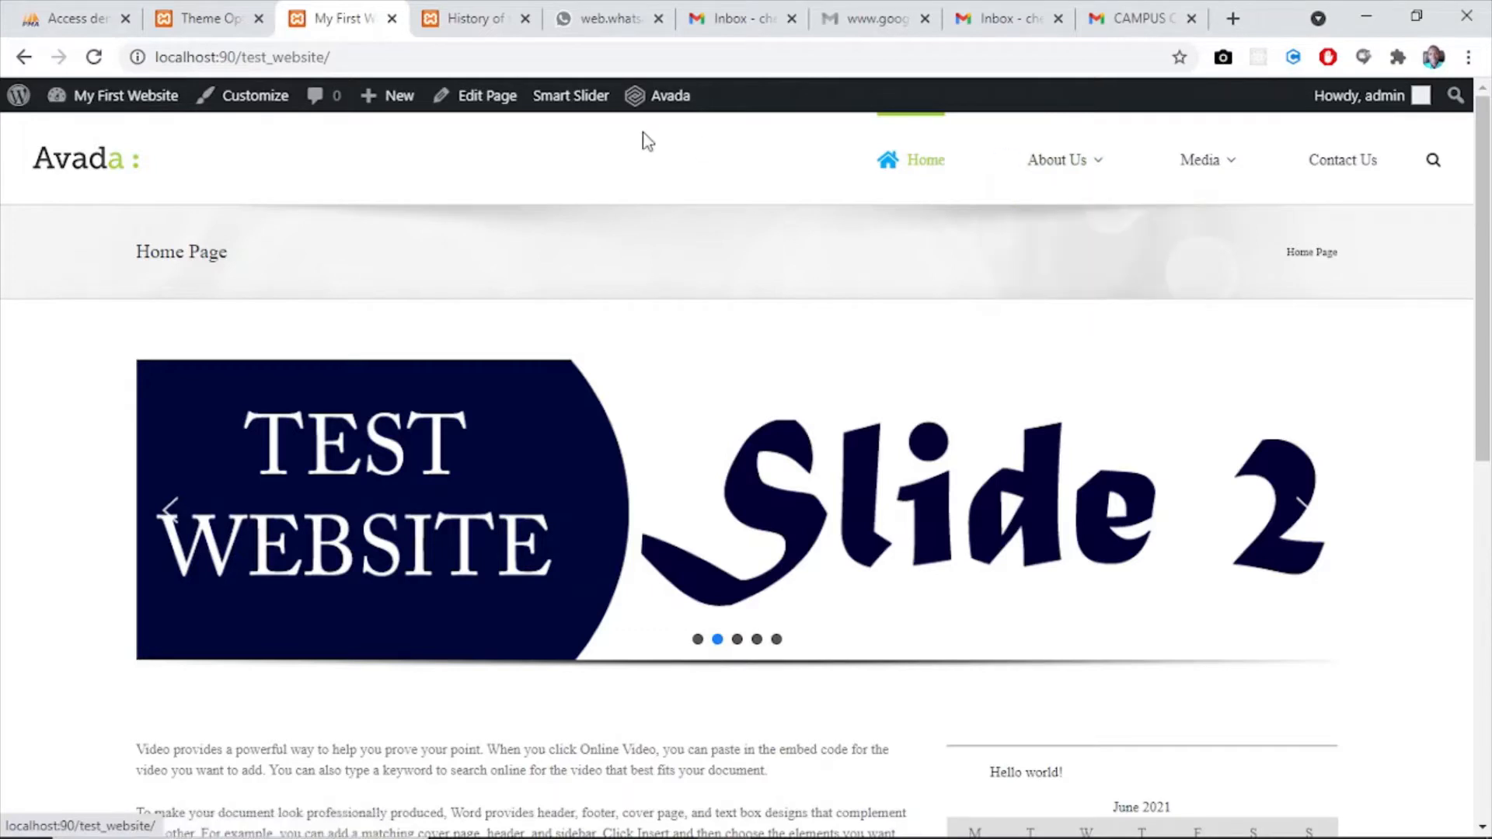
pyautogui.click(194, 21)
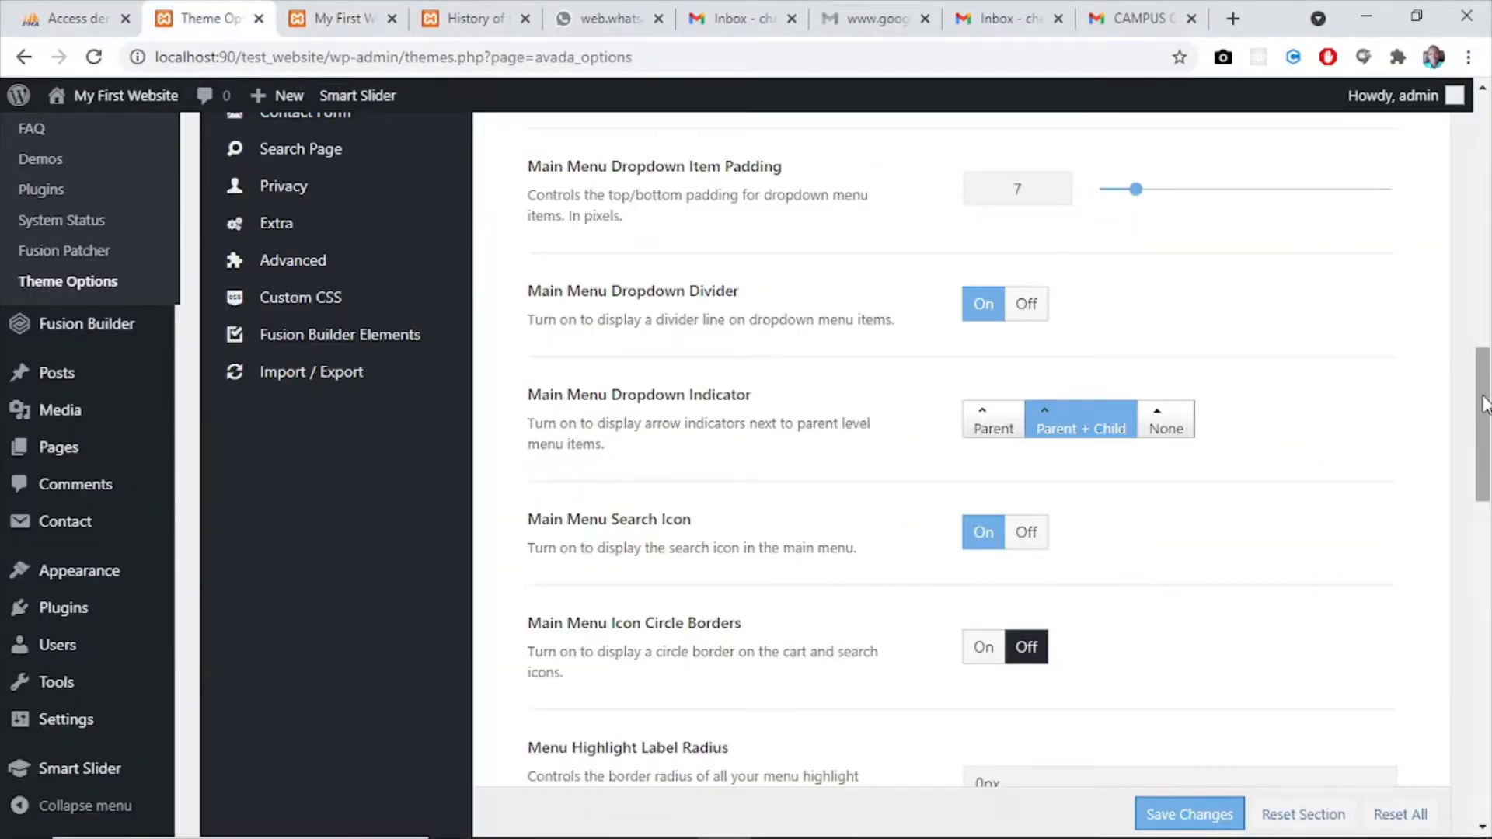
# - Change the Main Menu Dropdown Indicator to Parent and save the theme options
pyautogui.scroll(-1, 1483, 404)
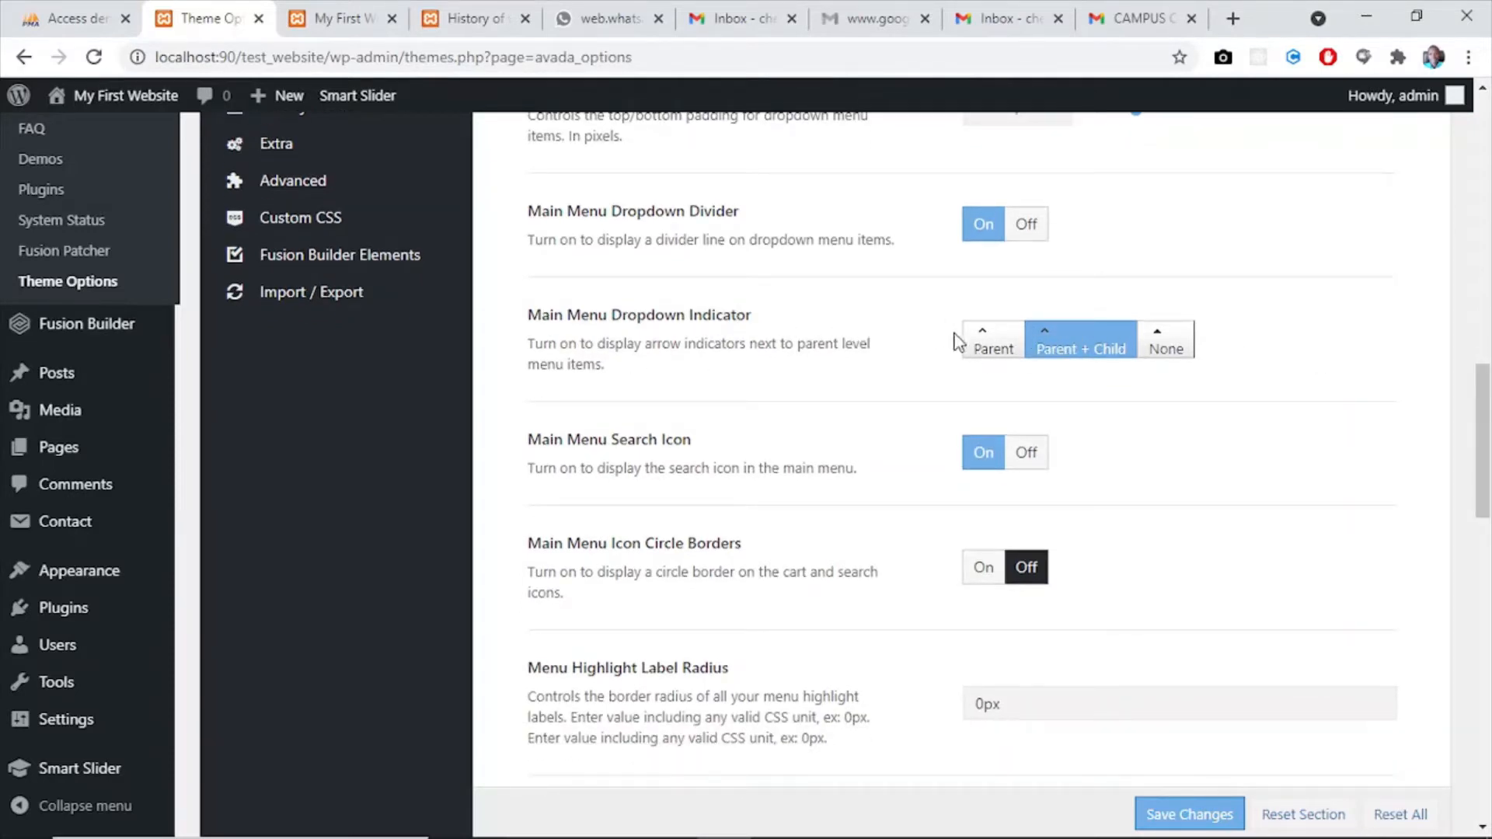
pyautogui.click(991, 346)
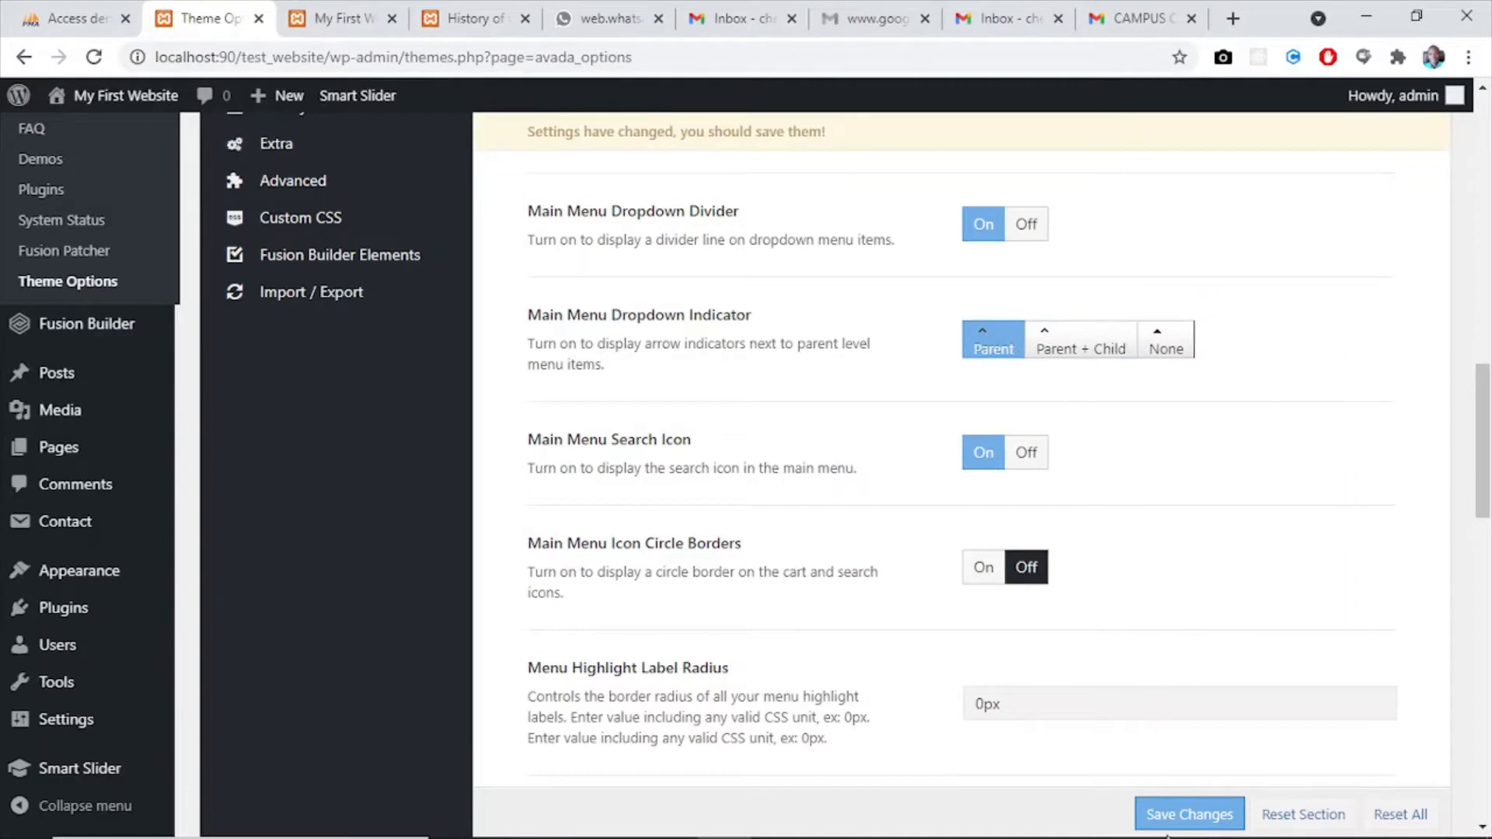
pyautogui.click(1169, 823)
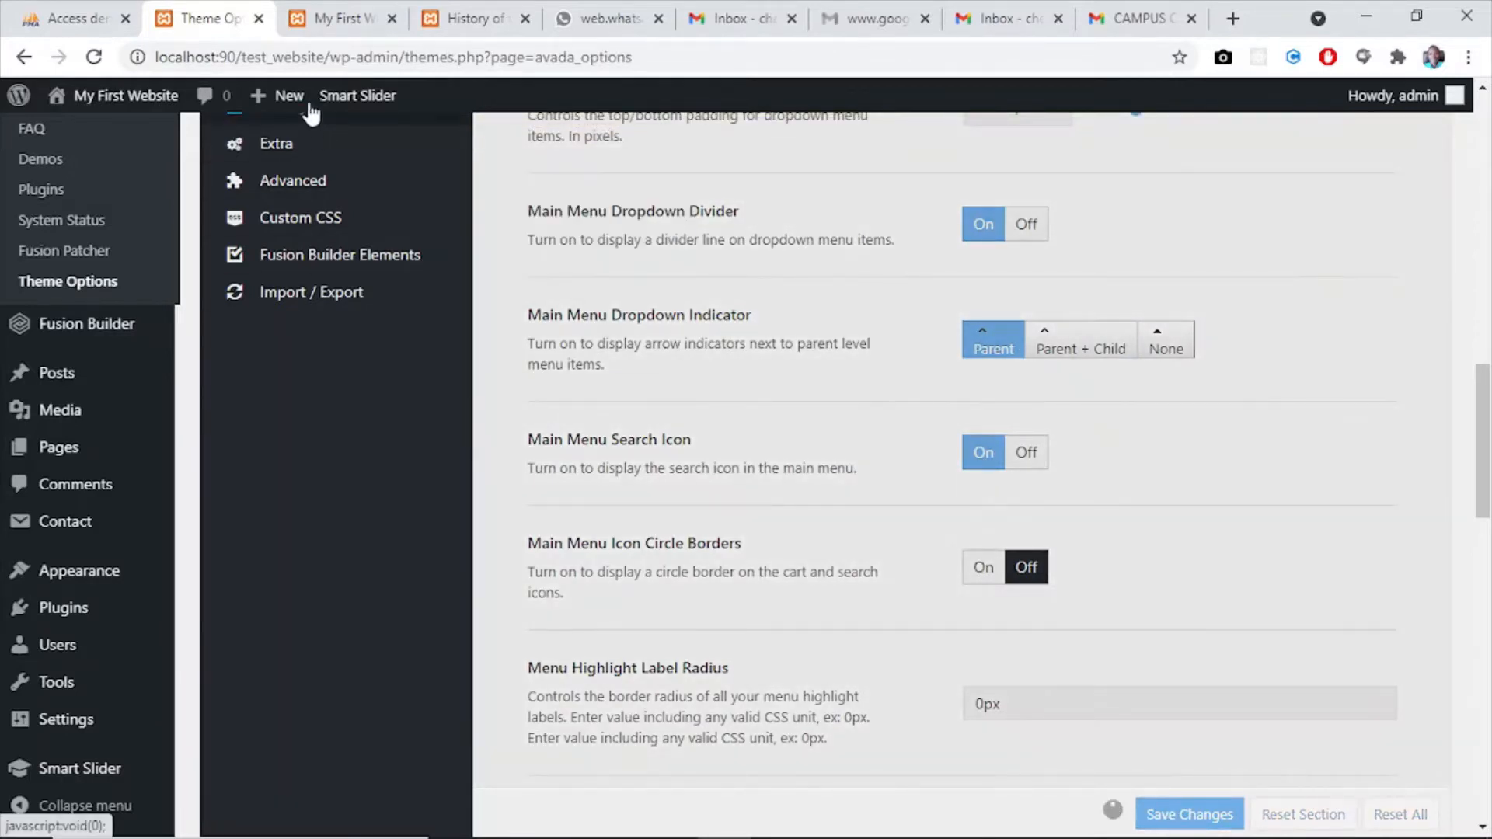
# - Reload the home page to check the main menu with the Parent indicator, and return to the theme options
pyautogui.click(307, 31)
pyautogui.click(93, 59)
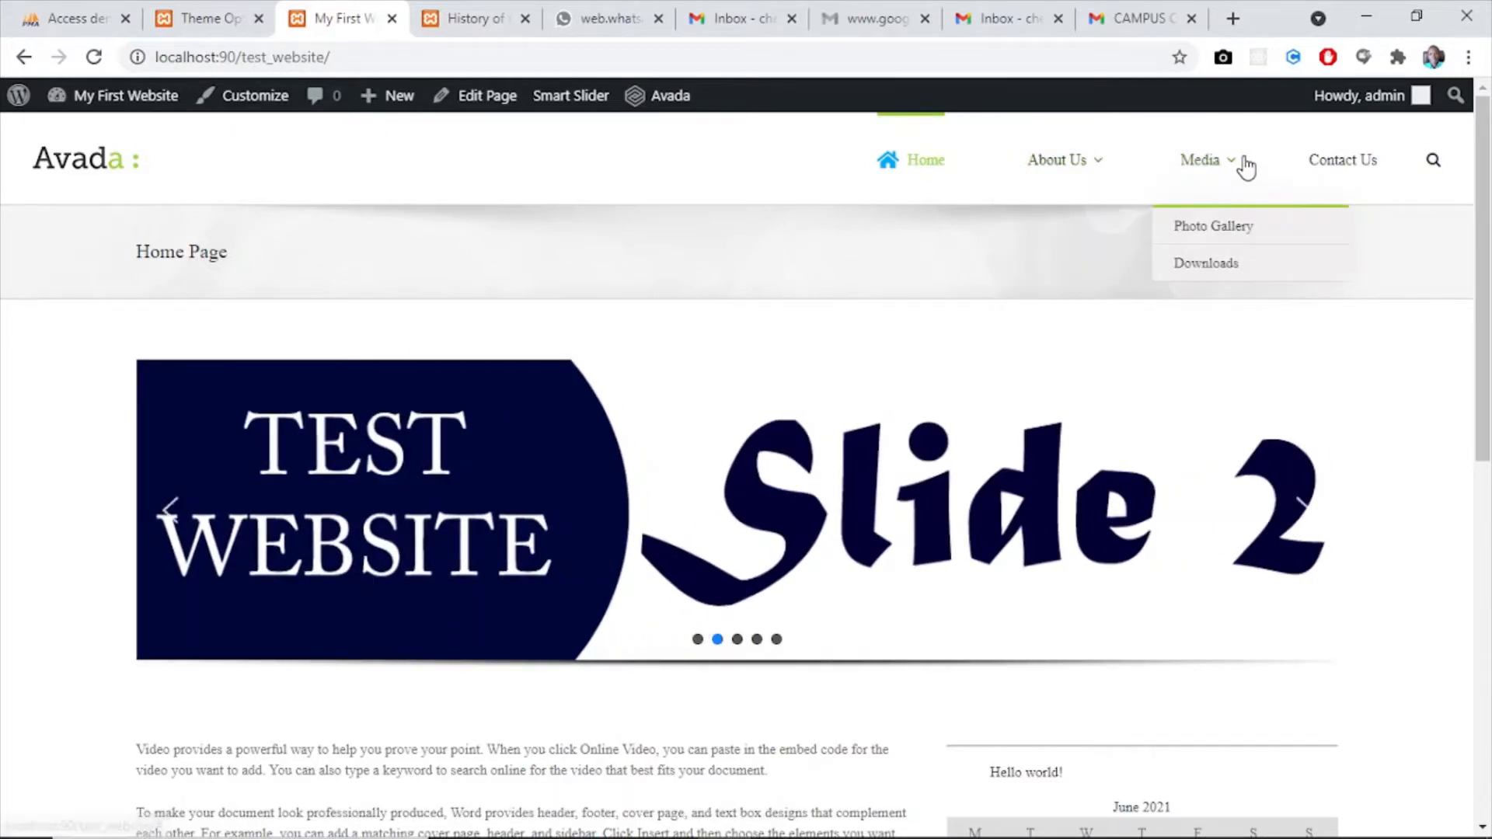
pyautogui.click(203, 18)
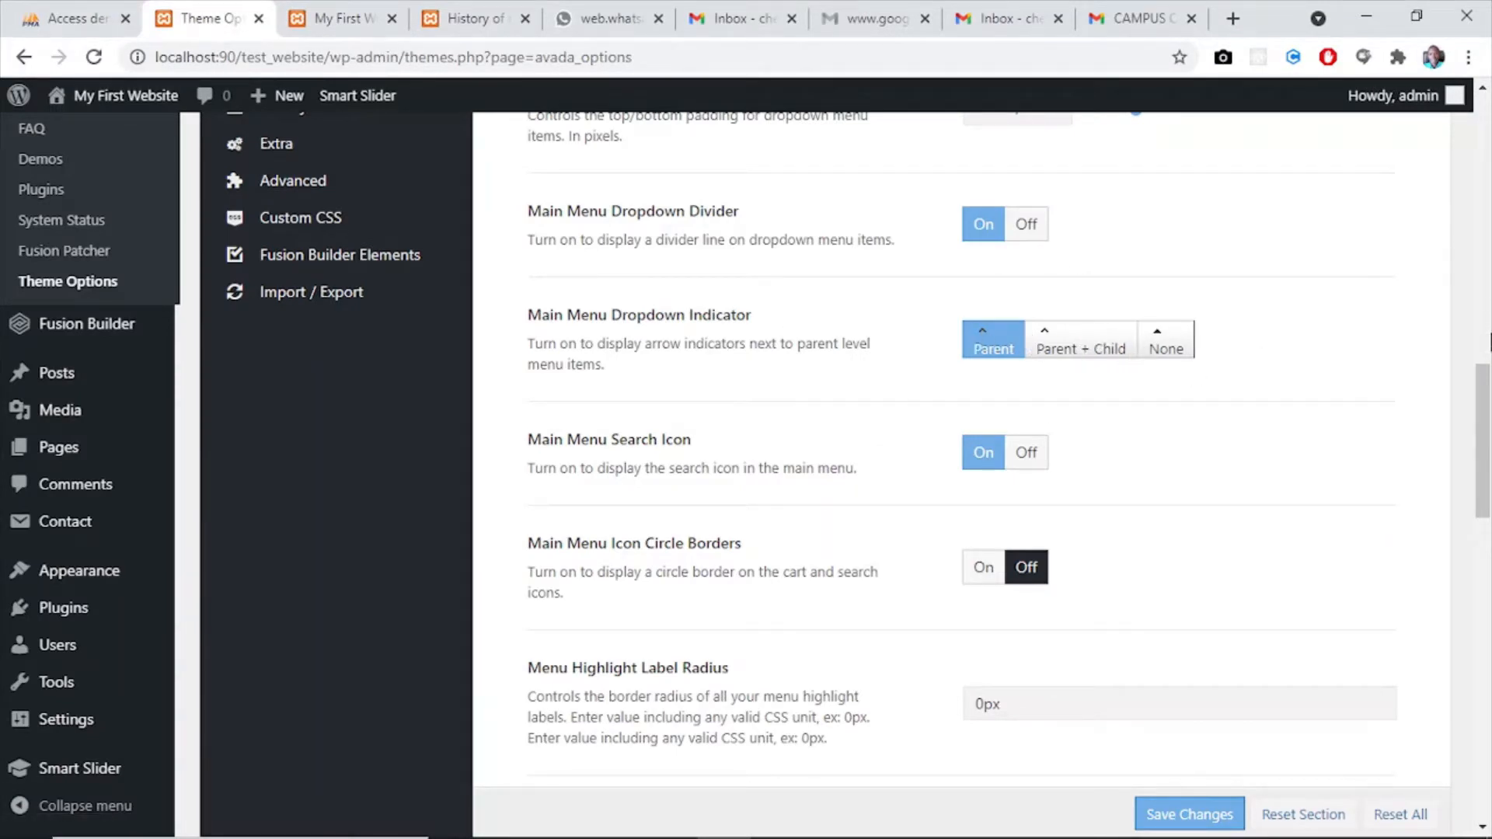
# - Inspect the About Us and Media dropdown backgrounds and item highlighting on the home page, and return to the theme options
pyautogui.moveTo(1485, 369); pyautogui.dragTo(1488, 505)
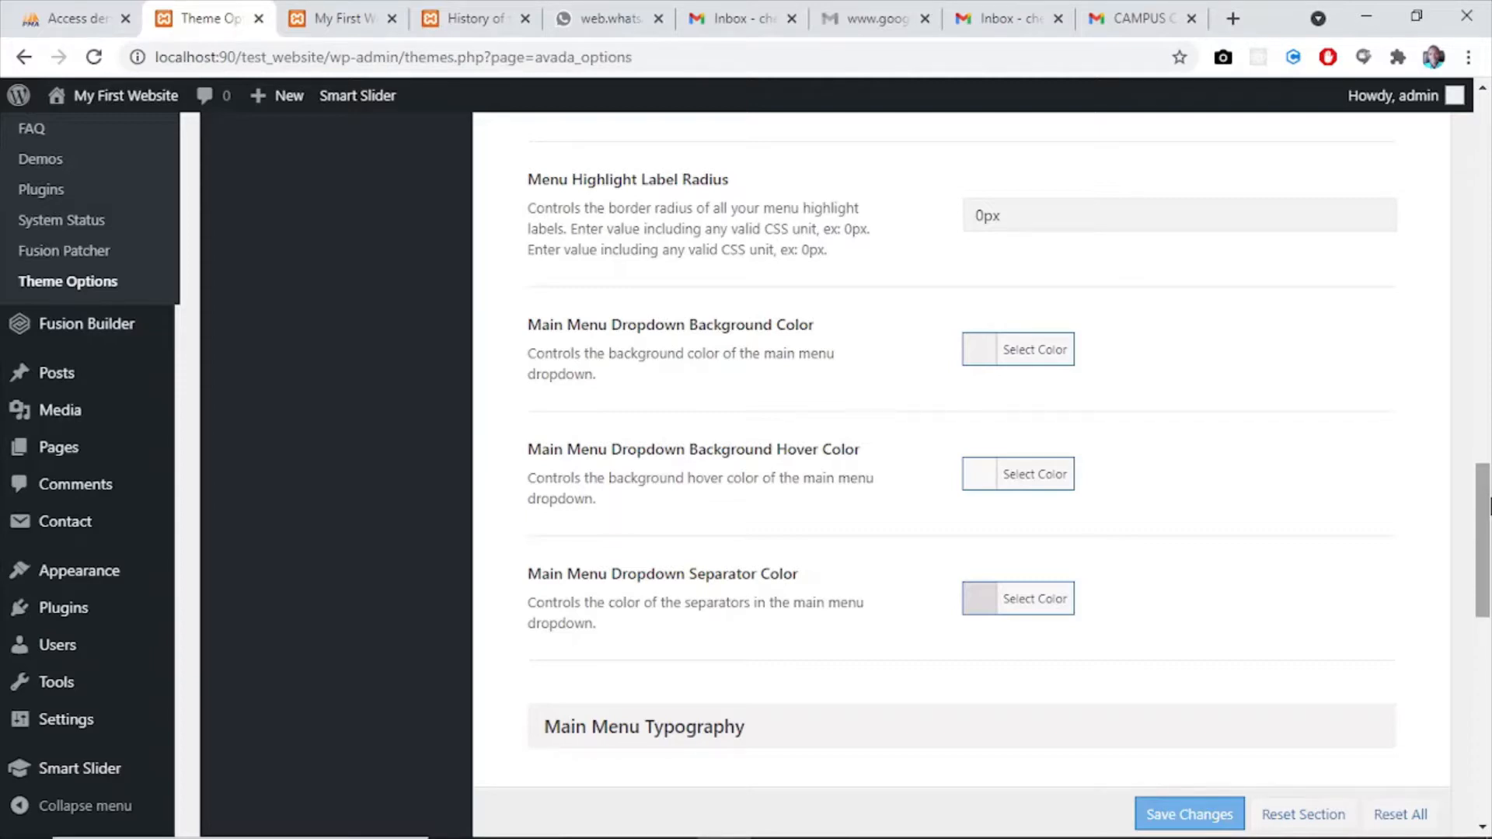
pyautogui.click(346, 19)
pyautogui.moveTo(1269, 159)
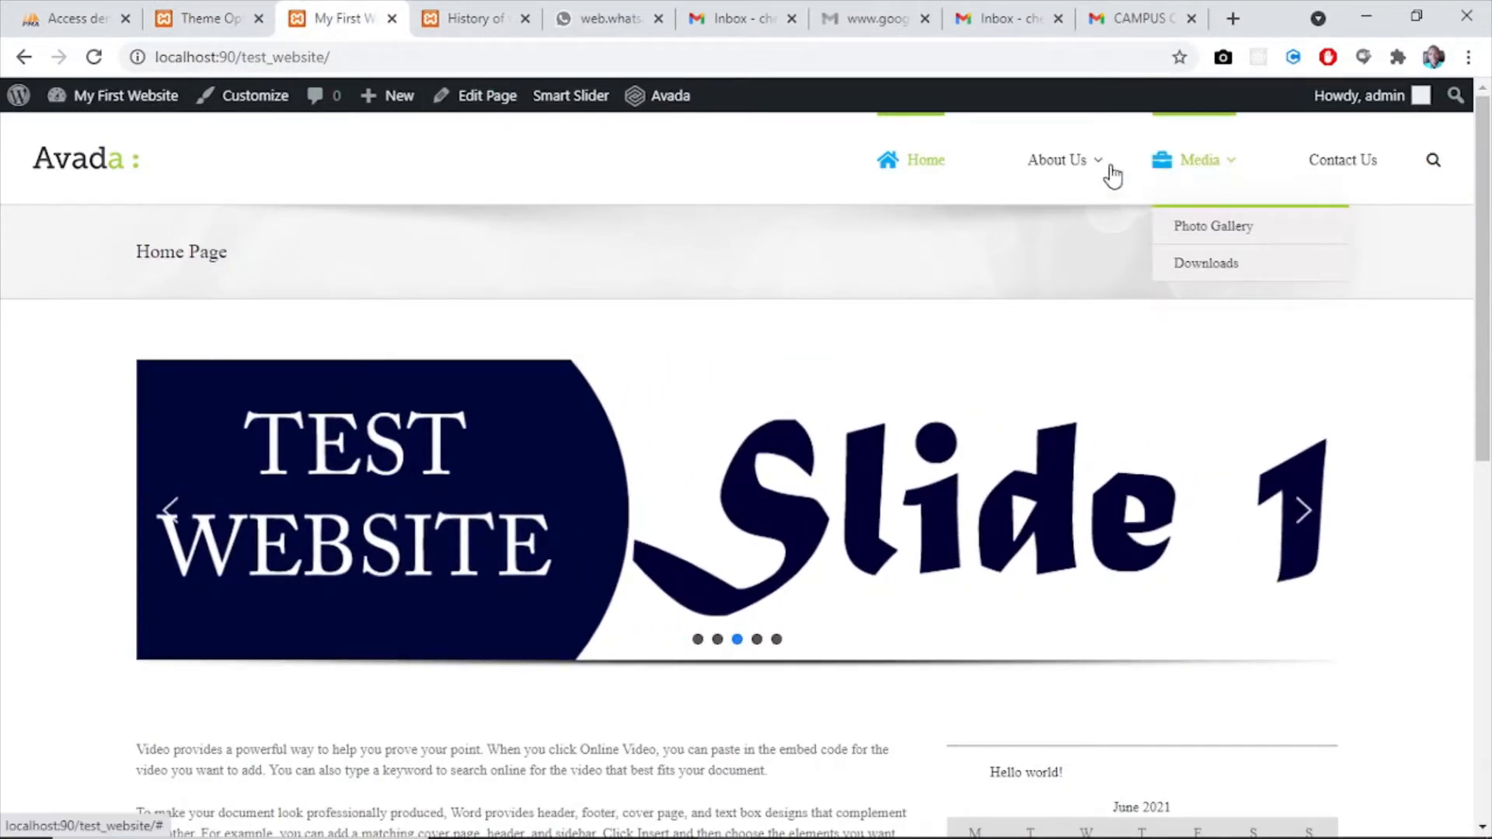
pyautogui.moveTo(1062, 173)
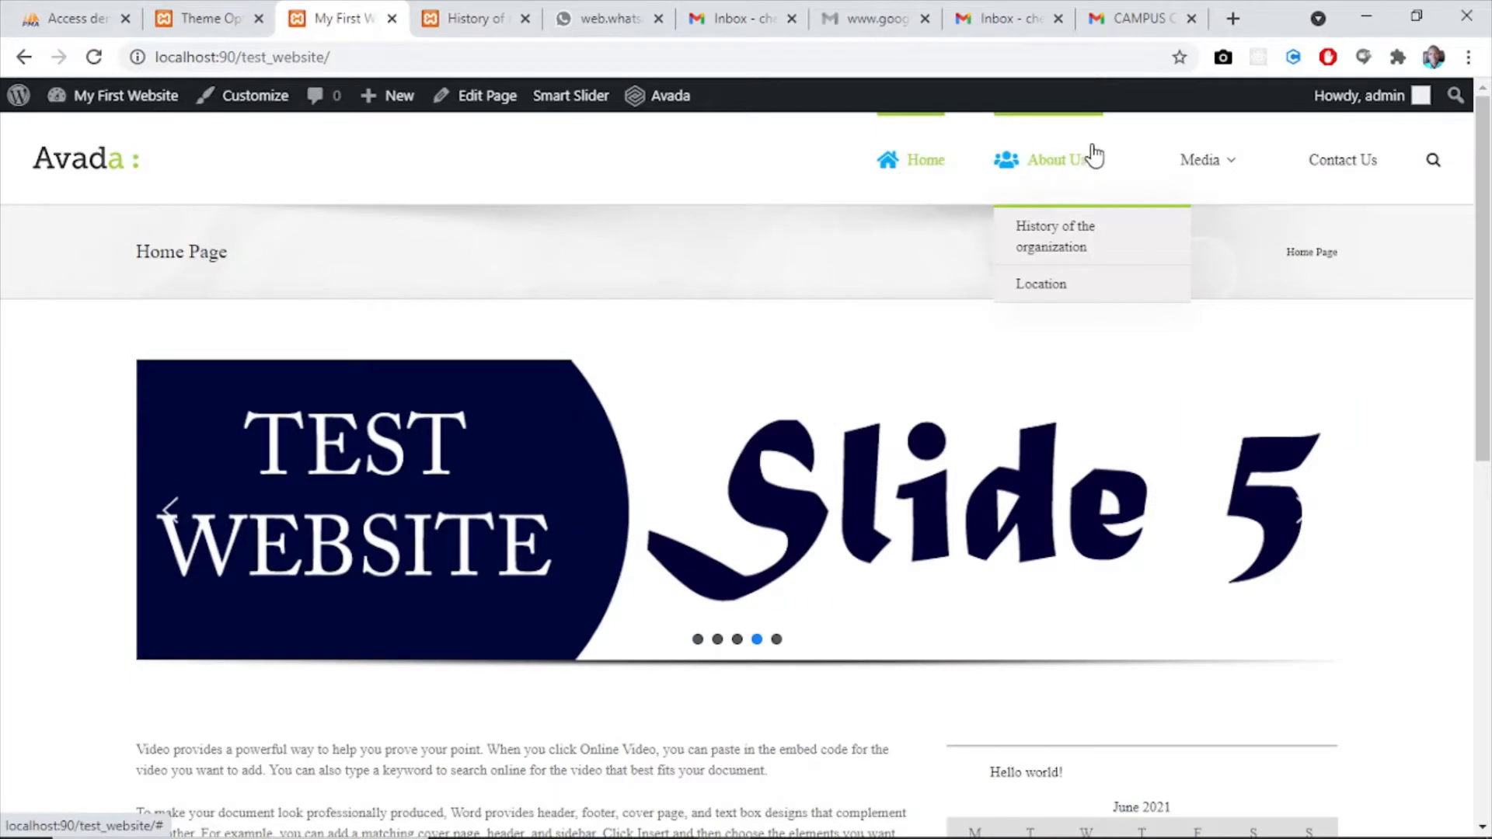
pyautogui.click(1078, 238)
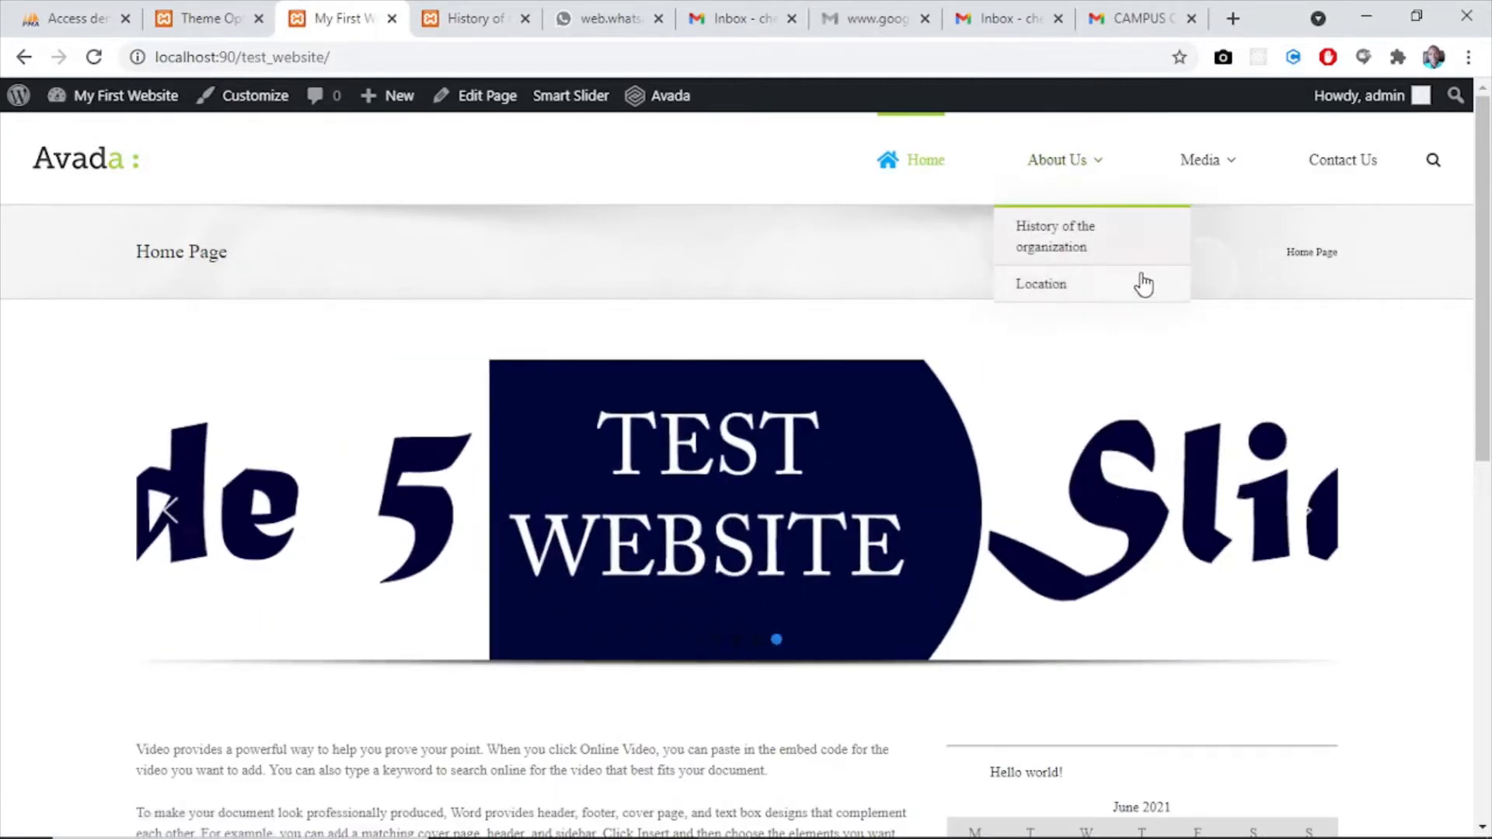
pyautogui.moveTo(1214, 188)
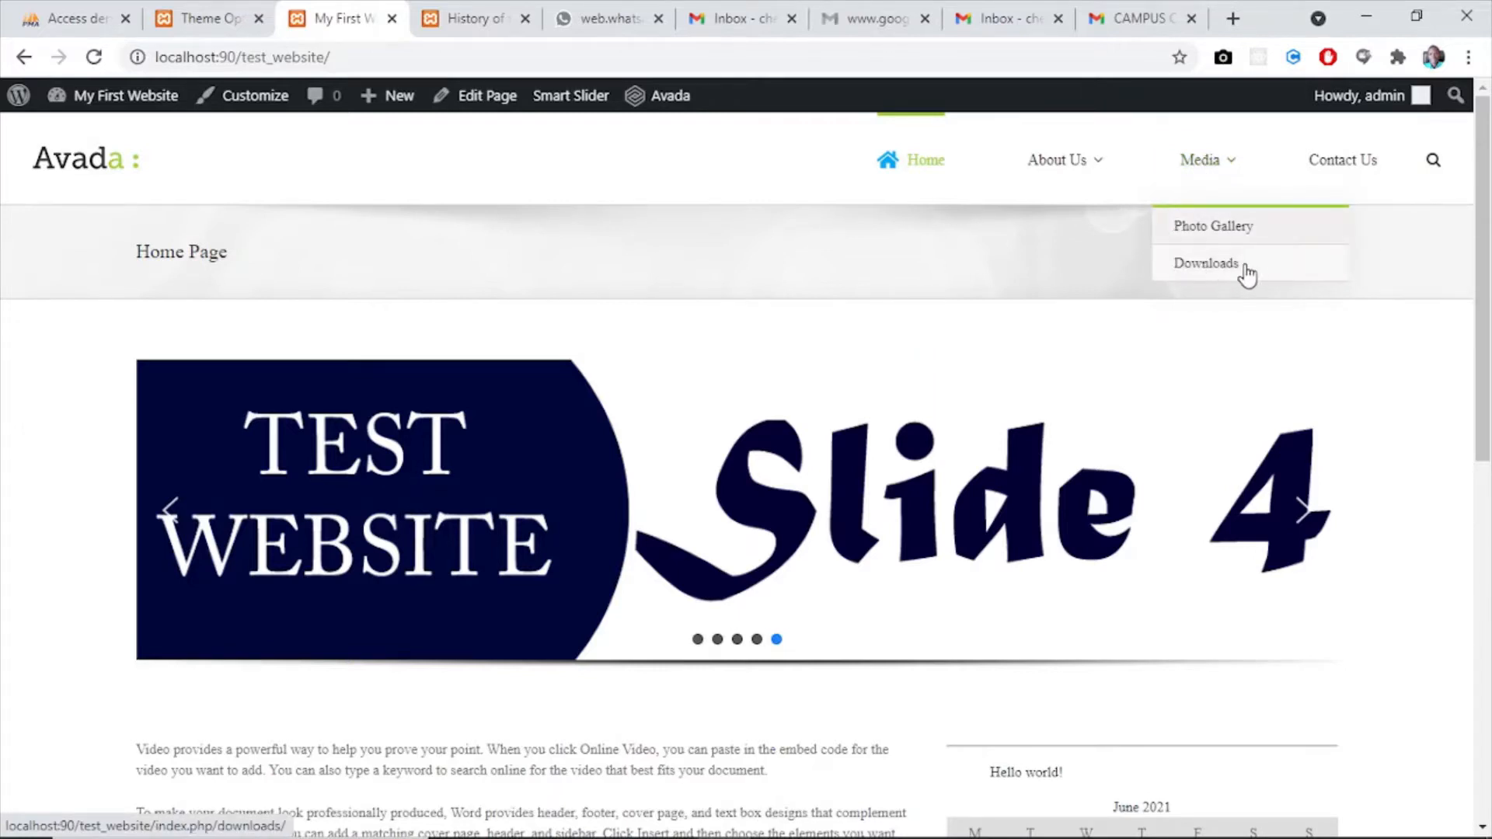
pyautogui.click(195, 23)
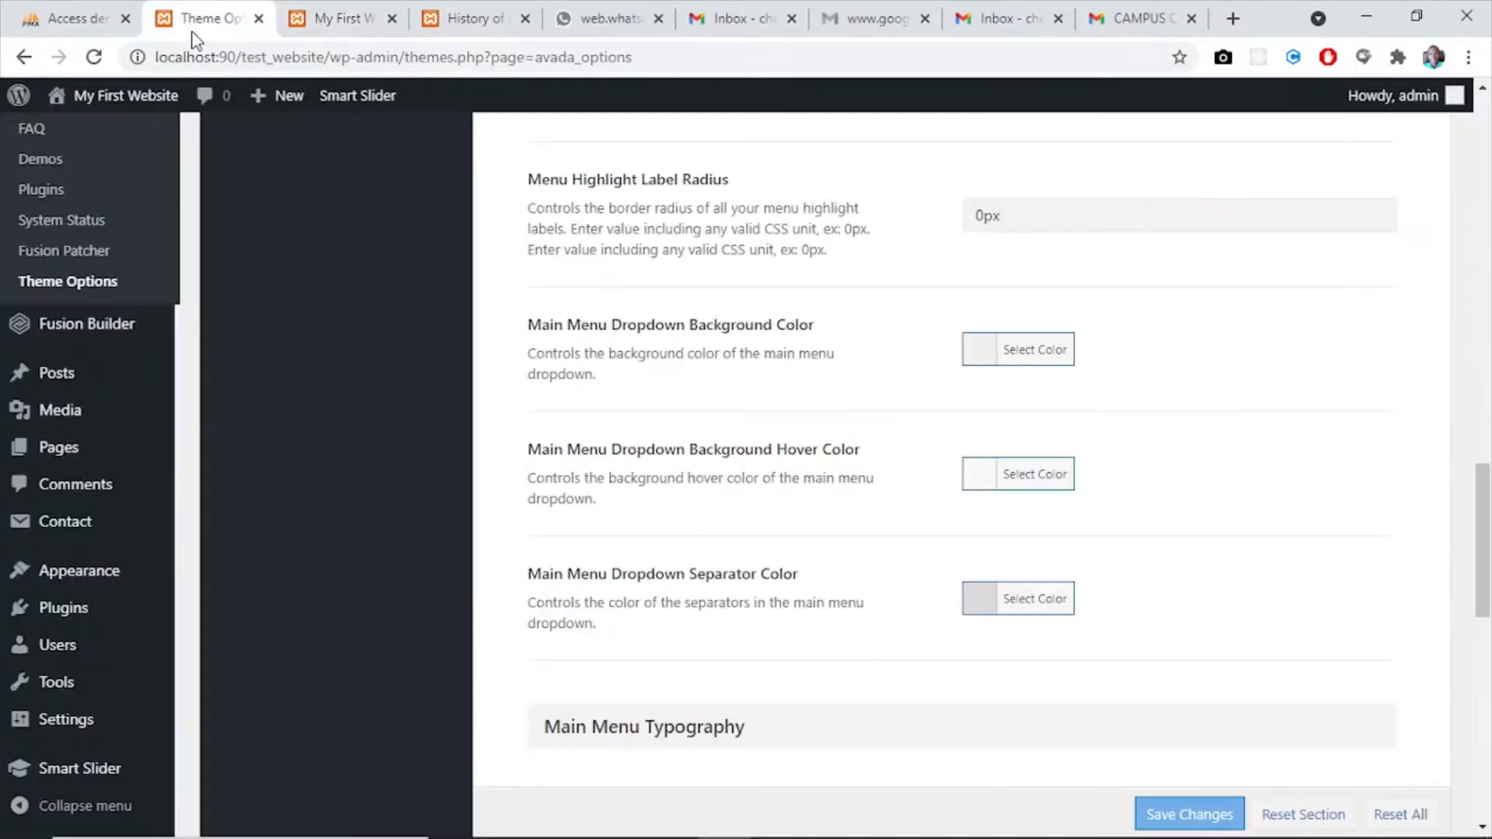
# - Set the Main Menu Dropdown Background Color to #312b72 in the theme options
pyautogui.click(983, 350)
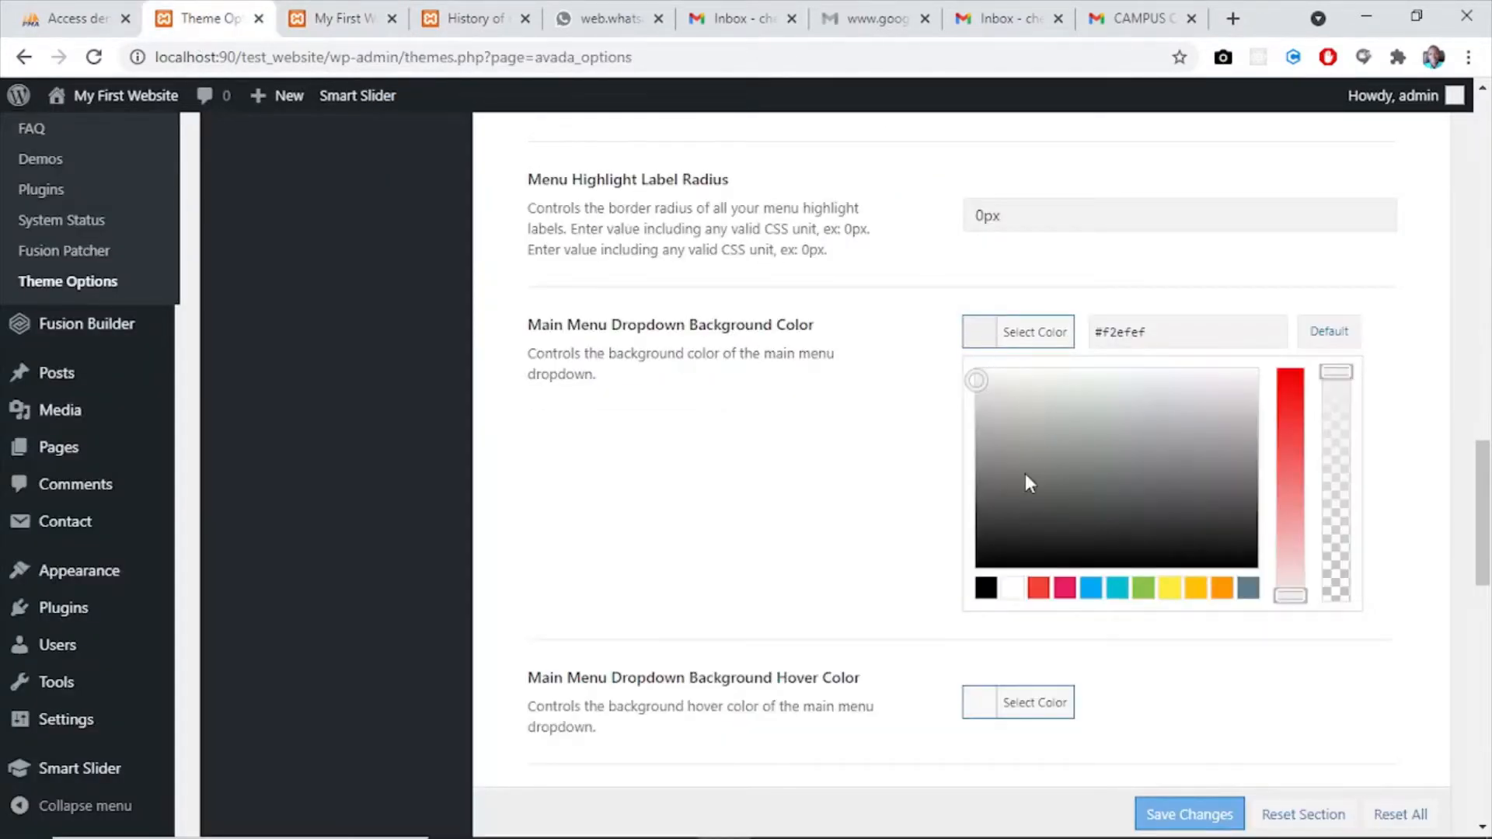
pyautogui.moveTo(1147, 335); pyautogui.dragTo(1104, 335)
pyautogui.write('312b72')
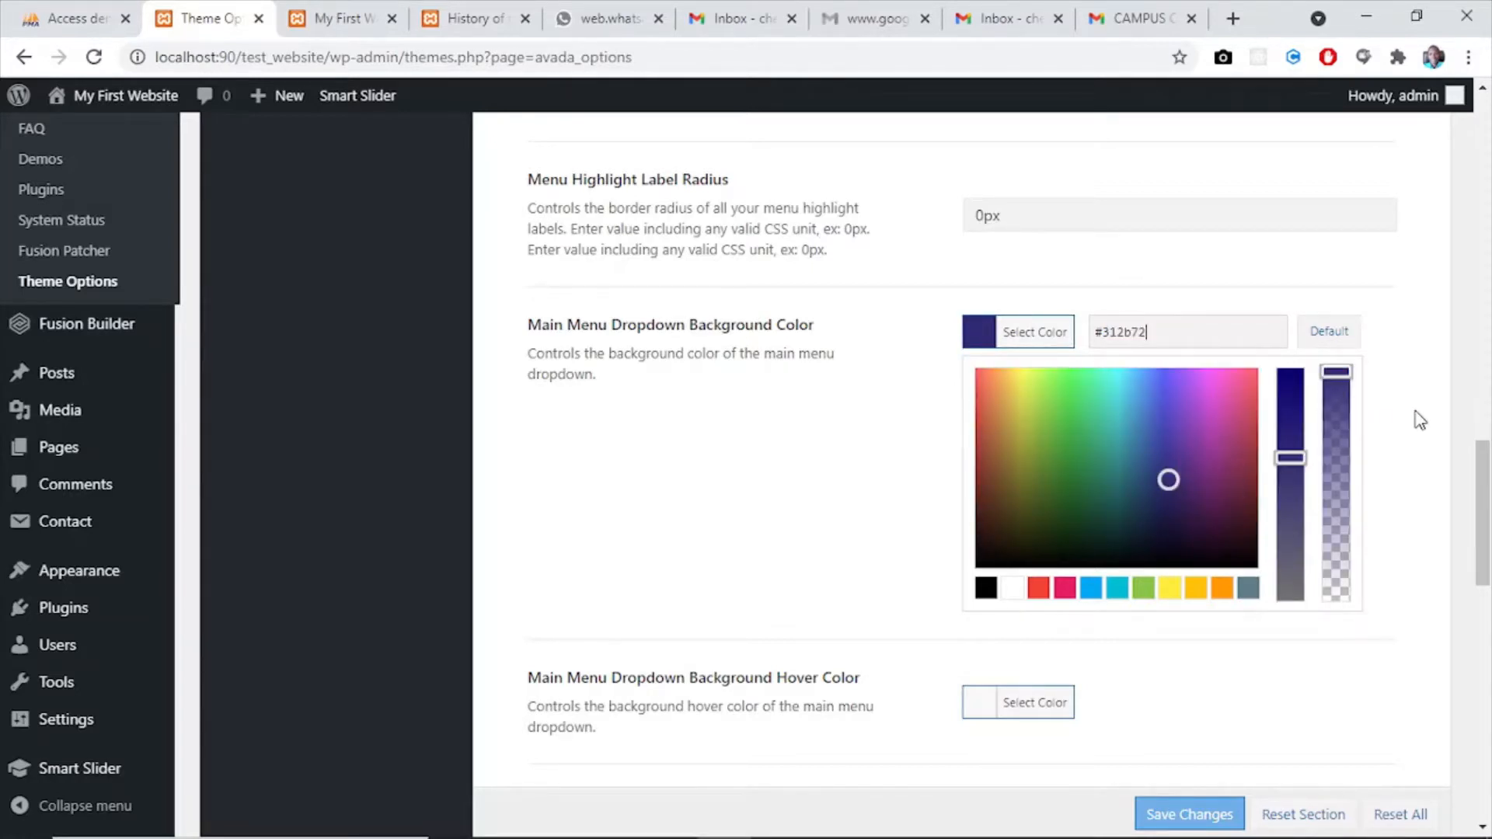
pyautogui.moveTo(1485, 460); pyautogui.dragTo(1487, 532)
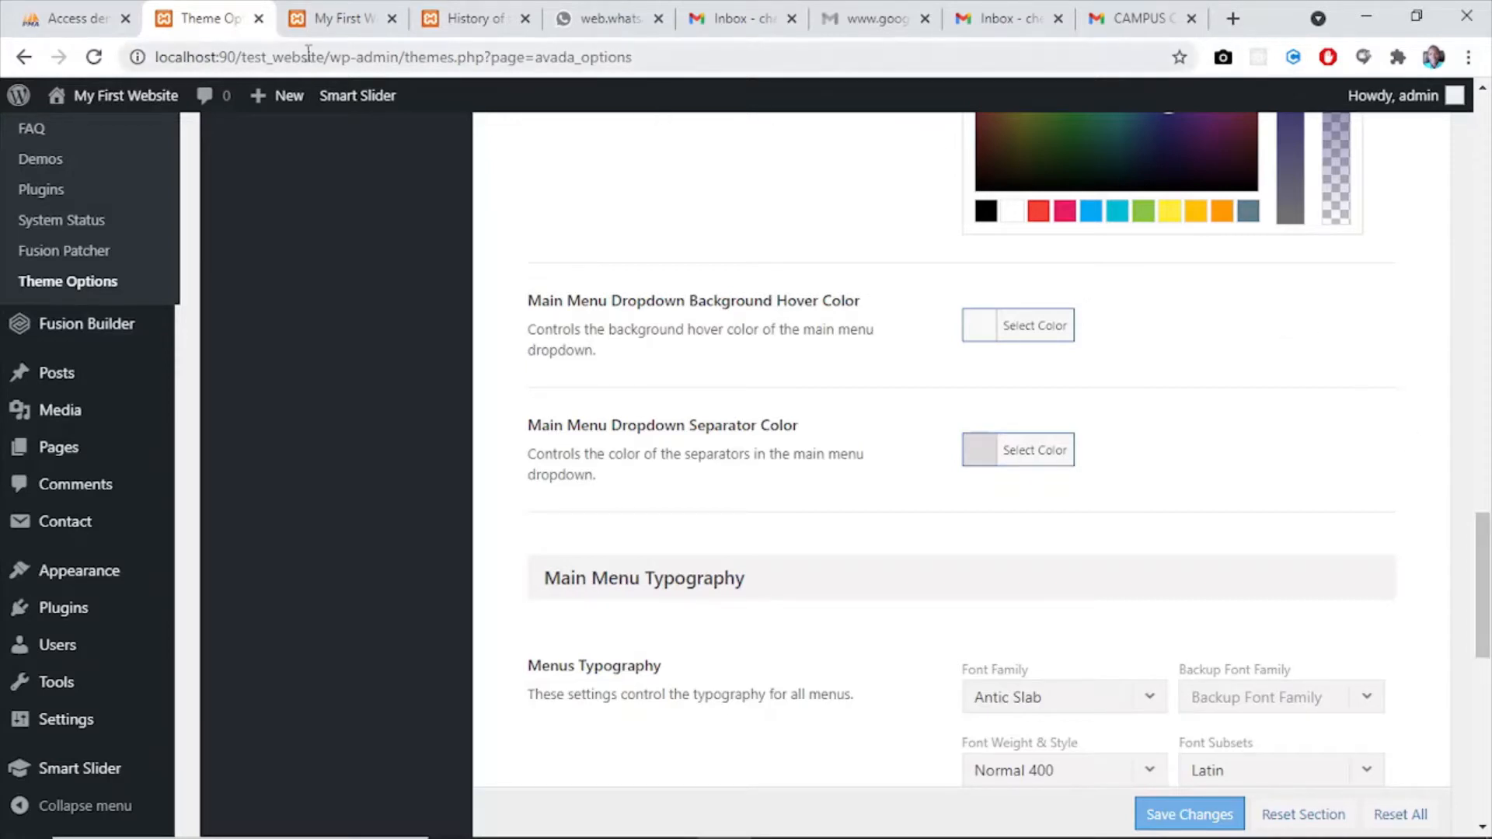
# - Check the home page menu, then return to the theme options and set the Main Menu Dropdown Background Hover Color to the preset light blue
pyautogui.click(330, 22)
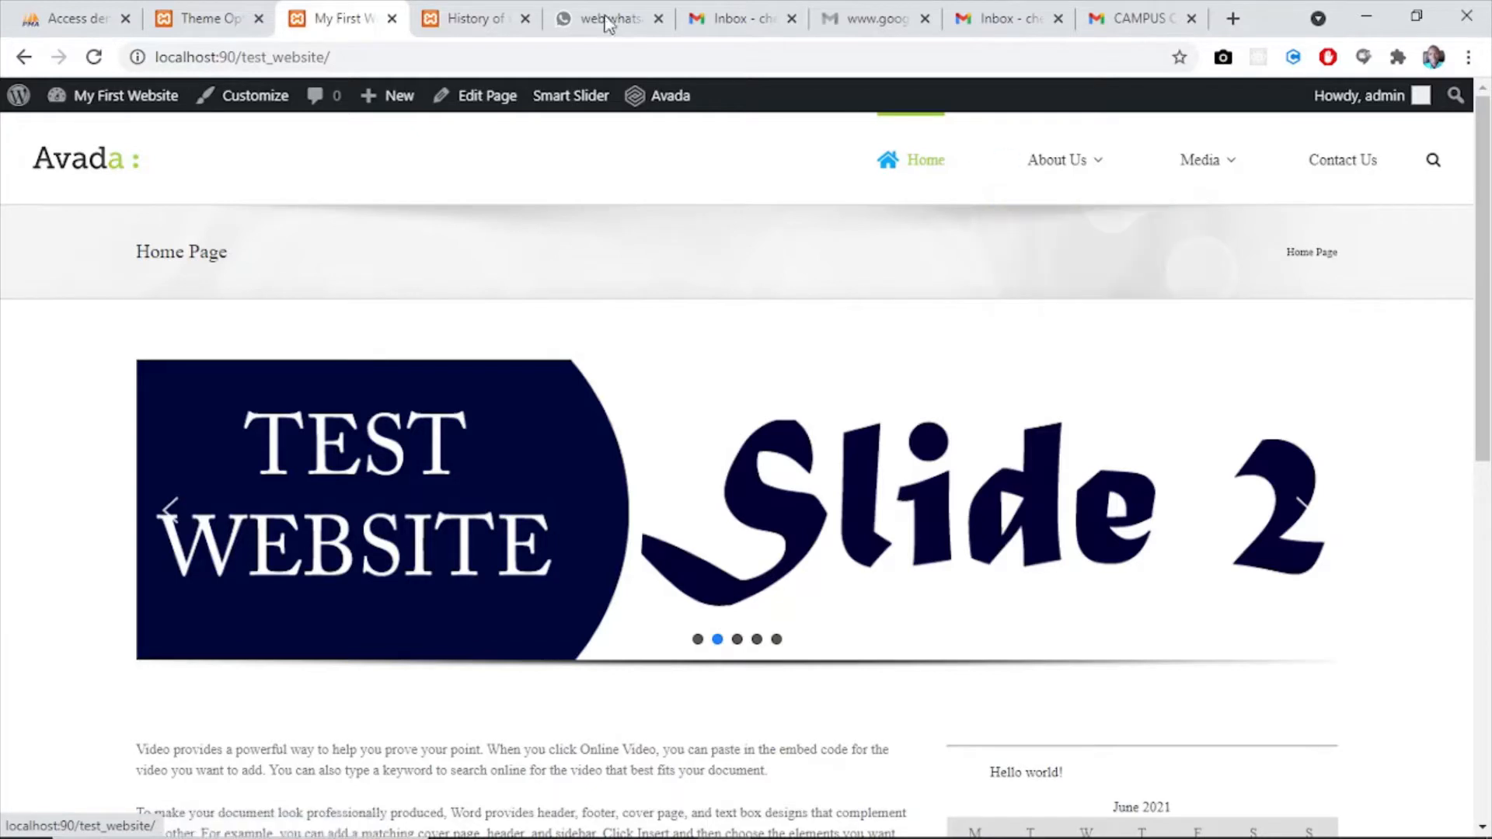
pyautogui.click(206, 18)
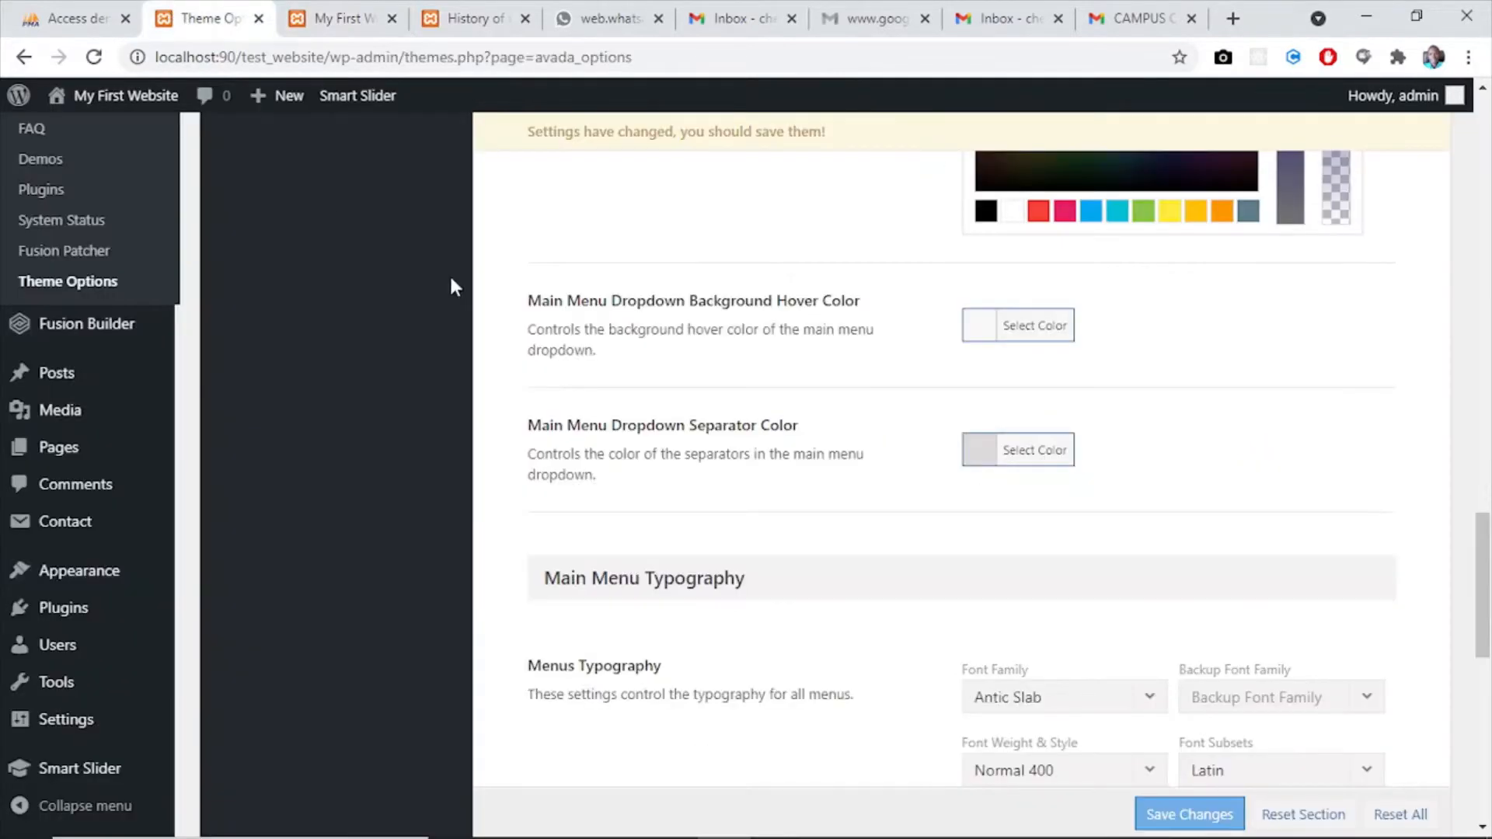
pyautogui.click(981, 325)
pyautogui.click(1107, 337)
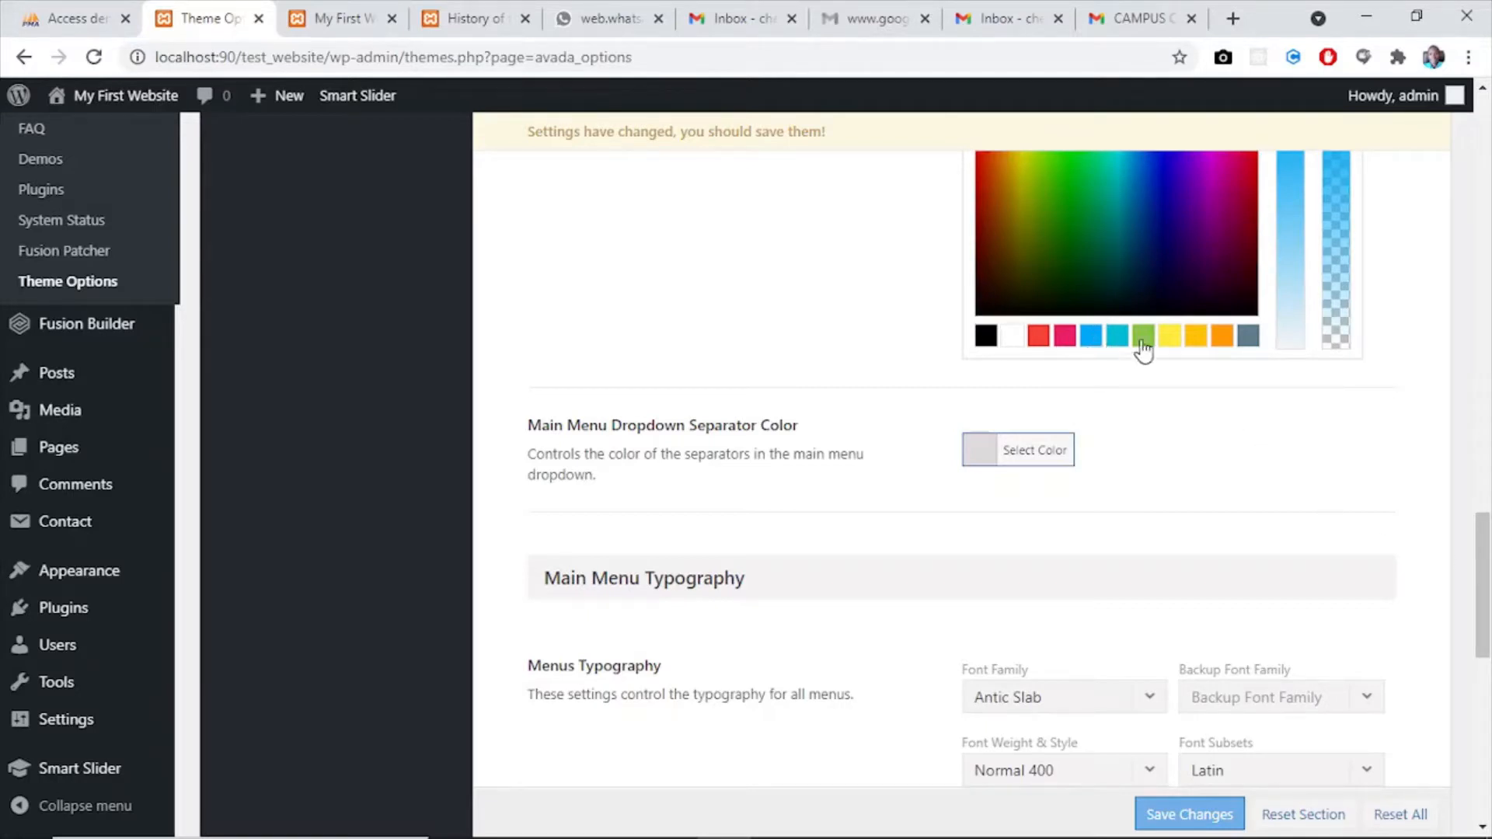
pyautogui.moveTo(1484, 552)
pyautogui.mouseDown()
pyautogui.moveTo(1484, 500)
pyautogui.moveTo(1486, 573)
pyautogui.mouseUp()
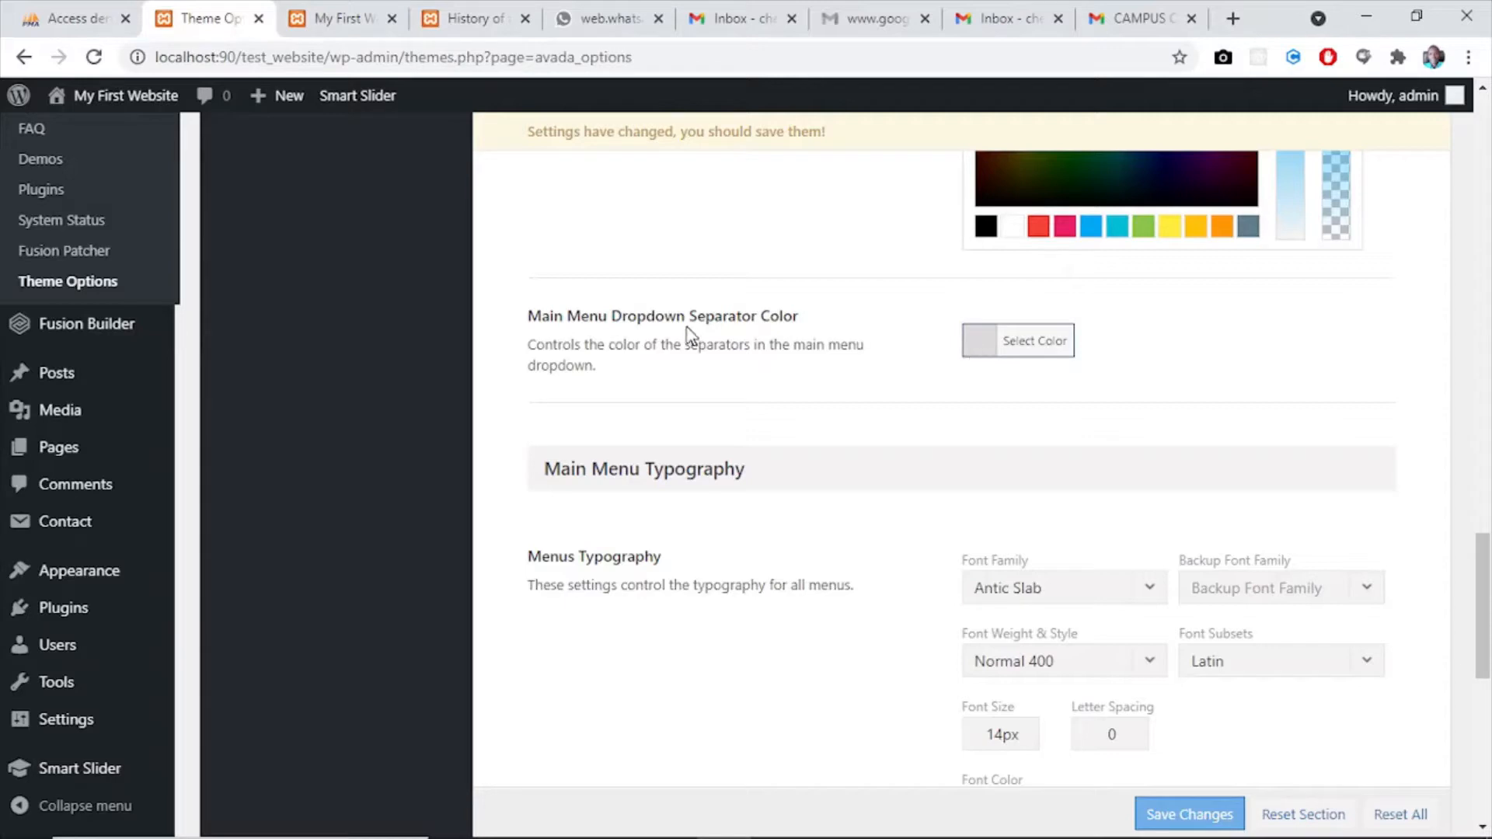
# - Review the dropdown separators on the home page and set the Main Menu Dropdown Separator Color to white in the theme options
pyautogui.click(325, 21)
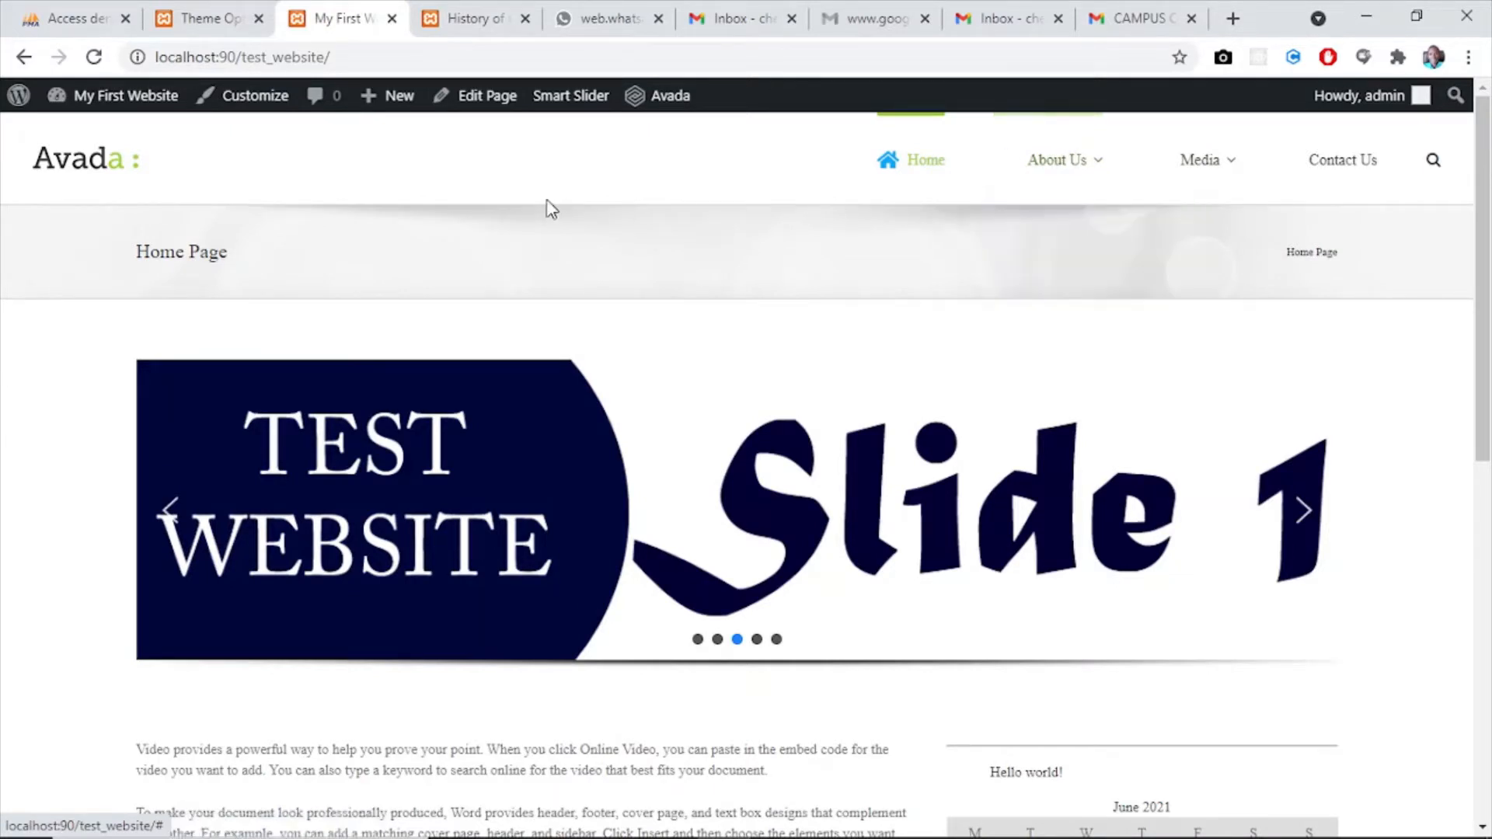
pyautogui.click(222, 29)
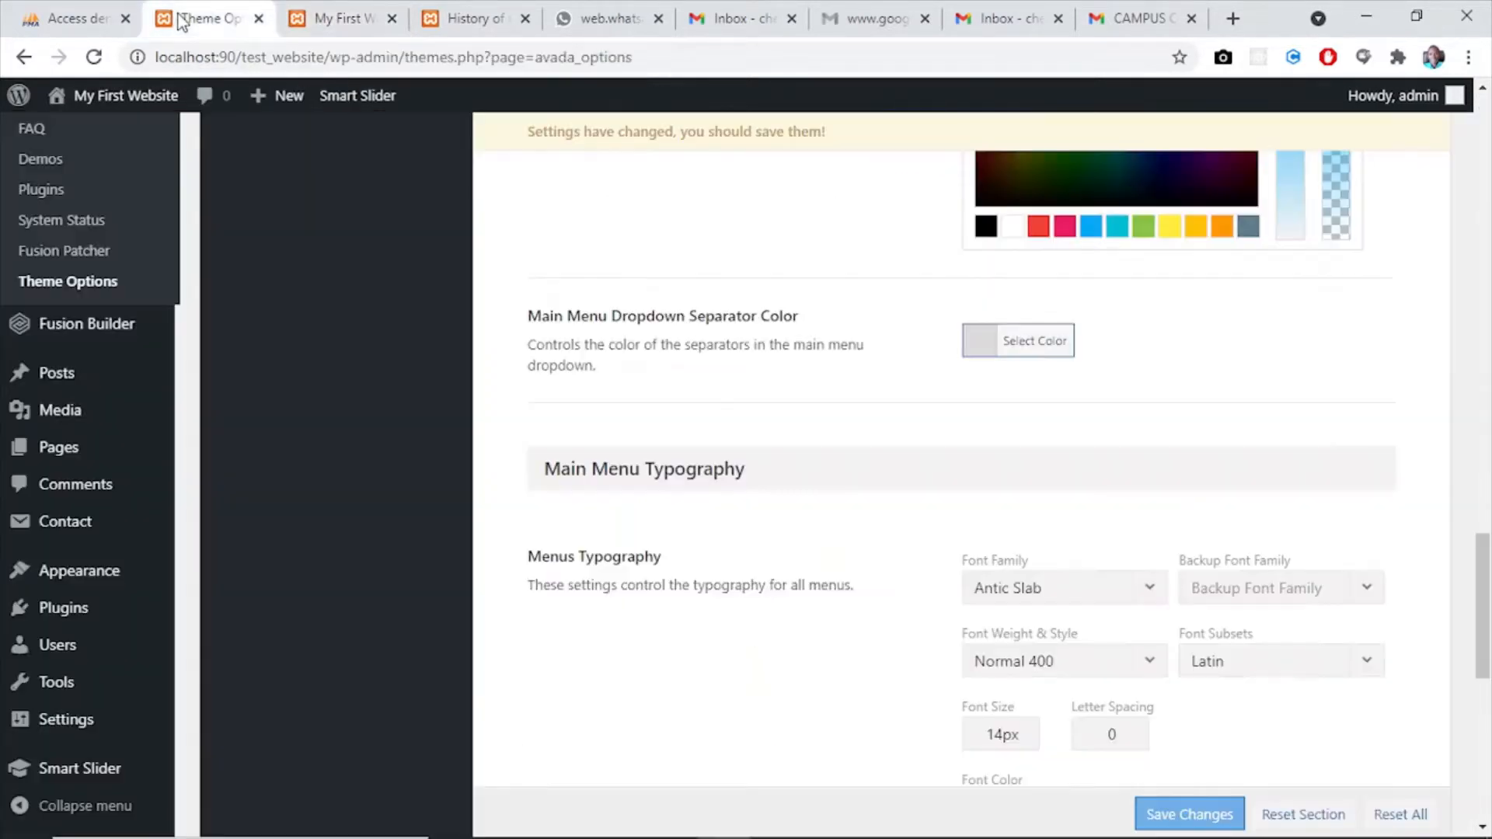
pyautogui.click(979, 342)
pyautogui.click(1013, 353)
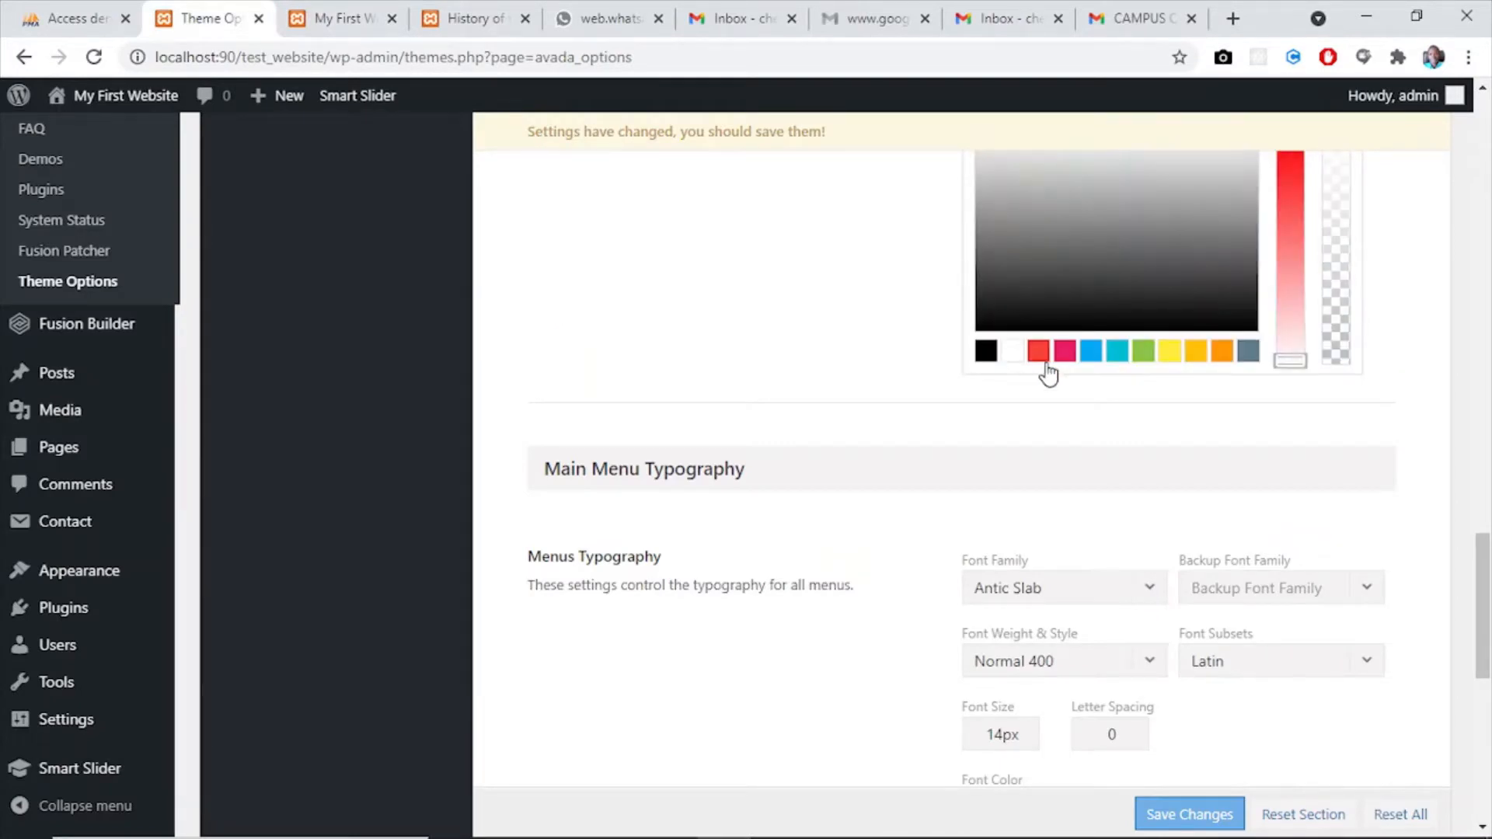
pyautogui.click(1148, 416)
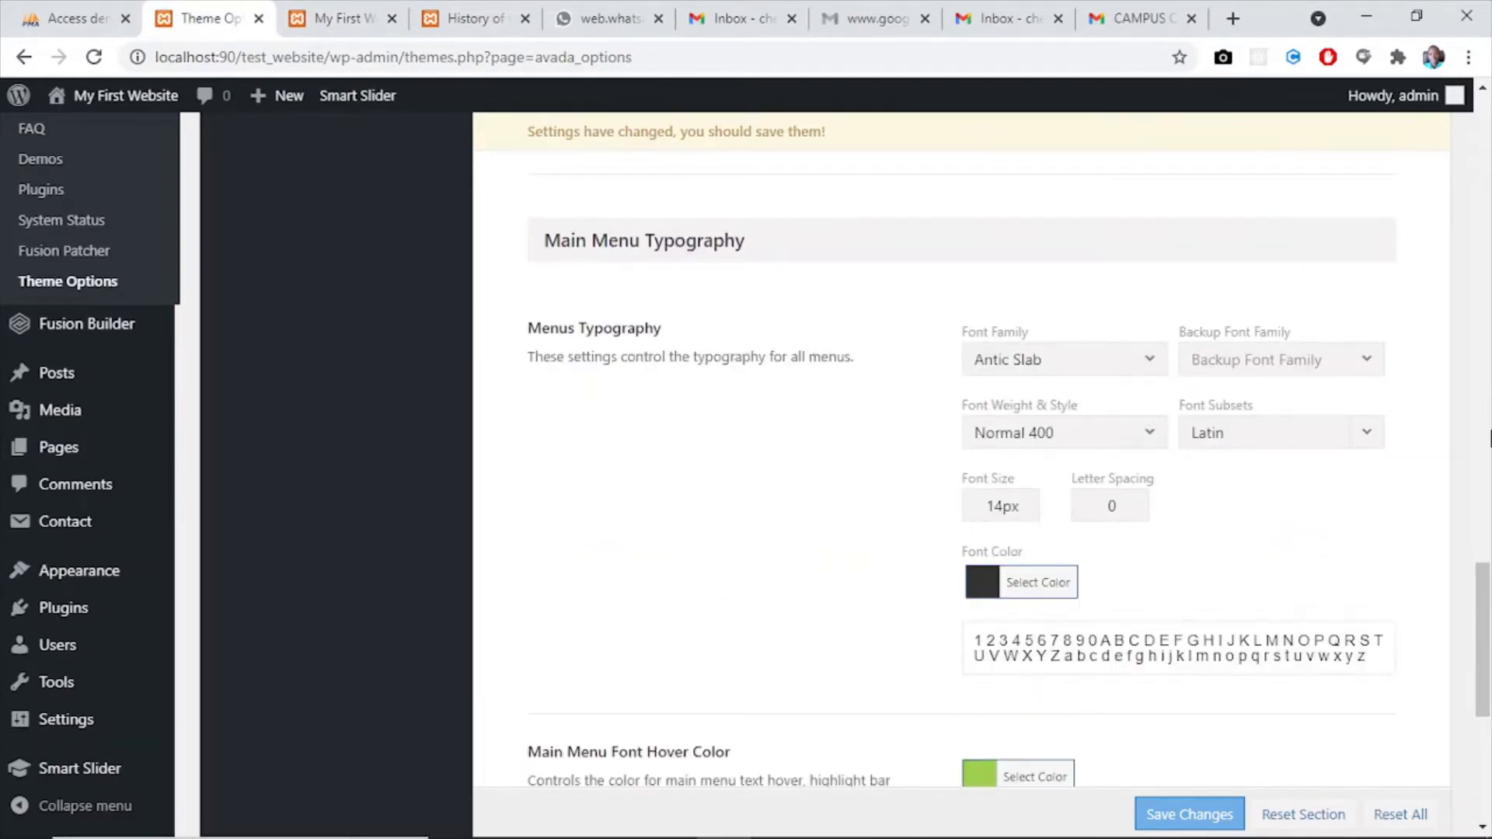
# - Set the Menus Typography font family to Arizonia in the Main Menu Typography settings
pyautogui.moveTo(1482, 708)
pyautogui.mouseDown()
pyautogui.moveTo(1483, 214)
pyautogui.moveTo(1486, 716)
pyautogui.mouseUp()
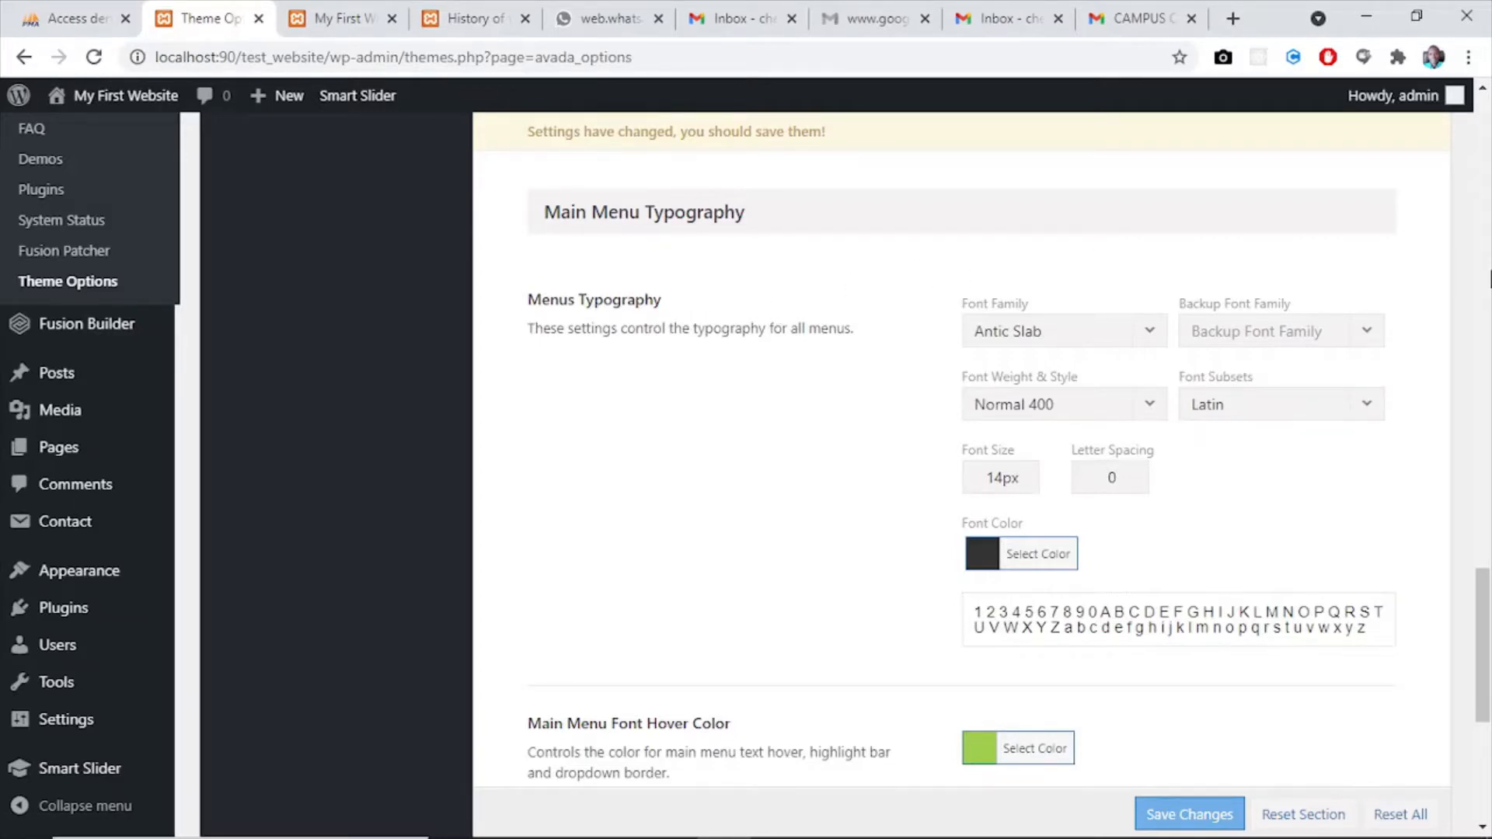
pyautogui.scroll(-1, 1261, 299)
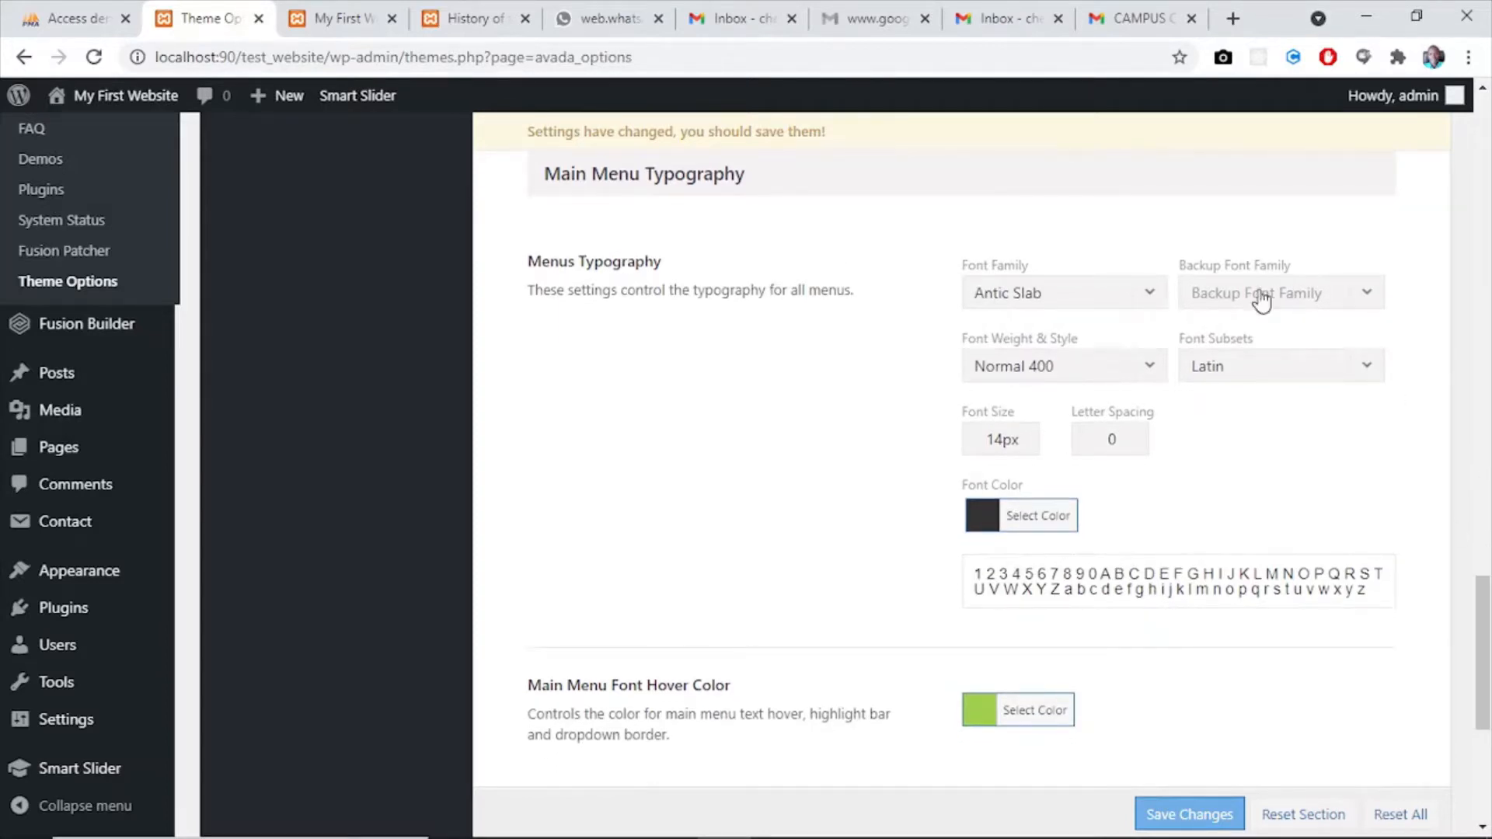
pyautogui.click(1075, 296)
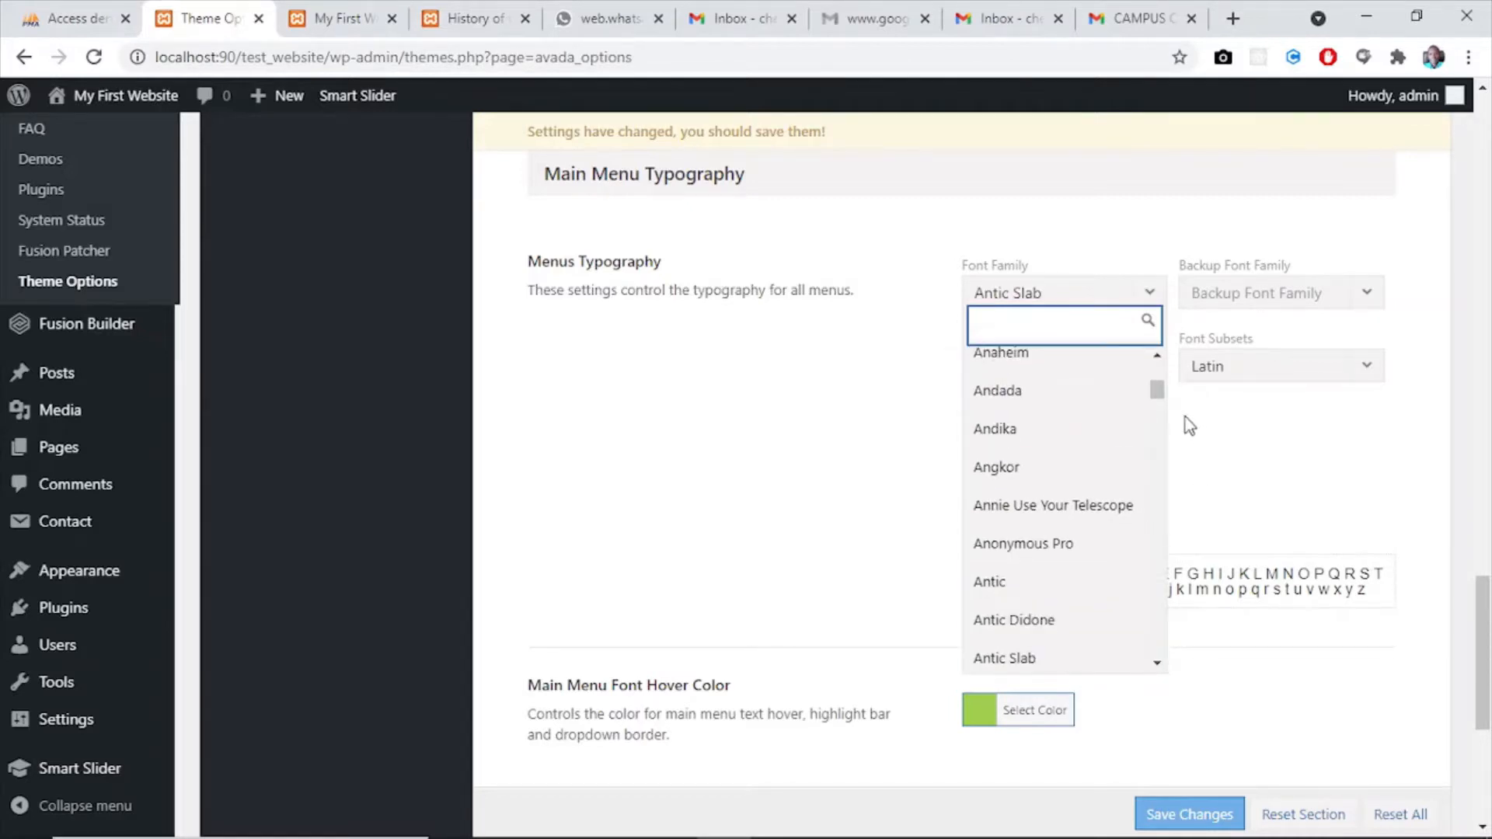
pyautogui.moveTo(1161, 393); pyautogui.dragTo(1157, 413)
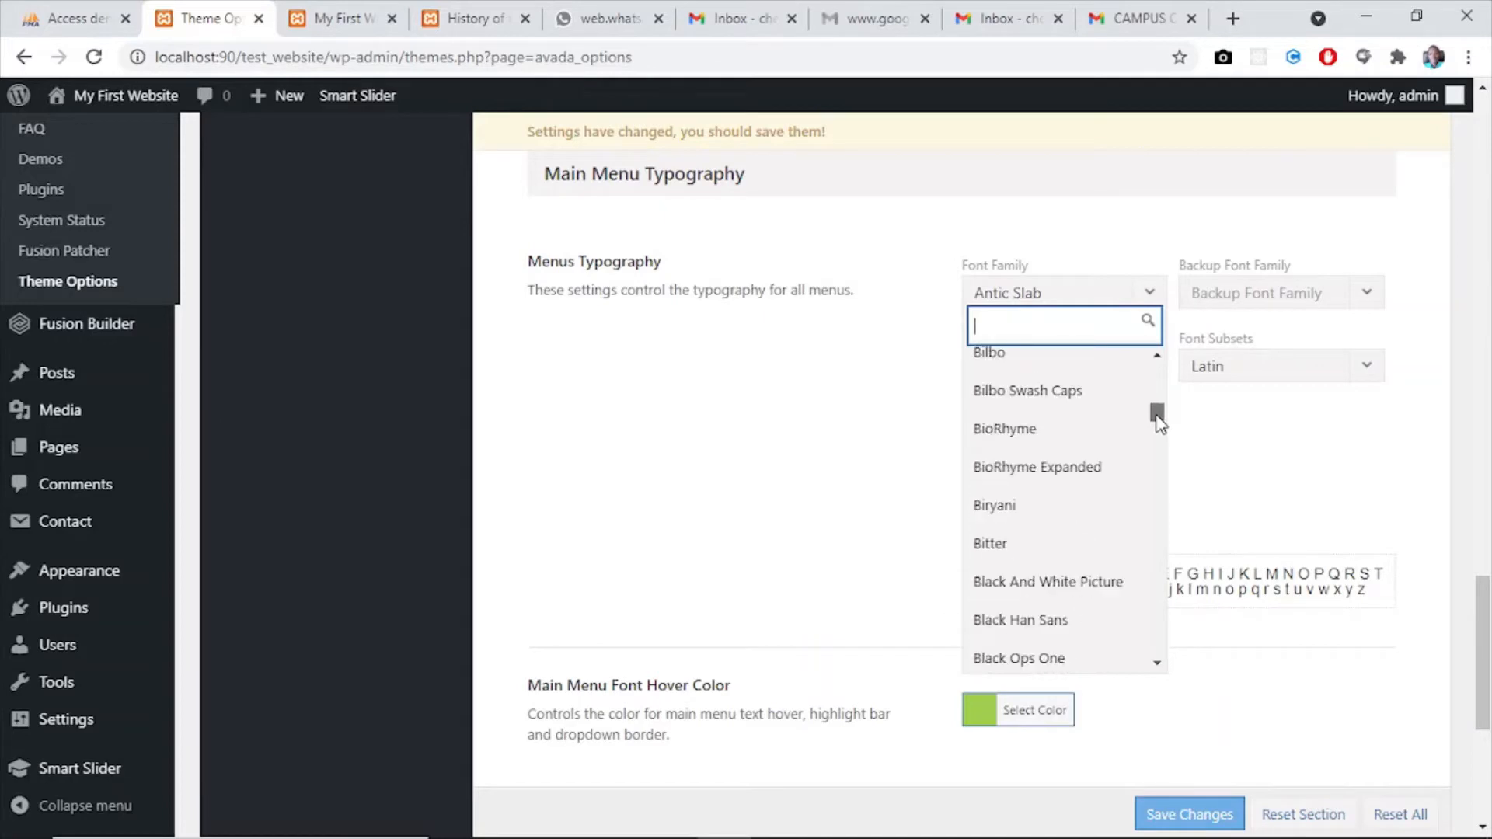
pyautogui.moveTo(1158, 410); pyautogui.dragTo(1158, 399)
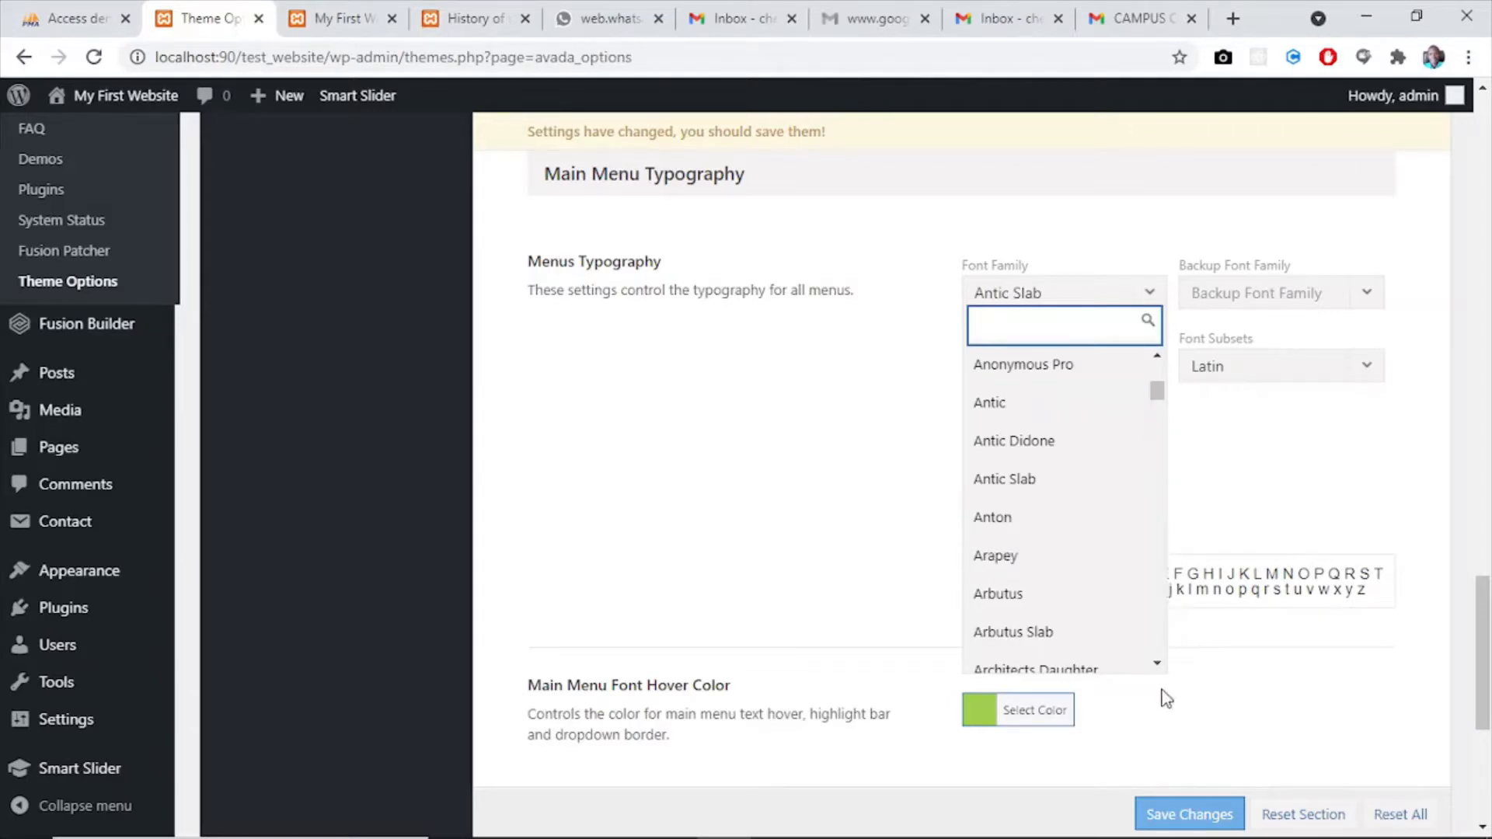
pyautogui.click(1157, 663)
pyautogui.moveTo(1158, 663); pyautogui.dragTo(1157, 663)
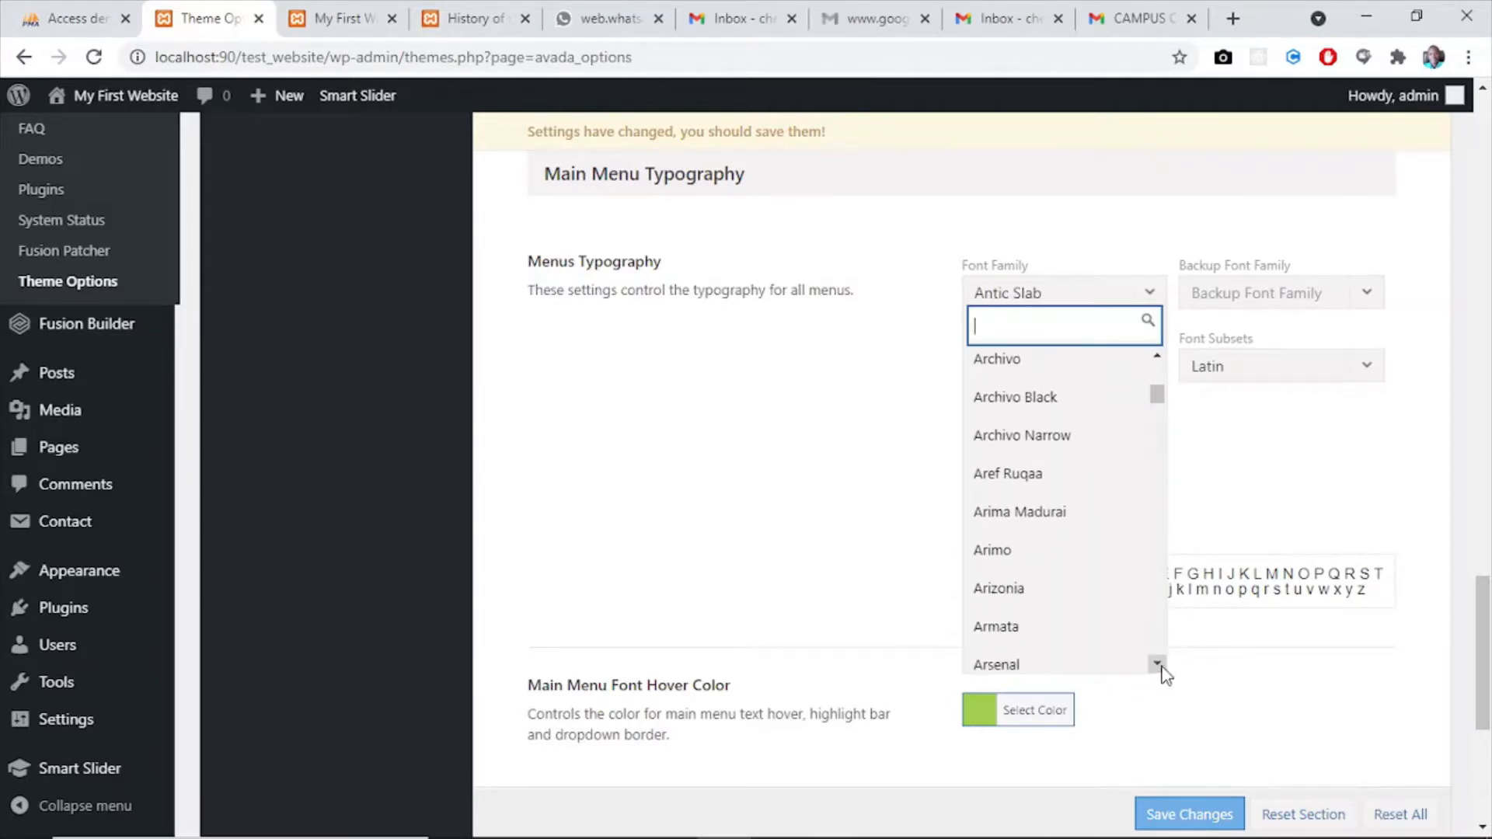
pyautogui.click(1023, 590)
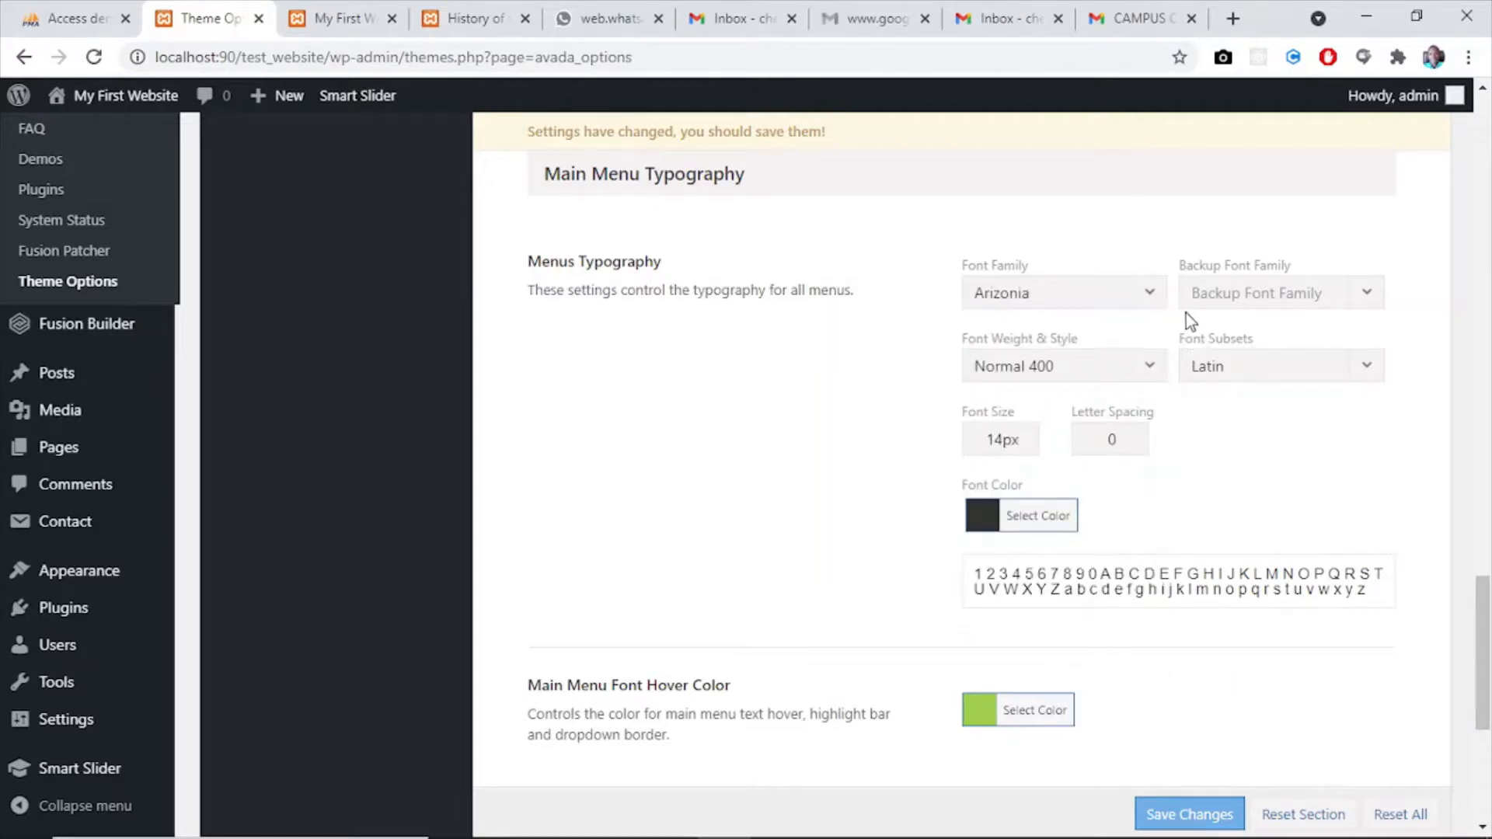
# - Check the available menu font weights, keep Normal 400, and set the menu font size to 18px
pyautogui.click(1148, 376)
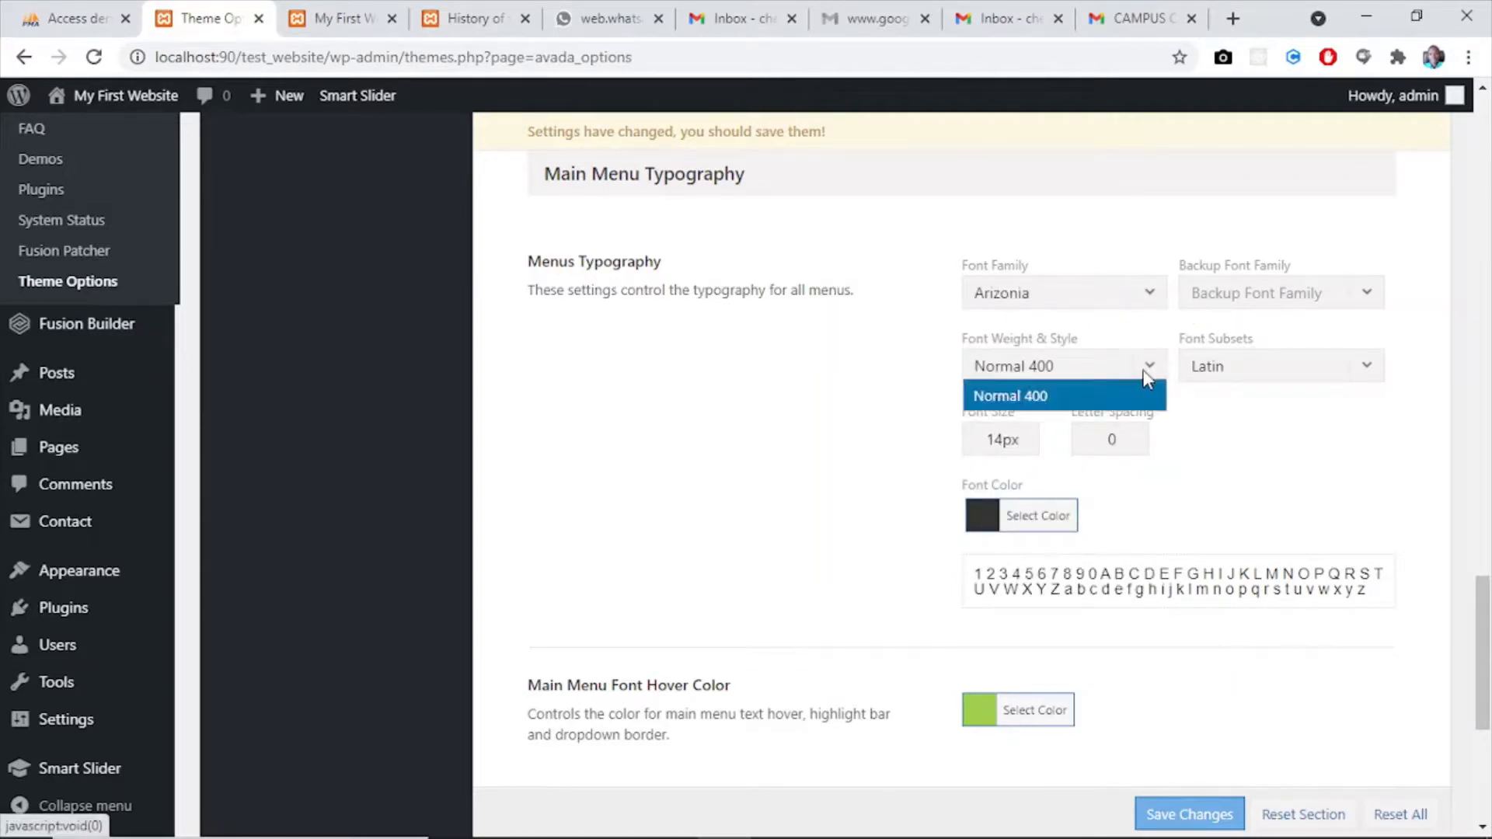
pyautogui.click(1157, 361)
pyautogui.click(1157, 361)
pyautogui.click(1158, 361)
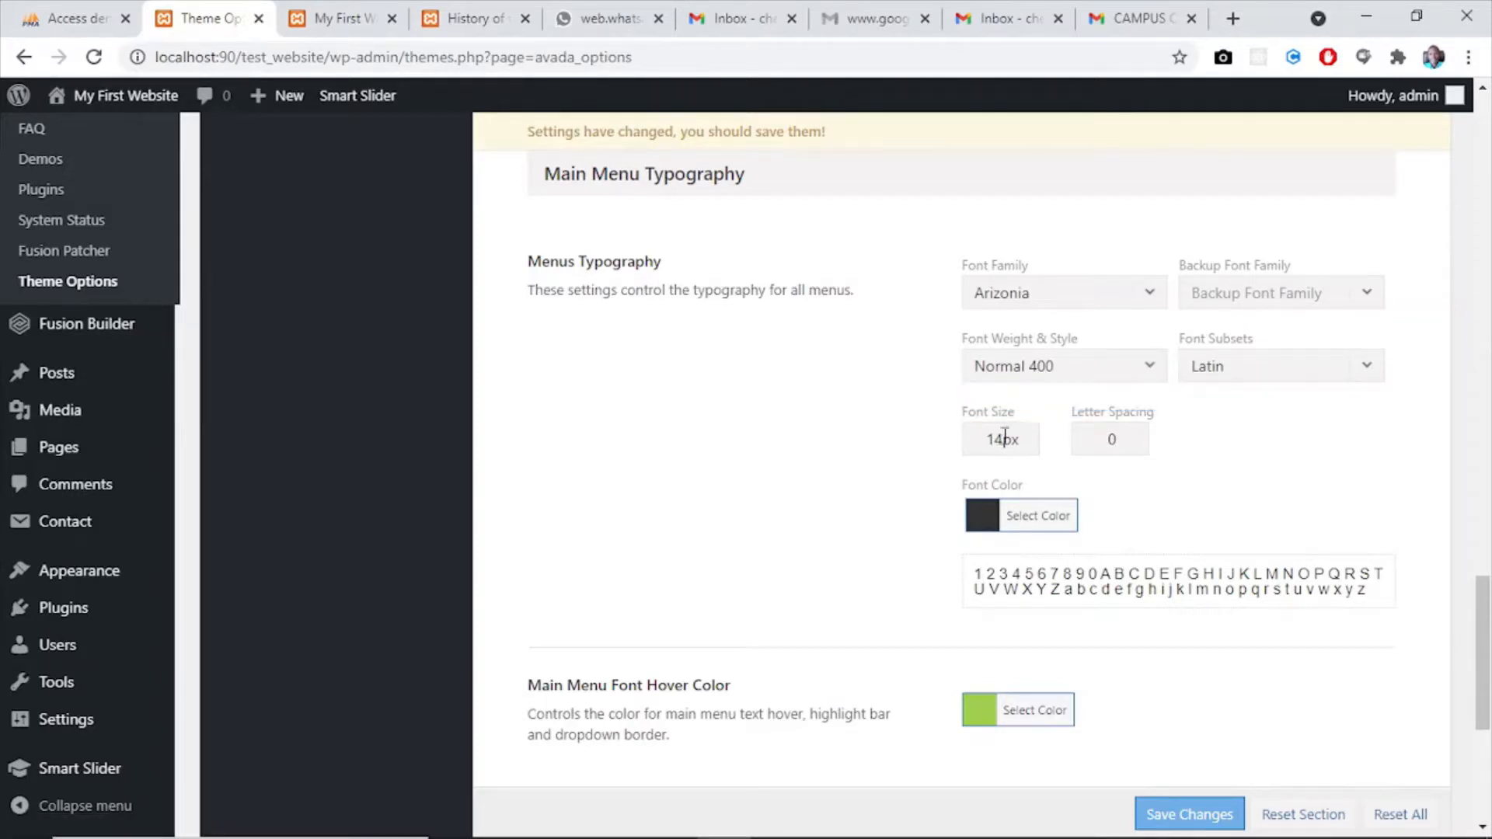
pyautogui.click(1005, 437)
pyautogui.press('BackSpace')
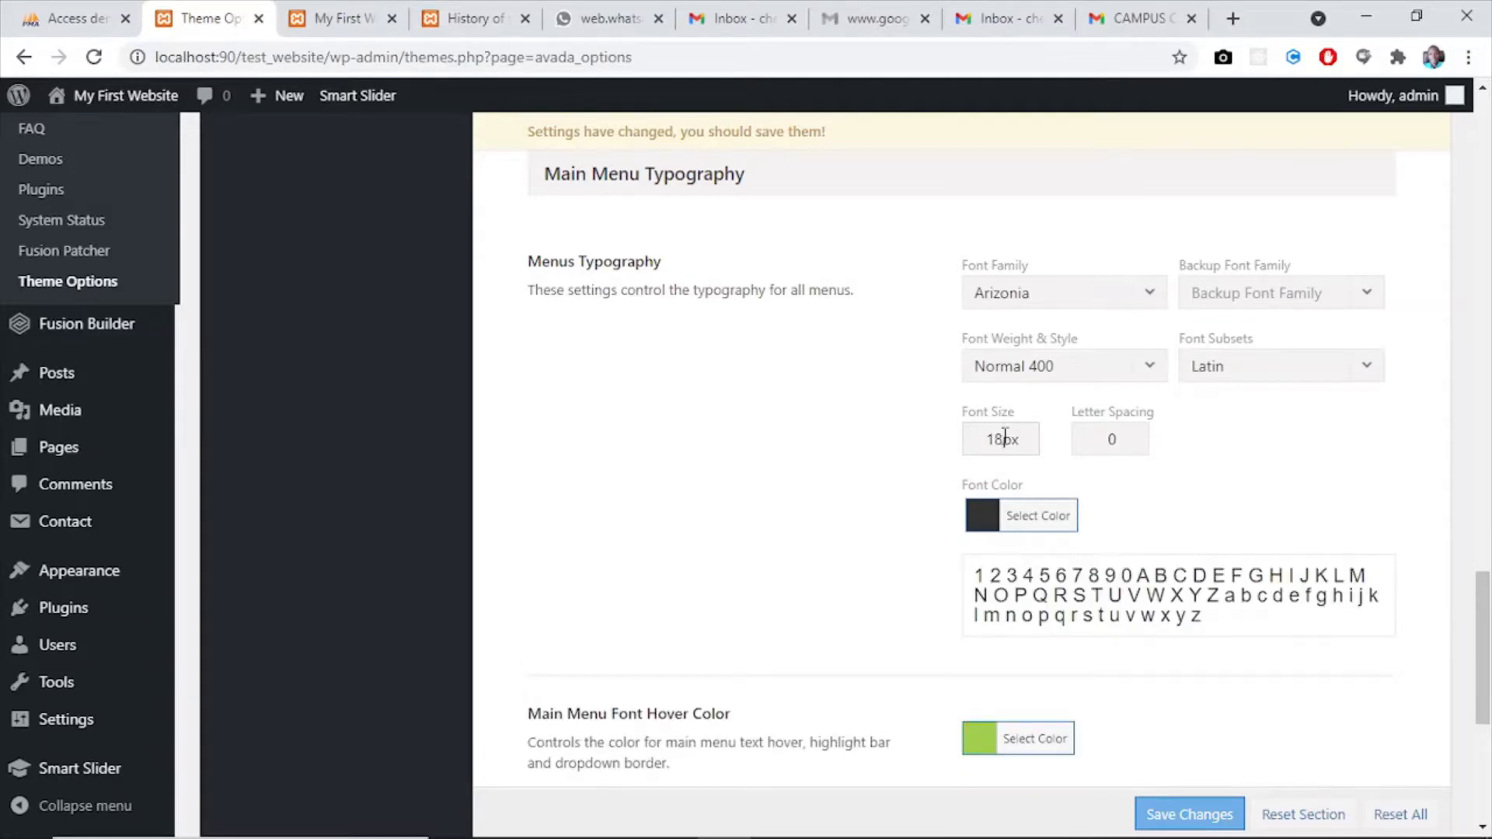
# - Change the Menus Typography font color to white, #ffffff
pyautogui.click(1002, 517)
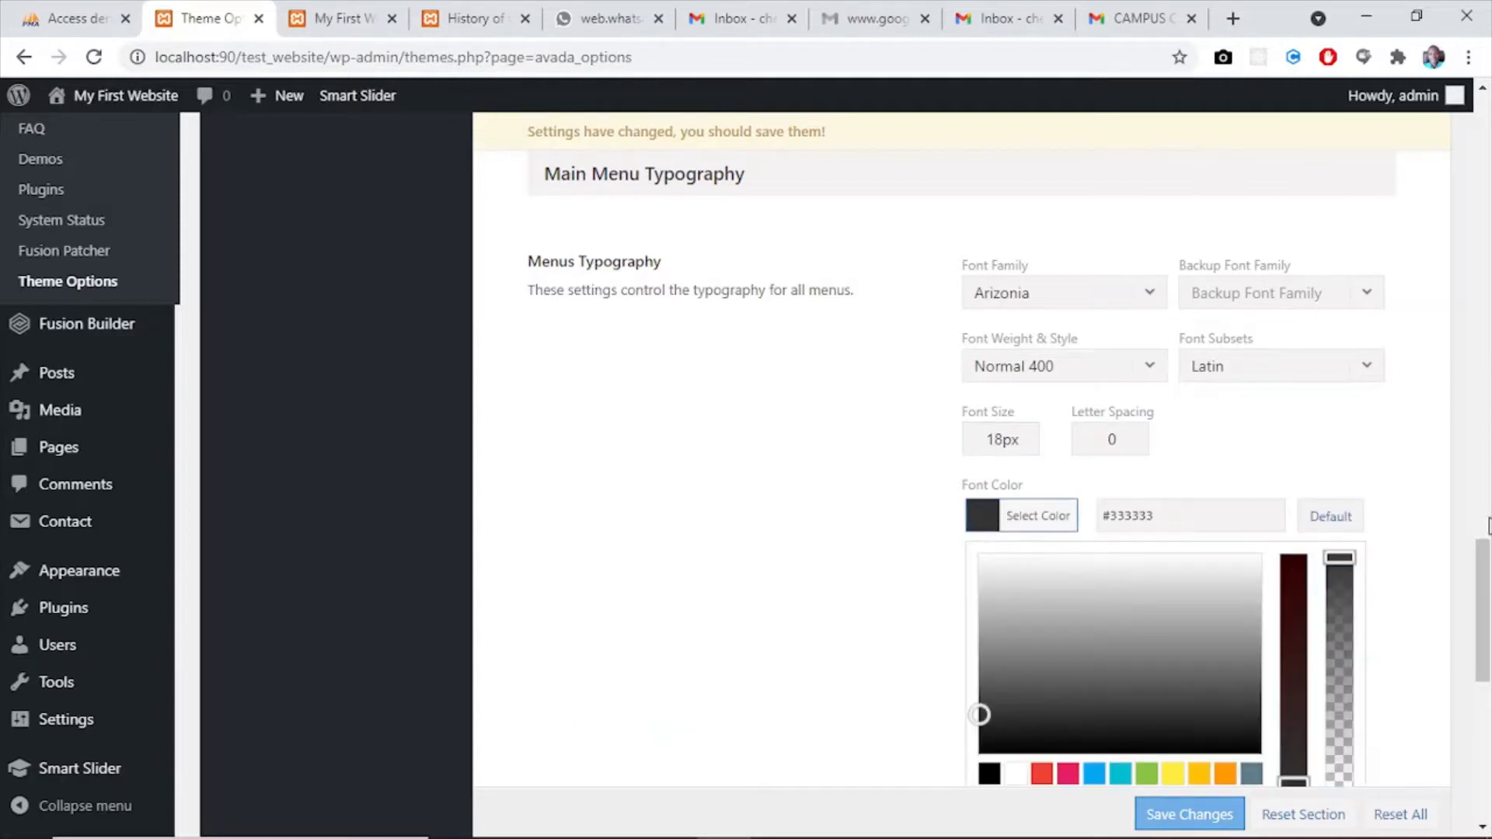
pyautogui.scroll(-4, 1483, 559)
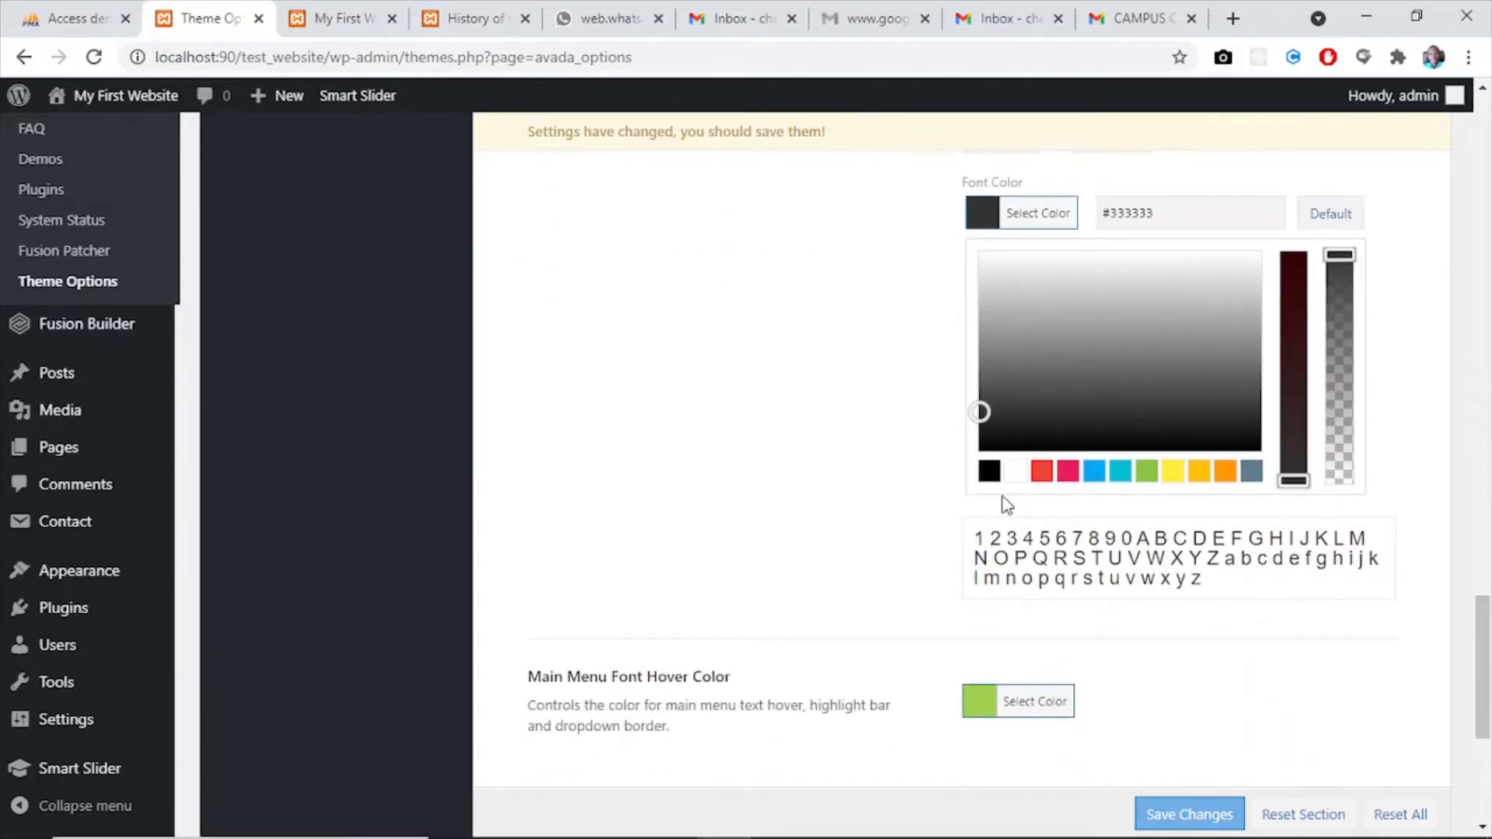
pyautogui.click(1016, 471)
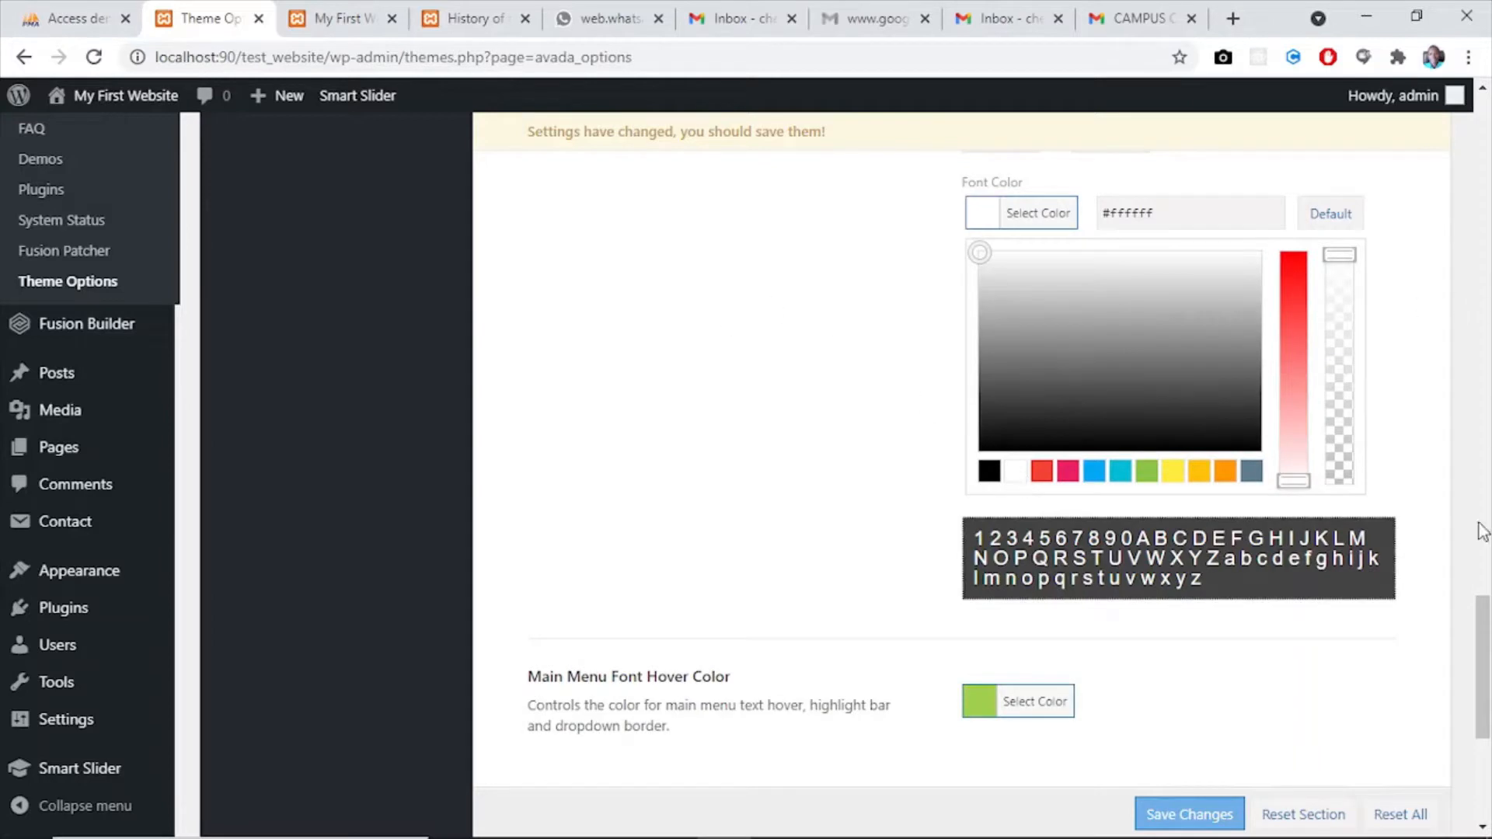
# - Check the highlighted menu item on the home page and set the Main Menu Font Hover Color to the preset light blue
pyautogui.moveTo(1487, 626); pyautogui.dragTo(1488, 687)
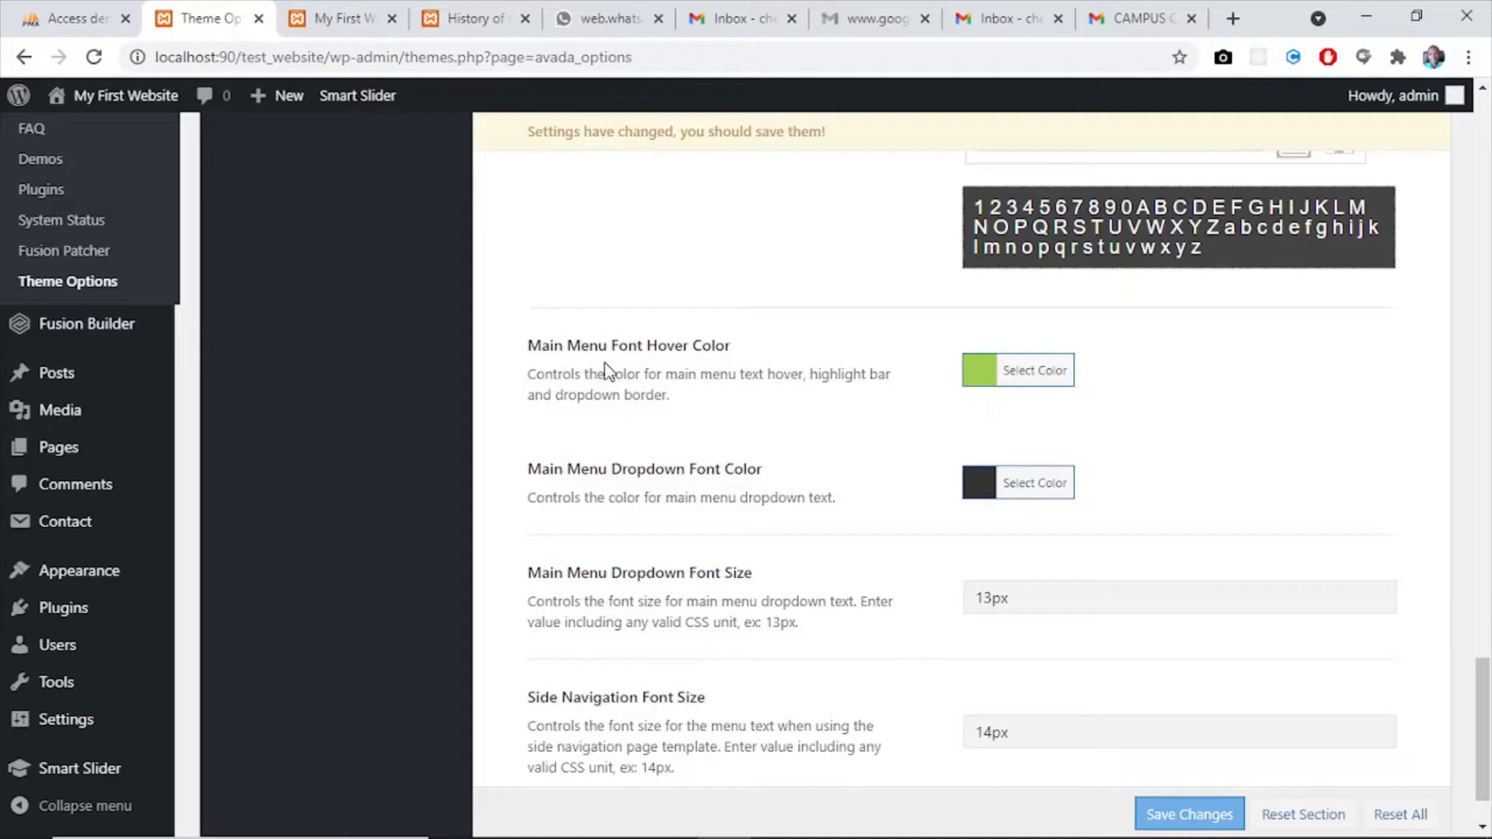
pyautogui.click(342, 18)
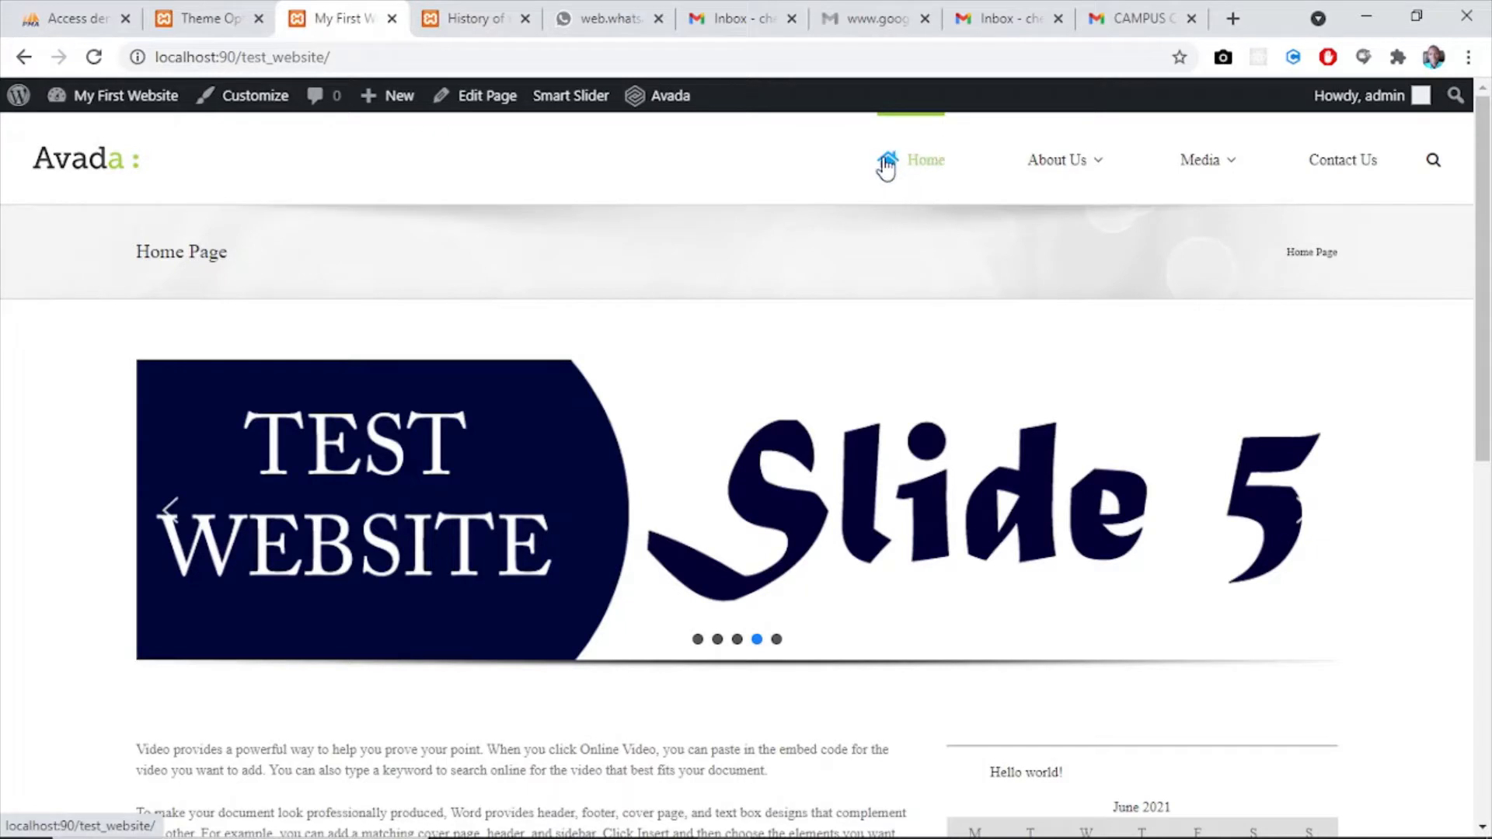
pyautogui.click(195, 18)
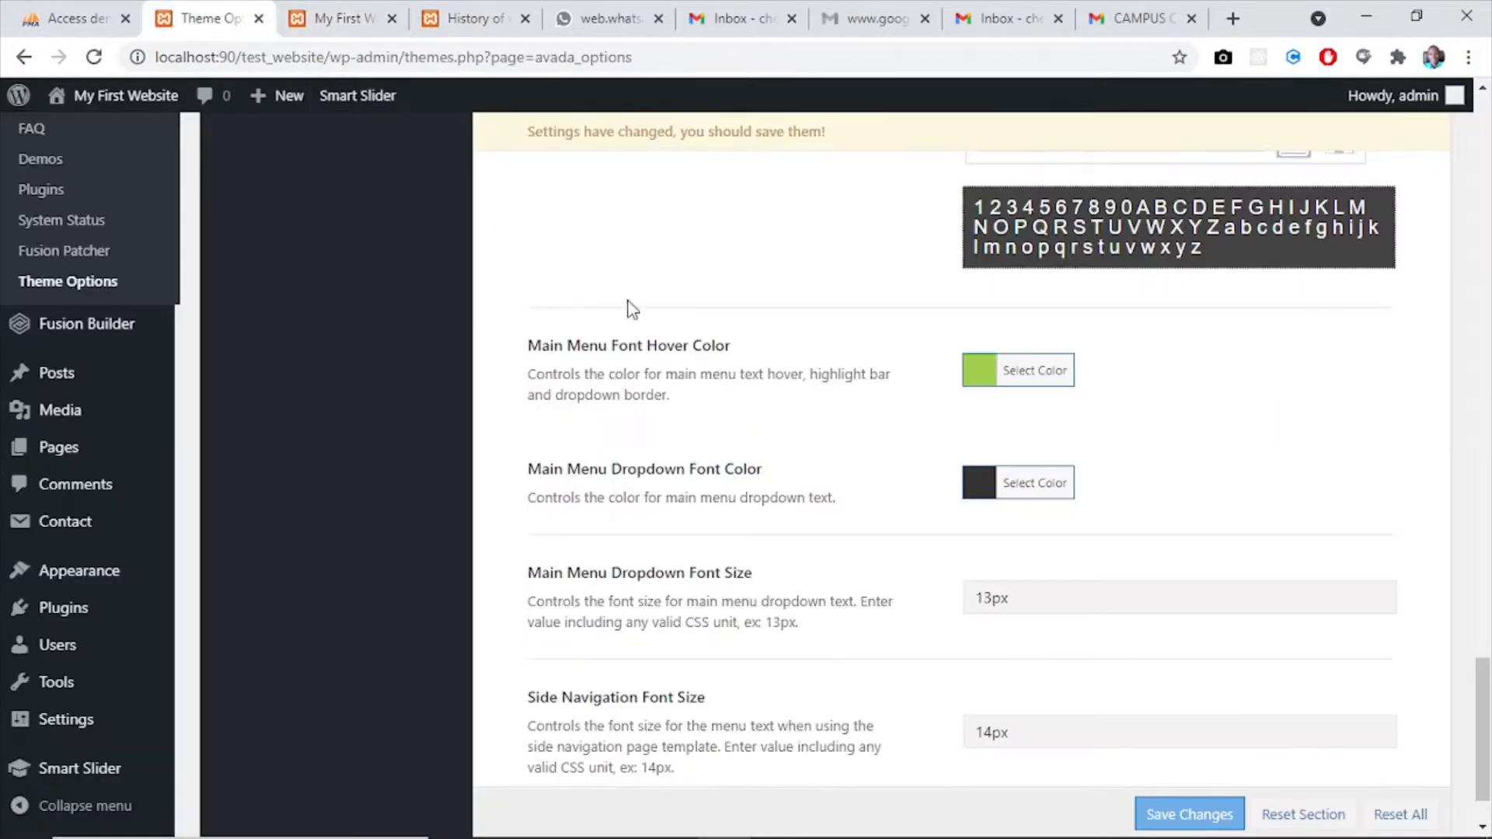
pyautogui.click(981, 371)
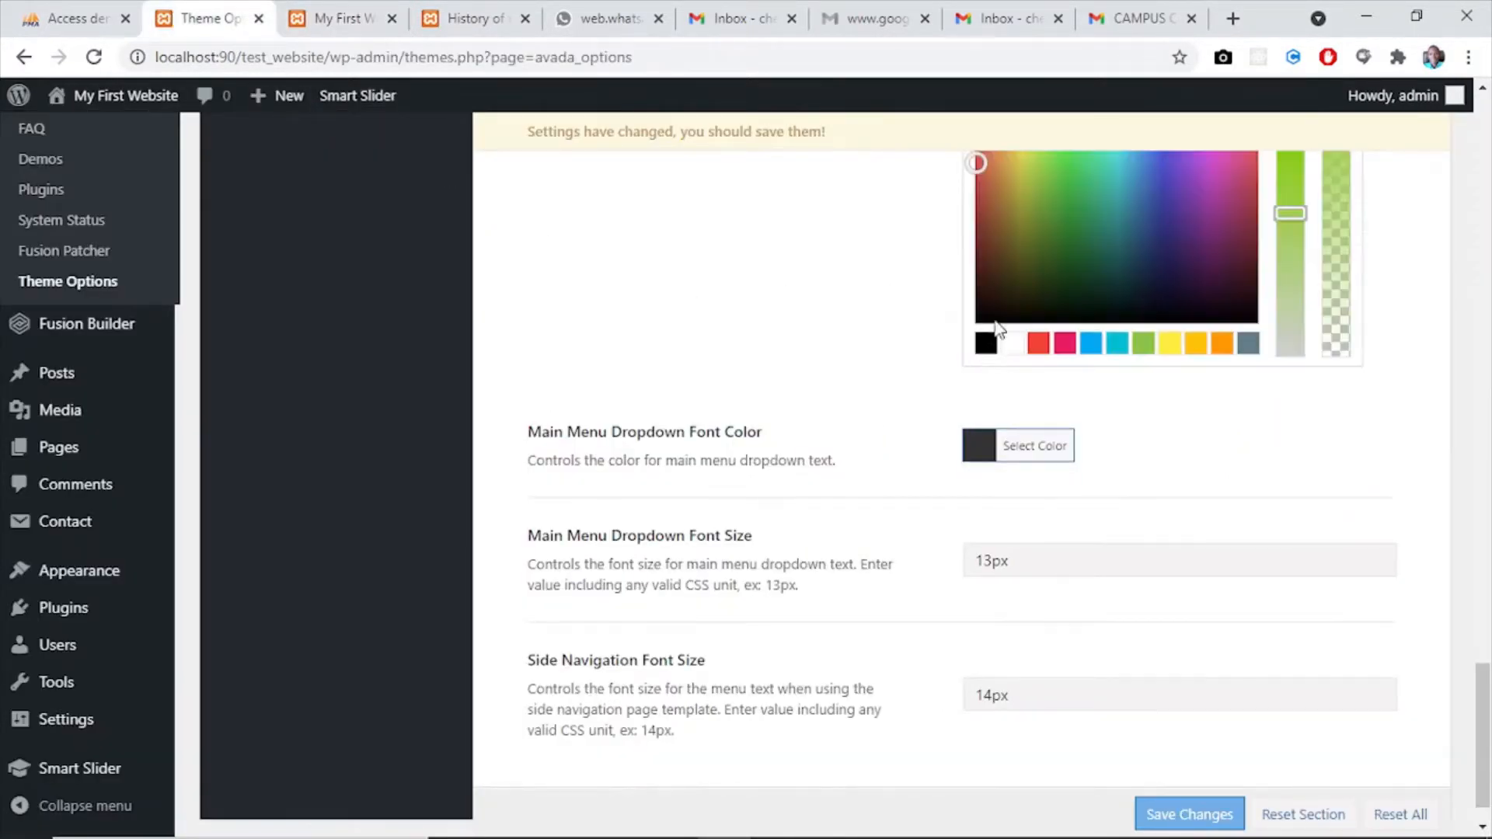
pyautogui.click(1092, 347)
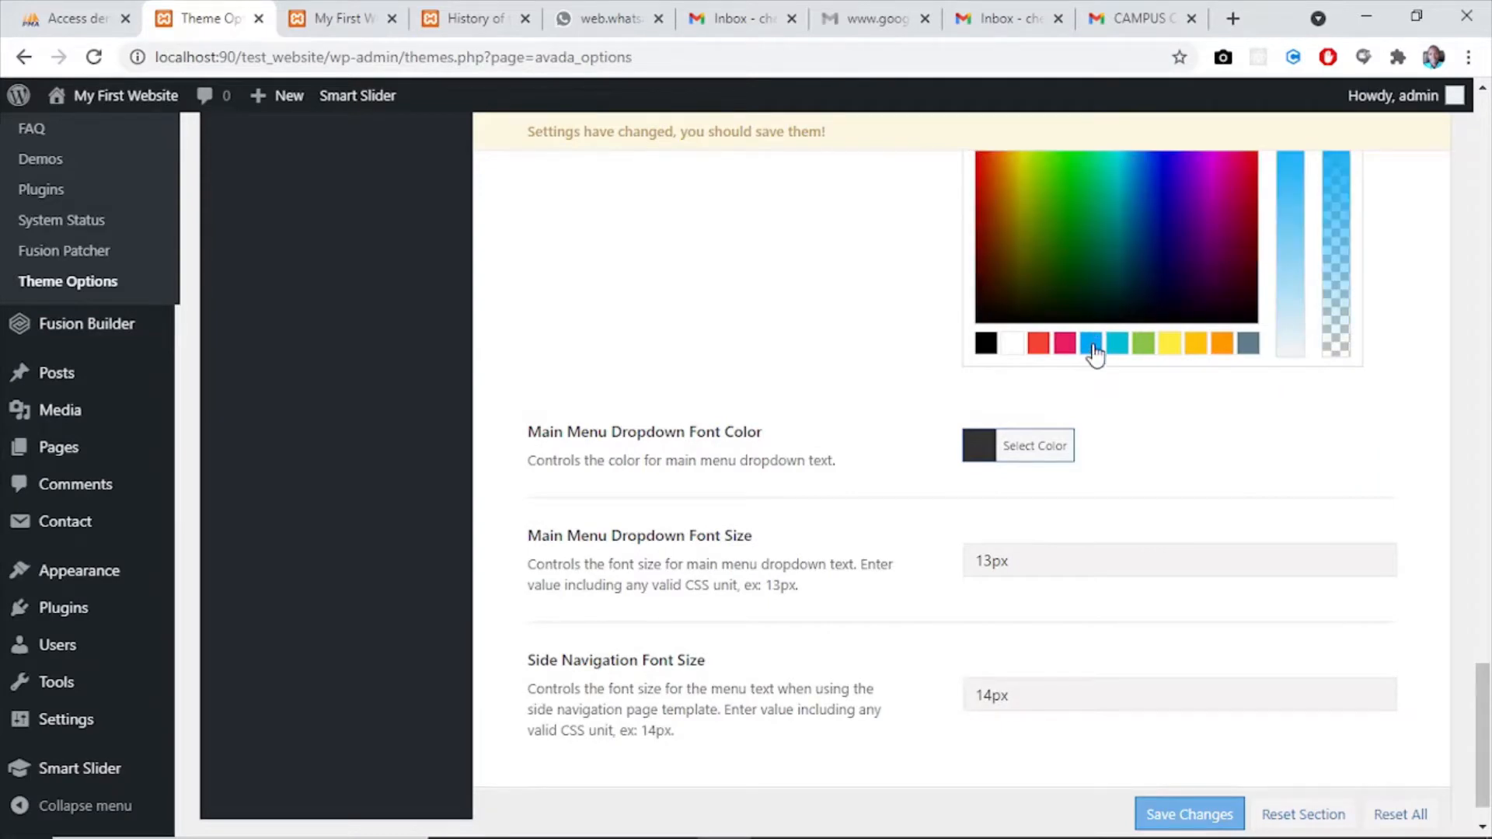
# - Check the About Us dropdown on the home page and set the Main Menu Dropdown Font Color to white, #ffffff
pyautogui.click(1158, 408)
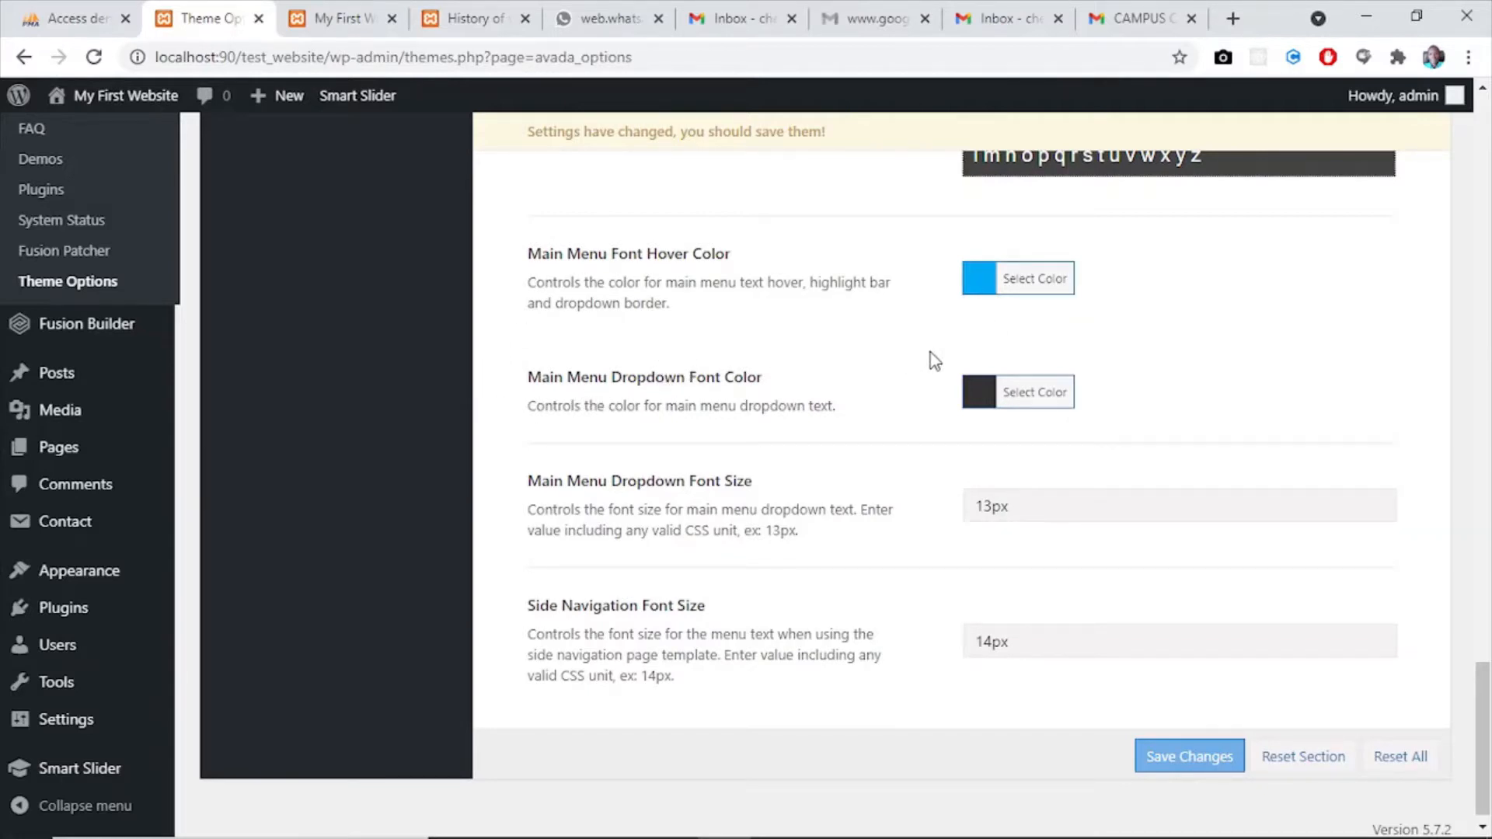
pyautogui.click(980, 388)
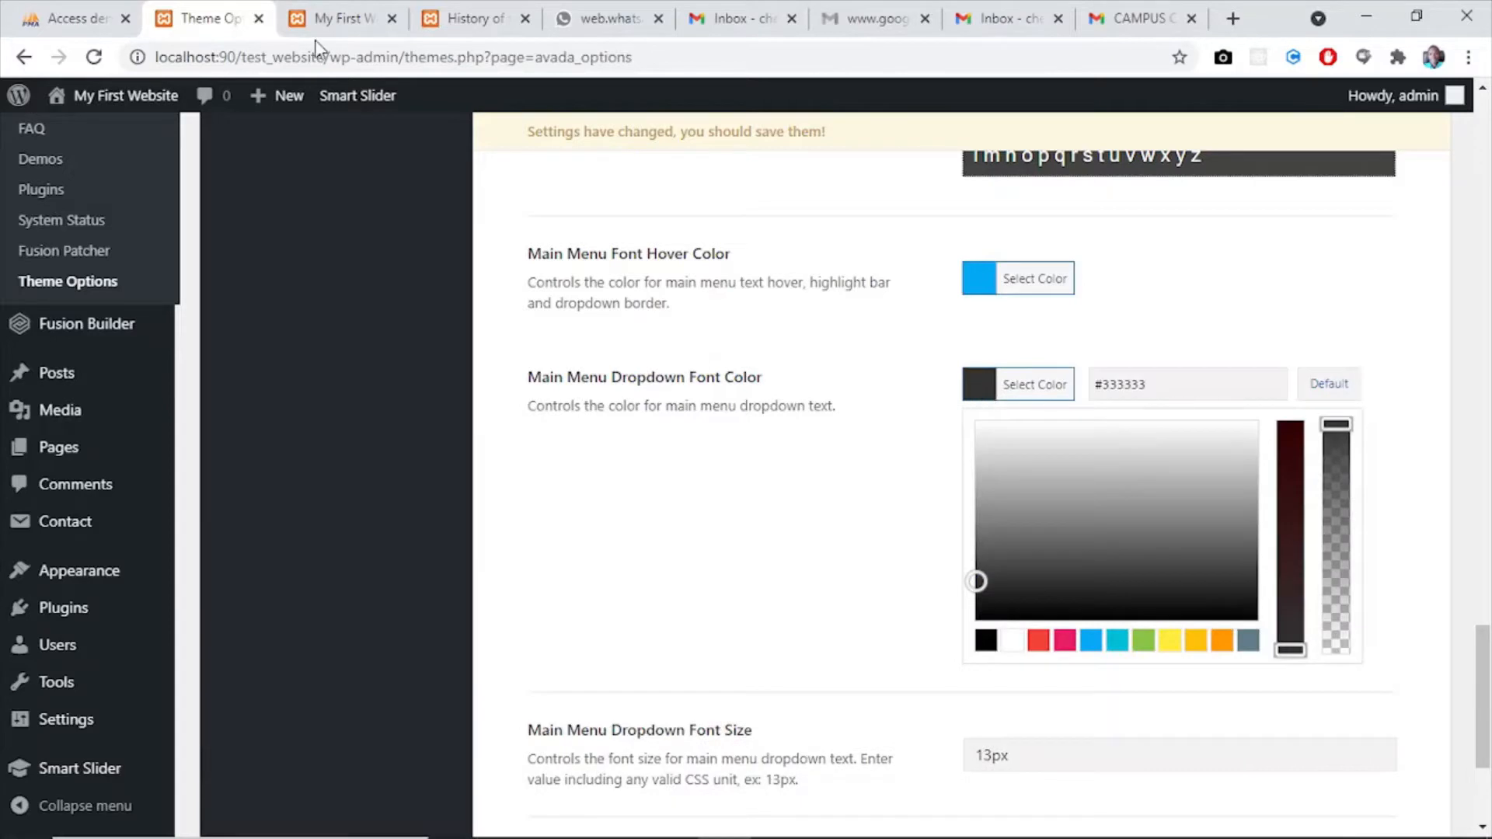
pyautogui.click(321, 18)
pyautogui.moveTo(1085, 175)
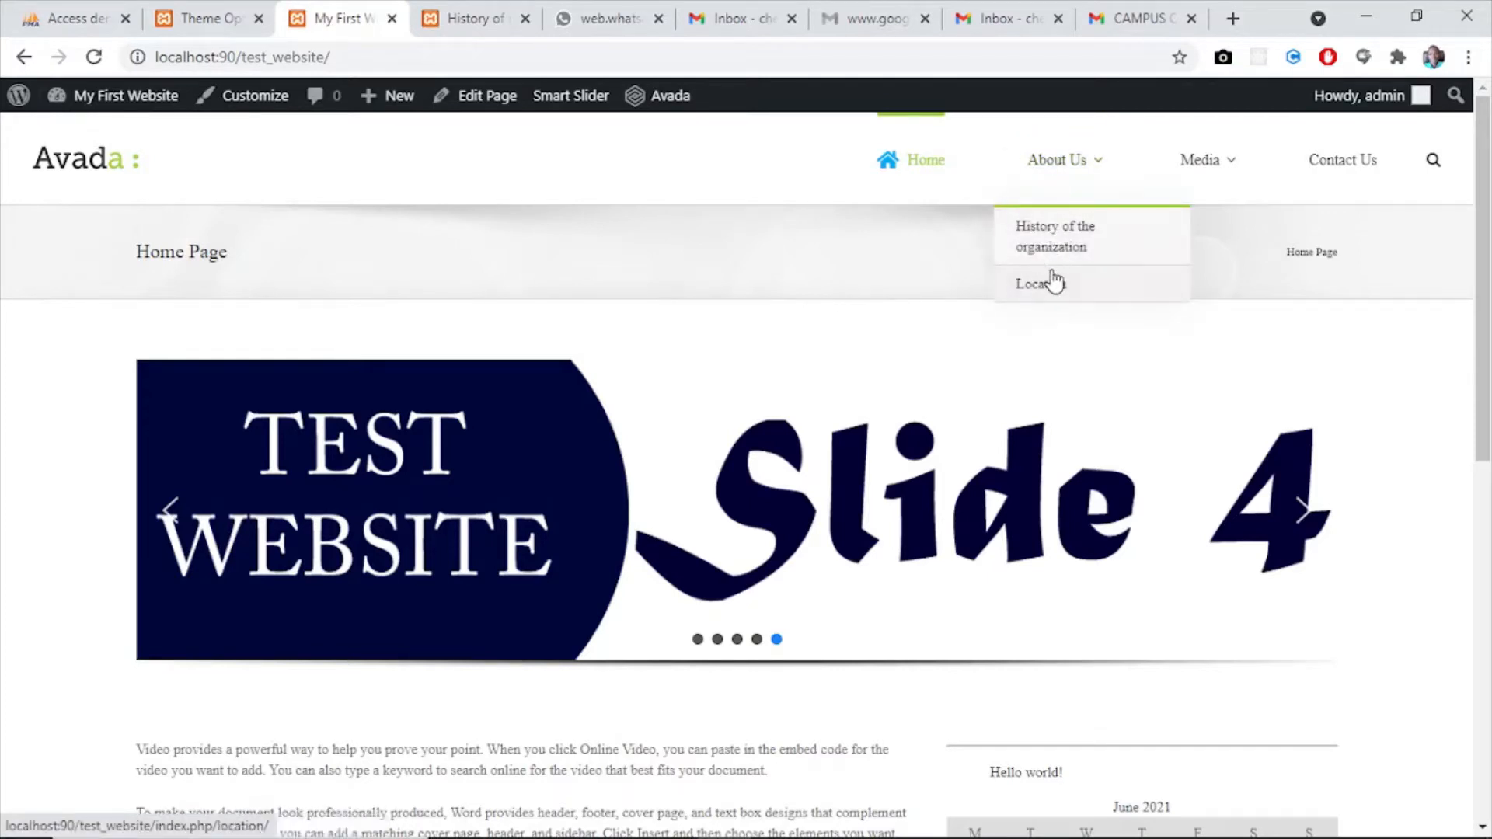
pyautogui.click(204, 18)
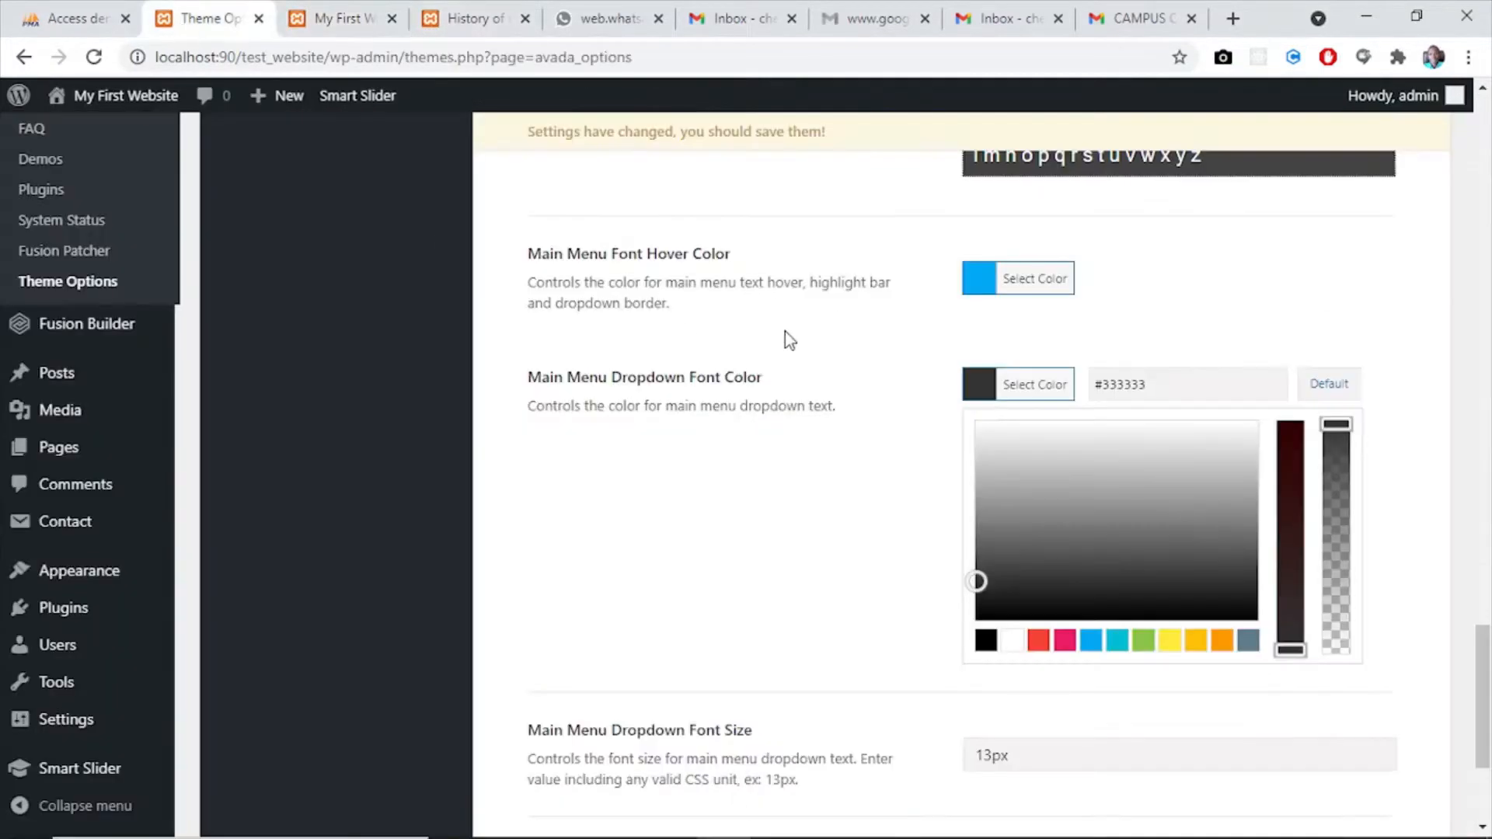
pyautogui.click(1013, 642)
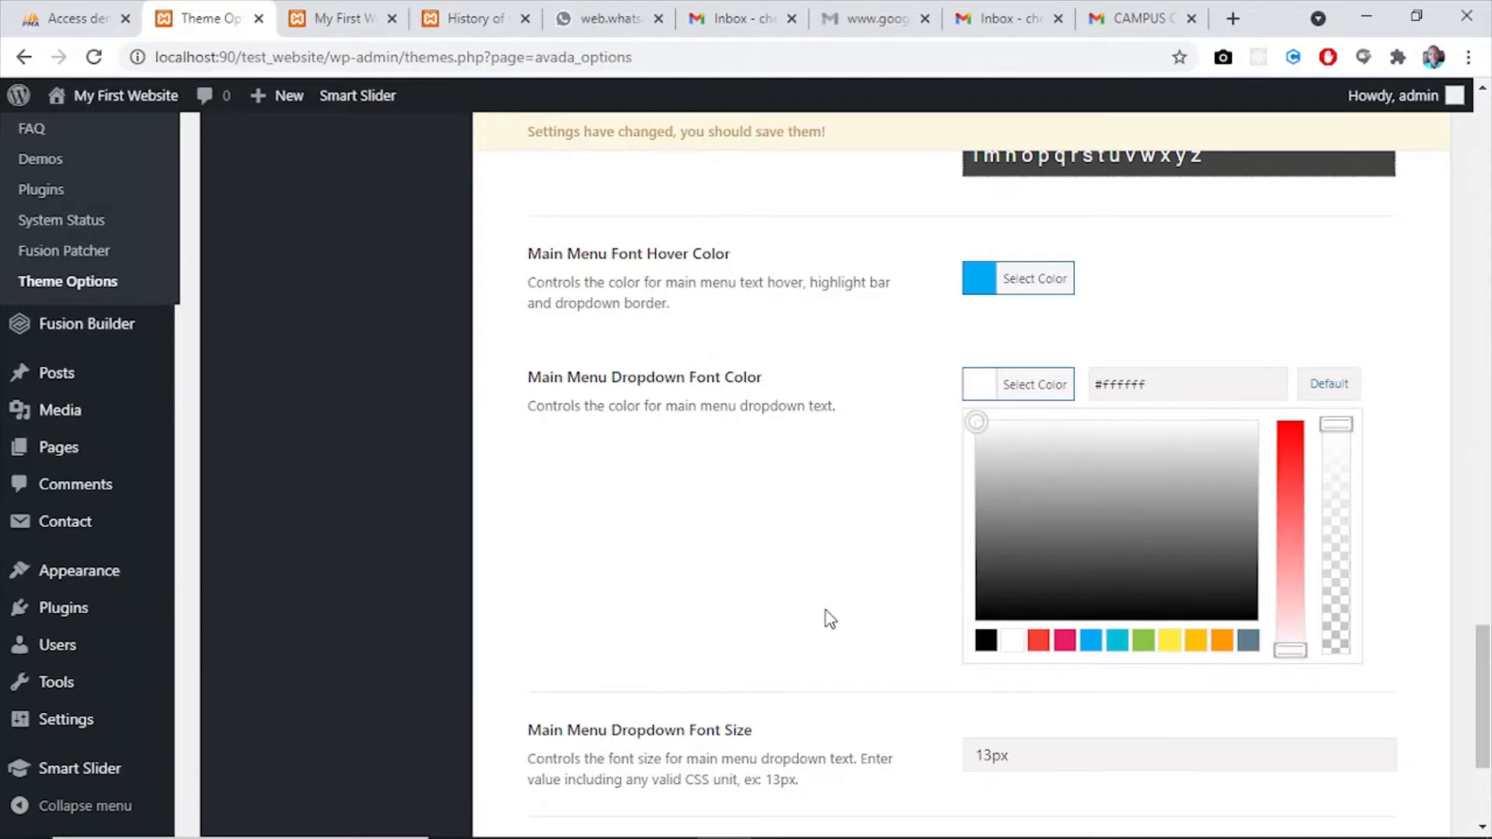
pyautogui.click(828, 618)
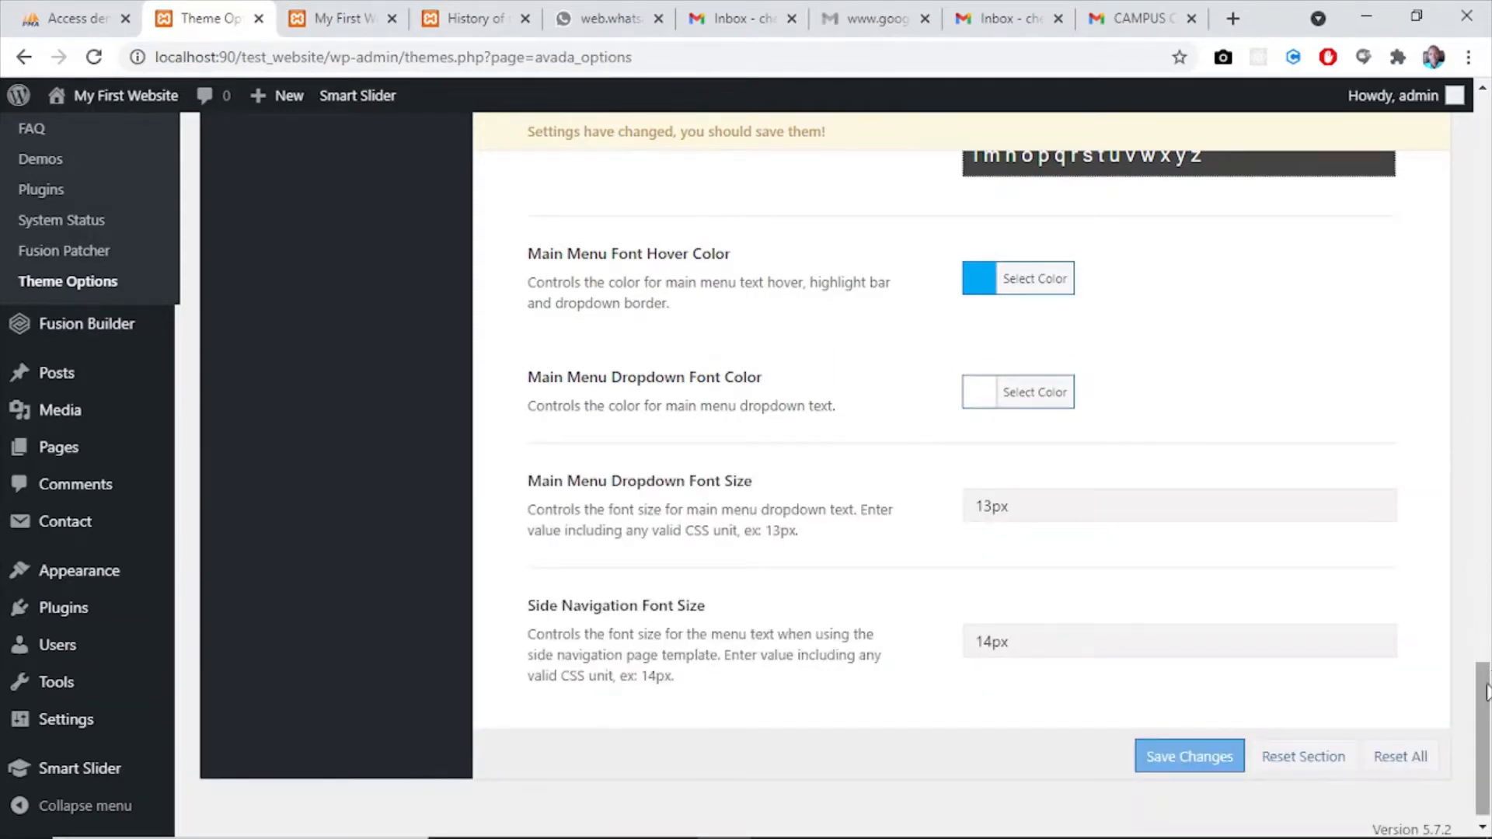
# - Set the Main Menu Dropdown Font Size to 15px and save the theme option changes
pyautogui.moveTo(1486, 696); pyautogui.dragTo(1486, 727)
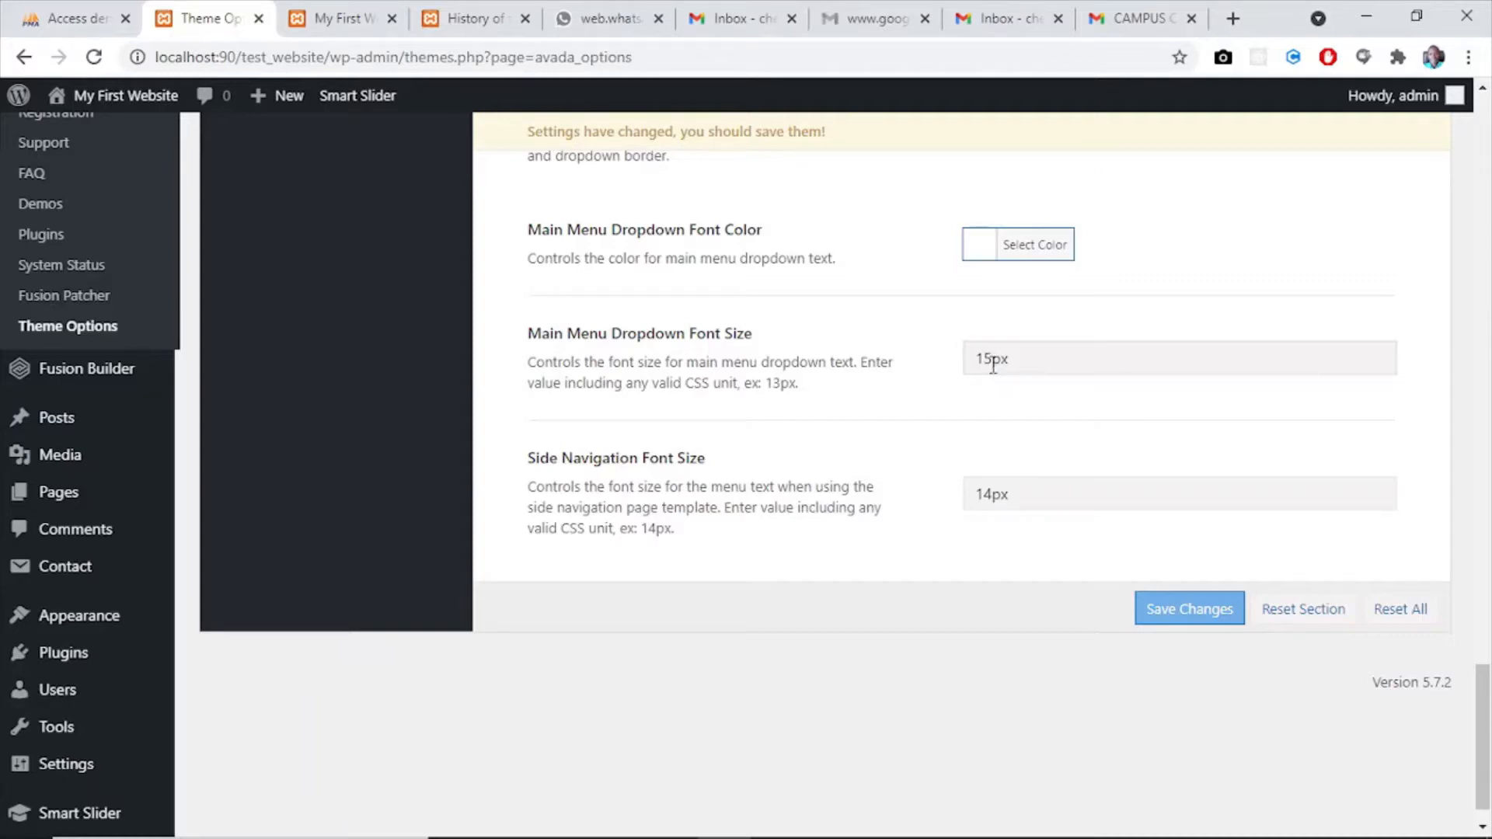
pyautogui.click(1173, 606)
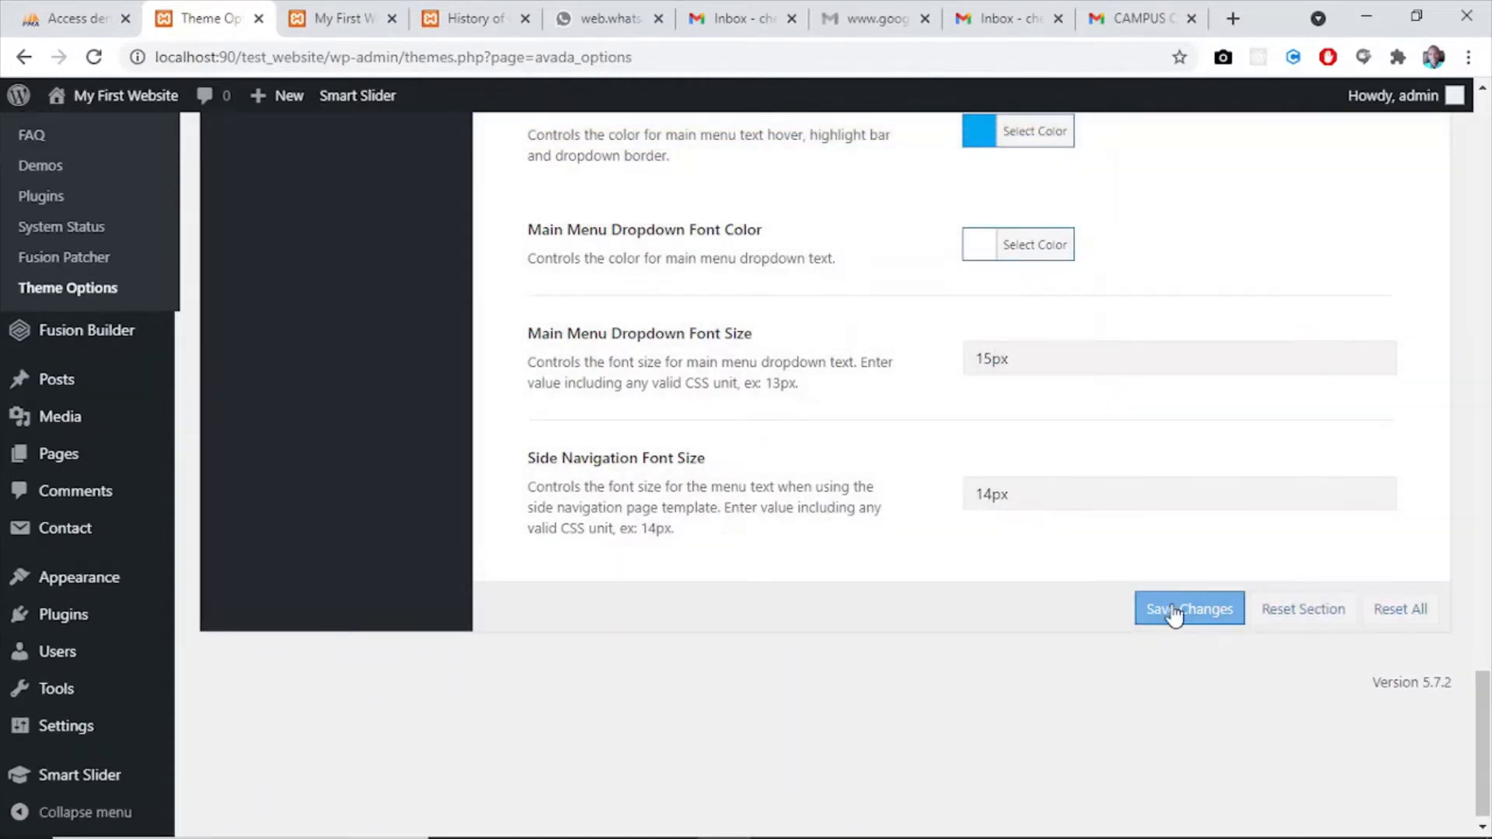
# - Reload the website's home page and examine the menu items and dropdowns with the saved styling
pyautogui.click(342, 18)
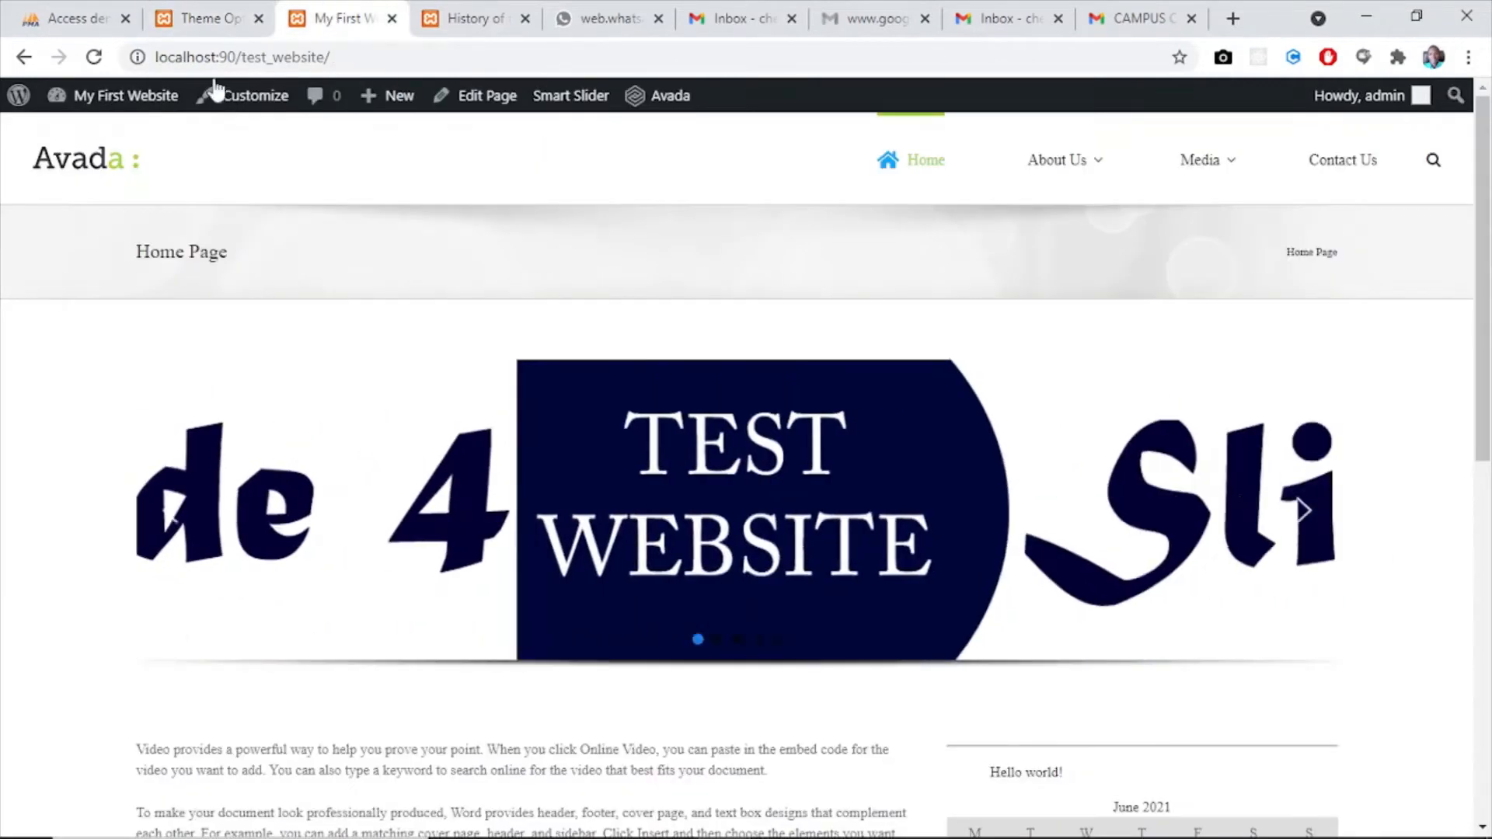
pyautogui.click(92, 59)
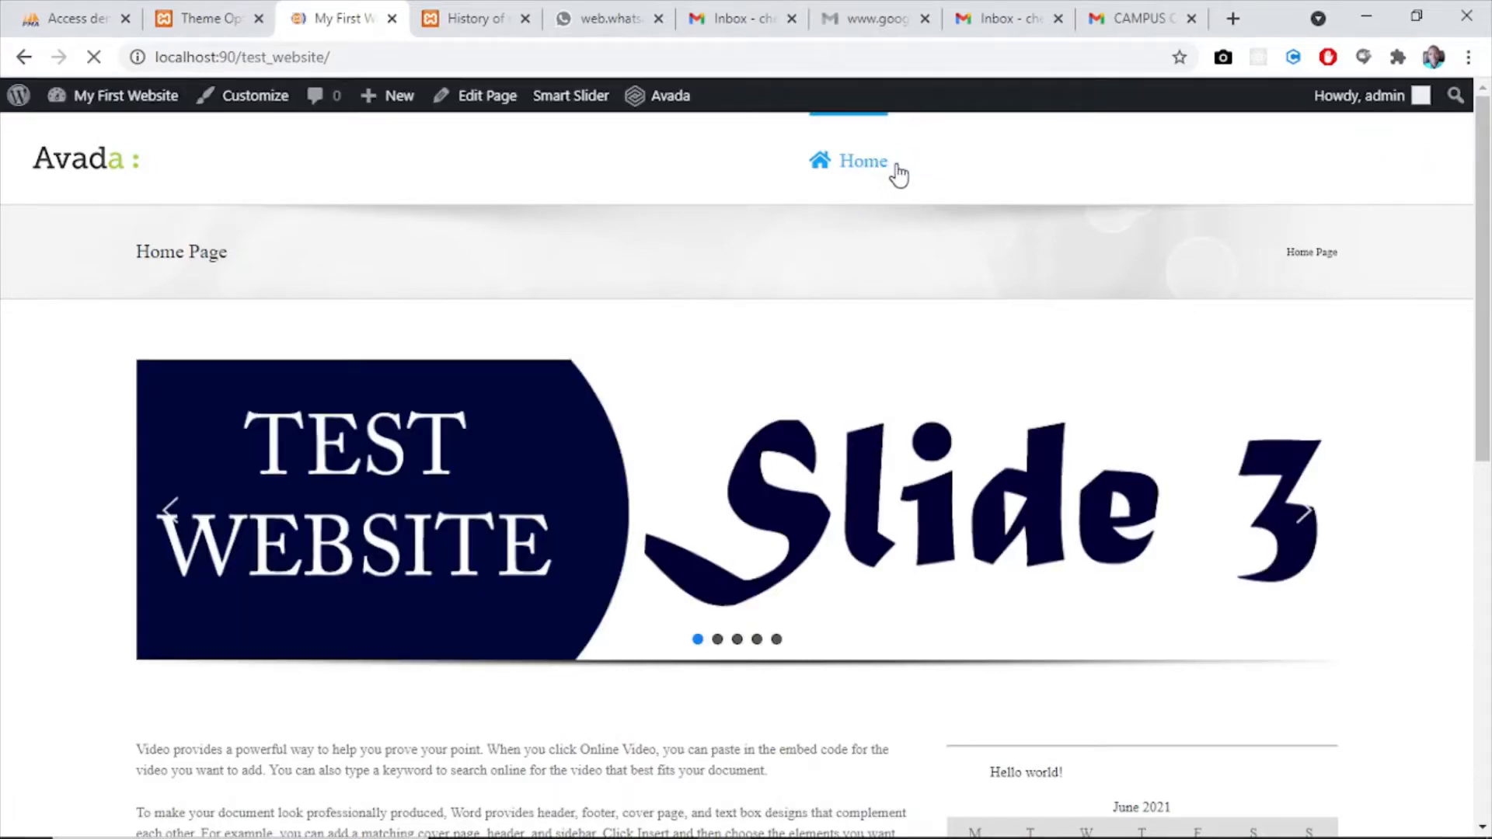
pyautogui.moveTo(959, 160)
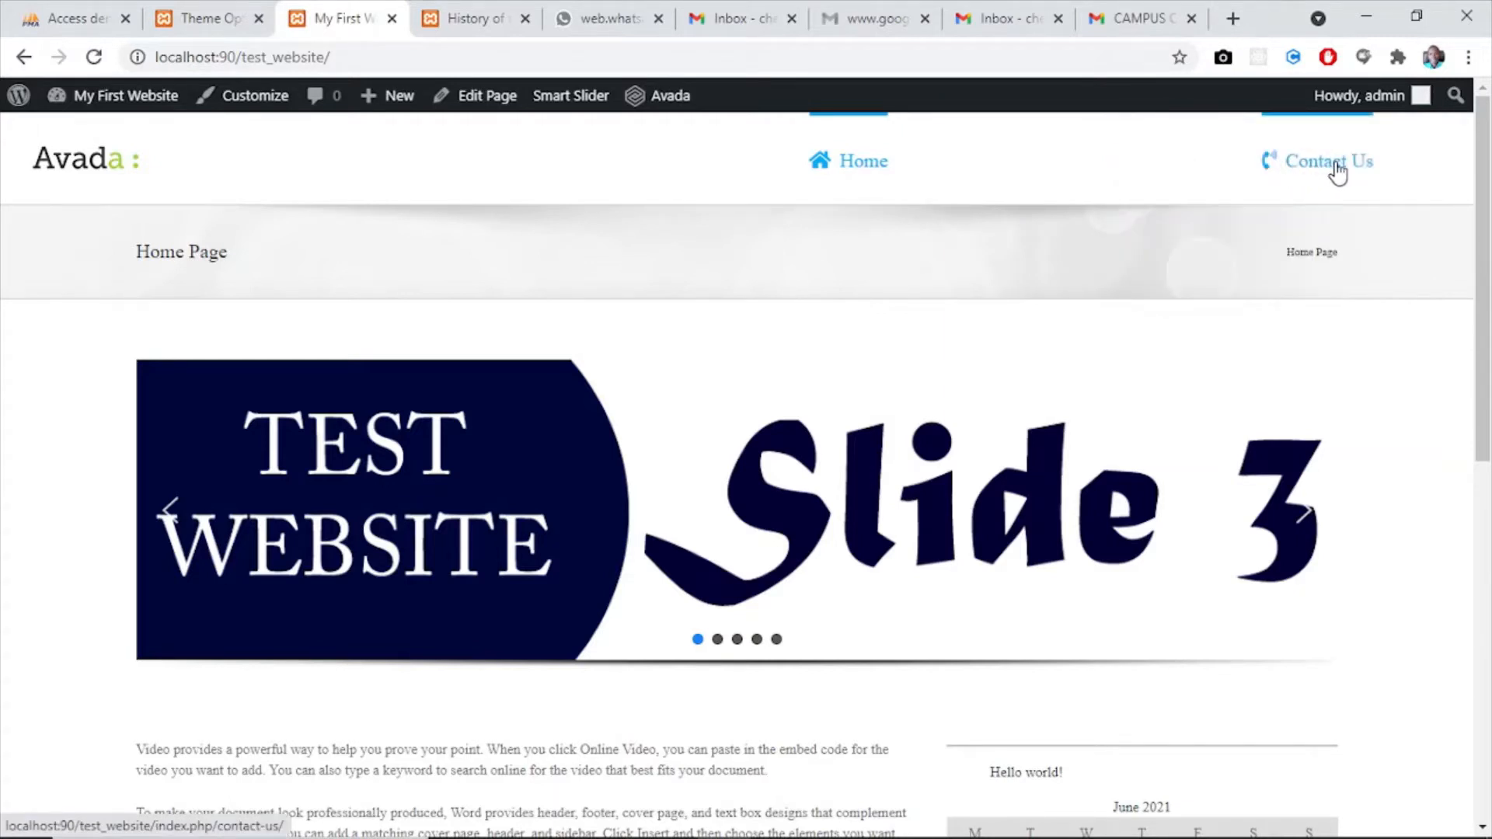
pyautogui.moveTo(1214, 160)
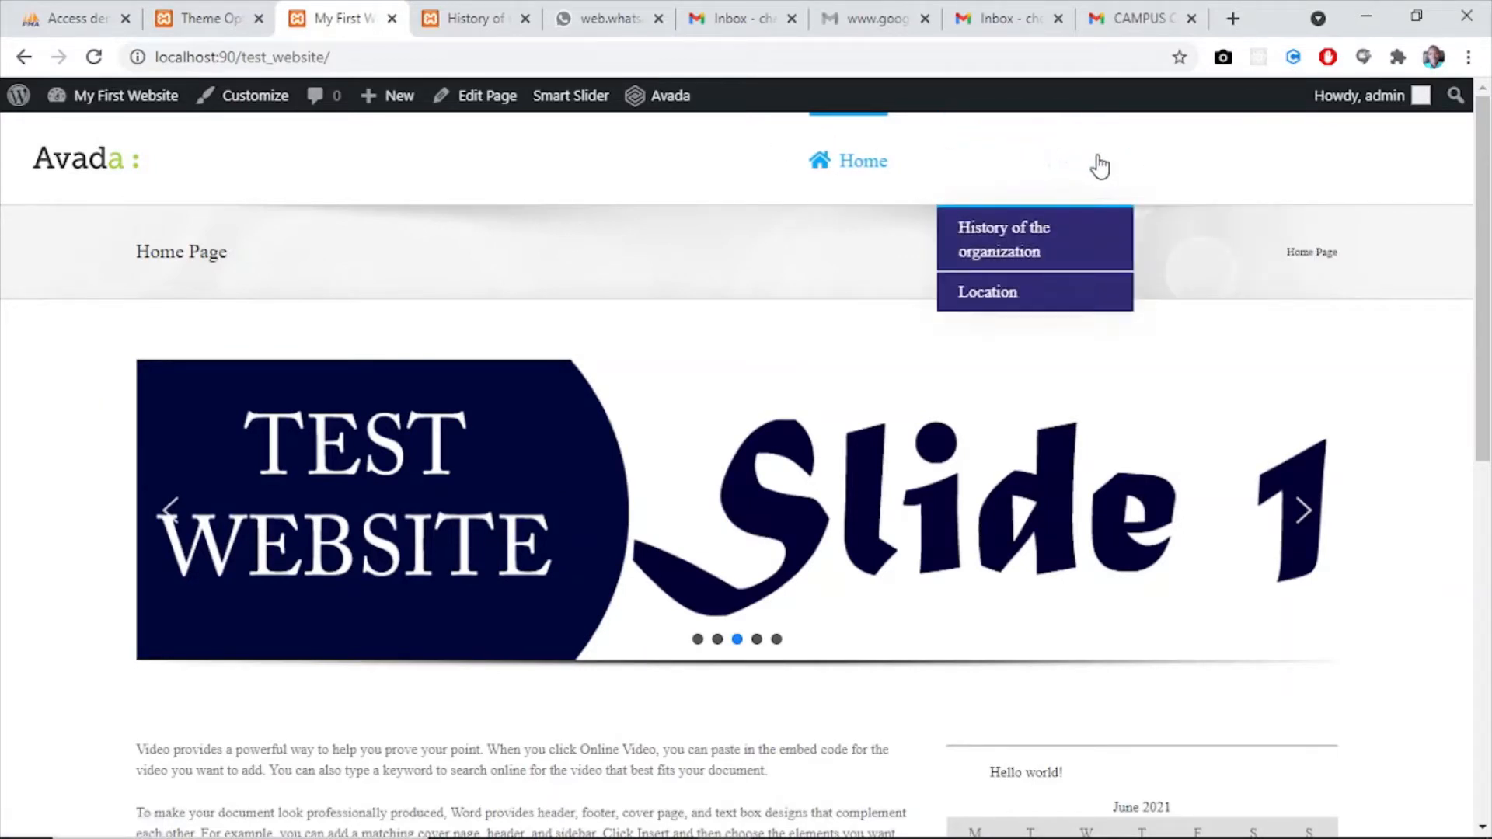
# - Open the Logo section of the Theme Options and set the Logo Alignment to Center
pyautogui.click(186, 15)
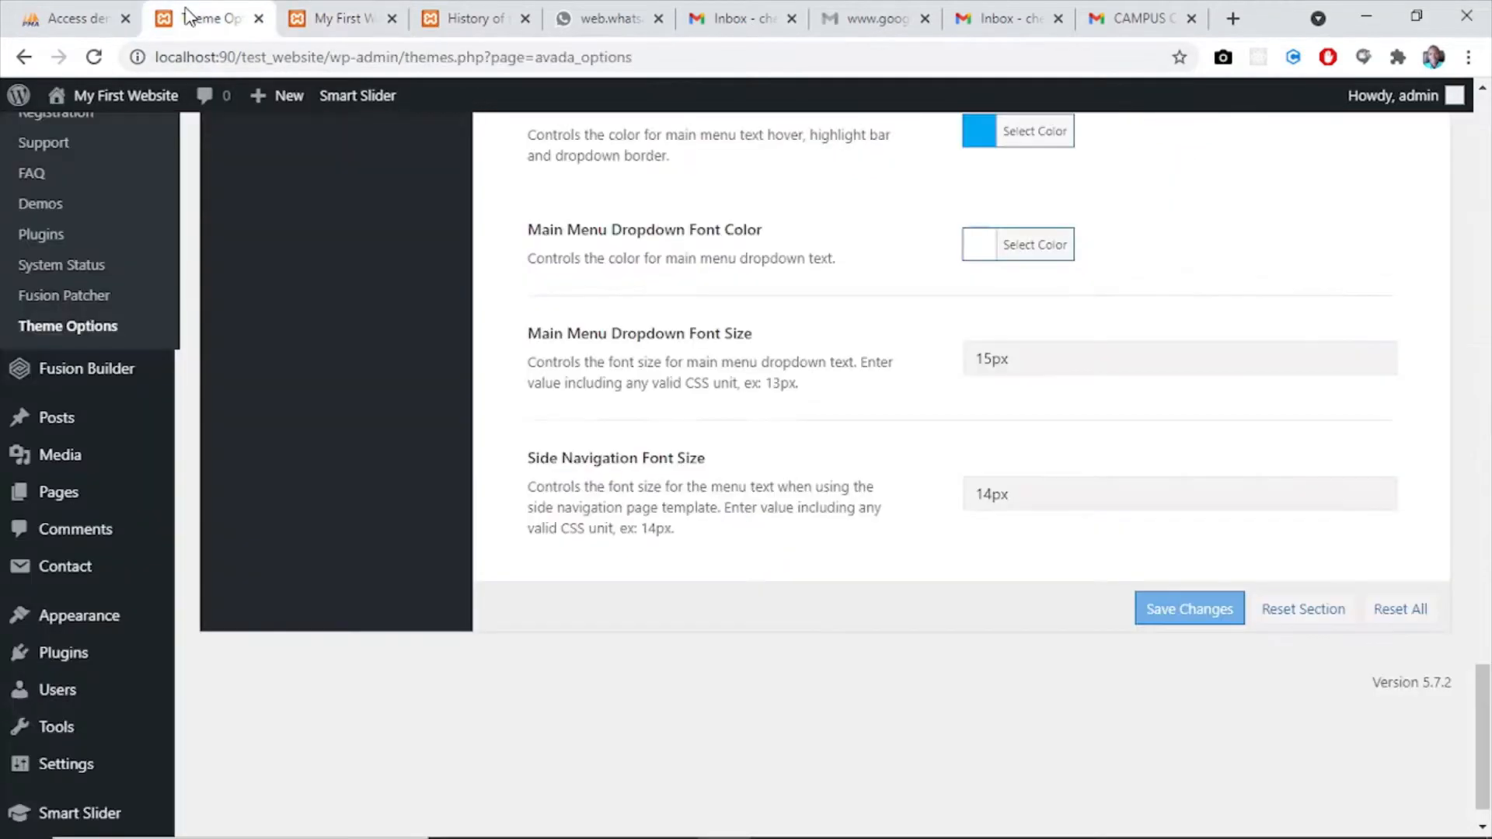
pyautogui.moveTo(1484, 676); pyautogui.dragTo(1470, 130)
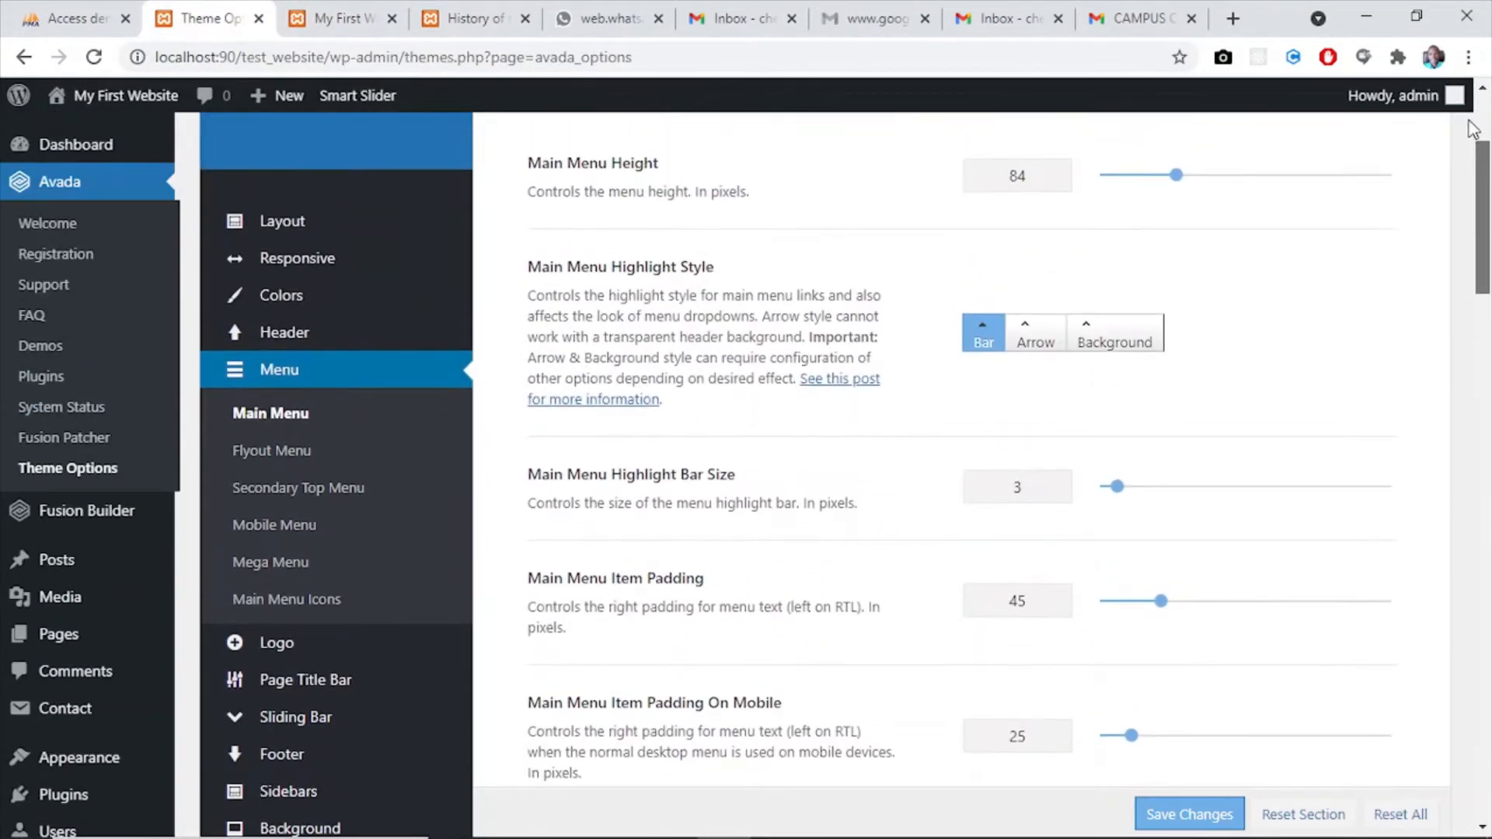
pyautogui.moveTo(1476, 139); pyautogui.dragTo(1486, 266)
pyautogui.click(1484, 165)
pyautogui.moveTo(288, 342)
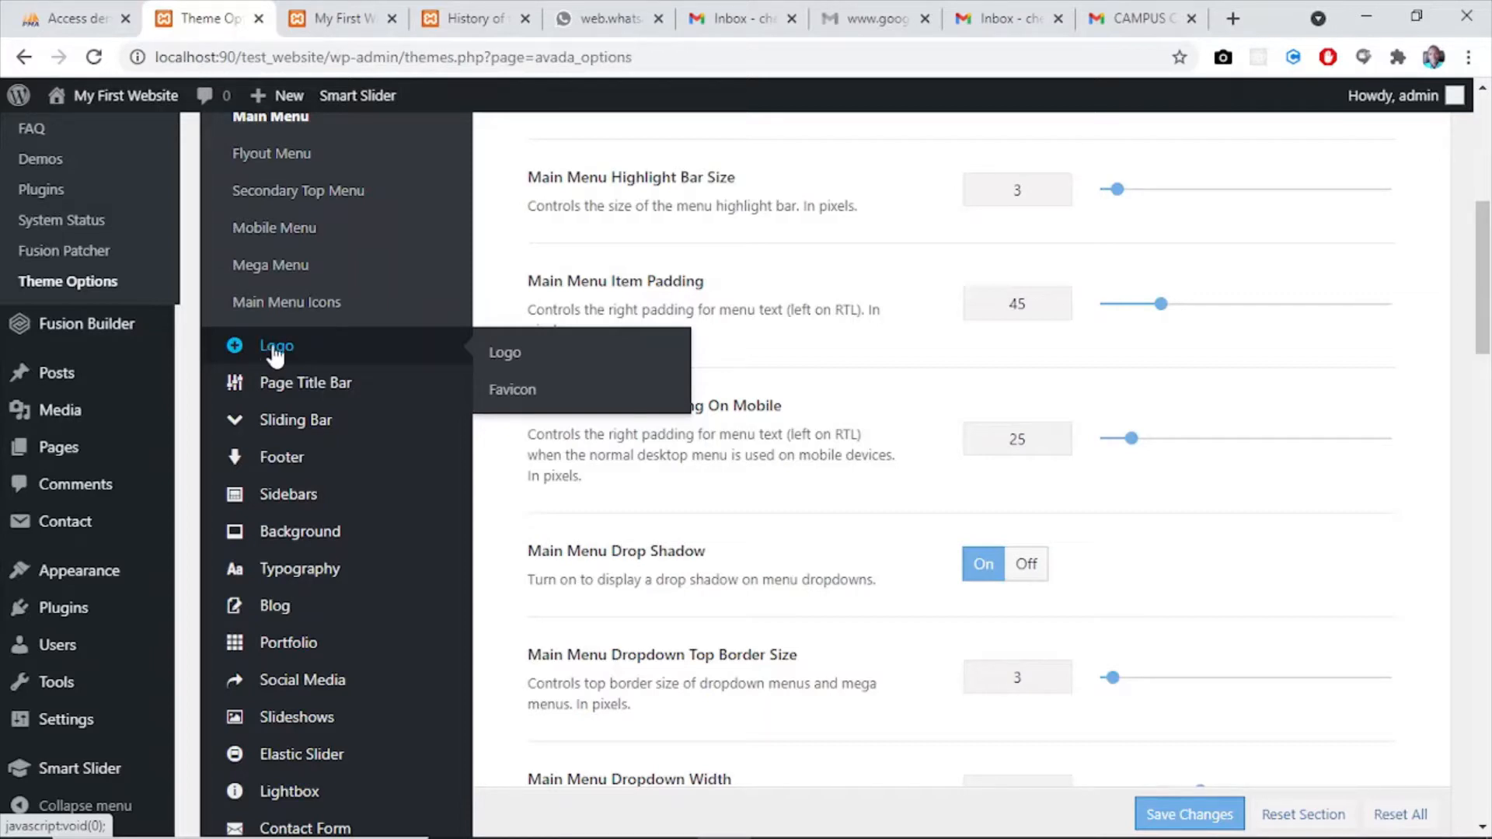
pyautogui.click(315, 347)
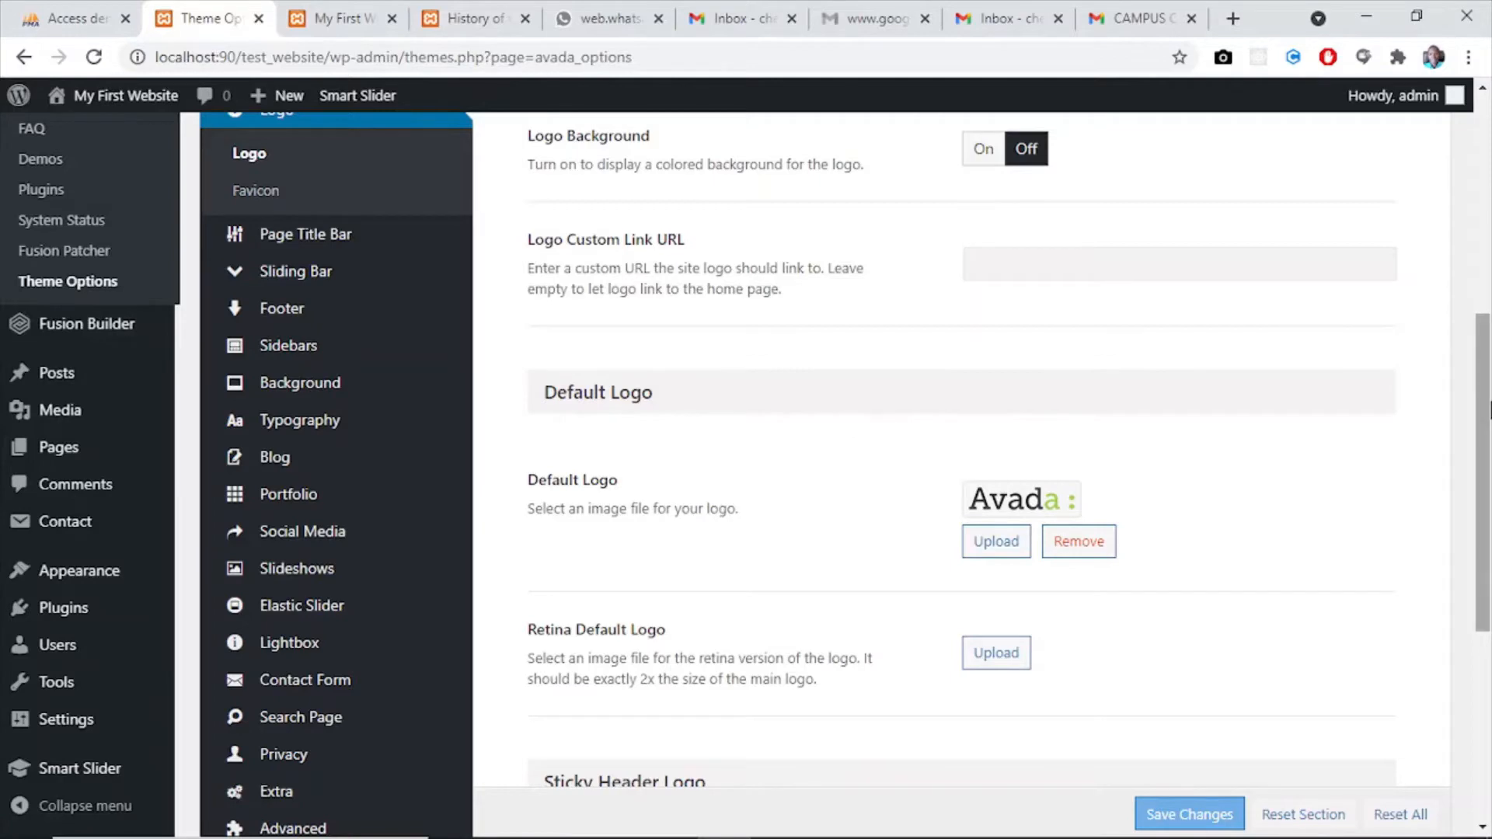
pyautogui.moveTo(1480, 440); pyautogui.dragTo(1486, 214)
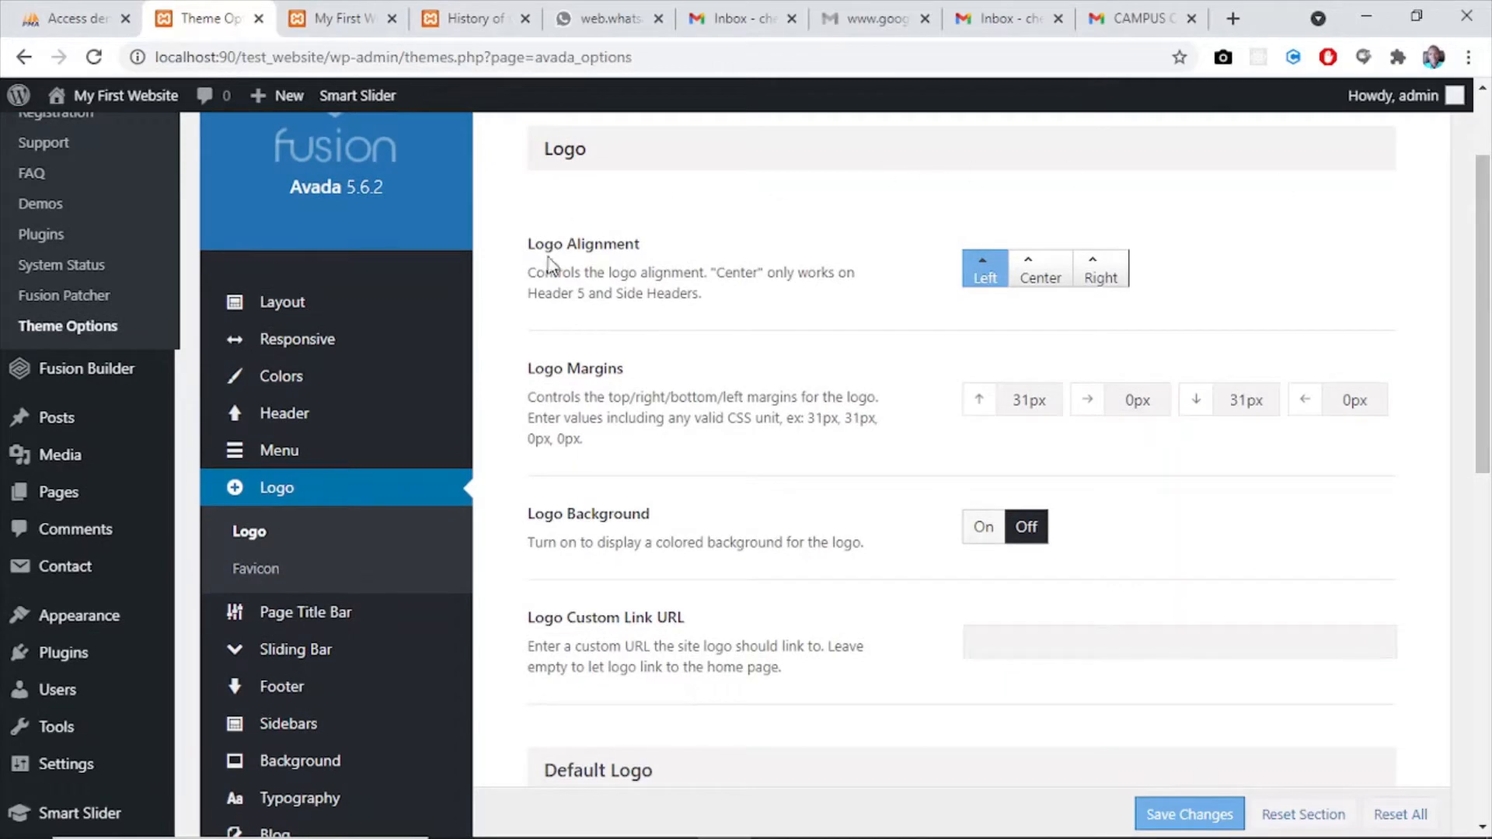
pyautogui.moveTo(1019, 282); pyautogui.dragTo(1045, 280)
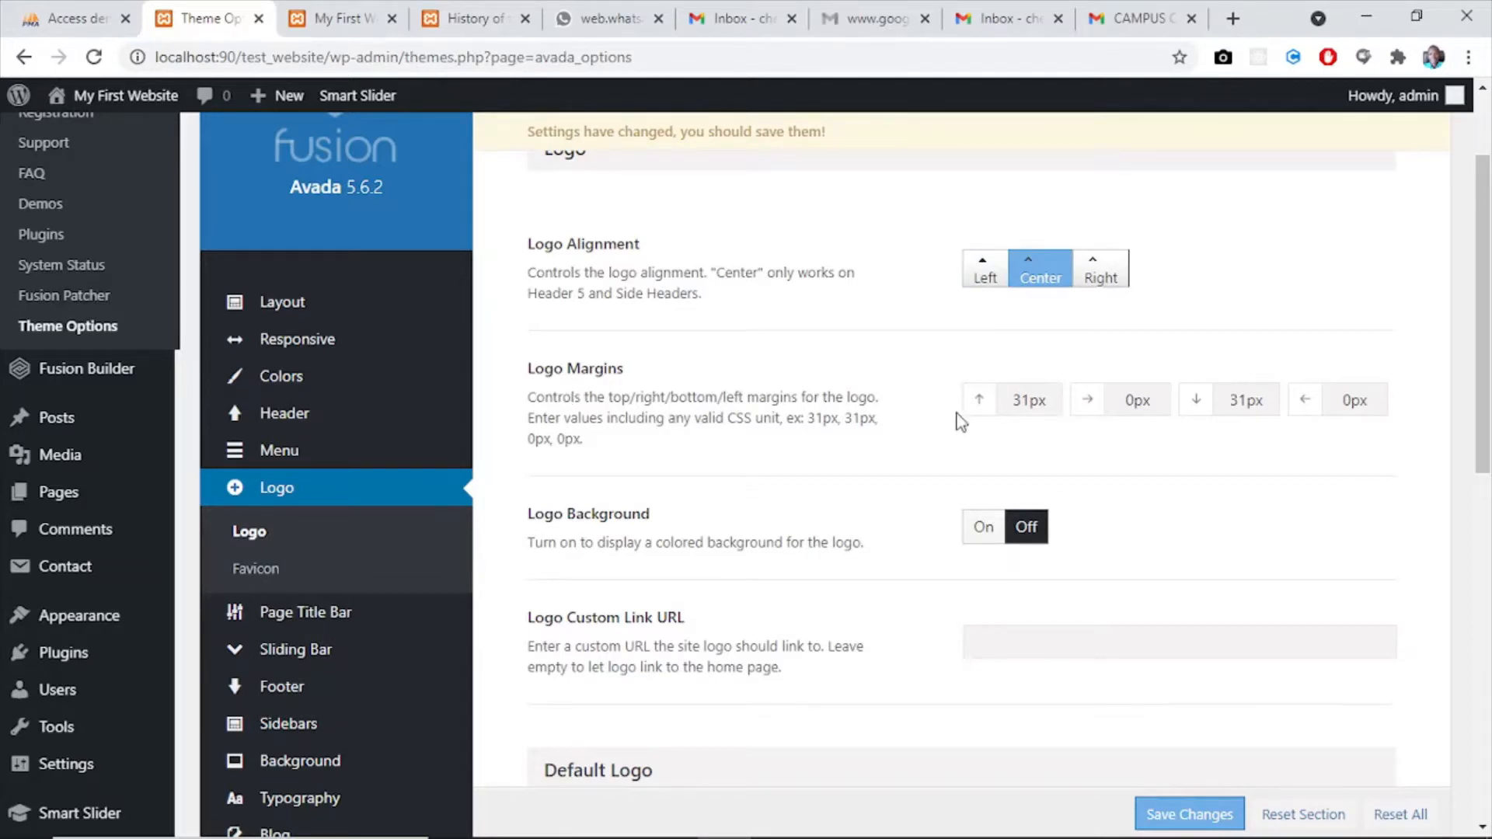
# - Remove the Avada image from the Default Logo setting
pyautogui.moveTo(1486, 321); pyautogui.dragTo(1489, 421)
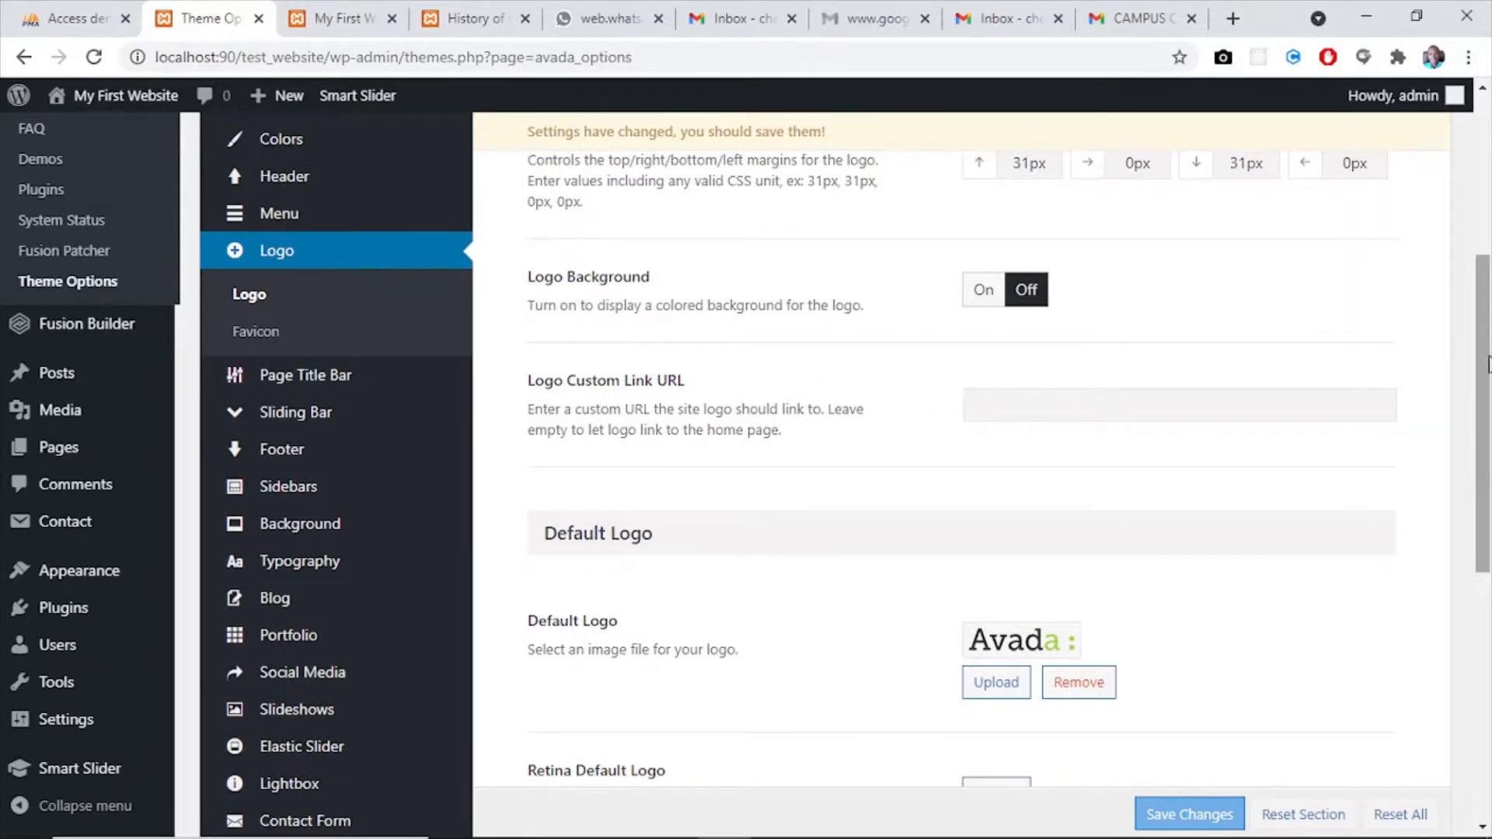
pyautogui.moveTo(1481, 366); pyautogui.dragTo(1481, 460)
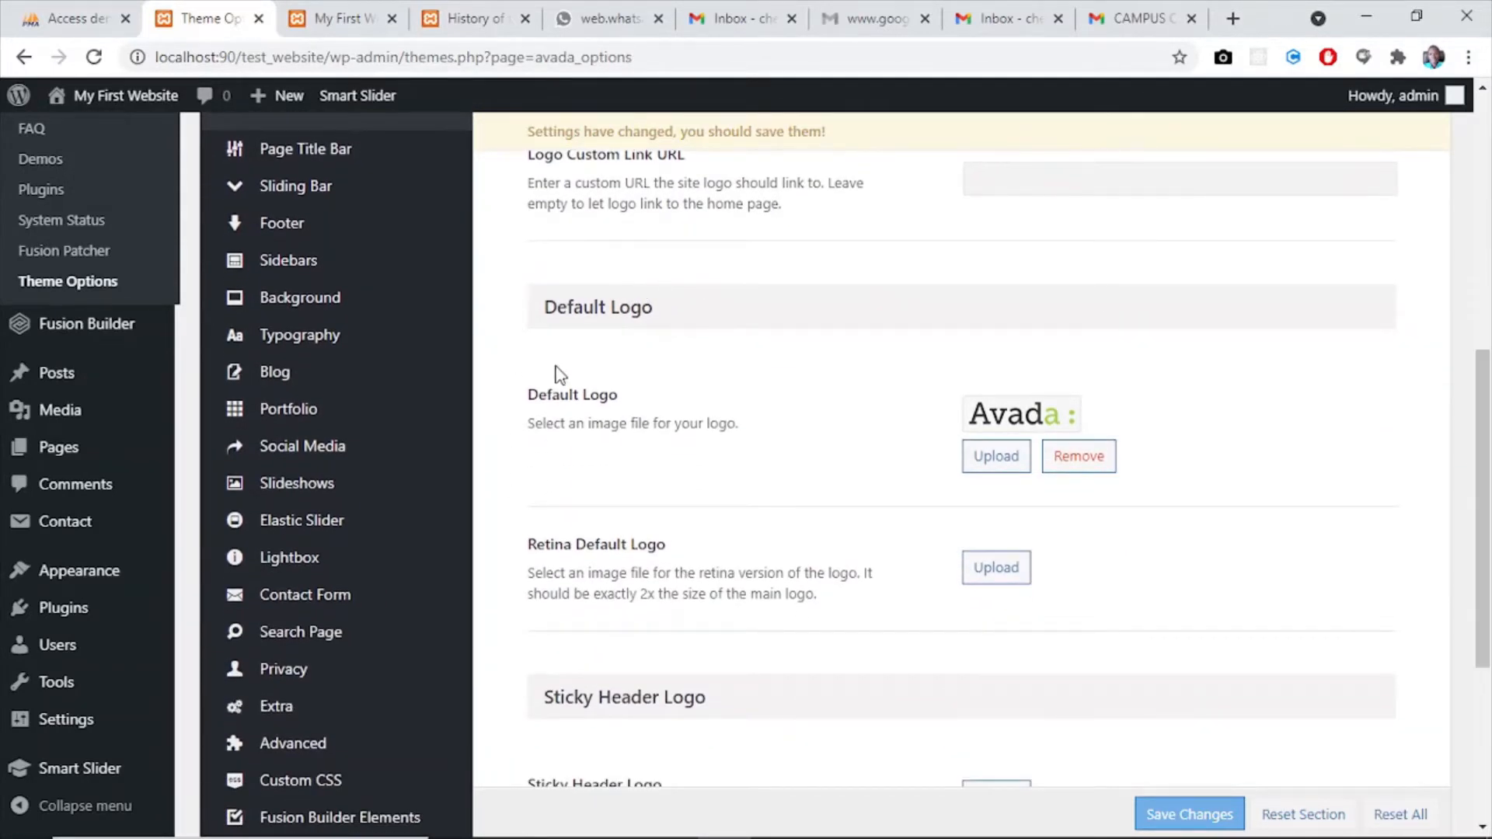
pyautogui.click(1077, 466)
pyautogui.scroll(-6, 1076, 454)
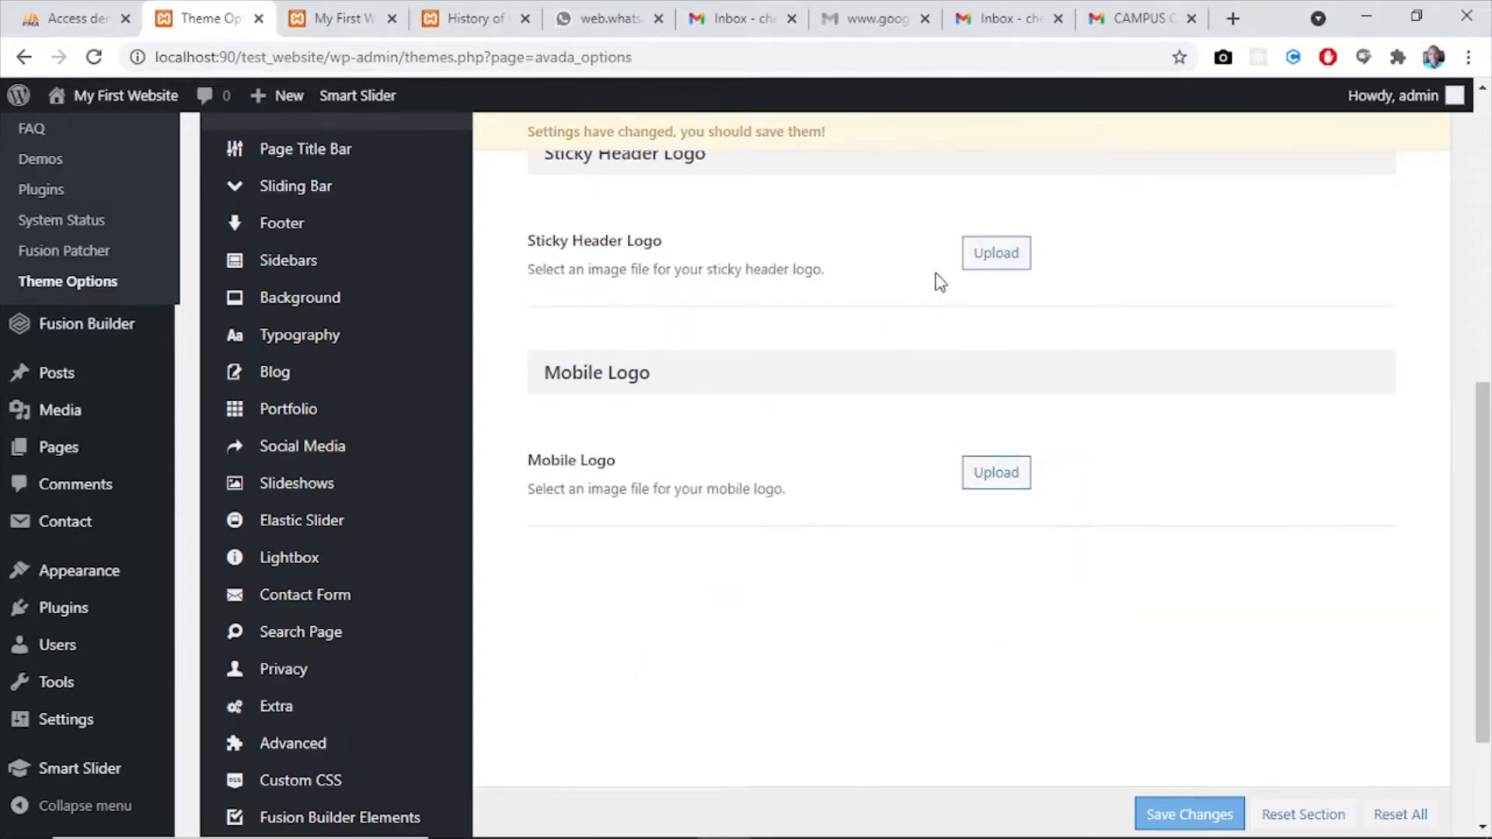
pyautogui.scroll(2, 1126, 373)
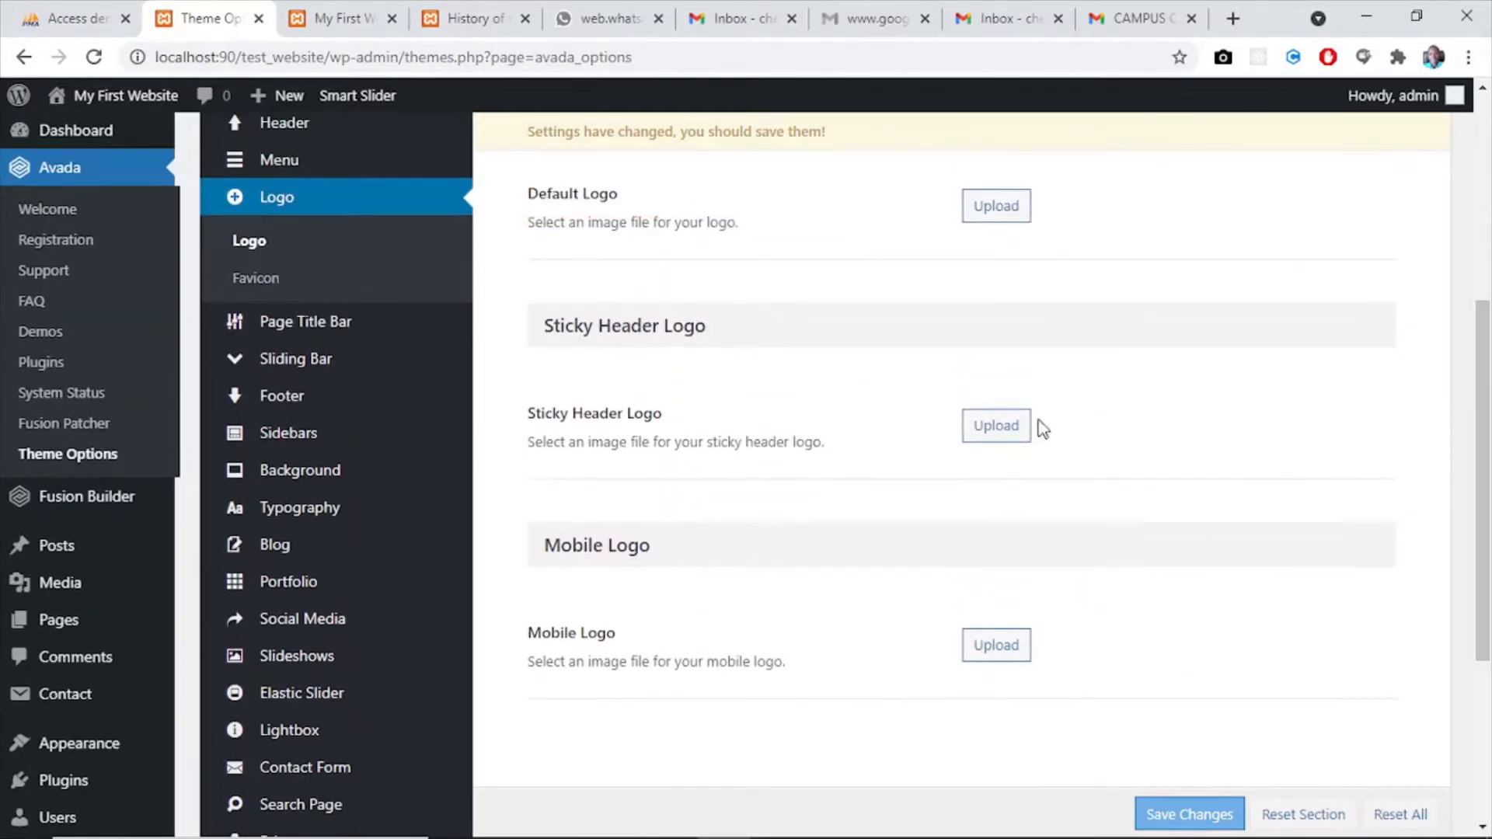
pyautogui.scroll(2, 1290, 314)
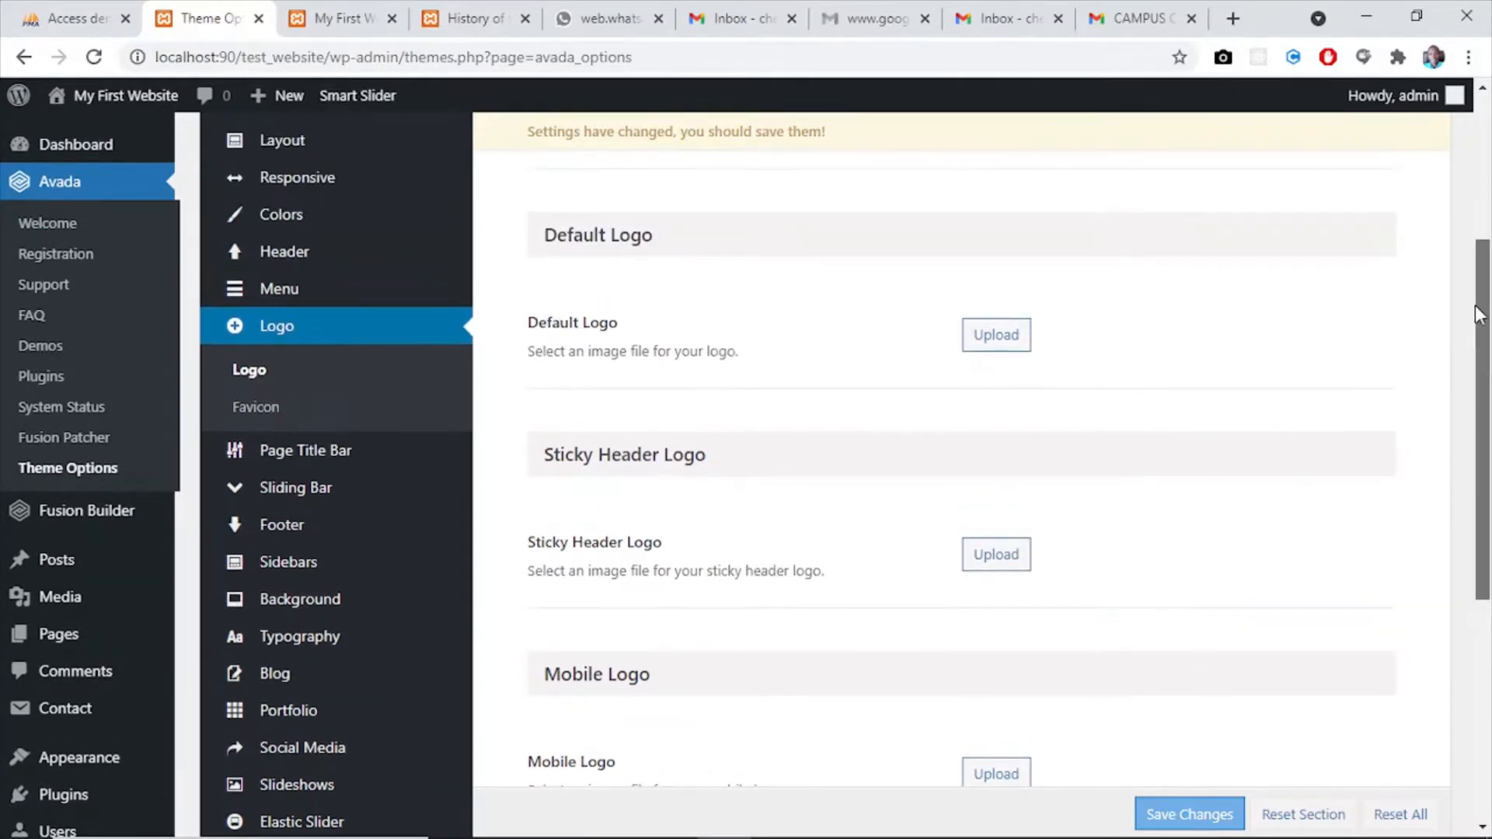
# - Upload the Nasitec Website Banner image from Web Photos for the default logo and permanently delete it from the media library
pyautogui.click(978, 335)
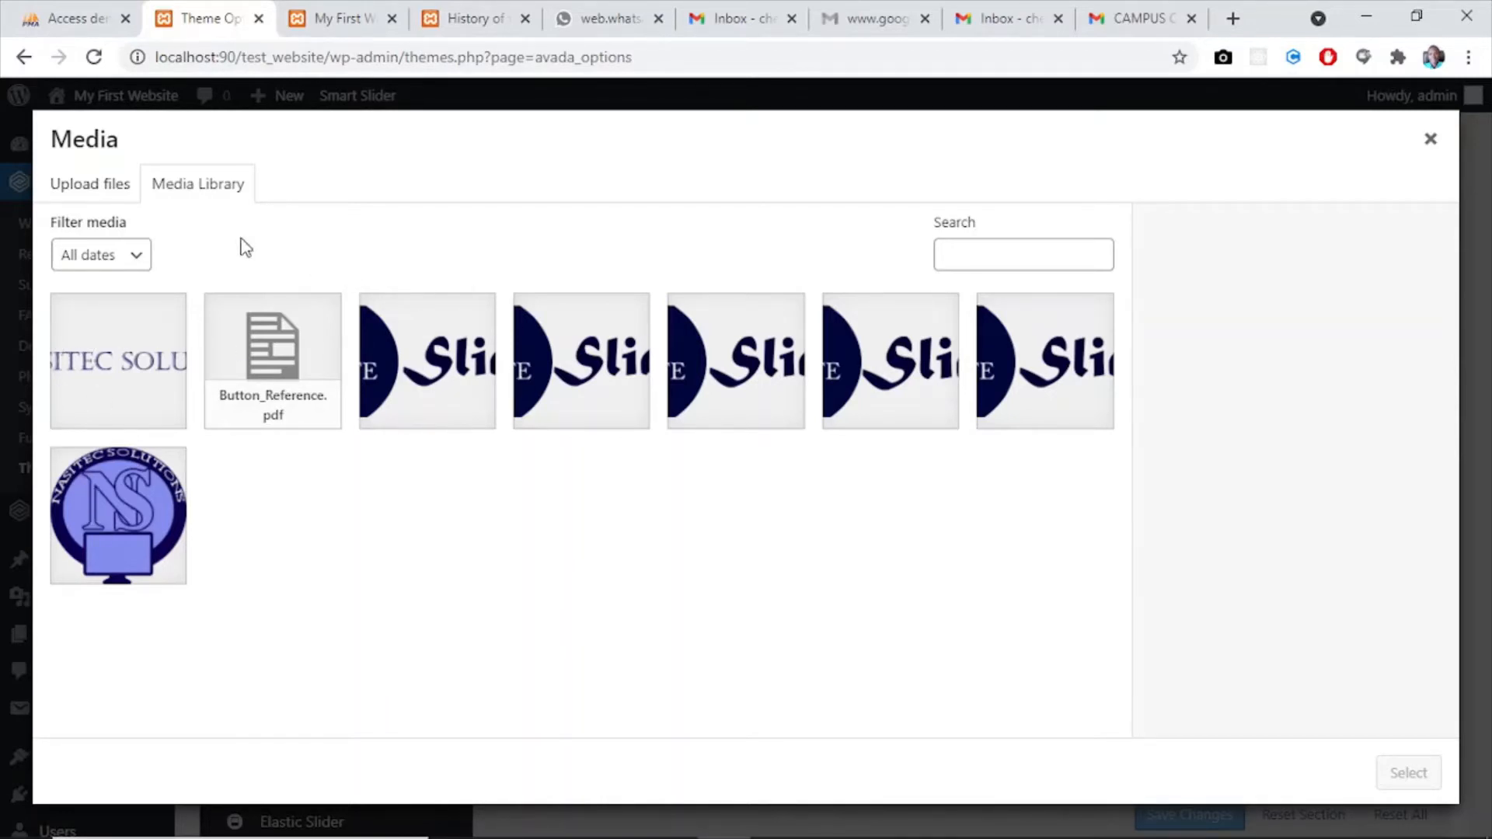
pyautogui.click(78, 191)
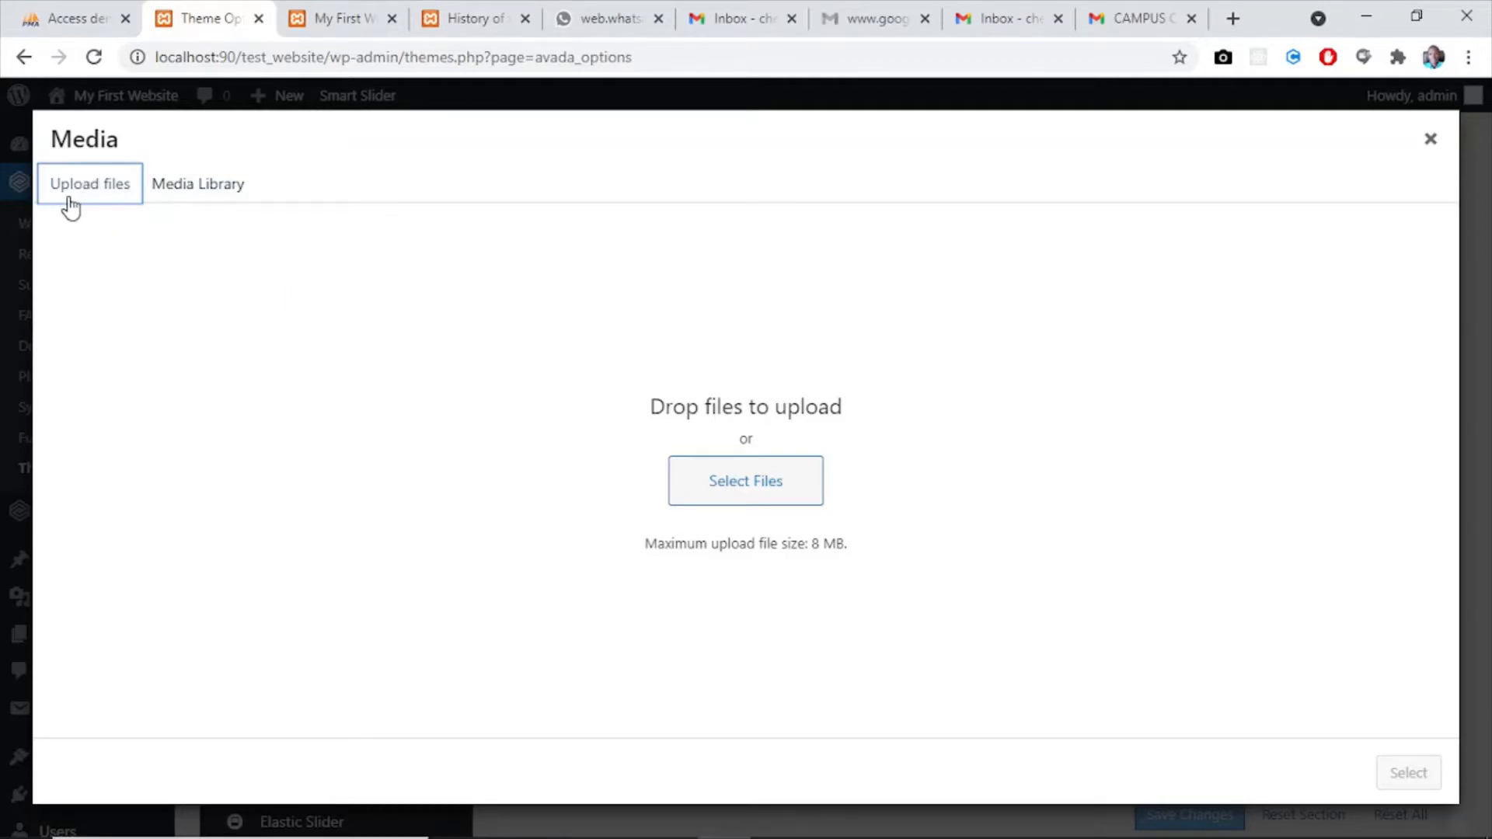
pyautogui.click(763, 481)
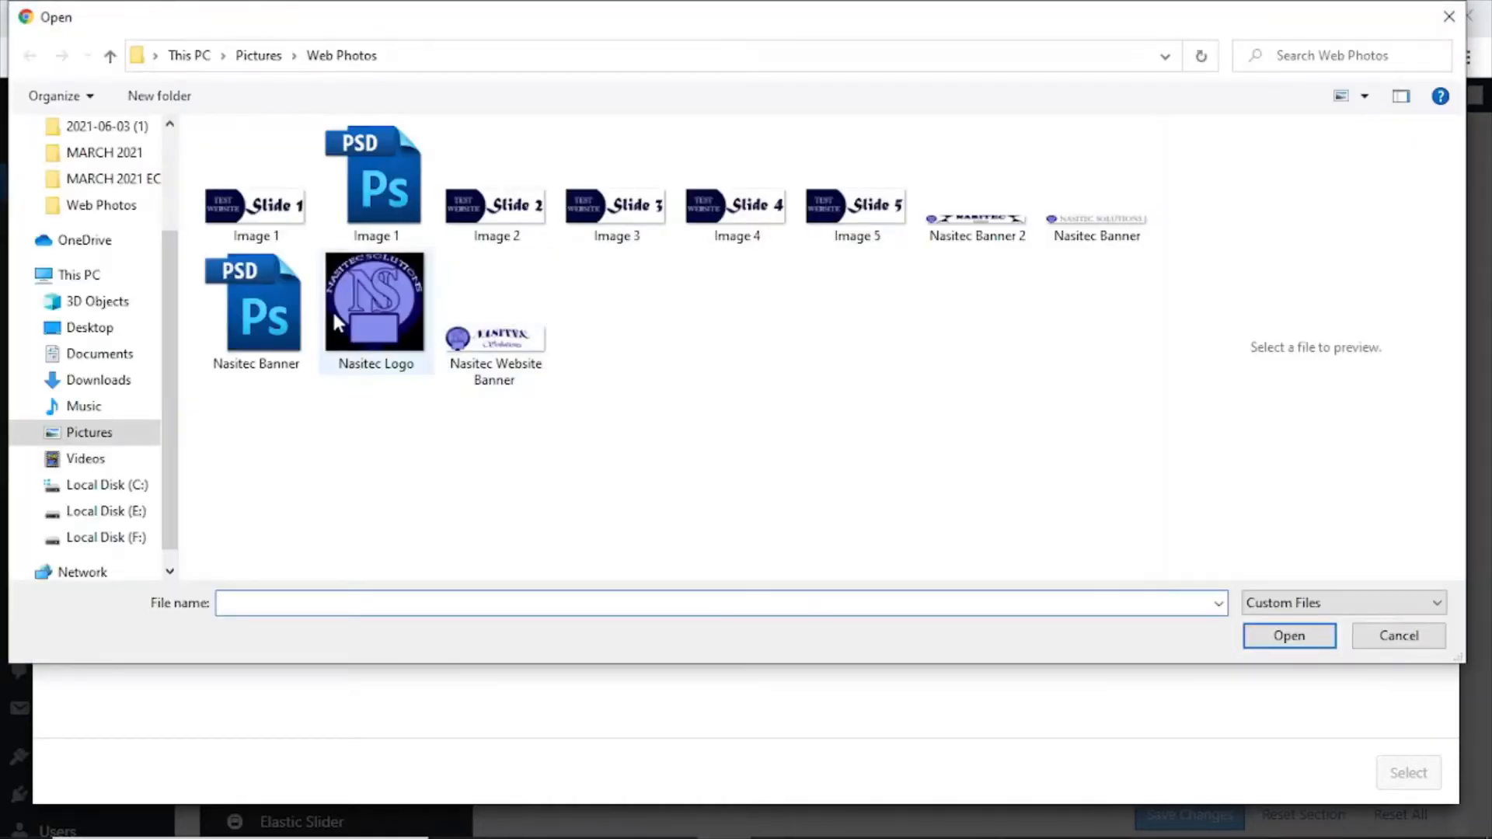
pyautogui.click(530, 330)
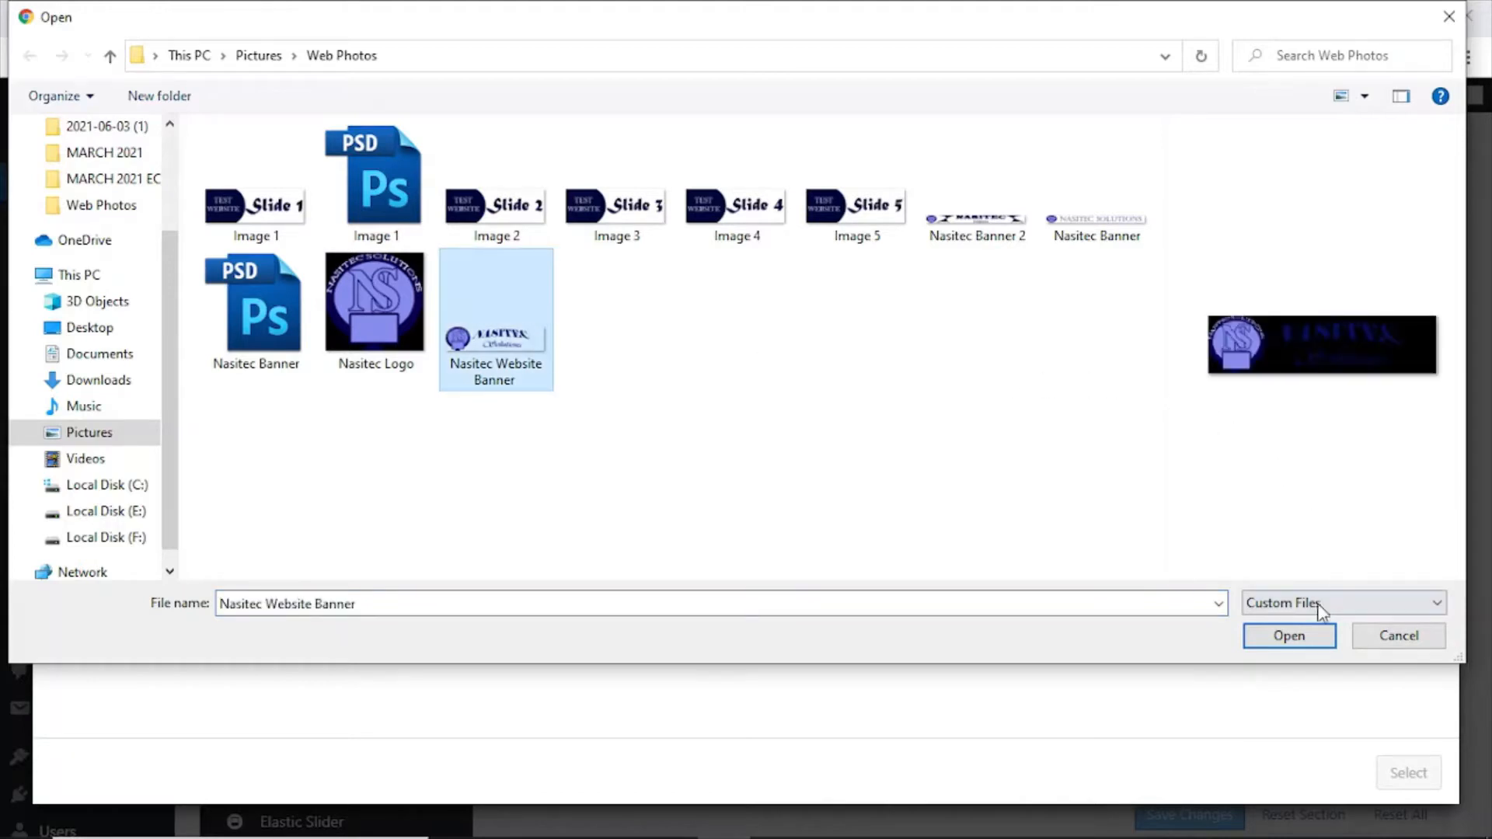
pyautogui.click(1290, 635)
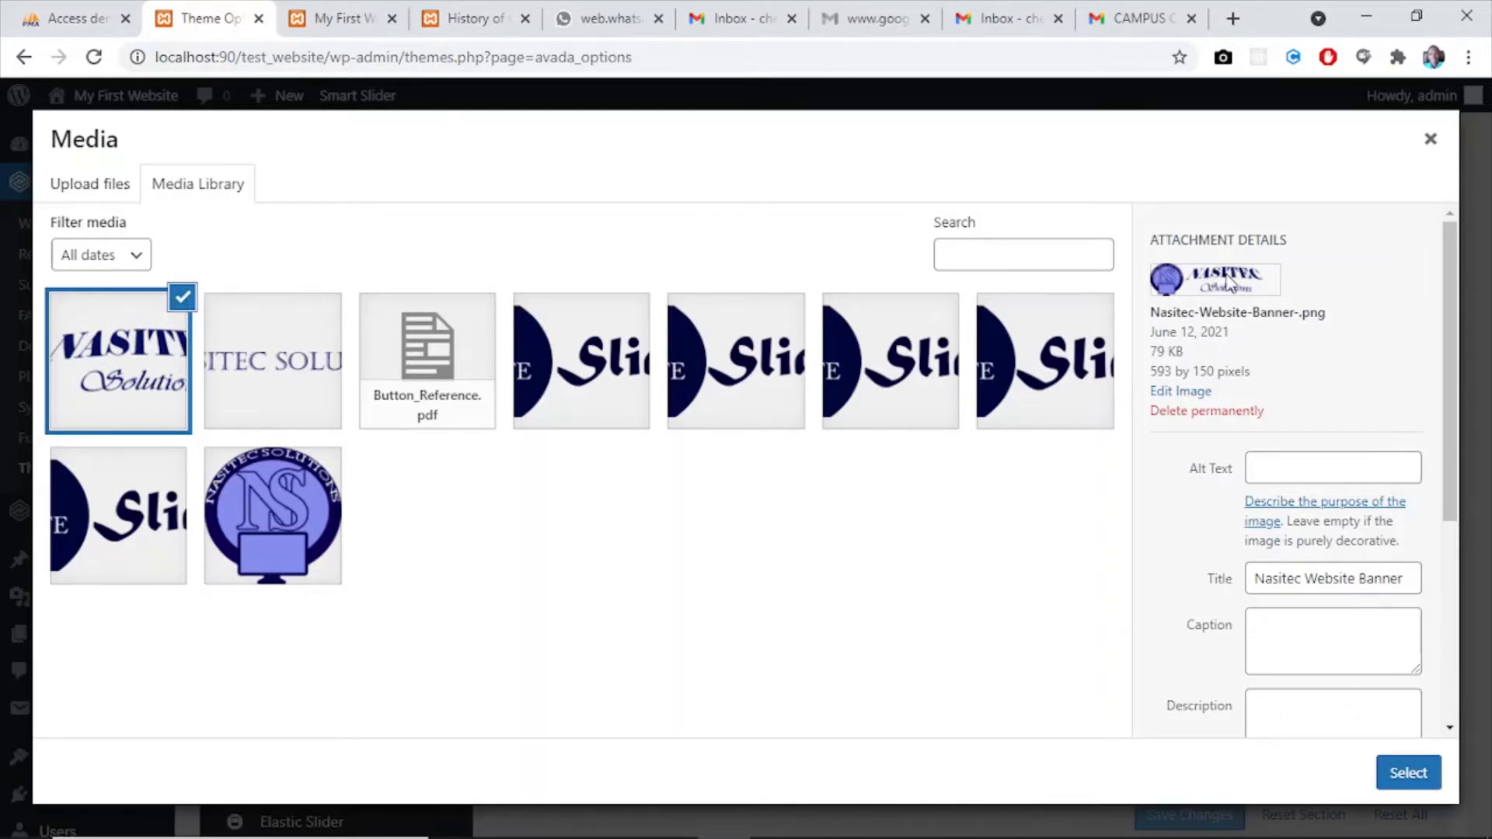
pyautogui.click(1203, 410)
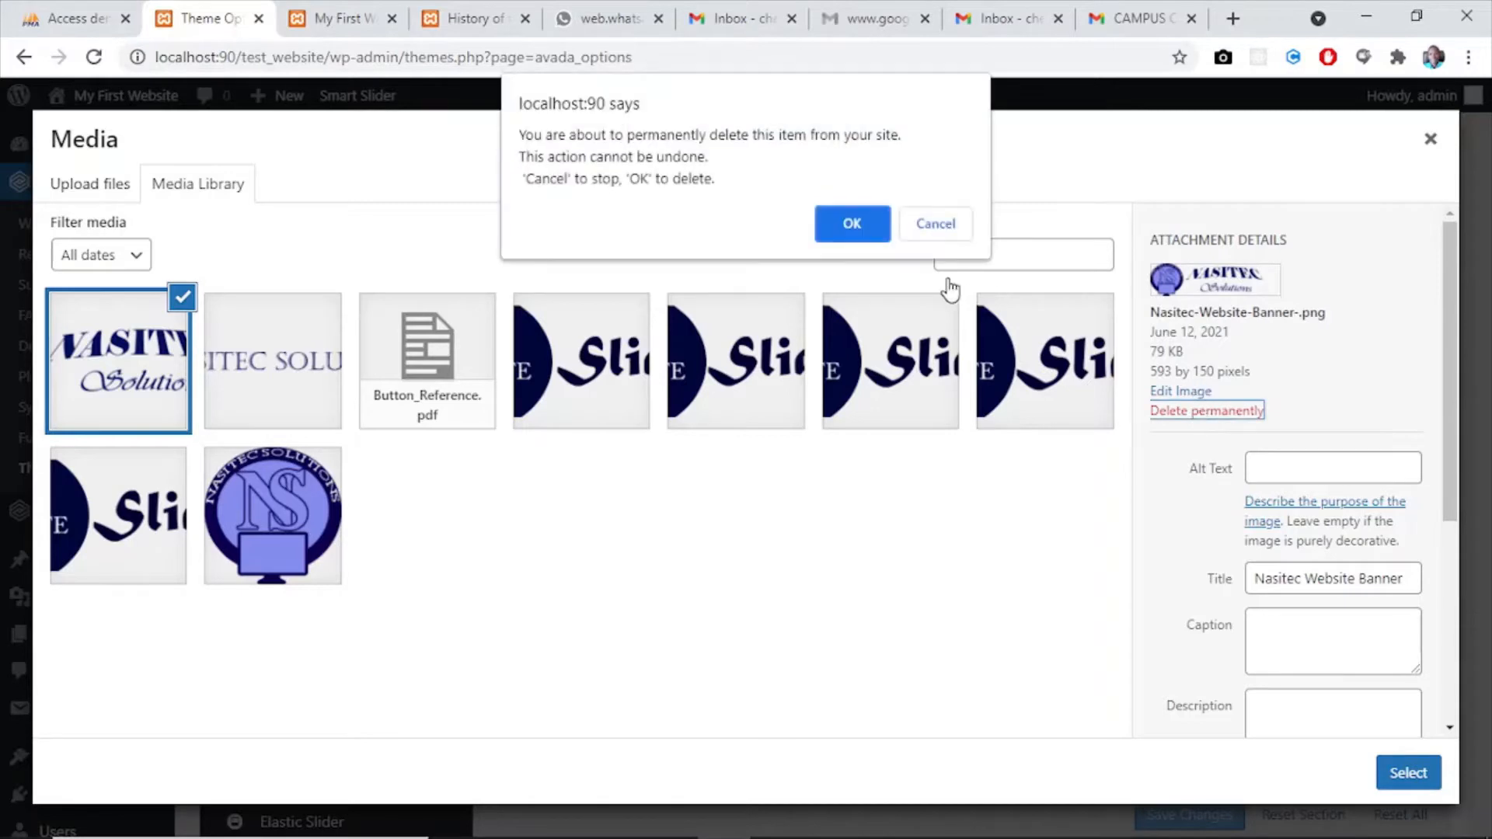
pyautogui.click(843, 218)
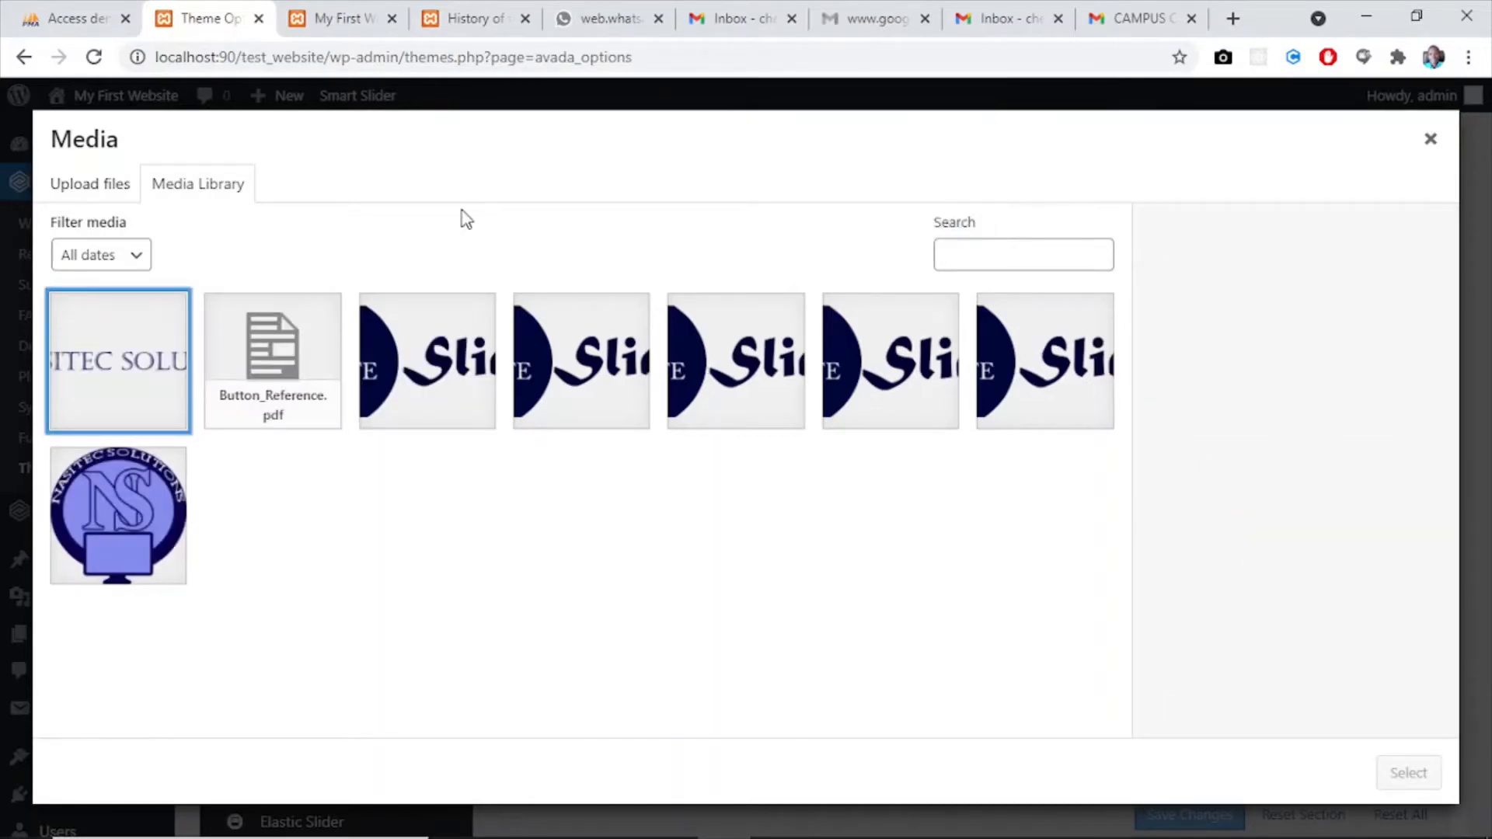
# - Set the default logo to Nasitec-Banner.png from the media library and review the remaining logo settings
pyautogui.click(122, 367)
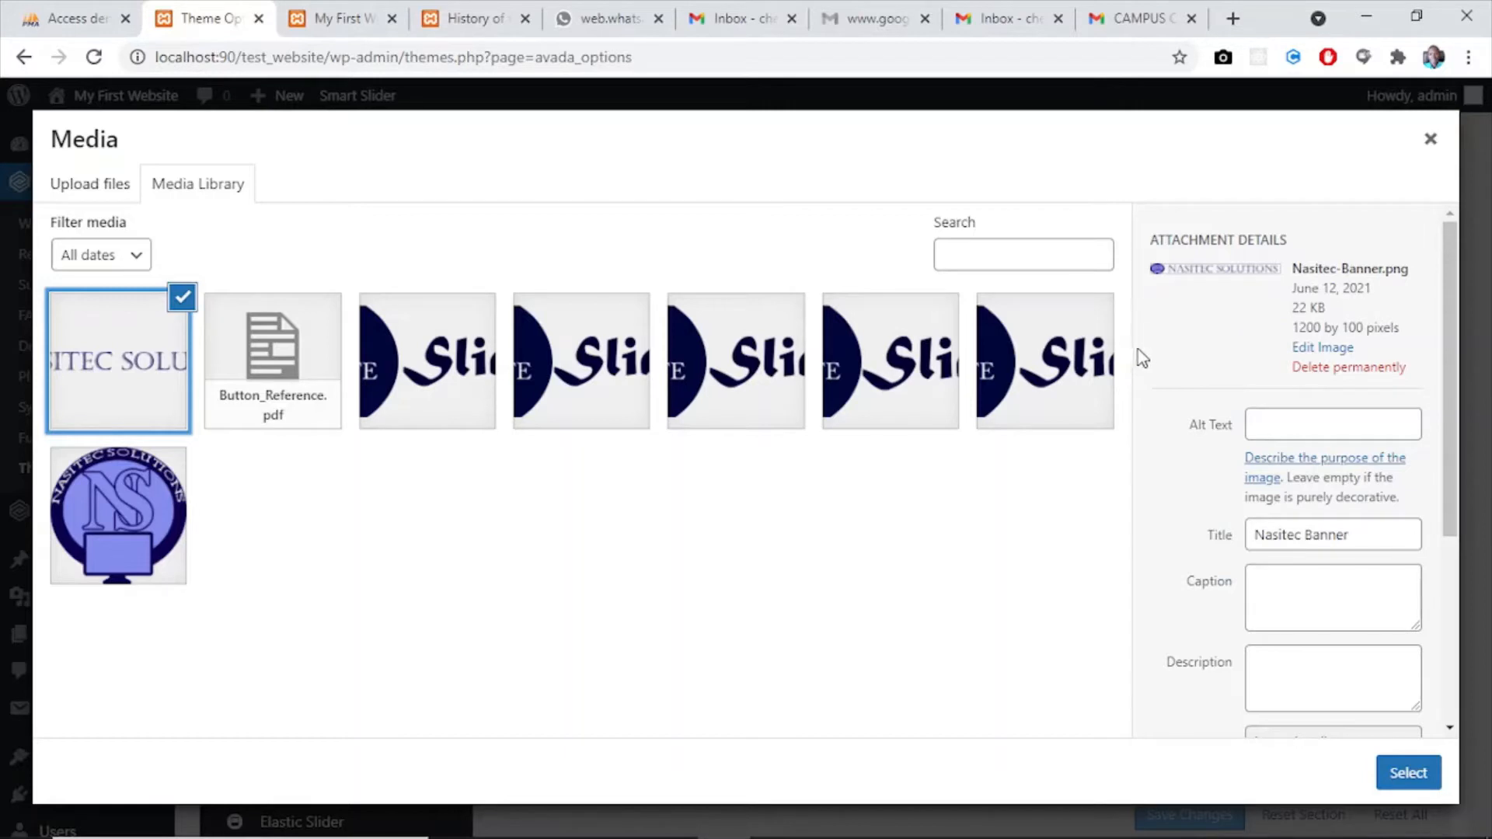
pyautogui.moveTo(1156, 264); pyautogui.dragTo(1267, 276)
pyautogui.click(1189, 307)
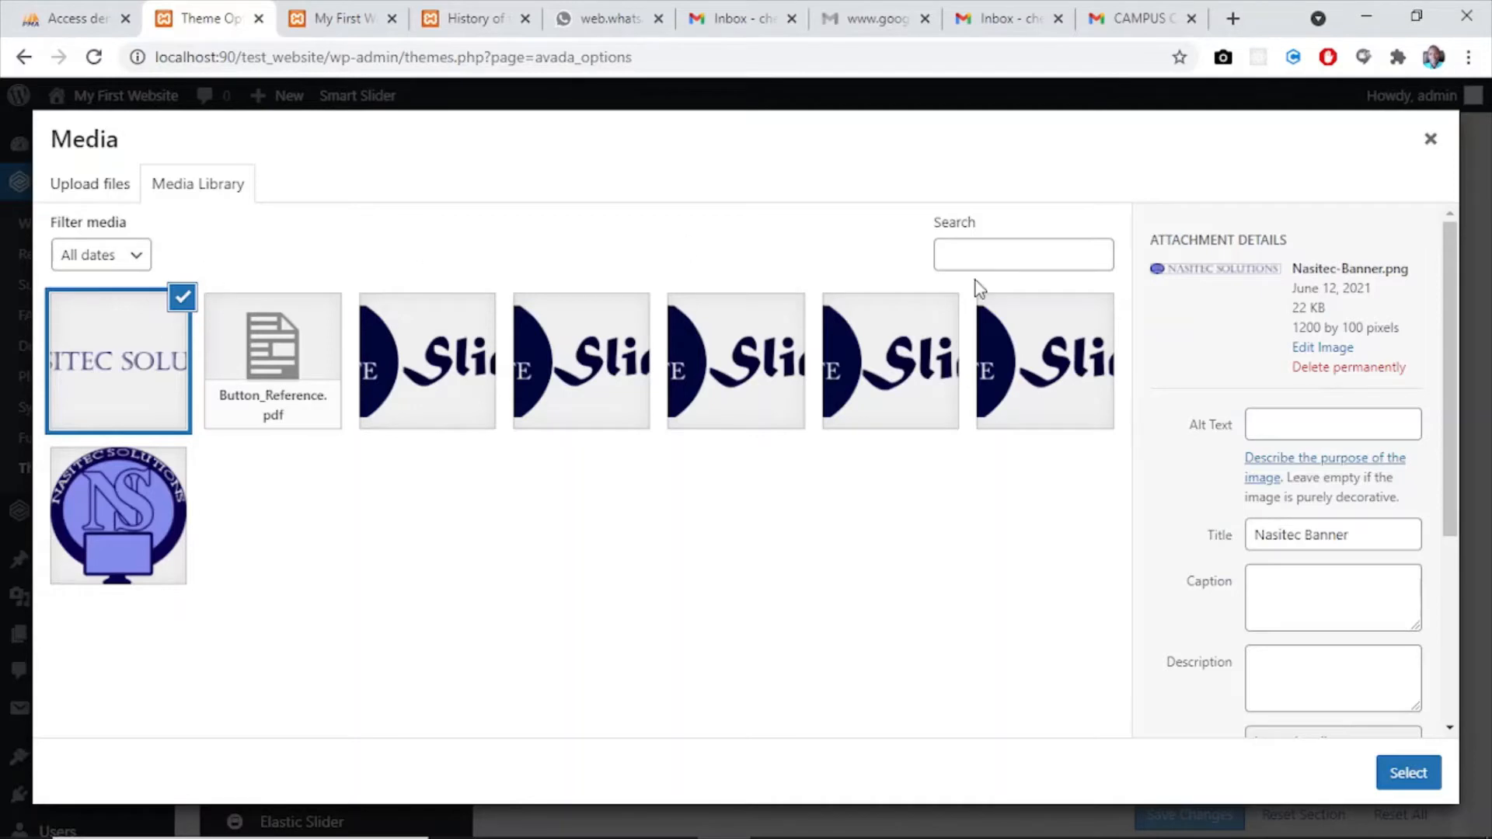
pyautogui.click(1410, 774)
pyautogui.scroll(-1, 1488, 352)
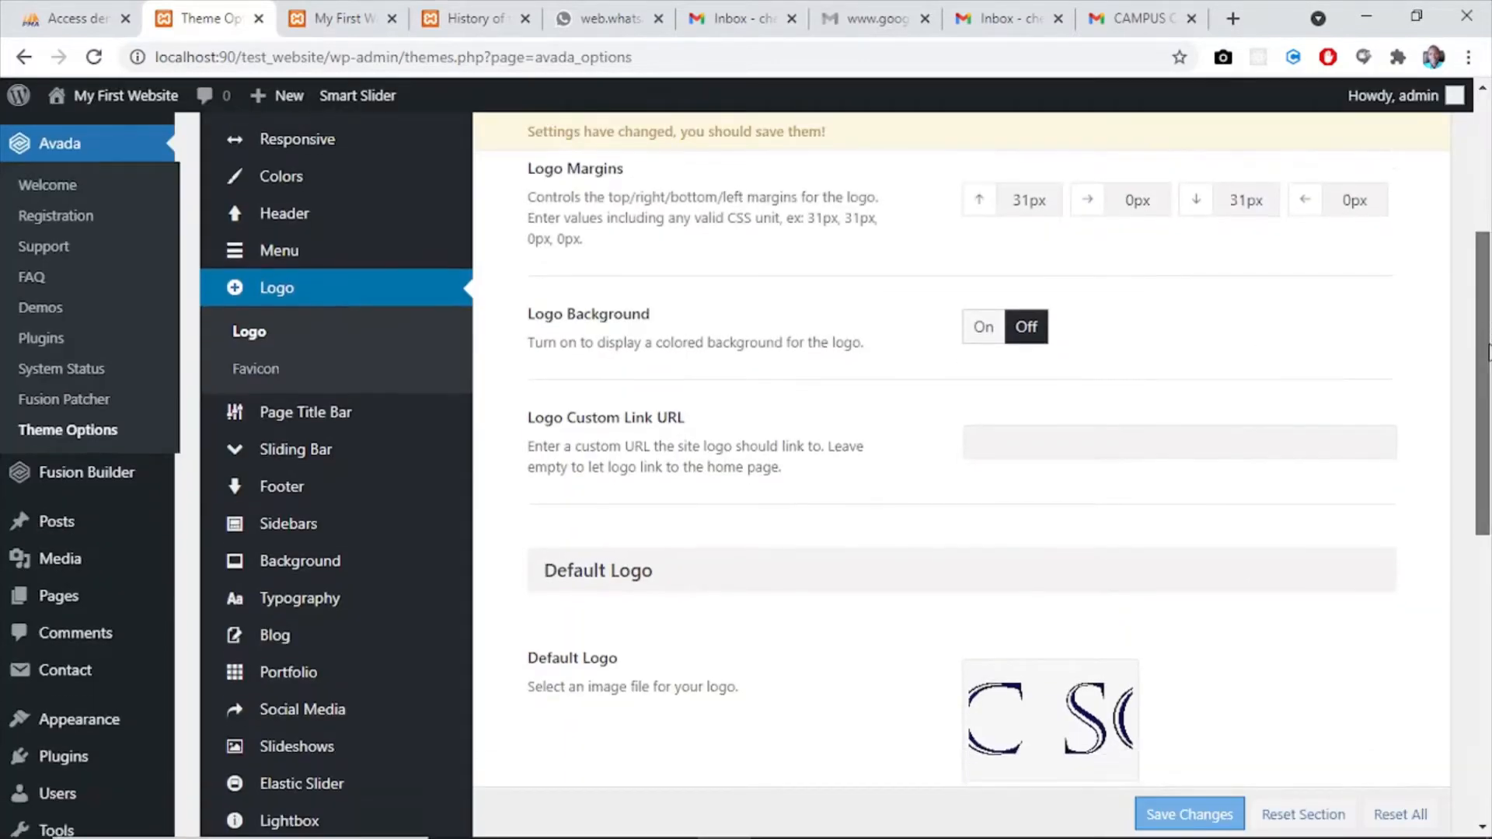
pyautogui.scroll(-3, 1488, 352)
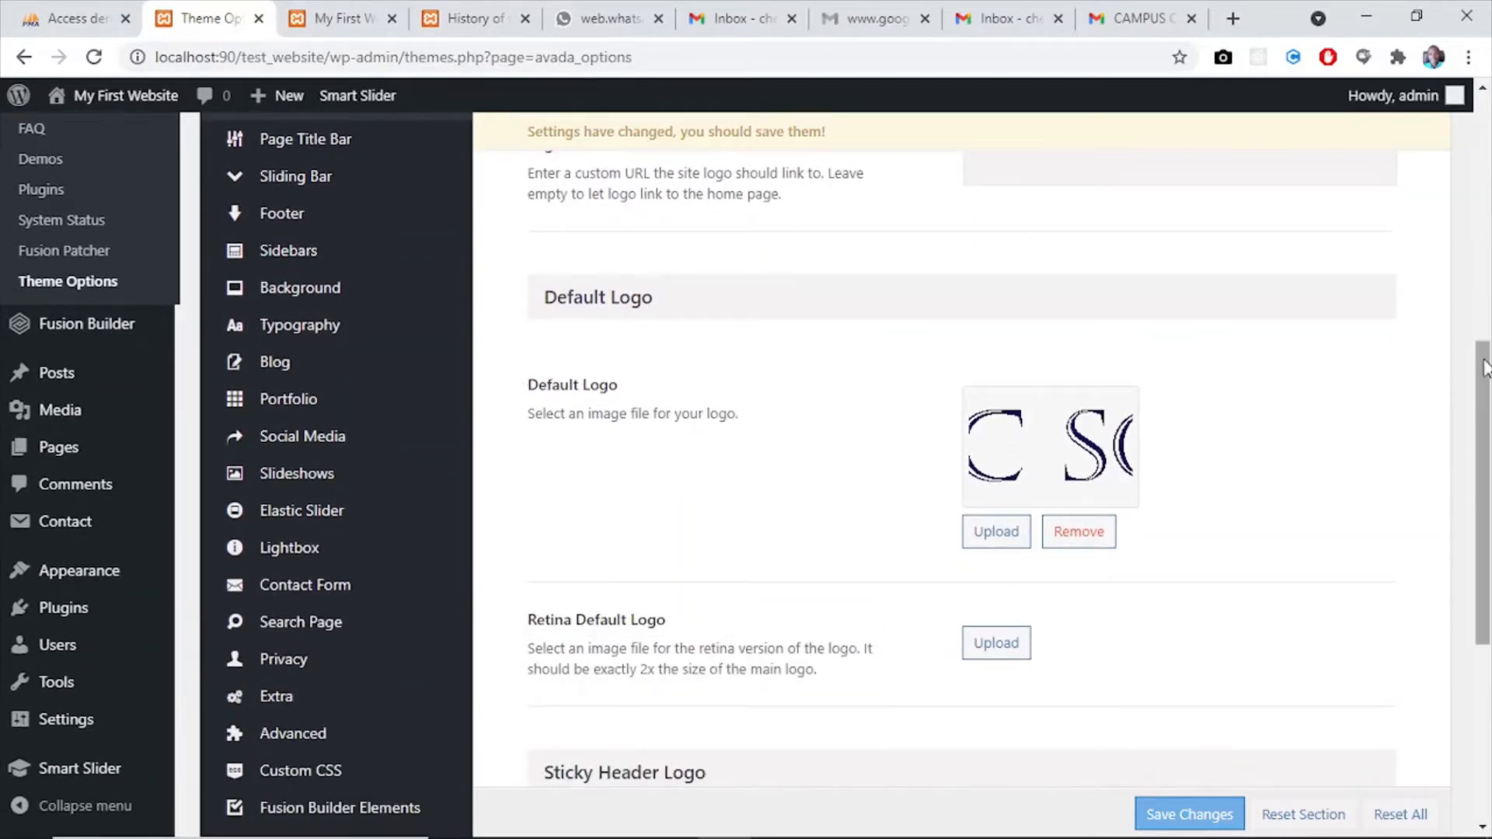
pyautogui.scroll(-3, 1488, 471)
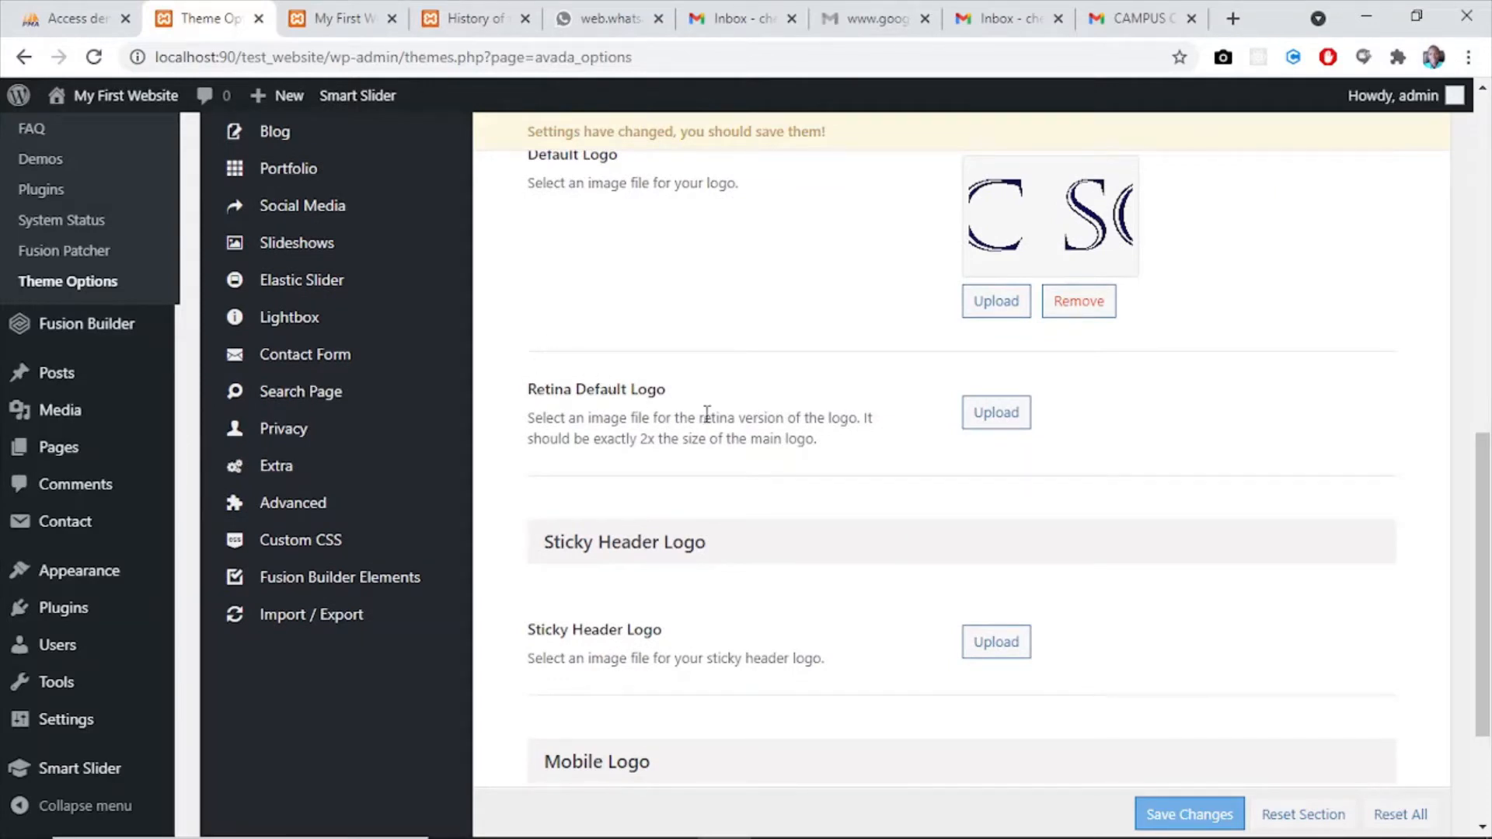
# - Set the Retina Default Logo to Nasitec-Banner.png from the media library
pyautogui.click(998, 419)
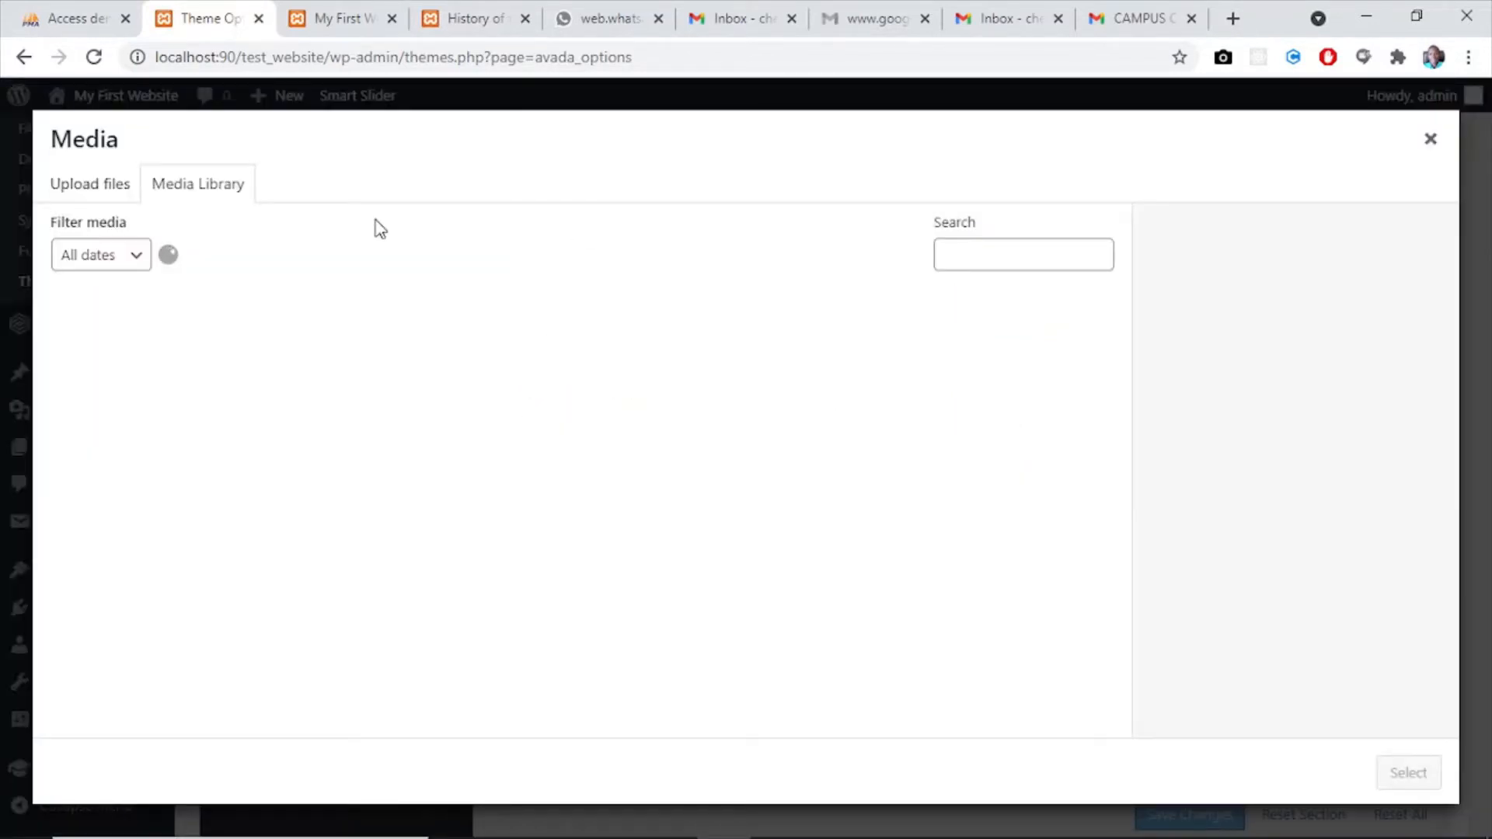
pyautogui.click(122, 389)
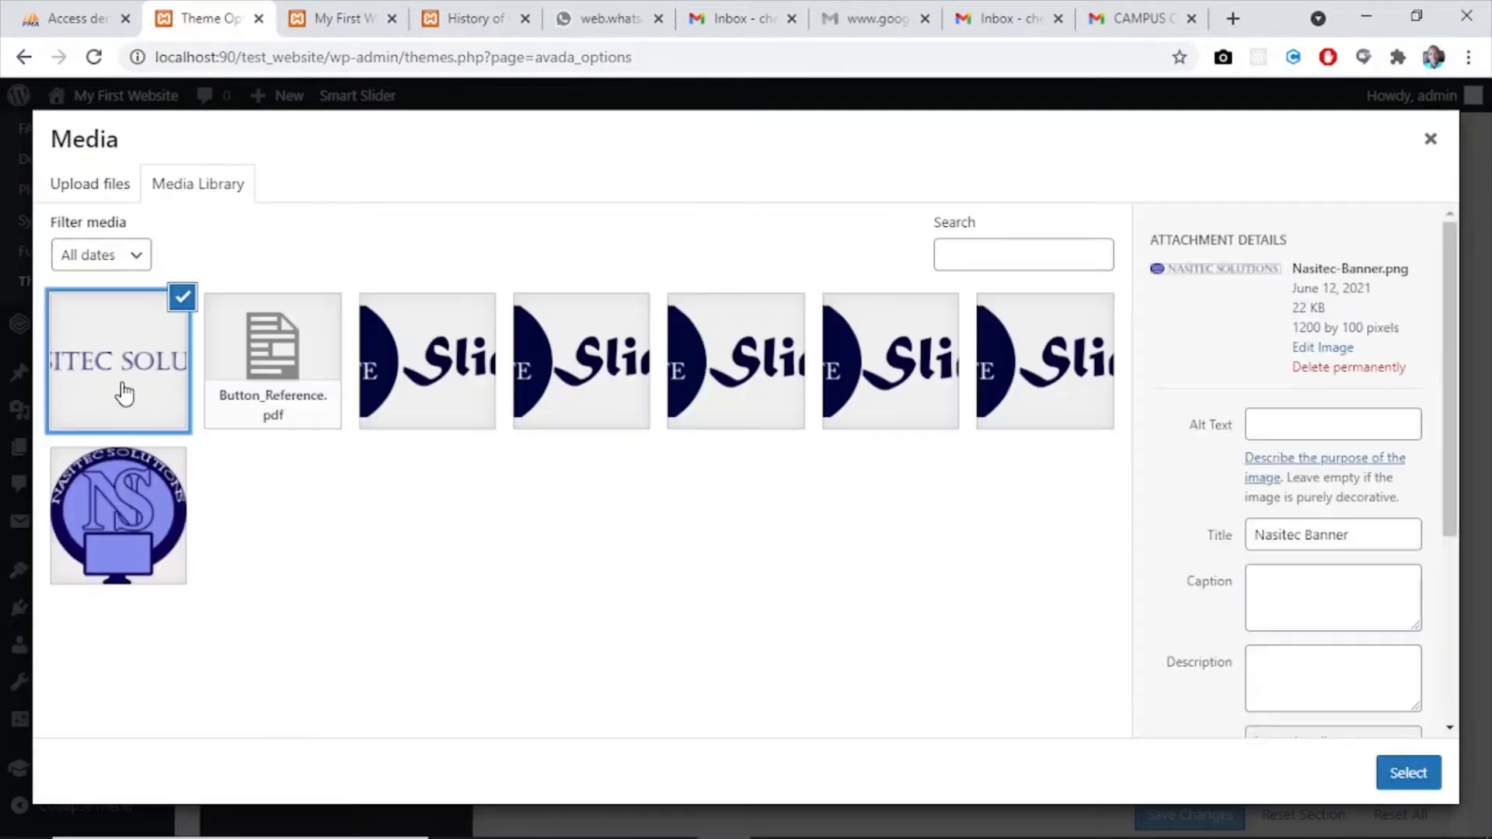
pyautogui.click(1406, 773)
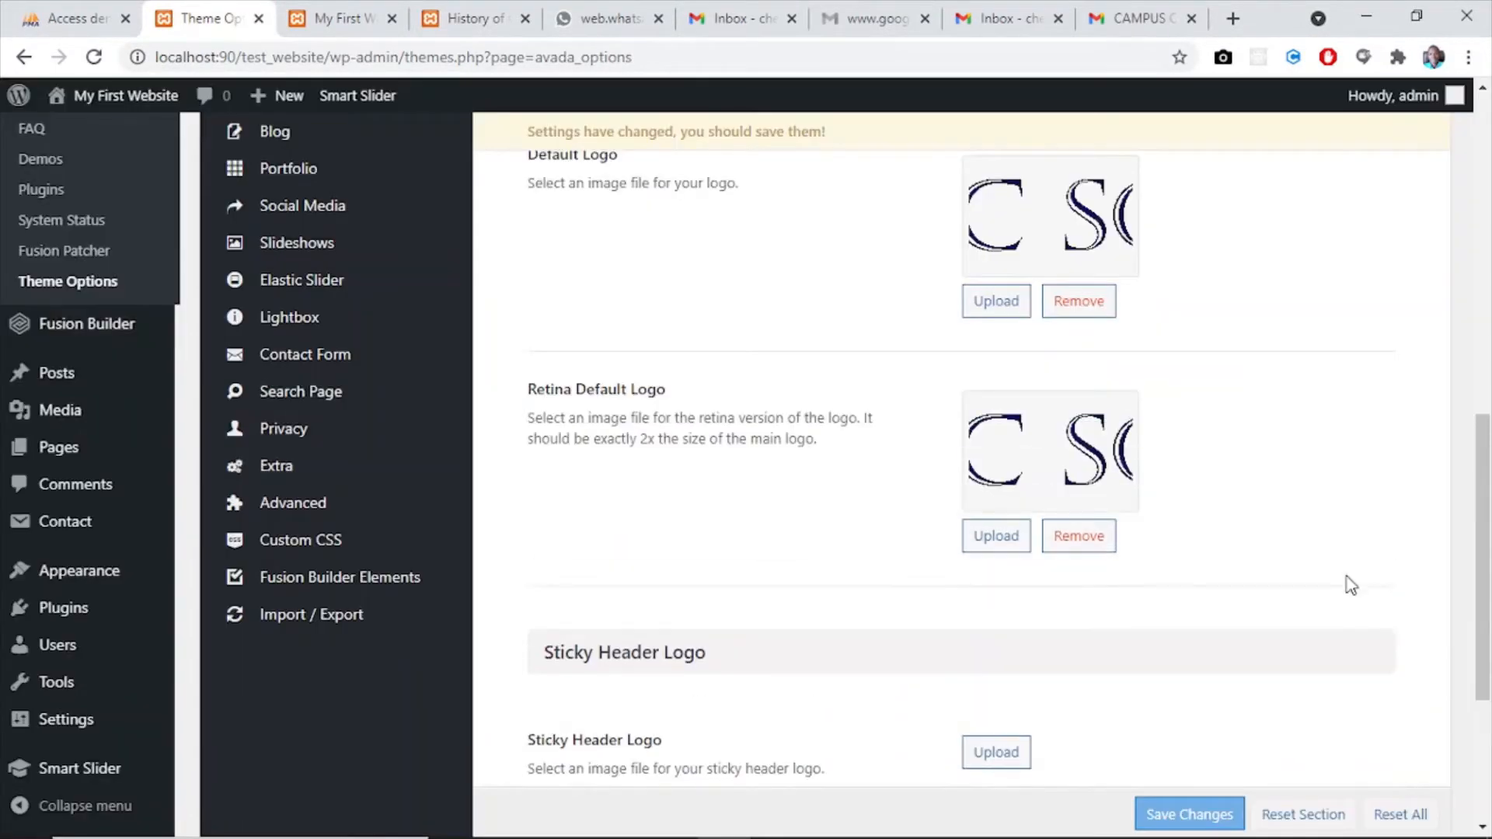
# - Set the Sticky Header Logo to Nasitec-Banner.png from the media library
pyautogui.scroll(-4, 1487, 464)
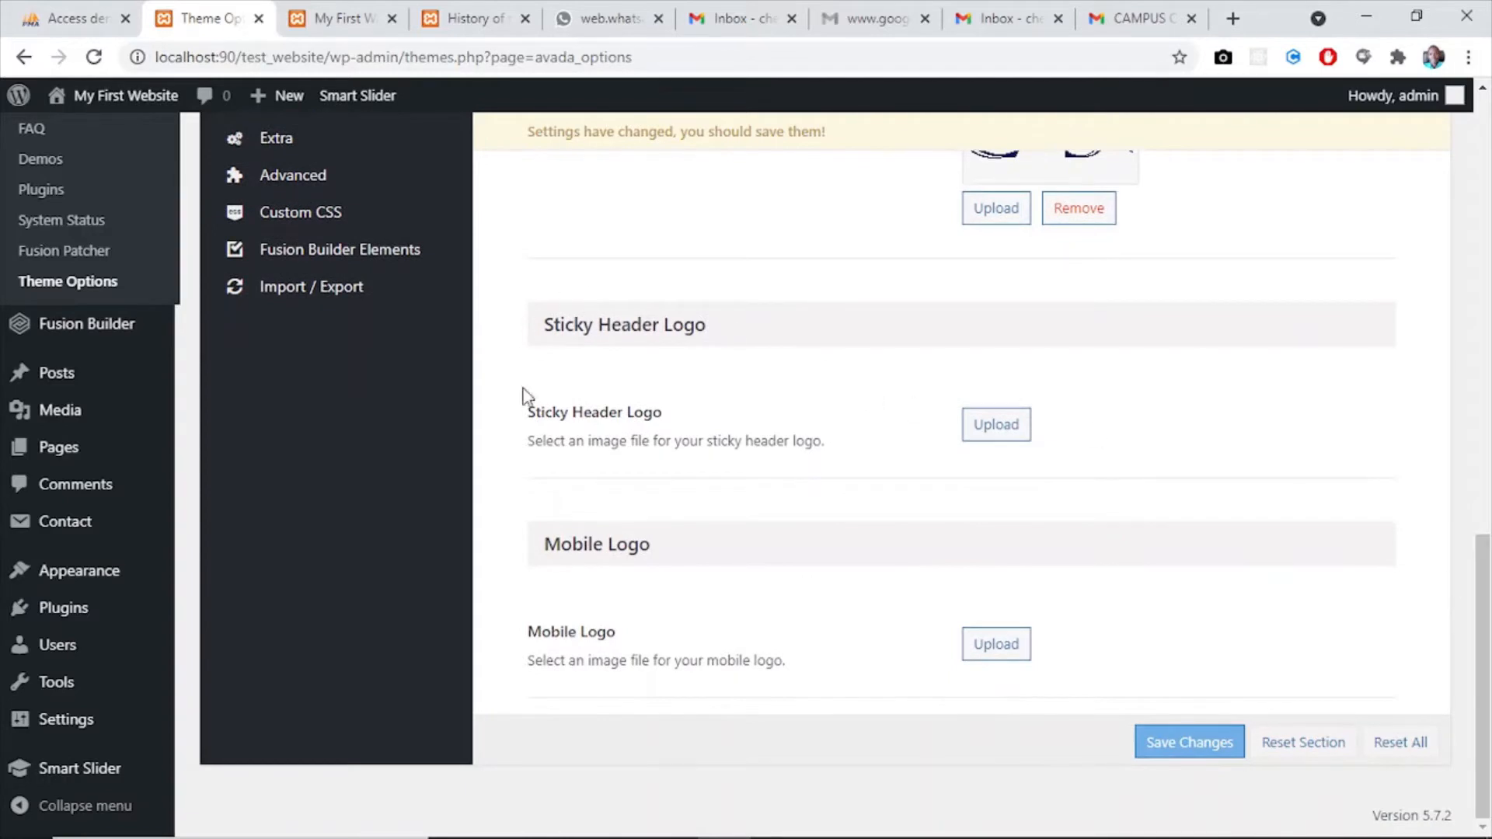
pyautogui.click(989, 427)
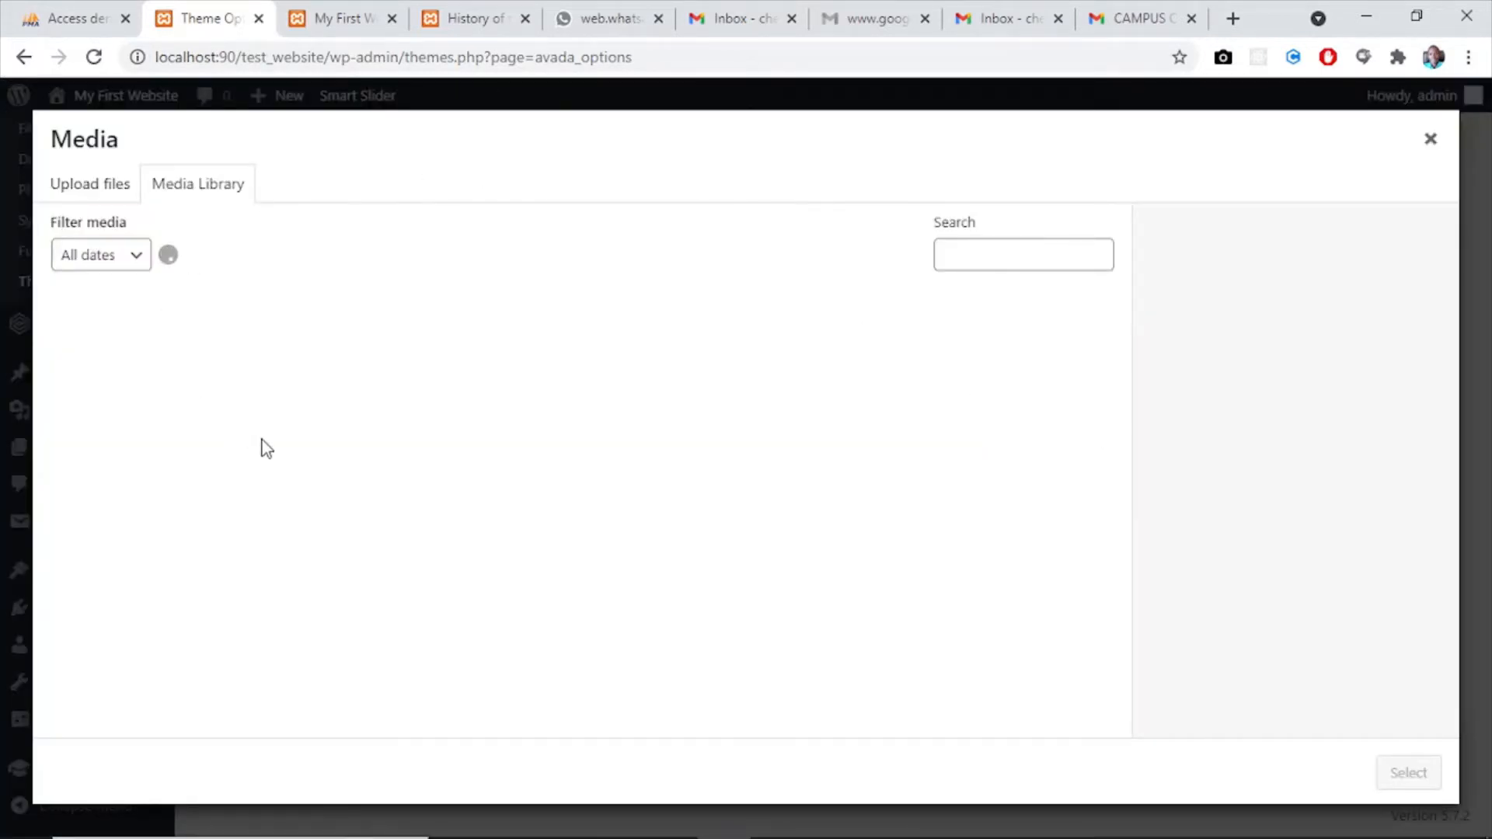
pyautogui.click(143, 393)
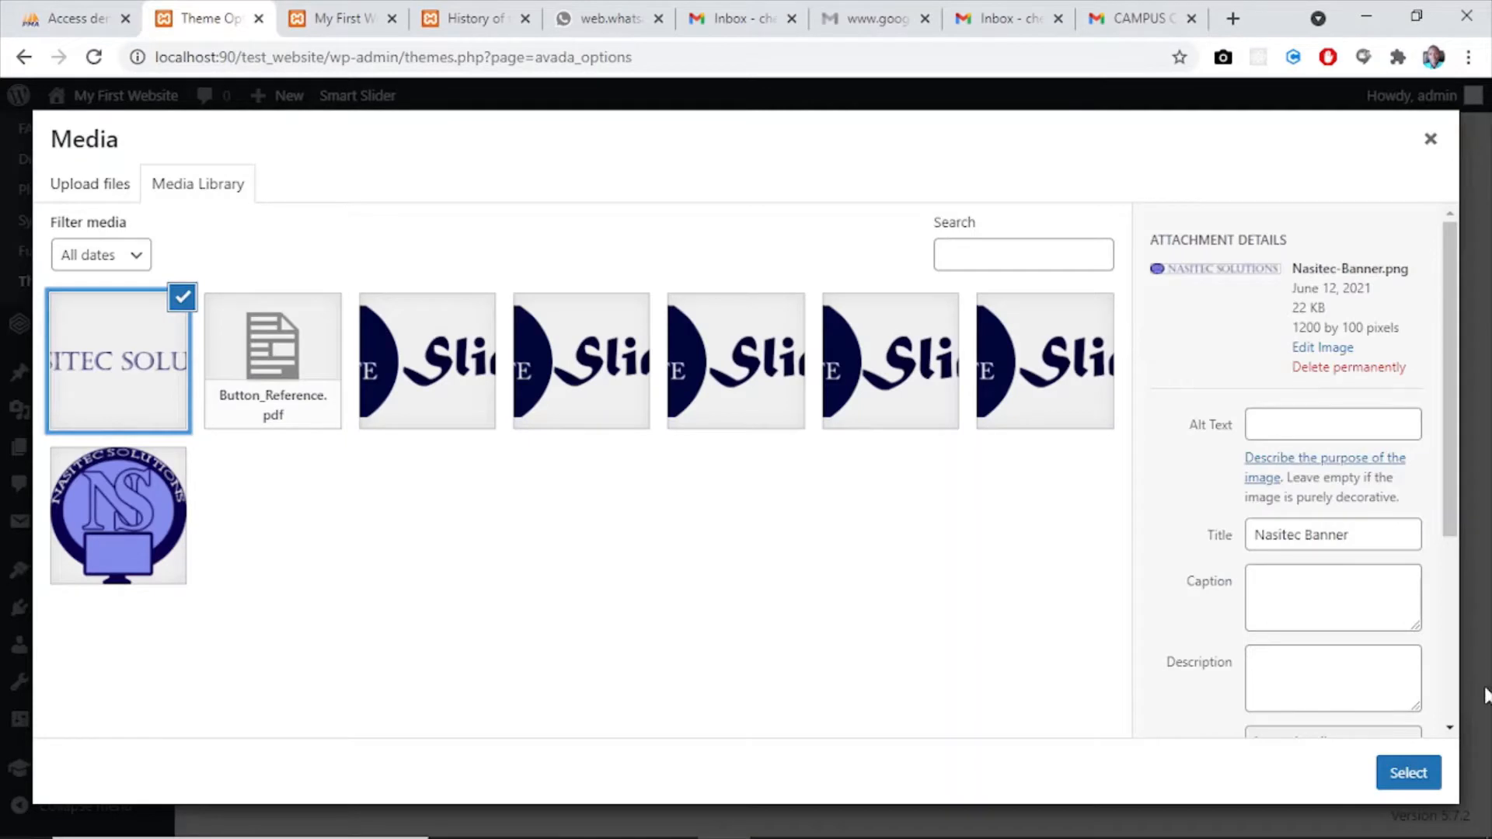
pyautogui.click(1403, 772)
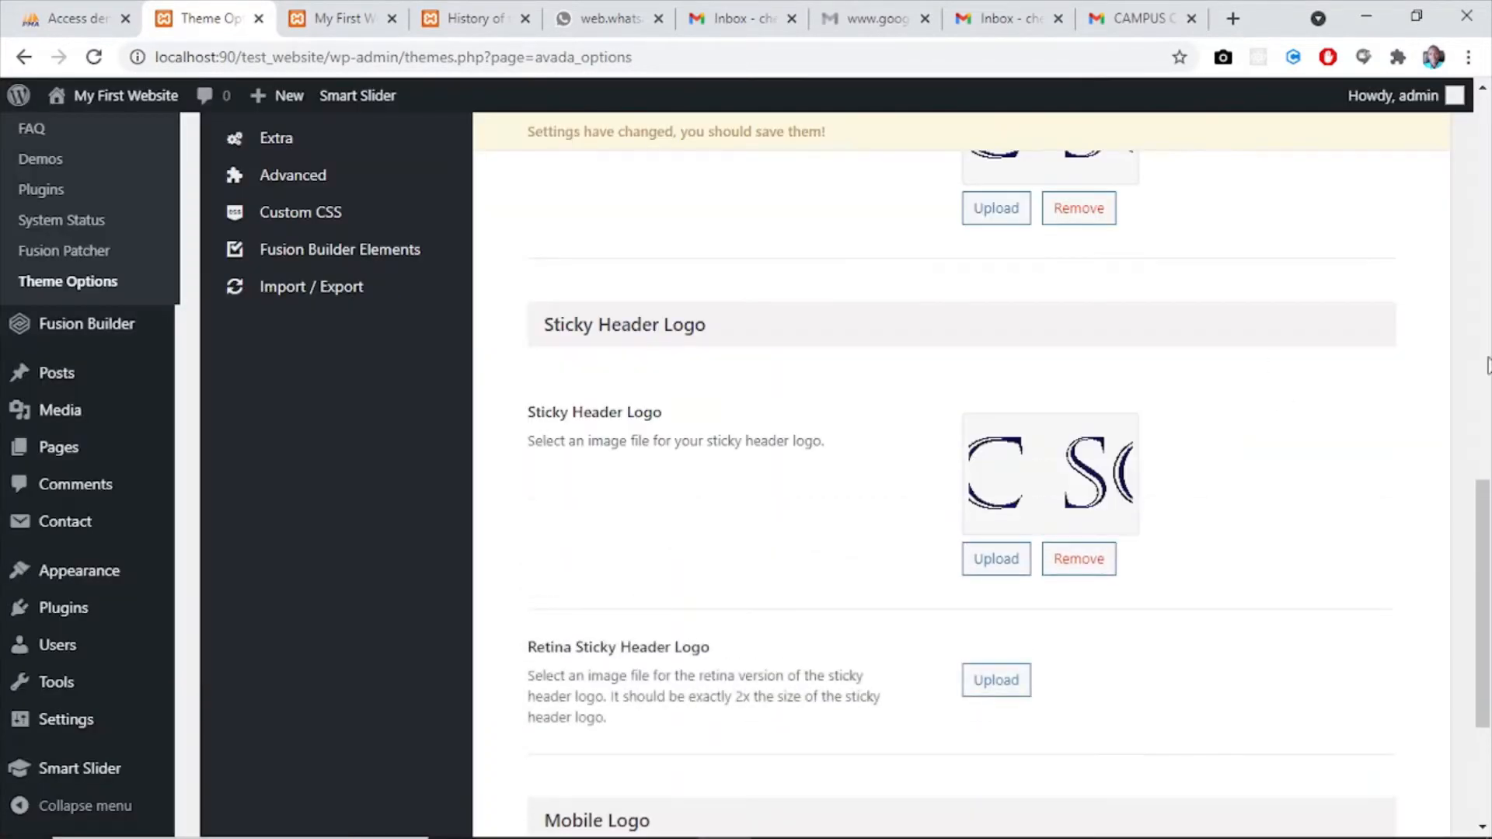
# - Set the Retina Sticky Header Logo to Nasitec-Banner.png from the media library
pyautogui.scroll(-4, 1483, 505)
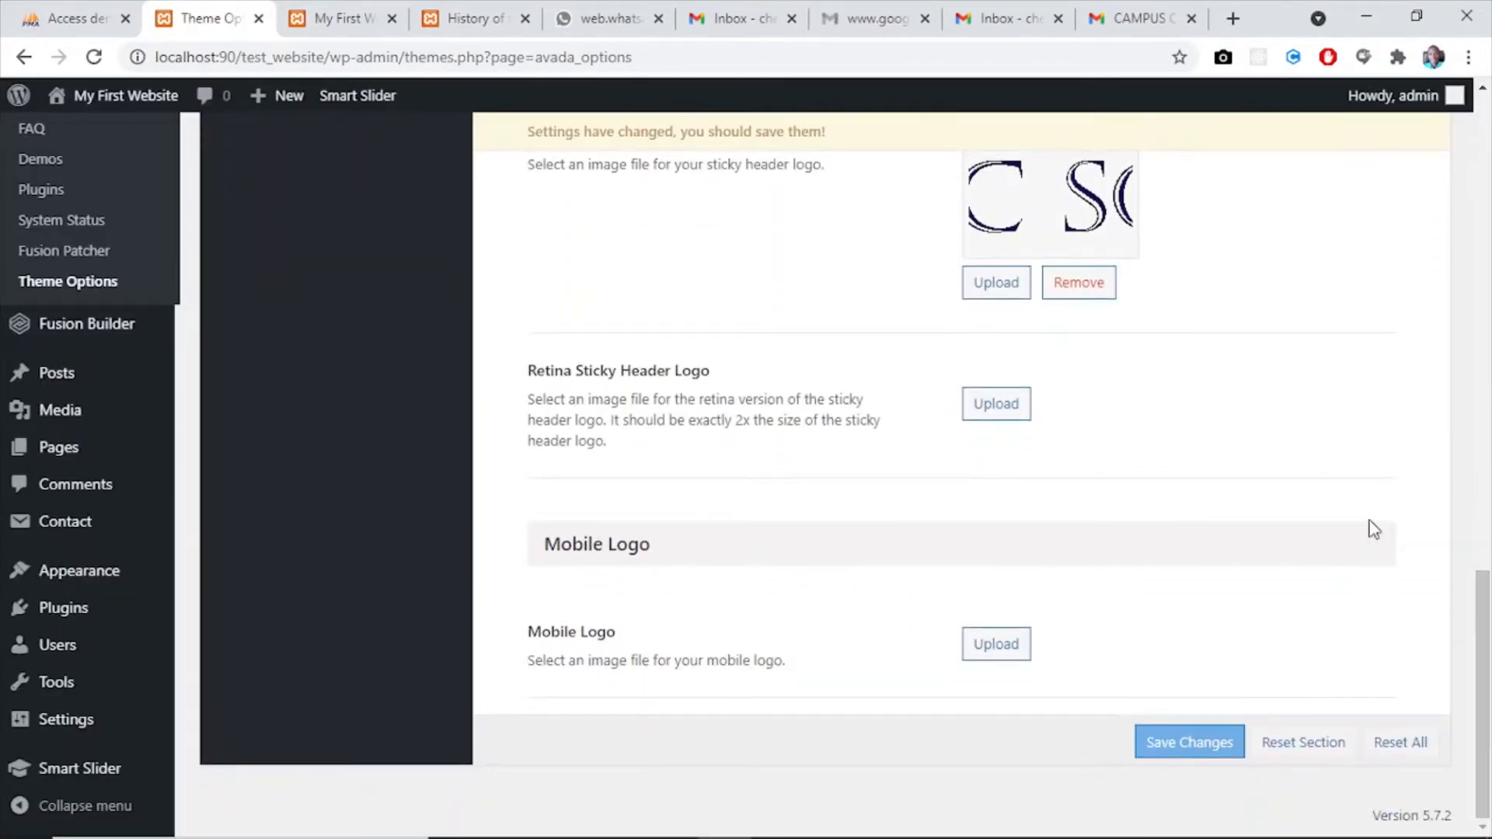
pyautogui.click(998, 411)
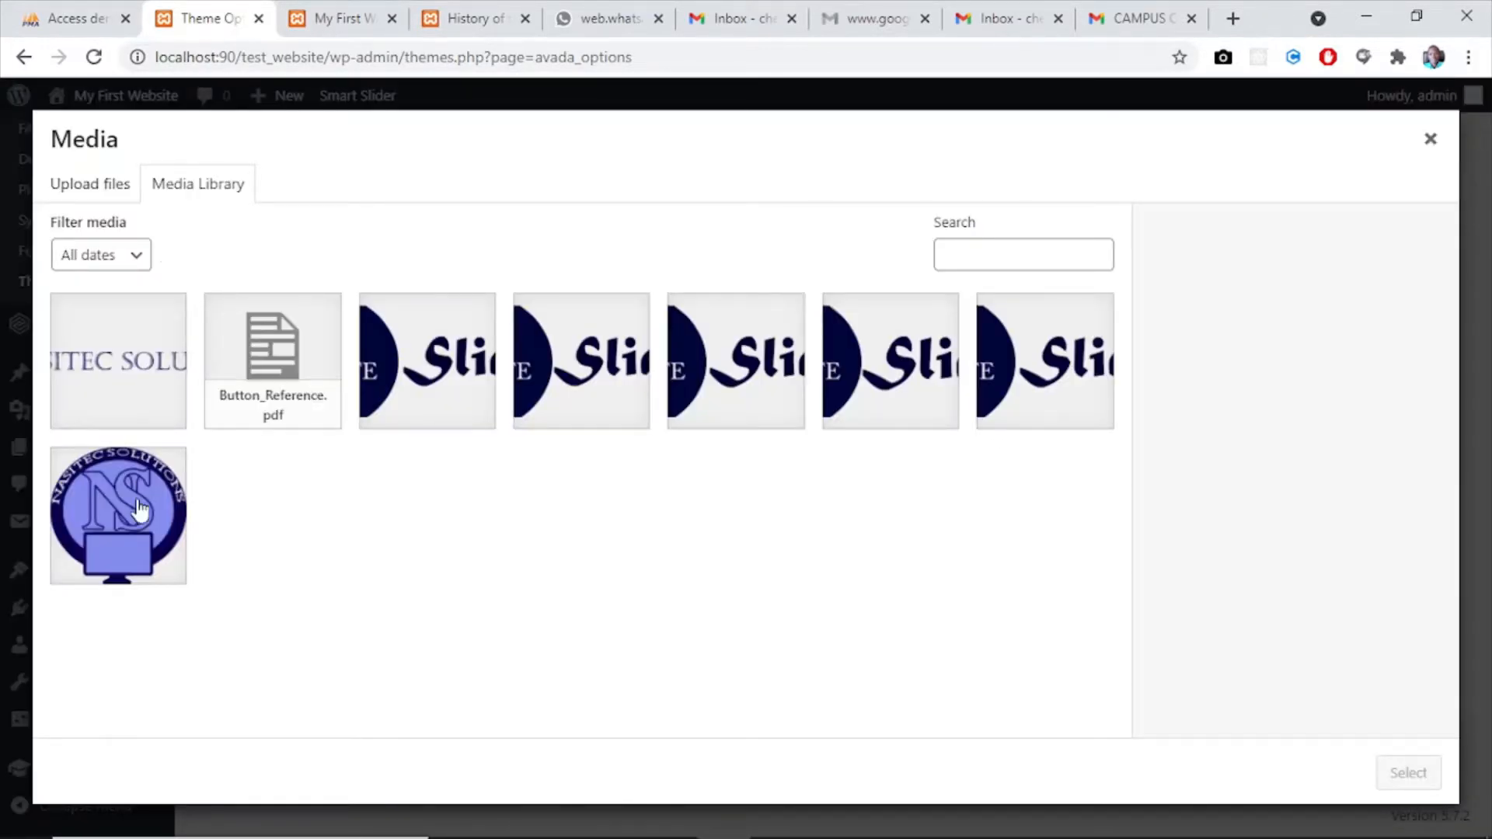
pyautogui.click(106, 408)
pyautogui.click(1408, 772)
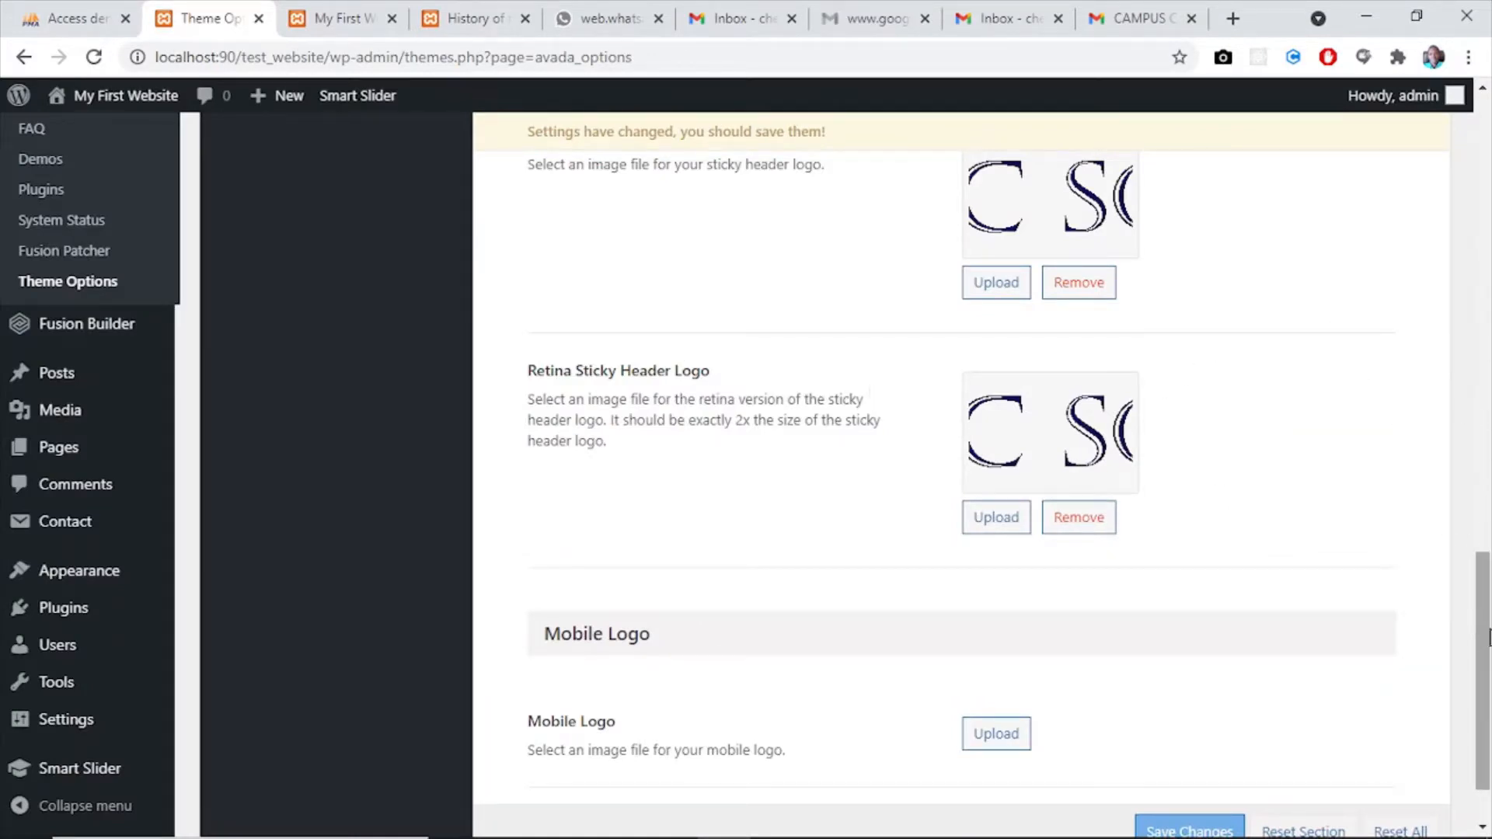
# - Set the Mobile Logo to Nasitec-Logo.png from the media library
pyautogui.scroll(-2, 1486, 622)
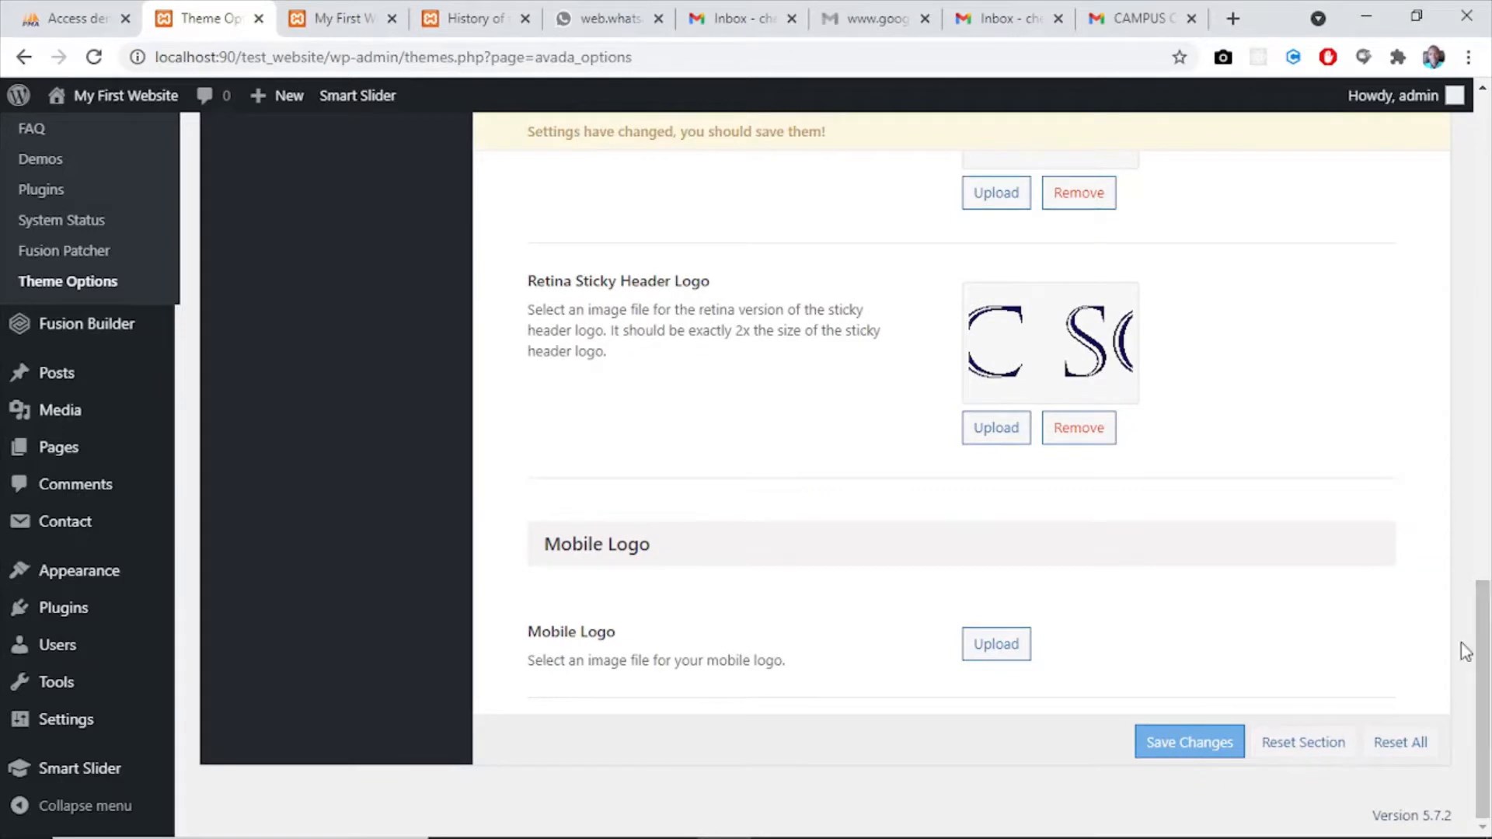
pyautogui.click(1000, 641)
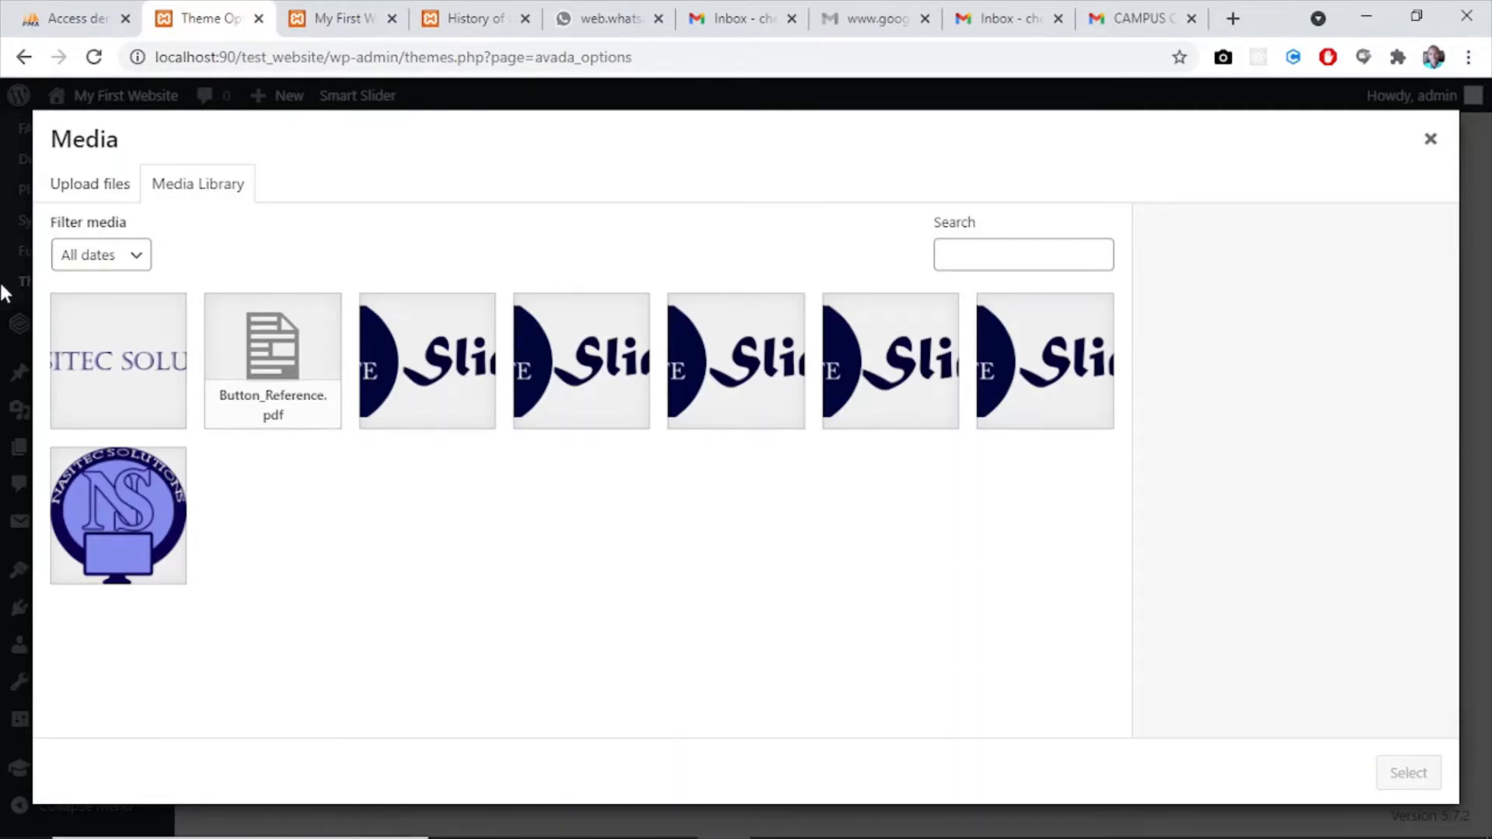
pyautogui.click(76, 381)
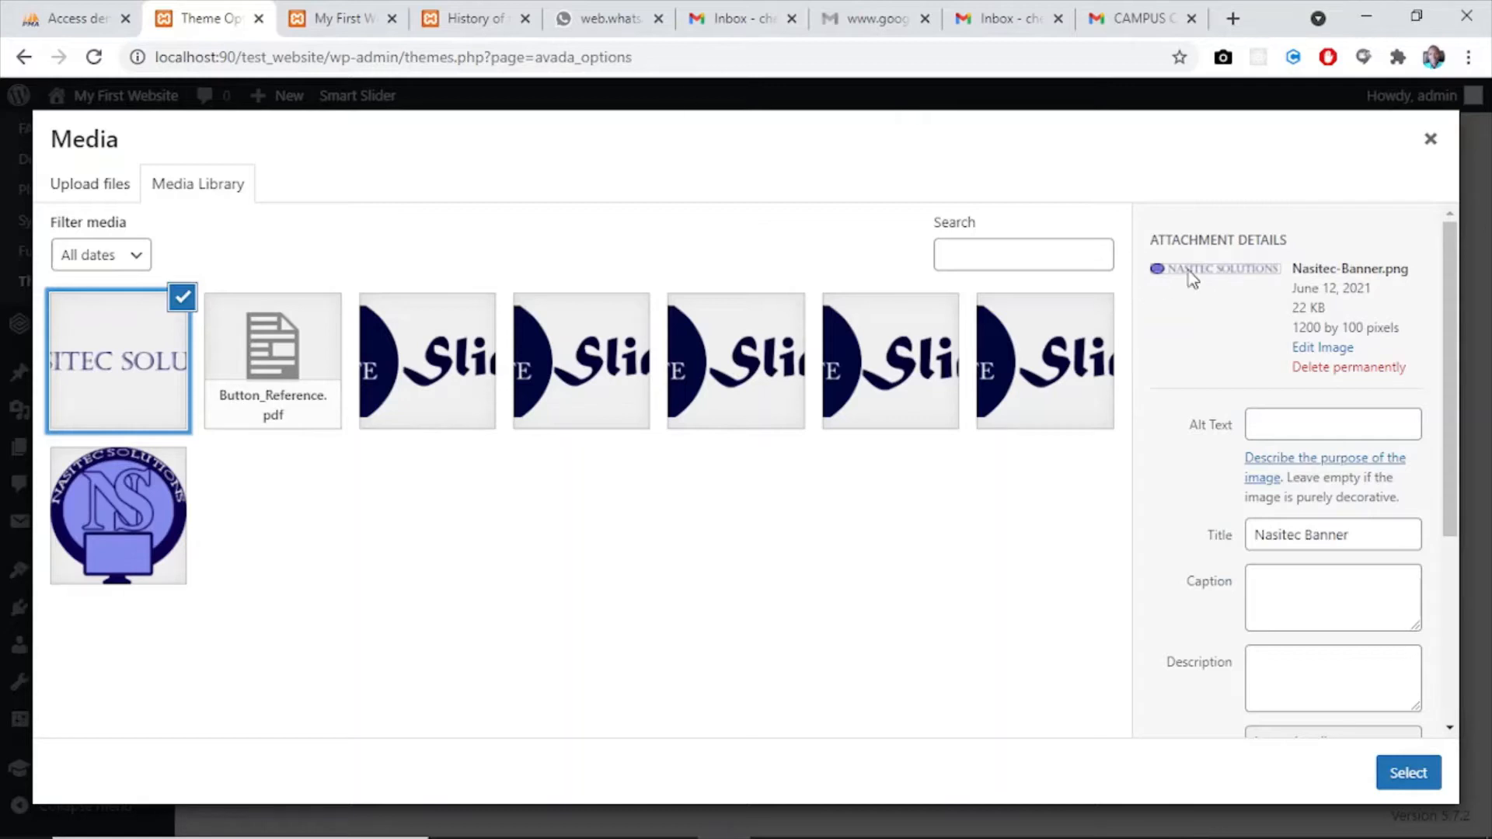
pyautogui.click(132, 476)
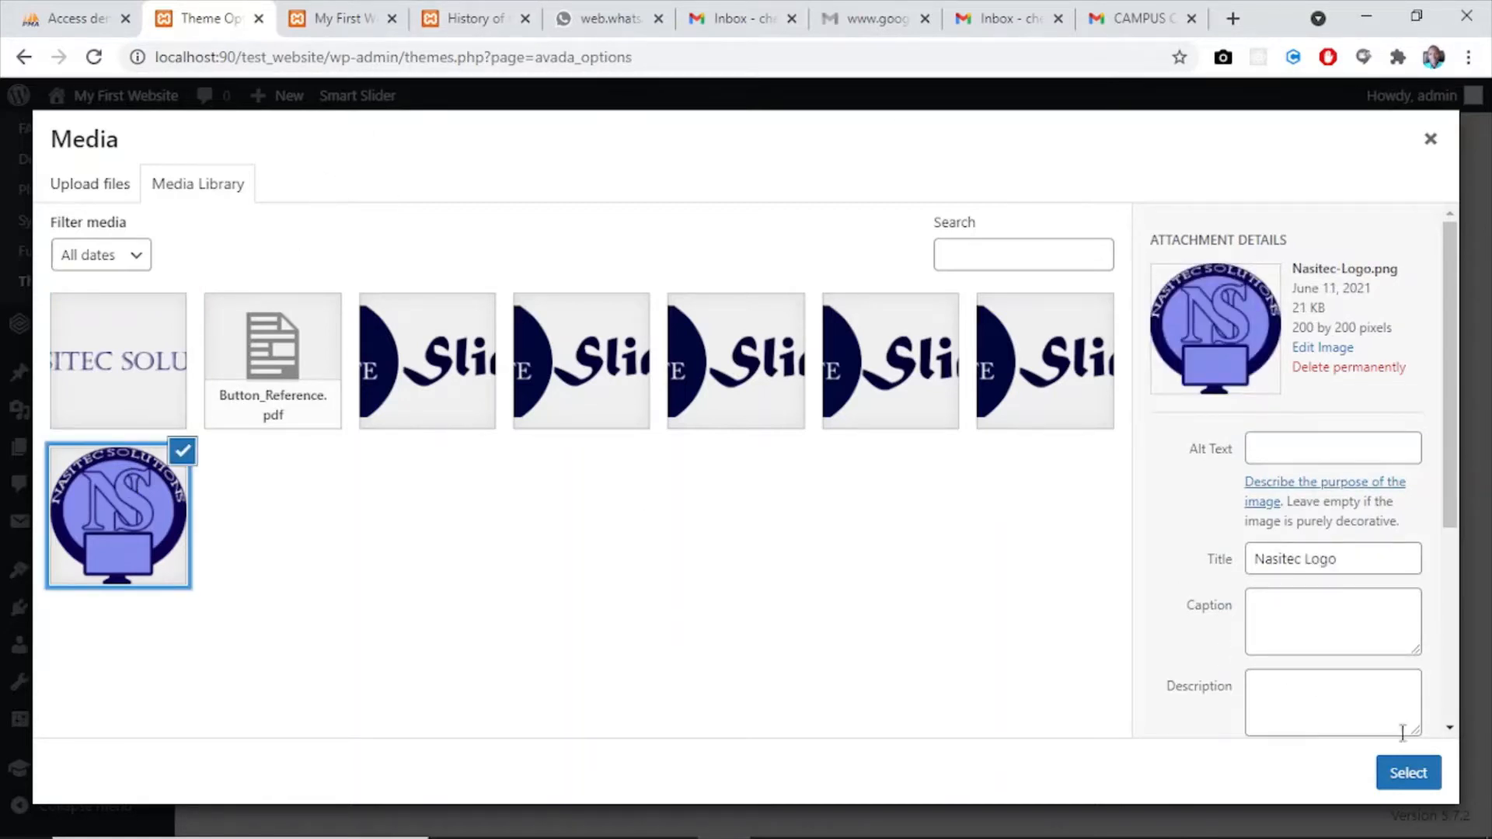
pyautogui.click(1408, 772)
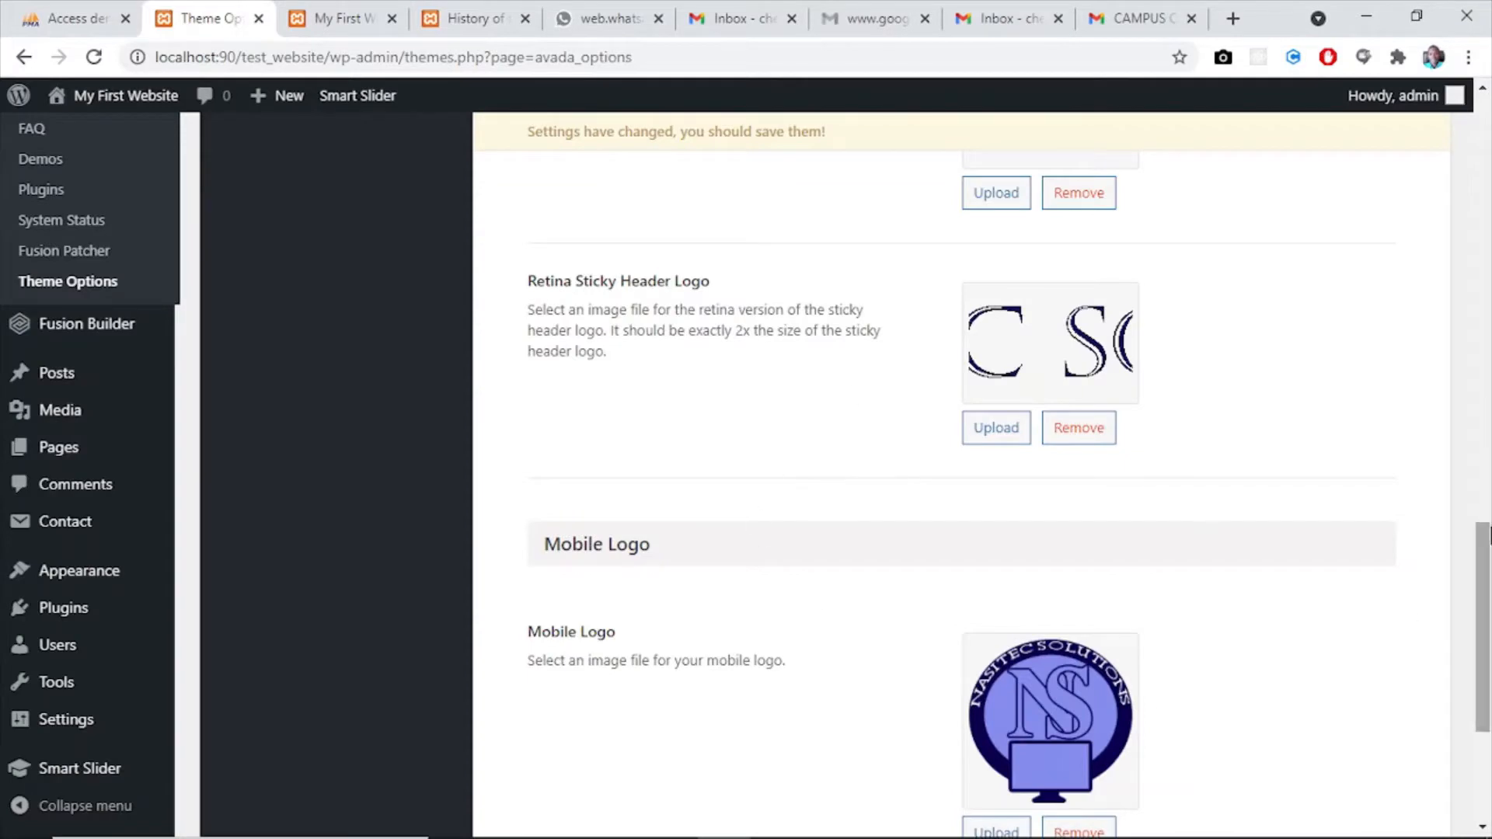
# - Set the Retina Mobile Logo to Nasitec-Logo.png from the media library and save the theme option changes
pyautogui.scroll(-4, 1489, 675)
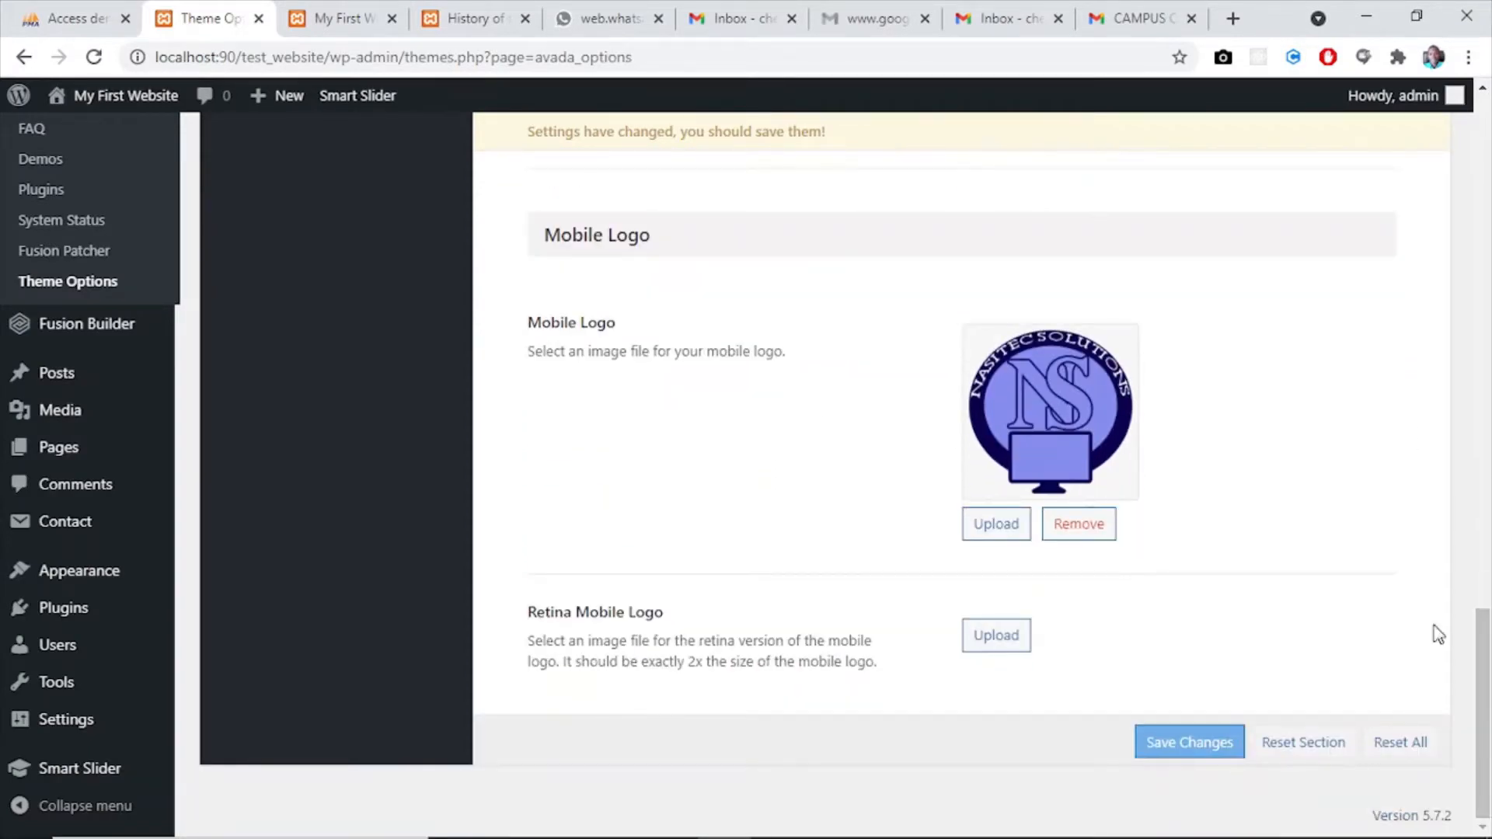
pyautogui.click(1003, 645)
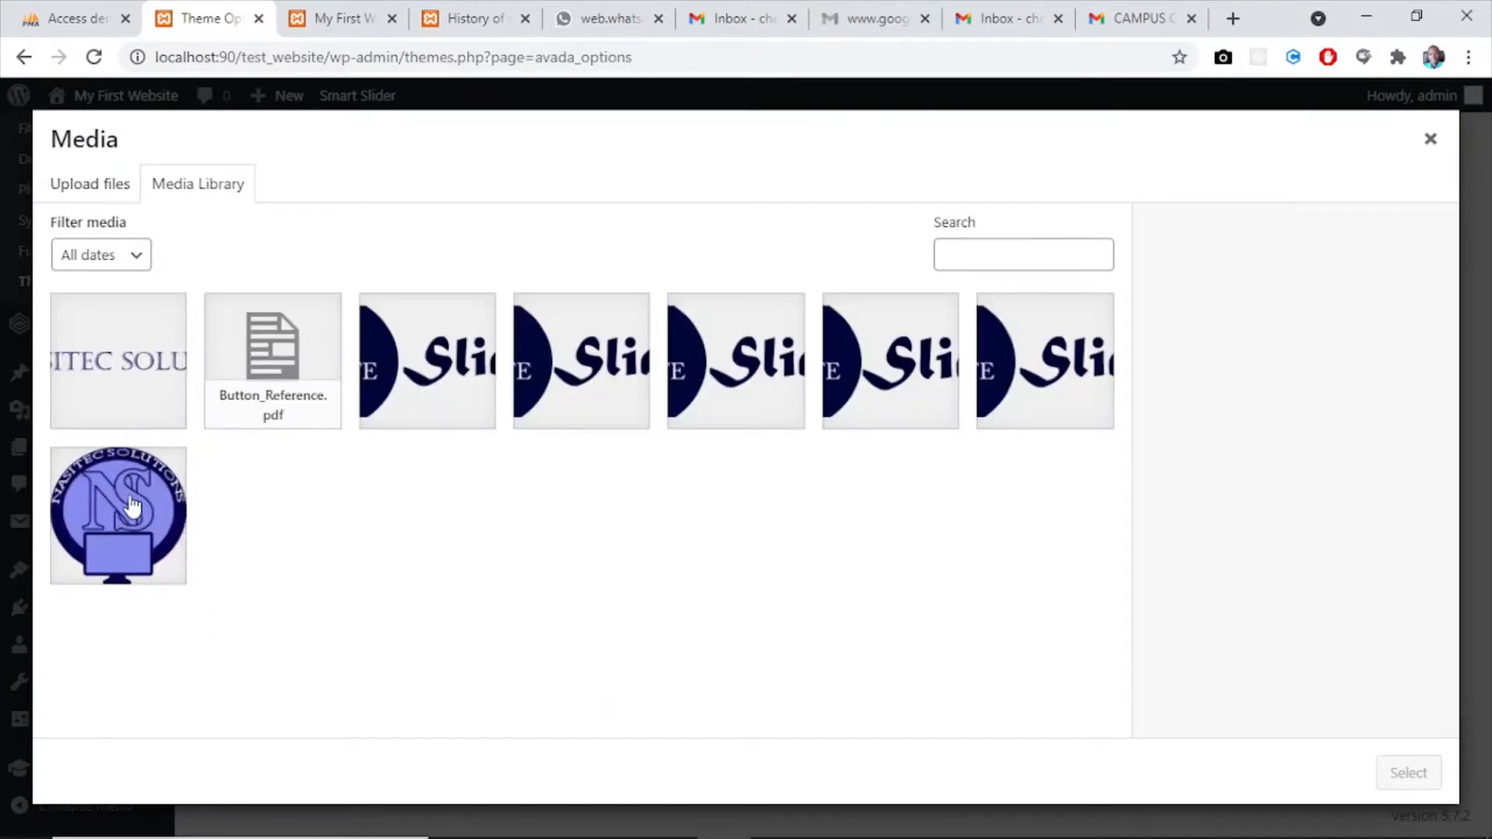
pyautogui.click(124, 501)
pyautogui.click(1403, 774)
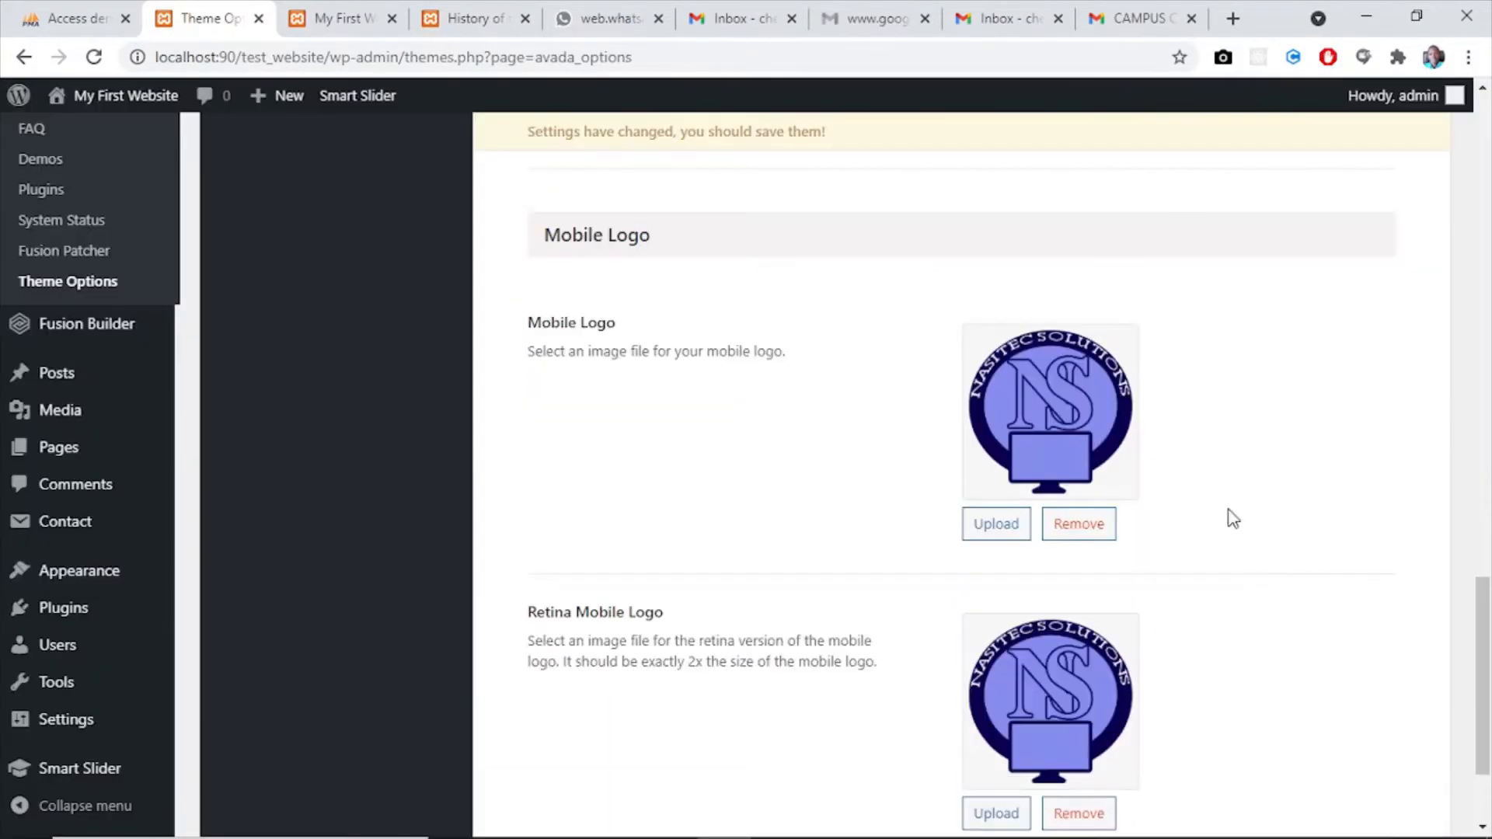
pyautogui.scroll(-3, 1489, 383)
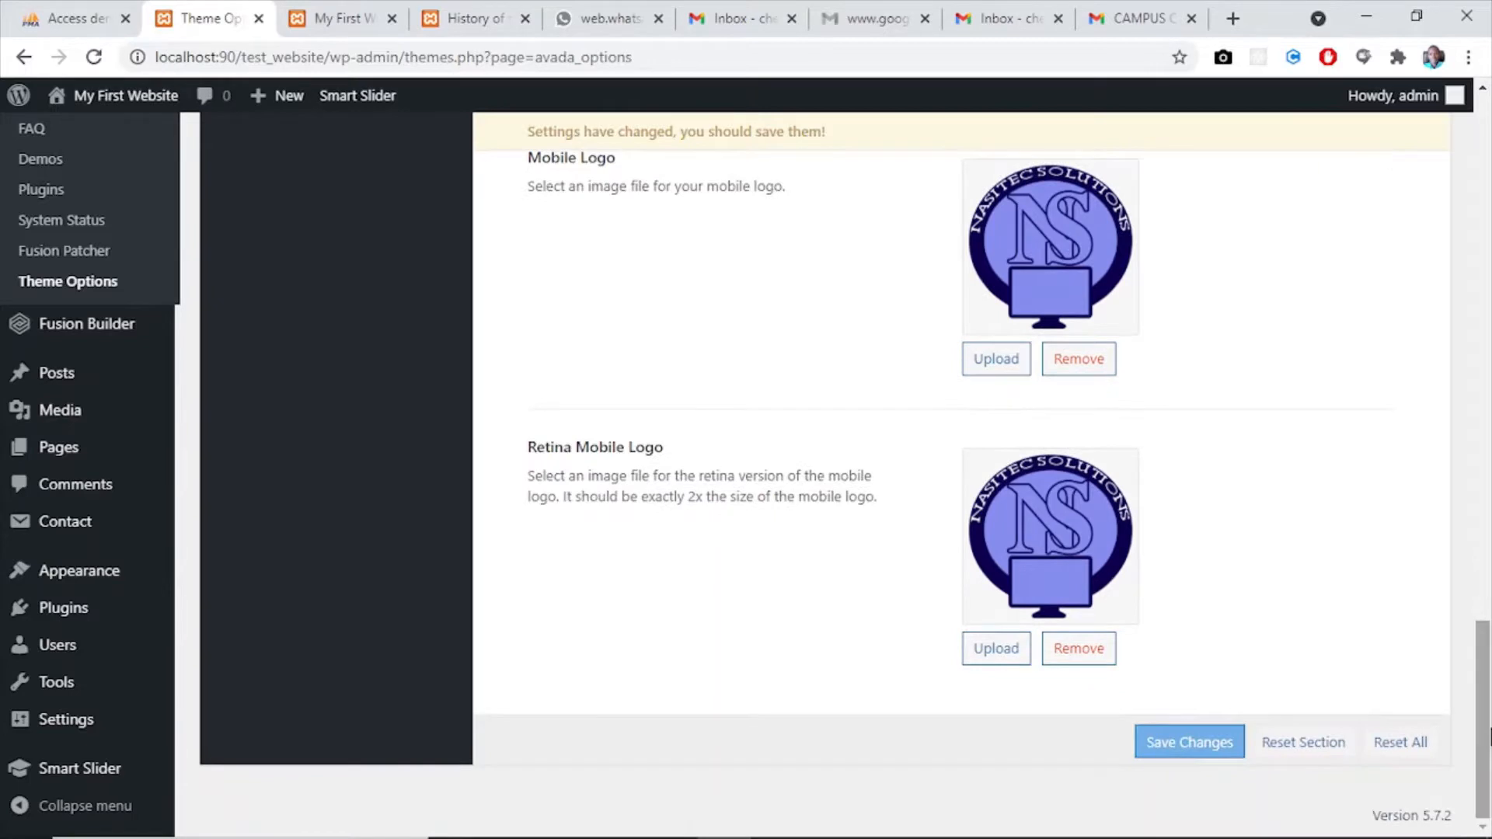
pyautogui.click(1175, 738)
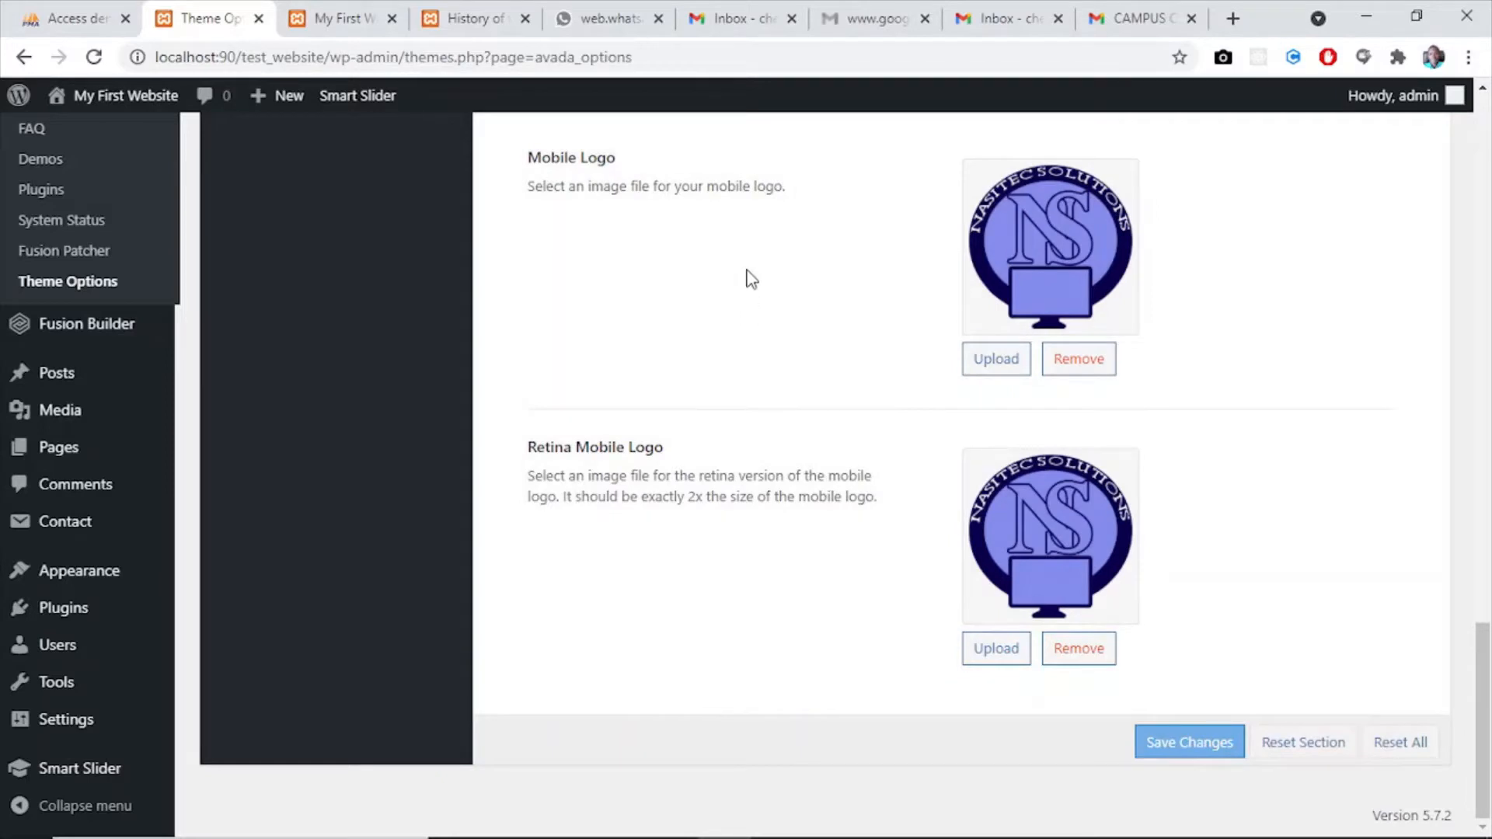
# - Look at the header on the website's home page and return to the Logo settings in Theme Options
pyautogui.moveTo(1483, 633); pyautogui.dragTo(1485, 157)
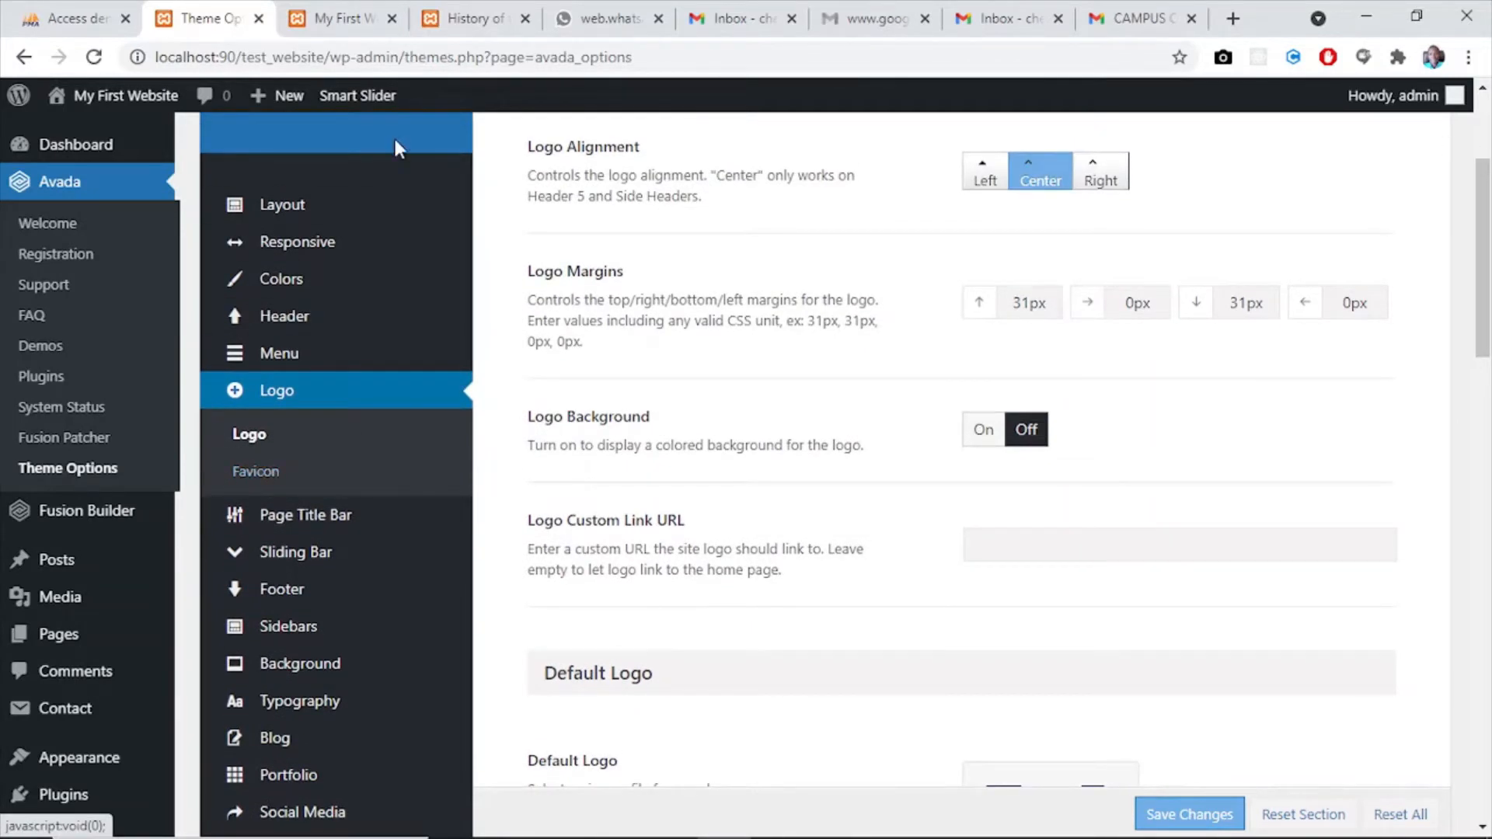
pyautogui.click(314, 27)
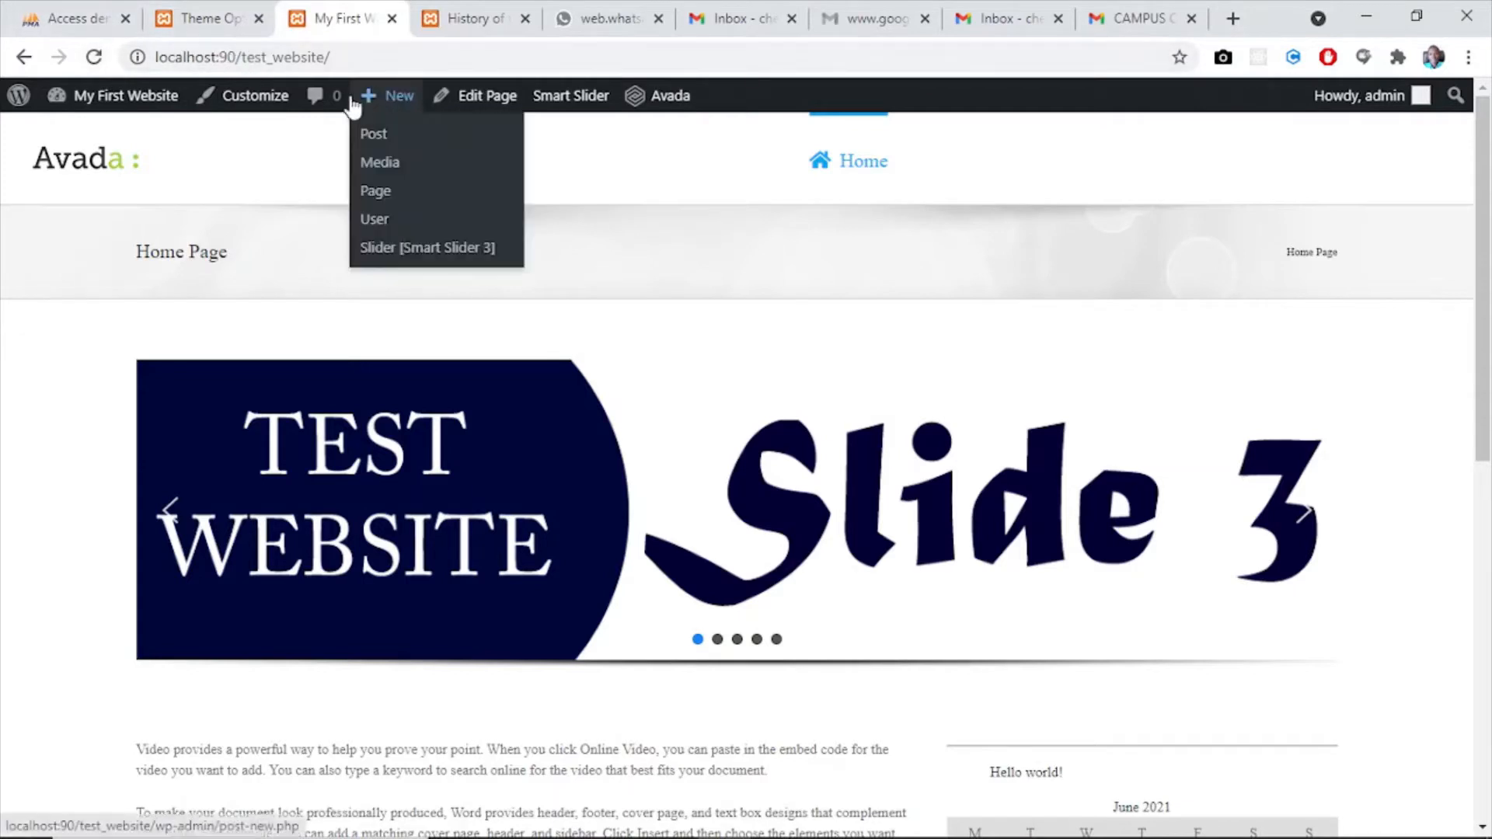
pyautogui.click(182, 23)
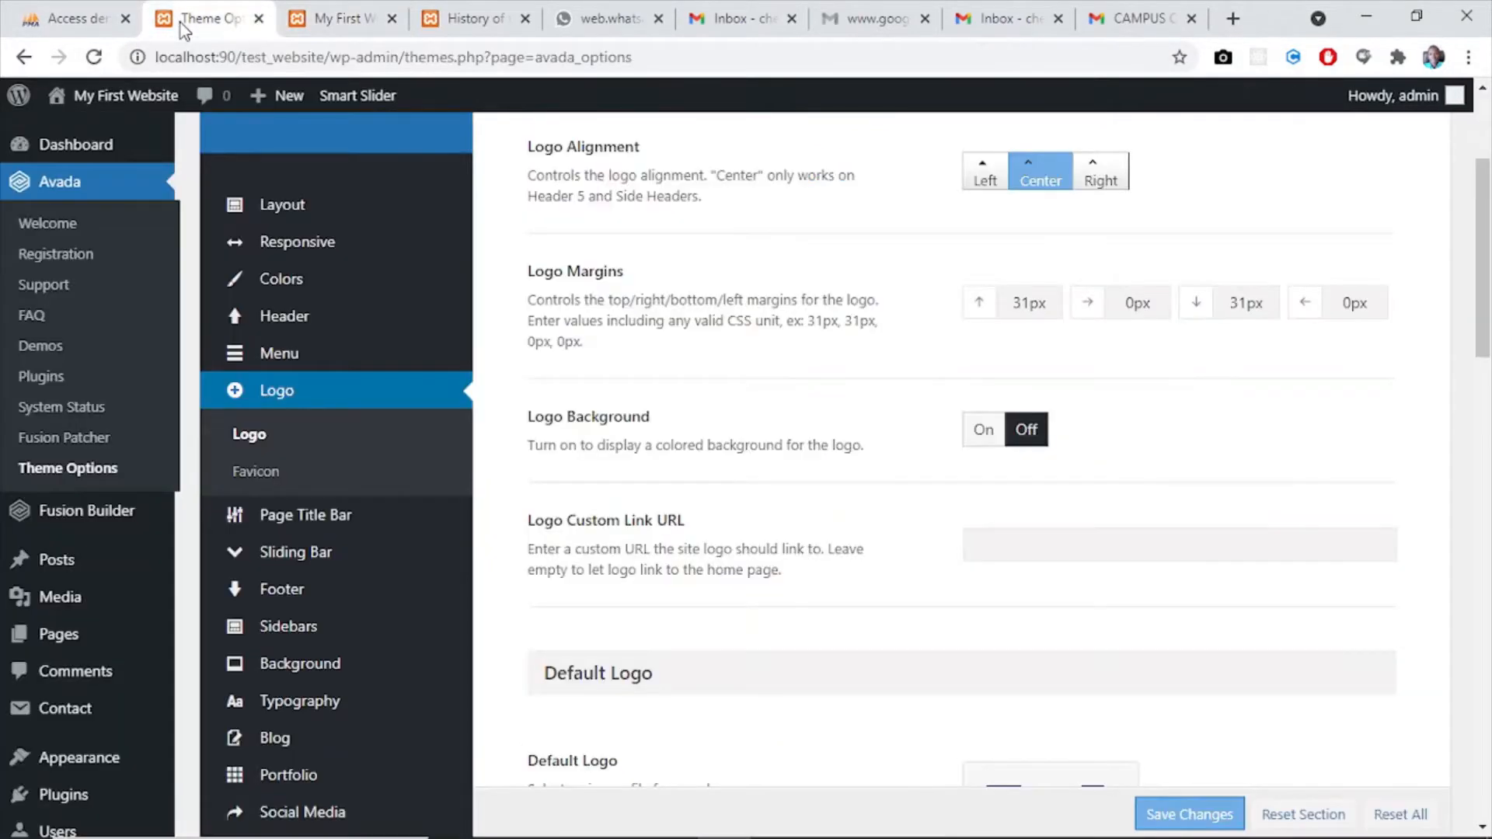
# - Open the Favicon settings of the Logo section and set the website favicon to Nasitec-Logo.png from the media library
pyautogui.click(256, 473)
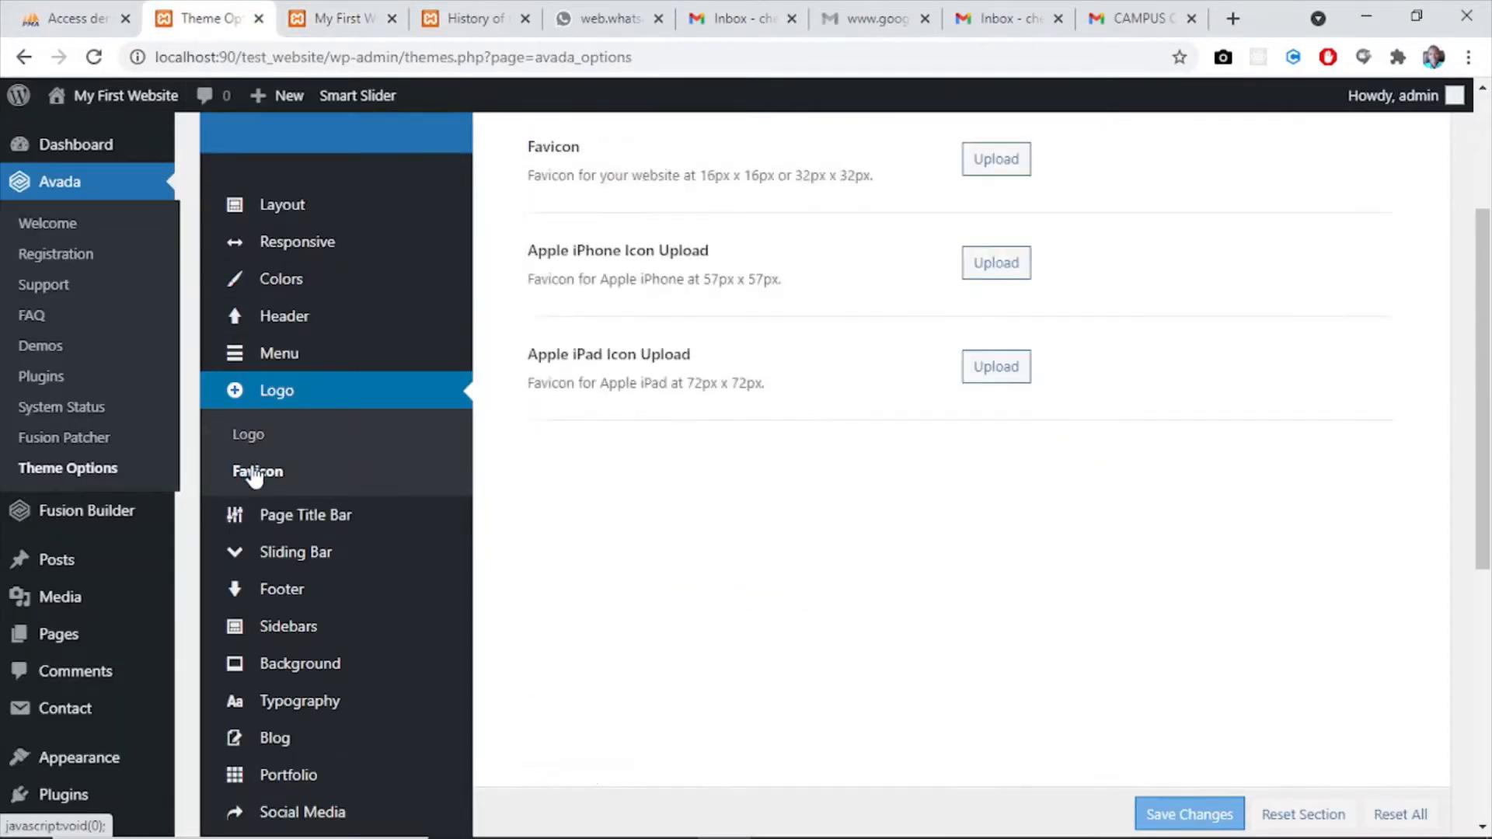
pyautogui.scroll(2, 1061, 326)
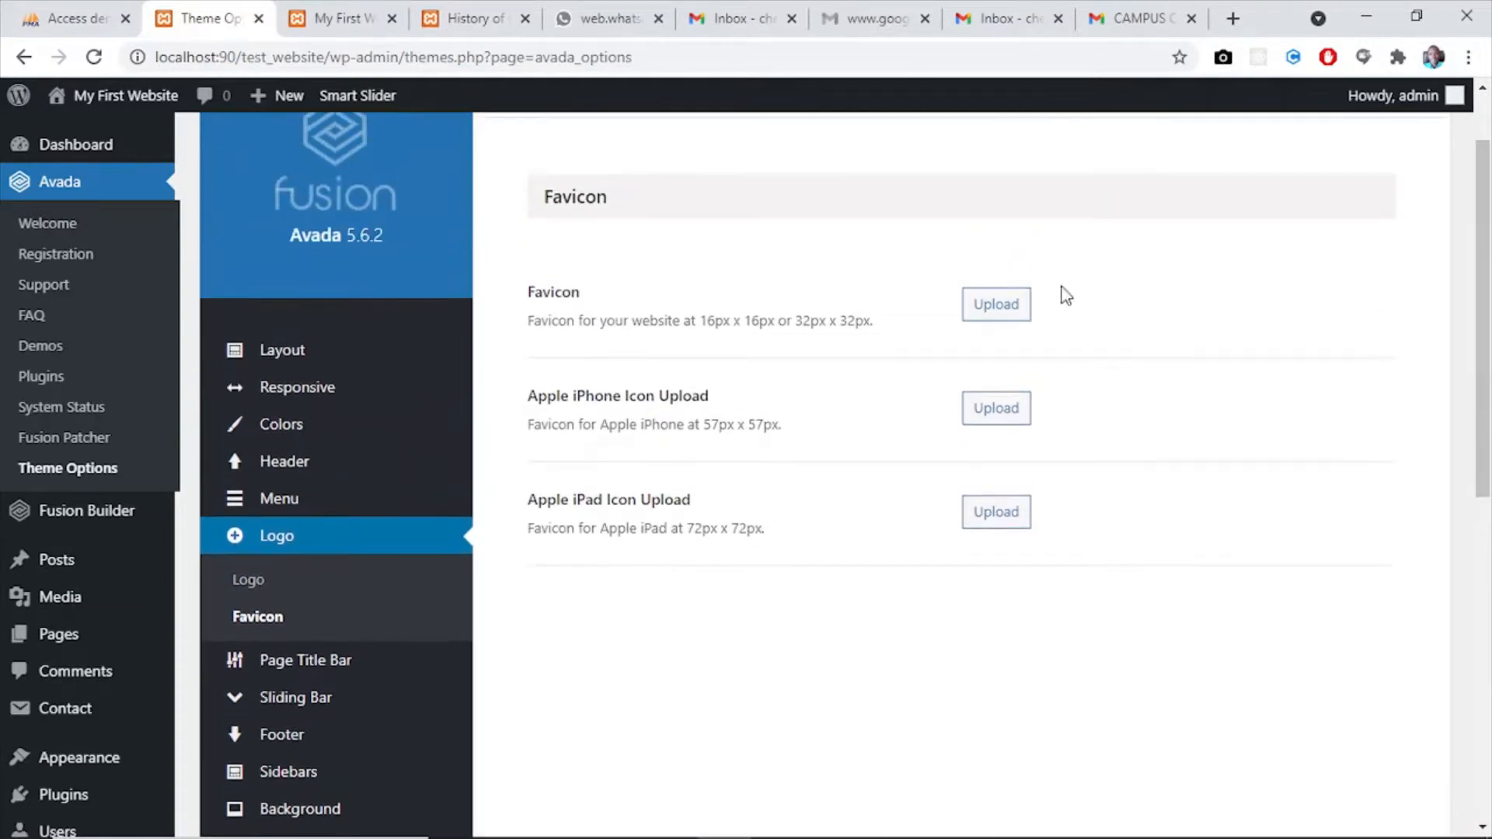
pyautogui.click(995, 306)
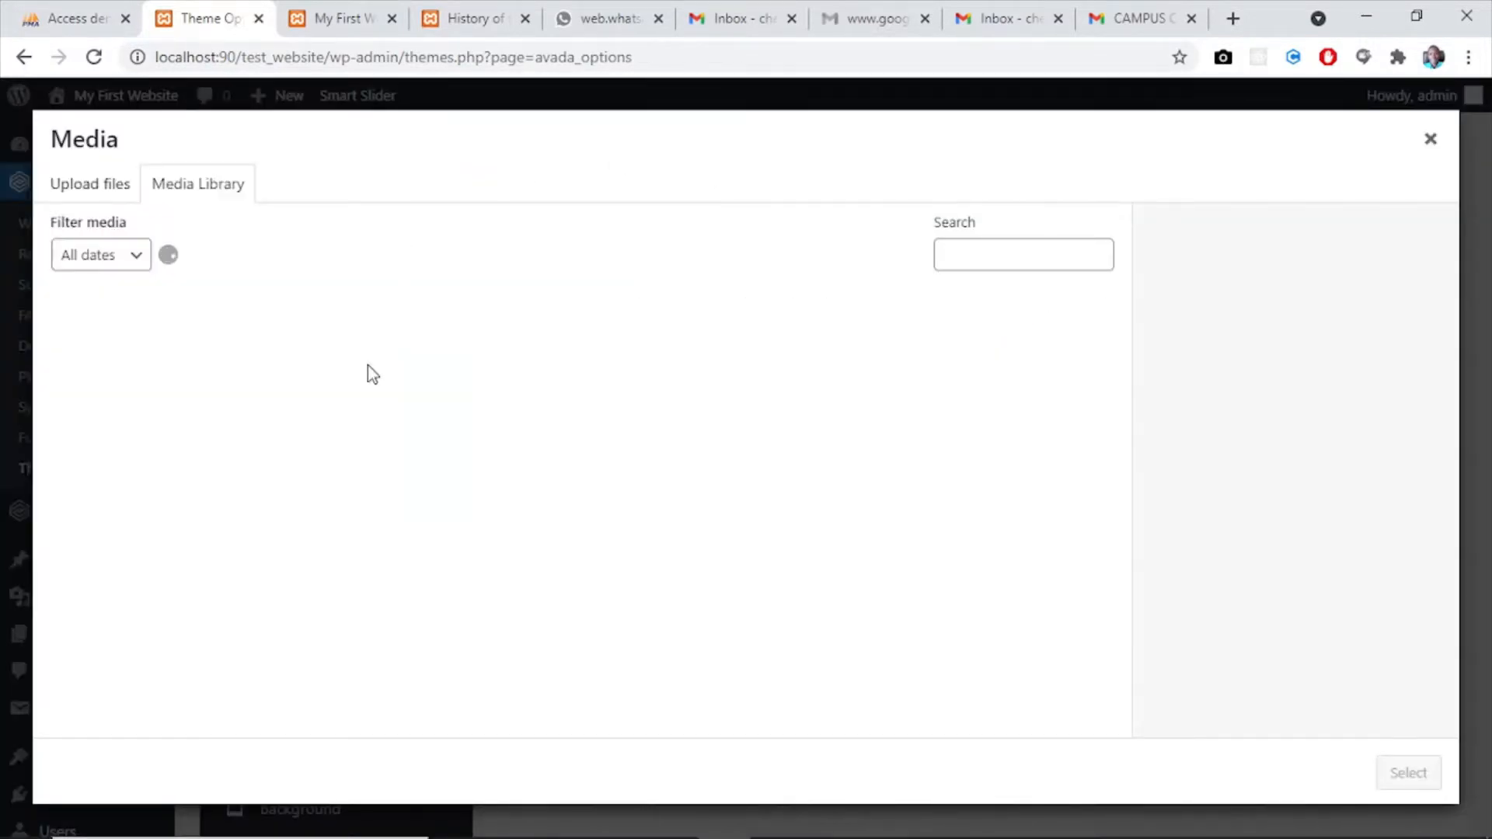
pyautogui.click(140, 515)
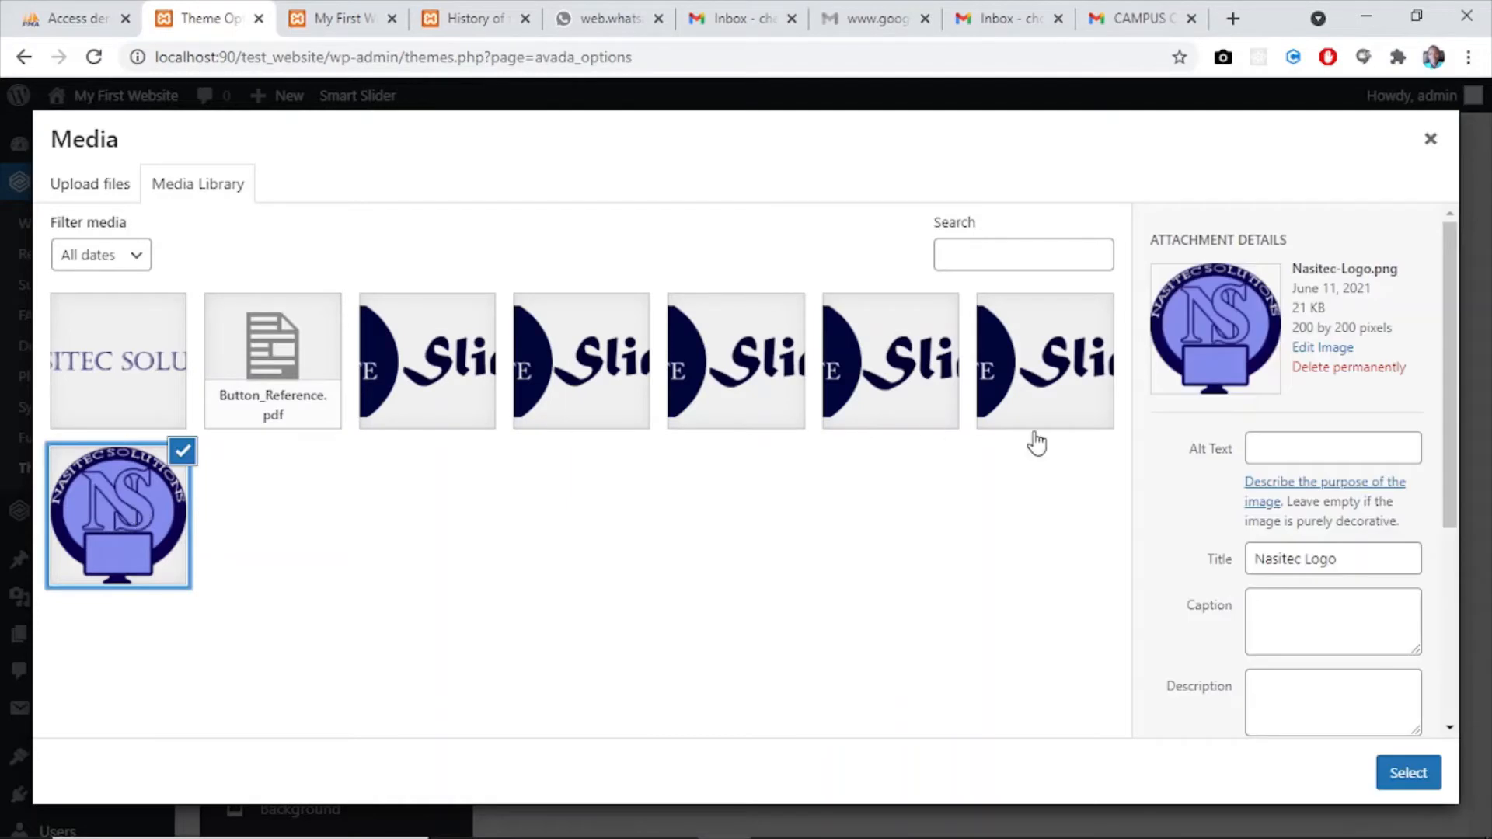
pyautogui.click(1409, 773)
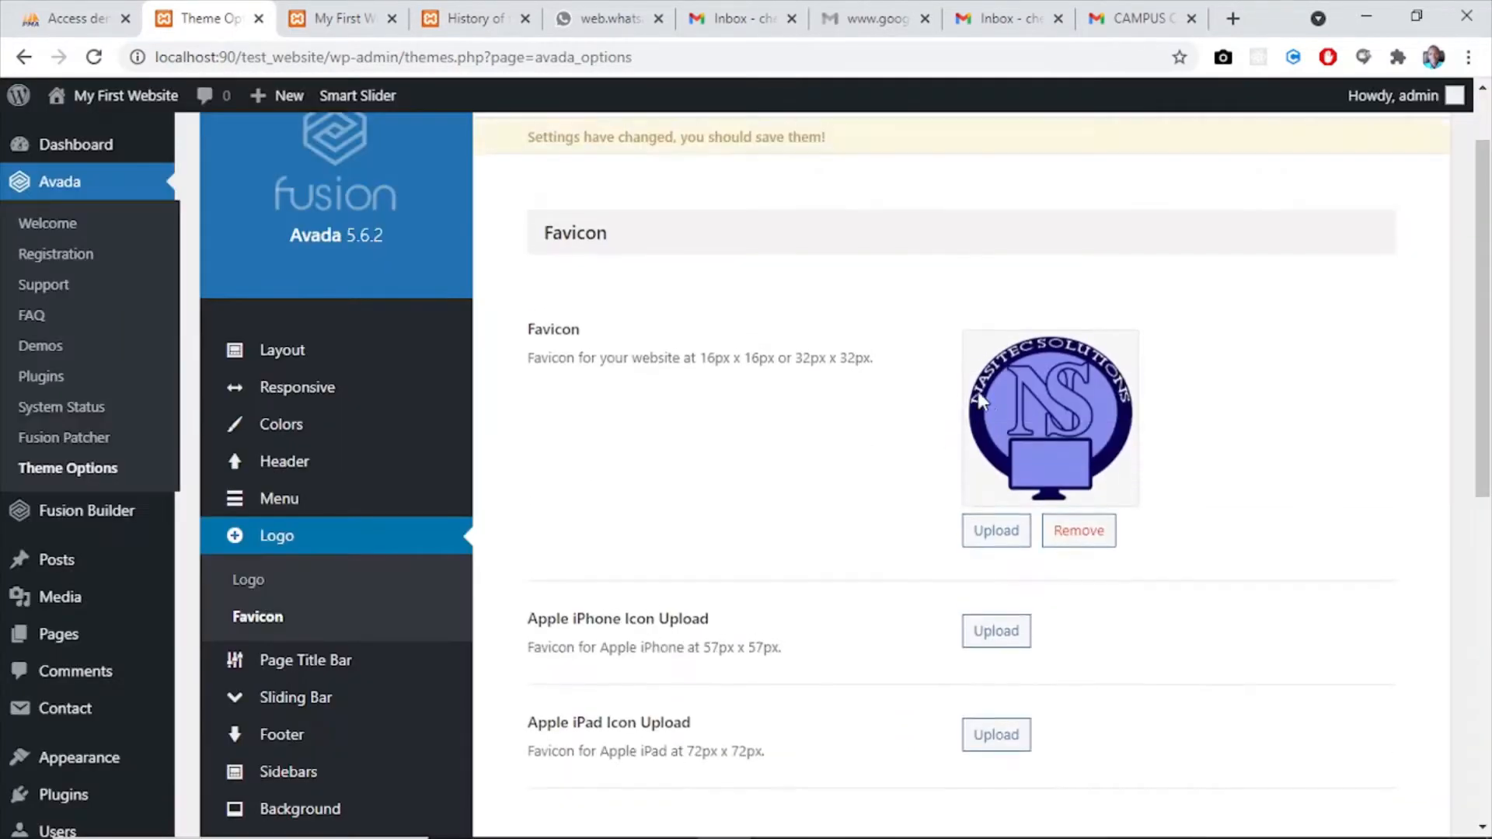
# - Set the Apple iPhone icon to Nasitec-Logo.png from the media library
pyautogui.scroll(-3, 1362, 433)
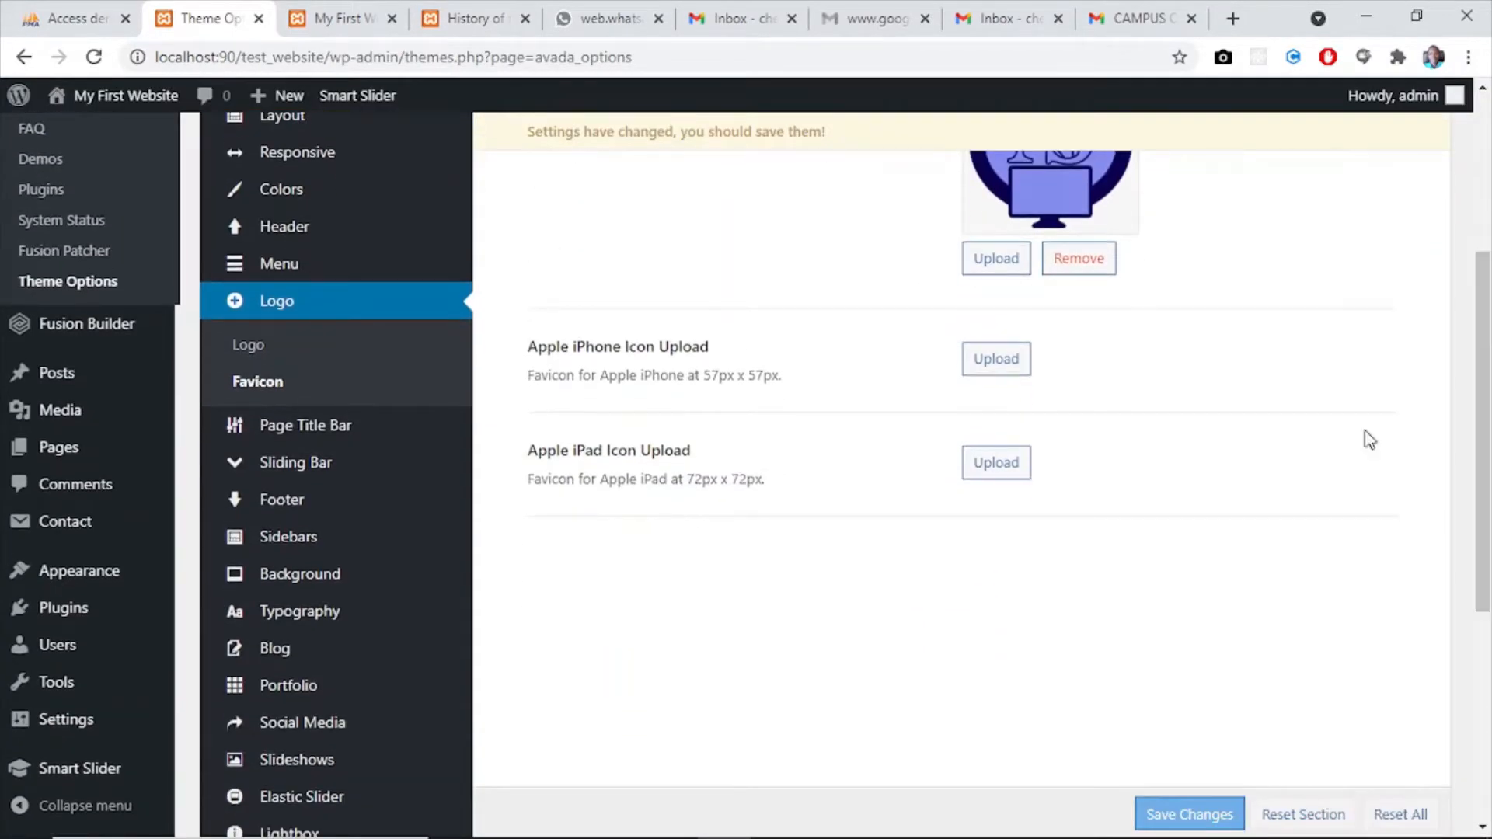
pyautogui.click(1000, 362)
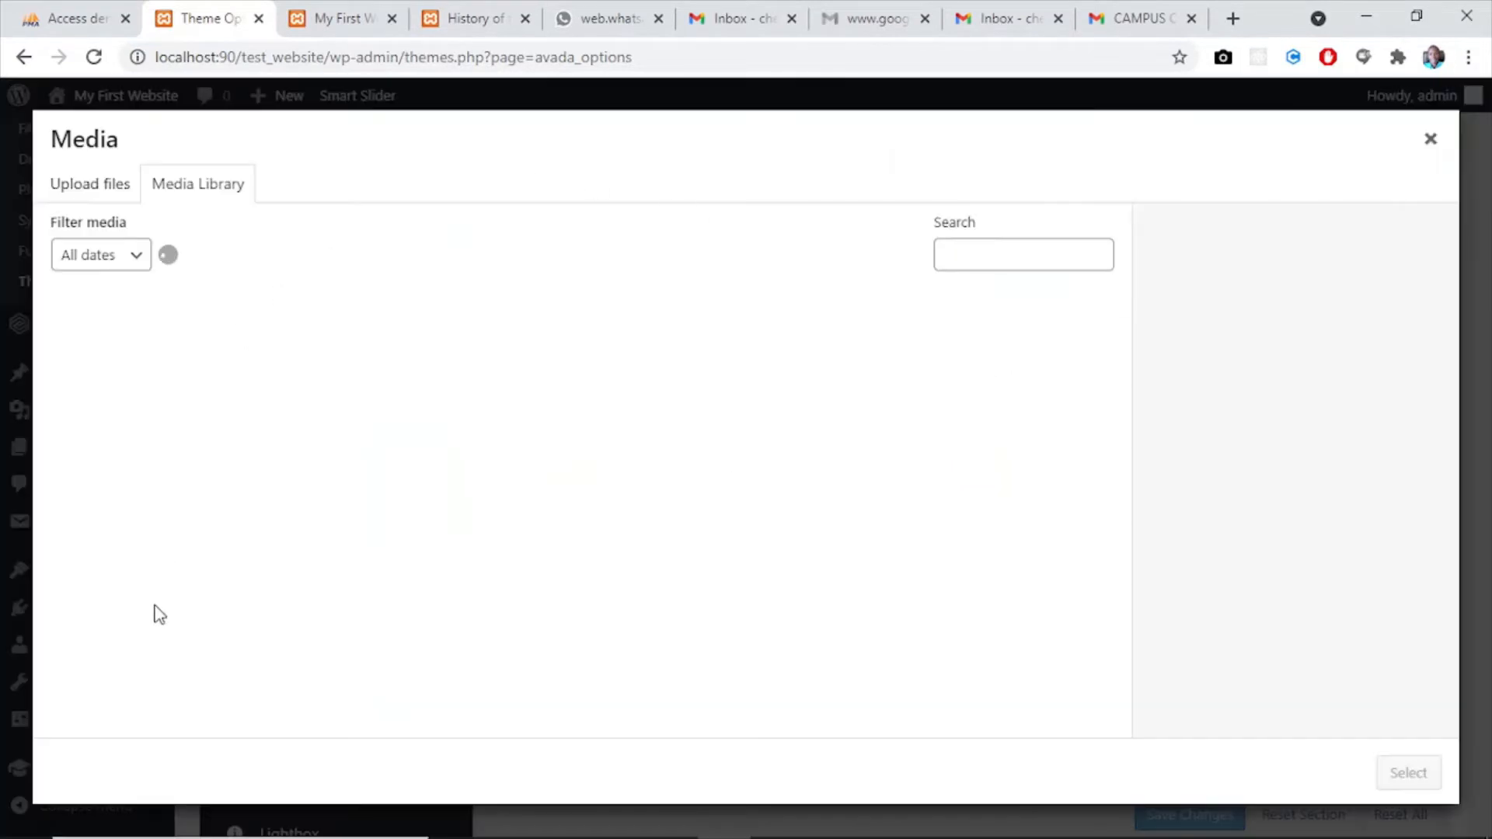
pyautogui.click(154, 579)
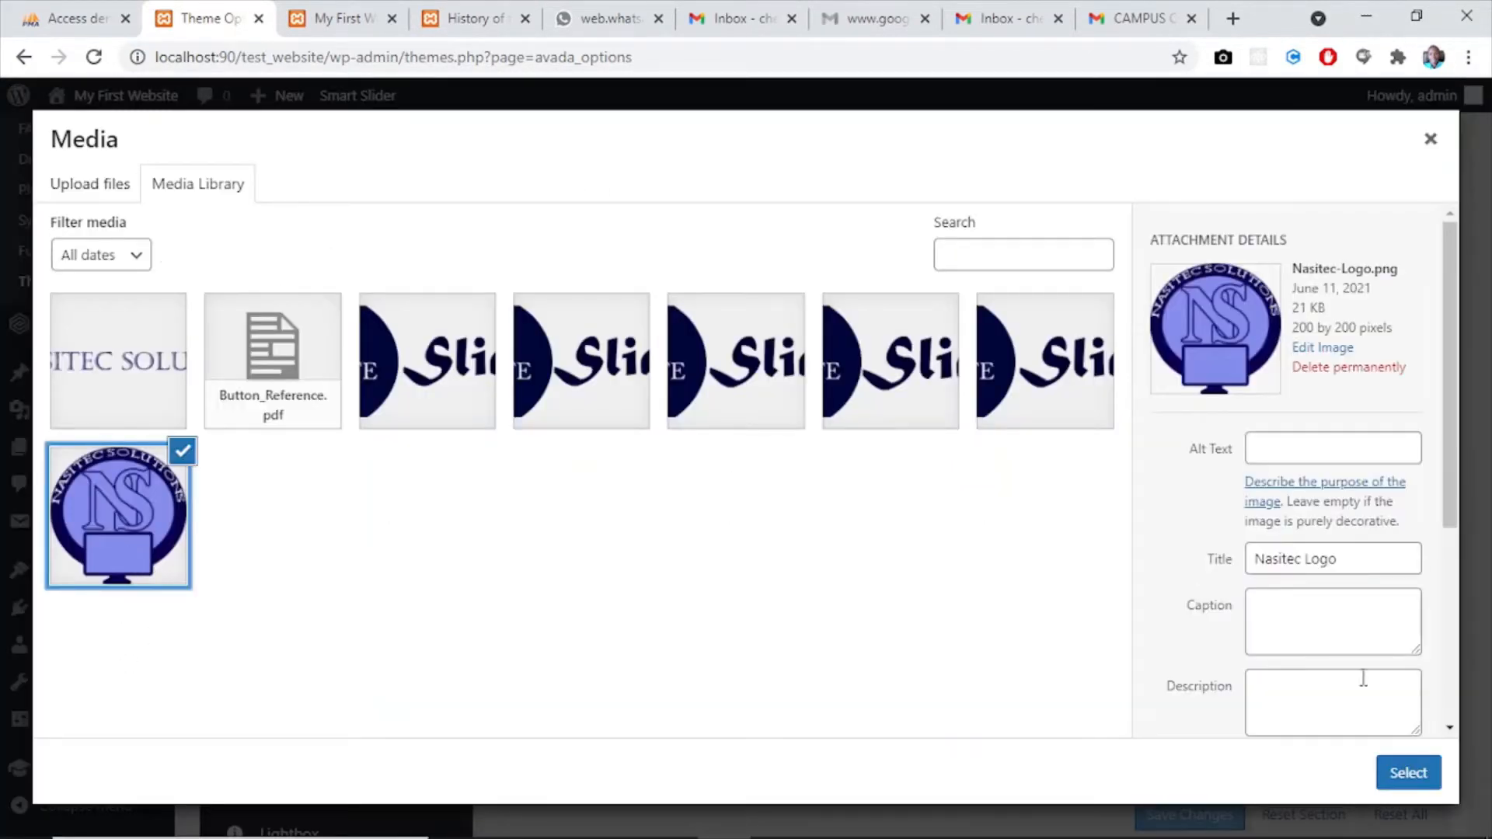
pyautogui.click(1405, 772)
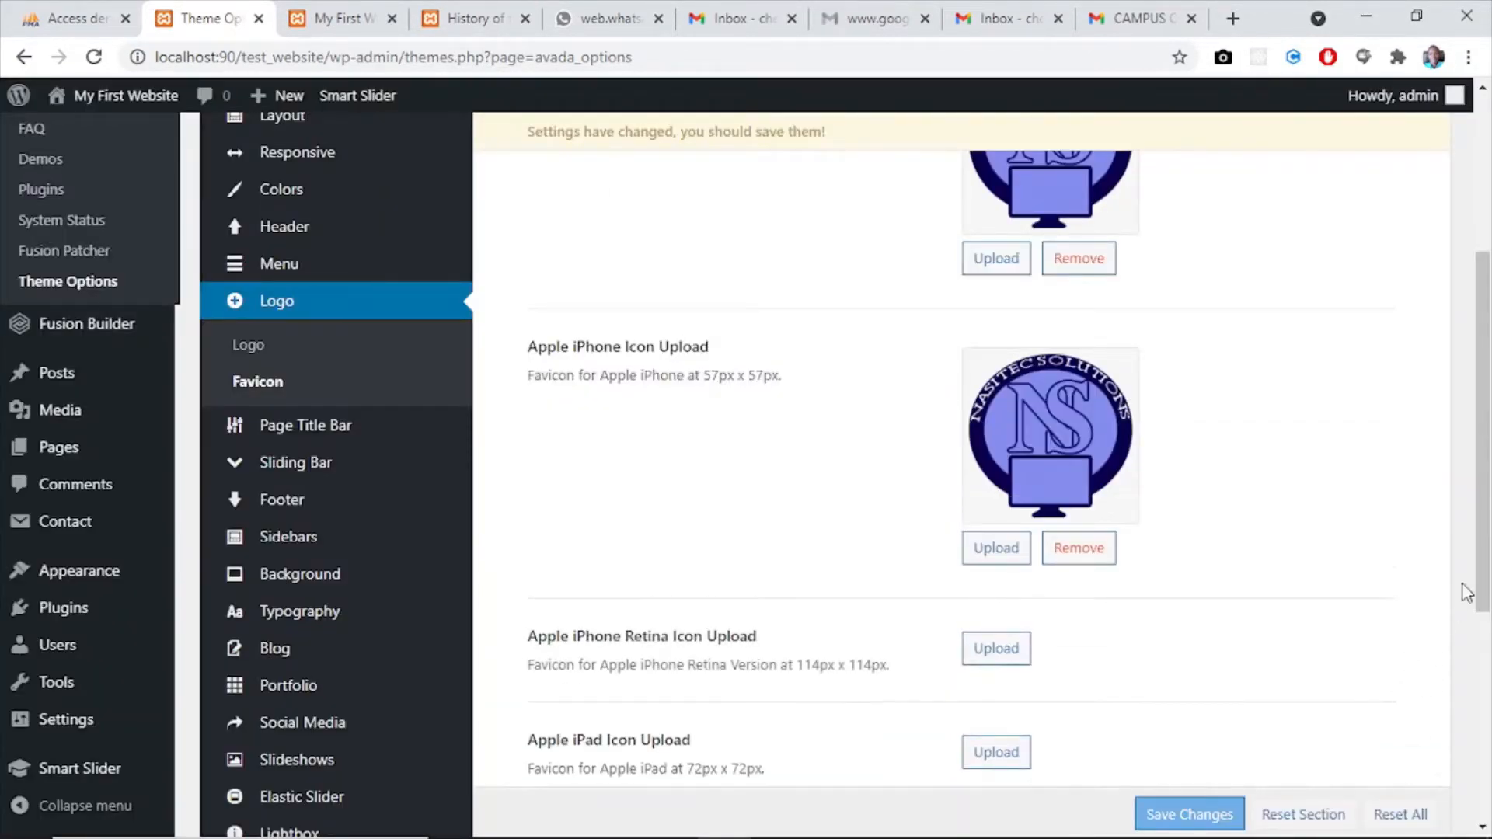
# - Set the Apple iPhone Retina icon to Nasitec-Logo.png from the media library
pyautogui.moveTo(1479, 558); pyautogui.dragTo(1488, 735)
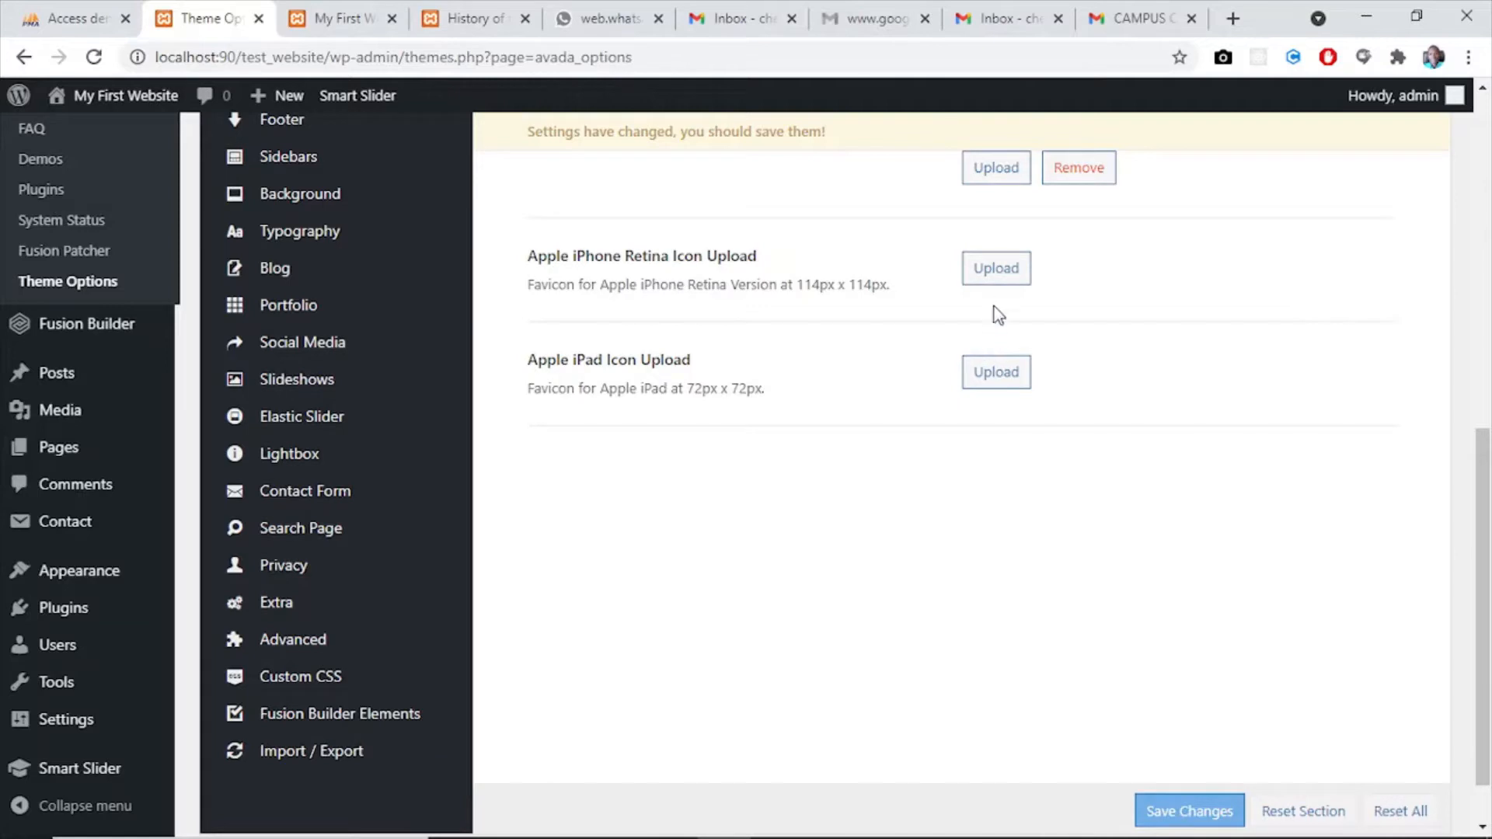
pyautogui.click(1003, 280)
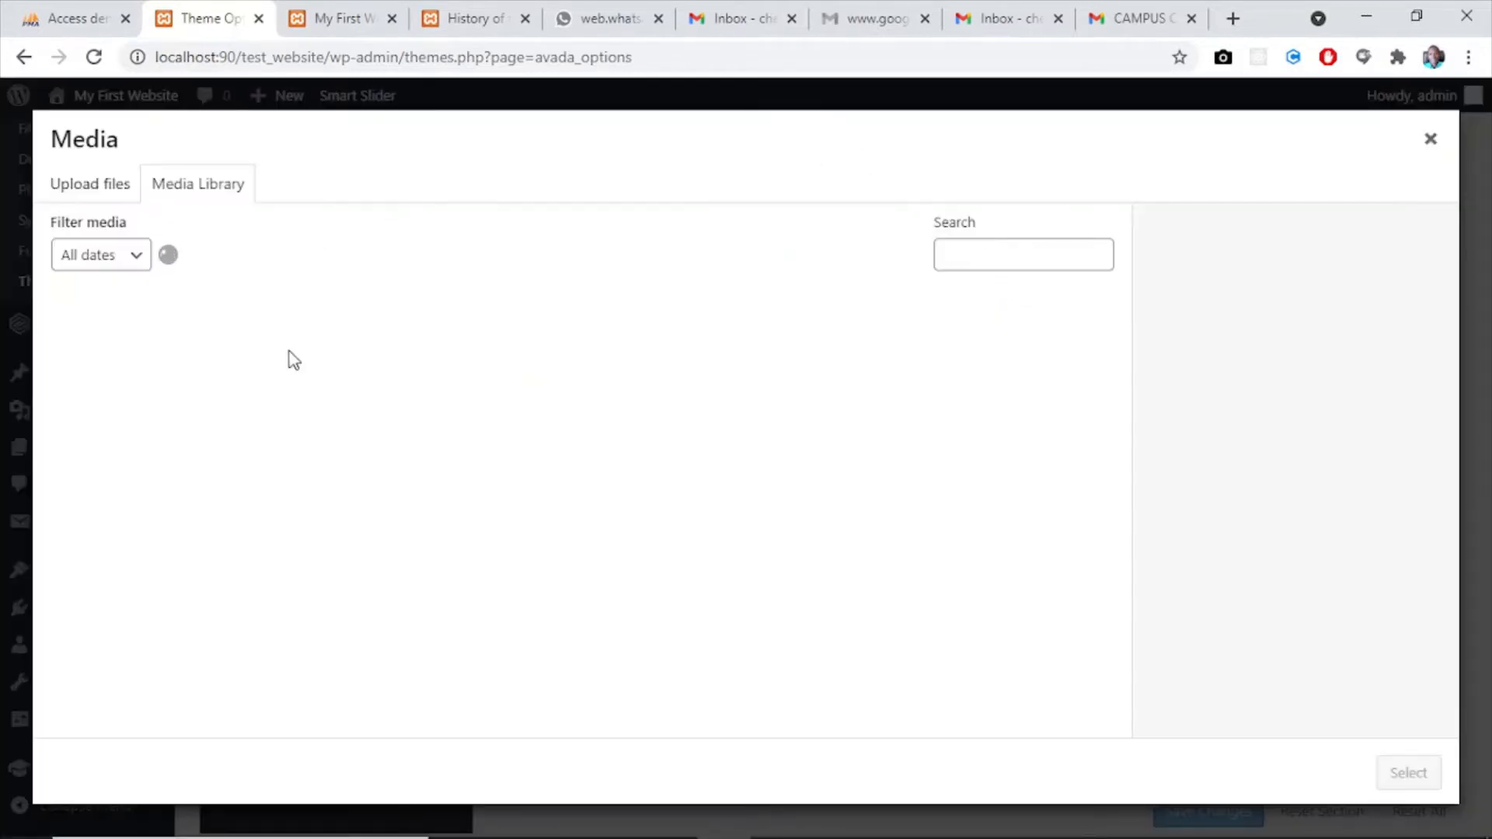
pyautogui.click(132, 509)
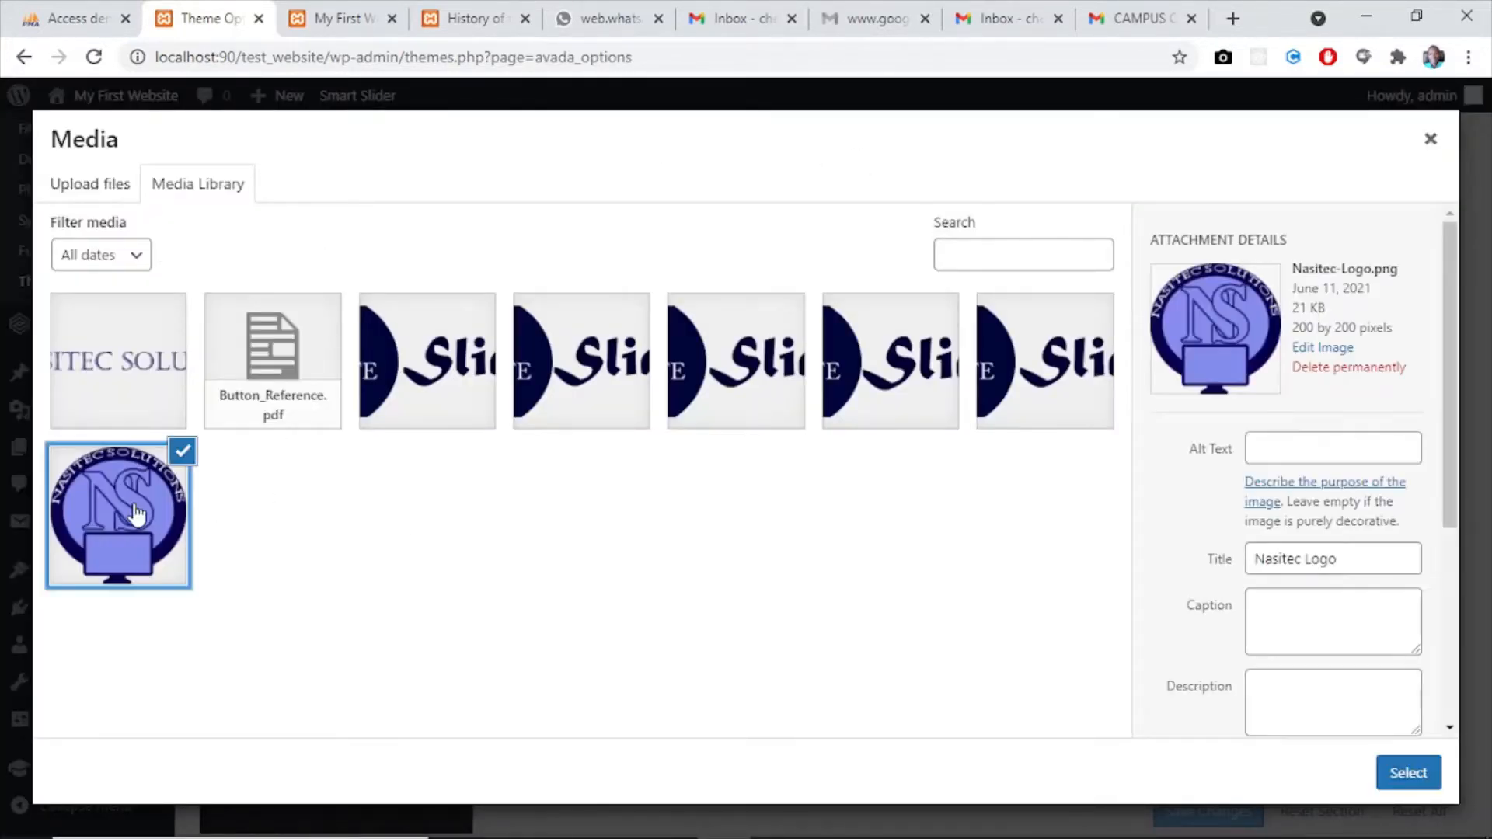
pyautogui.click(1422, 769)
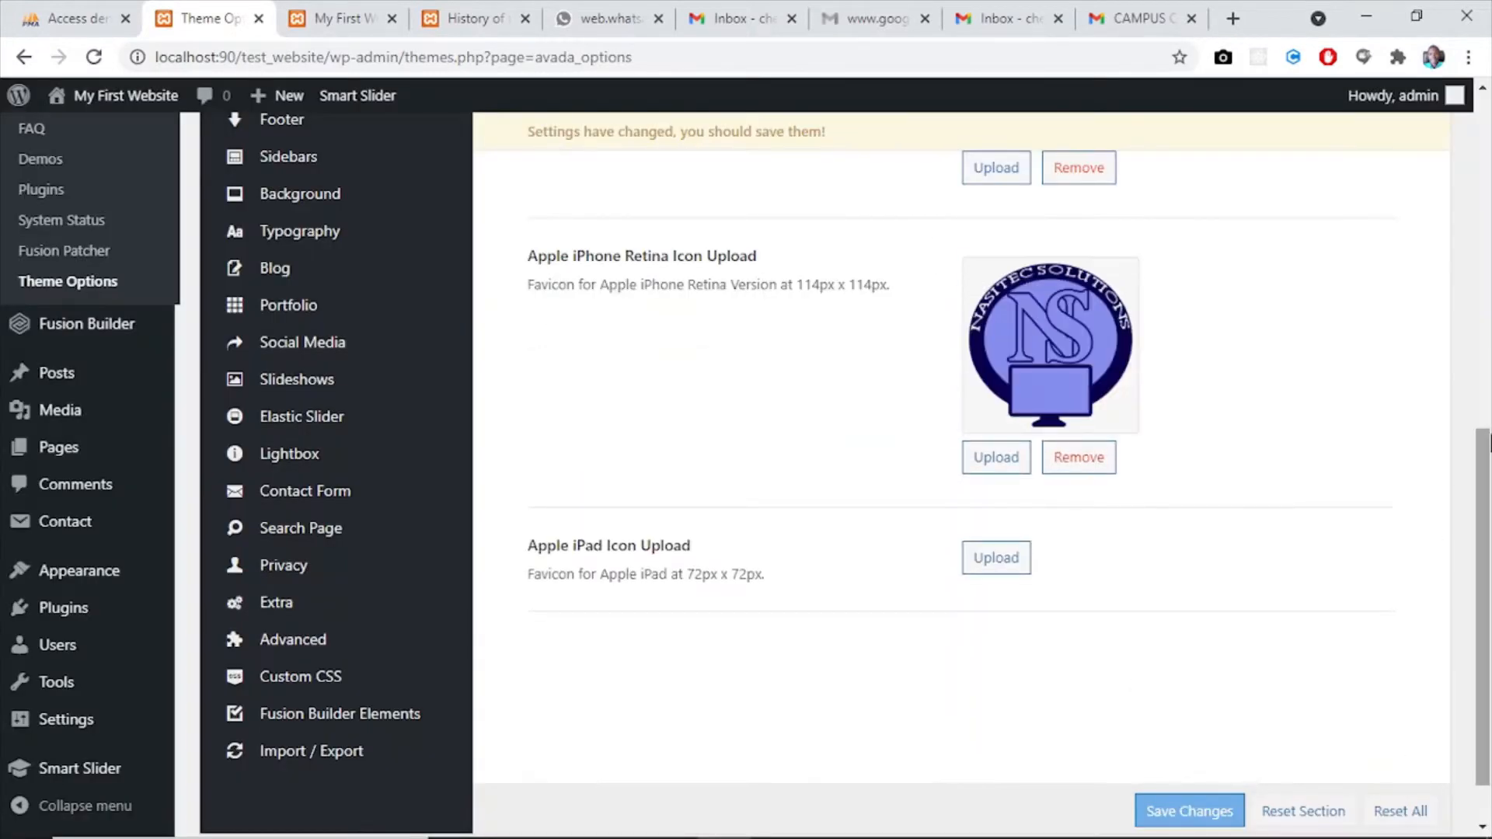
# - Set the Apple iPad icon to Nasitec-Logo.png from the media library
pyautogui.scroll(-1, 964, 462)
pyautogui.click(997, 501)
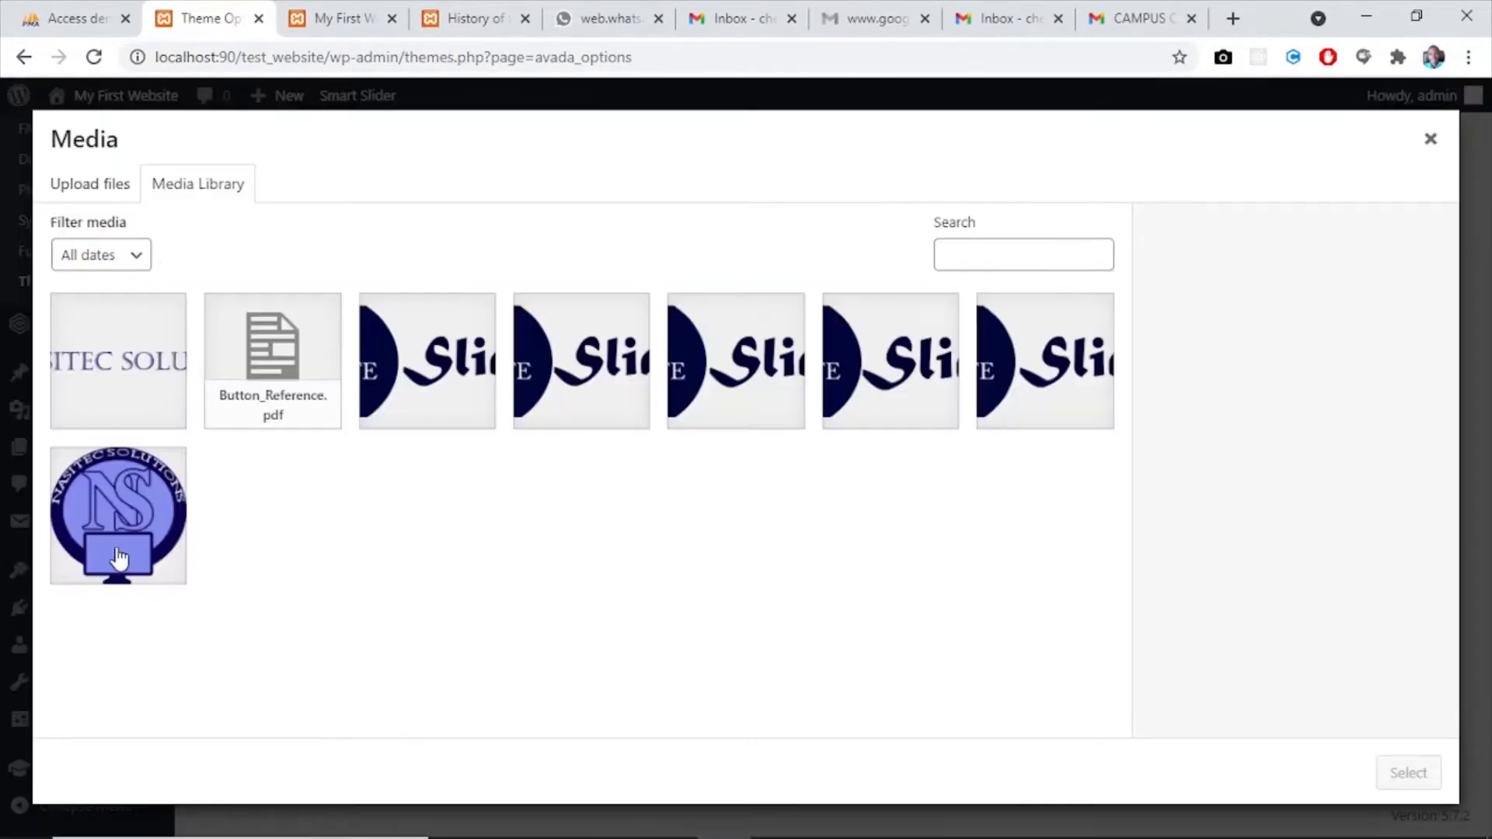
pyautogui.click(118, 558)
pyautogui.click(1407, 773)
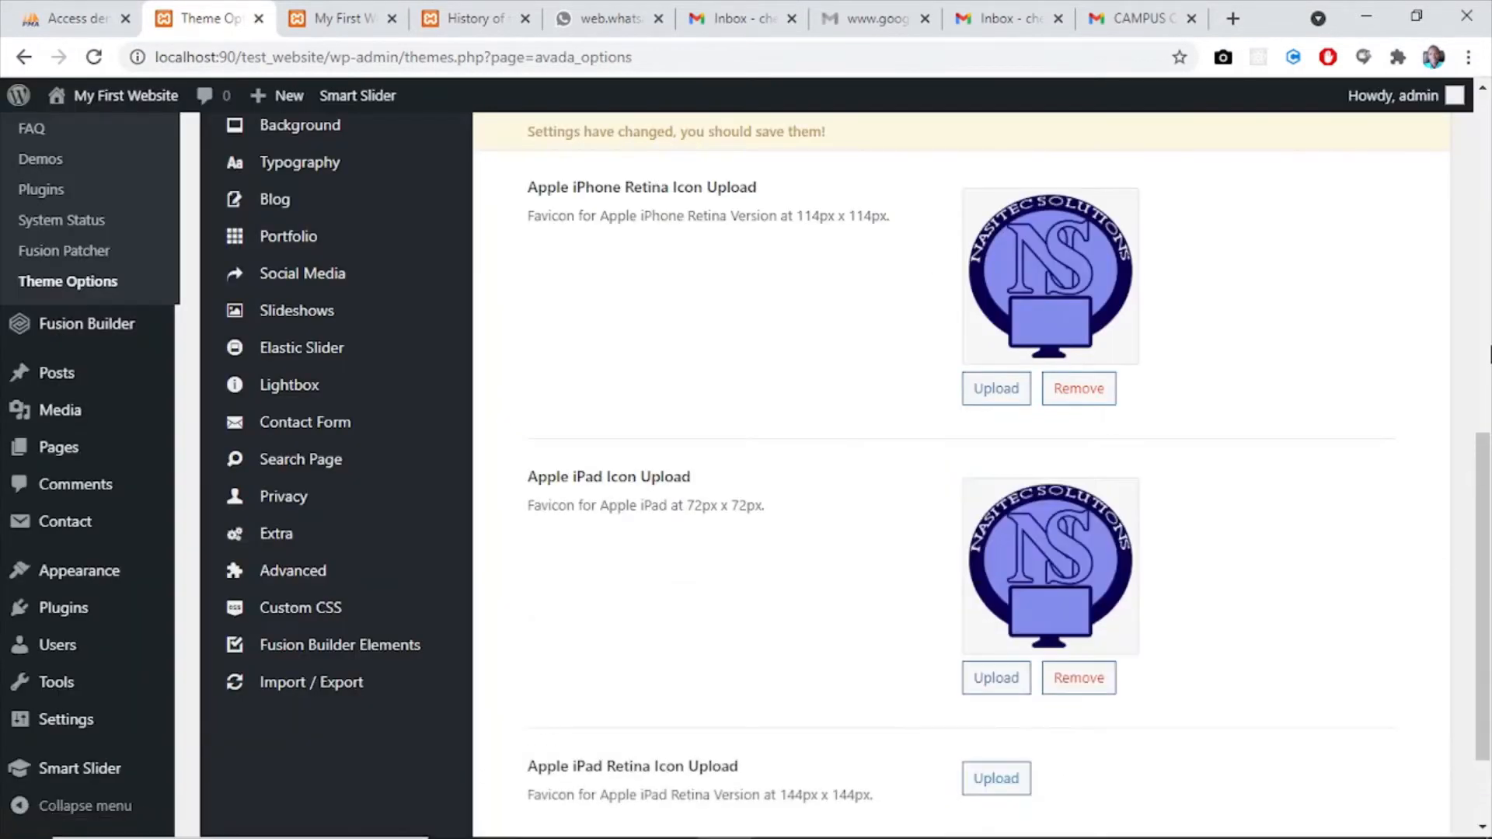
# - Set the Apple iPad Retina icon to Nasitec-Logo.png from the media library and save the theme options
pyautogui.scroll(-3, 1486, 516)
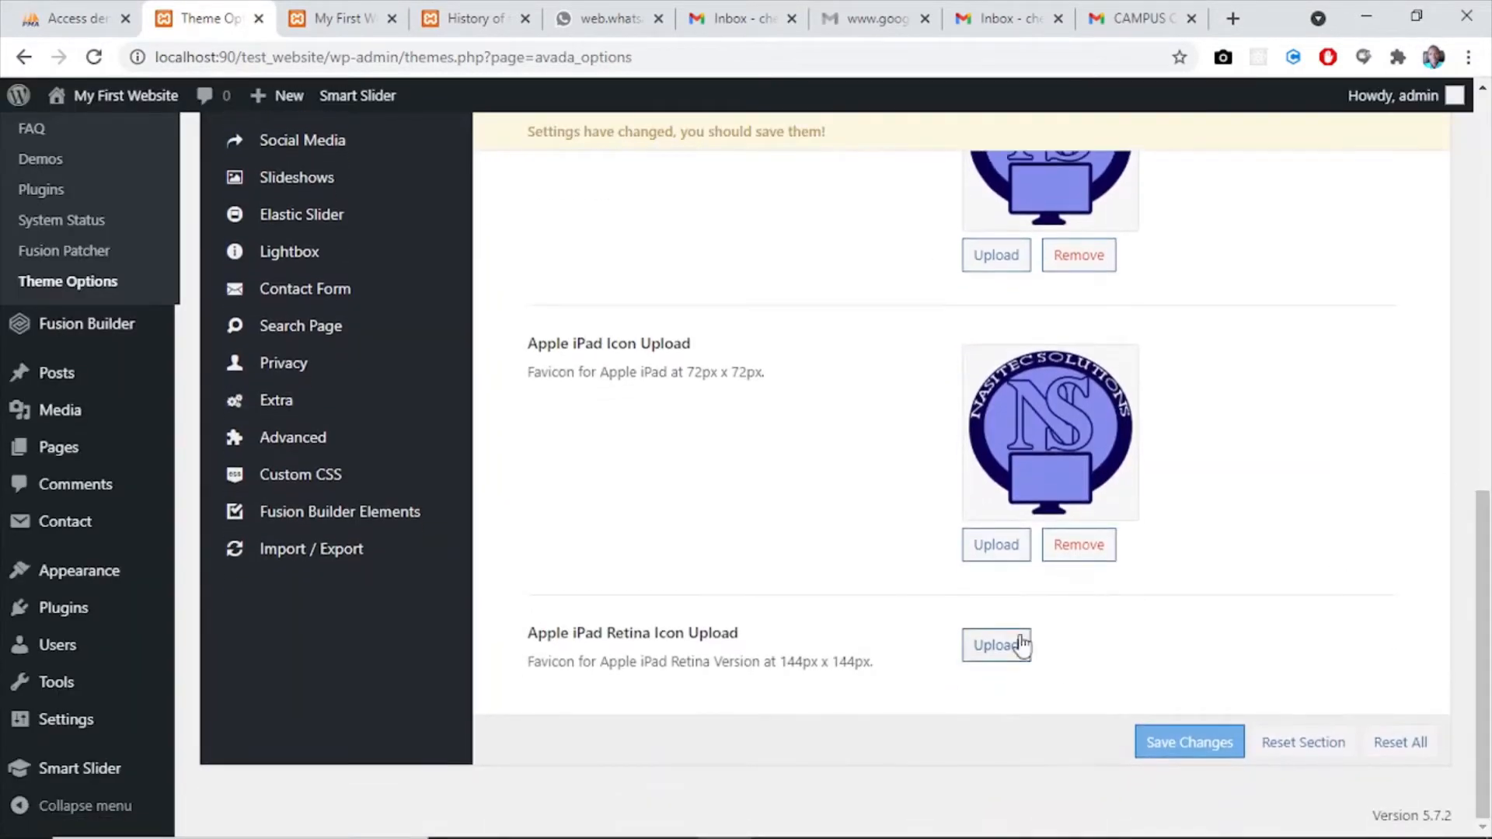
pyautogui.click(1021, 644)
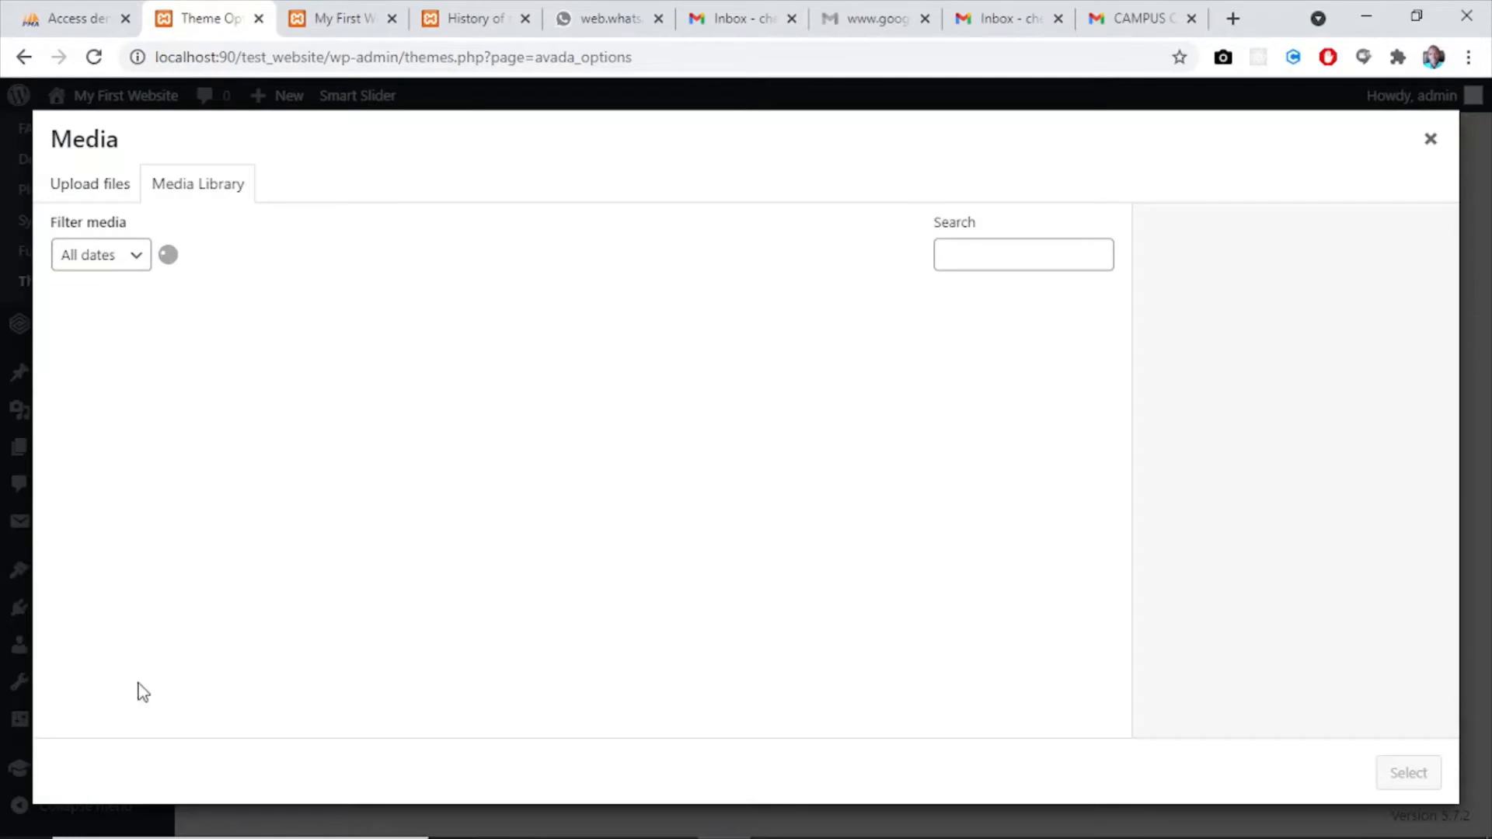
pyautogui.click(116, 592)
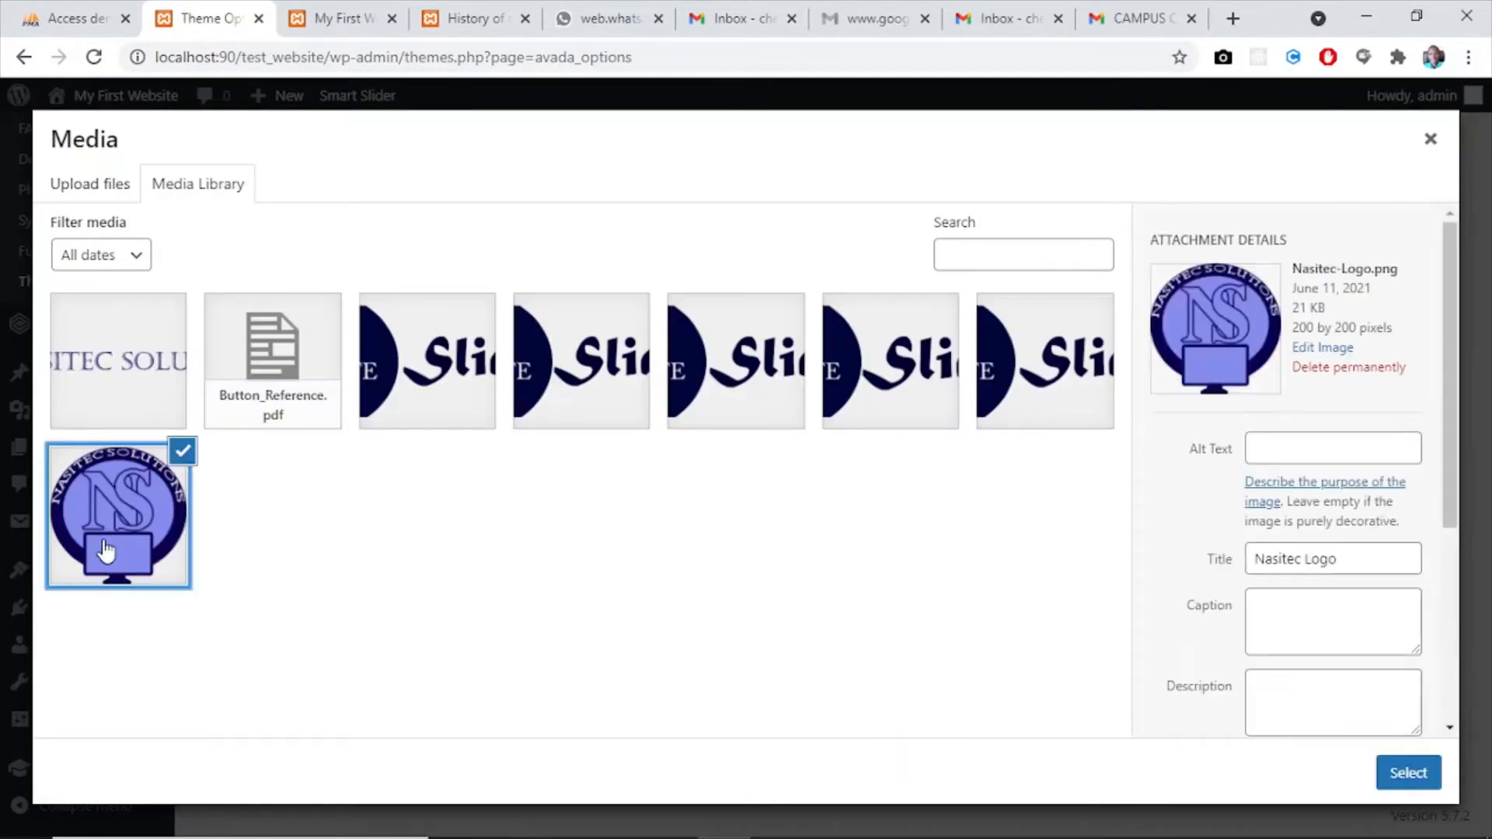
pyautogui.click(1432, 785)
pyautogui.scroll(-3, 1486, 553)
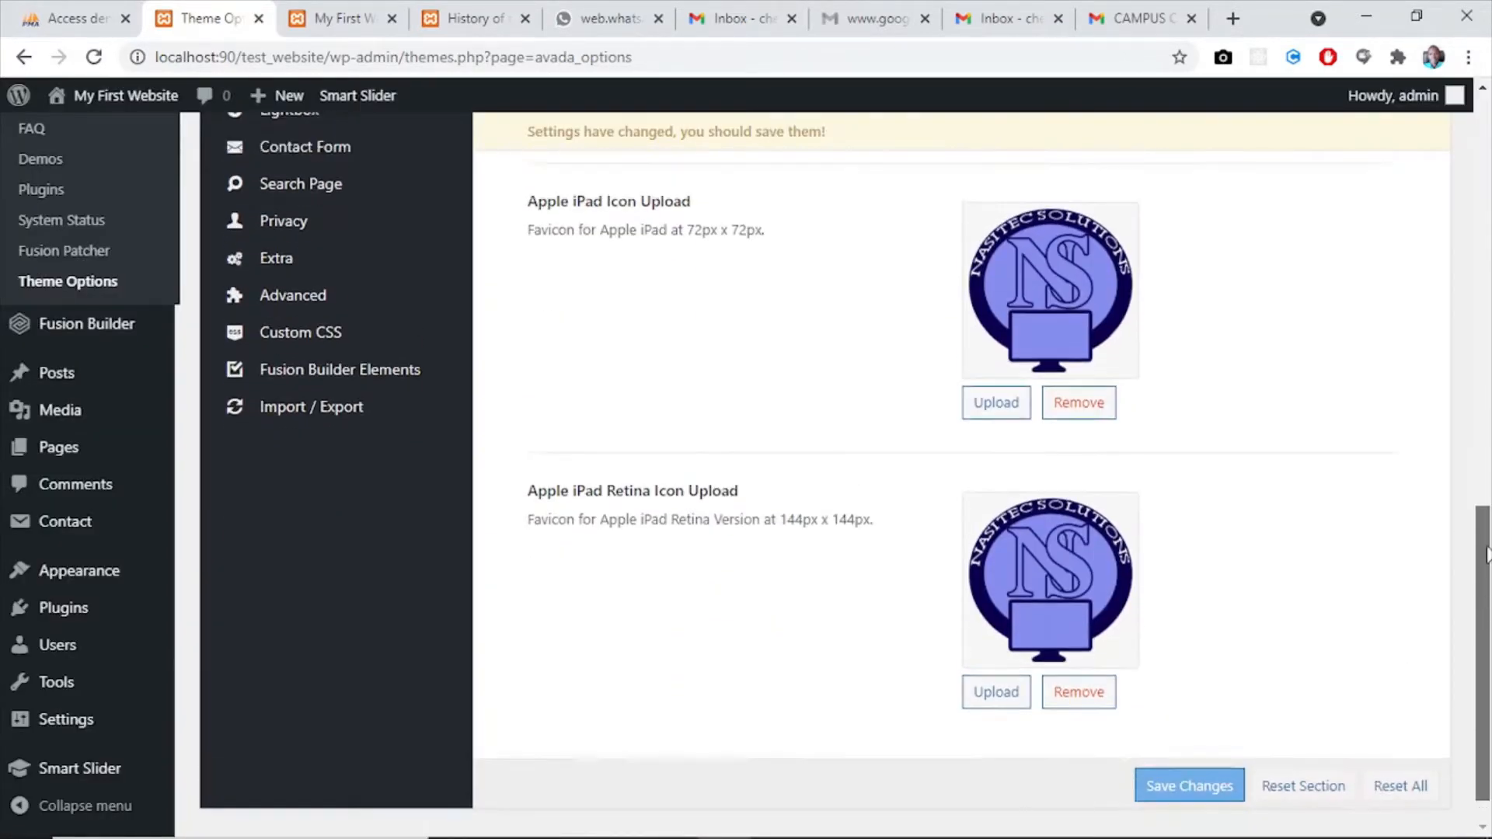
pyautogui.scroll(10, 1486, 553)
pyautogui.scroll(-8, 1488, 549)
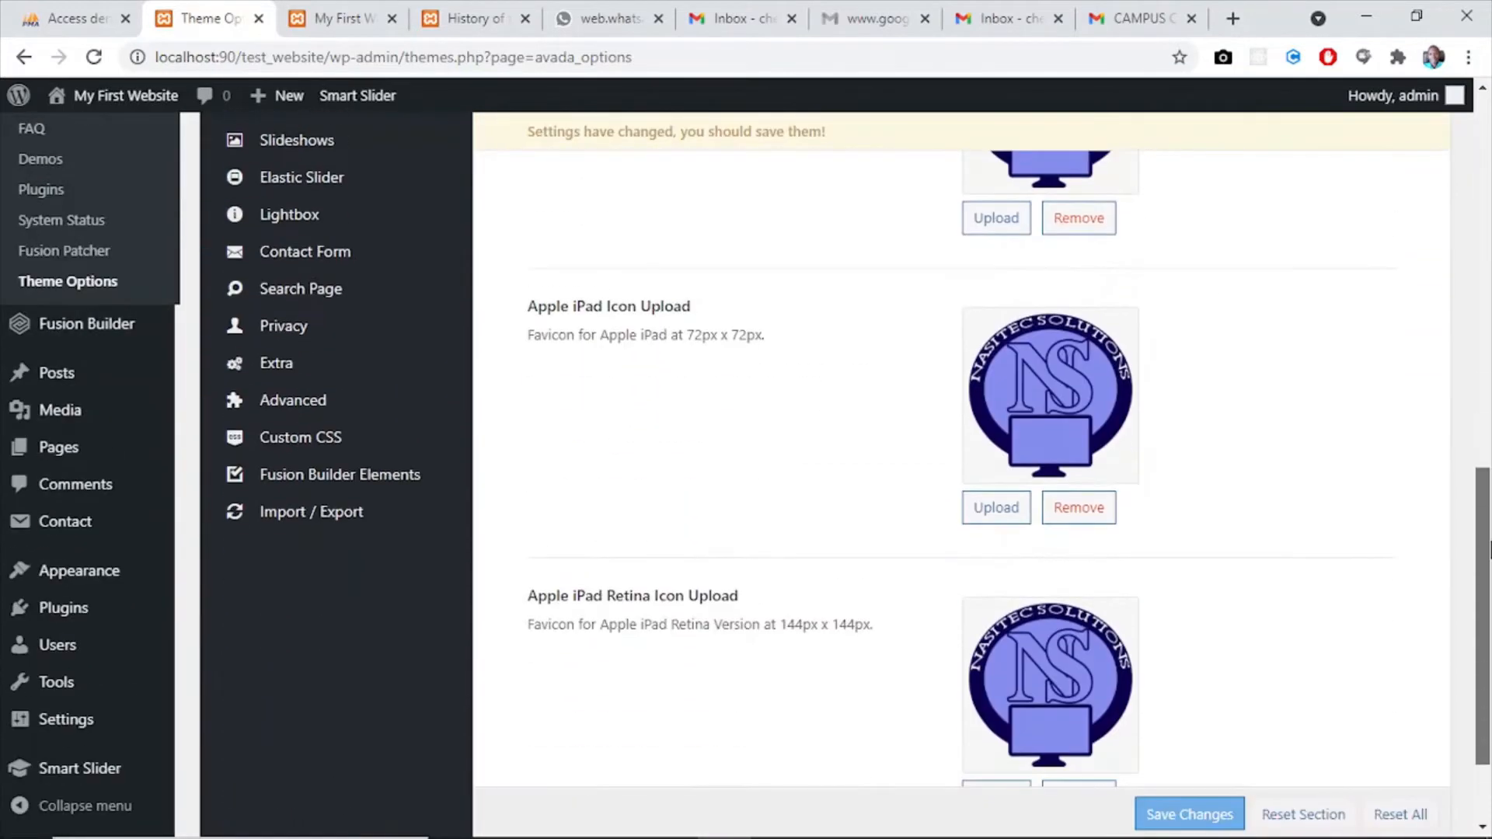
pyautogui.scroll(-2, 1488, 549)
pyautogui.click(1203, 746)
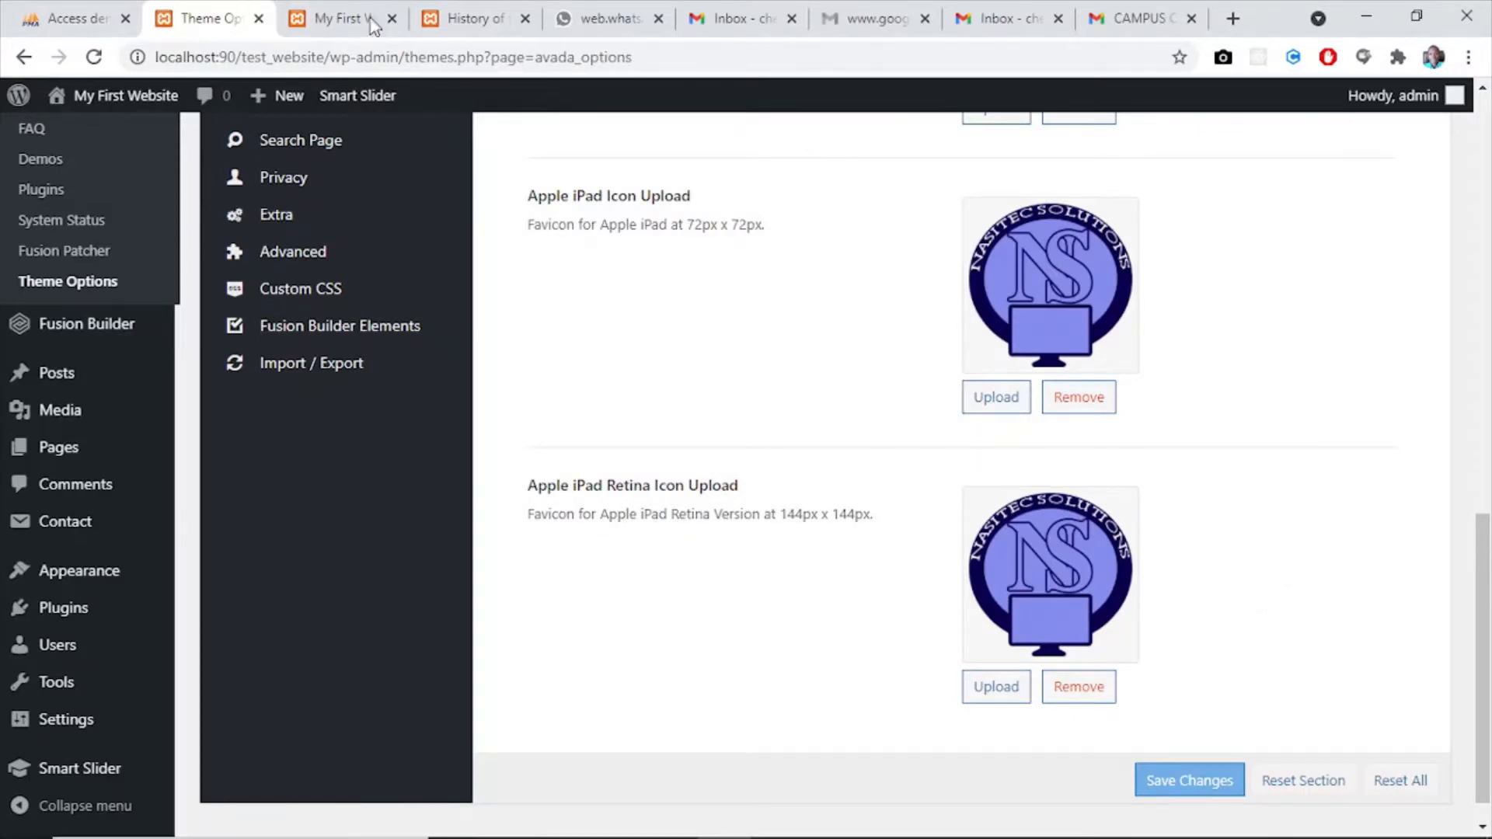
# - Reload the website's home page and check the header logo and the favicon
pyautogui.click(315, 19)
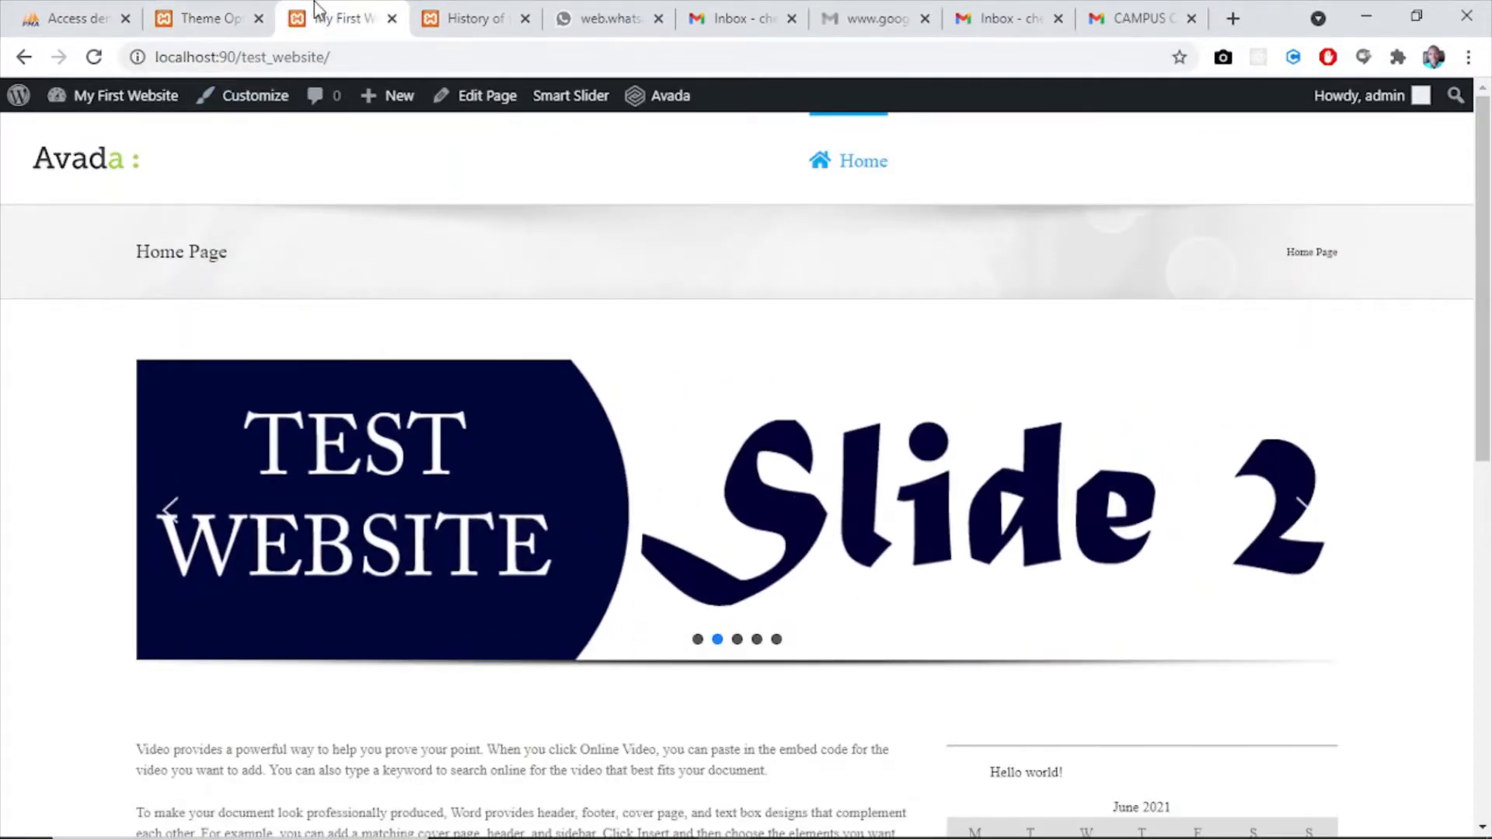
pyautogui.click(94, 57)
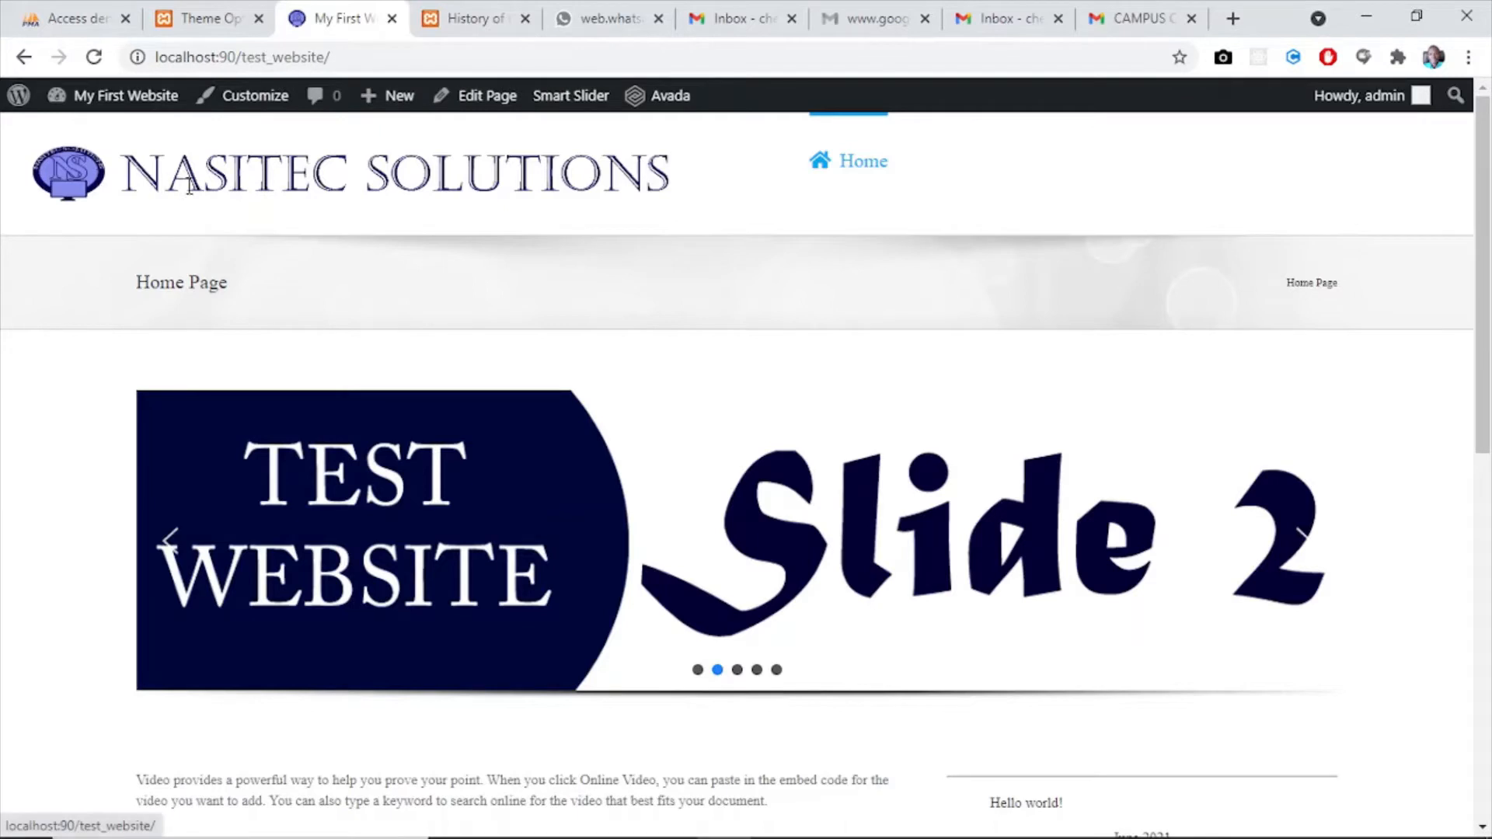
pyautogui.doubleClick(379, 199)
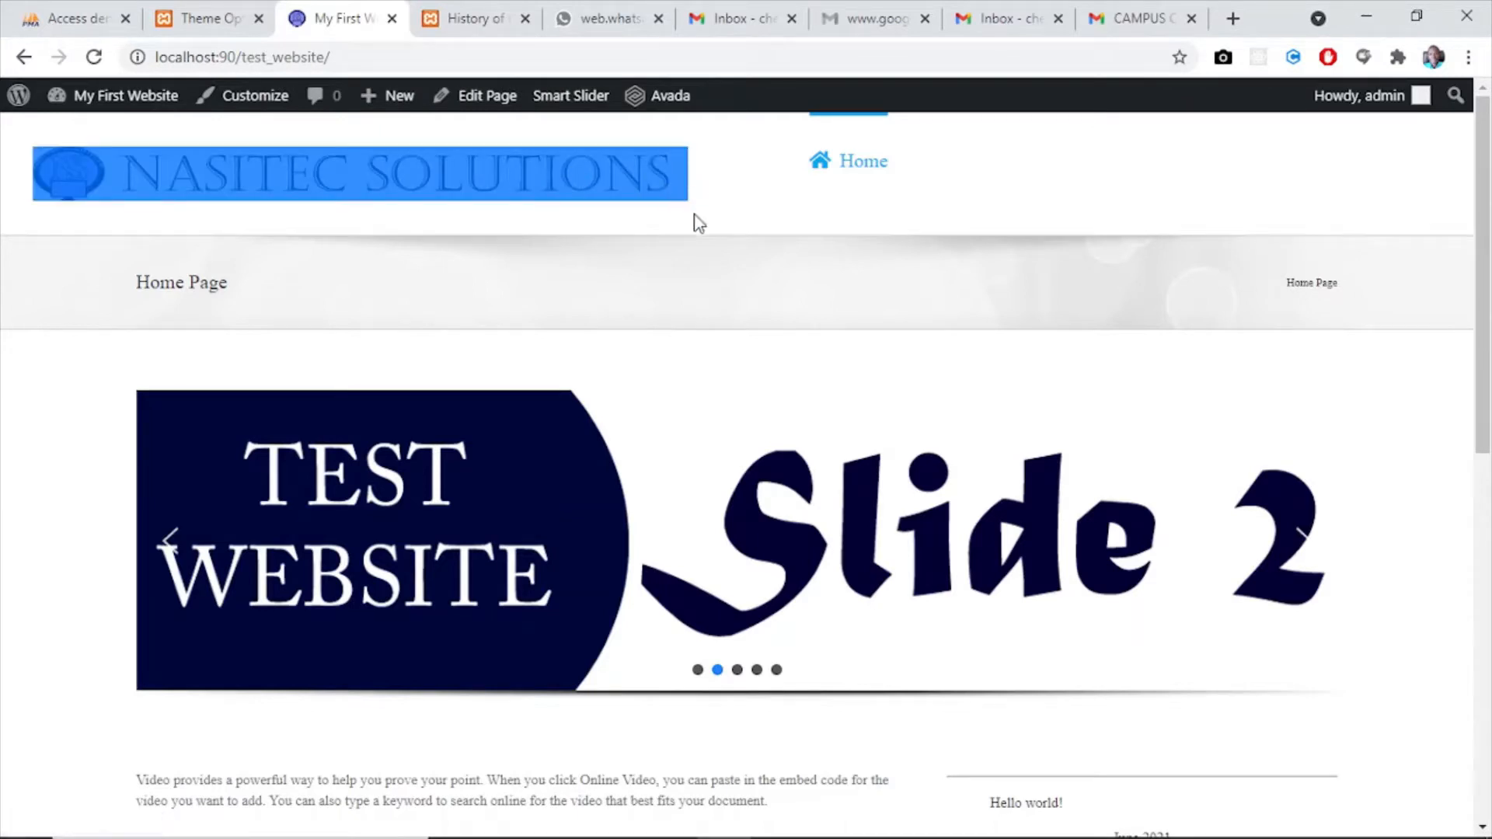
pyautogui.click(618, 234)
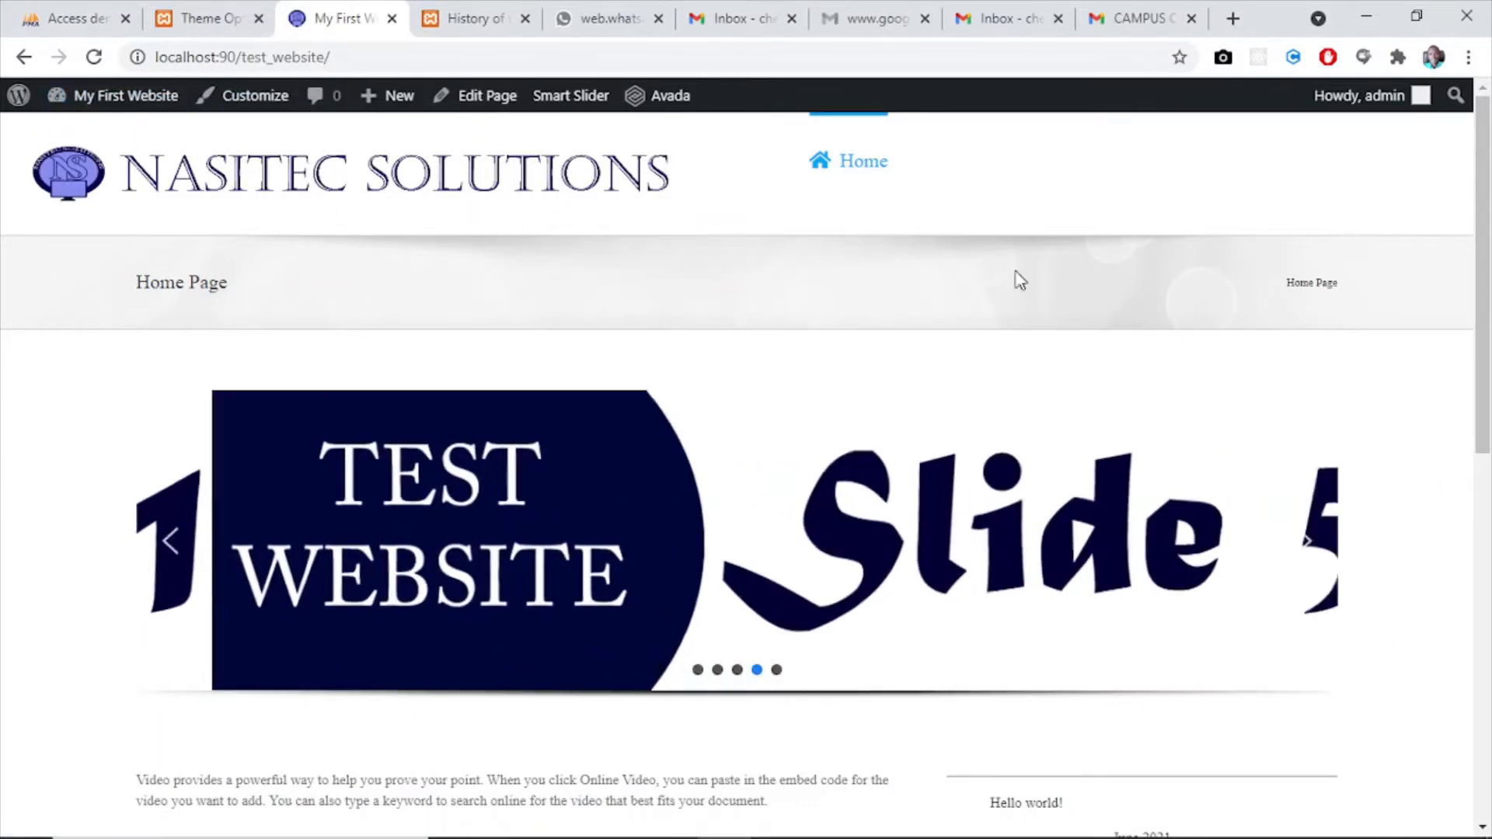
pyautogui.moveTo(1486, 268)
pyautogui.mouseDown()
pyautogui.moveTo(1480, 637)
pyautogui.moveTo(1474, 272)
pyautogui.mouseUp()
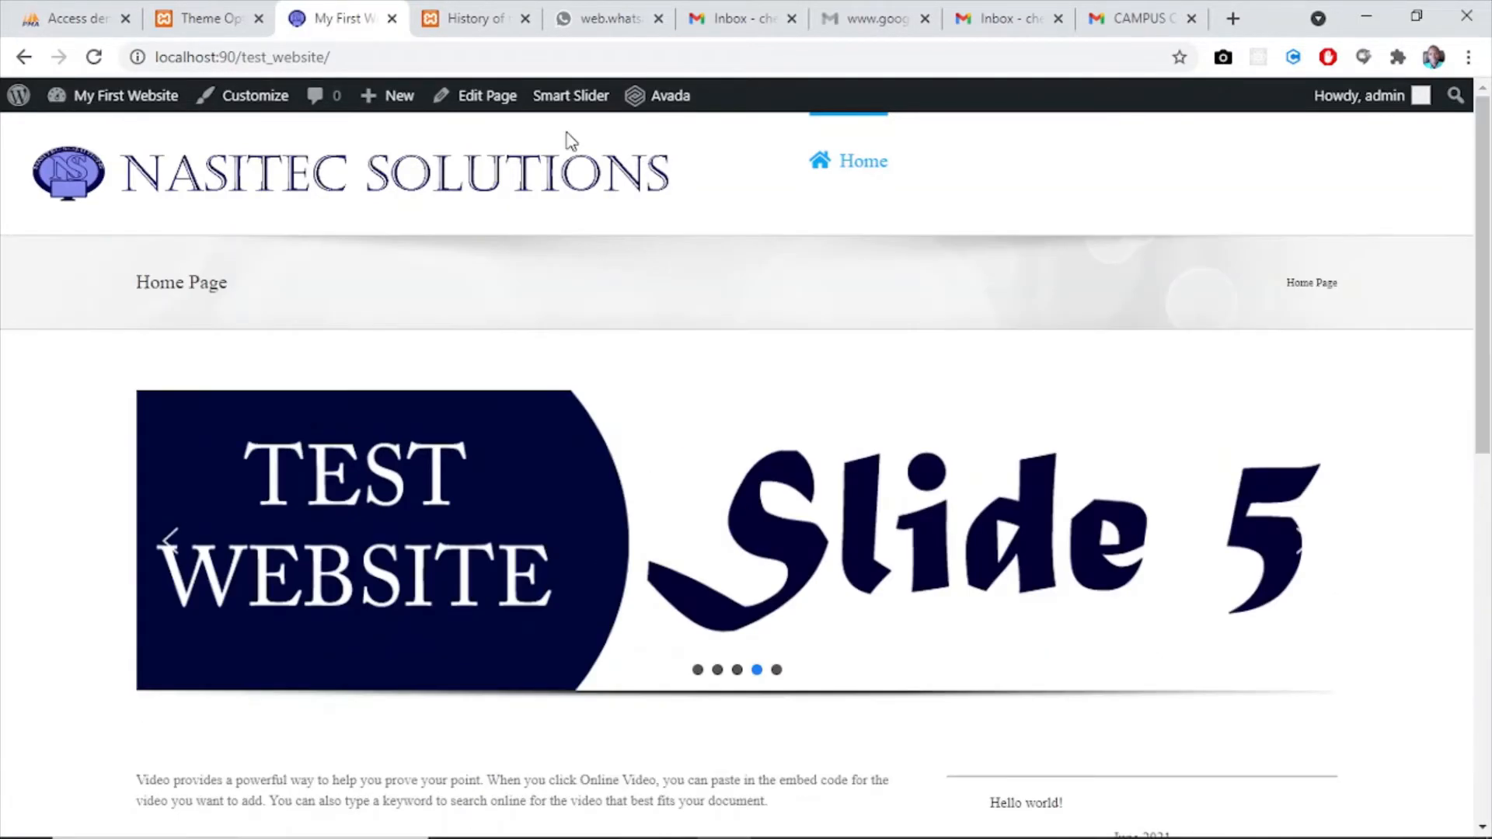
# - Return to Theme Options and examine the Layout settings for site layout, width and content padding
pyautogui.click(200, 24)
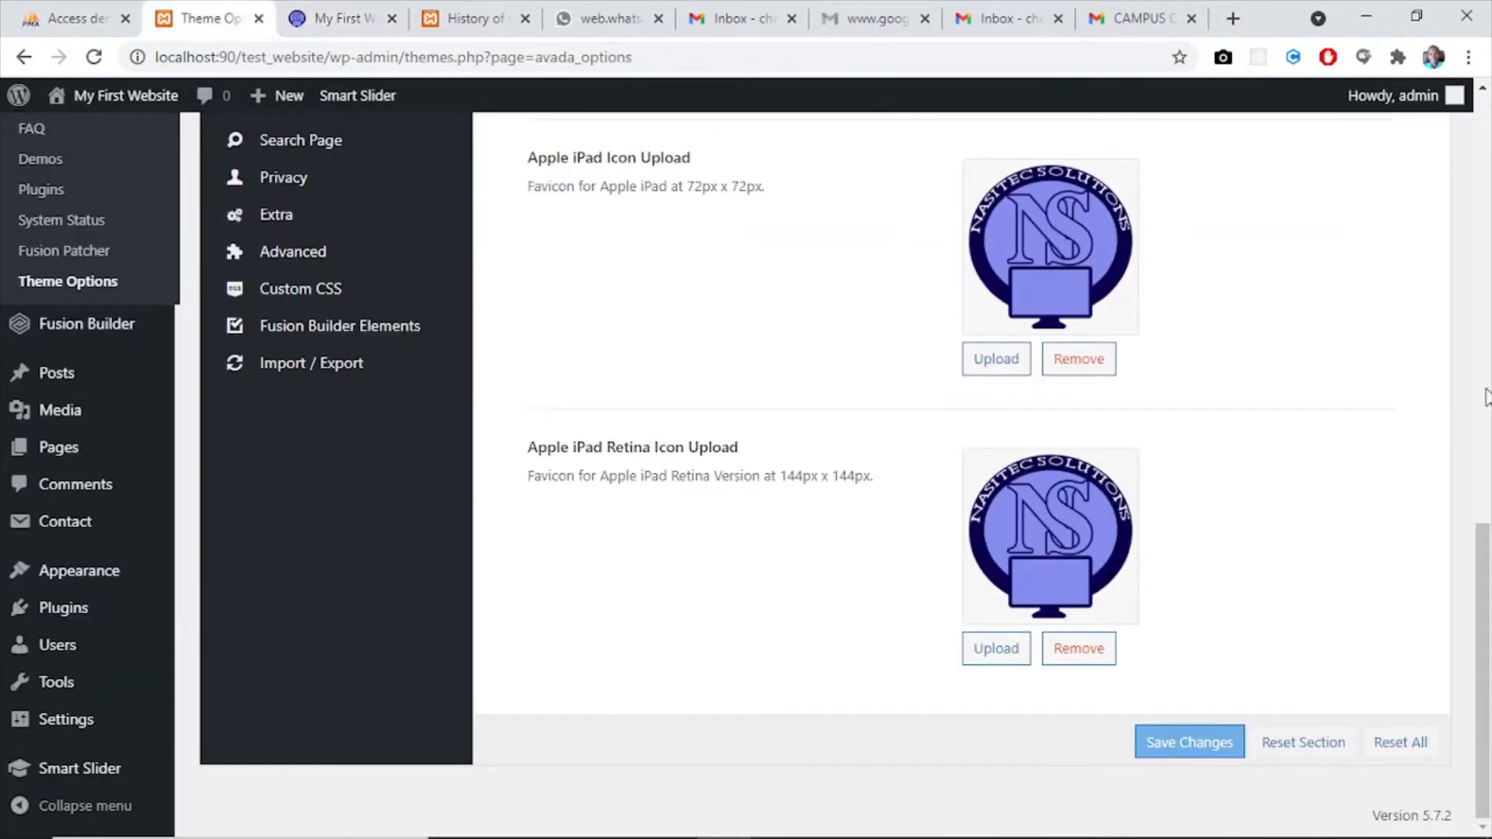
pyautogui.moveTo(1477, 593); pyautogui.dragTo(1465, 192)
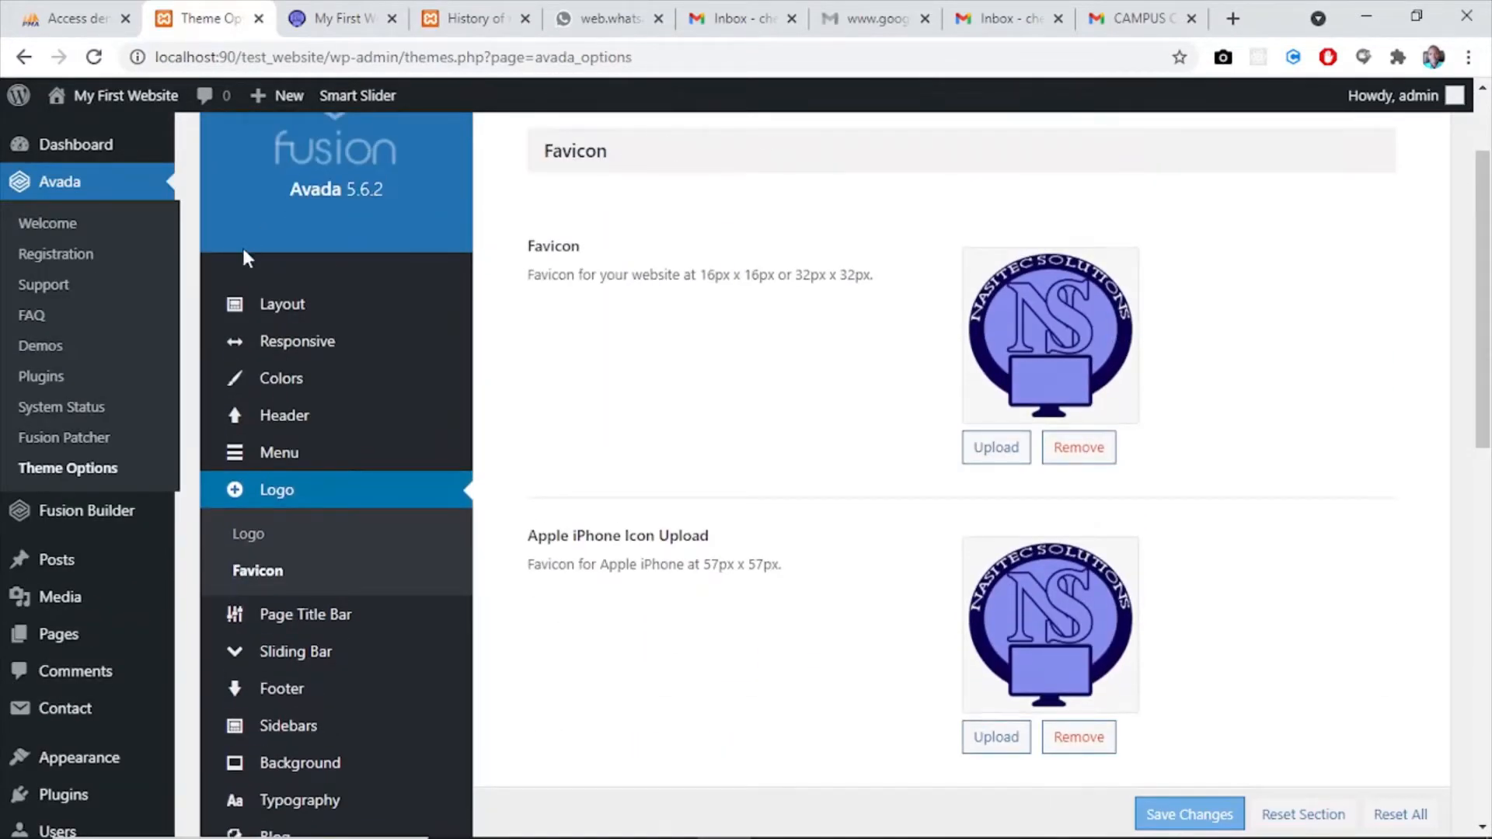
pyautogui.click(282, 310)
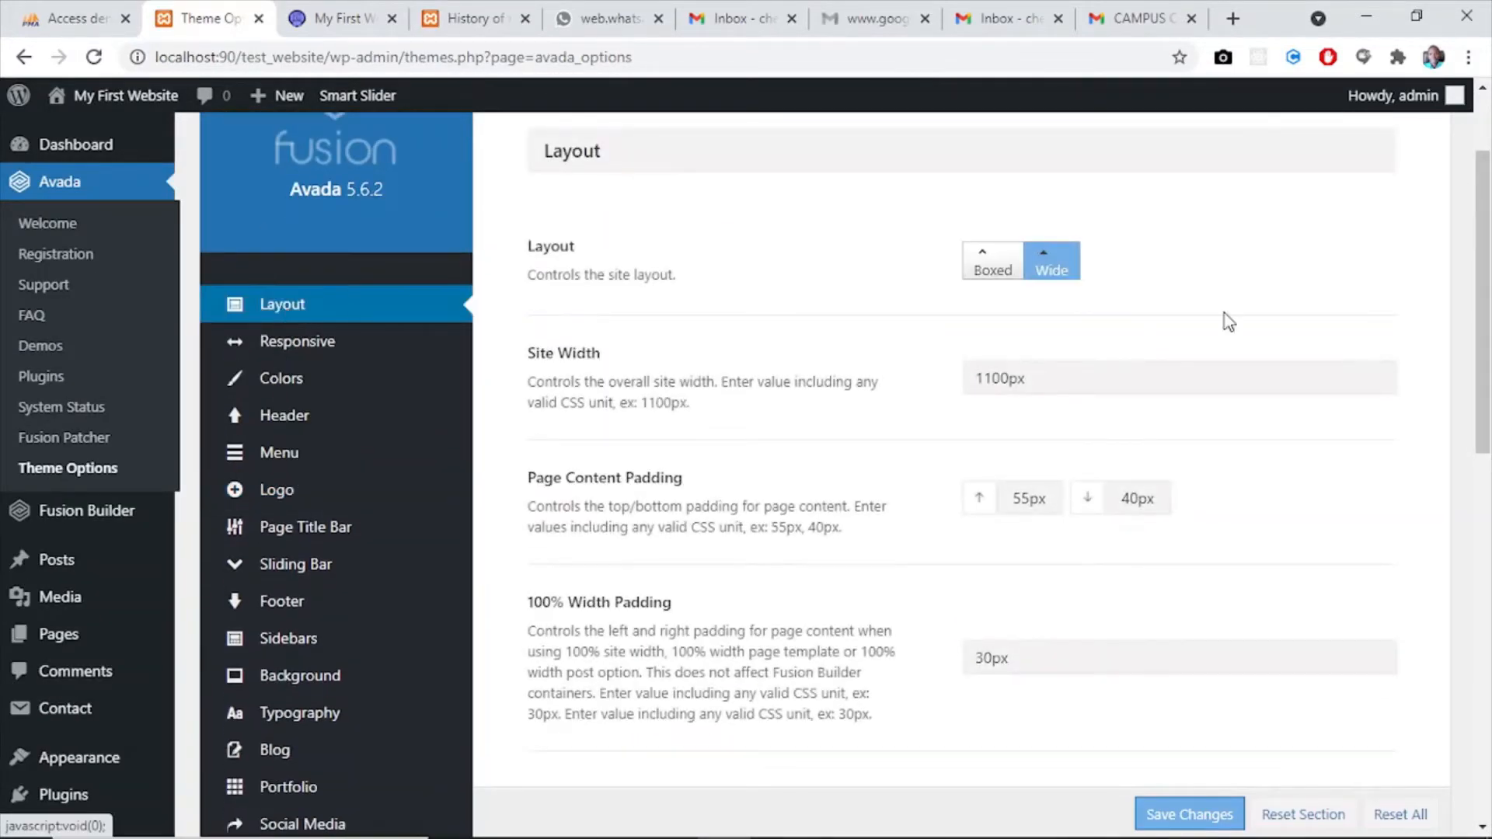
pyautogui.moveTo(1484, 273); pyautogui.dragTo(1488, 338)
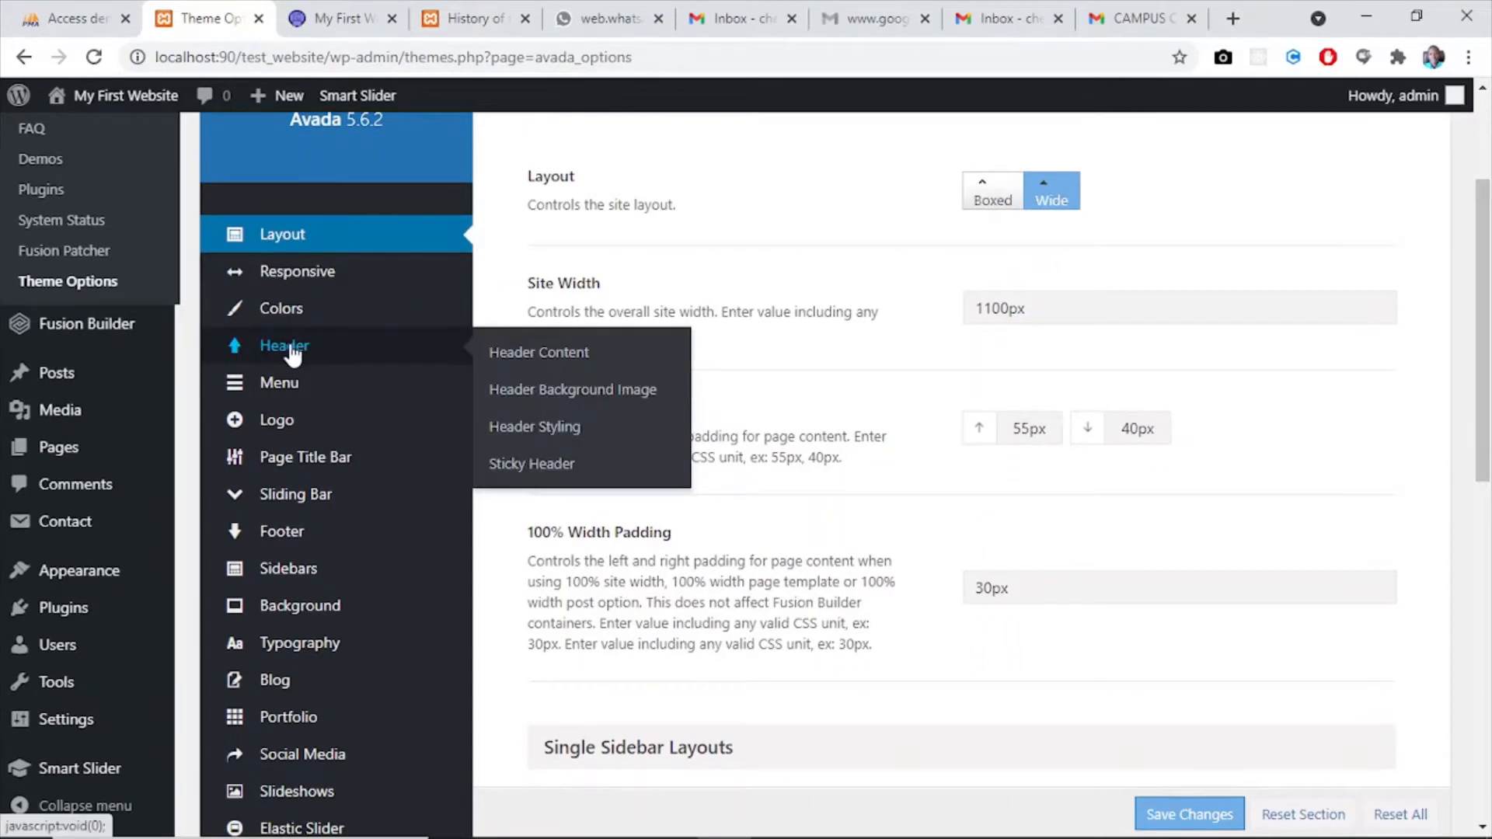
# - Open the Header Content settings and choose the fifth header layout, with a green top bar and a centred logo above the menu
pyautogui.click(293, 352)
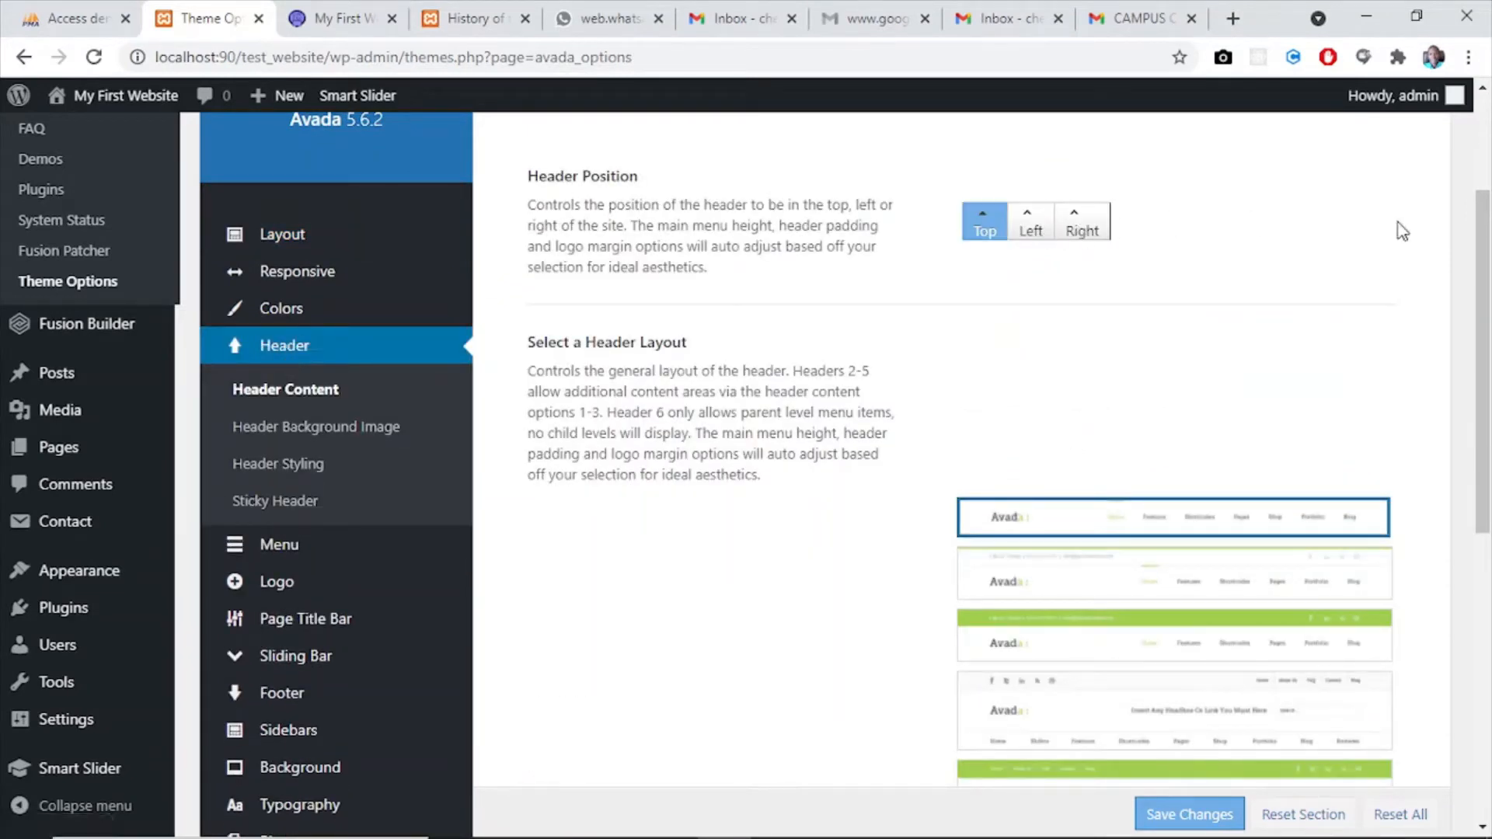
pyautogui.moveTo(1487, 299); pyautogui.dragTo(1490, 464)
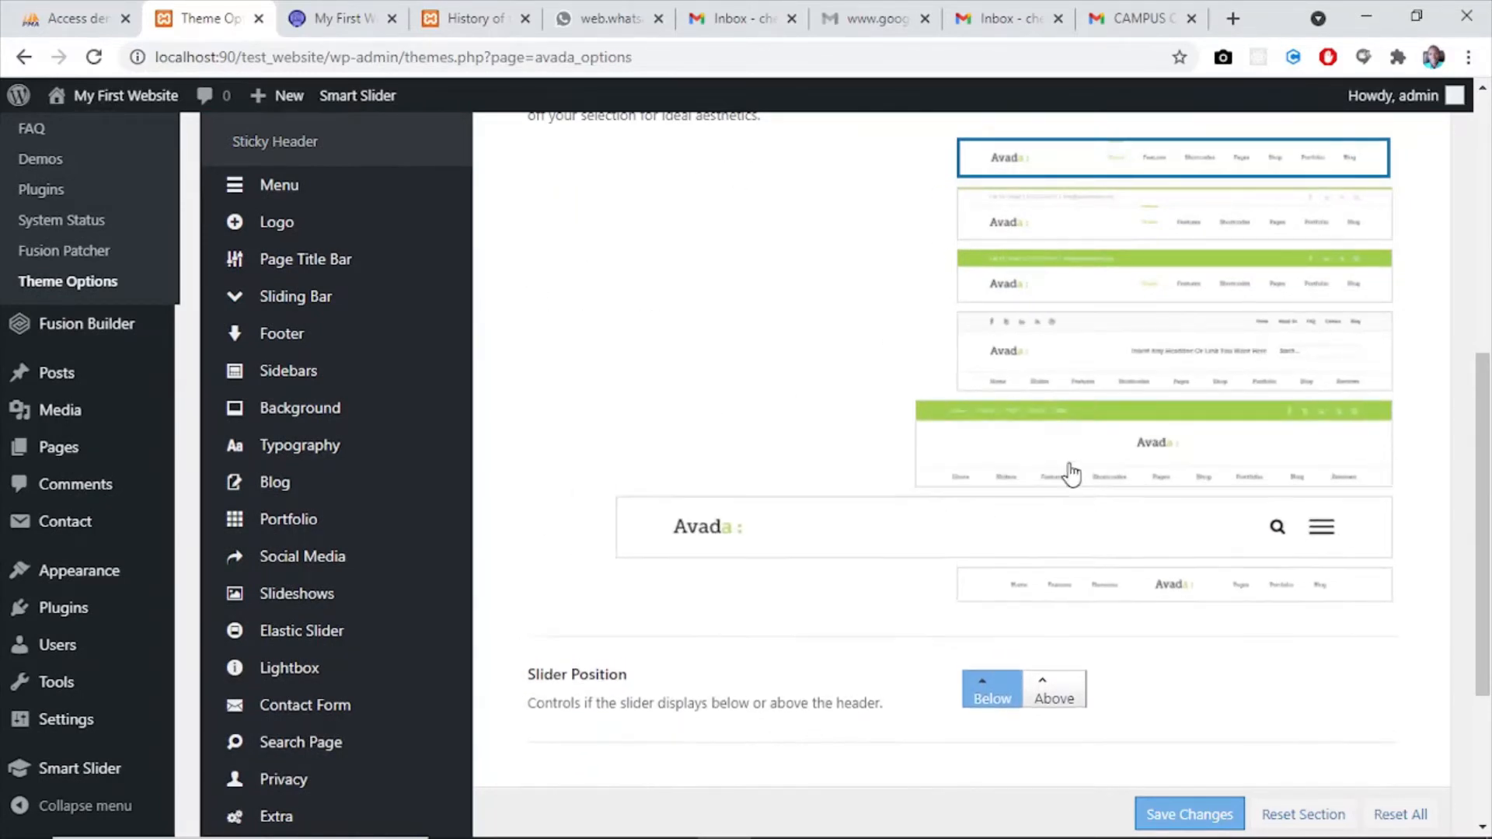
pyautogui.moveTo(756, 473)
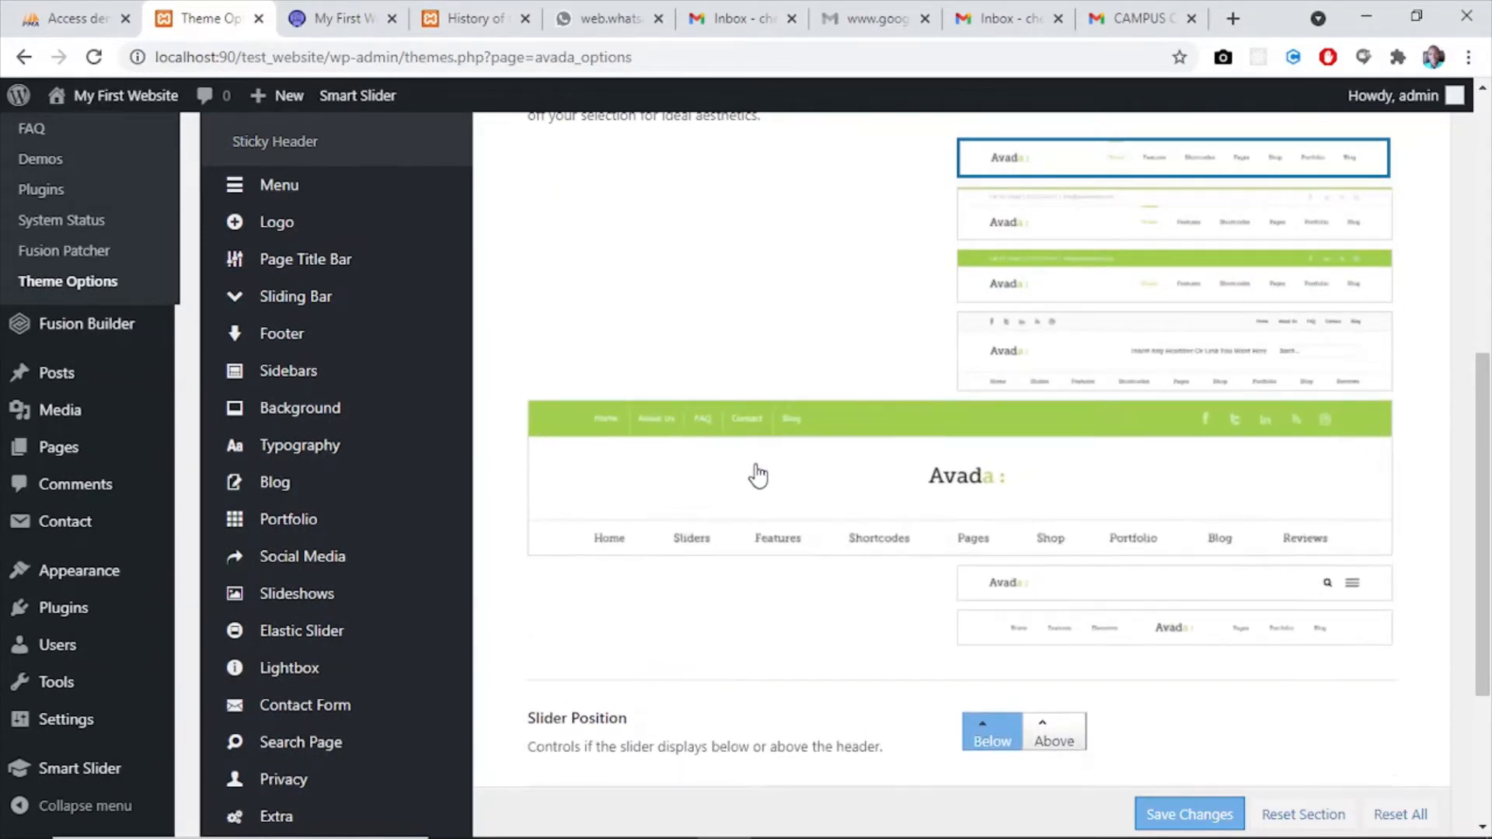
pyautogui.click(942, 482)
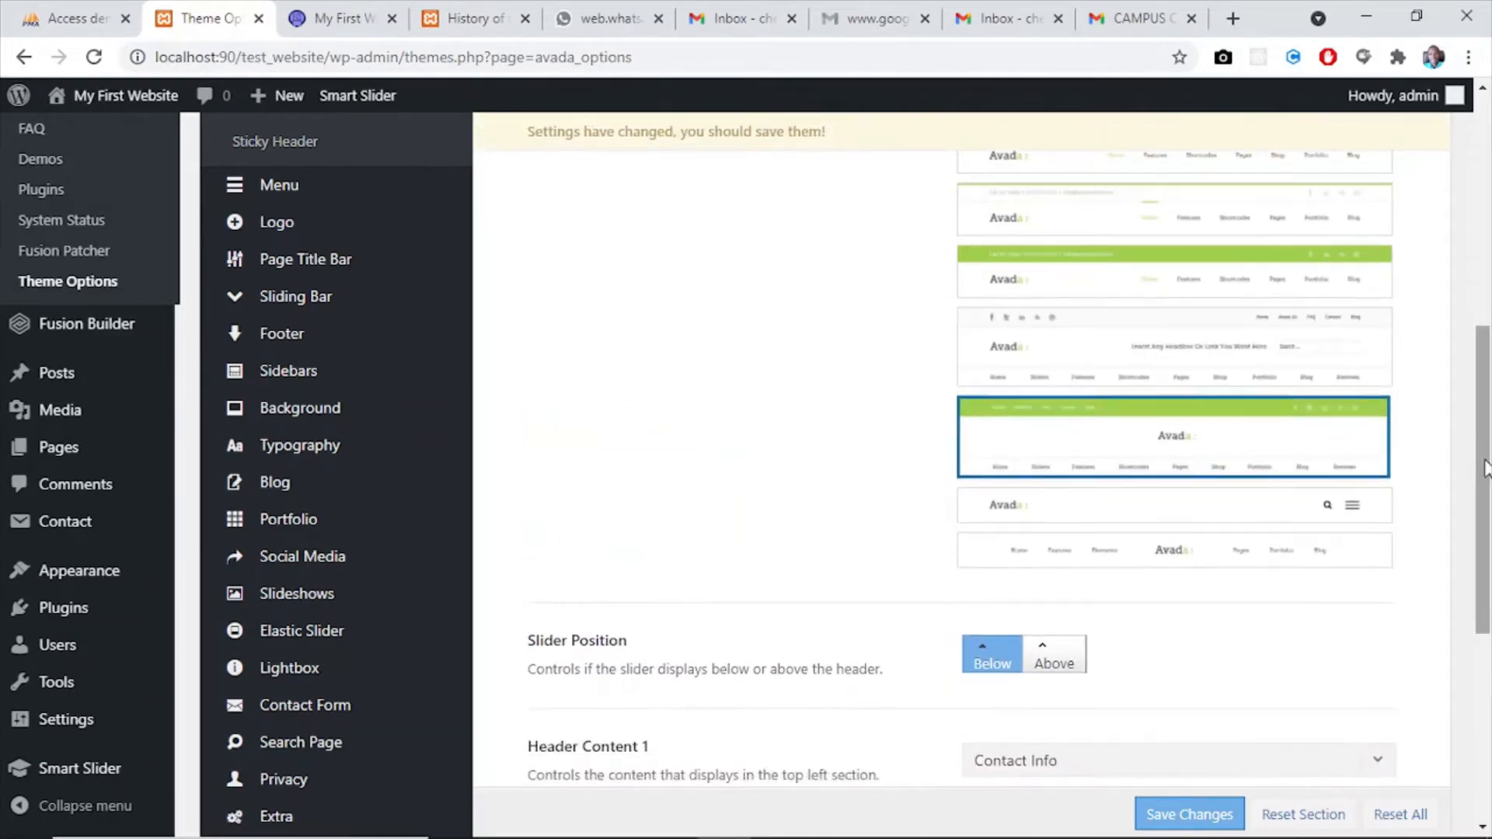
# - Examine the choices offered for Header Content 1 and Header Content 2 against the selected header layout
pyautogui.moveTo(1487, 481); pyautogui.dragTo(1489, 701)
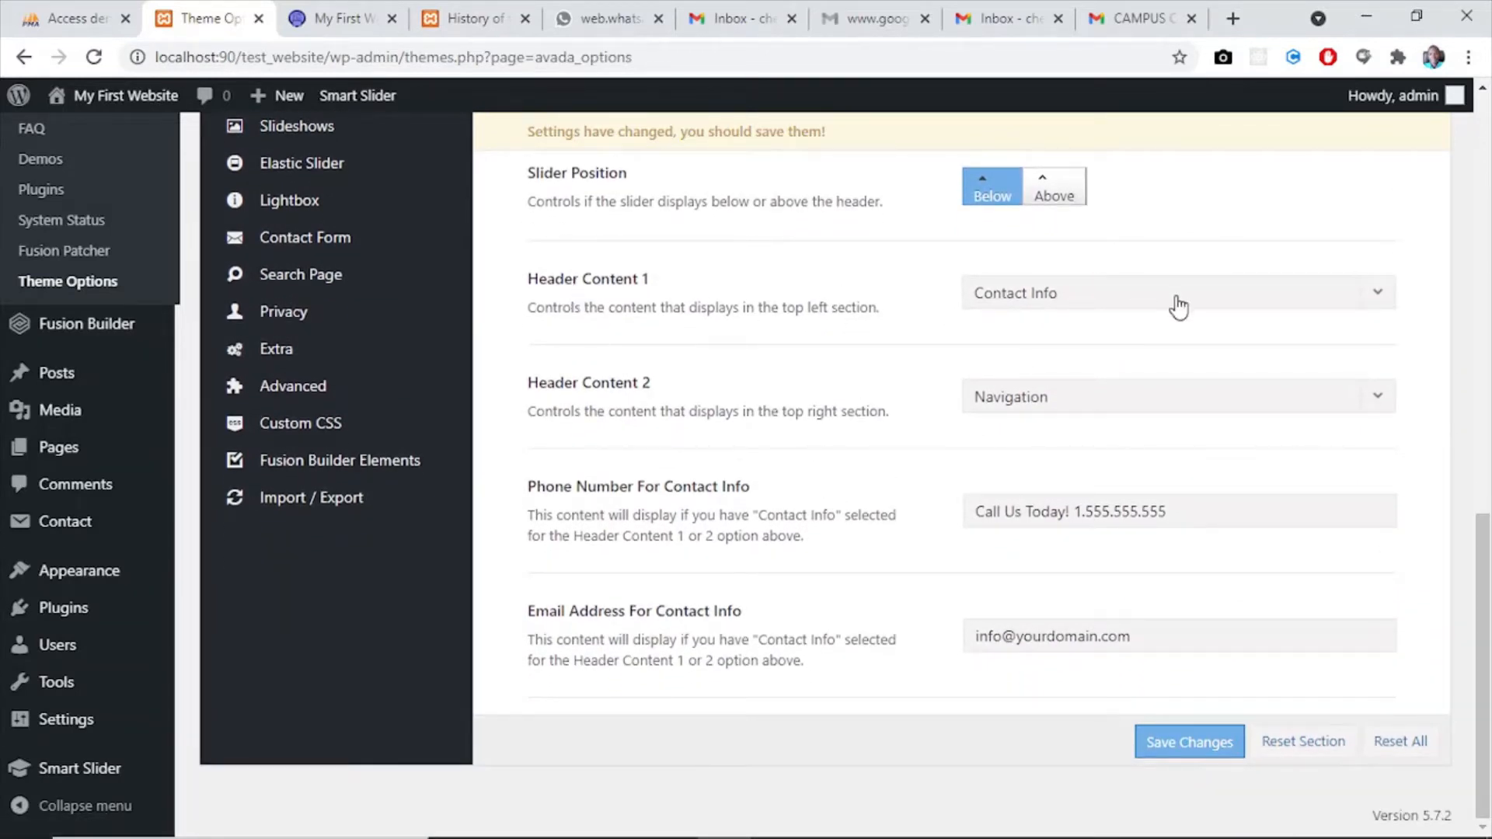
pyautogui.click(1126, 301)
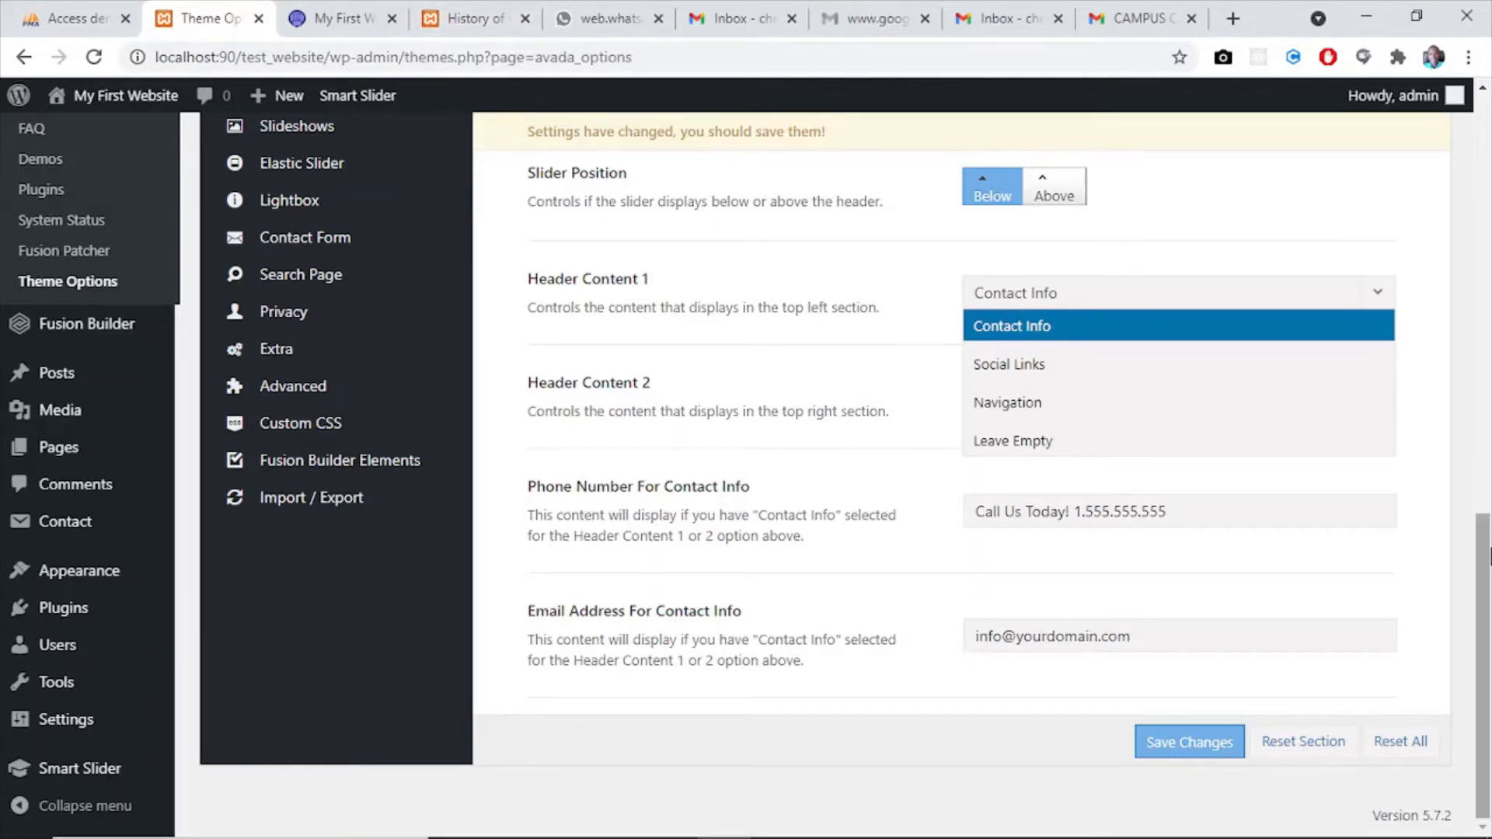
pyautogui.scroll(6, 981, 476)
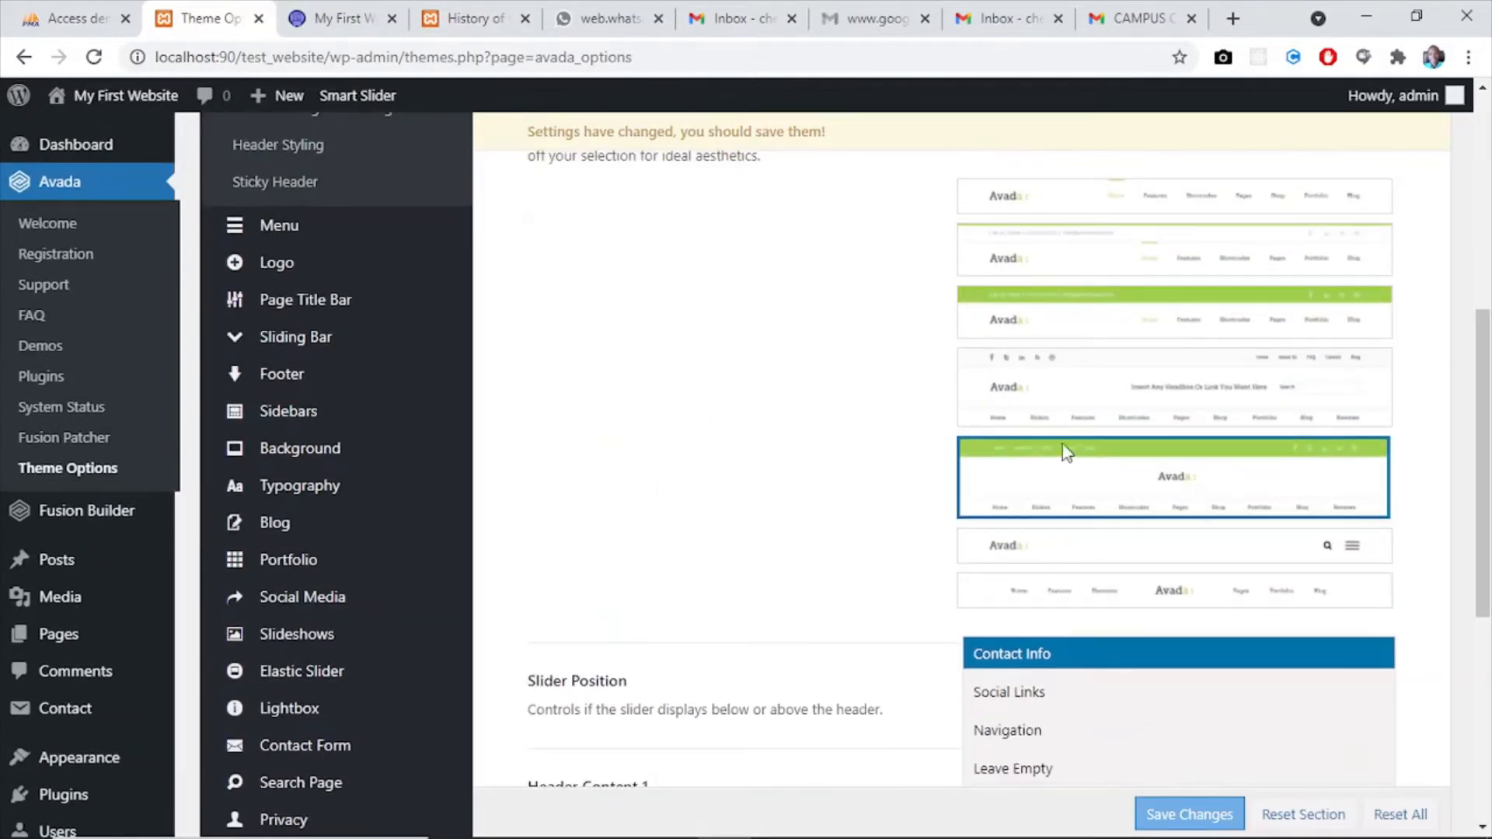
pyautogui.moveTo(1476, 496); pyautogui.dragTo(1477, 638)
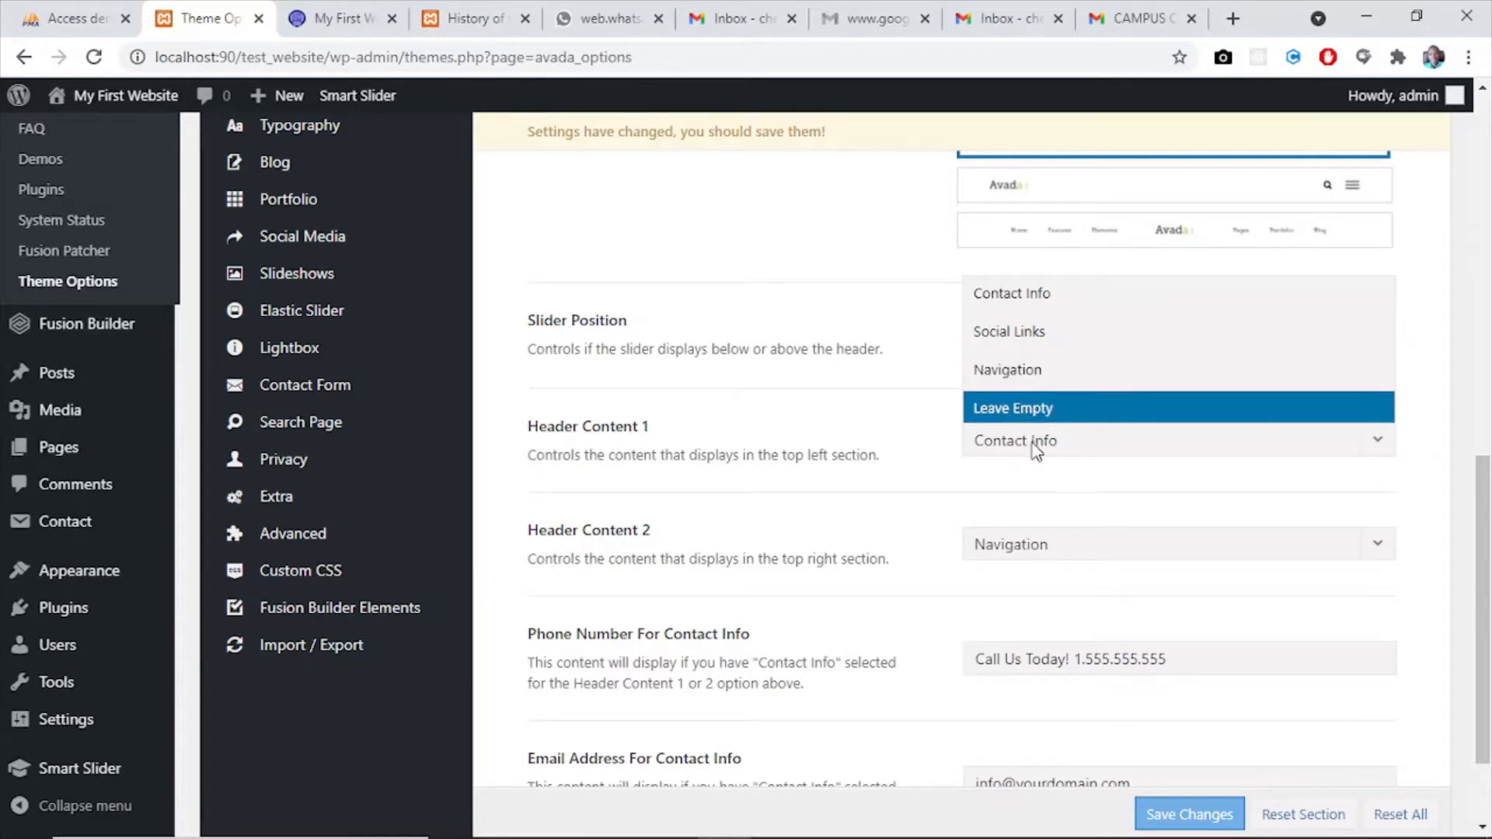
pyautogui.click(1204, 519)
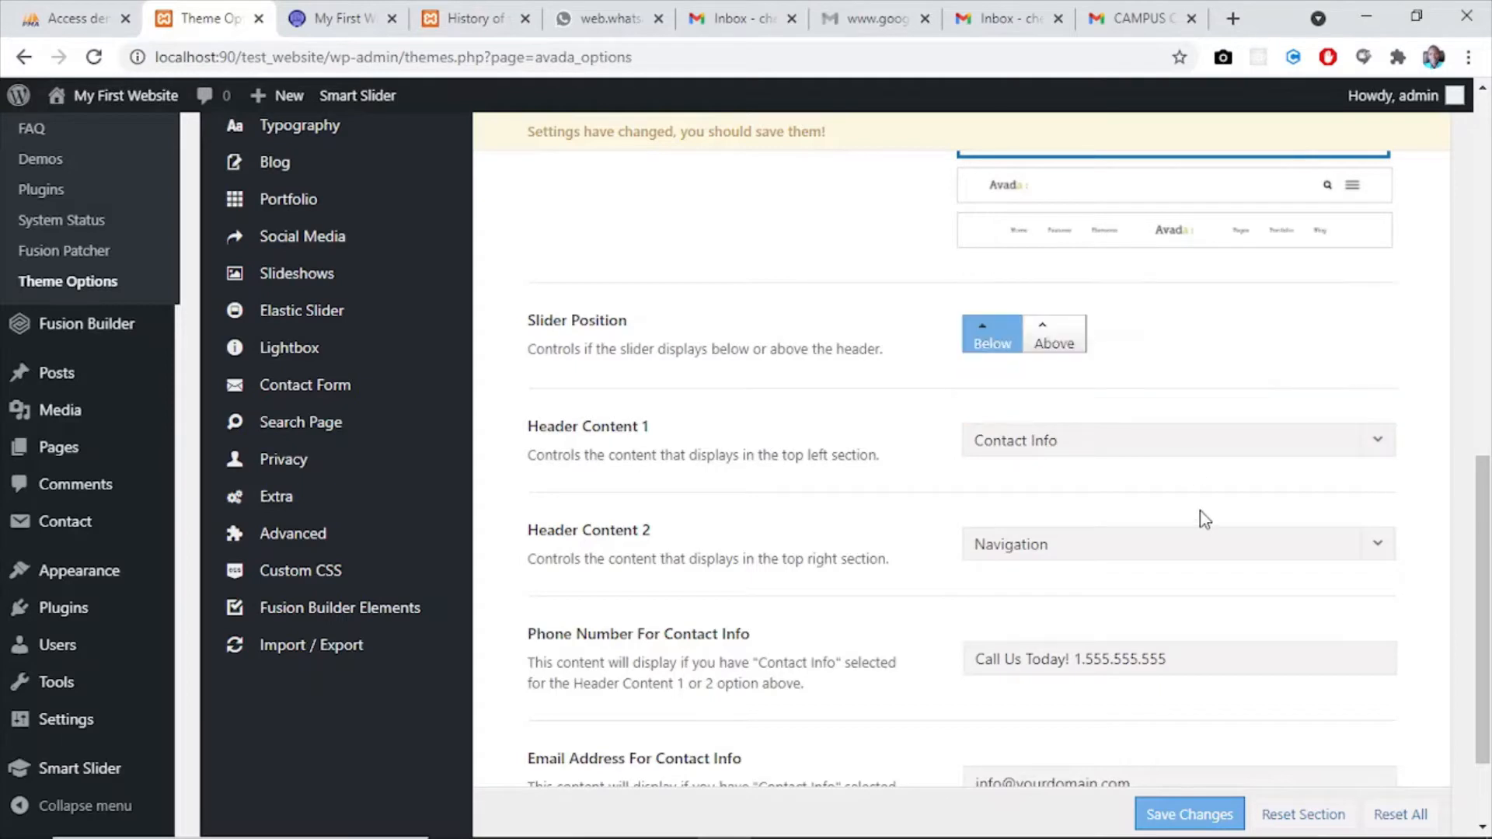
pyautogui.scroll(-2, 1321, 467)
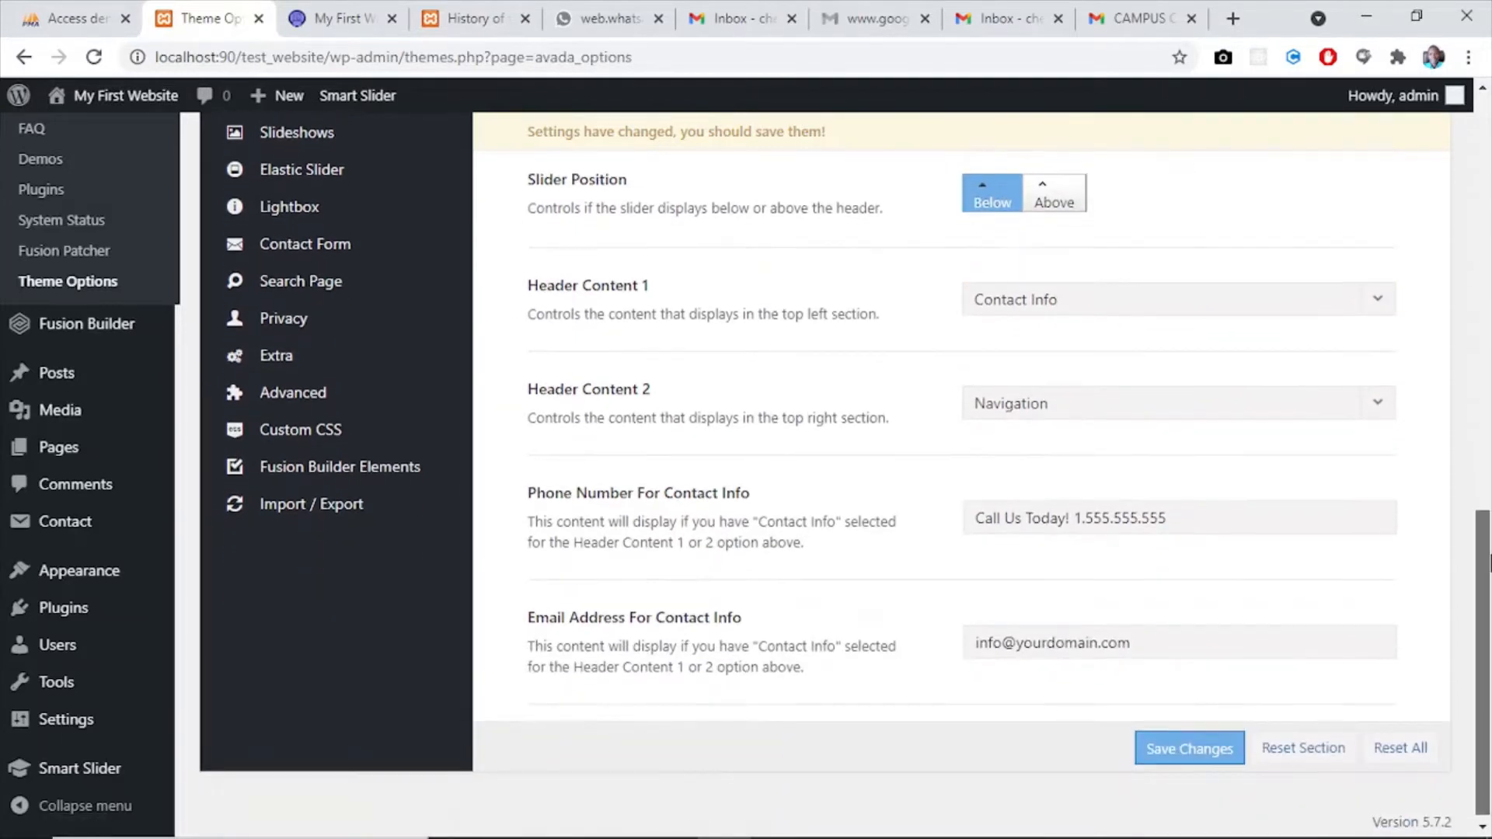
pyautogui.click(1267, 412)
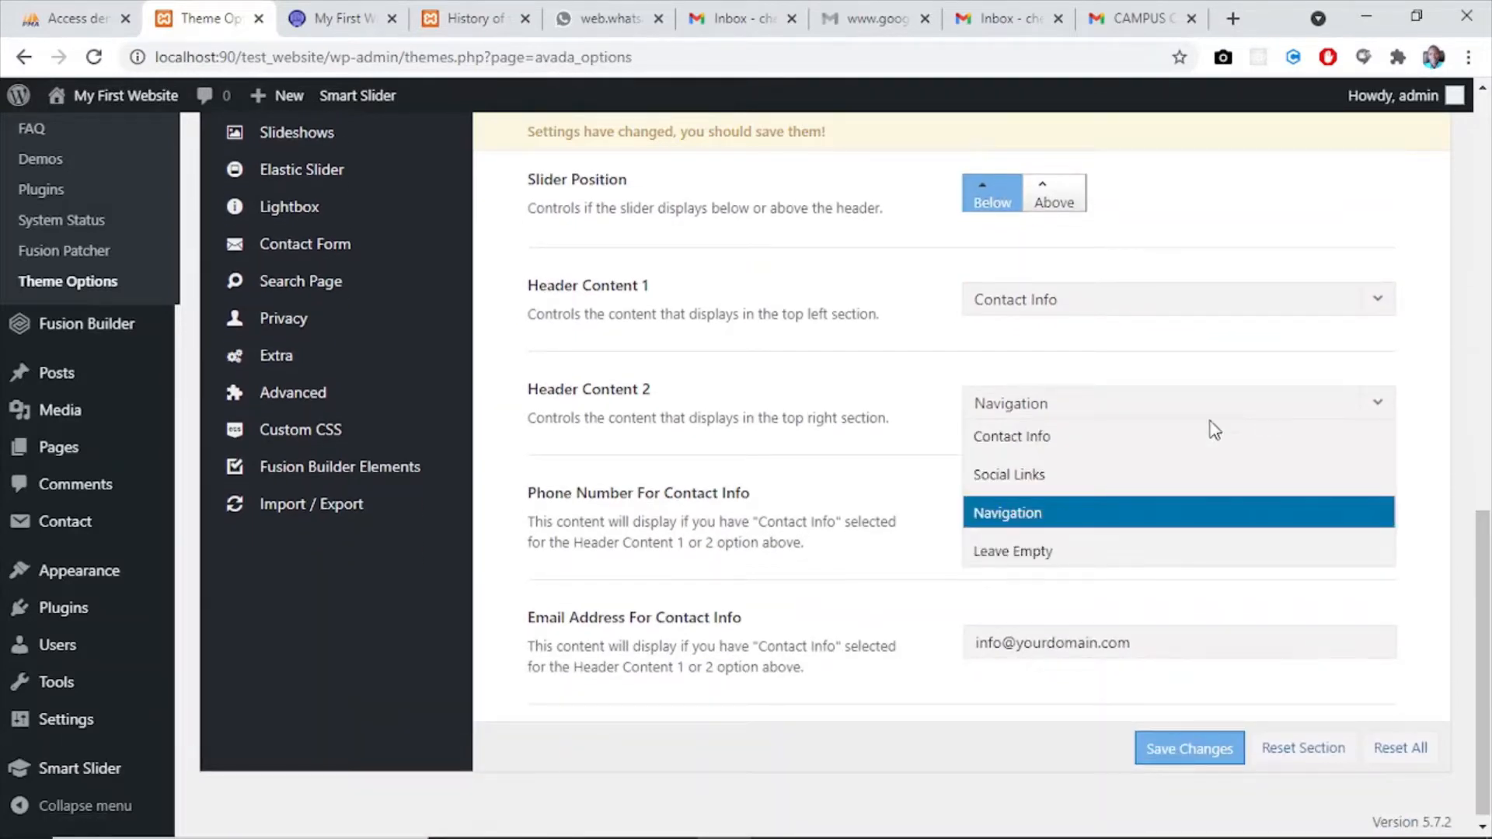
pyautogui.click(907, 480)
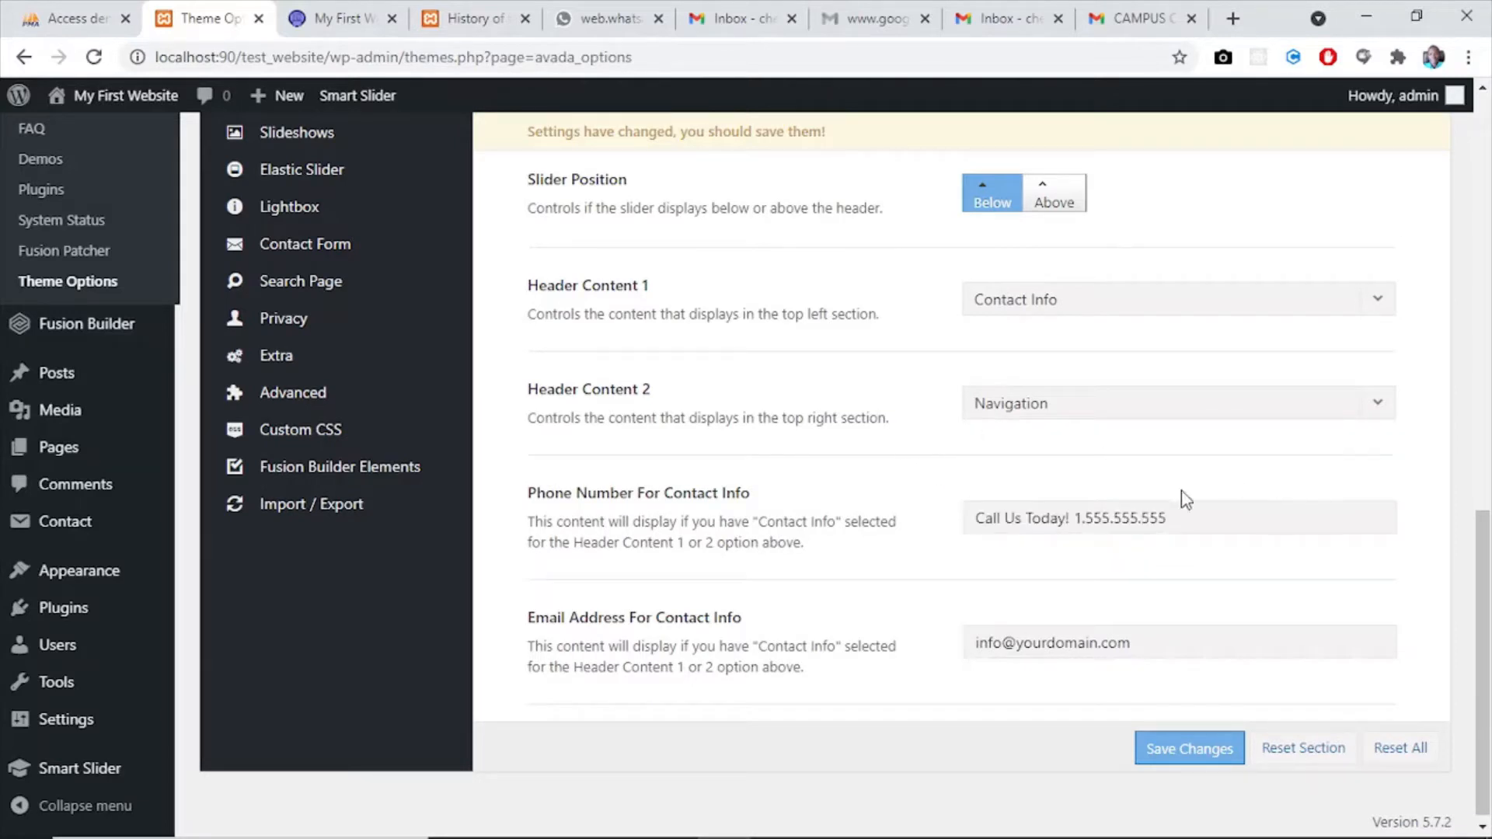
# - Change the contact info phone text to "Call Us On!" followed by the site's contact phone number
pyautogui.moveTo(1185, 519); pyautogui.dragTo(1028, 519)
pyautogui.click(1066, 519)
pyautogui.press('BackSpace')
pyautogui.press('BackSpace')
pyautogui.press('BackSpace')
pyautogui.press('BackSpace')
pyautogui.press('BackSpace')
pyautogui.press('BackSpace')
pyautogui.press('BackSpace')
pyautogui.press('BackSpace')
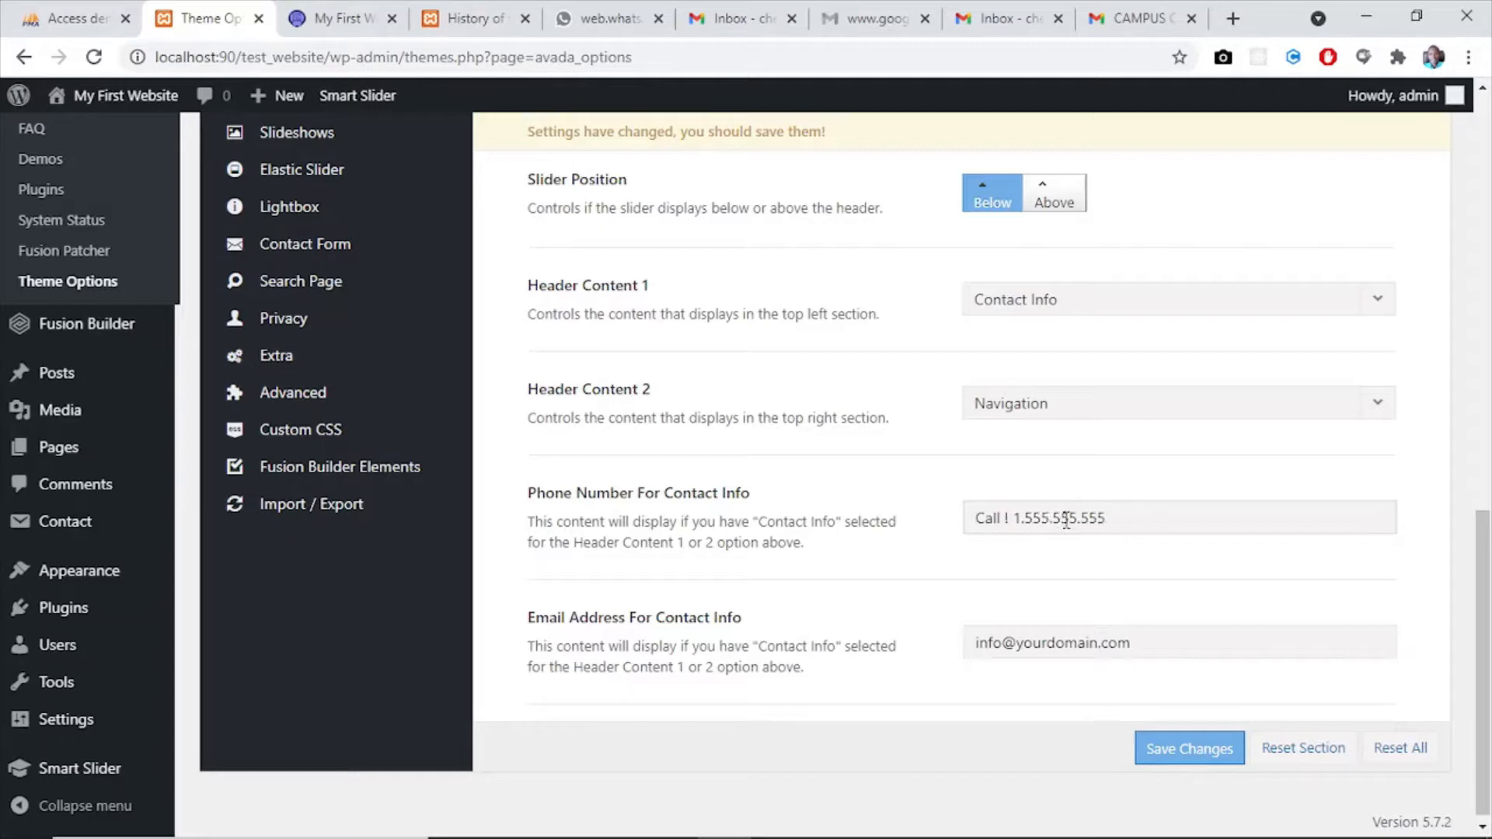
pyautogui.write('Us On')
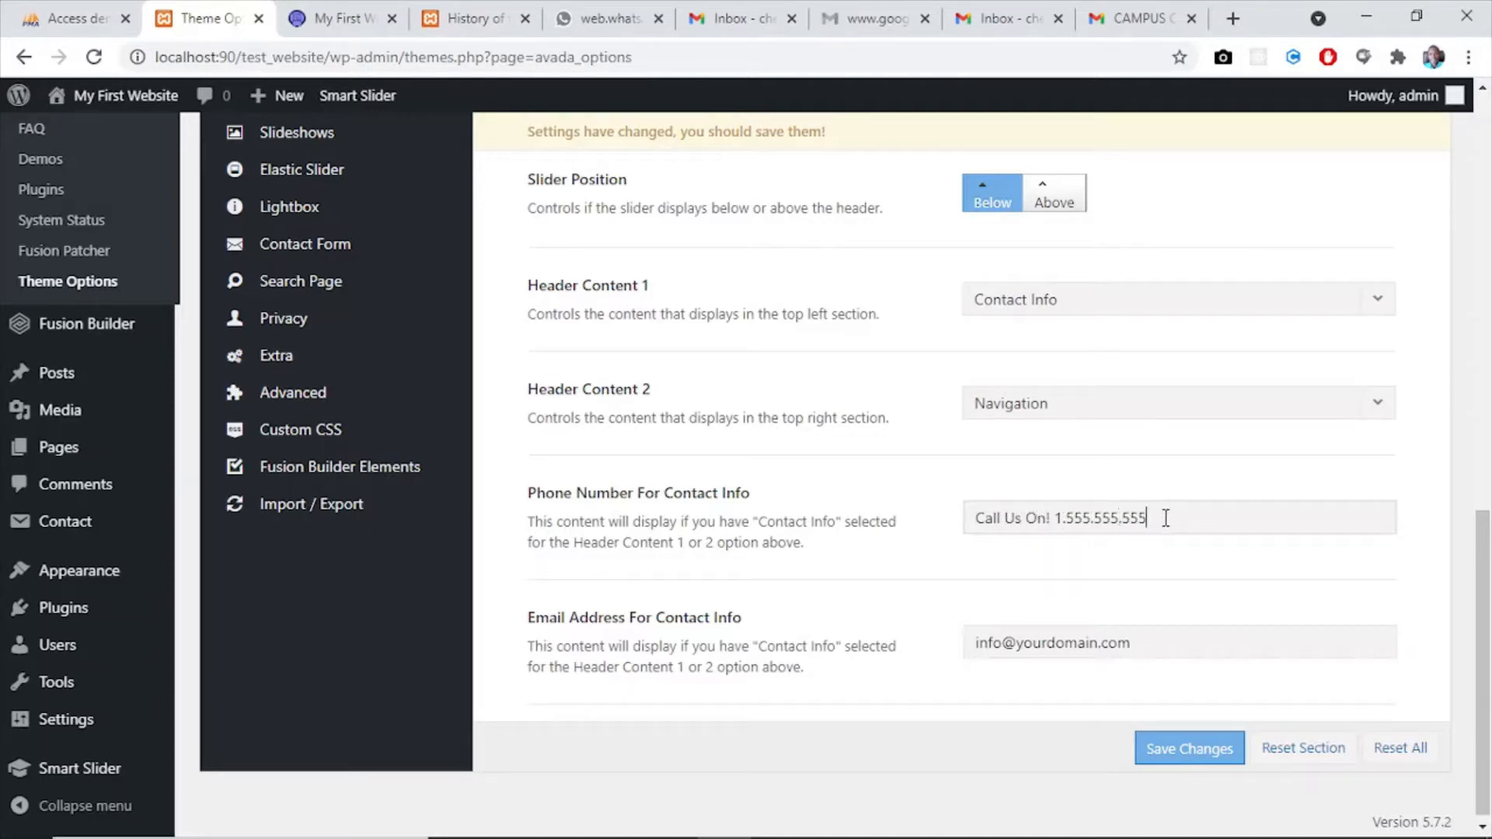
pyautogui.press('BackSpace')
pyautogui.press('BackSpace')
pyautogui.press('BackSpace')
pyautogui.press('BackSpace')
pyautogui.press('BackSpace')
pyautogui.press('BackSpace')
pyautogui.press('BackSpace')
# - Replace the contact info e-mail address with the test website's address and save the theme options
pyautogui.moveTo(1144, 646); pyautogui.dragTo(1021, 655)
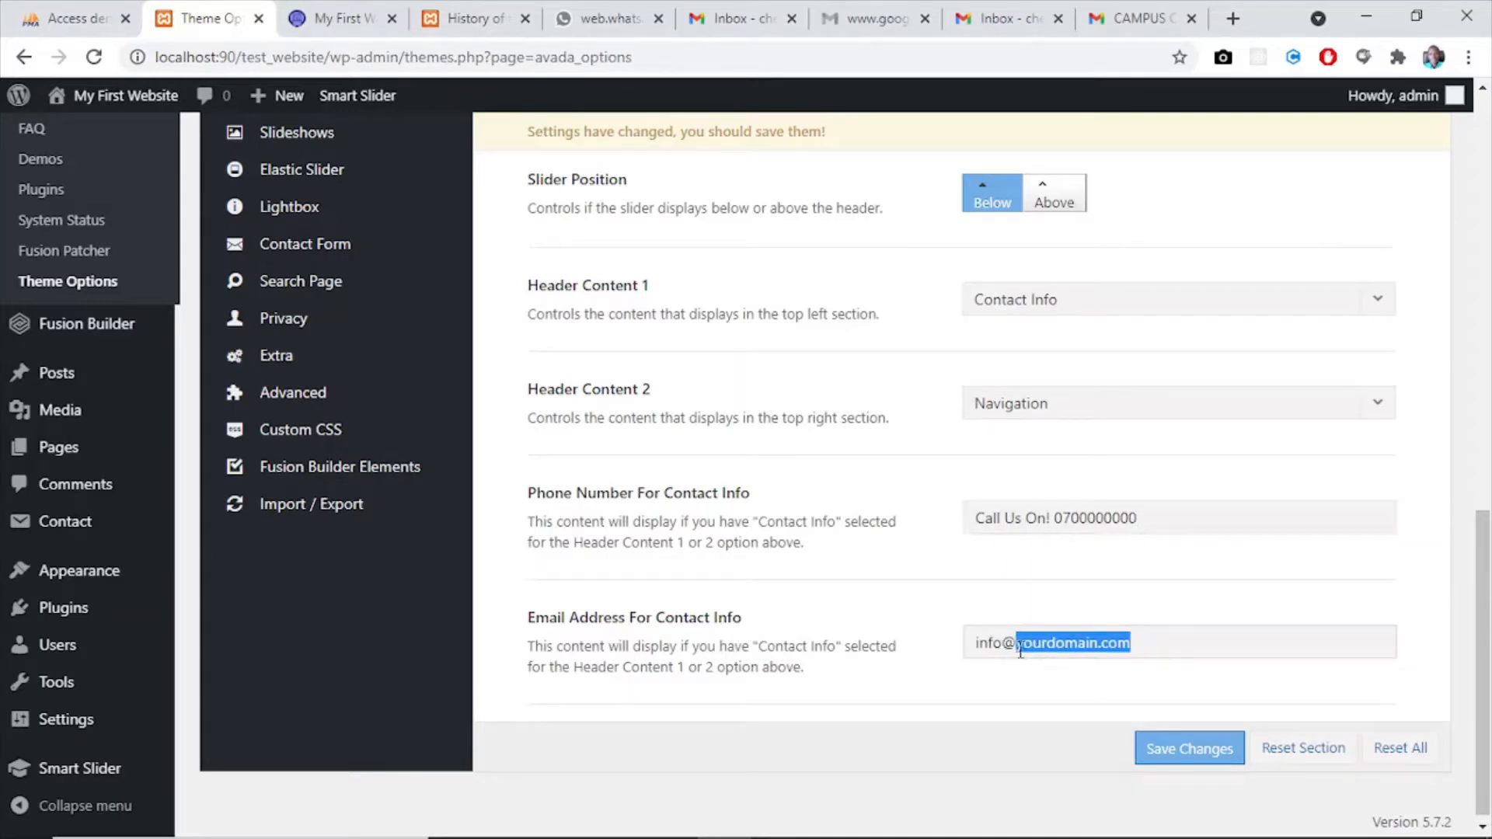
pyautogui.write('testweb')
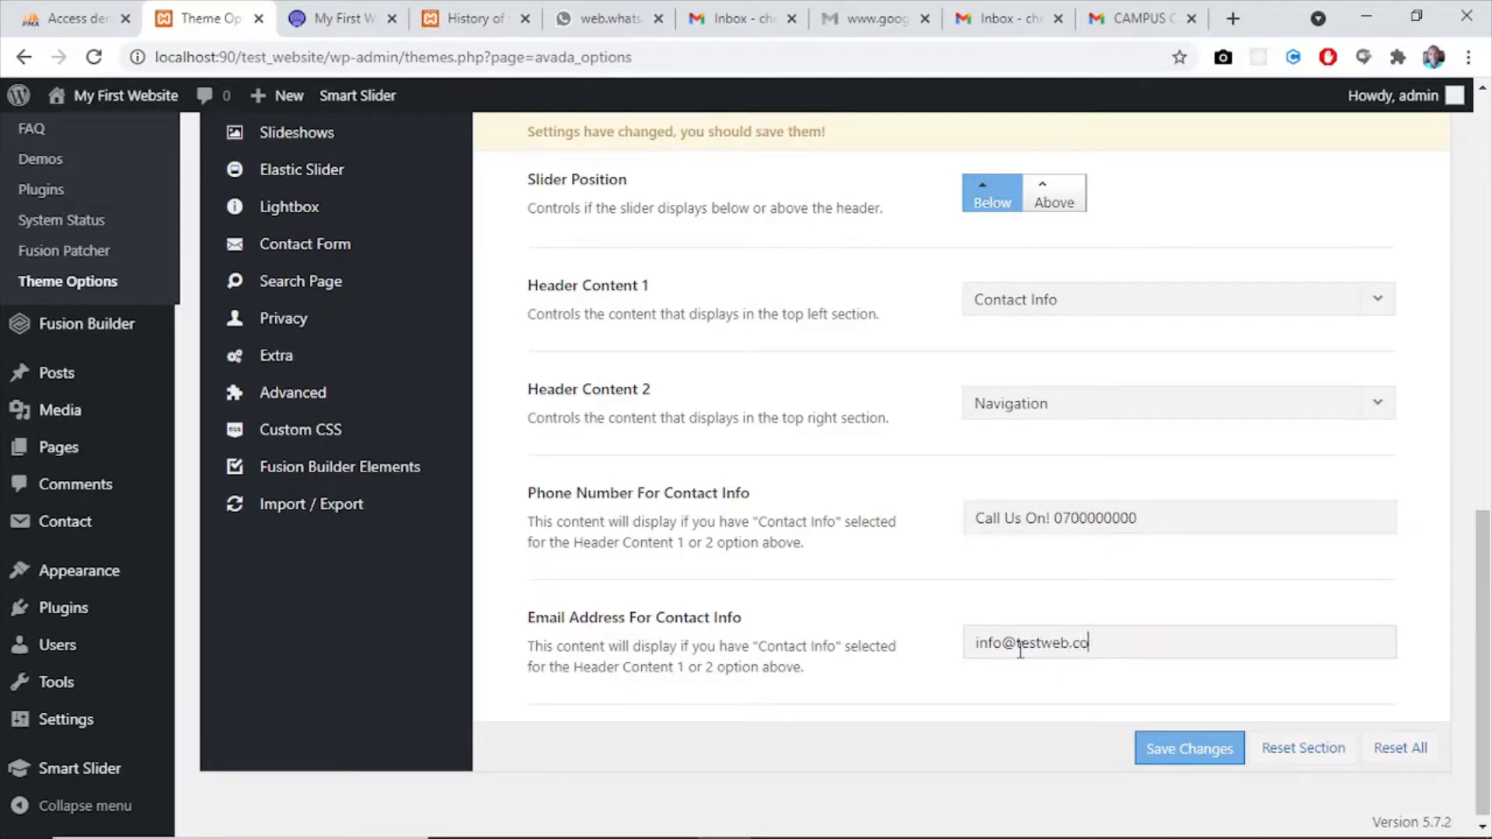
pyautogui.scroll(-1, 1485, 537)
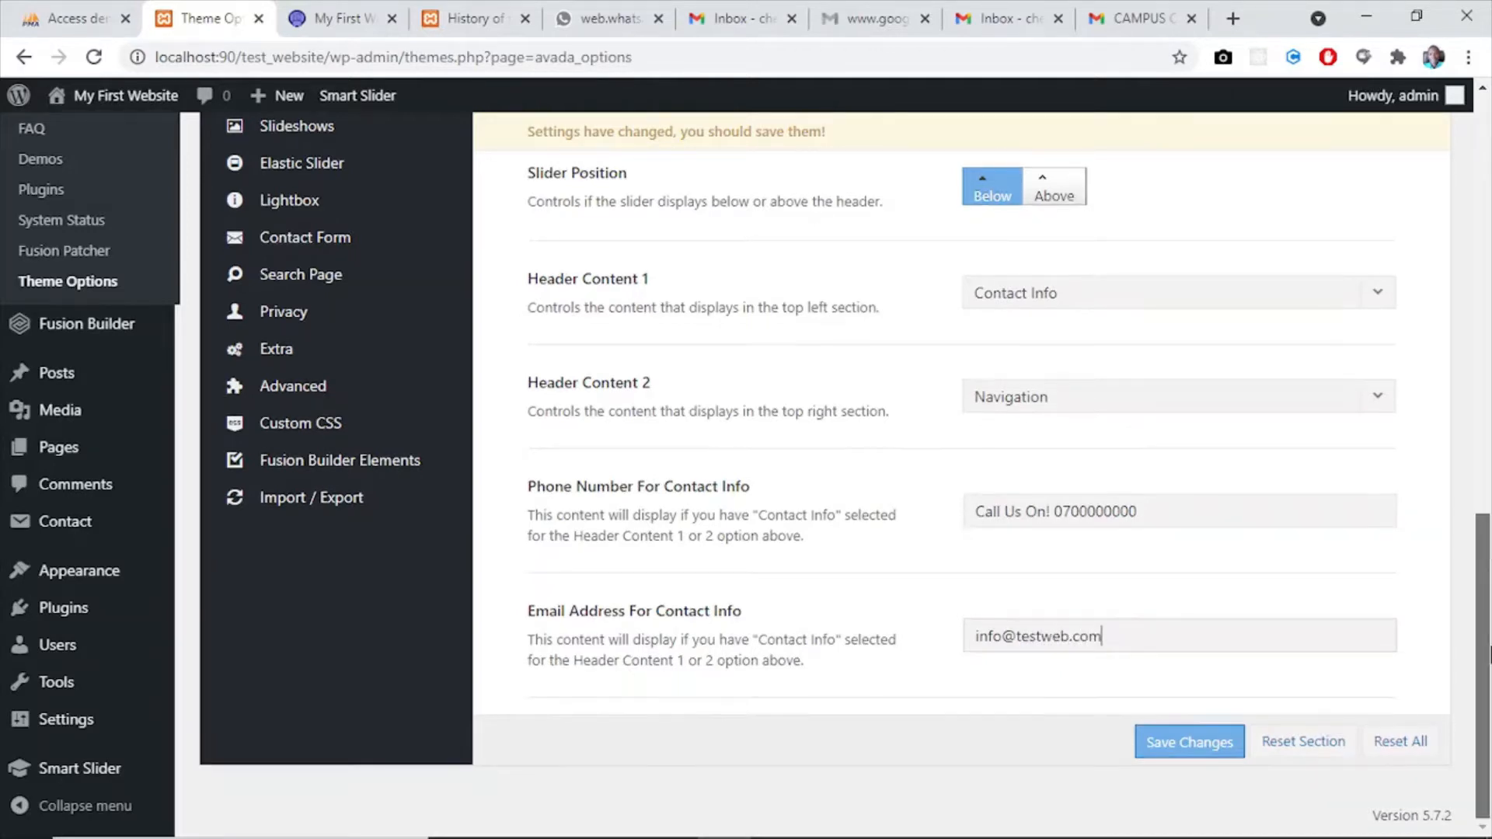
pyautogui.click(1195, 748)
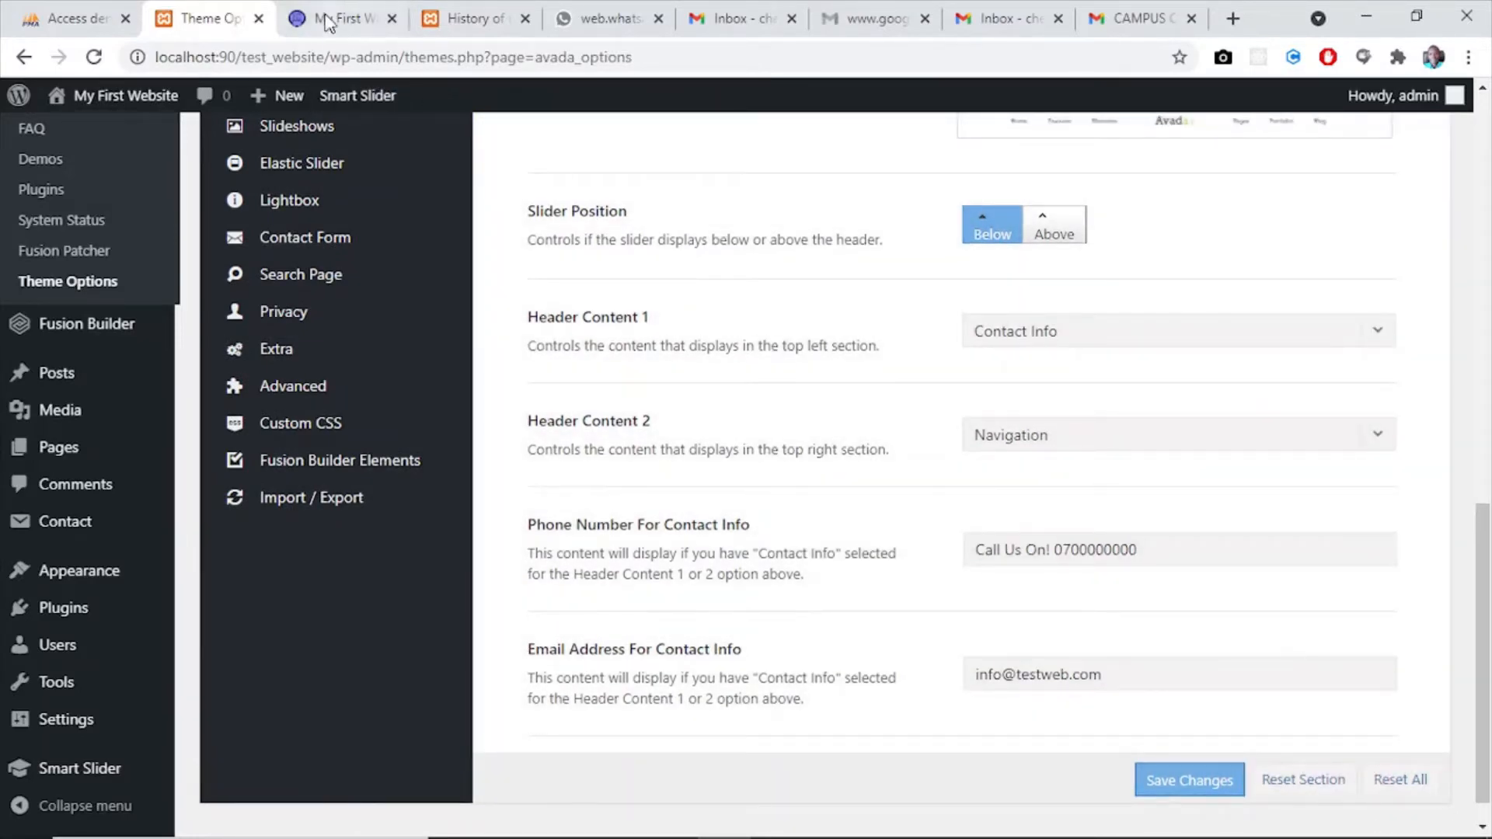
# - Reload the website's home page to check the new header layout and contact details, and return to the theme options
pyautogui.click(299, 20)
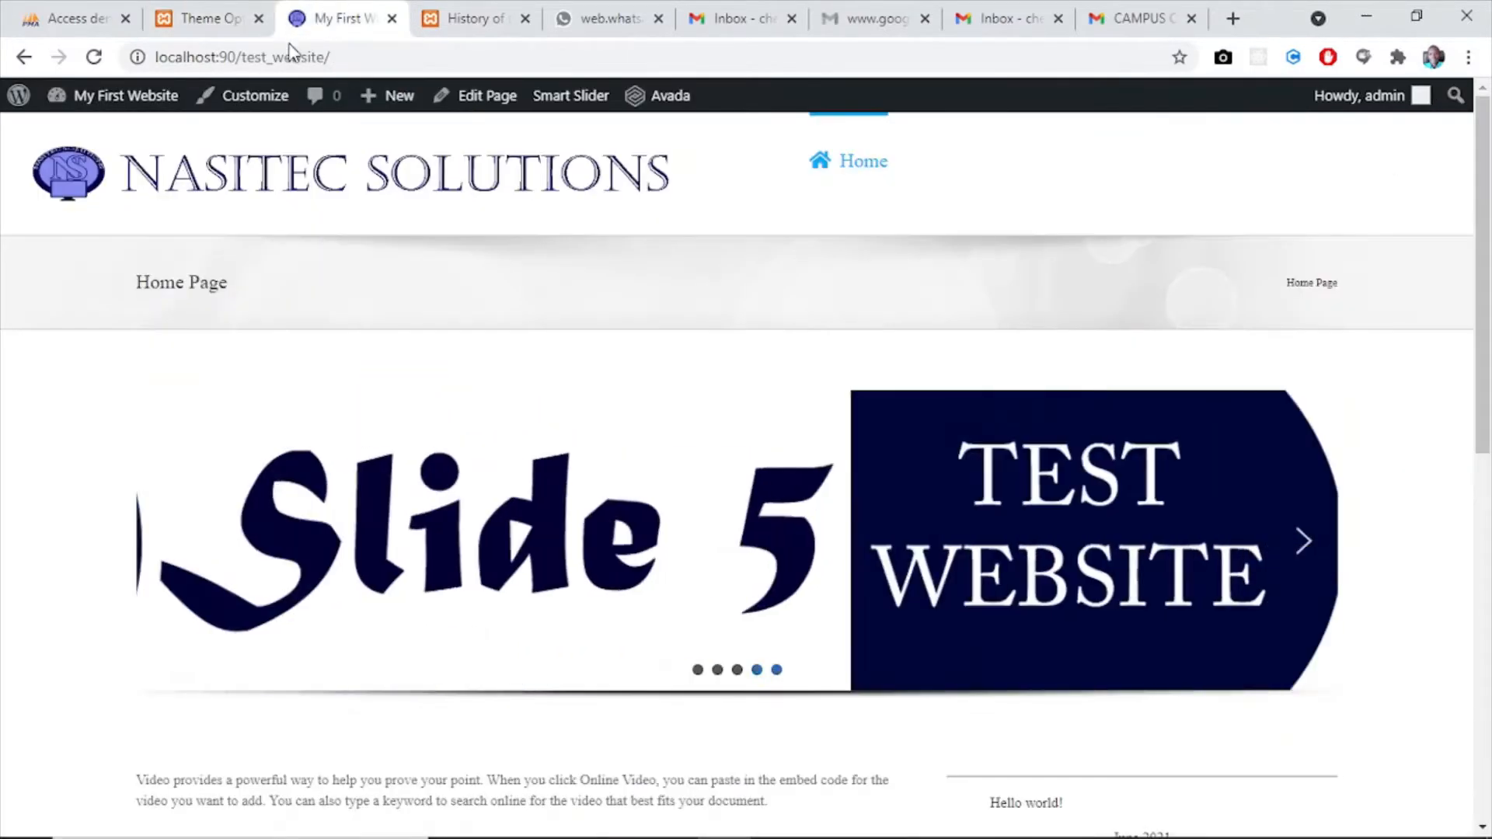
pyautogui.click(92, 57)
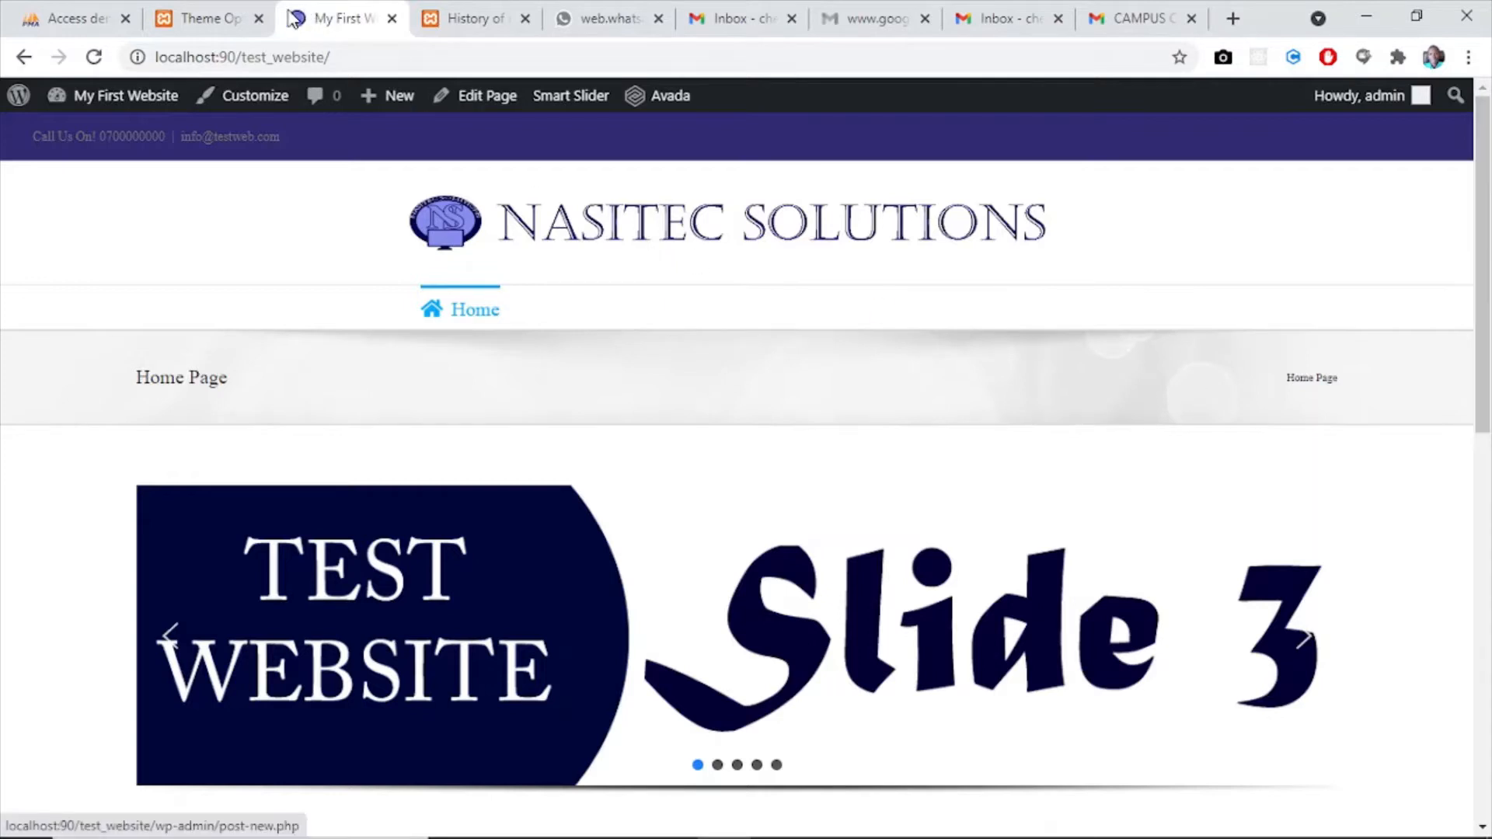
pyautogui.click(186, 21)
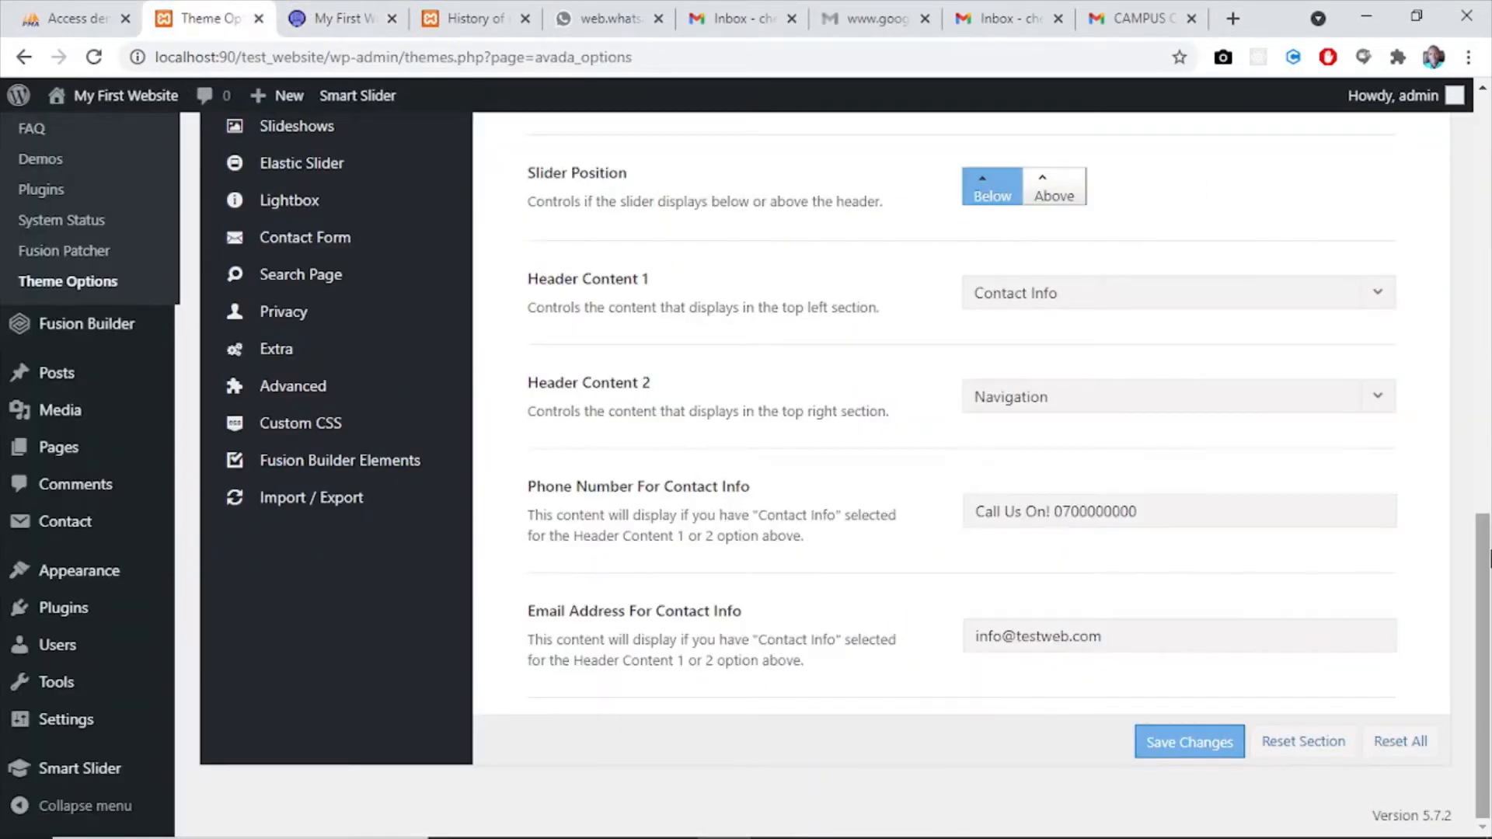
# - Set the site layout to Boxed in the Layout settings and save the theme options
pyautogui.moveTo(1489, 584); pyautogui.dragTo(1489, 179)
pyautogui.click(287, 366)
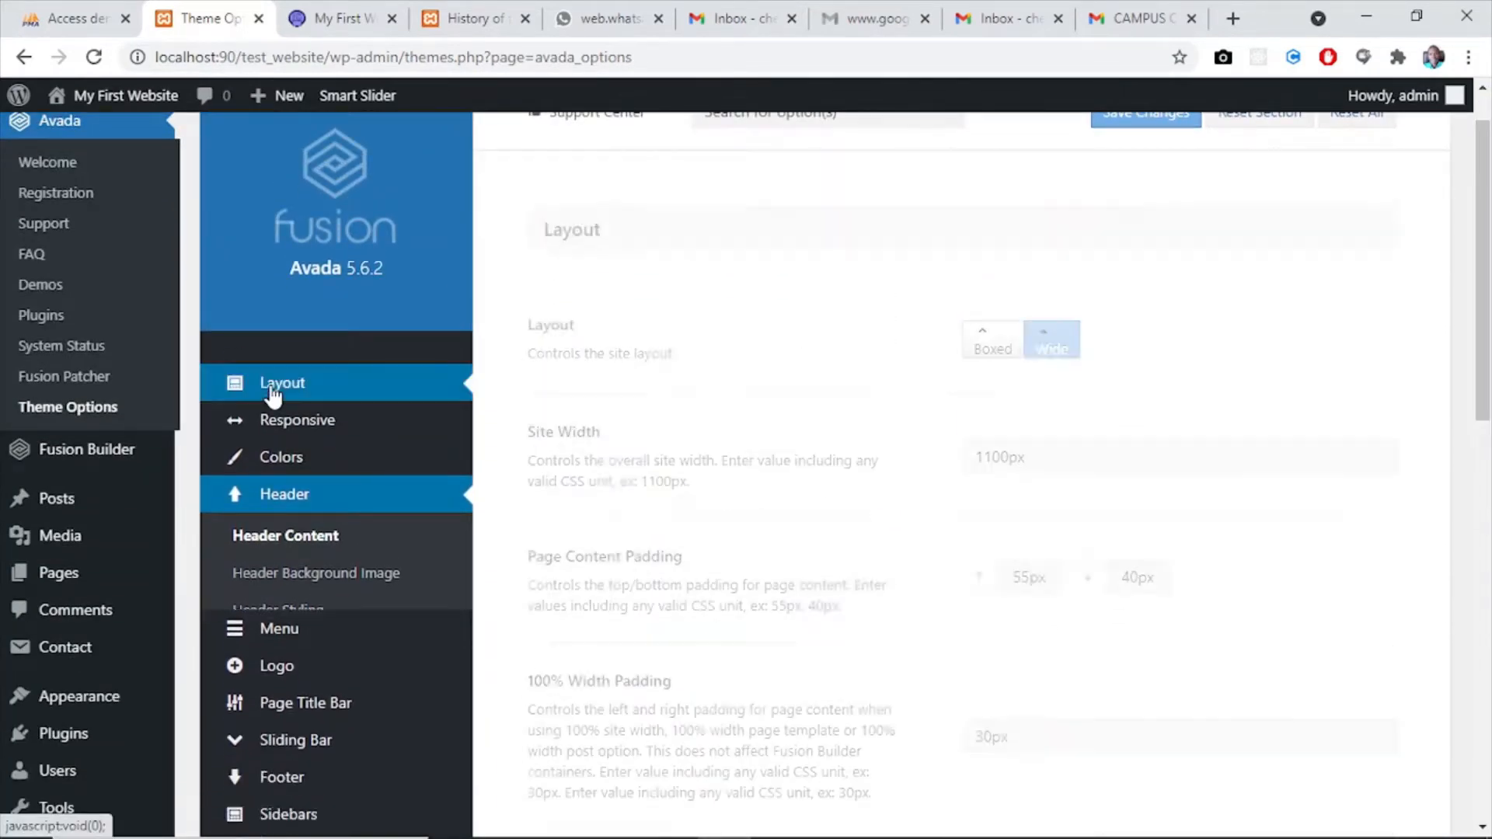
pyautogui.scroll(1, 1482, 350)
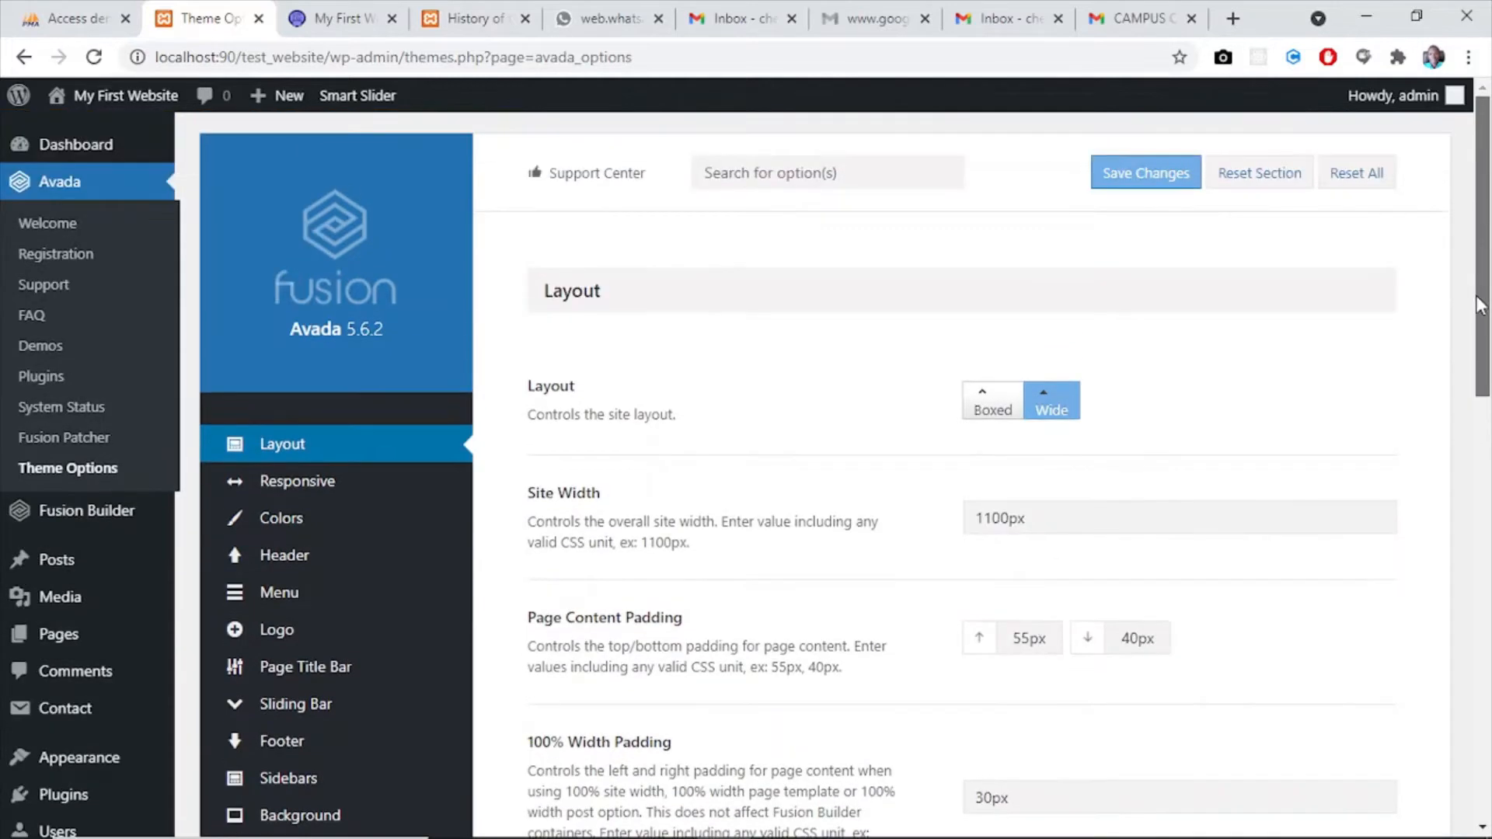
pyautogui.click(994, 400)
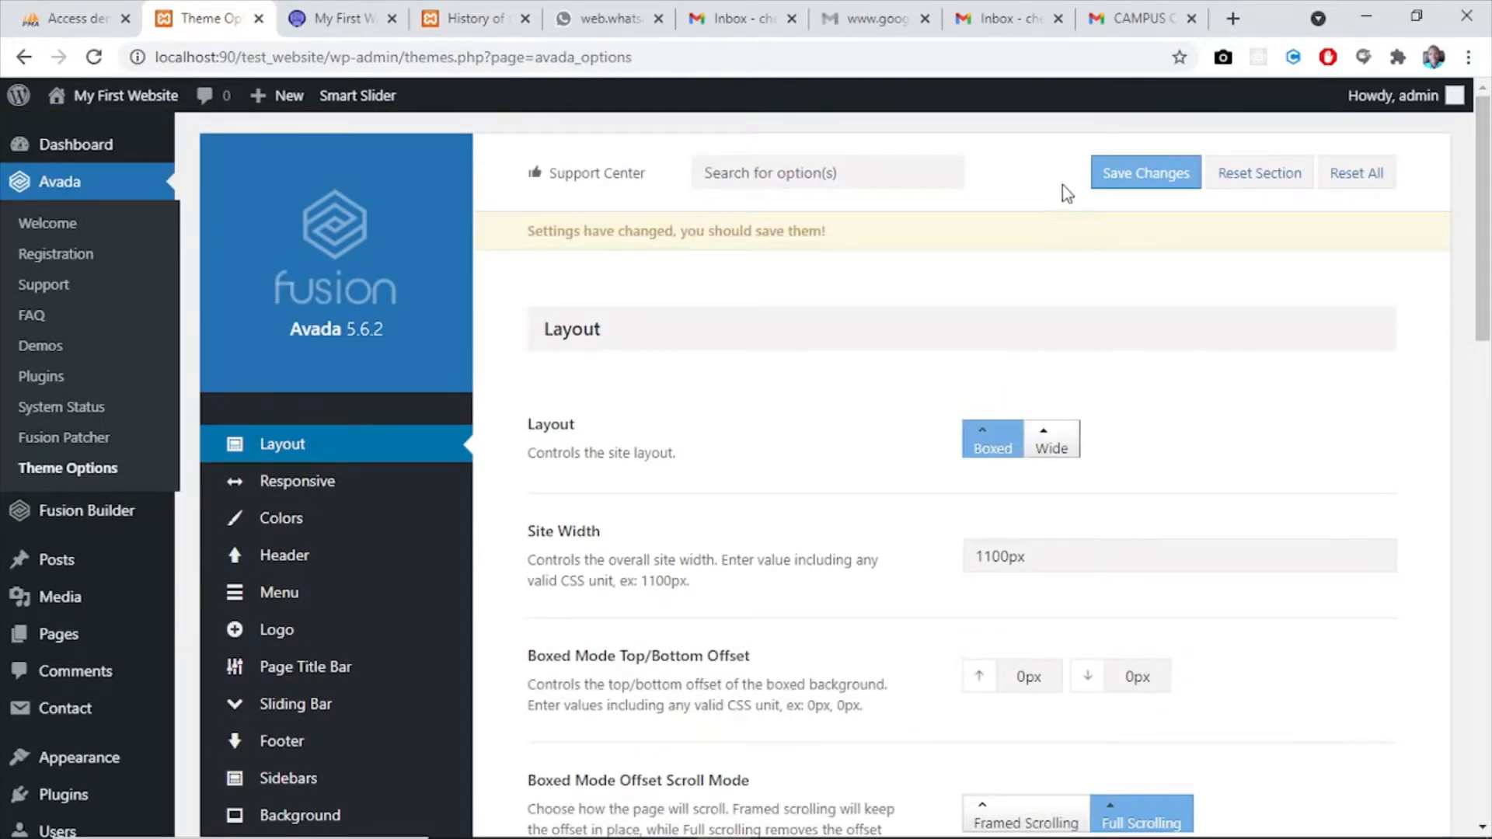
pyautogui.click(342, 18)
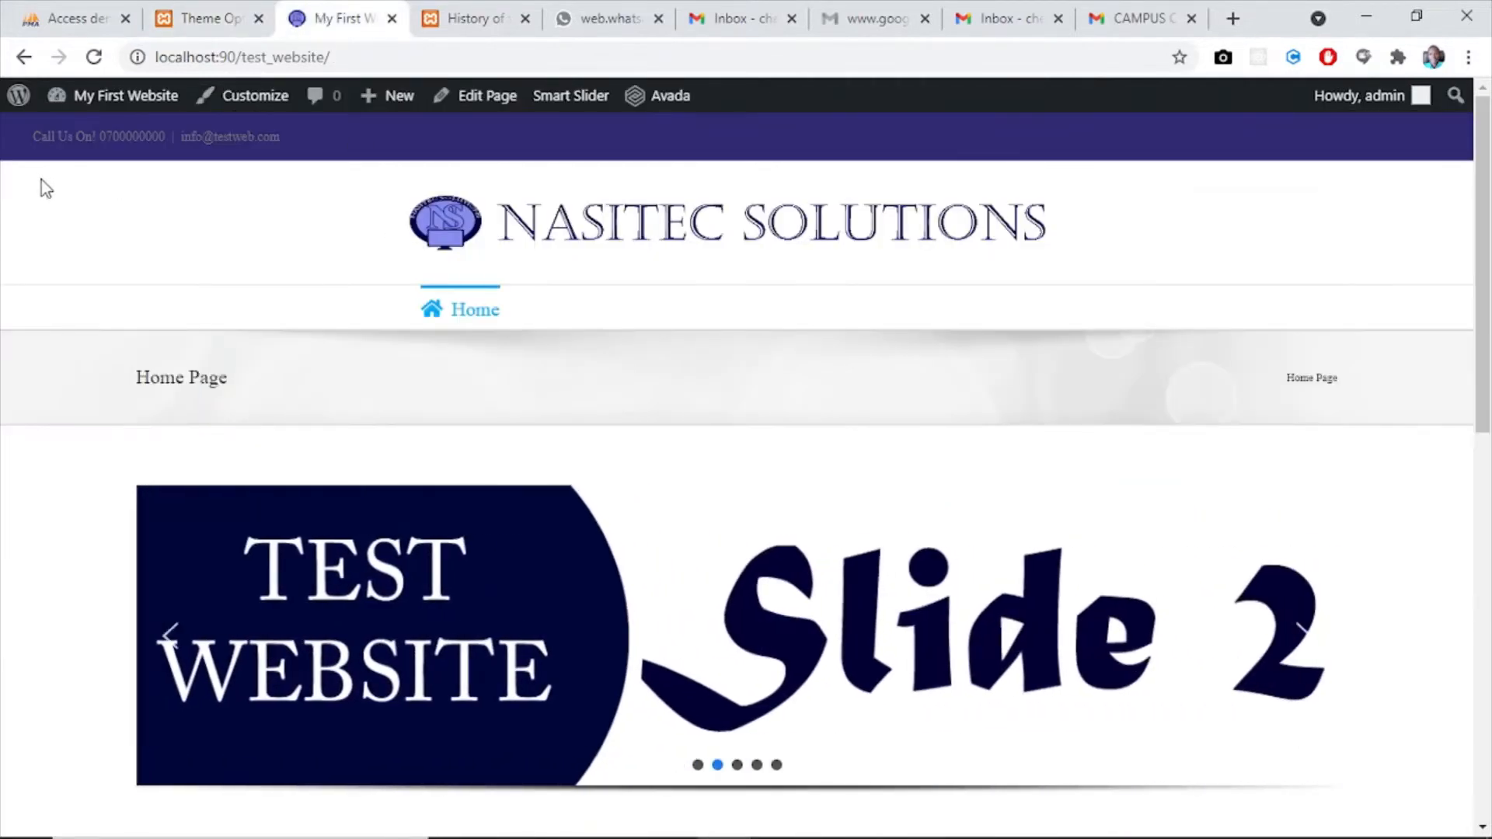
pyautogui.click(204, 18)
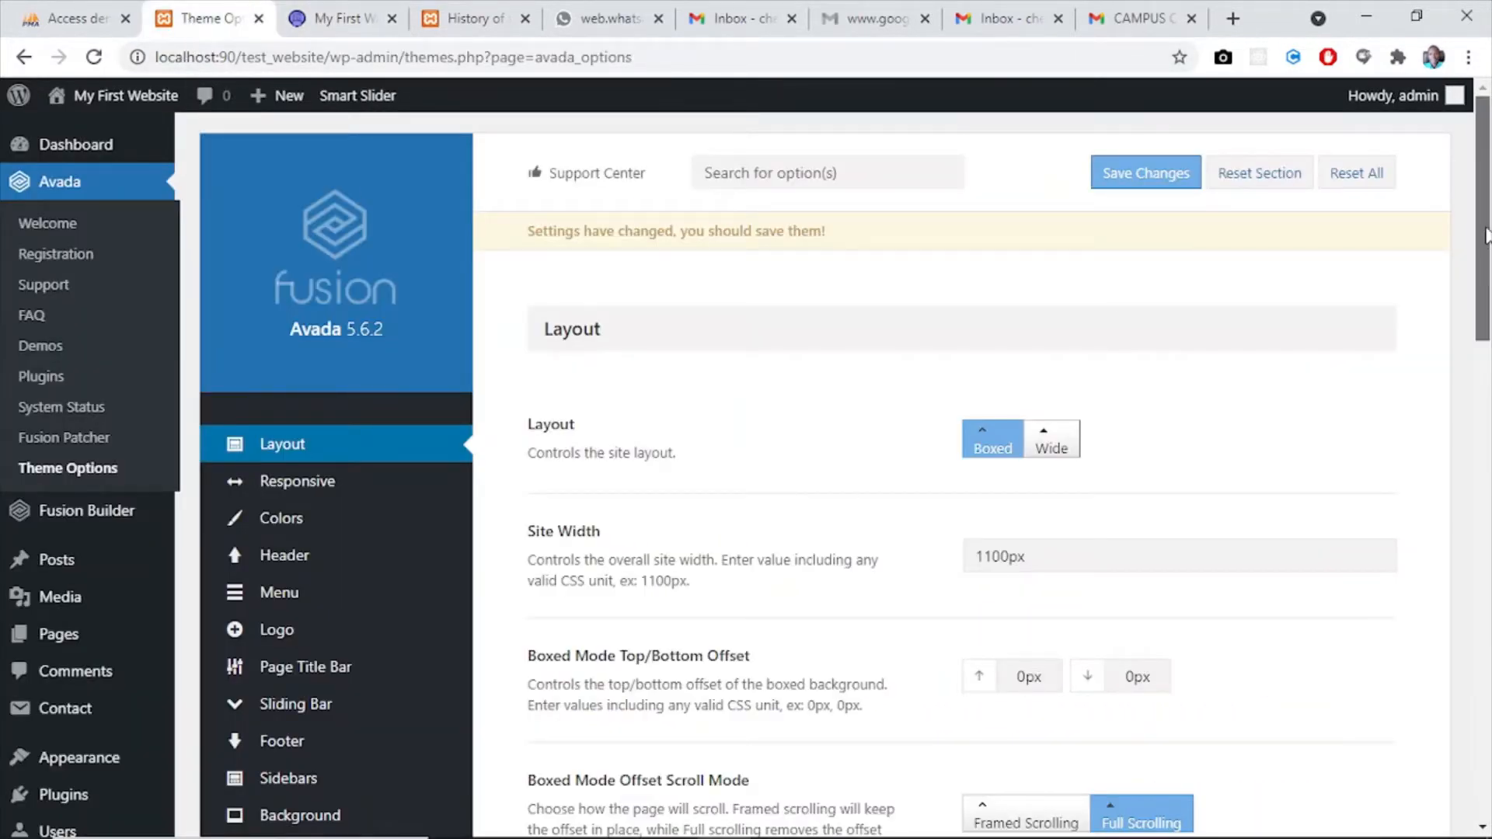
pyautogui.click(1135, 191)
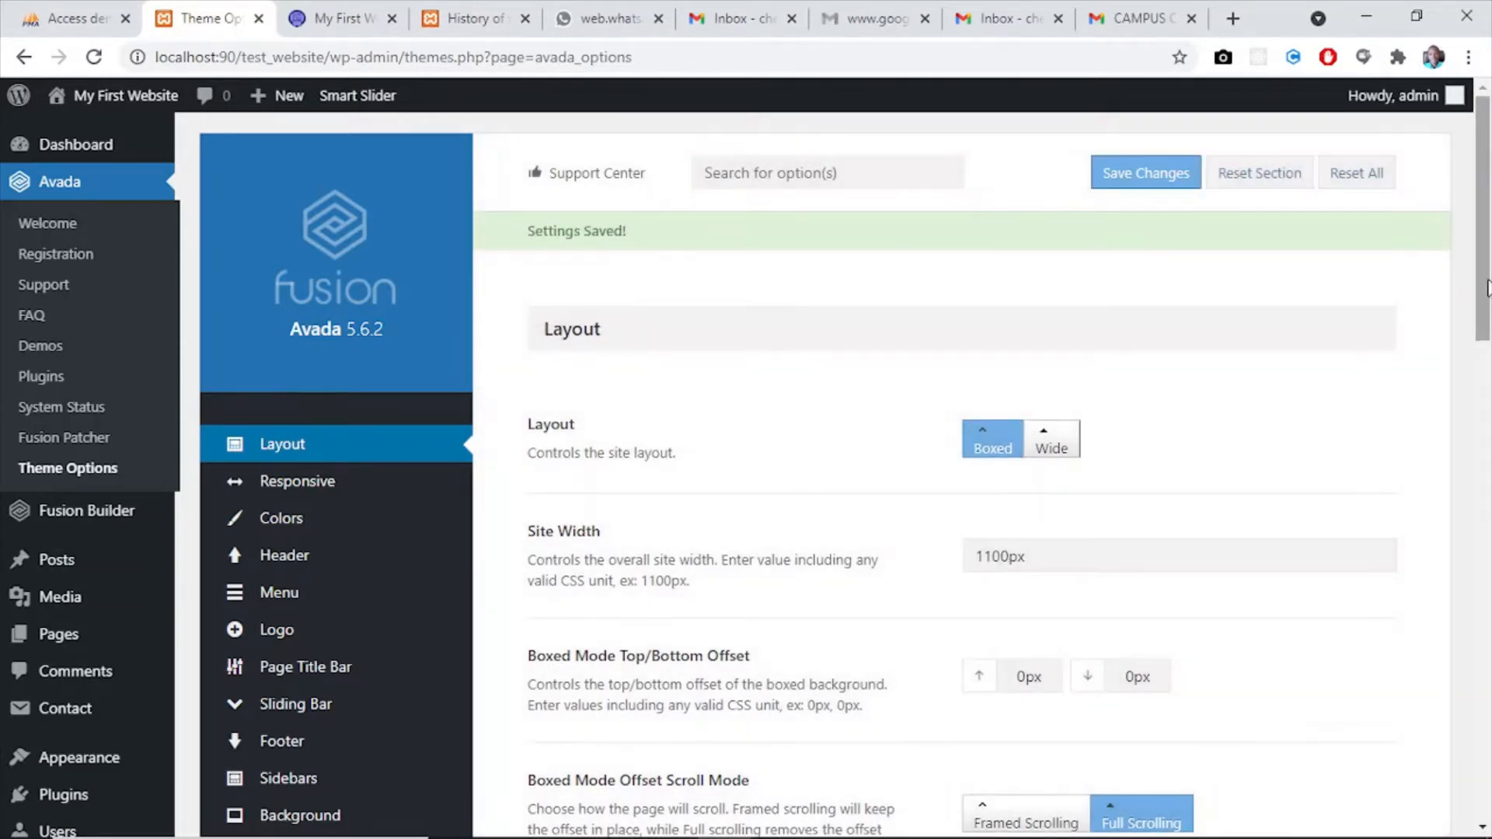
pyautogui.moveTo(1489, 288); pyautogui.dragTo(1489, 186)
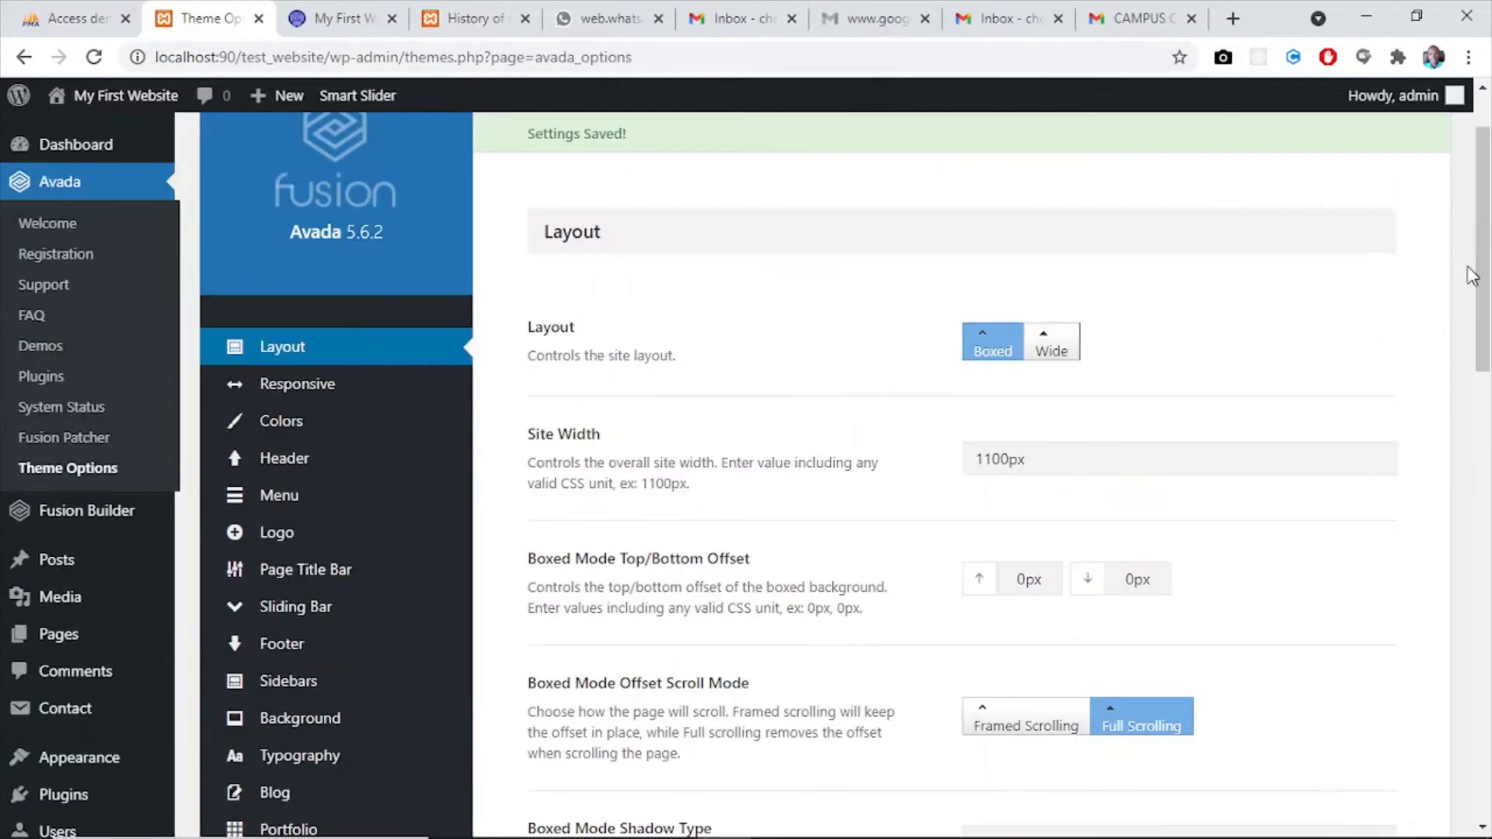
# - Reload the website's home page and examine the page in the boxed layout
pyautogui.click(336, 18)
pyautogui.click(93, 57)
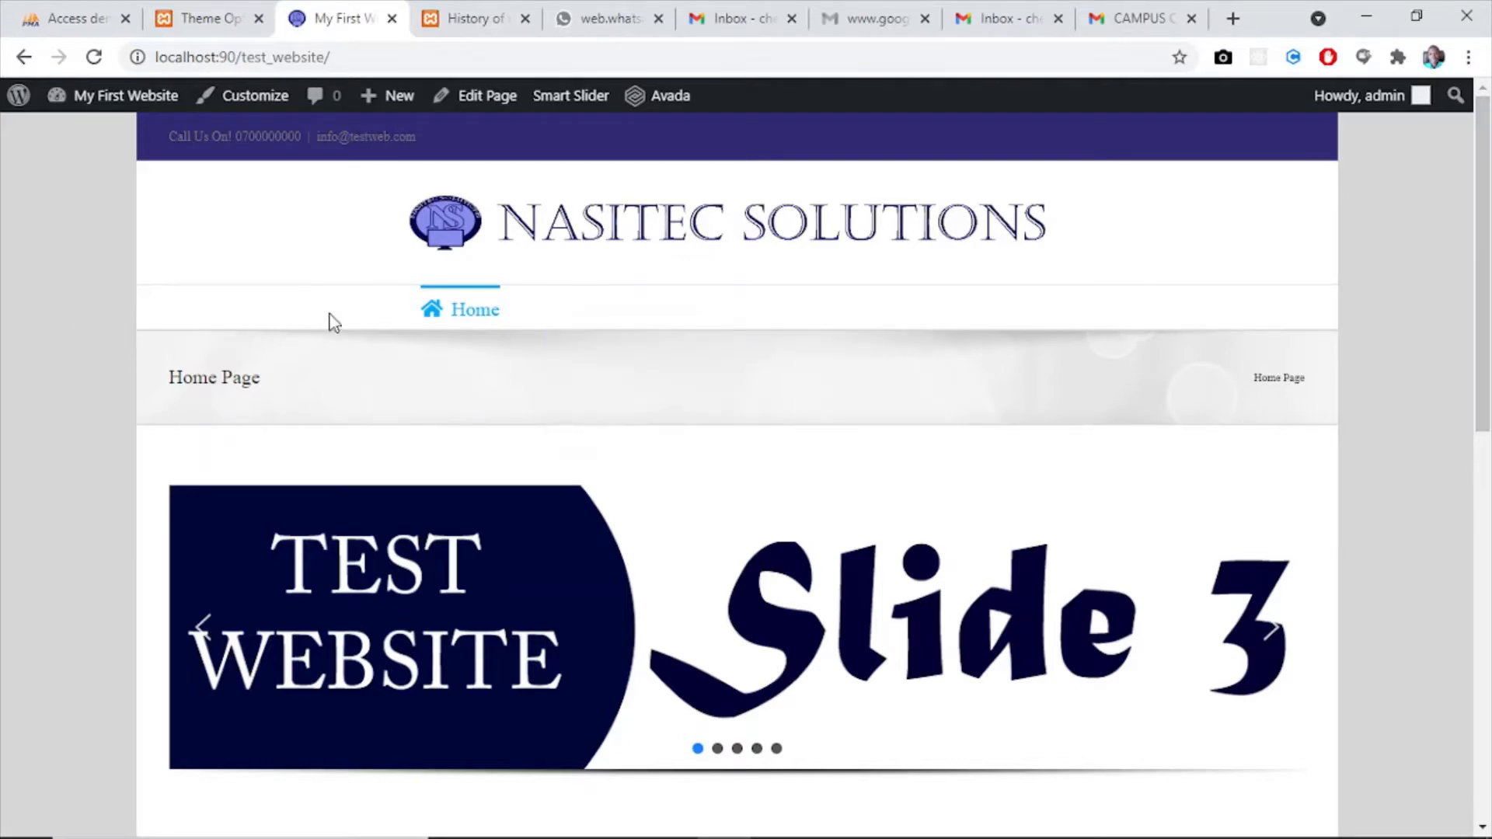
pyautogui.moveTo(611, 310)
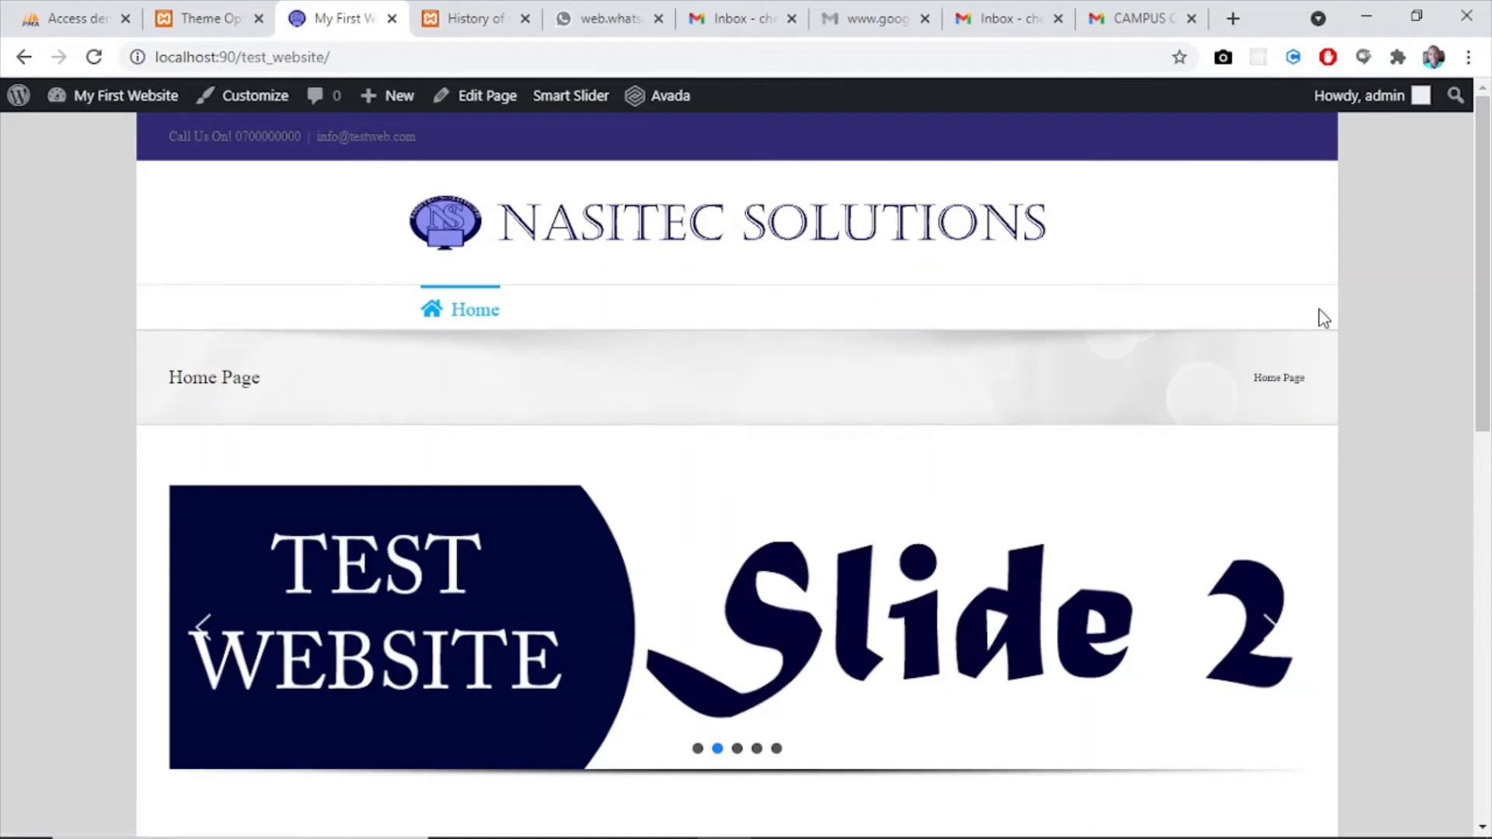
pyautogui.moveTo(663, 313)
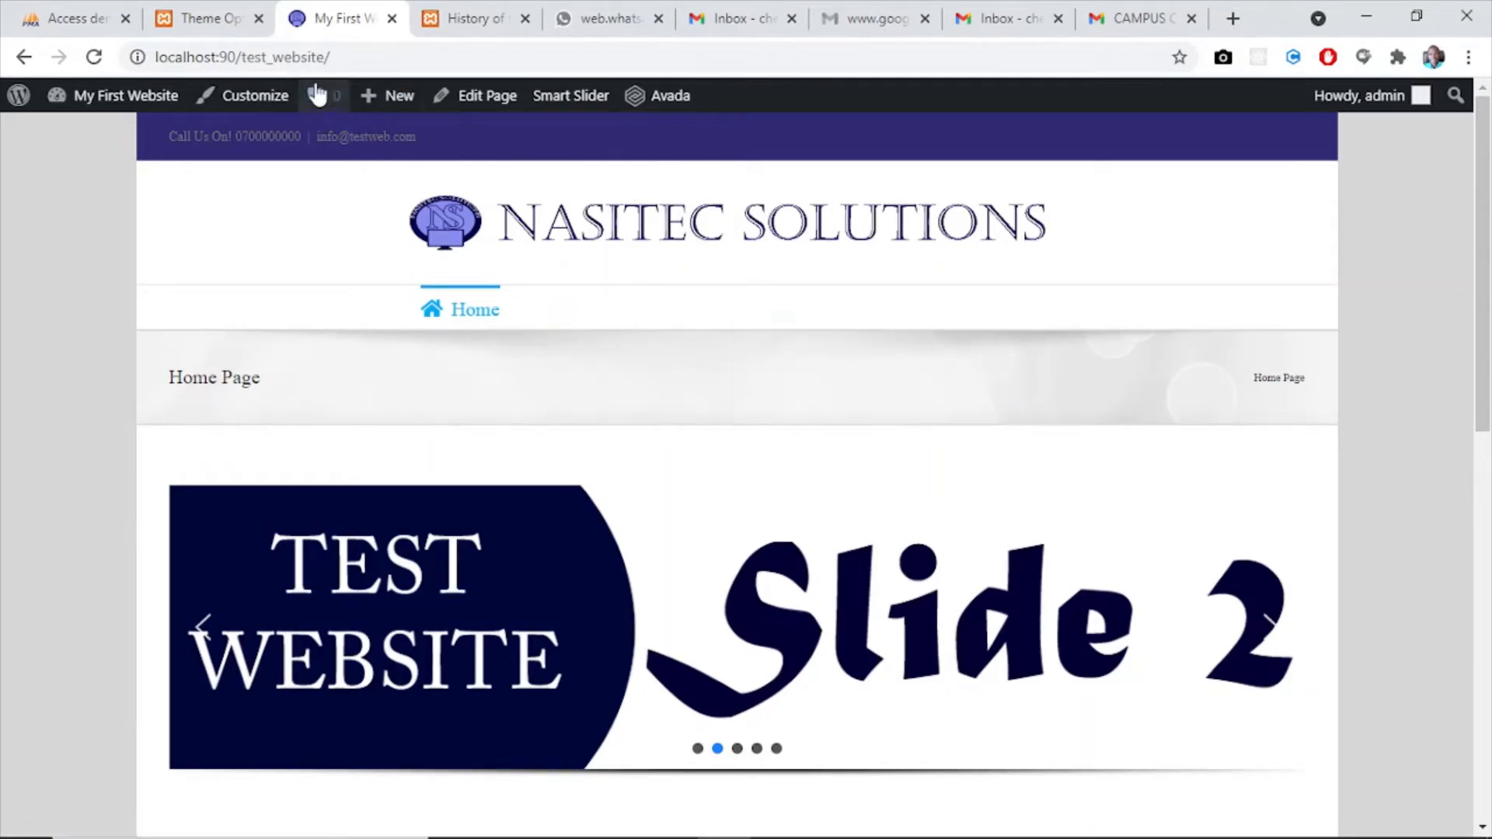
# - Set the Header Top Background Color to the light blue preset in the theme's Header Styling settings and save the changes
pyautogui.click(199, 28)
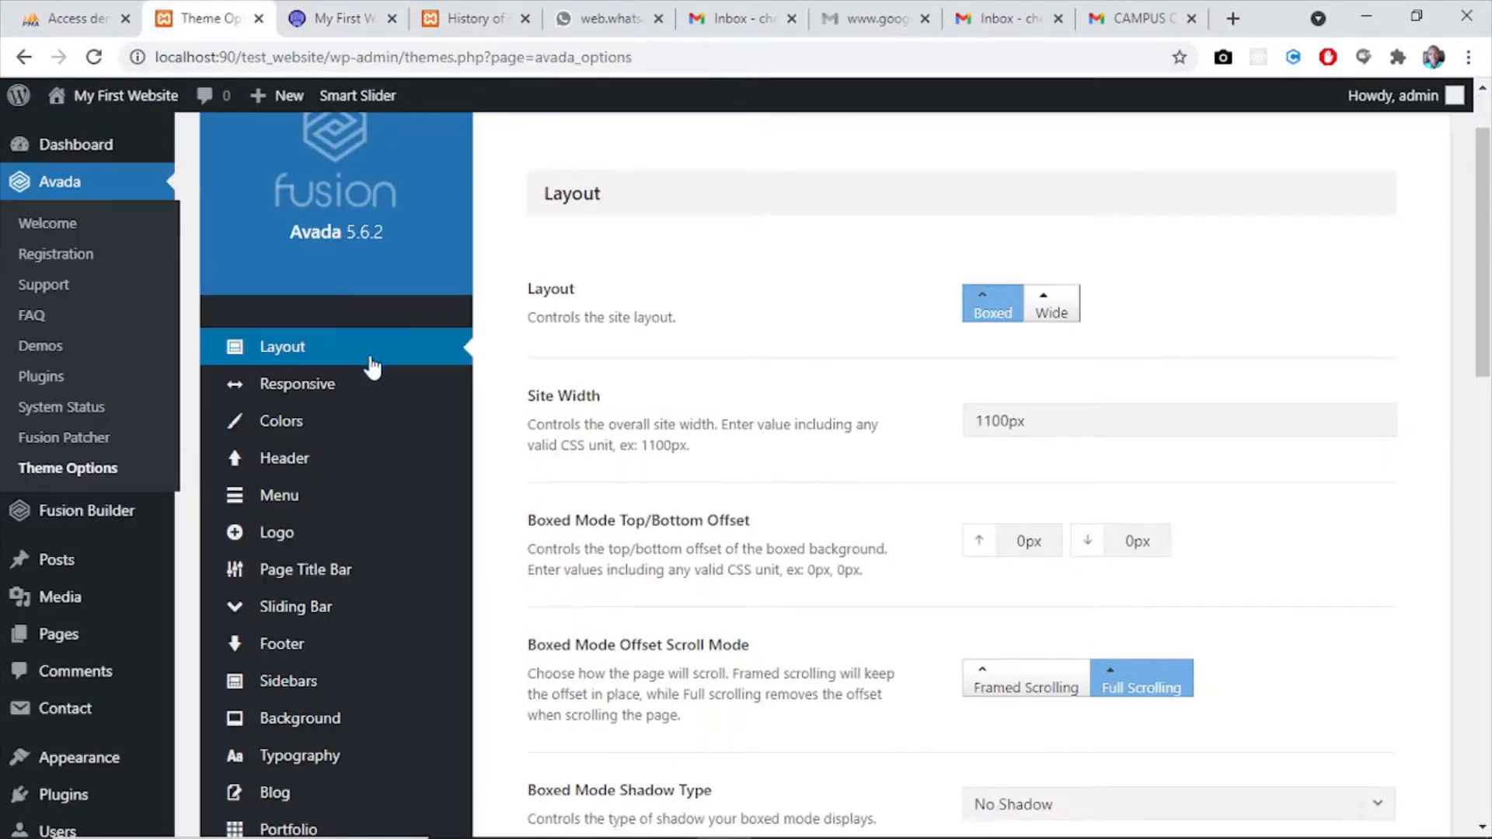
pyautogui.click(283, 422)
pyautogui.scroll(-1, 272, 404)
pyautogui.moveTo(270, 396)
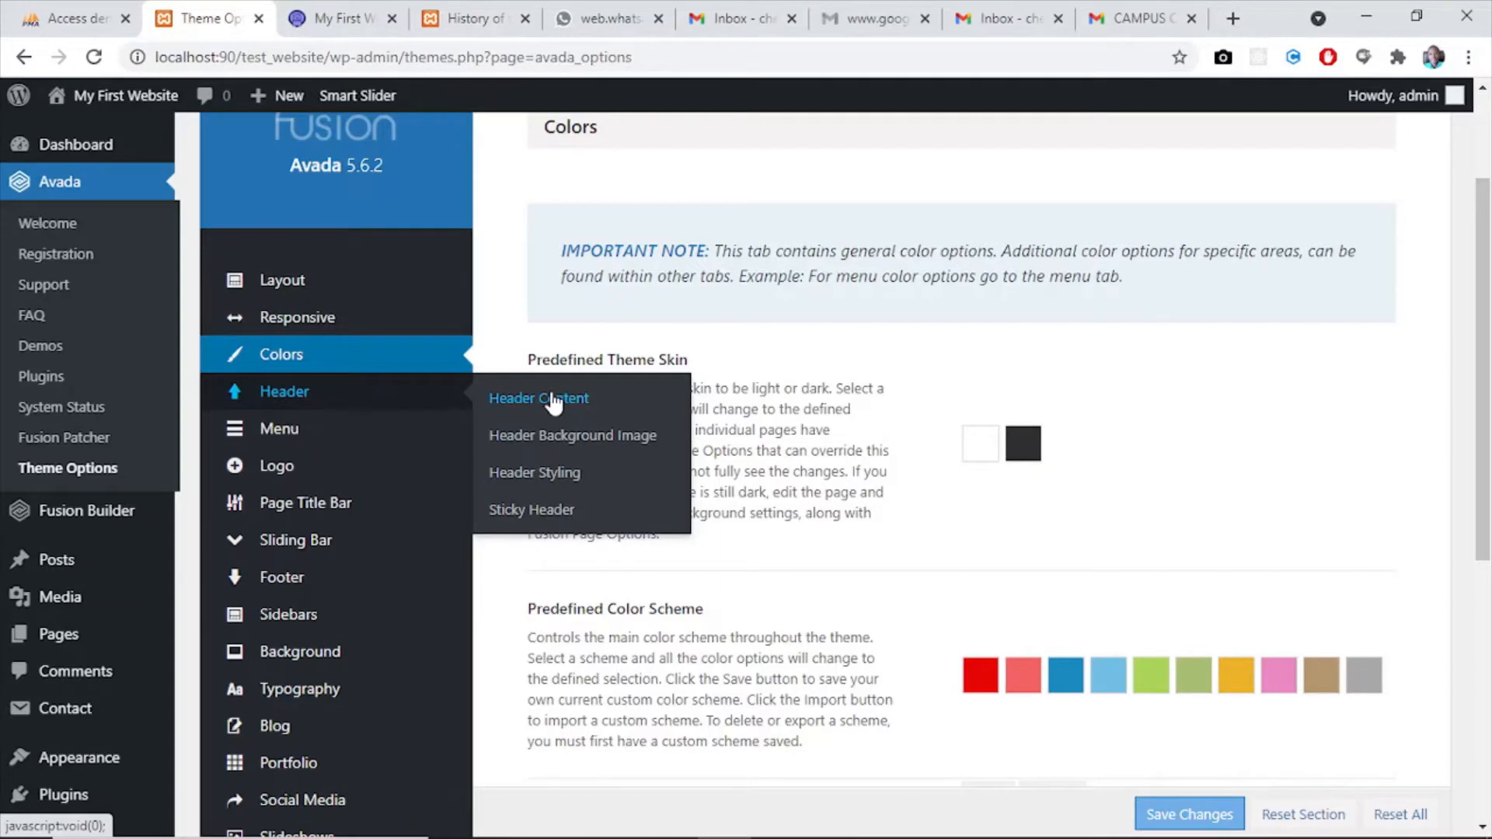
pyautogui.click(535, 474)
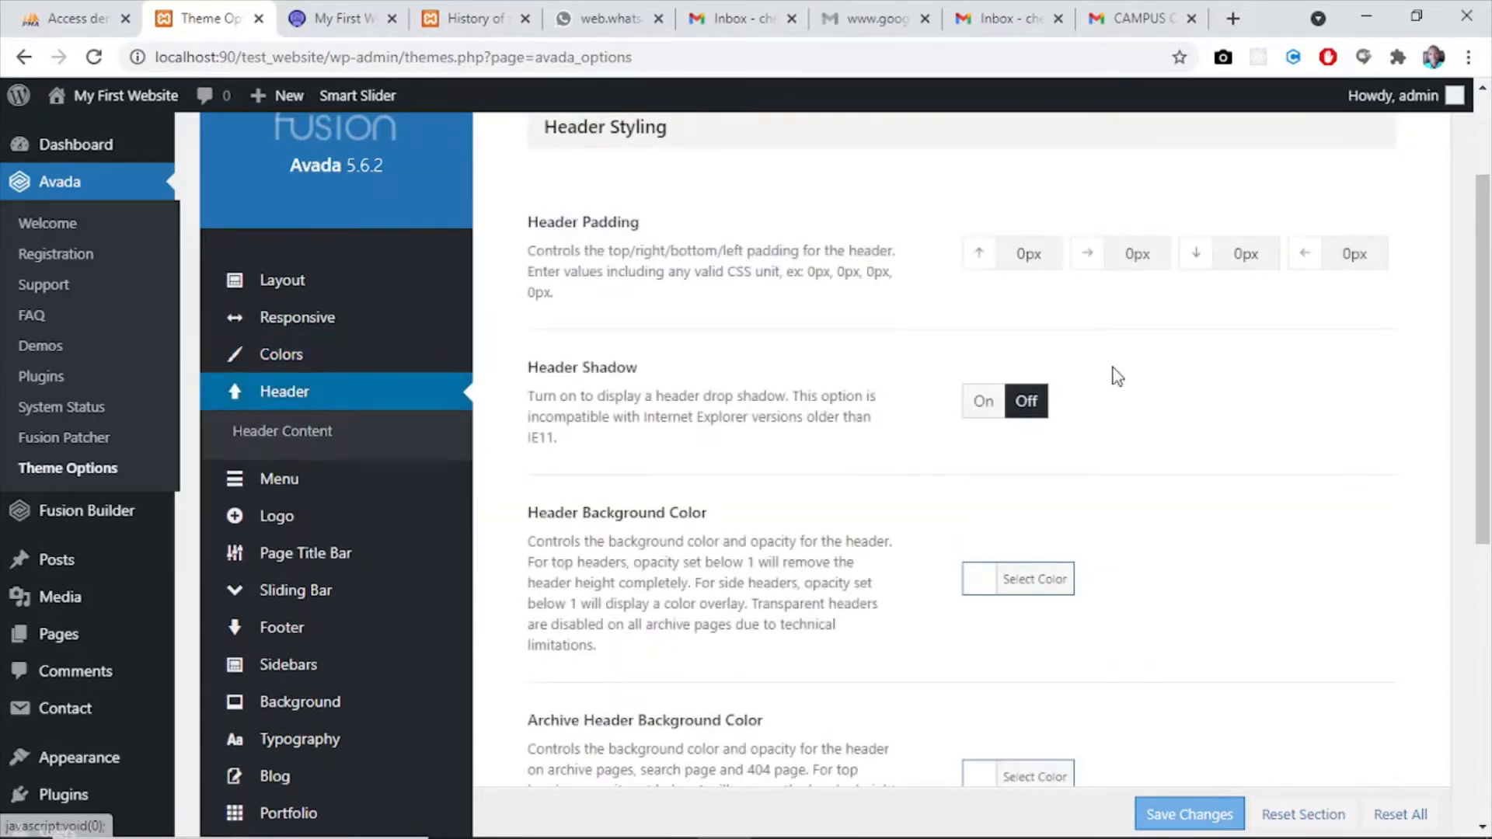
pyautogui.moveTo(1481, 342); pyautogui.dragTo(1489, 626)
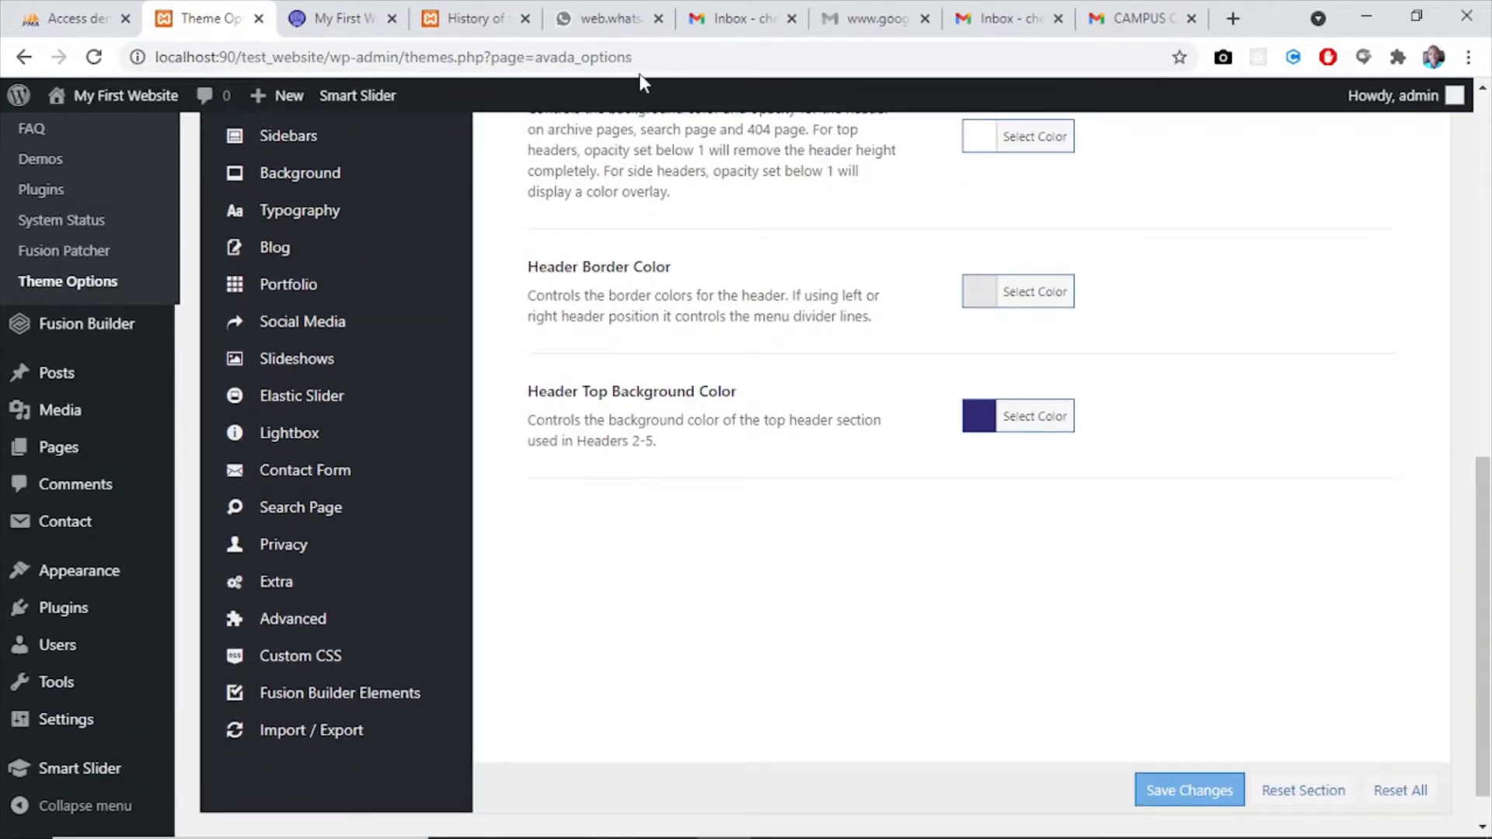
pyautogui.click(331, 19)
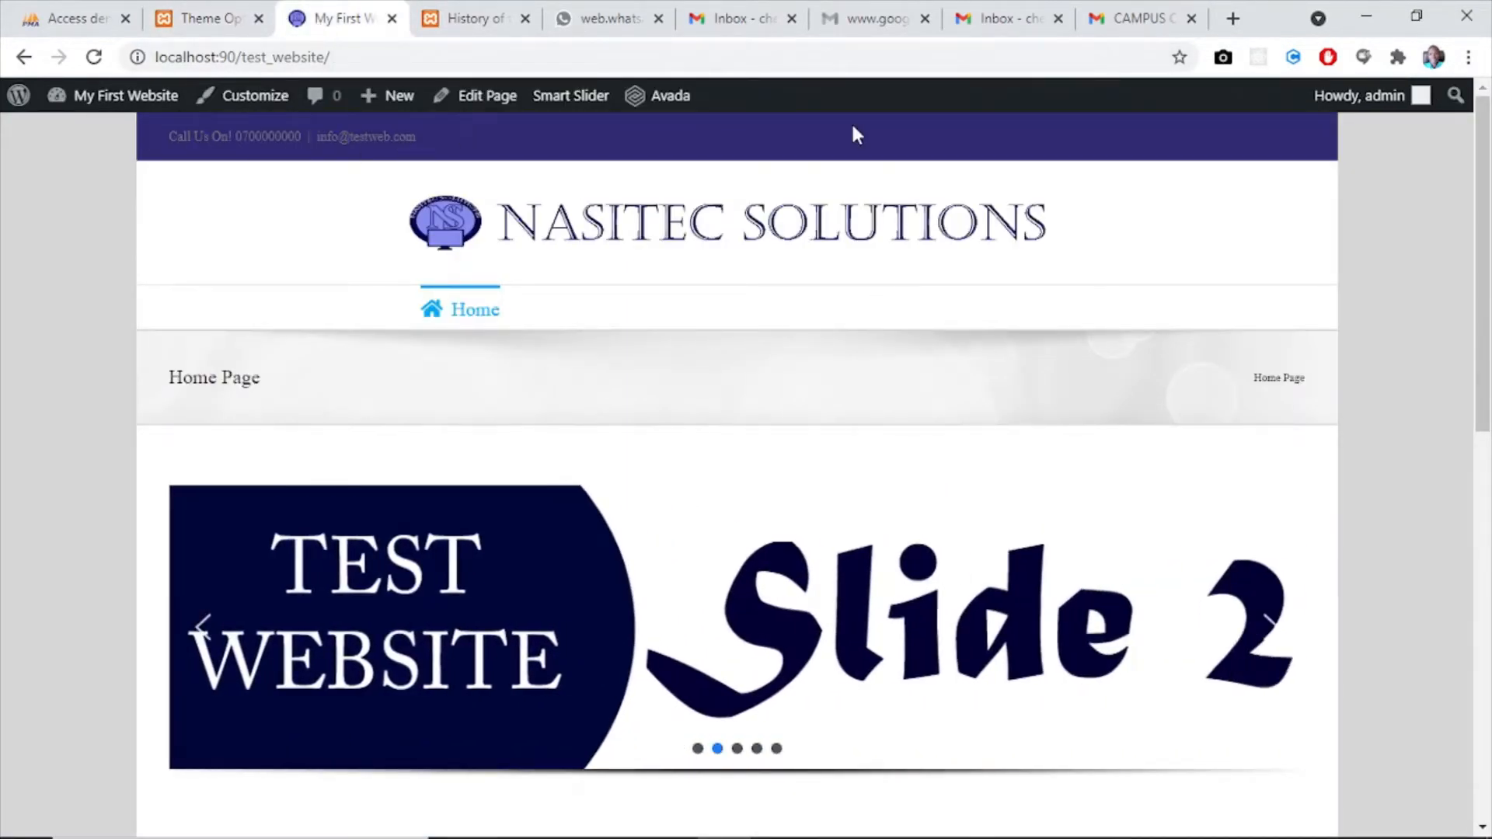
pyautogui.click(206, 17)
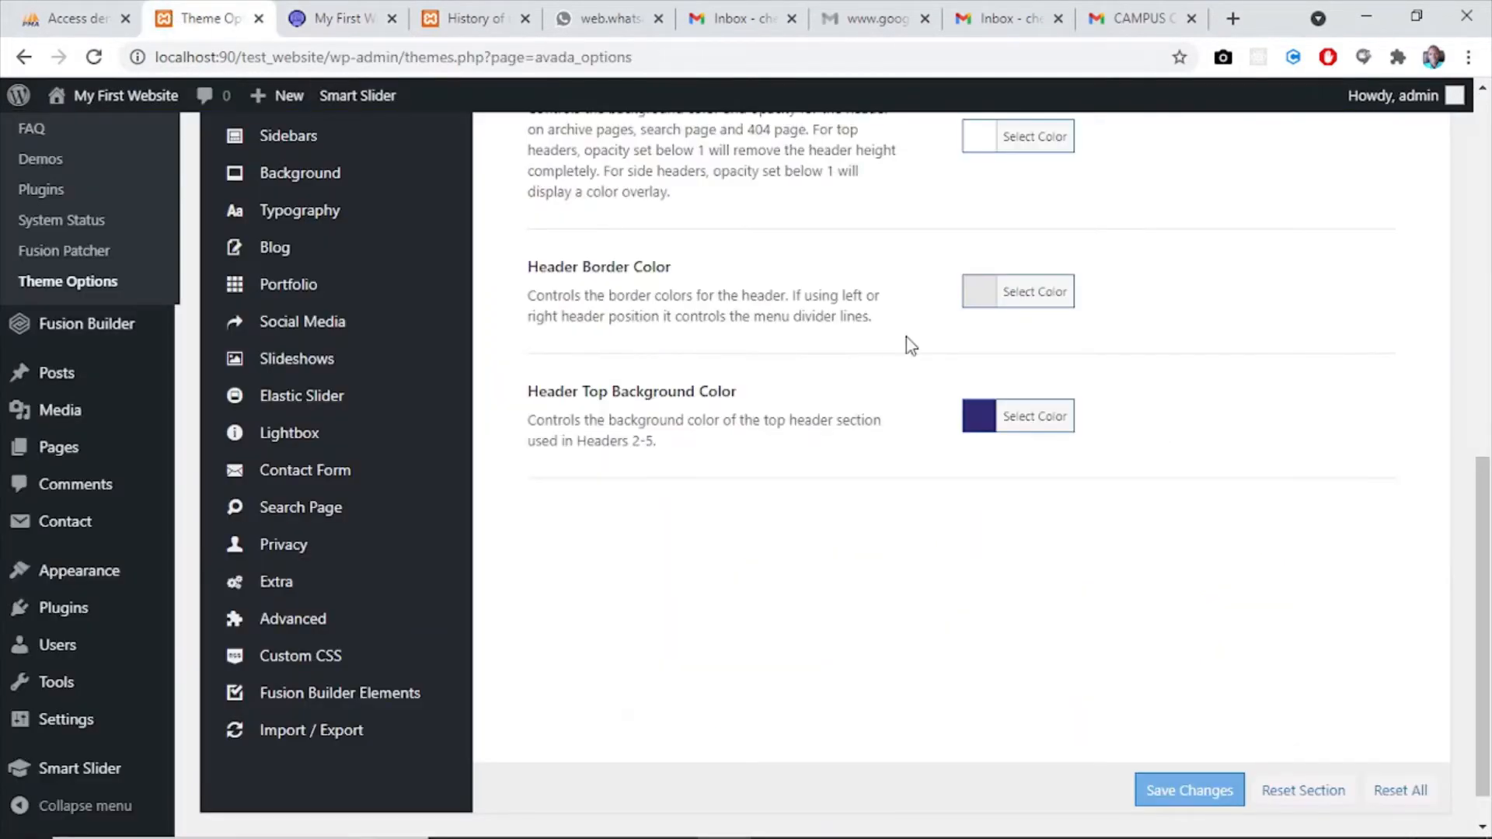
pyautogui.click(995, 413)
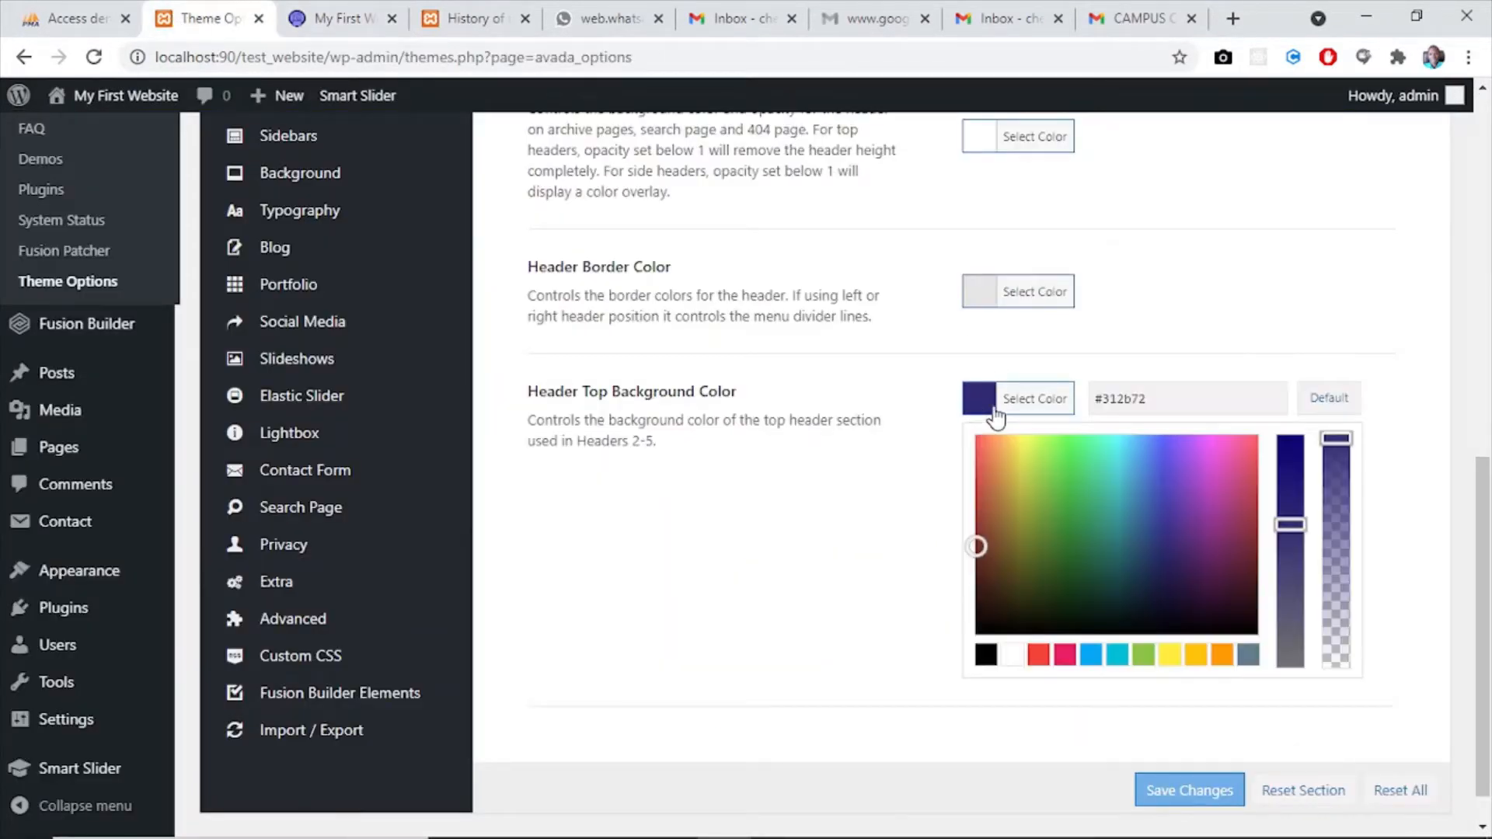
pyautogui.click(1092, 657)
pyautogui.click(1192, 791)
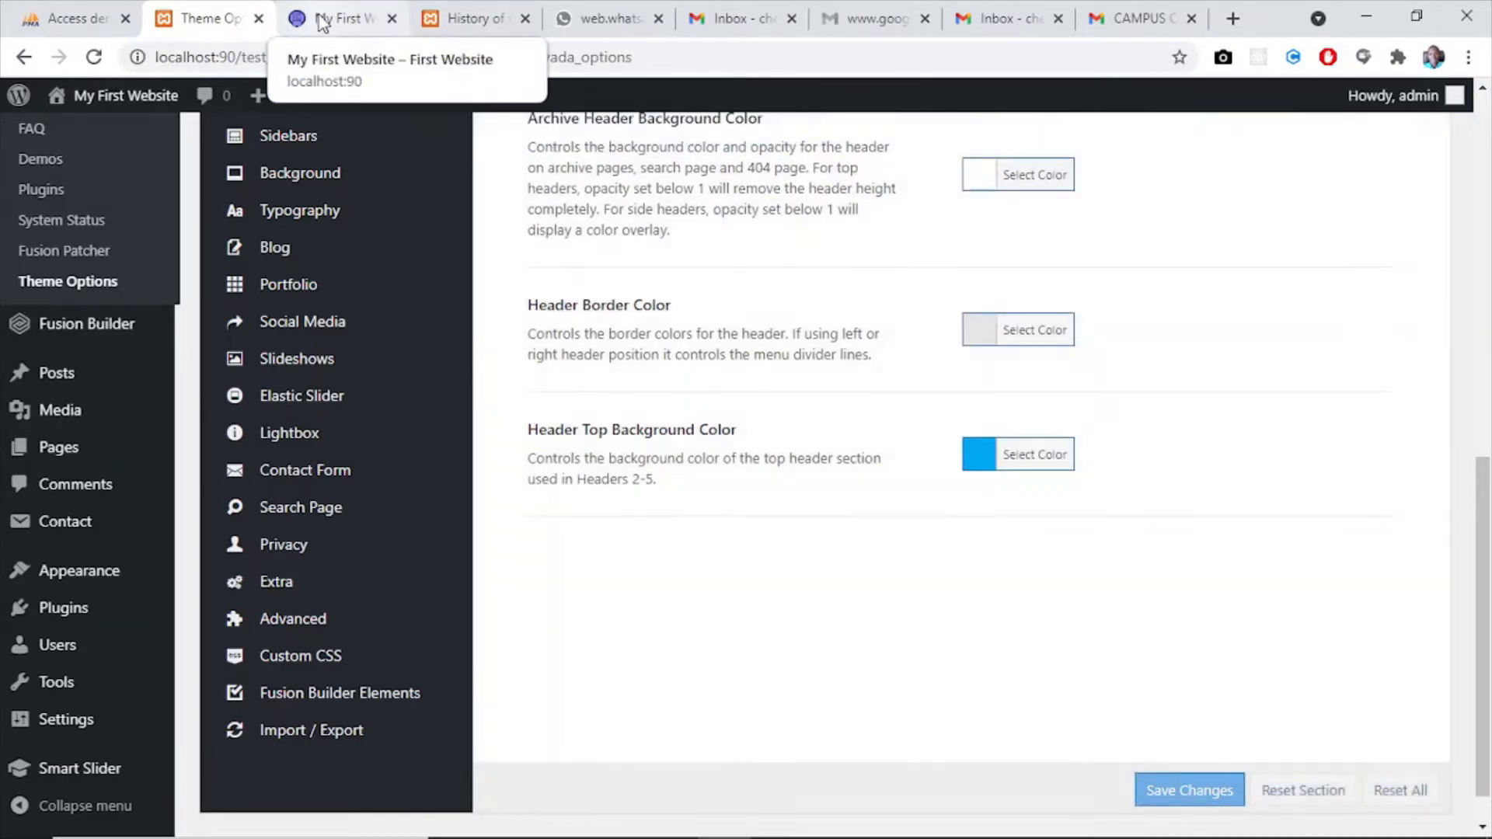
# - Reload the website's home page to check the top bar colour, and return to the theme options
pyautogui.click(322, 22)
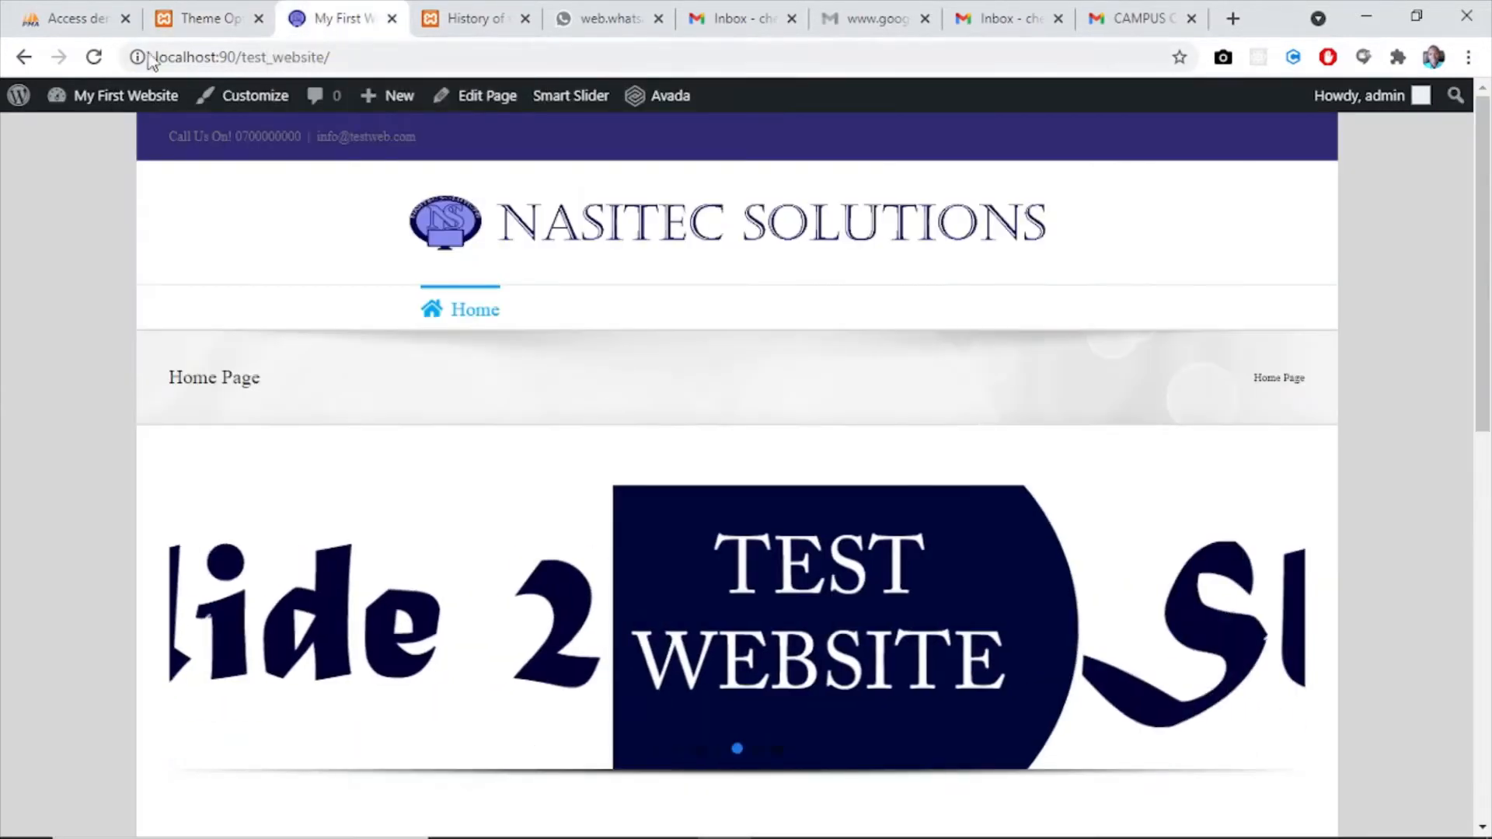
pyautogui.click(95, 59)
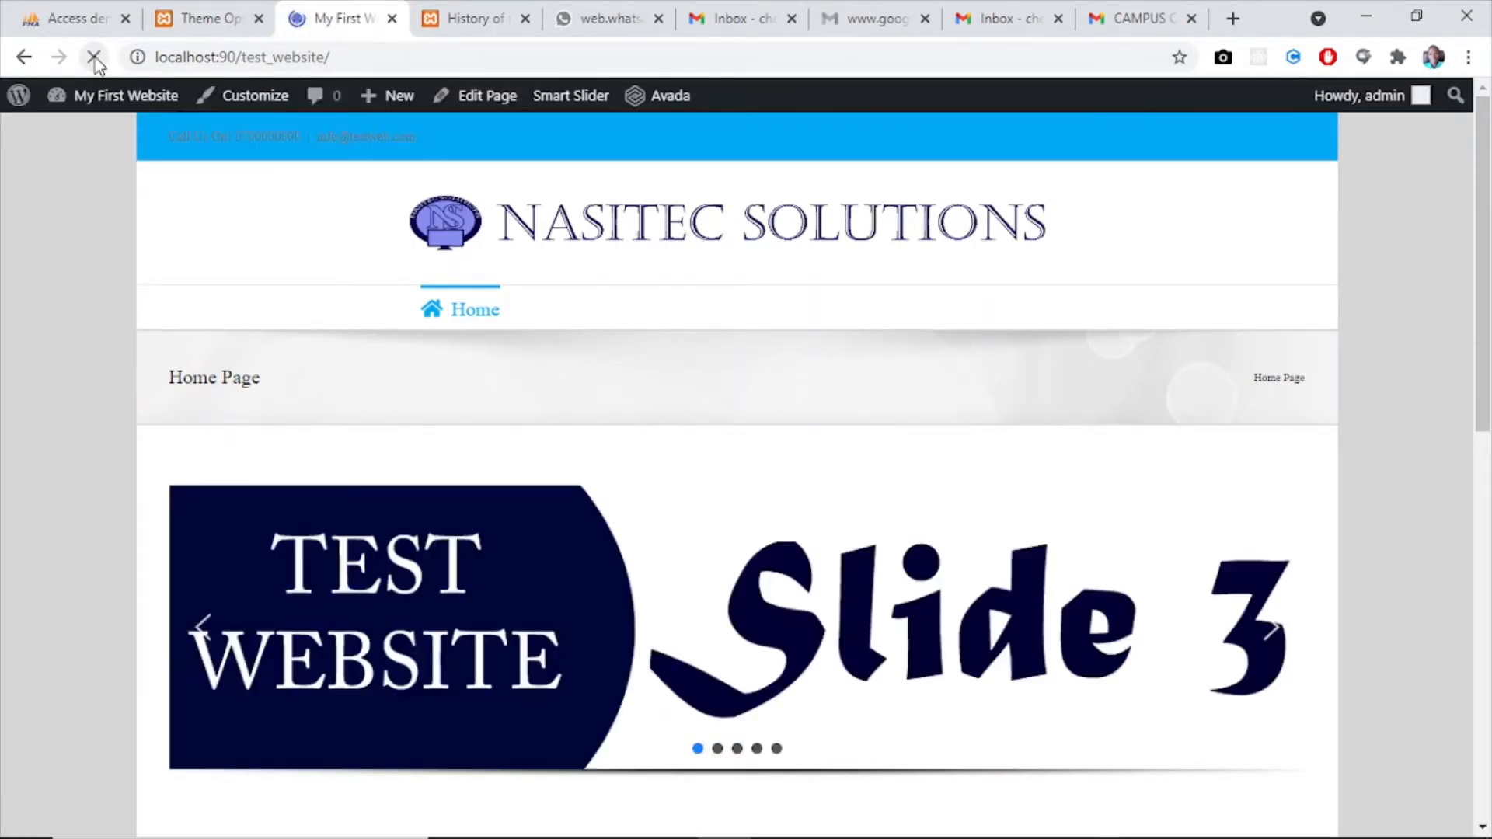
pyautogui.click(204, 19)
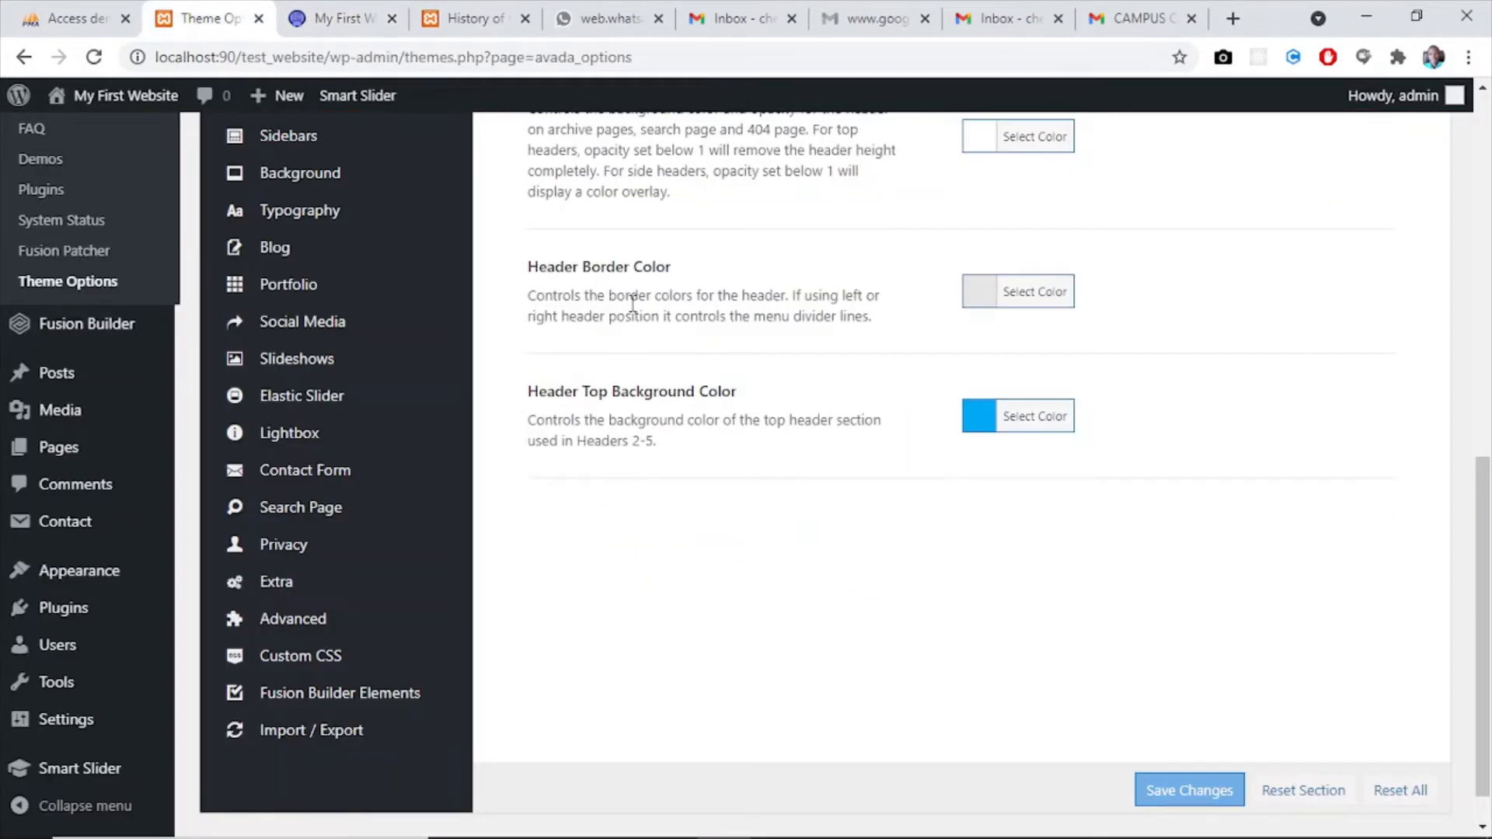
# - Open the Page Title Bar settings and compare them with the title bar on the website's home page
pyautogui.moveTo(1488, 649); pyautogui.dragTo(1466, 457)
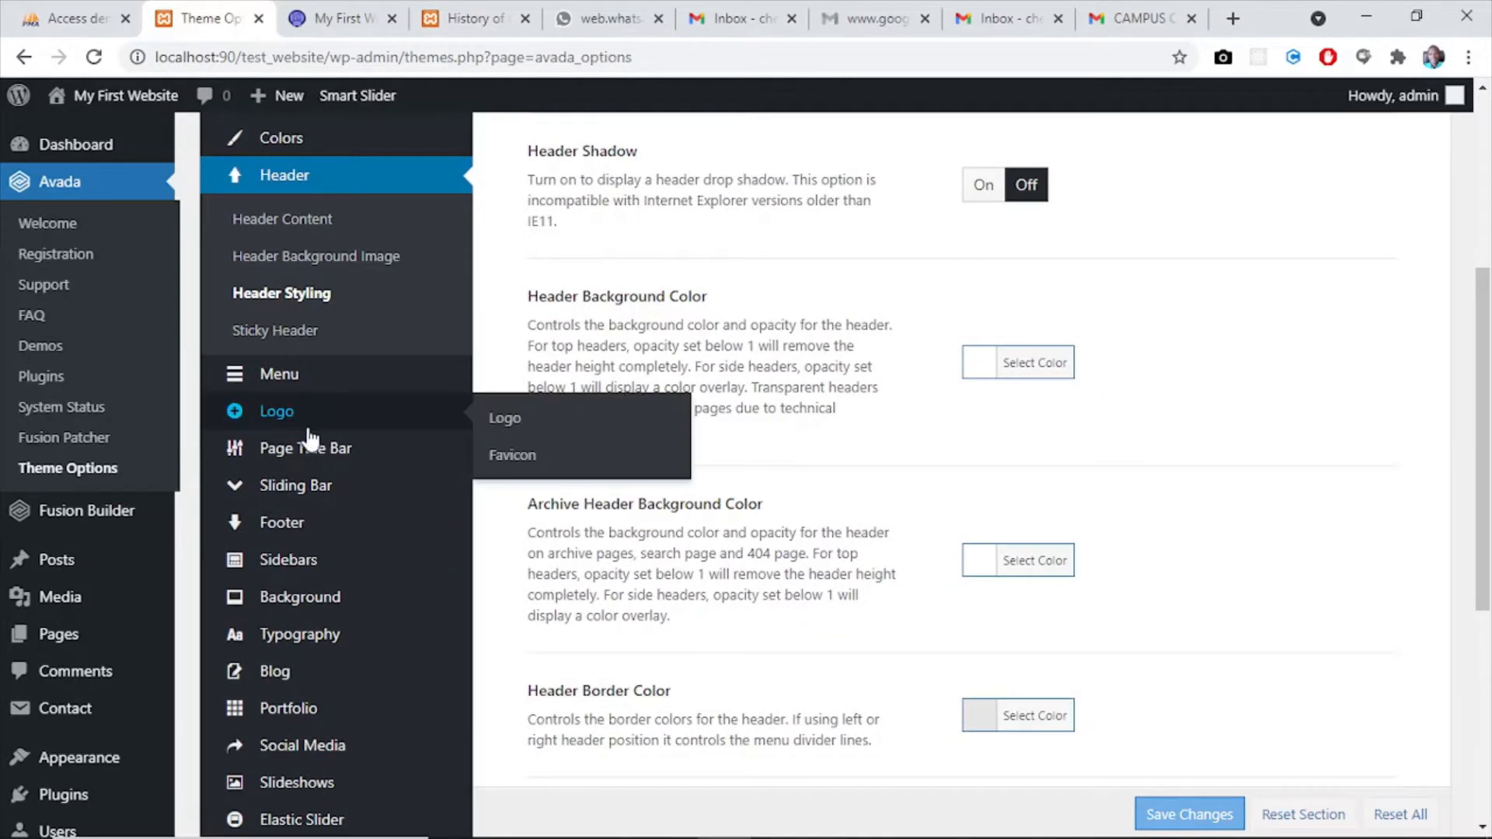
pyautogui.moveTo(302, 451)
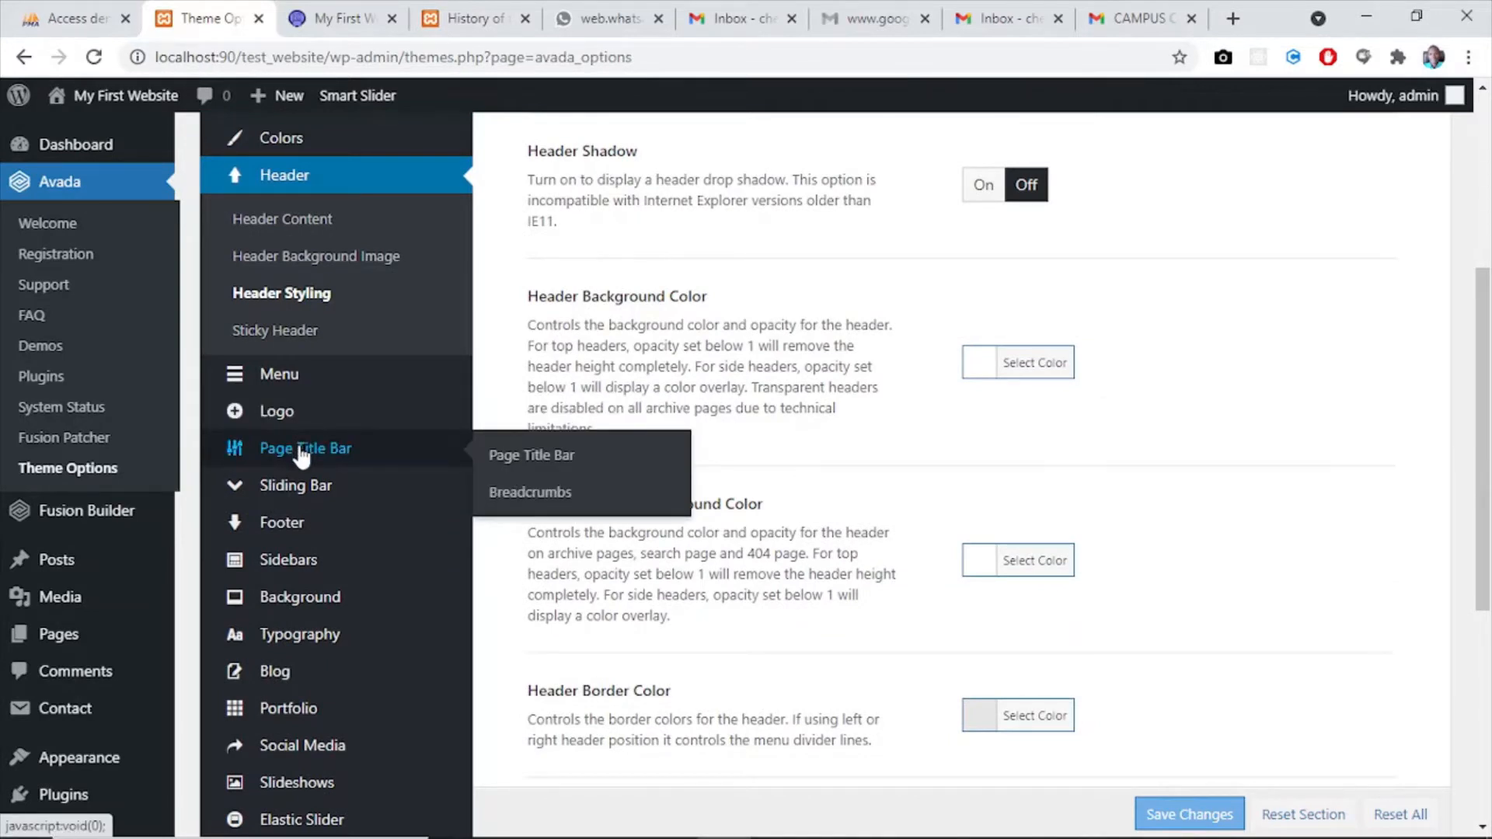
pyautogui.click(507, 455)
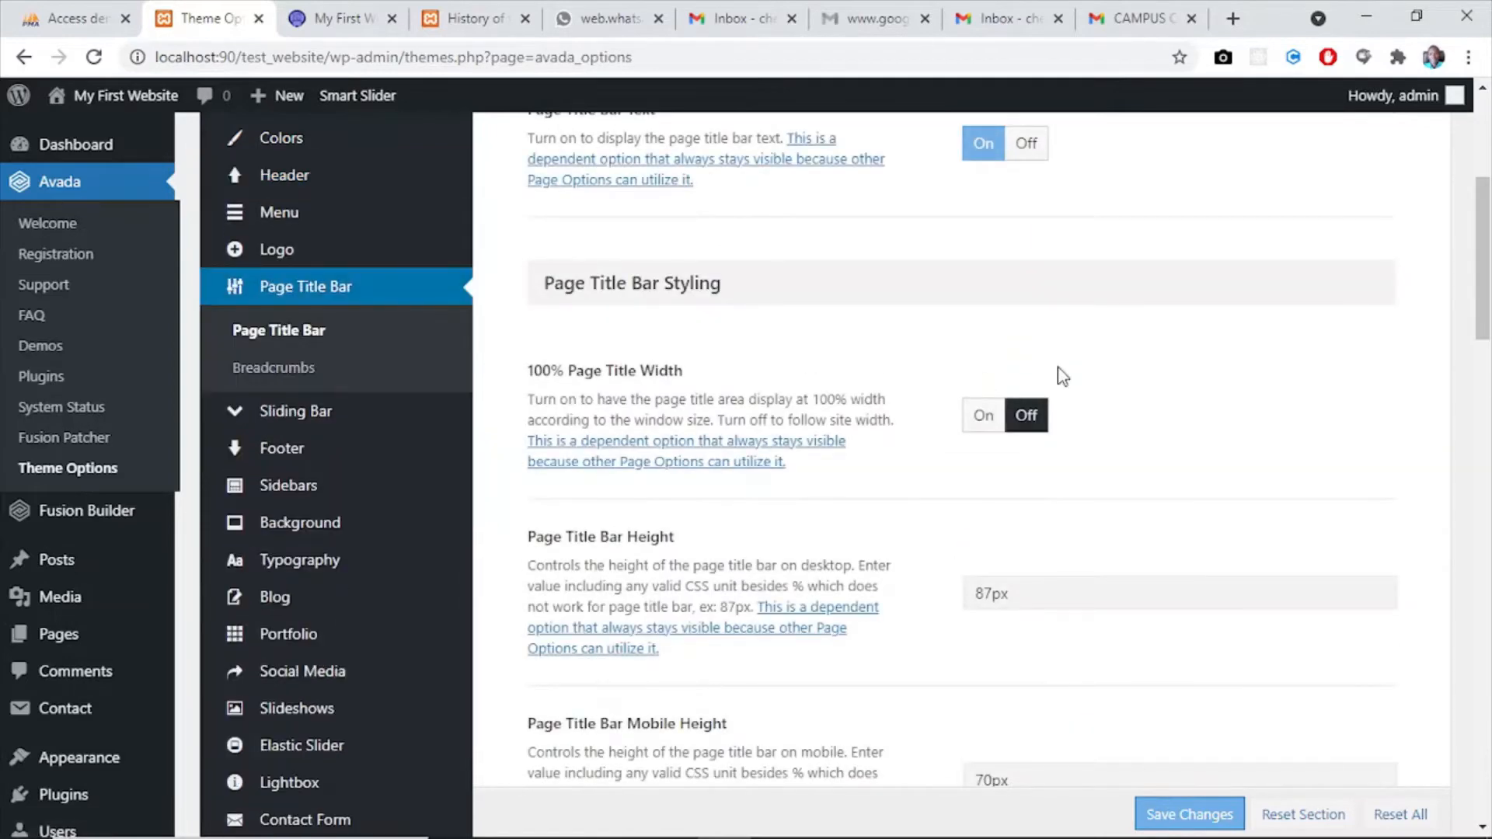
pyautogui.click(1486, 370)
pyautogui.moveTo(1486, 370); pyautogui.dragTo(1465, 147)
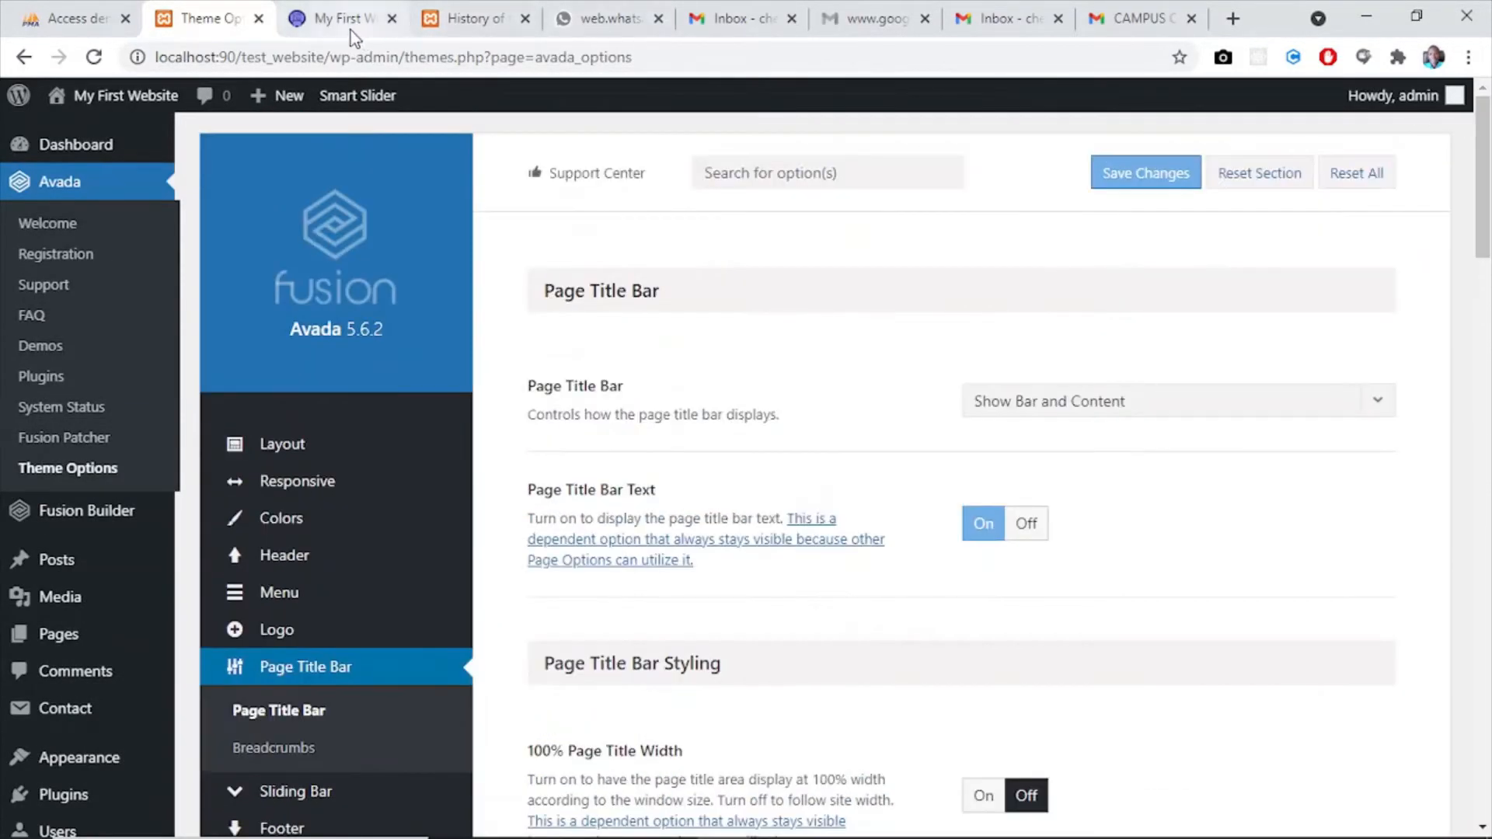
pyautogui.click(327, 18)
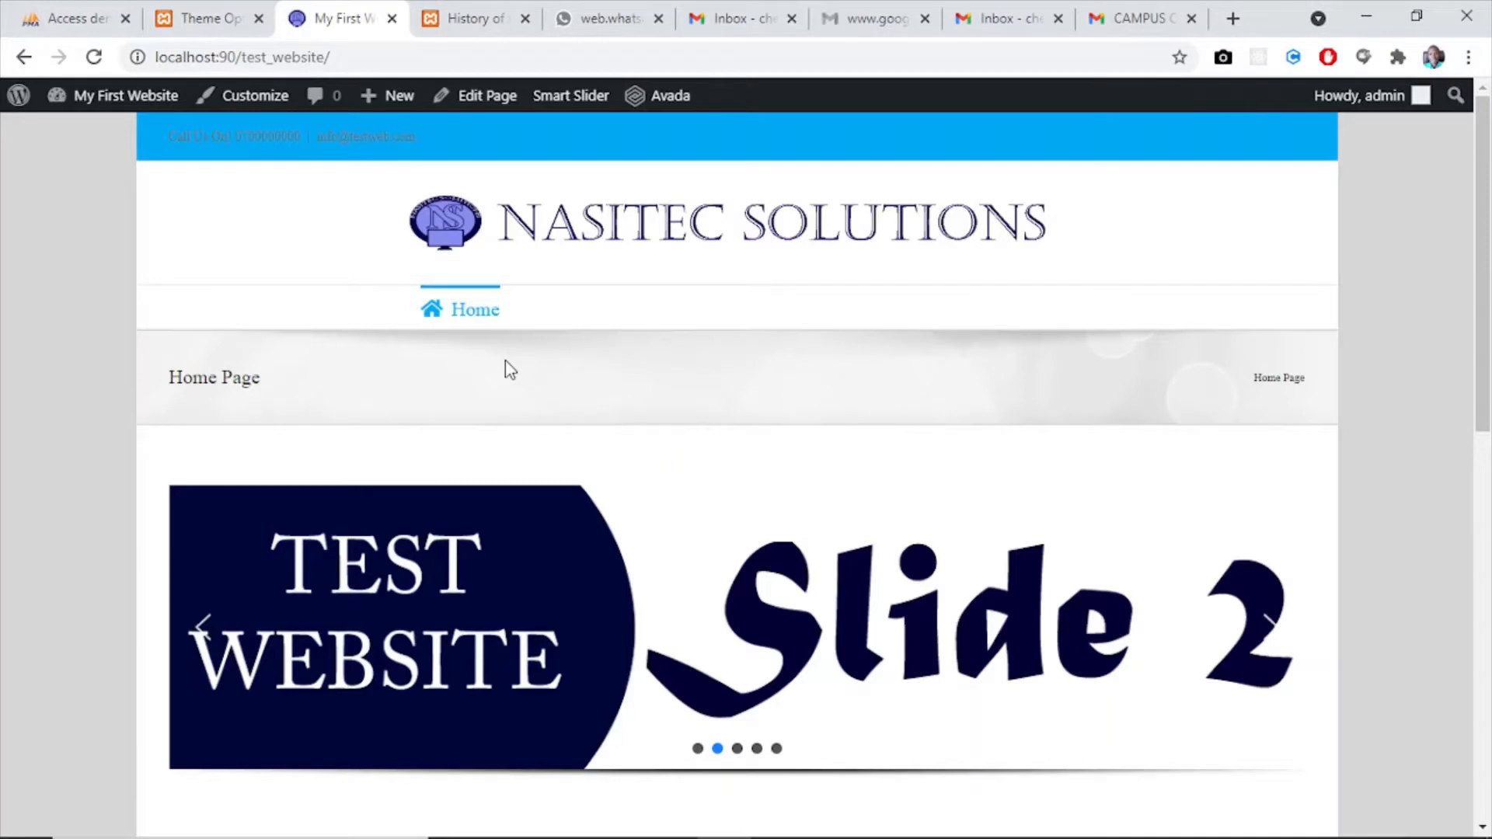
pyautogui.click(190, 22)
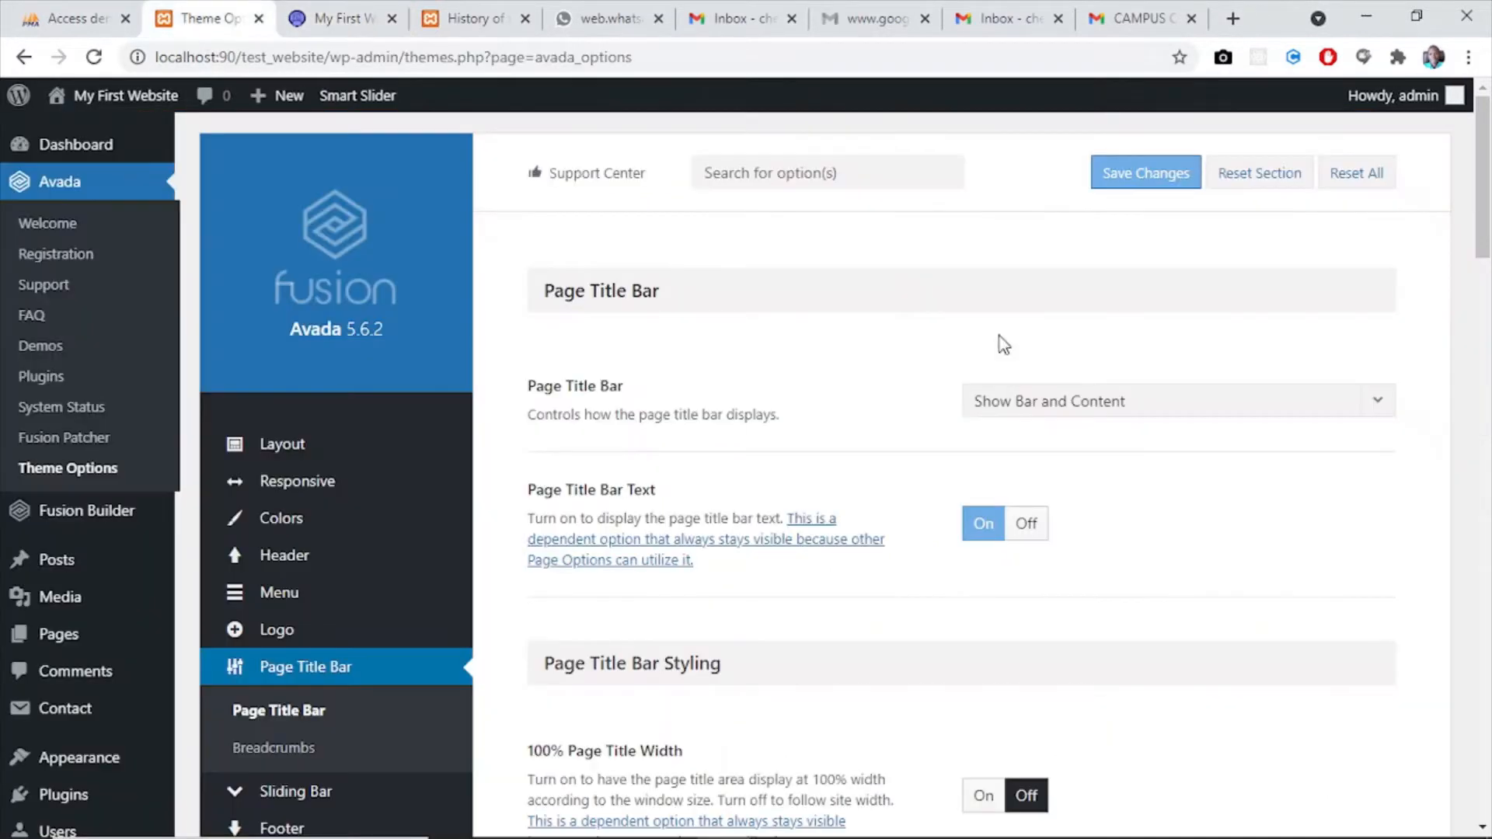
# - Turn on 100% Page Title Width and set the Page Title Bar Height to 27px
pyautogui.moveTo(1484, 218); pyautogui.dragTo(1488, 269)
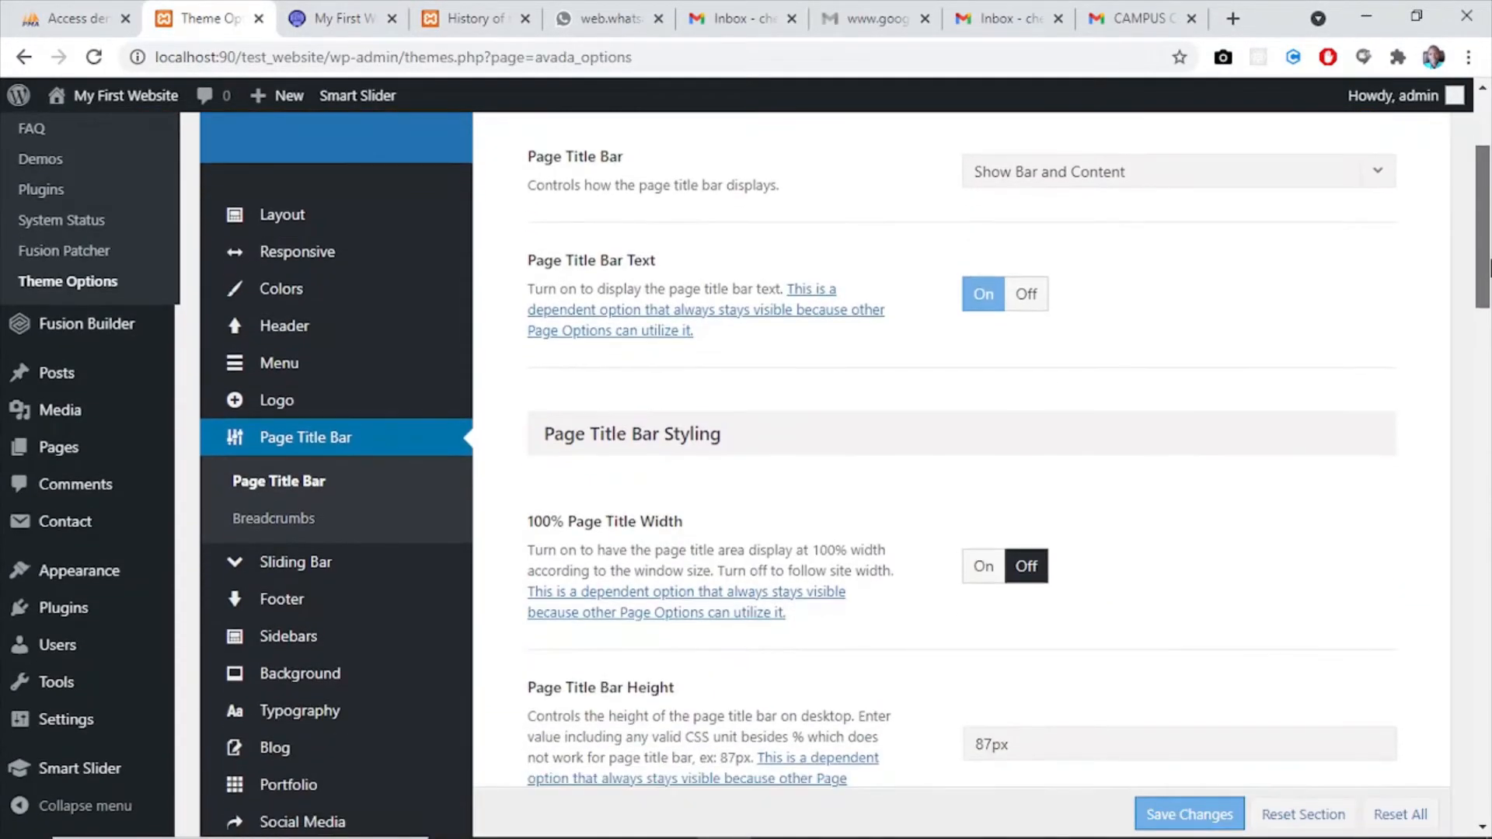
pyautogui.scroll(-2, 1003, 395)
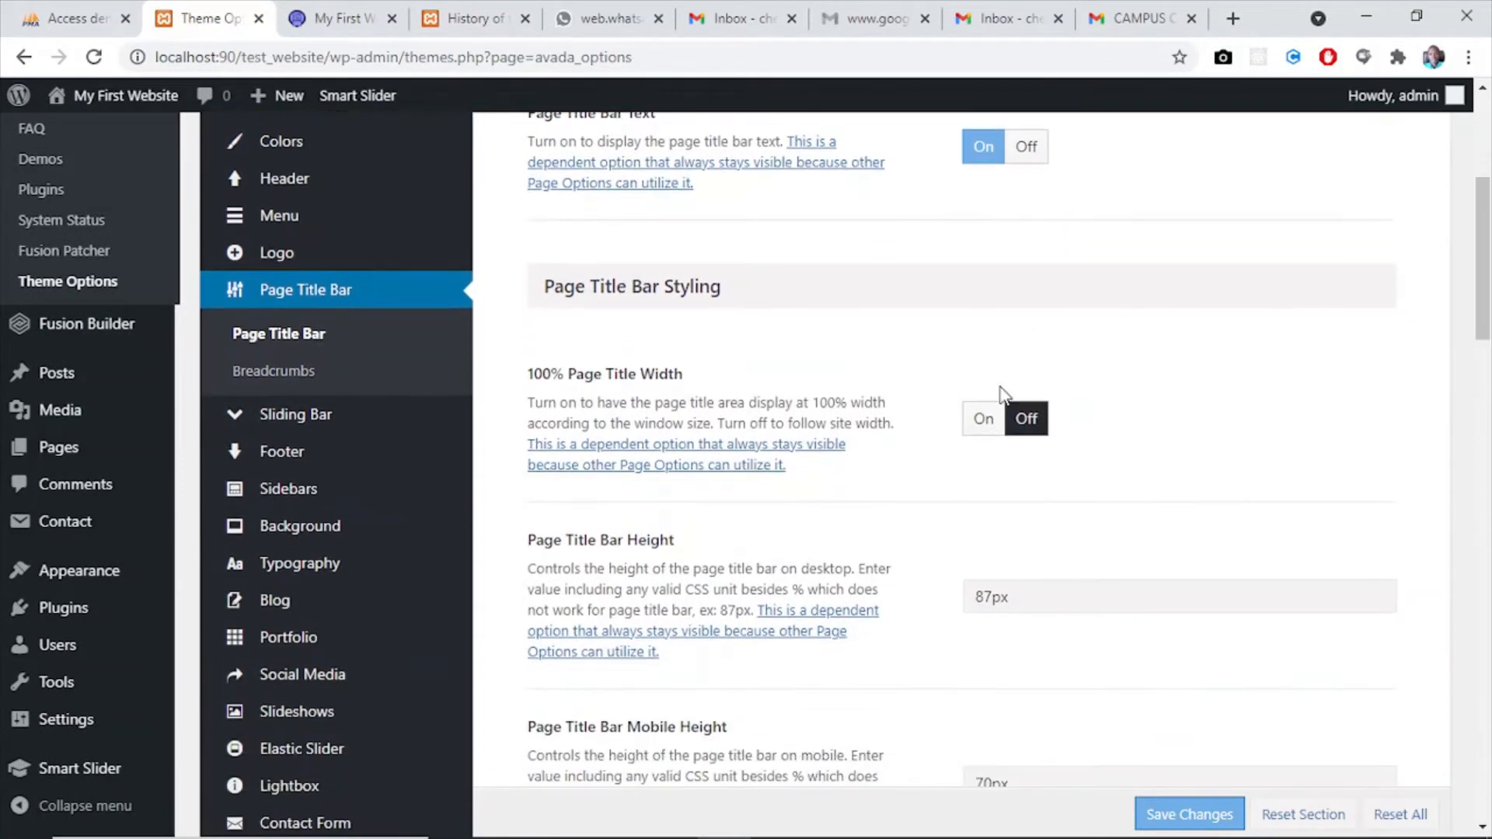
pyautogui.click(981, 418)
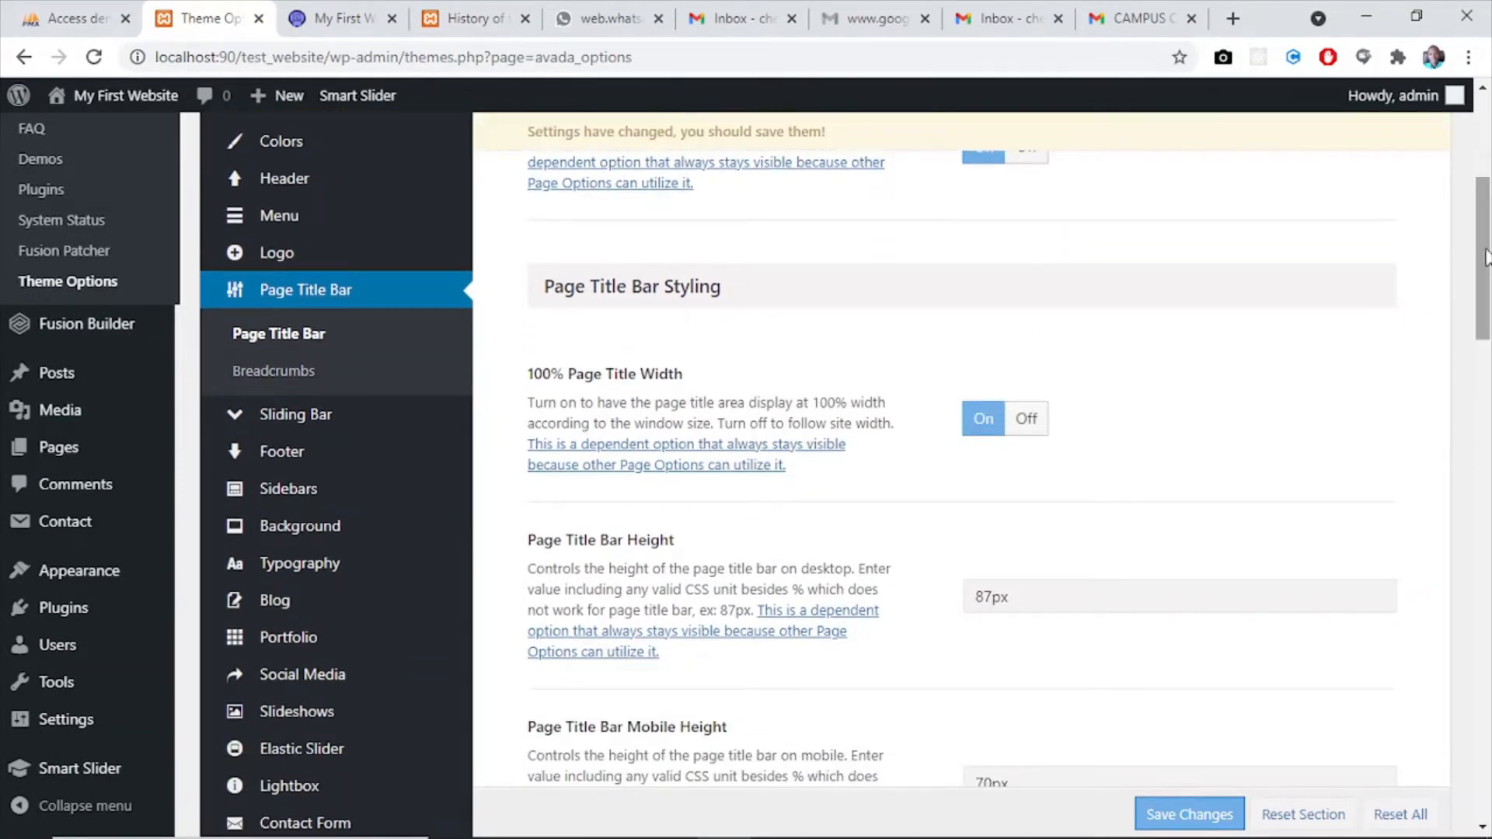
pyautogui.moveTo(1485, 256); pyautogui.dragTo(1484, 289)
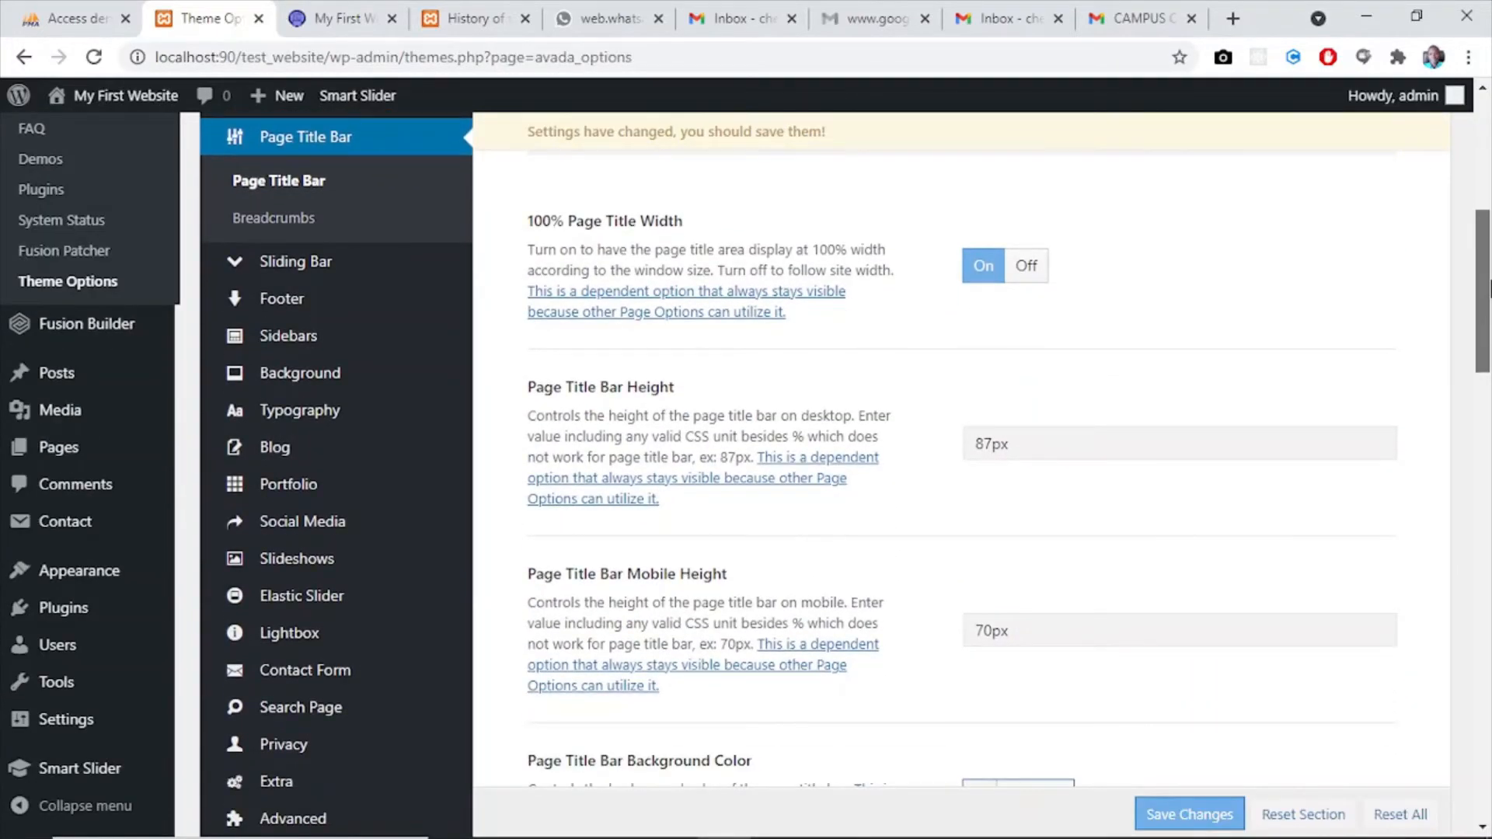
pyautogui.click(992, 449)
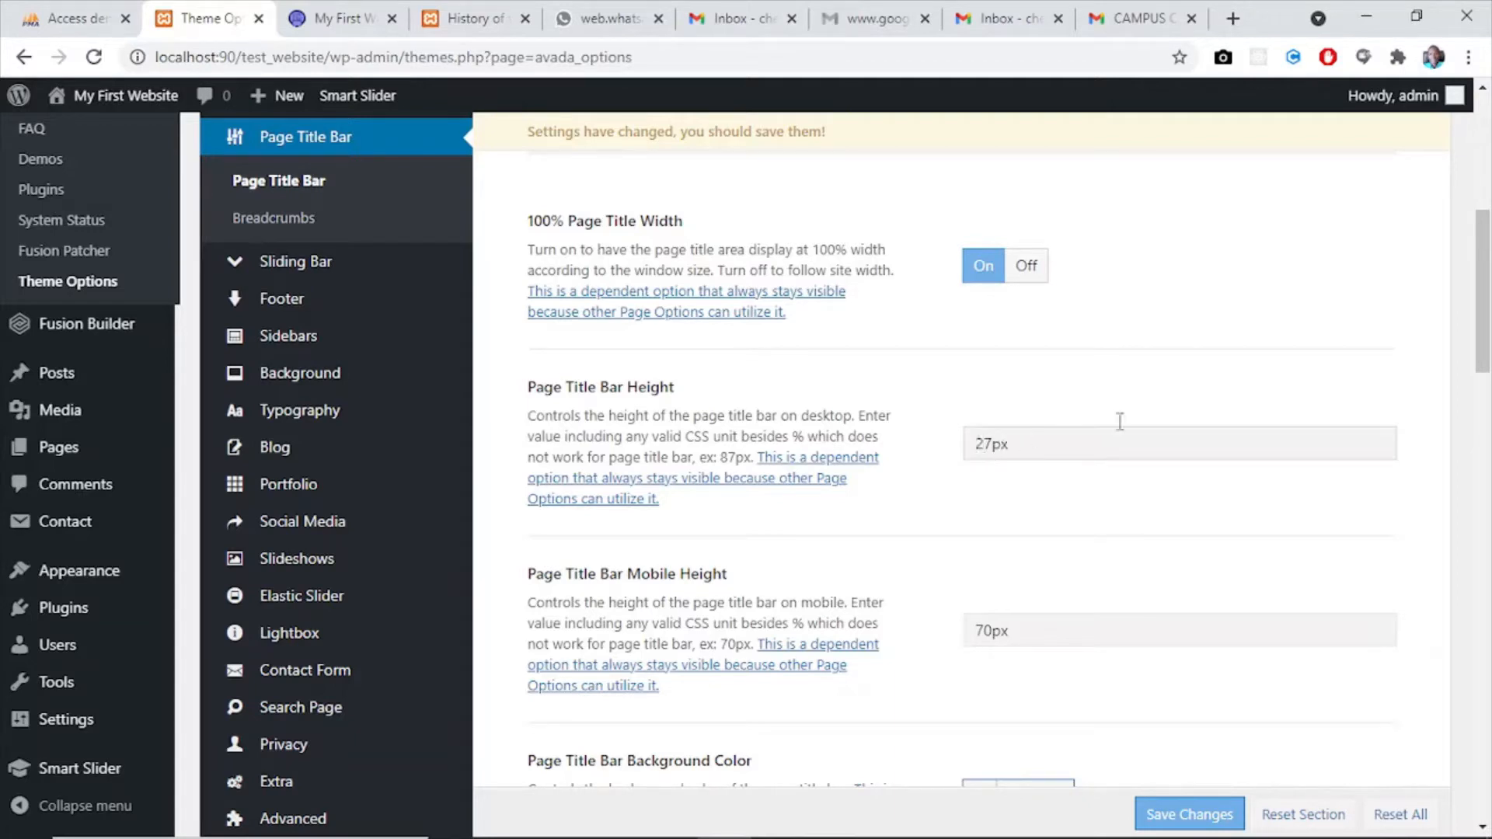
pyautogui.moveTo(1476, 350); pyautogui.dragTo(1477, 357)
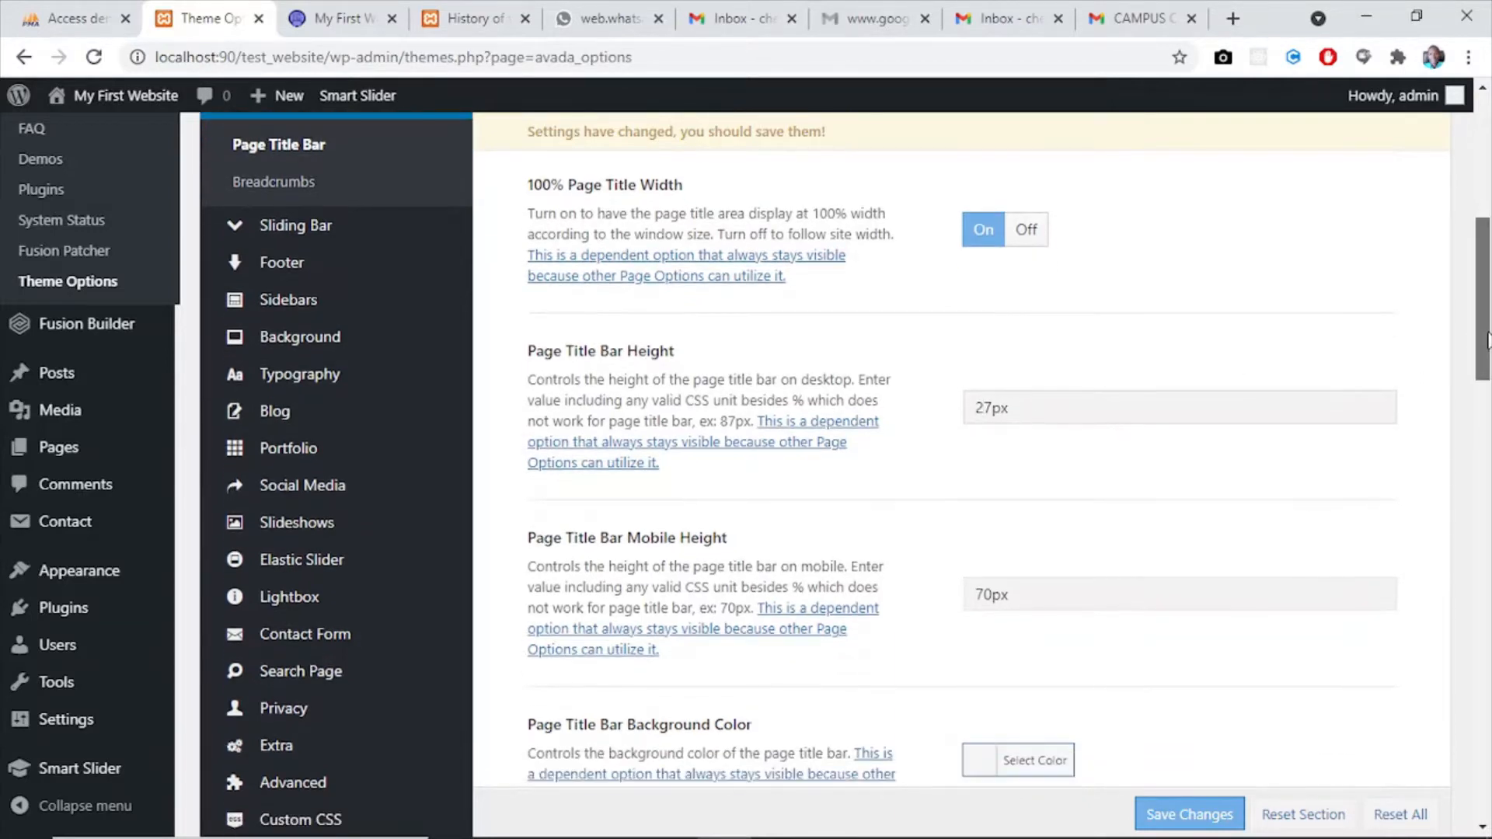
# - Check the title bar on the website's home page, and set the Page Title Bar Background Color to the turquoise preset #00bcd4
pyautogui.click(323, 24)
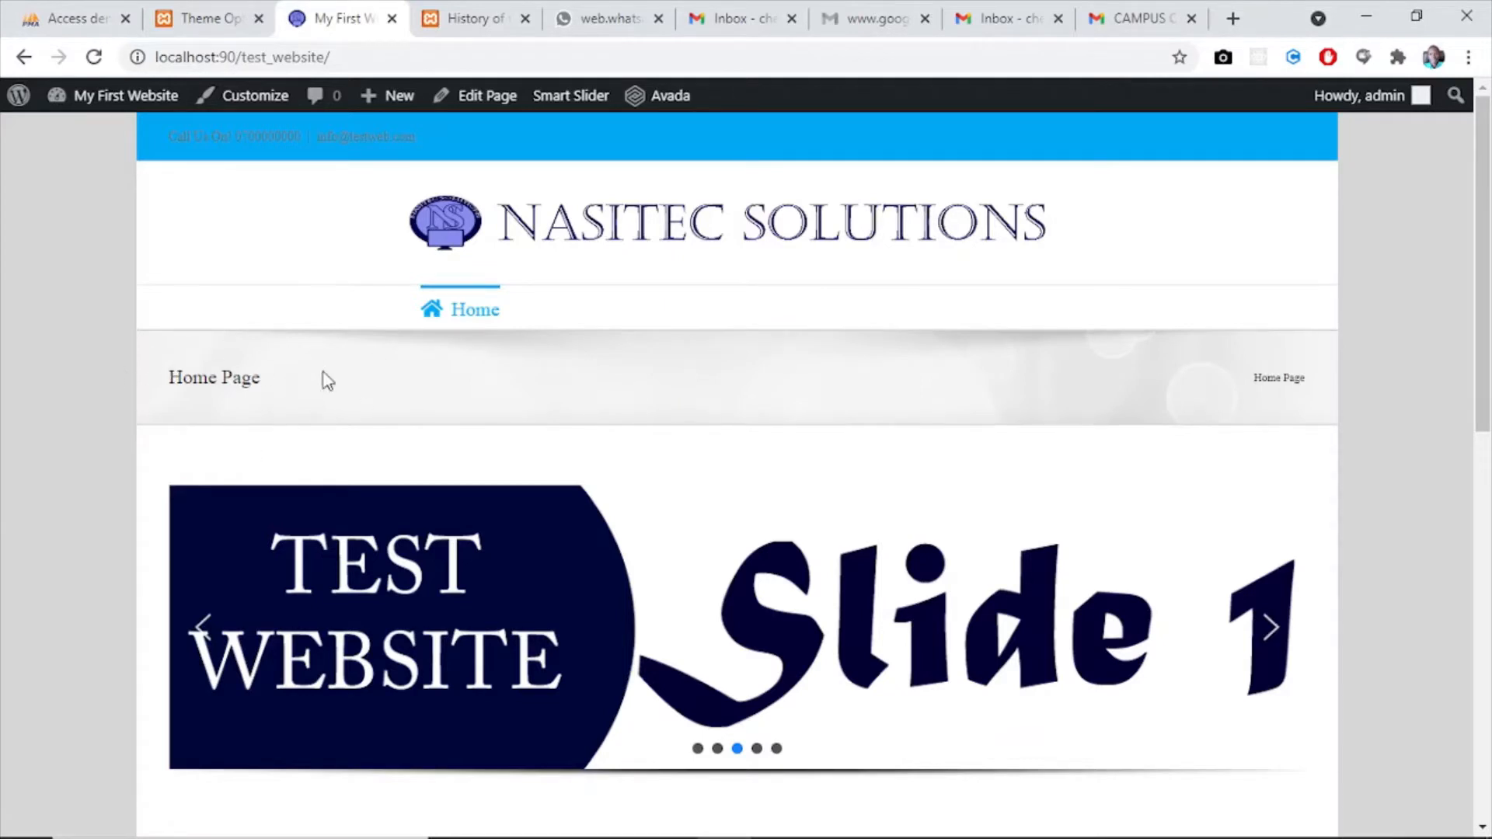
pyautogui.click(195, 17)
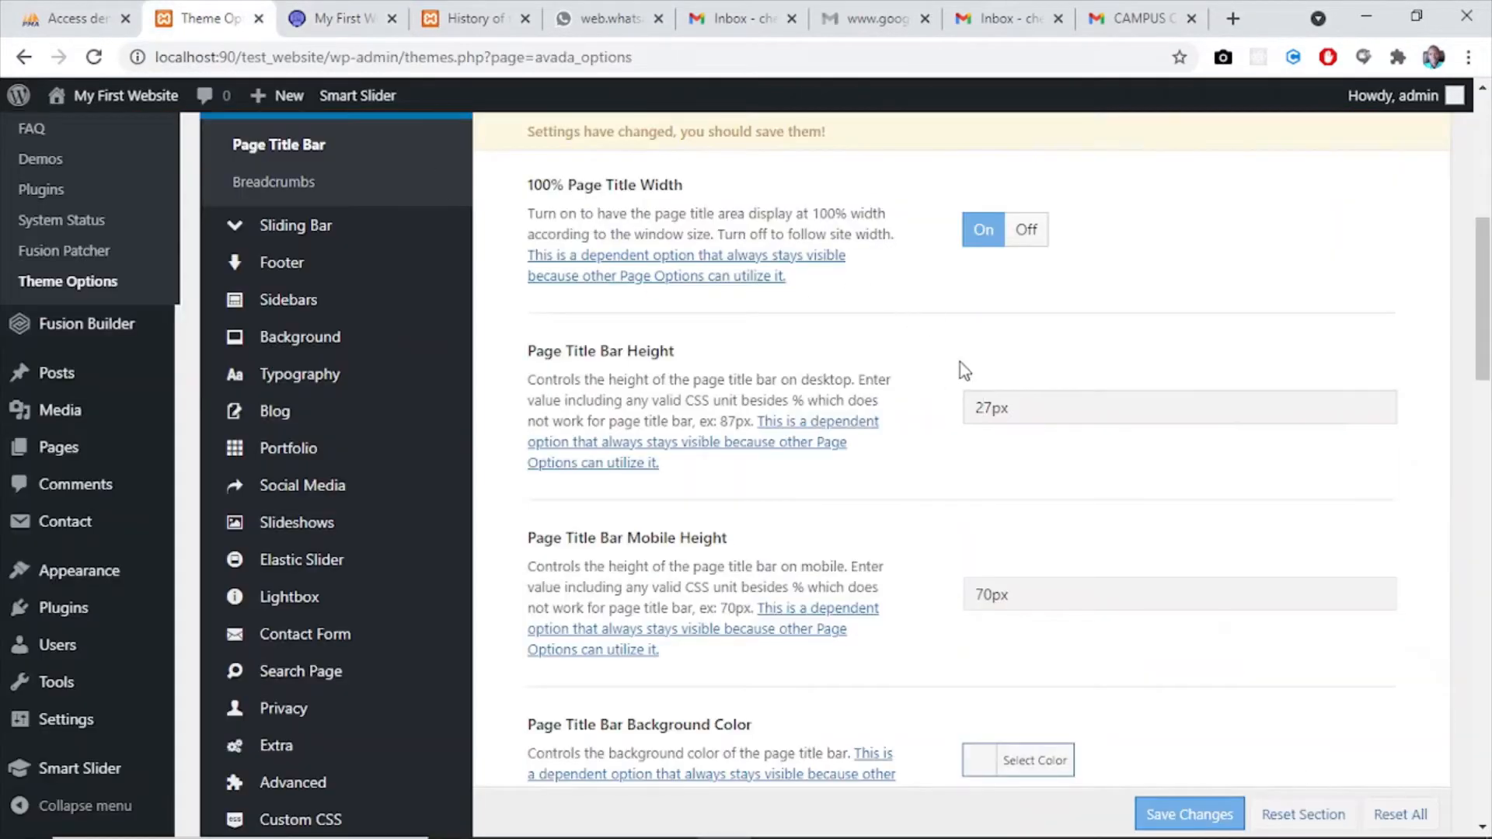
pyautogui.moveTo(1487, 322); pyautogui.dragTo(1487, 365)
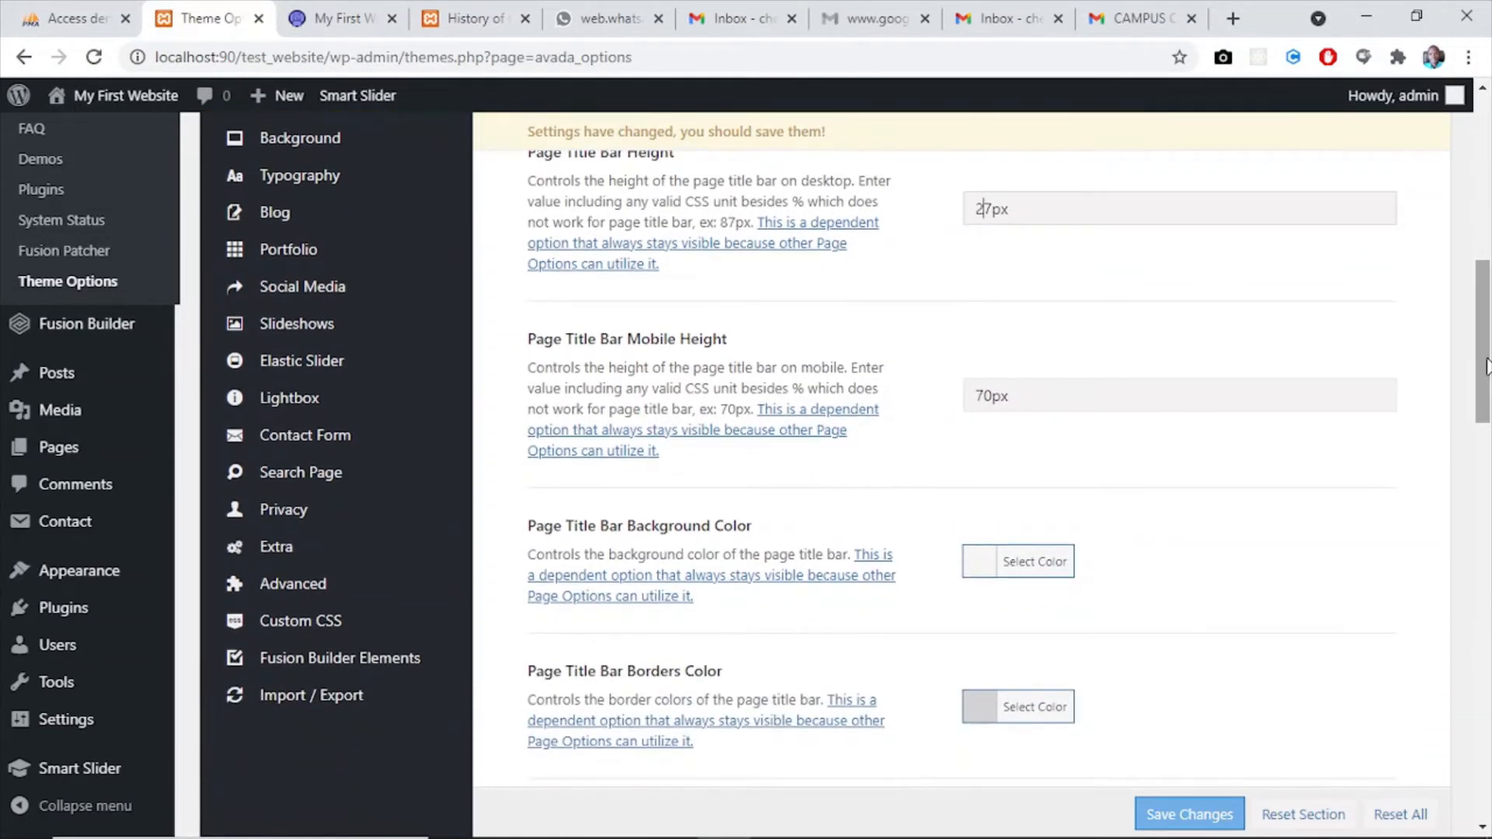
pyautogui.click(983, 561)
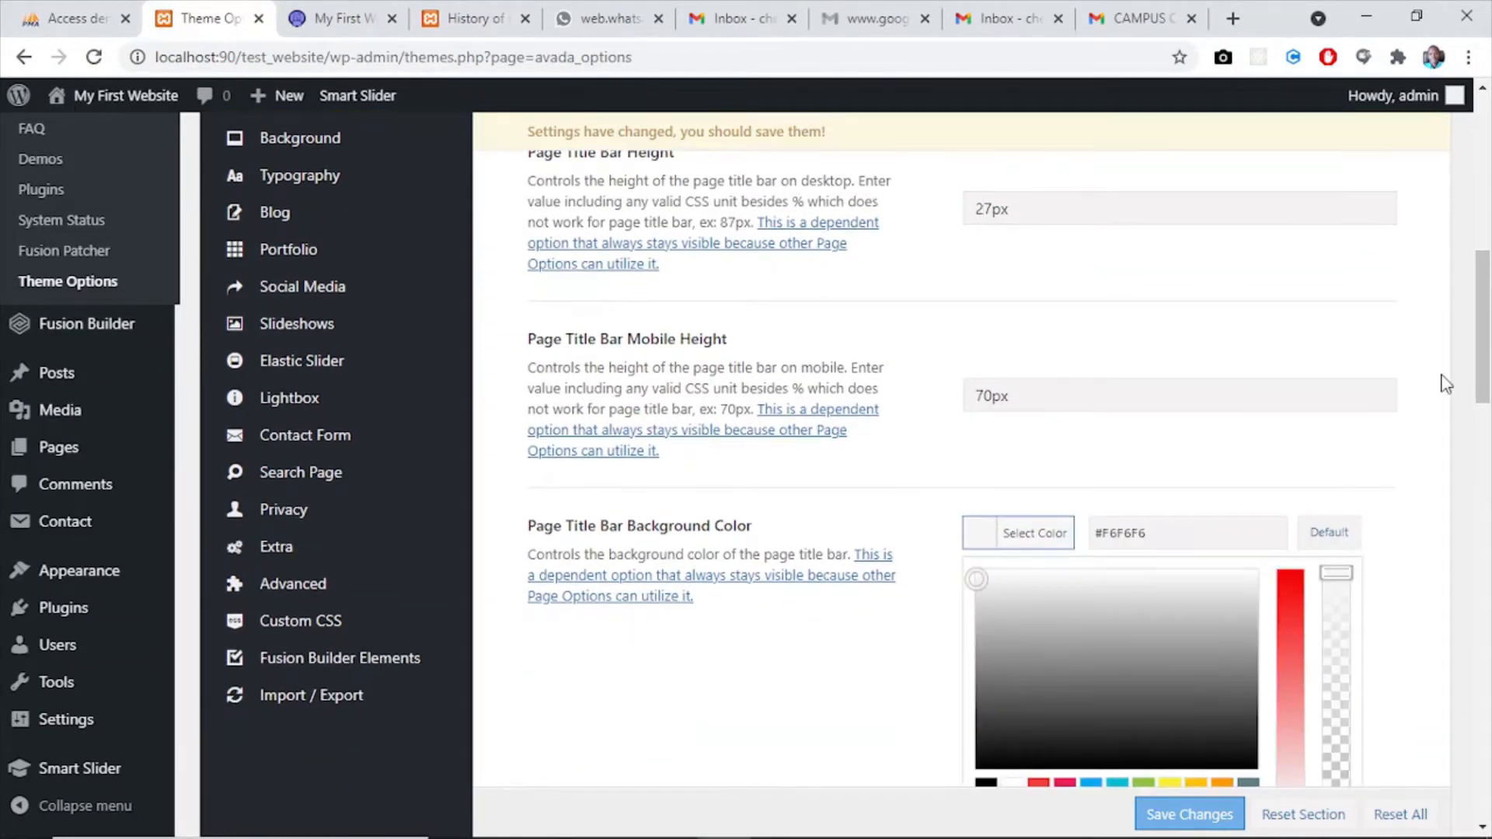
pyautogui.moveTo(1485, 347); pyautogui.dragTo(1485, 422)
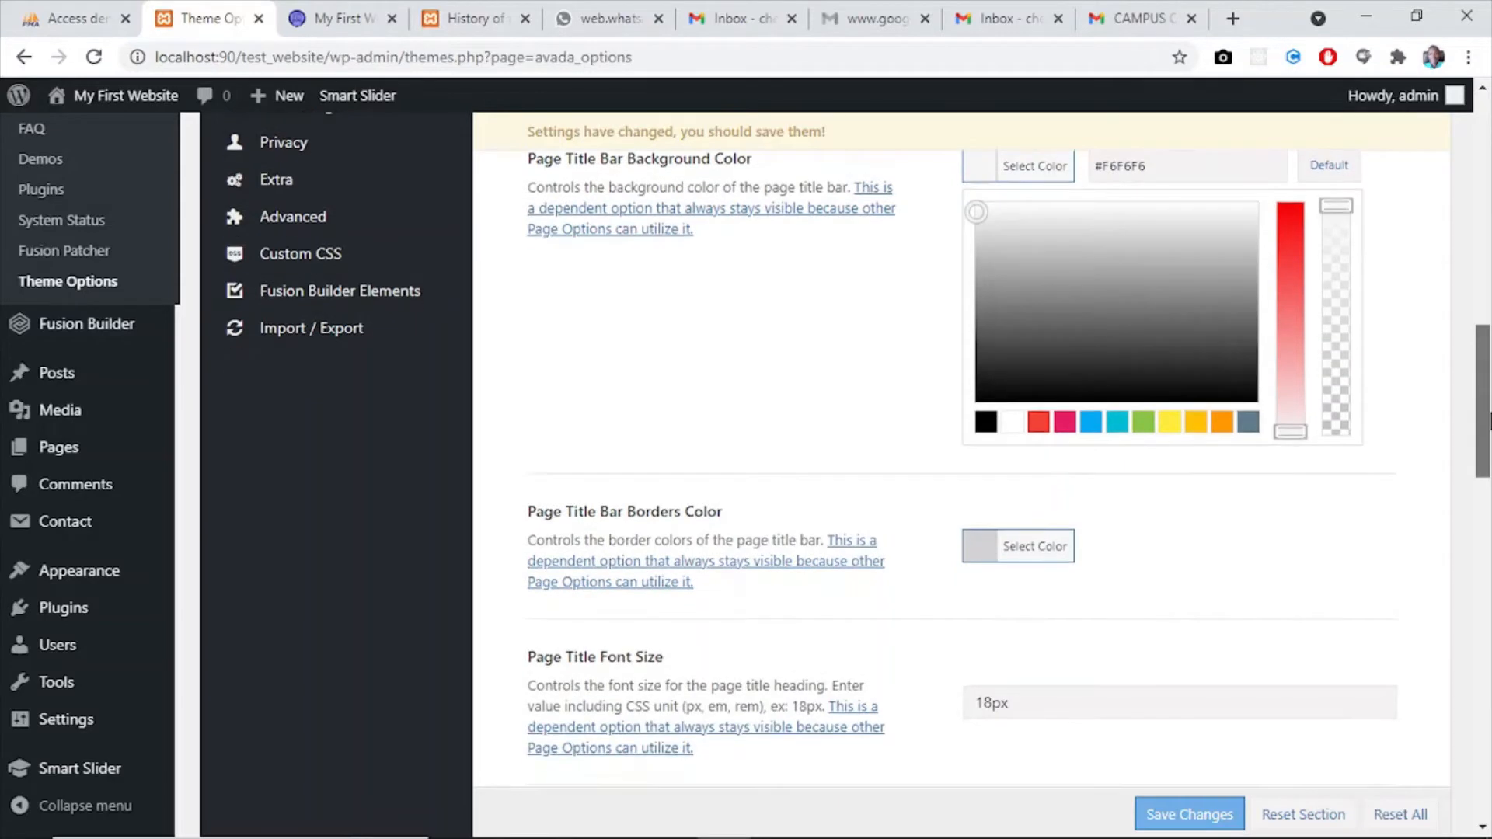
pyautogui.click(1119, 426)
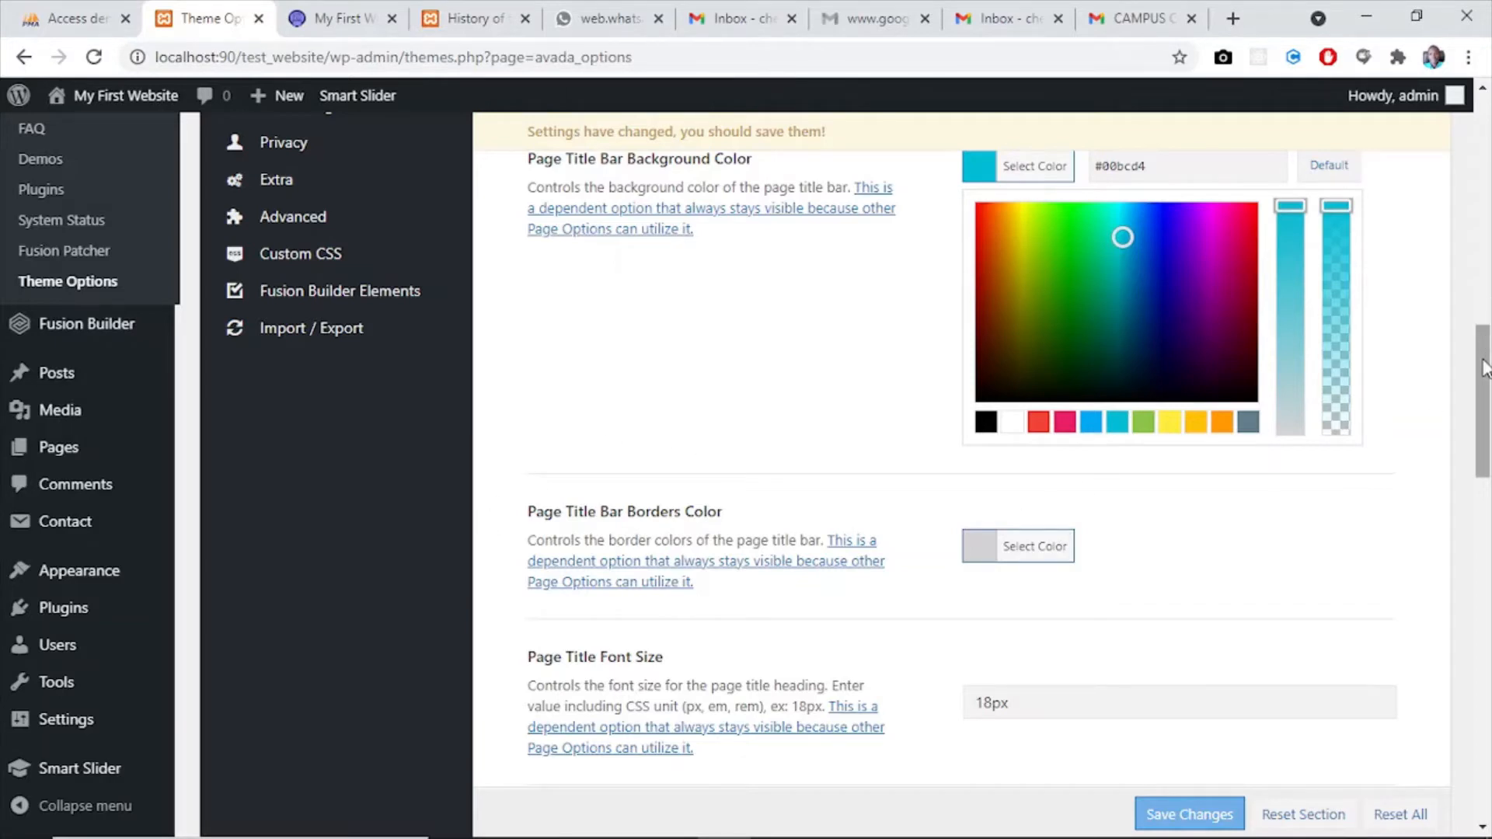
# - Set the Page Title Font Color to the copied dark blue #312b72
pyautogui.moveTo(1485, 363); pyautogui.dragTo(1489, 511)
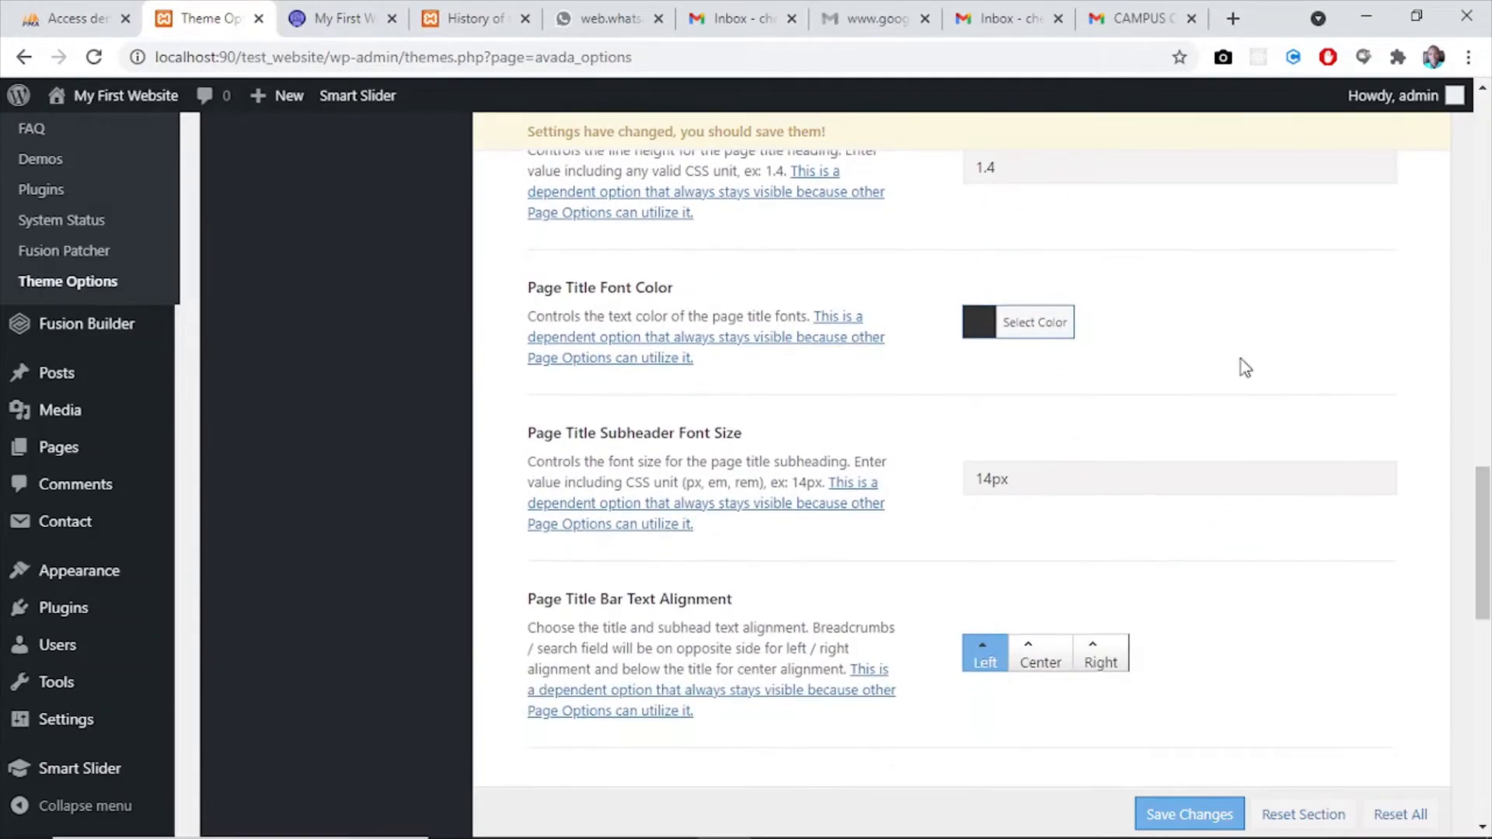
pyautogui.click(981, 318)
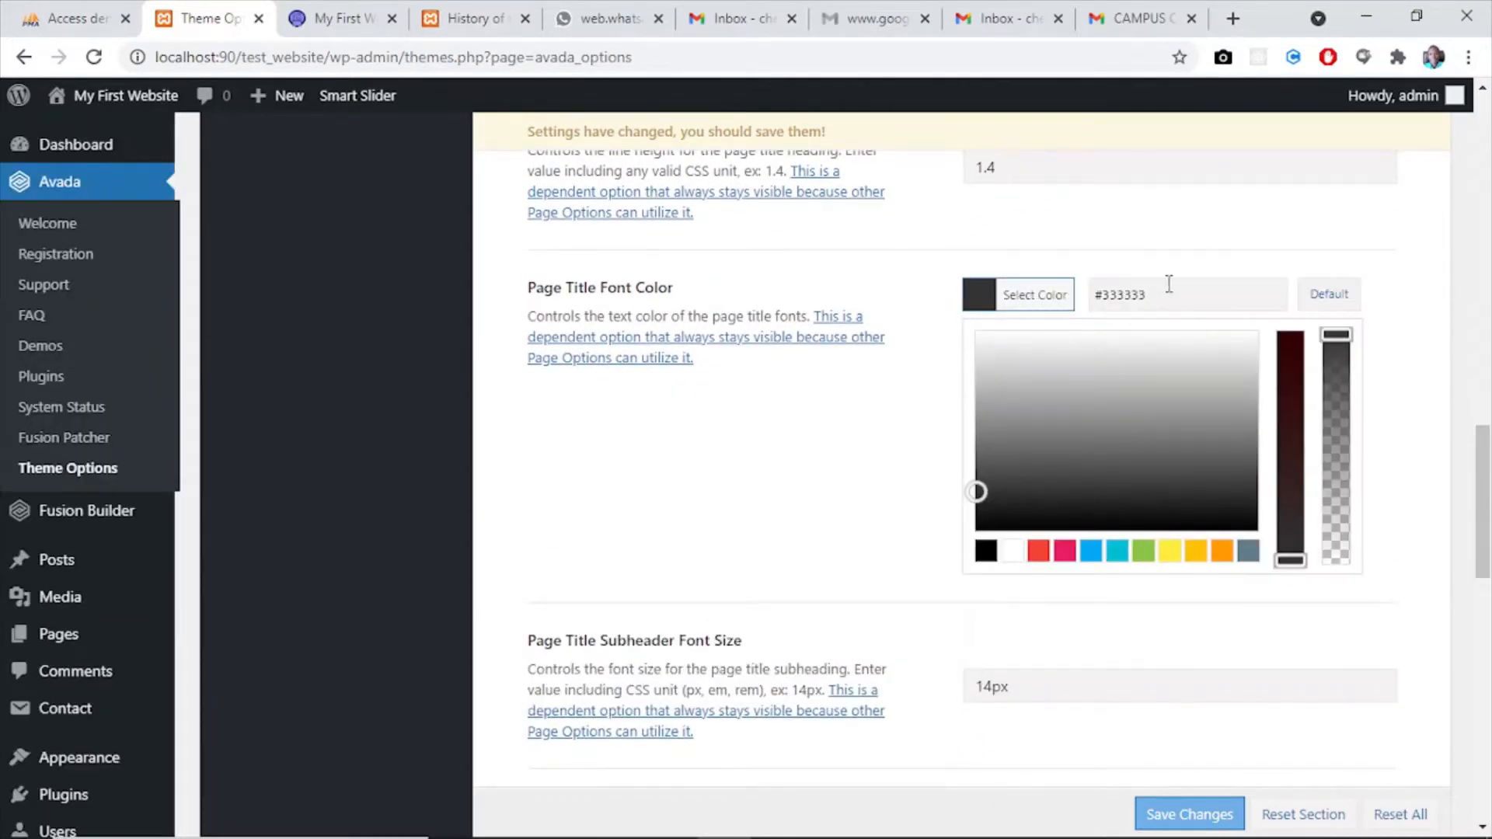
pyautogui.moveTo(1168, 294); pyautogui.dragTo(1110, 294)
pyautogui.write('312b72')
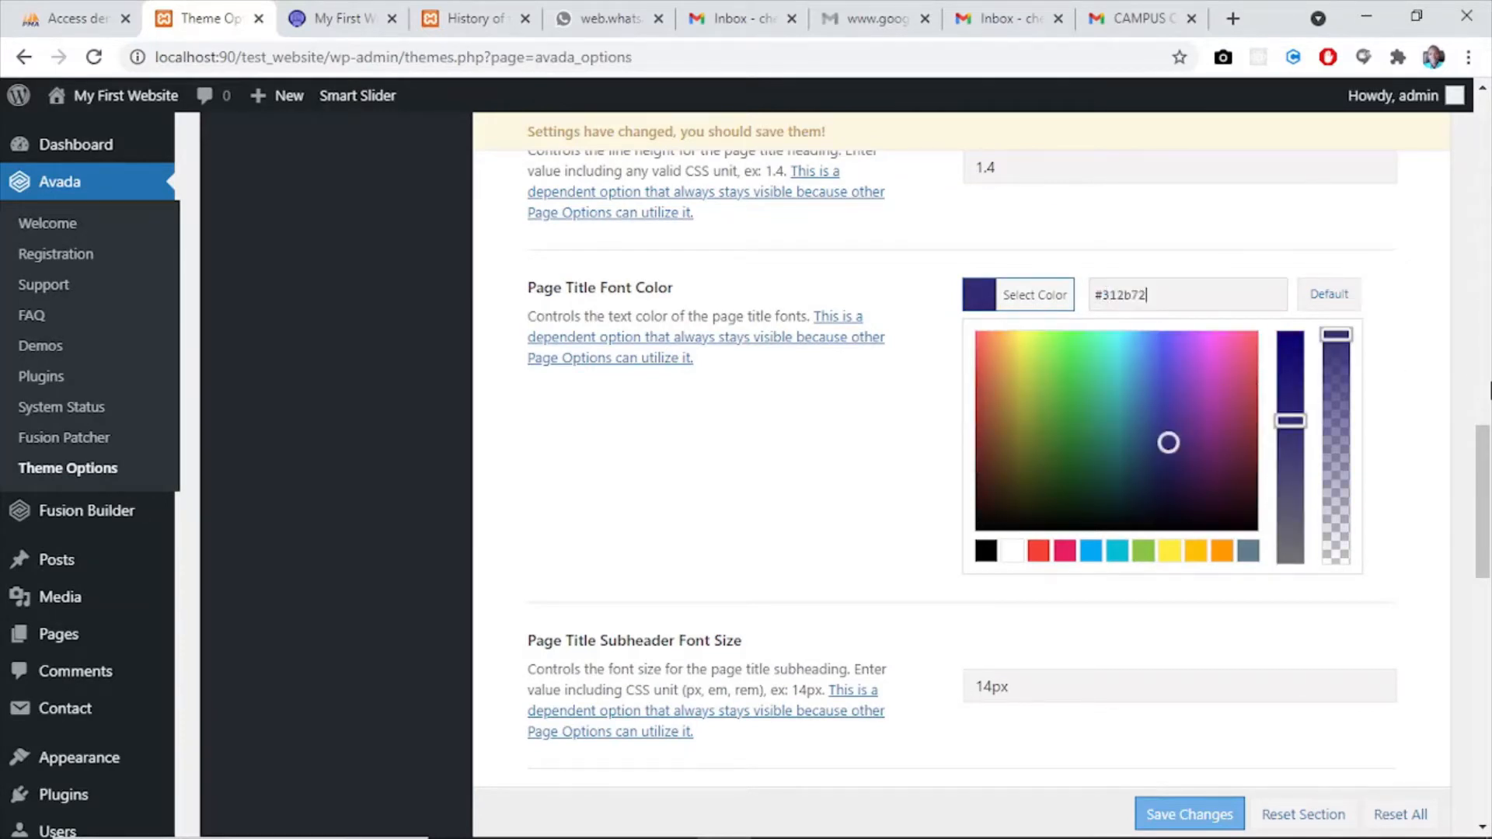
# - Remove the Page Title Bar Background Image and save the theme option changes
pyautogui.moveTo(1489, 456); pyautogui.dragTo(1489, 523)
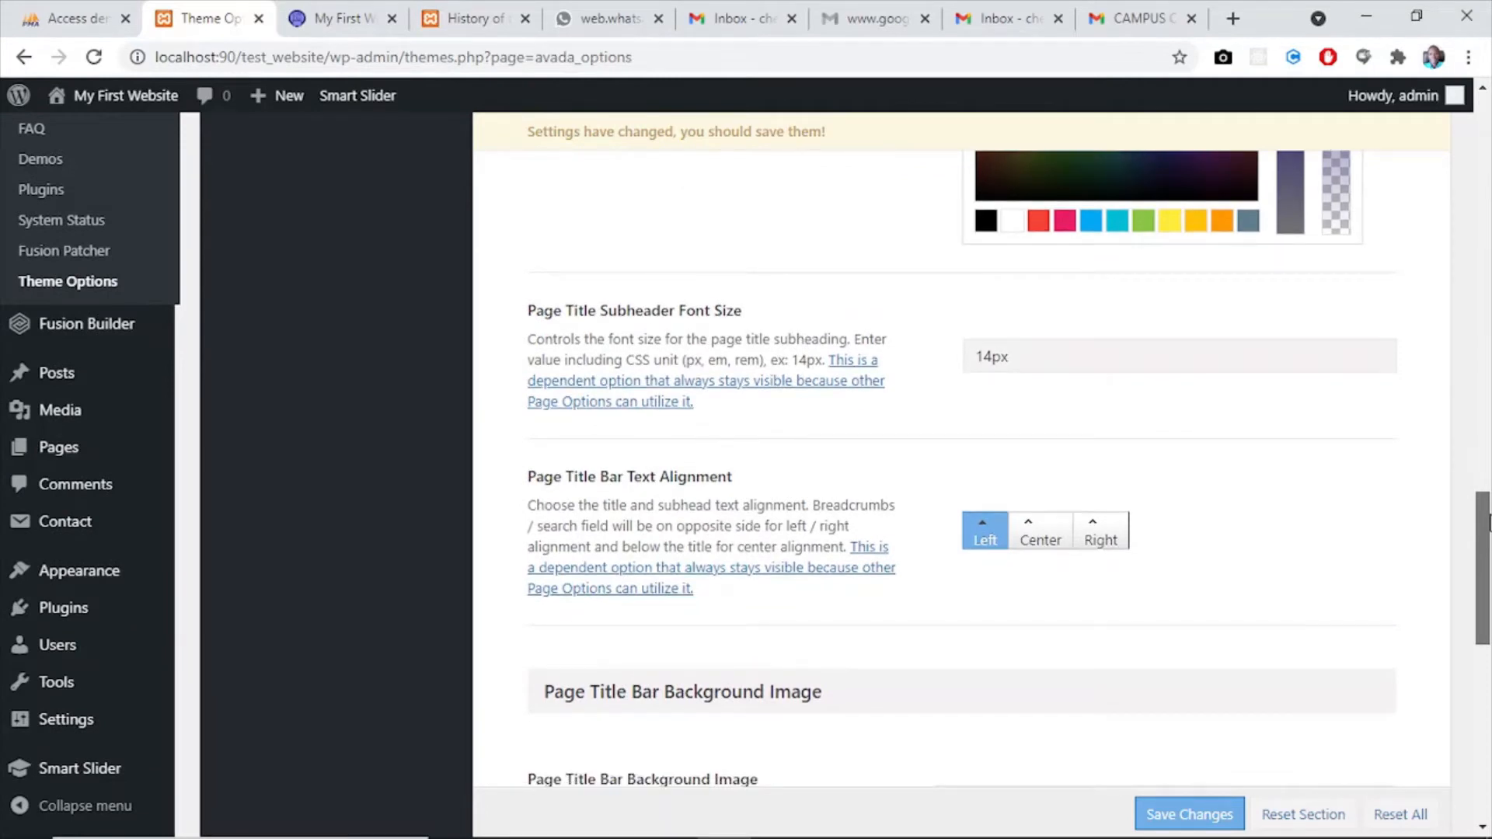
pyautogui.moveTo(1489, 523); pyautogui.dragTo(1489, 615)
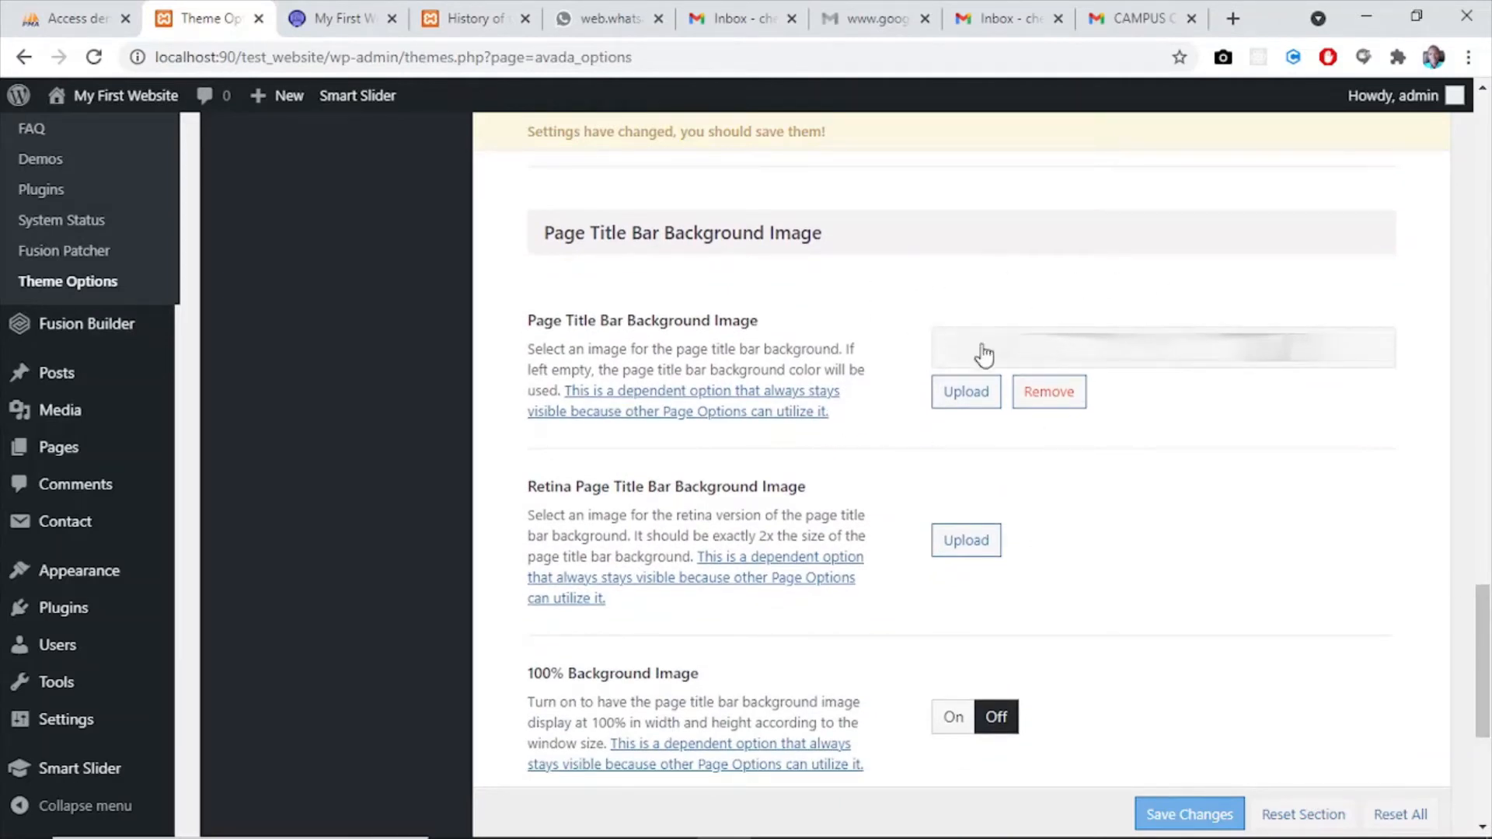
pyautogui.click(1046, 391)
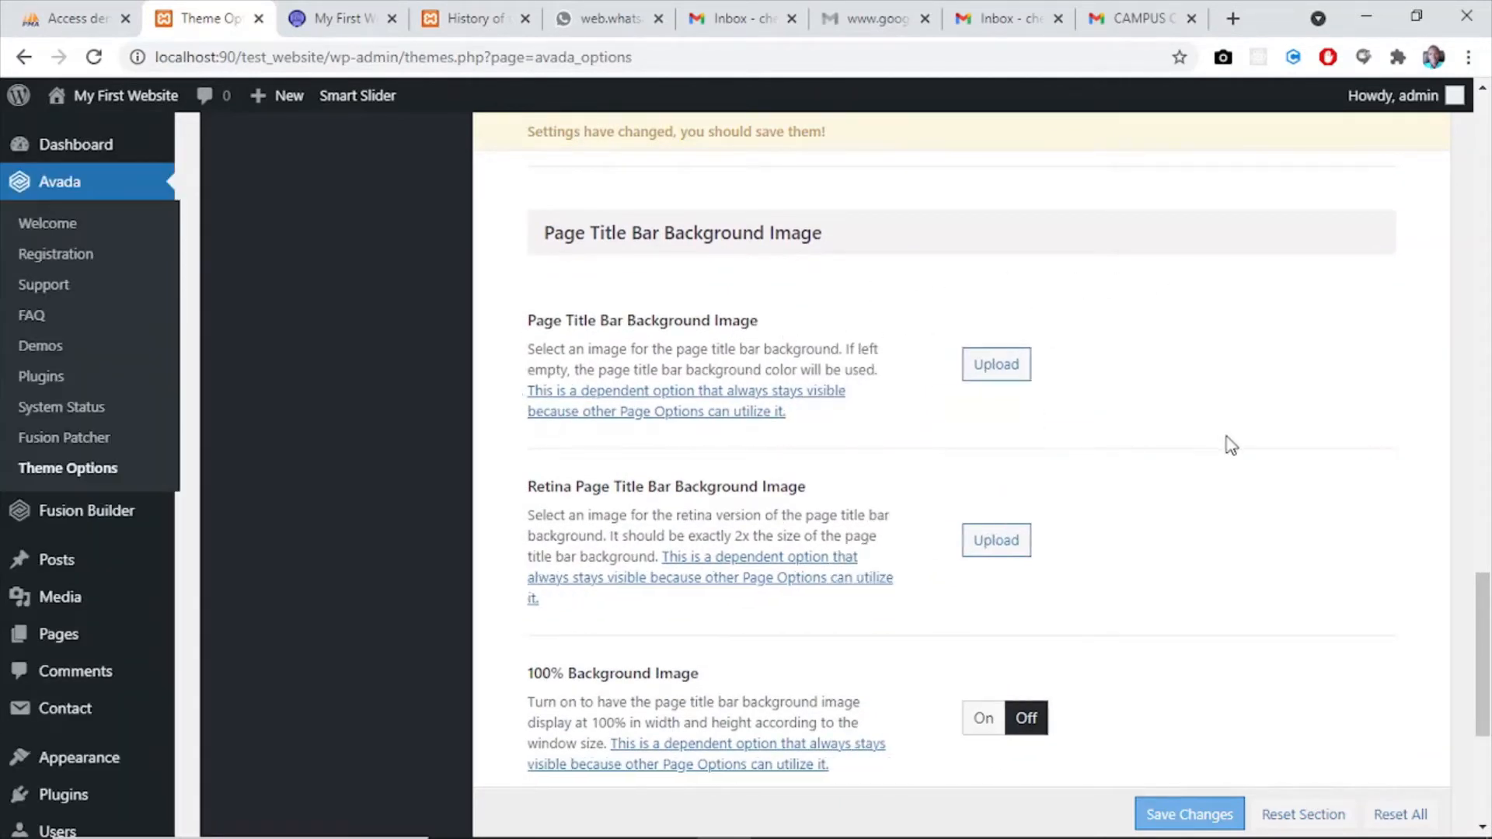
pyautogui.moveTo(1486, 608); pyautogui.dragTo(1486, 692)
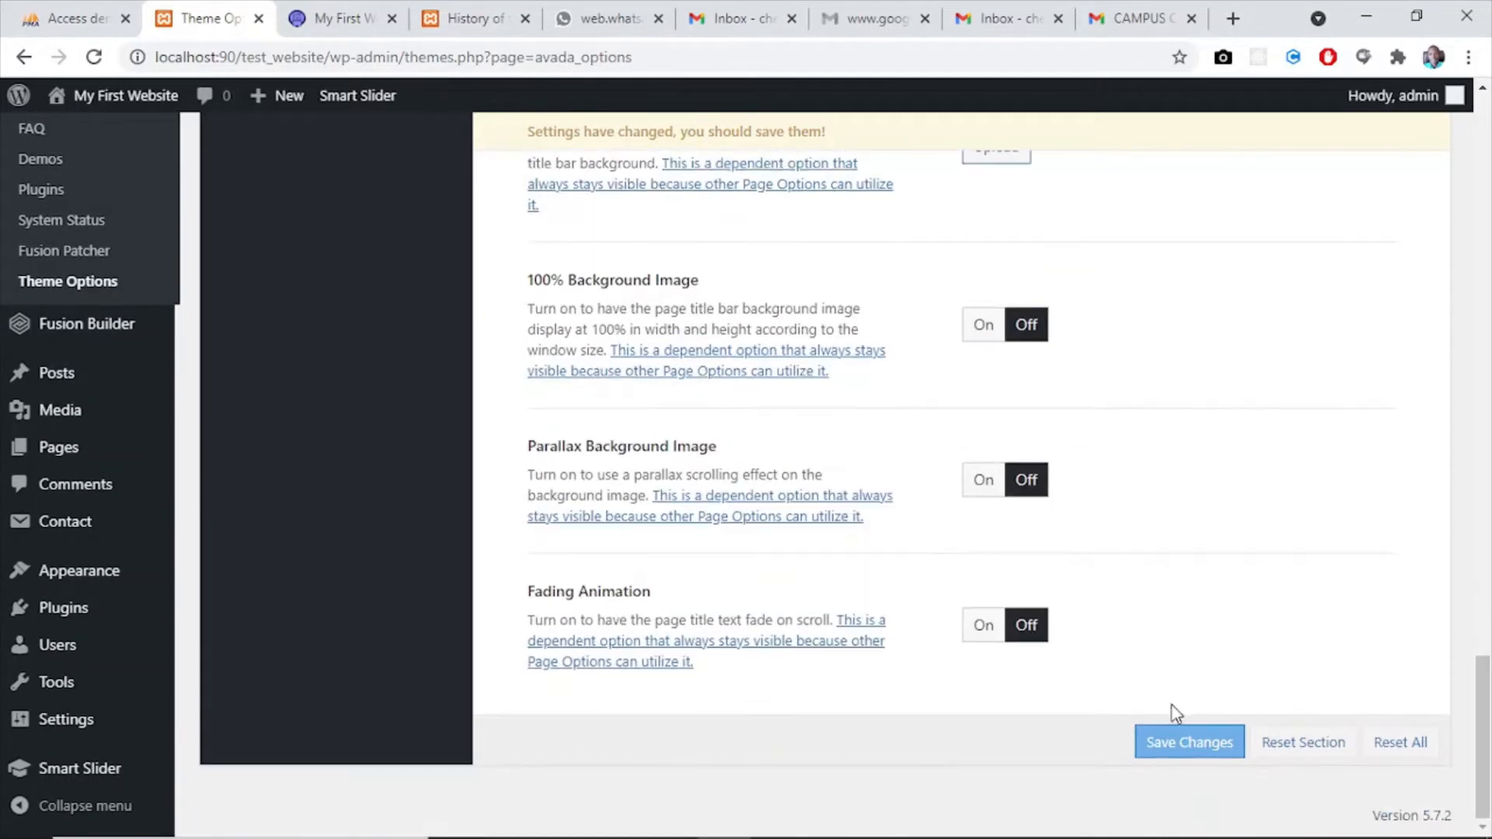
pyautogui.click(1174, 744)
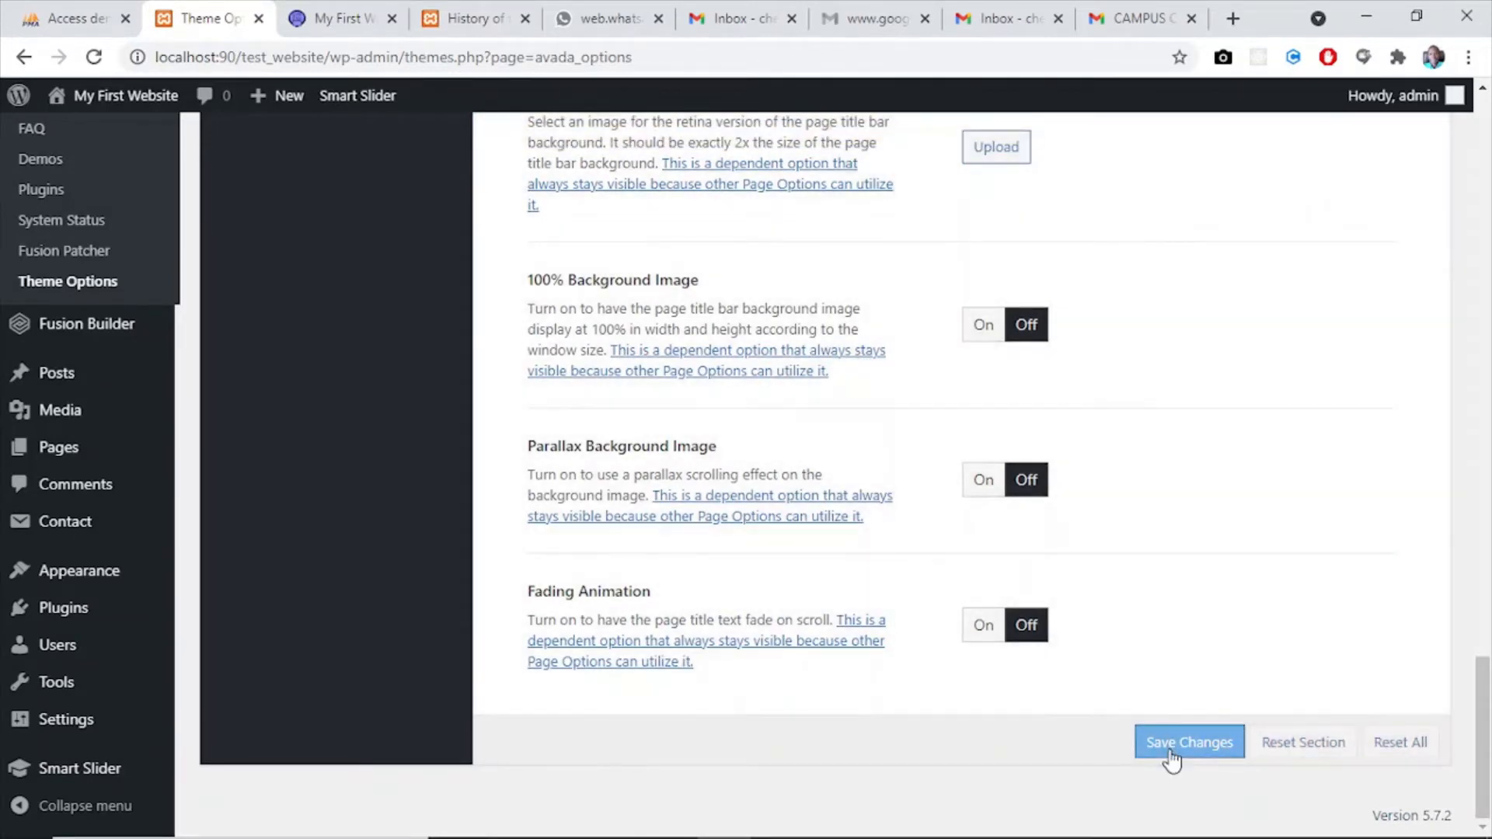
# - Reload the website's home page to check the restyled page title bar
pyautogui.click(315, 30)
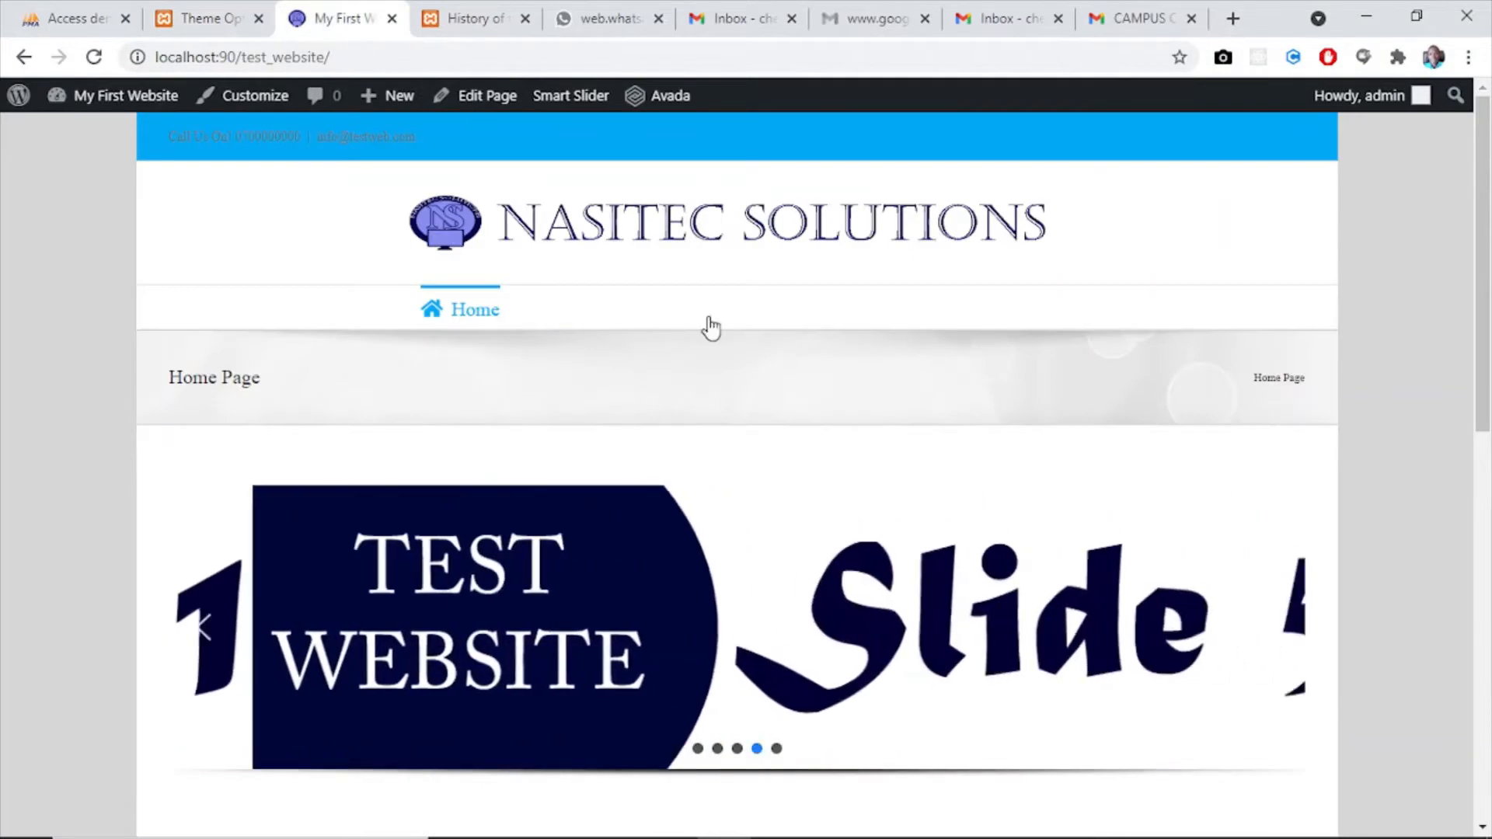
pyautogui.click(90, 62)
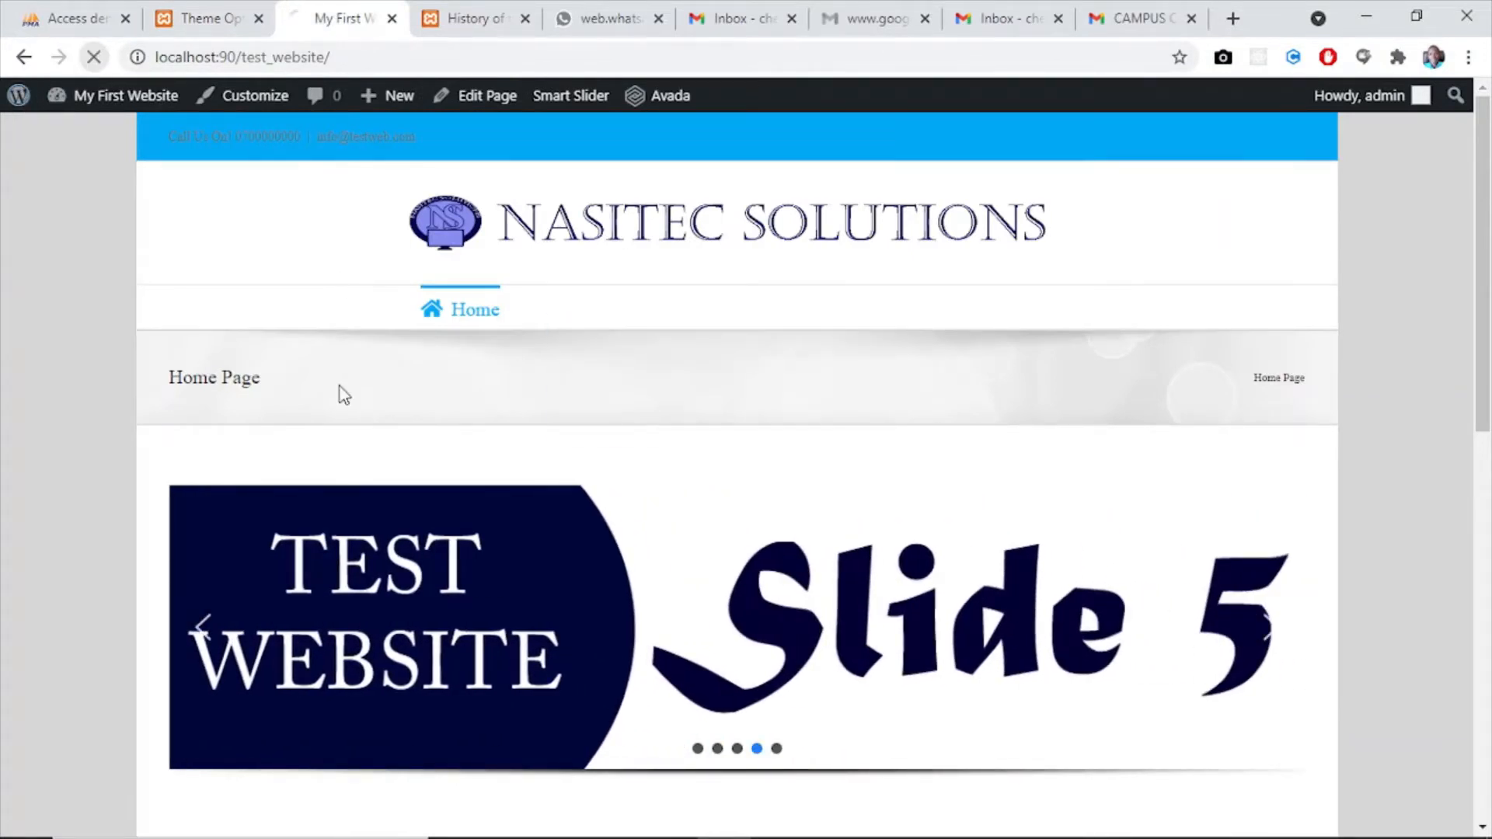
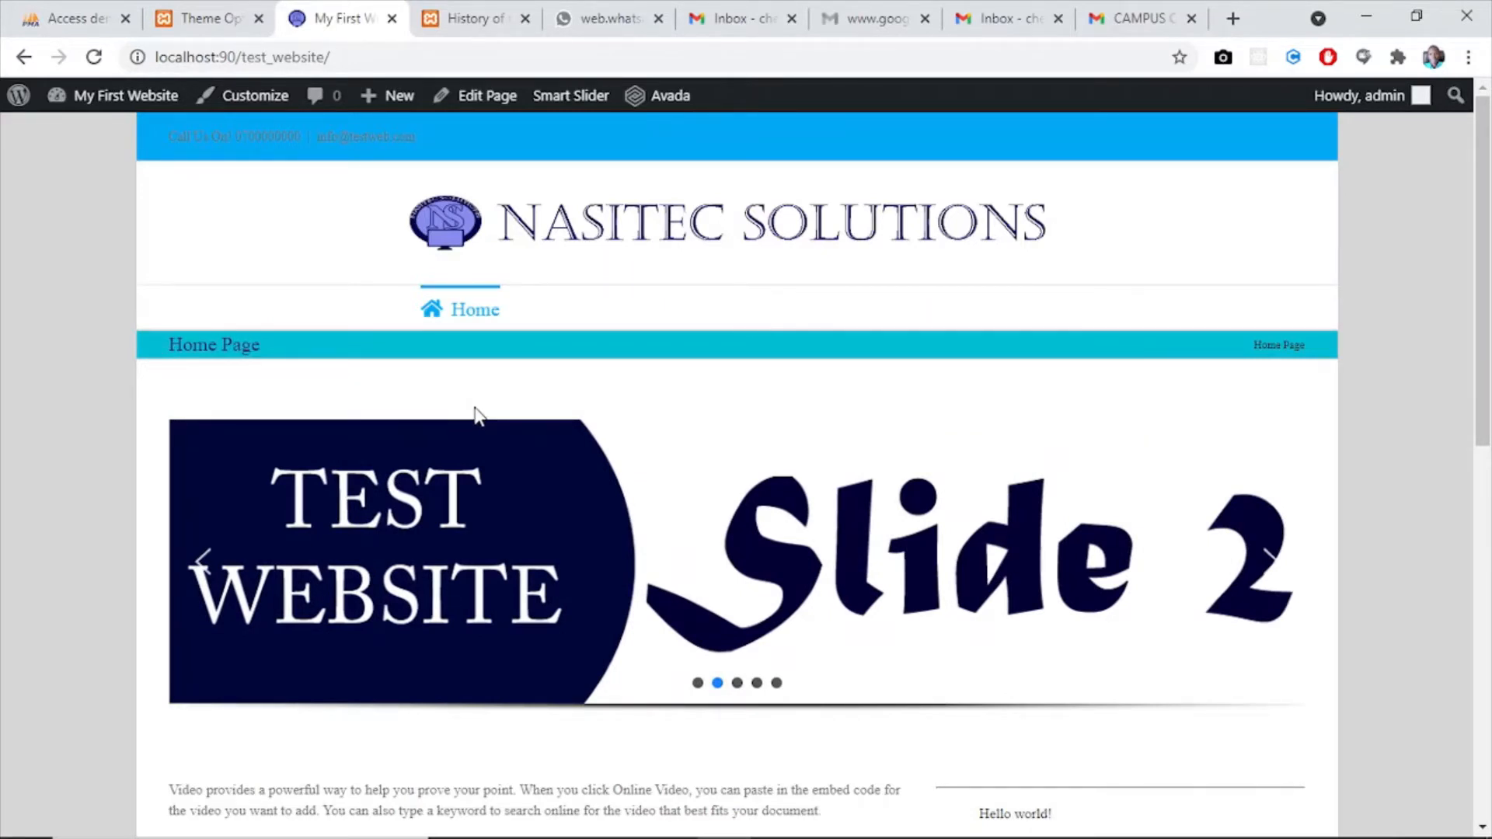
# - Open the Breadcrumbs options of the Page Title Bar section and compare them with the title bar on the website's home page
pyautogui.click(204, 17)
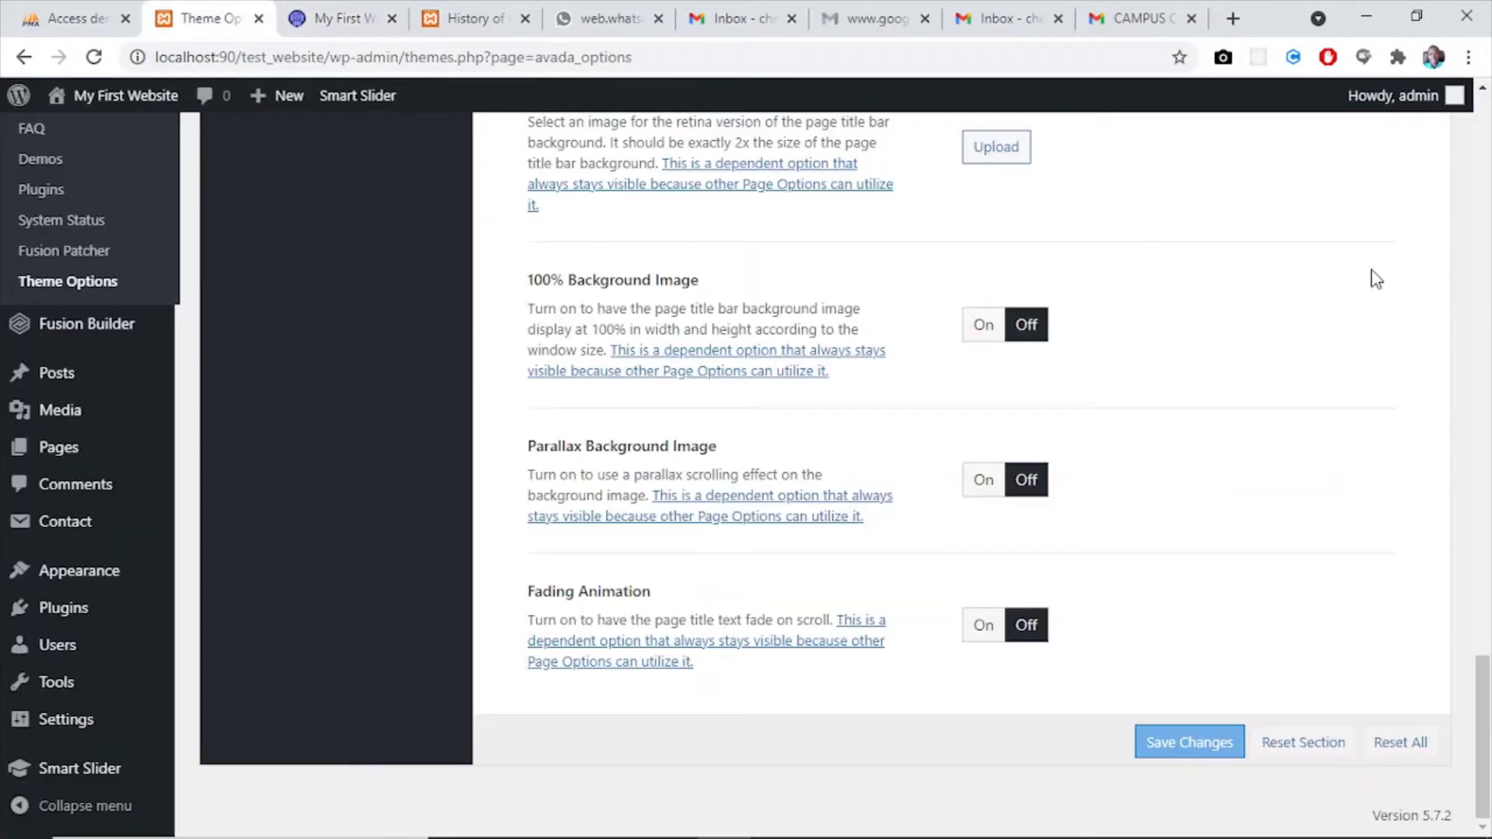
pyautogui.moveTo(1484, 670); pyautogui.dragTo(1486, 227)
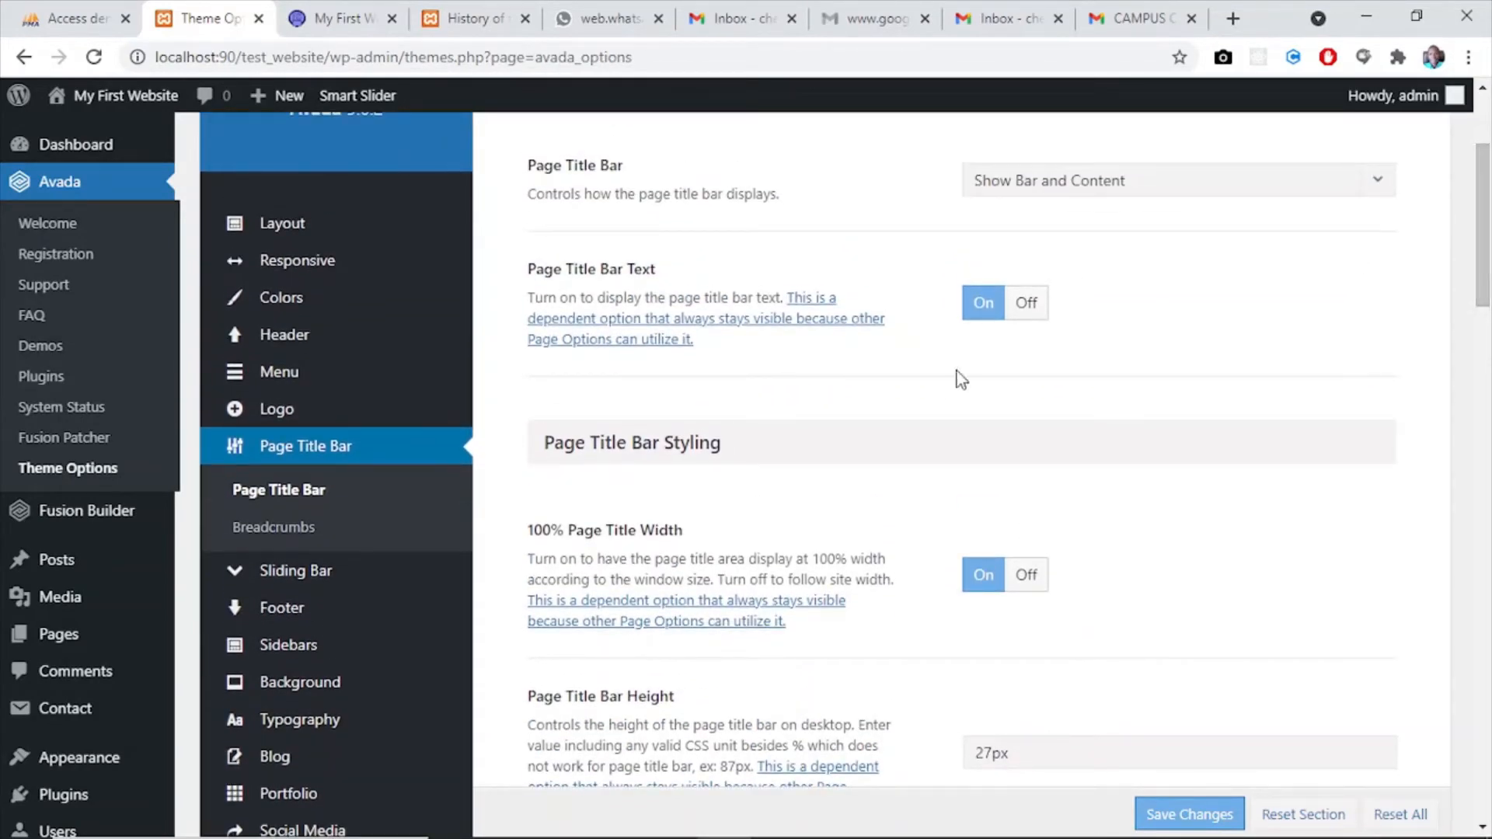
pyautogui.click(293, 532)
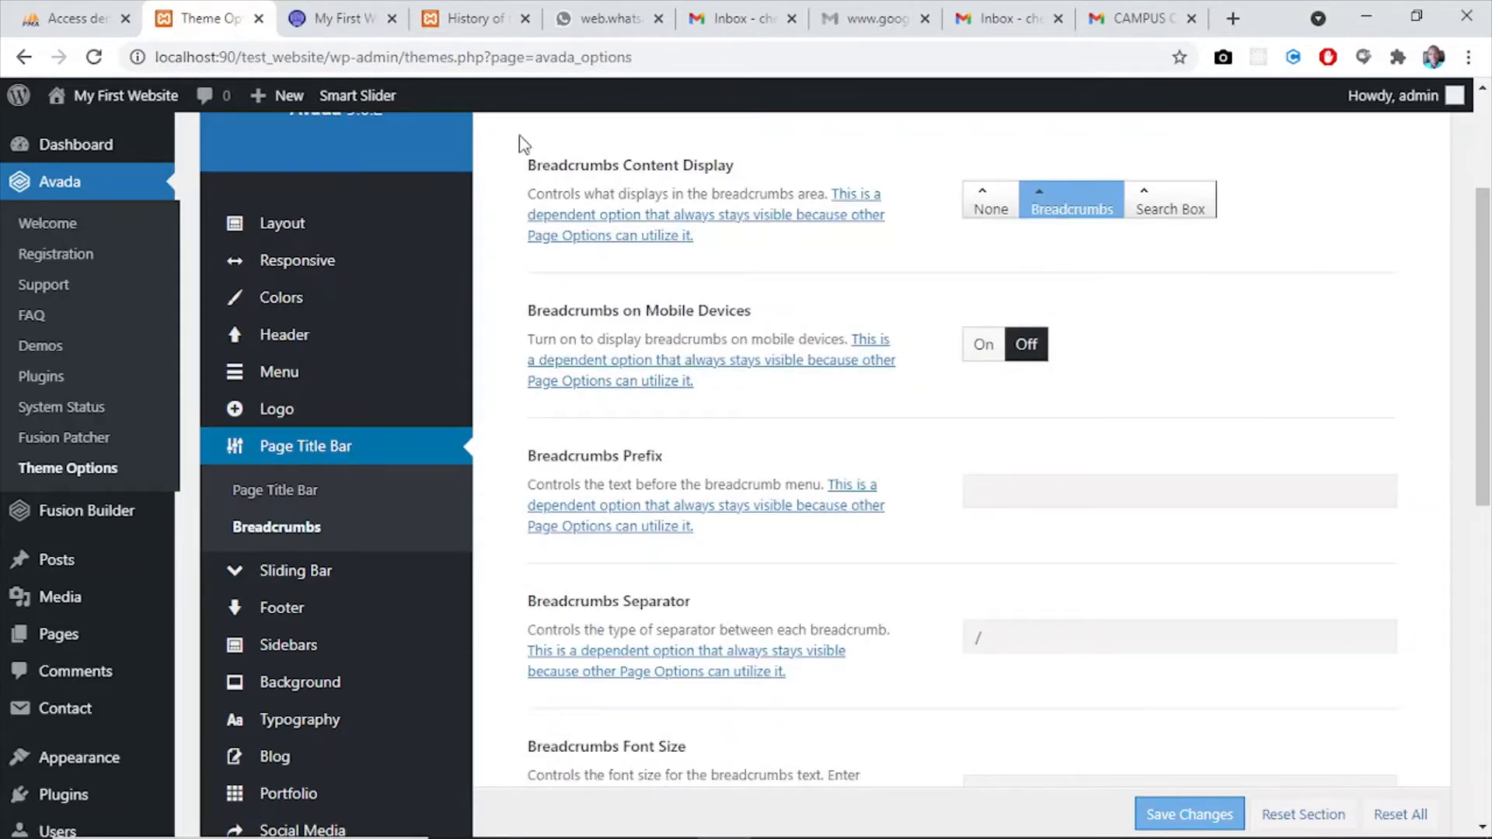
pyautogui.click(342, 17)
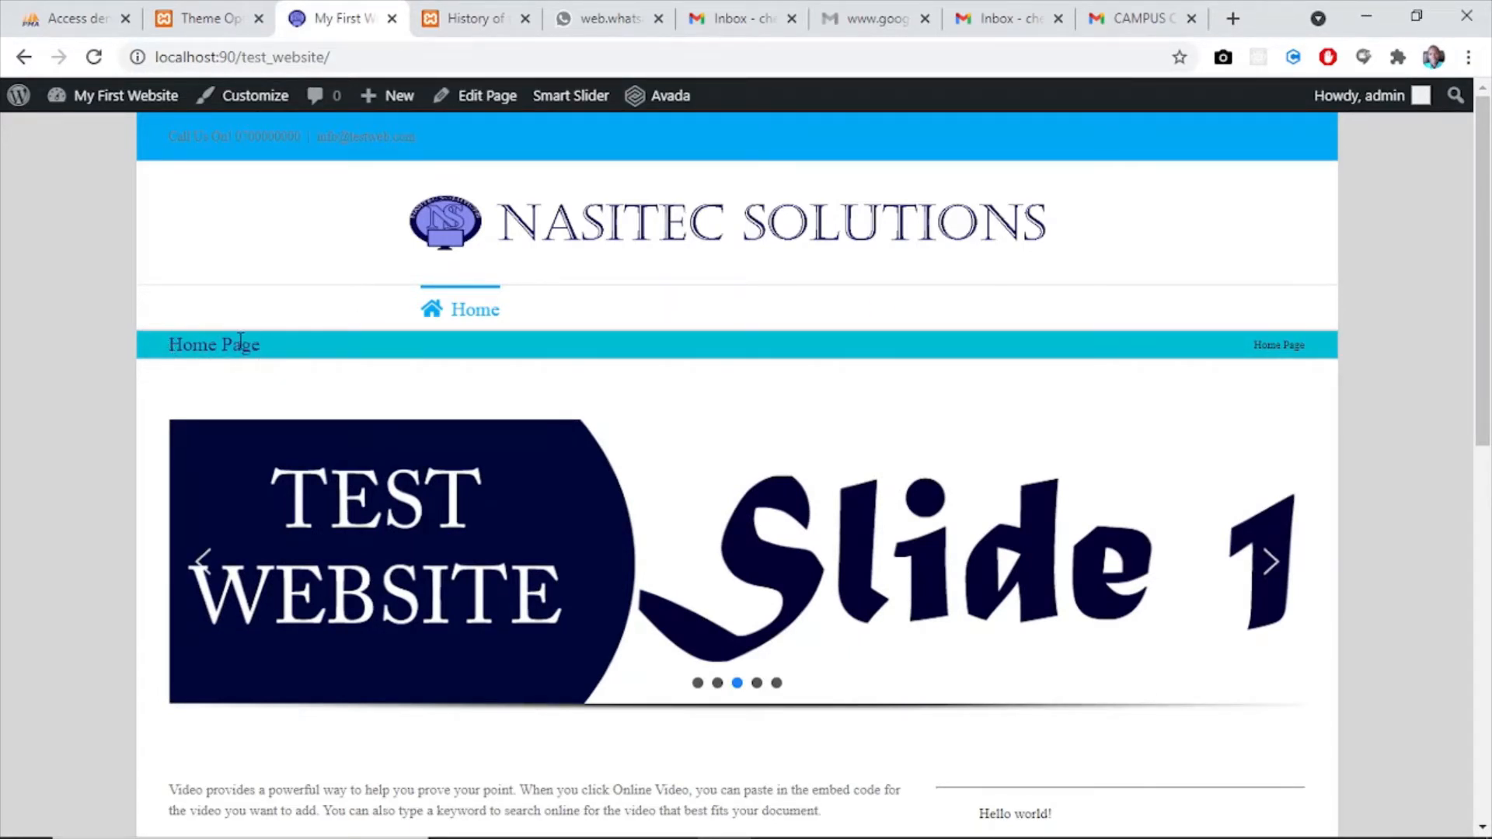
pyautogui.moveTo(174, 346); pyautogui.dragTo(264, 348)
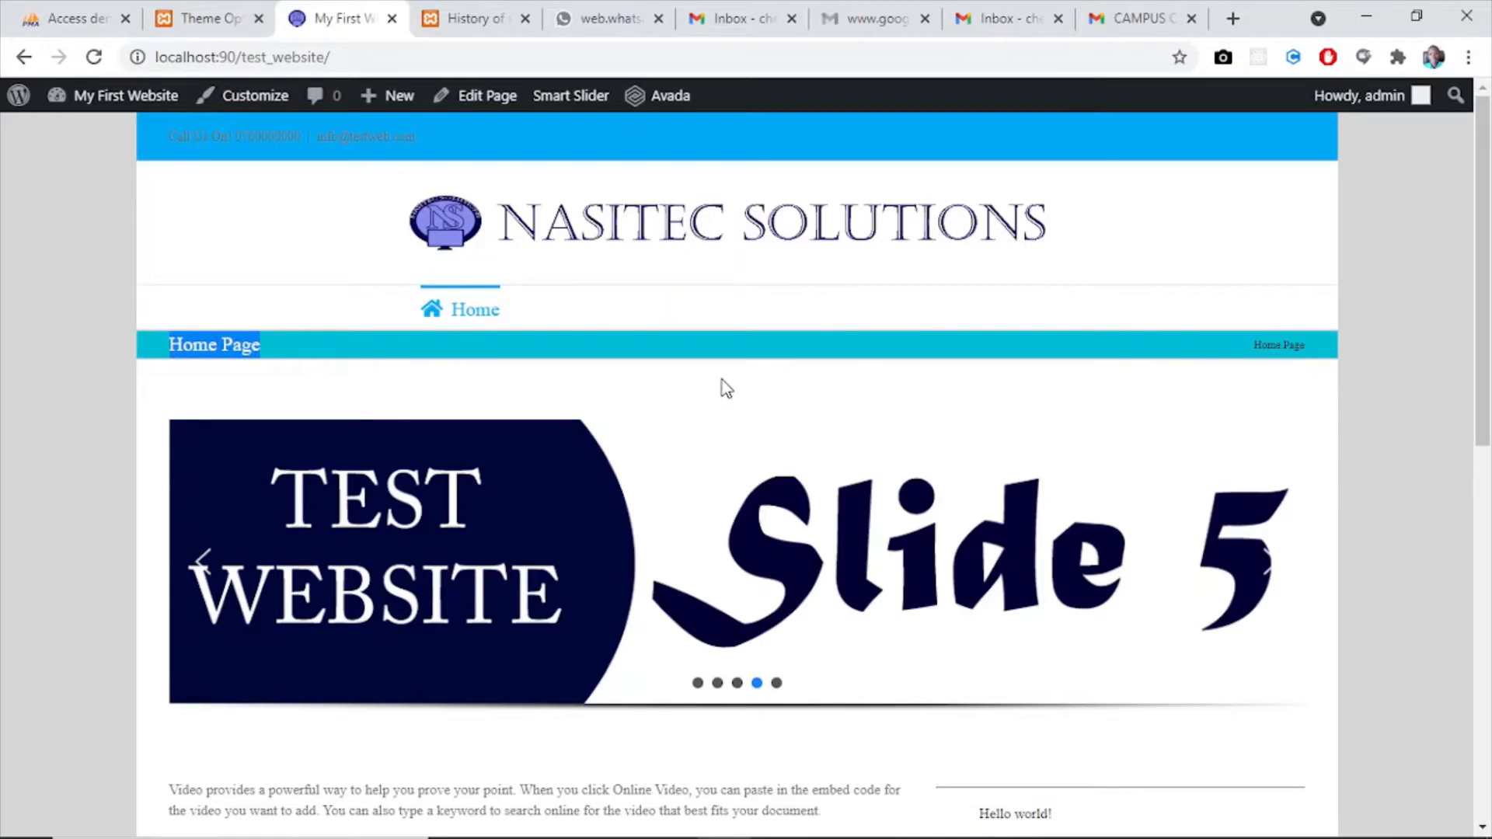
pyautogui.click(186, 20)
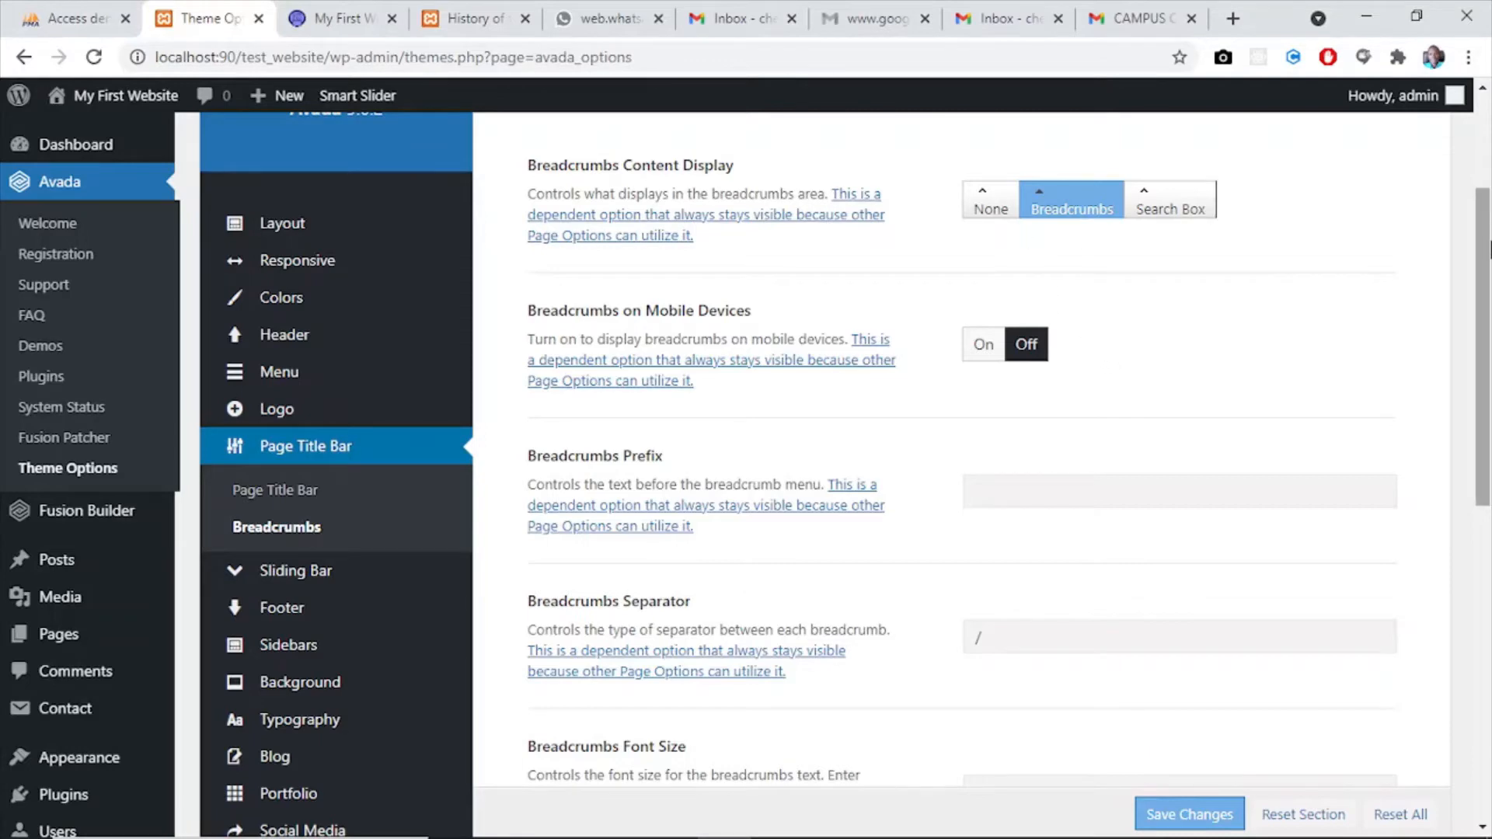
pyautogui.moveTo(1489, 244)
pyautogui.mouseDown()
pyautogui.moveTo(1489, 163)
pyautogui.moveTo(1490, 229)
pyautogui.mouseUp()
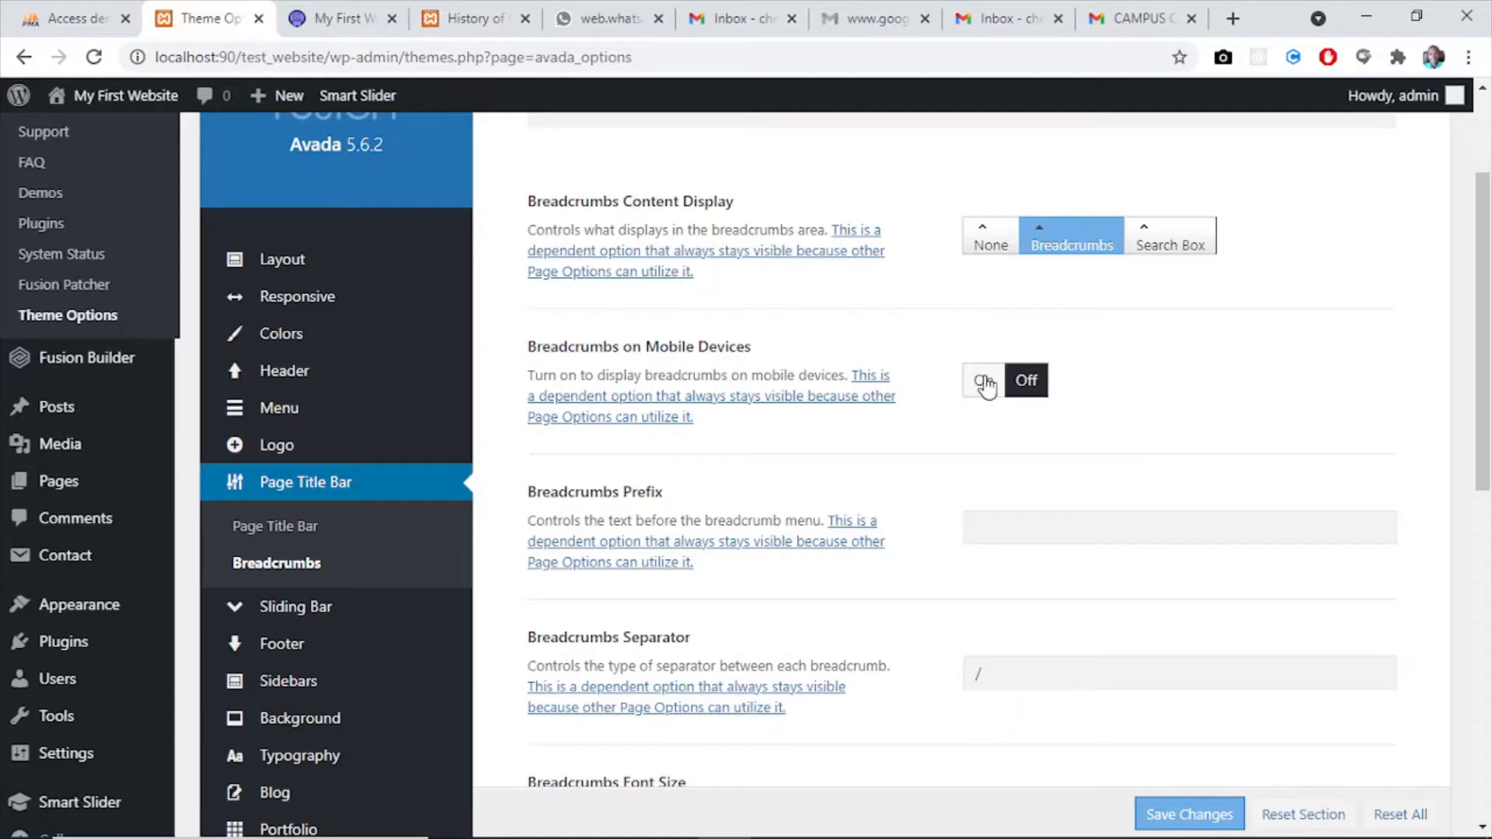
# - Set the Breadcrumbs Text Color to the copied dark blue #312b72
pyautogui.moveTo(1484, 409); pyautogui.dragTo(1488, 649)
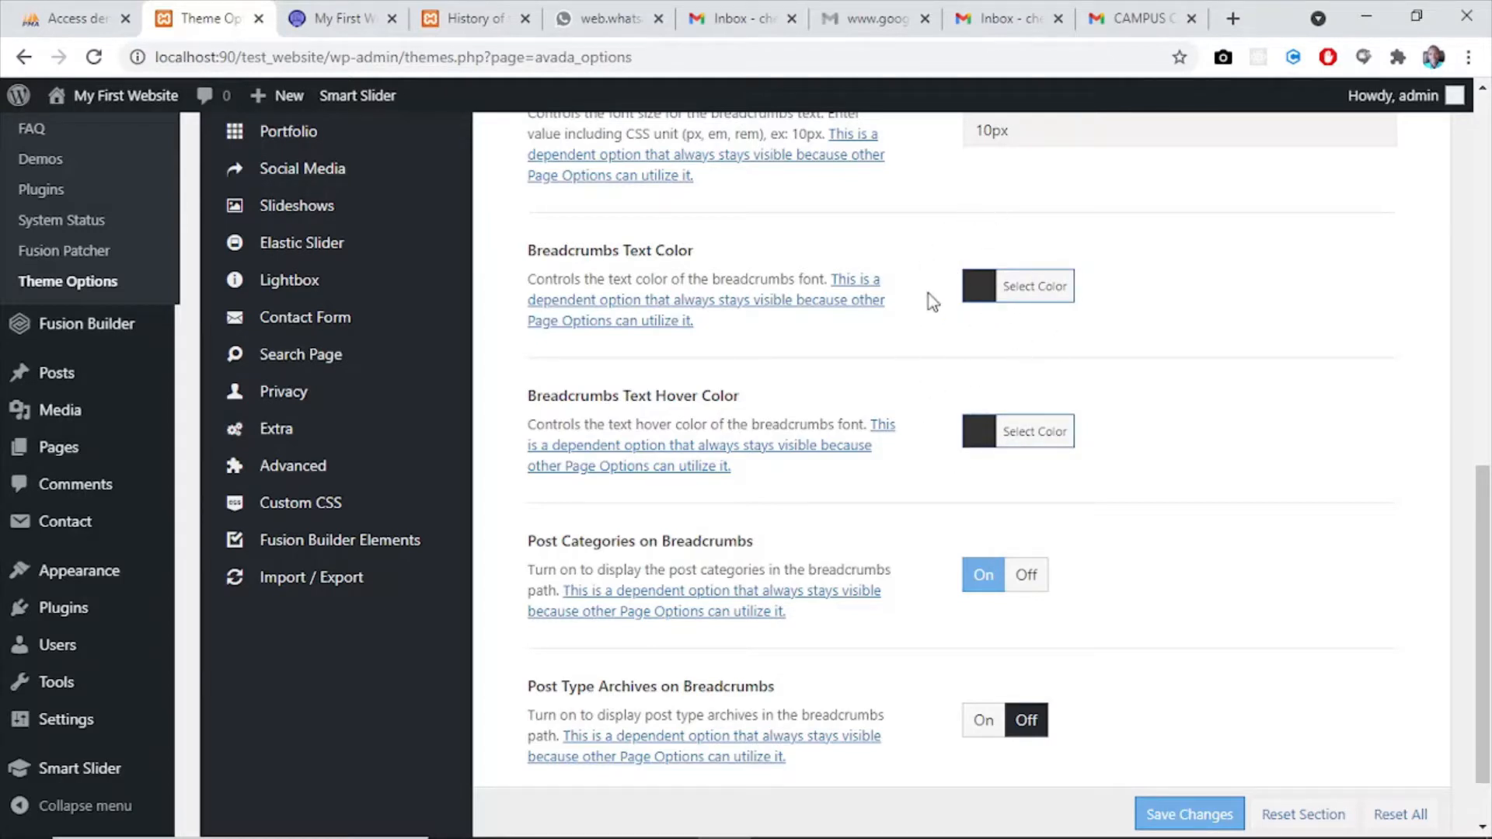
pyautogui.click(979, 286)
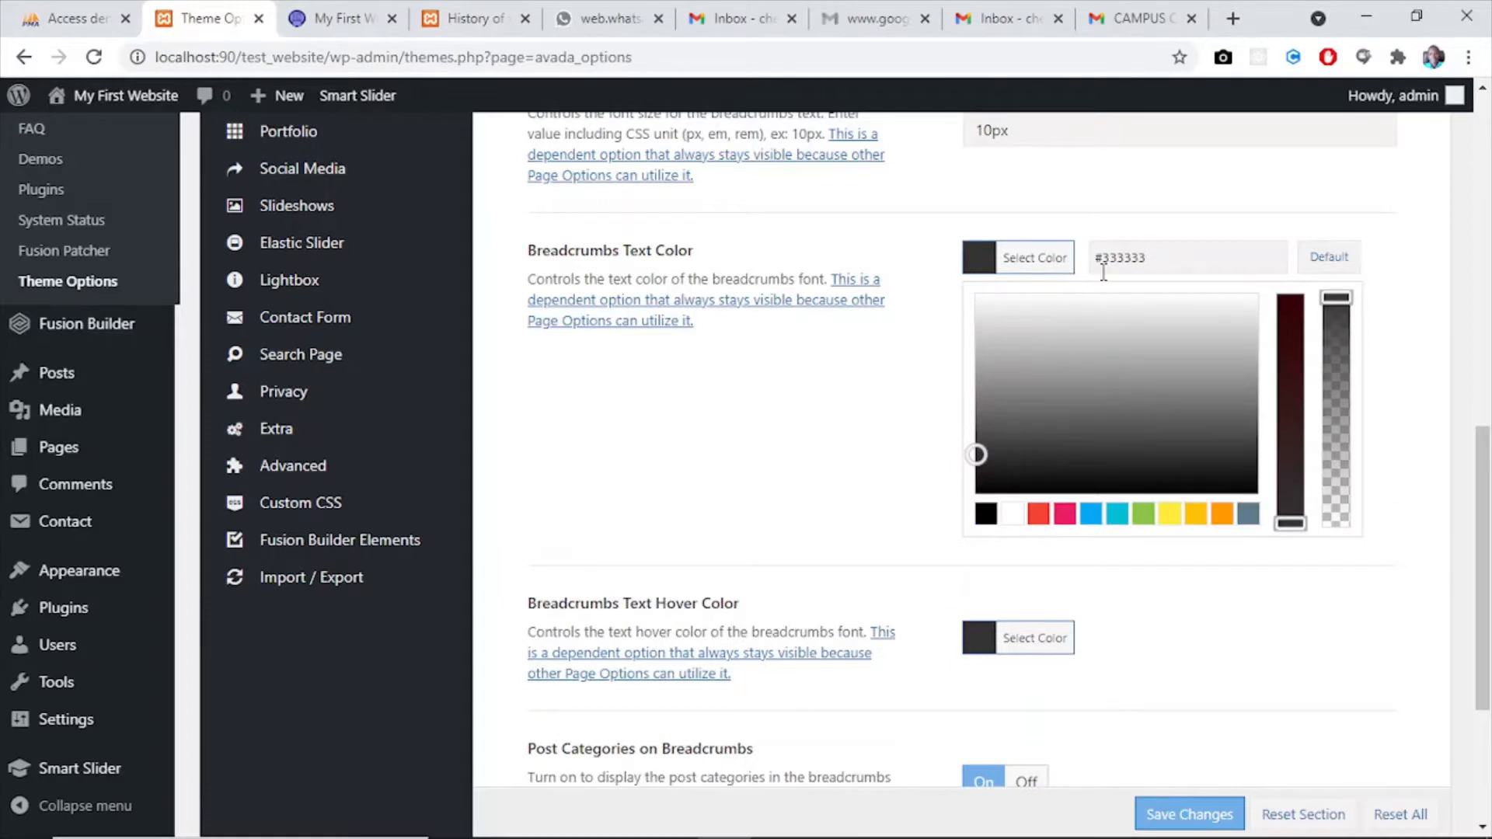
pyautogui.moveTo(1151, 258); pyautogui.dragTo(1119, 256)
pyautogui.write('312b72')
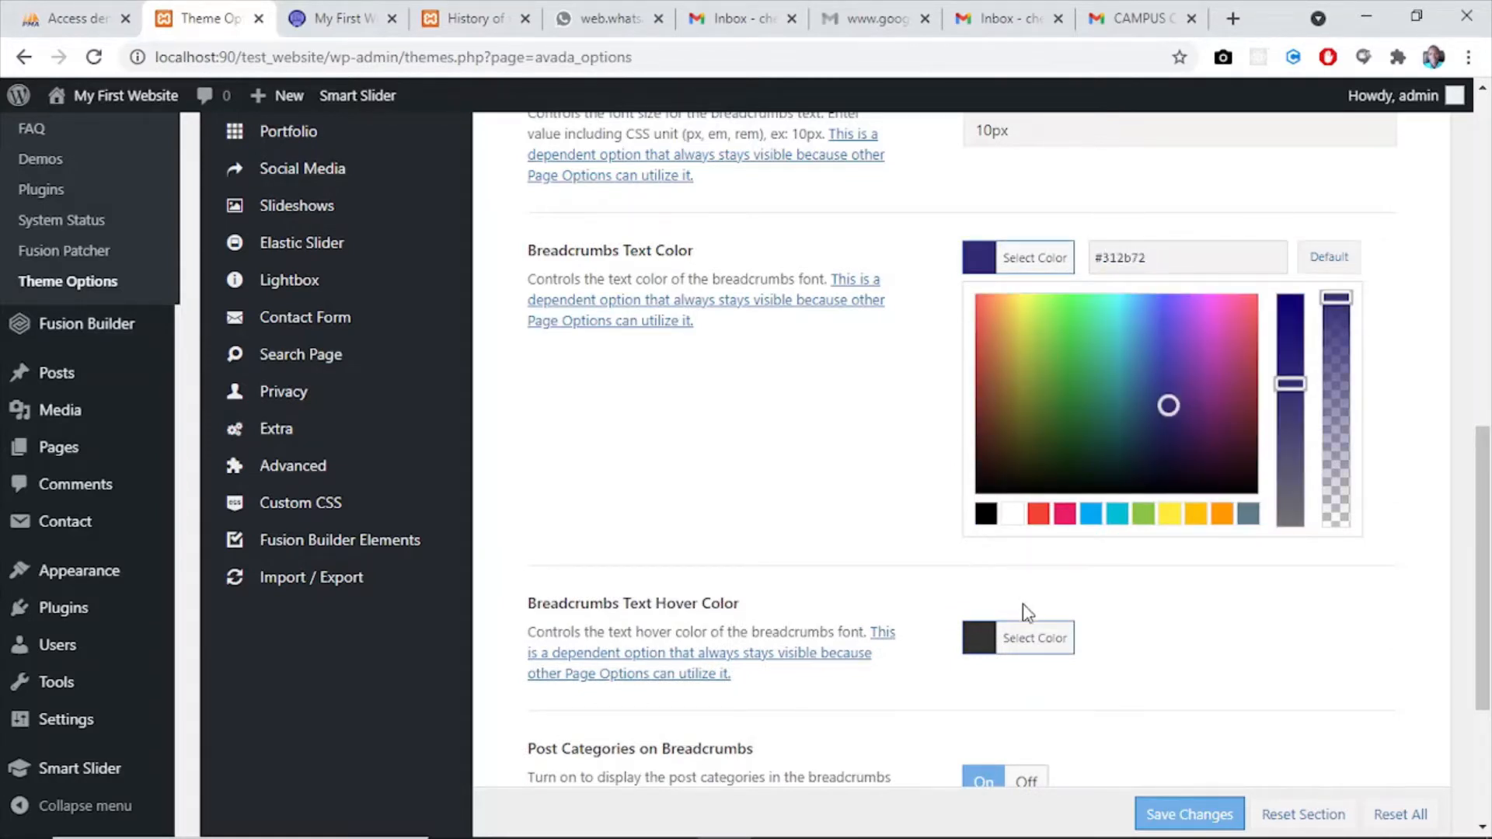
# - Set the Breadcrumbs Text Hover Color to the white preset #ffffff and save the theme option changes
pyautogui.click(1028, 640)
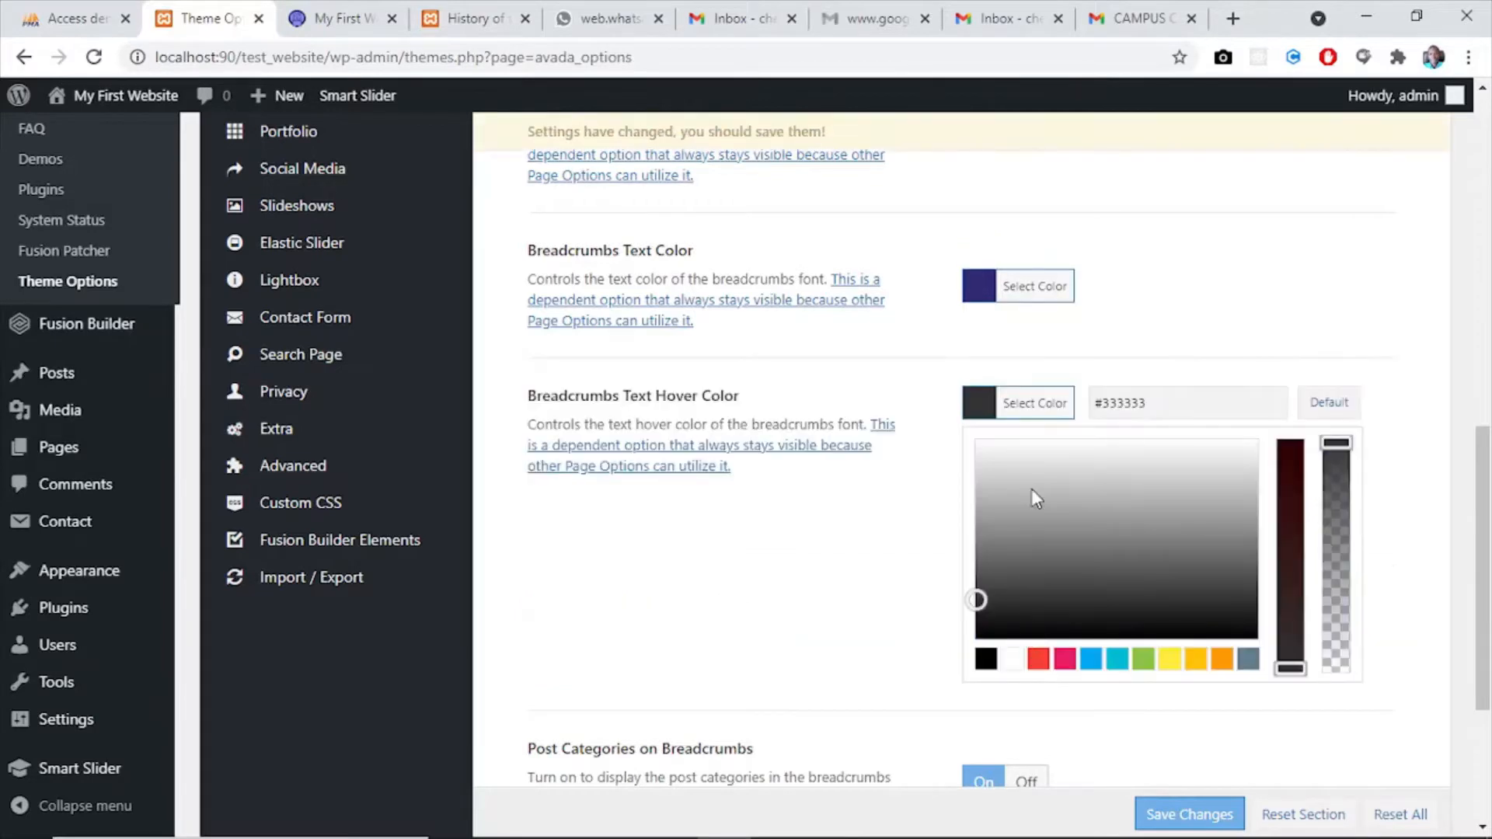
pyautogui.click(1012, 659)
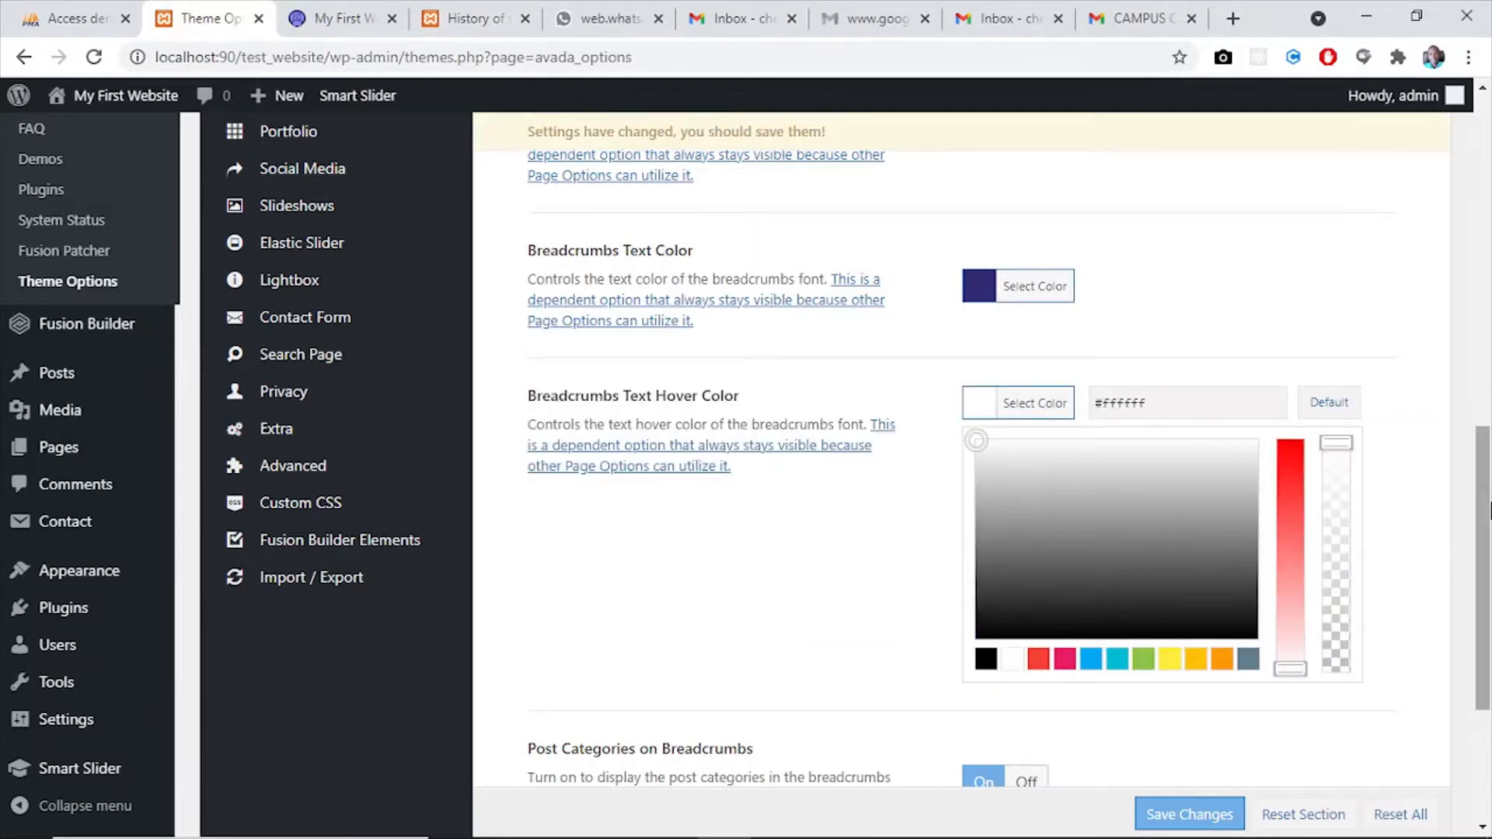
pyautogui.moveTo(1490, 509); pyautogui.dragTo(1490, 627)
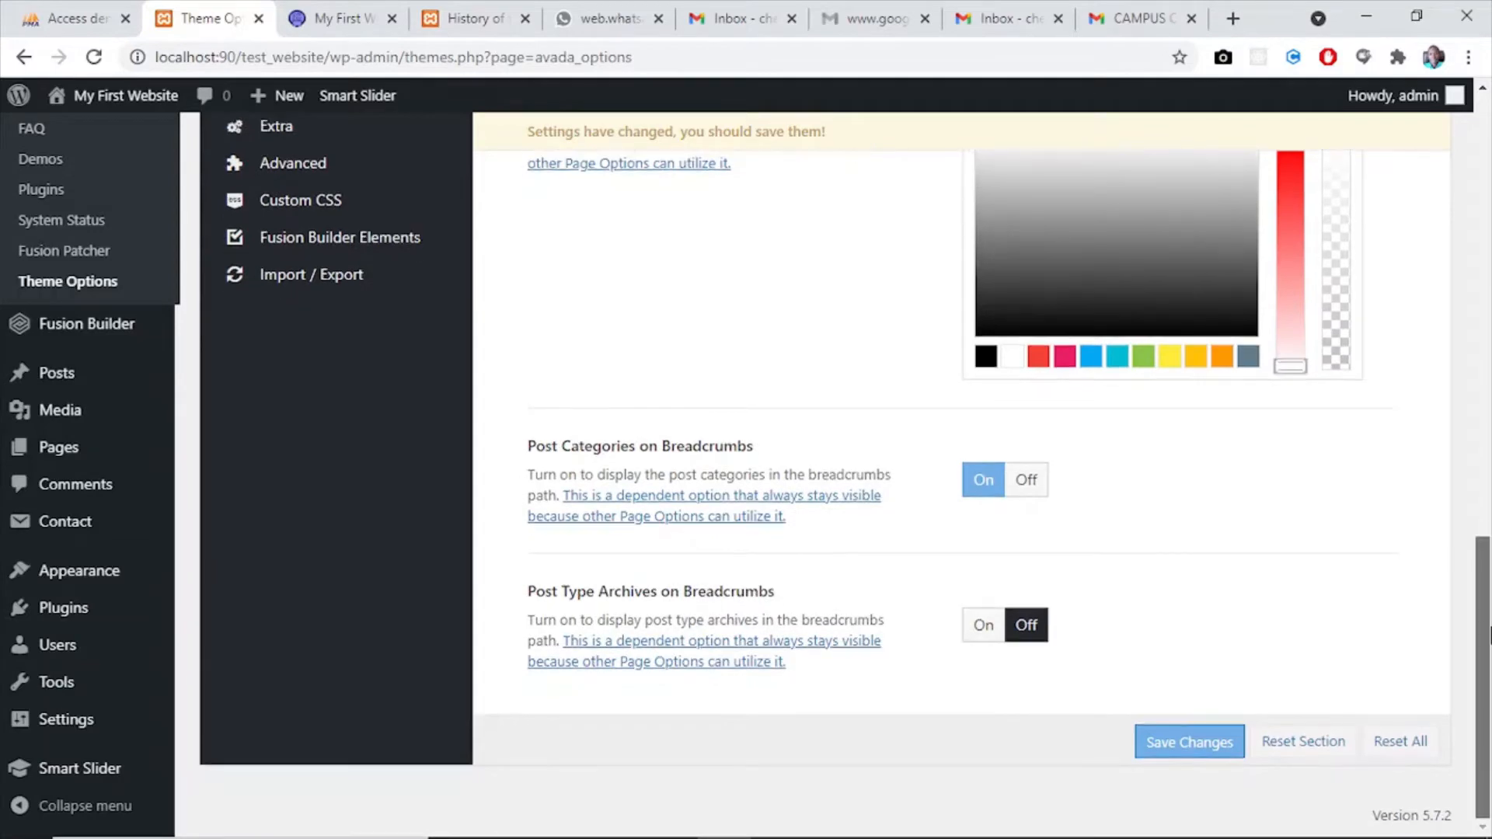
pyautogui.click(1165, 742)
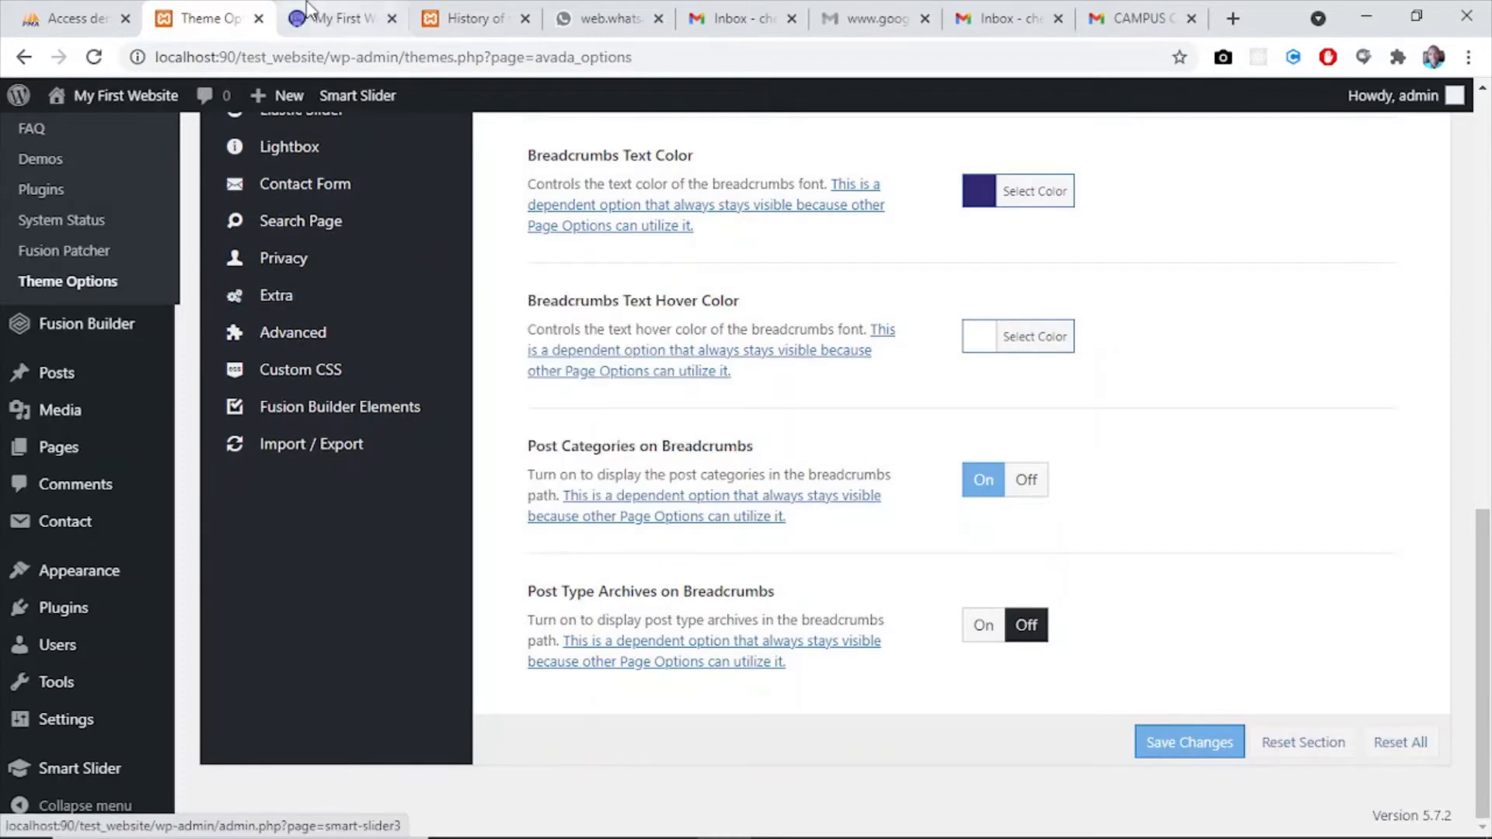
# - Reload the website's home page to check the breadcrumb text colour in the title bar
pyautogui.click(325, 17)
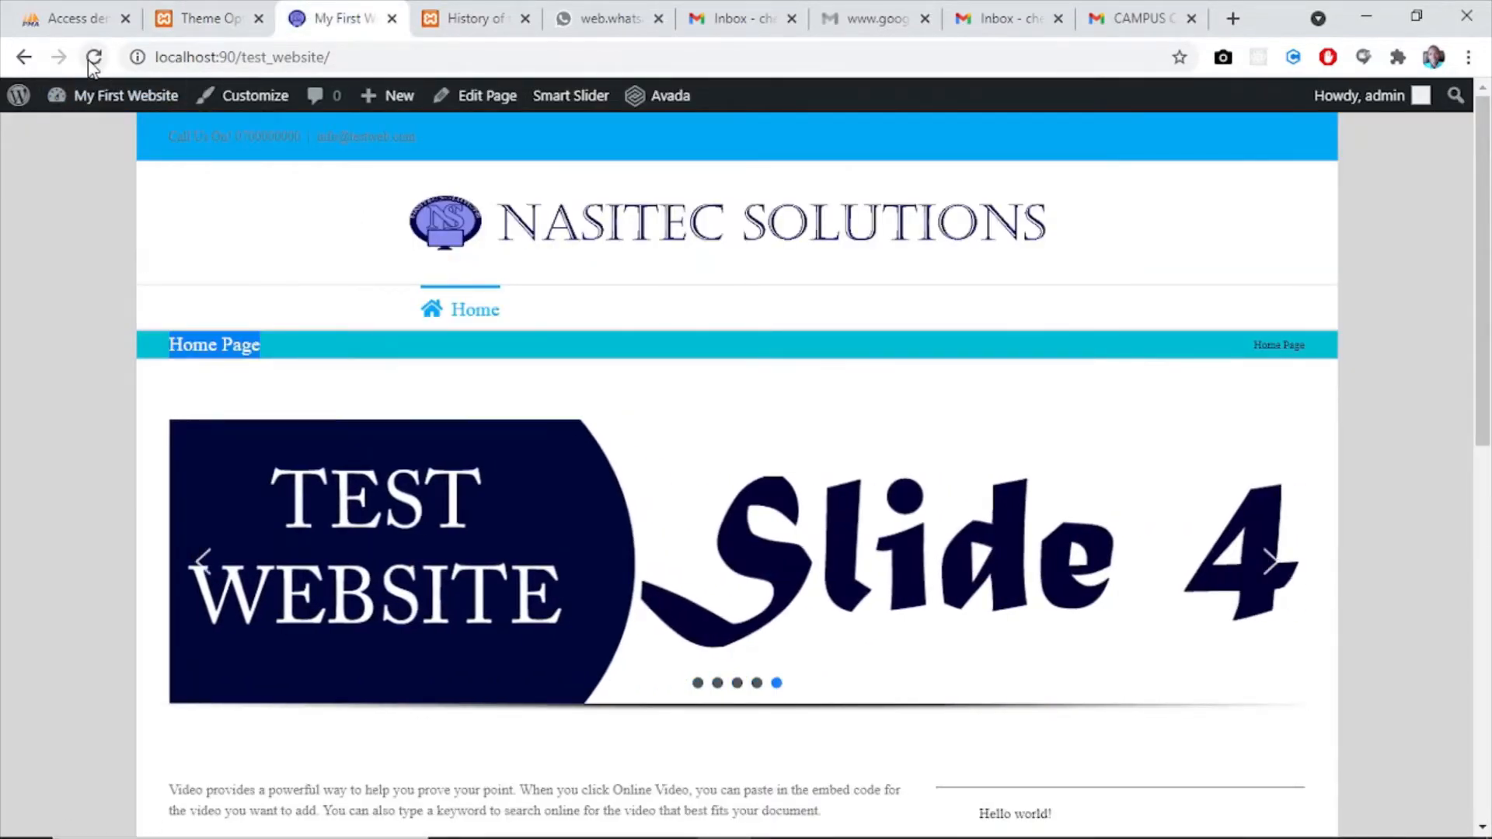
pyautogui.click(93, 58)
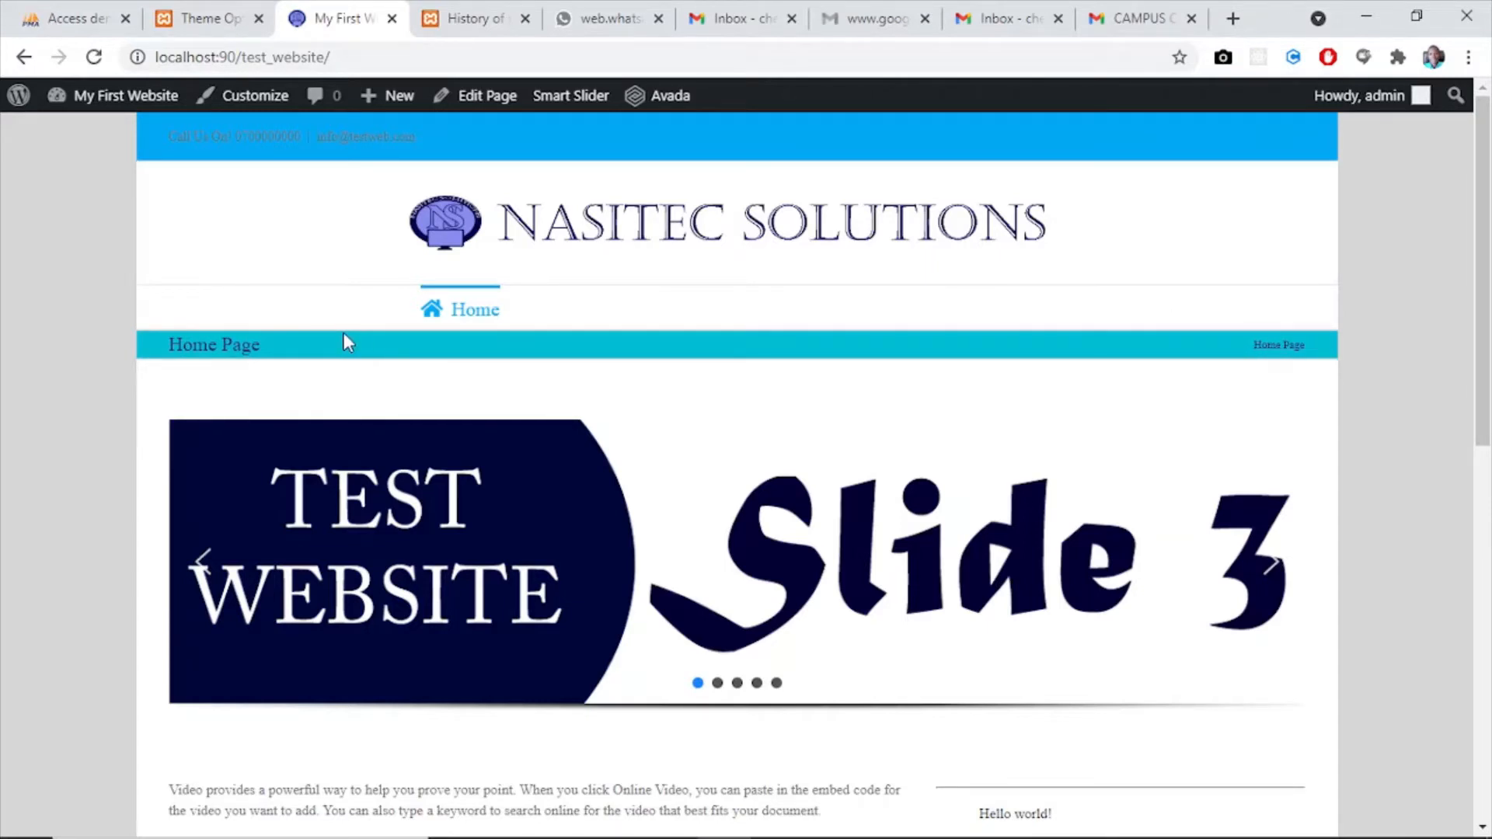
# - Open the Main Menu options in the theme settings and compare them with the menu bar on the website's home page
pyautogui.click(204, 19)
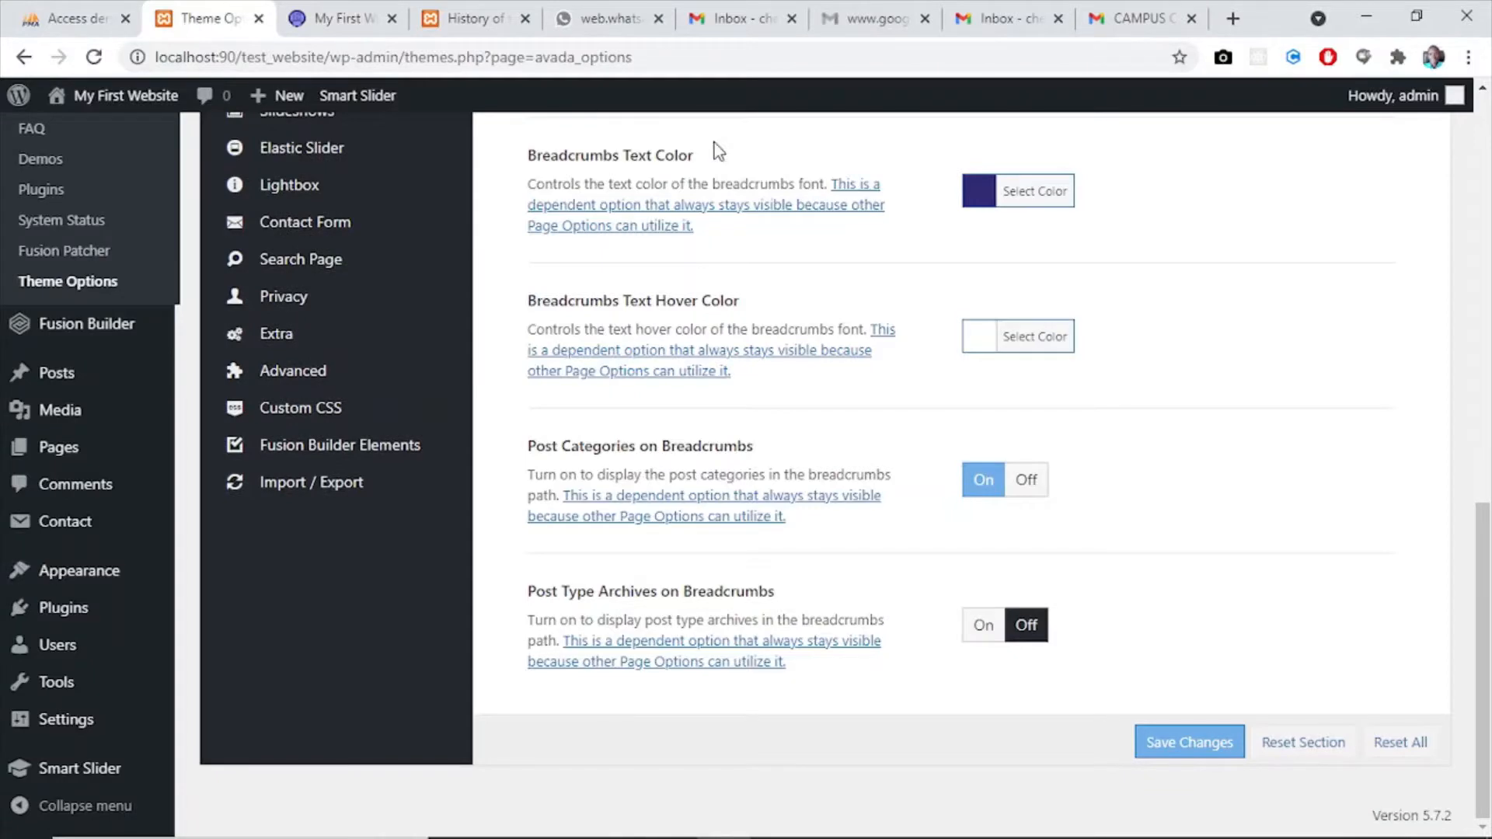
pyautogui.scroll(5, 1489, 439)
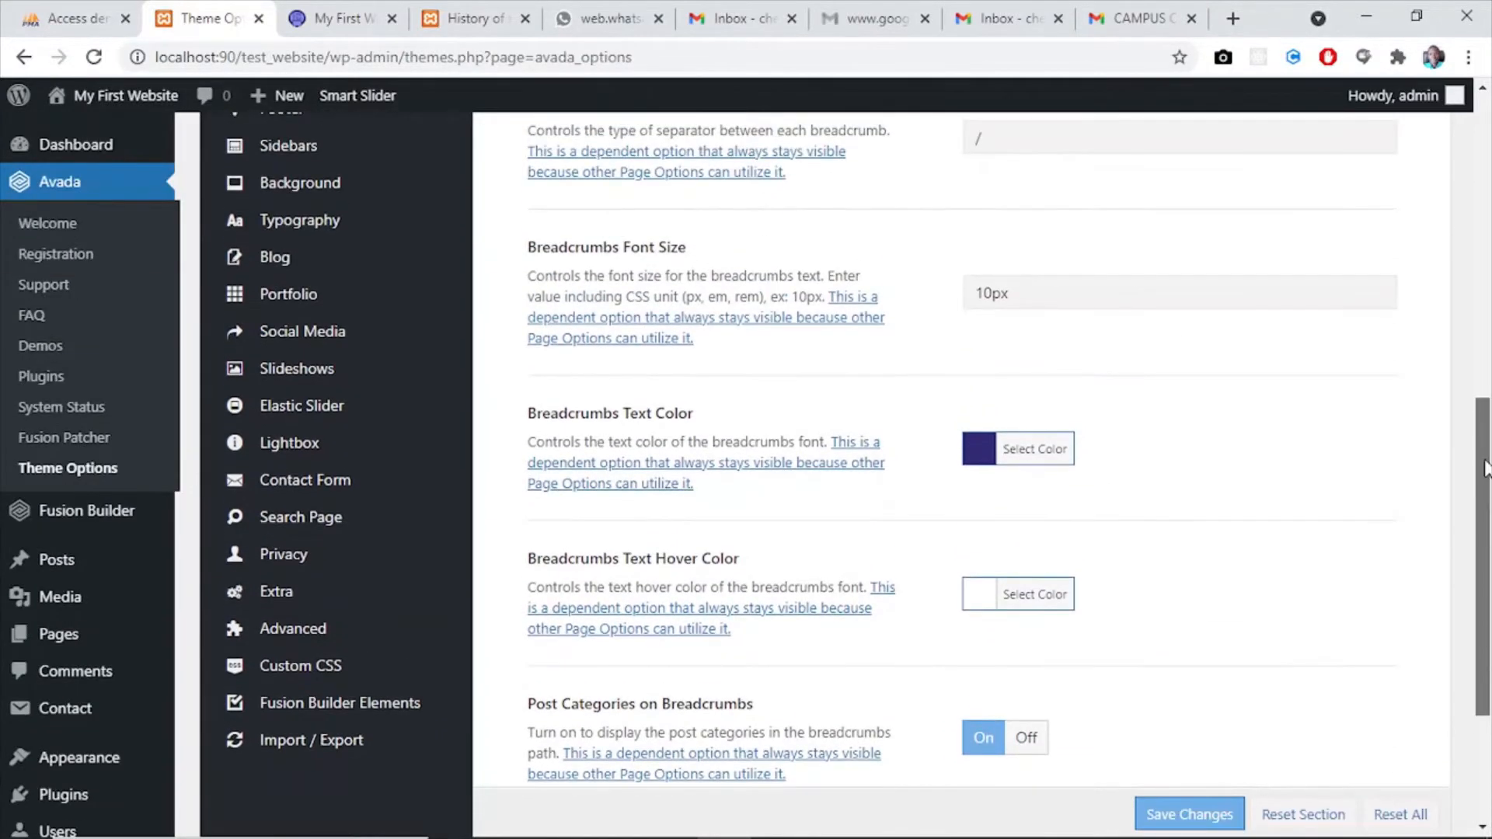
pyautogui.moveTo(1488, 386); pyautogui.dragTo(1488, 291)
pyautogui.moveTo(267, 297)
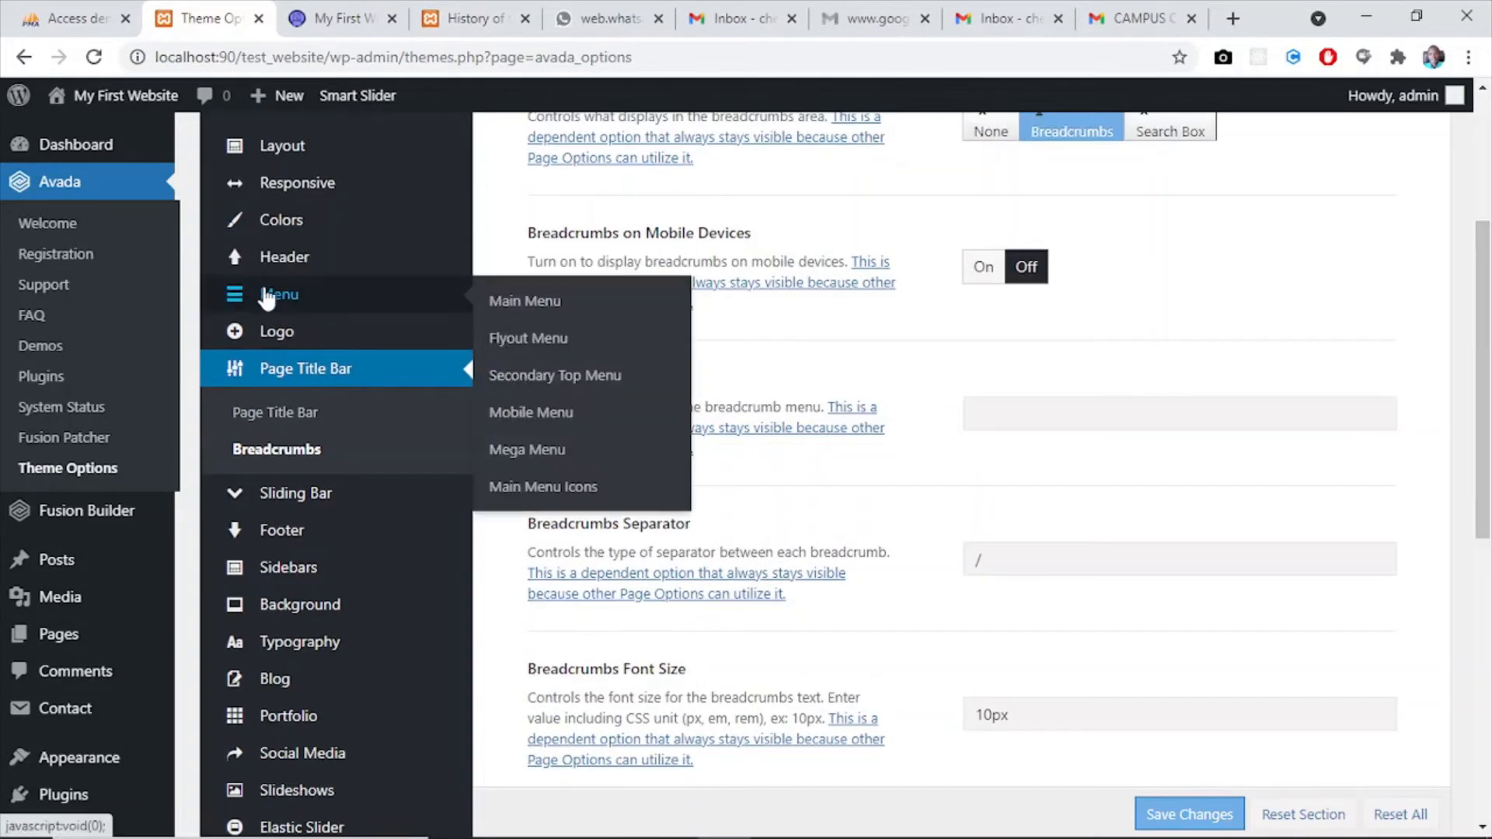
pyautogui.click(339, 17)
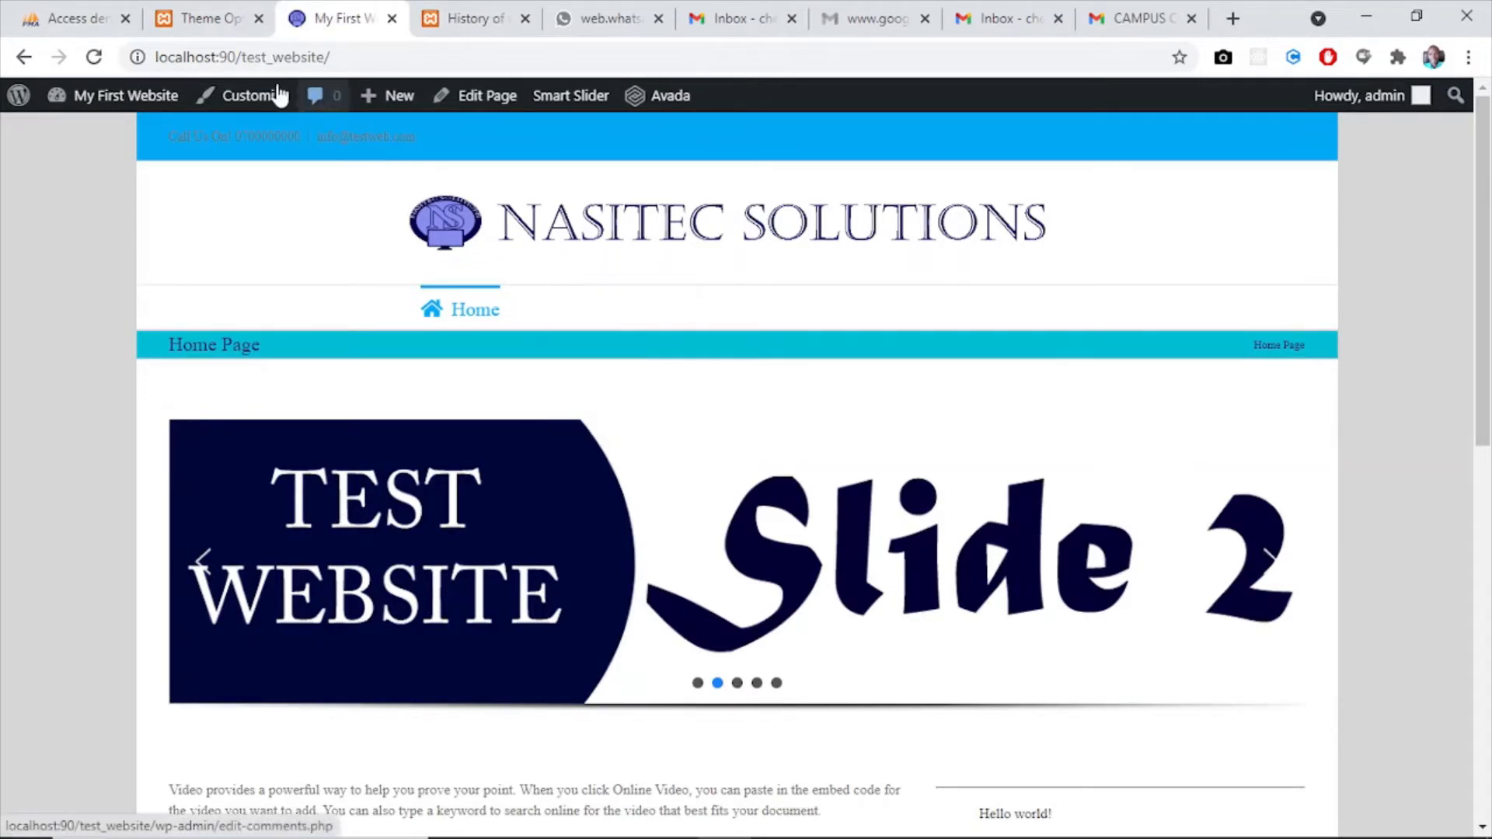
pyautogui.click(195, 22)
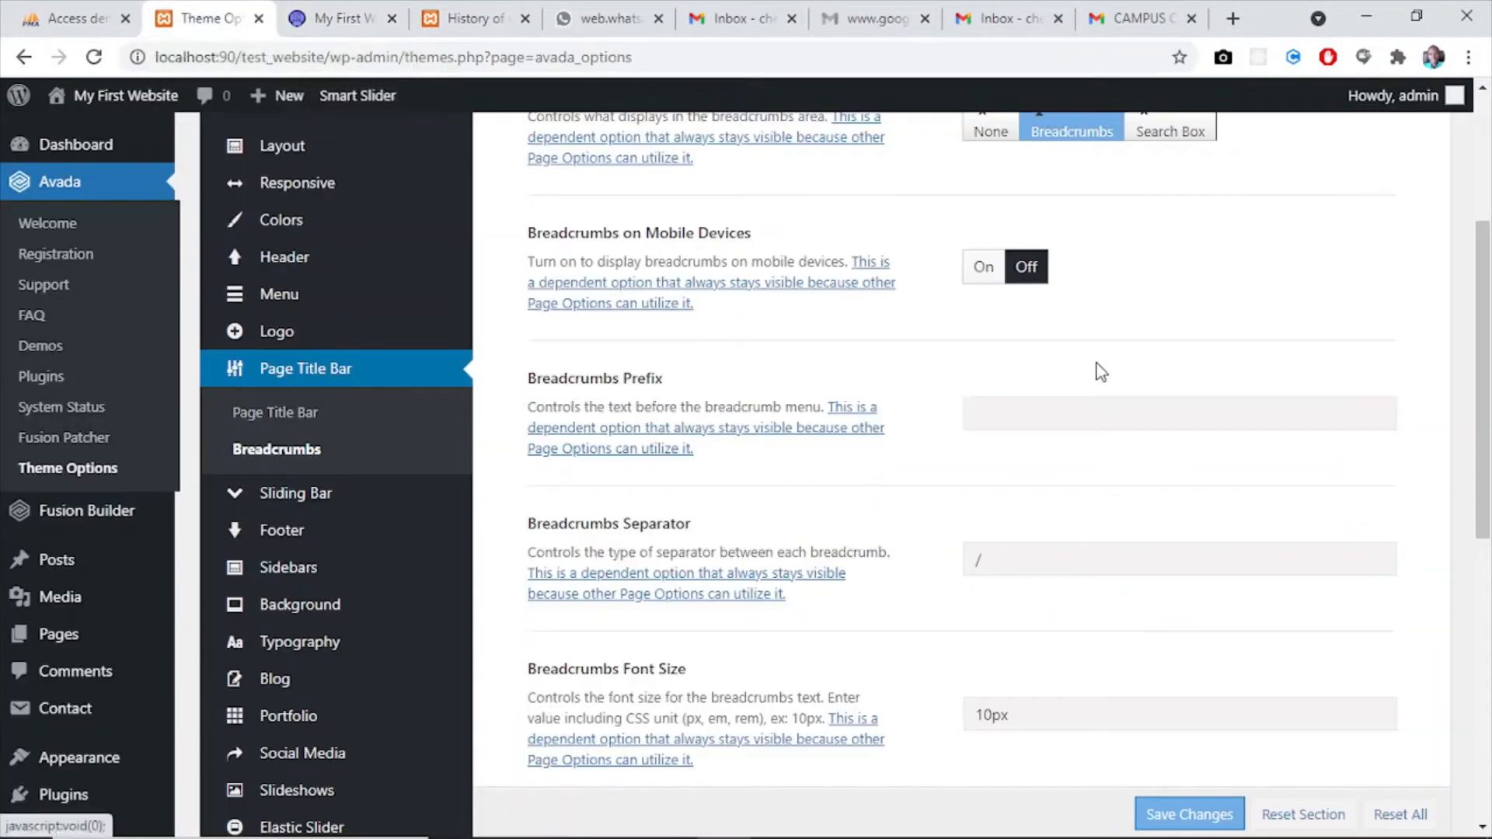
pyautogui.moveTo(1489, 349); pyautogui.dragTo(1485, 280)
pyautogui.click(342, 21)
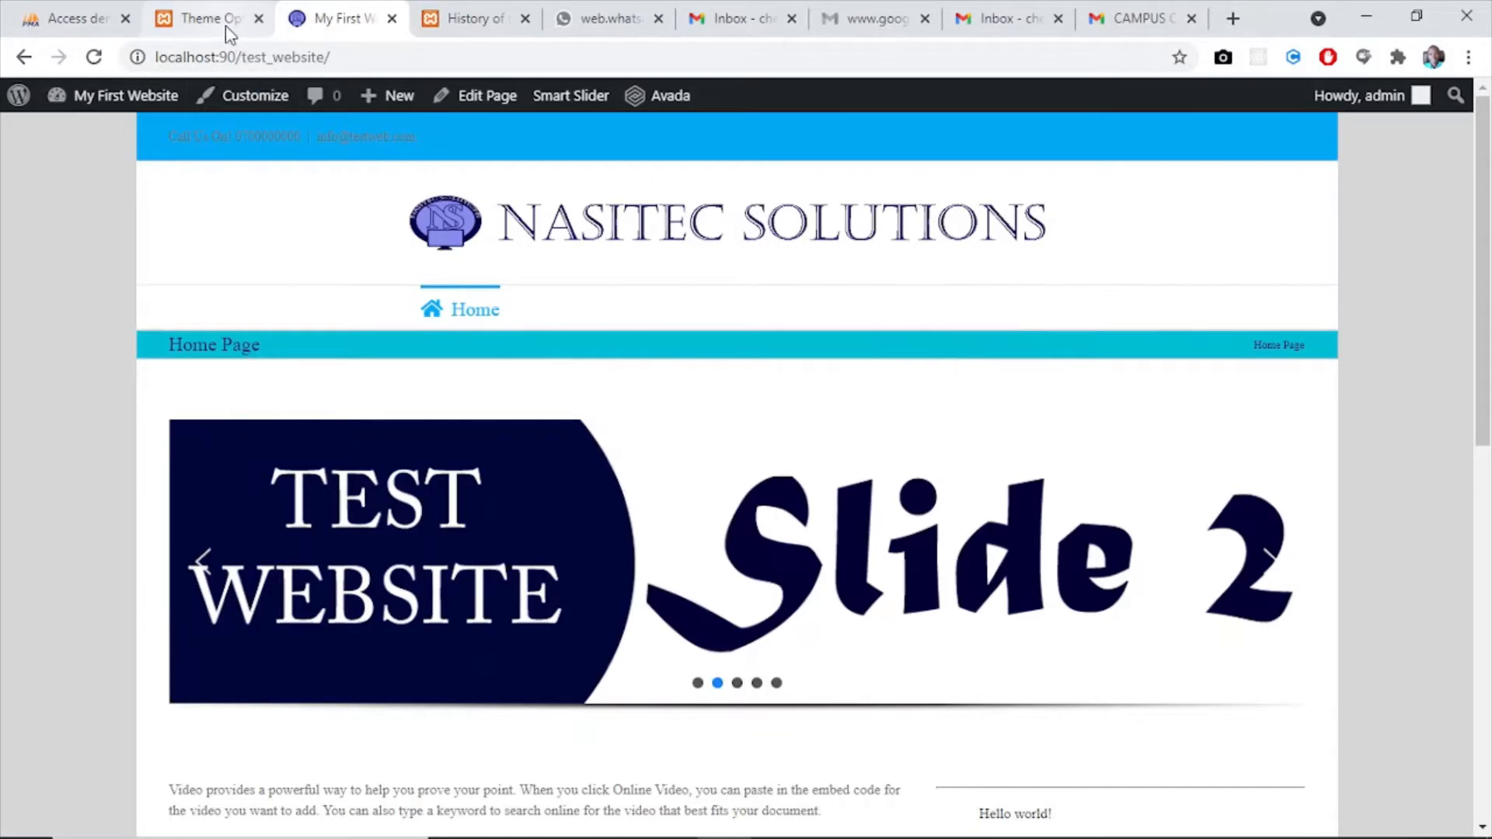
pyautogui.click(186, 15)
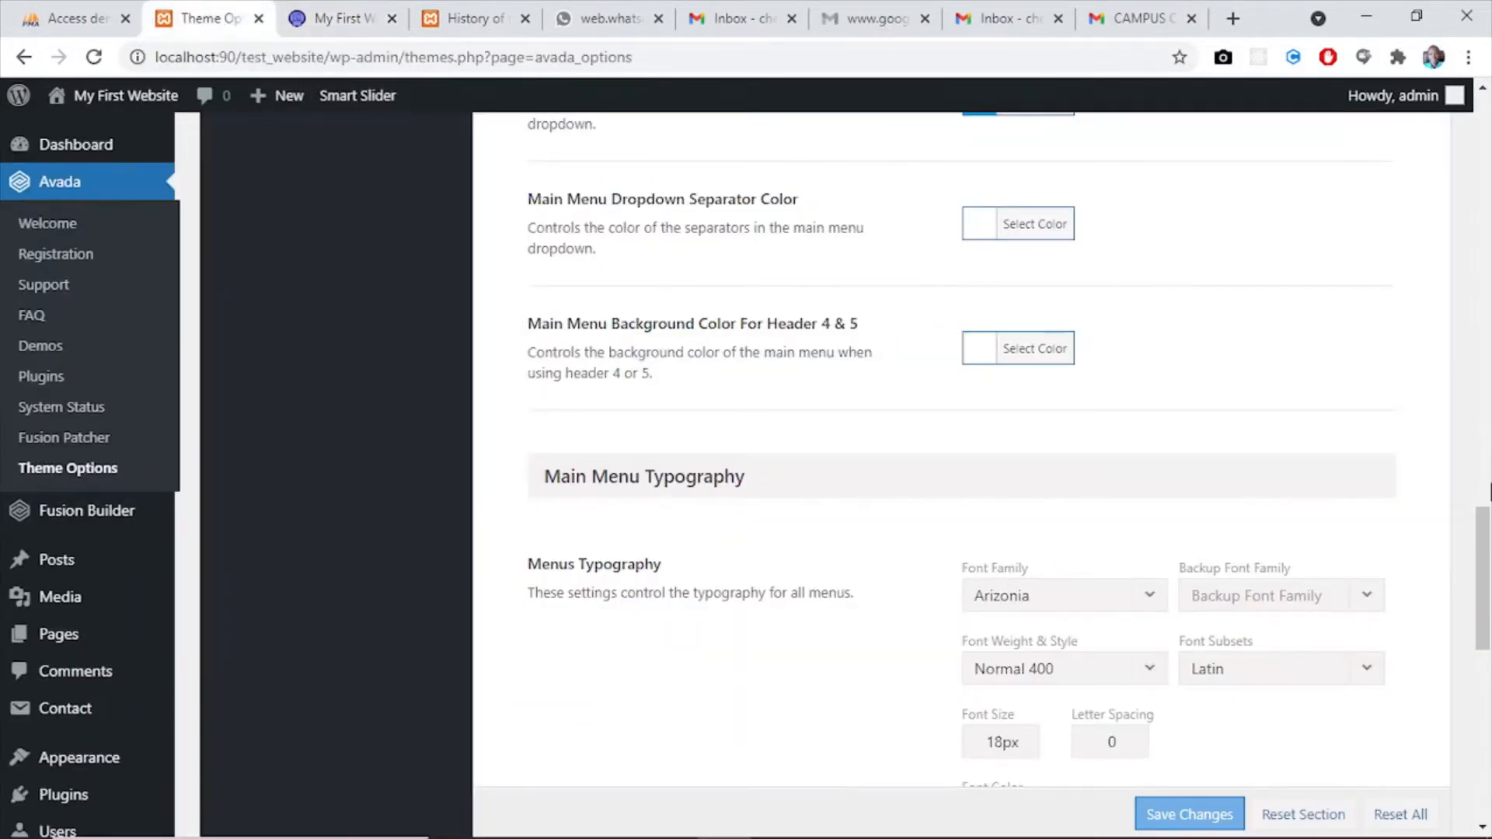
# - Set the Main Menu Background Color For Header 4 & 5 to the copied #312b72 and save the theme option changes
pyautogui.moveTo(1483, 513); pyautogui.dragTo(1453, 140)
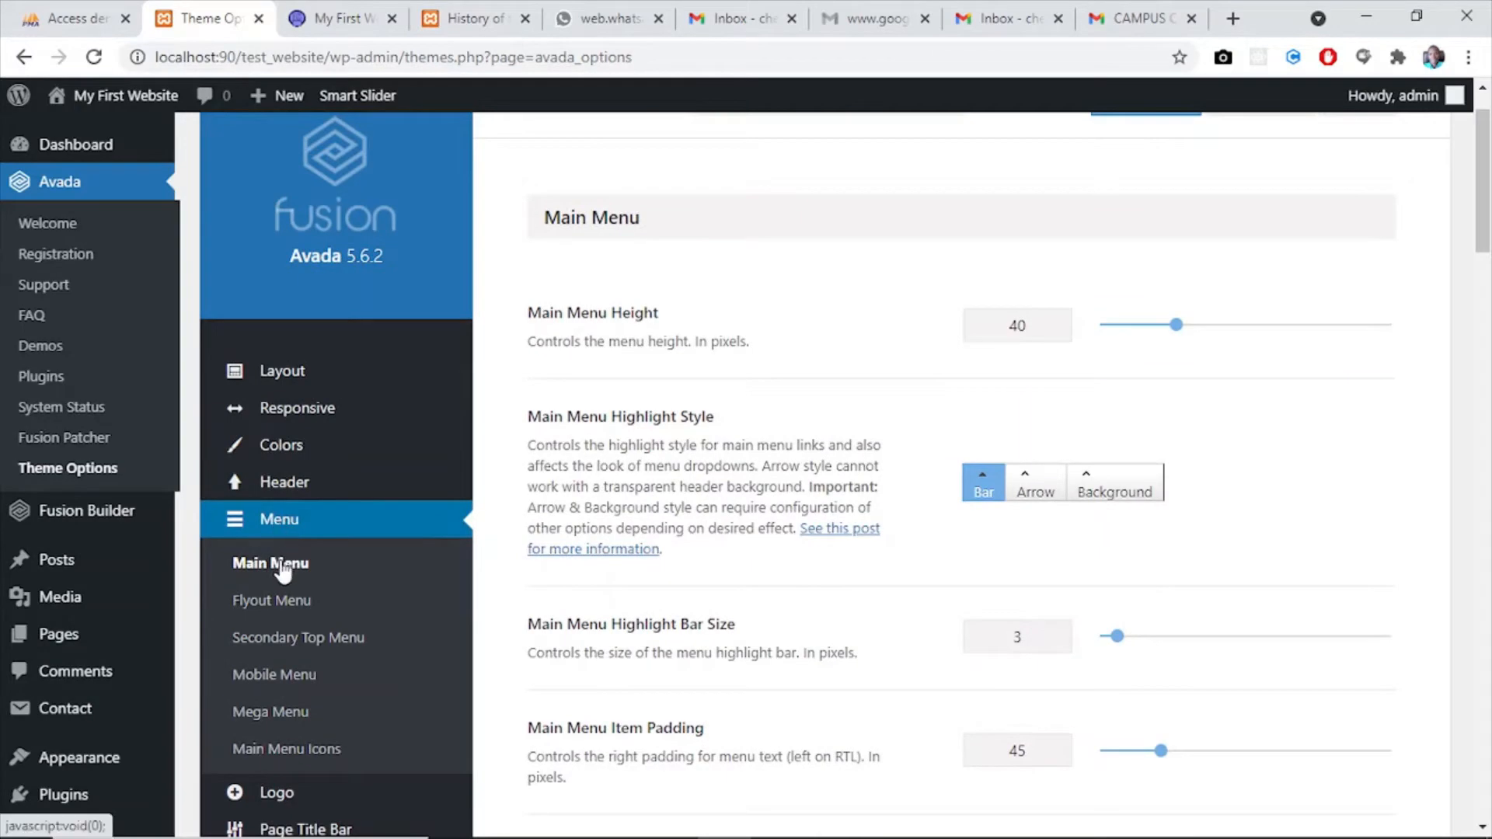
pyautogui.moveTo(1487, 227); pyautogui.dragTo(1490, 615)
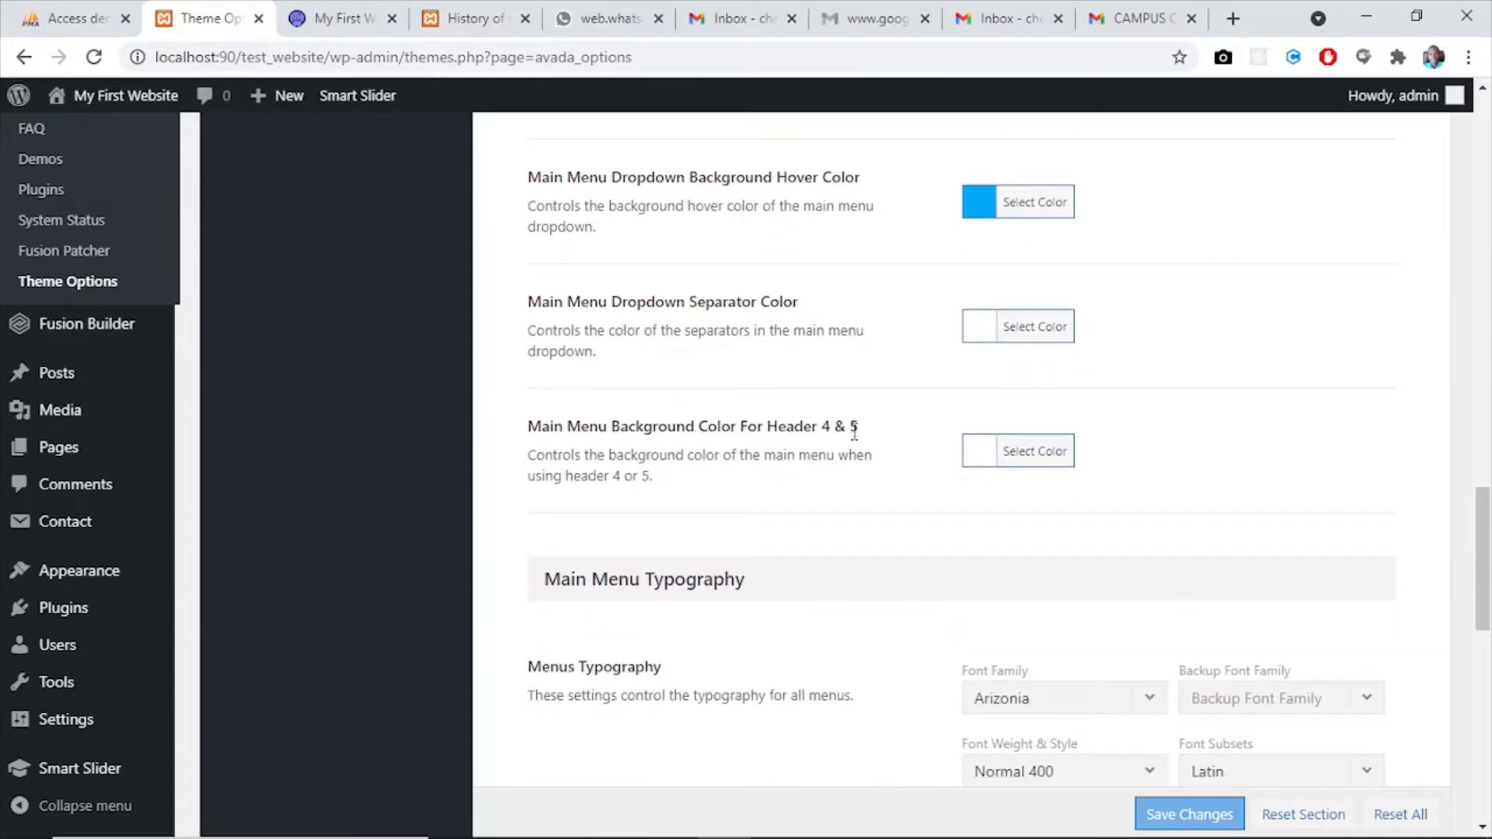
pyautogui.click(976, 454)
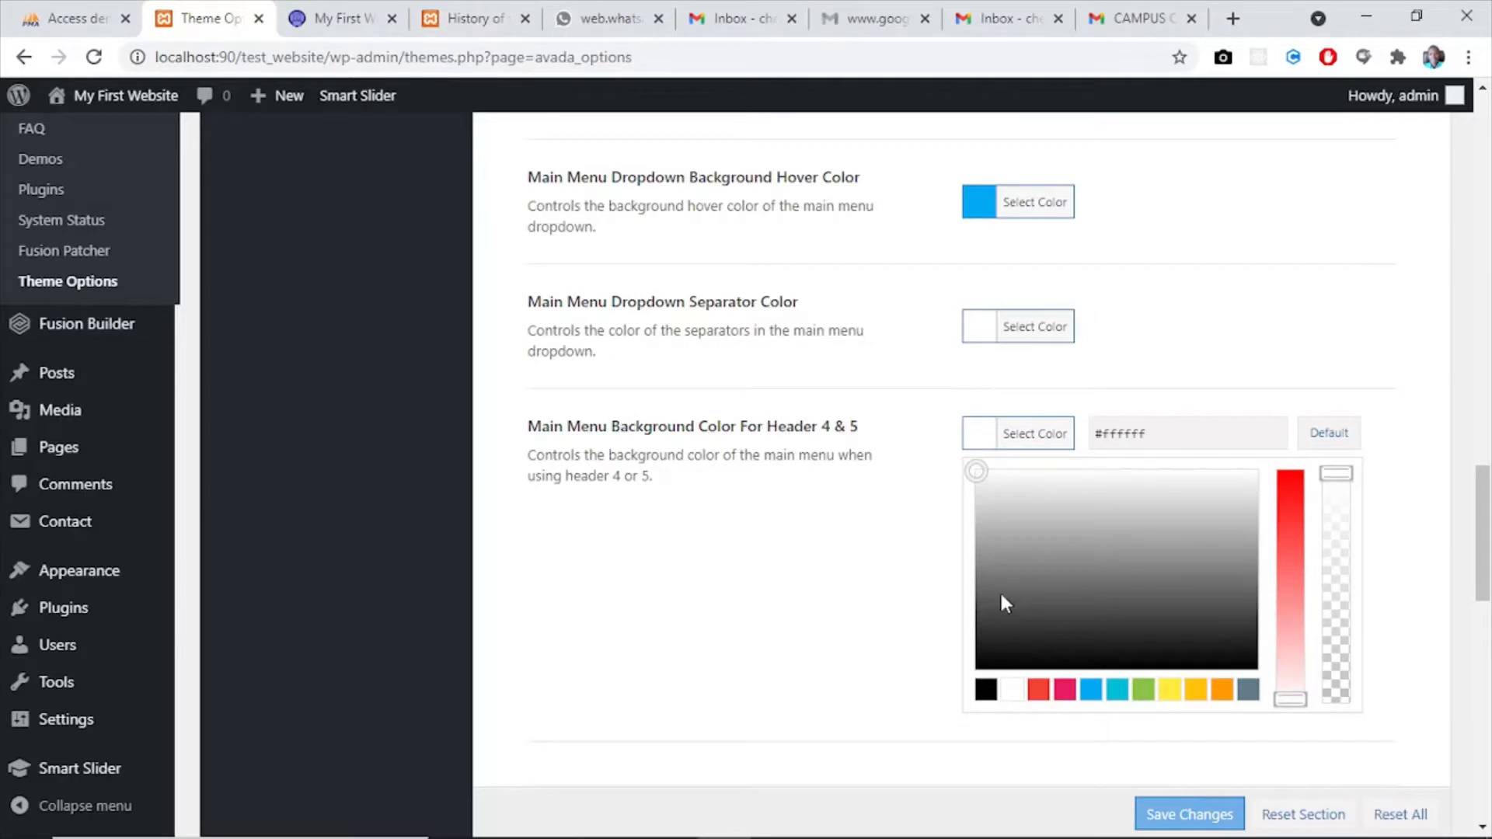
pyautogui.moveTo(1163, 435); pyautogui.dragTo(1109, 433)
pyautogui.write('312b72')
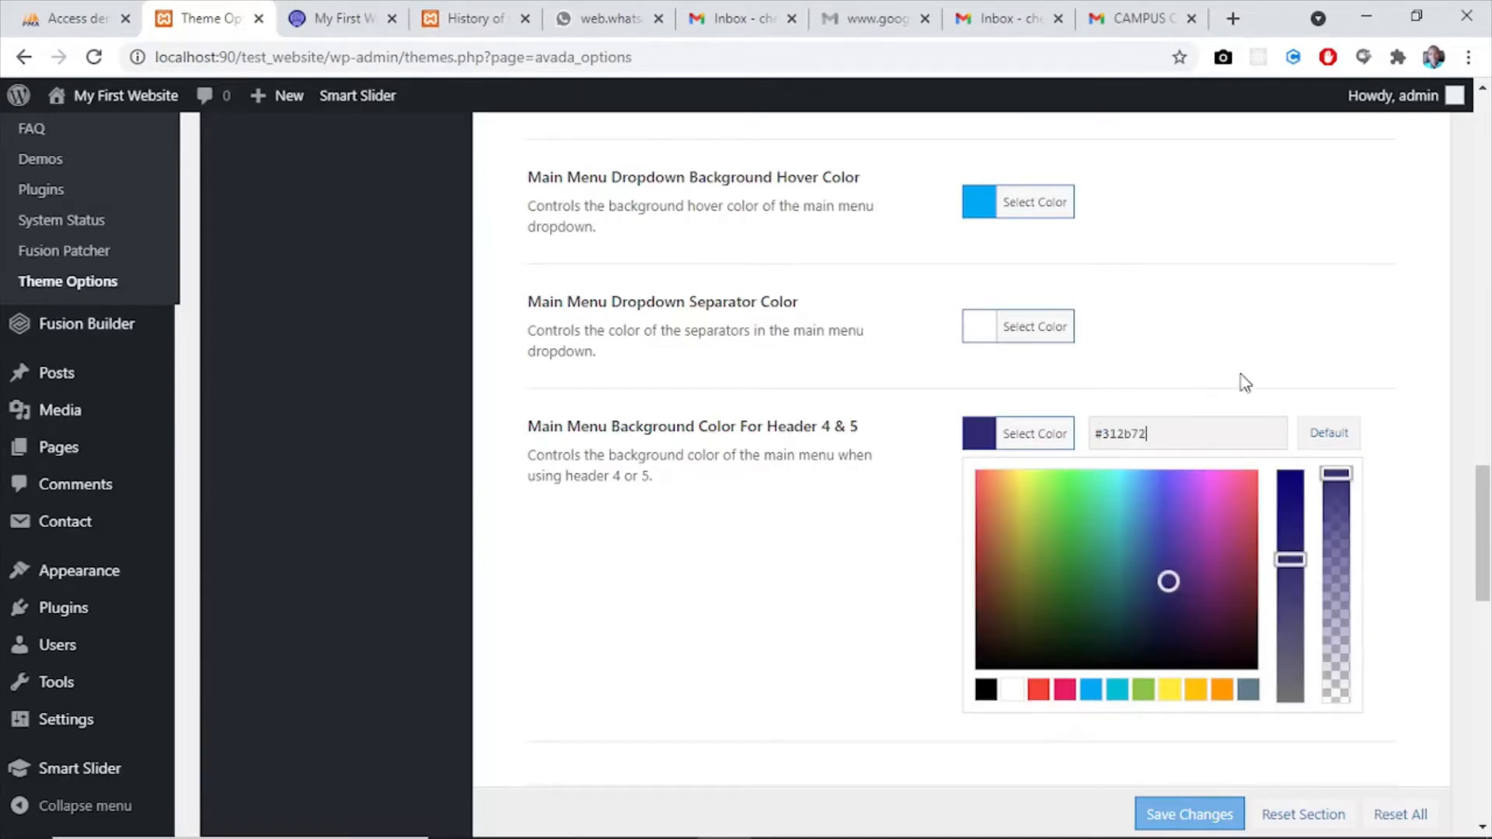
pyautogui.click(1188, 816)
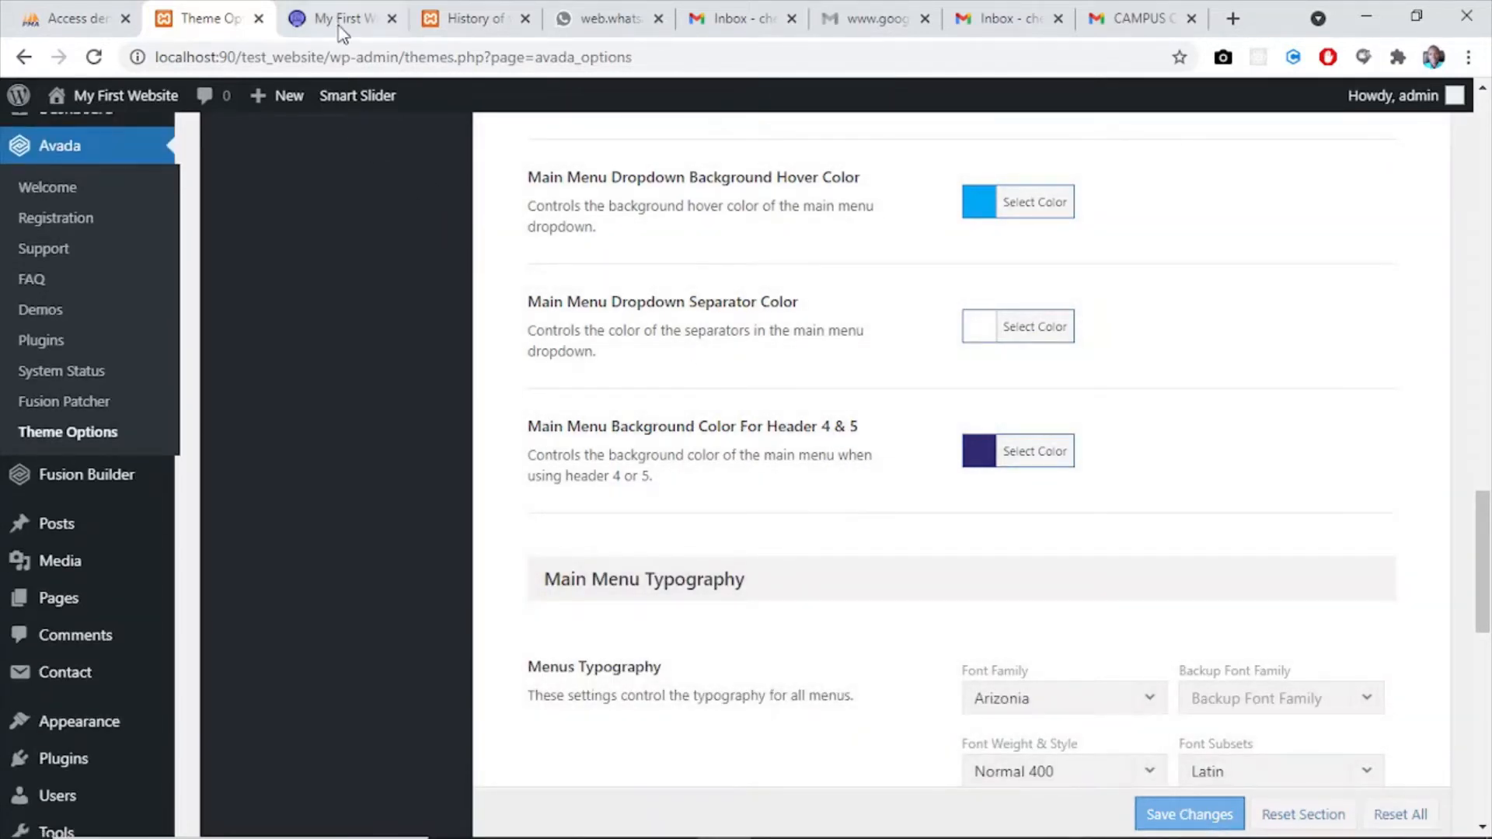
# - Reload the website's home page to check the main menu bar's new background colour
pyautogui.click(339, 22)
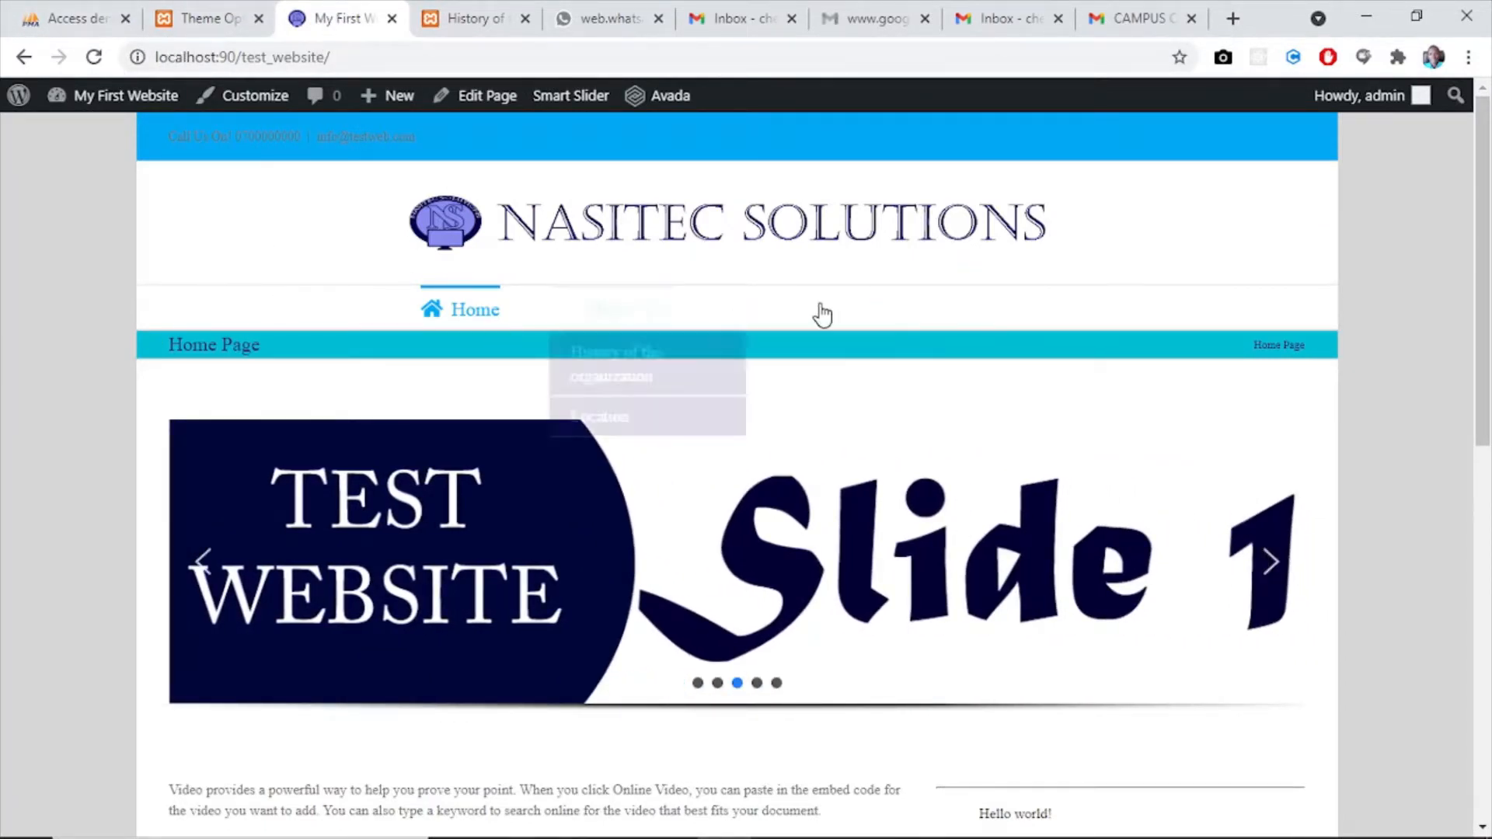
pyautogui.click(97, 61)
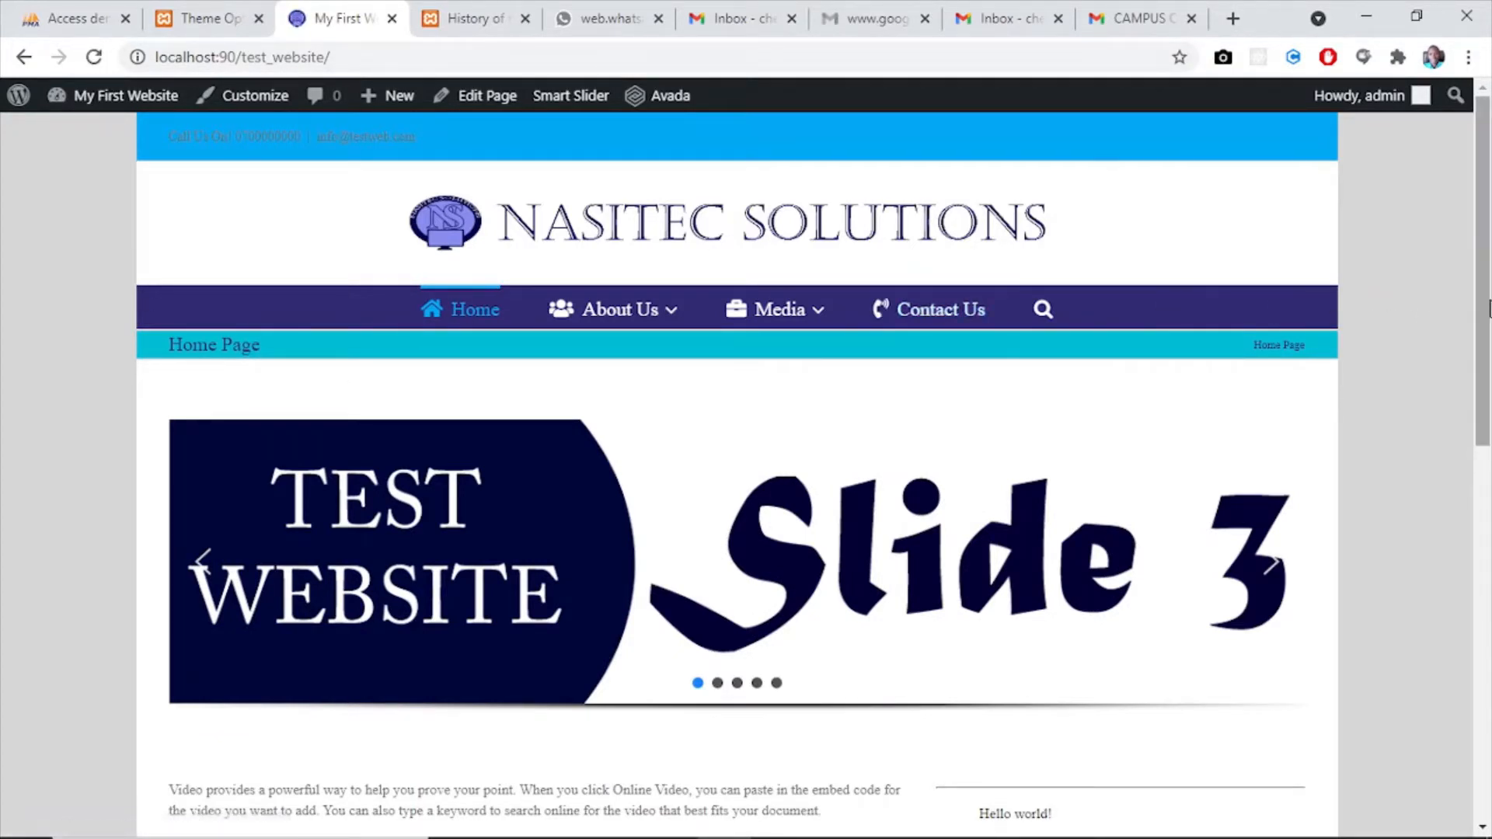
pyautogui.moveTo(1487, 309); pyautogui.dragTo(1487, 249)
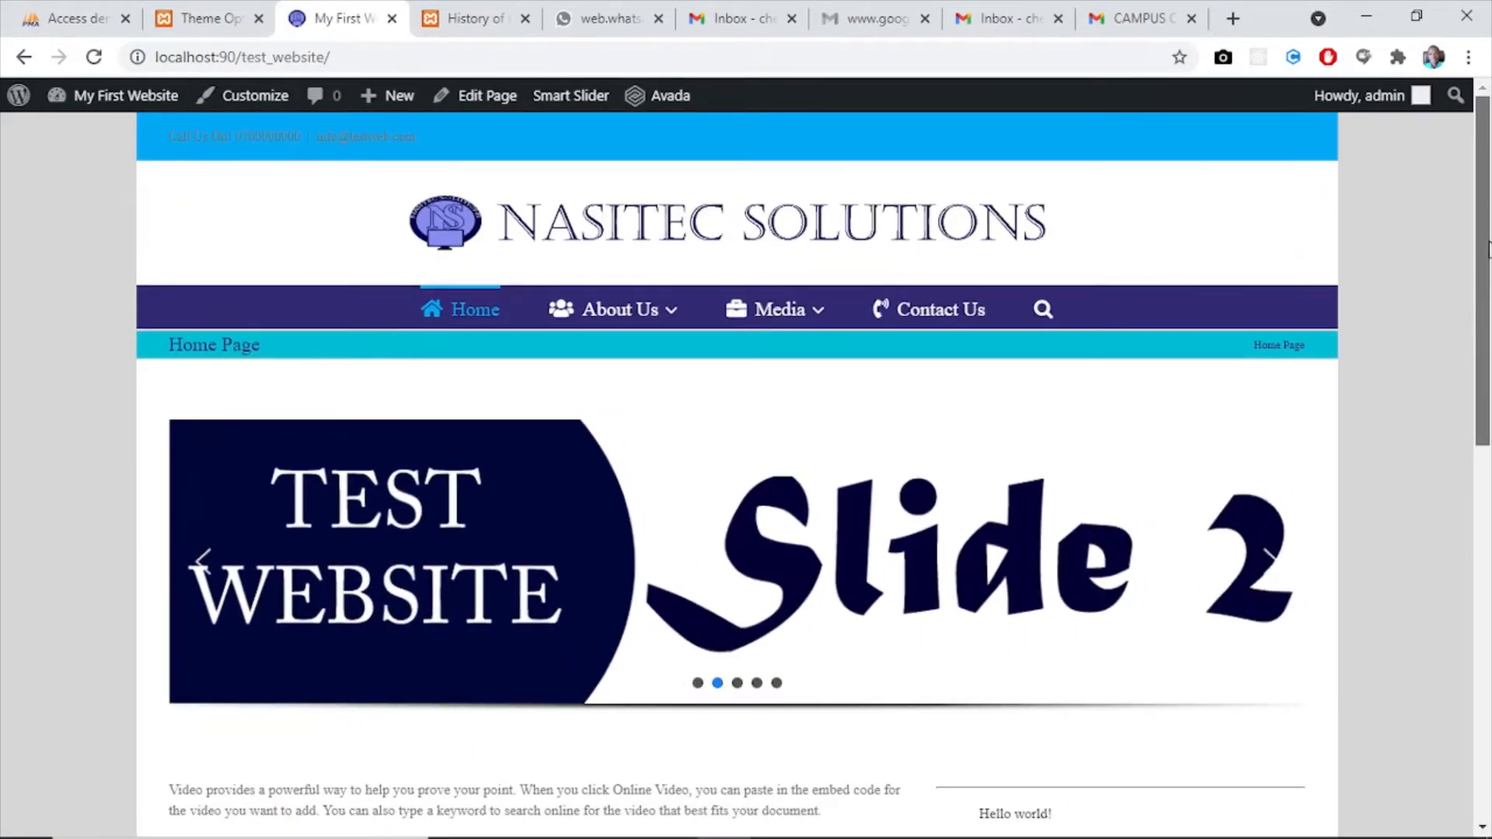
# - Look over the restyled home page from the header down to the footer and return to its header
pyautogui.click(180, 21)
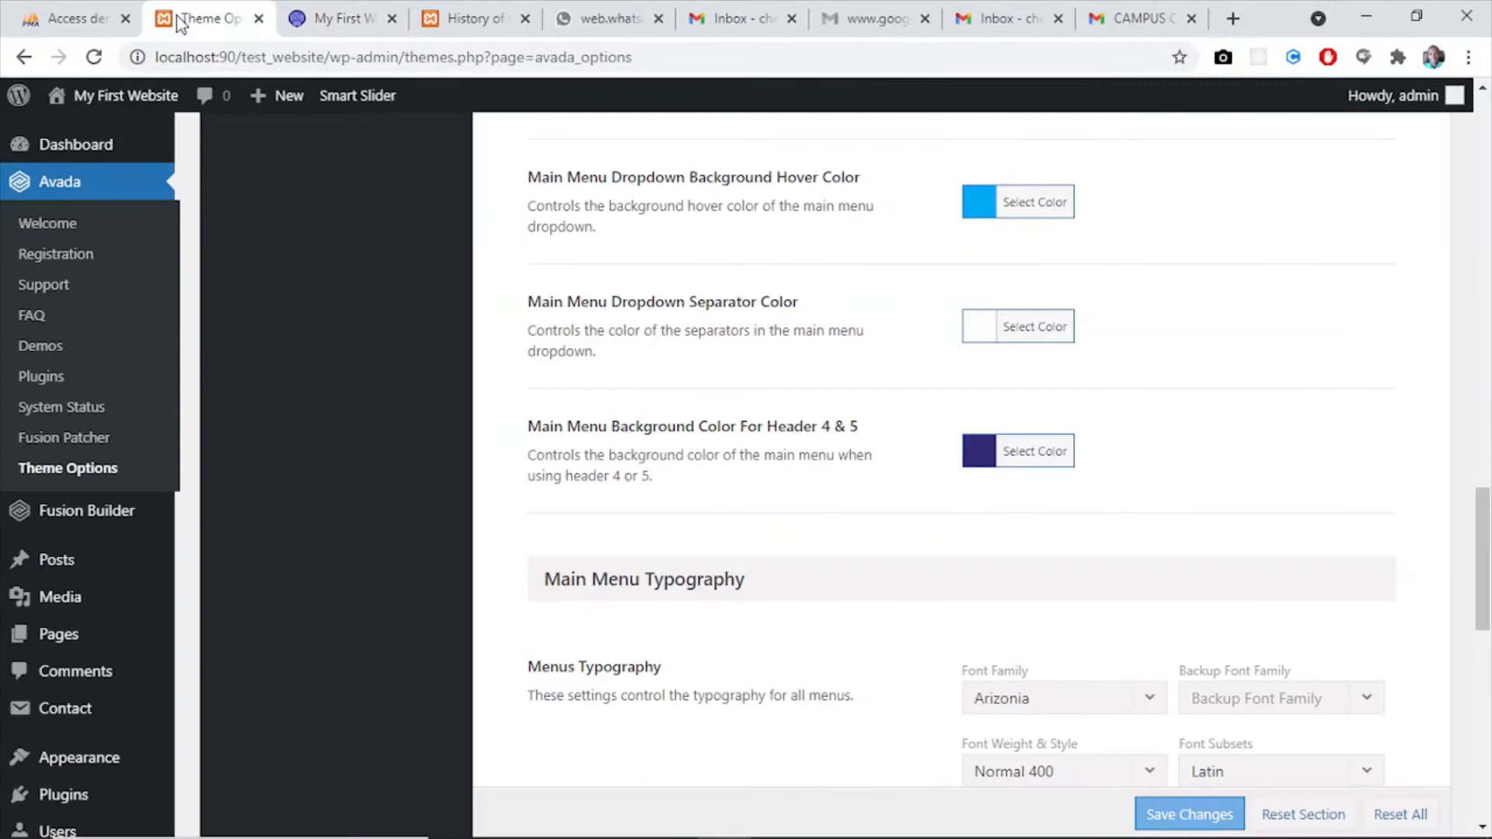
pyautogui.click(322, 6)
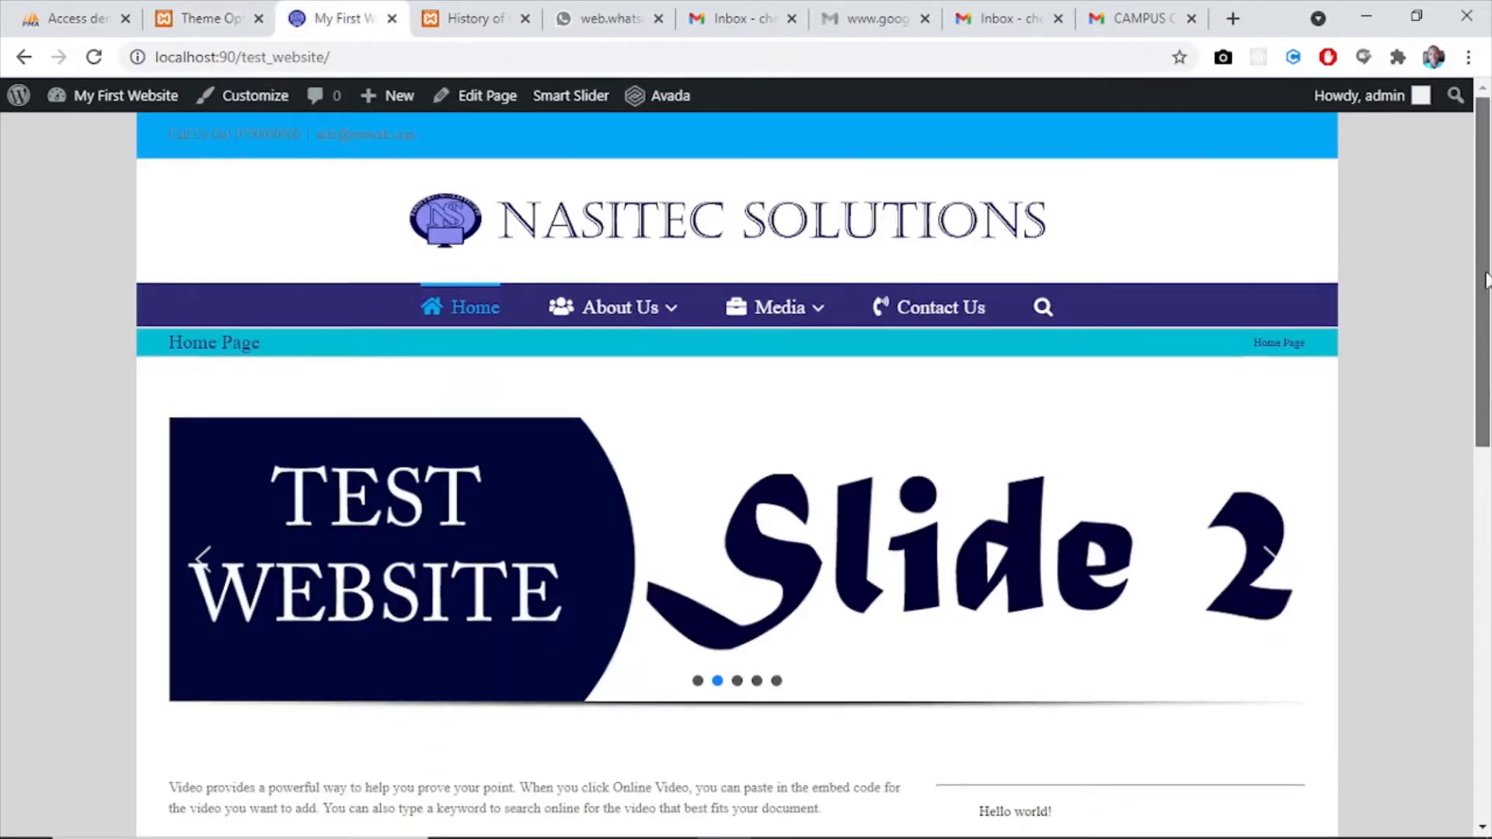
pyautogui.moveTo(1486, 279); pyautogui.dragTo(1485, 653)
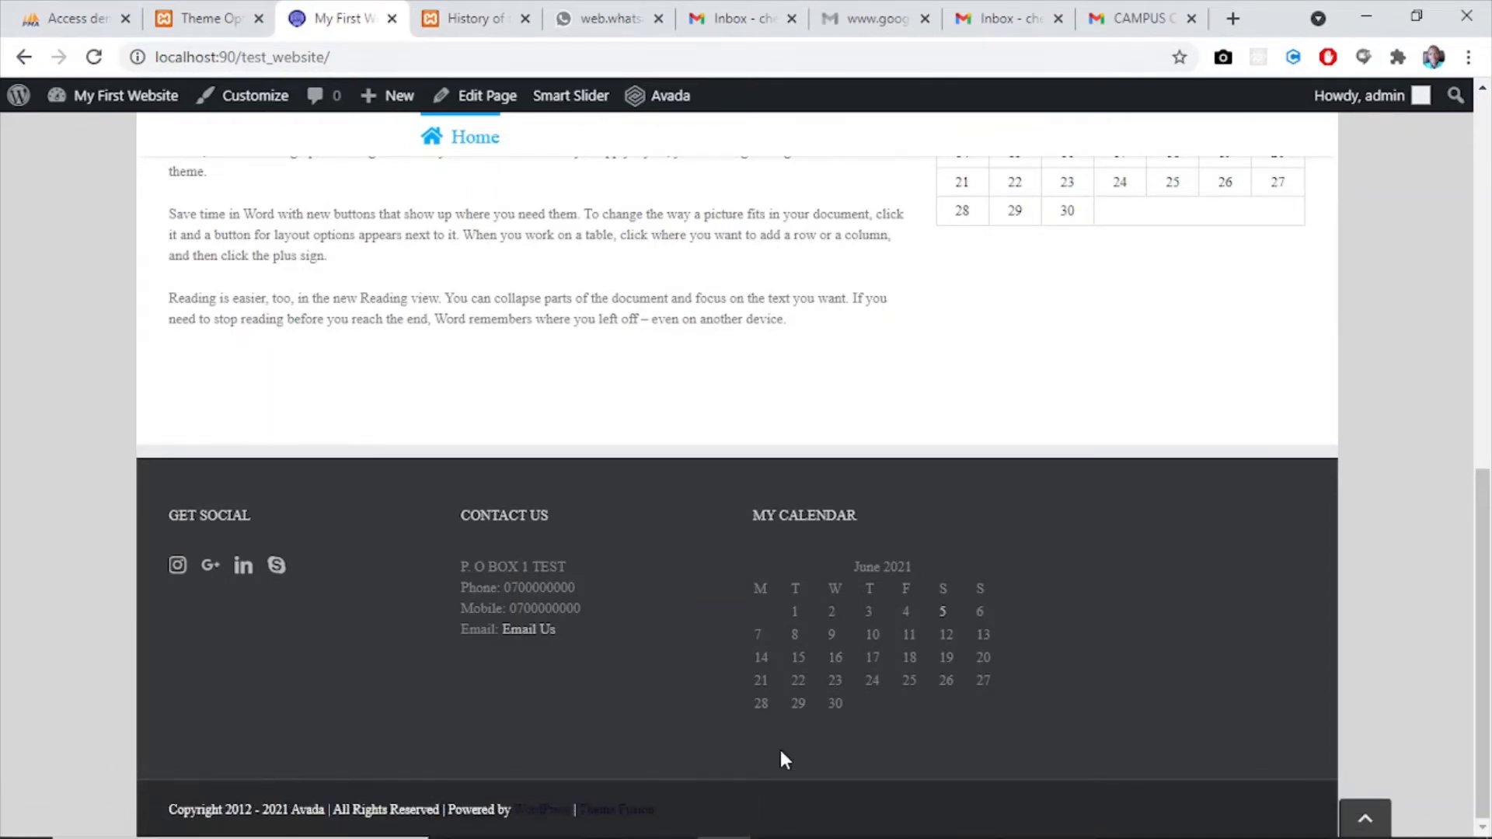
pyautogui.moveTo(1481, 606); pyautogui.dragTo(1486, 112)
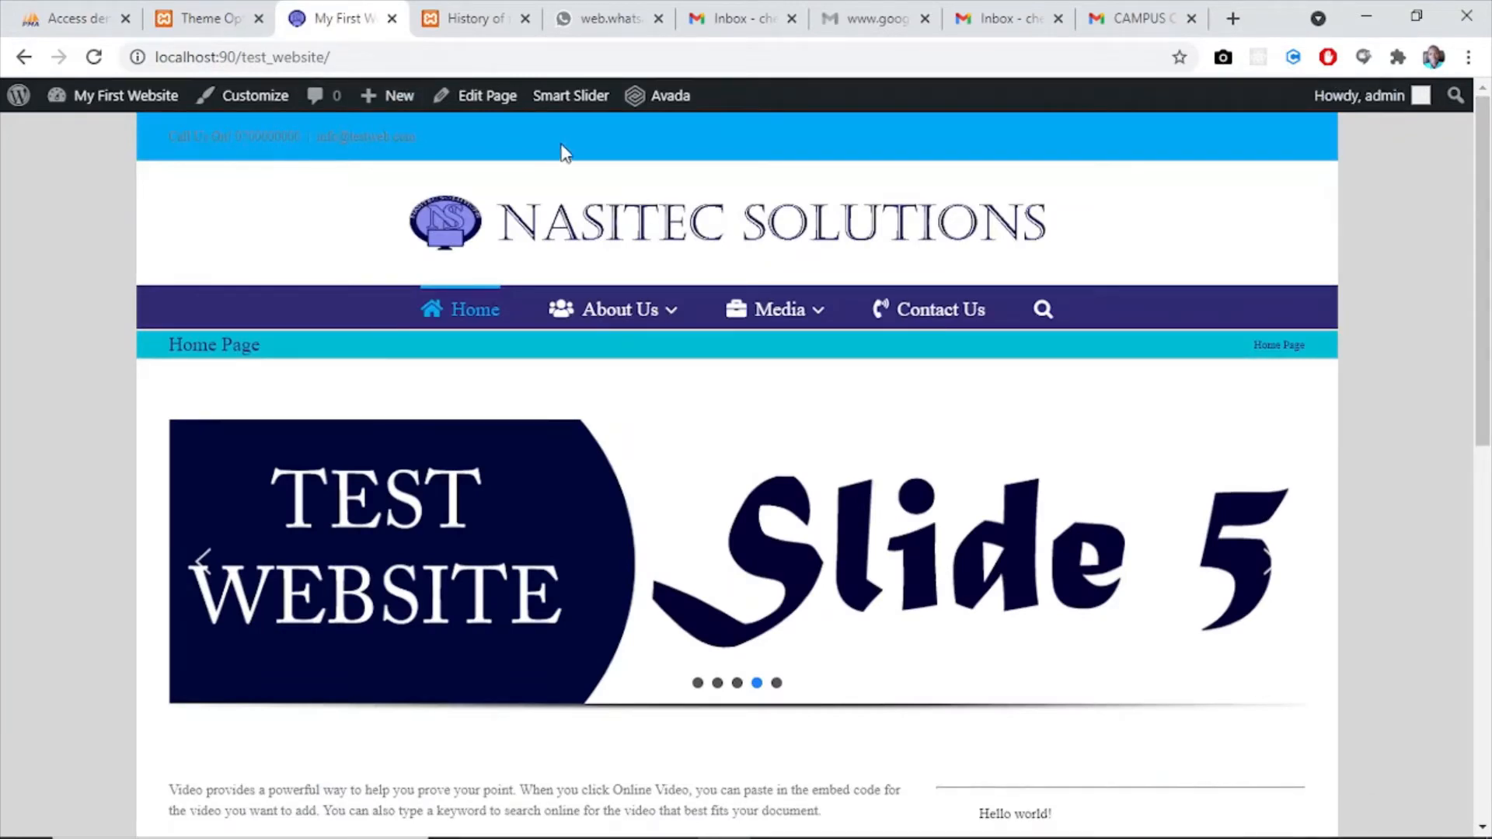
# - Look over the website's home page down to its footer and open the Footer options in the theme settings
pyautogui.moveTo(1488, 272); pyautogui.dragTo(1487, 645)
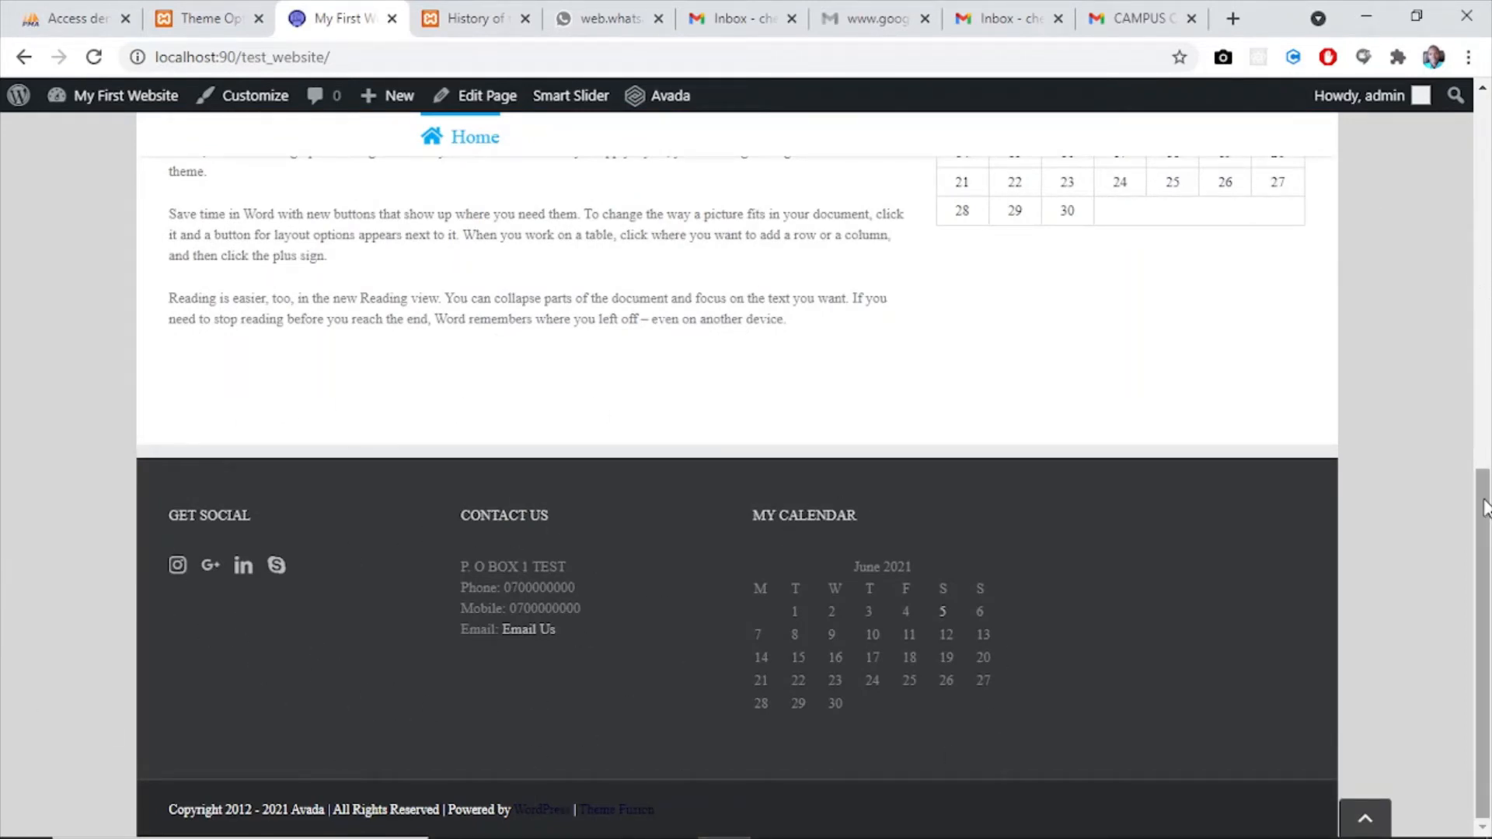
pyautogui.moveTo(1488, 507); pyautogui.dragTo(1490, 152)
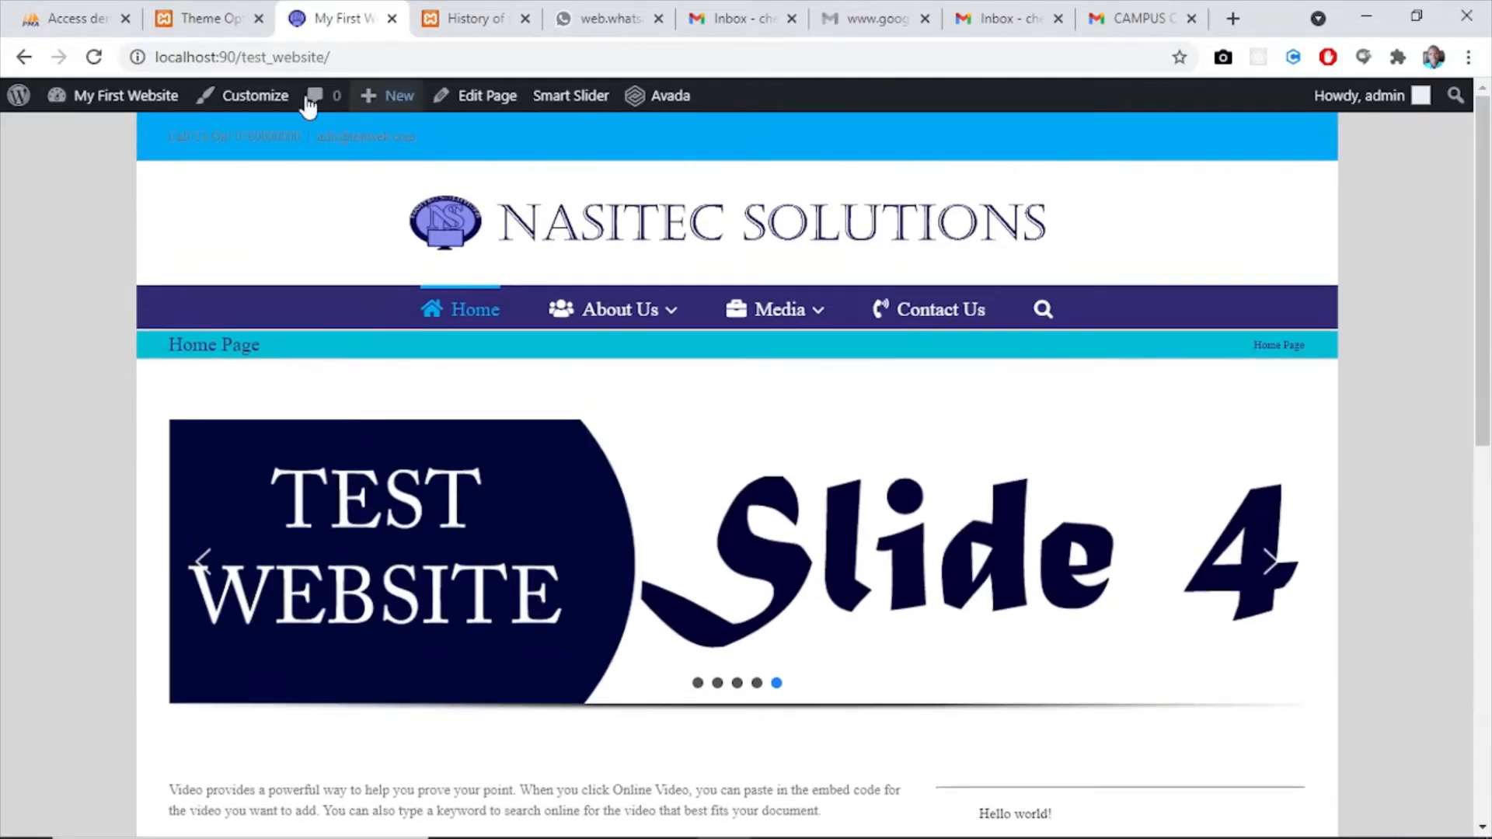
pyautogui.click(198, 18)
pyautogui.moveTo(1488, 583); pyautogui.dragTo(1471, 290)
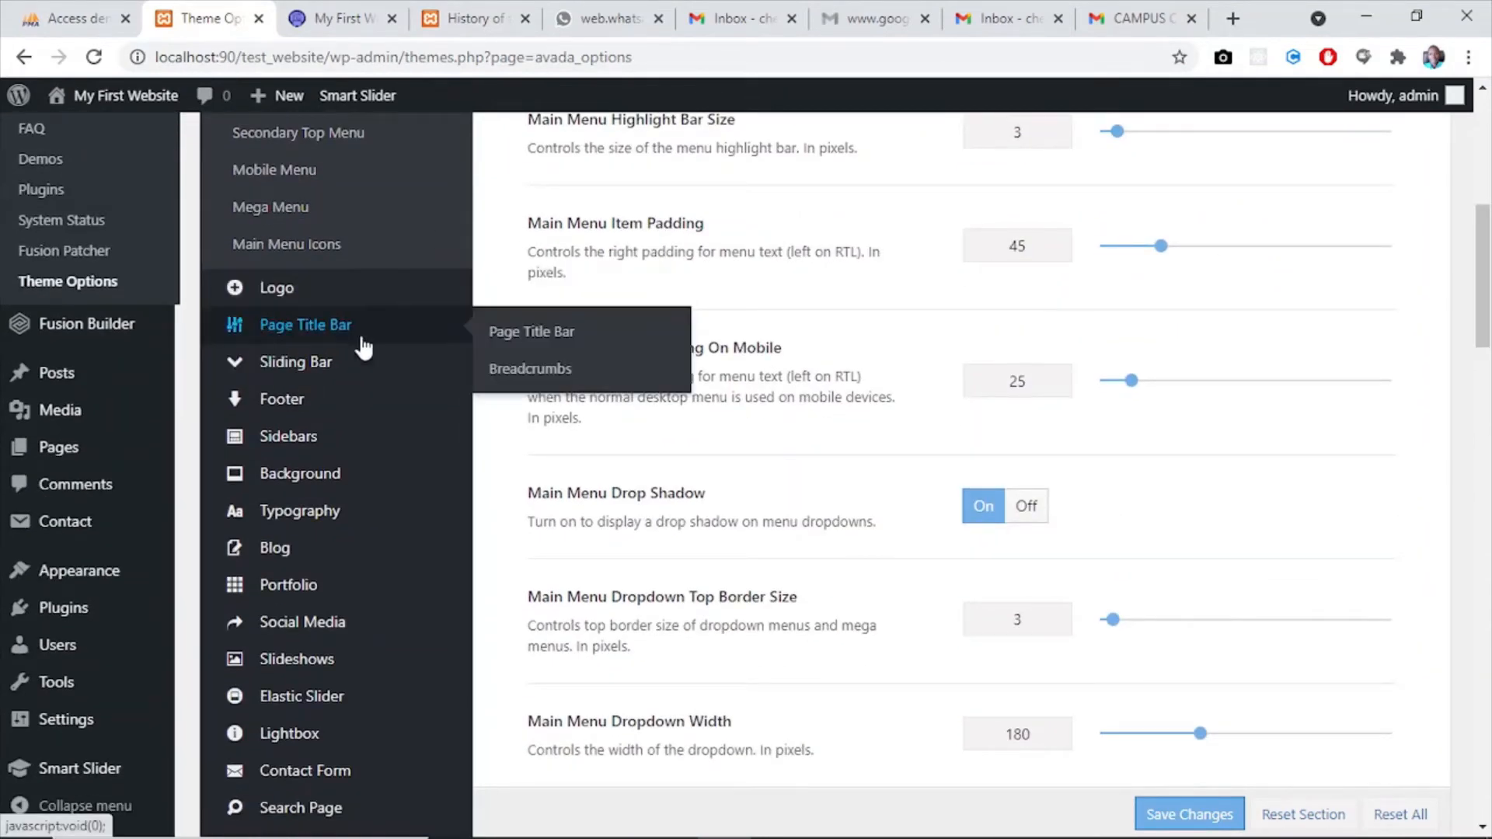
pyautogui.click(294, 397)
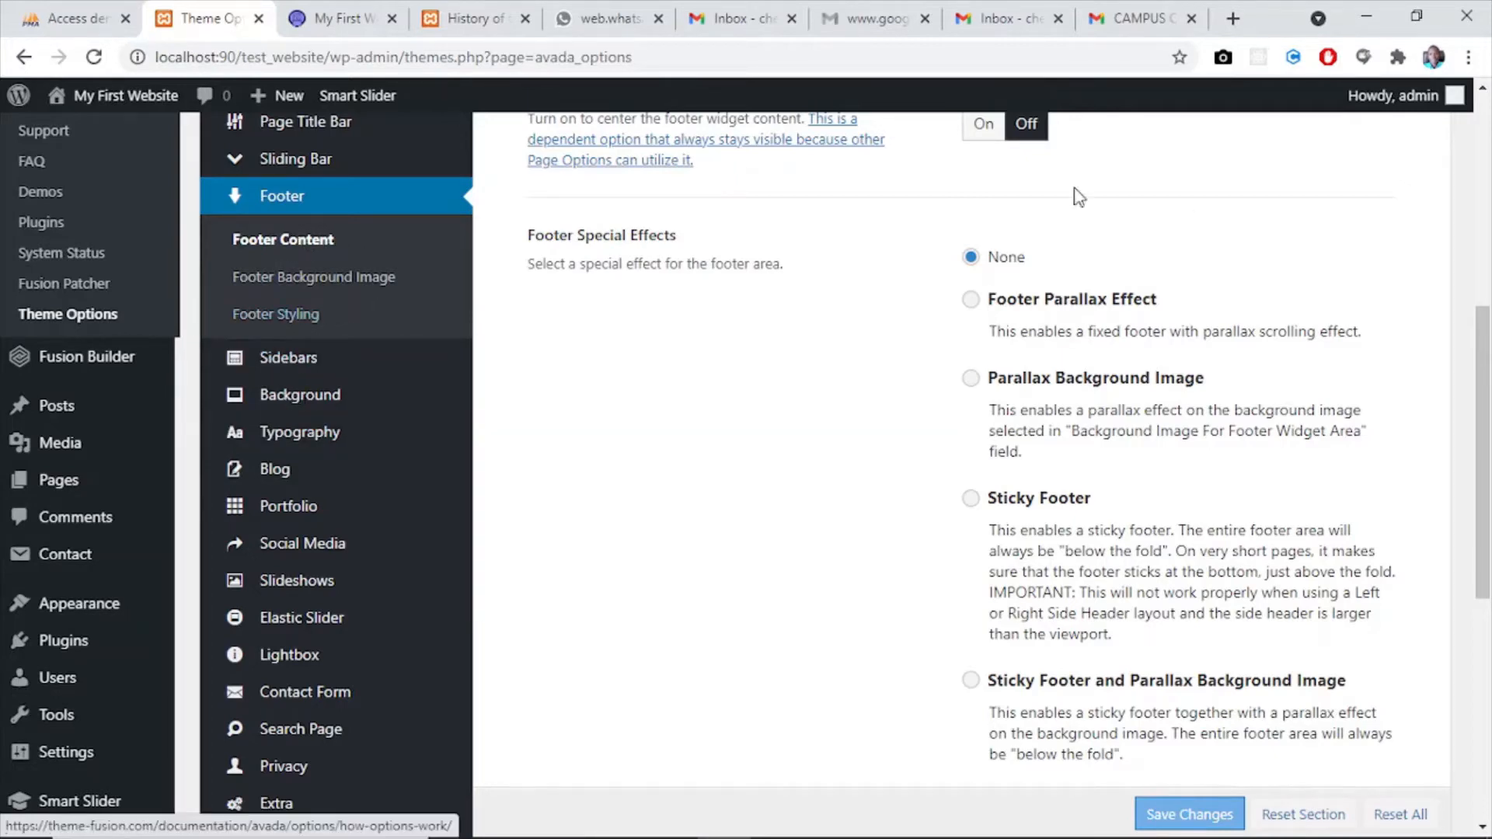
# - Turn on Center Footer Widgets Content and Center Copyright Content in the Footer Content options
pyautogui.moveTo(1487, 340); pyautogui.dragTo(1488, 263)
pyautogui.scroll(1, 1481, 183)
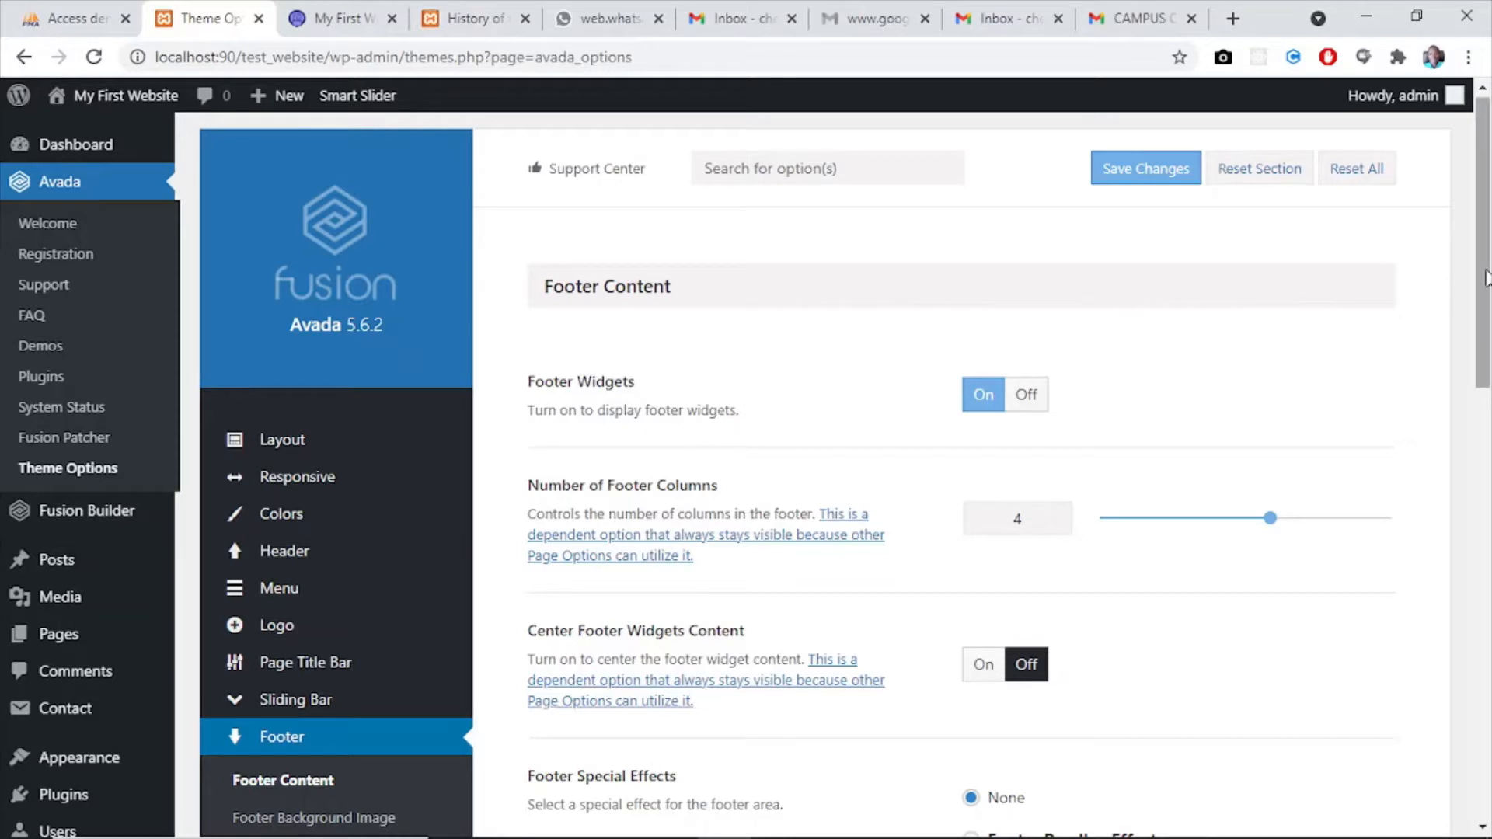
pyautogui.moveTo(1486, 280); pyautogui.dragTo(1489, 364)
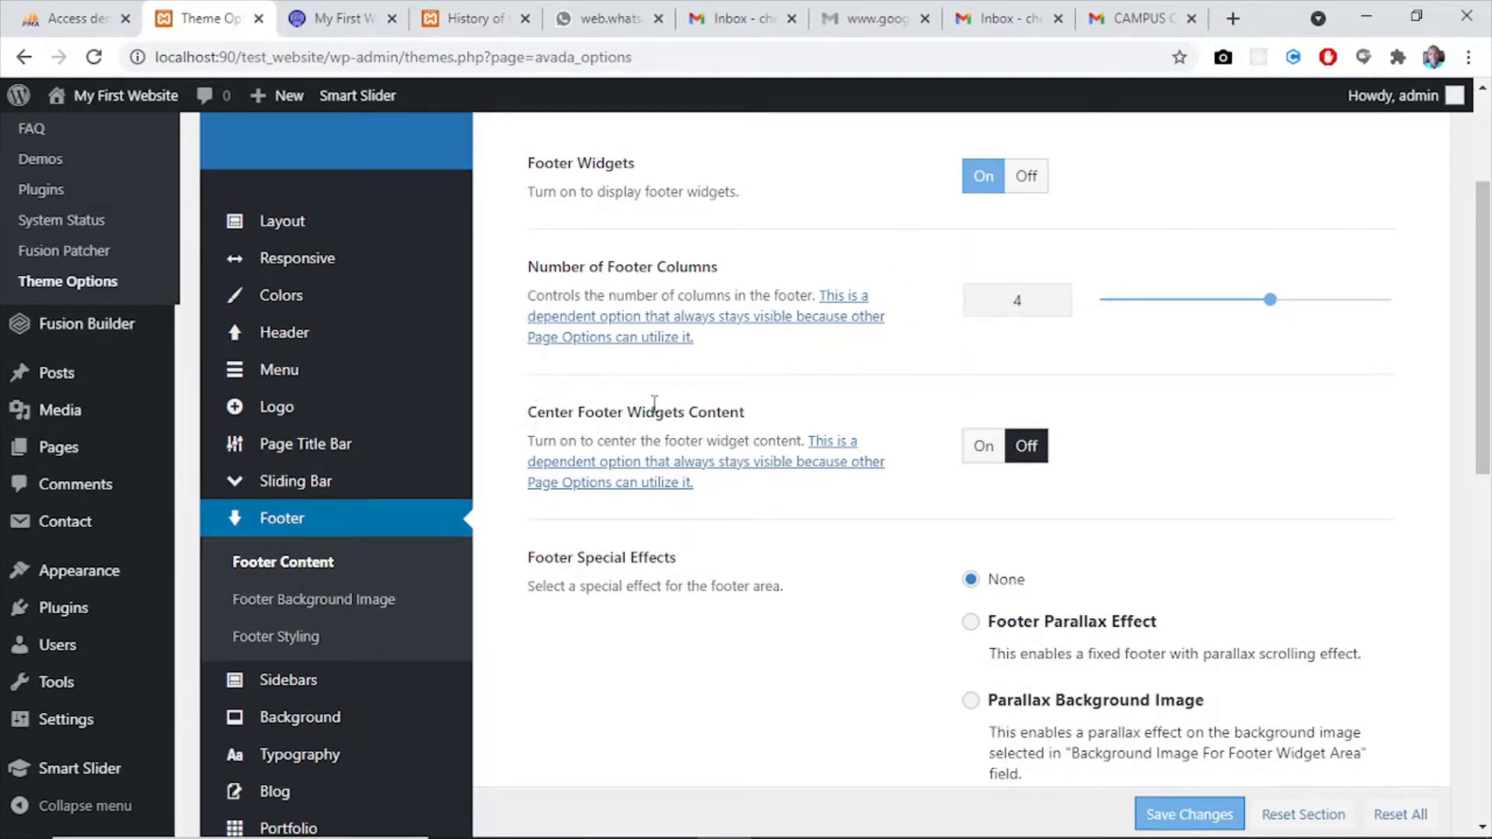
pyautogui.click(986, 446)
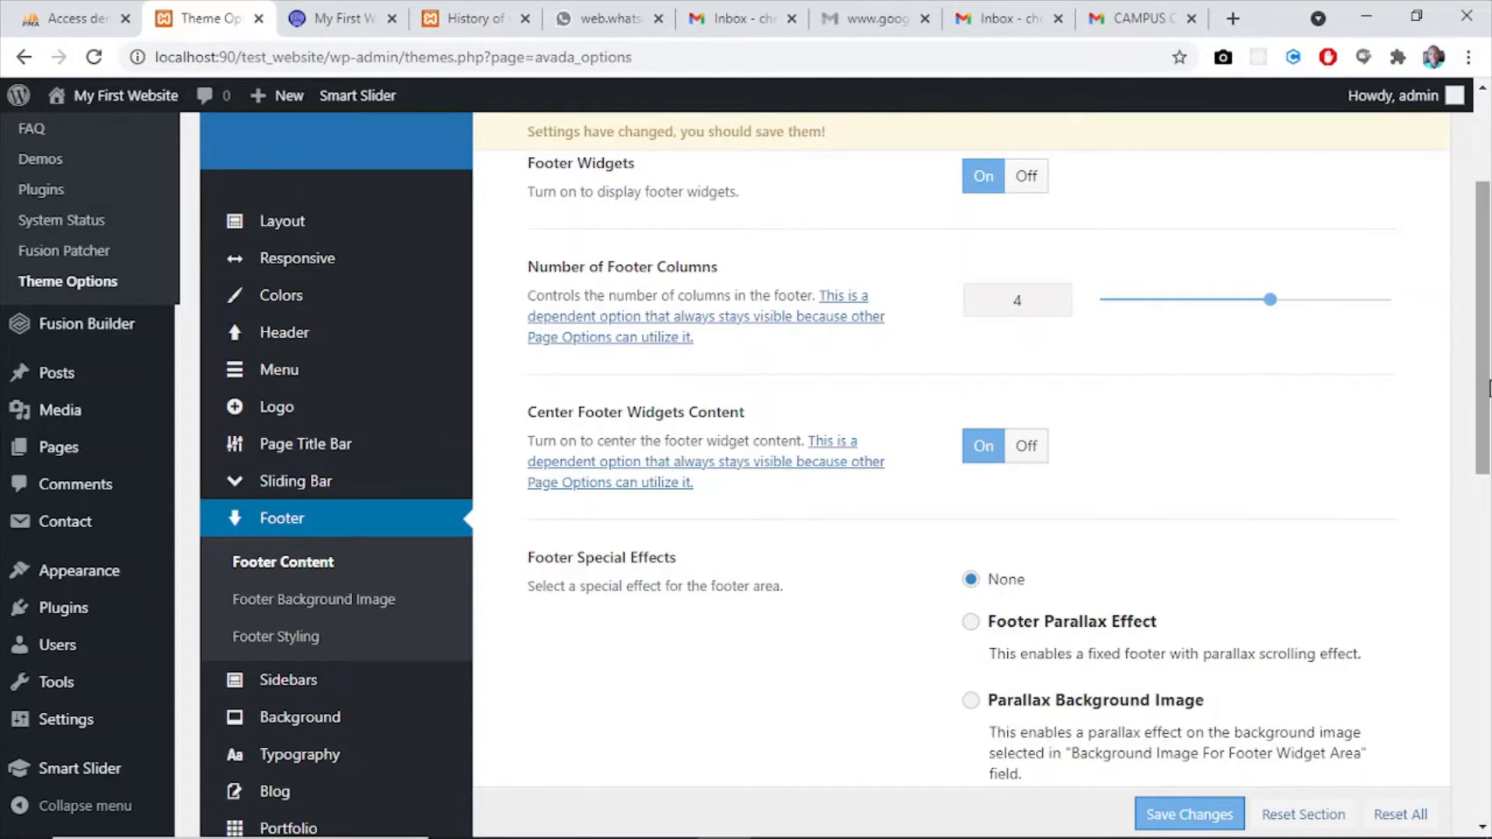
pyautogui.moveTo(1489, 389); pyautogui.dragTo(1489, 733)
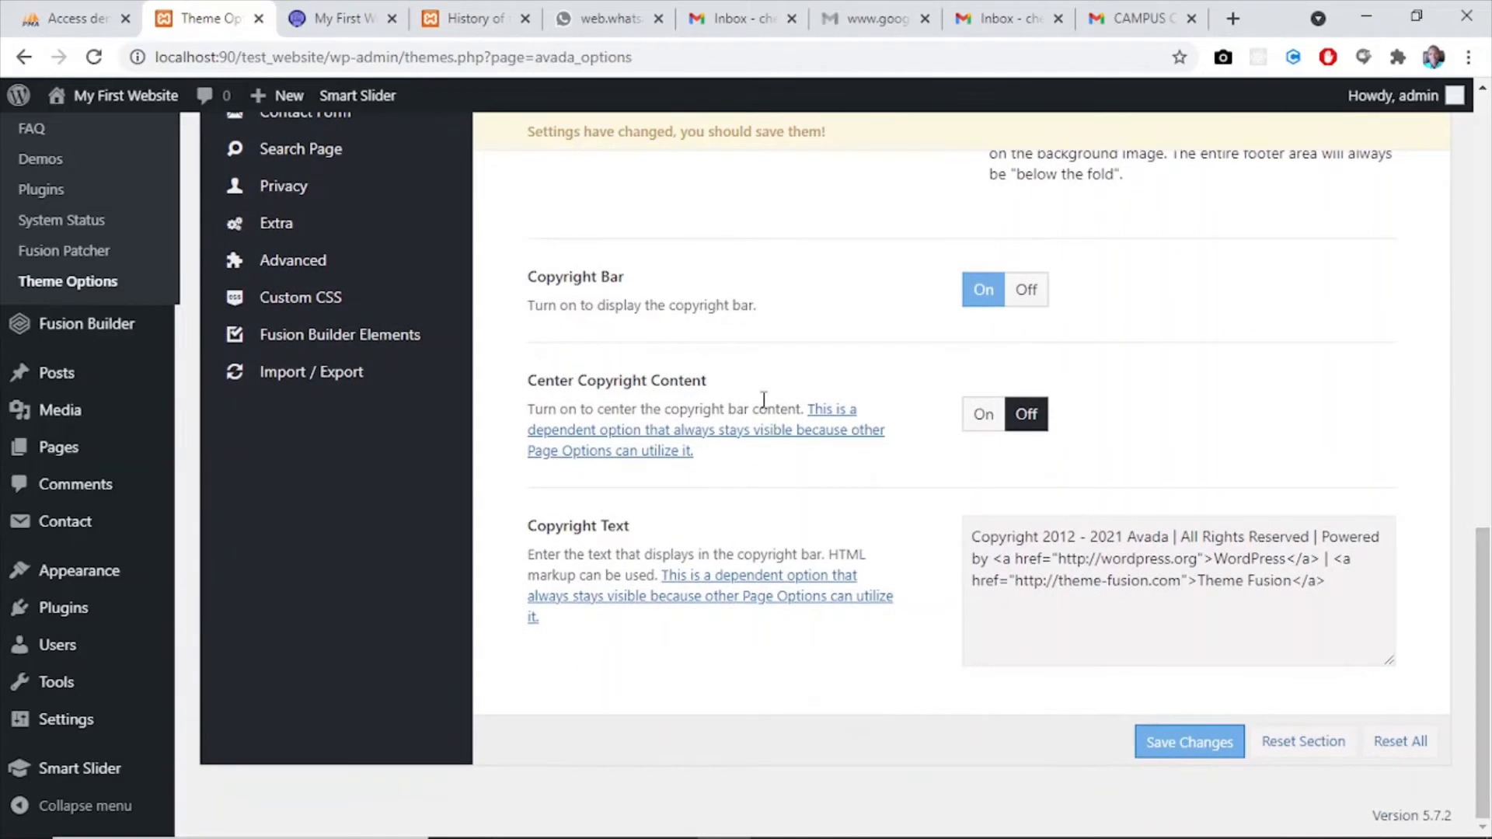
pyautogui.click(981, 414)
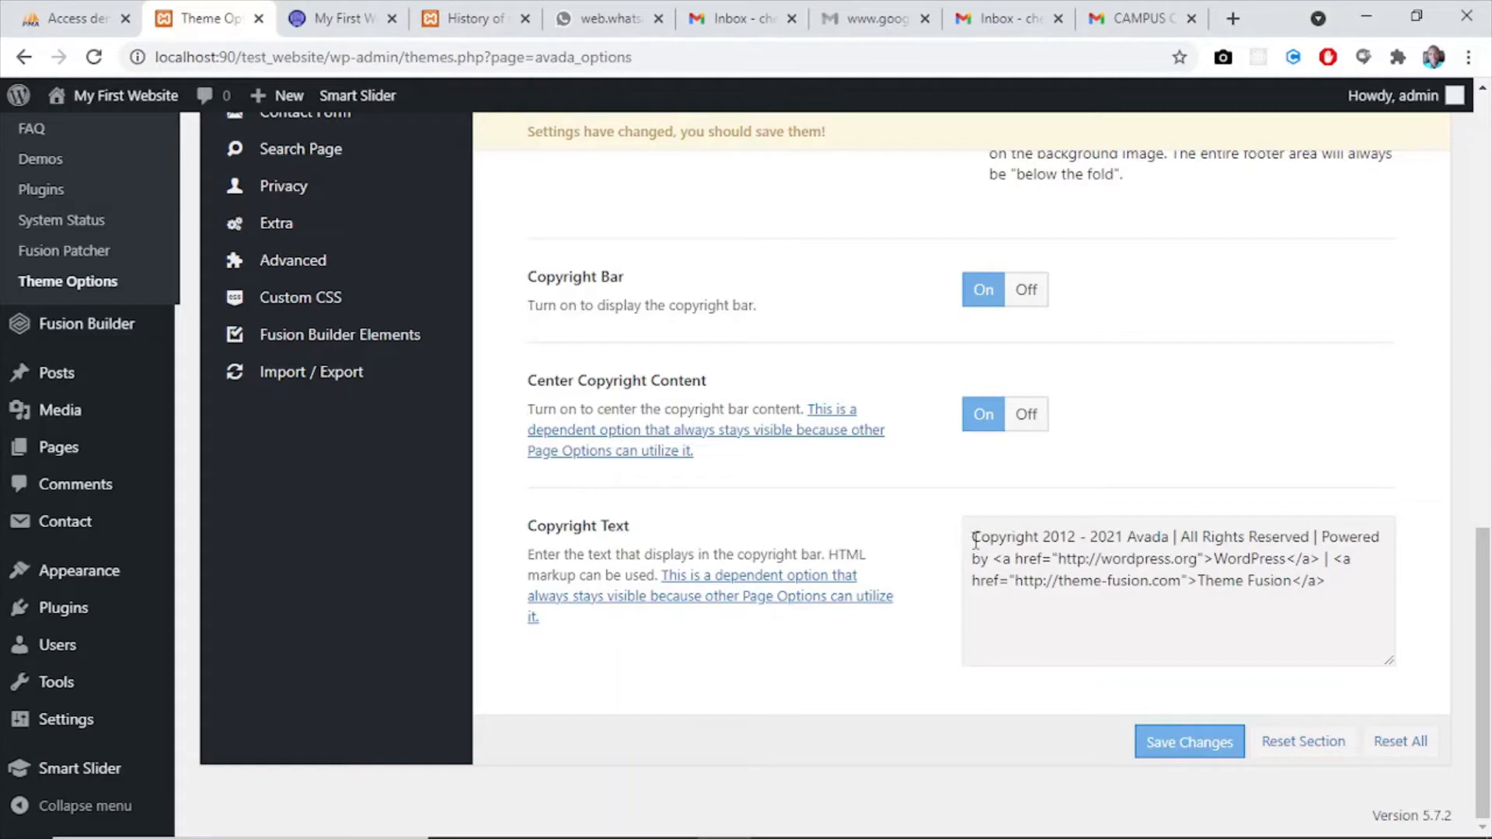
# - Edit the beginning of the Copyright Text to read "Copyright 2021 Test Web", removing the 2012 start year and the Avada name
pyautogui.click(1170, 540)
pyautogui.press('BackSpace')
pyautogui.press('BackSpace')
pyautogui.press('BackSpace')
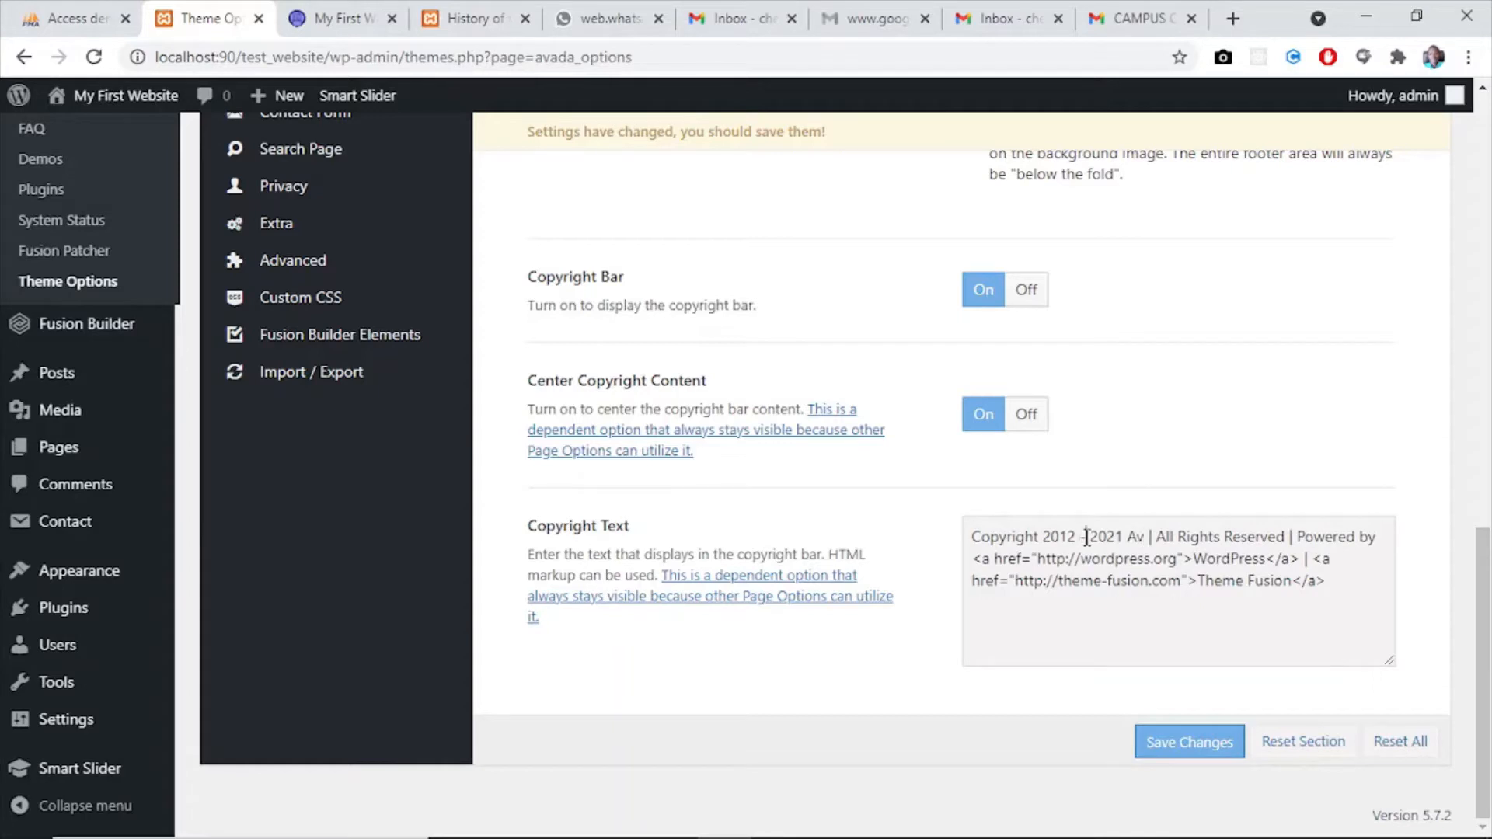
pyautogui.press('BackSpace')
pyautogui.press('BackSpace')
pyautogui.press('BackSpace')
pyautogui.press('BackSpace')
pyautogui.press('BackSpace')
pyautogui.press('BackSpace')
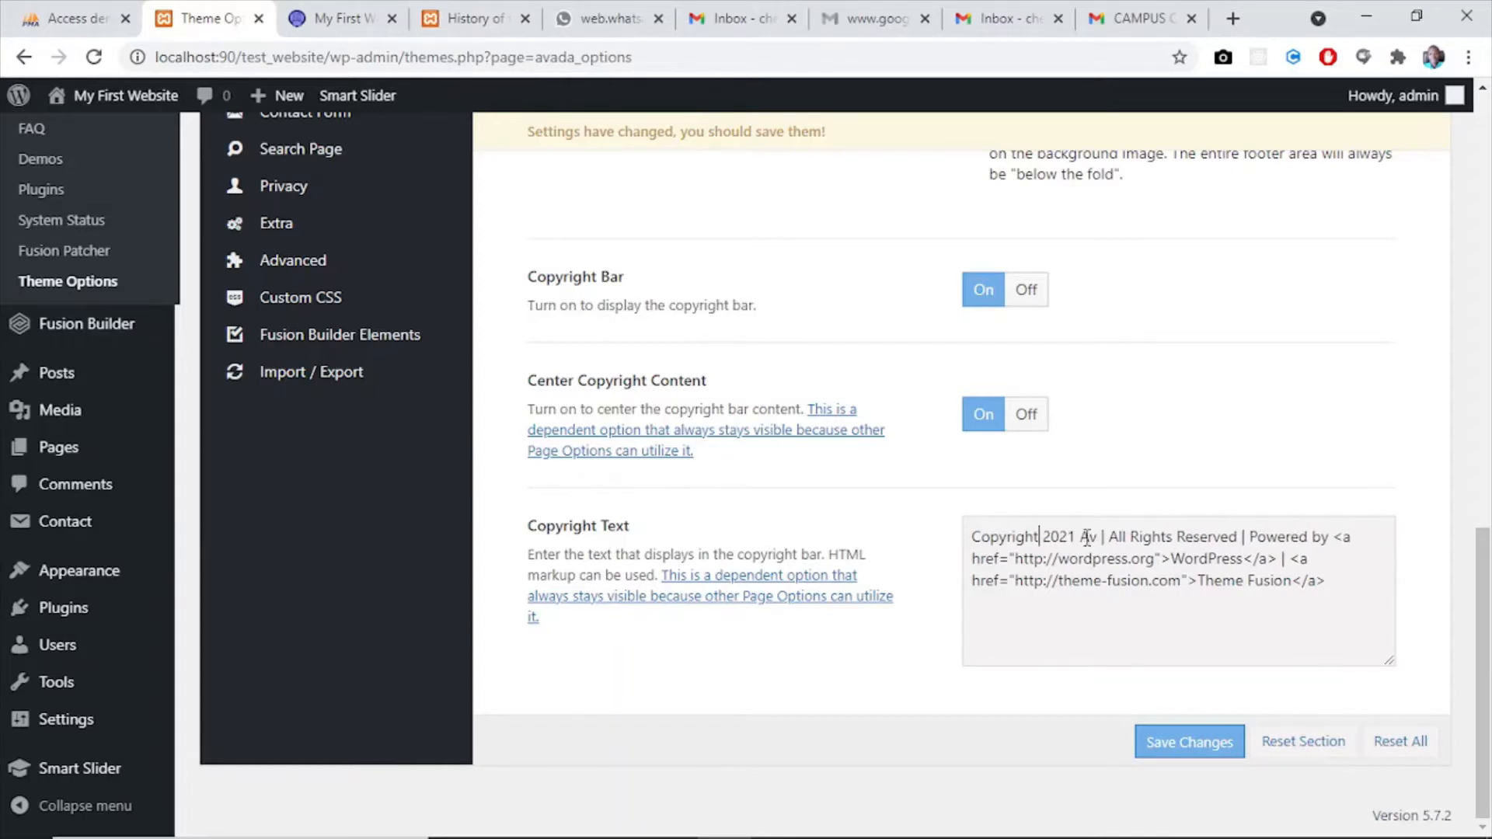
pyautogui.press('BackSpace')
pyautogui.press('BackSpace')
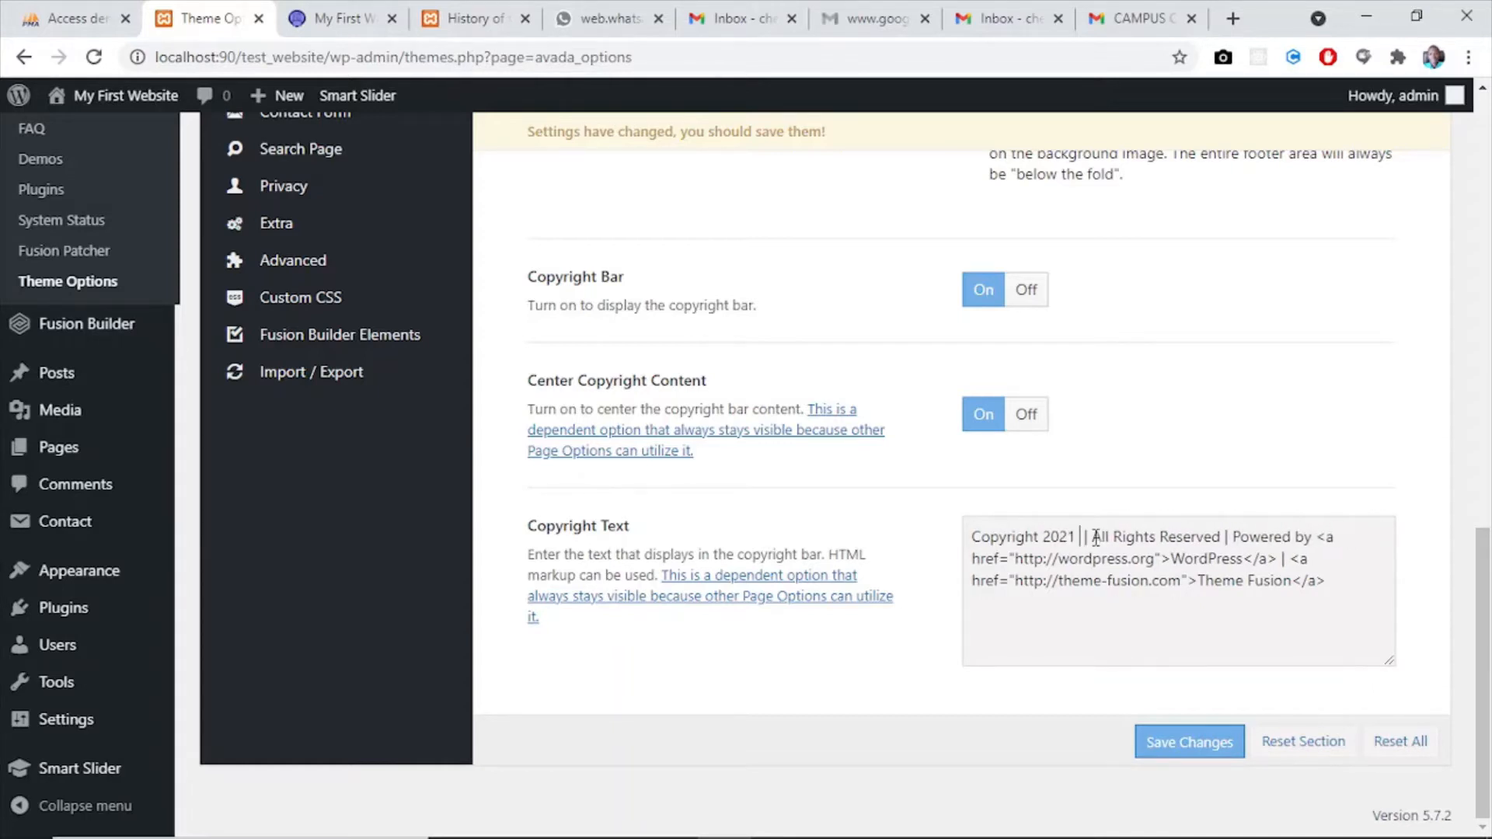
pyautogui.write('Test Web')
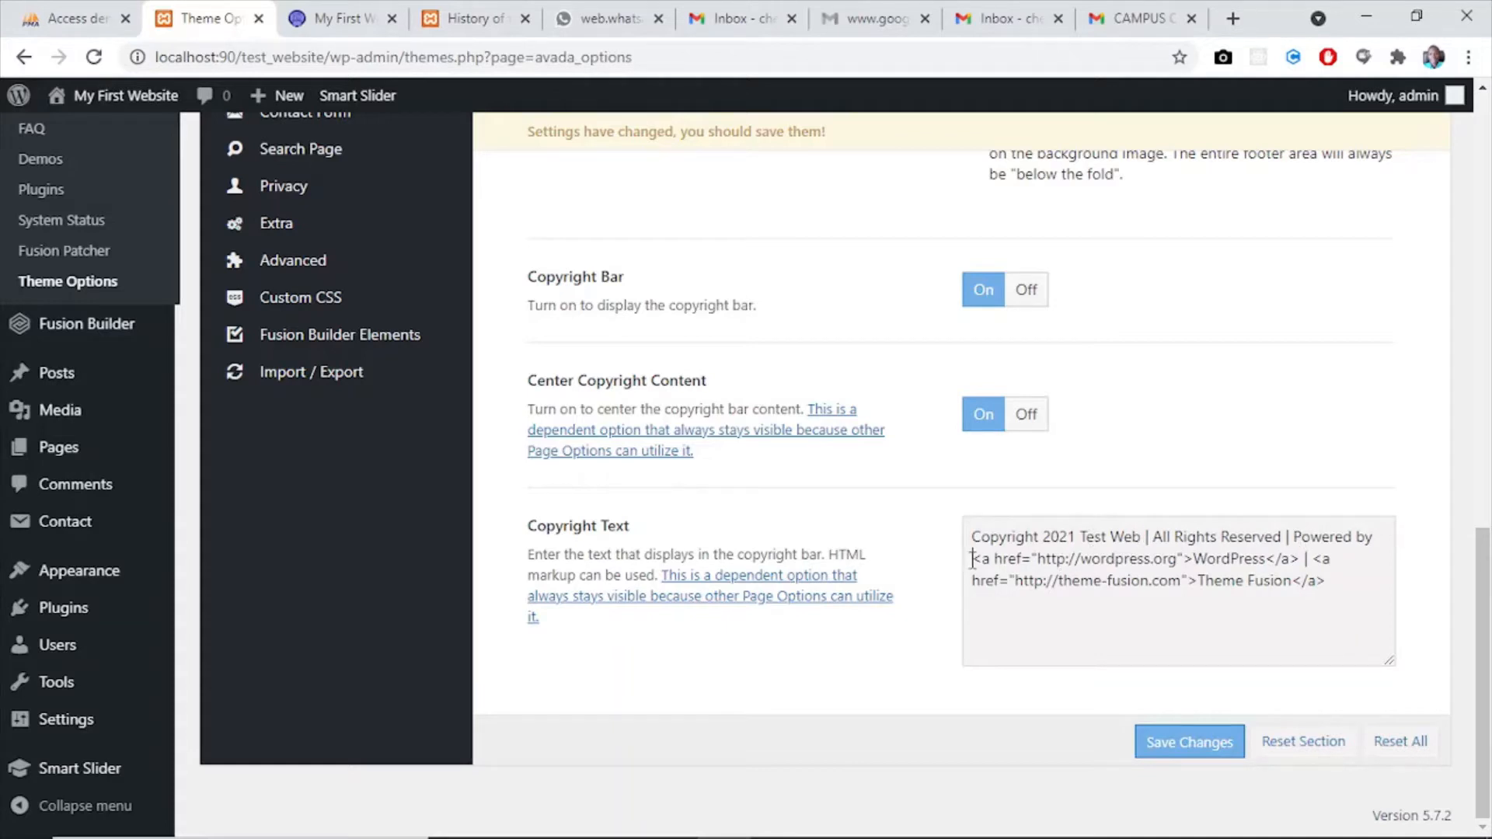
# - Replace the WordPress and Theme Fusion links after "Powered by" in the Copyright Text with "Nasitec Solutions" and save the changes
pyautogui.keyDown('shift'); pyautogui.click(1327, 579); pyautogui.keyUp('shift')
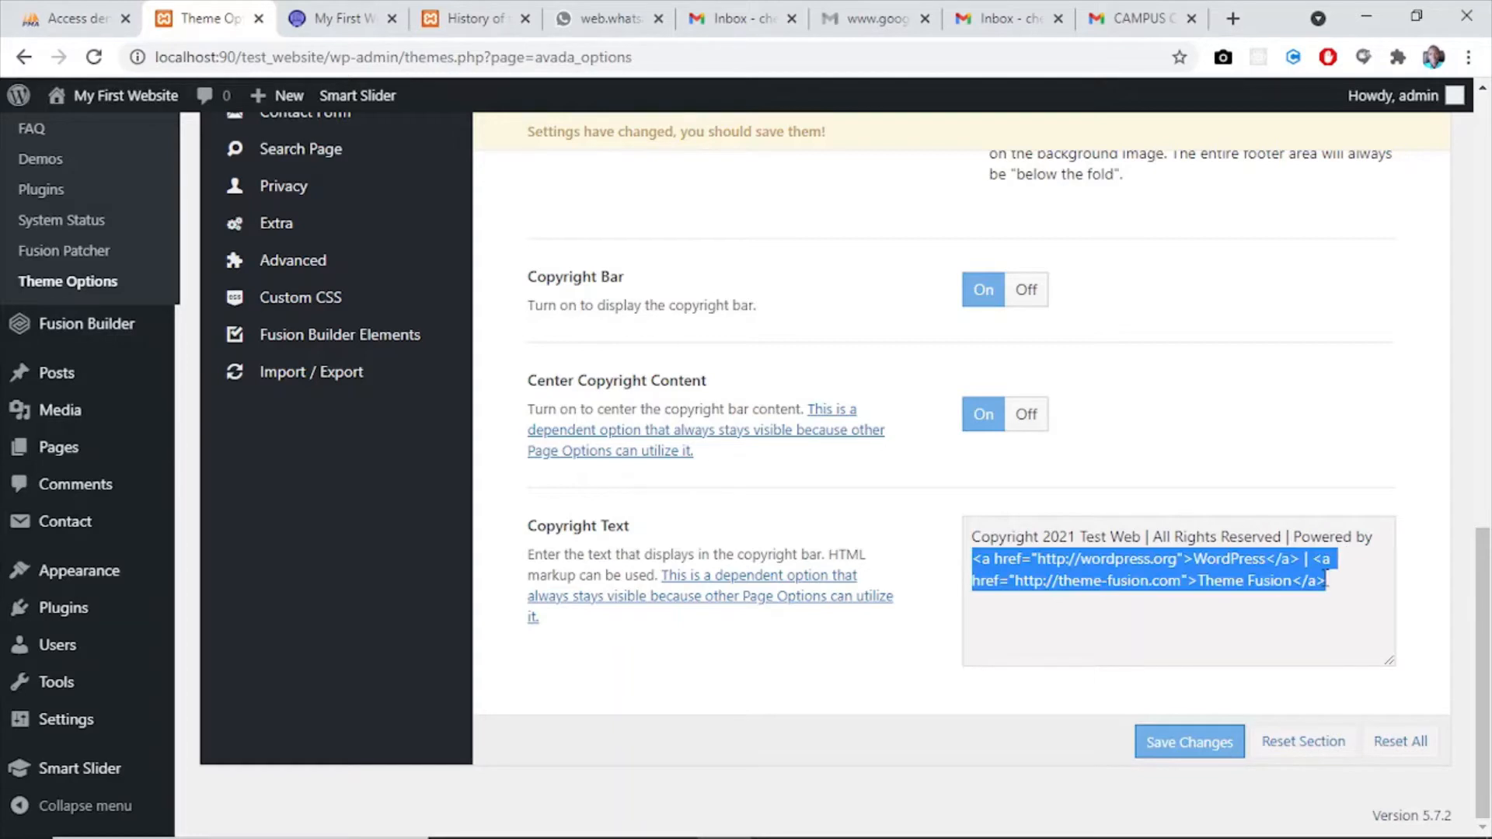
pyautogui.write('Nasitec Solutions')
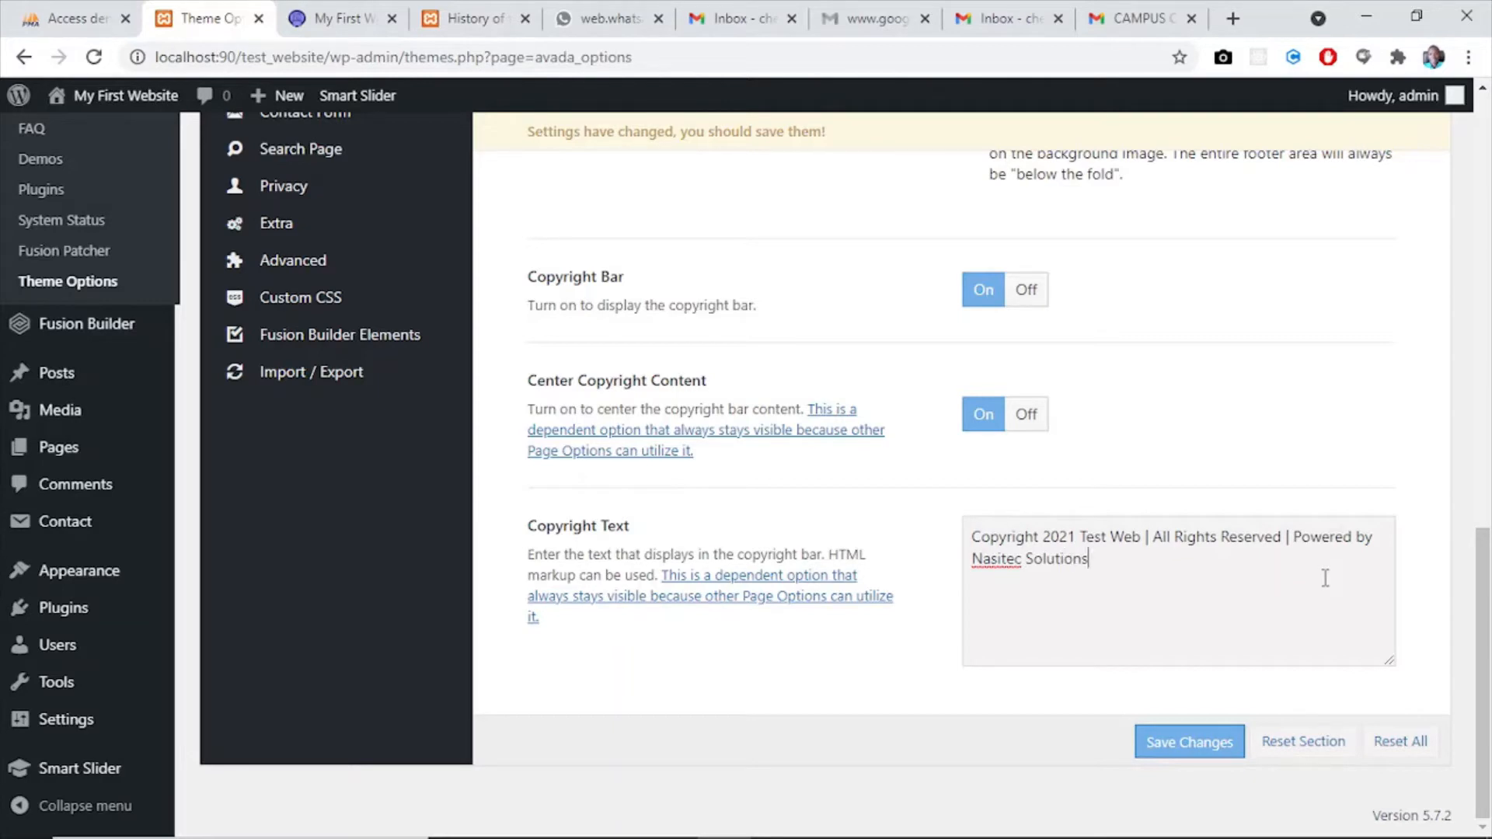
pyautogui.click(1182, 737)
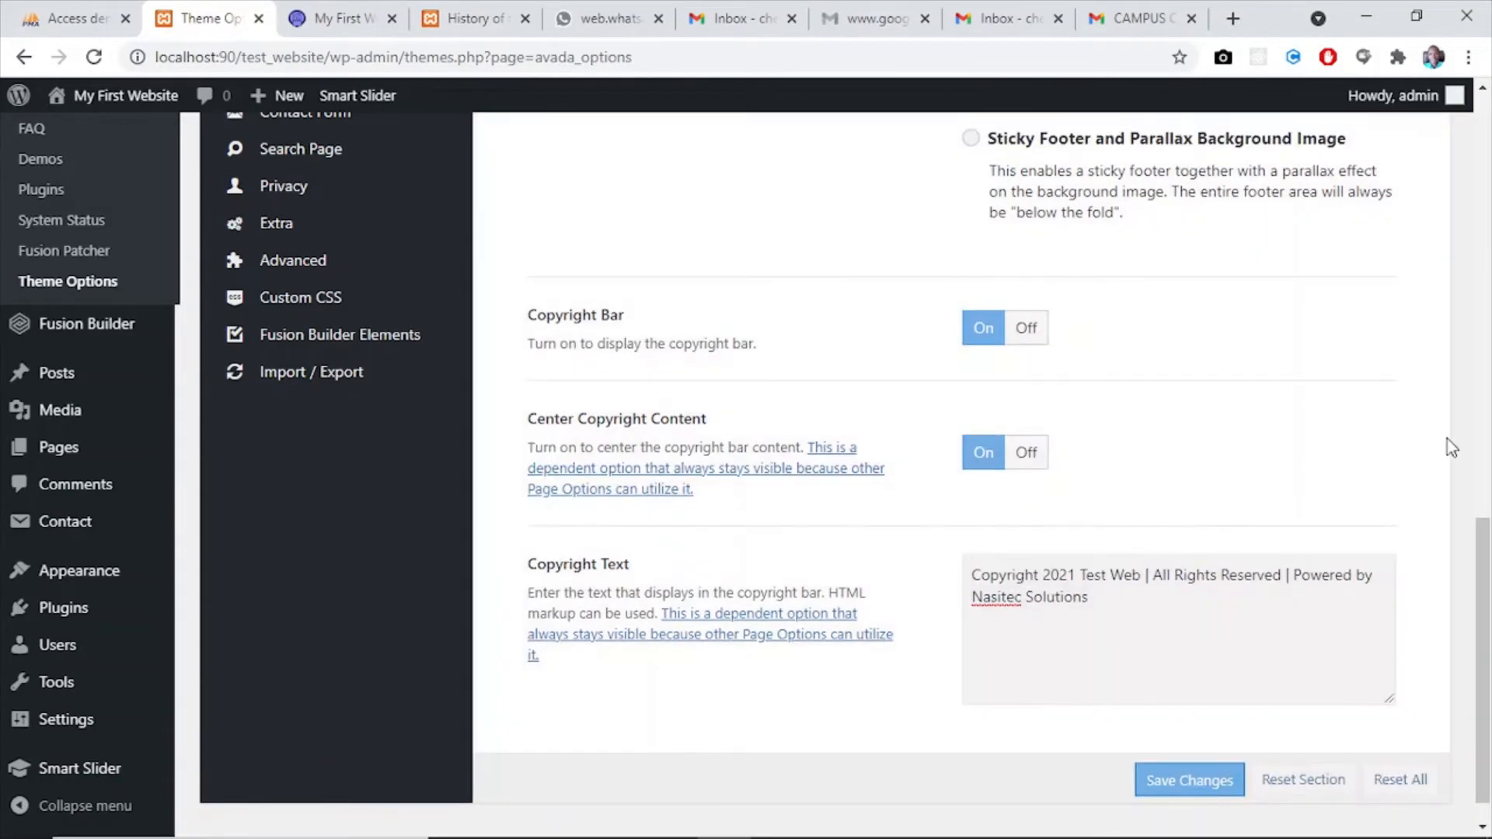
# - Open the Footer Styling options and turn on 100% Footer Width
pyautogui.moveTo(1486, 526); pyautogui.dragTo(1484, 322)
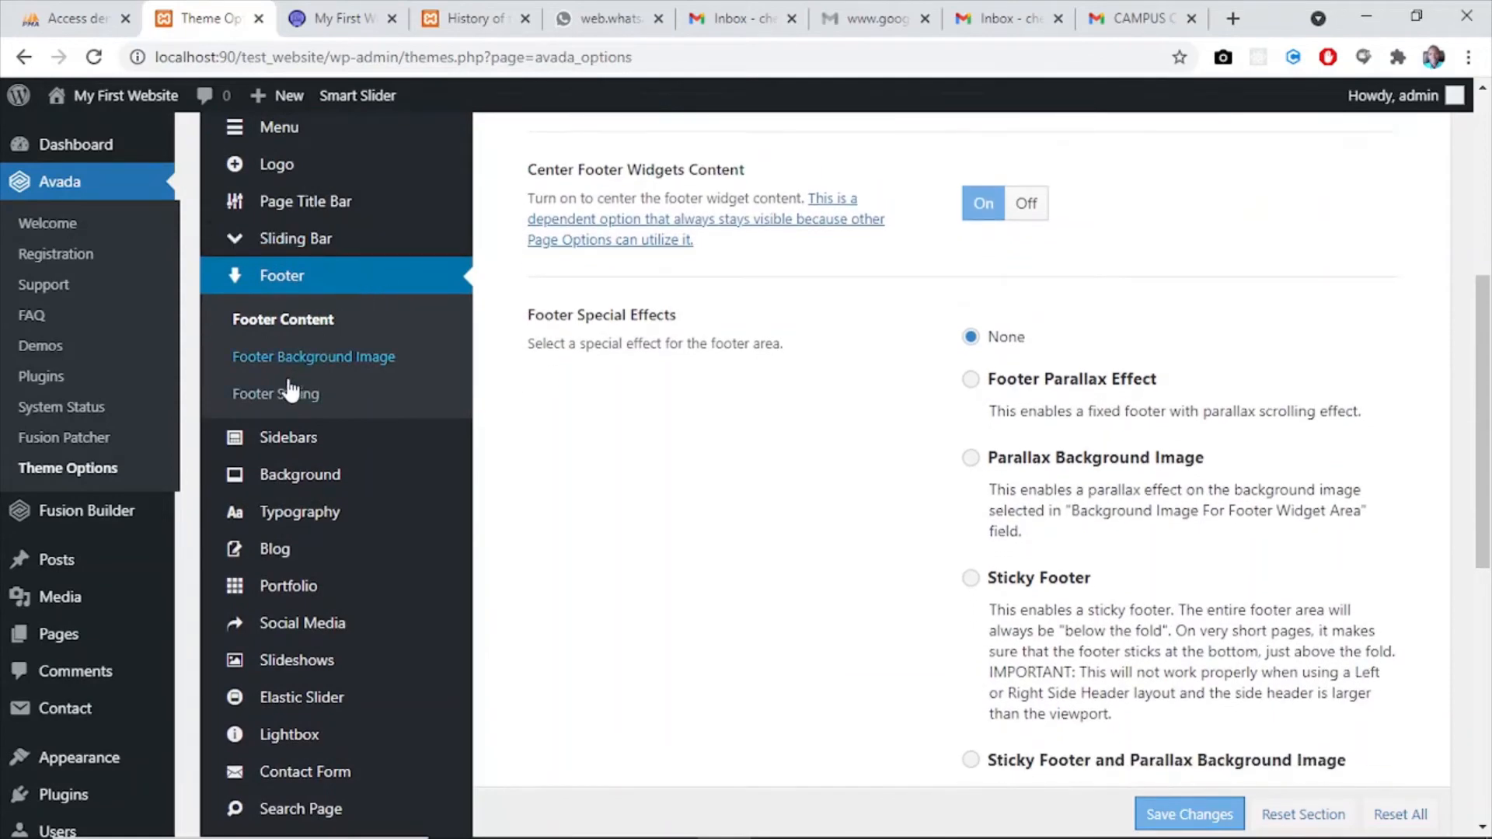
pyautogui.click(286, 395)
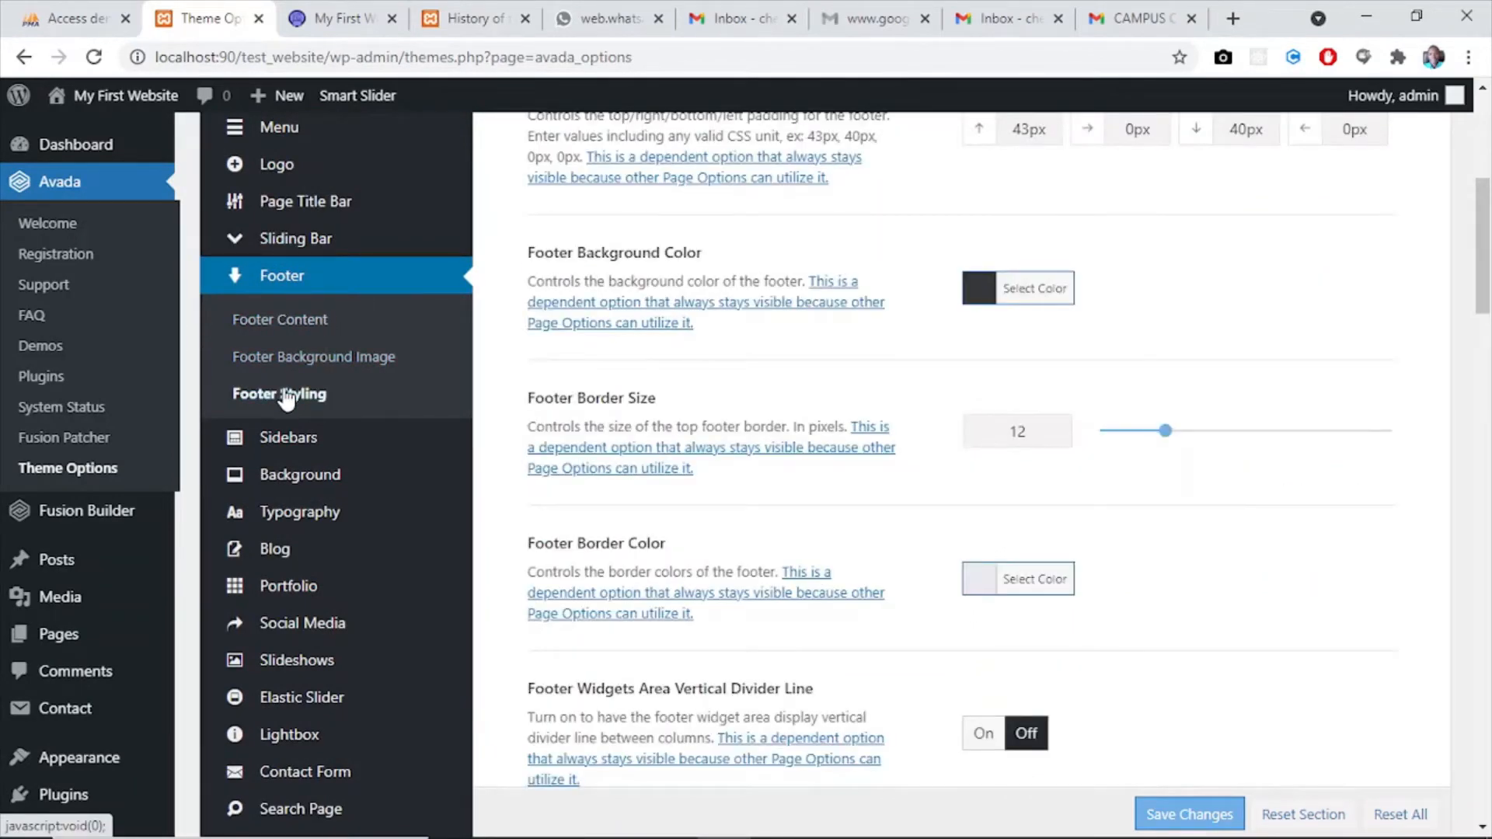
pyautogui.moveTo(1484, 194); pyautogui.dragTo(1484, 134)
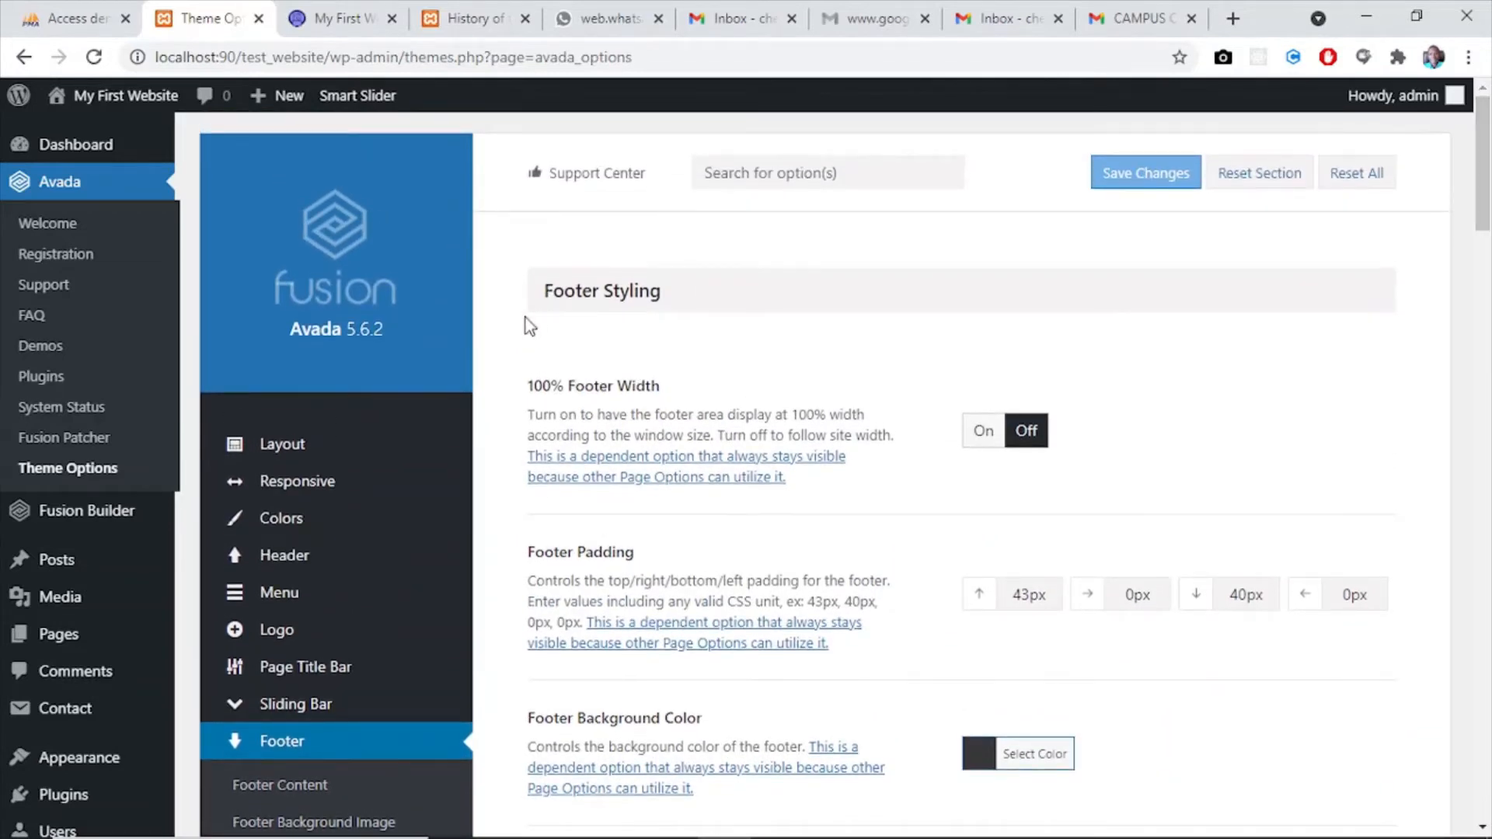
pyautogui.click(981, 432)
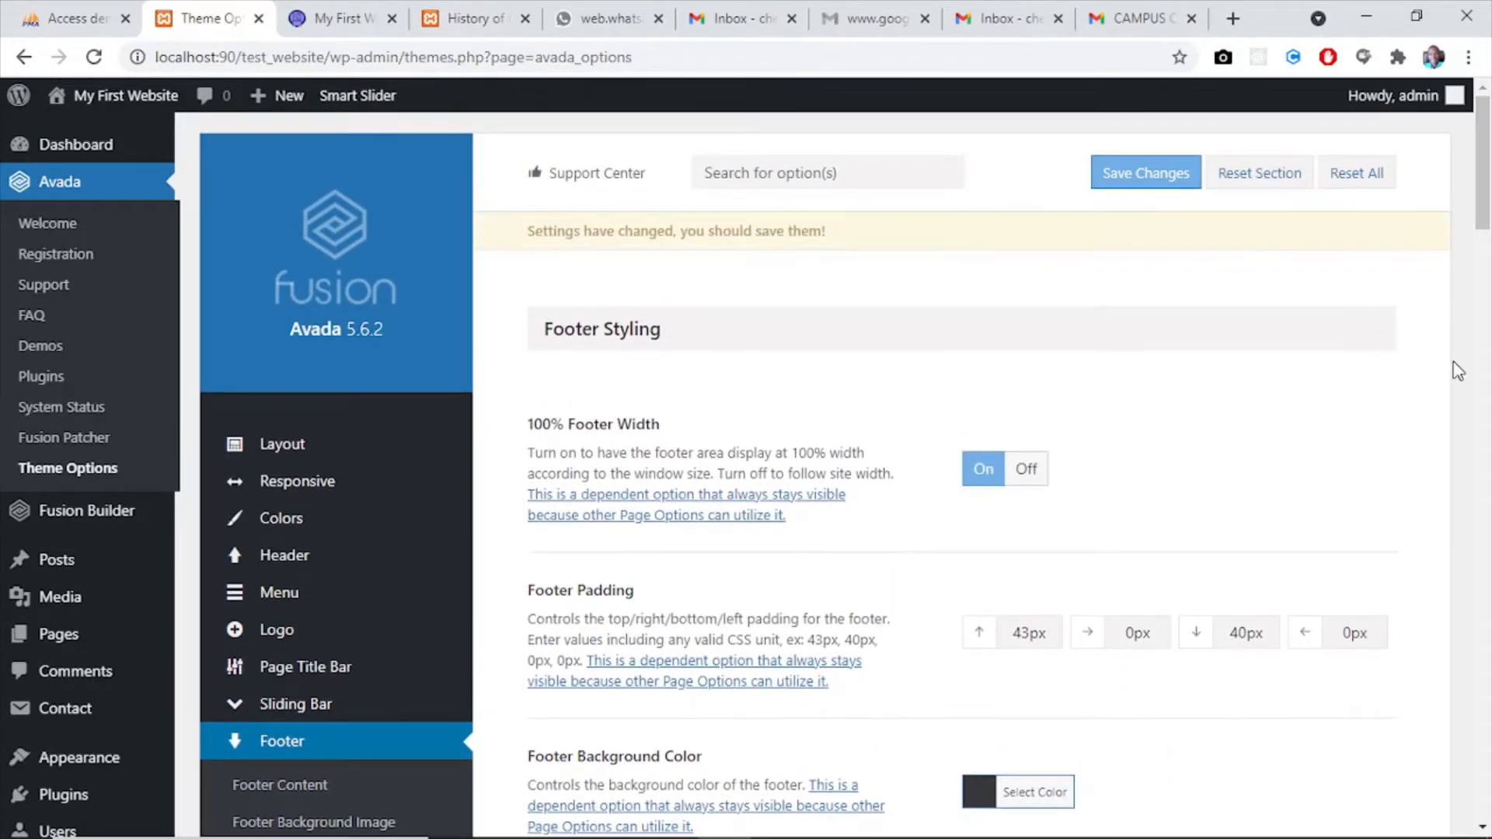
# - Set the Footer Background Color to the light blue preset #03a9f4
pyautogui.moveTo(1486, 184); pyautogui.dragTo(1487, 223)
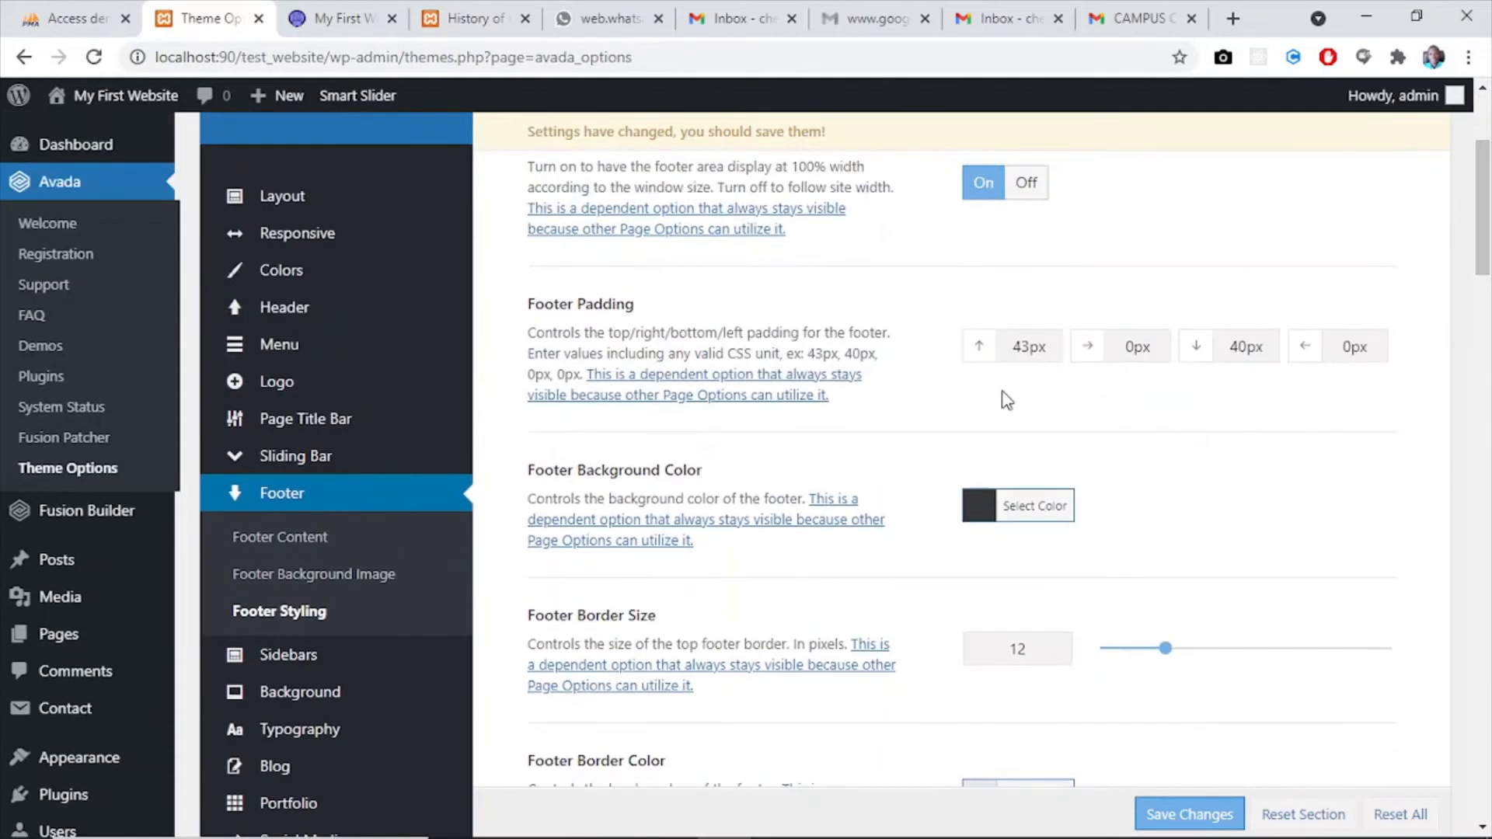
pyautogui.click(978, 506)
pyautogui.click(1091, 735)
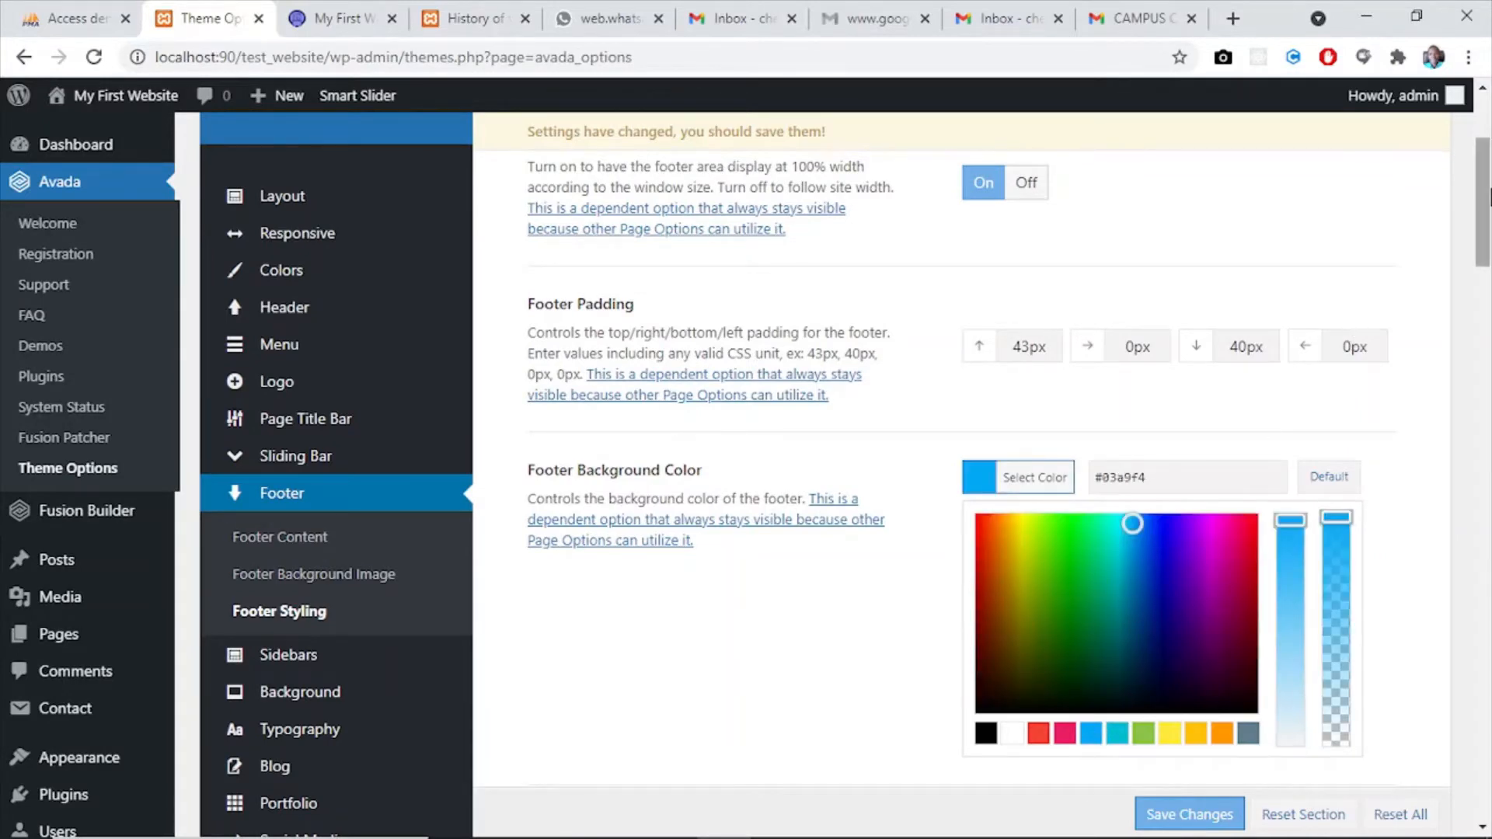
# - Set the Footer Border Color to white, #ffffff, and close its colour picker
pyautogui.moveTo(1489, 200); pyautogui.dragTo(1490, 299)
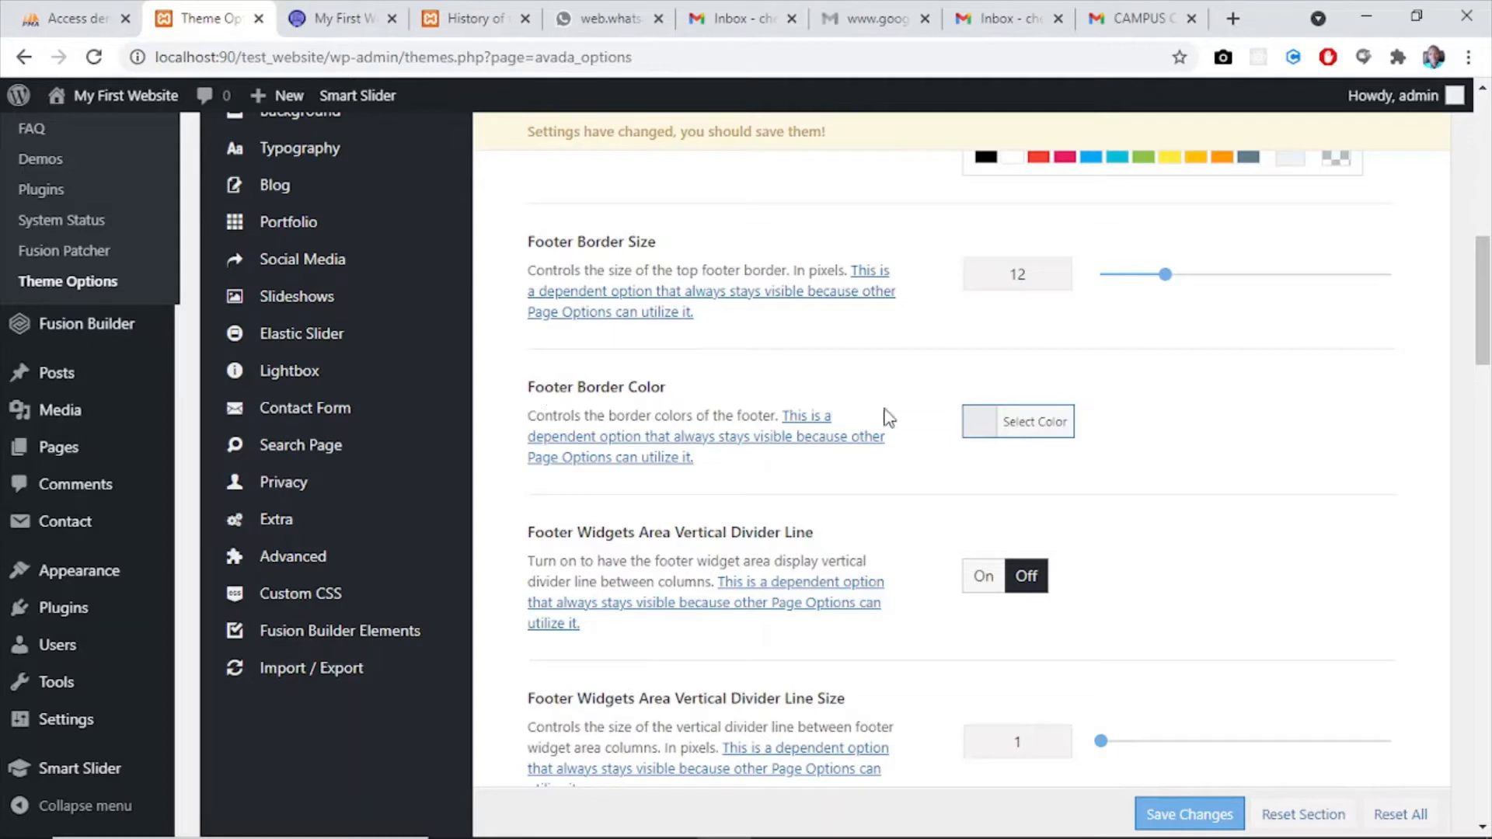
pyautogui.click(989, 427)
pyautogui.click(1011, 442)
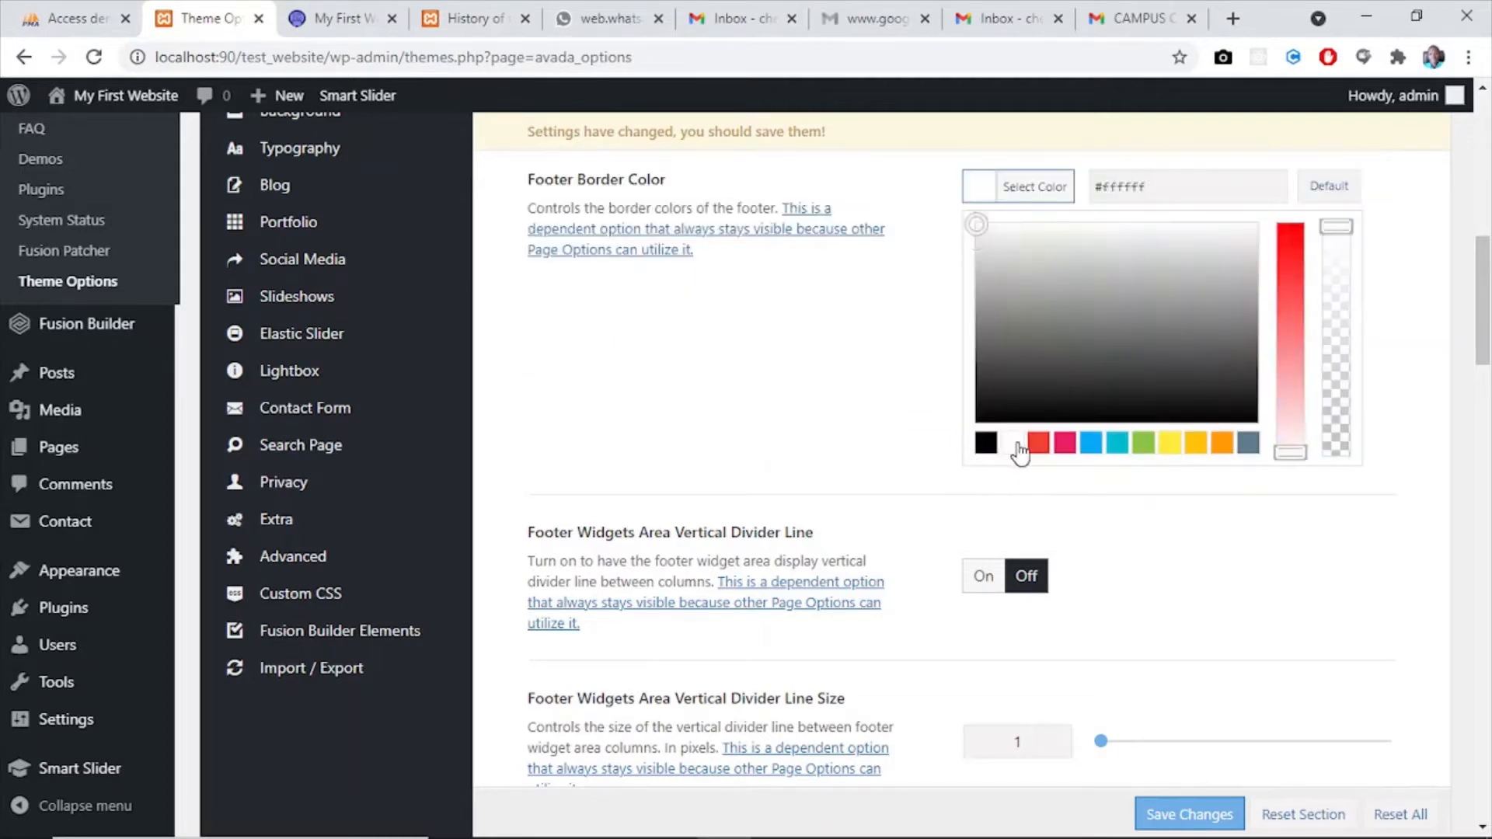
pyautogui.click(1342, 527)
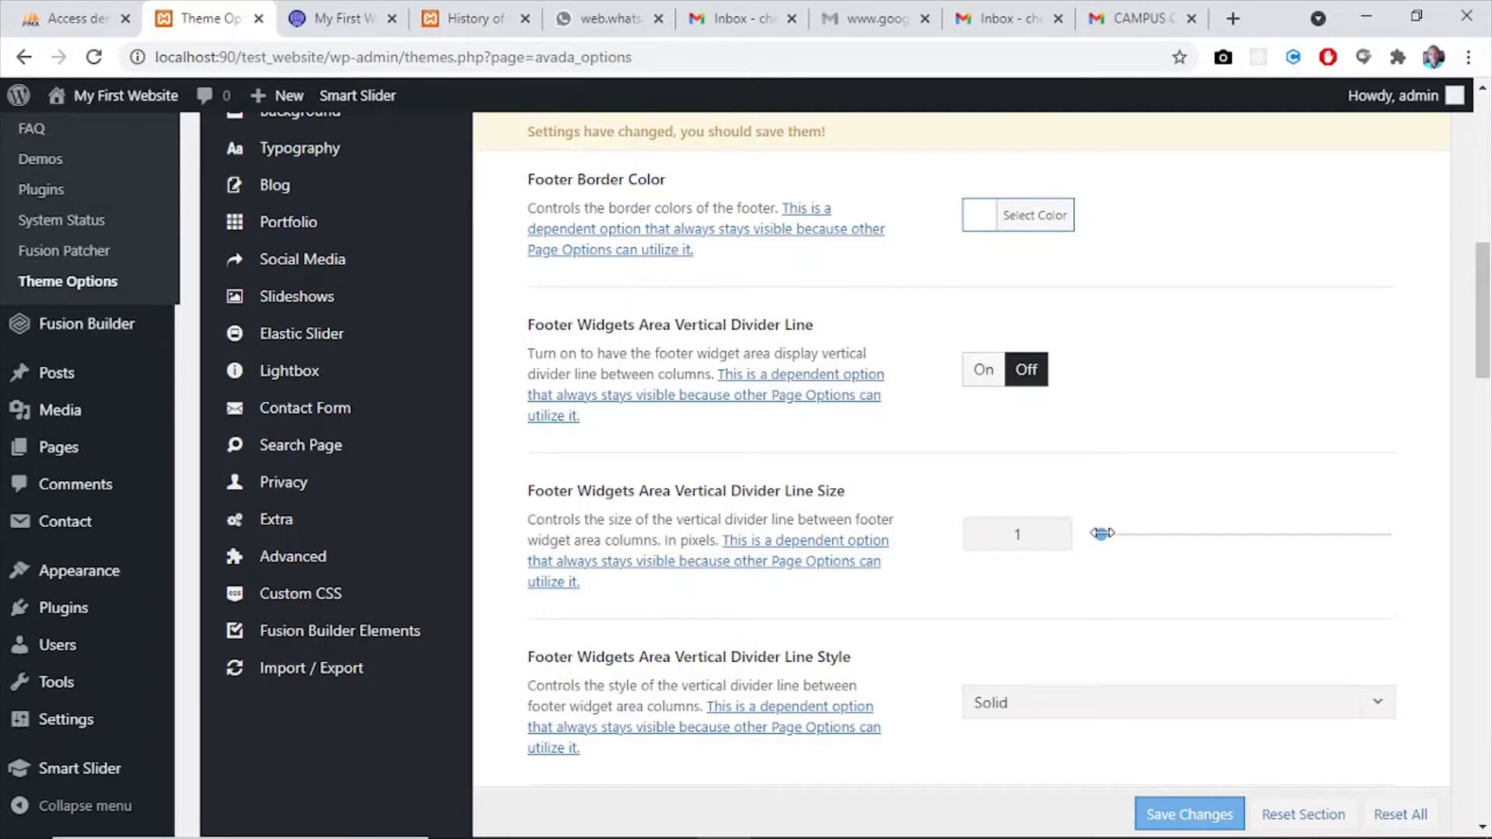
pyautogui.moveTo(1103, 533)
pyautogui.mouseDown()
pyautogui.moveTo(1117, 531)
pyautogui.moveTo(1102, 534)
pyautogui.mouseUp()
# - Set the Footer Widget Divider Color to the white preset and close its colour picker
pyautogui.moveTo(1482, 324); pyautogui.dragTo(1489, 418)
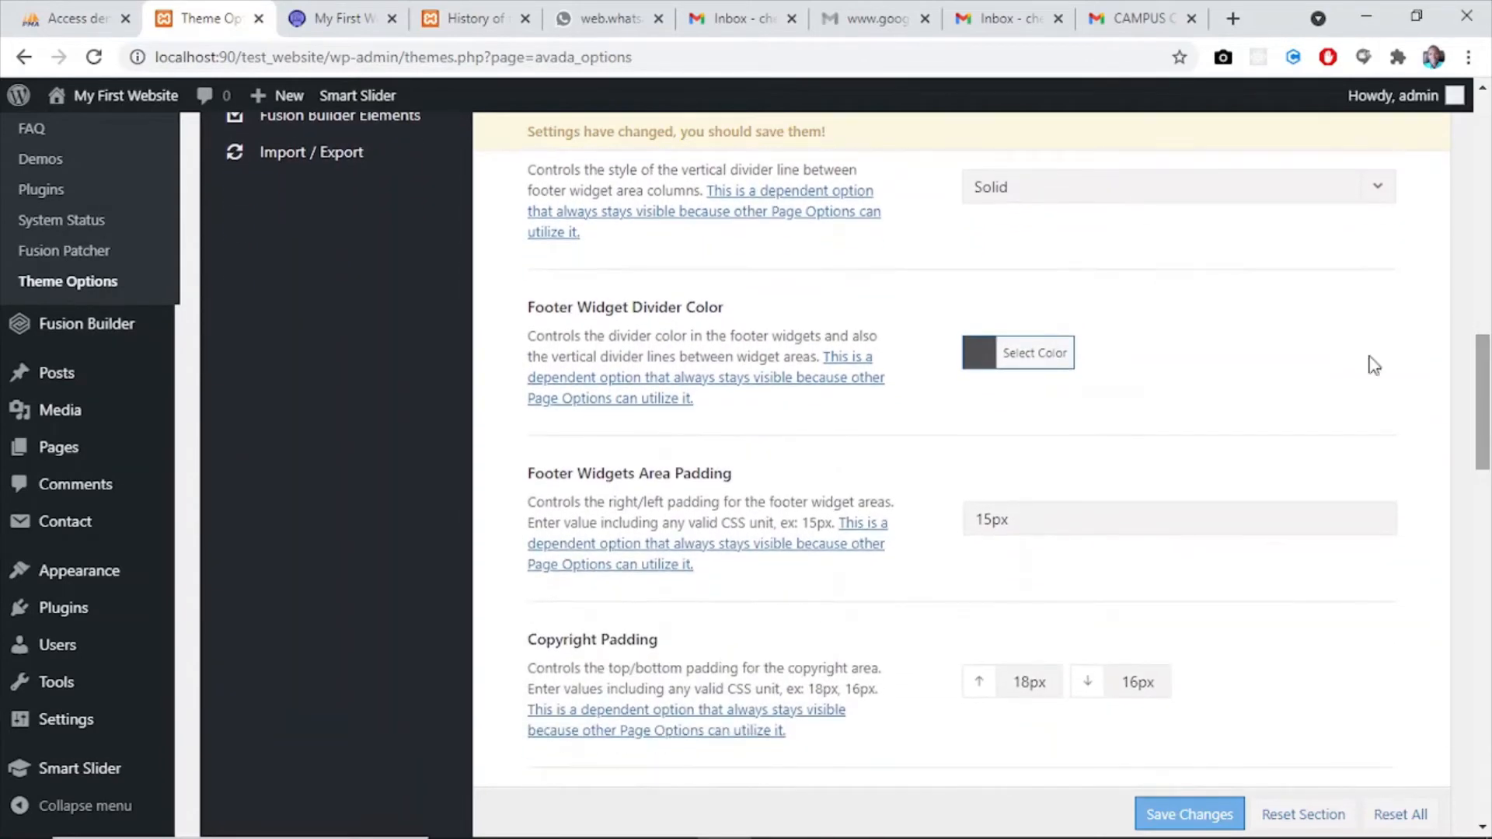
pyautogui.click(984, 359)
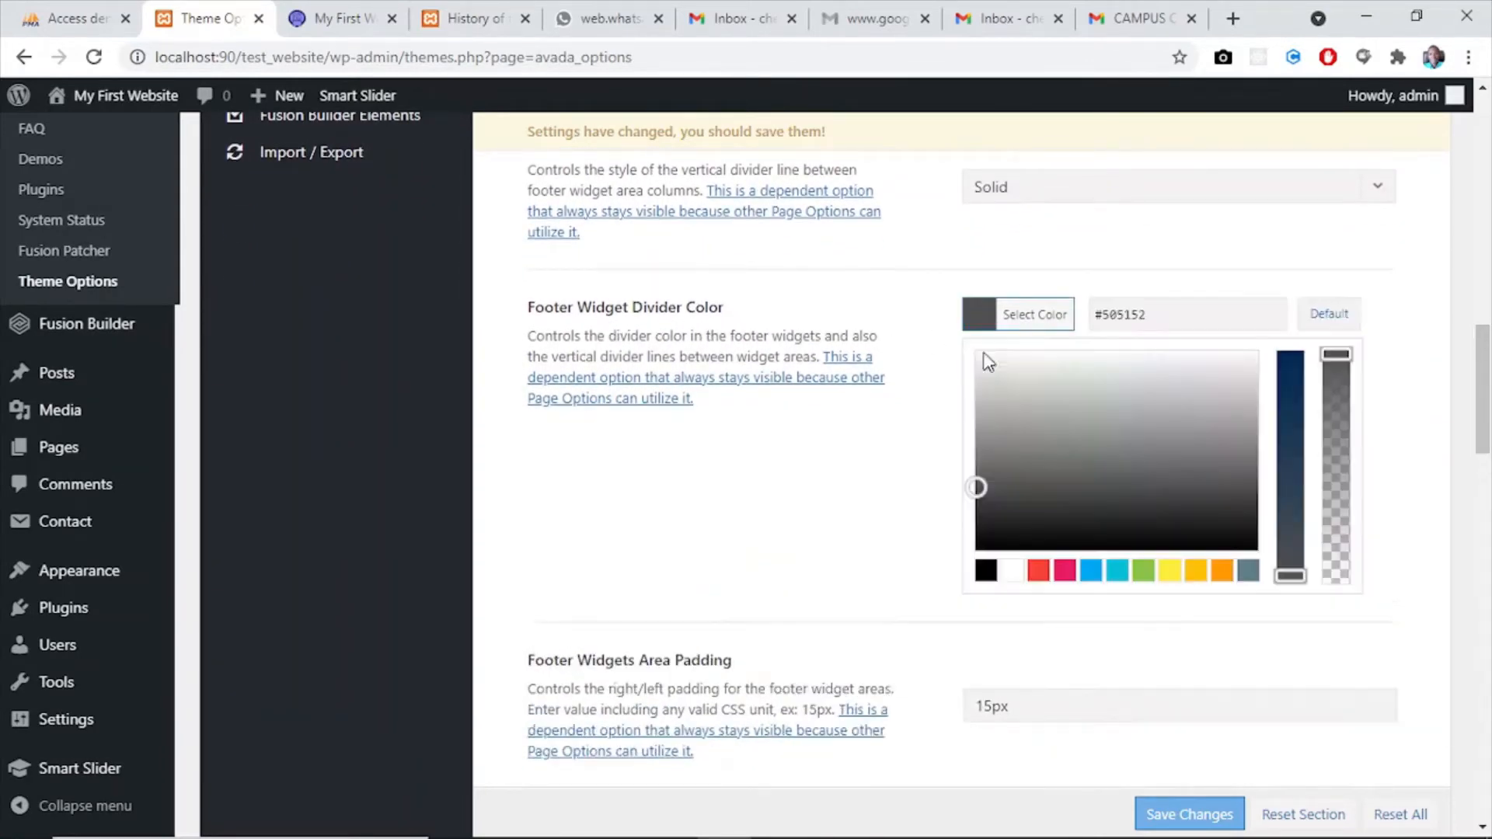
pyautogui.click(1013, 571)
pyautogui.click(892, 544)
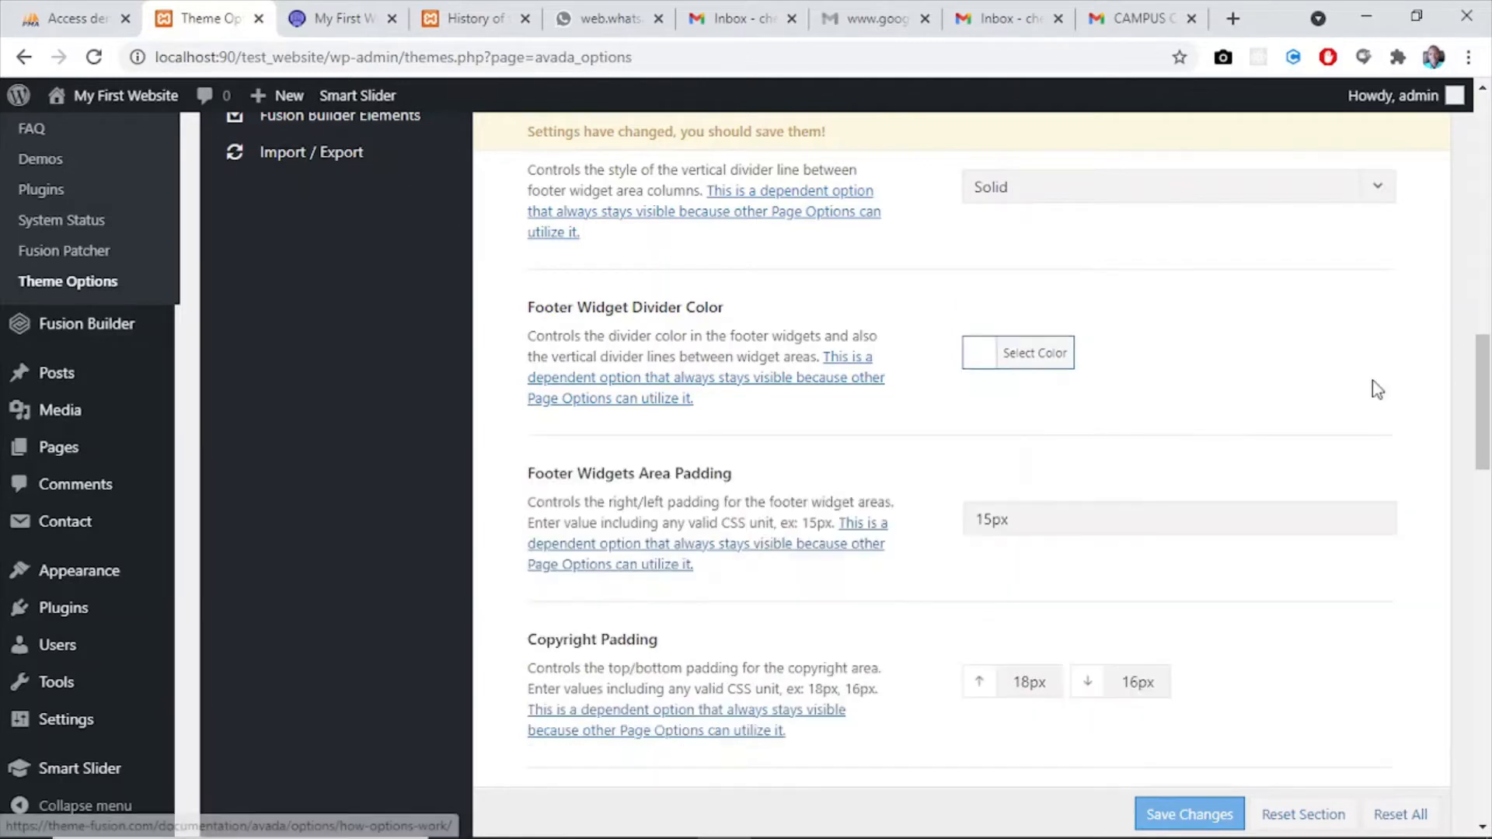
# - Set the Copyright Background Color to #312b72 and close its colour picker
pyautogui.moveTo(1482, 412); pyautogui.dragTo(1489, 492)
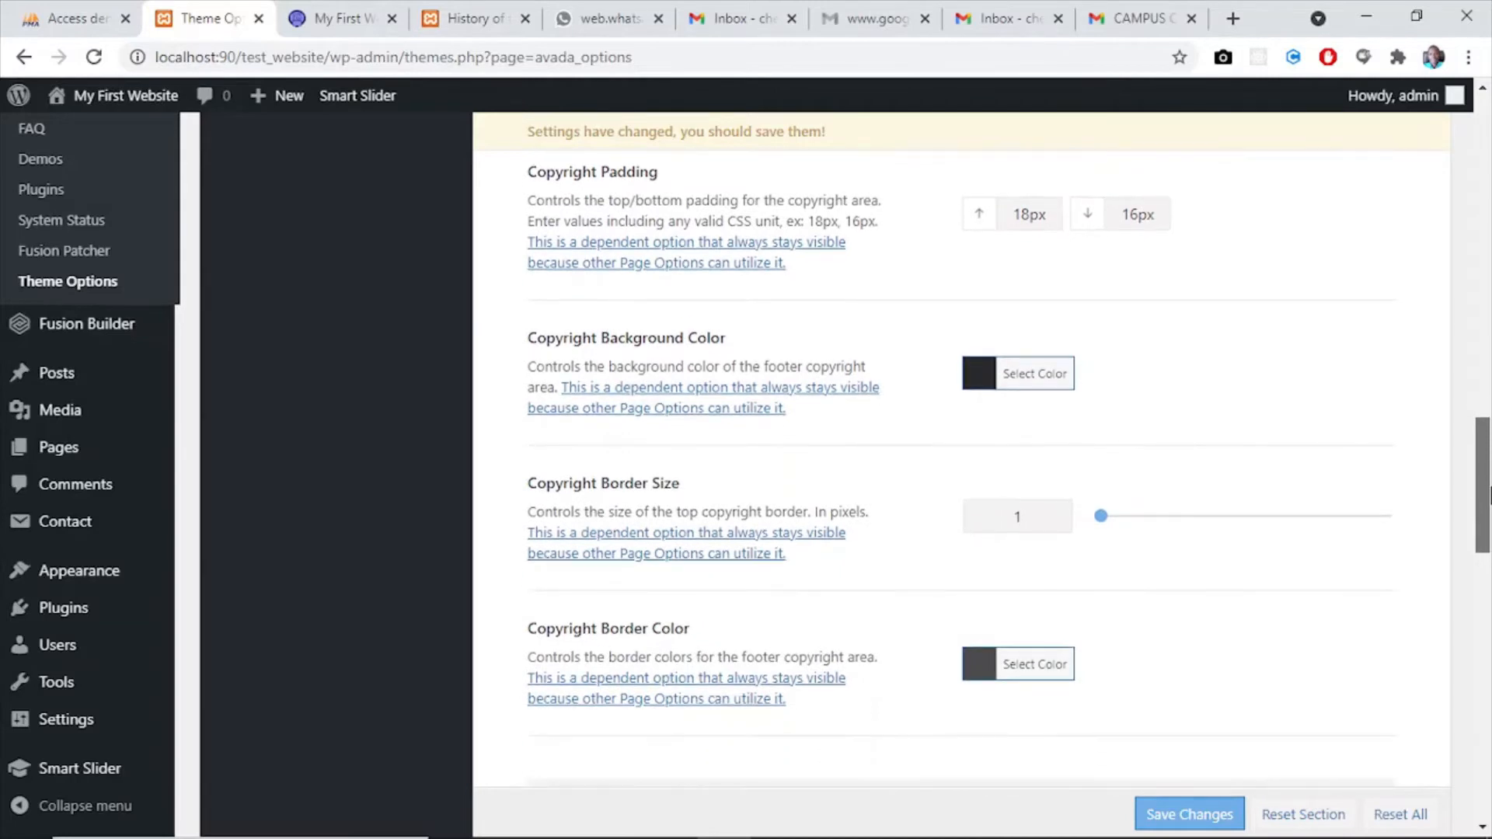
pyautogui.click(978, 371)
pyautogui.moveTo(1164, 349); pyautogui.dragTo(1127, 347)
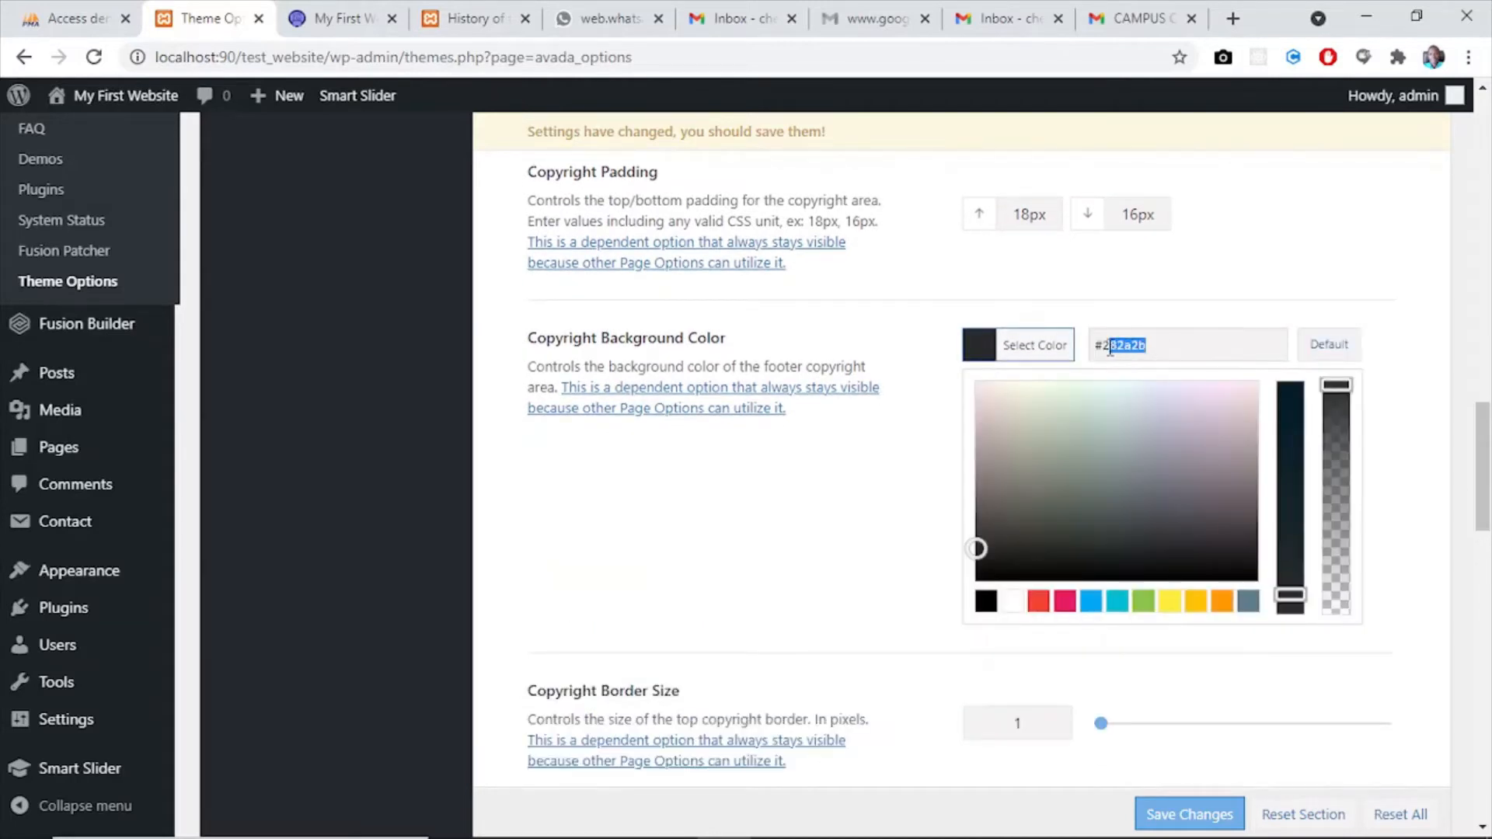
pyautogui.write('312b72')
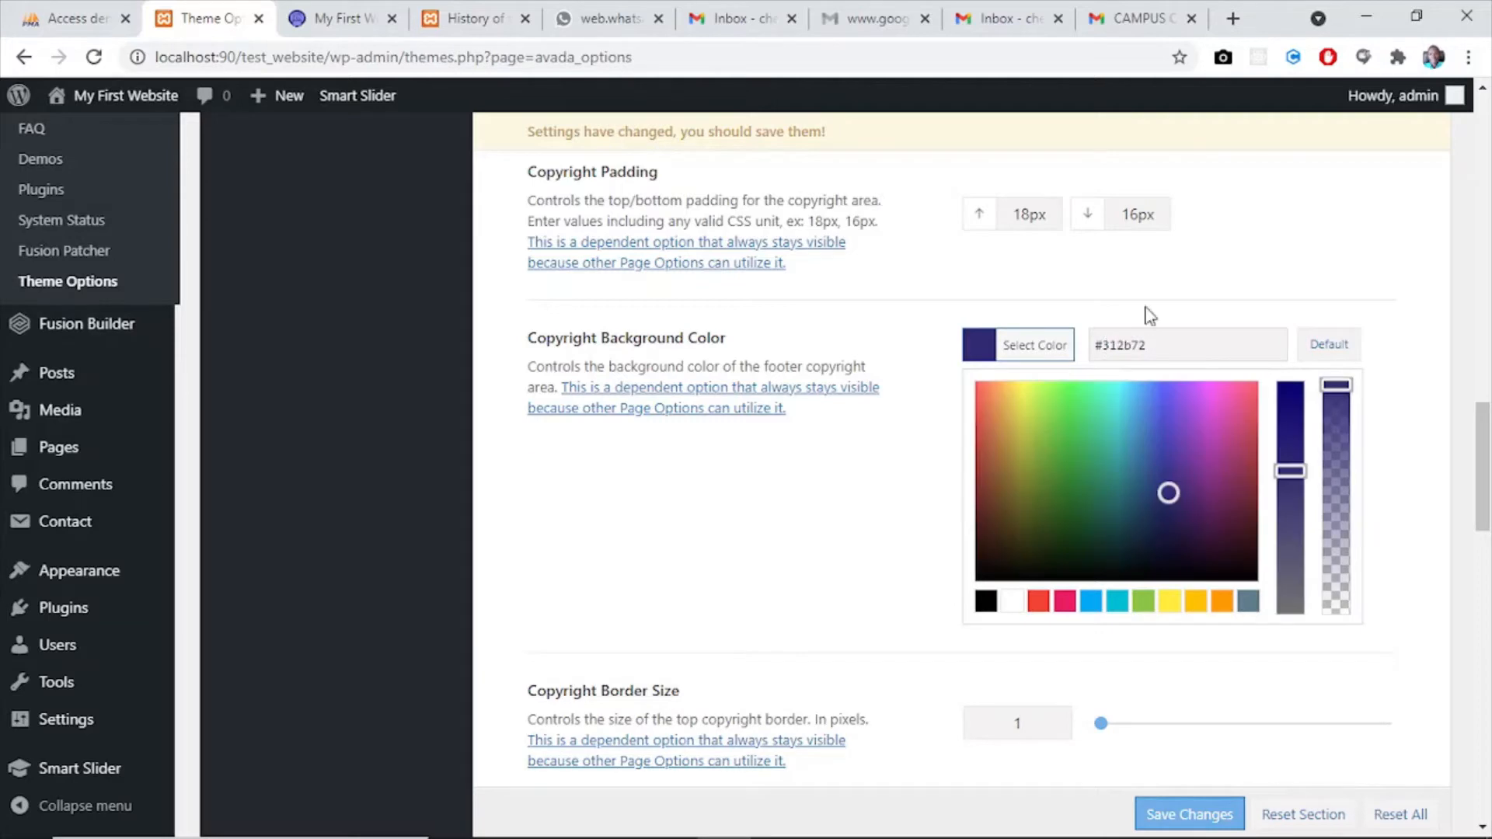
pyautogui.click(883, 510)
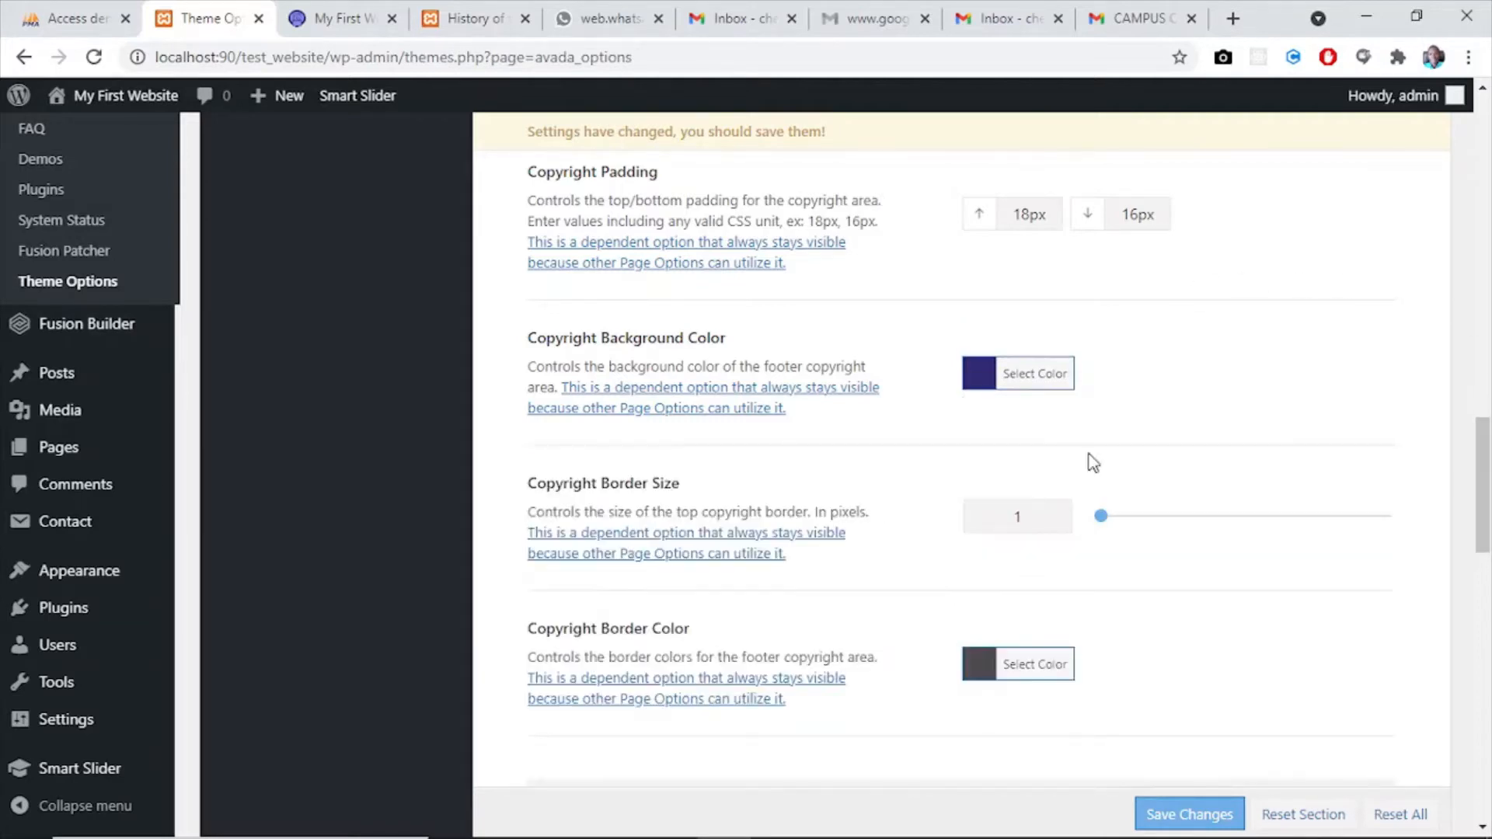
# - Set the Copyright Border Color to the white preset and close its colour picker
pyautogui.moveTo(1487, 472); pyautogui.dragTo(1488, 505)
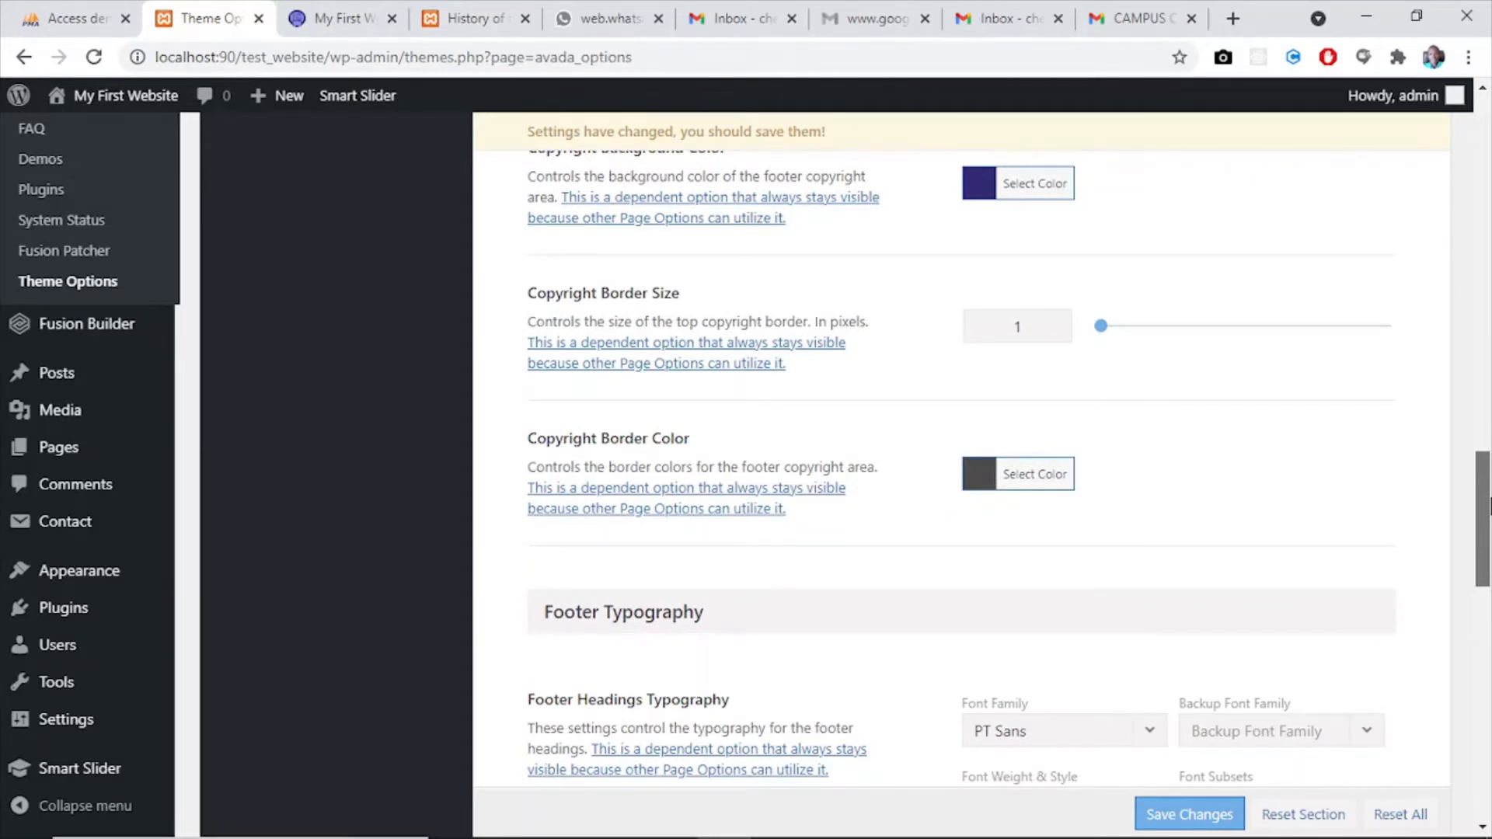
pyautogui.moveTo(1488, 505); pyautogui.dragTo(1488, 529)
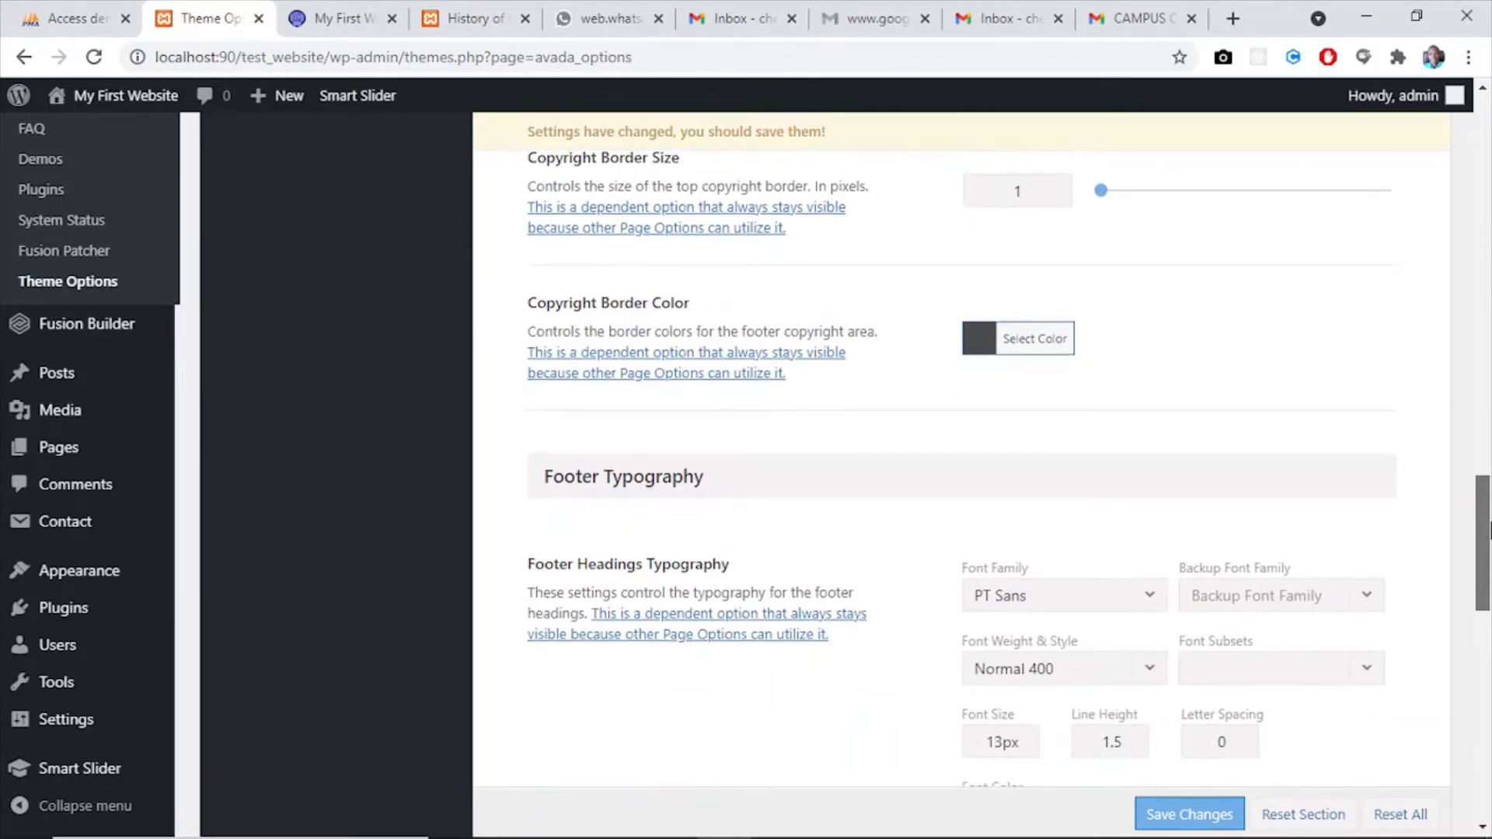
pyautogui.click(976, 334)
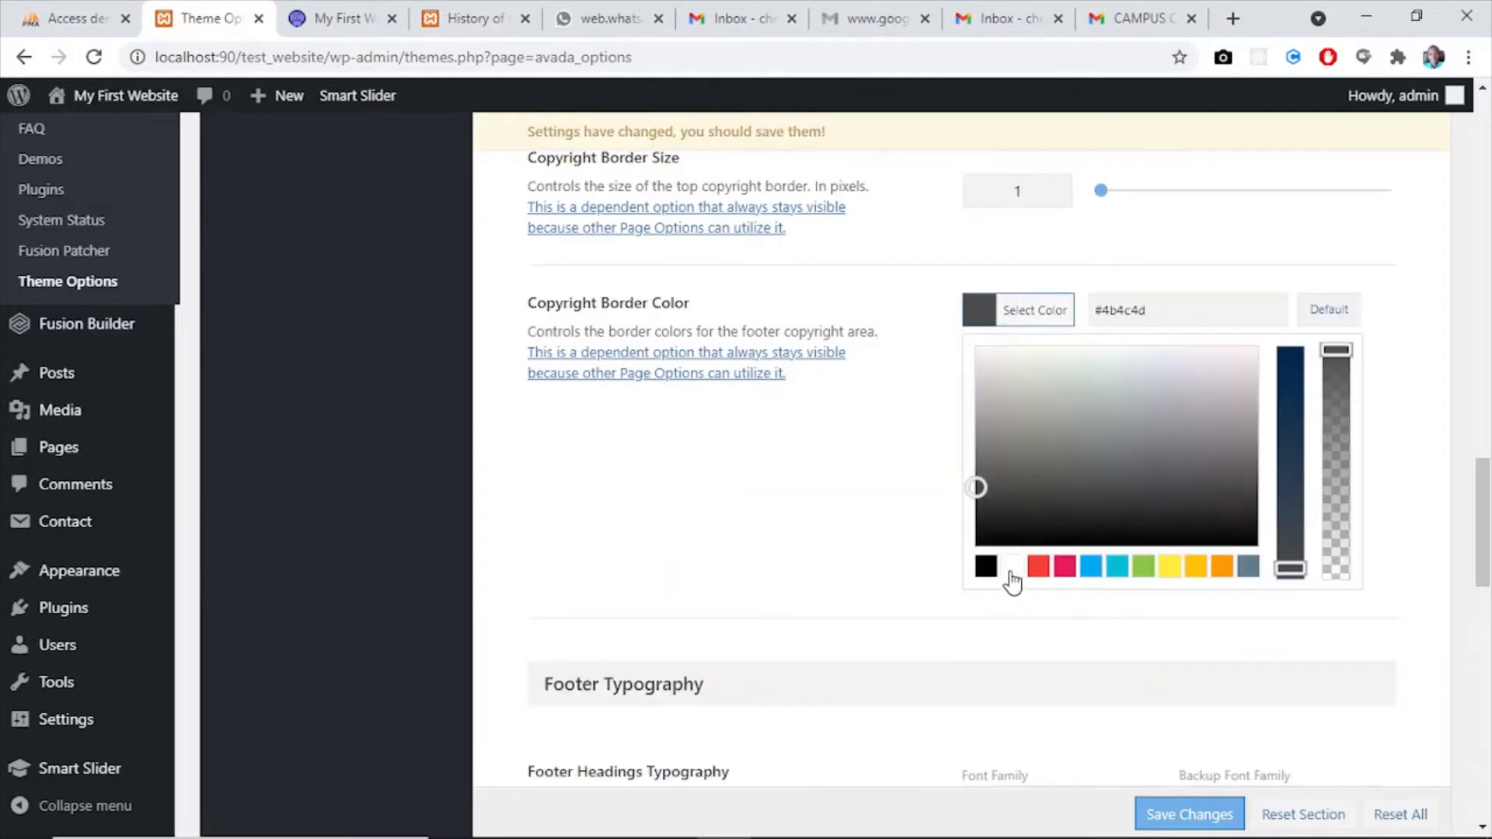
pyautogui.click(1012, 567)
pyautogui.click(728, 505)
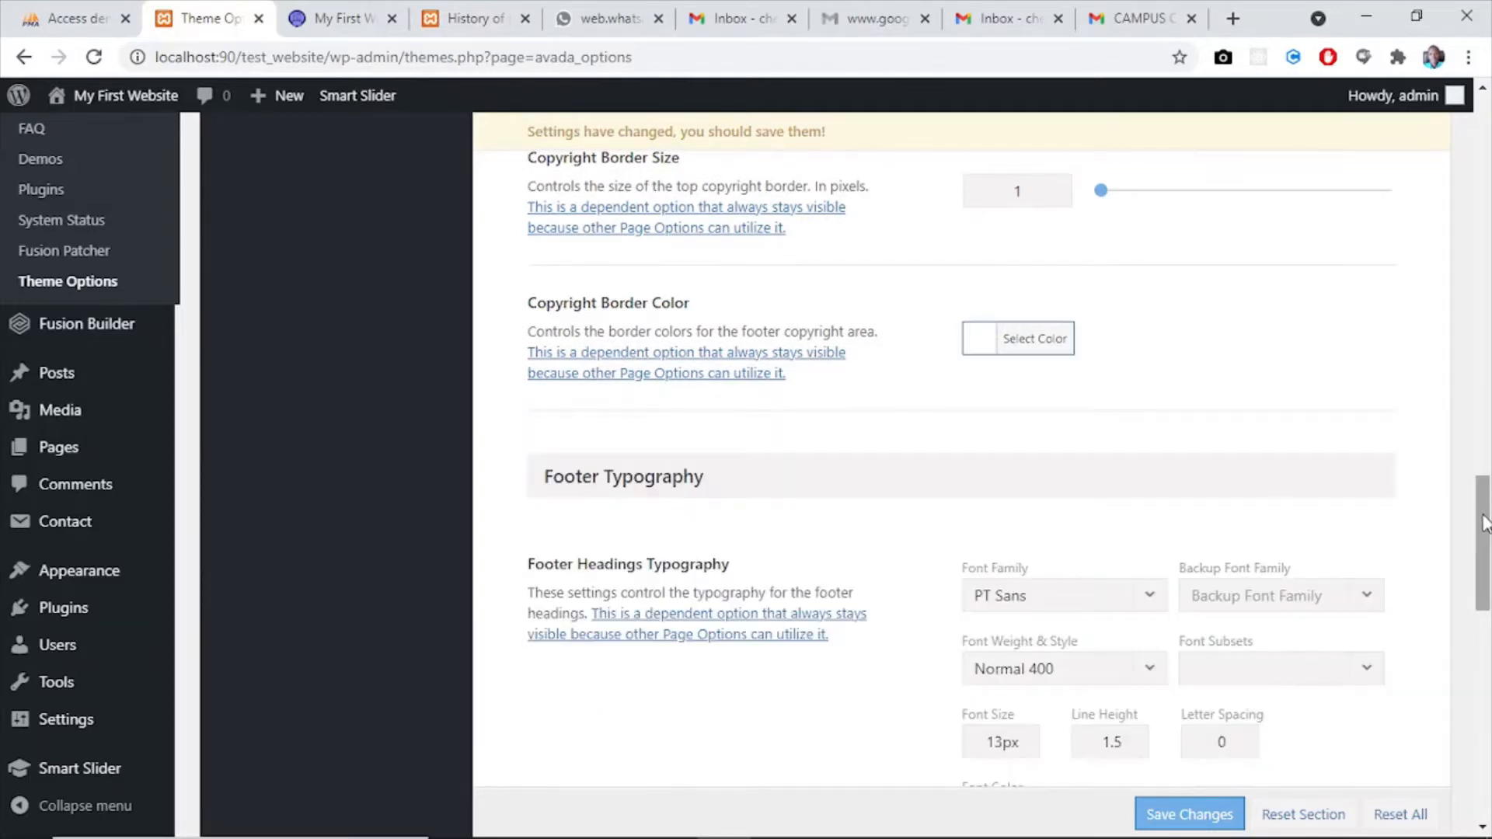
# - Set the Footer Font Color under Footer Typography to the white preset and close its colour picker
pyautogui.moveTo(1484, 527); pyautogui.dragTo(1487, 571)
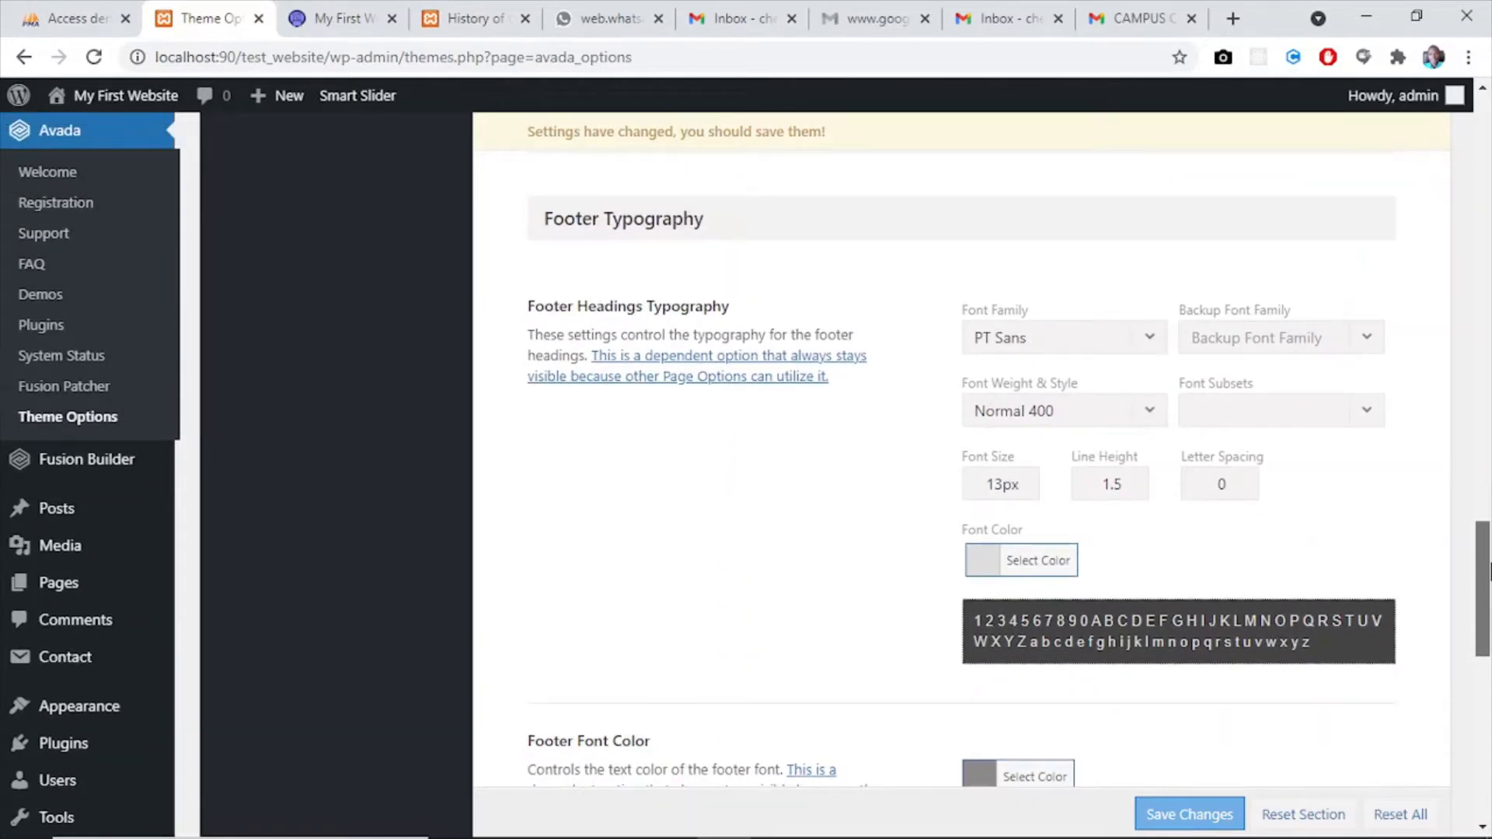
pyautogui.moveTo(1488, 572); pyautogui.dragTo(1489, 638)
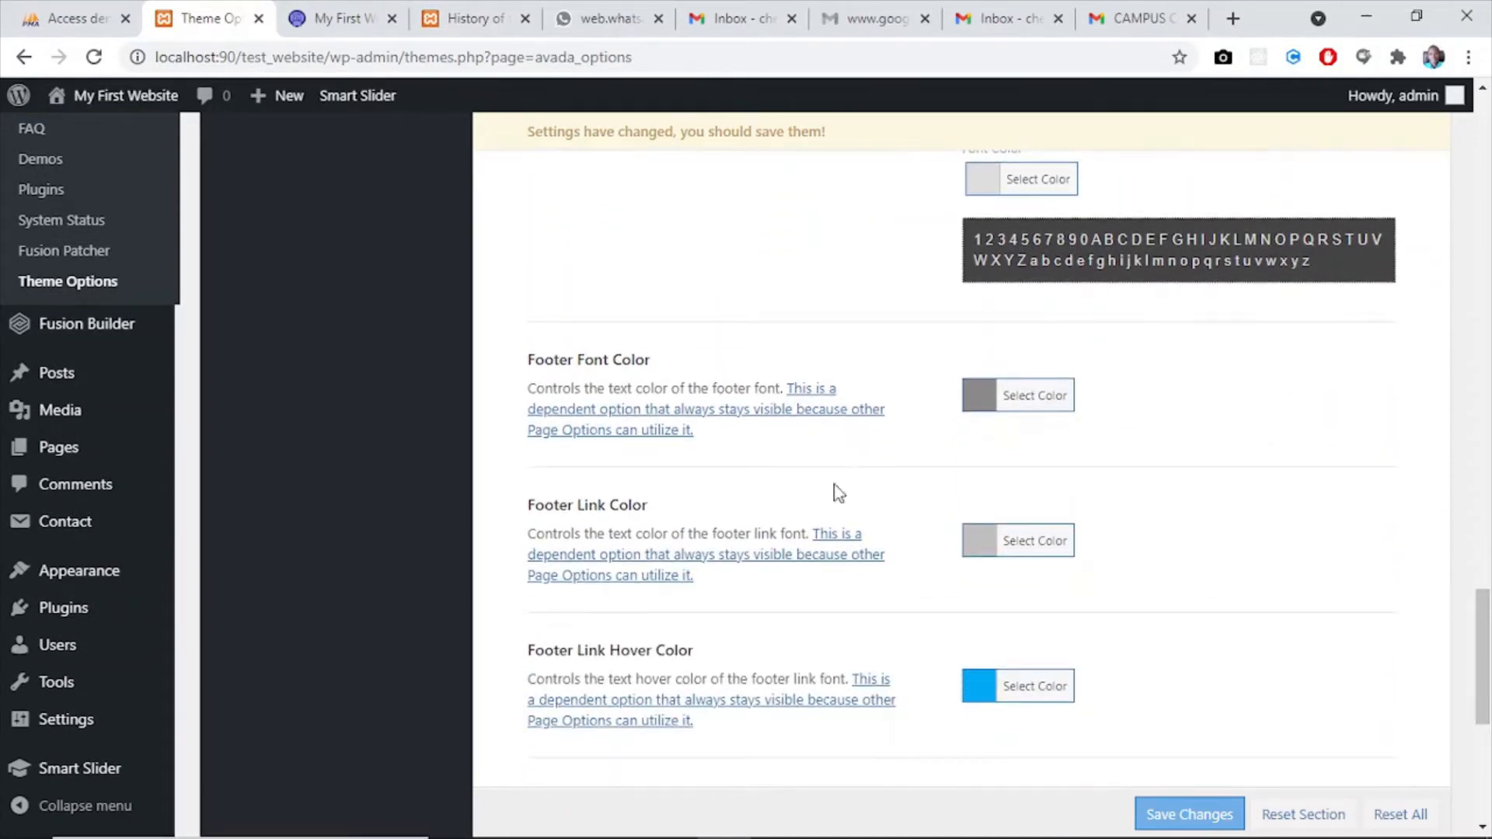
pyautogui.click(980, 407)
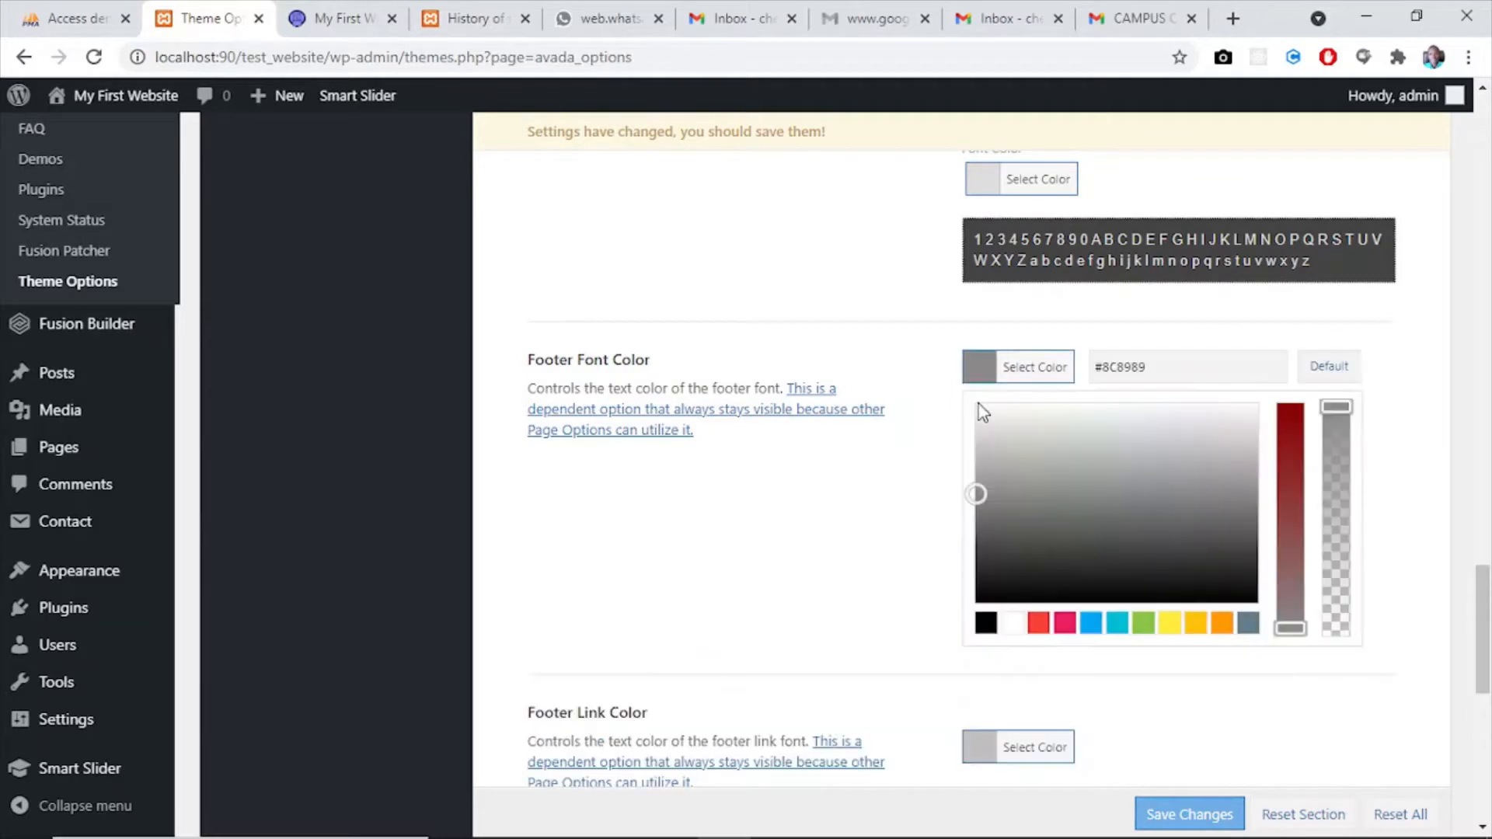
pyautogui.click(1013, 623)
pyautogui.click(809, 537)
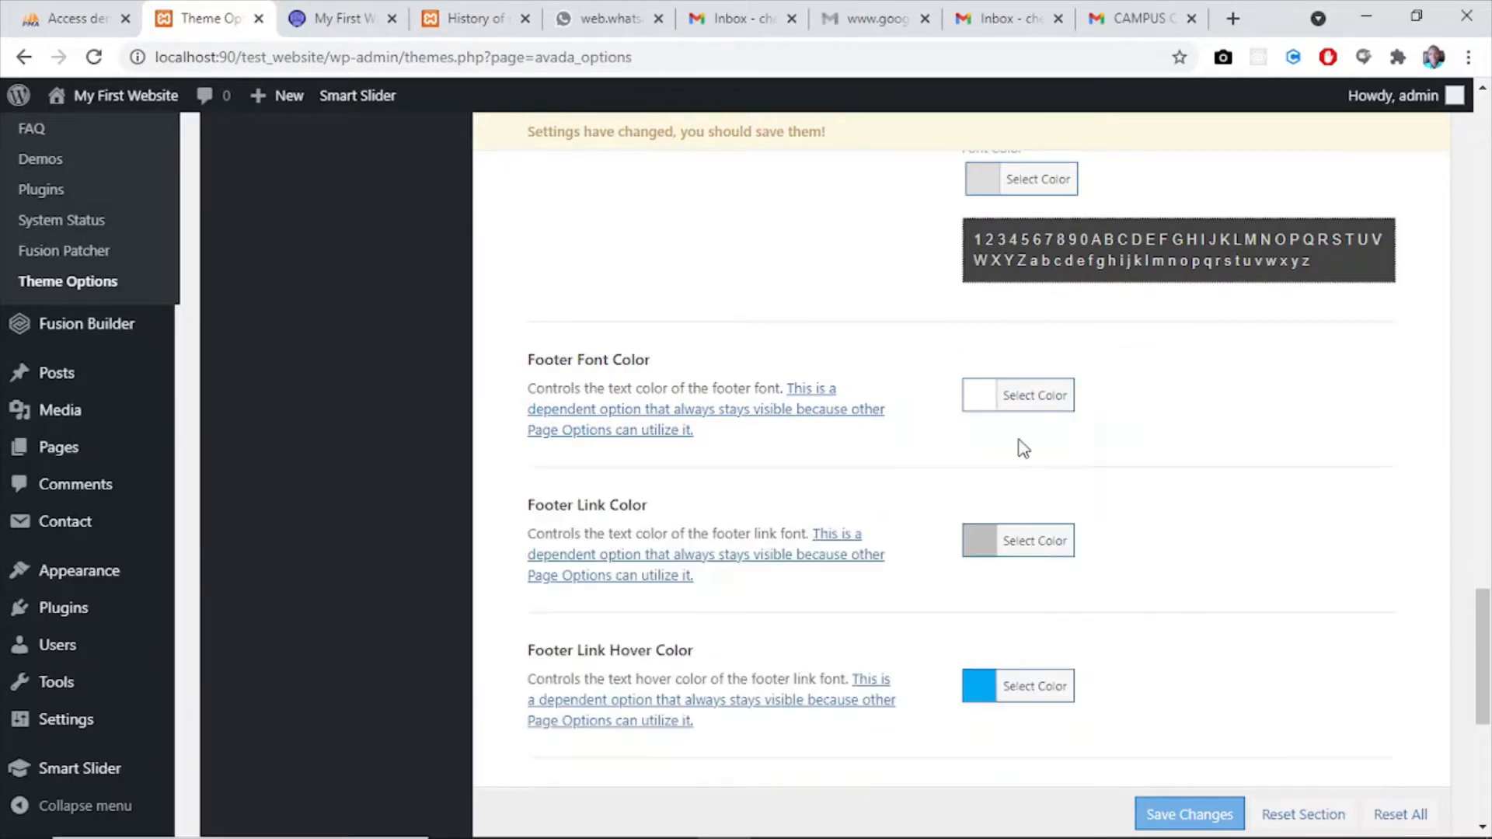
# - Set the Footer Link Color to the copied value #312b72 and close its colour picker
pyautogui.moveTo(1483, 665); pyautogui.dragTo(1482, 695)
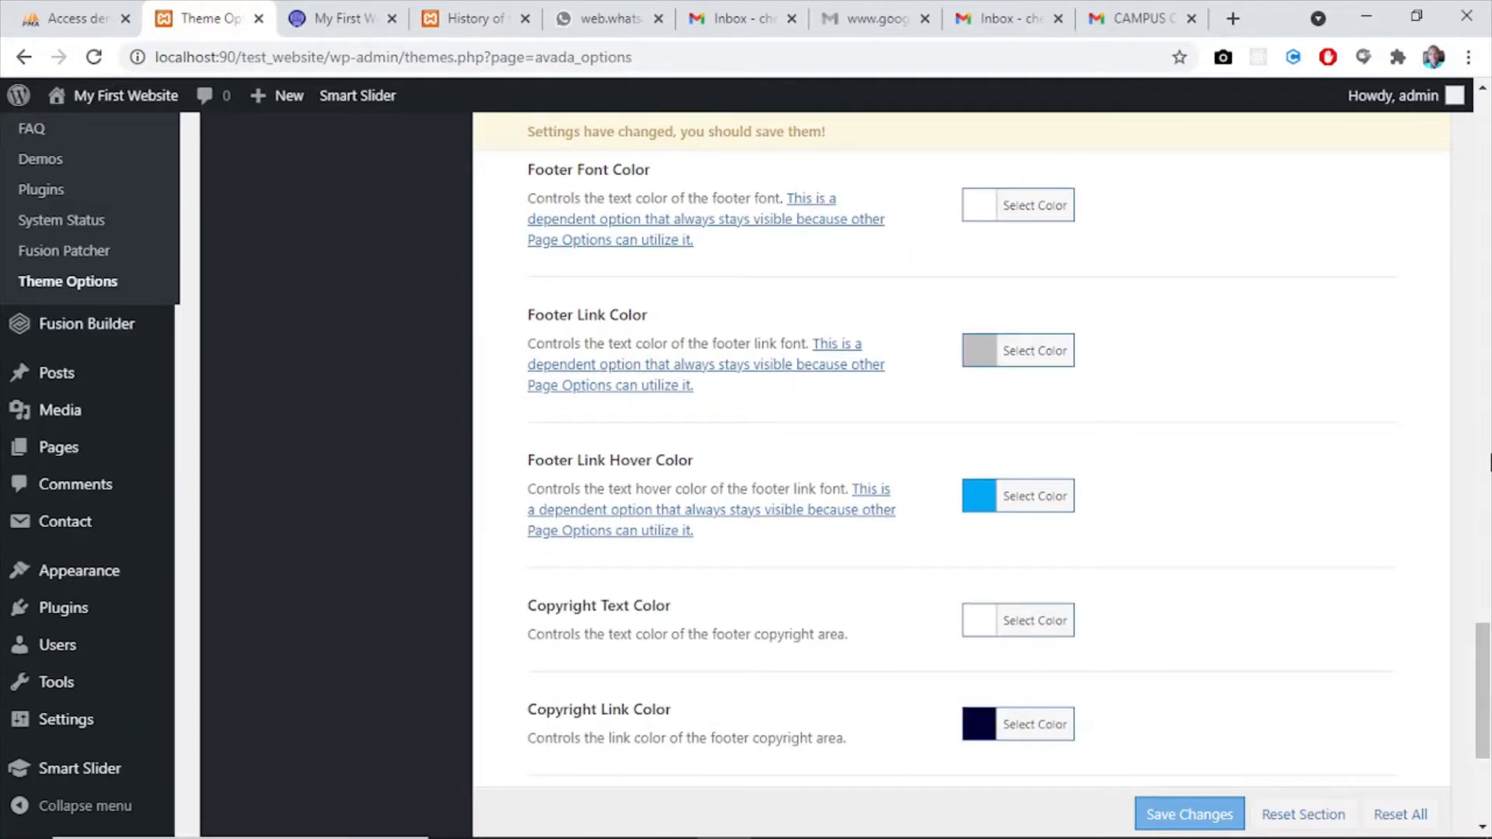
pyautogui.click(988, 351)
pyautogui.moveTo(1149, 323); pyautogui.dragTo(1113, 326)
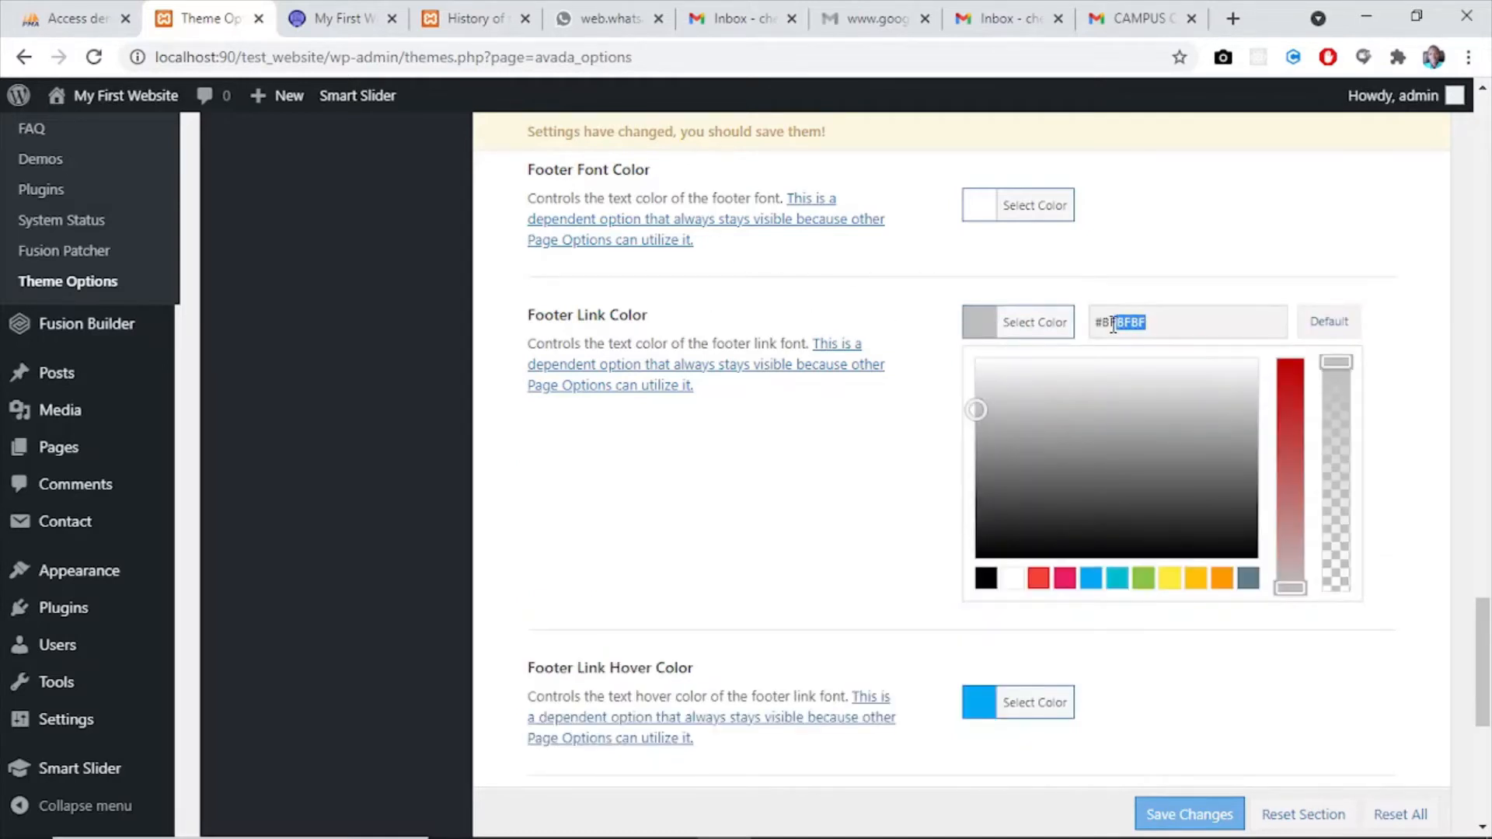
pyautogui.write('312b72')
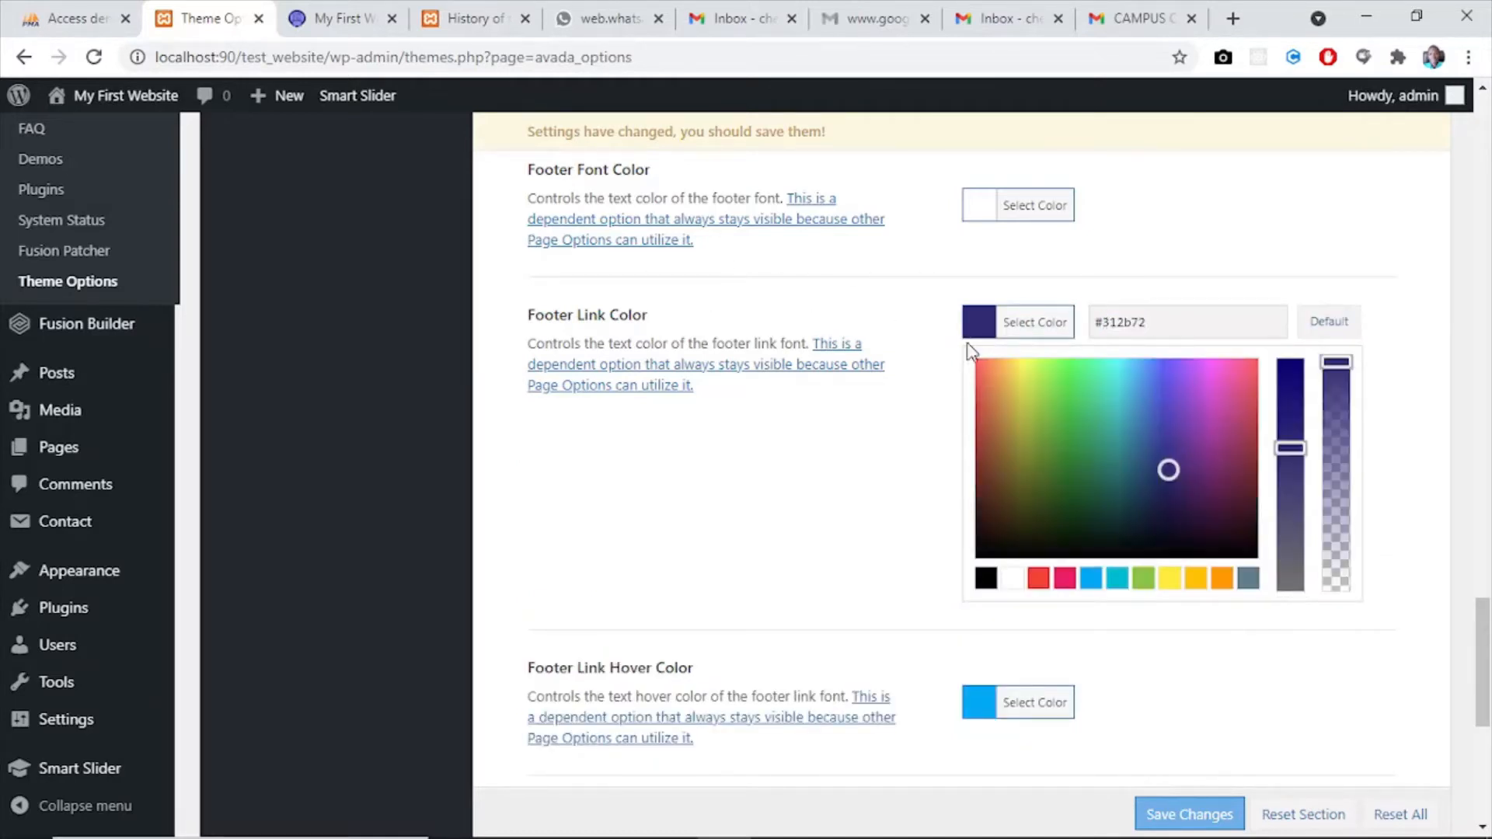
pyautogui.click(778, 572)
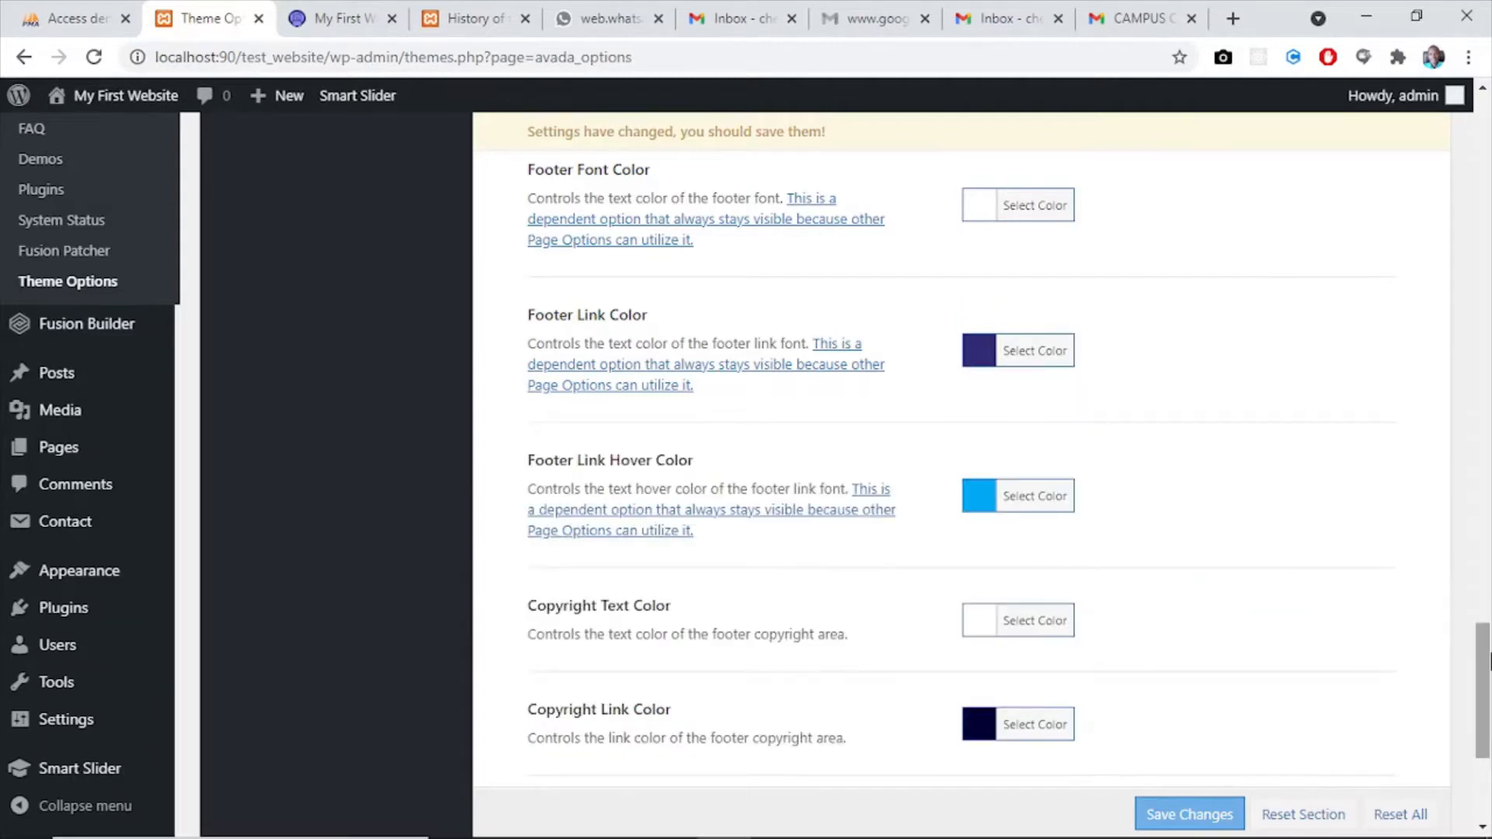
# - Set the Copyright Link Hover Color to the light blue preset #03a9f4 and save the theme option changes
pyautogui.moveTo(1487, 675); pyautogui.dragTo(1487, 738)
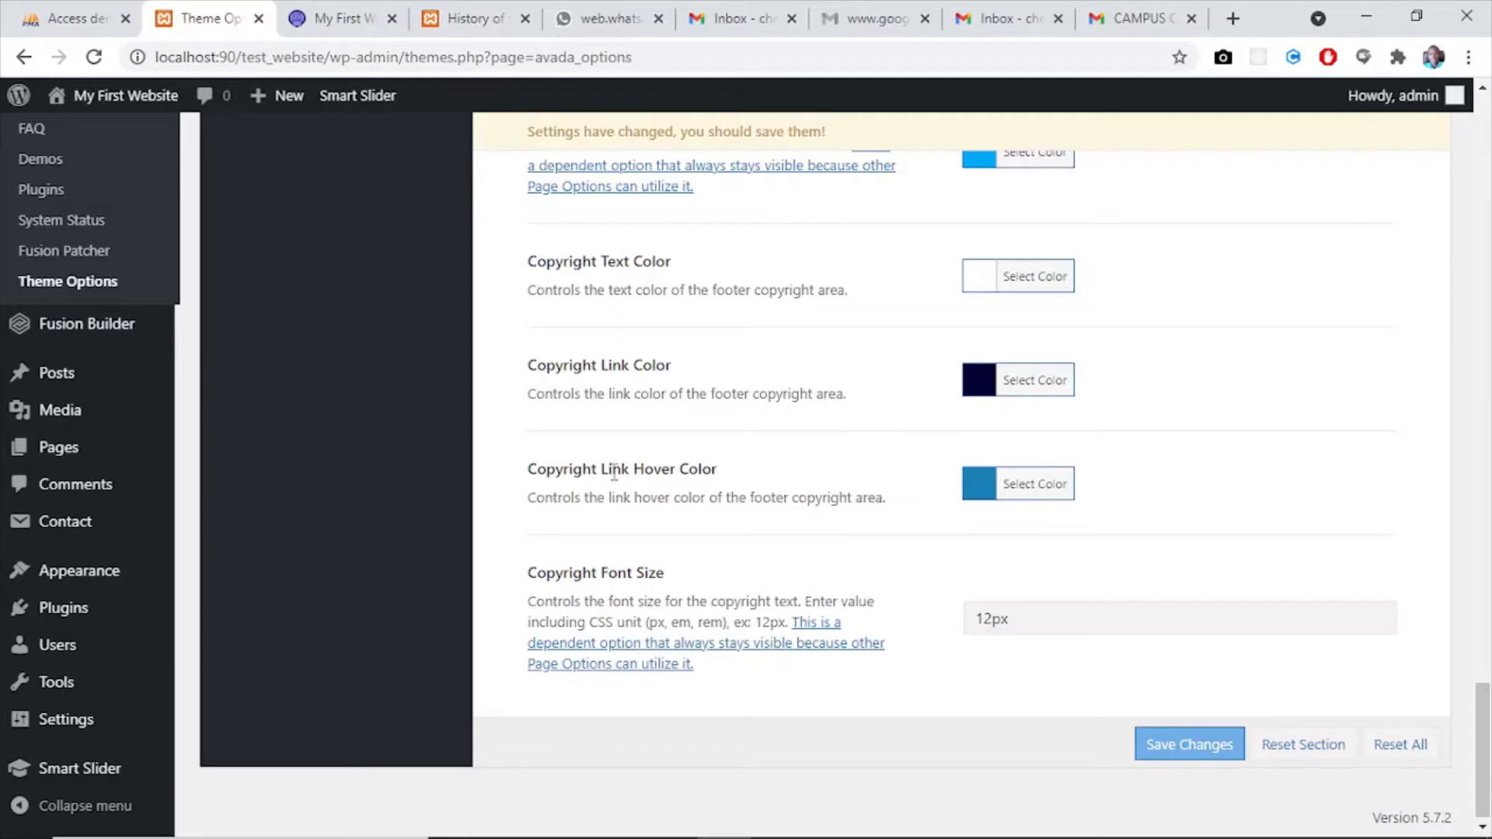
pyautogui.click(981, 486)
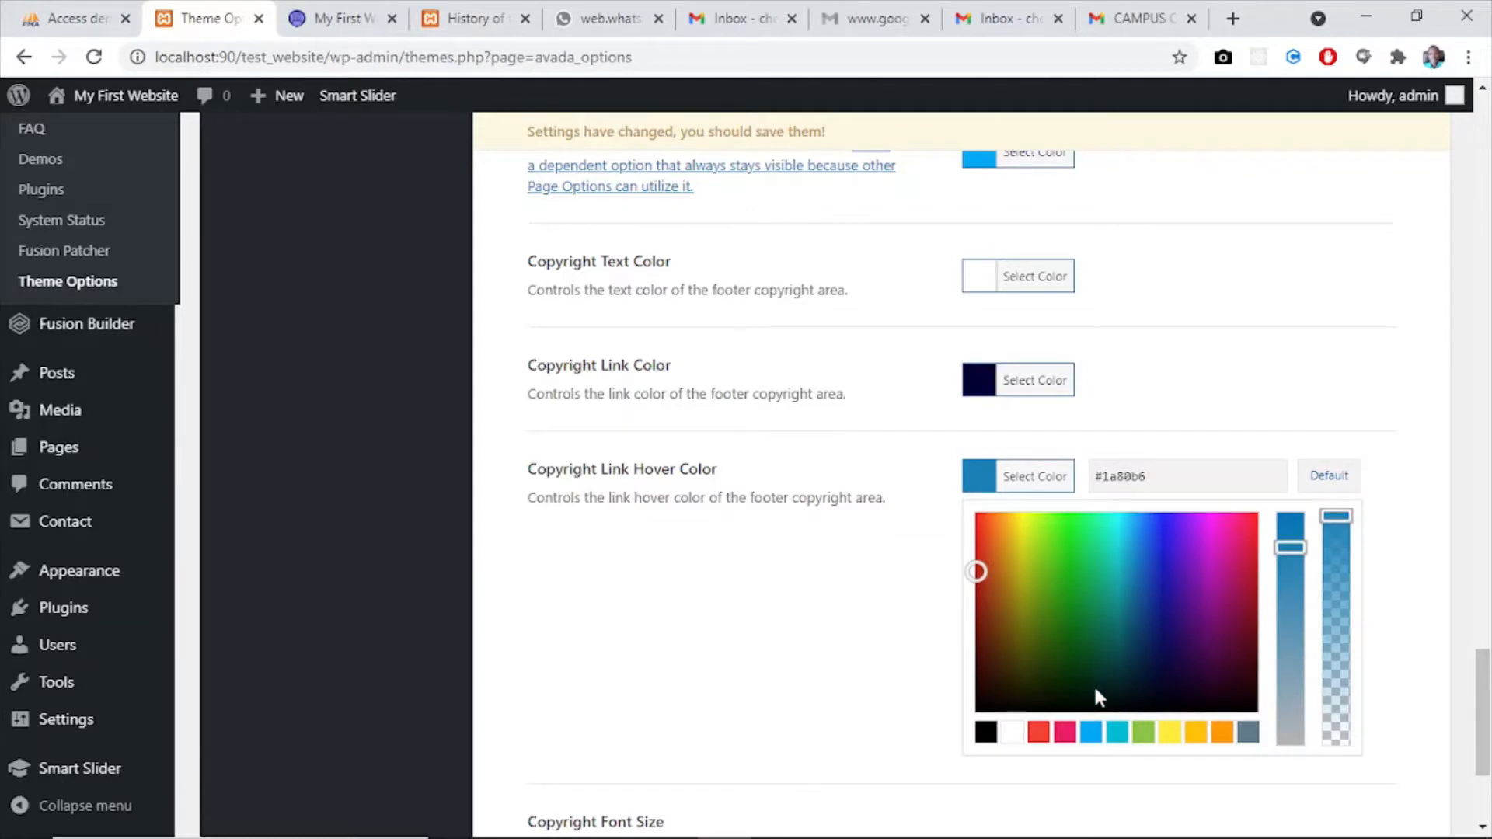
pyautogui.click(1090, 733)
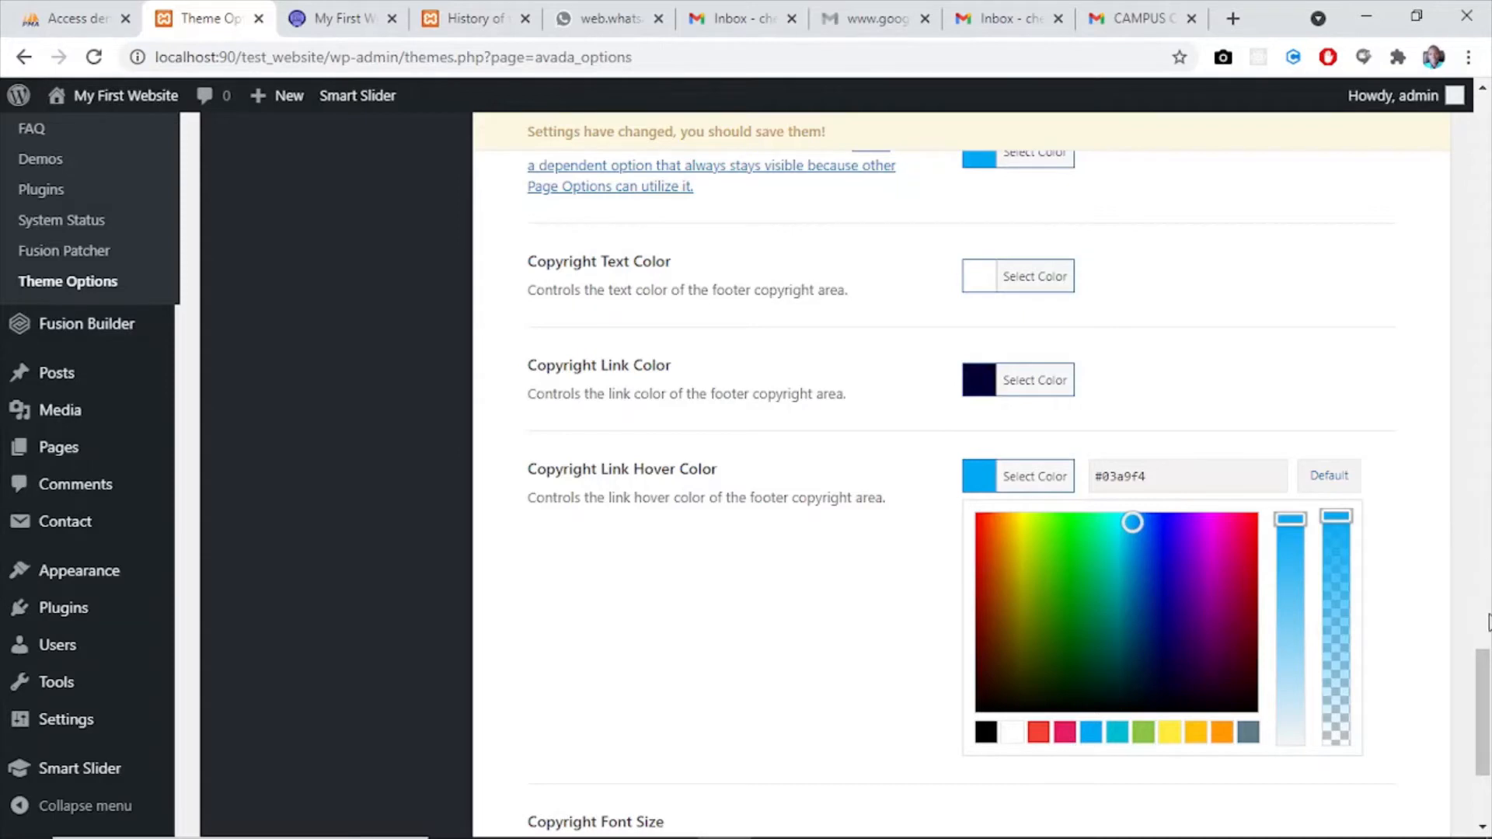
pyautogui.scroll(-4, 1489, 621)
pyautogui.click(1184, 743)
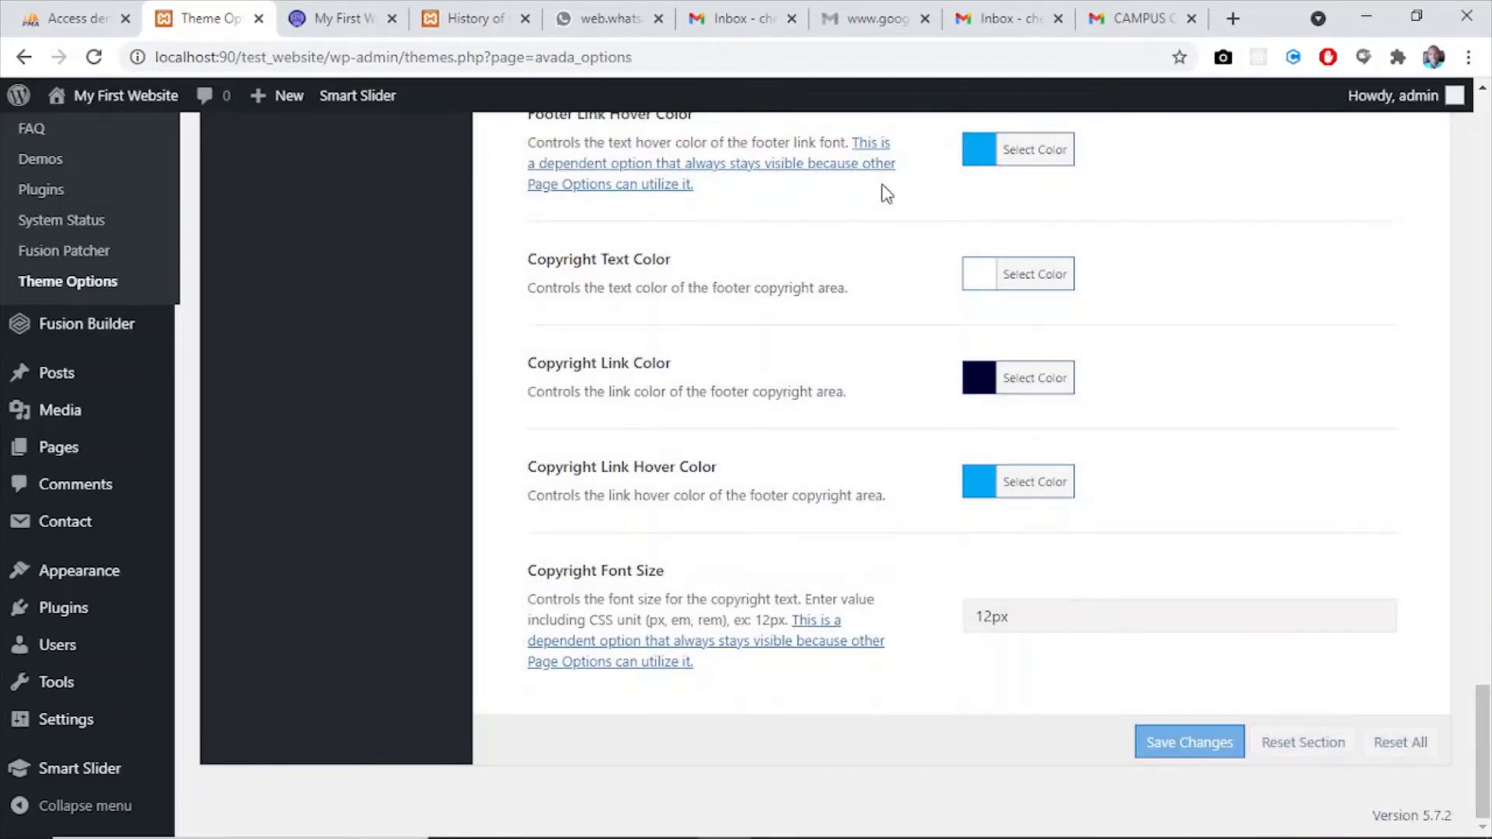
# - Reload the website's home page and examine the footer's colours
pyautogui.click(339, 18)
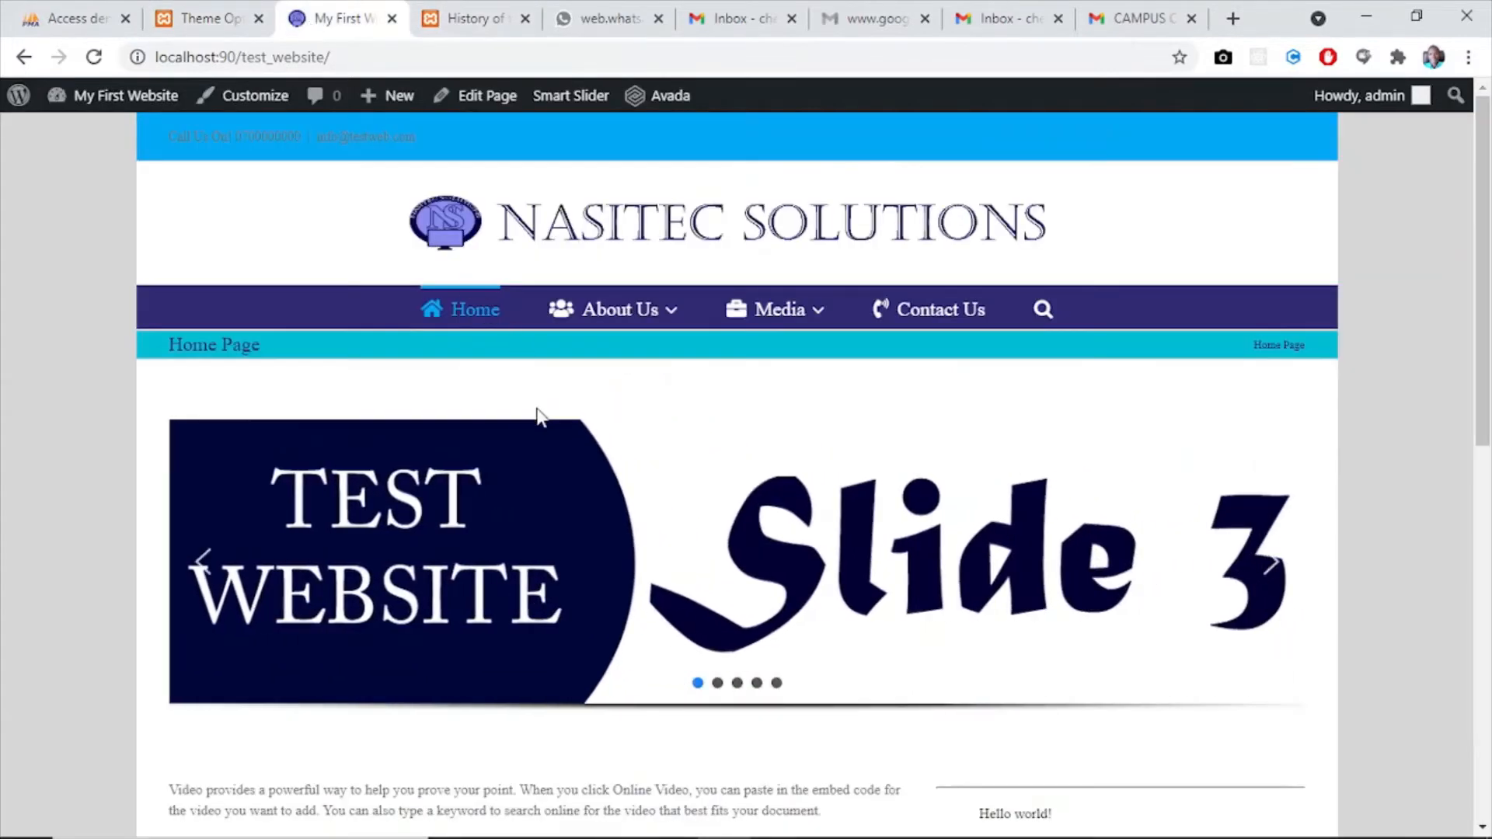
pyautogui.click(89, 59)
pyautogui.scroll(-10, 1483, 389)
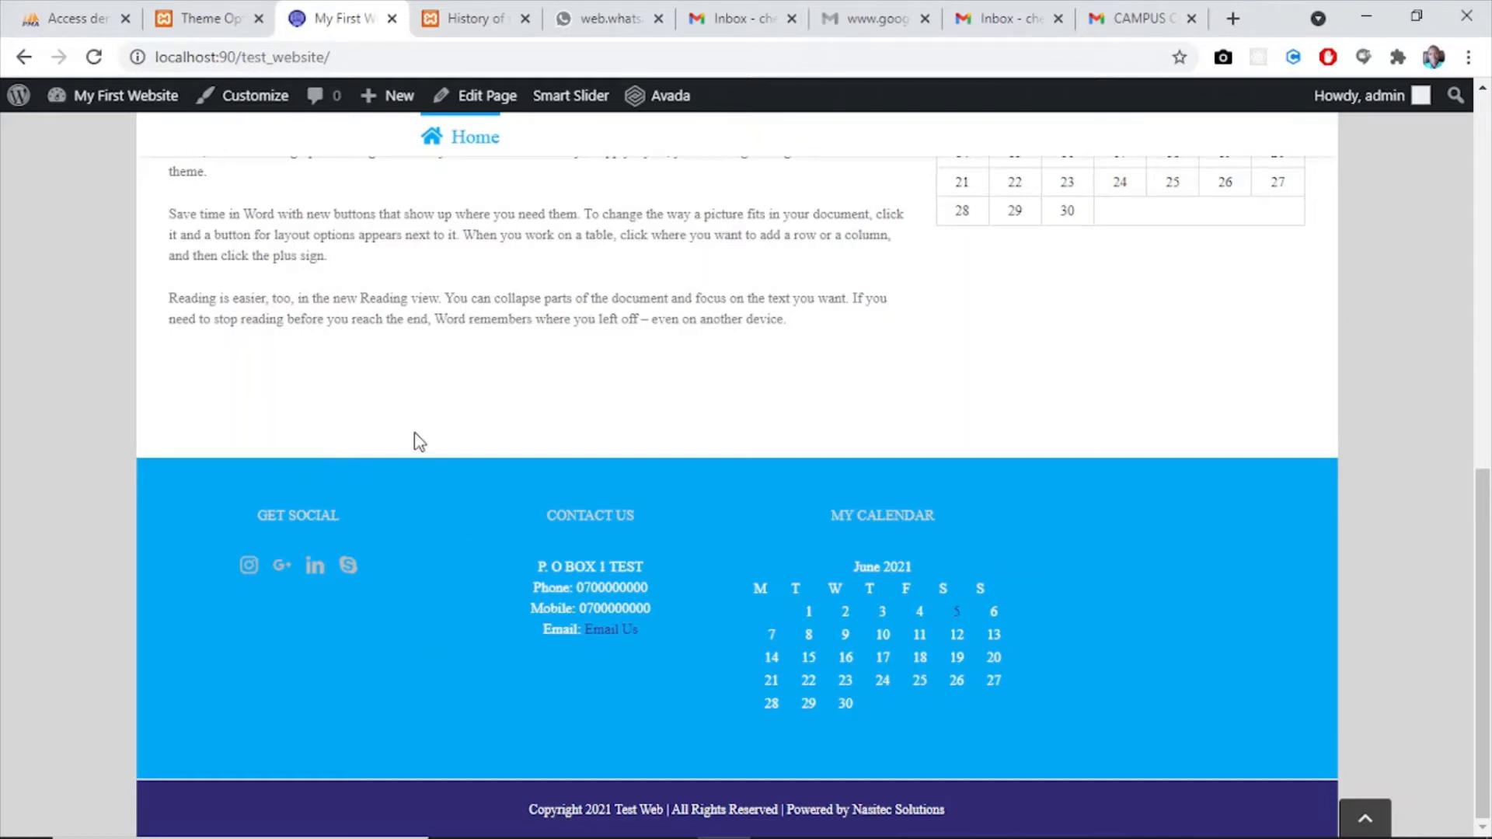
# - Turn on the Footer Widgets Area Vertical Divider Line in the theme options and save the changes
pyautogui.click(184, 19)
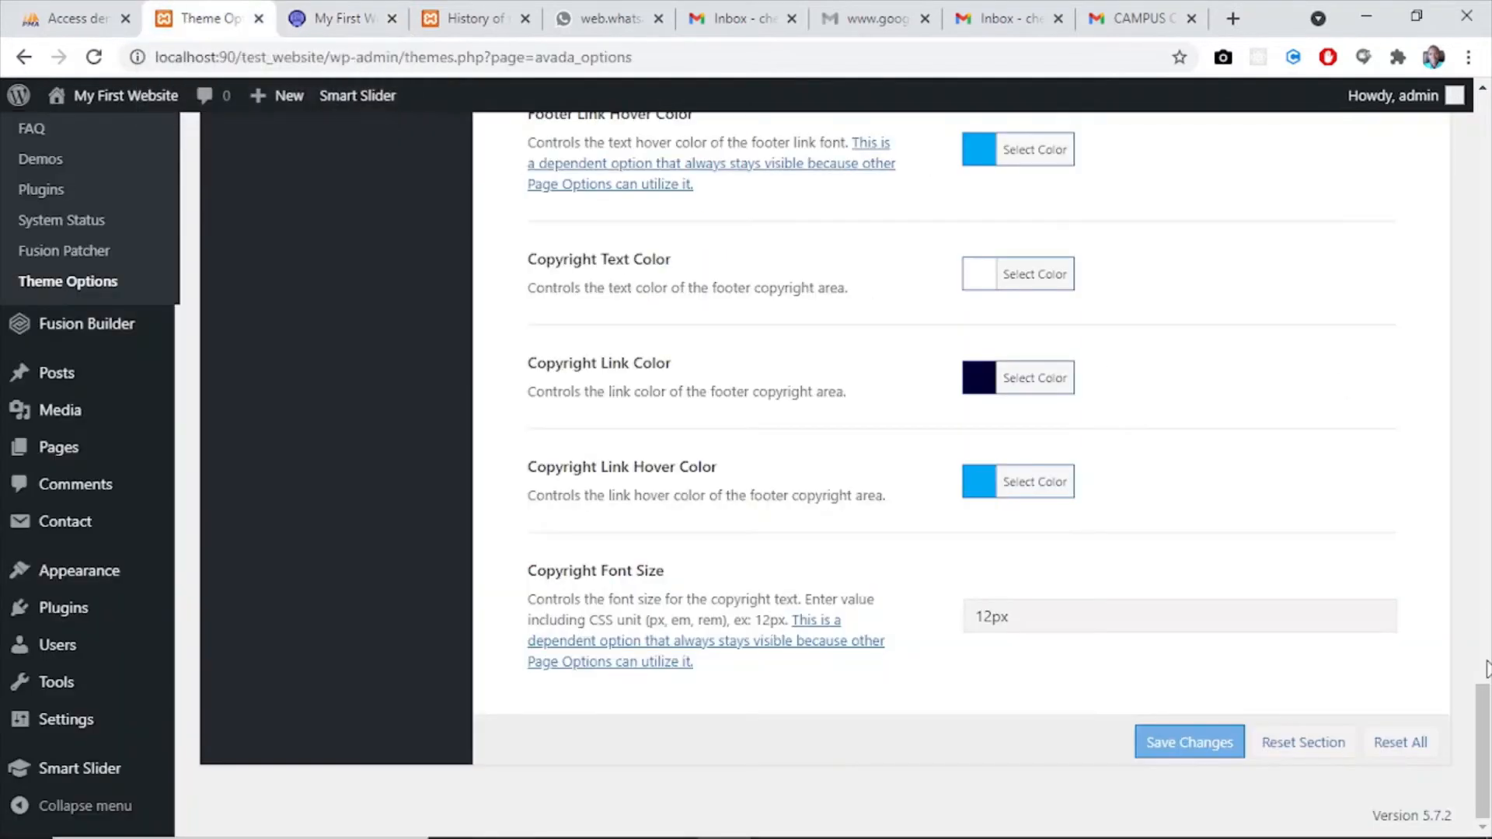
pyautogui.scroll(4, 1487, 669)
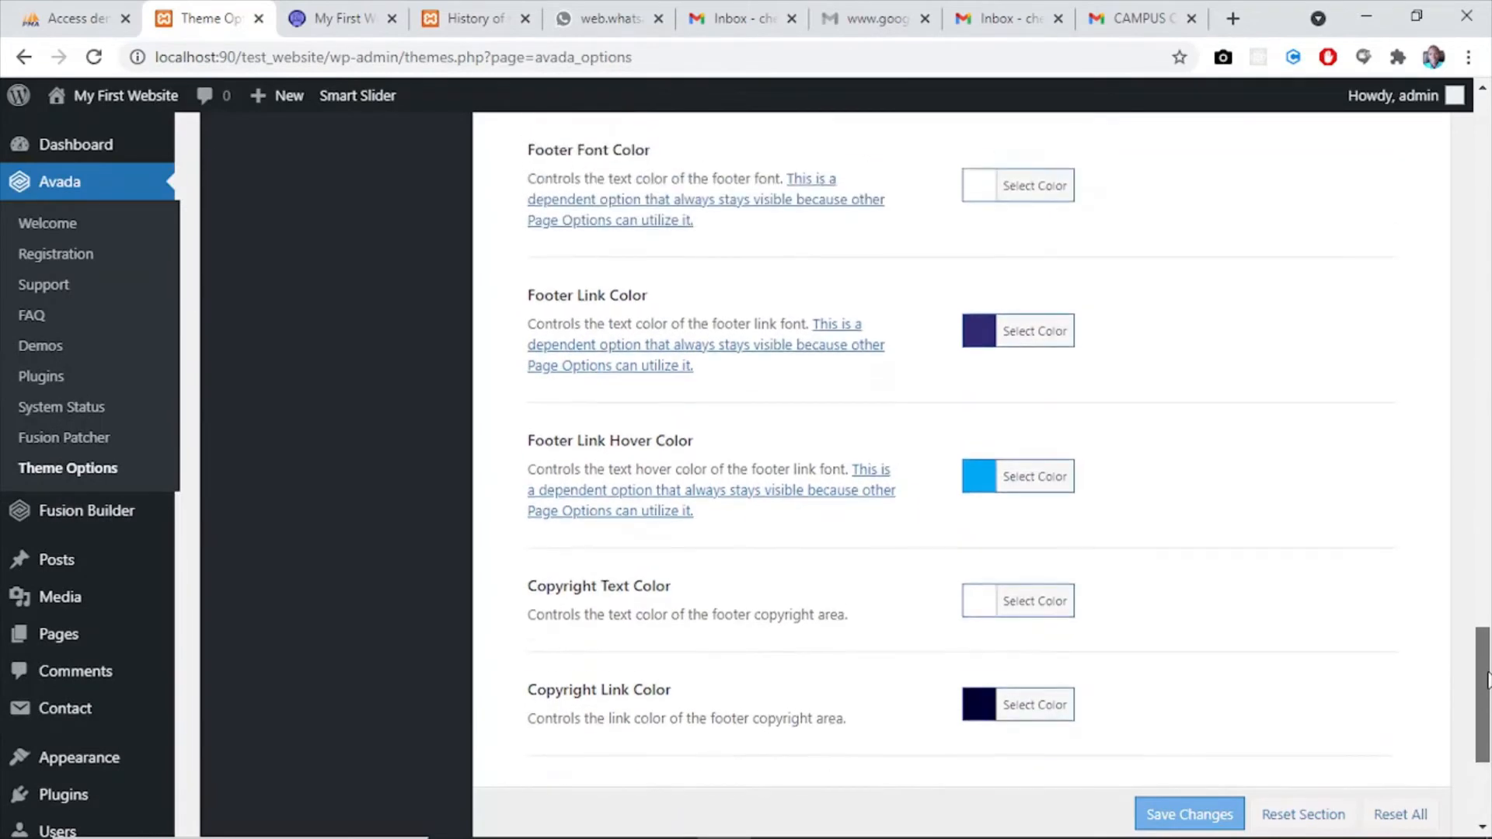
pyautogui.moveTo(1487, 680); pyautogui.dragTo(1485, 428)
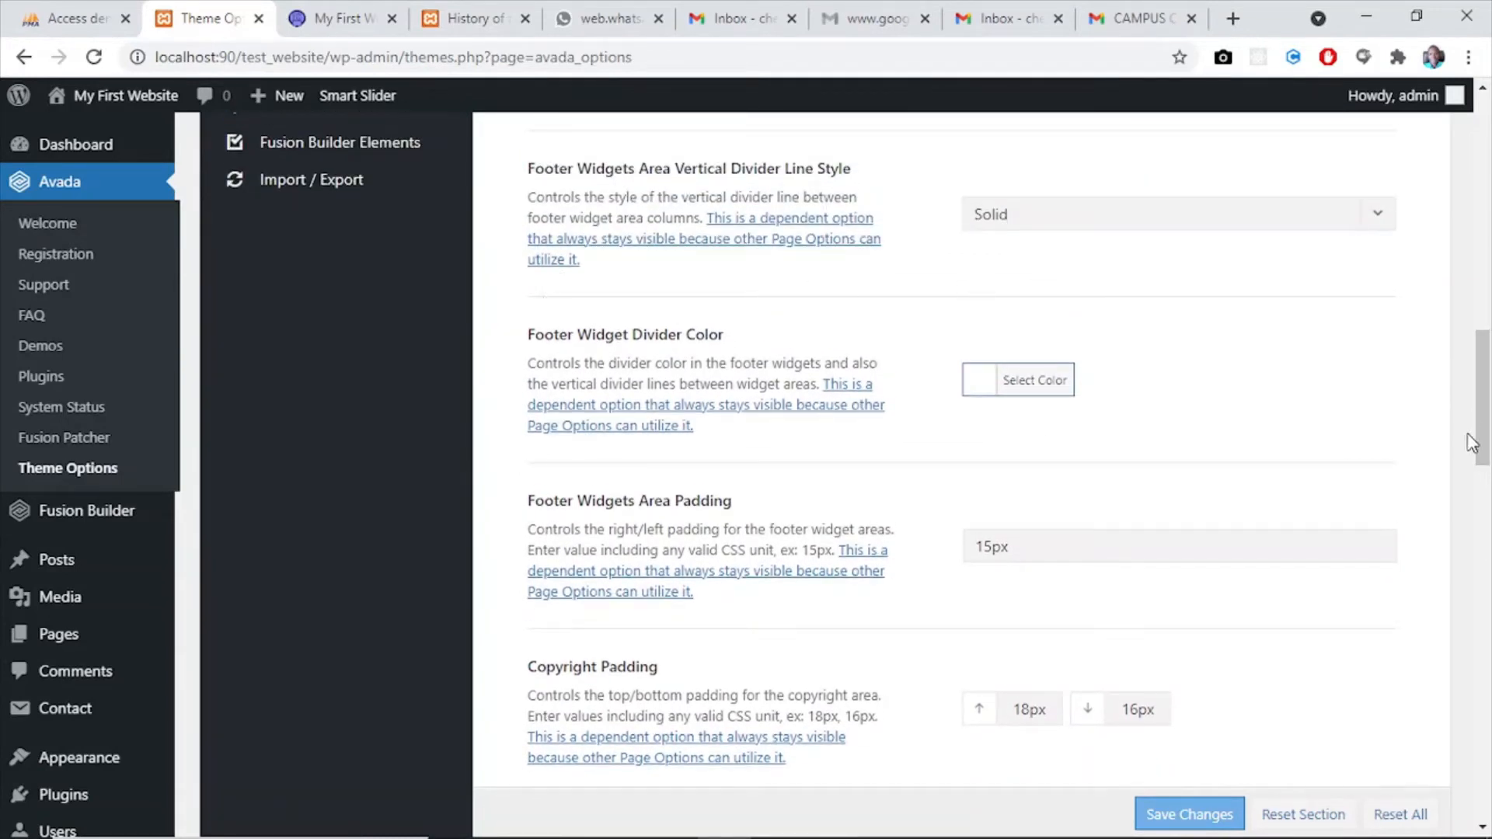
pyautogui.moveTo(1485, 431); pyautogui.dragTo(1486, 358)
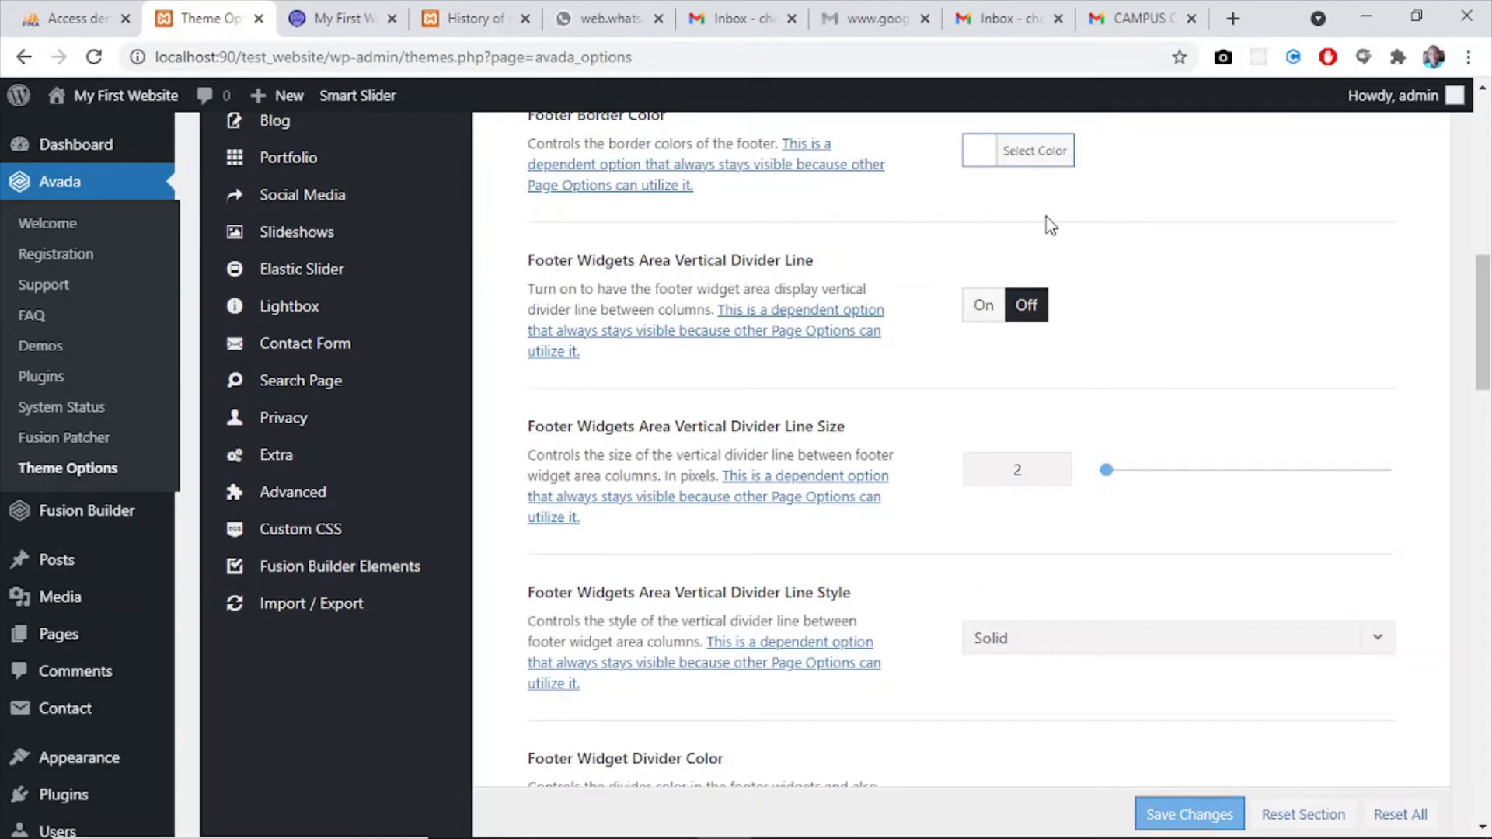
pyautogui.click(984, 305)
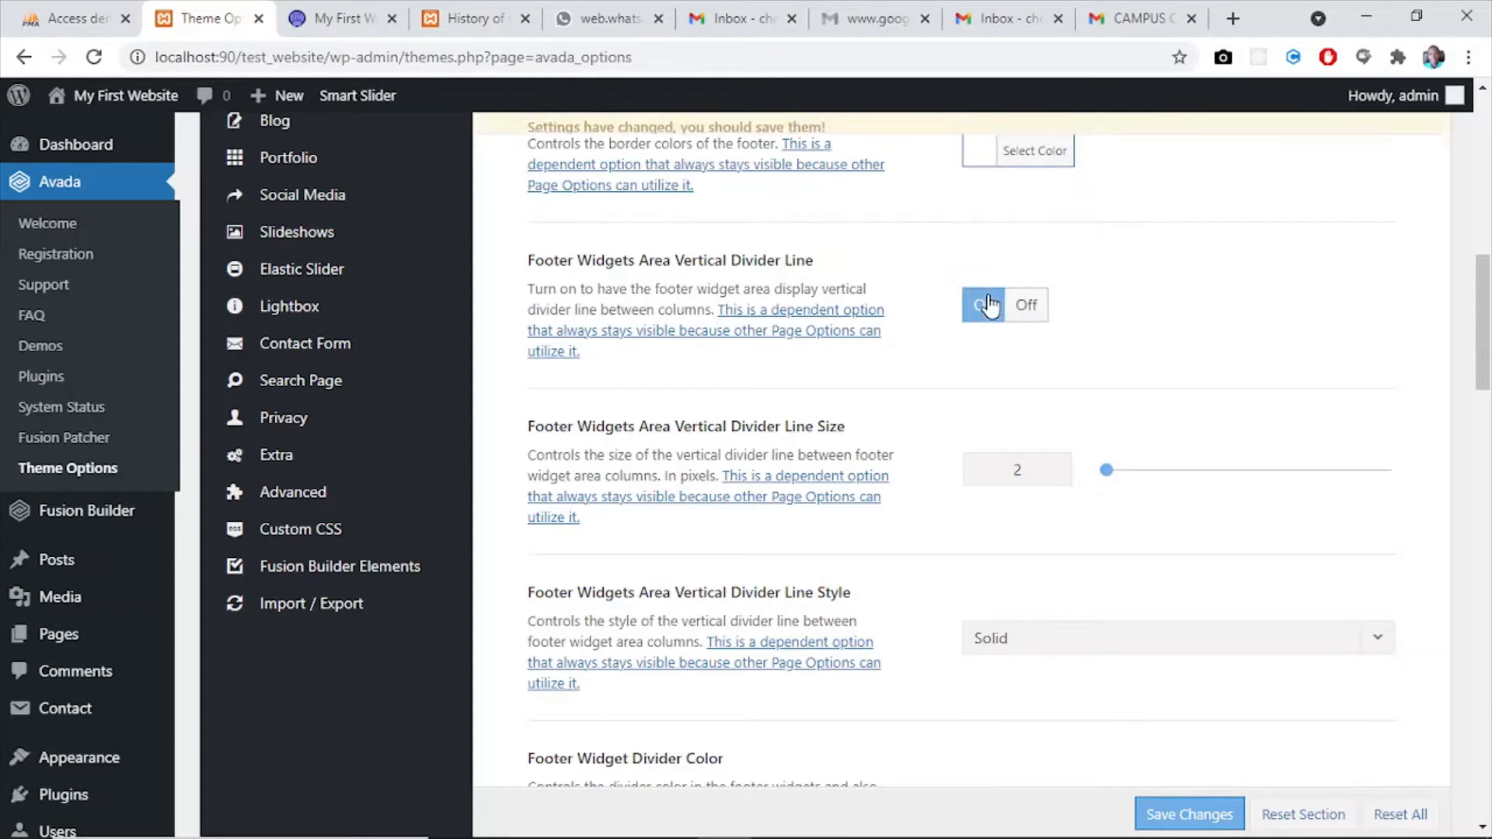
pyautogui.click(1193, 812)
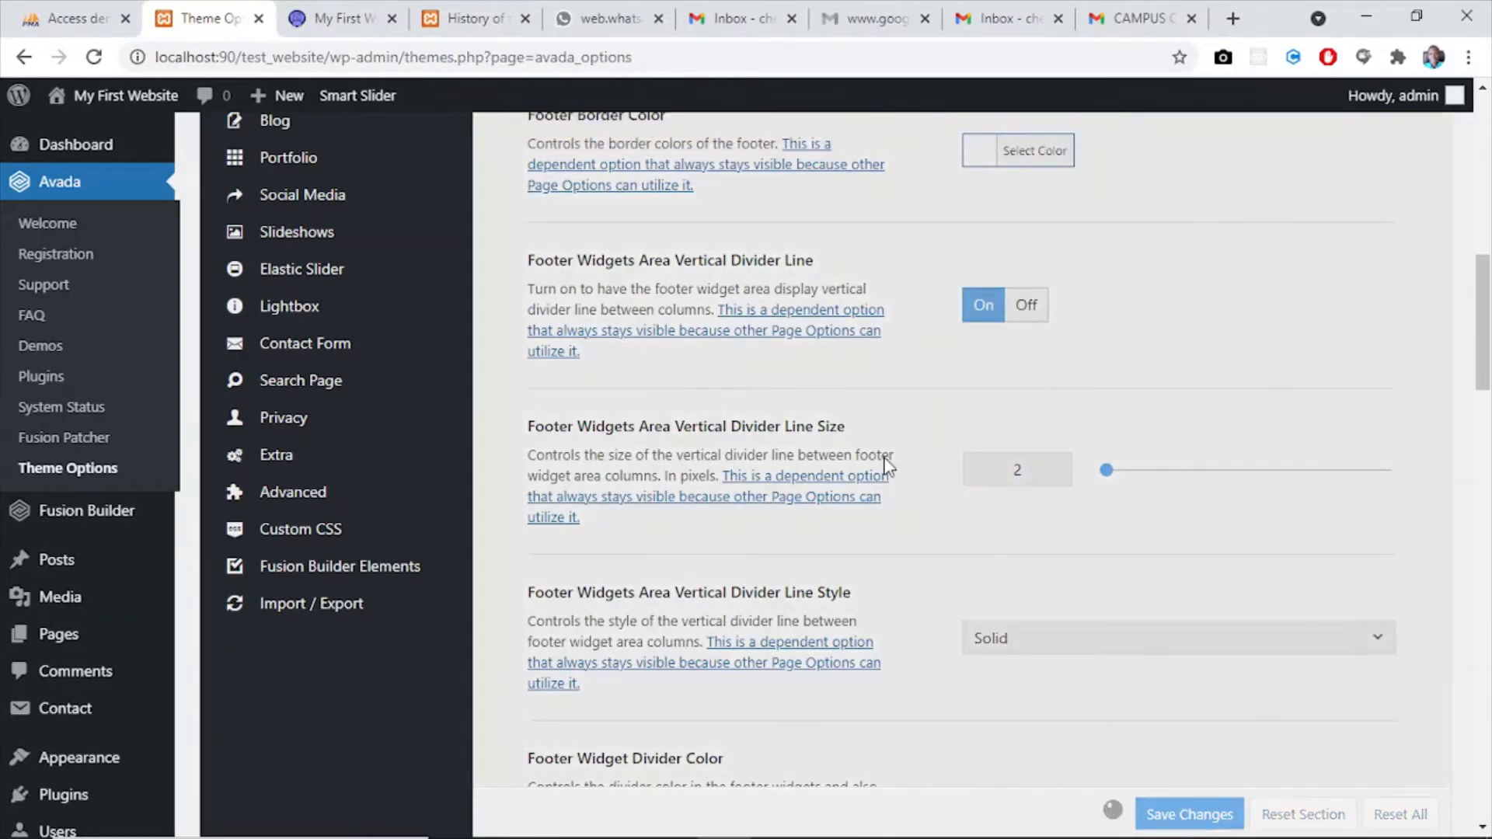
# - Reload the website's home page and examine the footer's vertical dividers, the header and the menu
pyautogui.click(320, 20)
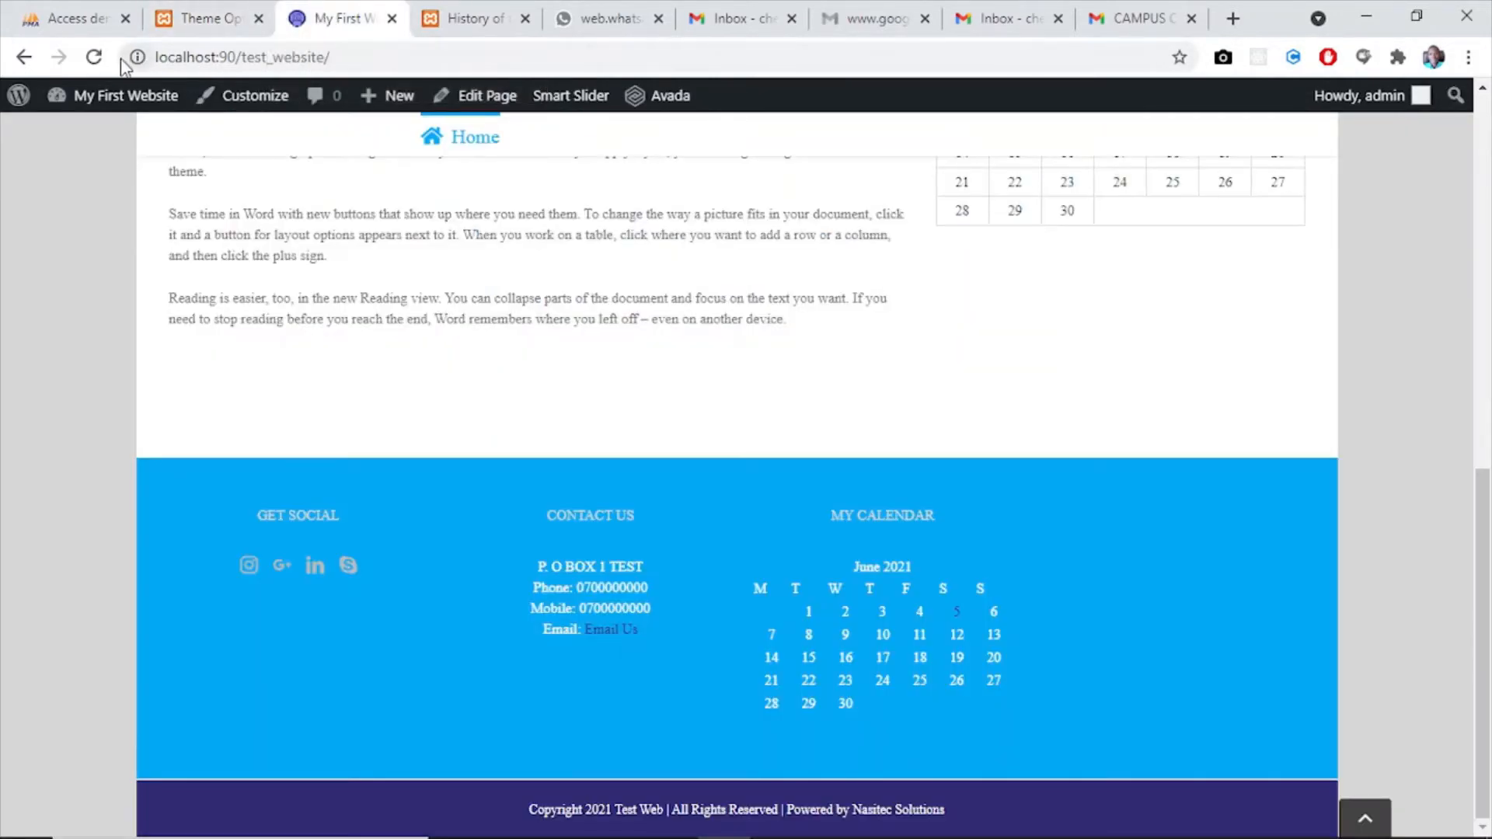
pyautogui.click(94, 58)
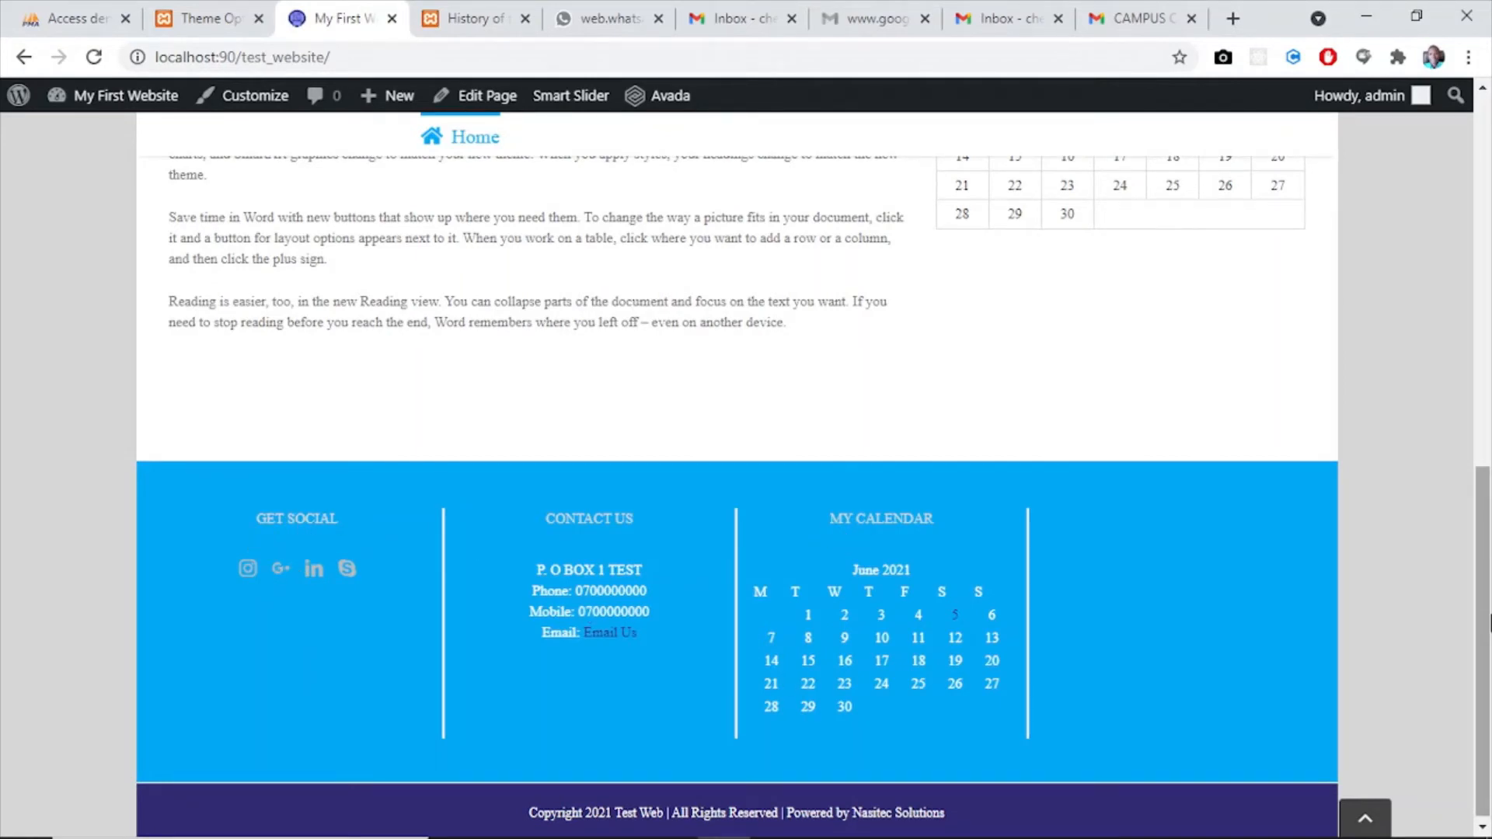
pyautogui.moveTo(1491, 623); pyautogui.dragTo(1491, 645)
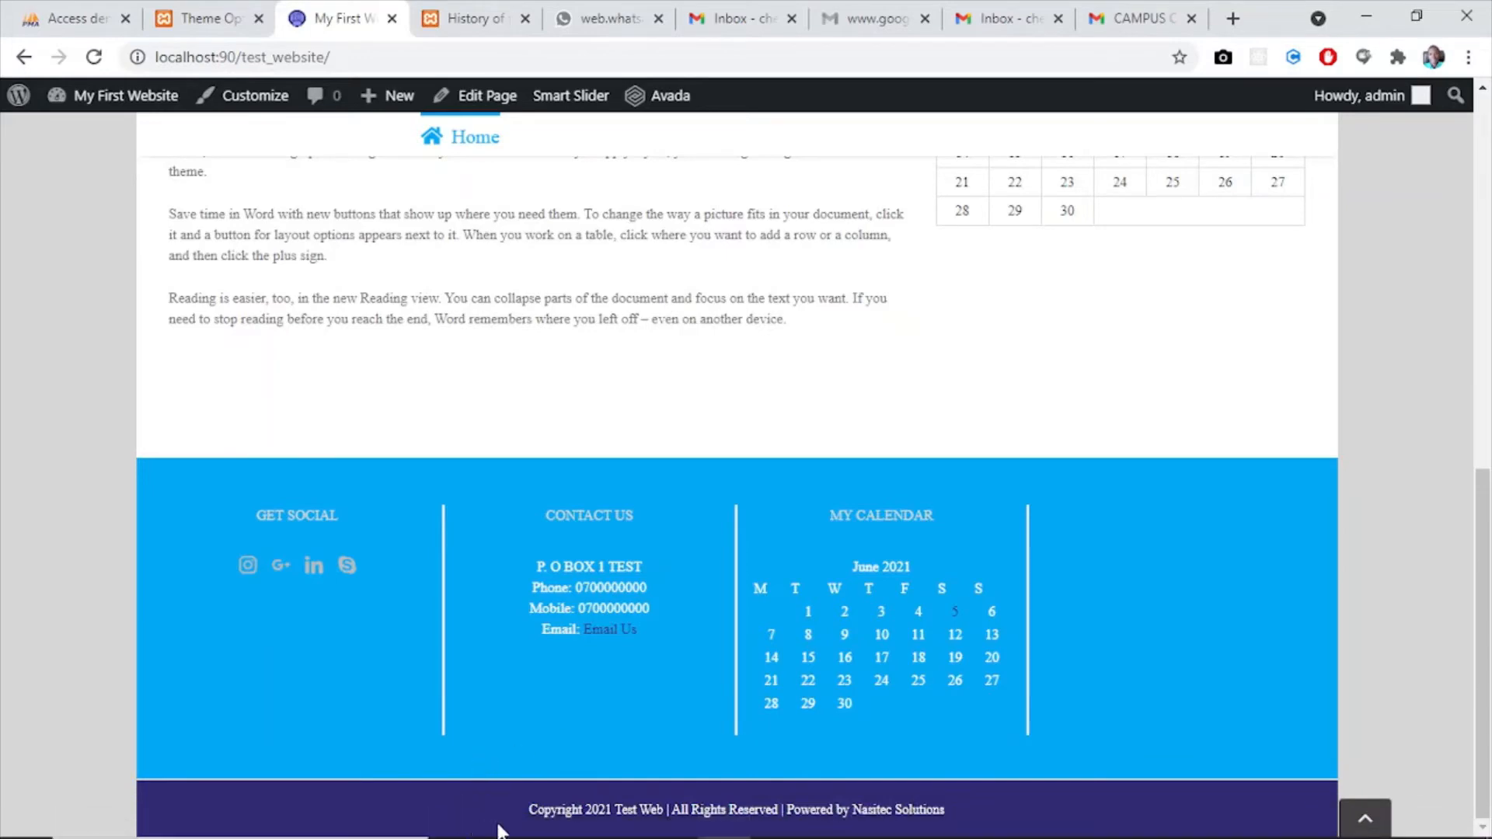
pyautogui.moveTo(1483, 673); pyautogui.dragTo(1488, 229)
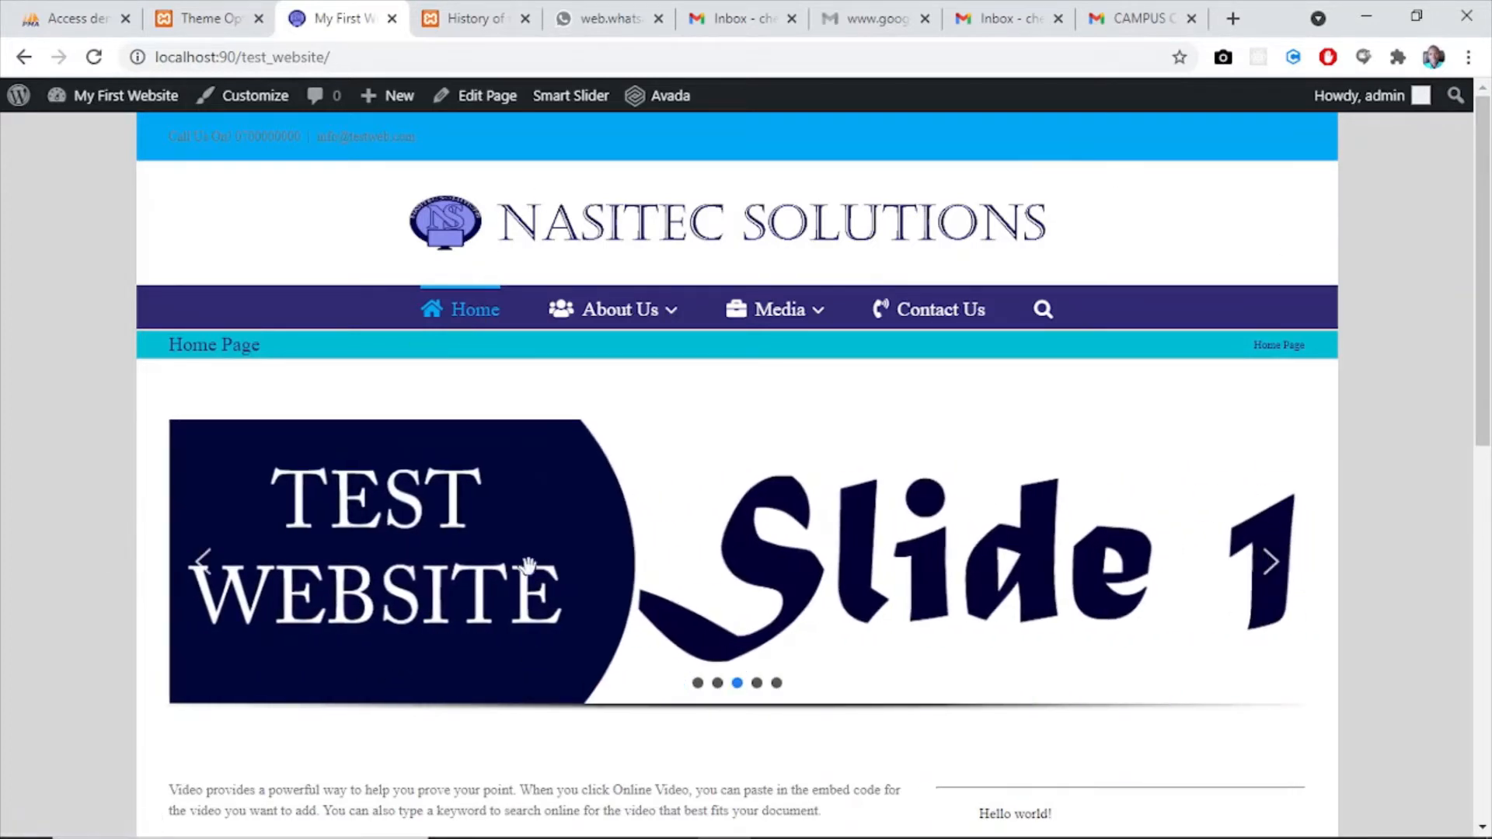
pyautogui.moveTo(553, 320)
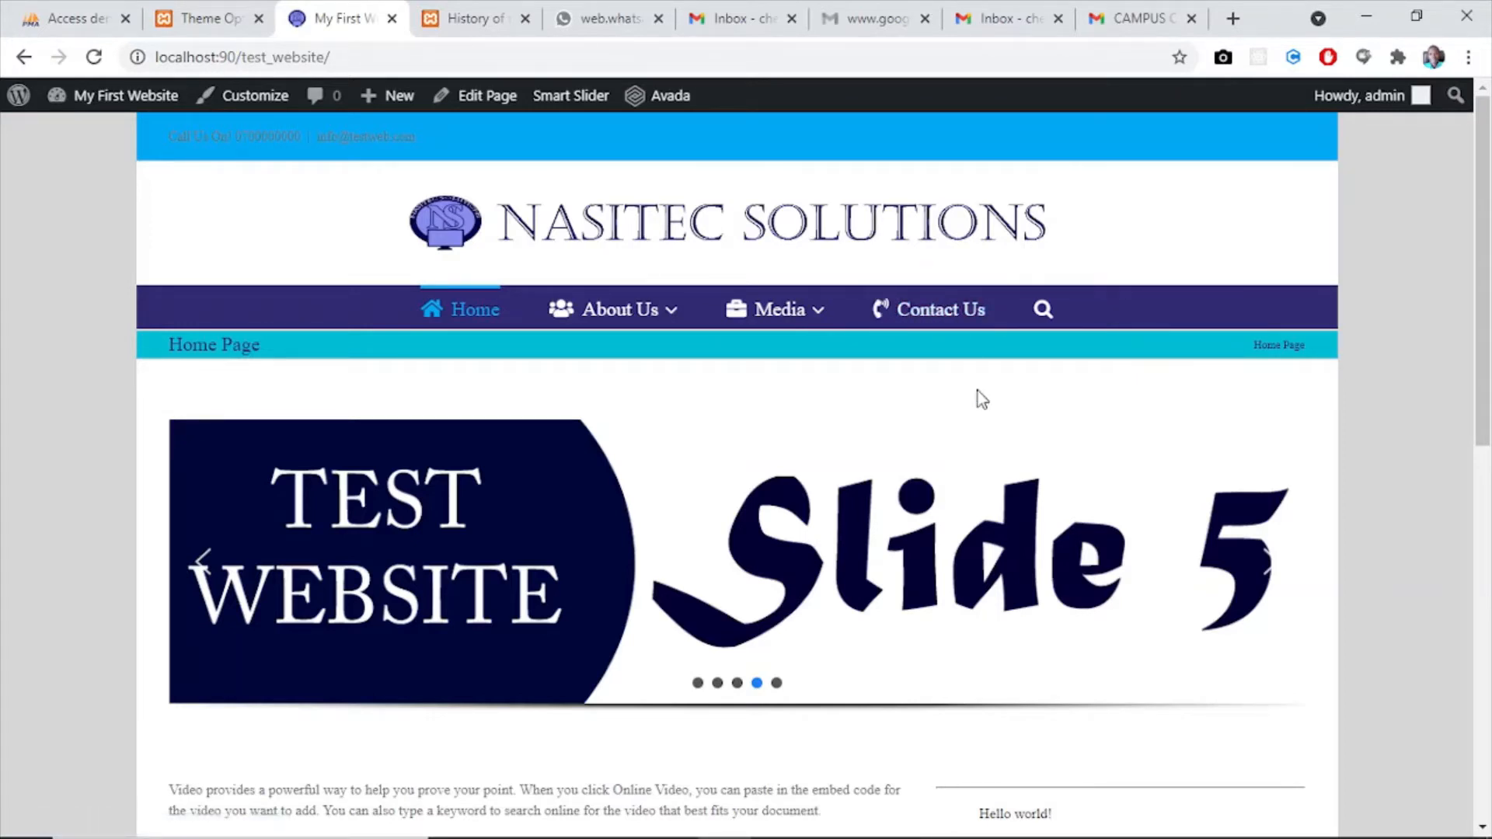
# - Return to the WordPress admin area and open the list of all pages
pyautogui.moveTo(167, 109)
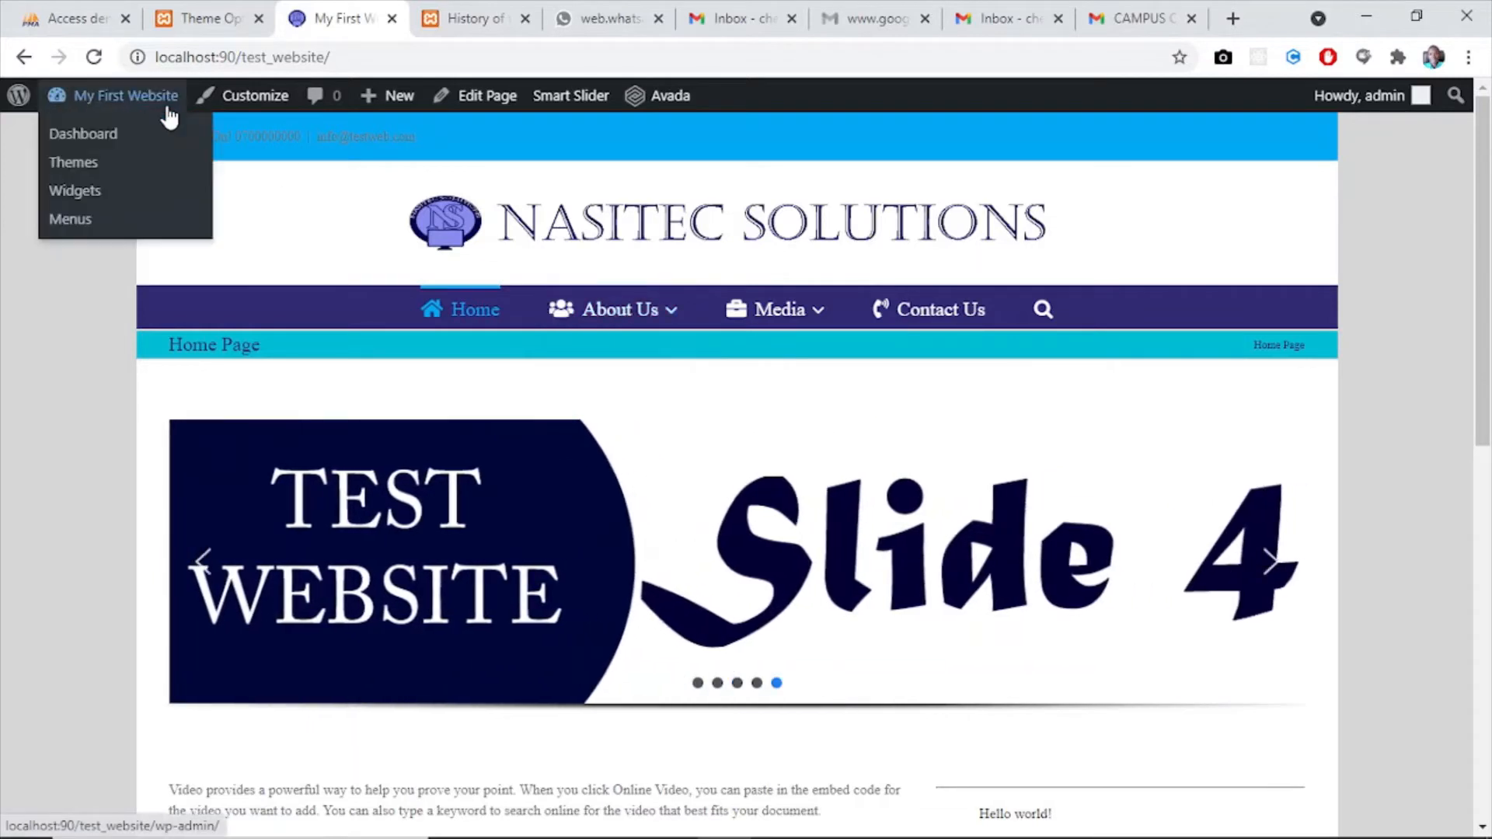
pyautogui.click(192, 31)
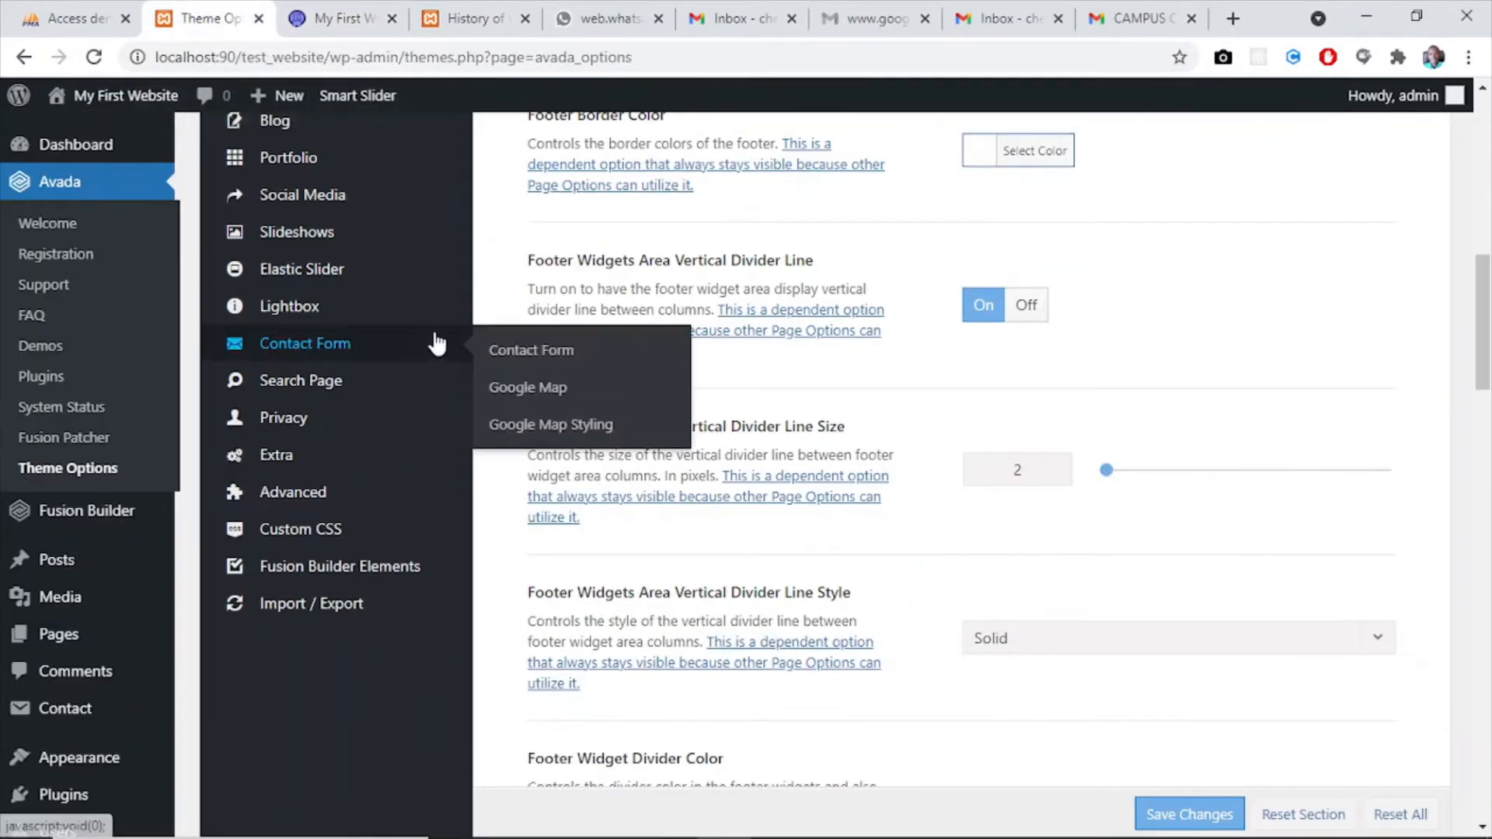
pyautogui.moveTo(1490, 369); pyautogui.dragTo(1484, 157)
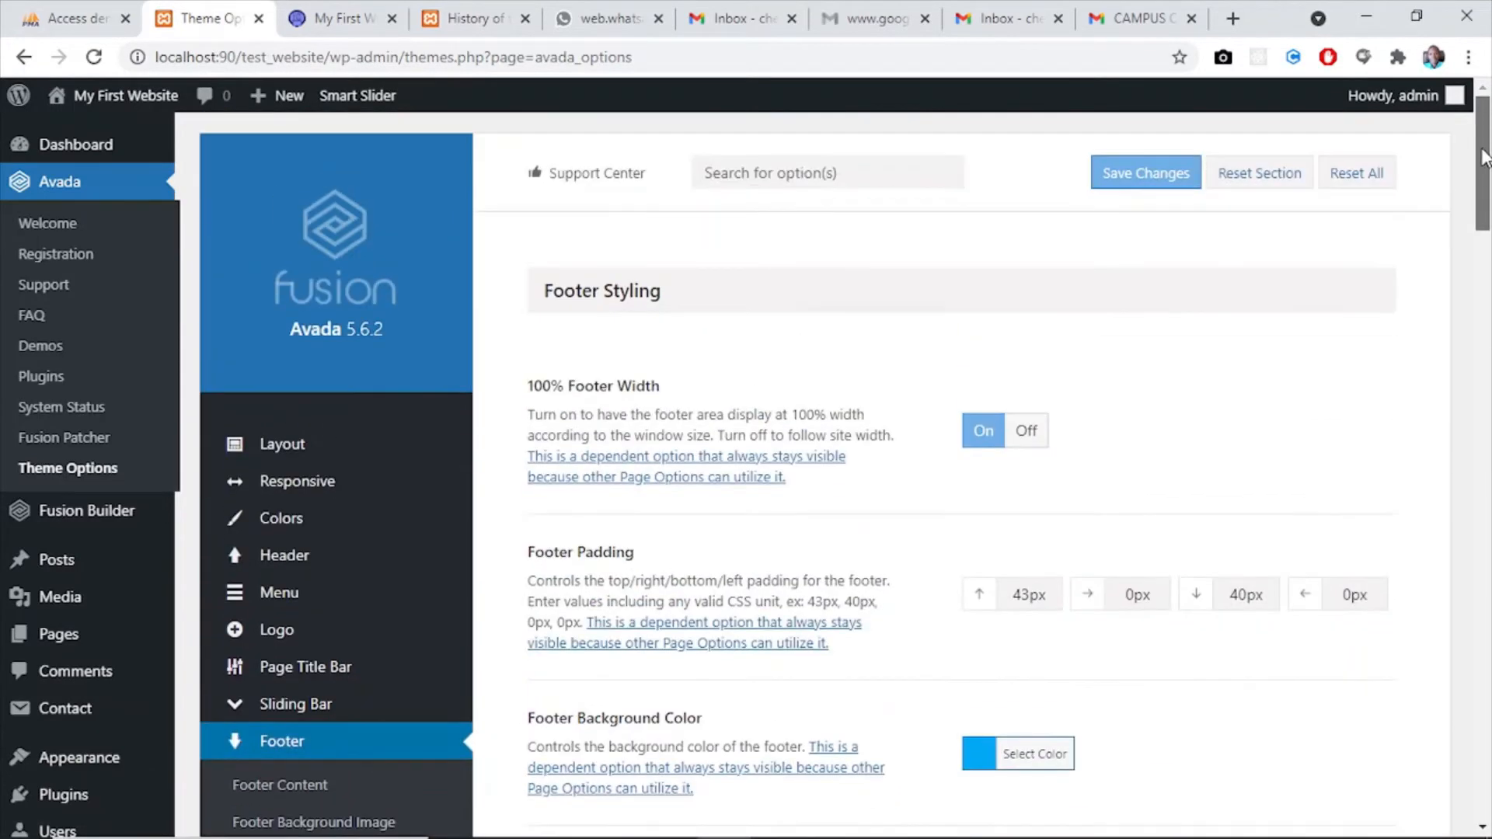
pyautogui.moveTo(54, 637)
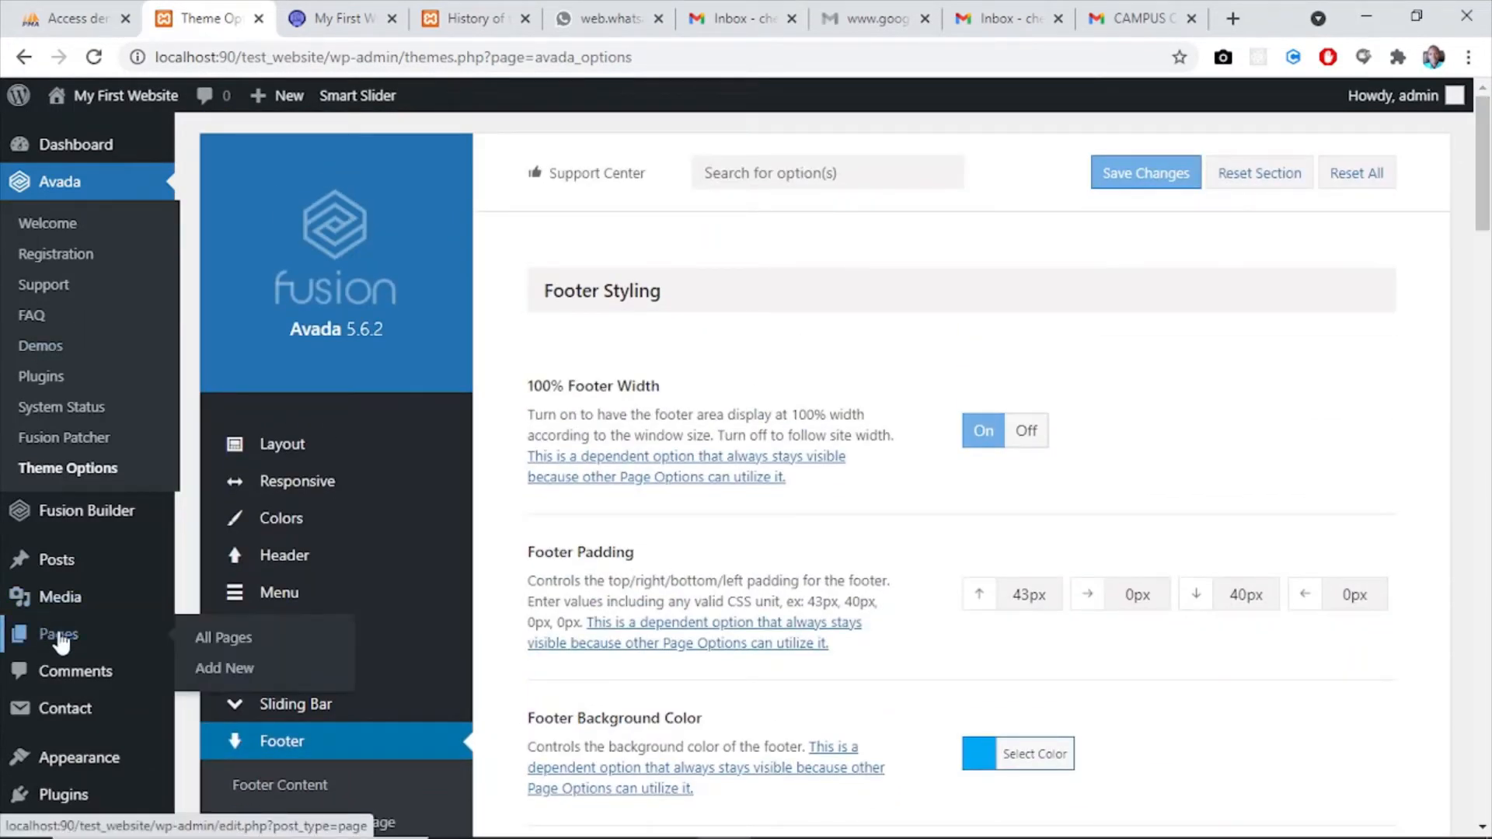
pyautogui.click(220, 647)
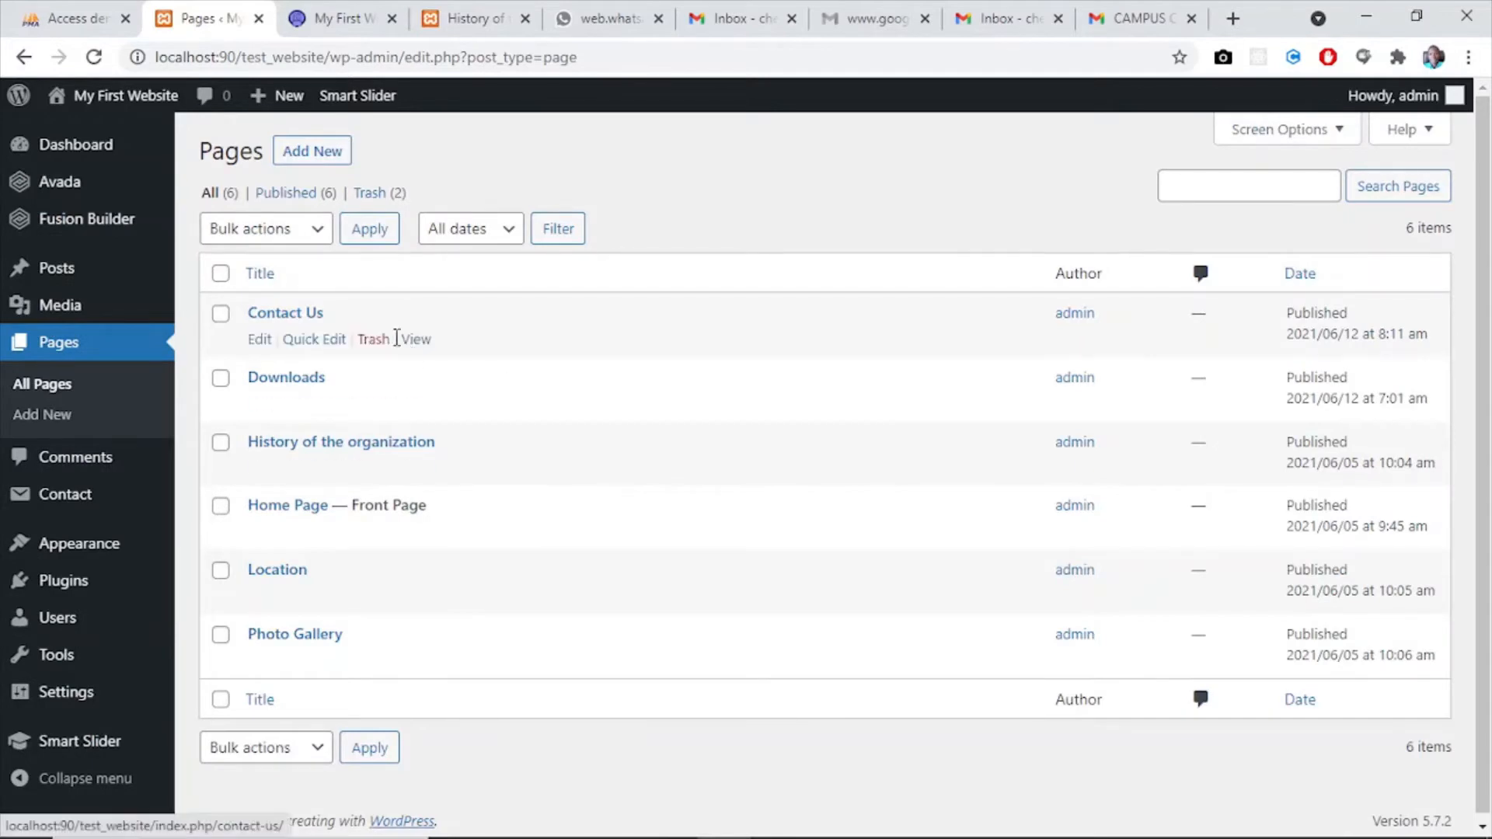
# - Select the Contact Us, Photo Gallery and Downloads pages and check which pages are already in the trash
pyautogui.click(222, 315)
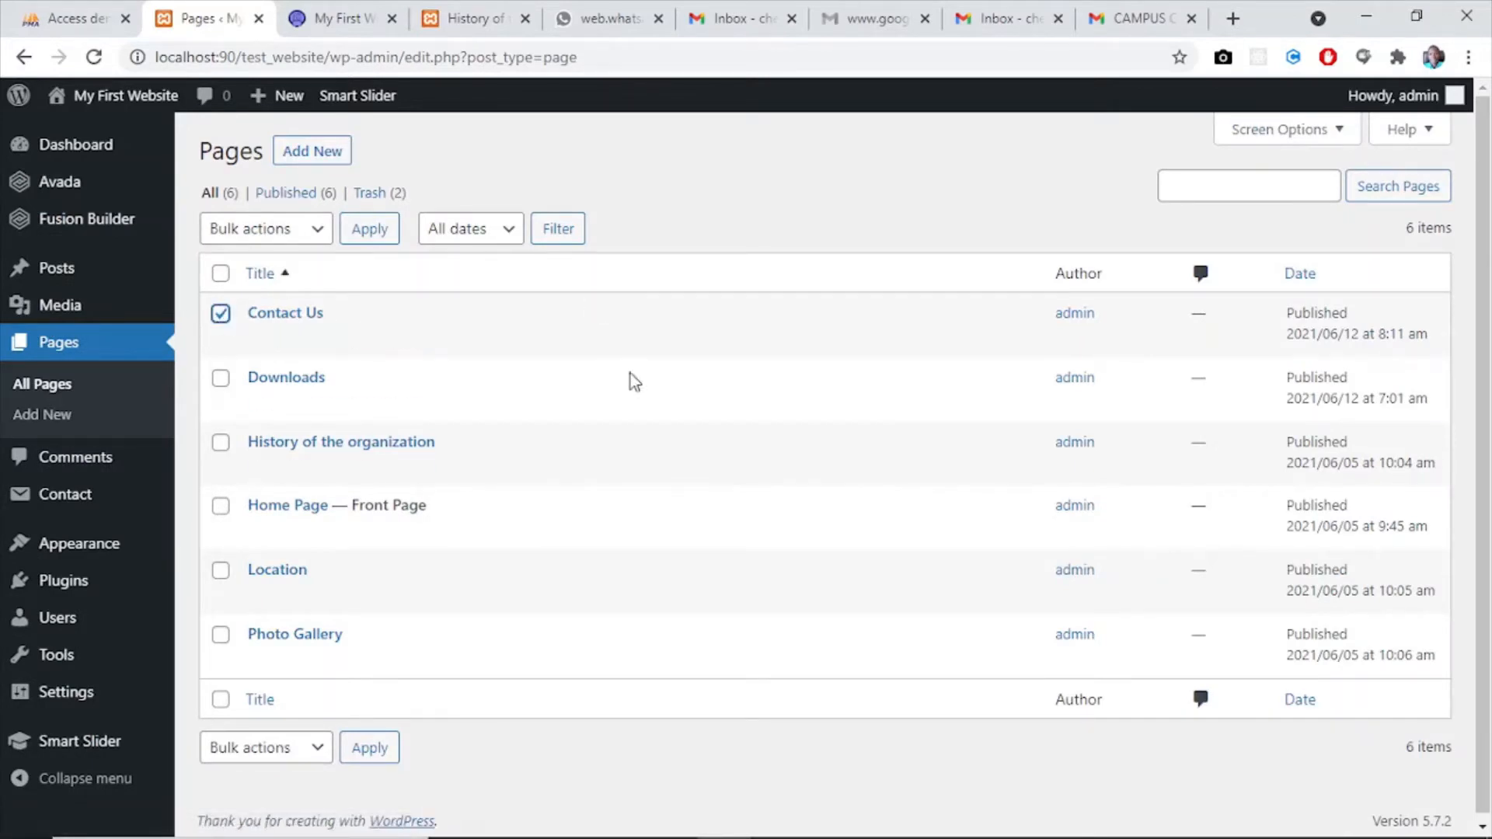
pyautogui.click(227, 636)
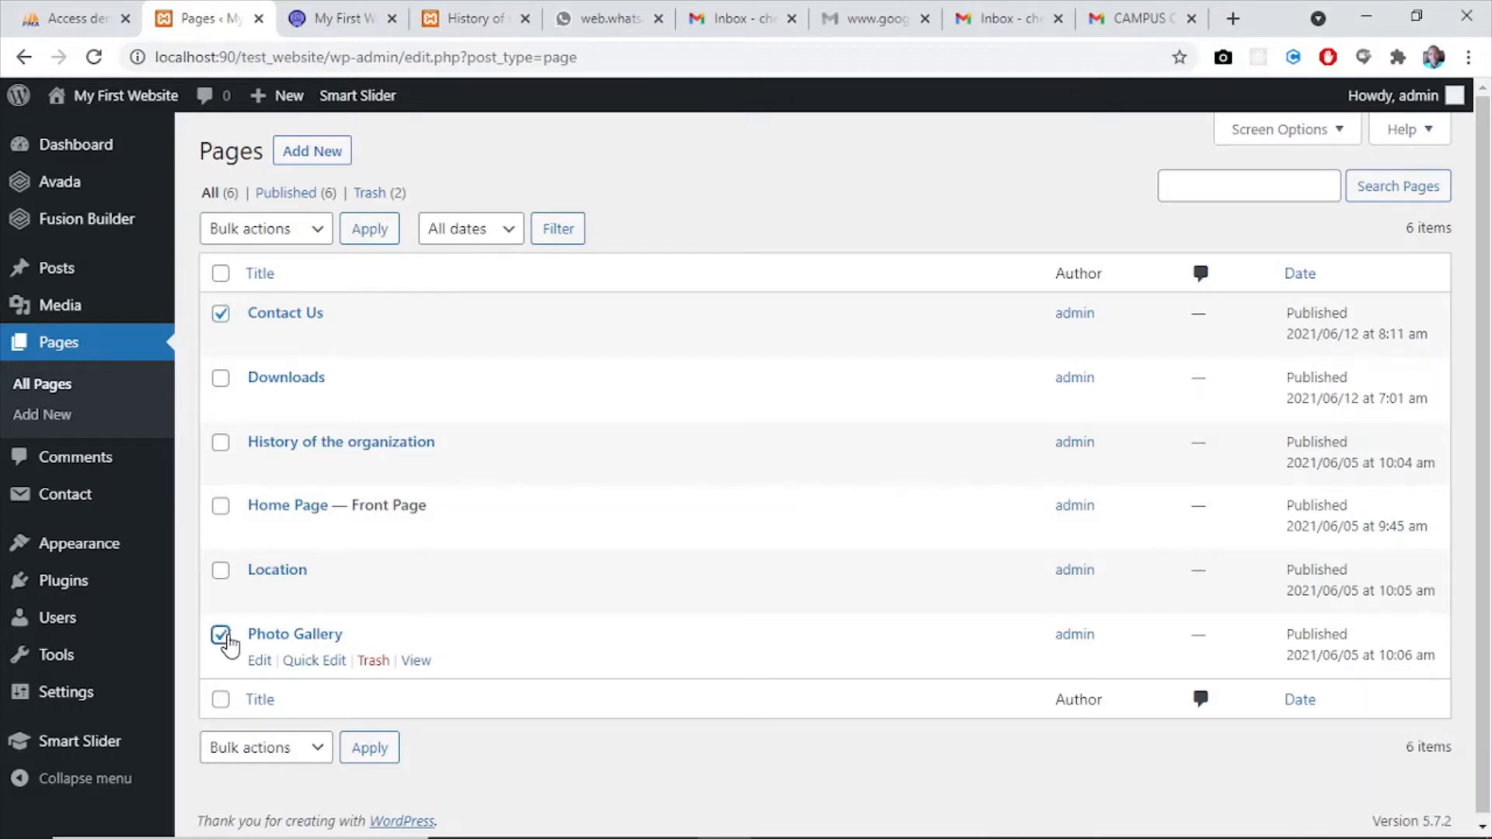
pyautogui.click(220, 378)
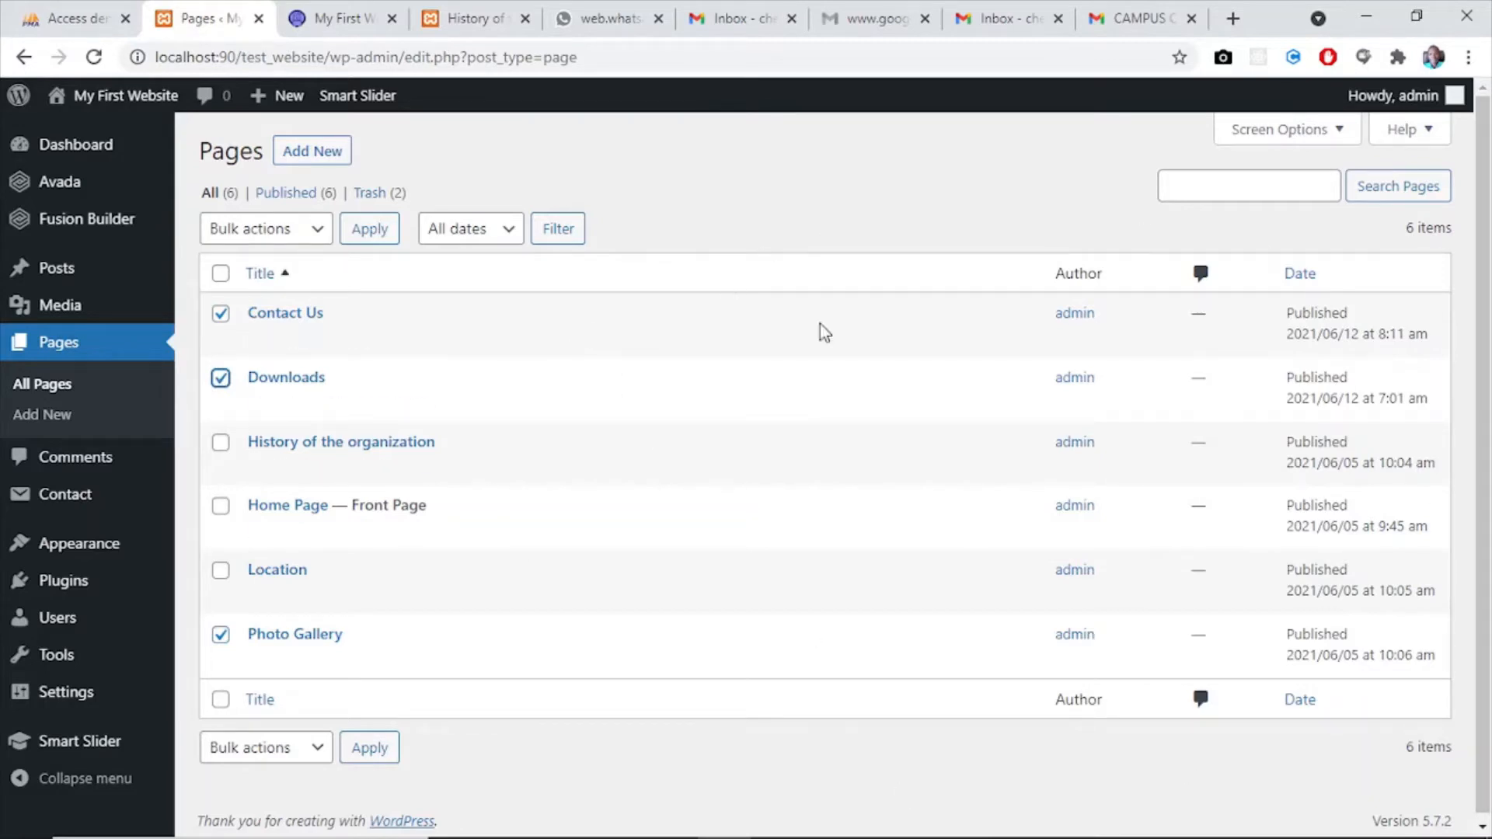
pyautogui.moveTo(1486, 369); pyautogui.dragTo(1490, 481)
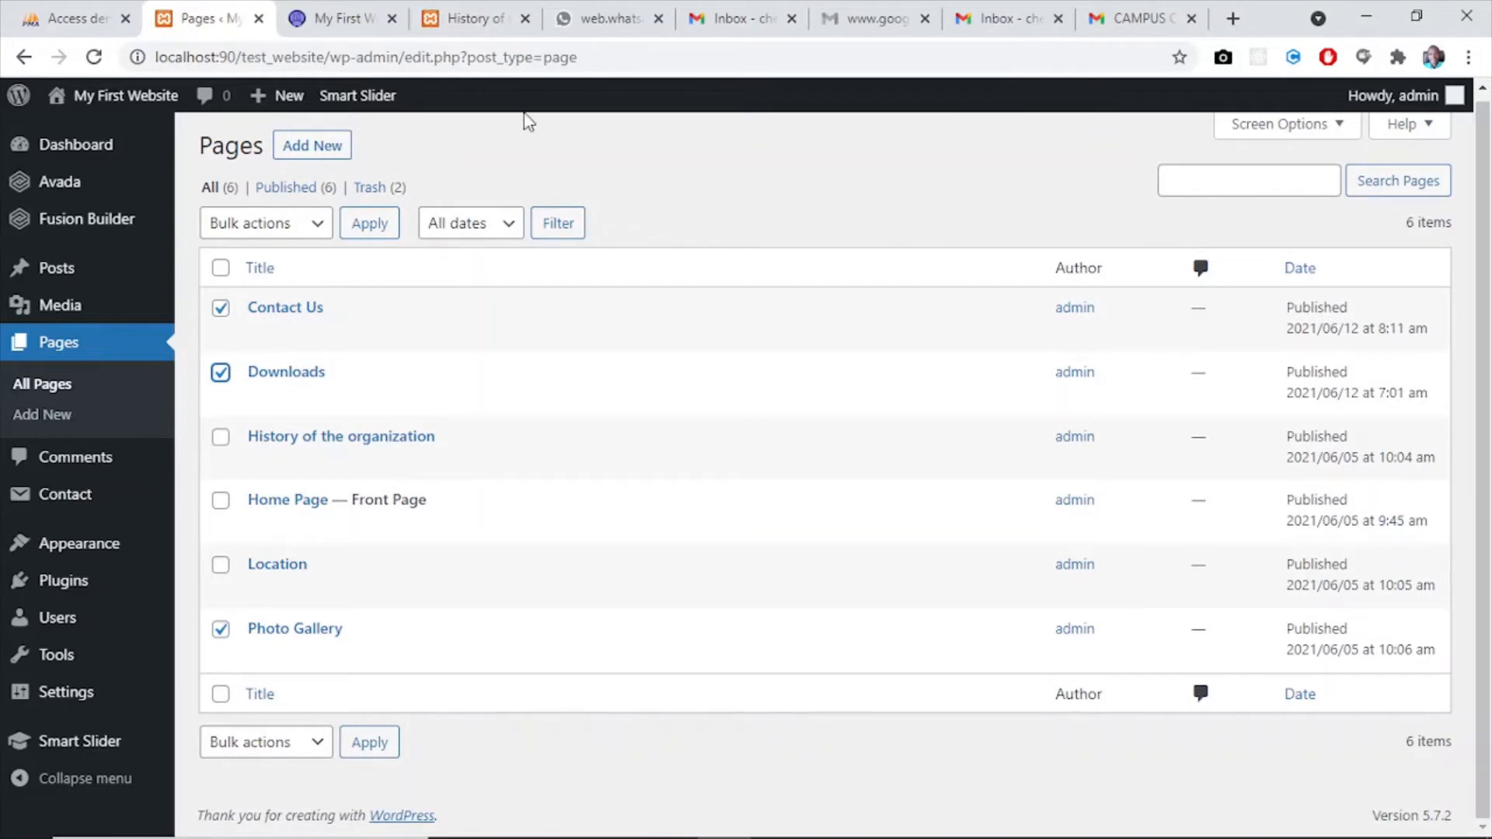
pyautogui.click(370, 188)
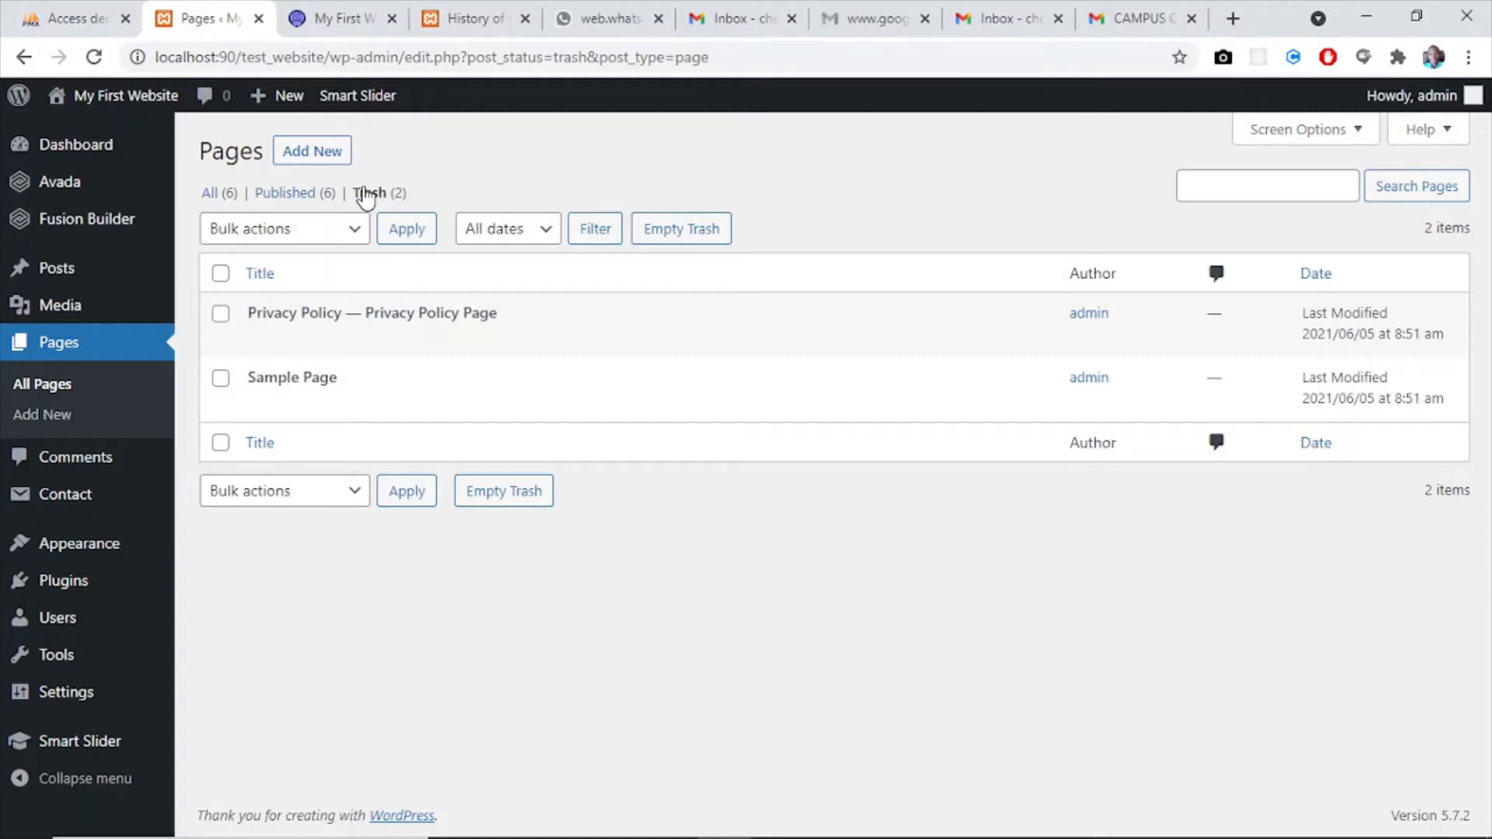
pyautogui.click(228, 195)
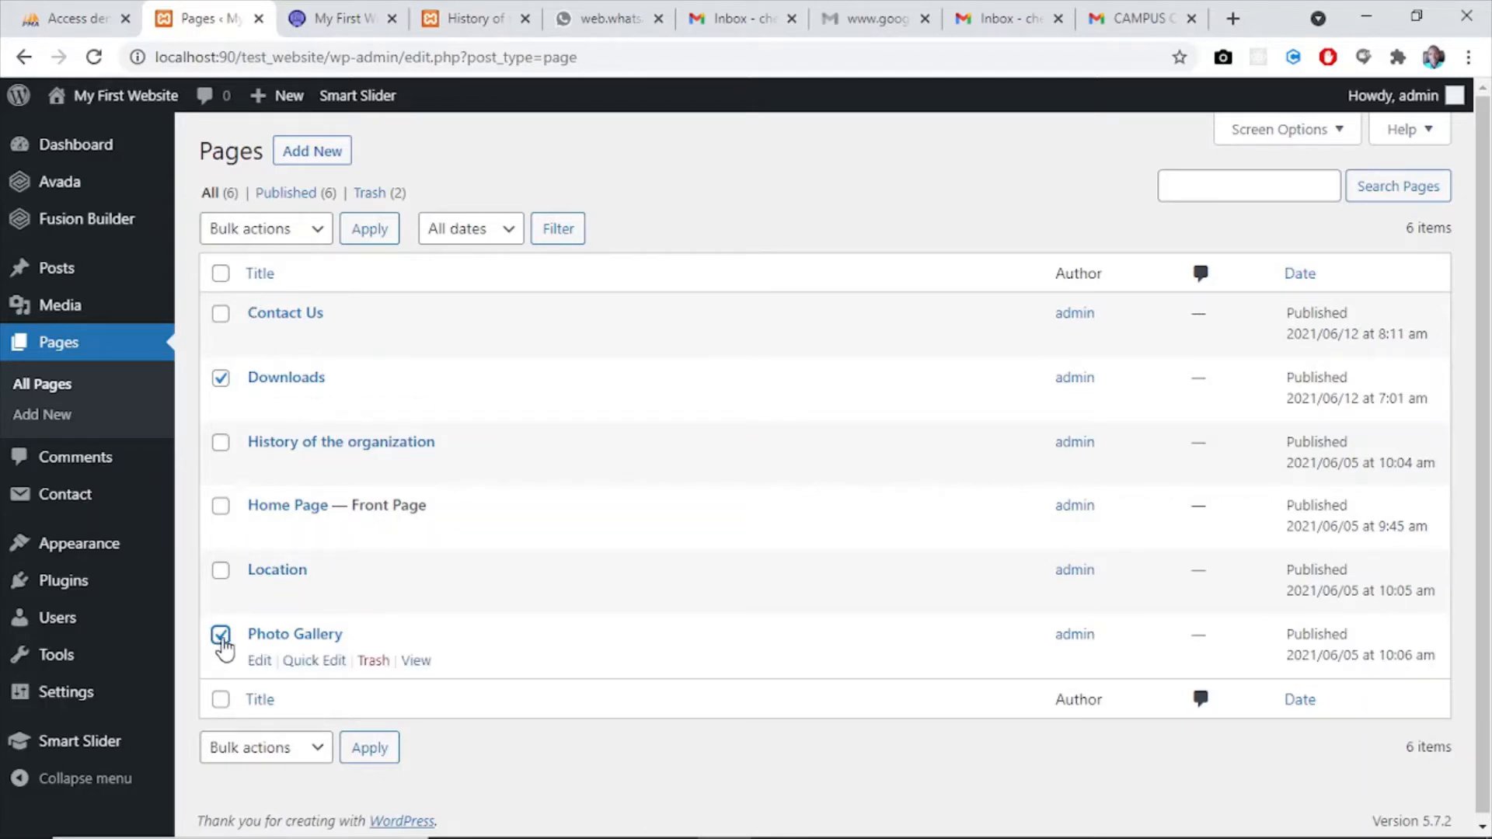
# - Move the Contact Us, Downloads and Photo Gallery pages to the trash with a bulk action
pyautogui.click(221, 315)
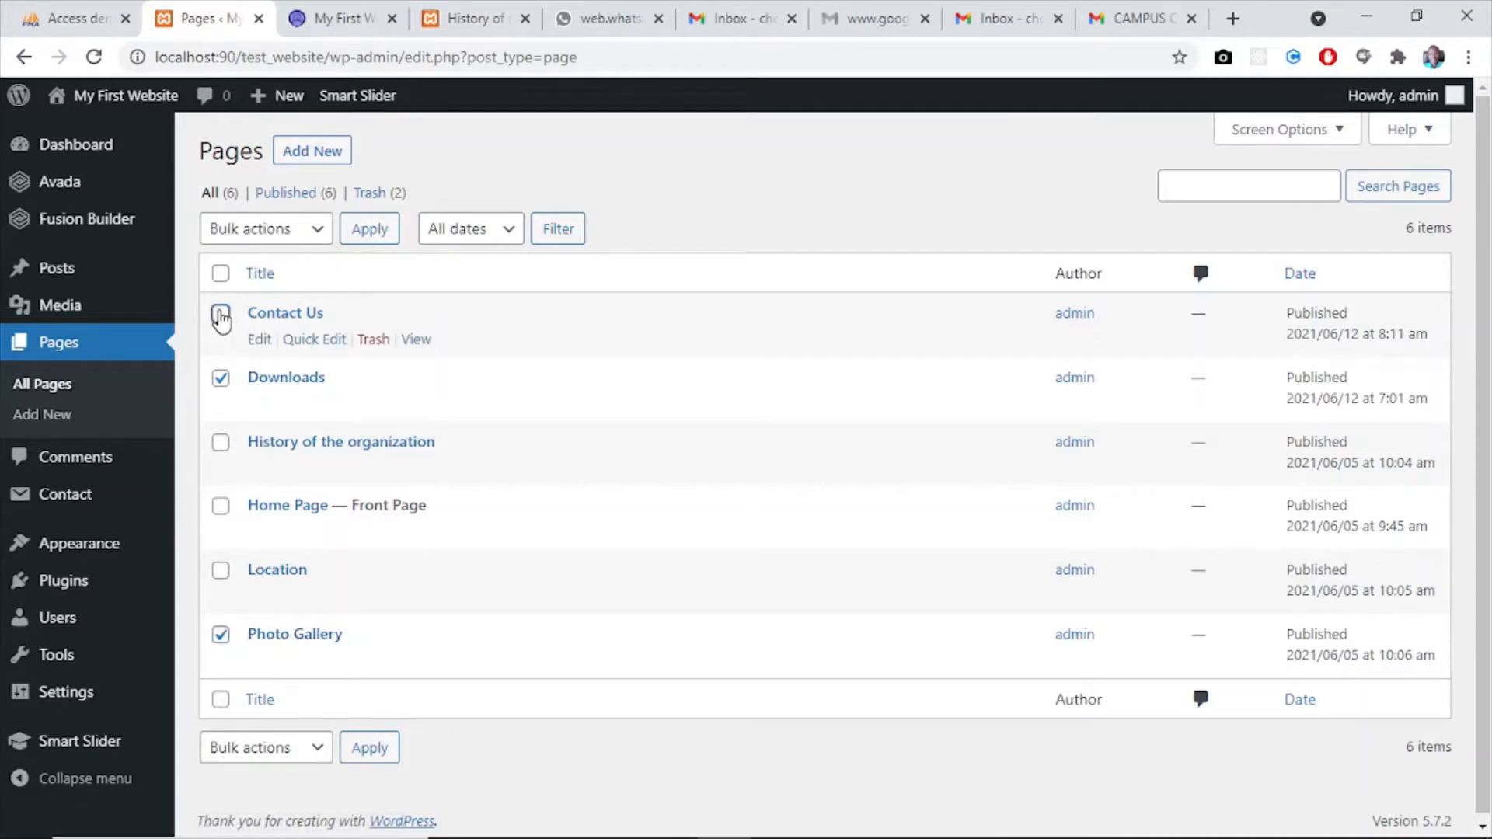
pyautogui.click(289, 754)
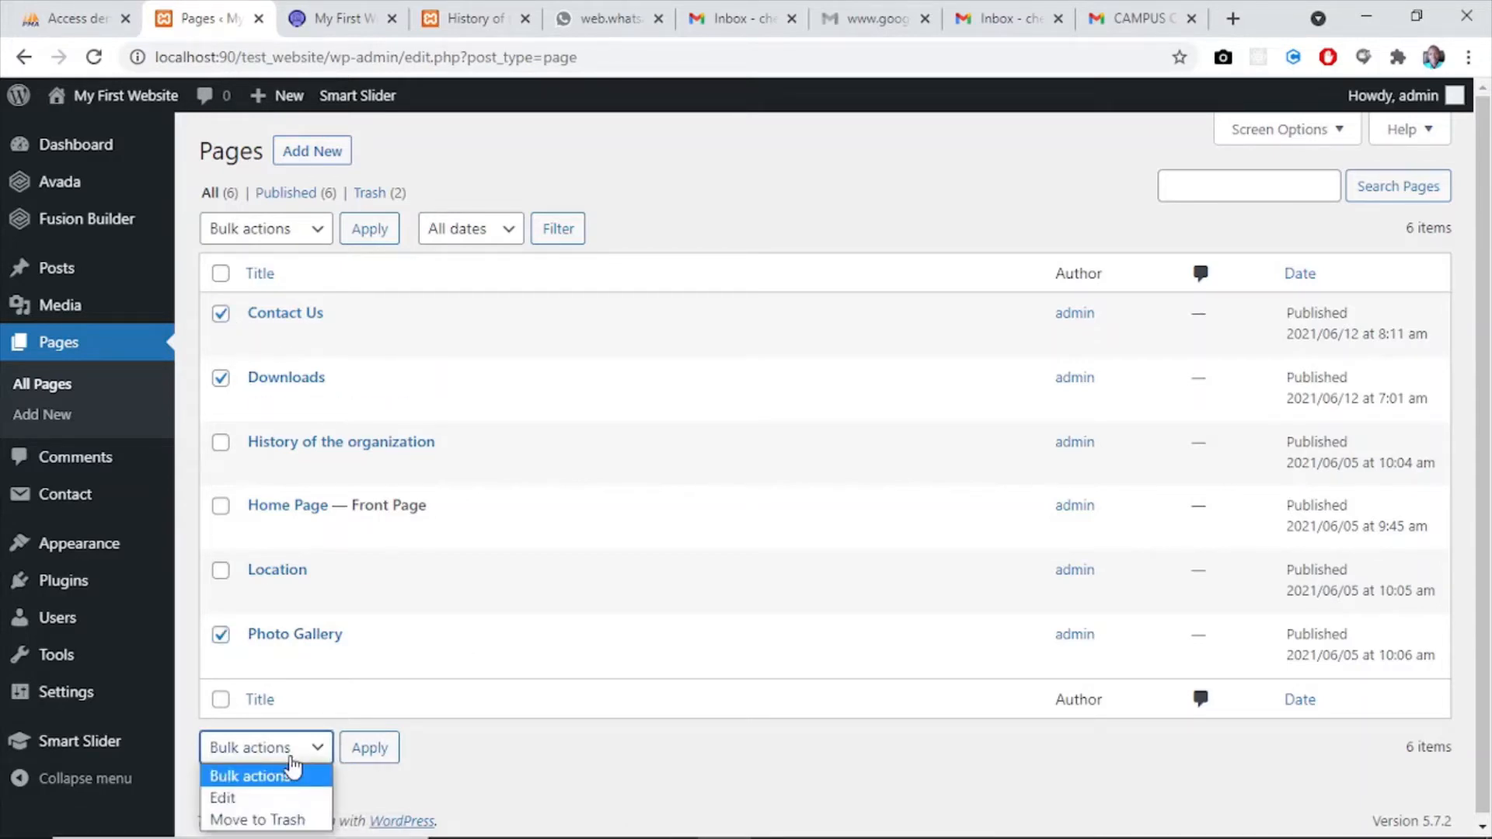
pyautogui.click(254, 819)
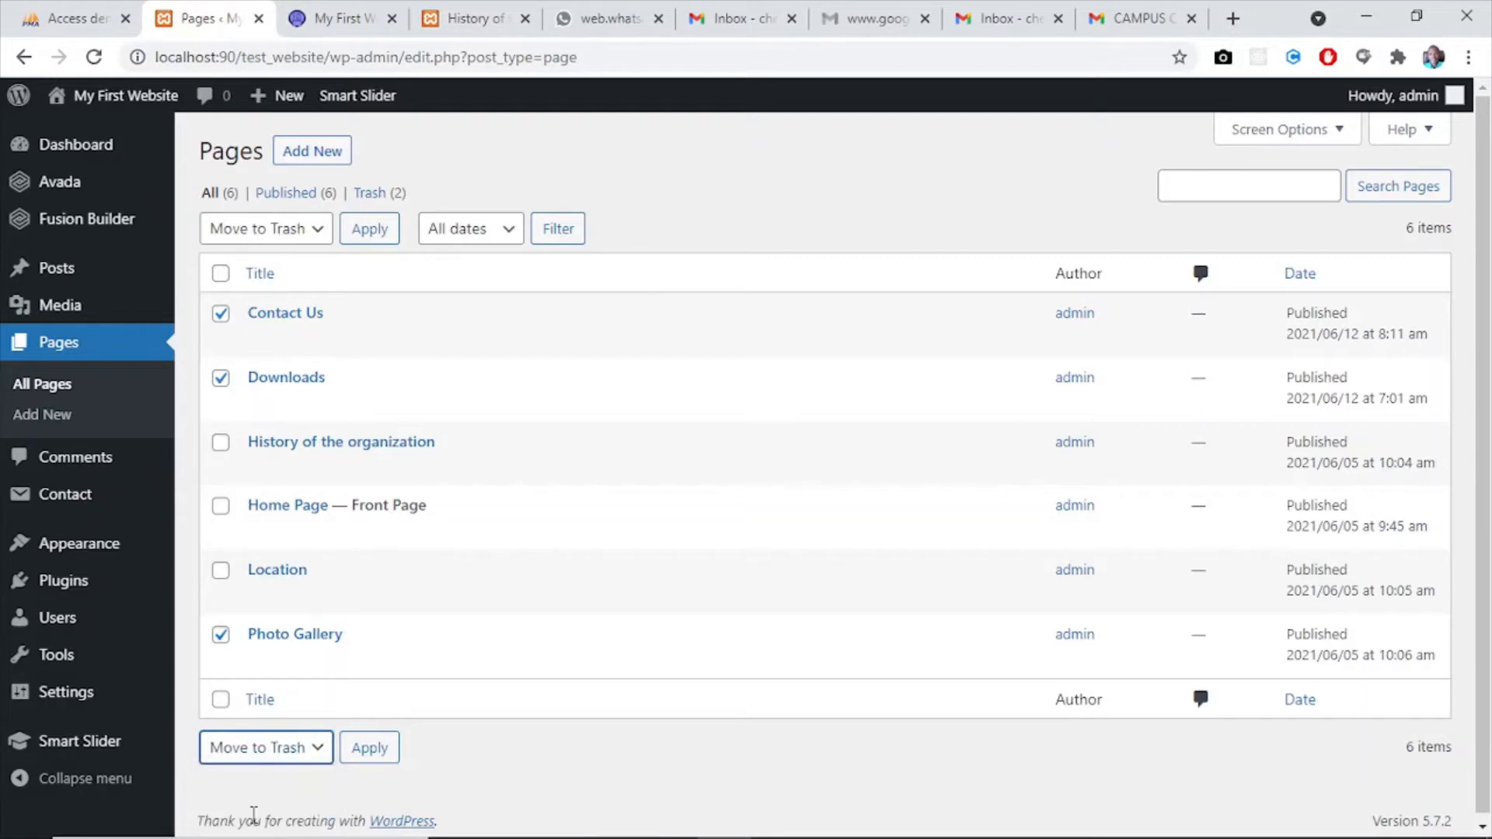
pyautogui.click(375, 754)
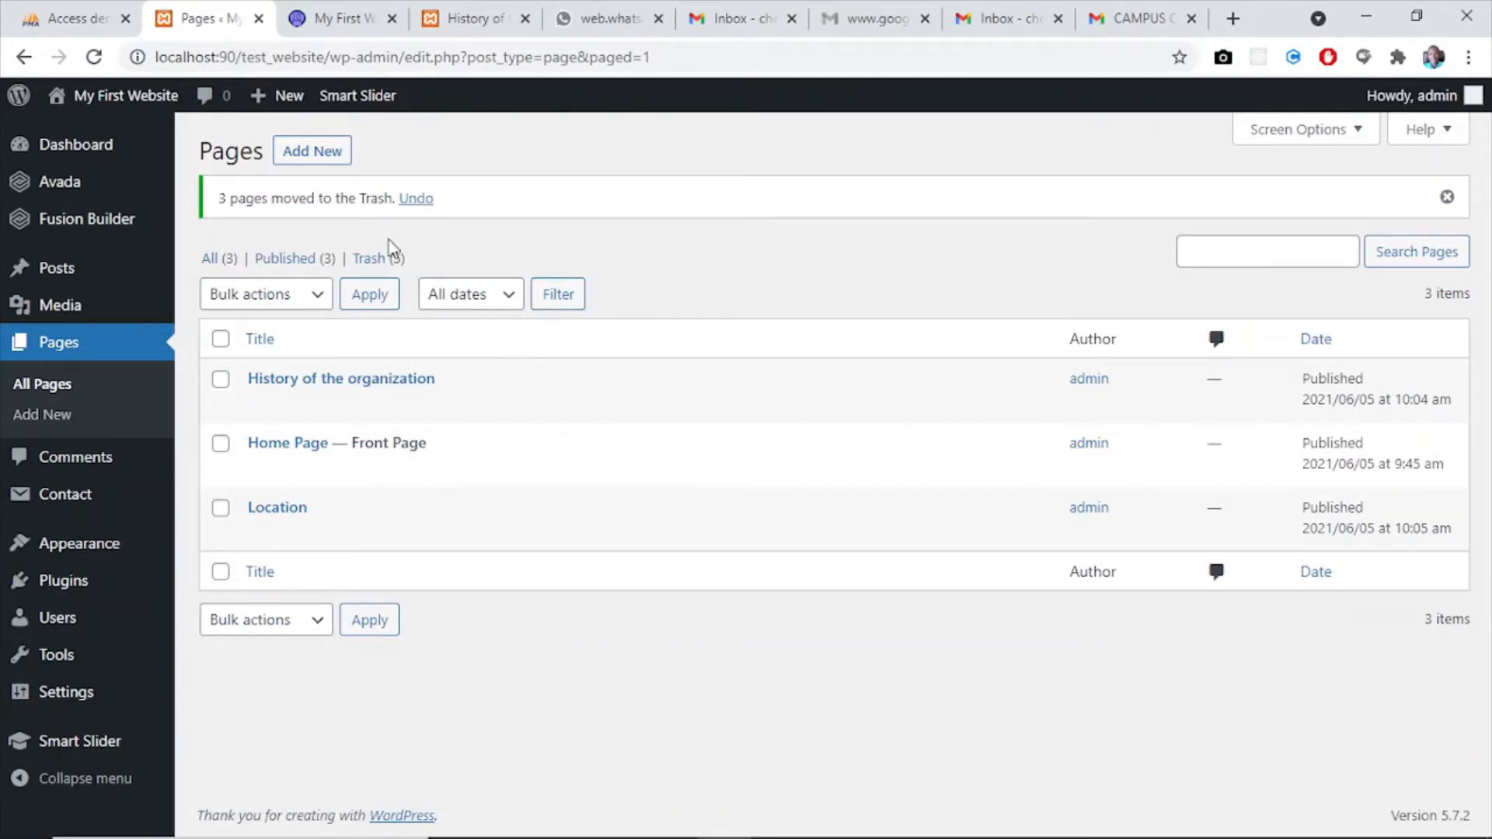
# - View the trashed pages and set up the Restore bulk action for Contact Us, clearing the selection without applying it
pyautogui.click(380, 258)
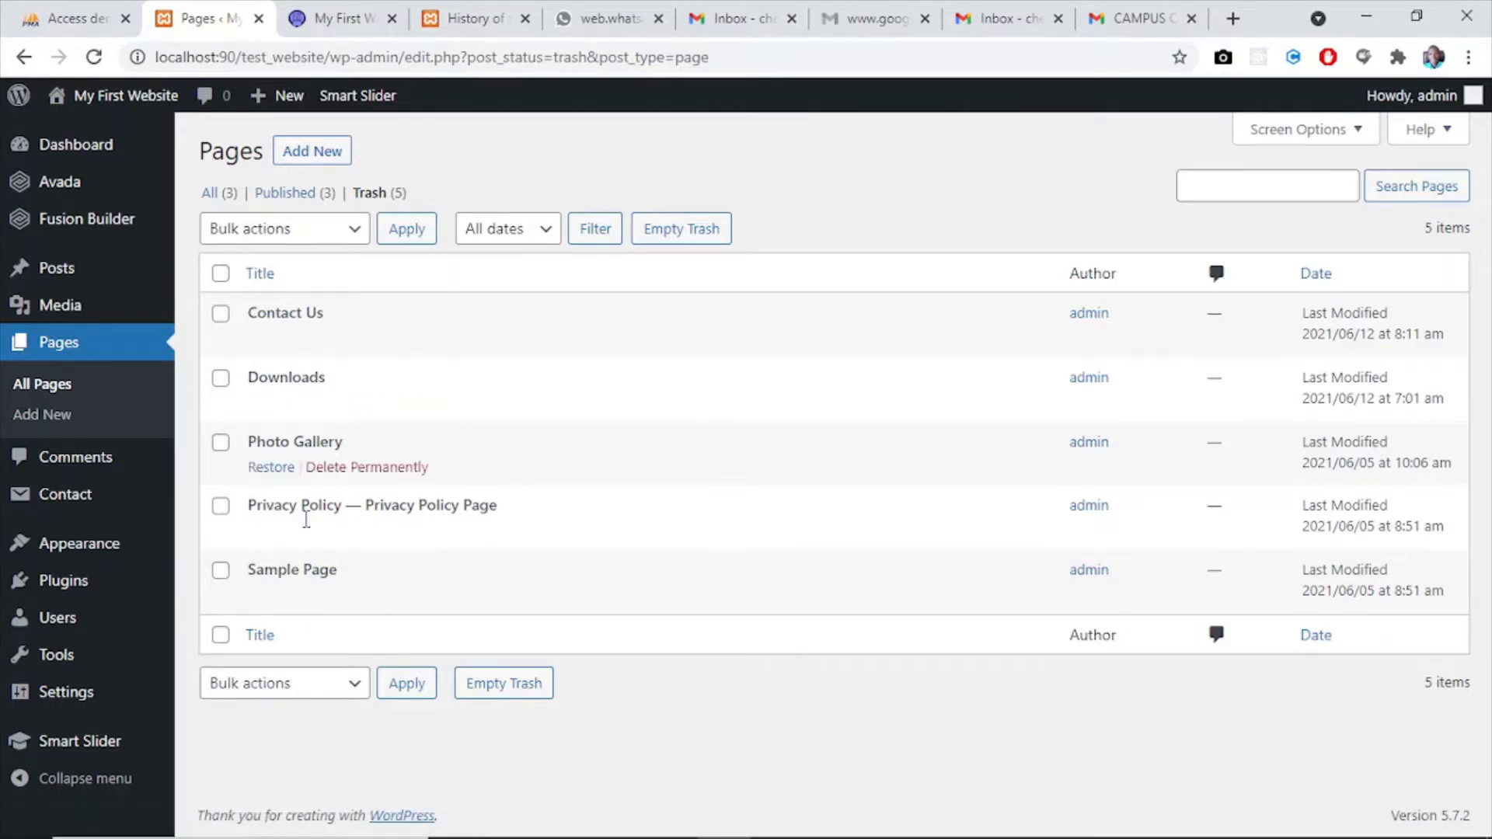
pyautogui.click(289, 684)
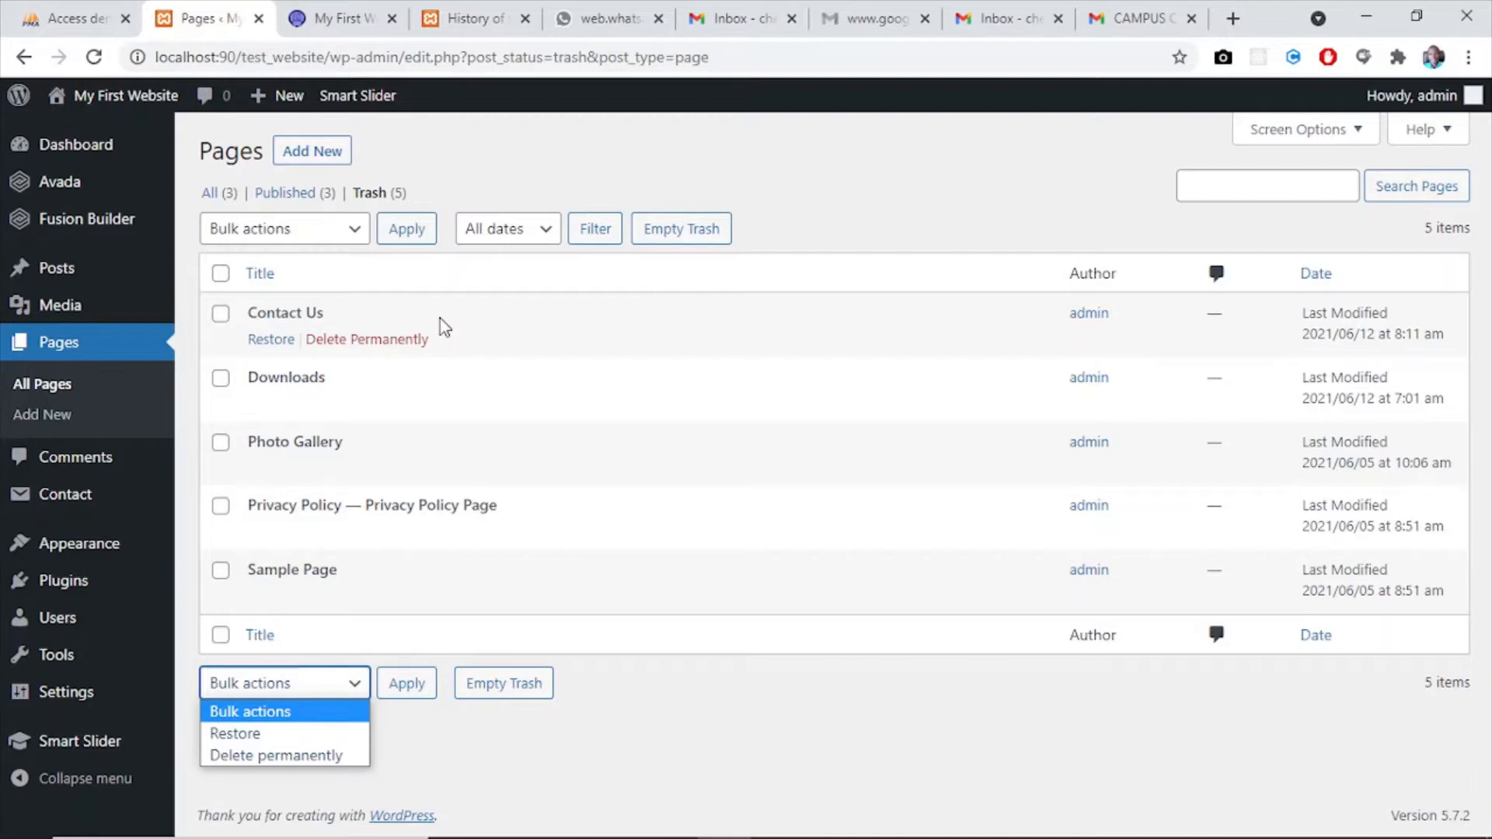
pyautogui.click(372, 193)
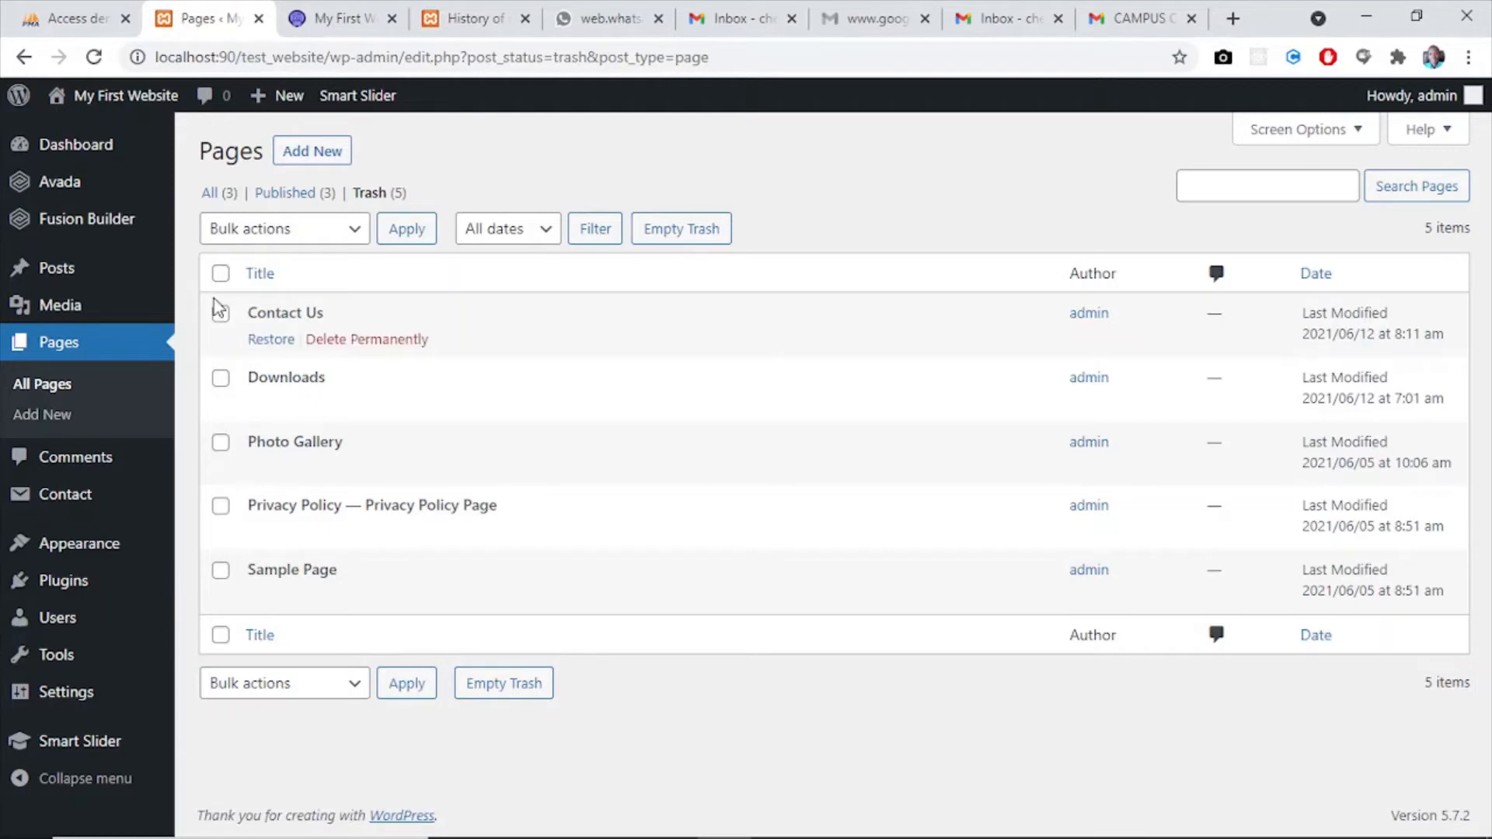
pyautogui.click(267, 684)
pyautogui.click(250, 735)
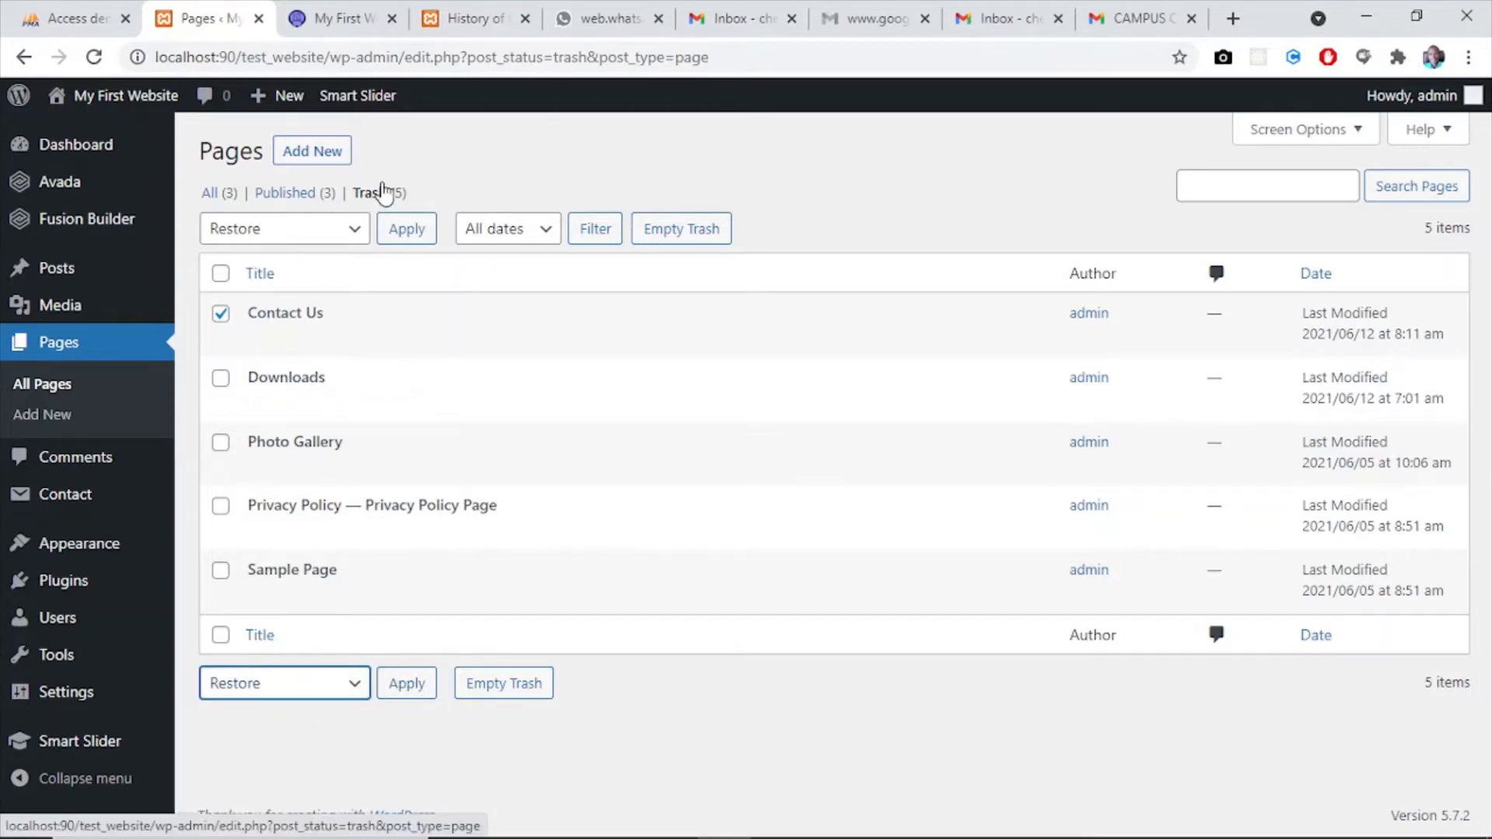
pyautogui.moveTo(503, 438)
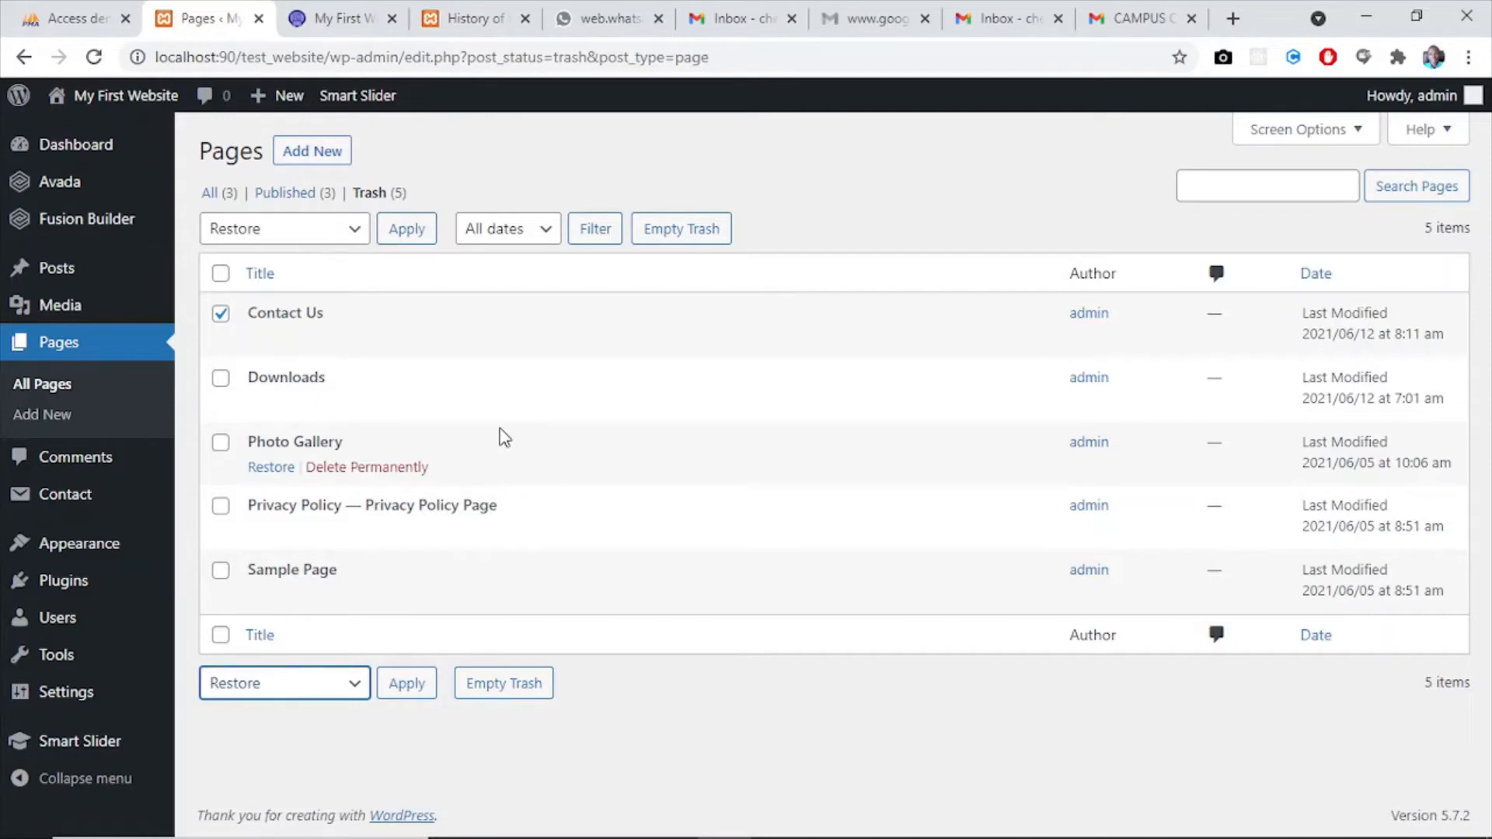
pyautogui.click(221, 313)
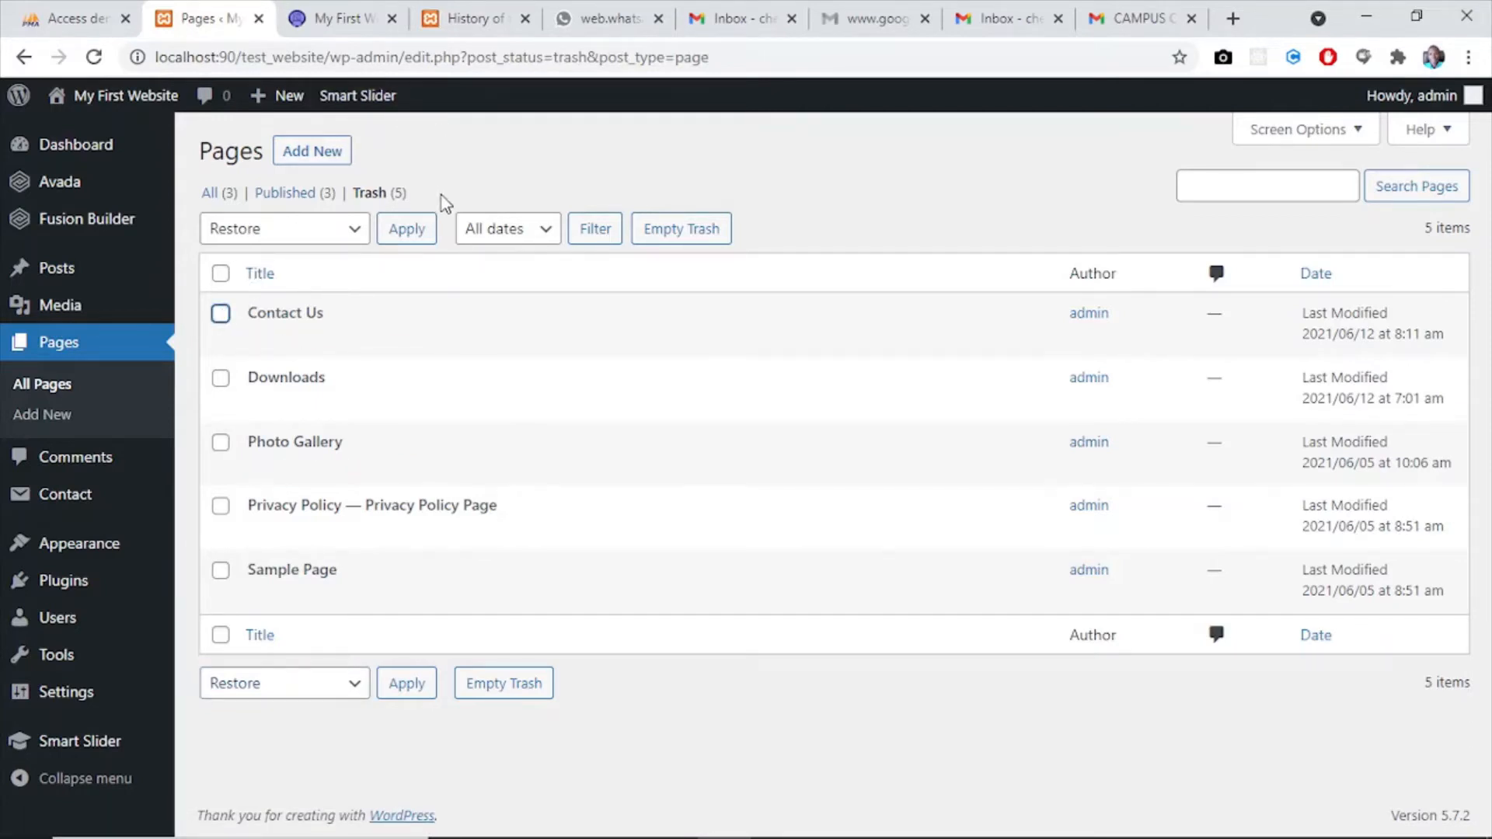
# - Open the Home Page from the list of all pages for editing and dismiss the backup notice
pyautogui.click(222, 193)
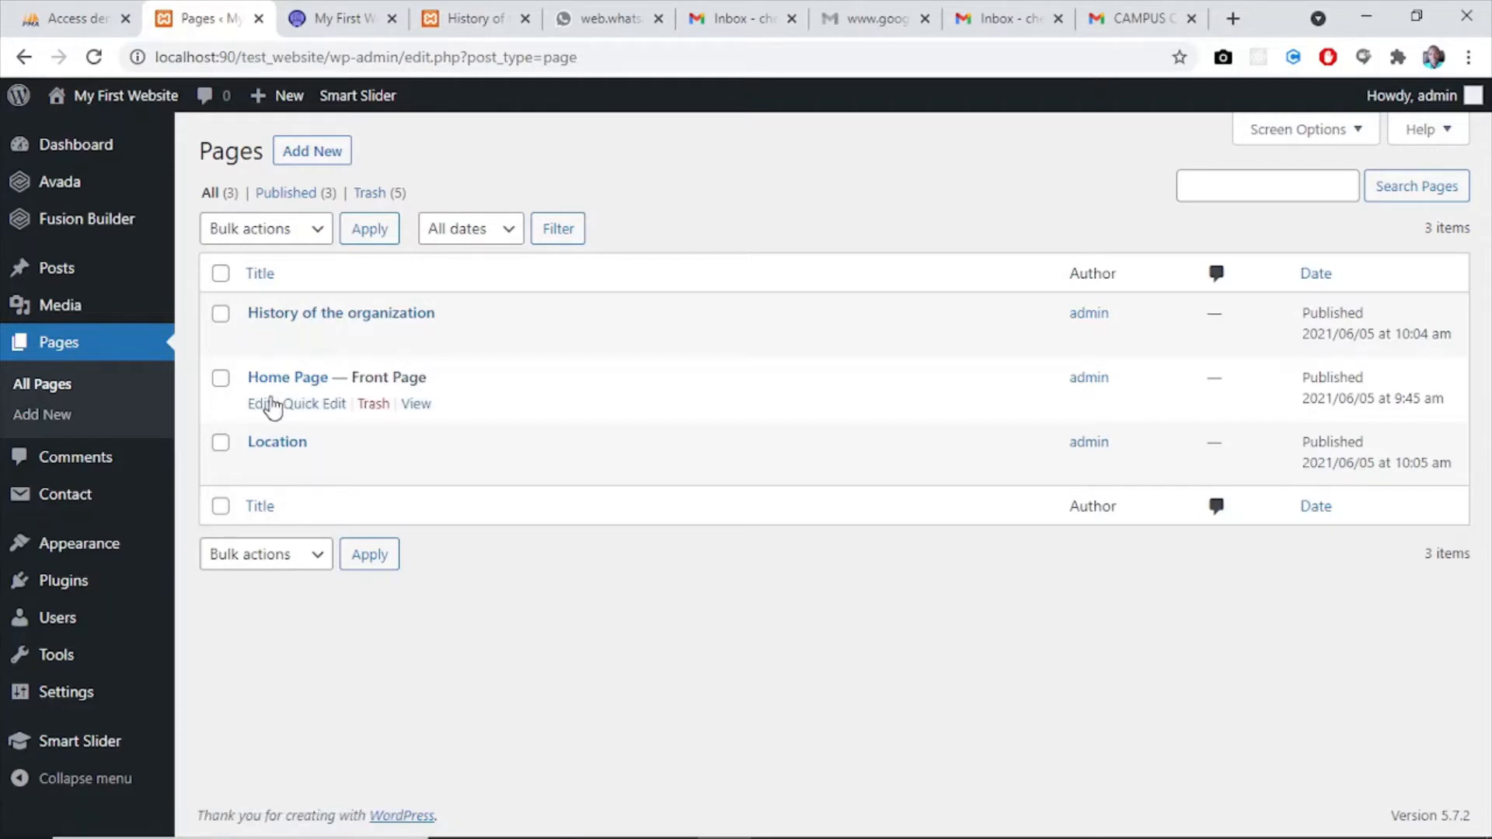
pyautogui.click(260, 404)
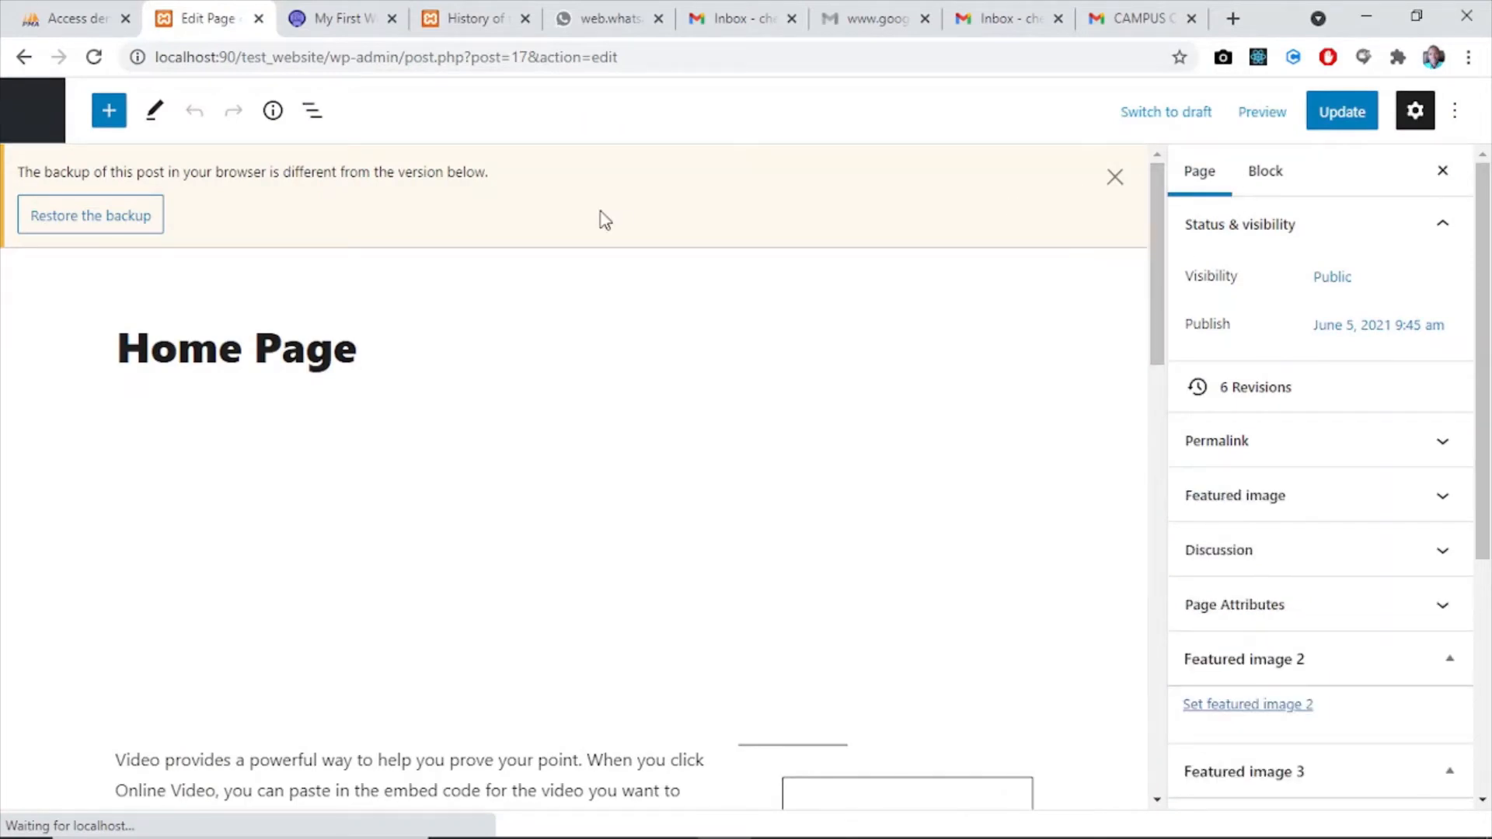
pyautogui.click(1116, 176)
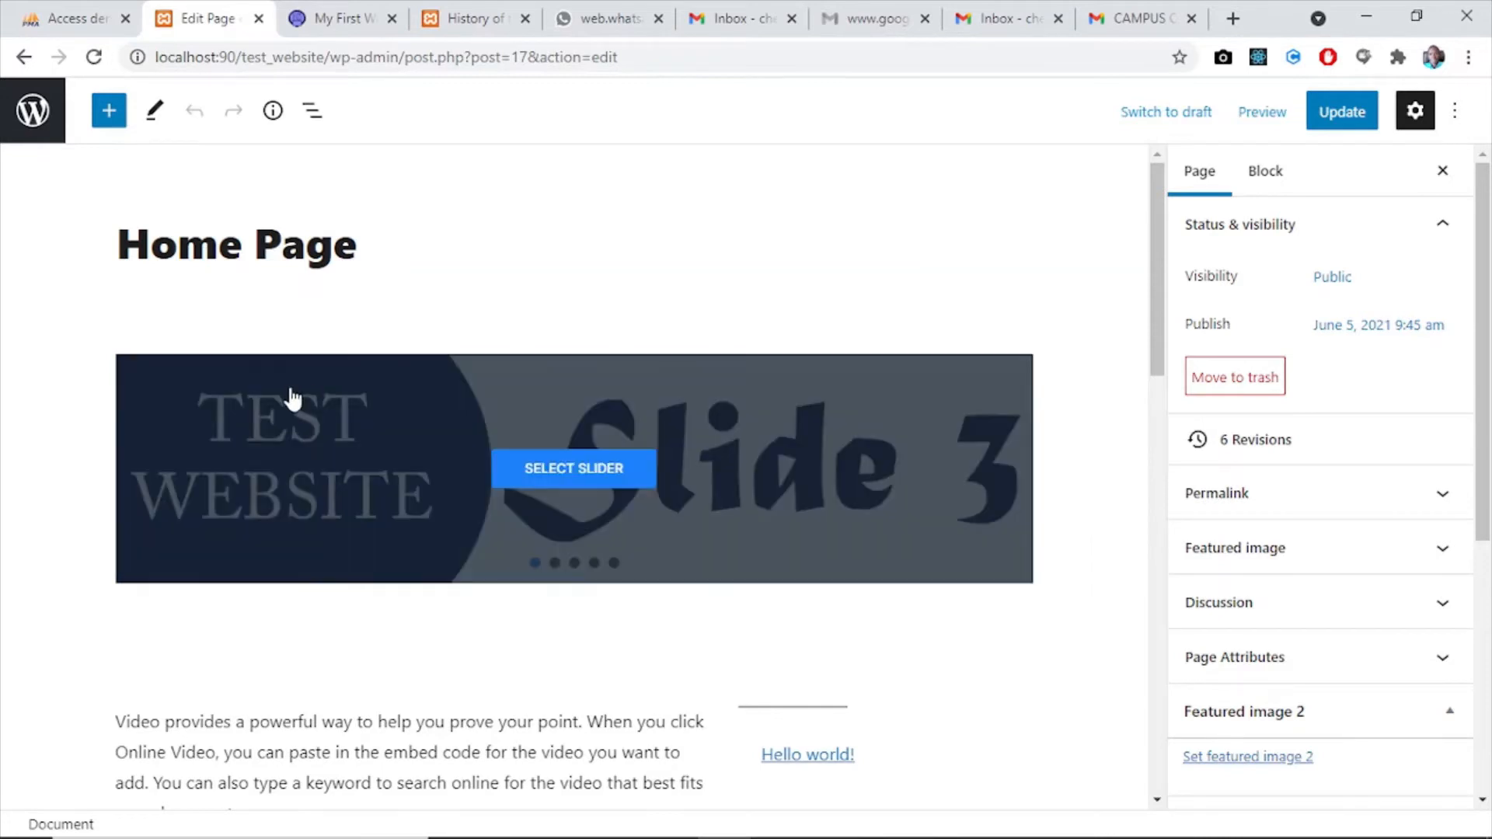
# - Remove the Smart Slider 3 block beneath the Home Page title
pyautogui.click(202, 552)
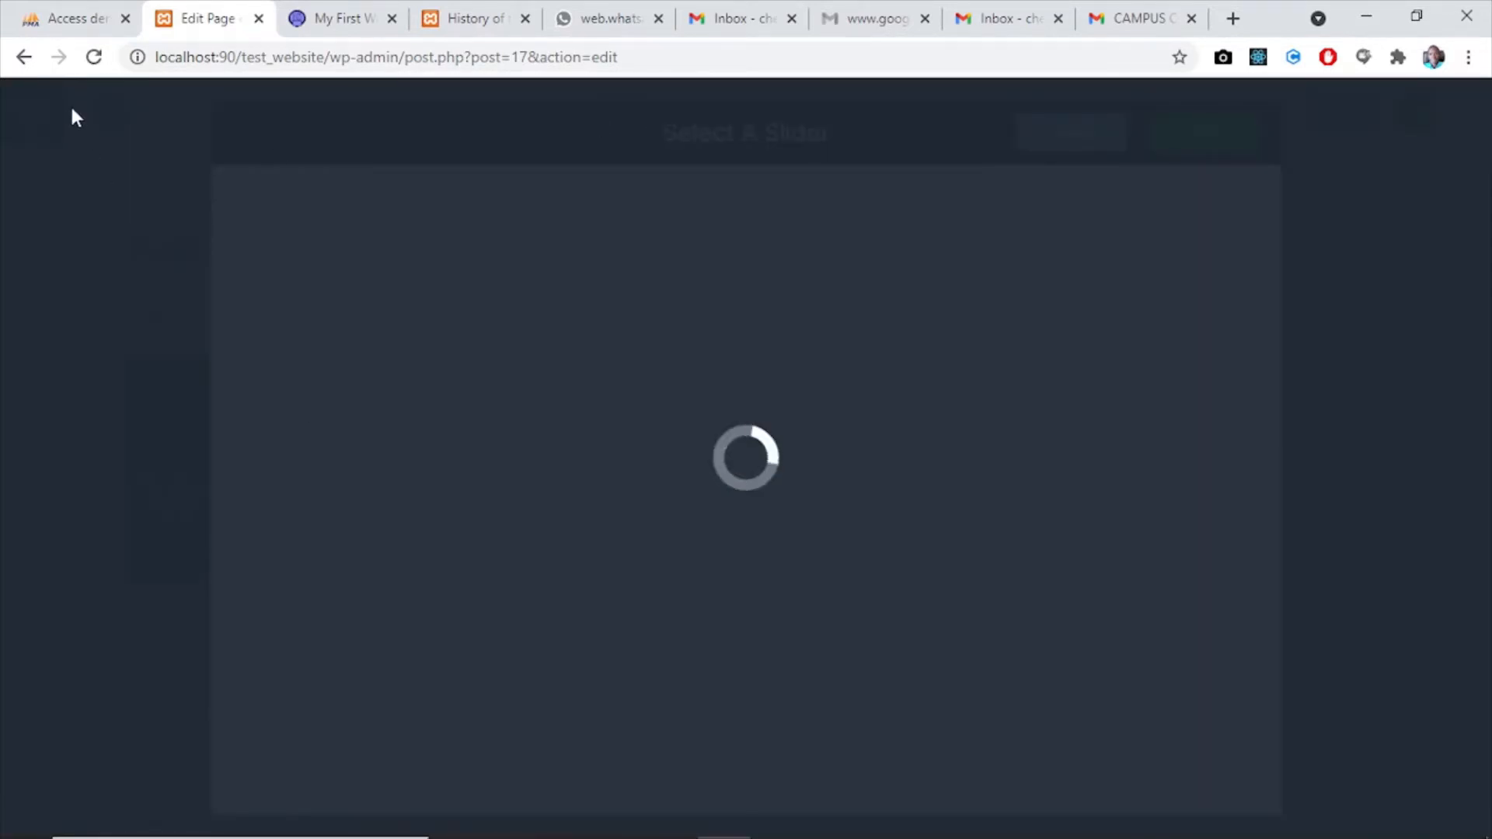
pyautogui.click(109, 195)
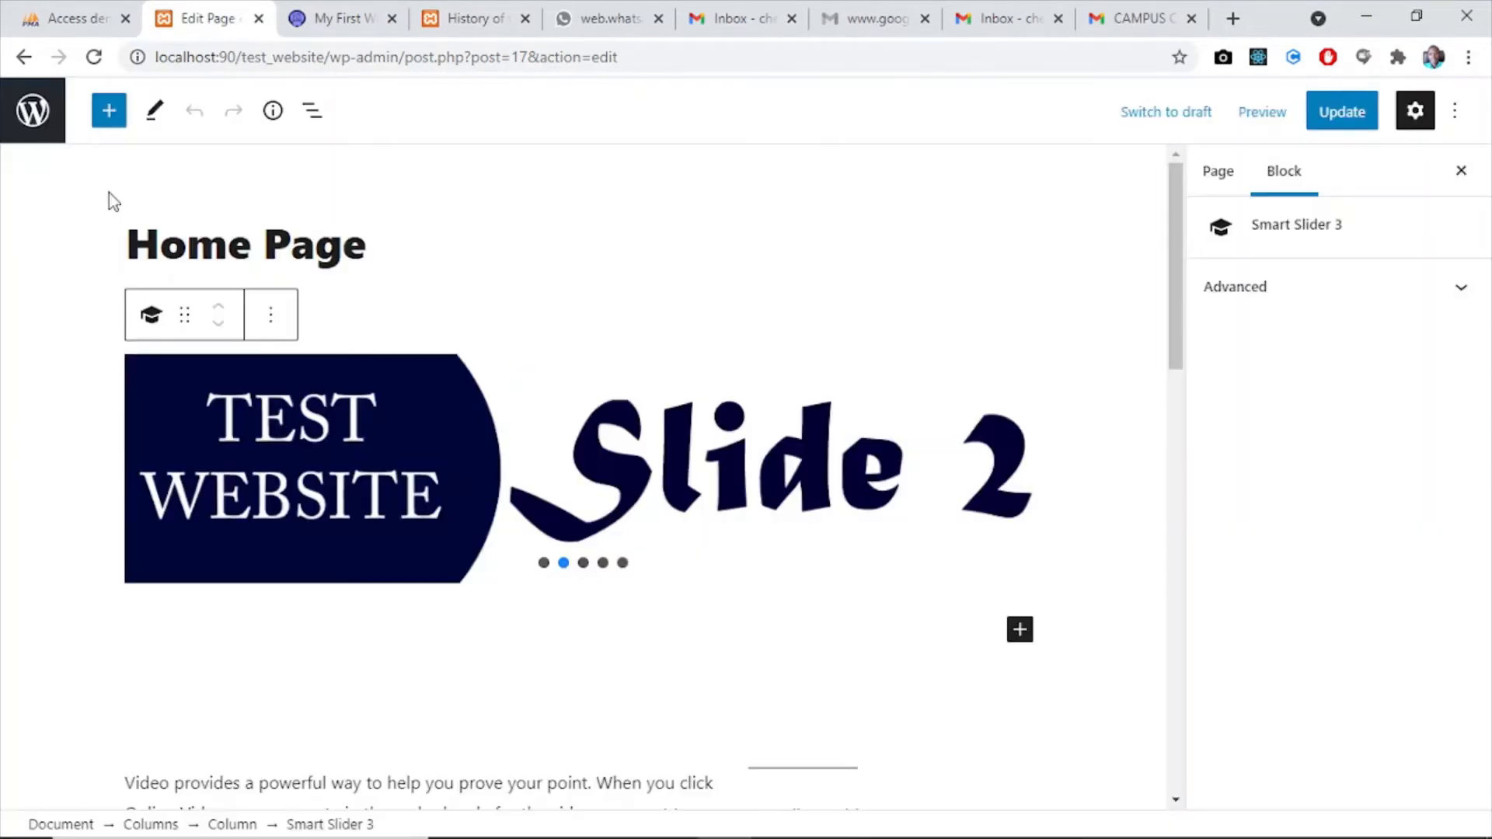
pyautogui.click(273, 332)
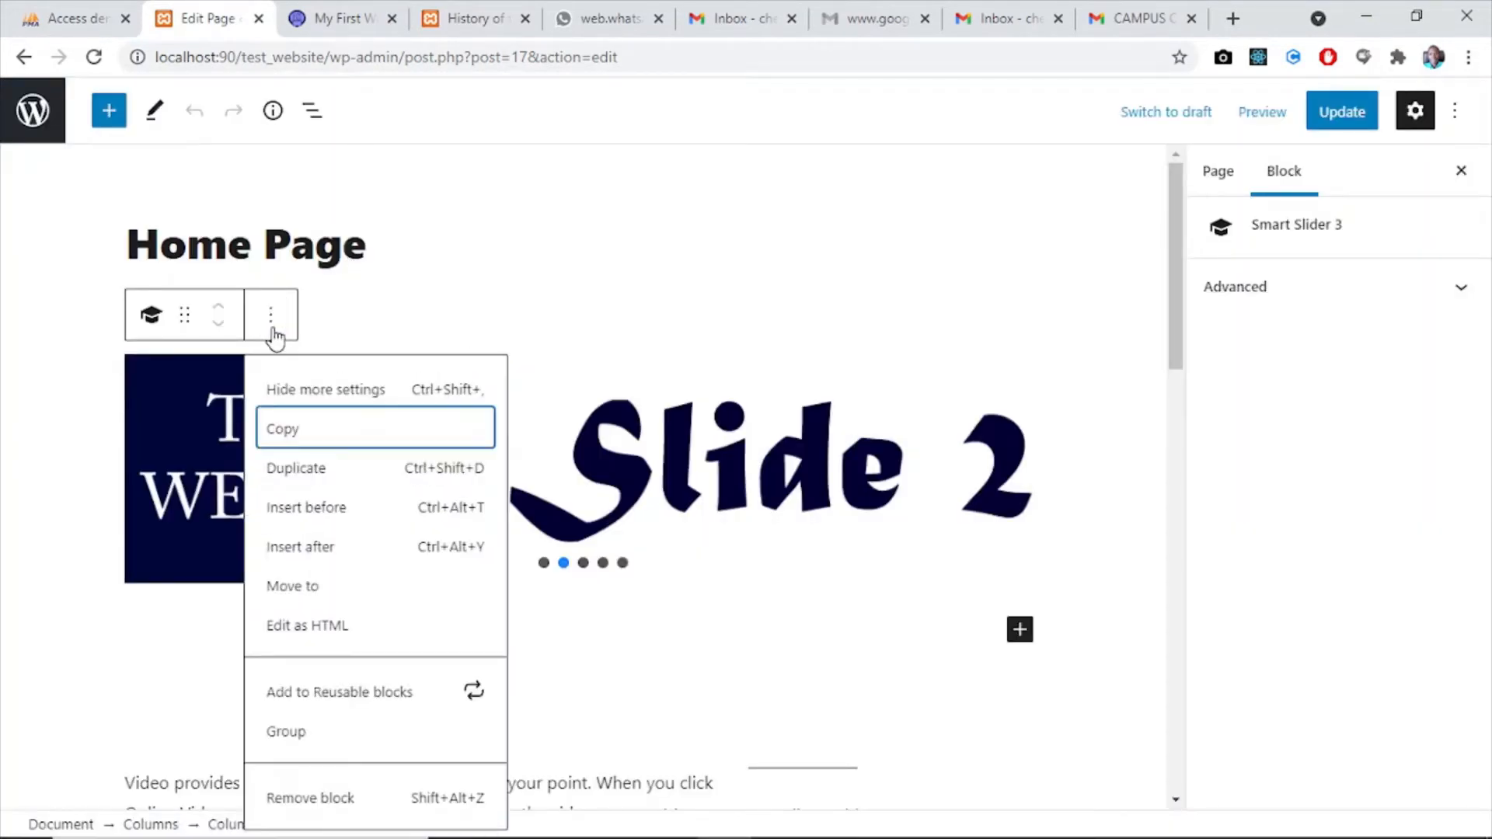
pyautogui.click(335, 798)
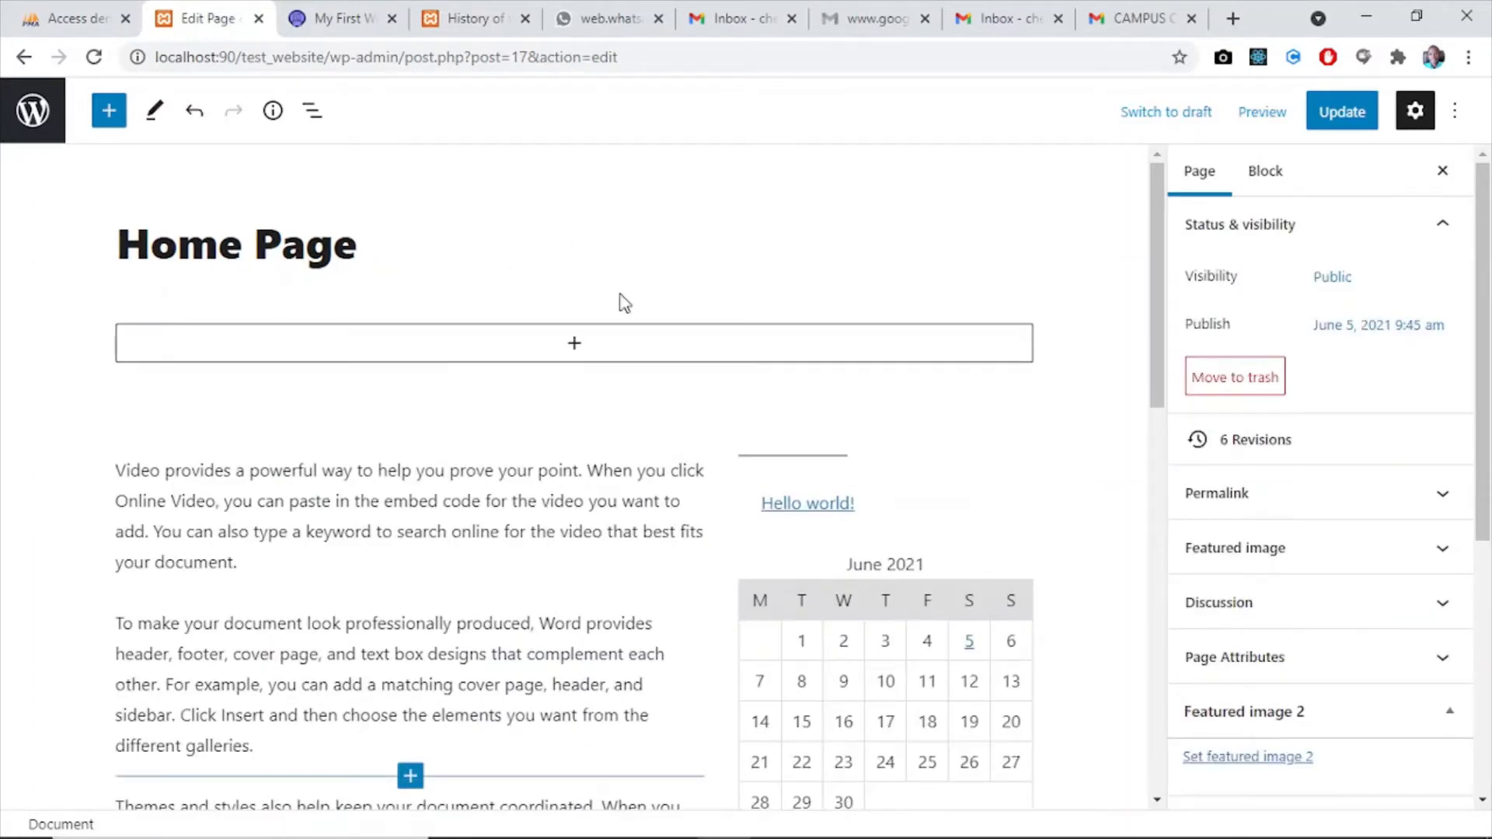
# - View the blocks available for the empty column and leave the Home Page editor without saving the changes
pyautogui.click(577, 346)
pyautogui.click(580, 346)
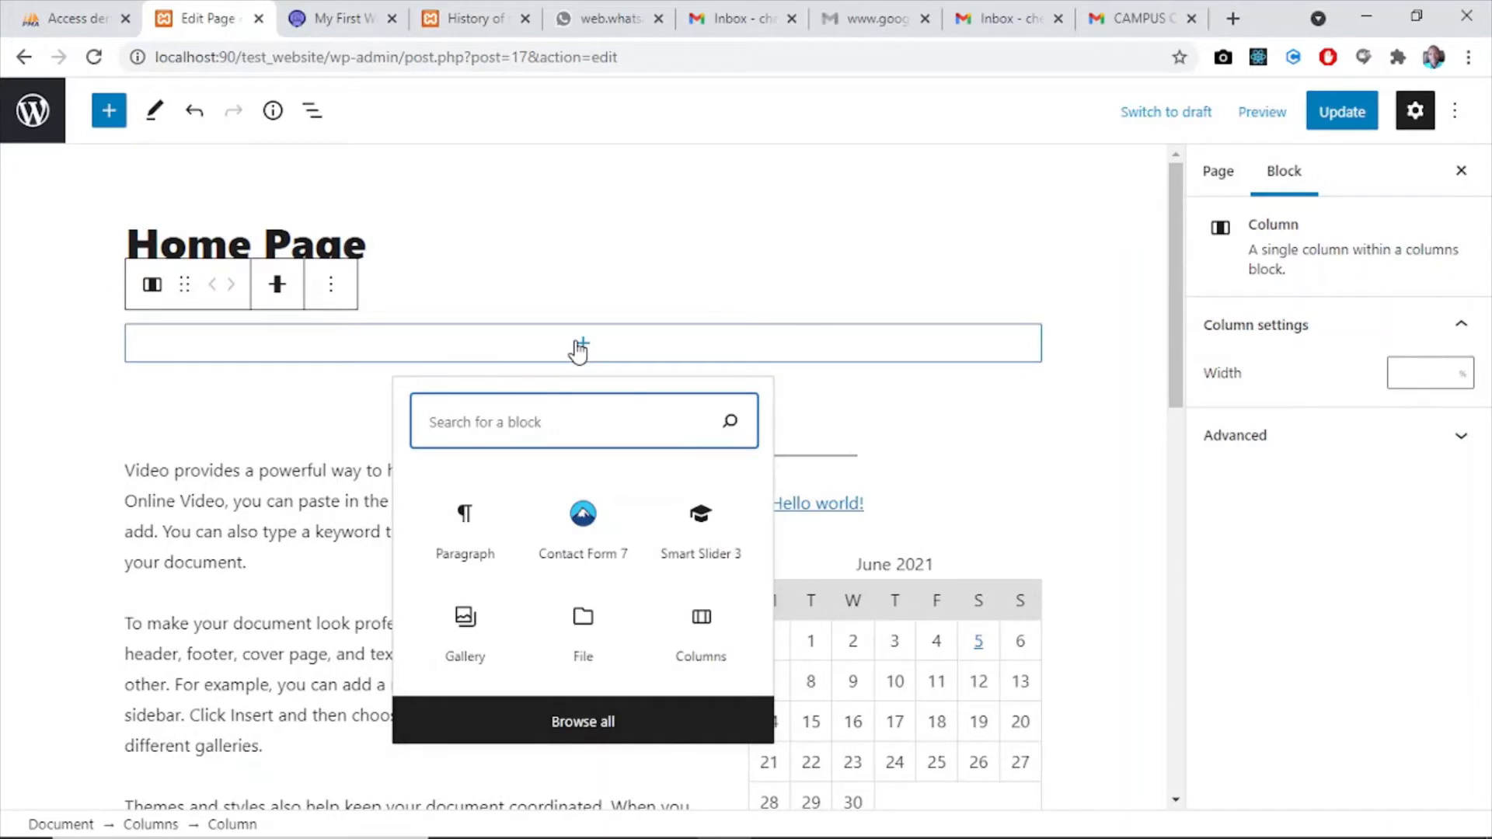
pyautogui.click(236, 356)
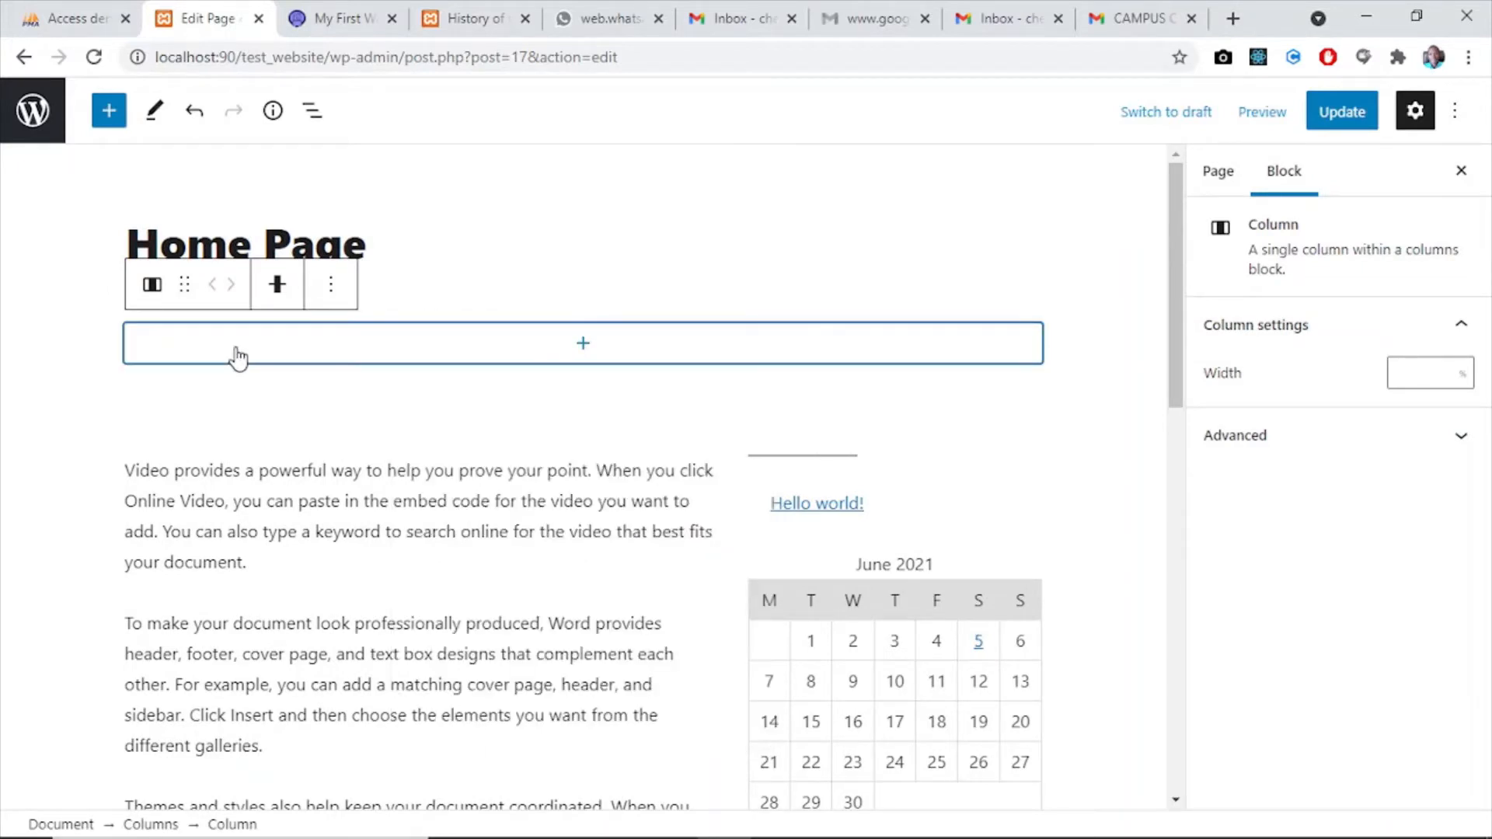
pyautogui.click(32, 111)
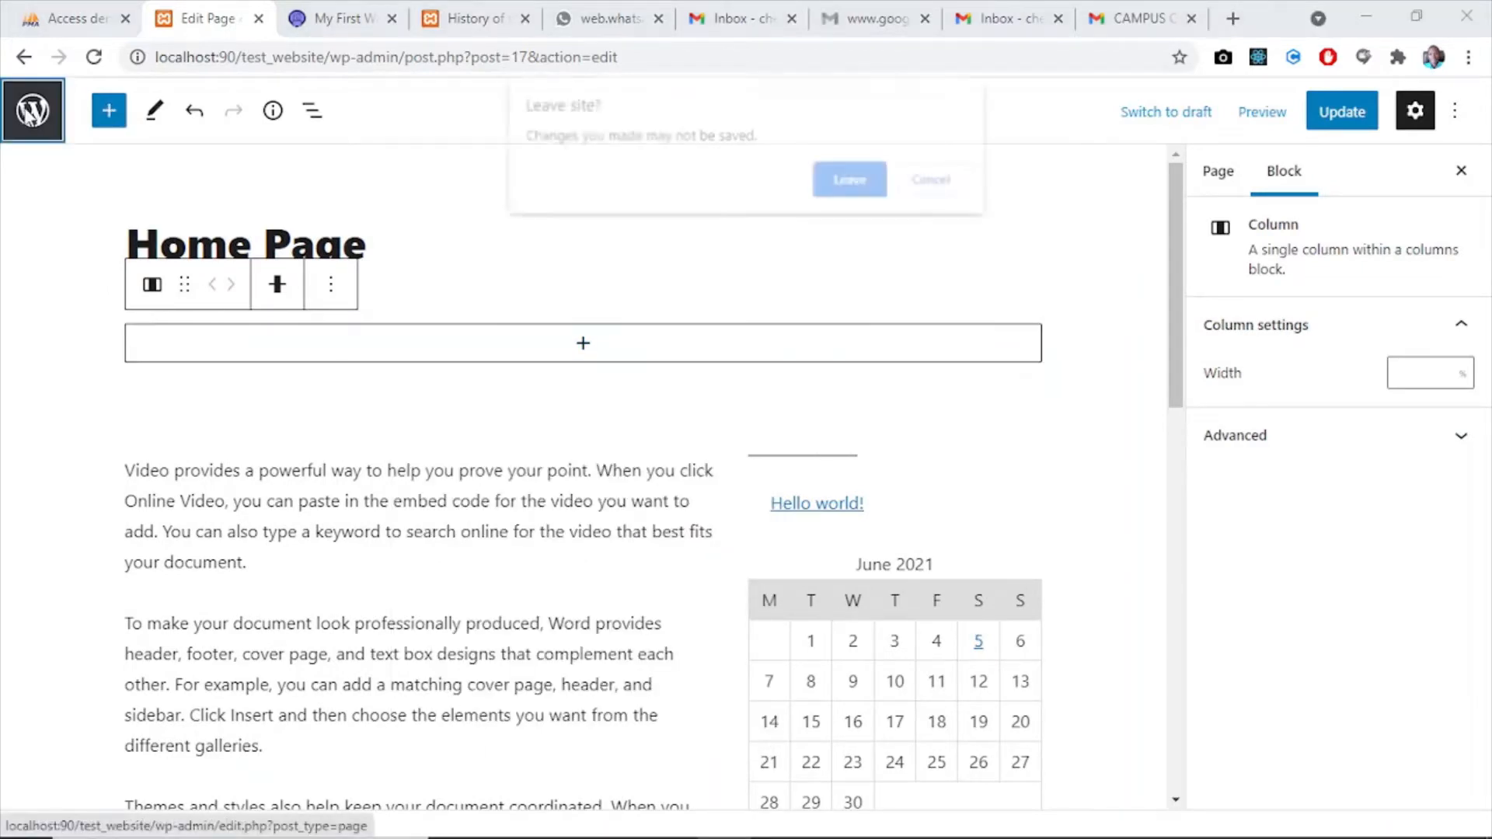
pyautogui.click(845, 181)
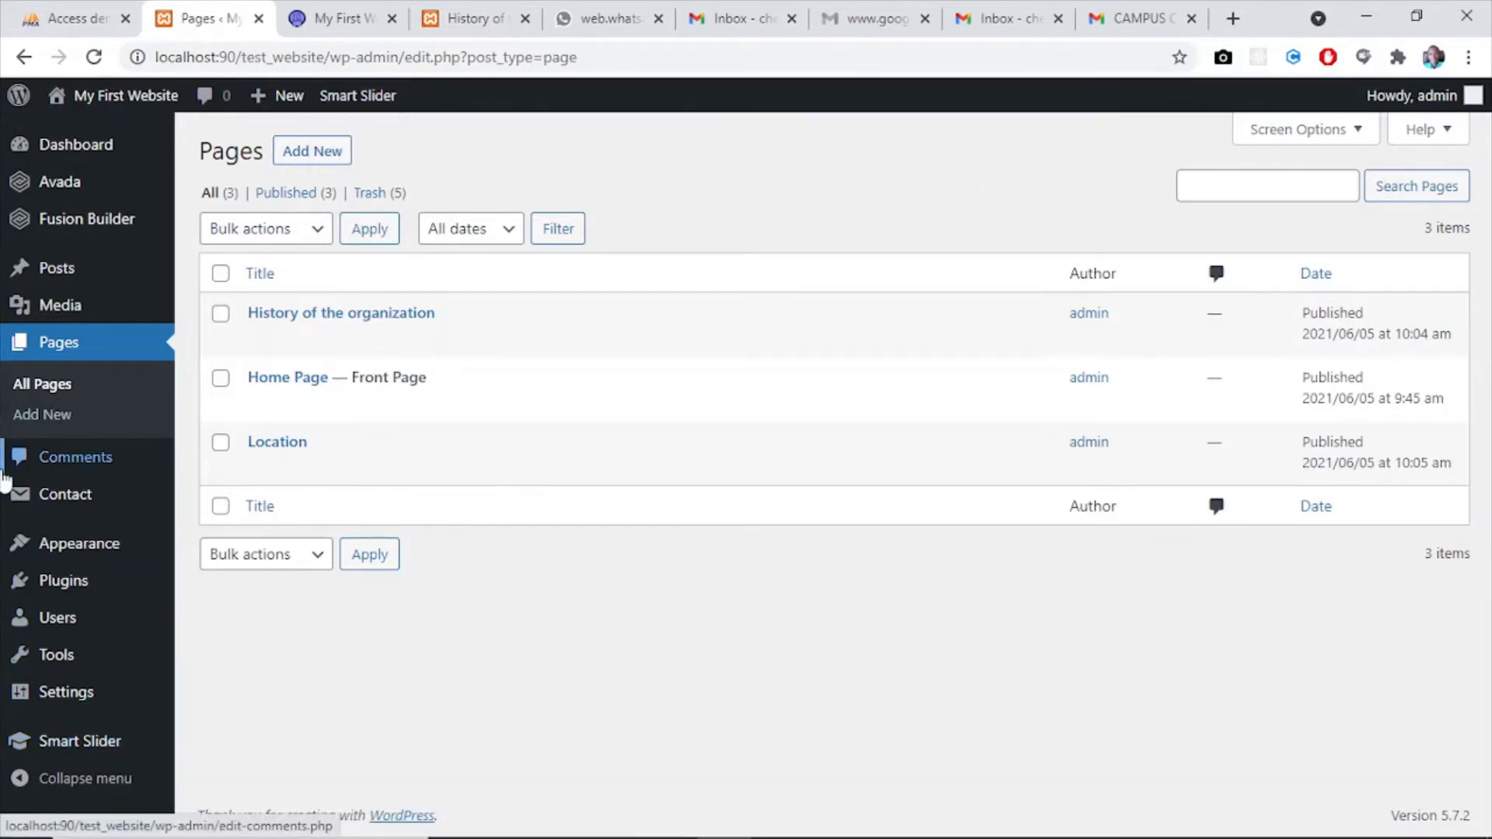
# - View the installed plugins and open the page for adding new plugins
pyautogui.moveTo(58, 587)
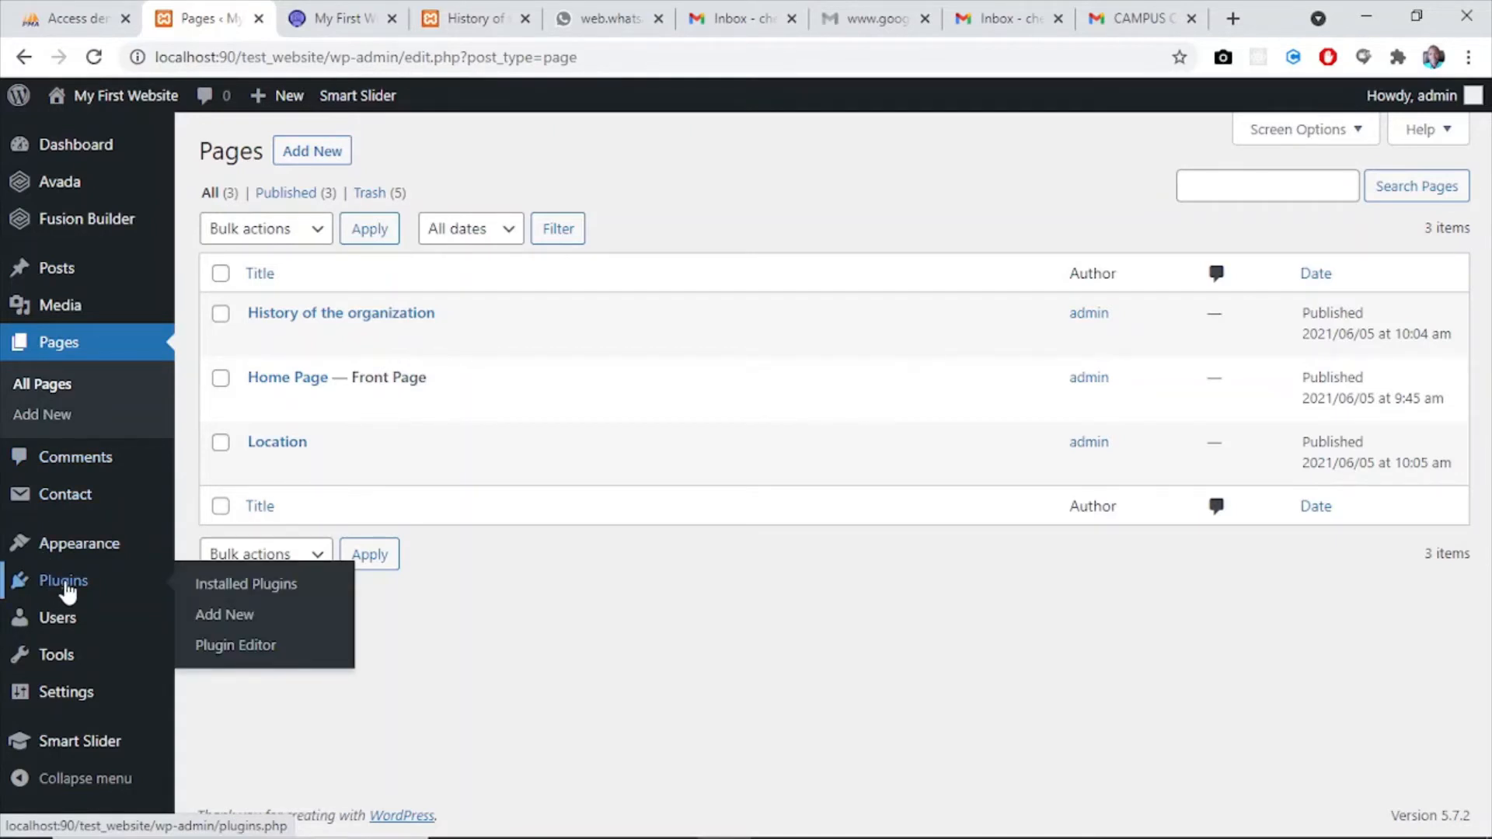
pyautogui.click(65, 586)
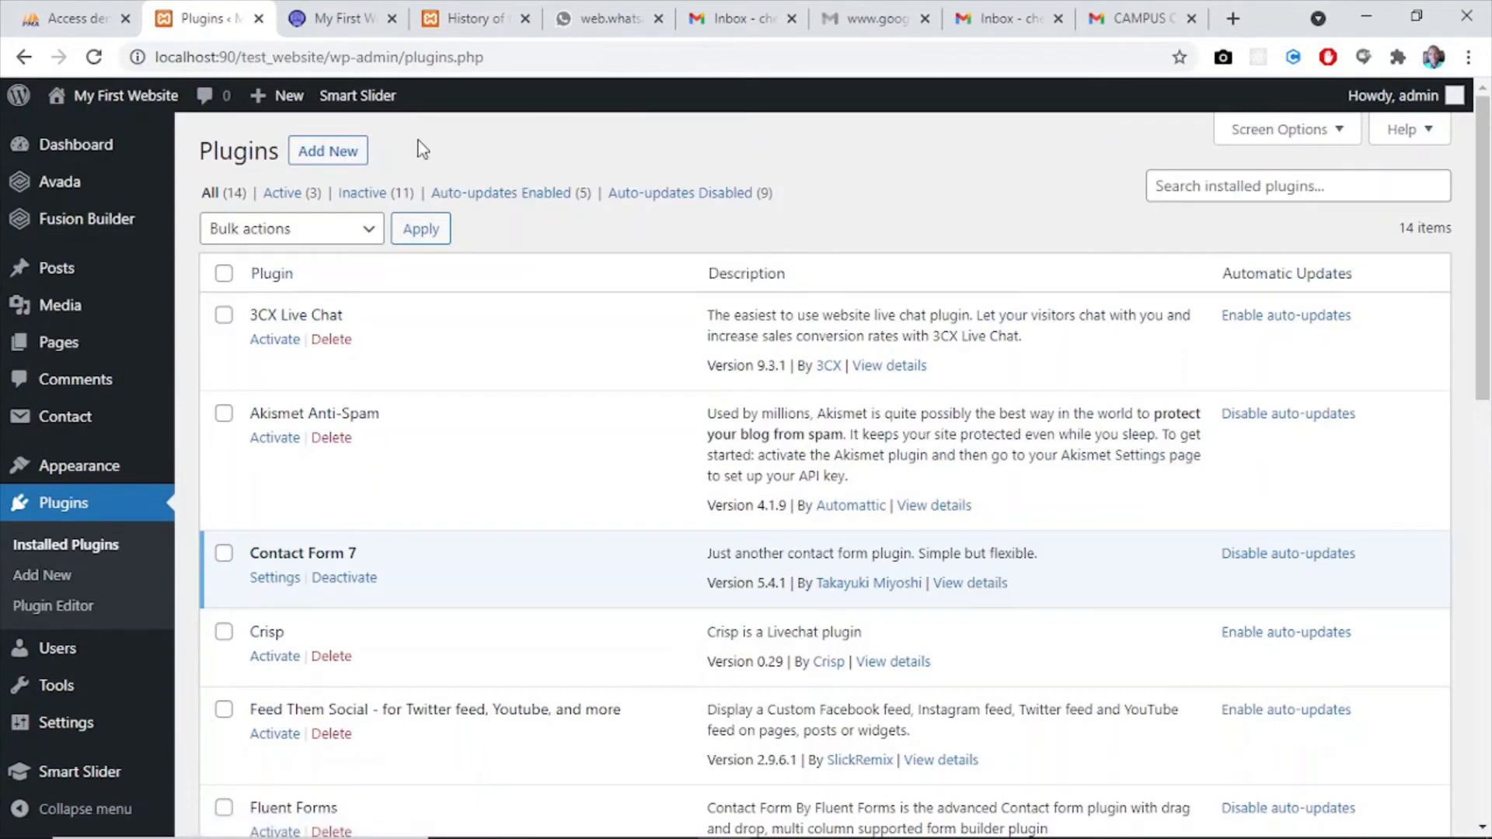
pyautogui.click(327, 151)
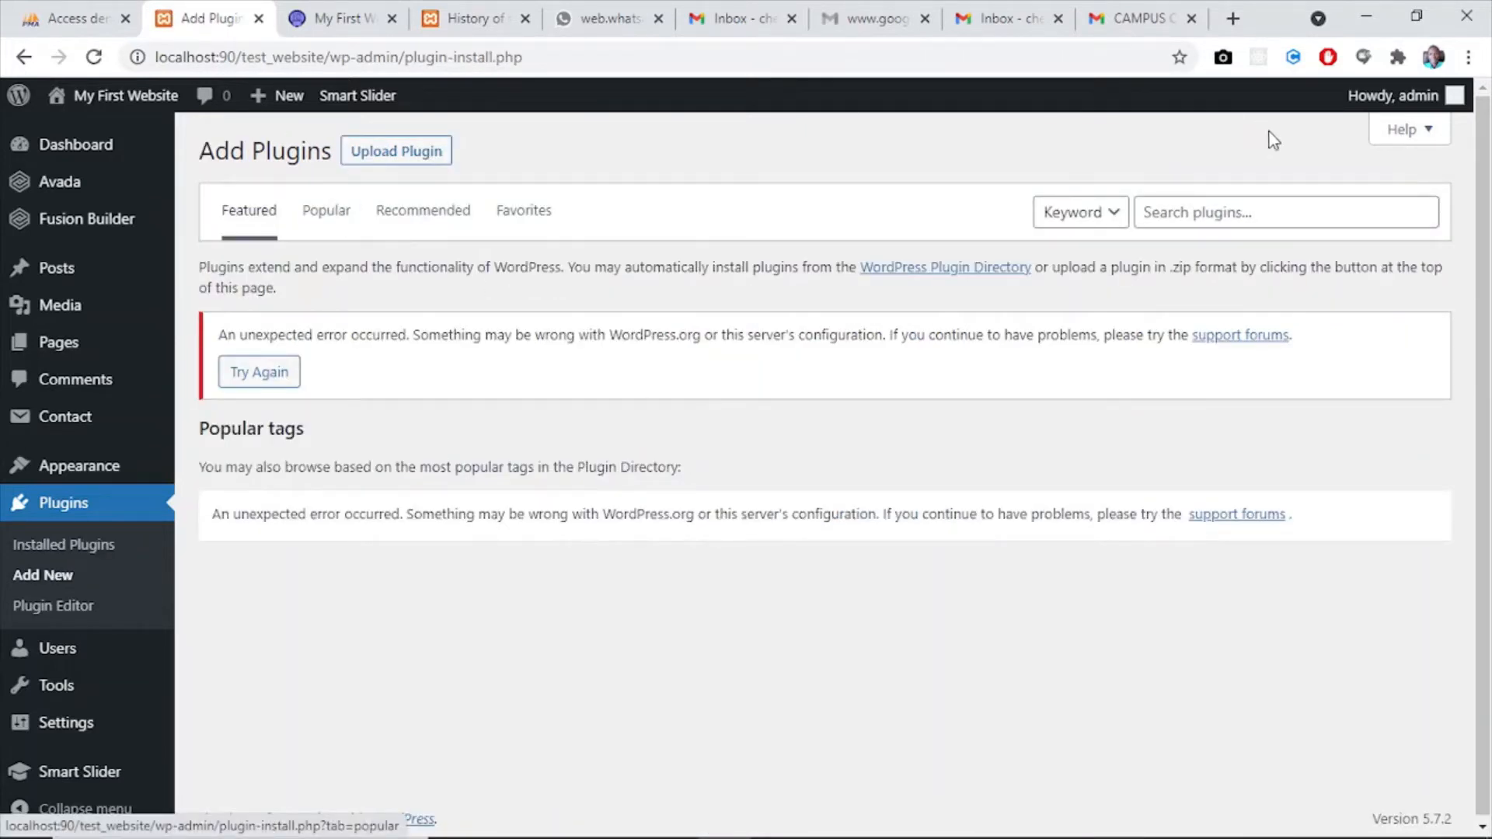
pyautogui.click(1210, 208)
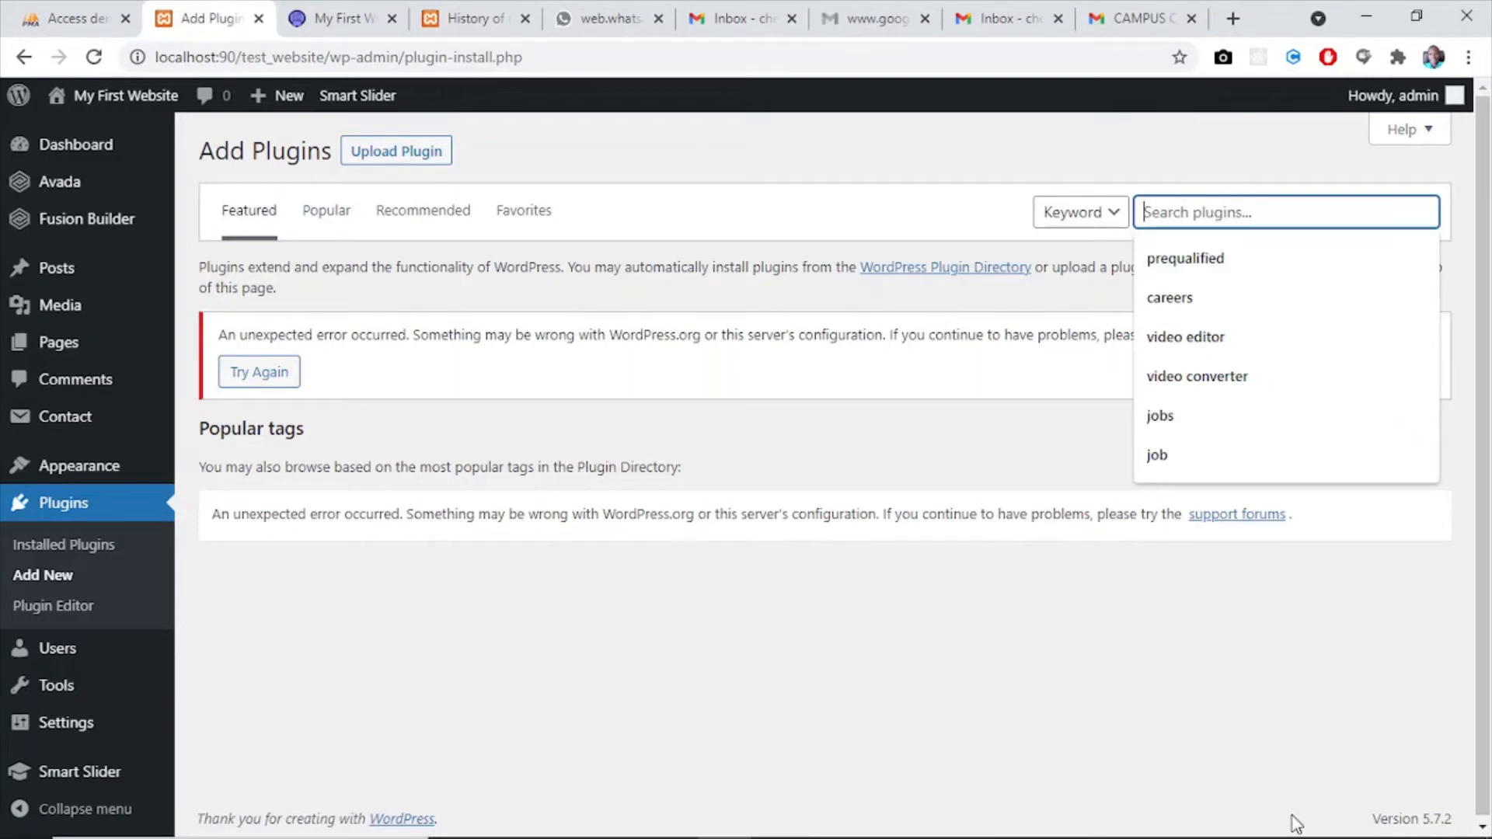
pyautogui.moveTo(1321, 816)
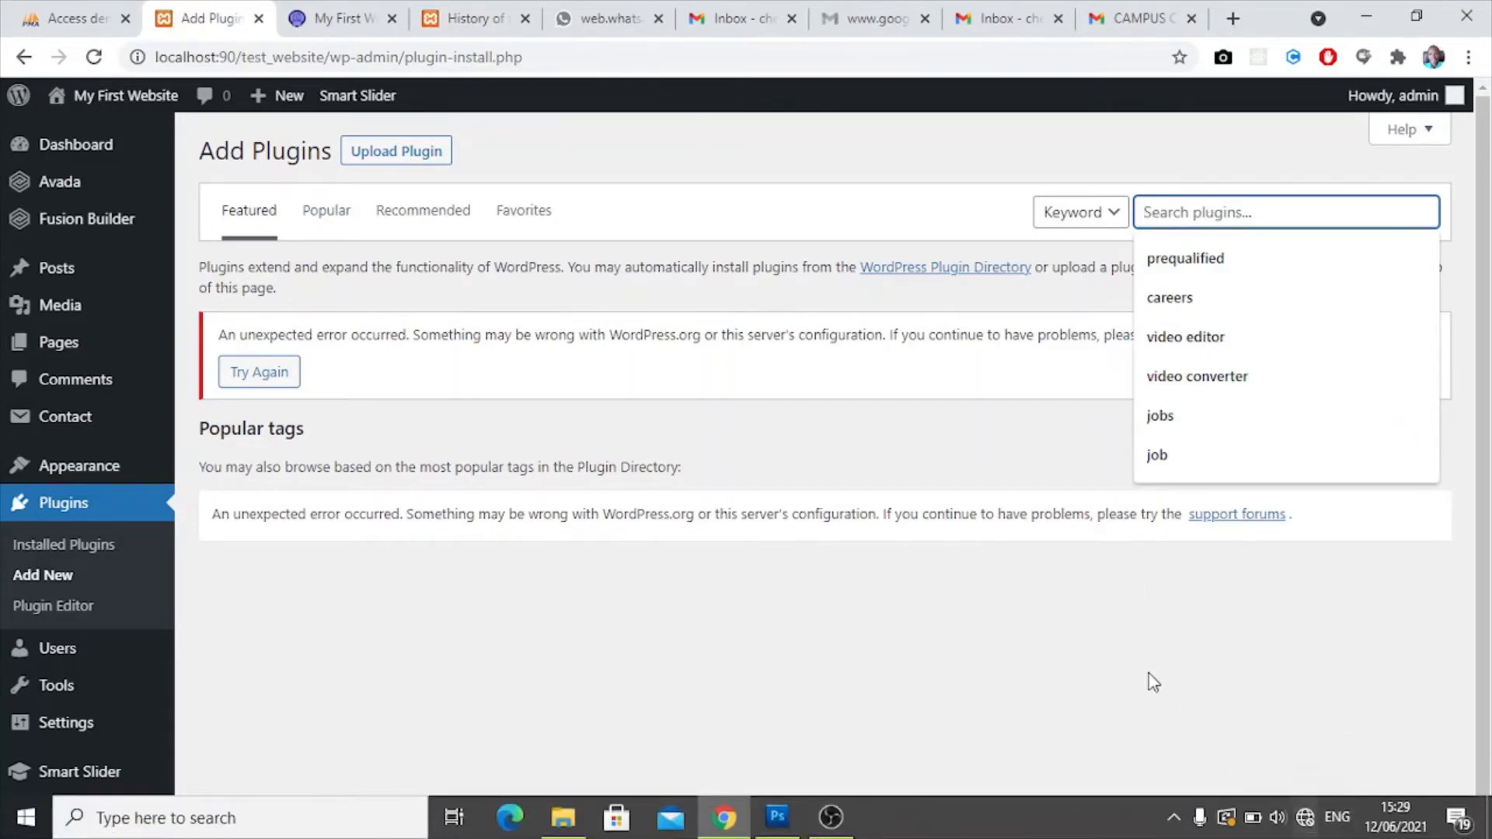
pyautogui.click(1084, 639)
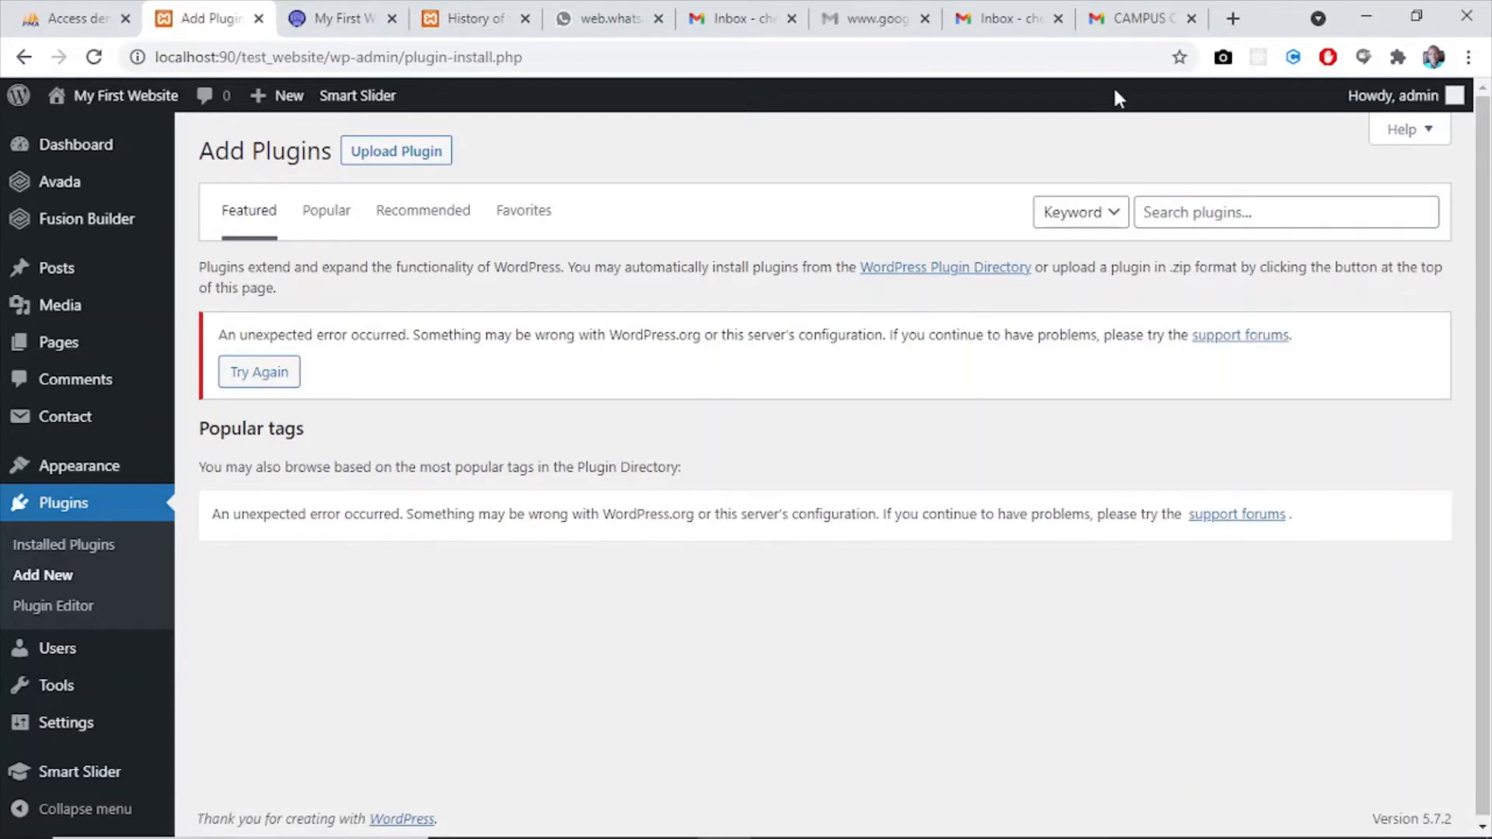
# - Search the plugin directory by keyword for "smart" and then for "slider"
pyautogui.click(1170, 210)
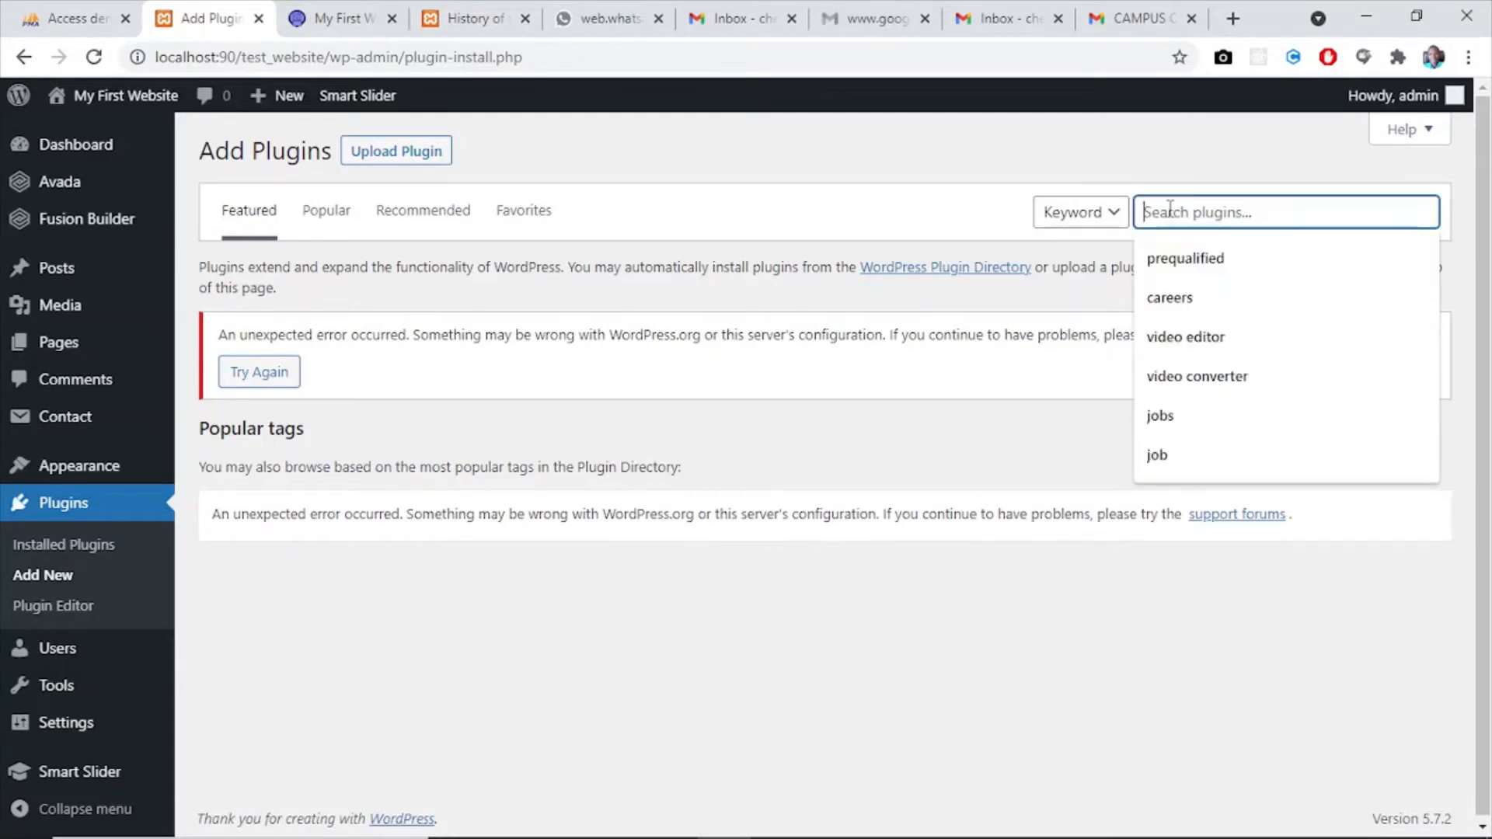
pyautogui.write('sma')
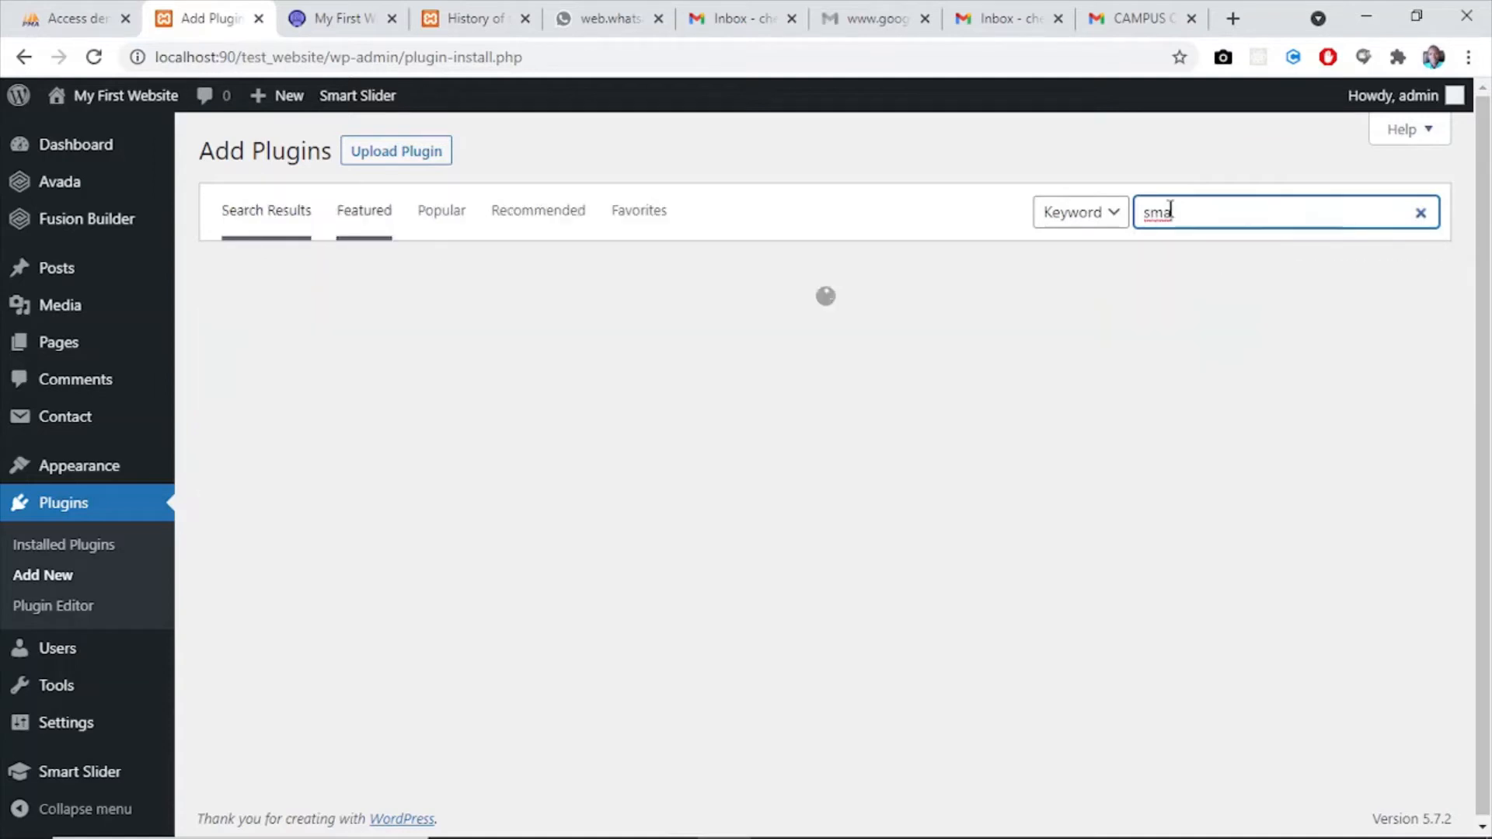
pyautogui.write('rt')
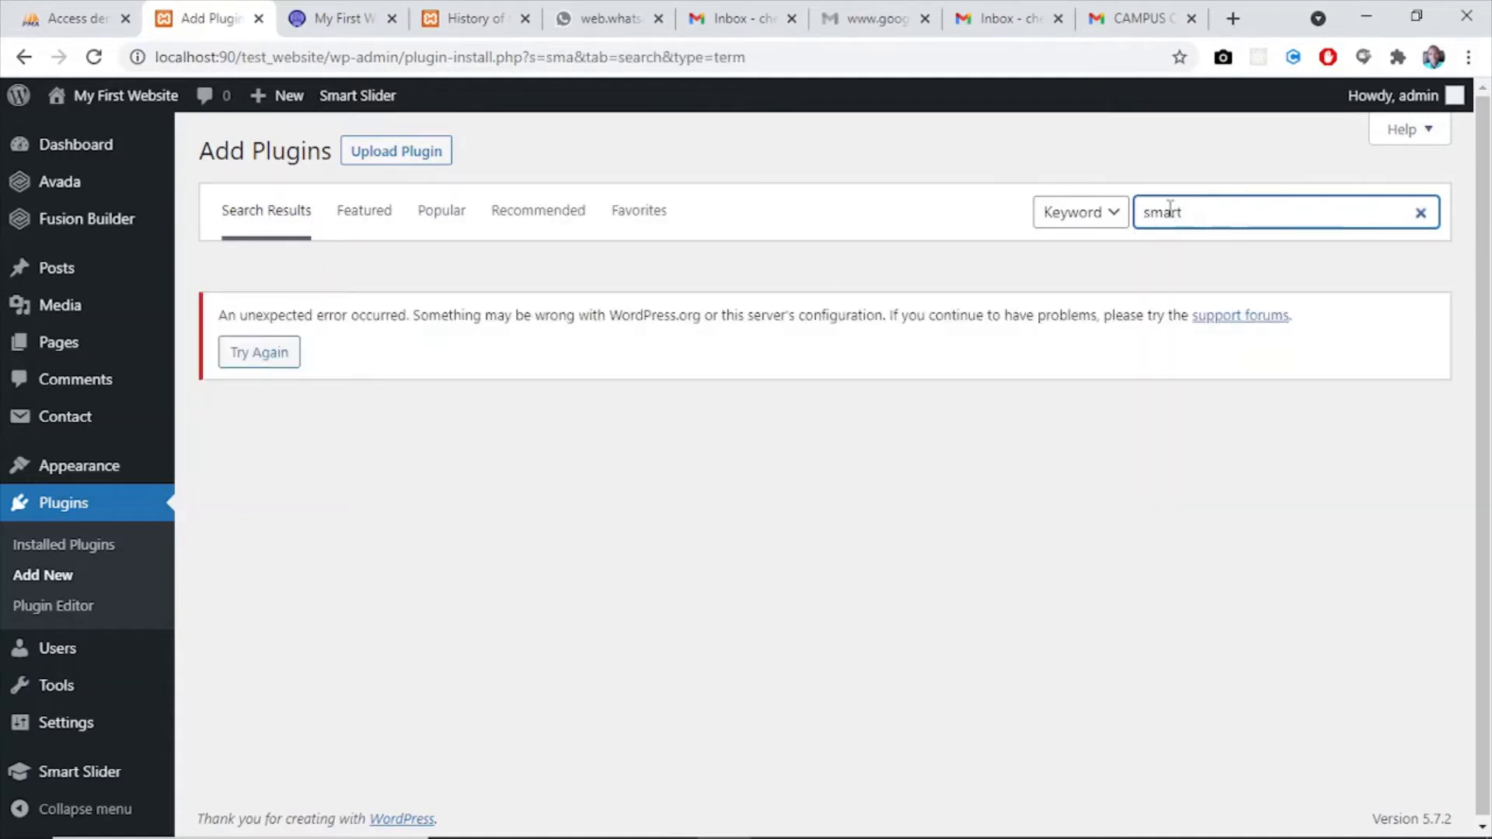
pyautogui.press('BackSpace')
pyautogui.press('BackSpace')
pyautogui.press('BackSpace')
pyautogui.press('BackSpace')
pyautogui.press('BackSpace')
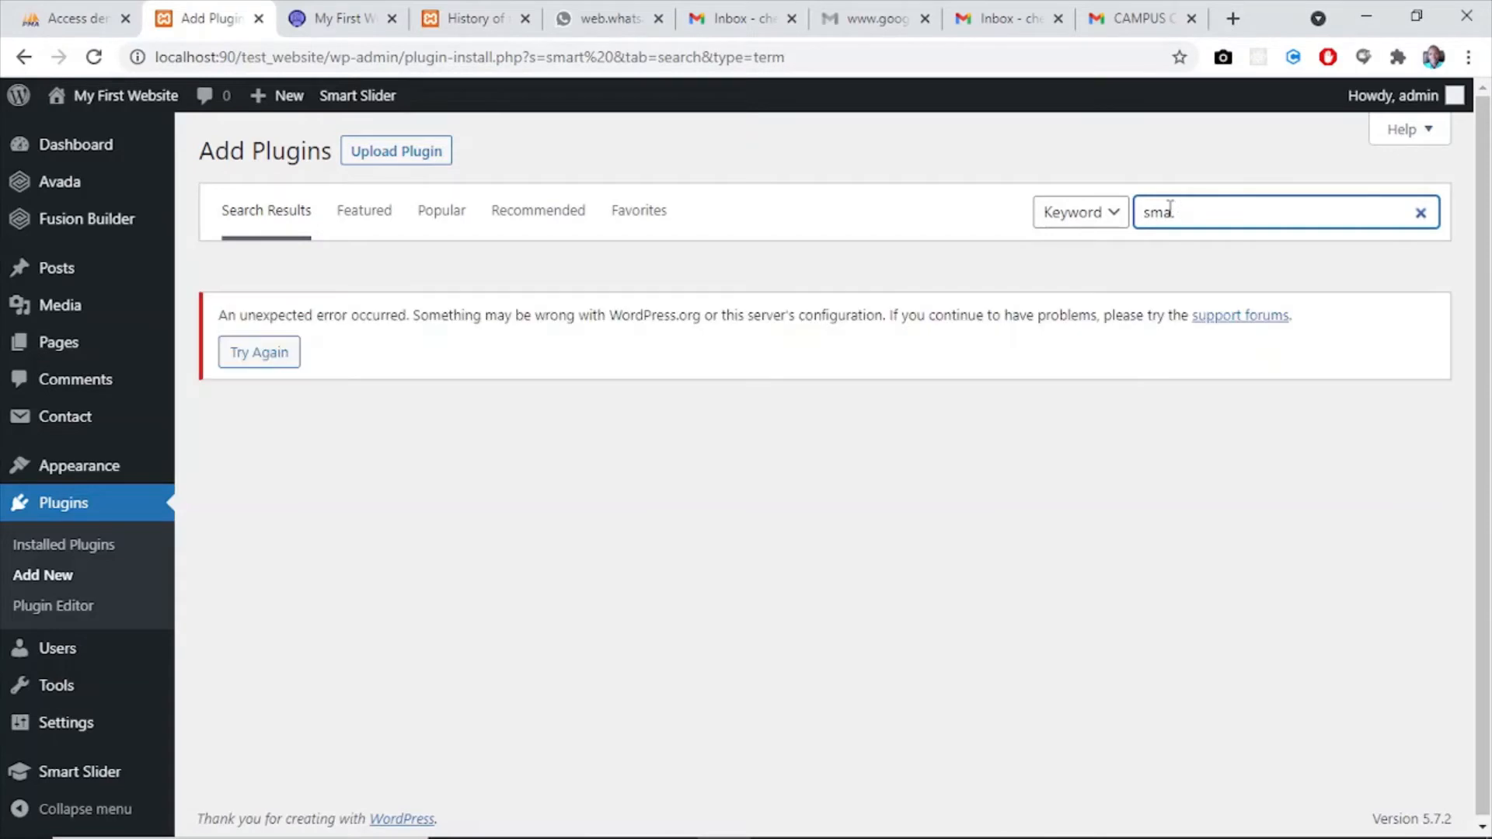
pyautogui.write('lider')
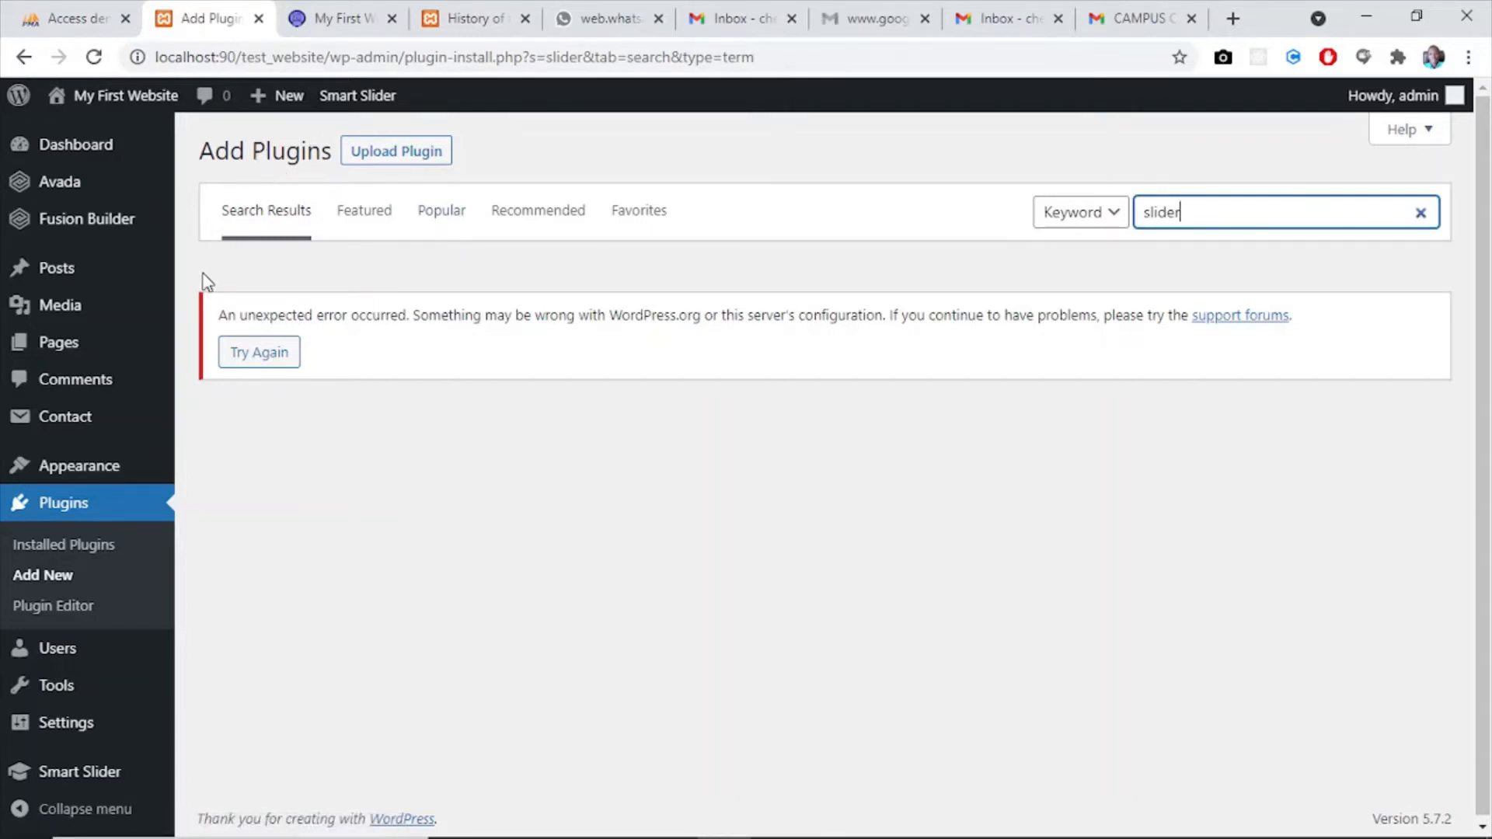
# - Search the installed plugins for "smart" and view the slider on the website's home page
pyautogui.click(45, 551)
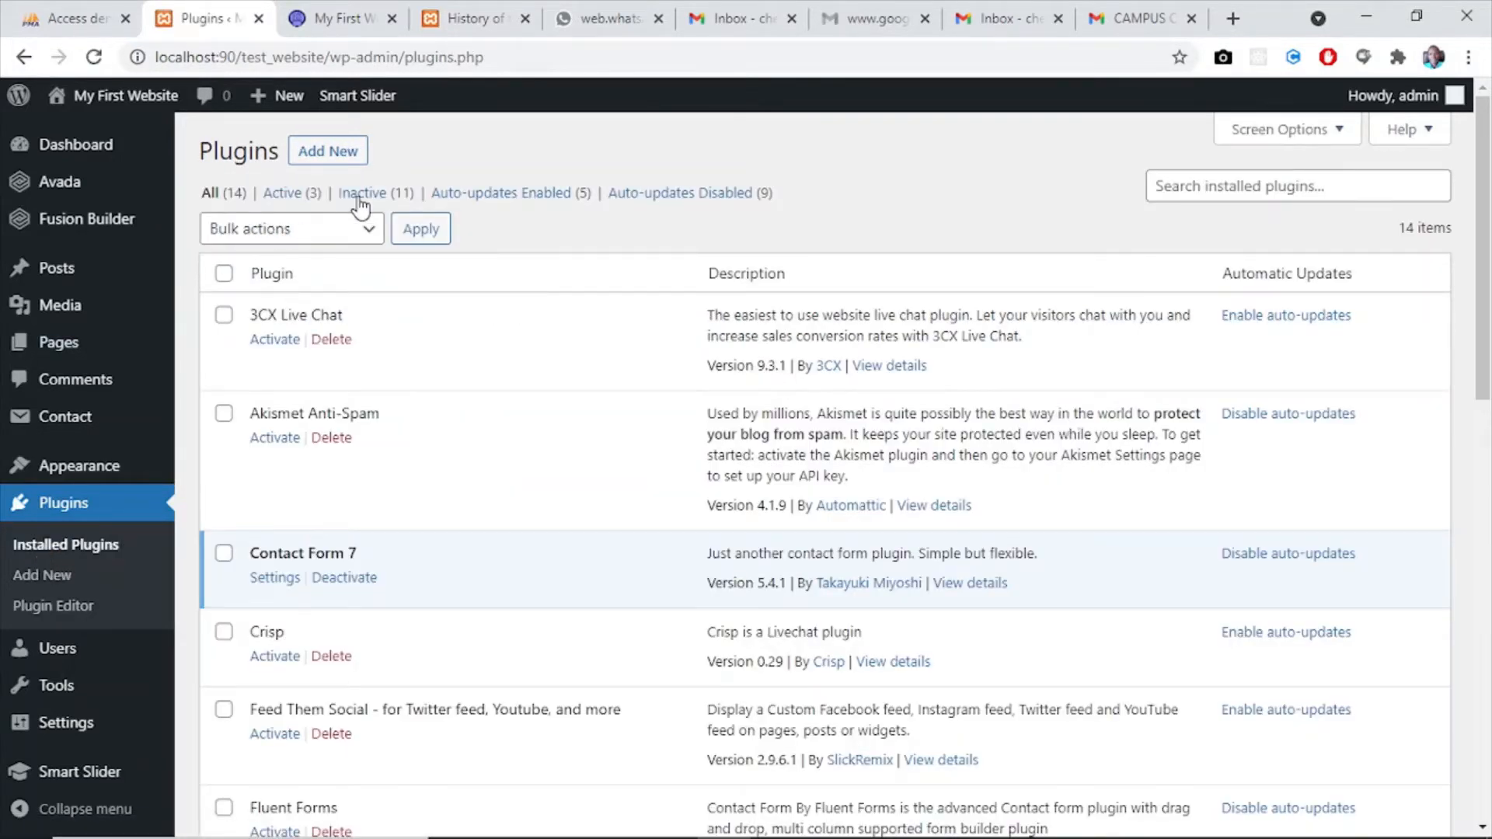
pyautogui.click(1178, 180)
pyautogui.write('smart')
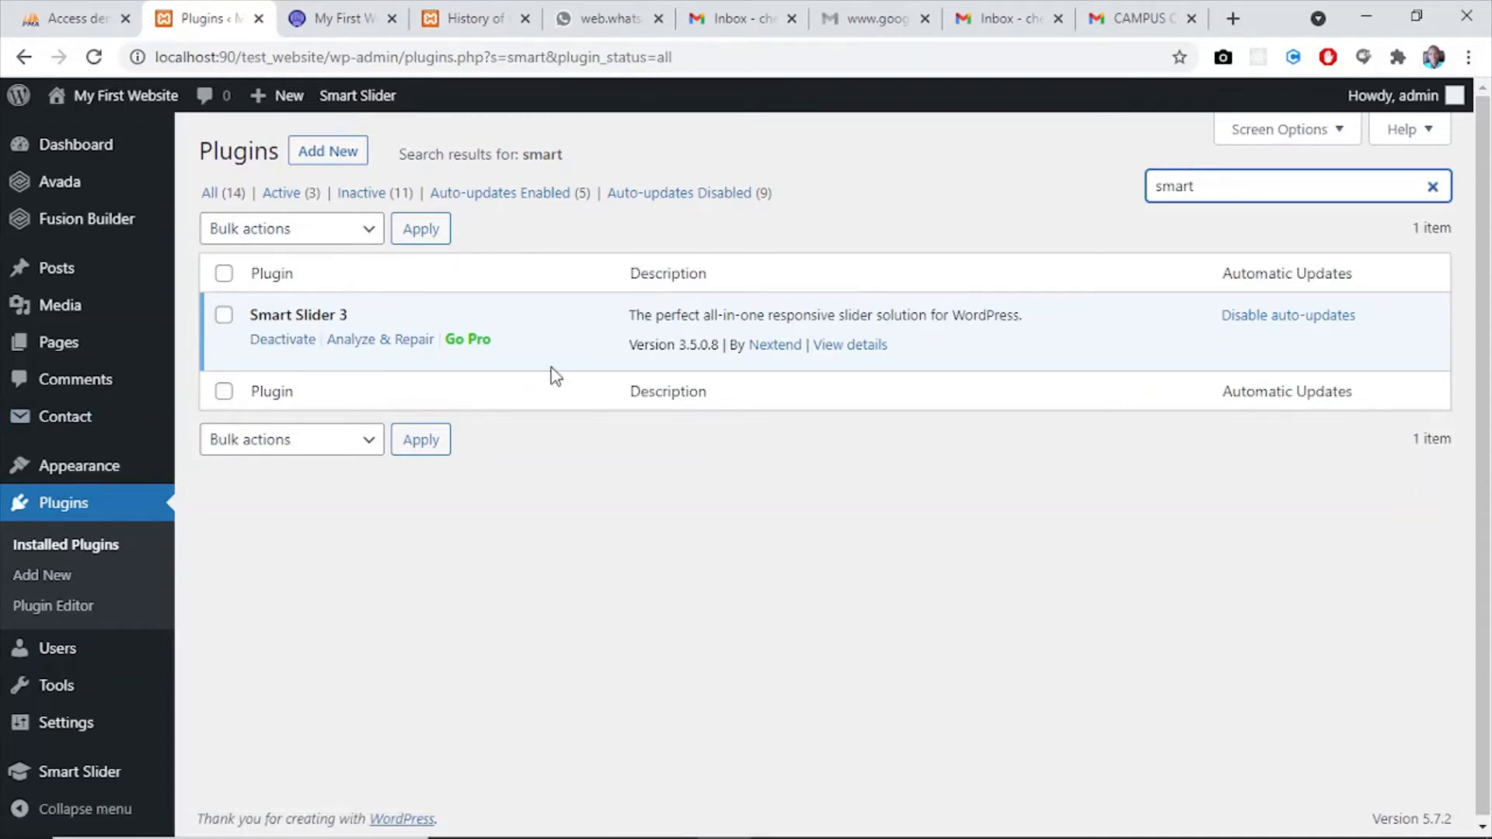
pyautogui.click(323, 16)
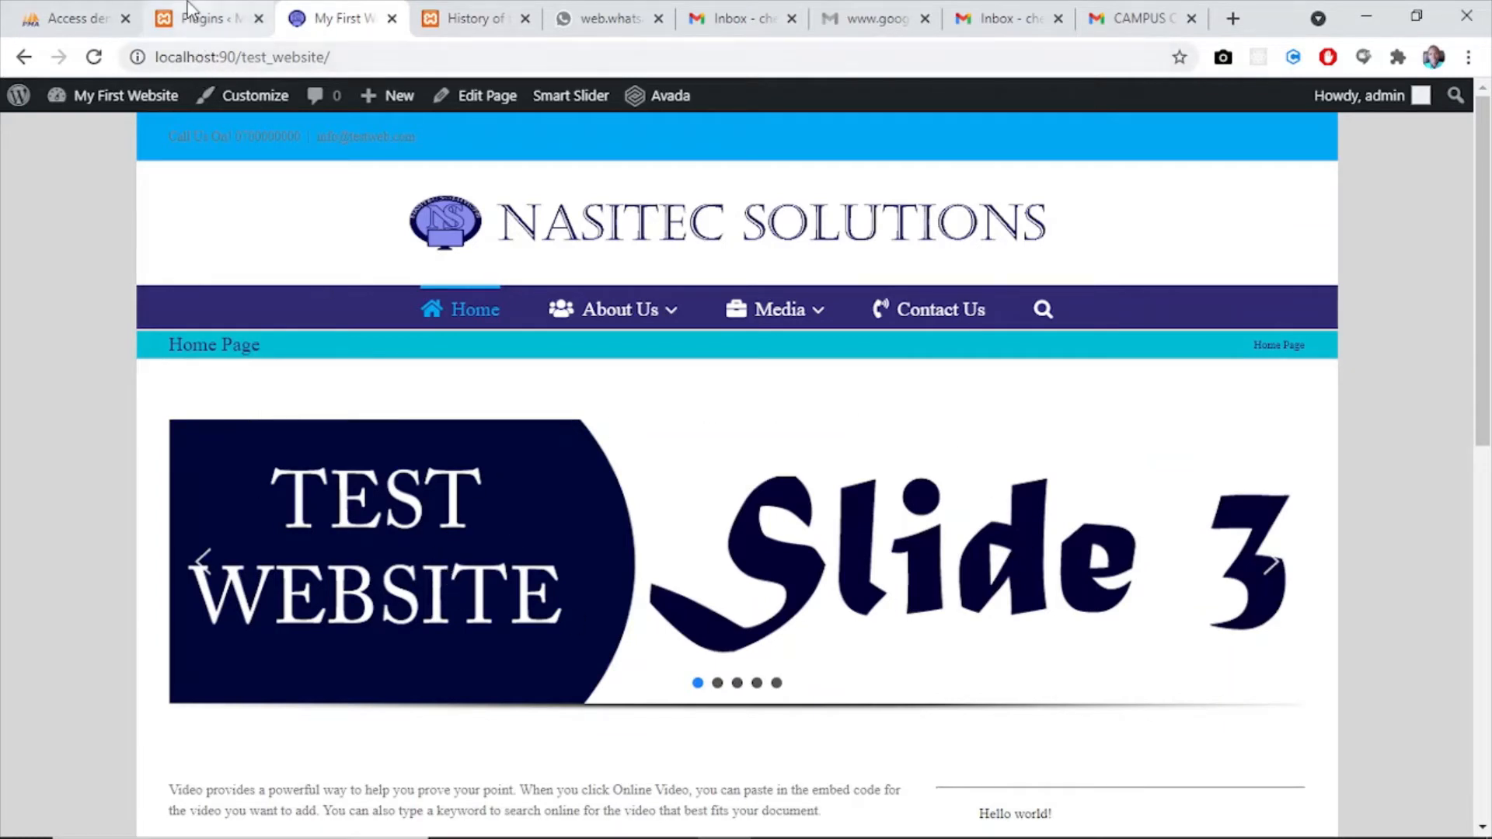
pyautogui.click(196, 17)
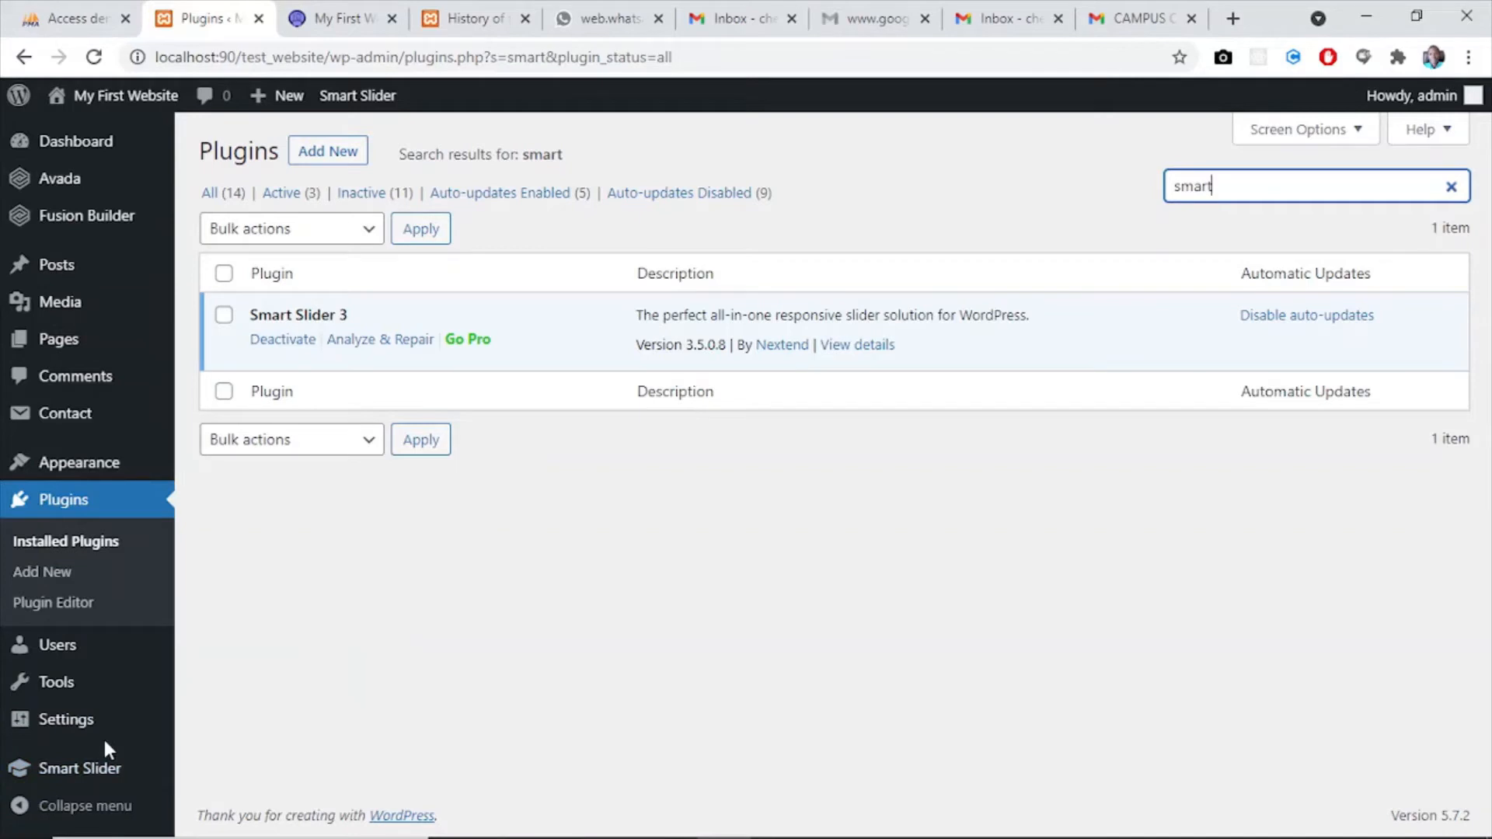
# - Open the Smart Slider dashboard and move the myslider project to the trash
pyautogui.moveTo(74, 140)
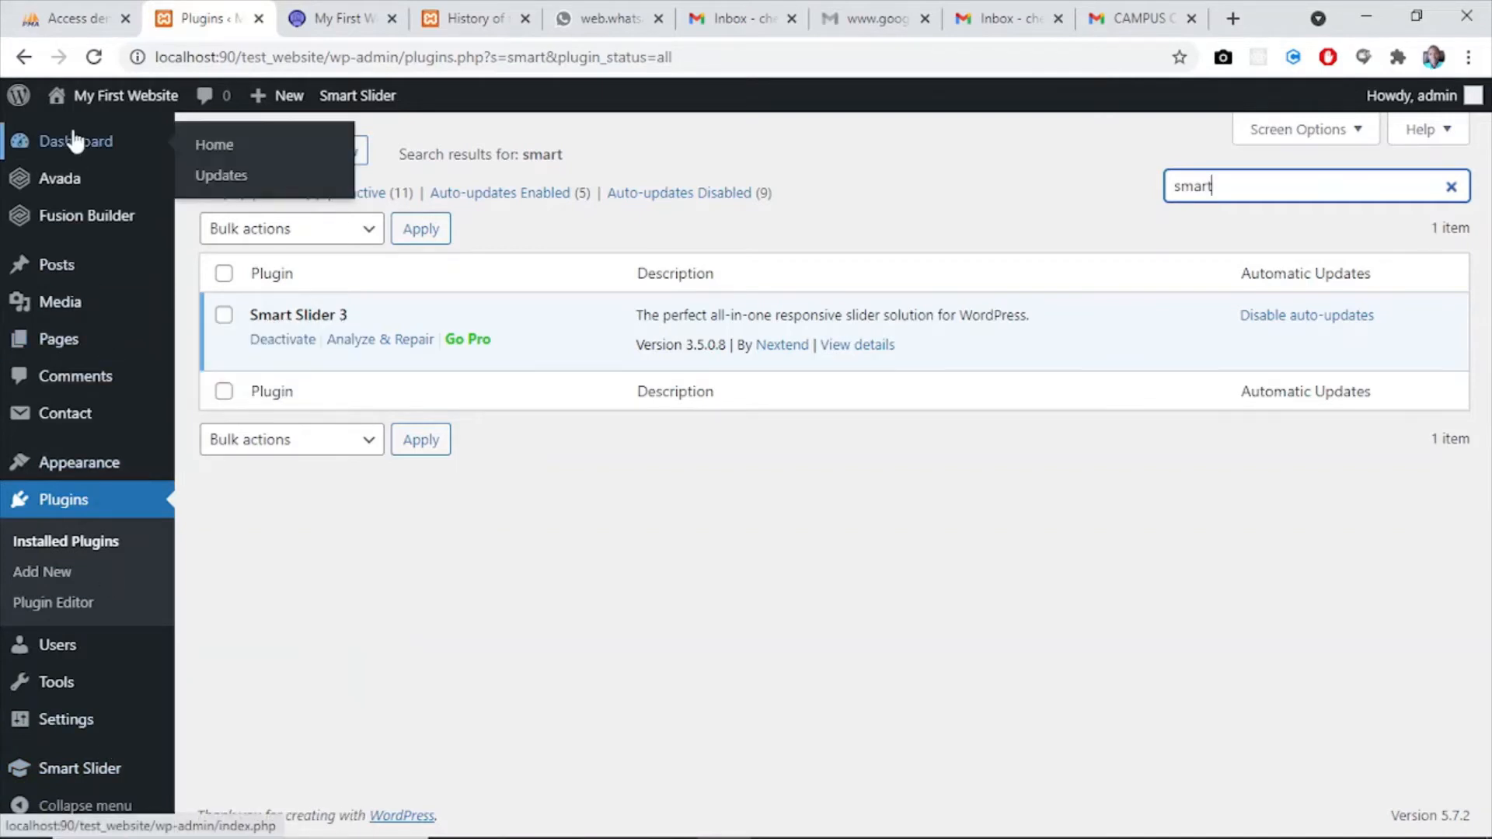
pyautogui.moveTo(42, 775)
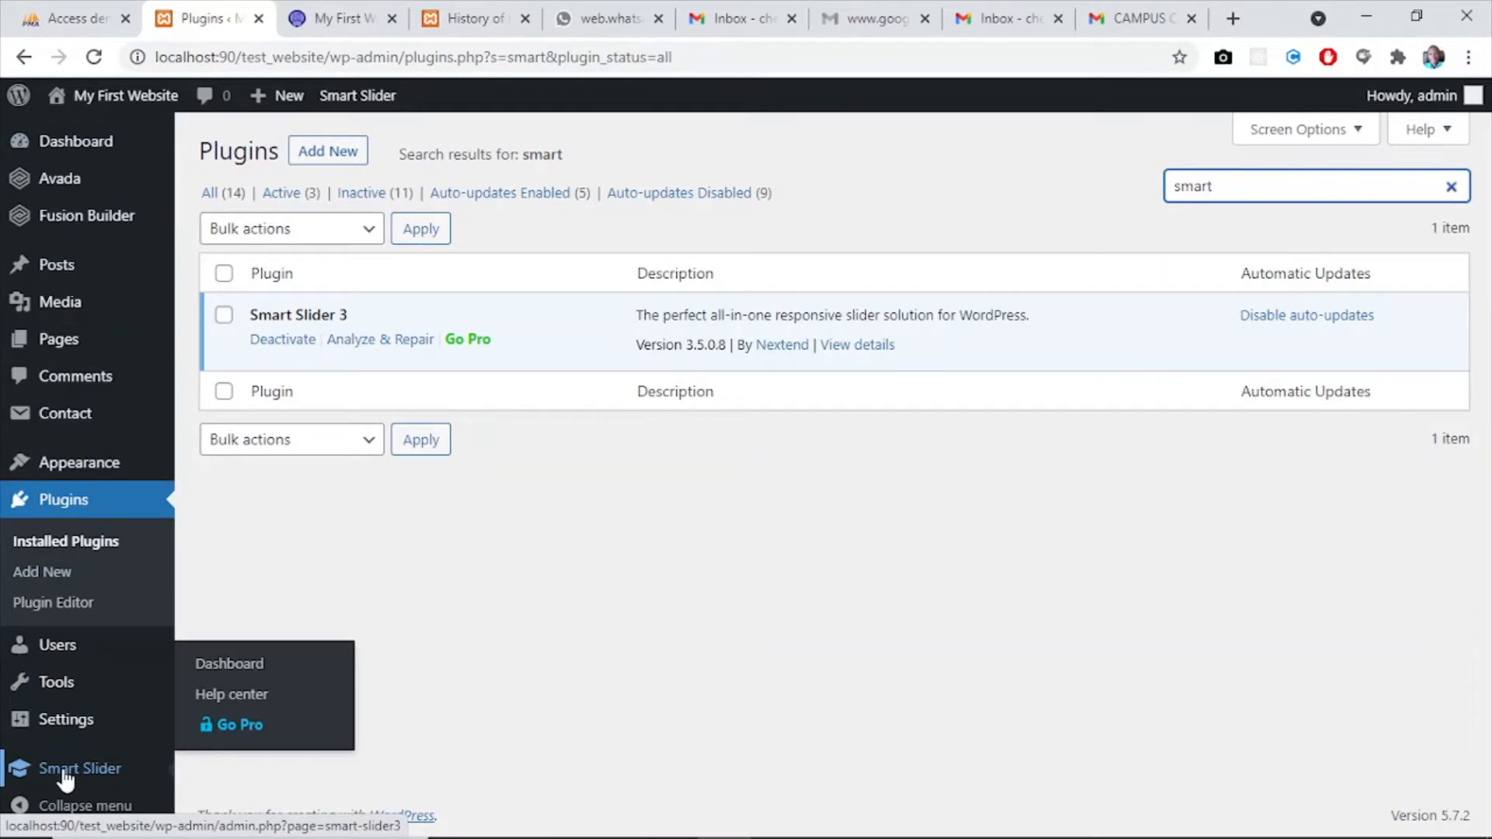
pyautogui.click(66, 778)
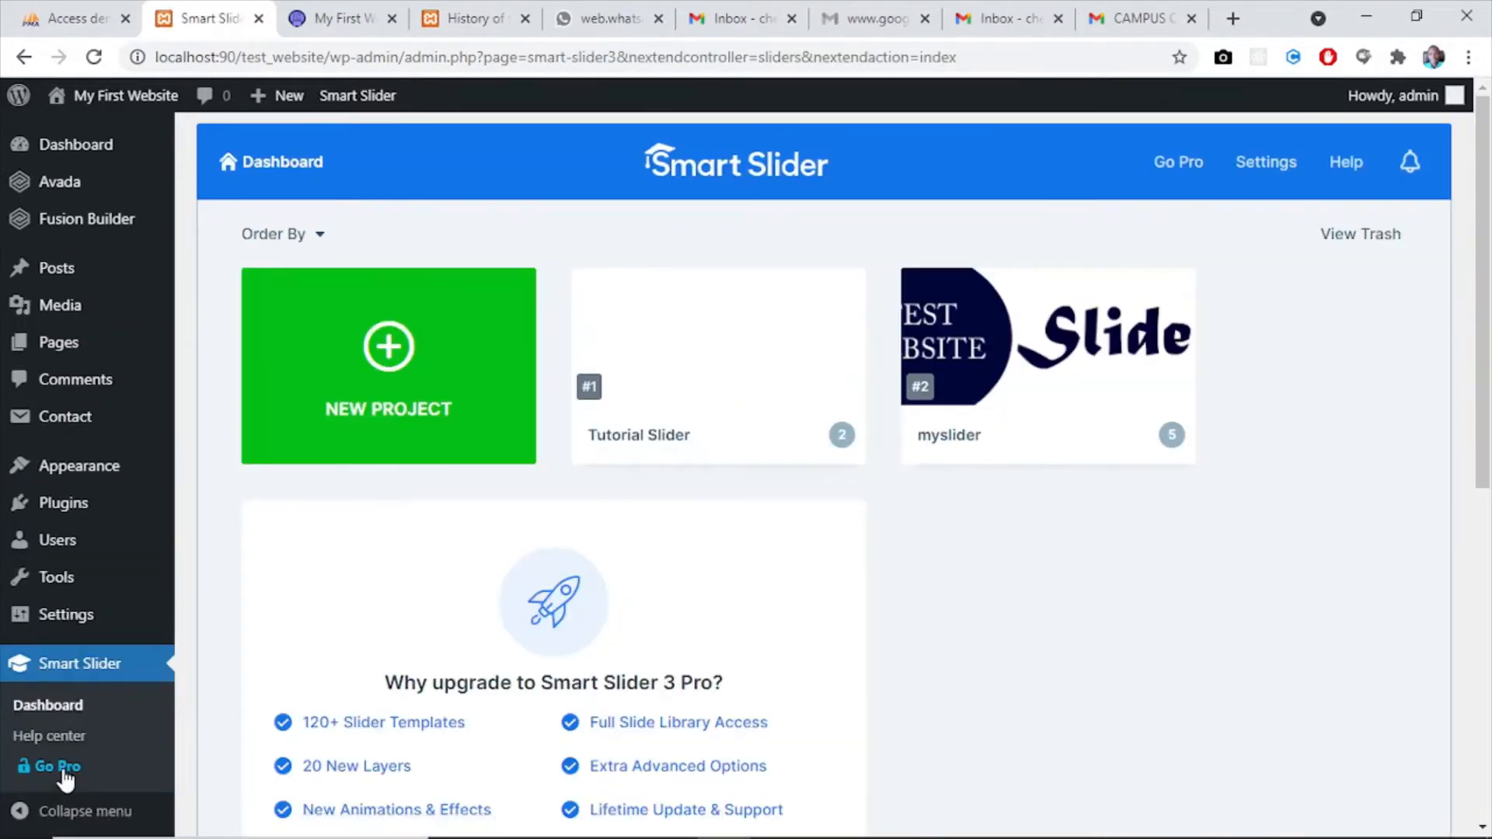
pyautogui.moveTo(1033, 346)
pyautogui.click(1173, 293)
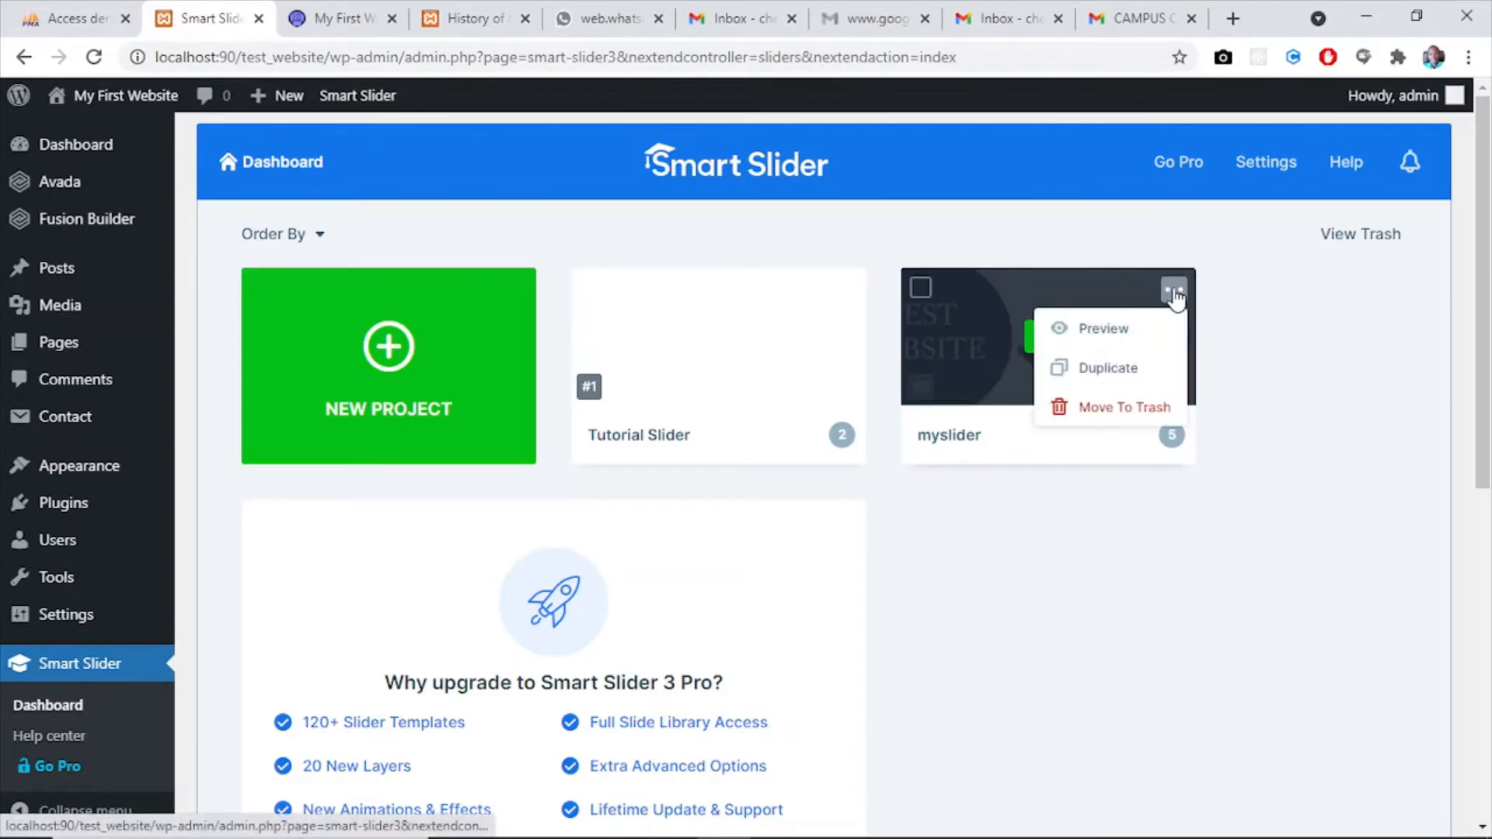
pyautogui.click(1119, 408)
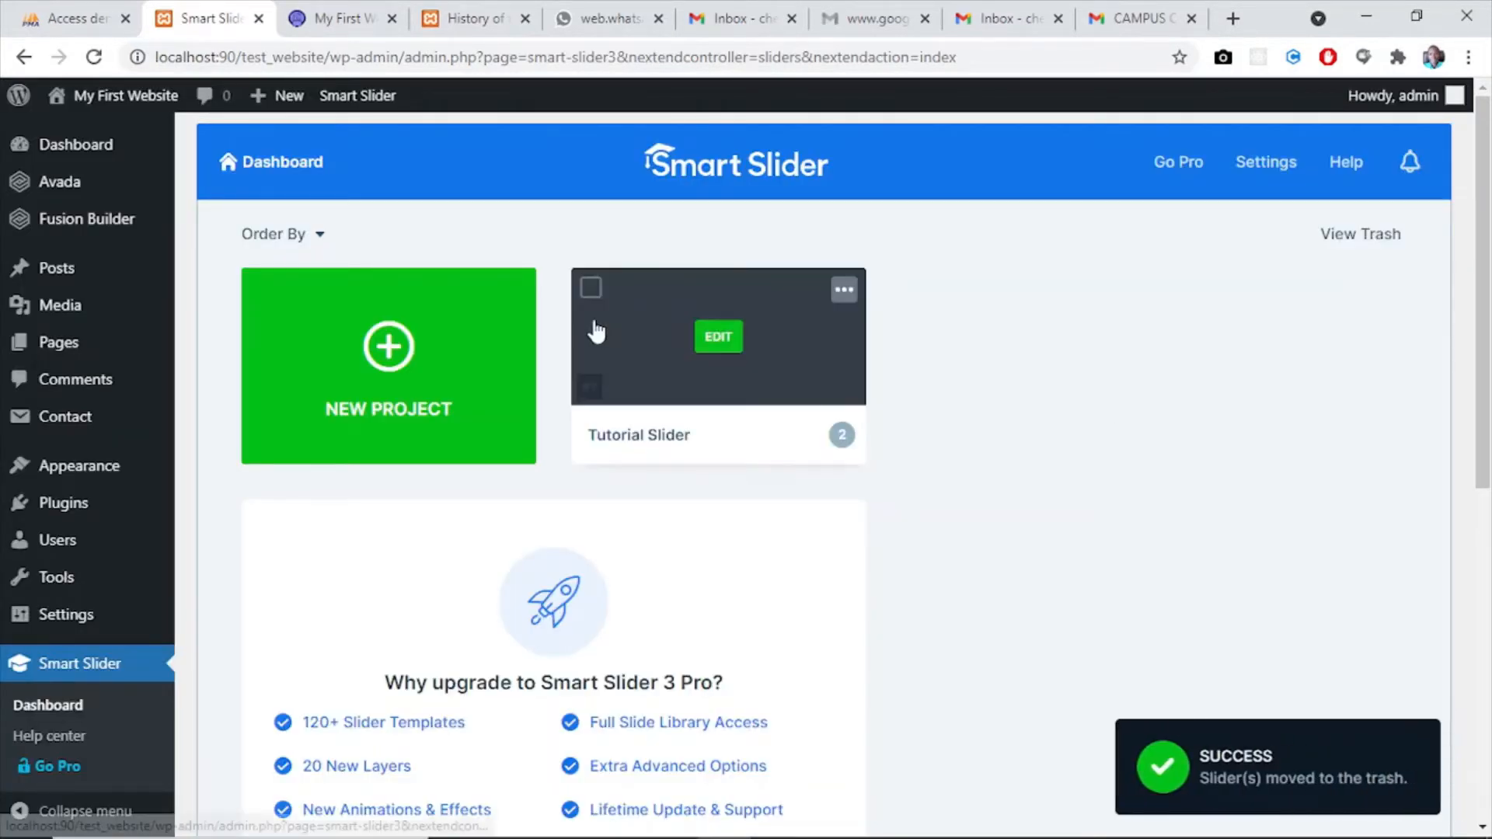
# - Create a new simple slider project from scratch named my_slider with a height of 200 px
pyautogui.click(361, 362)
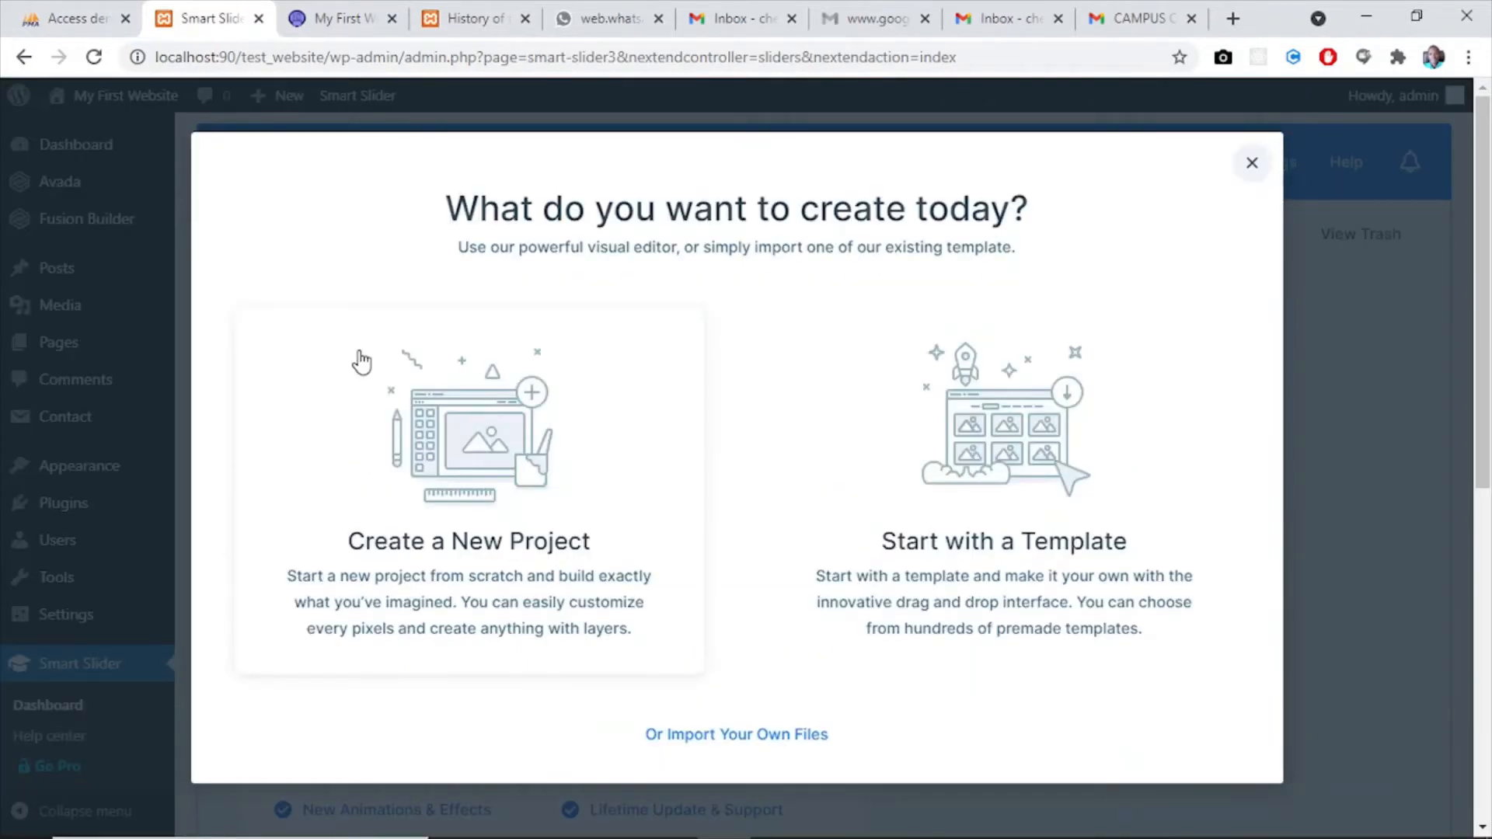
pyautogui.click(476, 464)
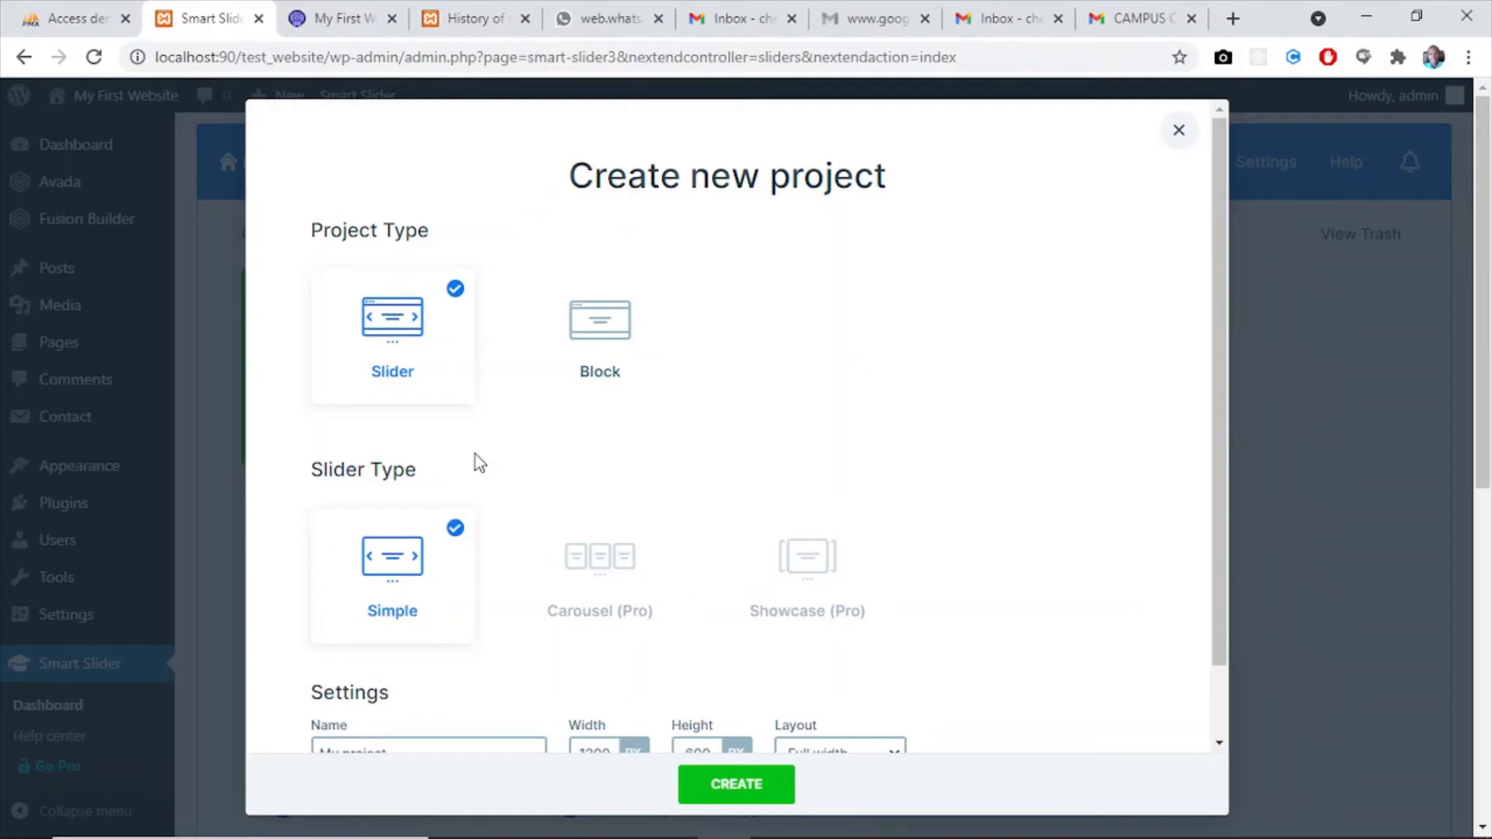
pyautogui.moveTo(1218, 283); pyautogui.dragTo(1247, 268)
pyautogui.moveTo(1222, 286); pyautogui.dragTo(1224, 454)
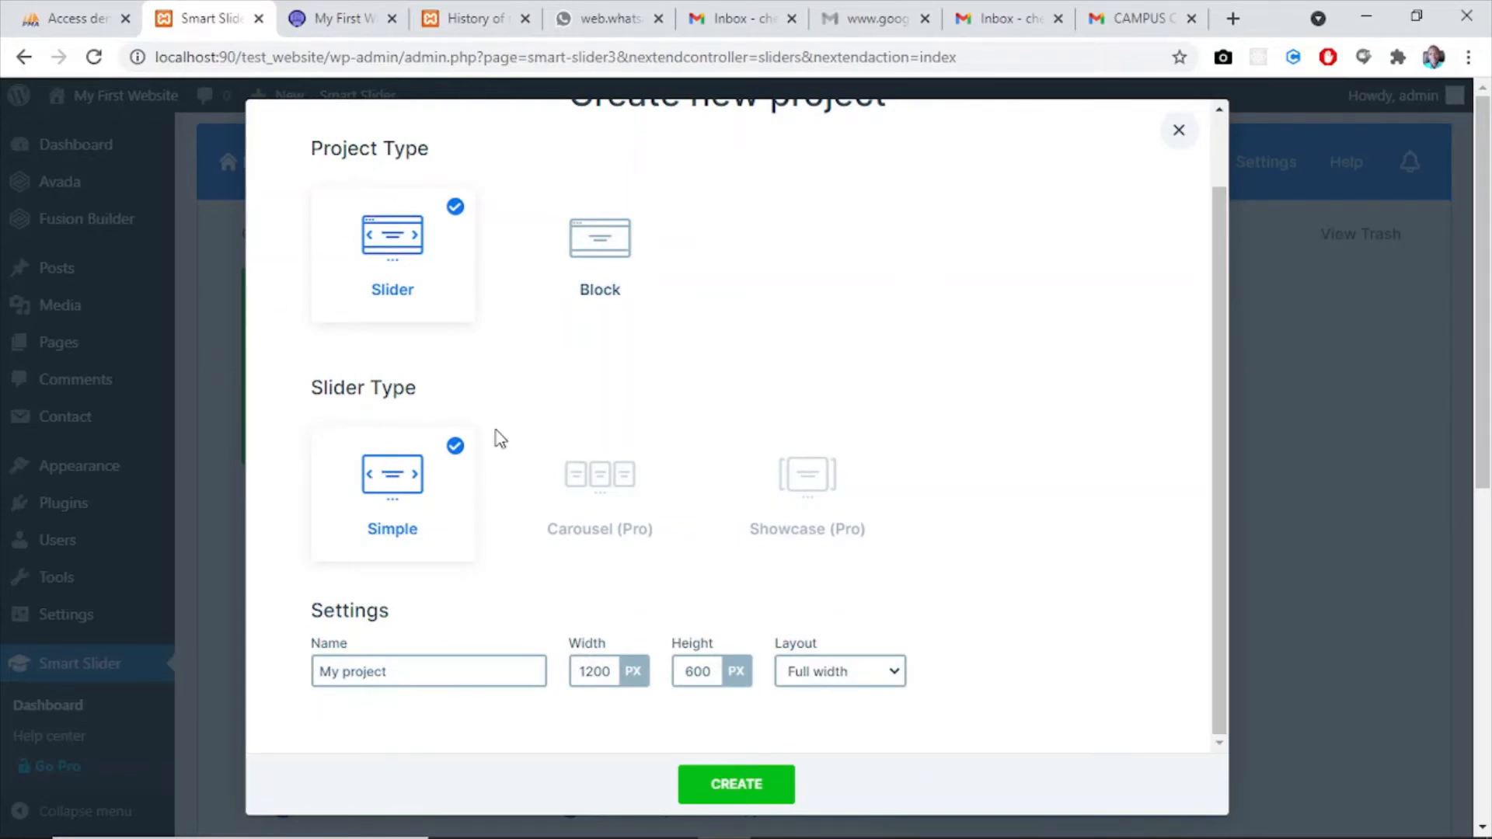
pyautogui.moveTo(409, 667); pyautogui.dragTo(291, 667)
pyautogui.write('m')
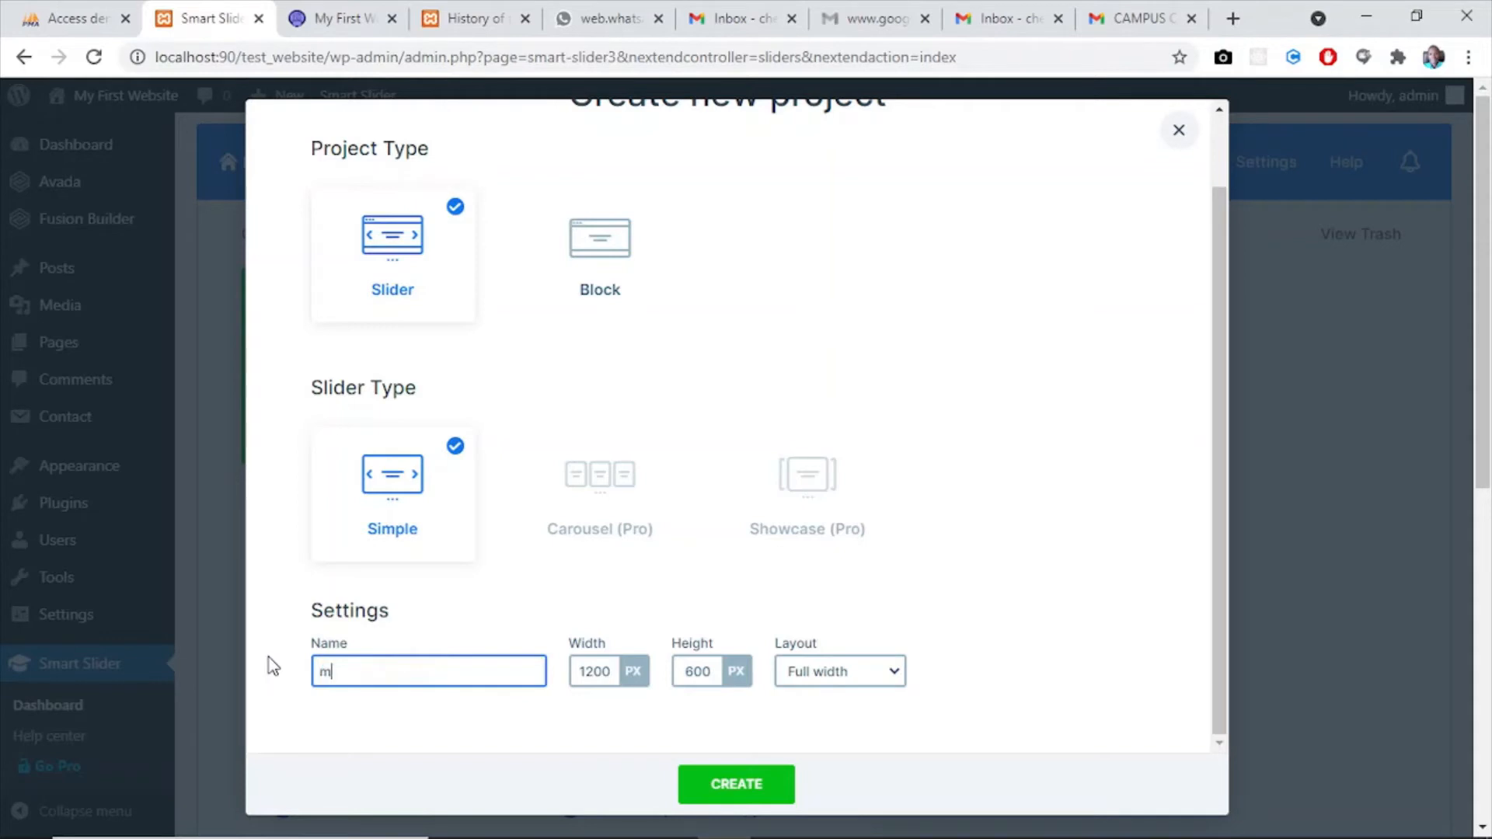
pyautogui.write('y_slider')
pyautogui.click(704, 671)
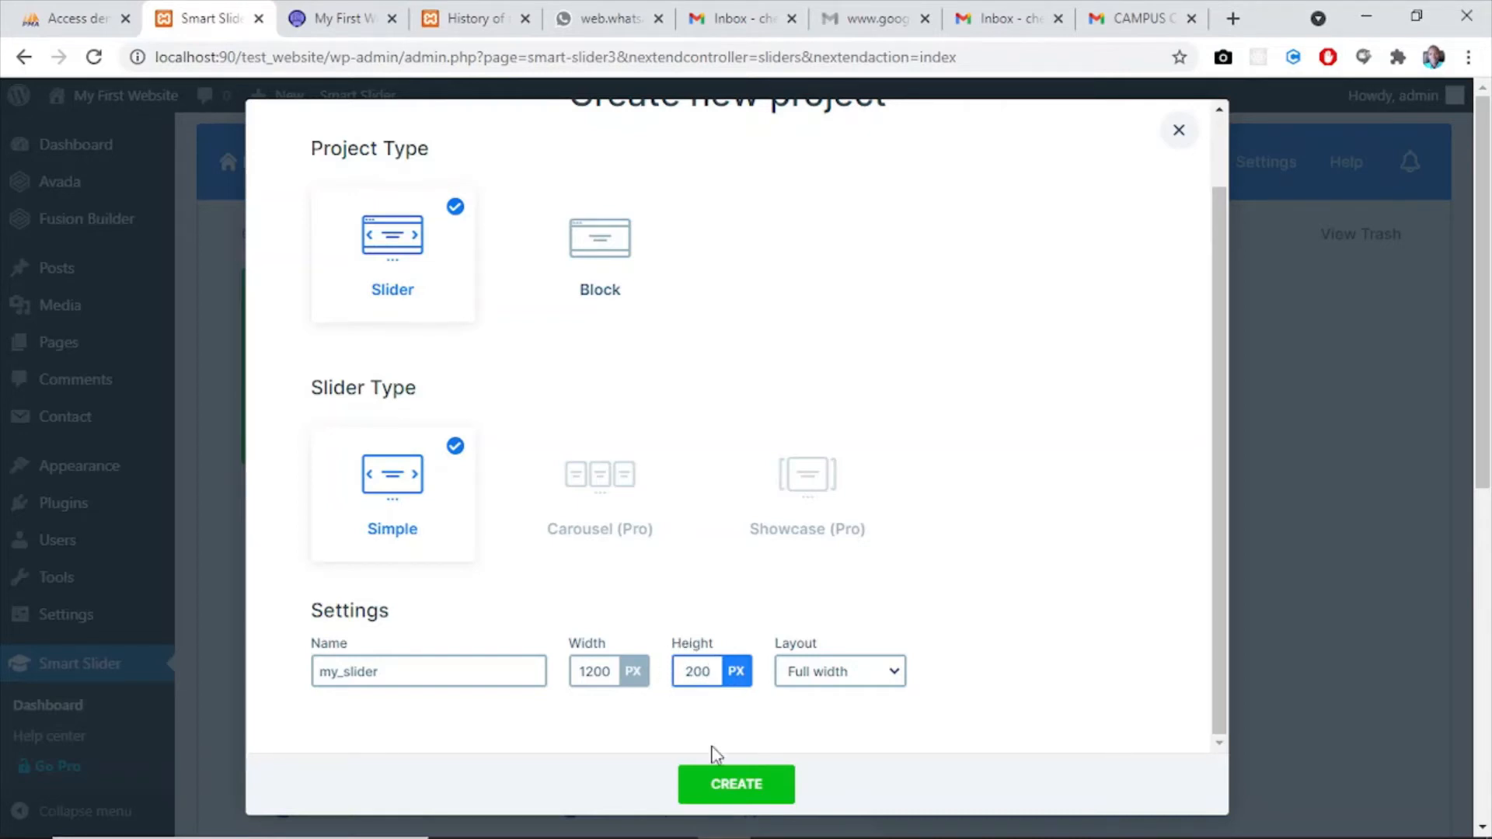
pyautogui.click(736, 785)
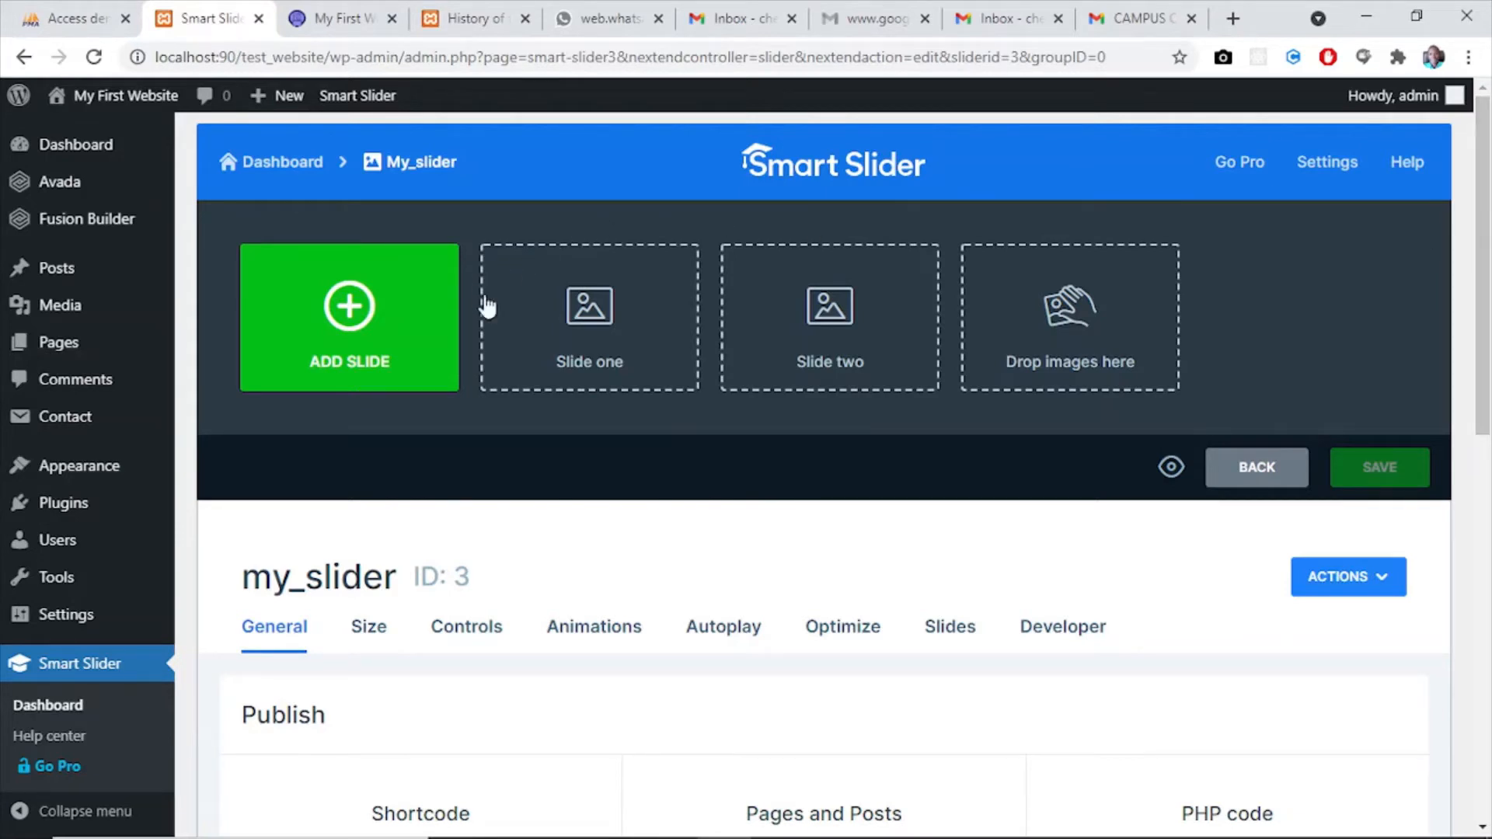
pyautogui.scroll(-3, 1490, 175)
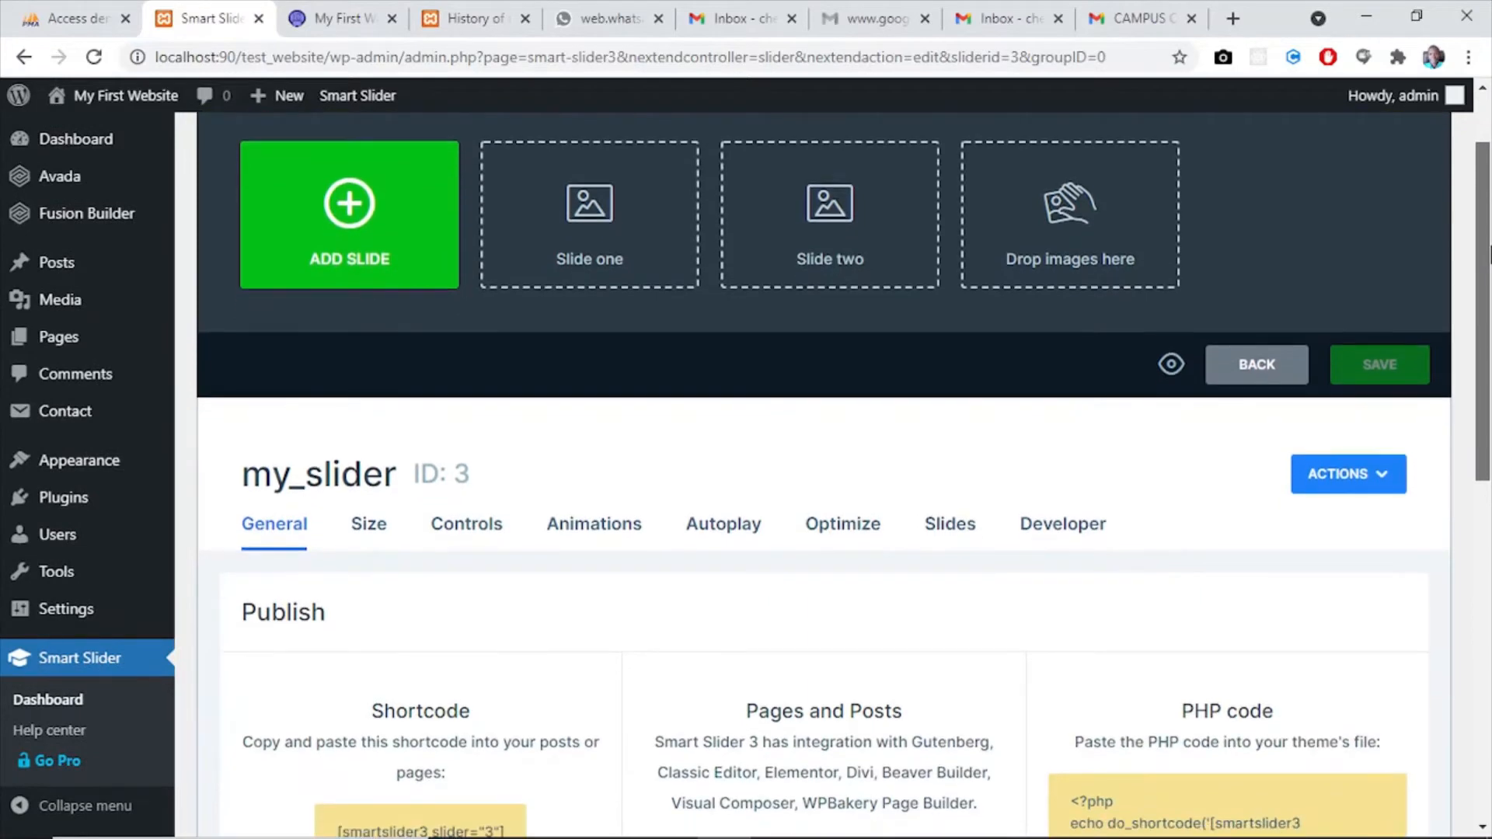
pyautogui.scroll(-2, 1490, 299)
pyautogui.scroll(5, 1489, 299)
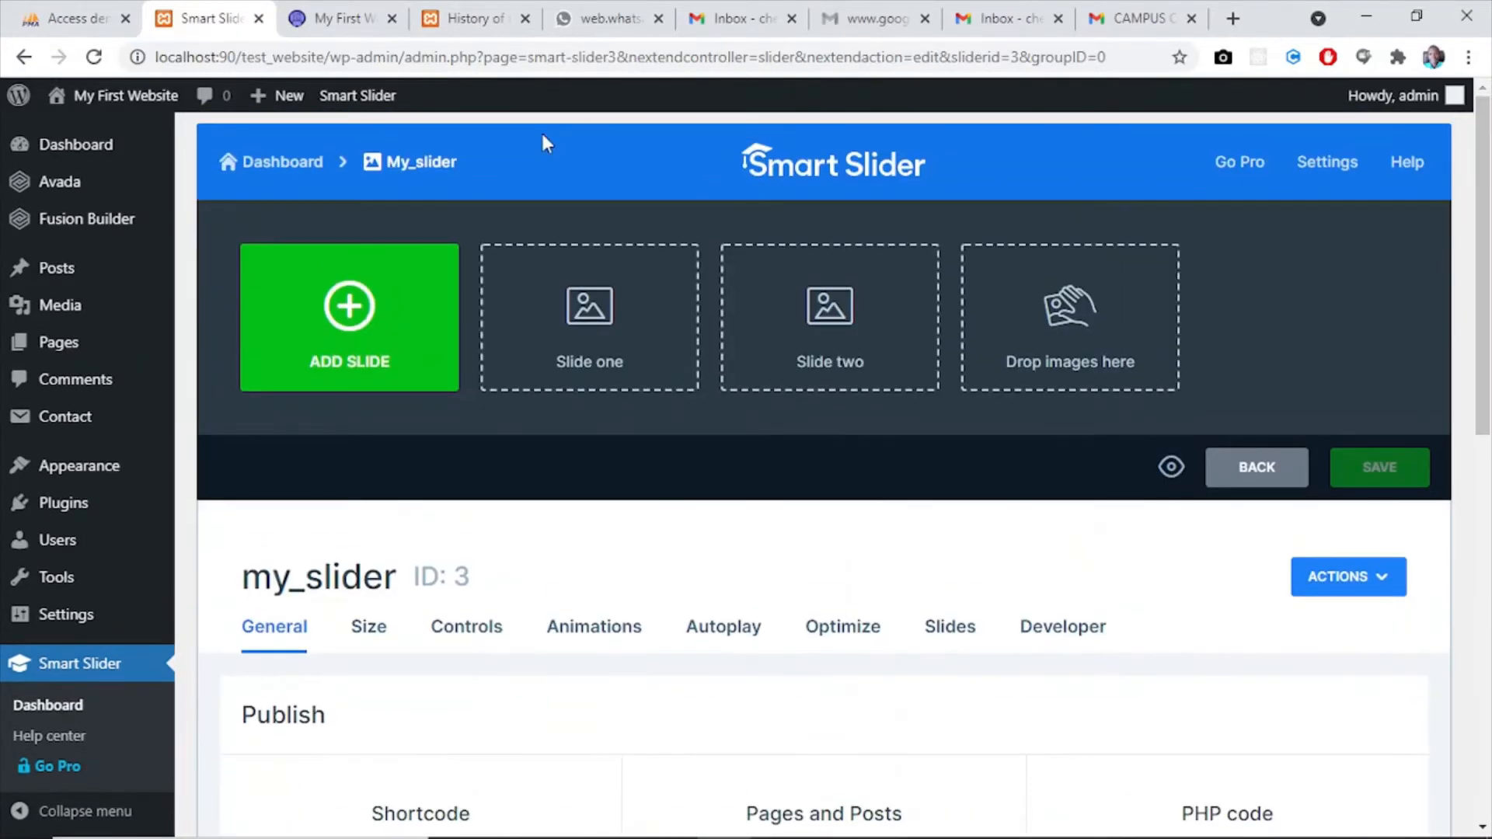
pyautogui.click(607, 338)
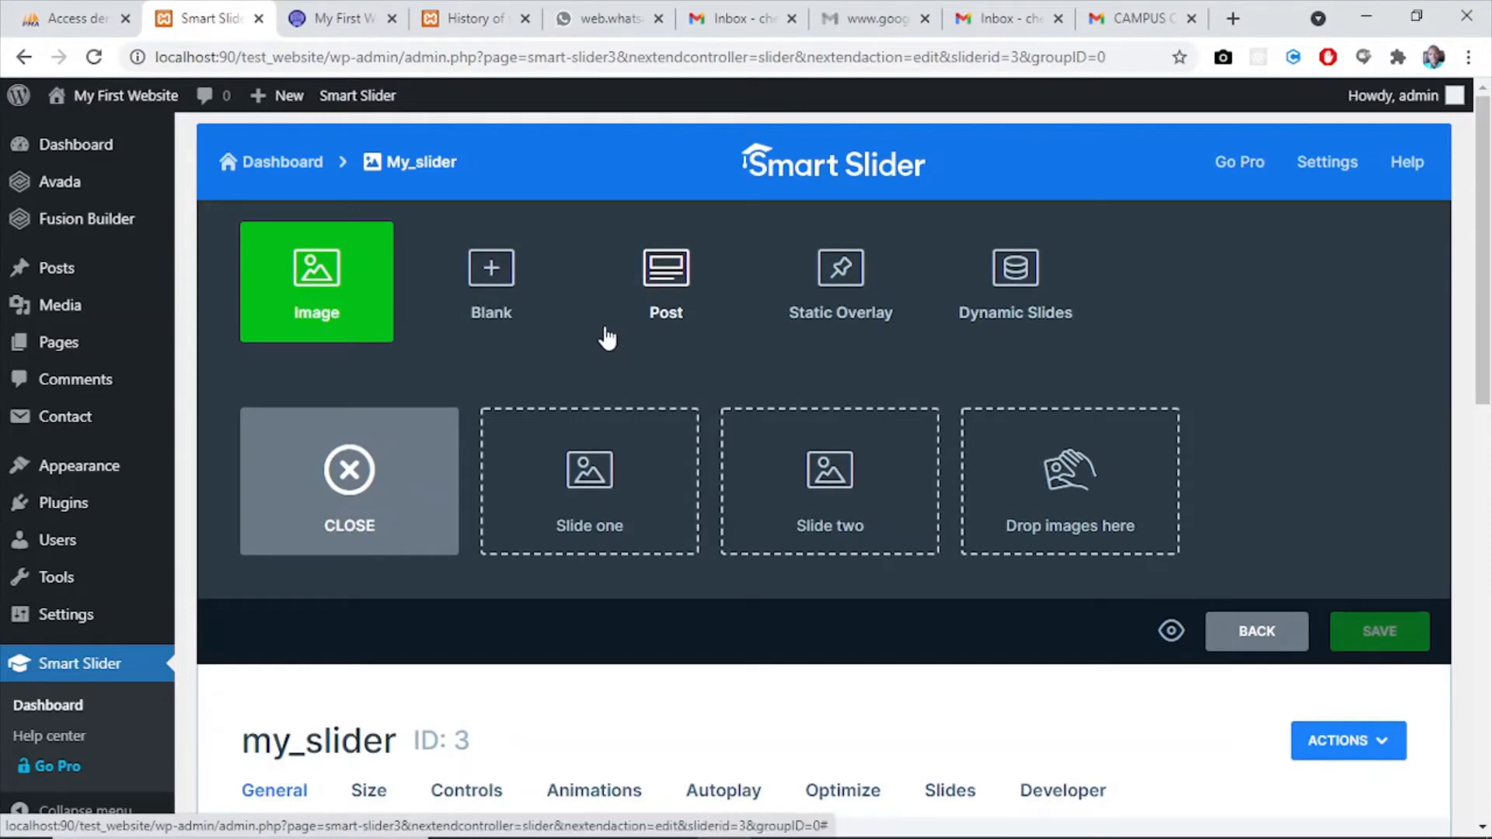
pyautogui.click(322, 291)
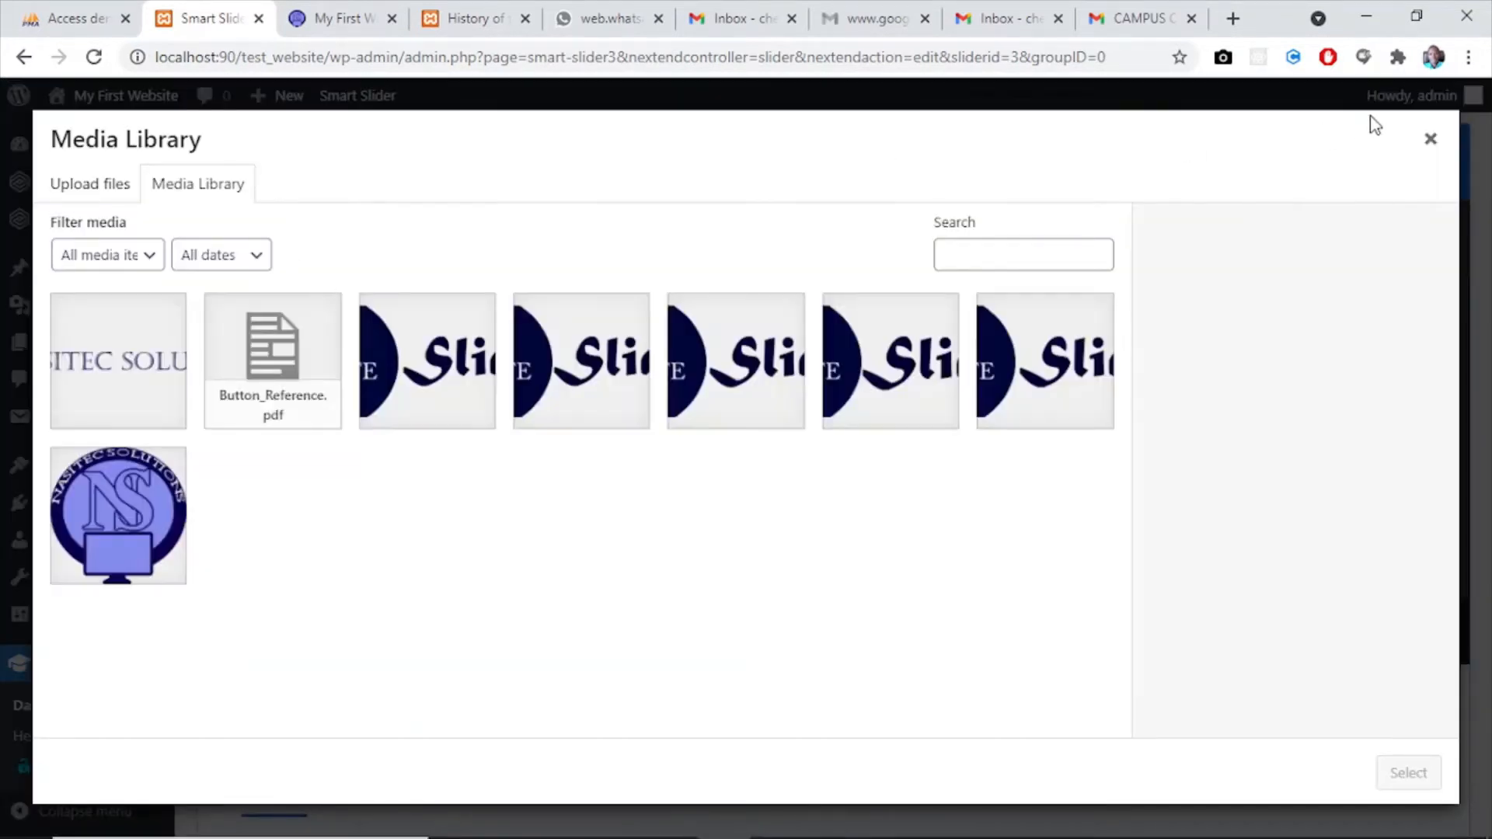
pyautogui.click(1431, 138)
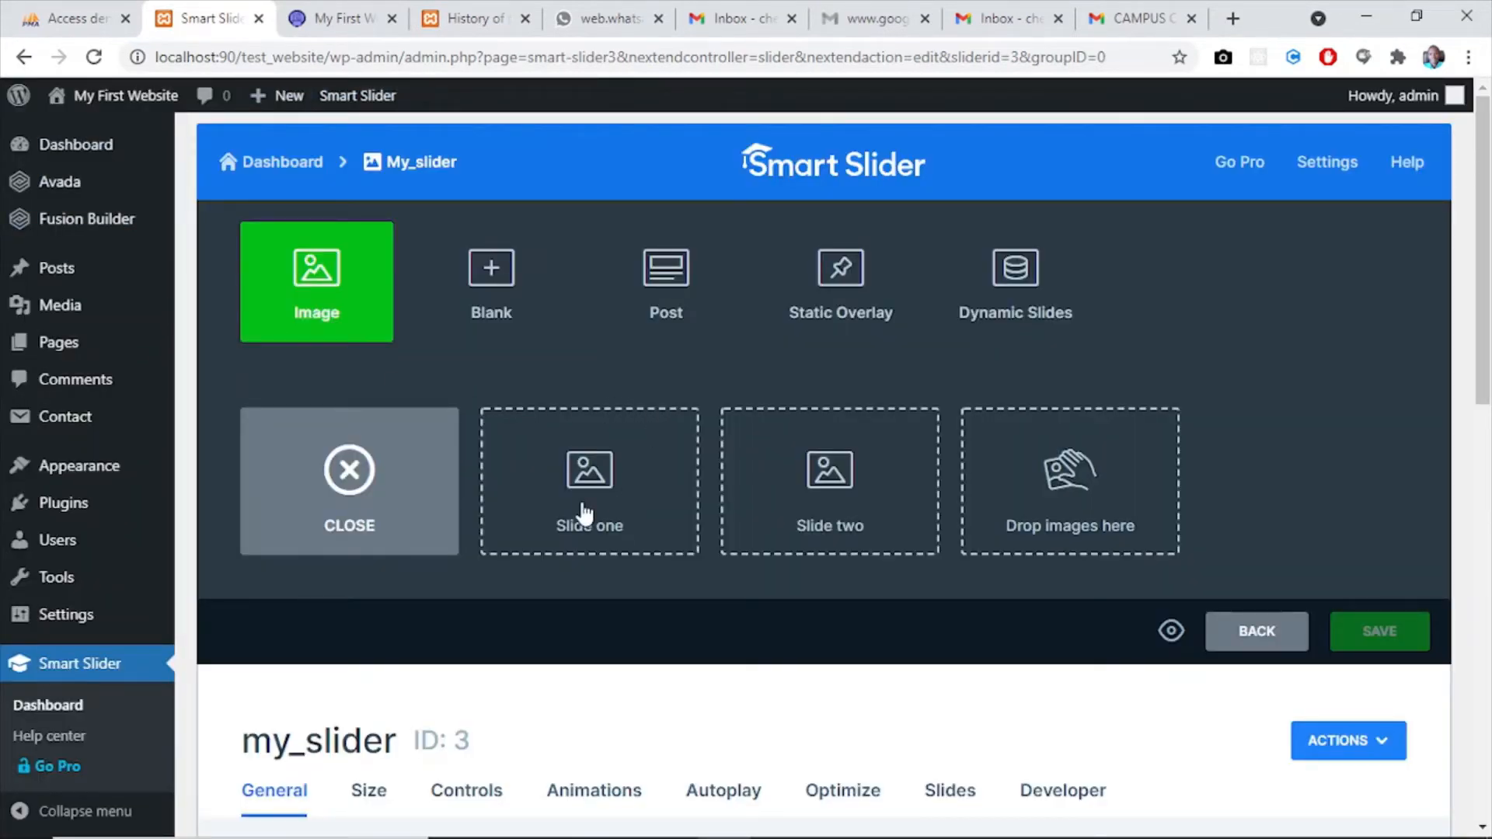
pyautogui.click(600, 534)
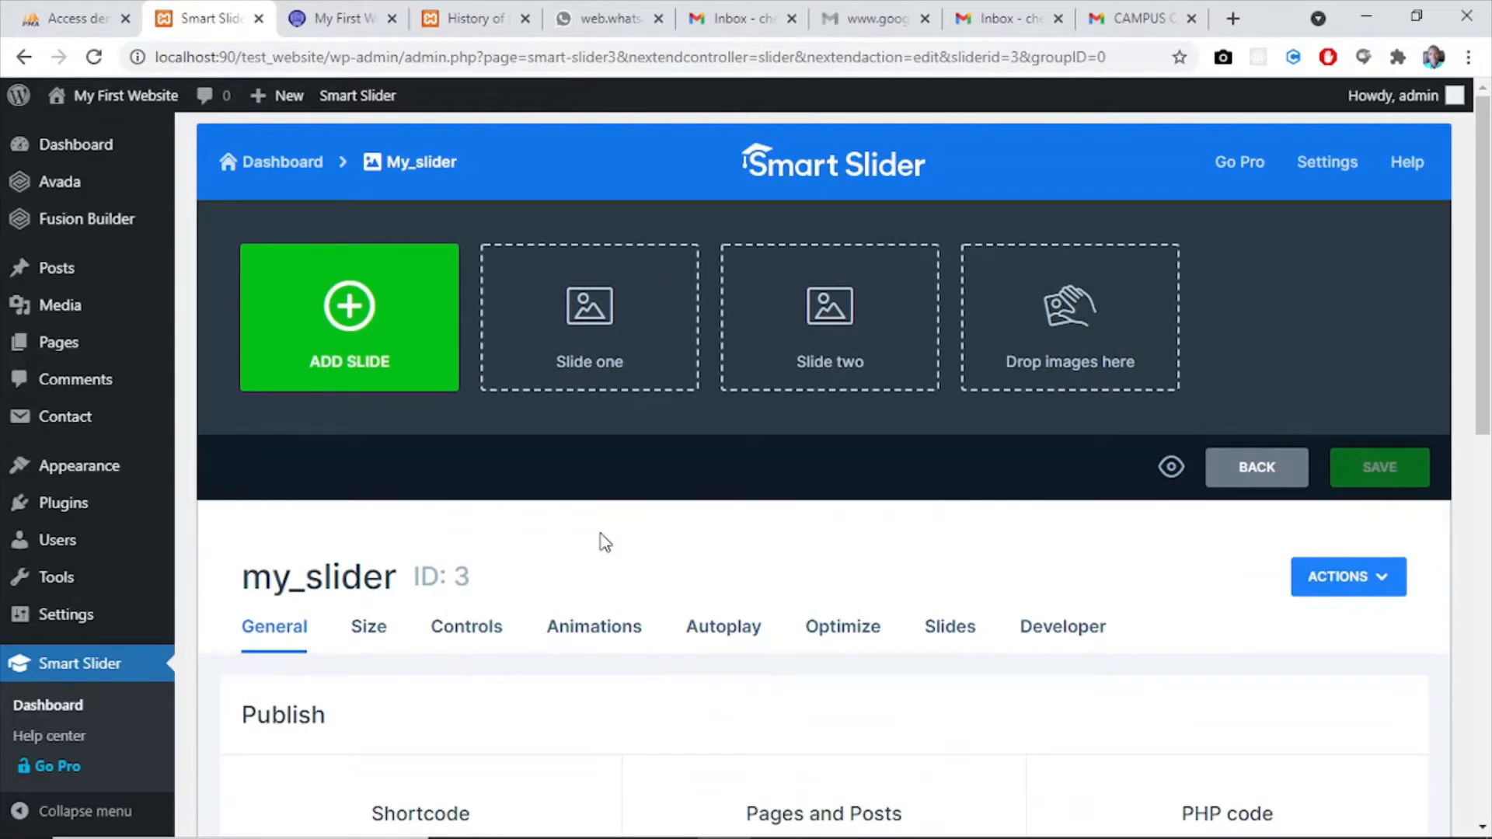
pyautogui.click(586, 327)
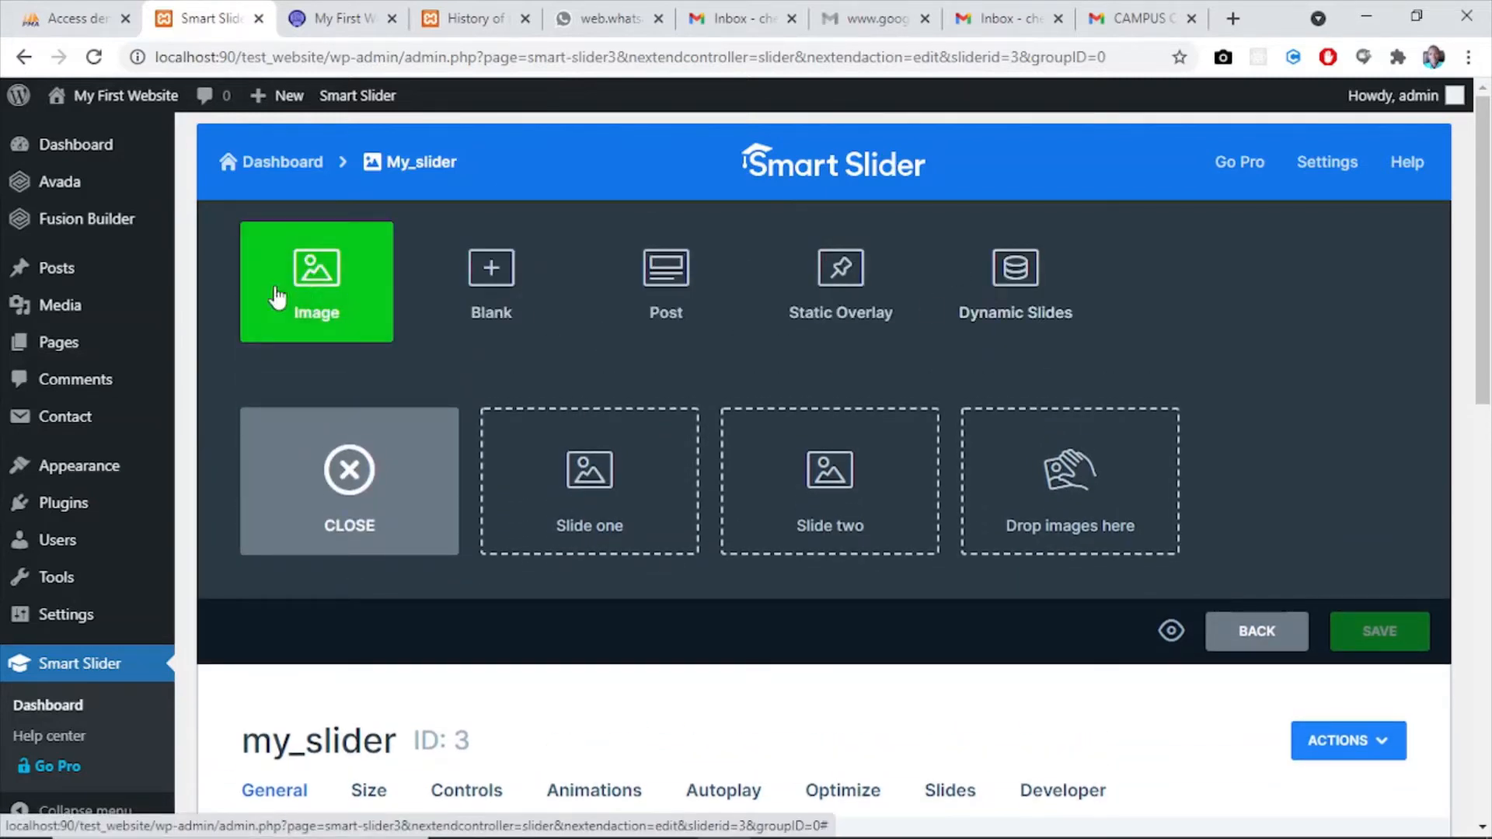
pyautogui.click(314, 297)
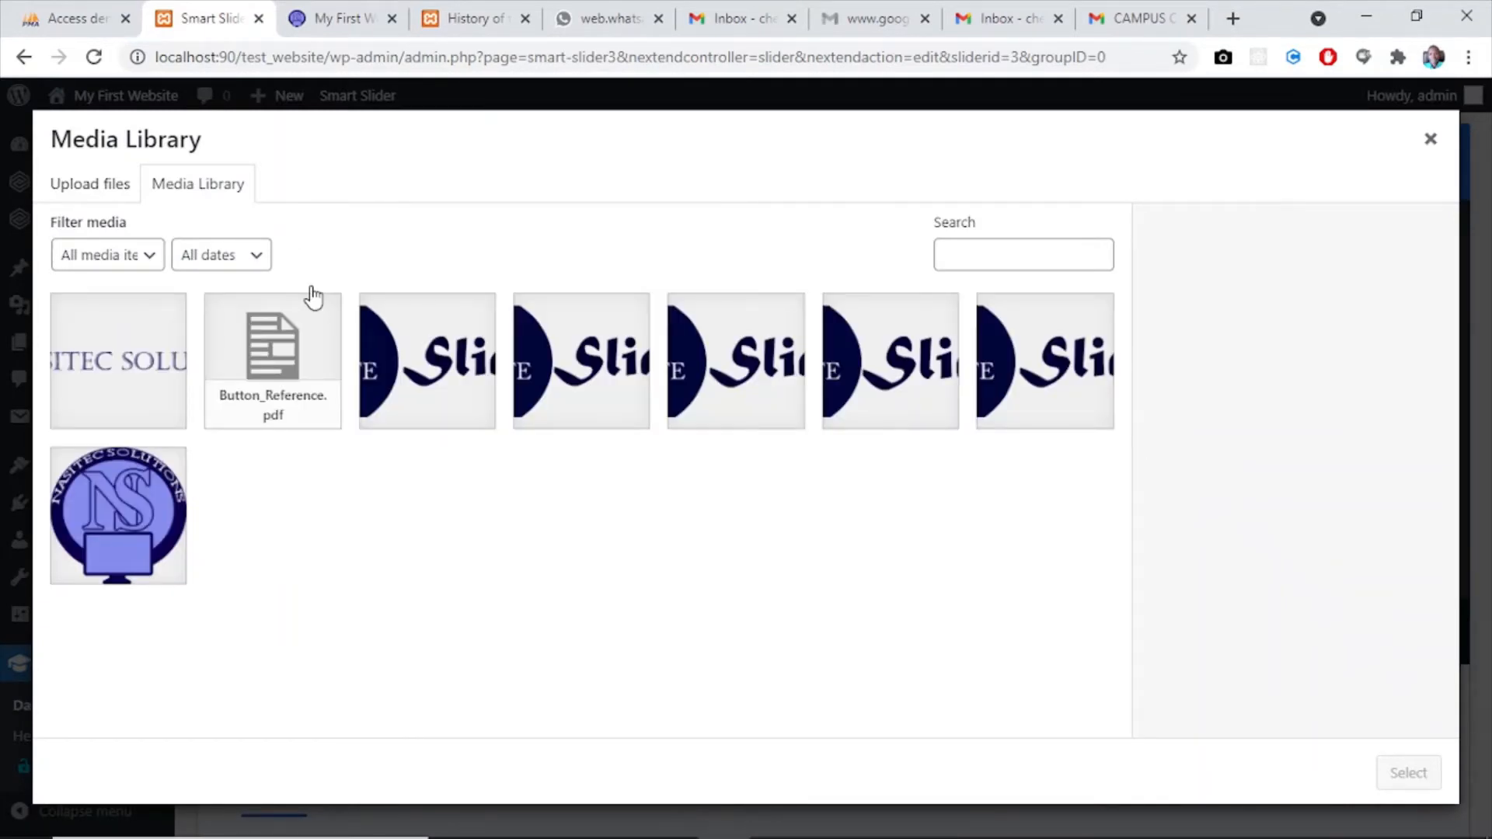
pyautogui.click(424, 358)
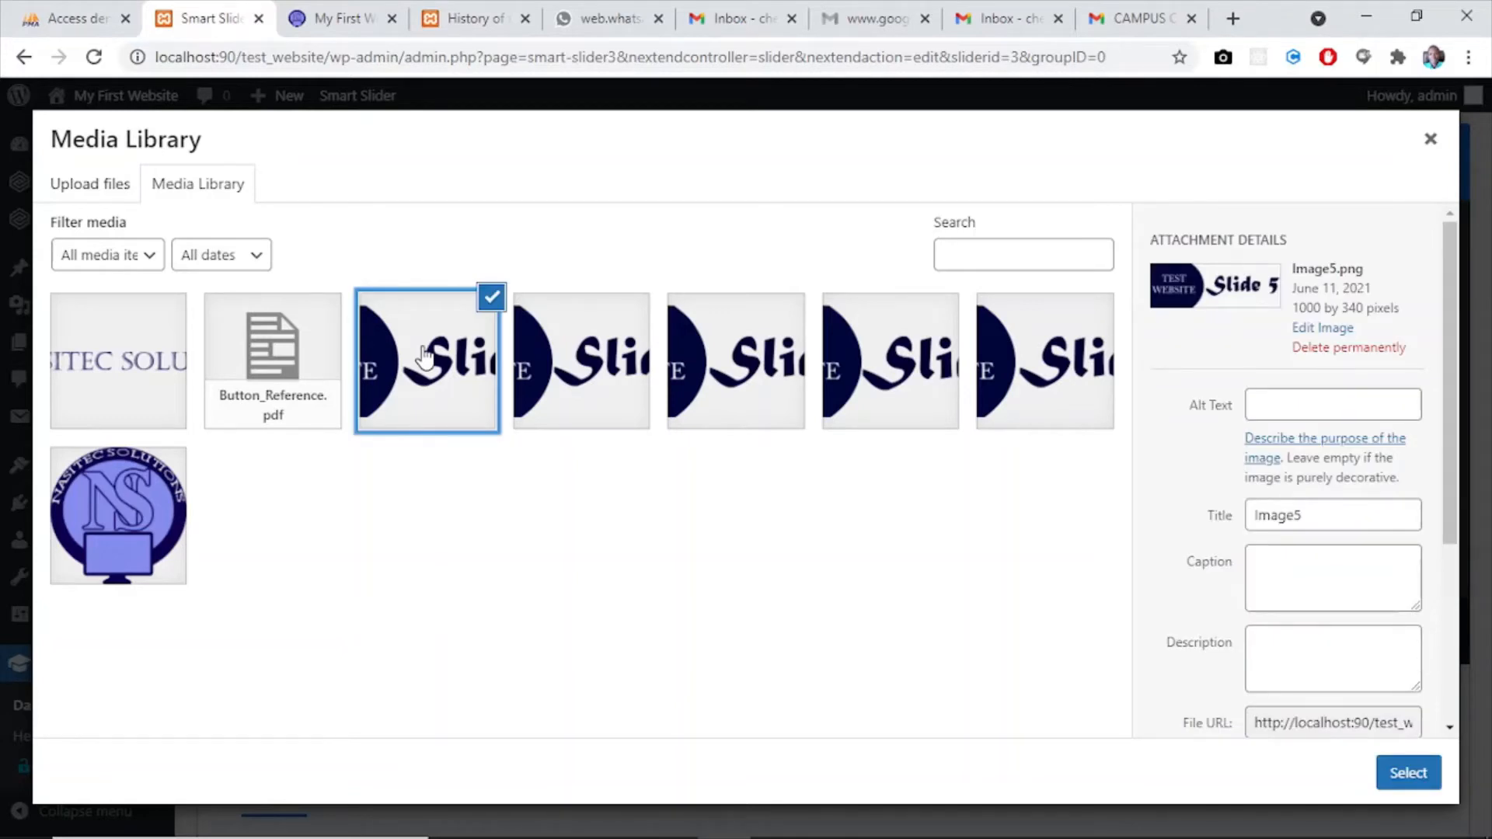
pyautogui.click(575, 348)
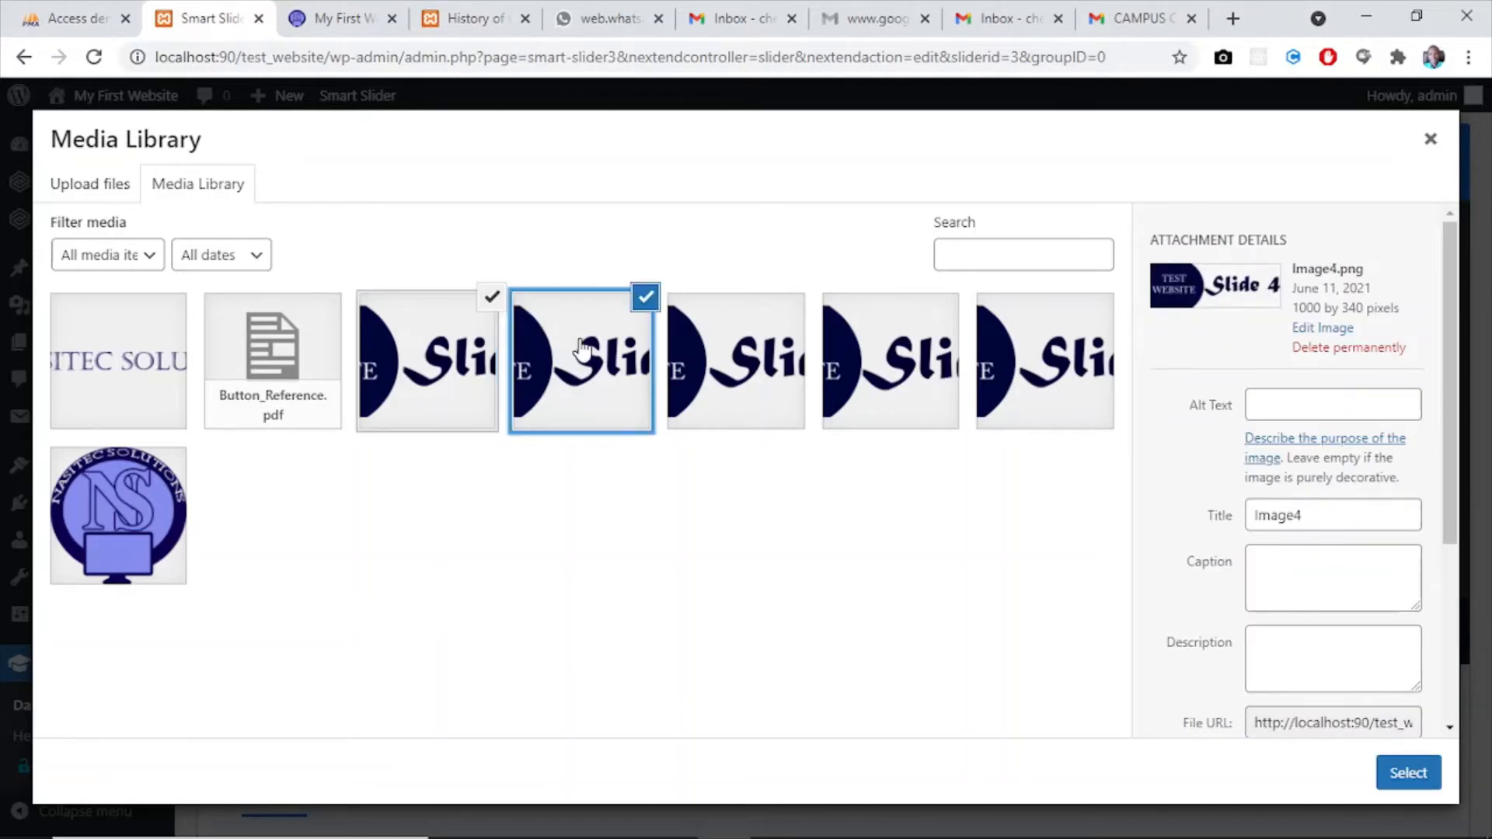
pyautogui.click(719, 350)
pyautogui.click(882, 351)
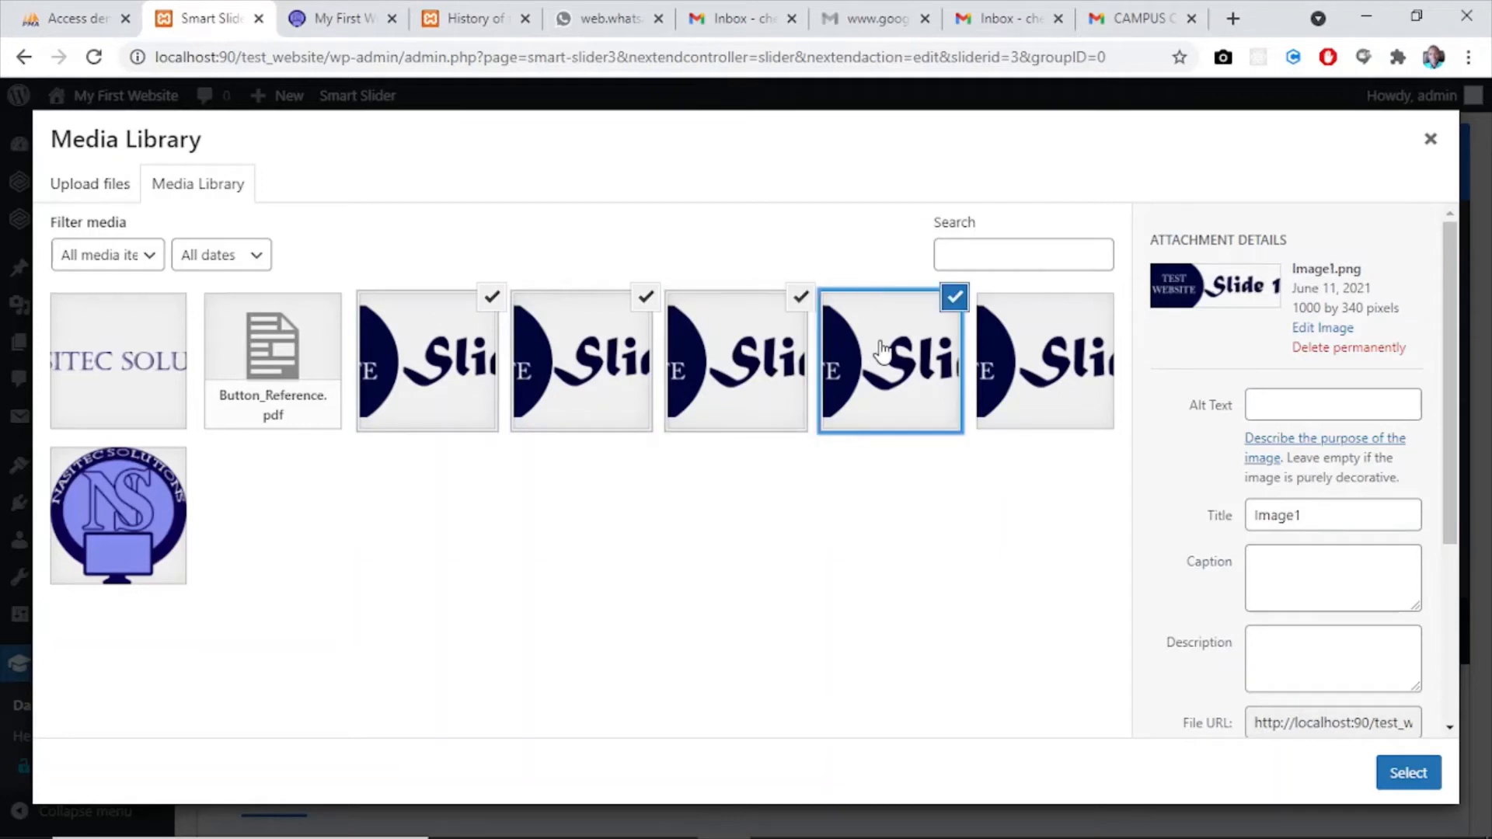
pyautogui.click(1051, 342)
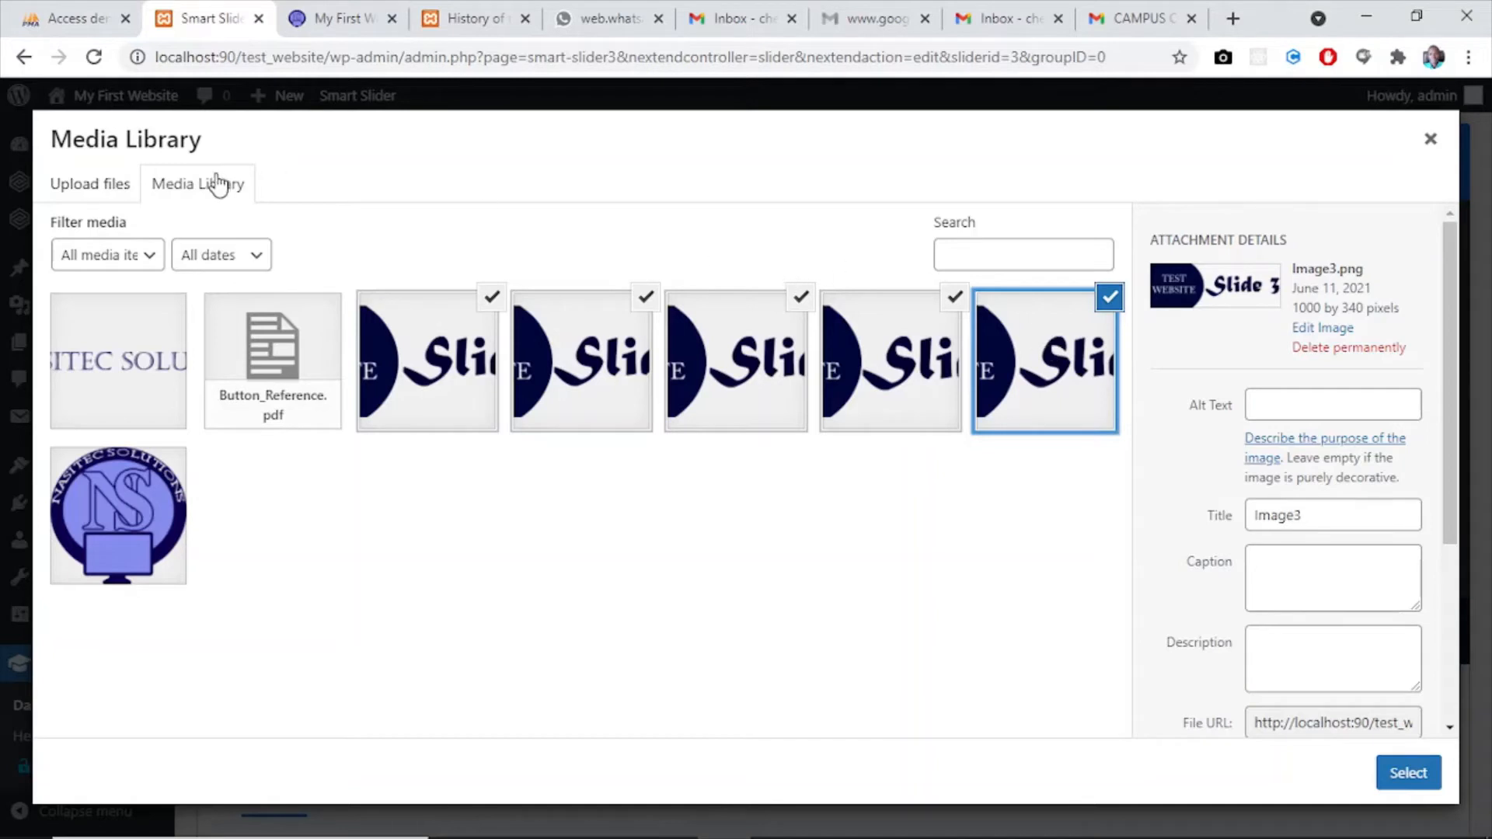
pyautogui.click(106, 188)
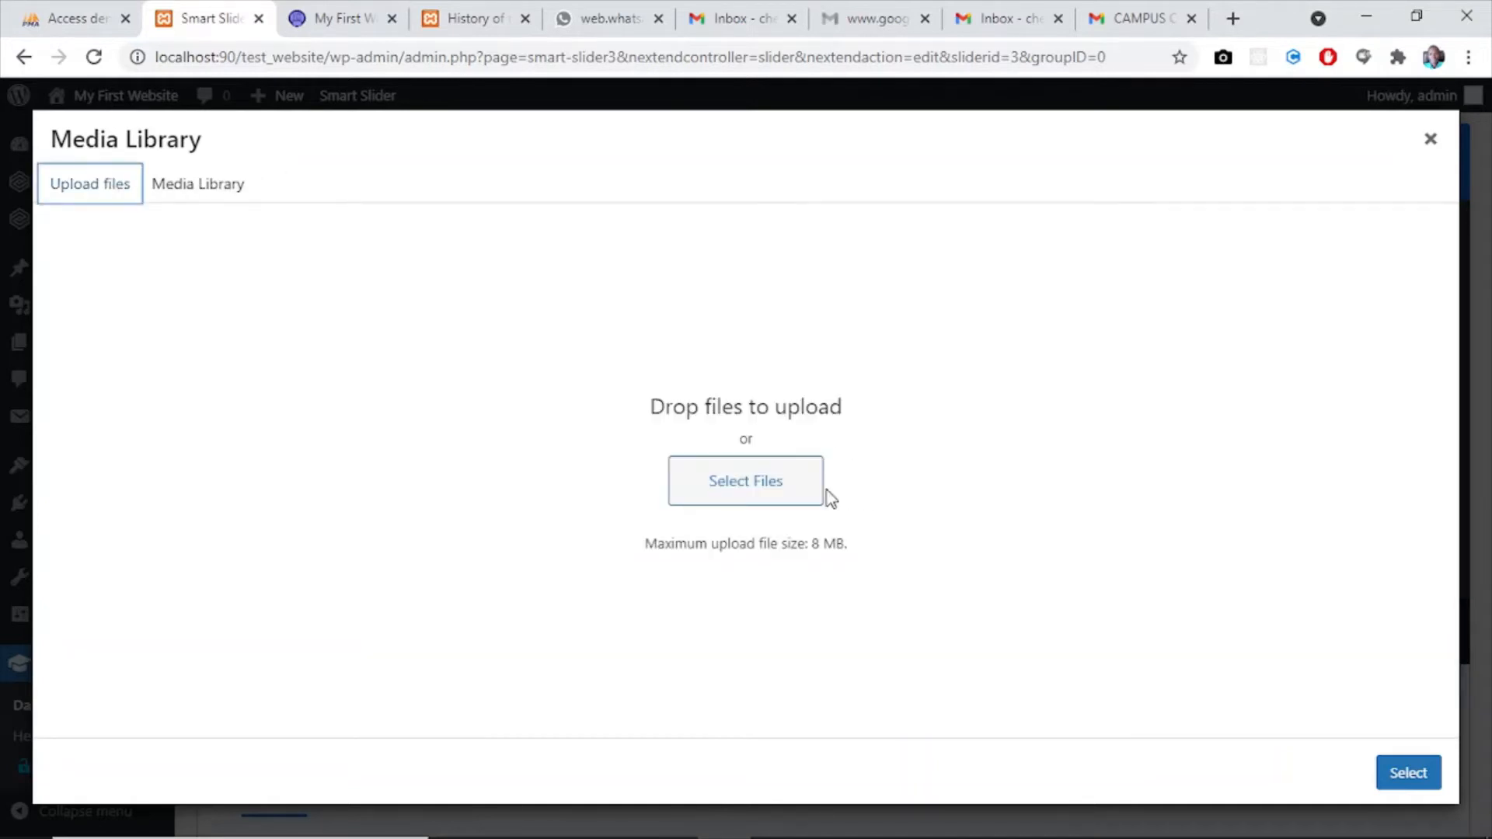
pyautogui.click(769, 492)
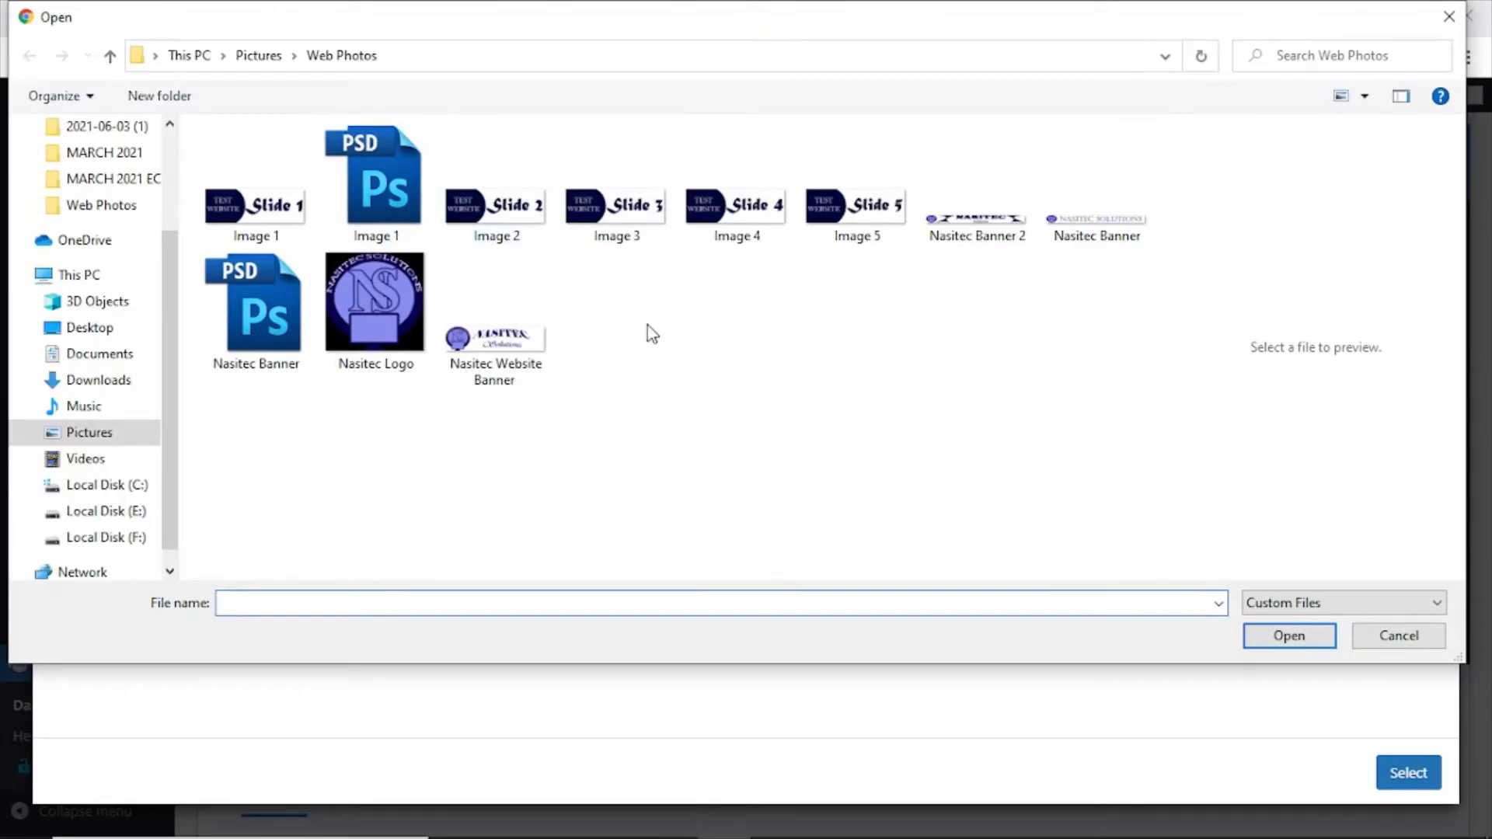
pyautogui.click(1450, 17)
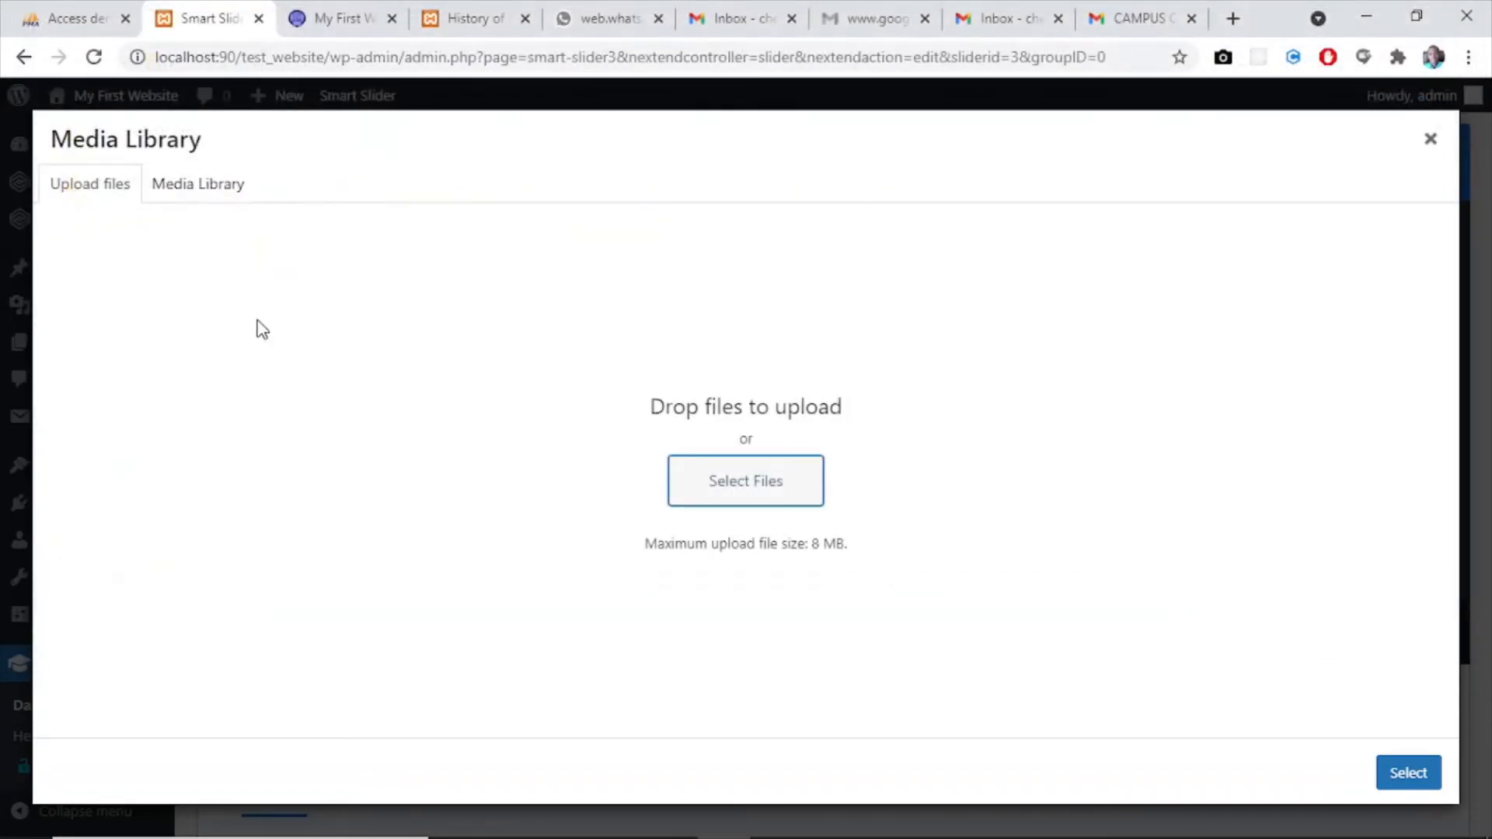
pyautogui.click(1430, 140)
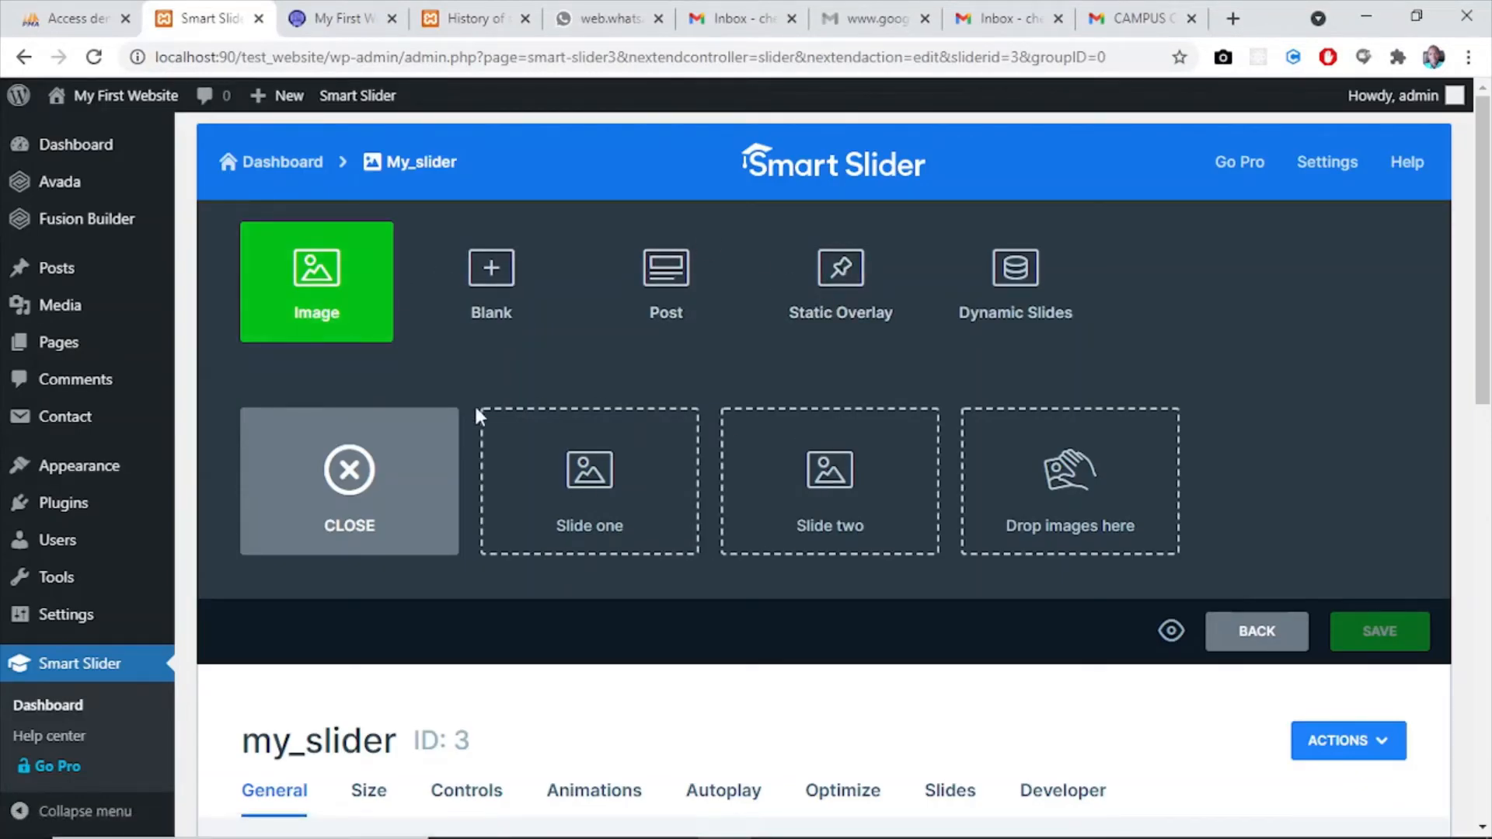
pyautogui.click(350, 469)
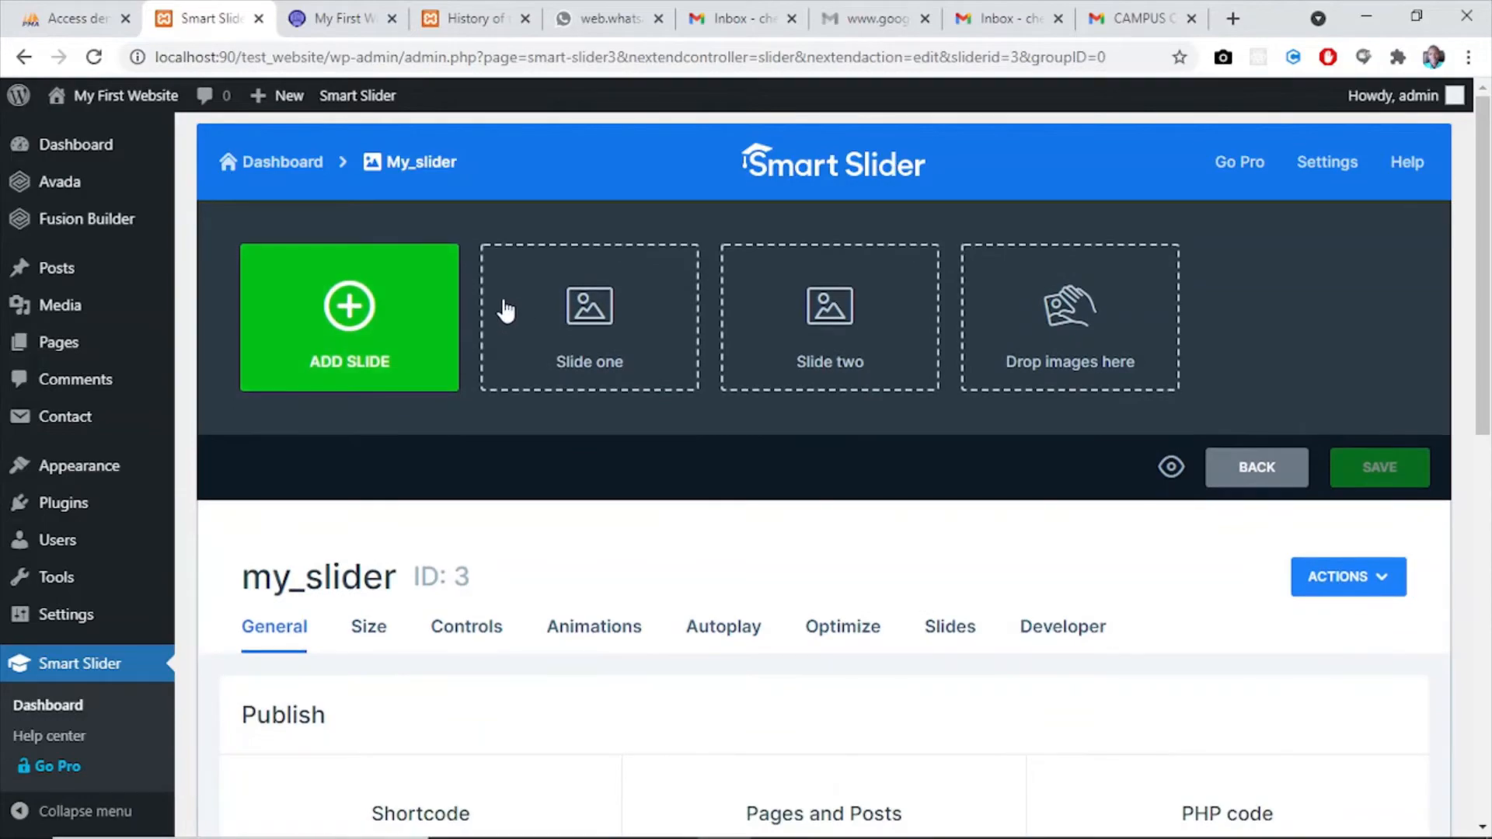
# - Place the browser window side by side with a File Explorer window showing the Web Photos folder
pyautogui.press('super+Right')
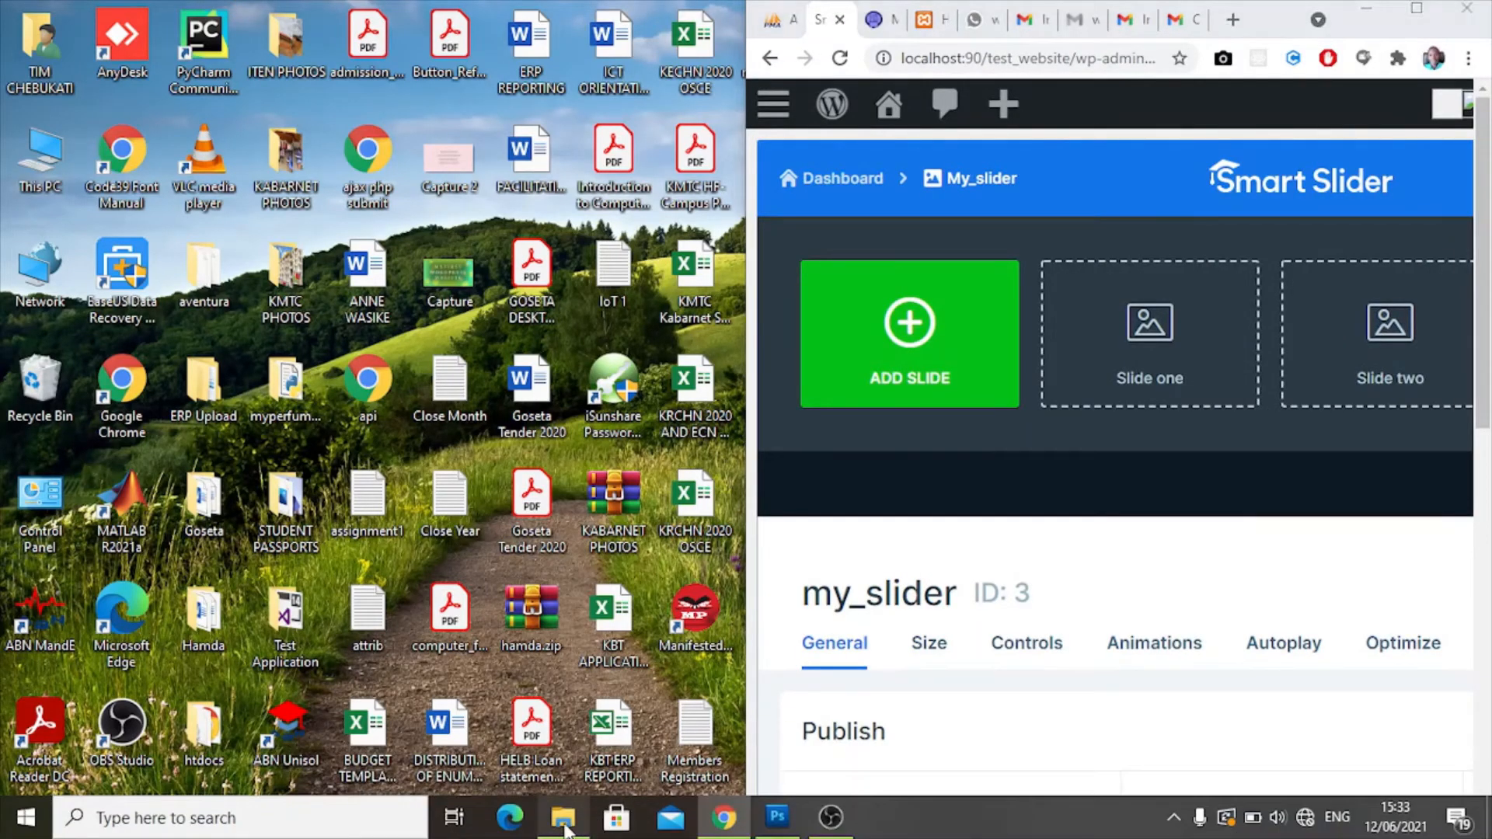
pyautogui.click(583, 824)
pyautogui.moveTo(385, 376); pyautogui.dragTo(387, 202)
# - Add the Image 1 to Image 5 pictures from the Web Photos folder, without the PSD file, as slides and restore the browser to full size
pyautogui.click(269, 203)
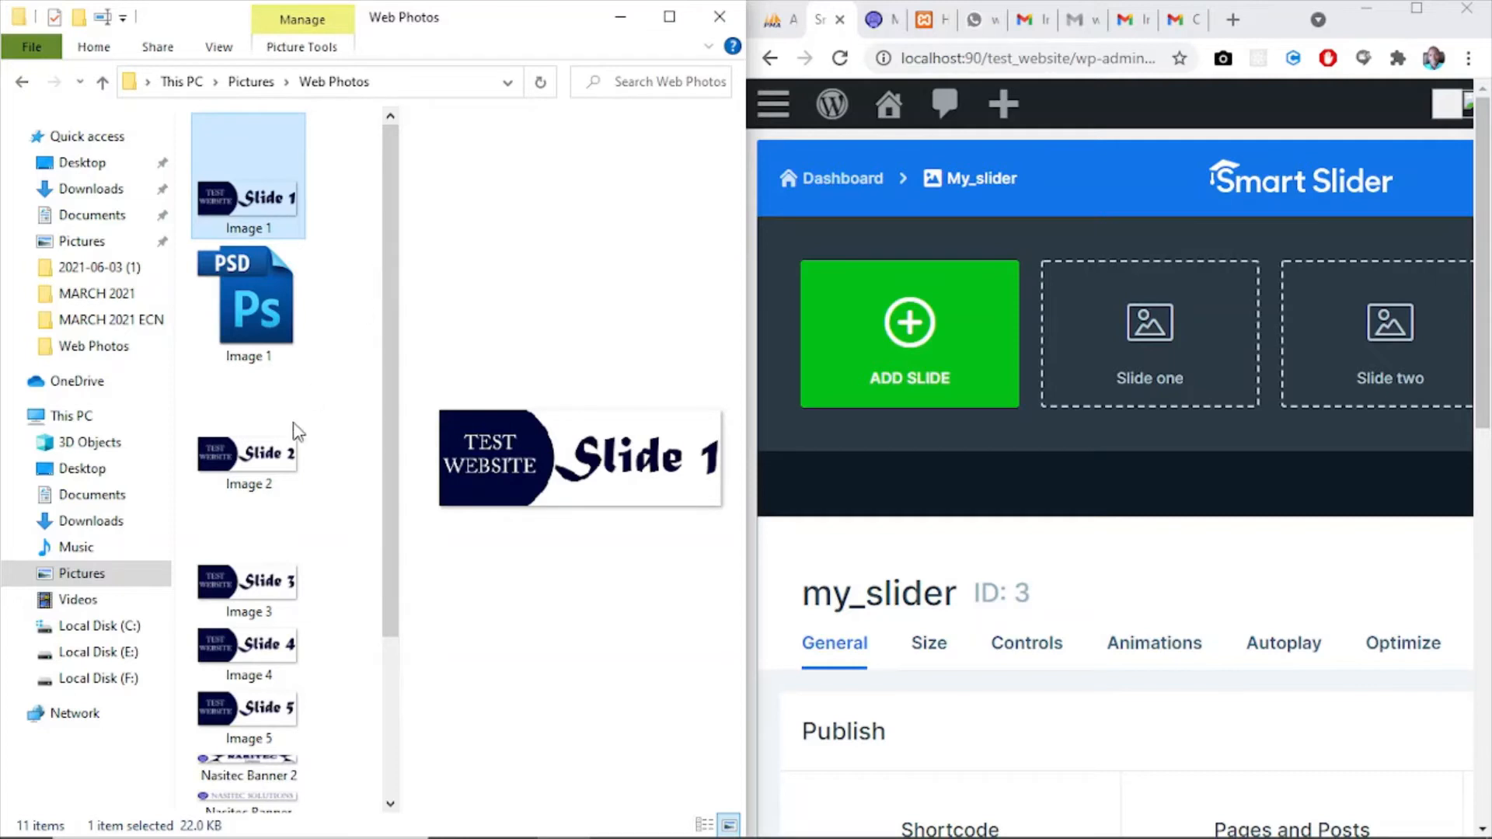
pyautogui.keyDown('shift'); pyautogui.click(278, 481); pyautogui.keyUp('shift')
pyautogui.keyDown('shift'); pyautogui.click(245, 362); pyautogui.keyUp('shift')
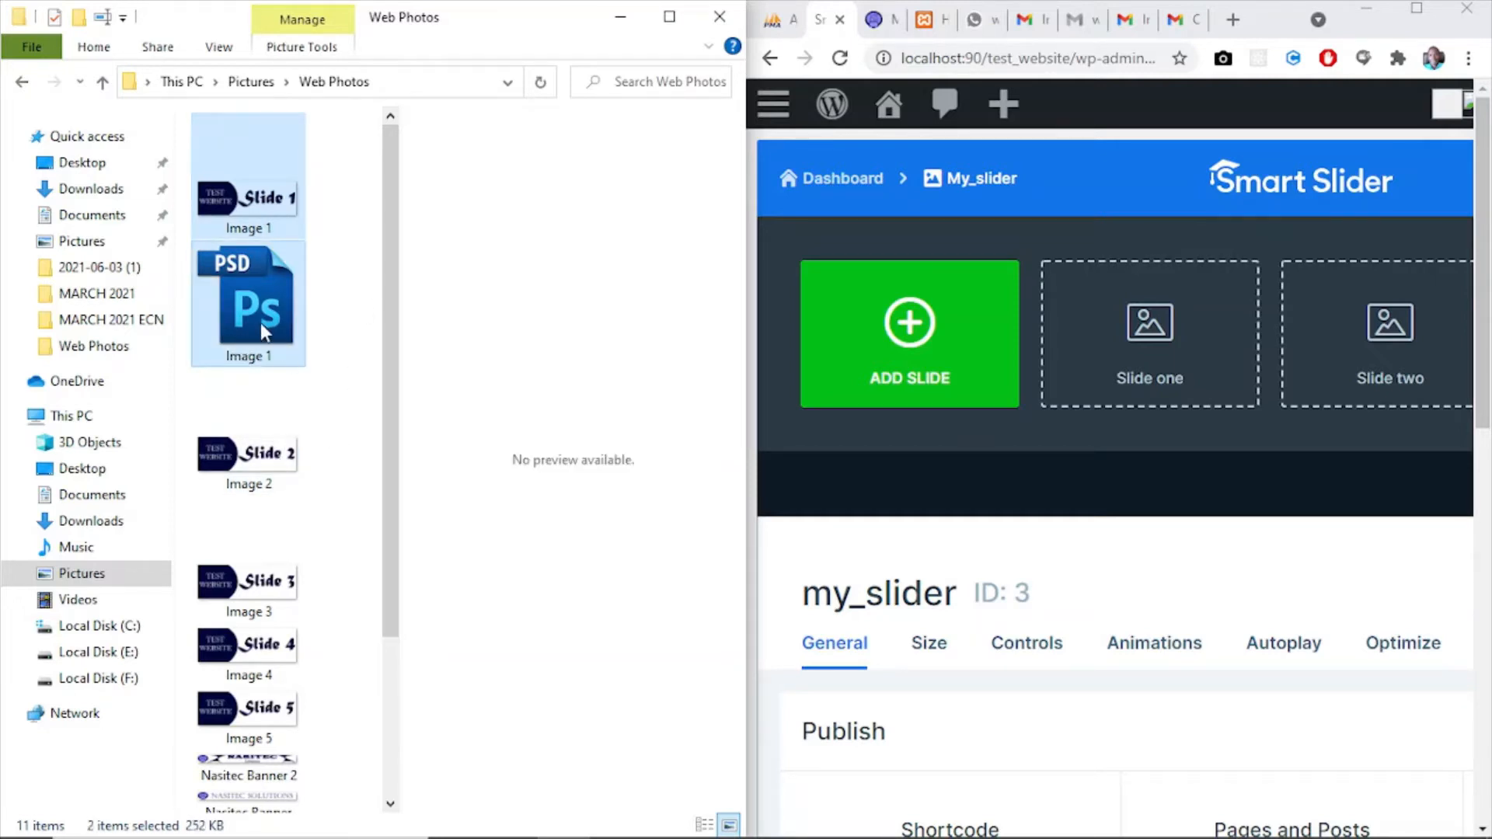
pyautogui.keyDown('ctrl'); pyautogui.click(260, 323); pyautogui.keyUp('ctrl')
pyautogui.keyDown('ctrl'); pyautogui.click(261, 454); pyautogui.keyUp('ctrl')
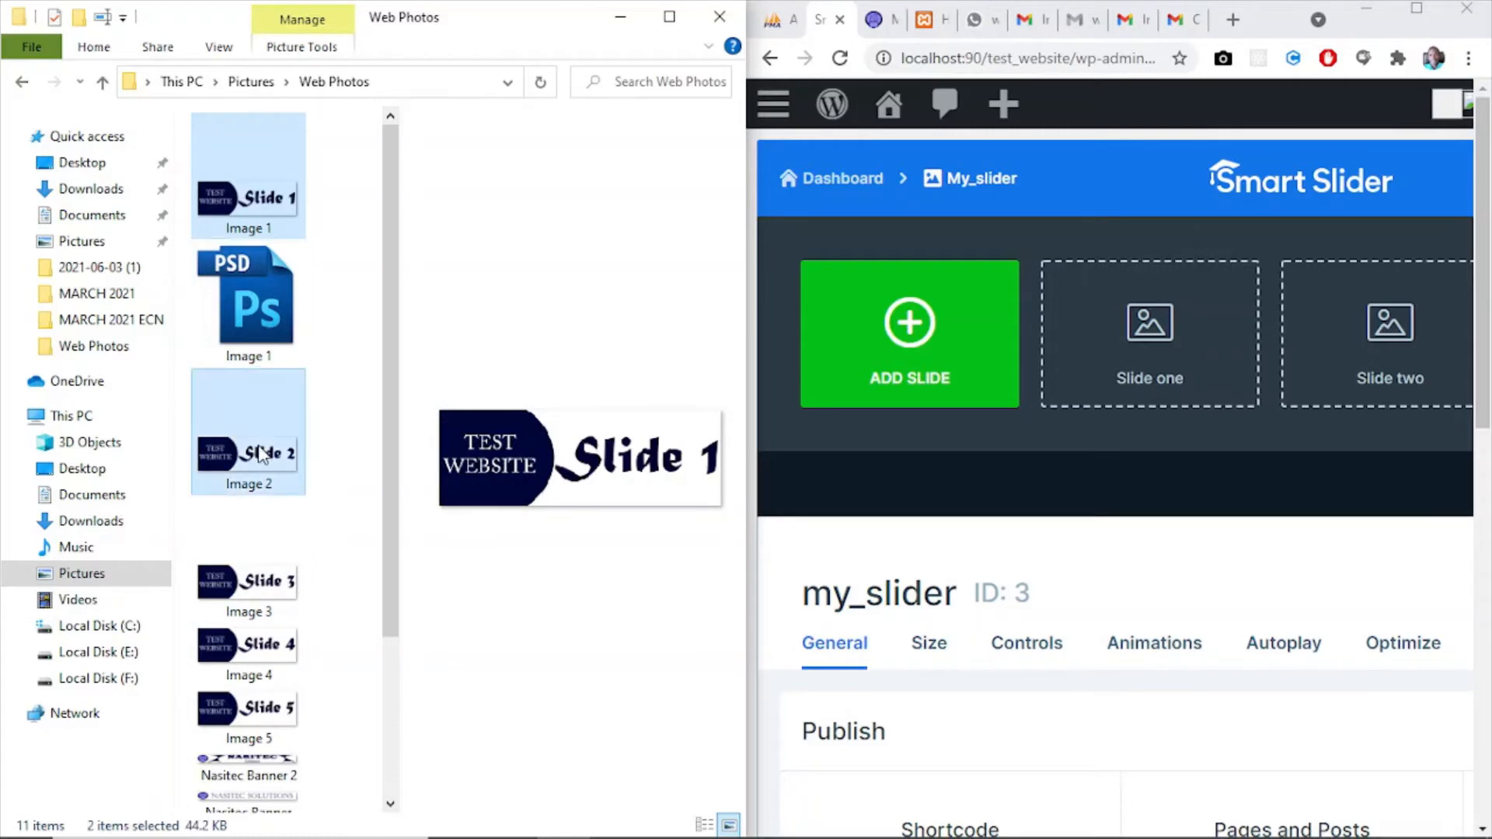
pyautogui.keyDown('ctrl'); pyautogui.click(265, 592); pyautogui.keyUp('ctrl')
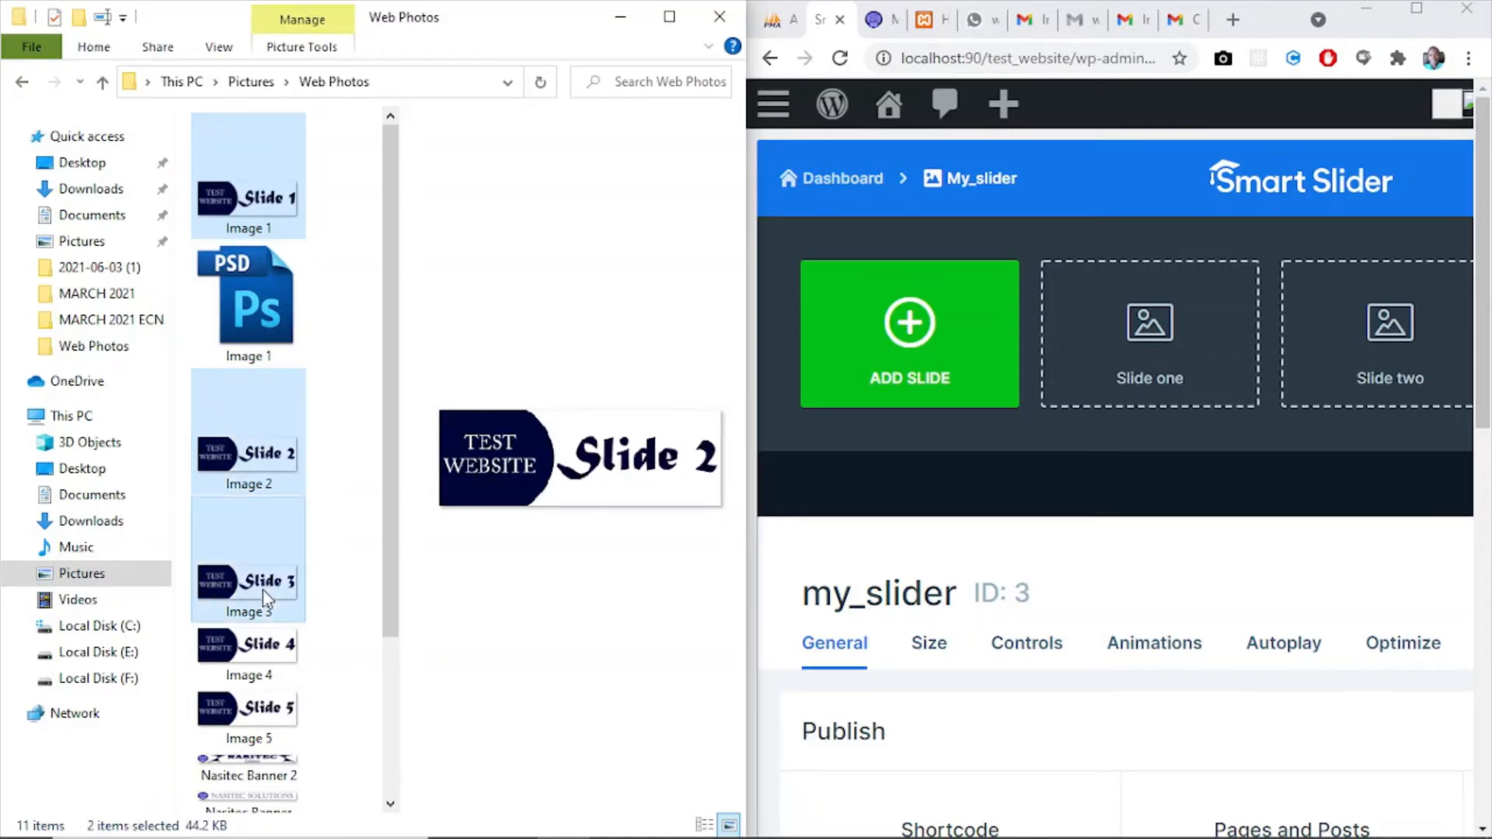
pyautogui.keyDown('ctrl'); pyautogui.click(281, 683); pyautogui.keyUp('ctrl')
pyautogui.keyDown('ctrl'); pyautogui.click(278, 710); pyautogui.keyUp('ctrl')
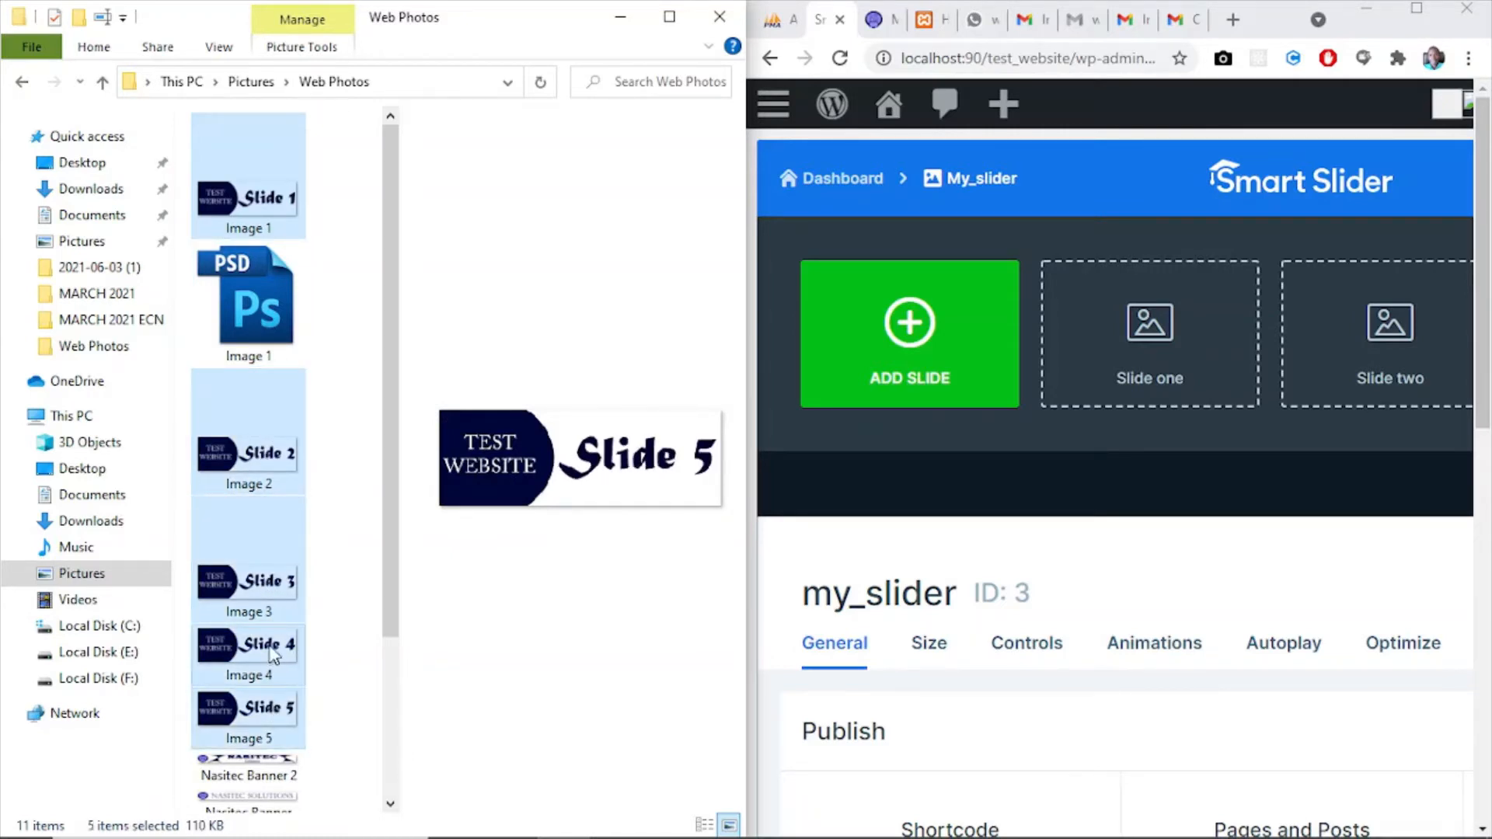
pyautogui.moveTo(274, 654); pyautogui.dragTo(1155, 357)
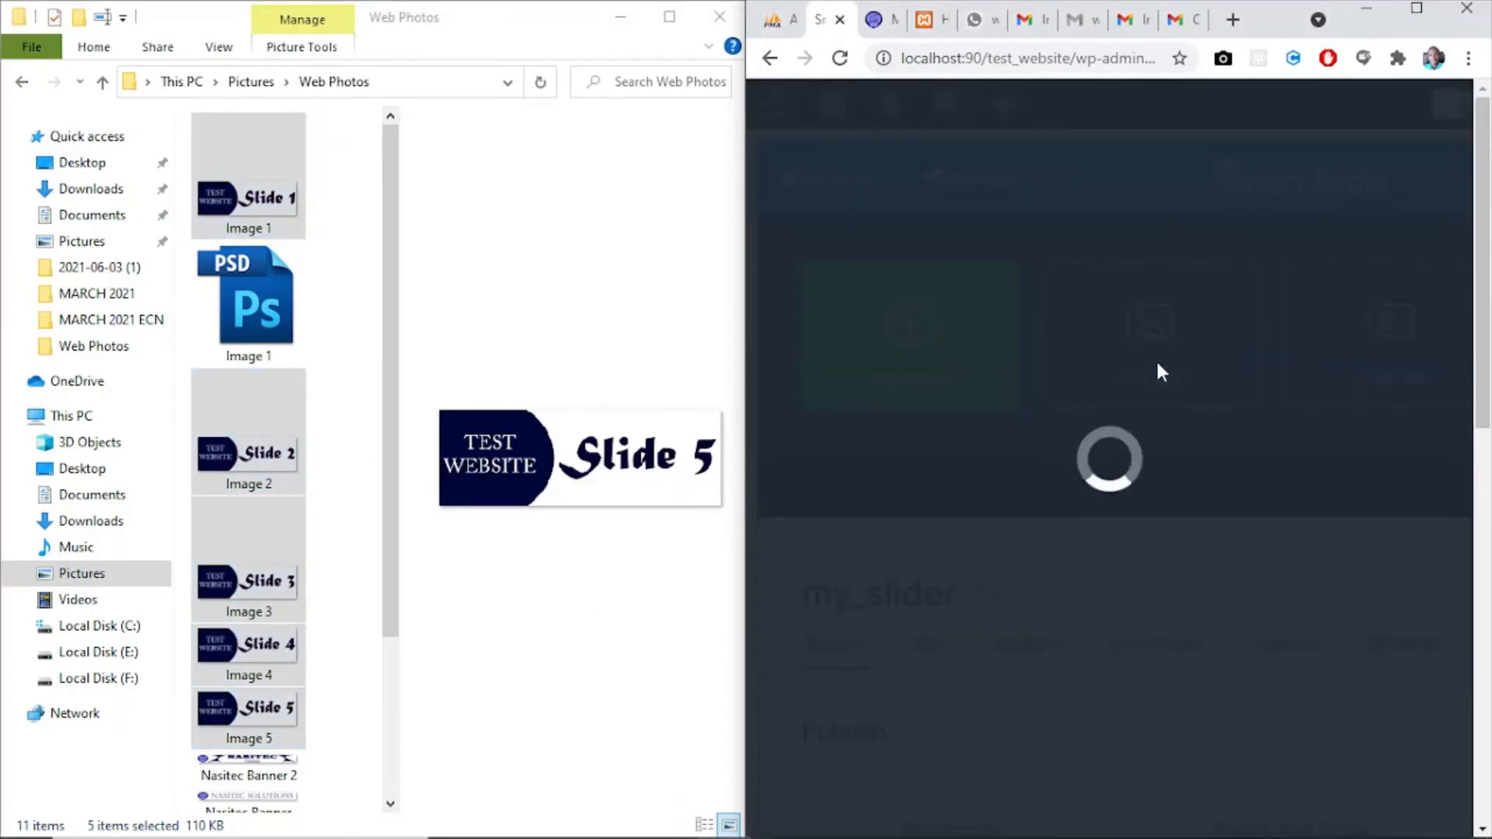
pyautogui.click(1410, 13)
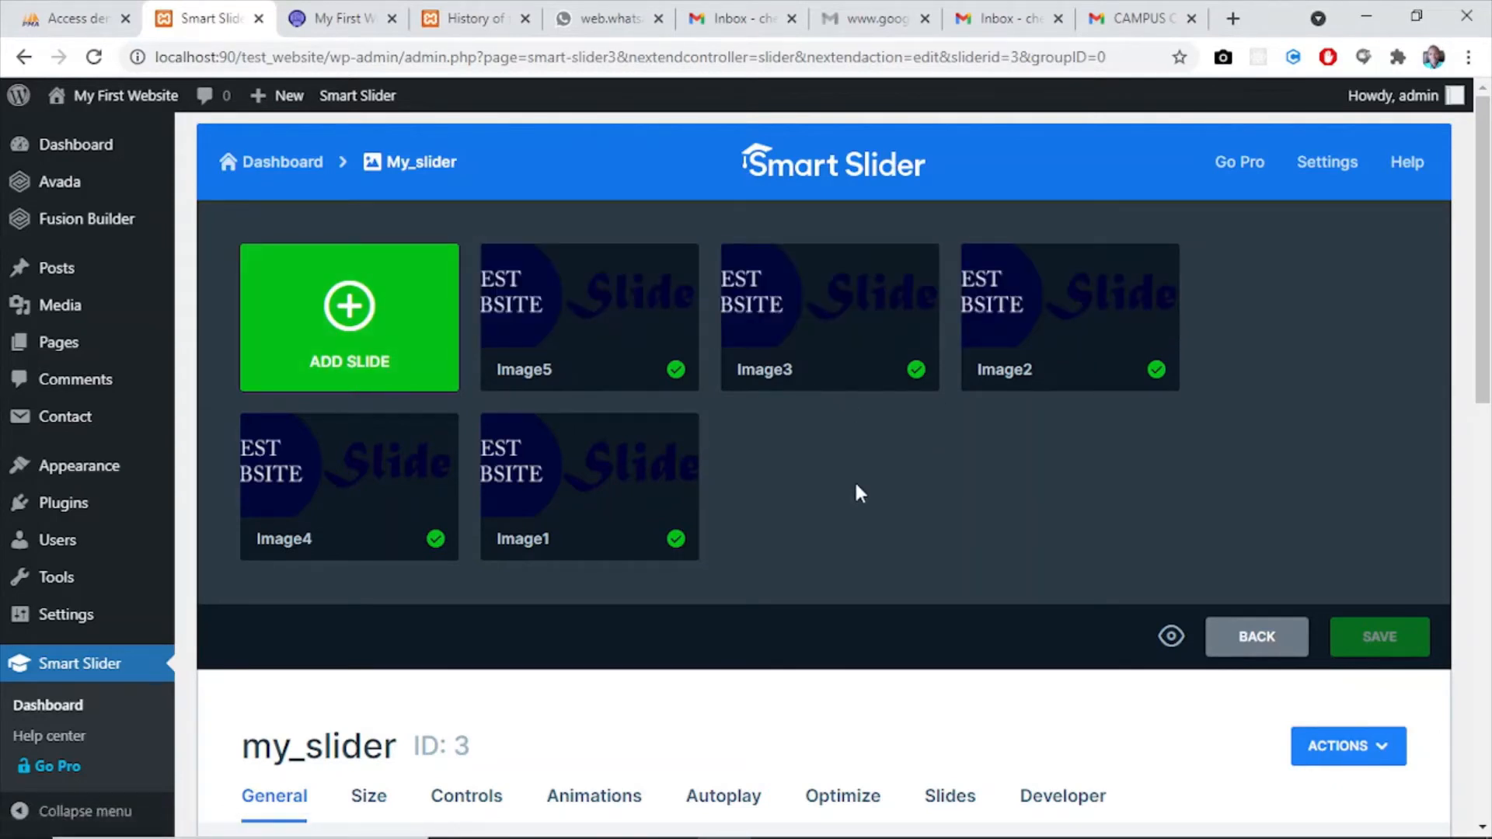
pyautogui.click(366, 323)
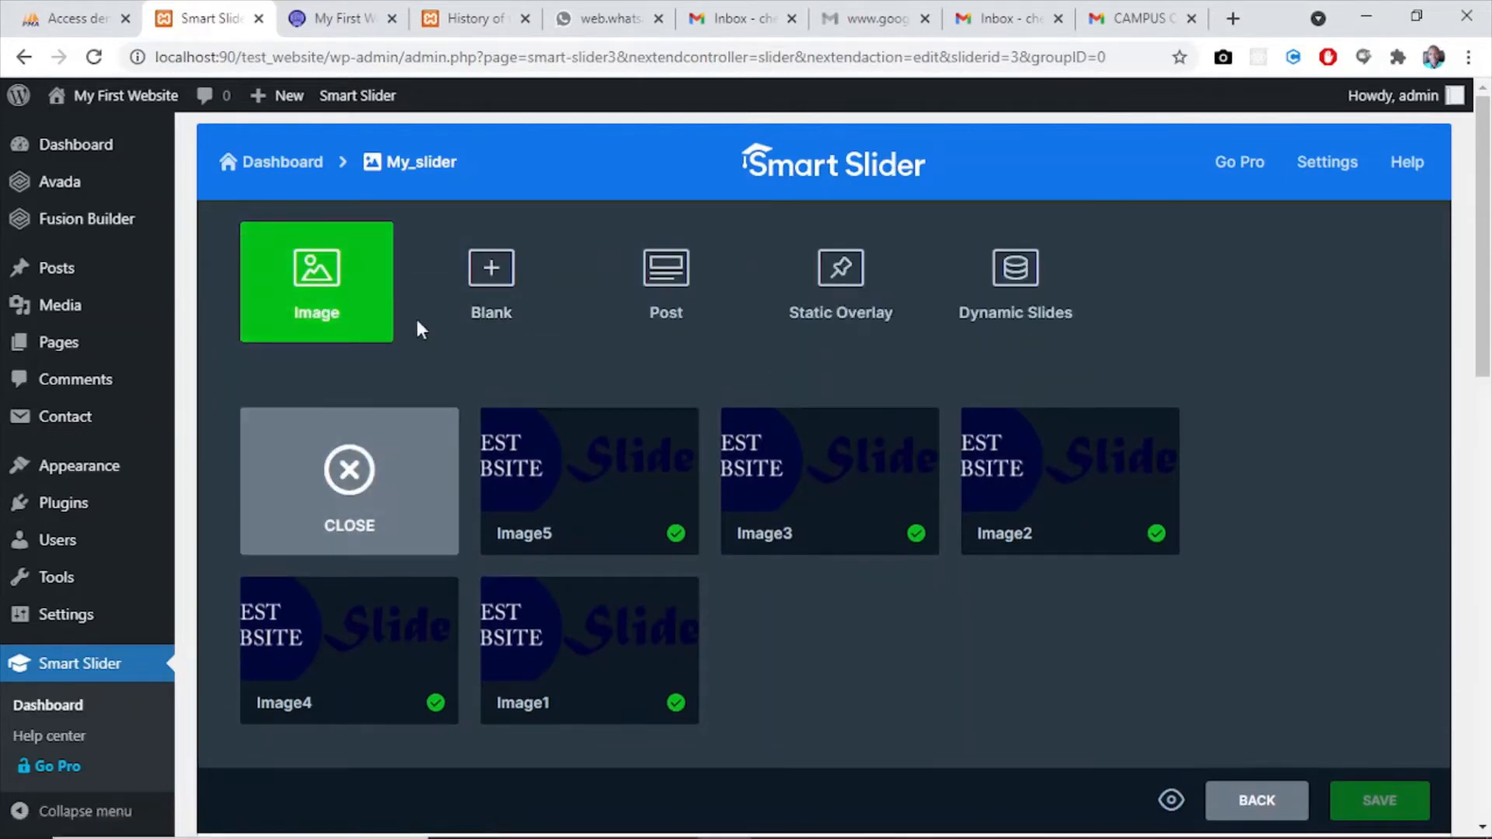
pyautogui.click(312, 273)
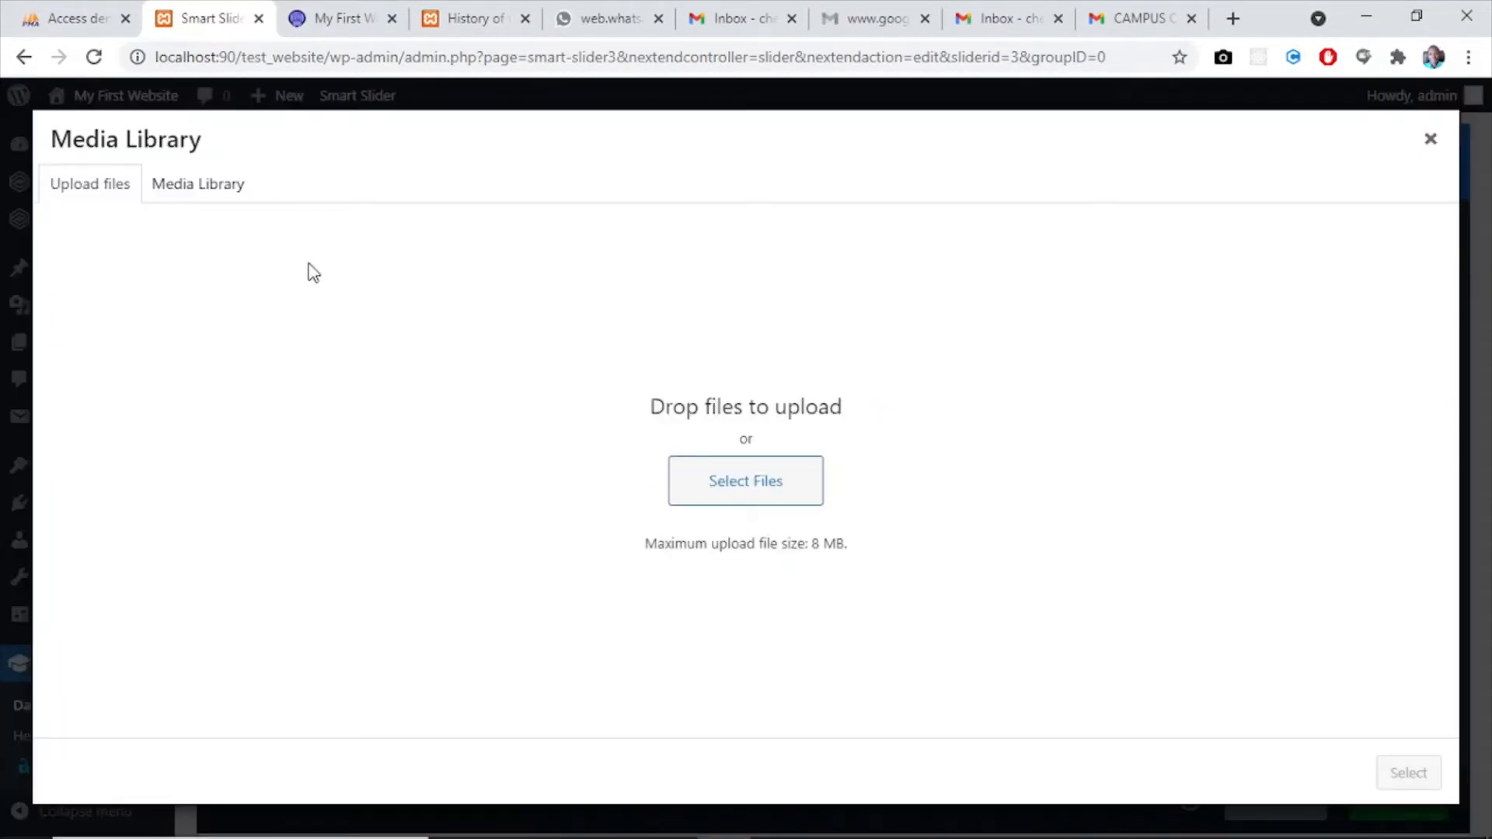
pyautogui.click(208, 189)
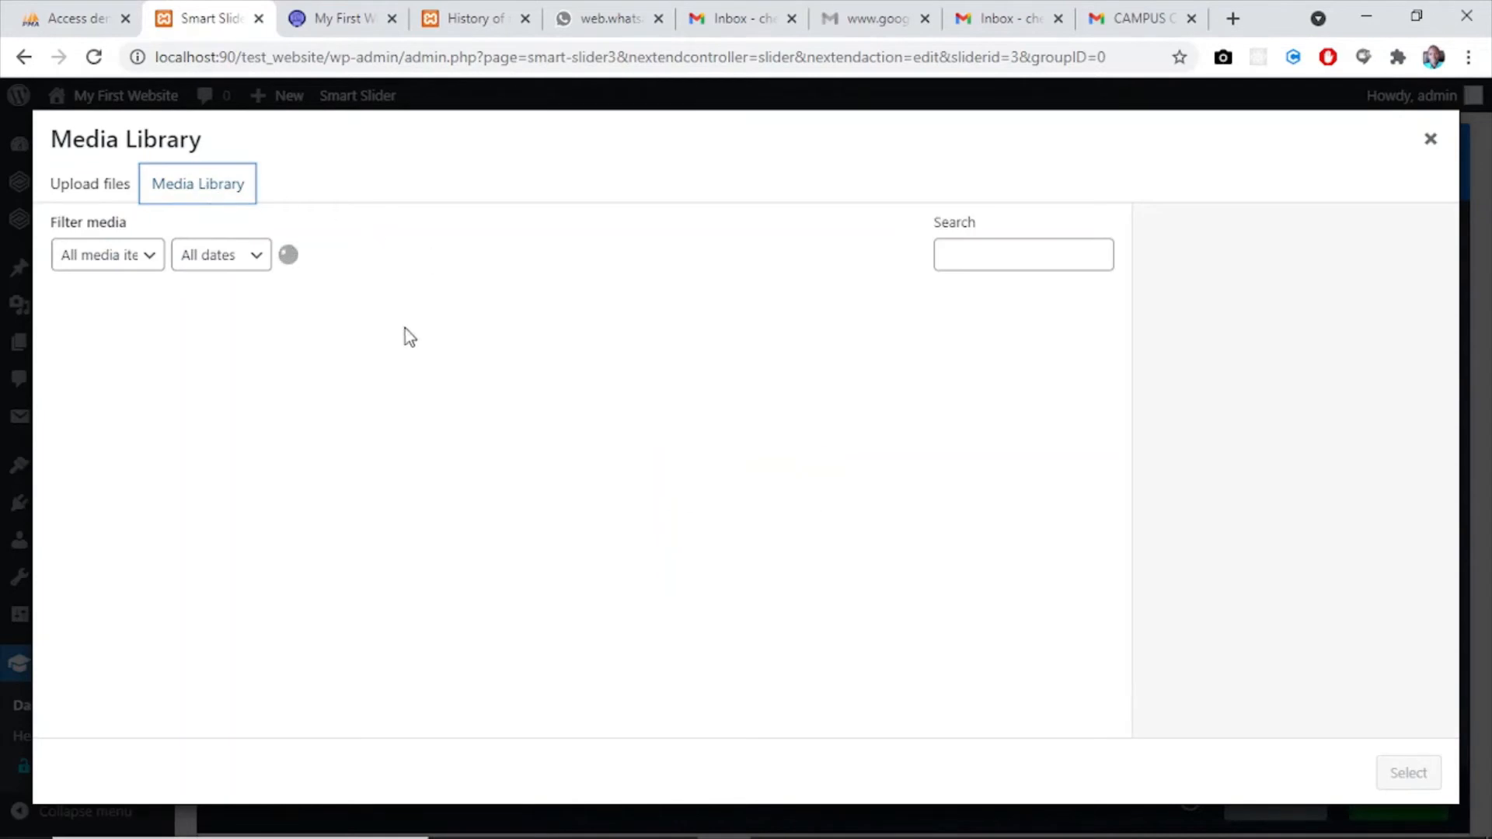
pyautogui.click(68, 188)
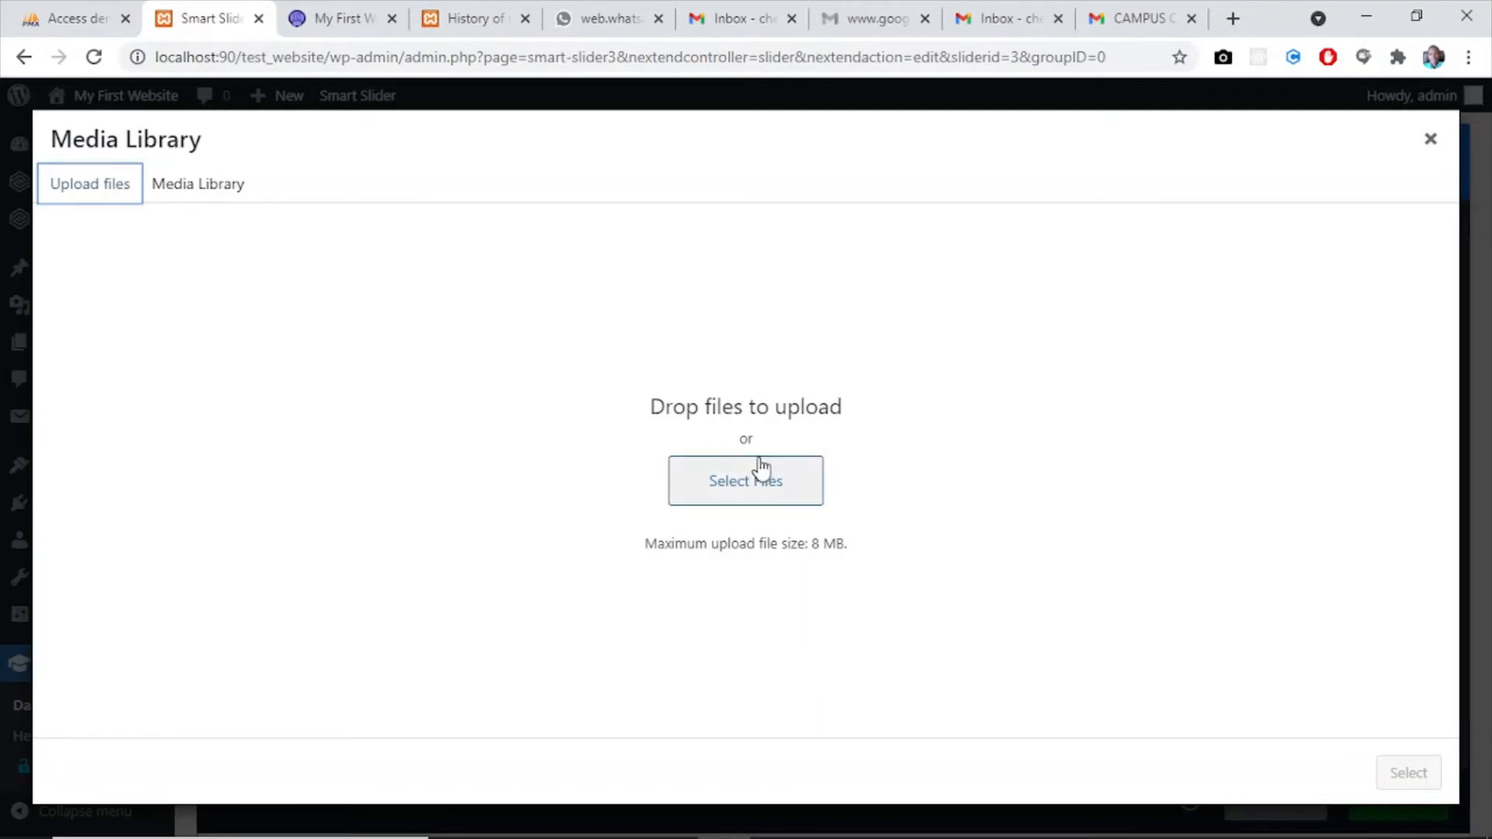
pyautogui.click(205, 184)
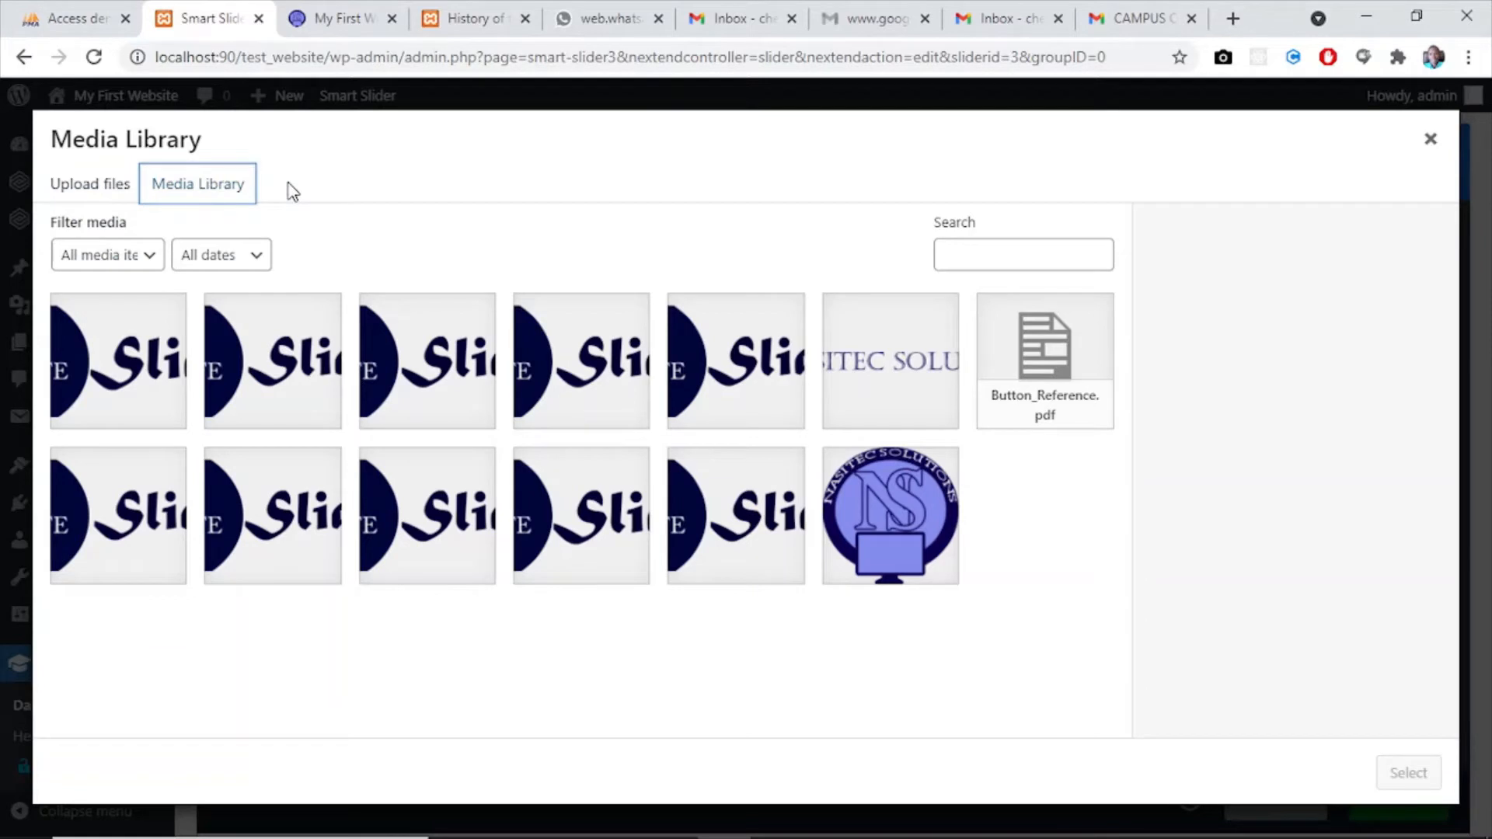
pyautogui.click(127, 393)
pyautogui.click(266, 393)
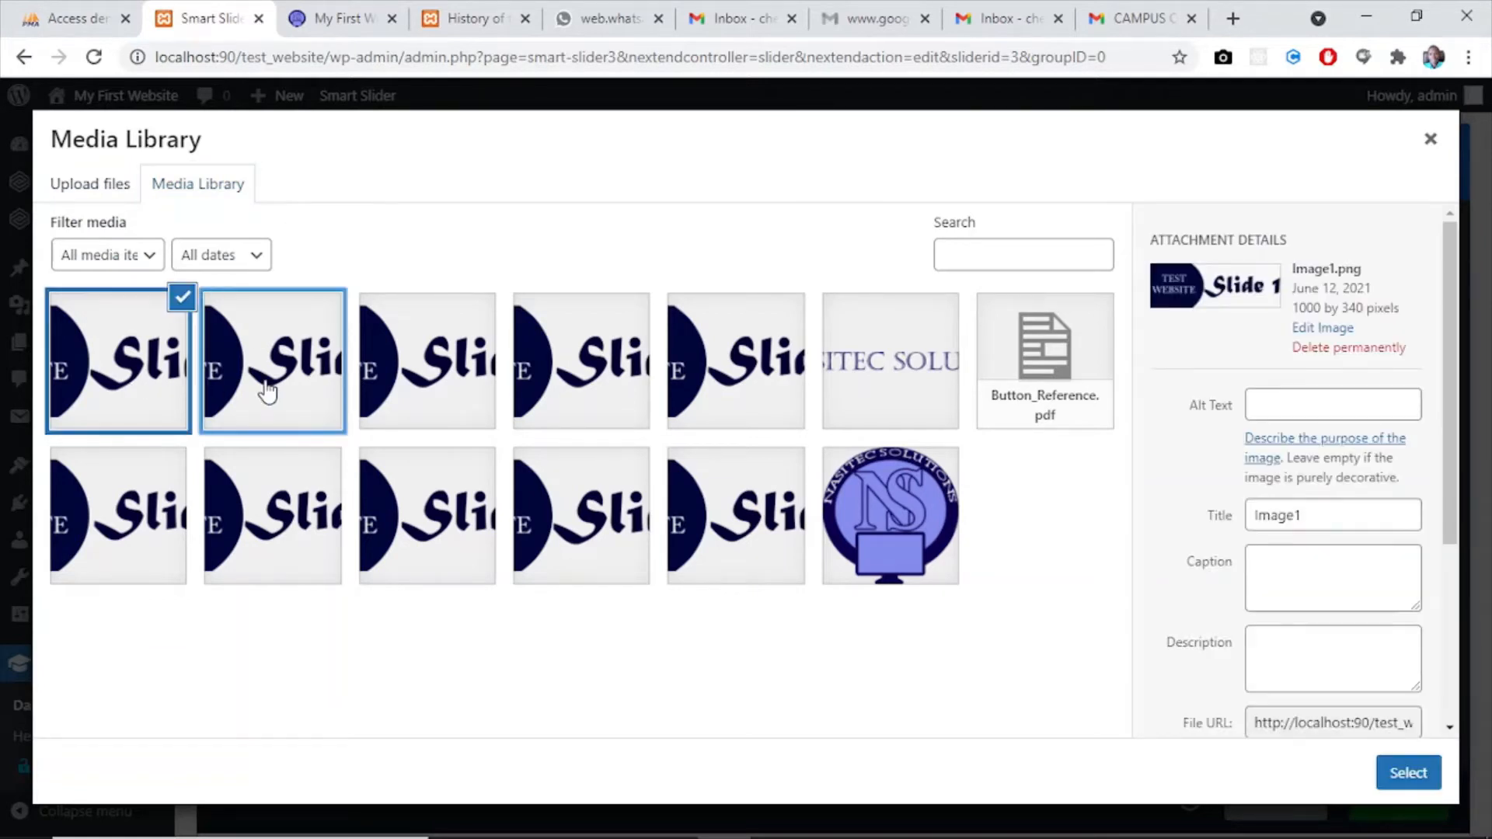
pyautogui.click(420, 377)
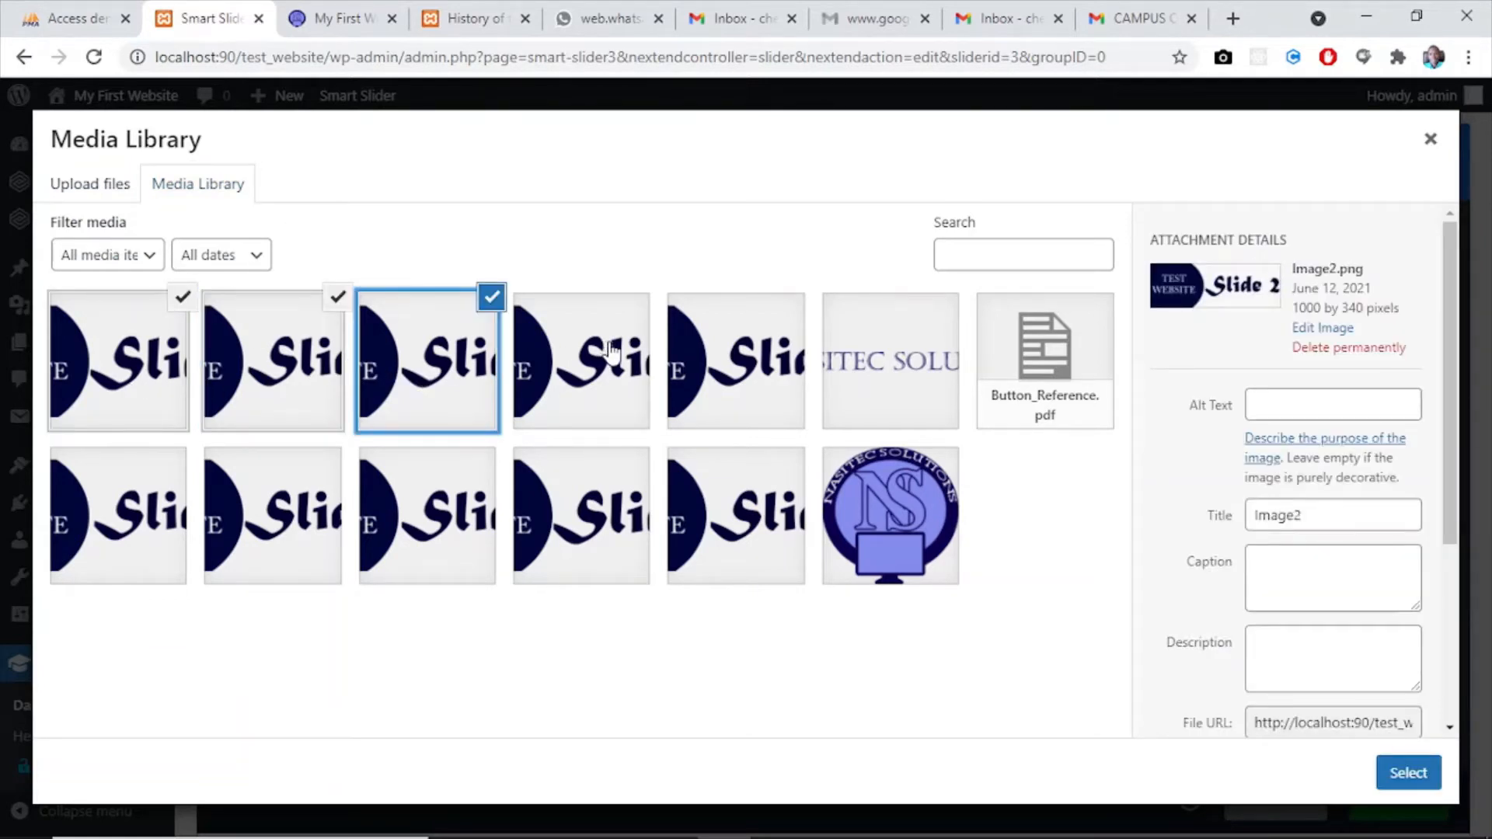
pyautogui.click(611, 352)
pyautogui.click(785, 342)
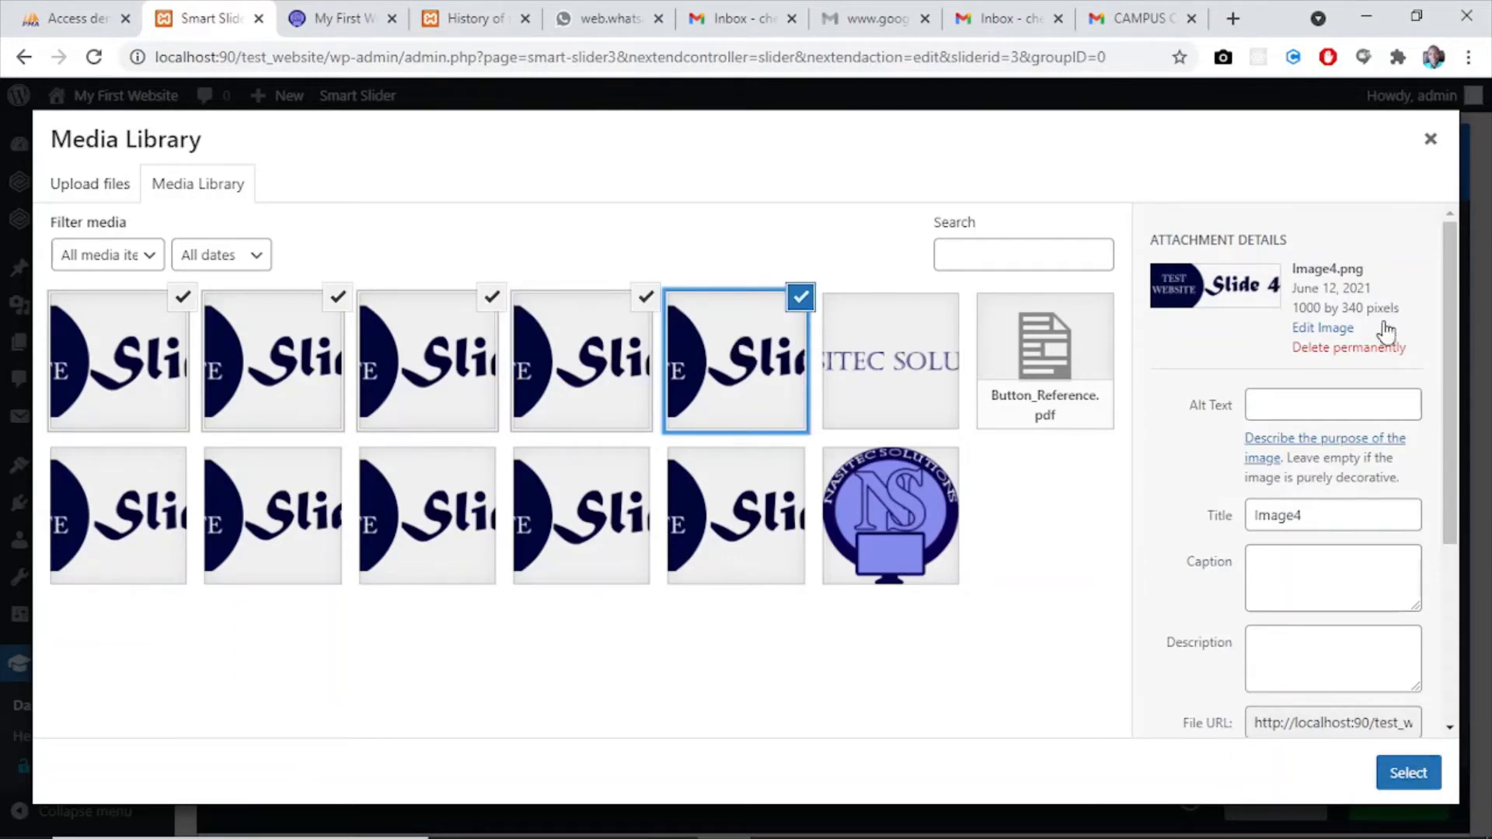
pyautogui.click(1431, 138)
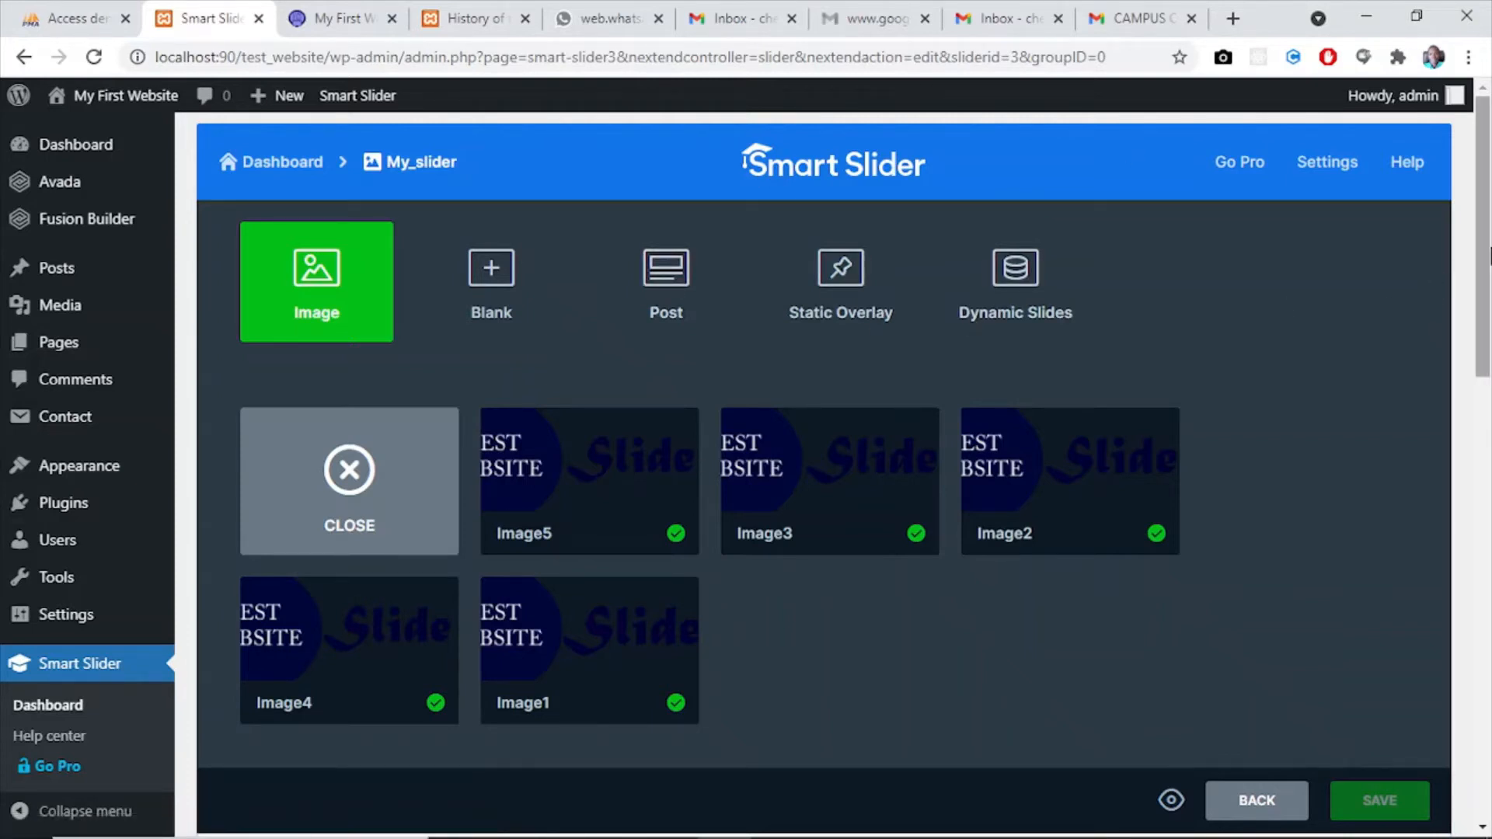
# - Save the slider and select its shortcode [smartslider3 slider="3"] in the Publish section
pyautogui.scroll(-2, 1487, 257)
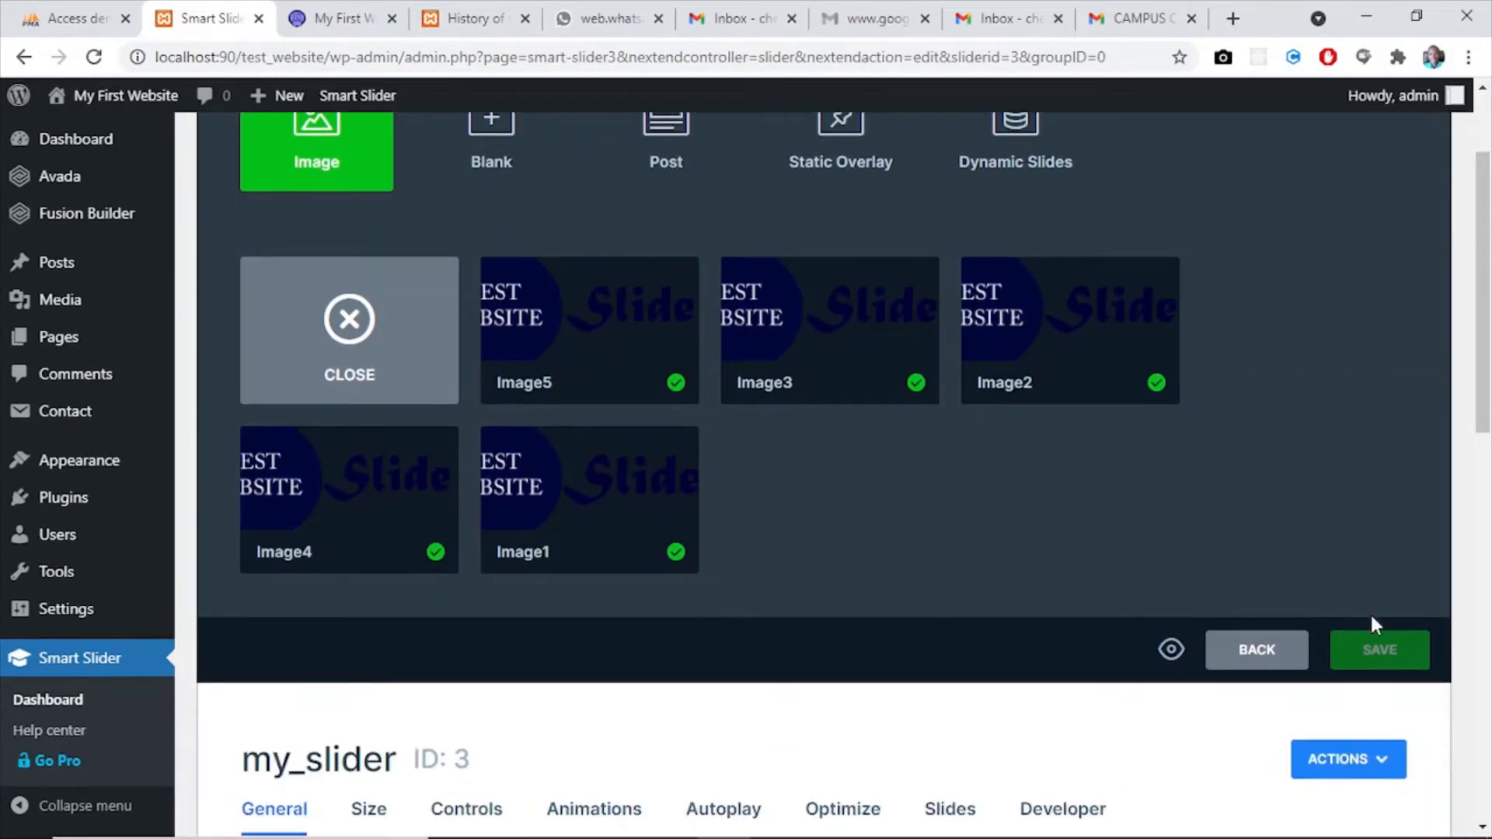
pyautogui.click(1373, 645)
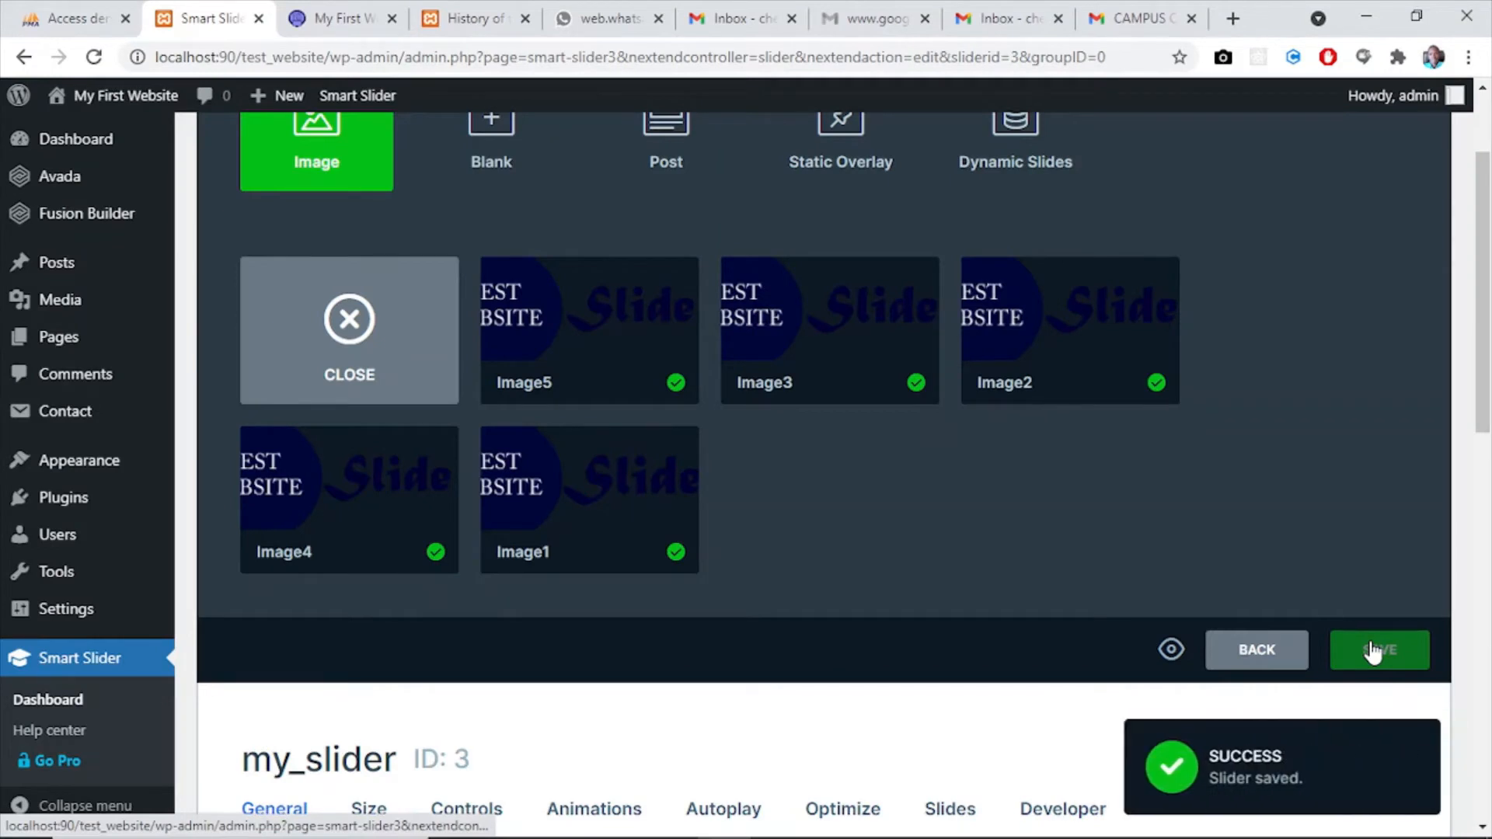
pyautogui.moveTo(1483, 400); pyautogui.dragTo(1489, 672)
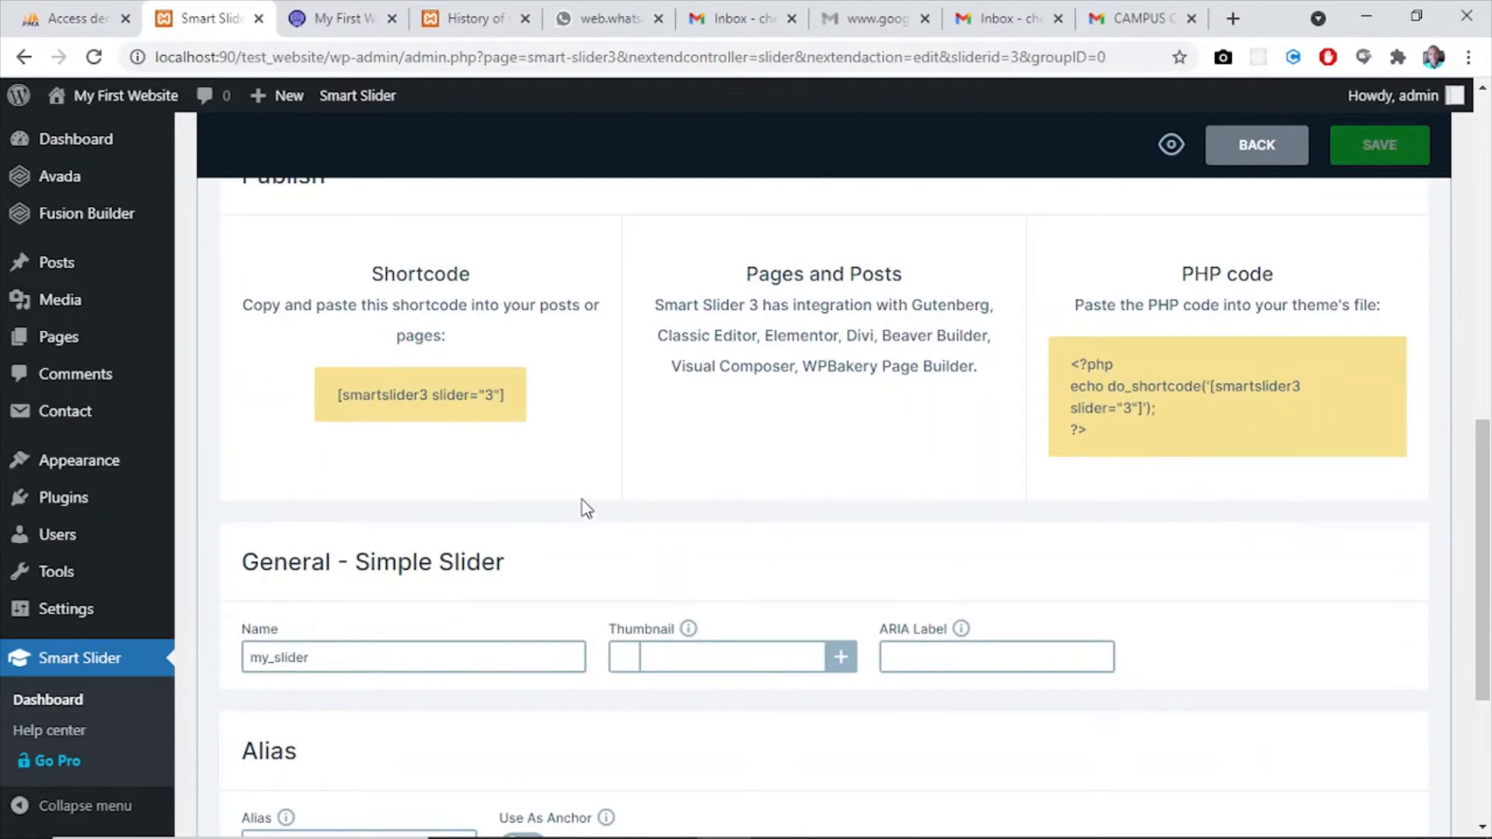
pyautogui.moveTo(506, 391); pyautogui.dragTo(334, 395)
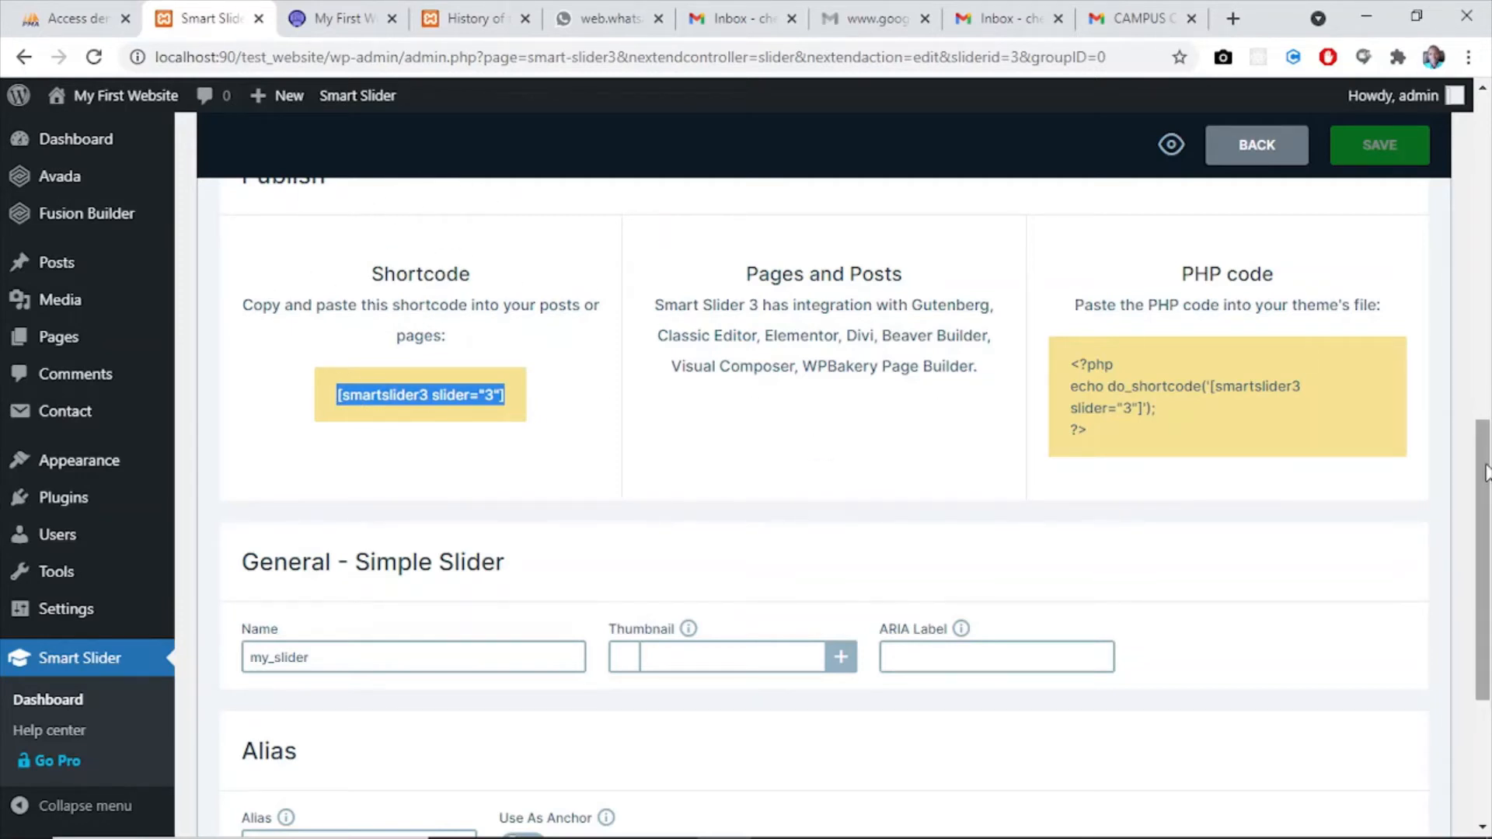
# - Open the size settings of my_slider
pyautogui.moveTo(1485, 472)
pyautogui.mouseDown()
pyautogui.moveTo(1488, 538)
pyautogui.moveTo(1487, 460)
pyautogui.mouseUp()
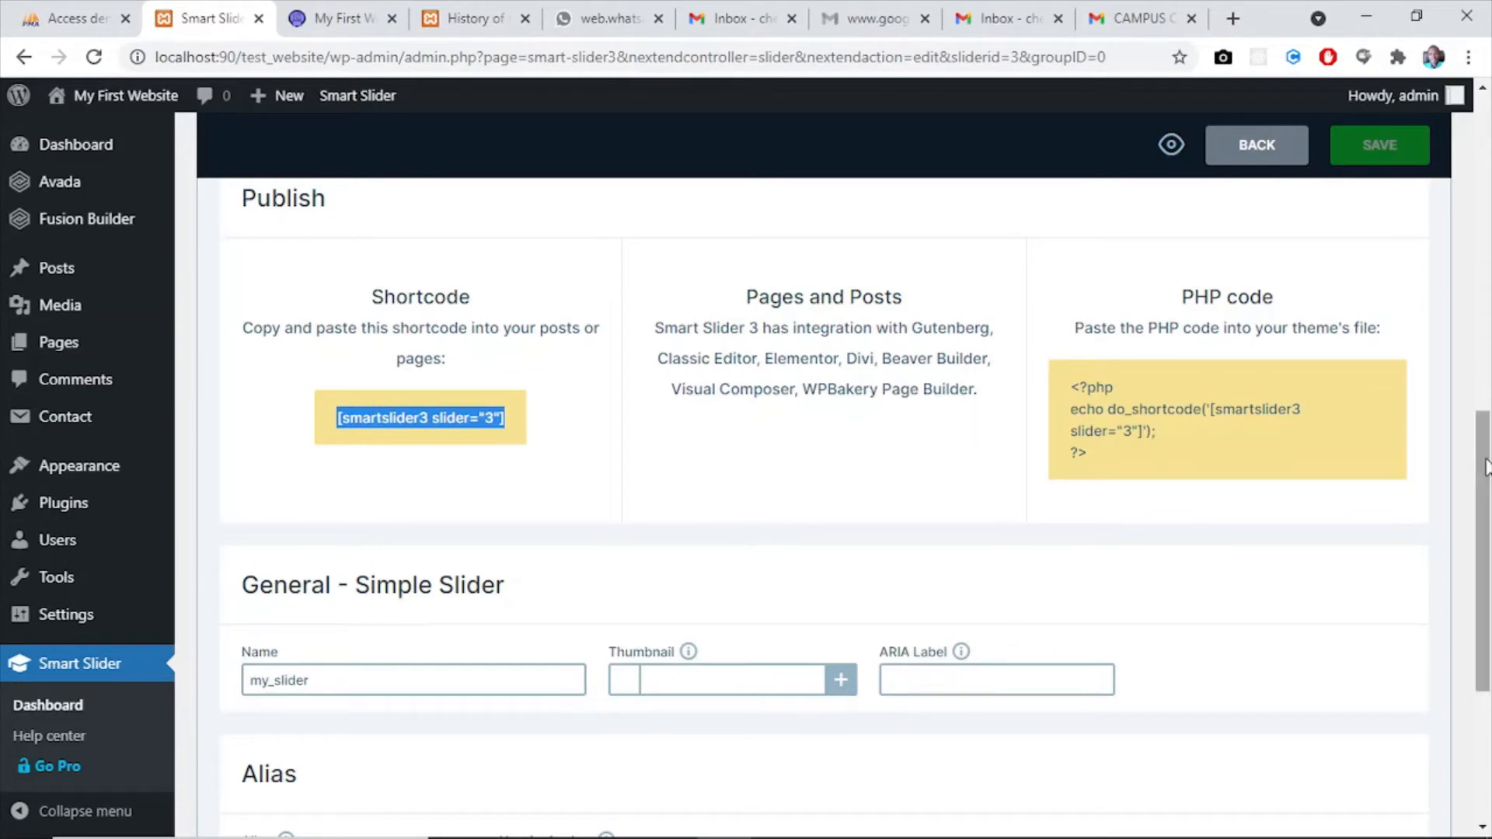
pyautogui.moveTo(1485, 466); pyautogui.dragTo(1487, 422)
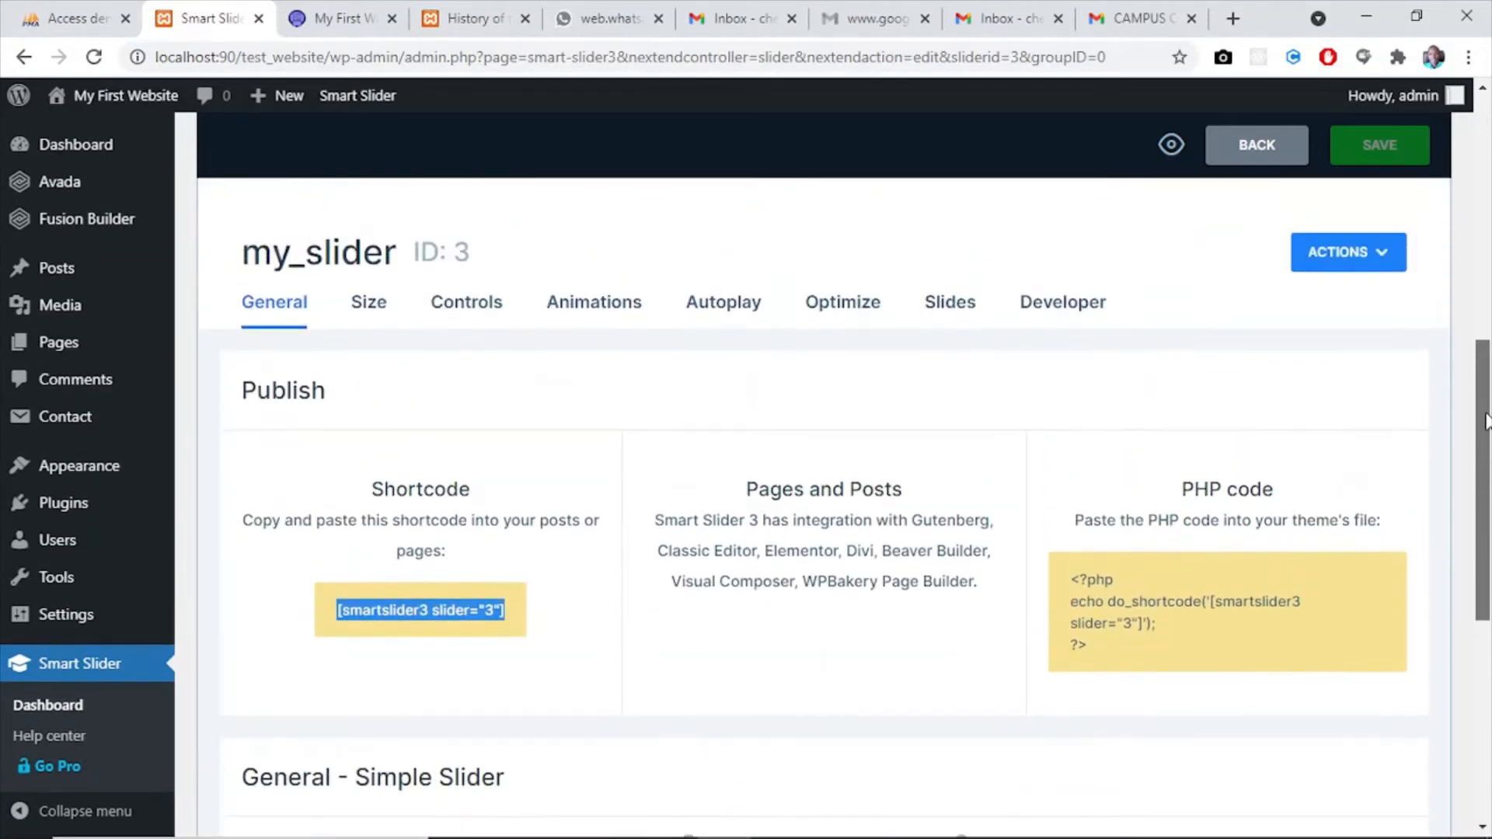
pyautogui.click(371, 310)
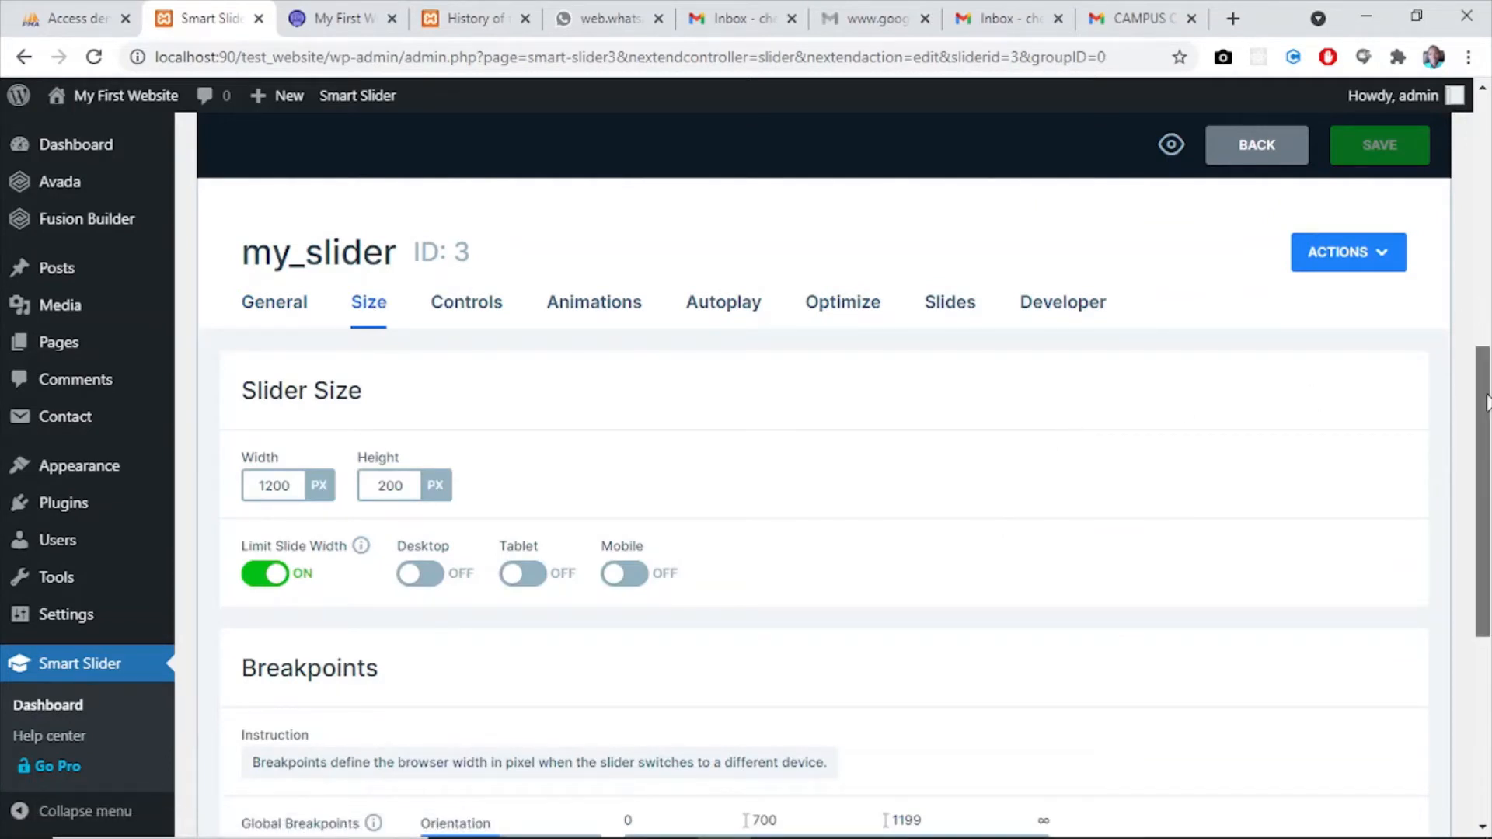
# - Set the layout of my_slider to Boxed and compare it with the slider on the website's home page
pyautogui.moveTo(1486, 402); pyautogui.dragTo(1487, 487)
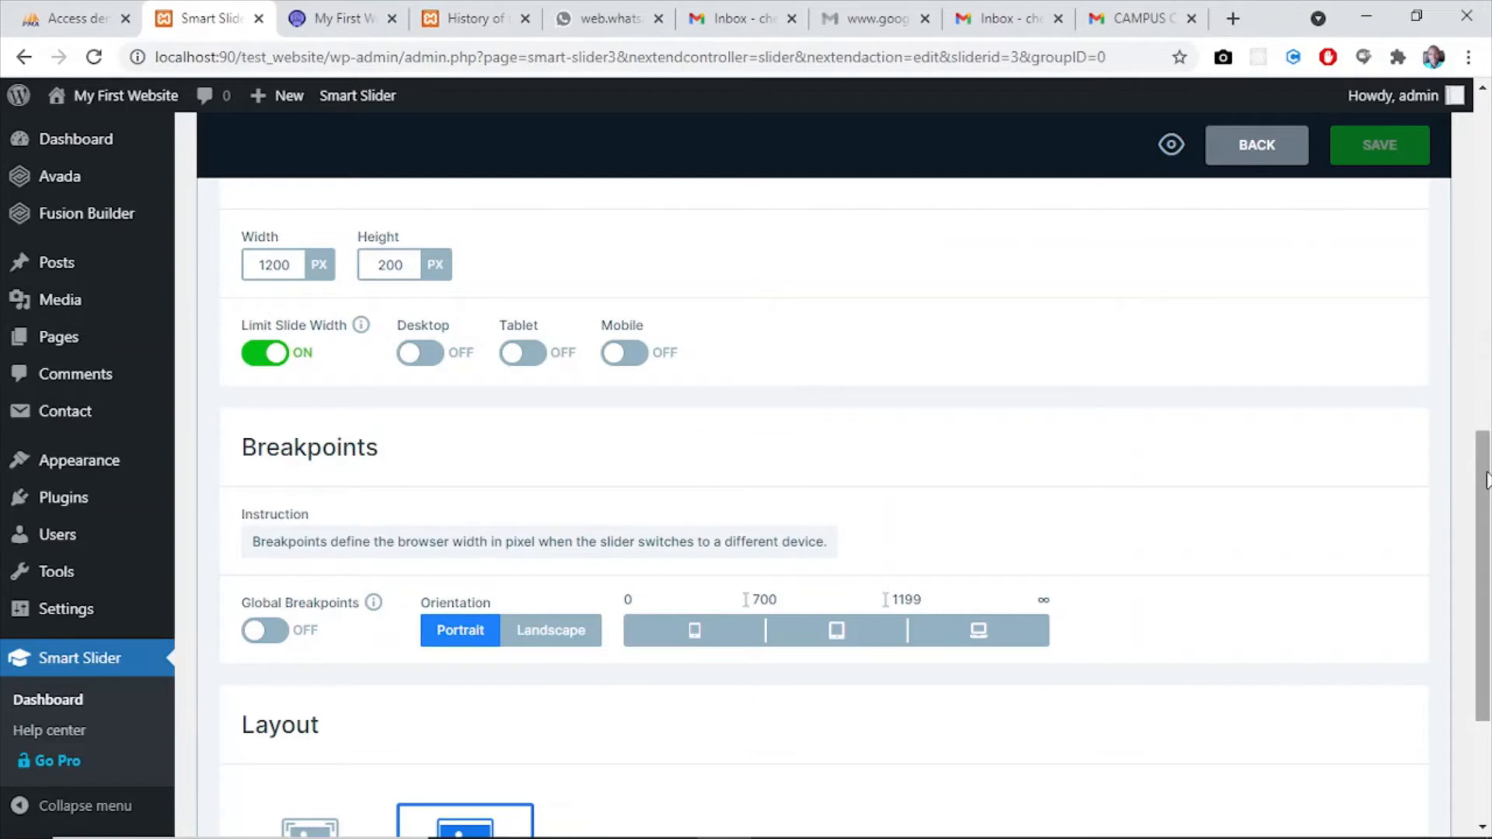
pyautogui.moveTo(1486, 480); pyautogui.dragTo(1487, 617)
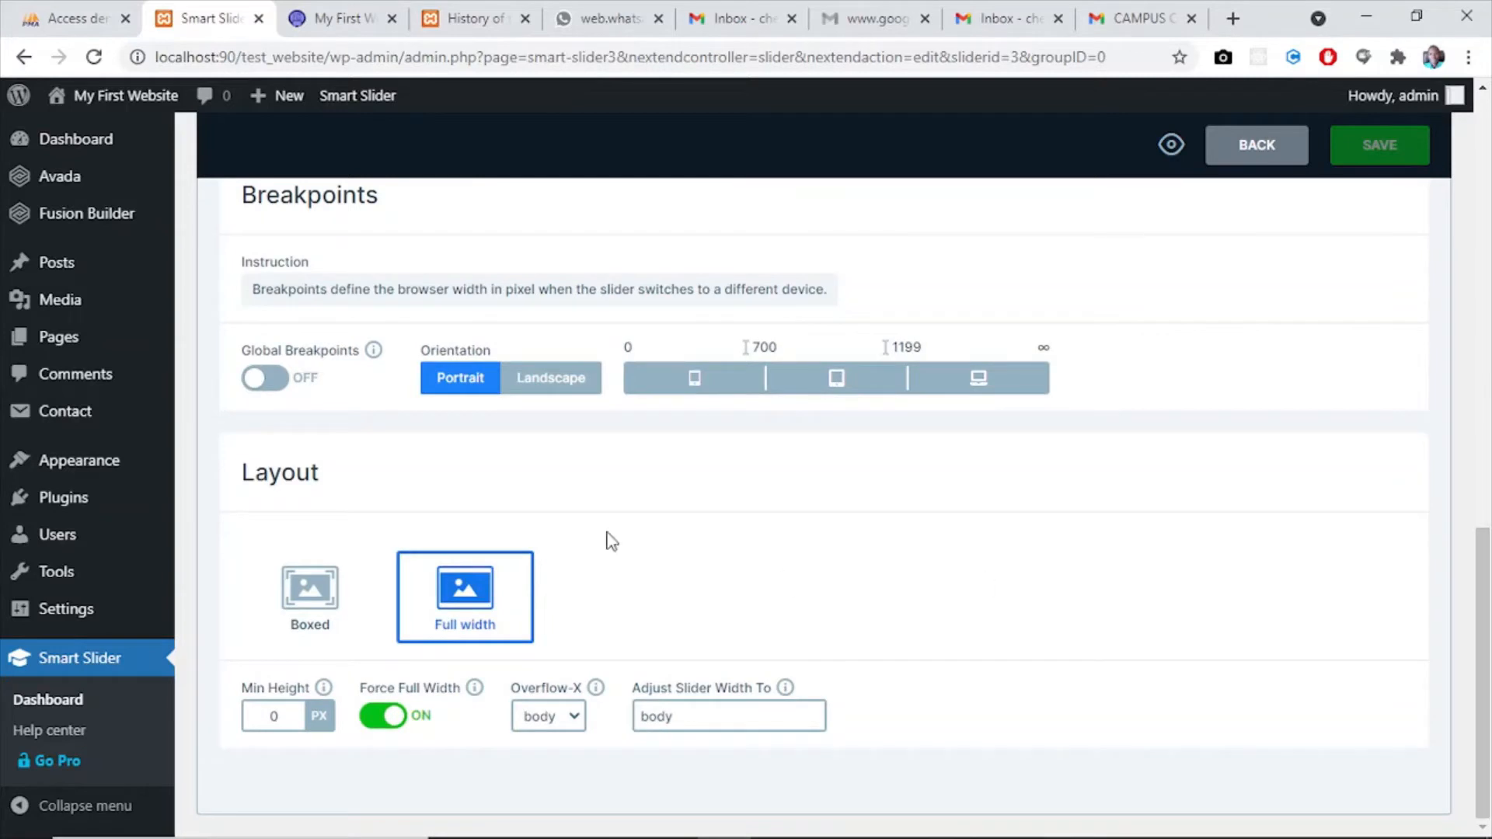
pyautogui.click(303, 602)
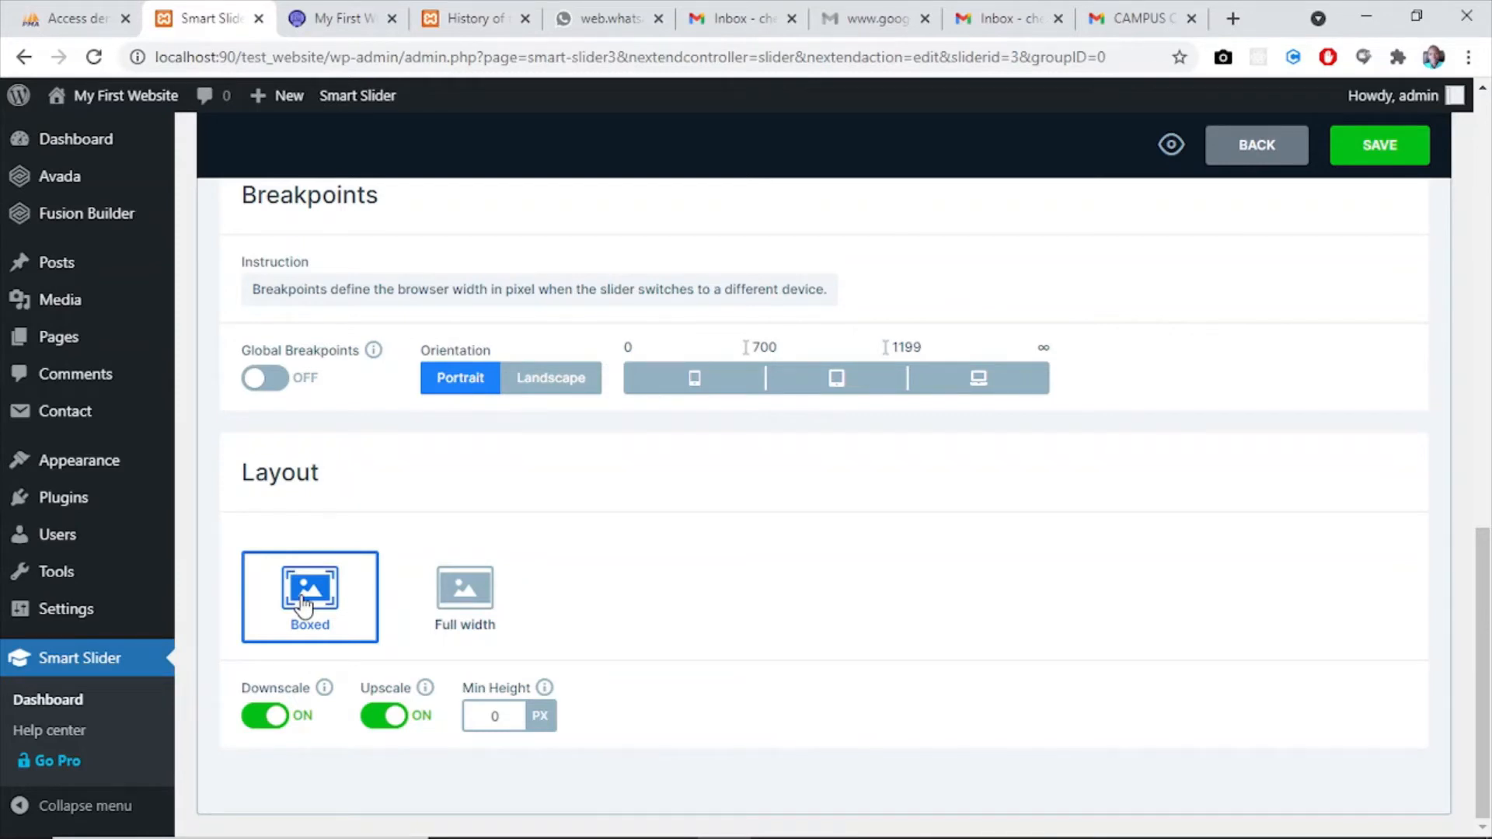
pyautogui.click(327, 22)
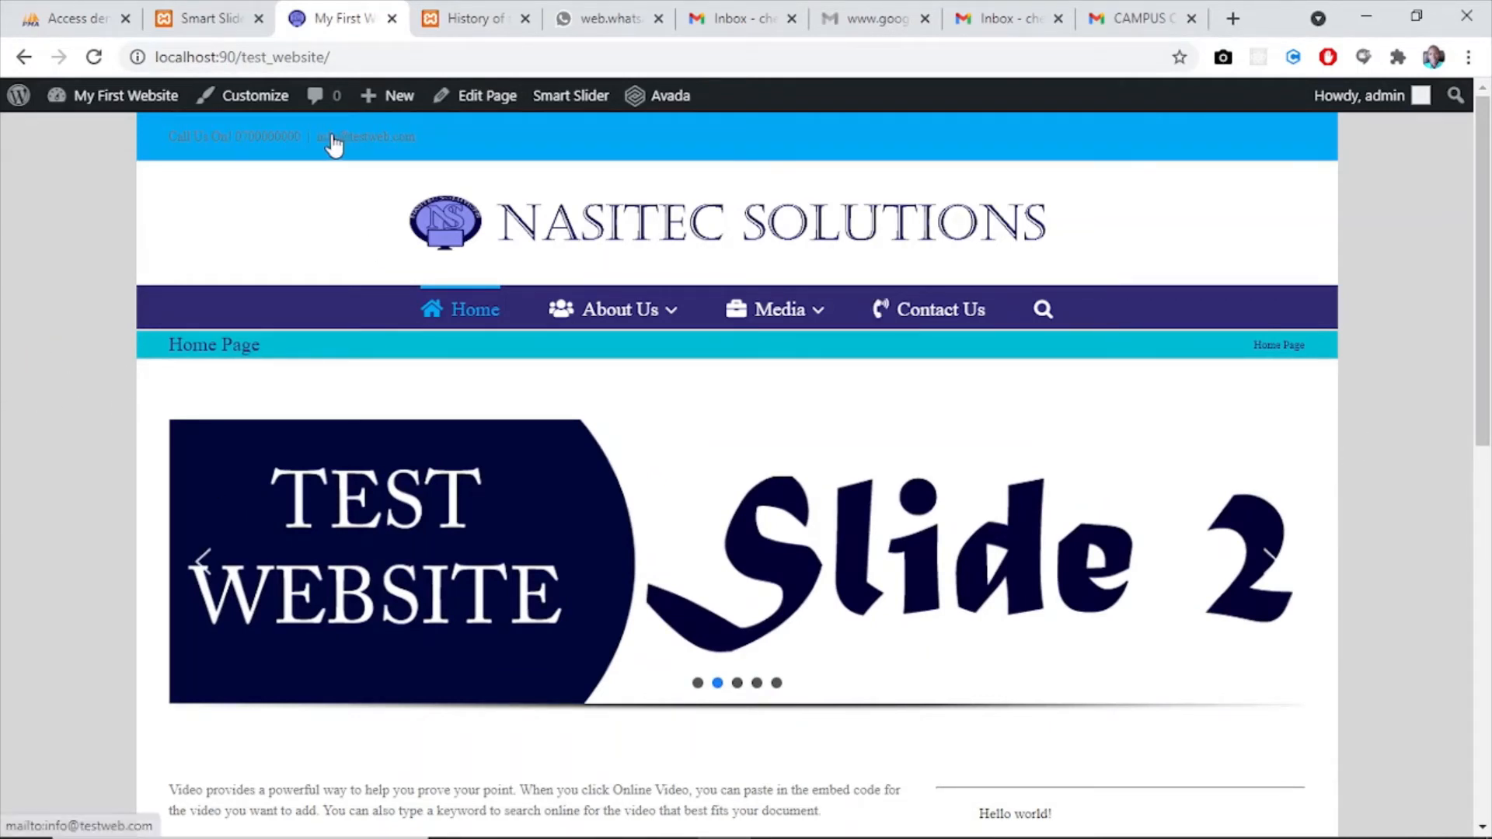
pyautogui.click(204, 15)
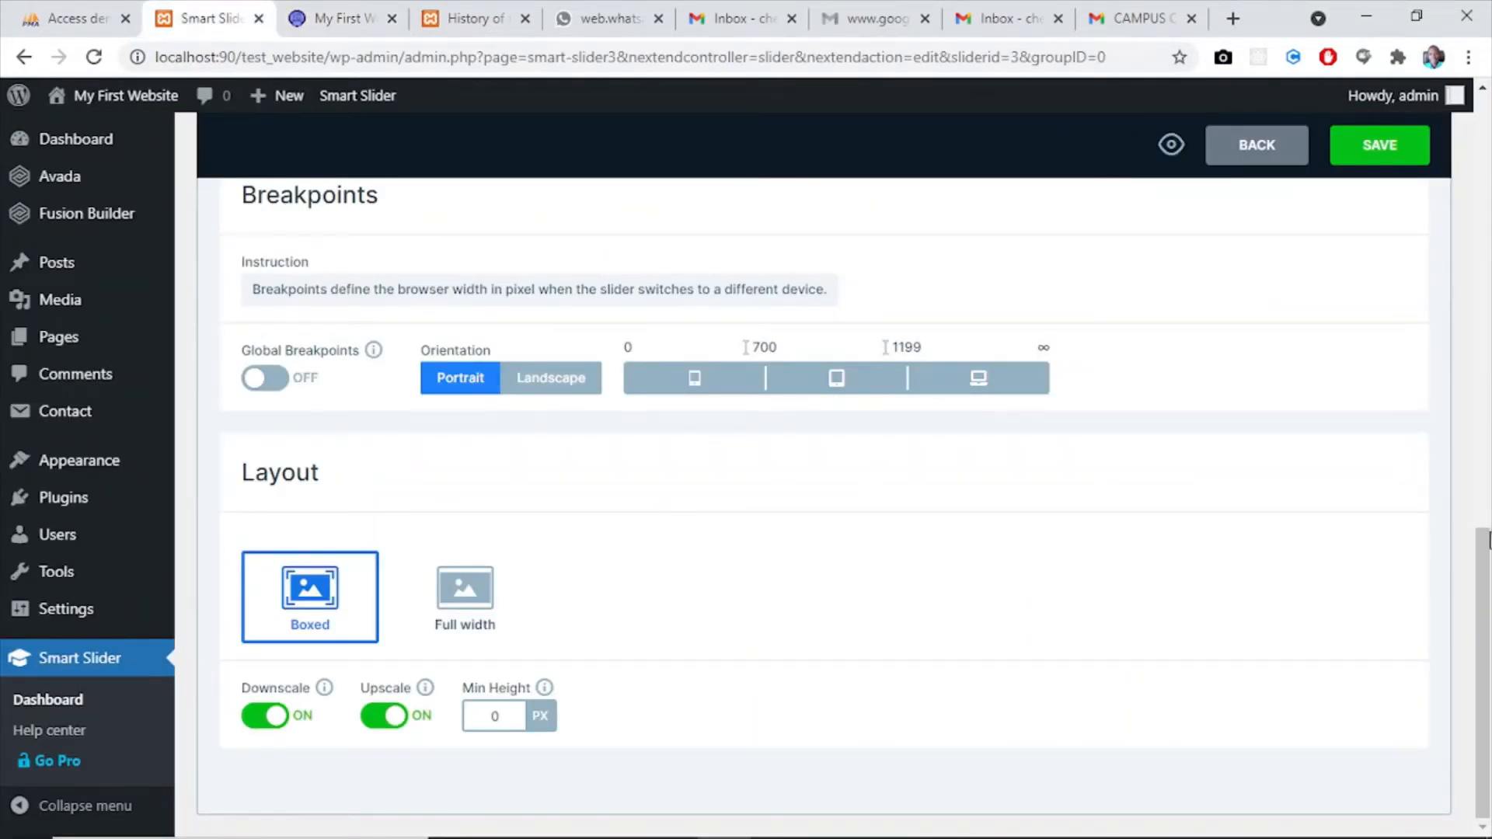
# - In the controls settings of my_slider, turn the arrows off and back on, and enable the bullets
pyautogui.moveTo(1485, 608); pyautogui.dragTo(1489, 392)
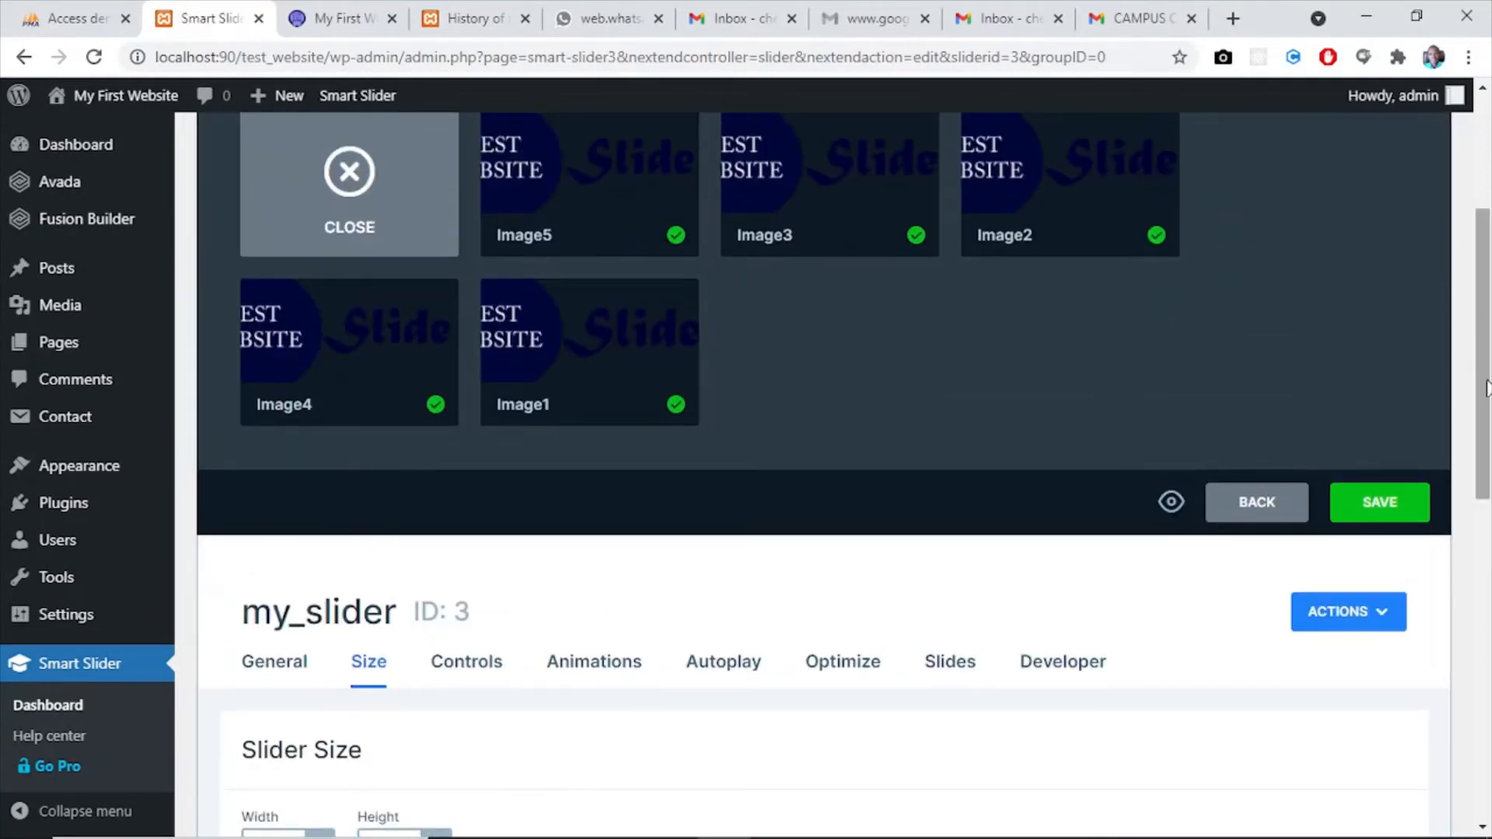
pyautogui.scroll(-3, 778, 481)
pyautogui.click(469, 486)
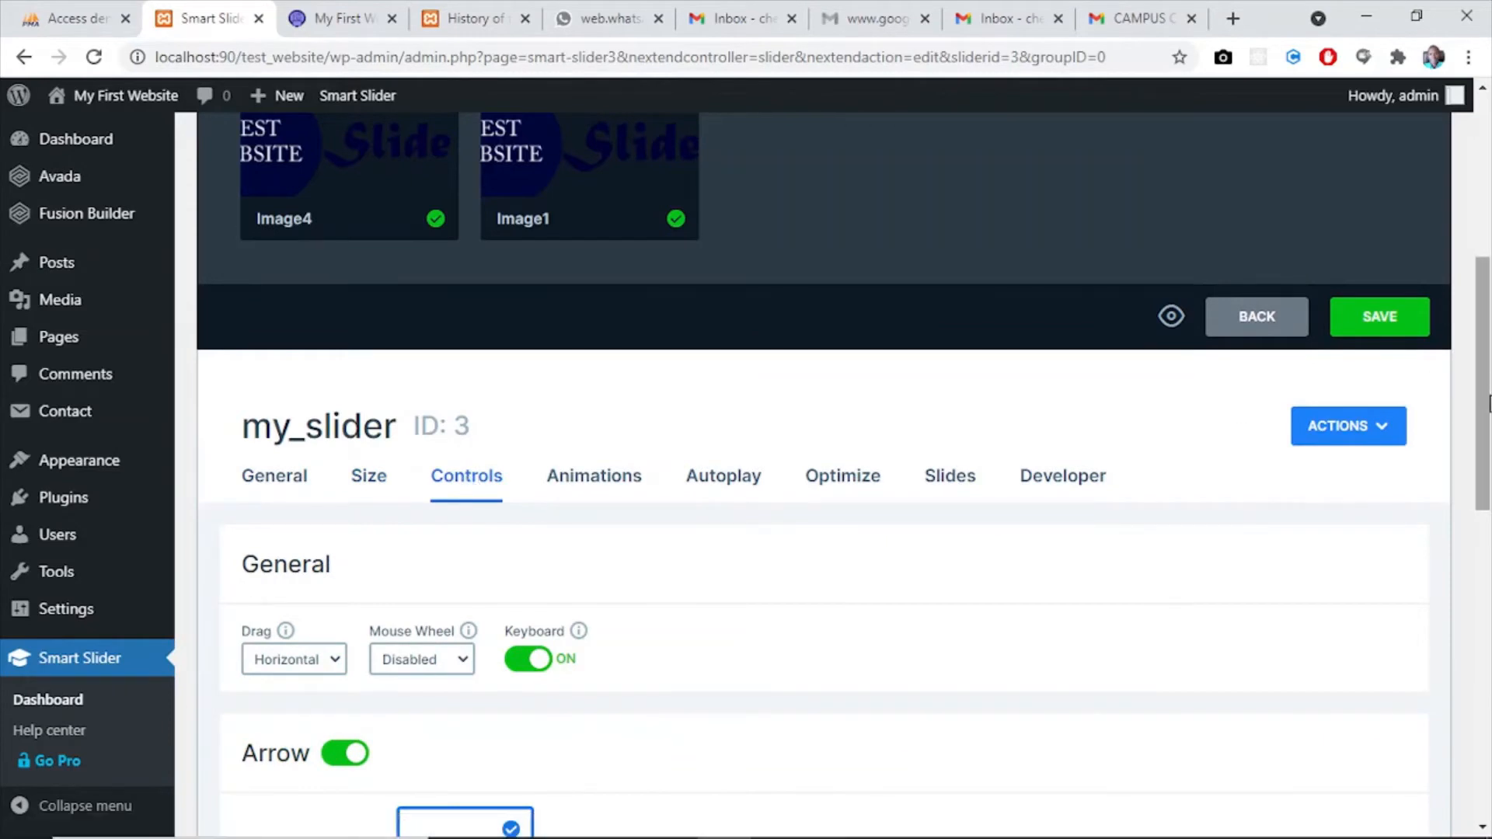
pyautogui.moveTo(1489, 402); pyautogui.dragTo(1489, 530)
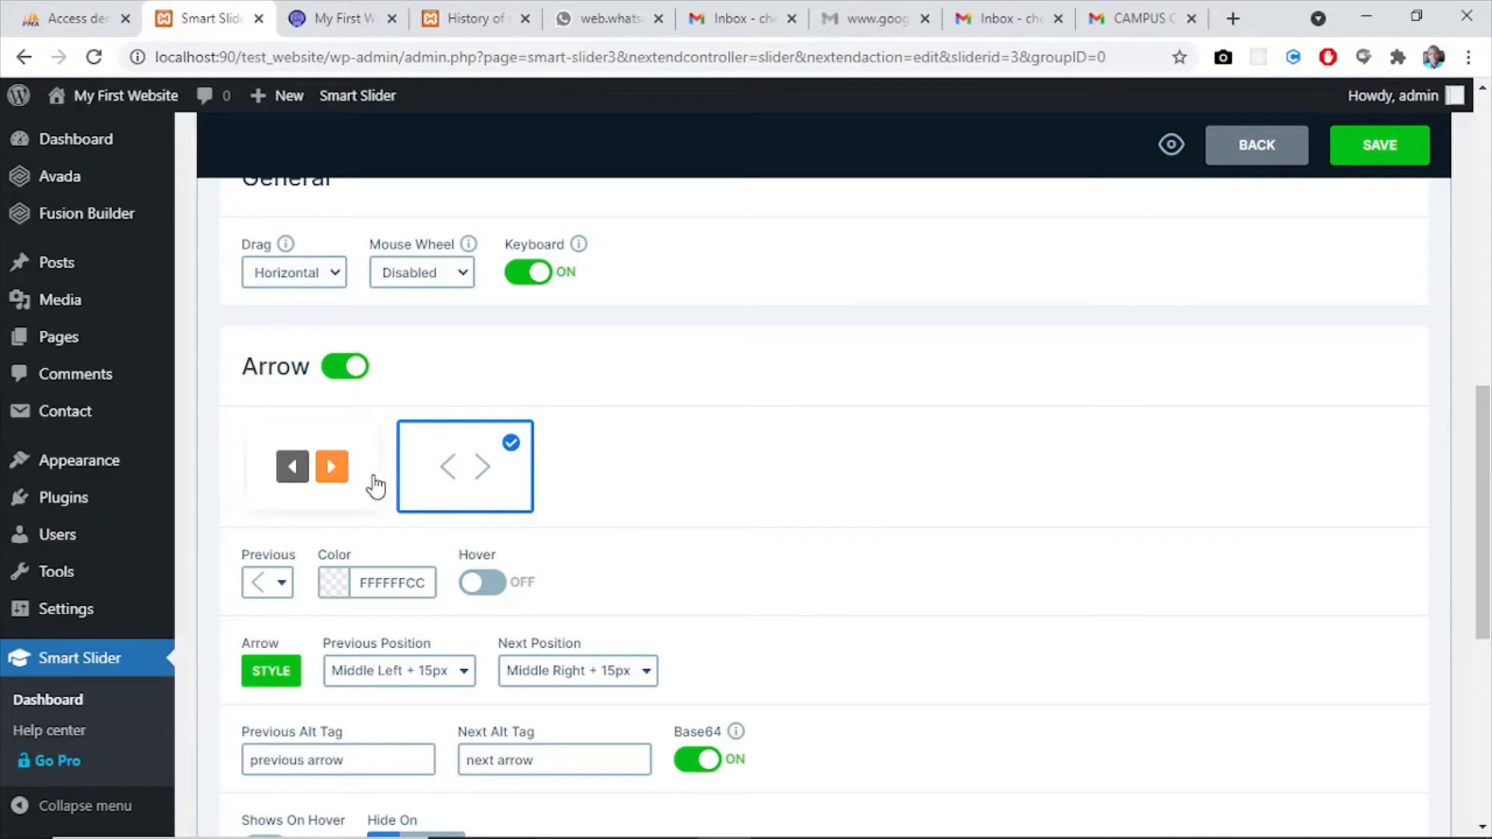
pyautogui.click(336, 379)
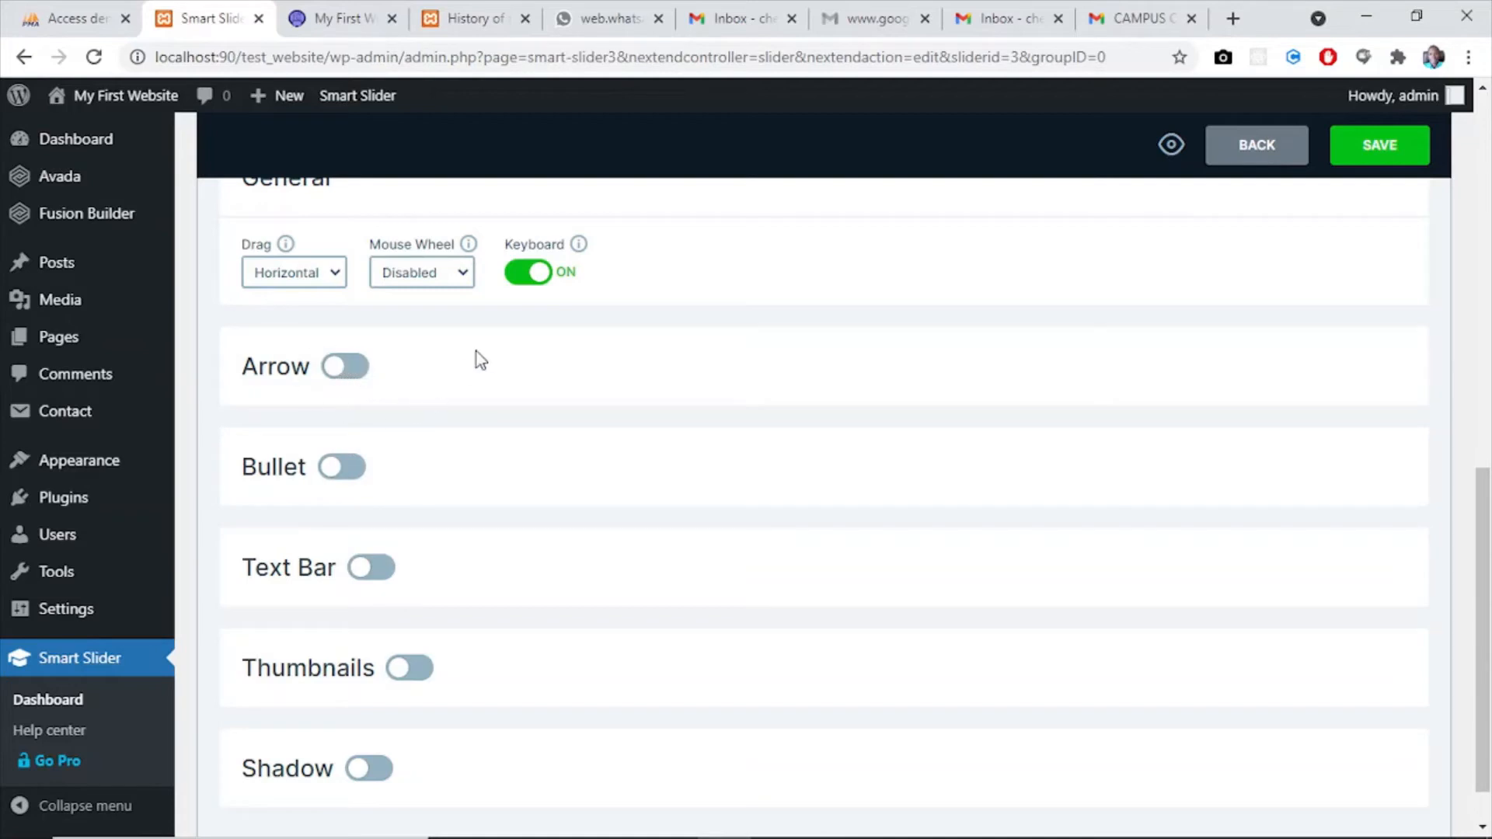
pyautogui.click(355, 371)
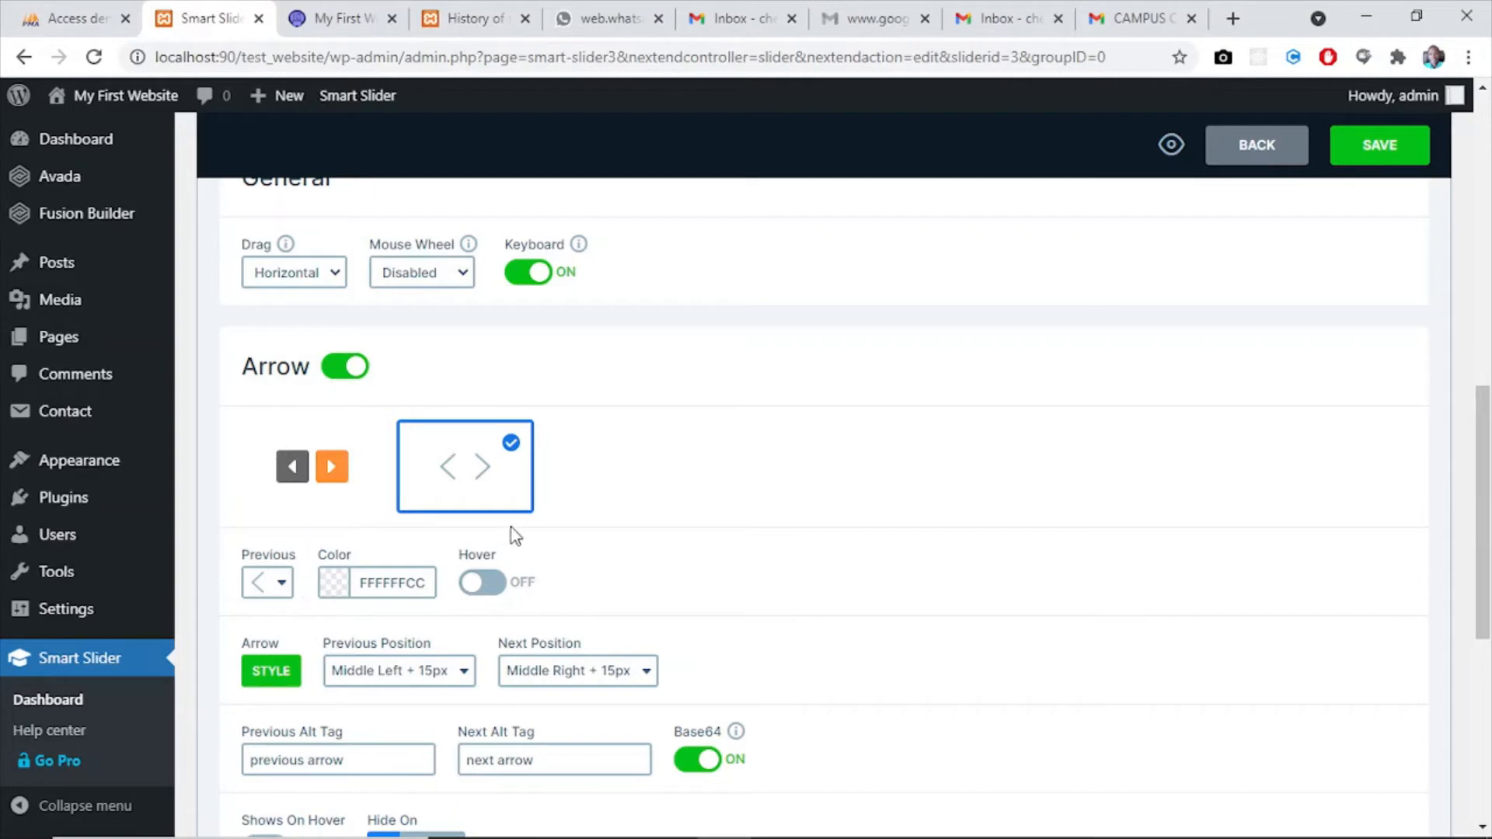
pyautogui.moveTo(1490, 445); pyautogui.dragTo(1490, 603)
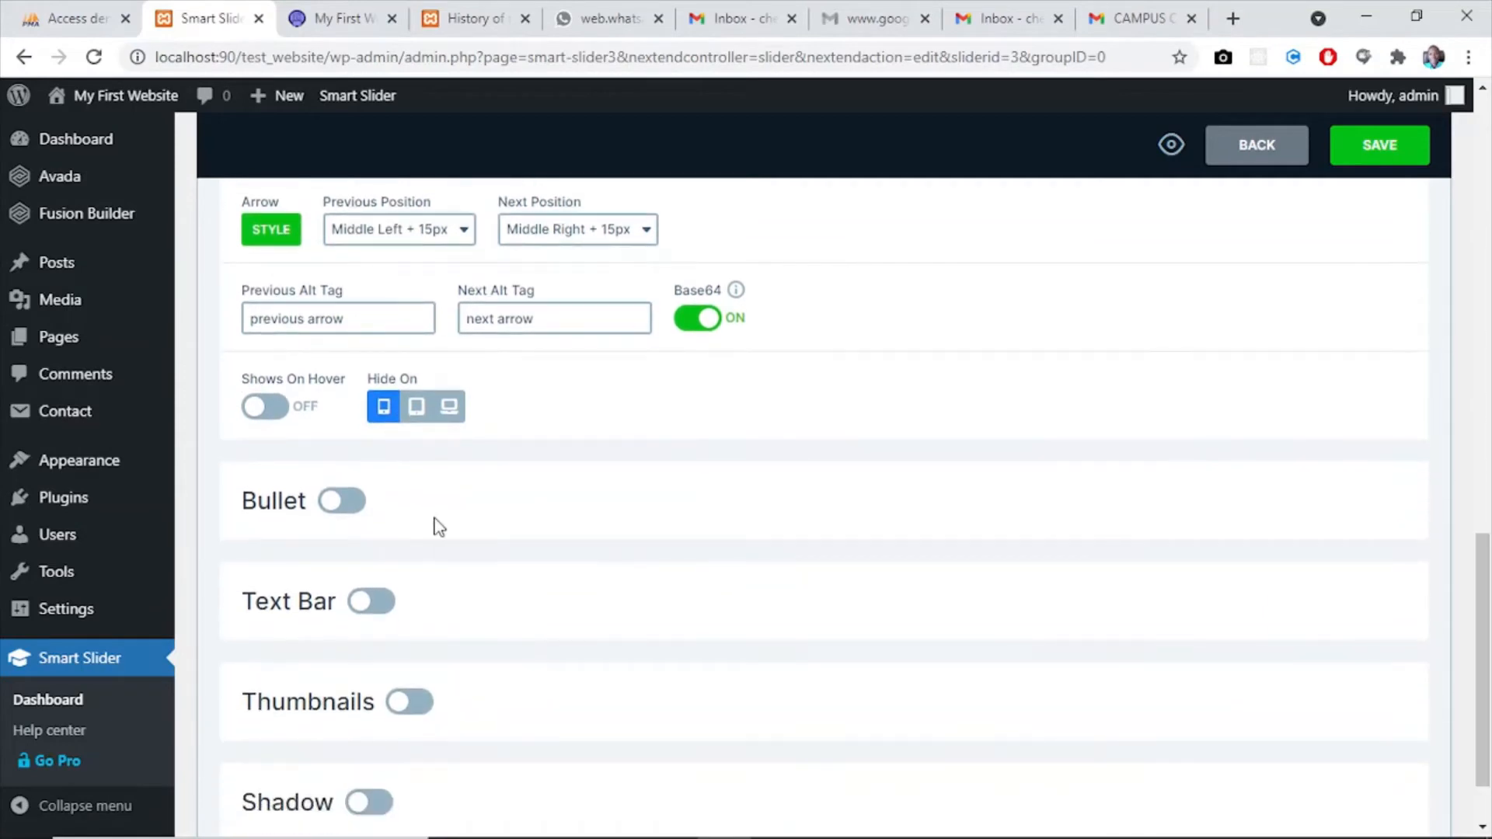
pyautogui.click(343, 499)
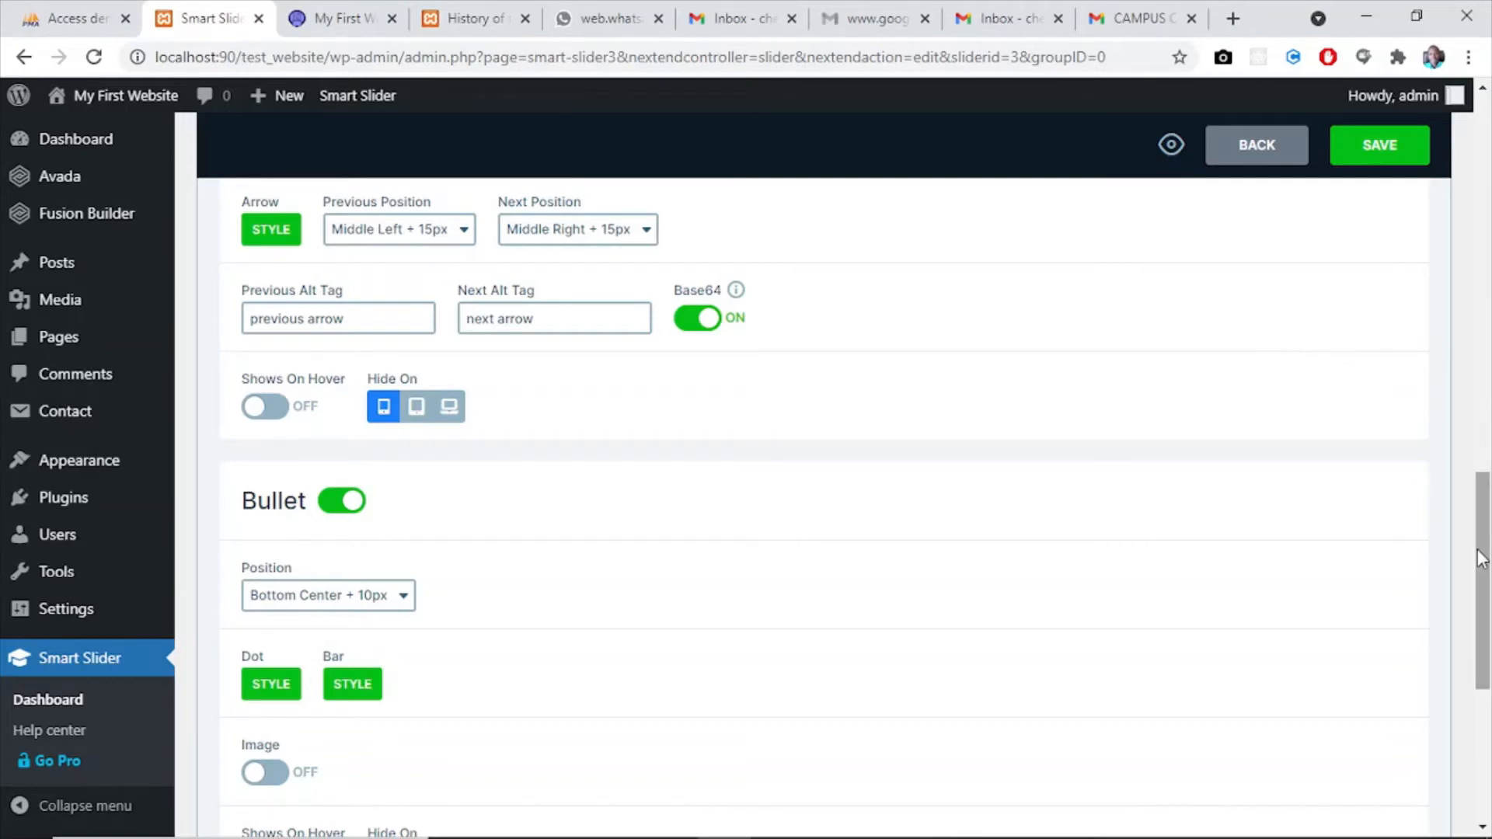
pyautogui.moveTo(1482, 558); pyautogui.dragTo(1490, 703)
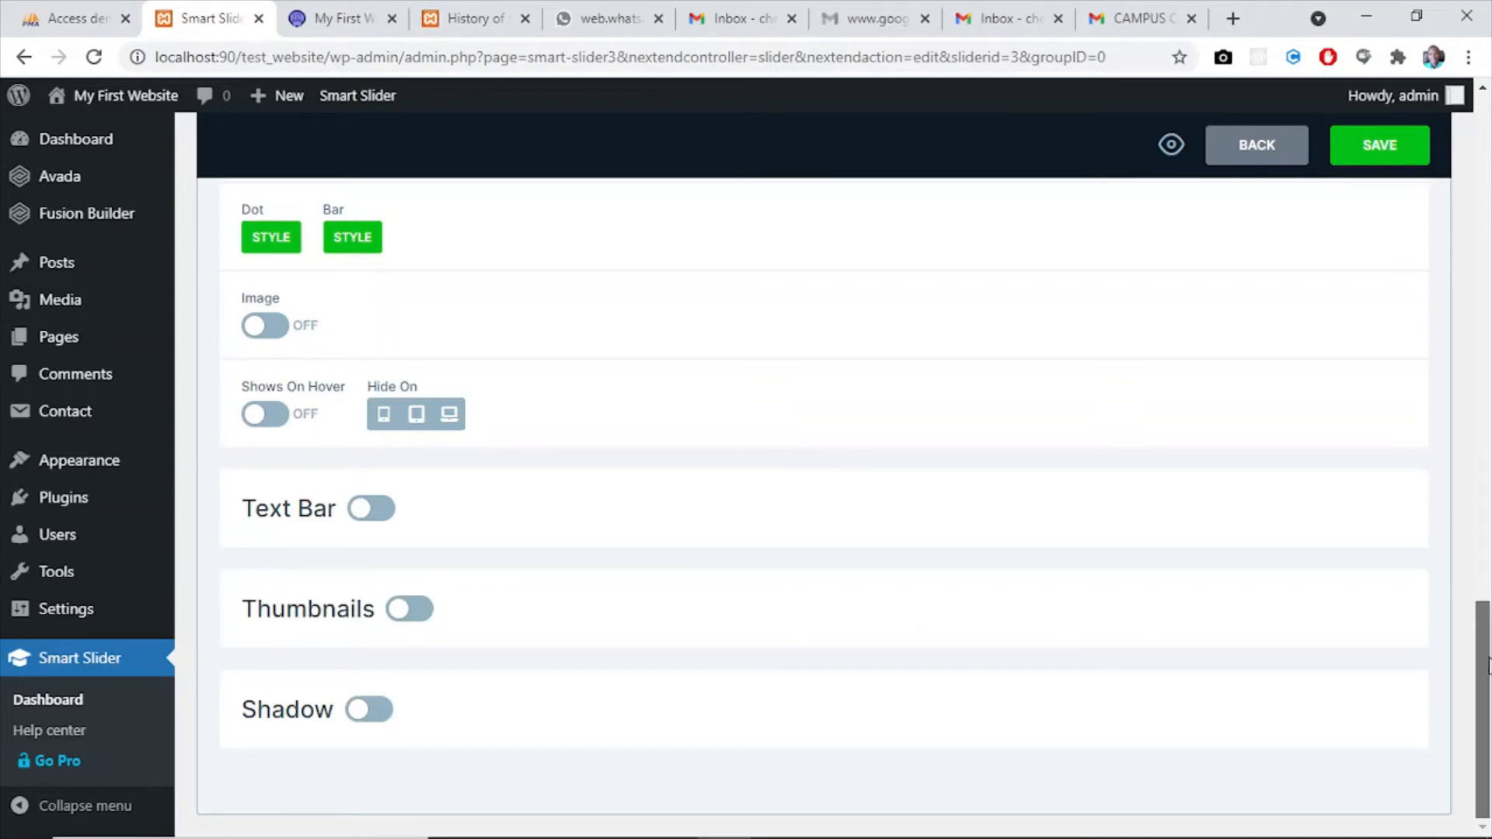
# - Set the main animation of my_slider to Horizontal - reversed and check the preset durations without picking one
pyautogui.moveTo(1488, 664); pyautogui.dragTo(1489, 342)
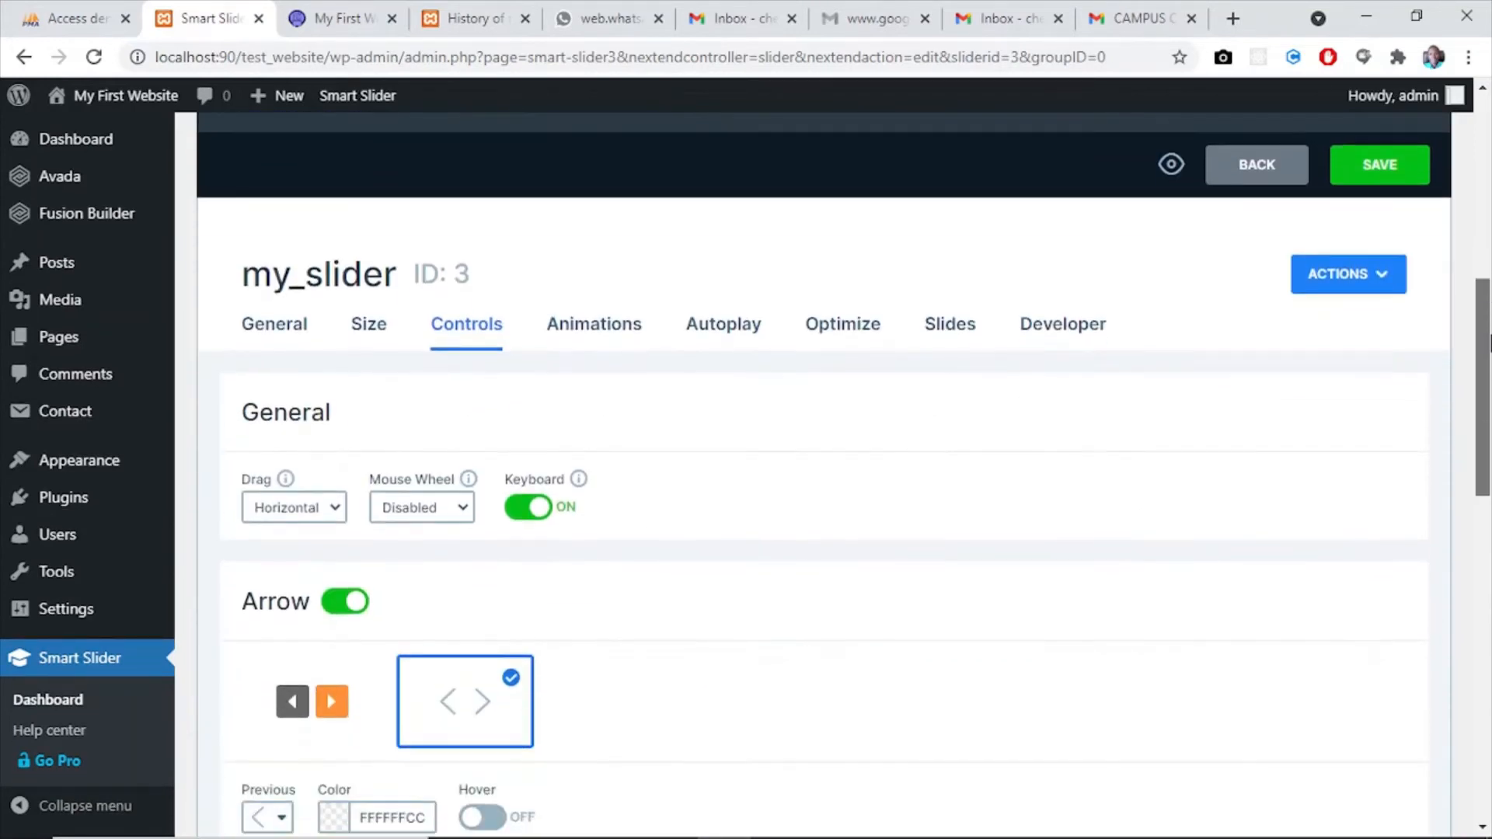
pyautogui.click(584, 338)
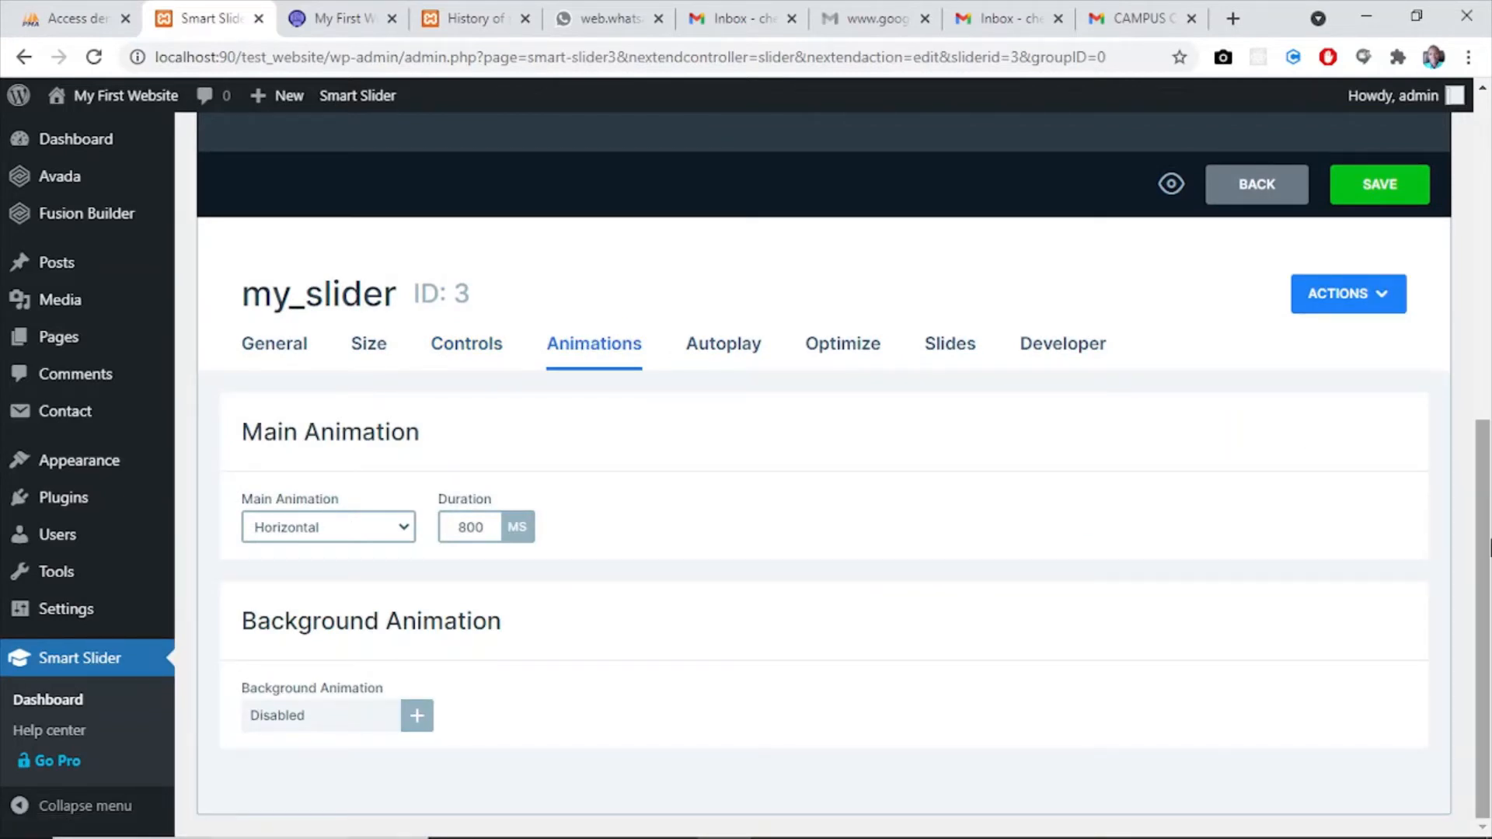
pyautogui.click(330, 534)
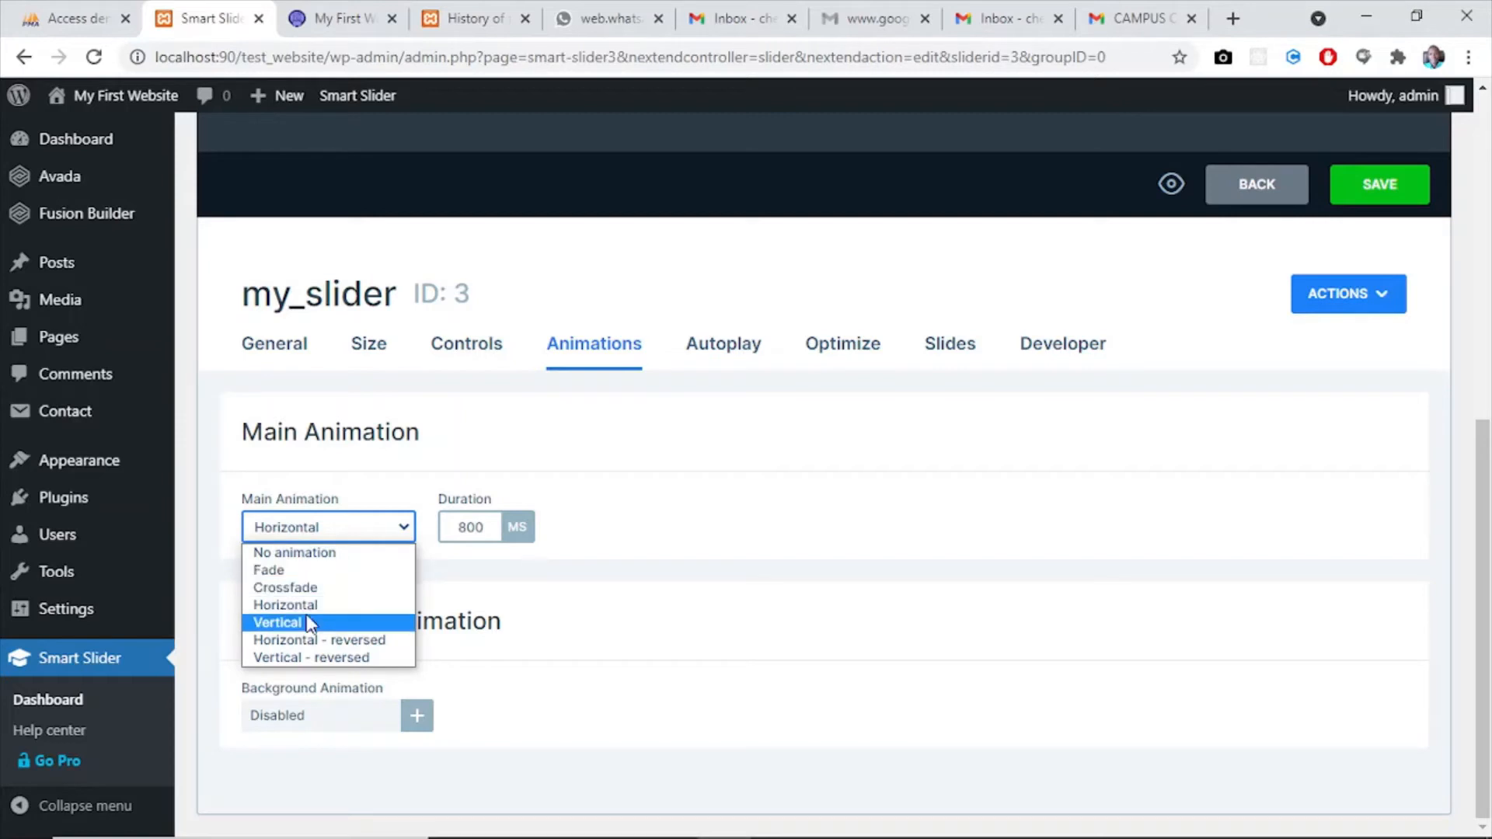
pyautogui.click(327, 642)
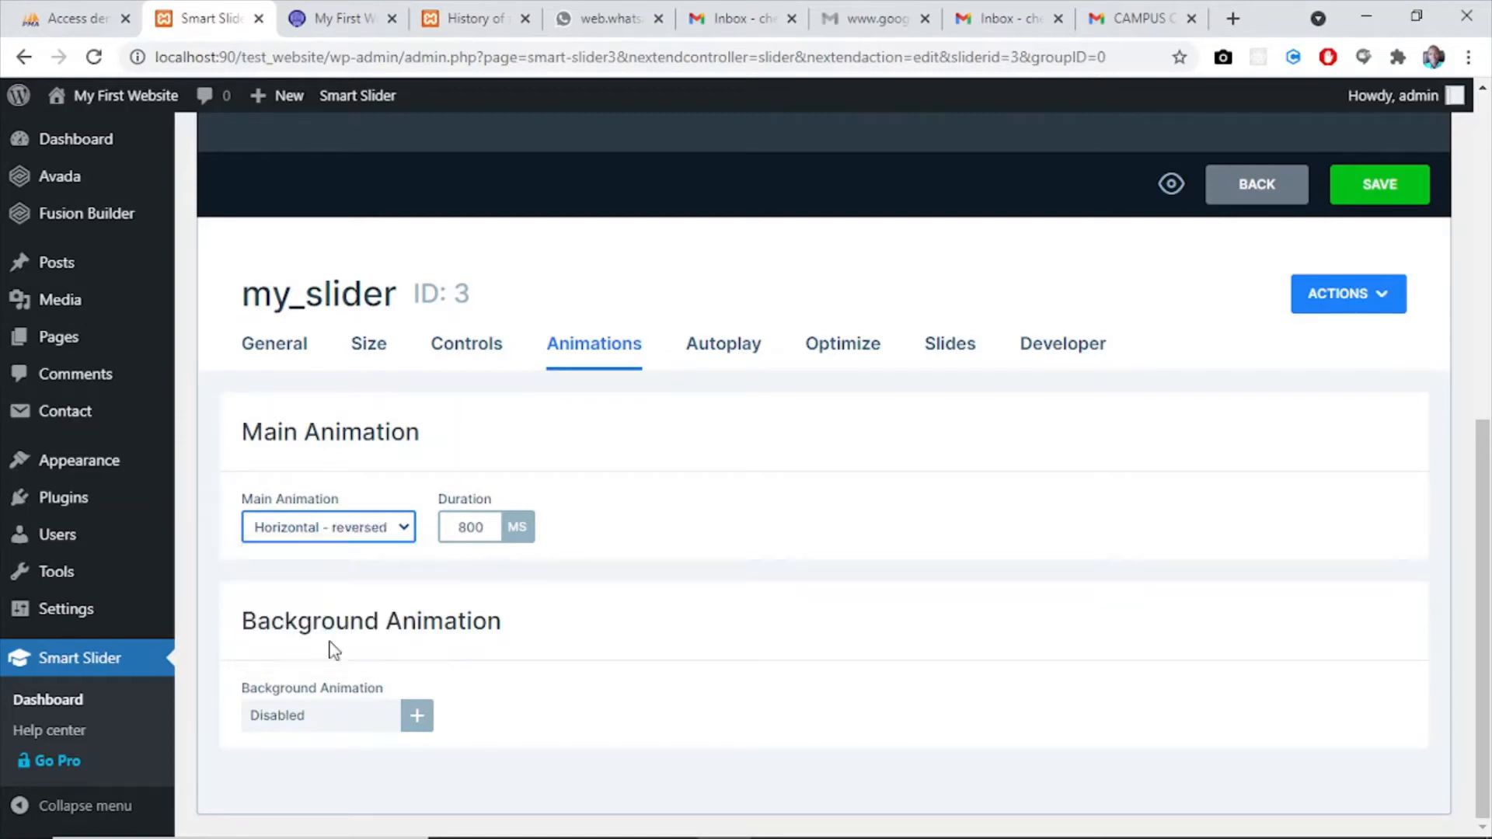
pyautogui.click(474, 527)
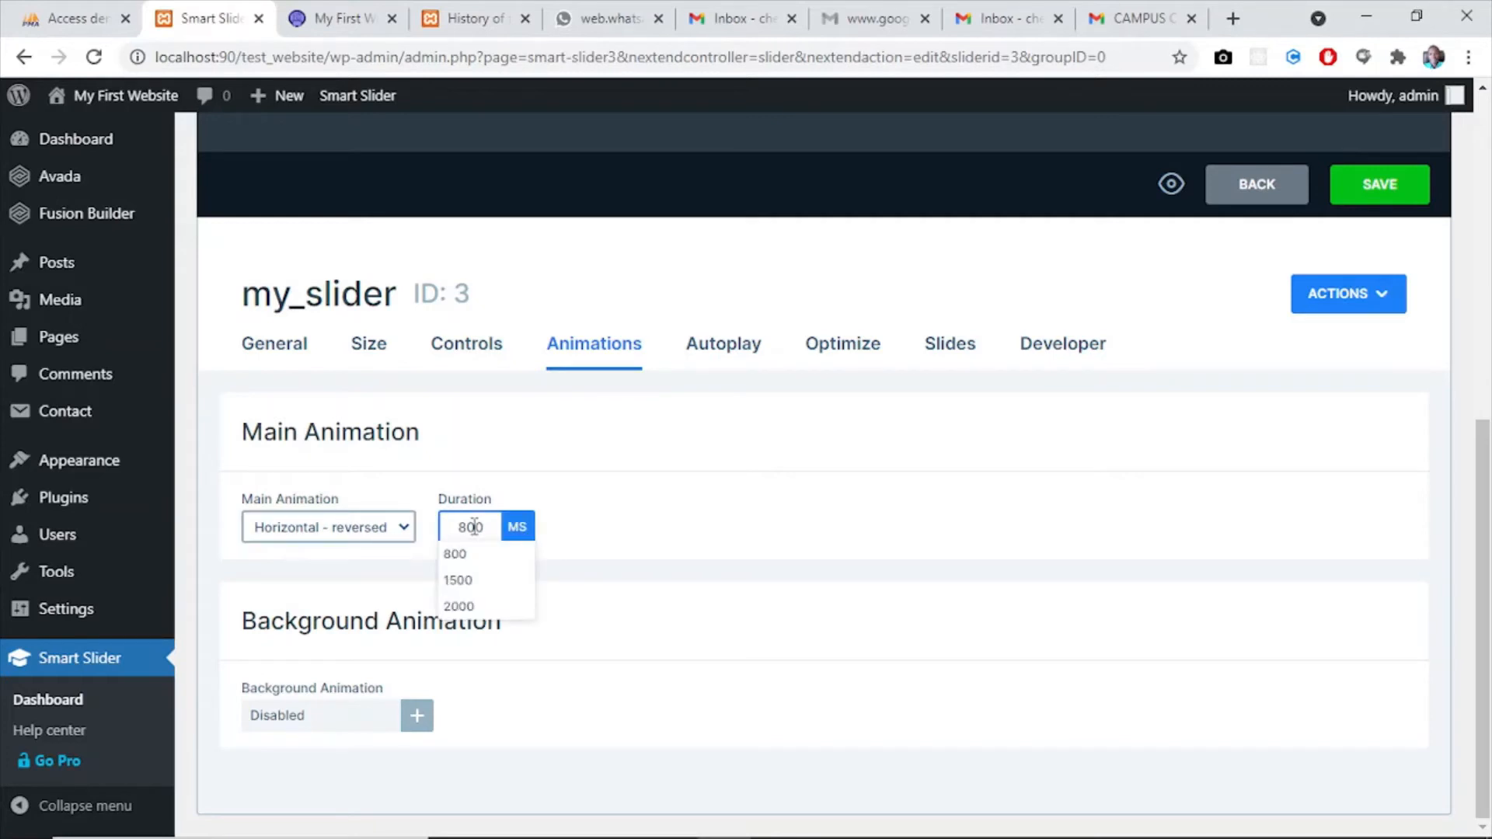
pyautogui.click(762, 655)
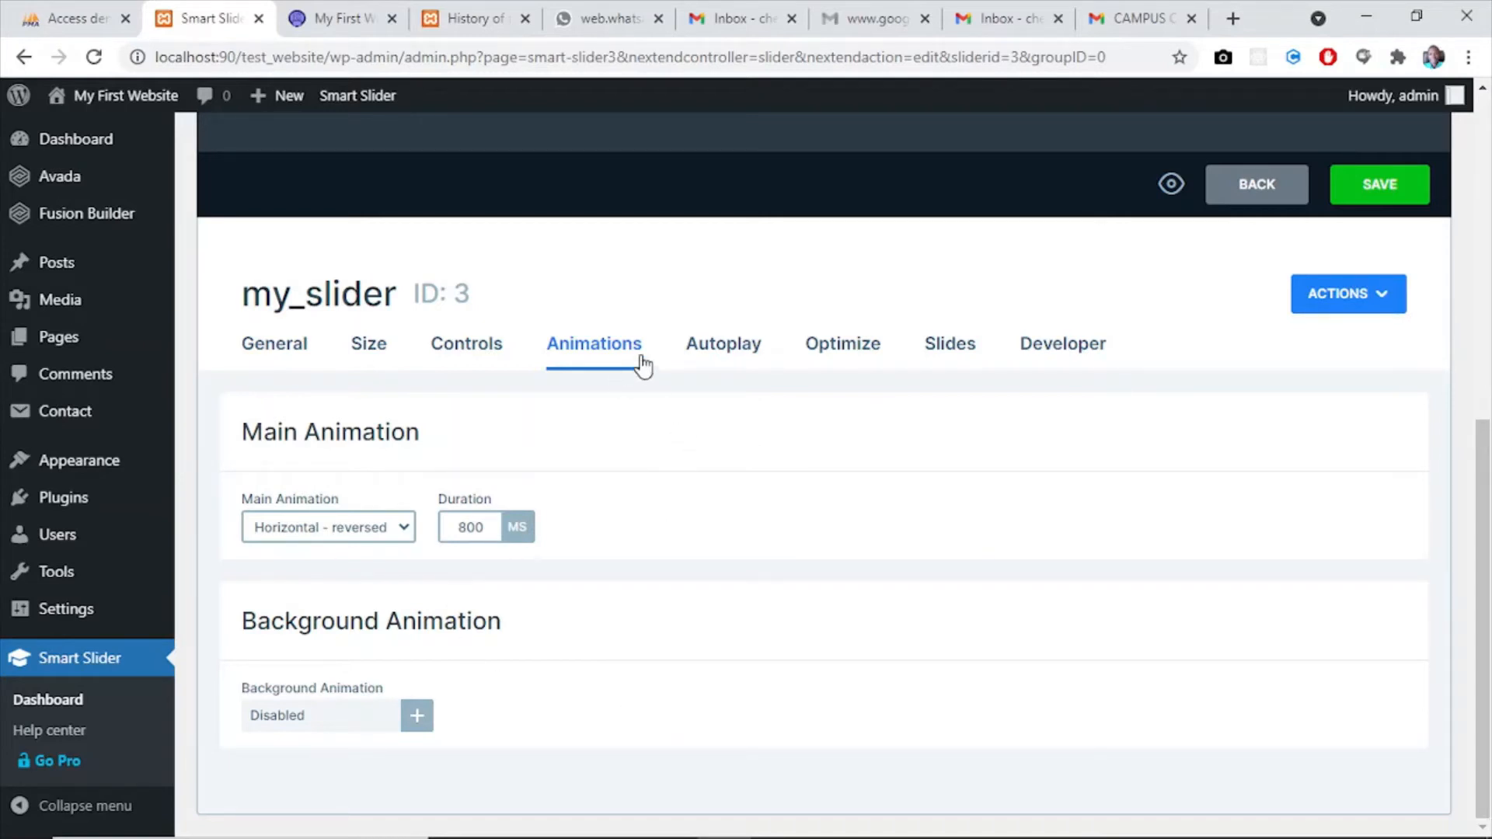
# - Examine the available background animation types and their preview without applying any
pyautogui.click(294, 718)
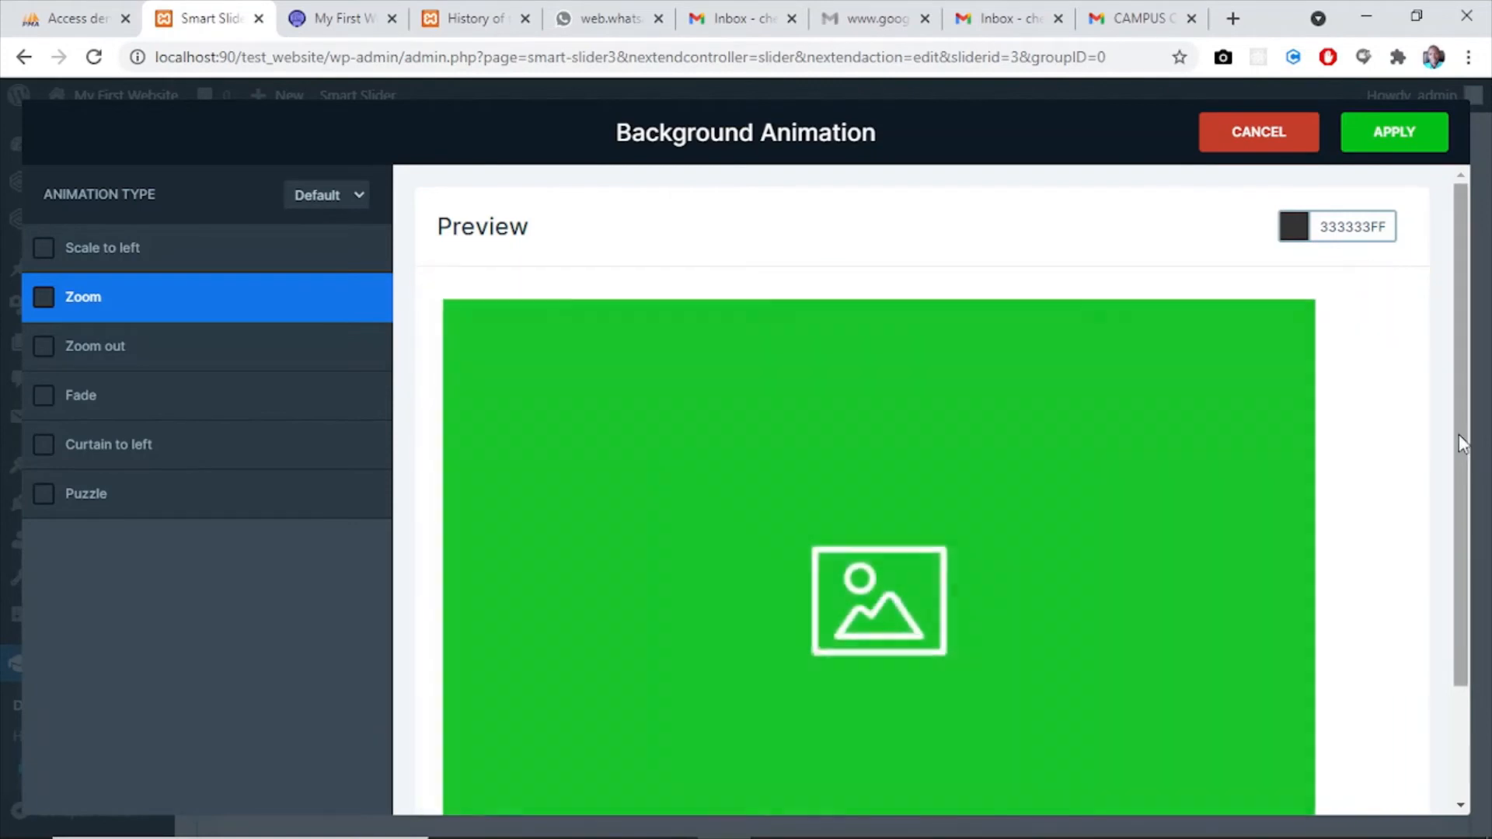
pyautogui.moveTo(1461, 477); pyautogui.dragTo(1469, 410)
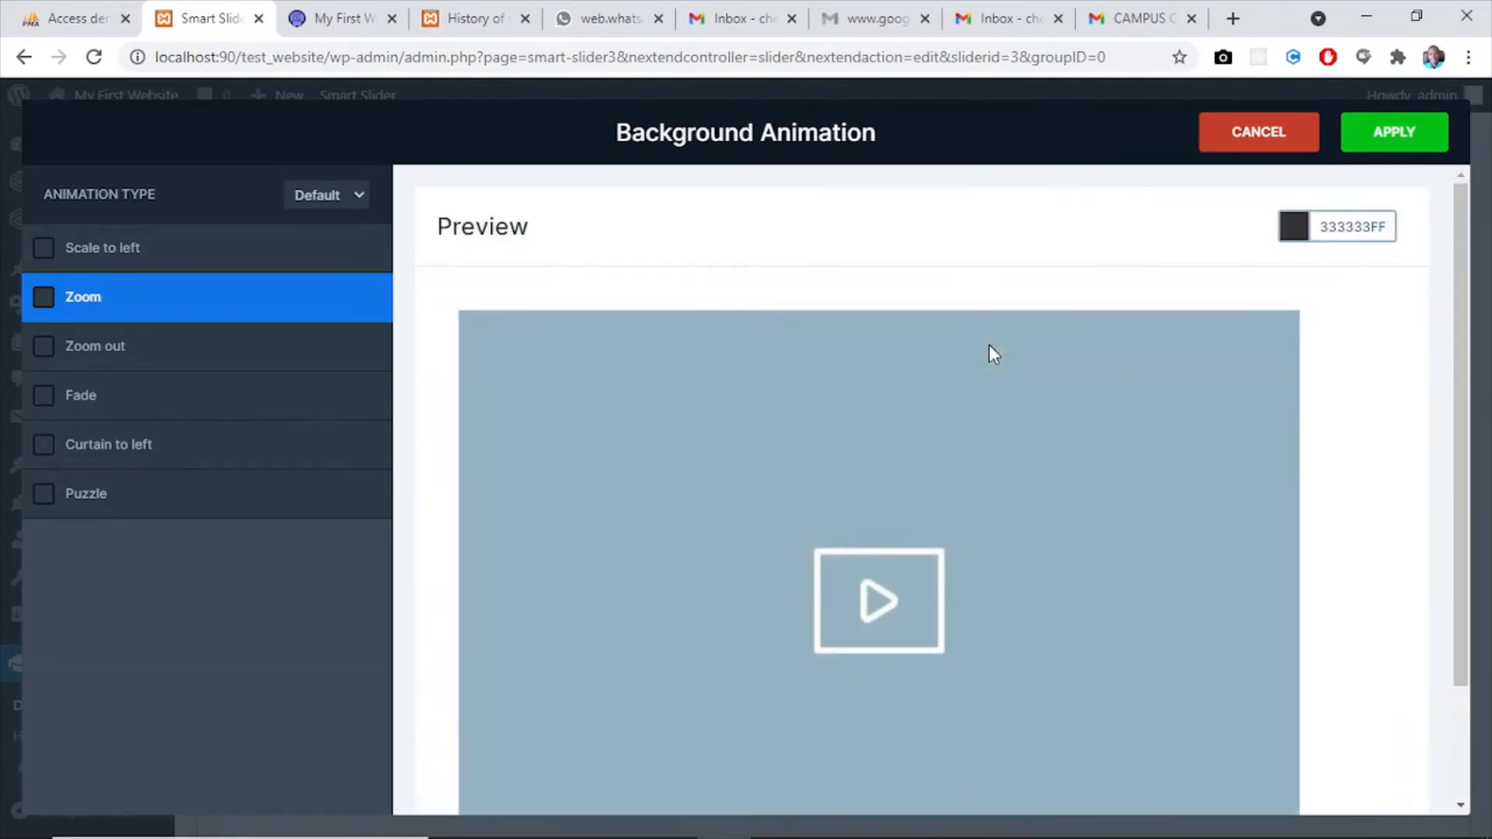
pyautogui.press('Escape')
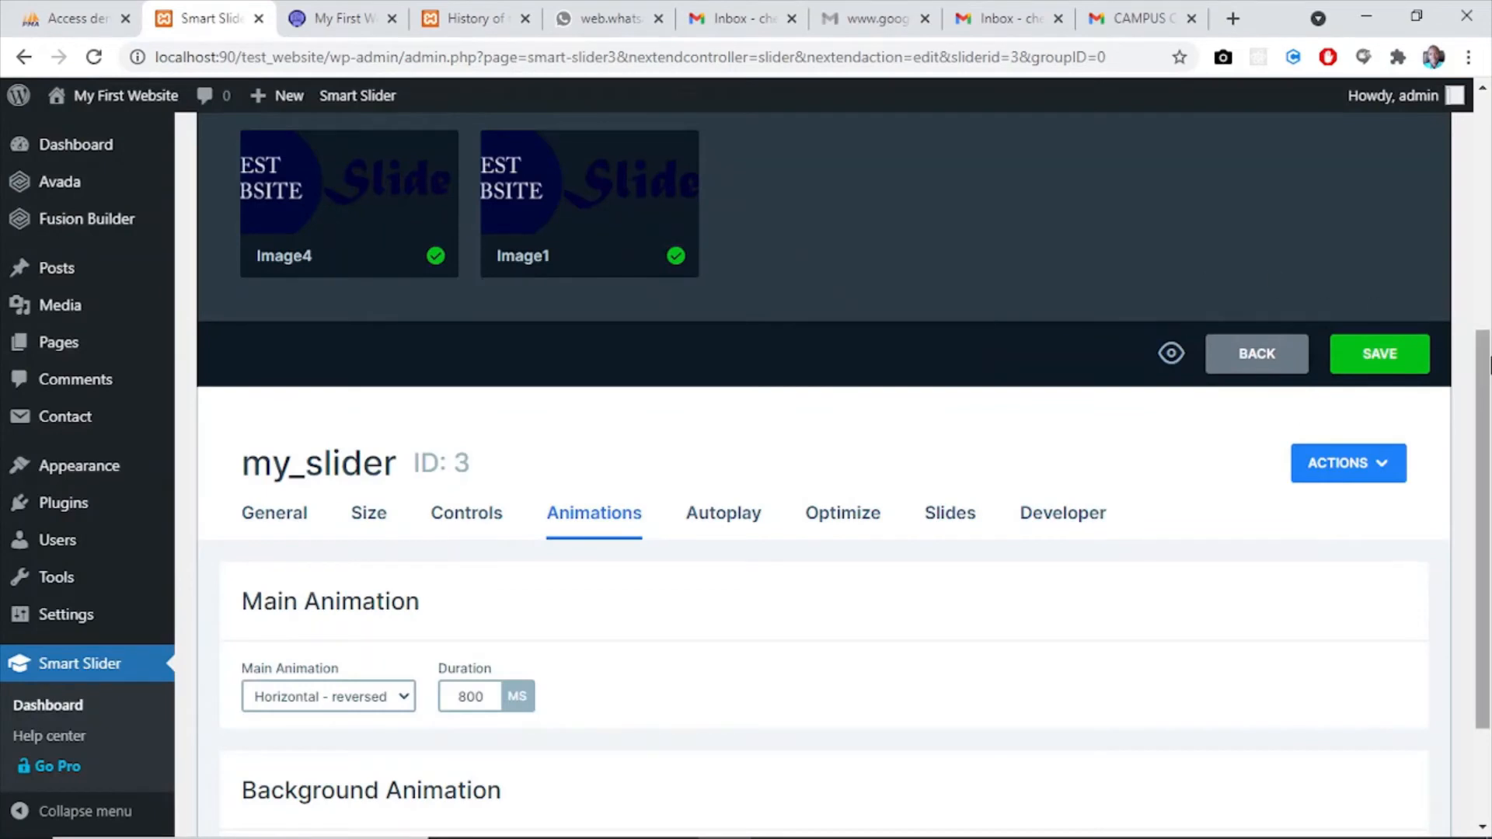
# - Enable autoplay for my_slider and check the Stop On Mouse options without choosing a different one
pyautogui.click(718, 530)
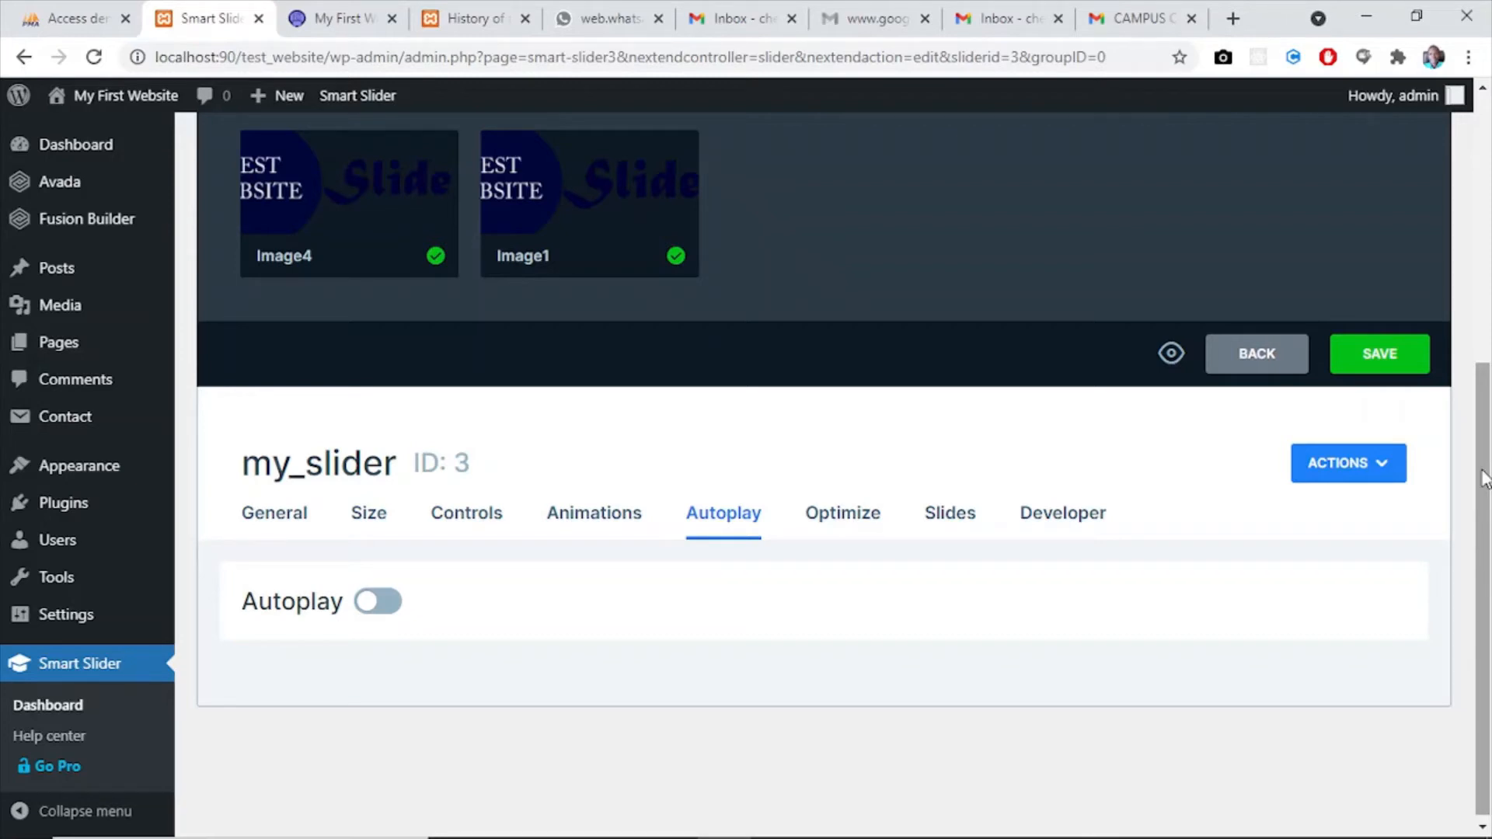
pyautogui.click(378, 602)
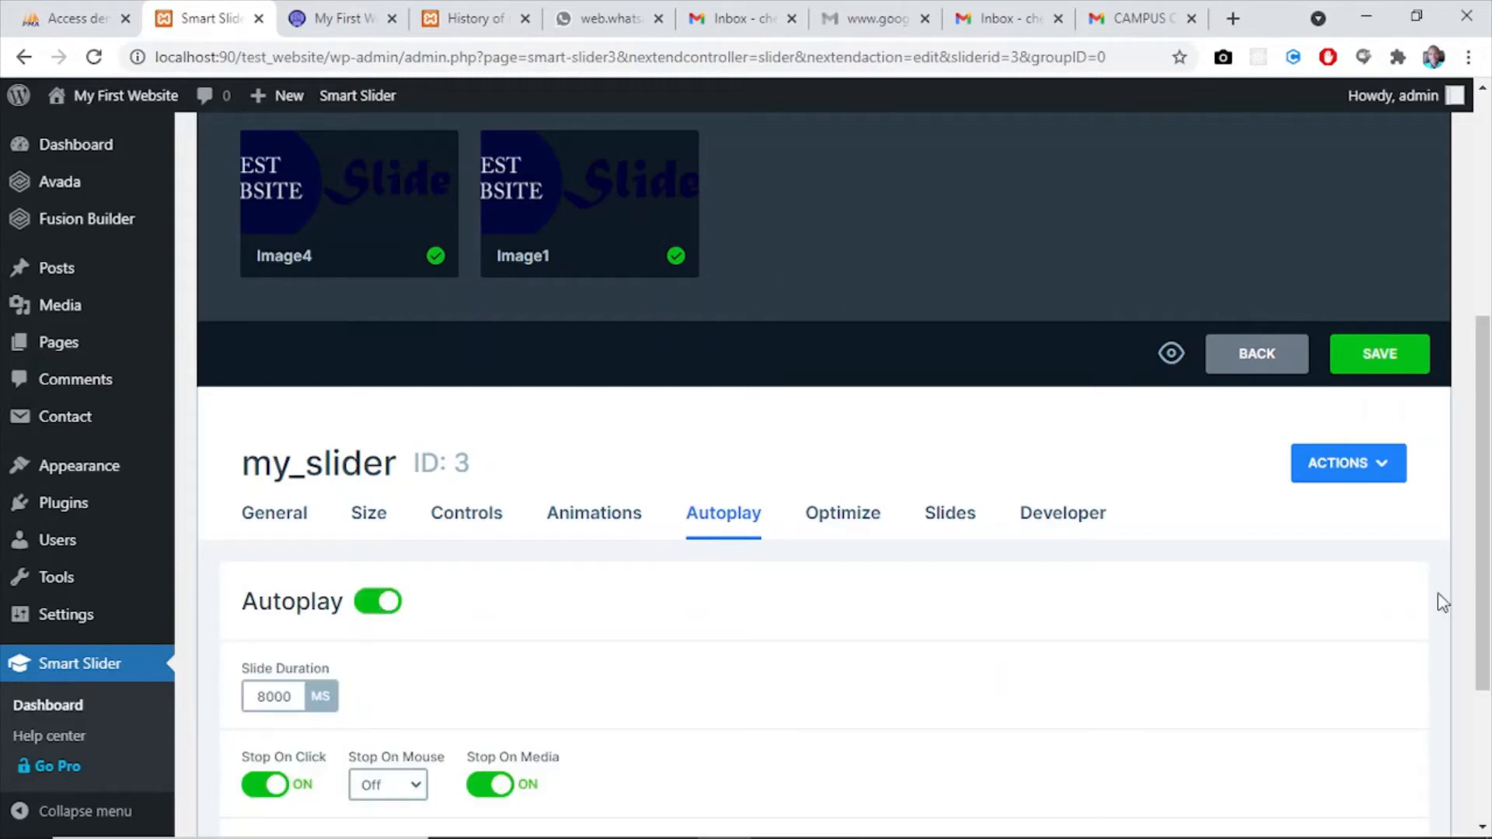
pyautogui.moveTo(1488, 520); pyautogui.dragTo(1490, 643)
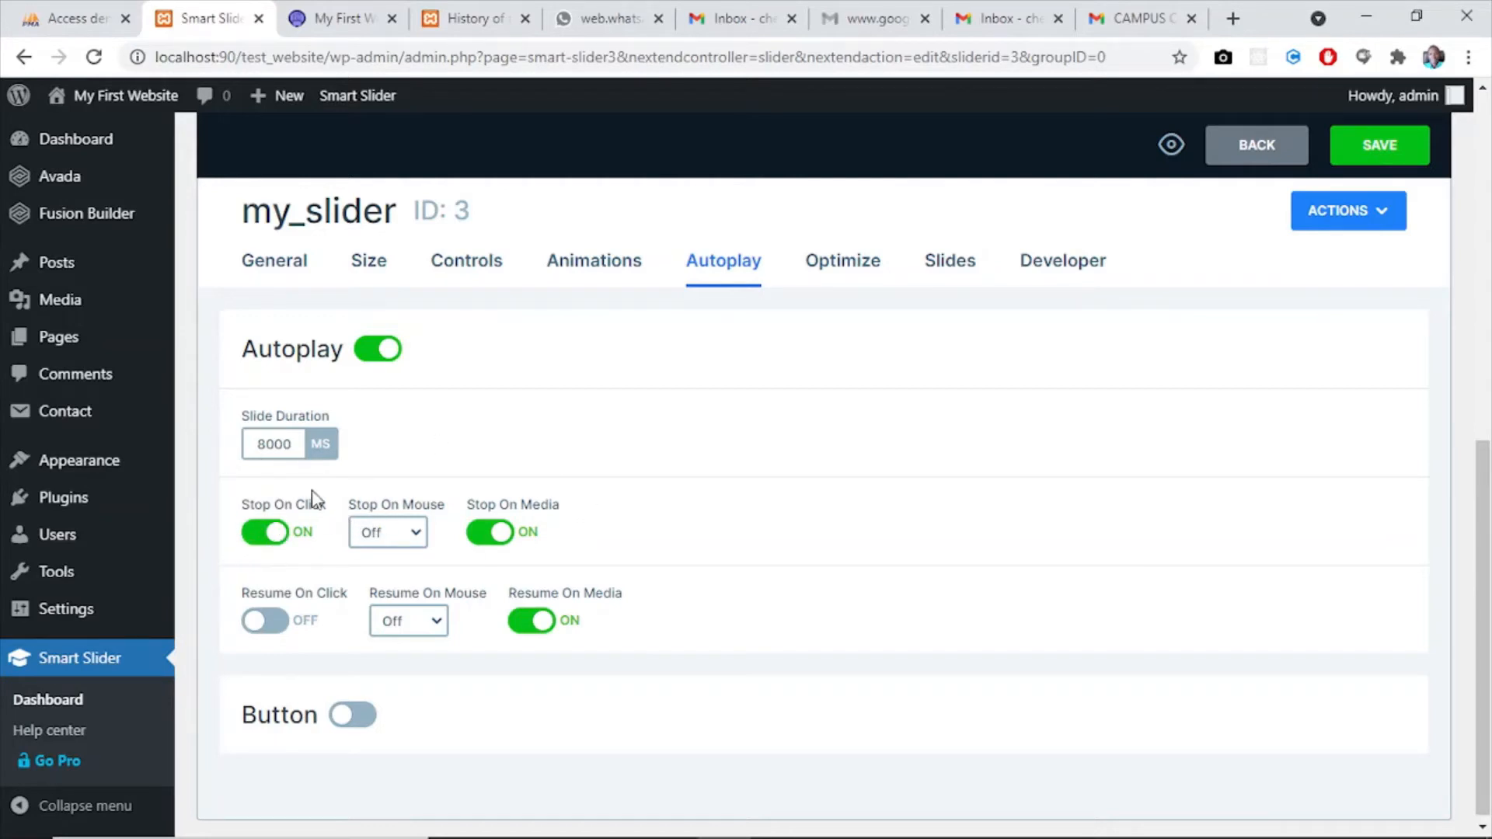
pyautogui.click(397, 535)
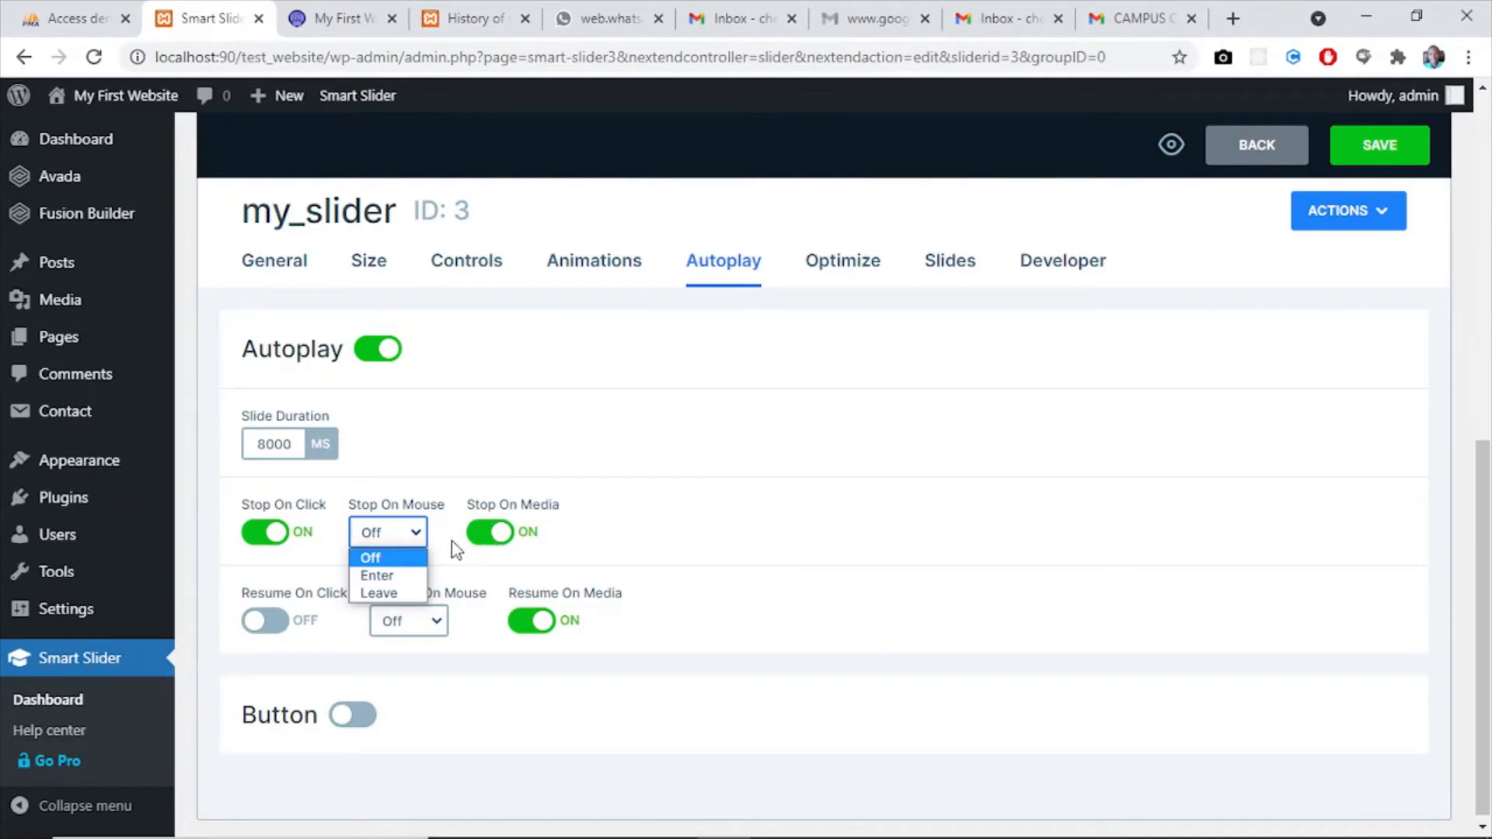
pyautogui.click(487, 557)
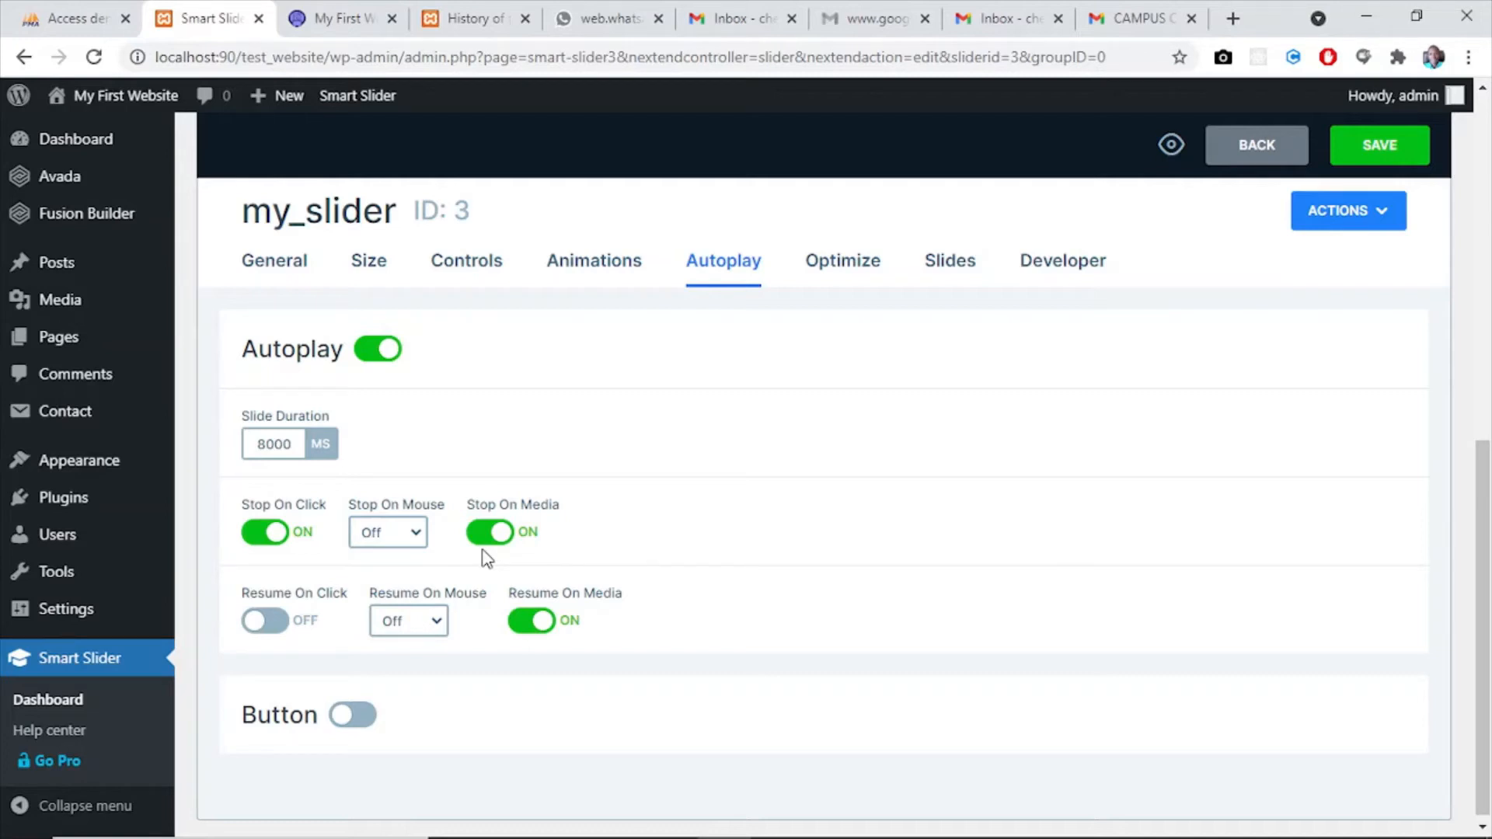
pyautogui.click(356, 715)
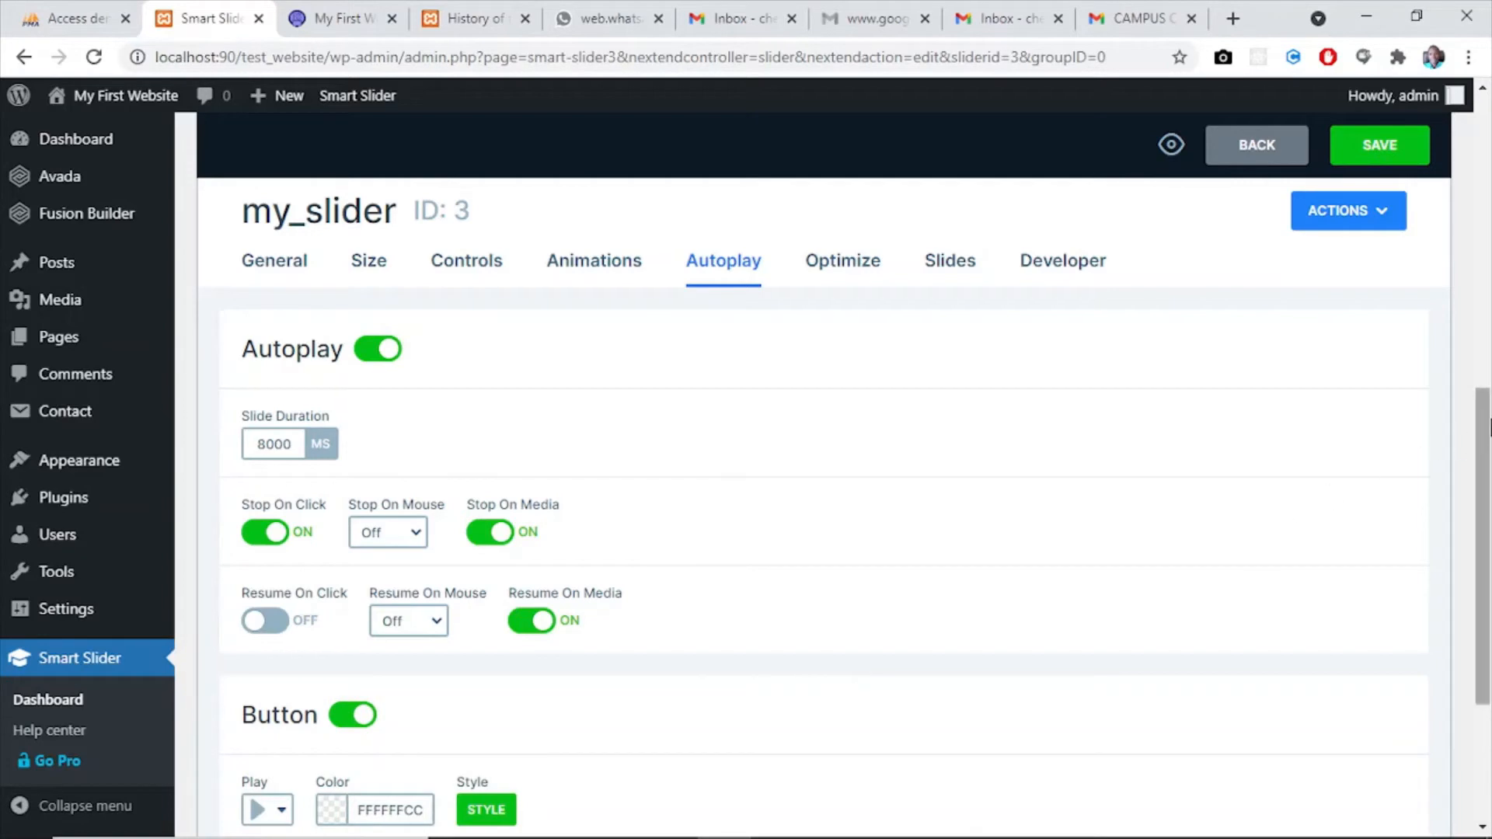
pyautogui.moveTo(1486, 445); pyautogui.dragTo(1488, 526)
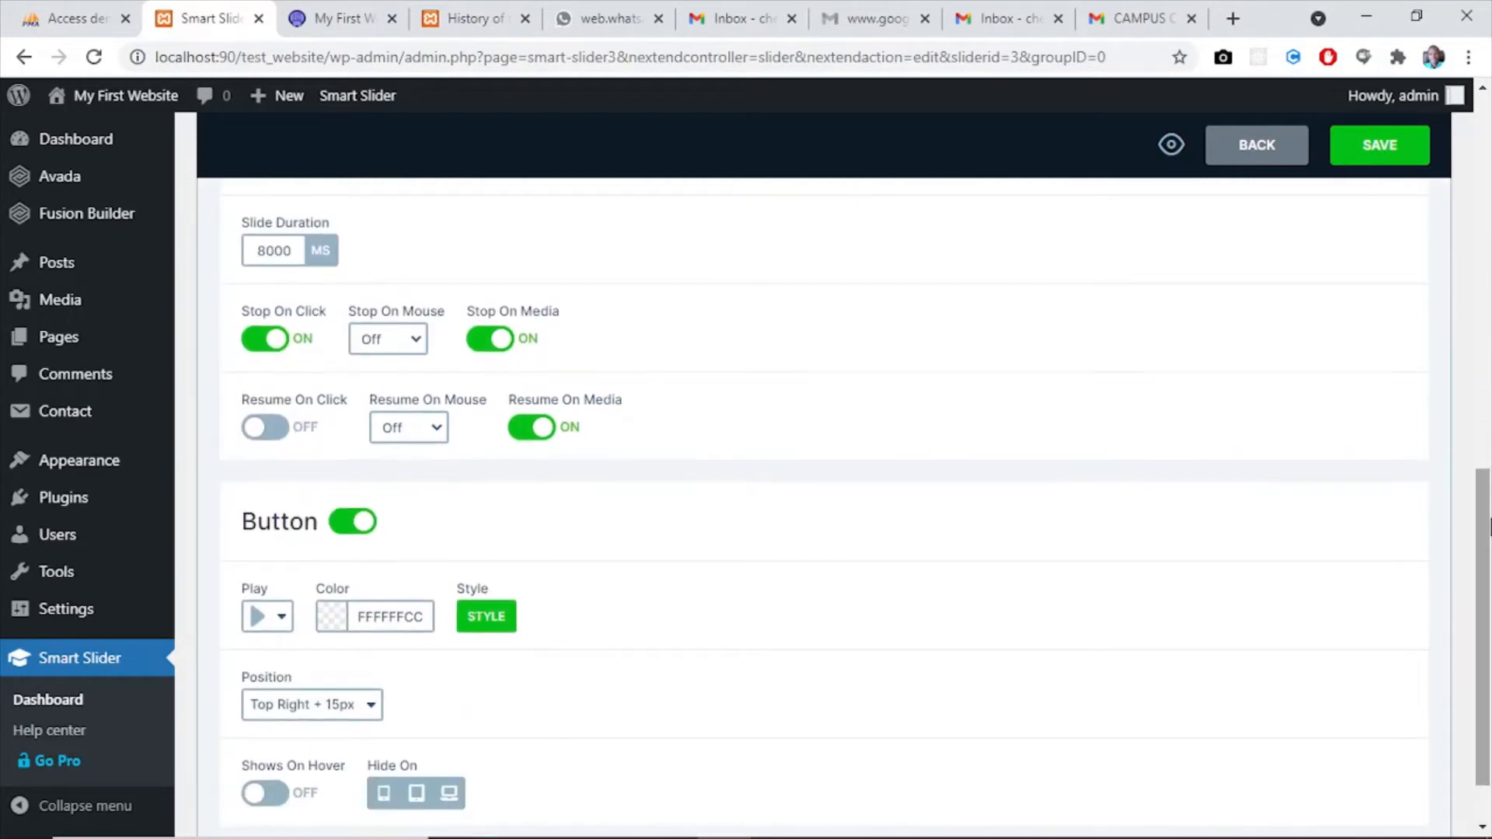
pyautogui.click(346, 522)
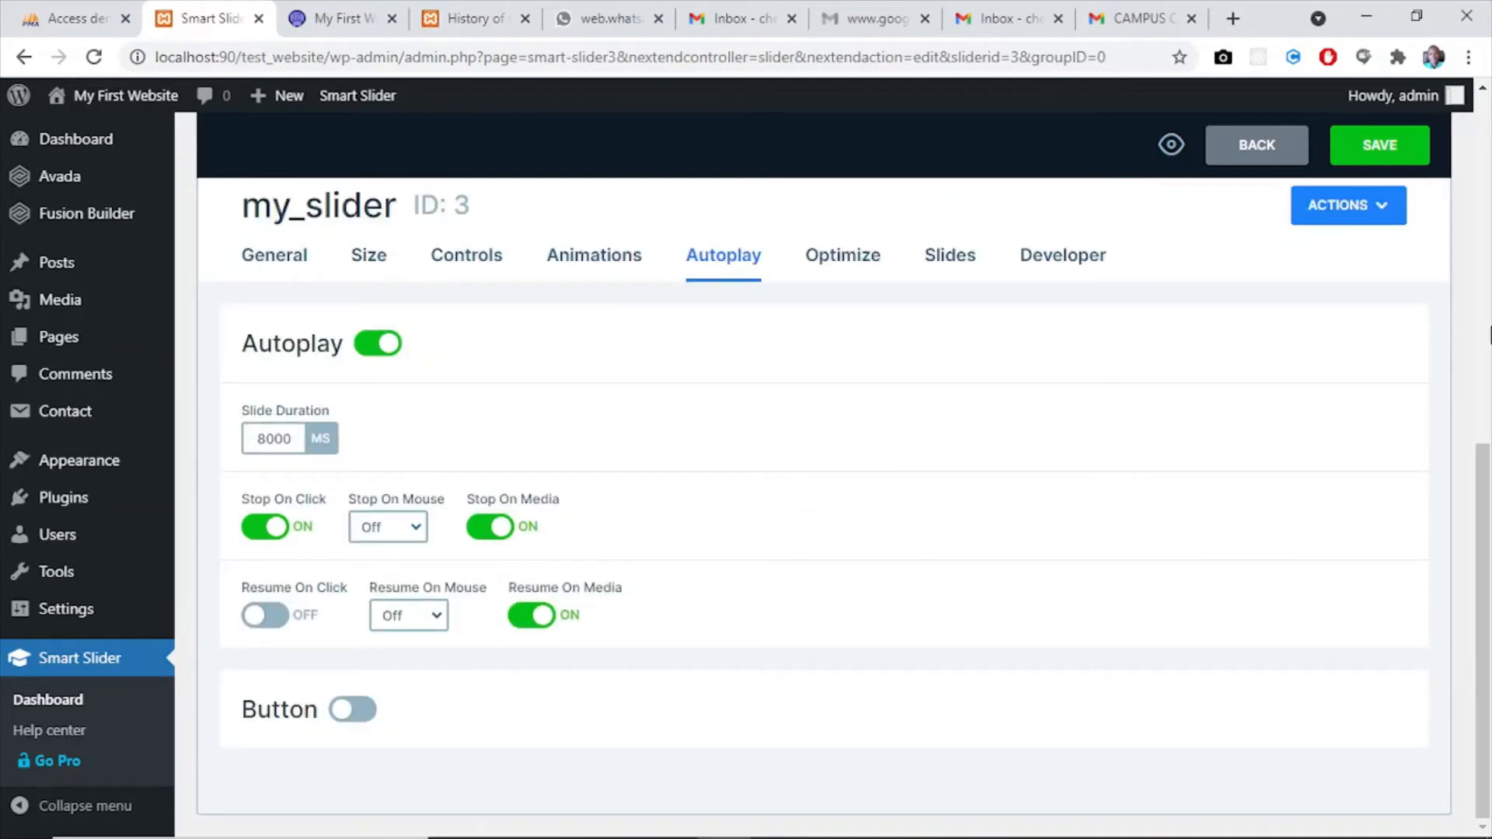
# - Review the Optimize settings and slide background fill options of my_slider without changing them, and save the slider
pyautogui.click(835, 251)
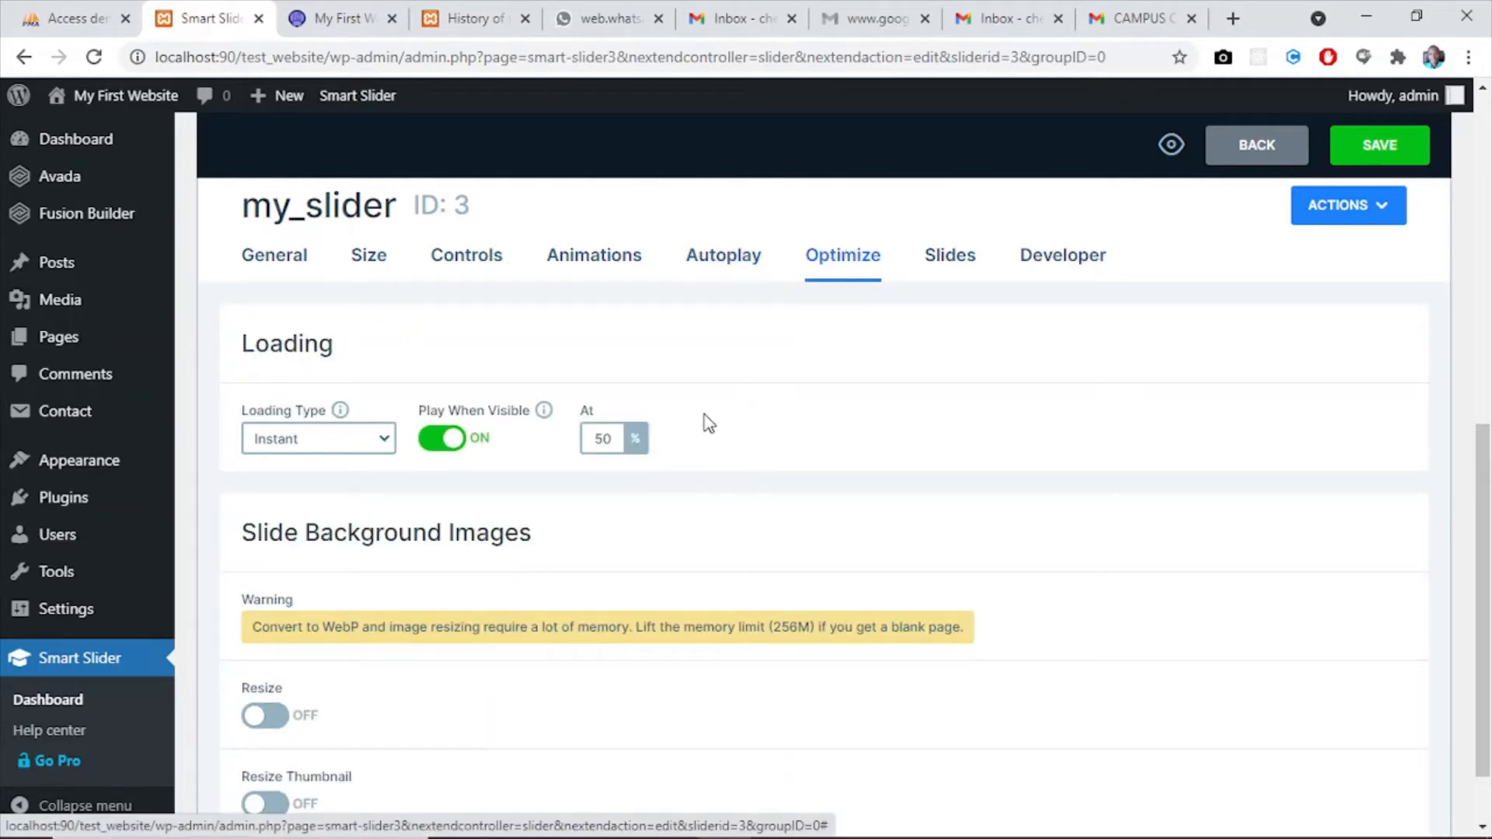
pyautogui.scroll(-1, 1486, 466)
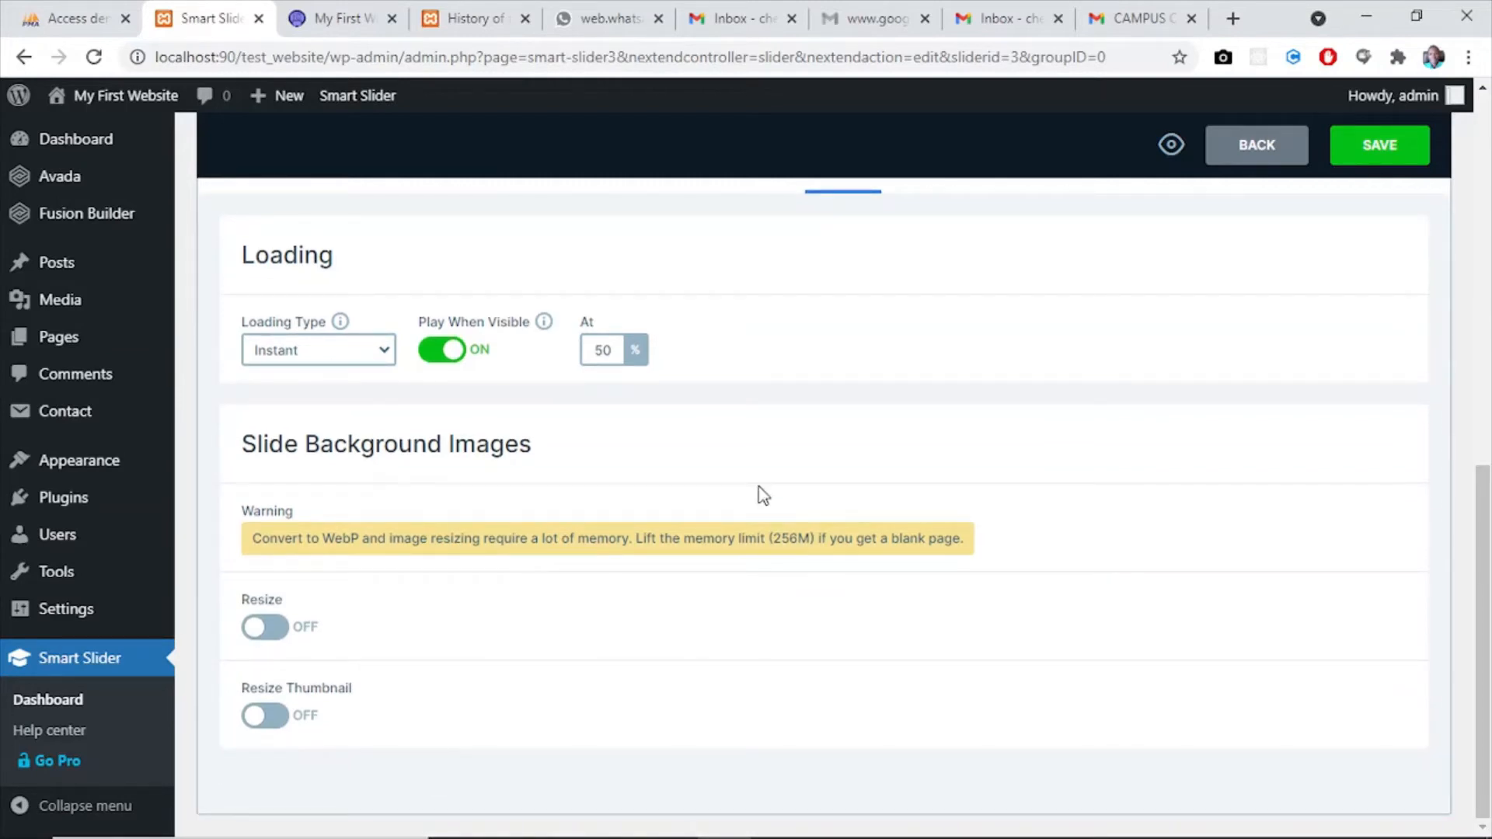
pyautogui.scroll(2, 1486, 498)
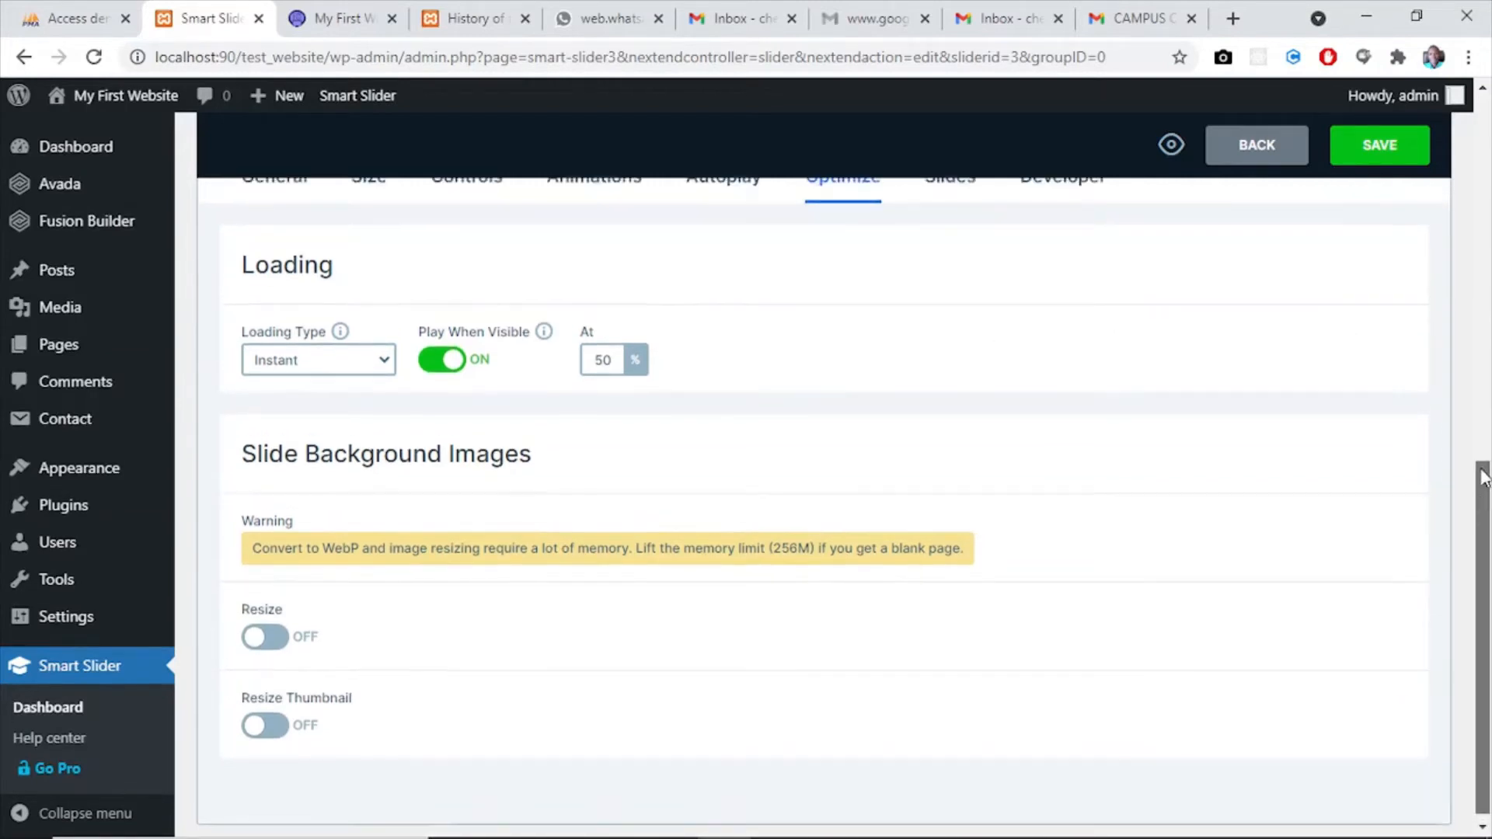
pyautogui.click(950, 339)
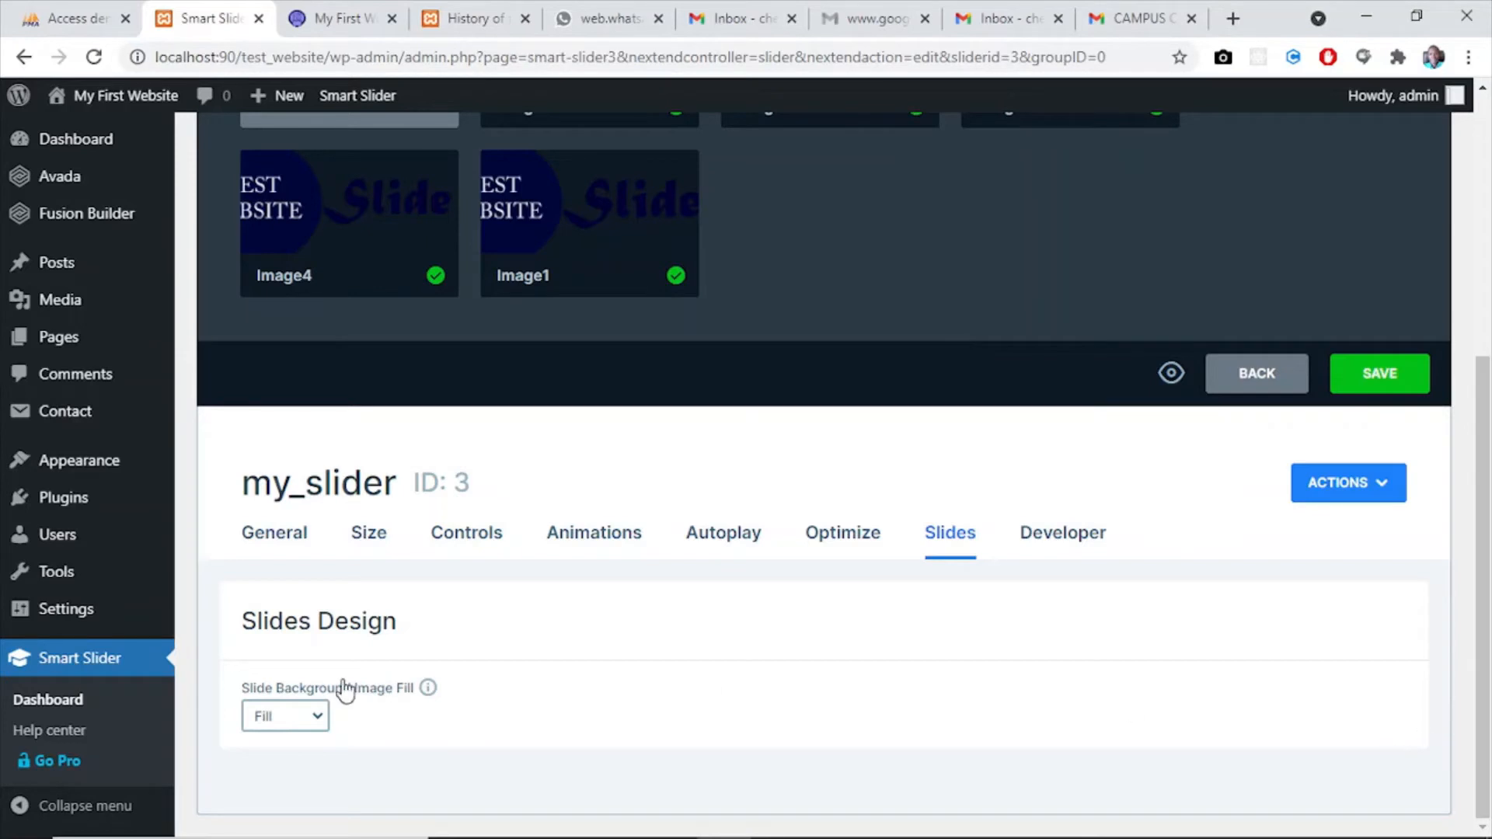
pyautogui.click(317, 726)
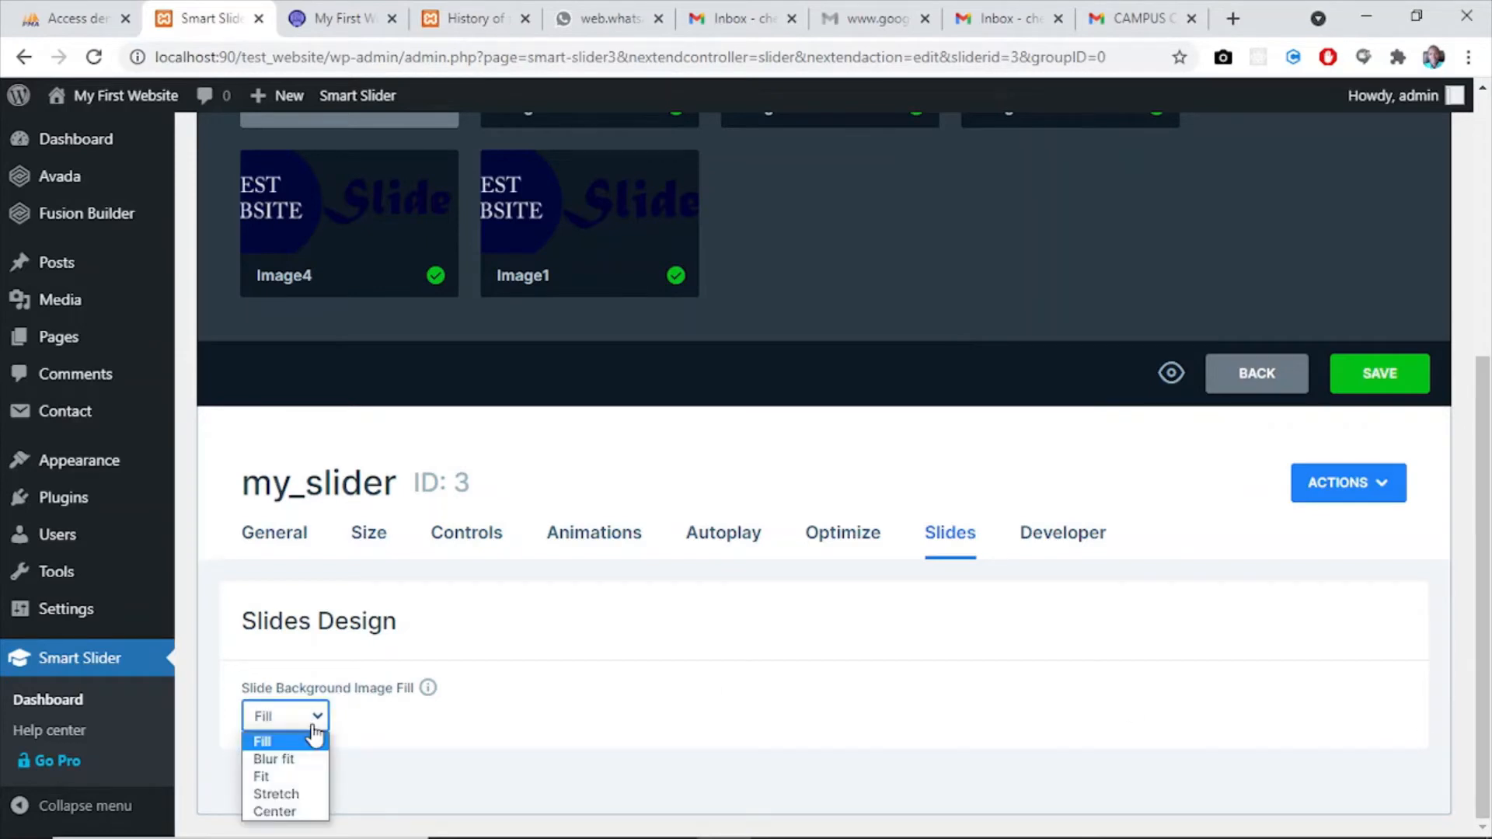
pyautogui.click(521, 736)
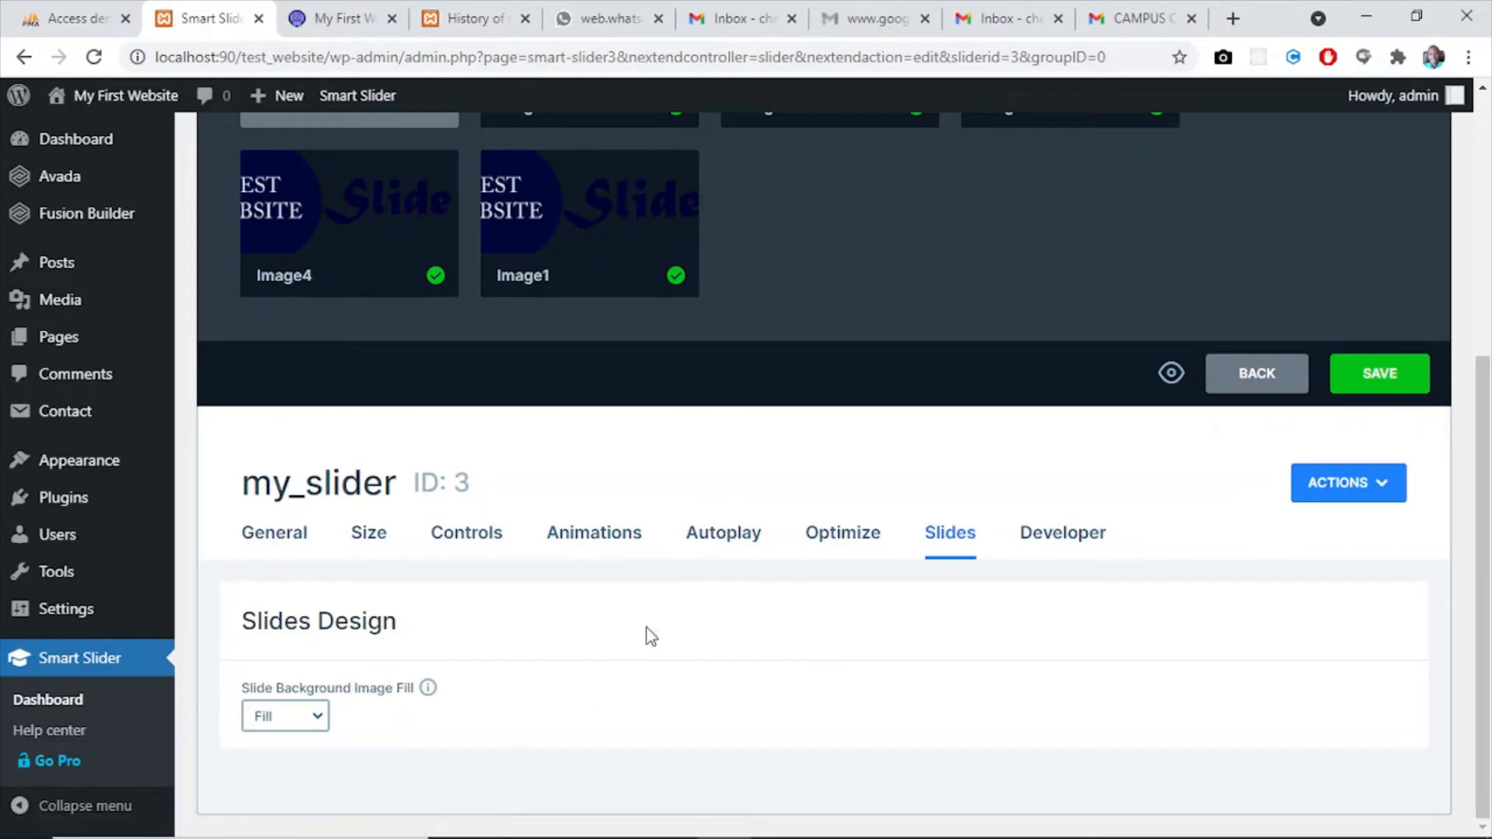
pyautogui.click(1383, 373)
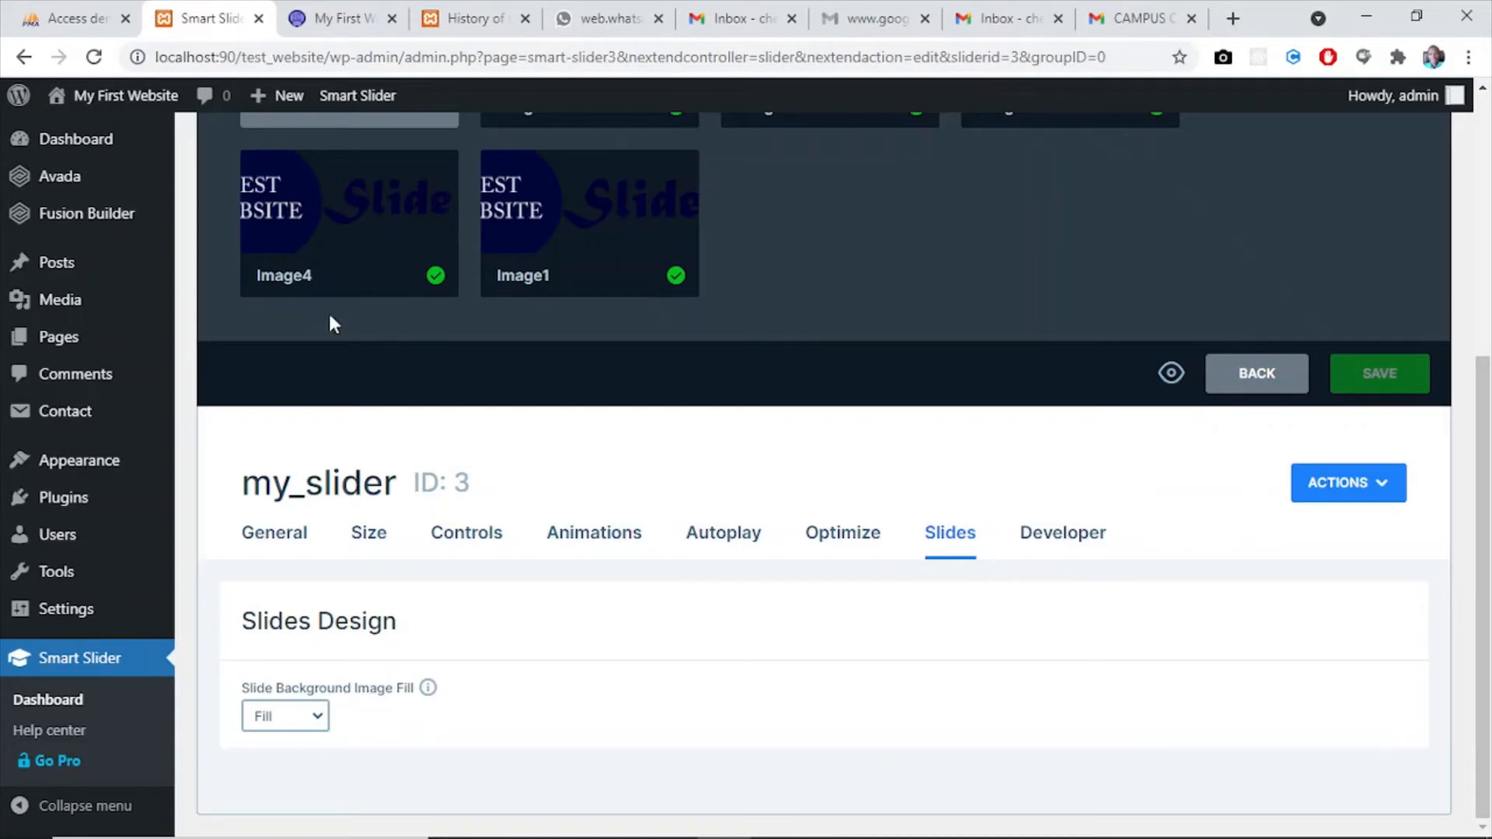
# - Glance at the live home page, open the Home Page for editing in WordPress and dismiss its backup notice
pyautogui.click(331, 18)
pyautogui.moveTo(680, 304)
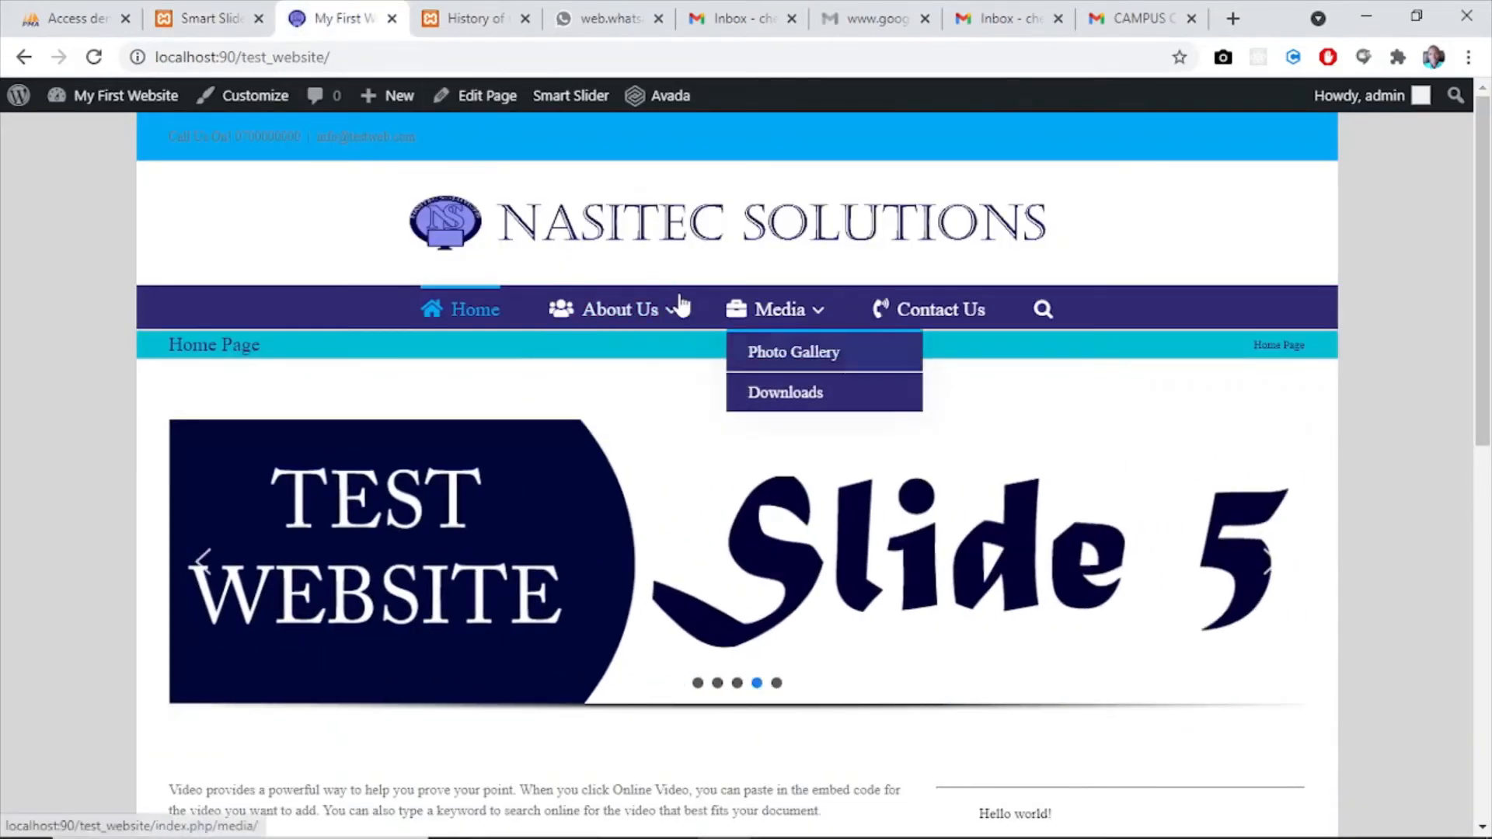
pyautogui.click(204, 18)
pyautogui.moveTo(60, 274)
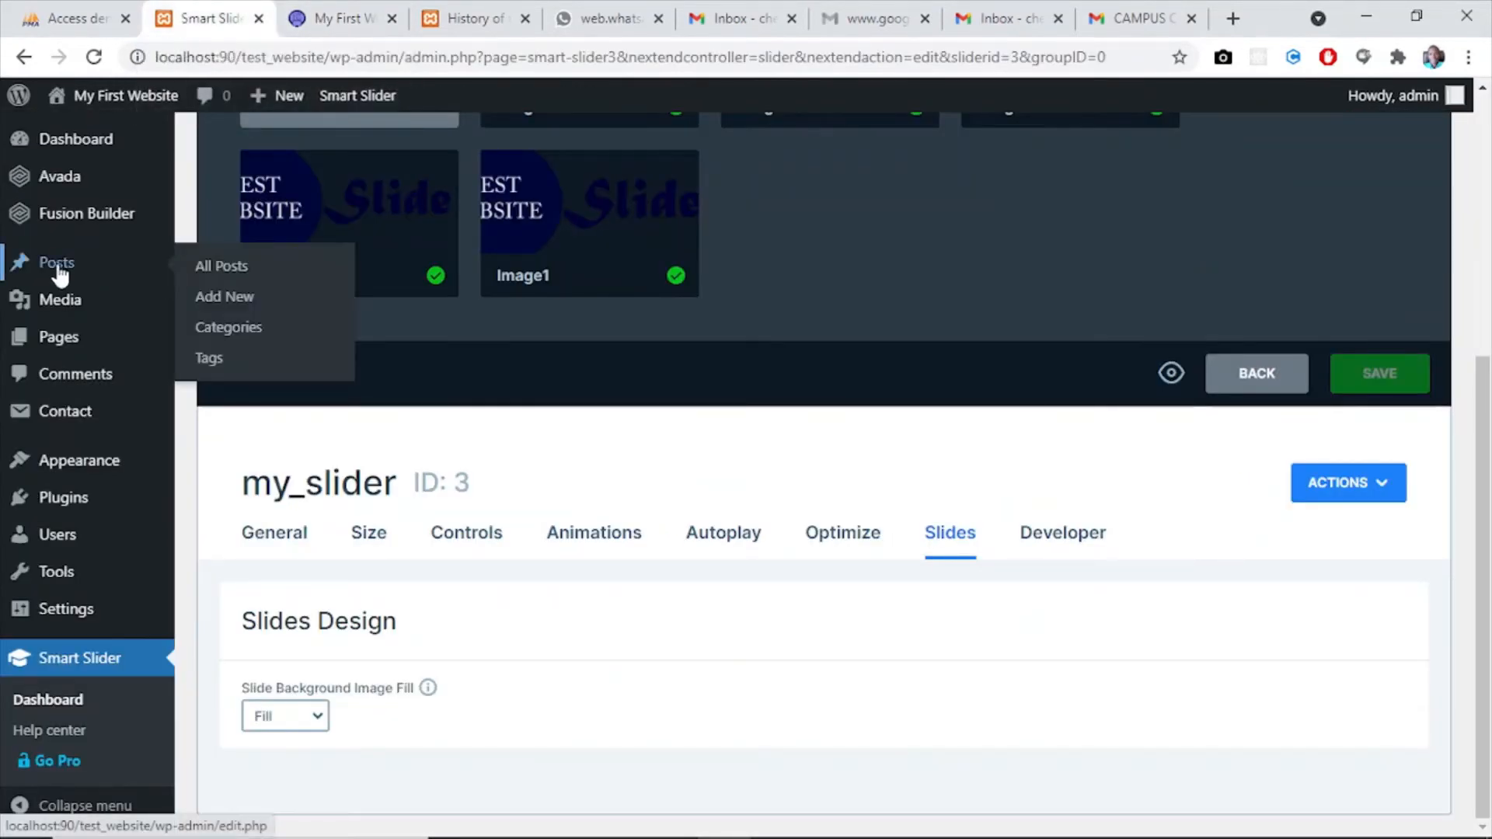
pyautogui.moveTo(46, 337)
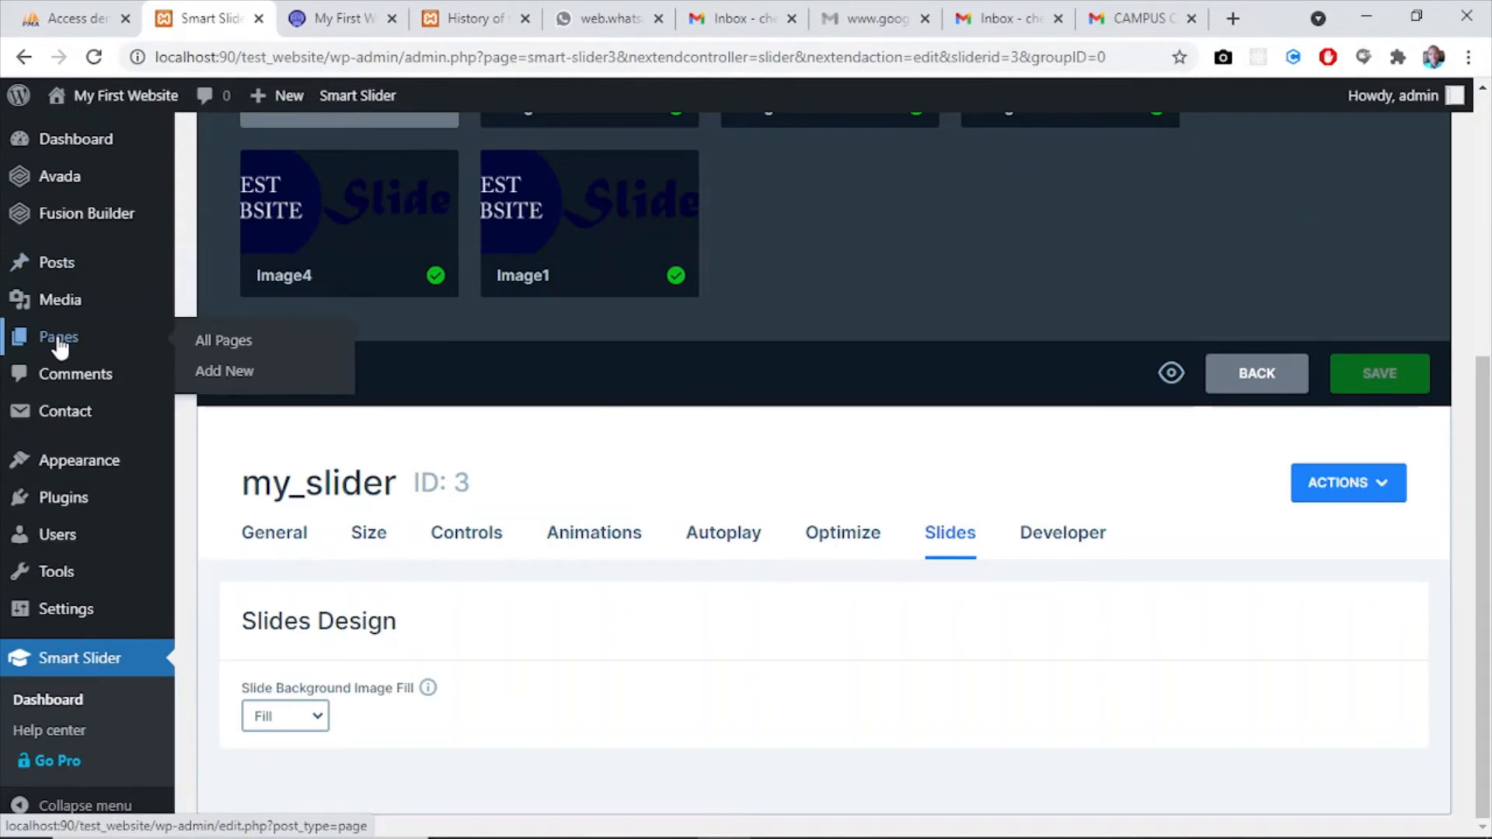
pyautogui.click(234, 346)
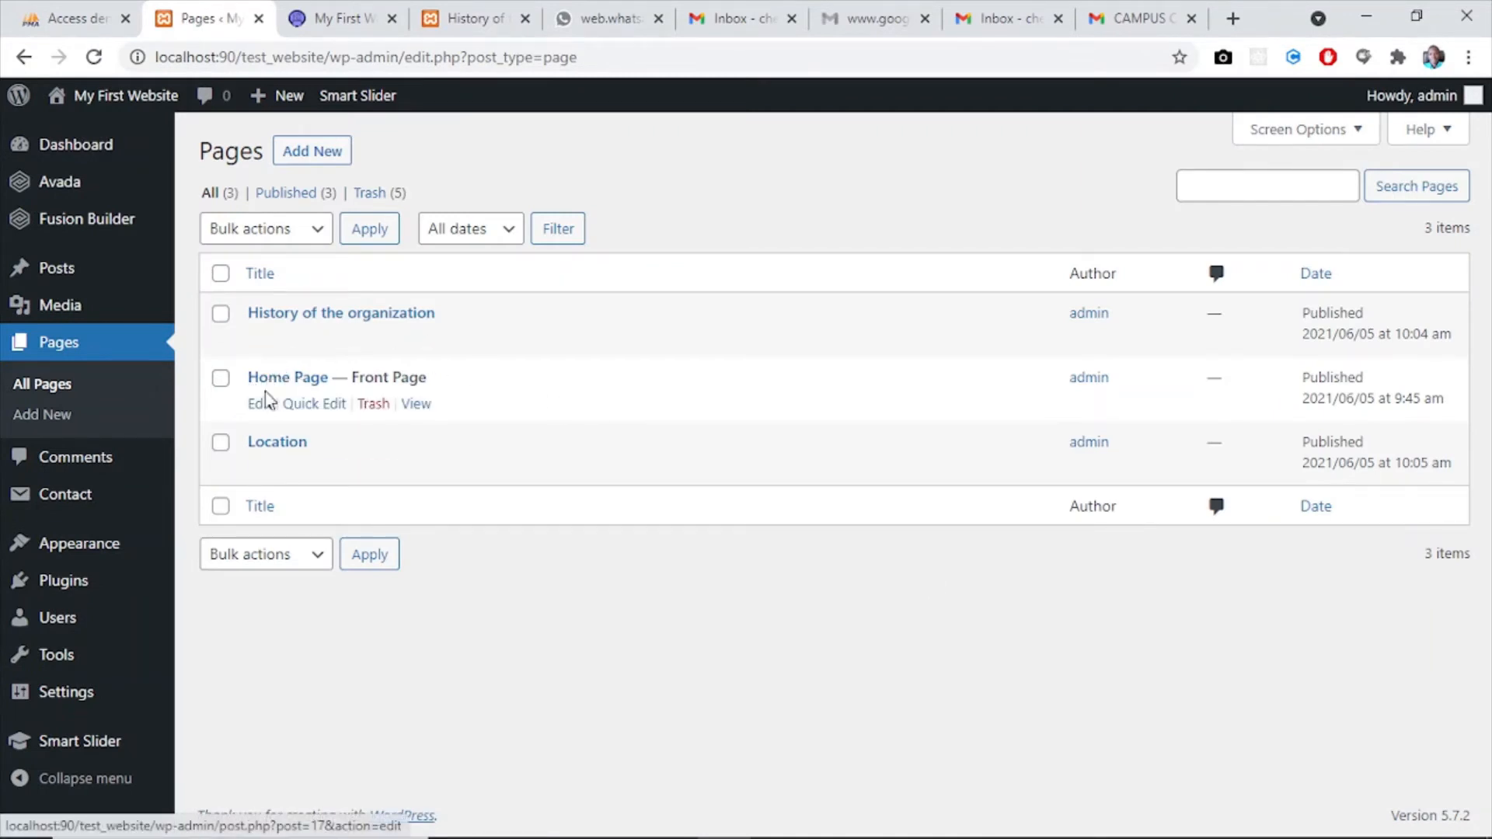
pyautogui.click(261, 404)
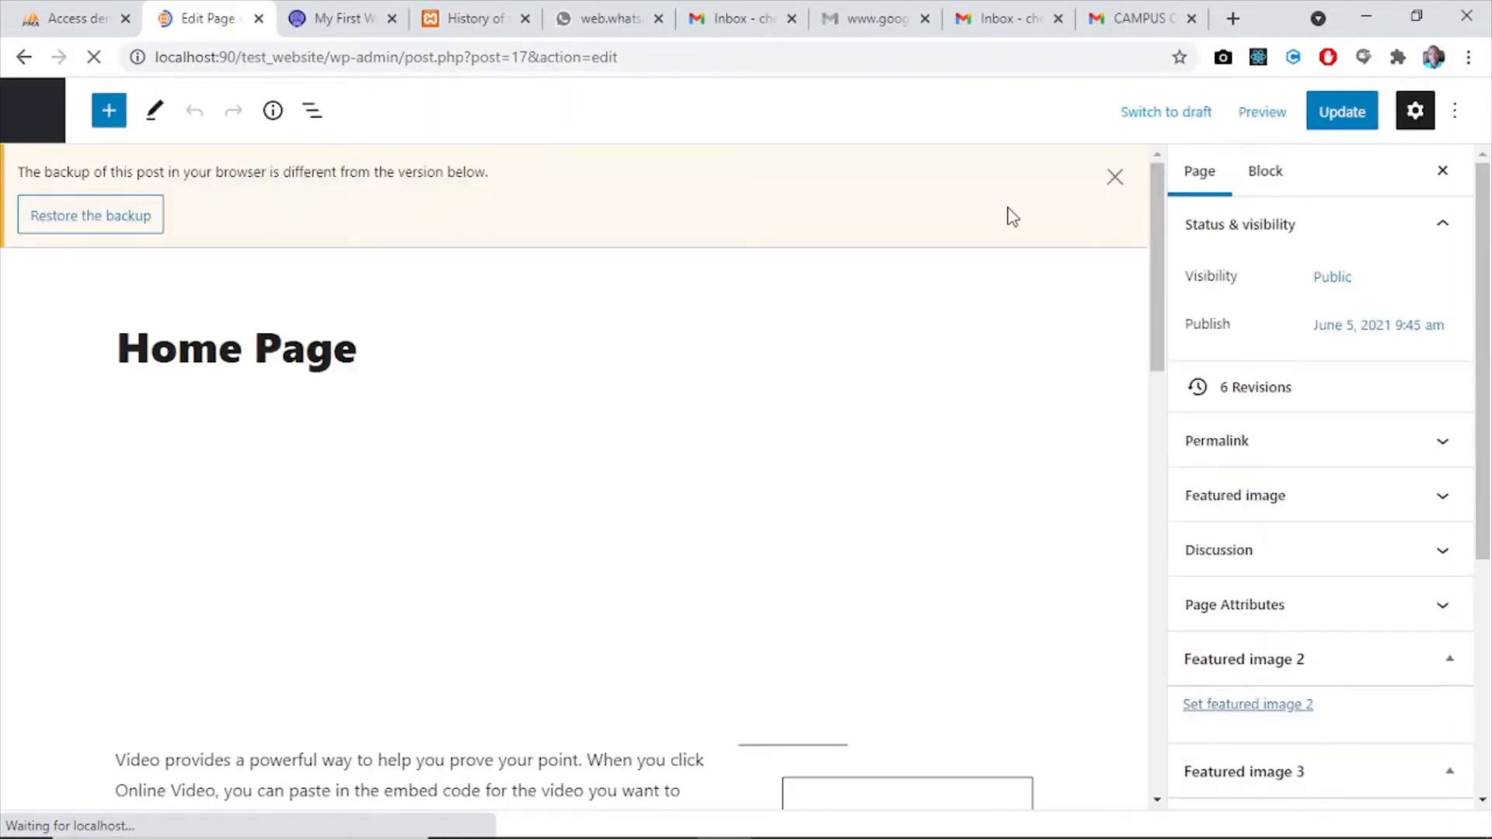
pyautogui.click(1115, 178)
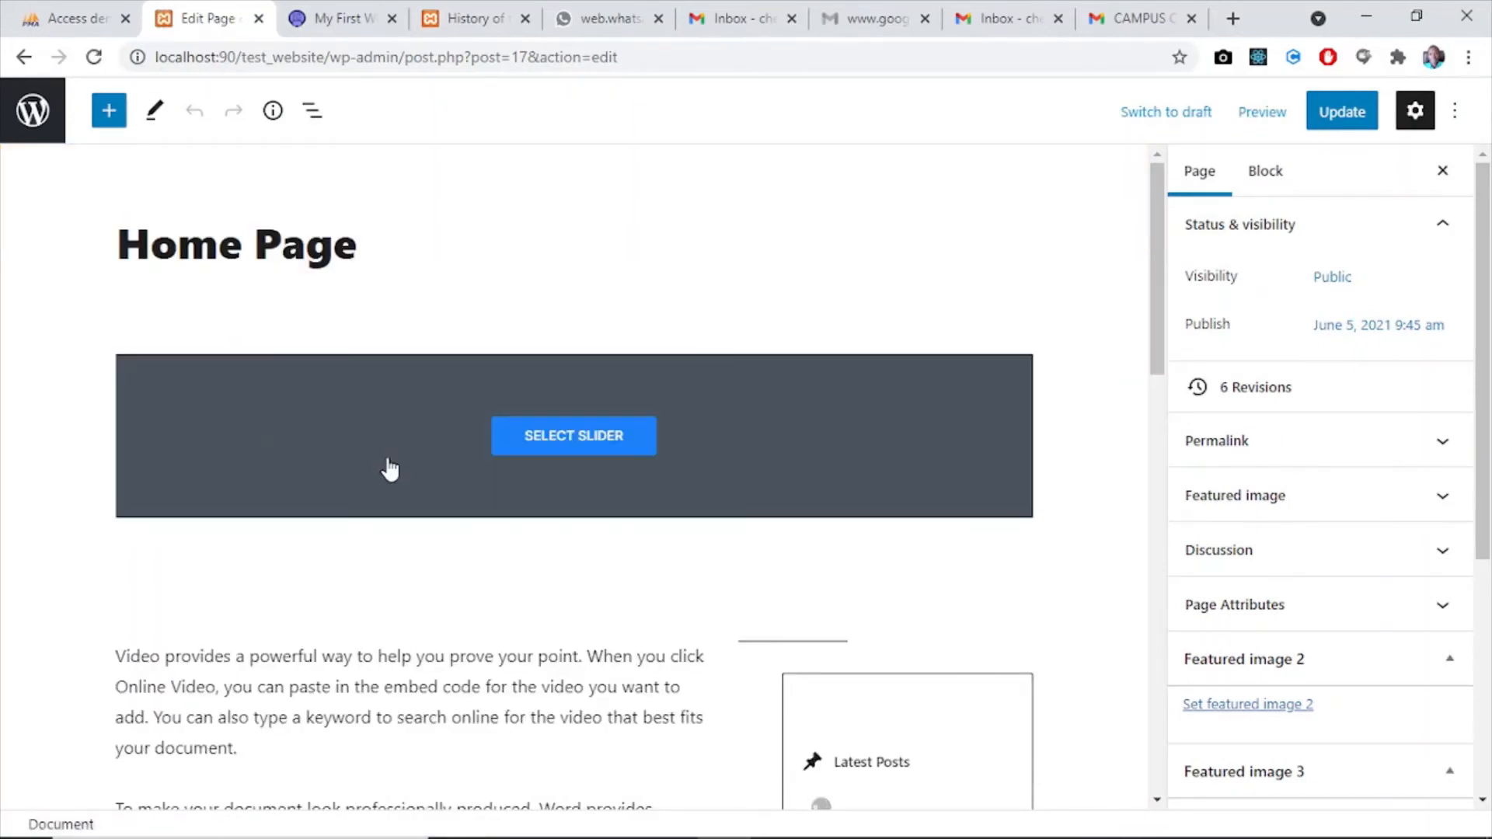
# - Remove the existing Smart Slider 3 block from the Home Page
pyautogui.click(402, 526)
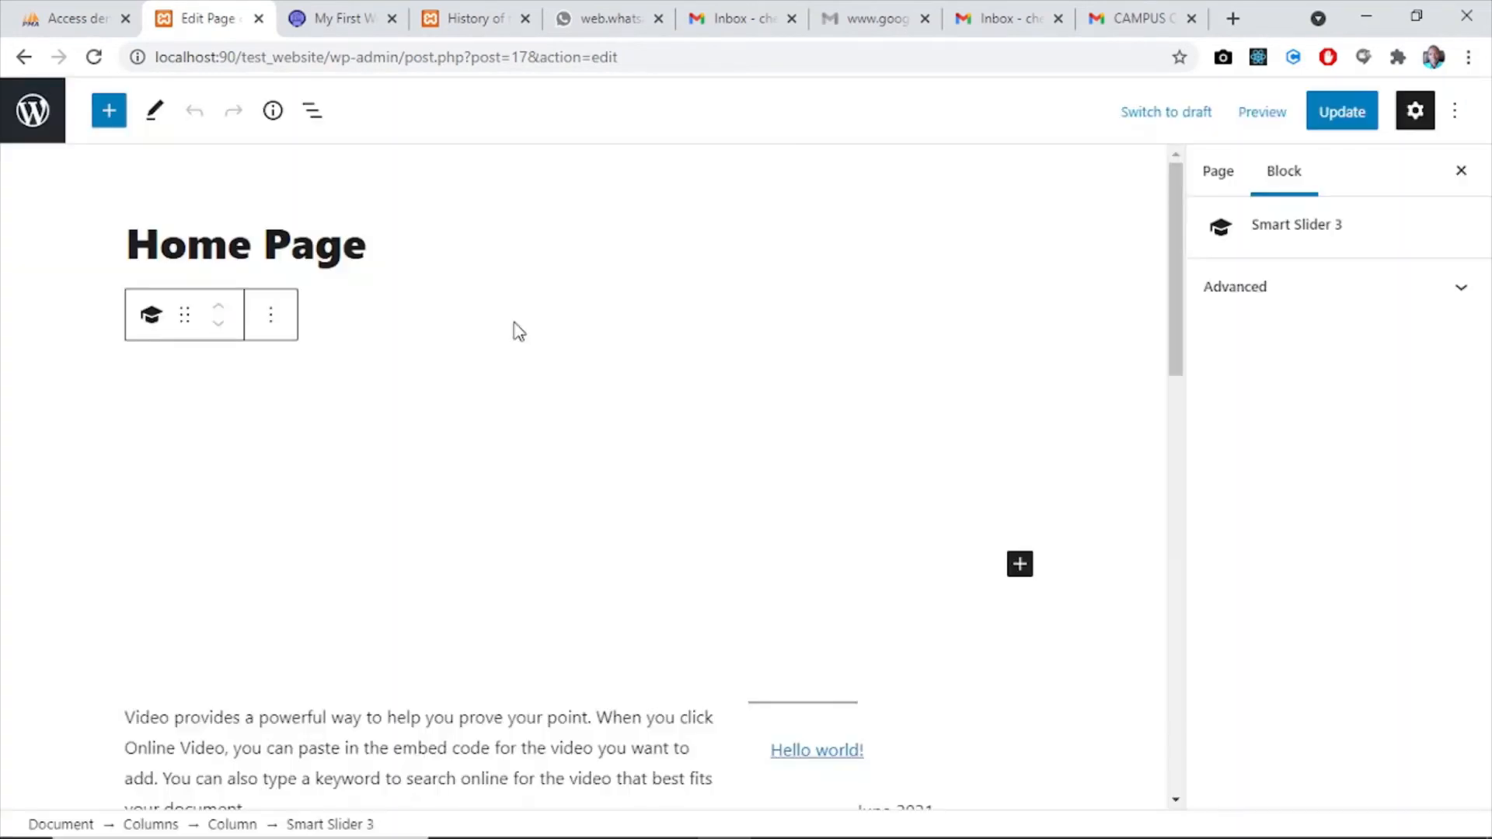
pyautogui.click(272, 315)
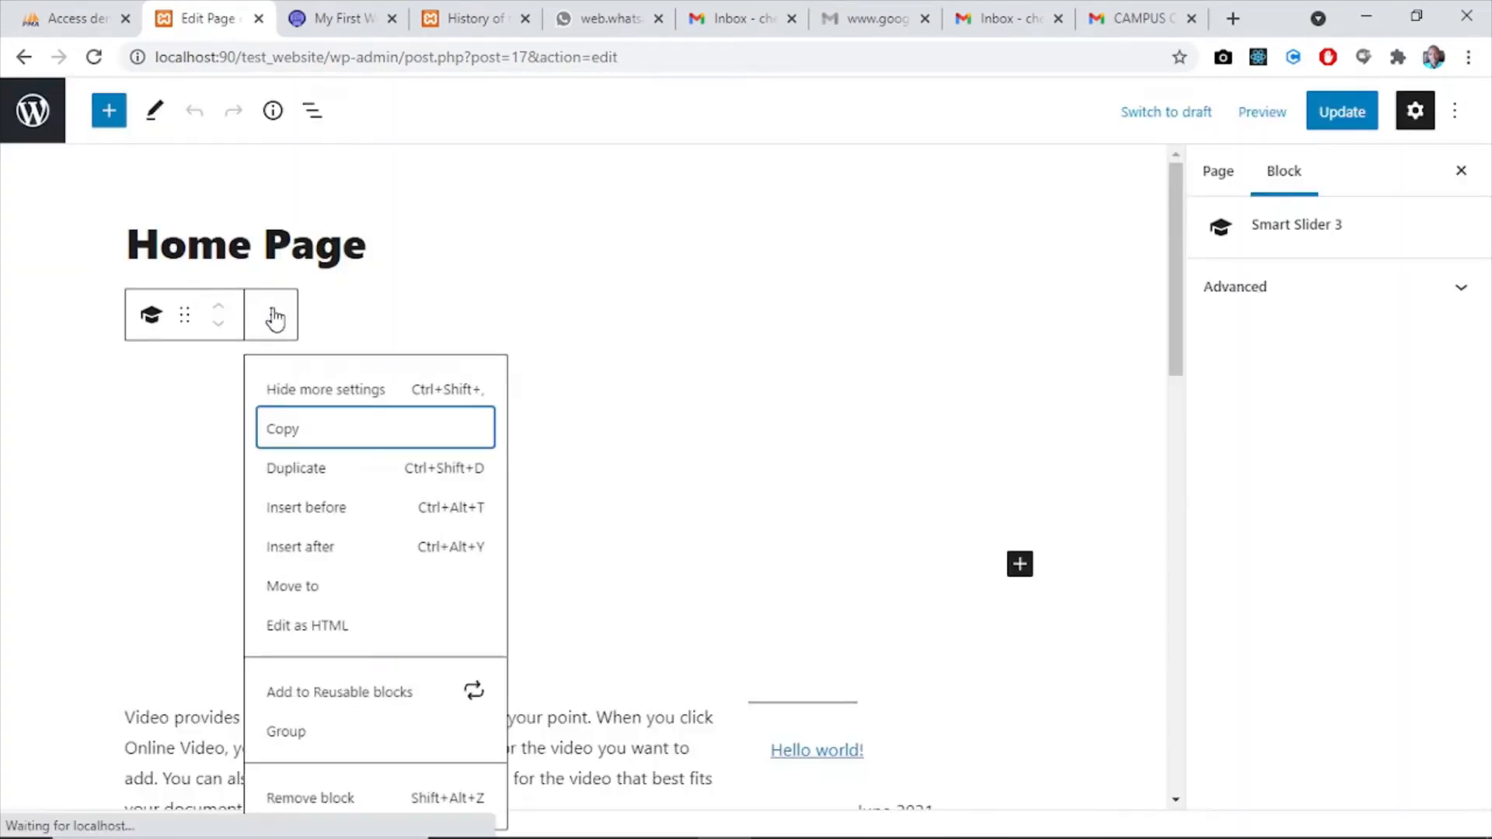
pyautogui.click(311, 801)
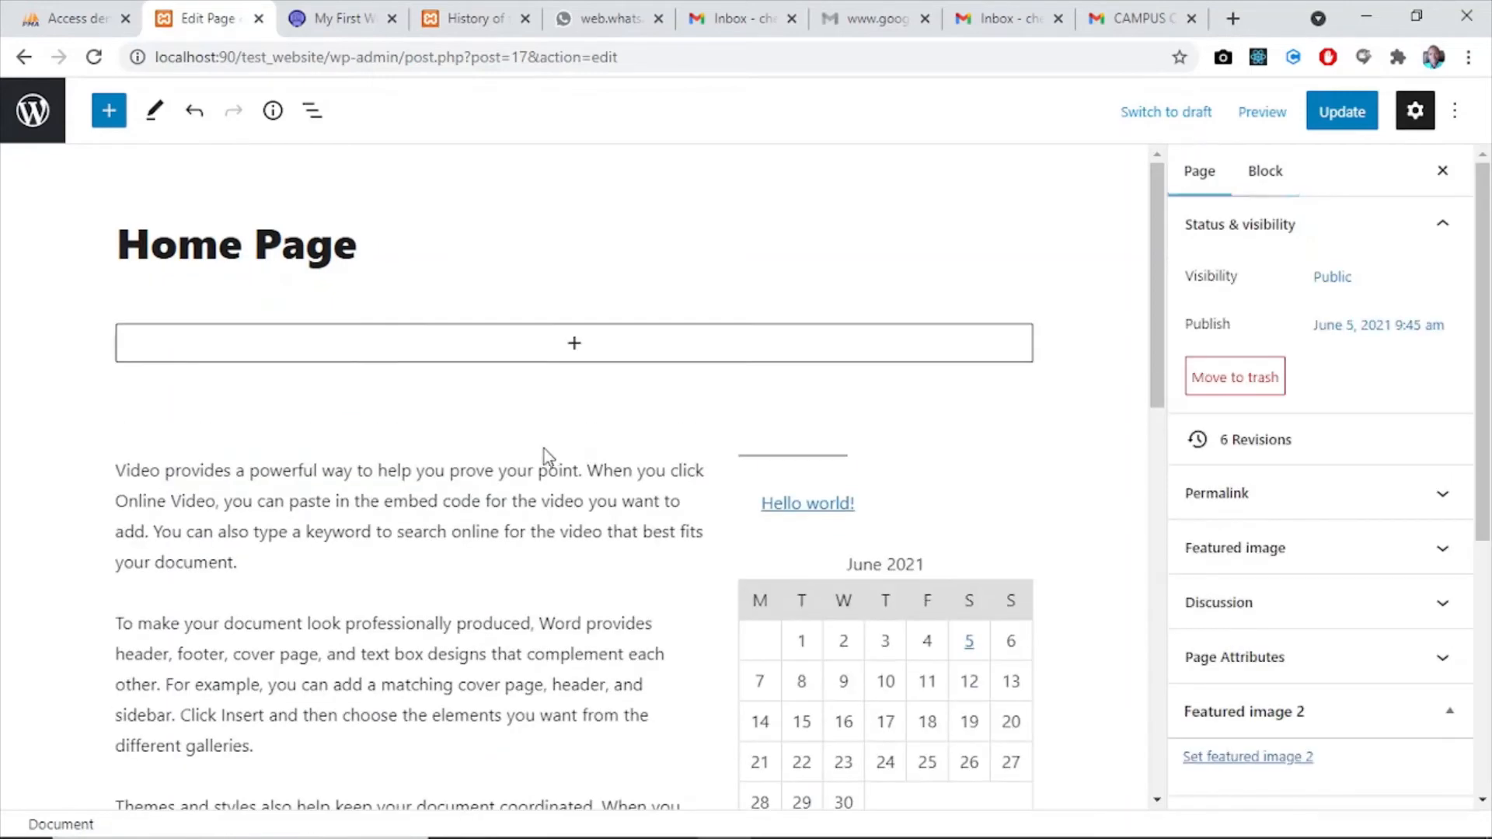
# - Add a Smart Slider 3 block to the empty column under the Home Page title and insert my_slider in it
pyautogui.click(575, 346)
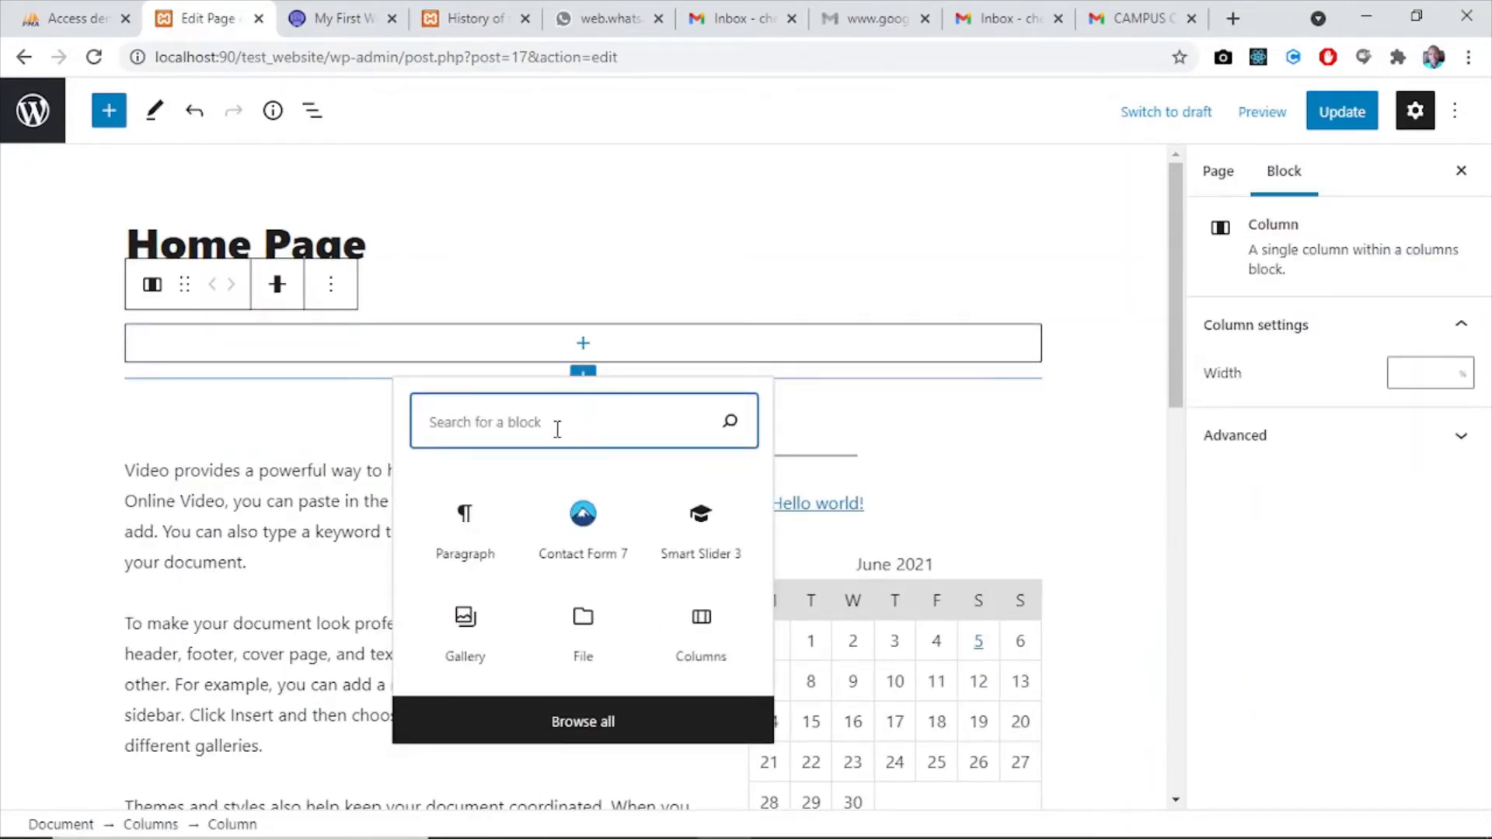
pyautogui.write('s')
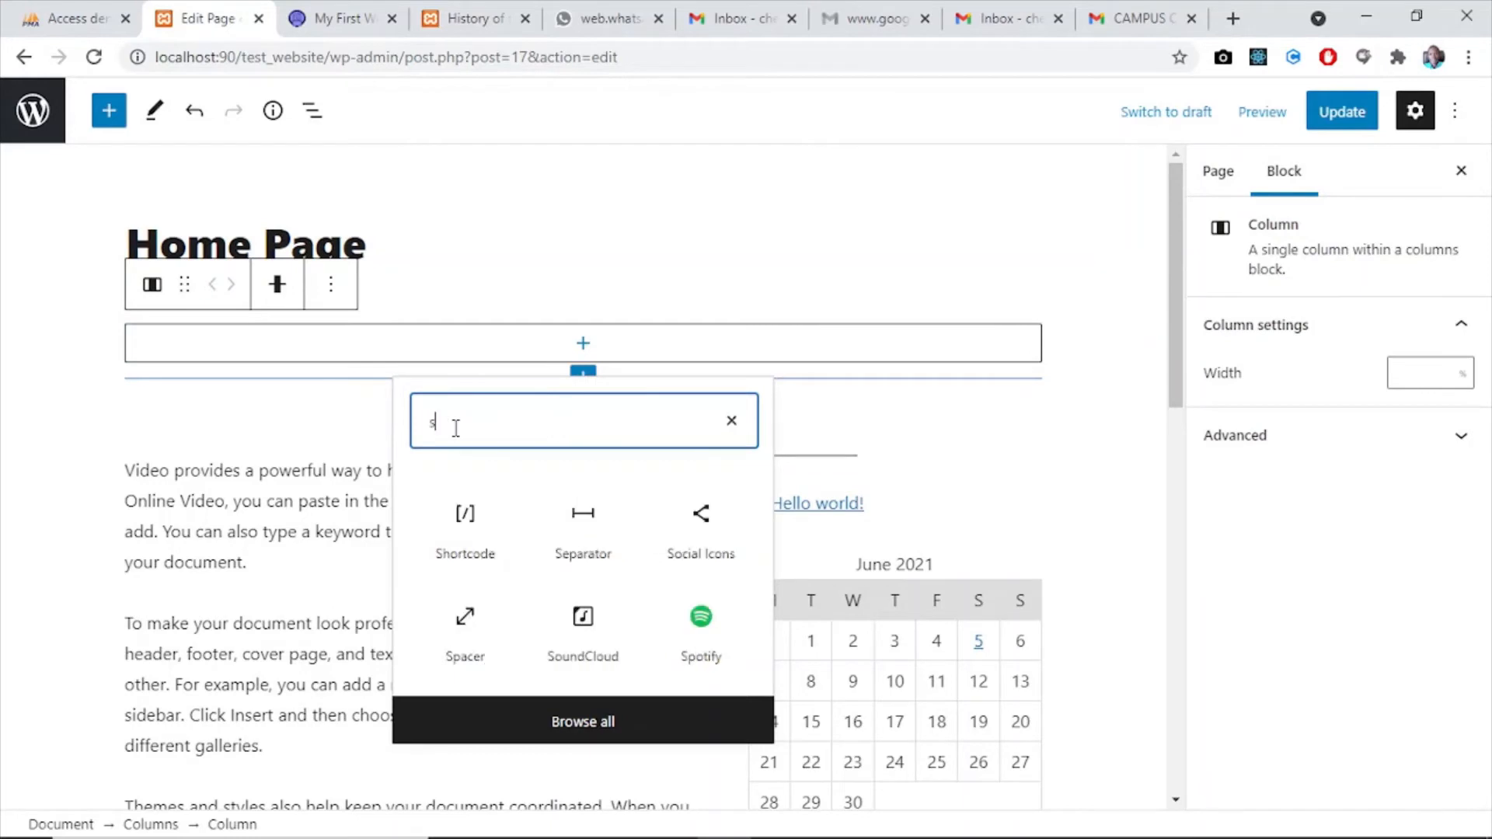
pyautogui.write('lide')
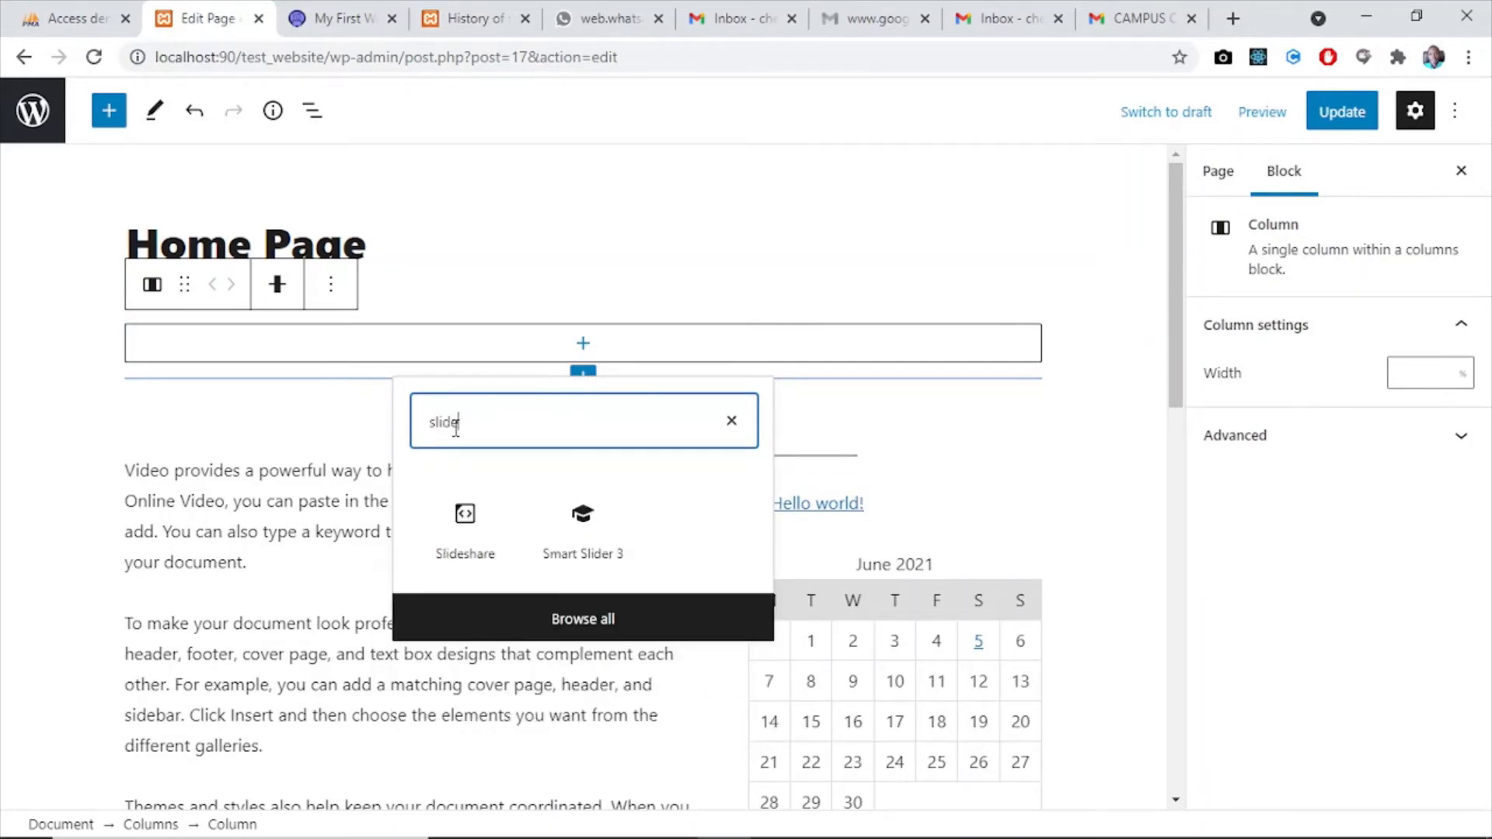
pyautogui.click(611, 542)
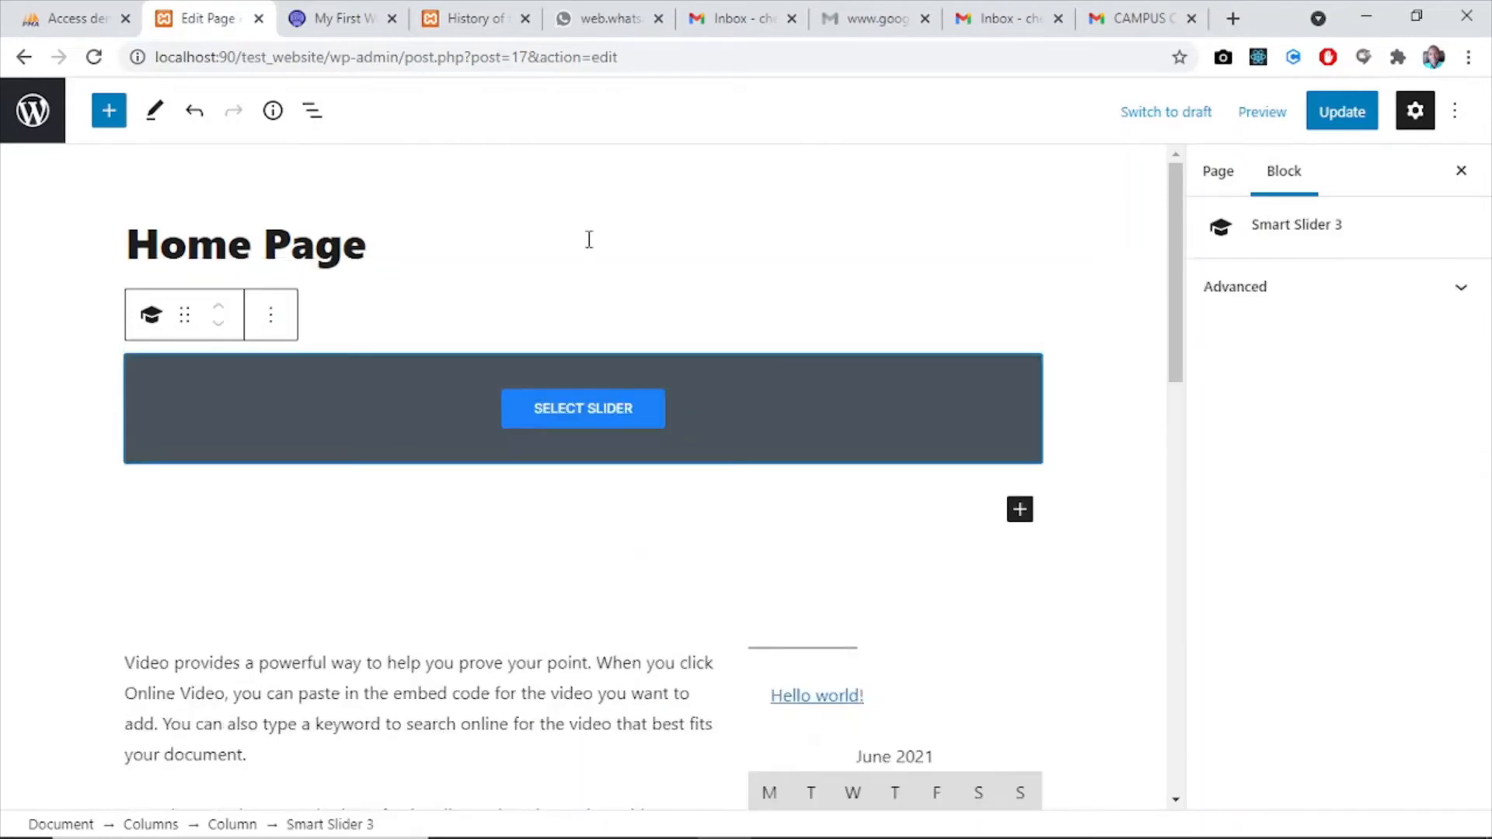
pyautogui.click(567, 419)
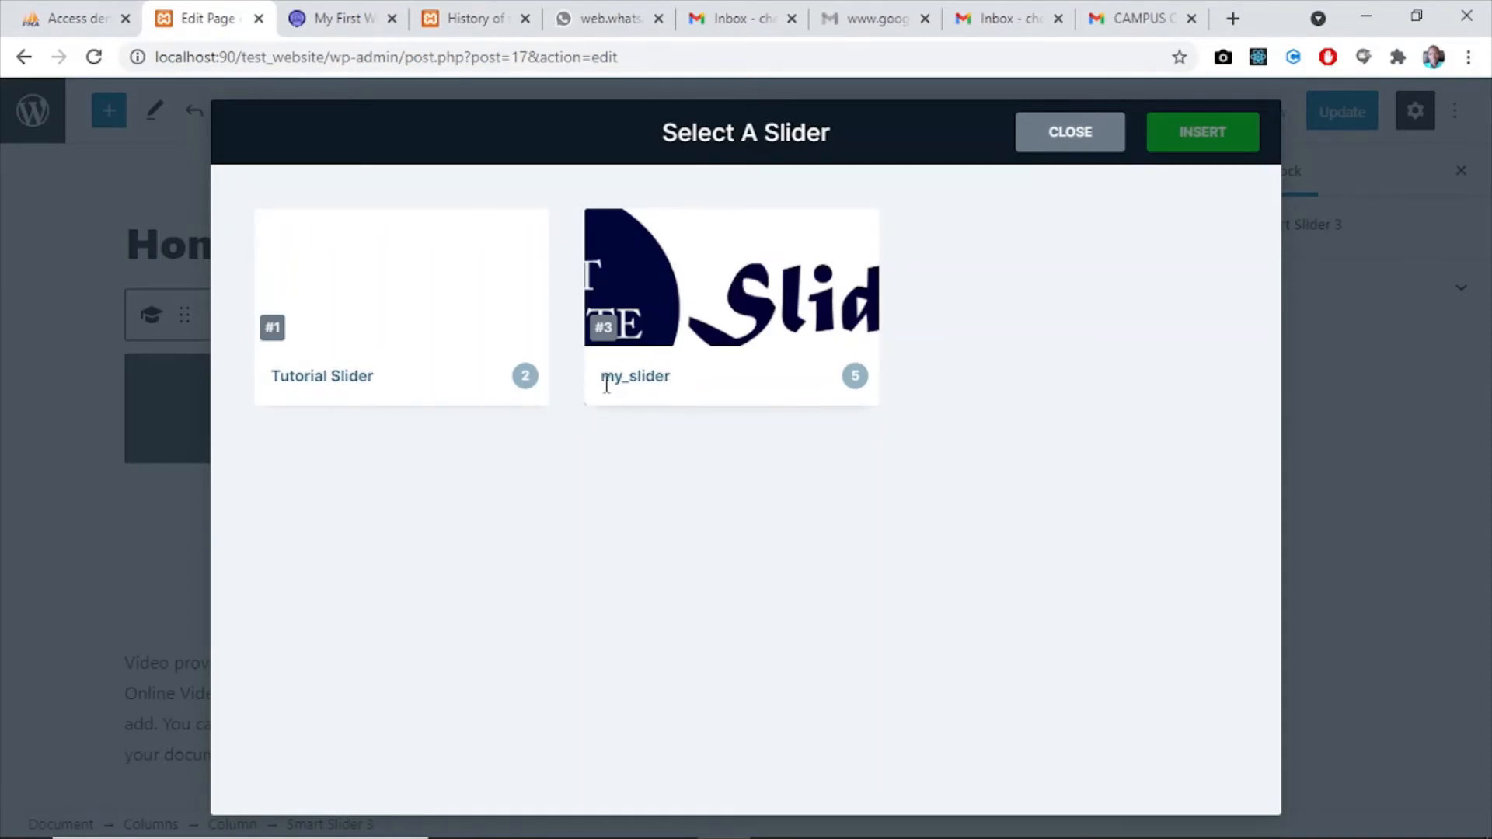
pyautogui.click(756, 305)
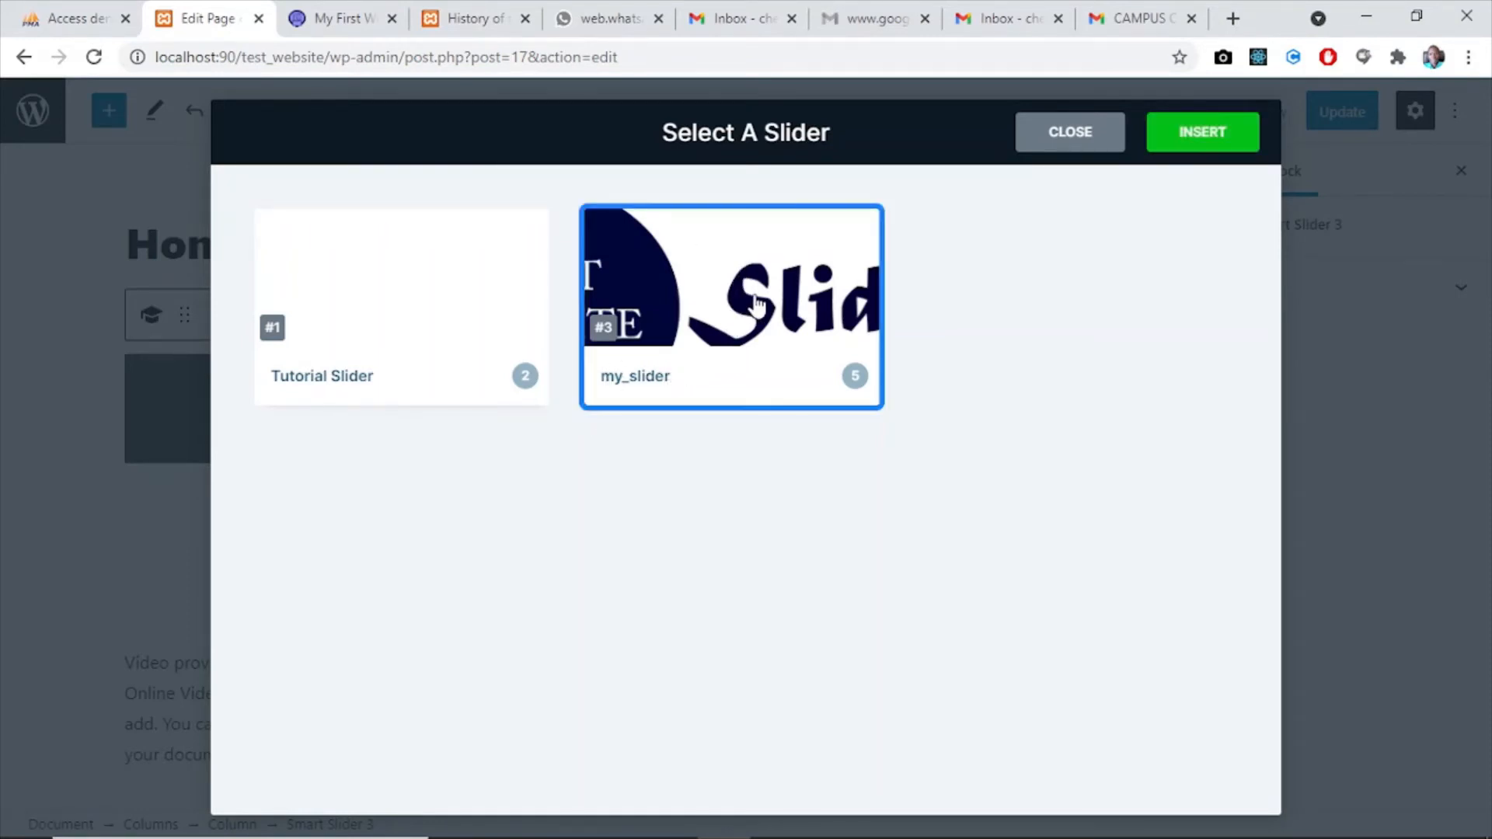
pyautogui.click(1189, 139)
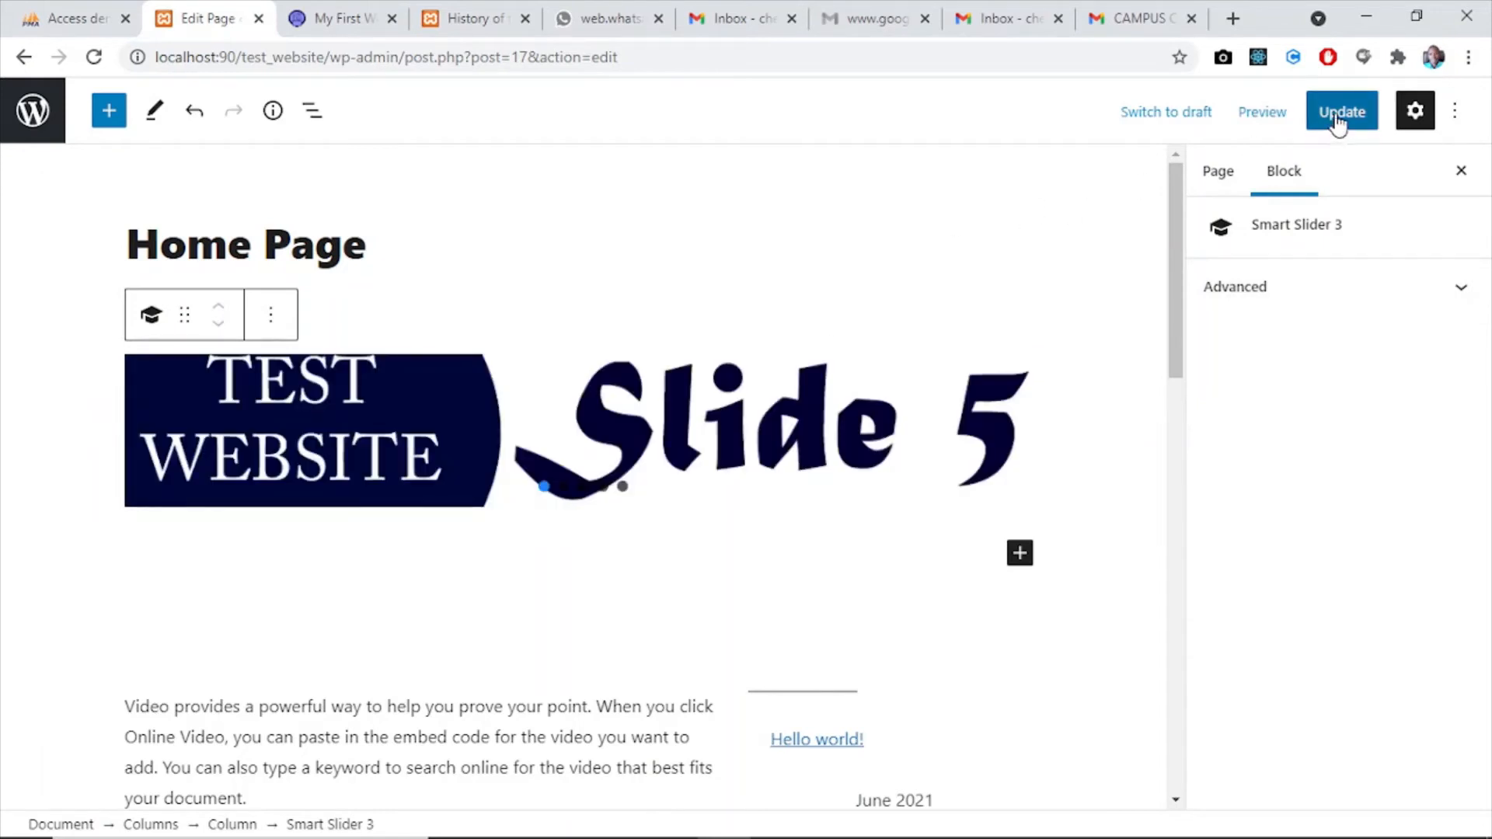
# - Update the Home Page and reload the live site to check the inserted slider
pyautogui.click(1336, 116)
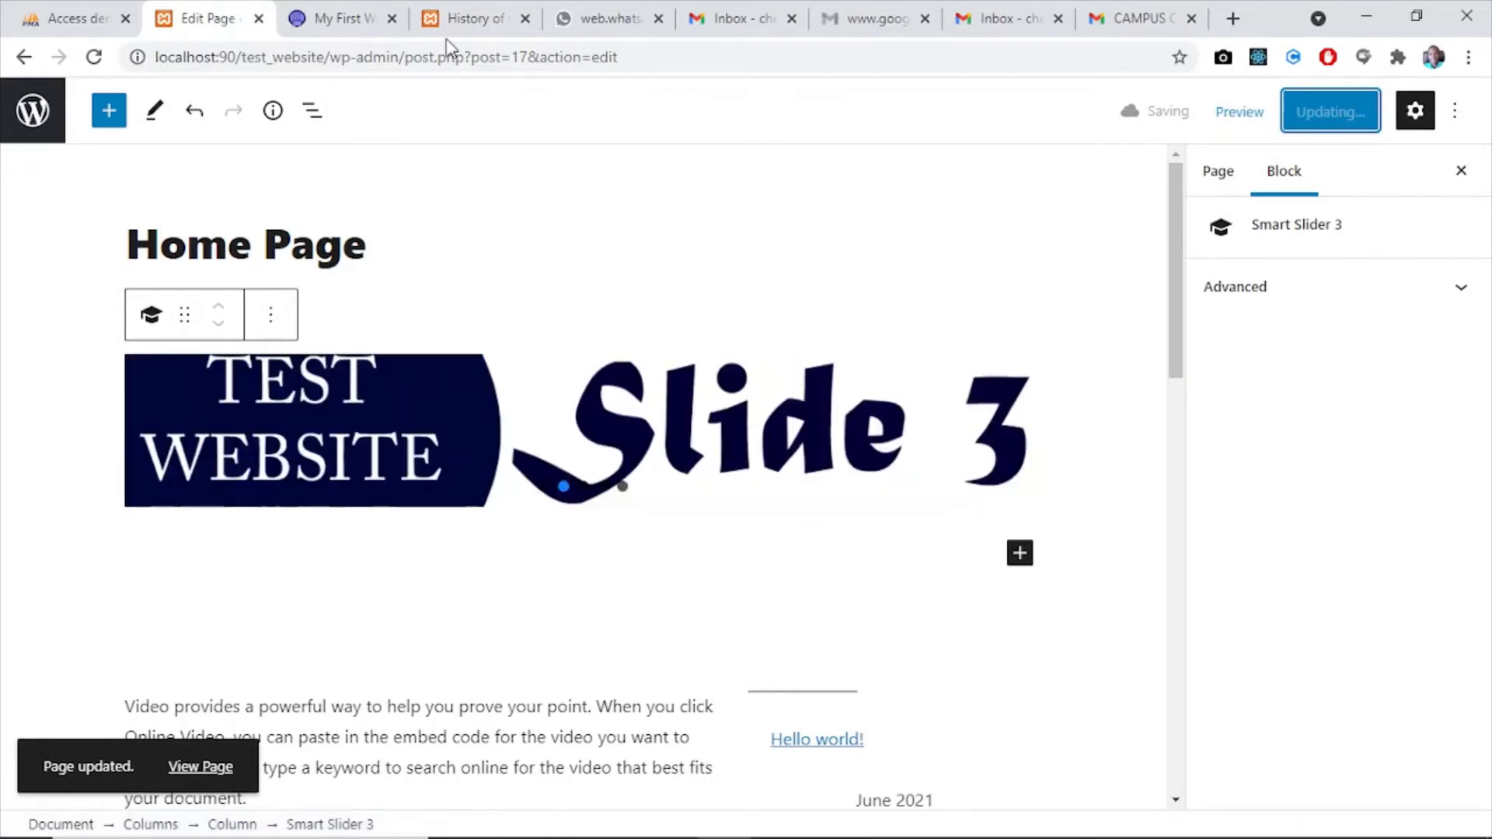
pyautogui.click(346, 20)
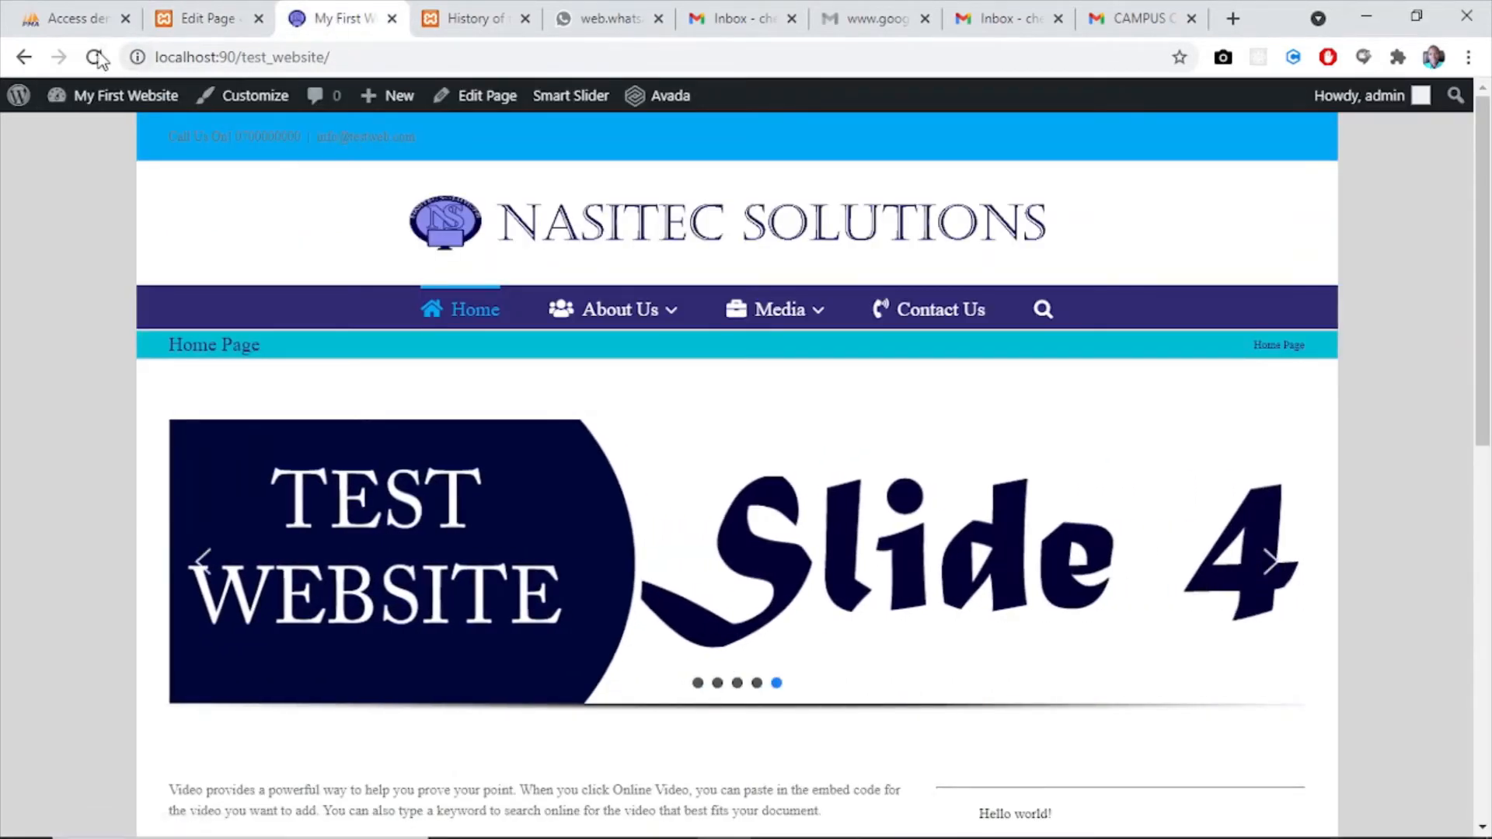
pyautogui.click(93, 57)
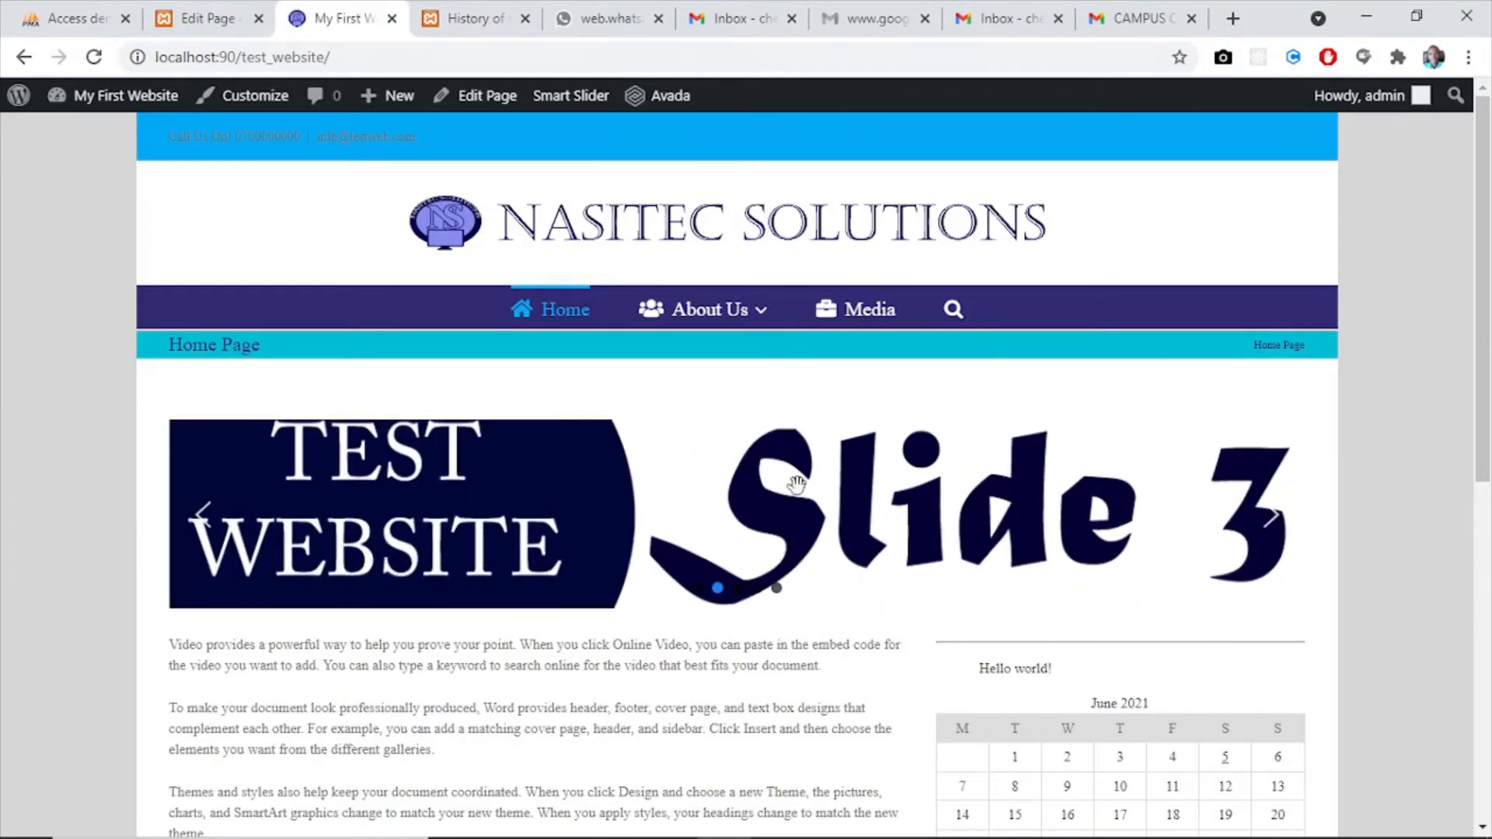
# - Leave the page editor and open my_slider for editing from the Smart Slider dashboard
pyautogui.click(194, 22)
pyautogui.click(34, 108)
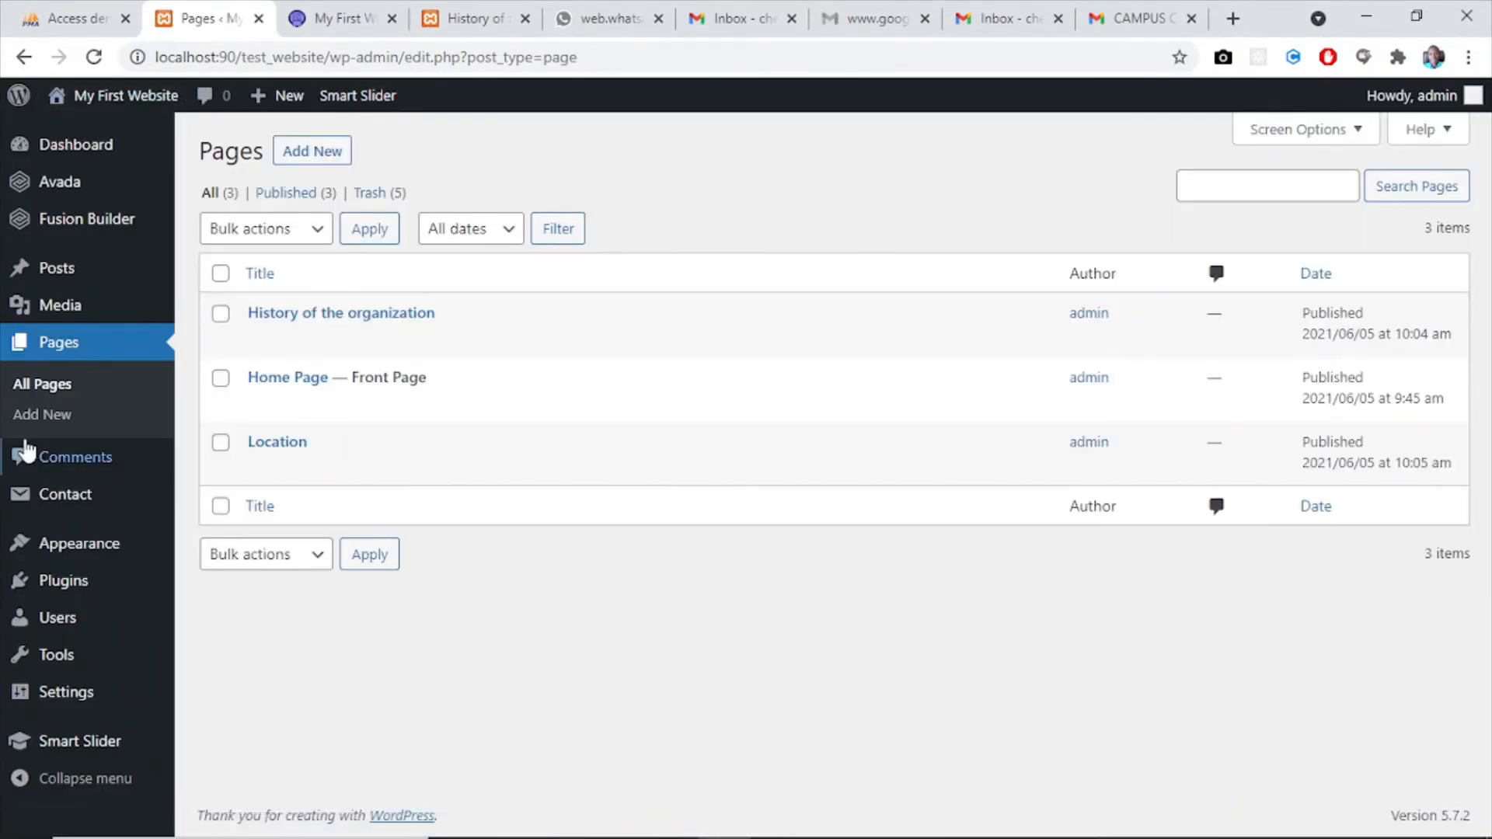
pyautogui.moveTo(70, 746)
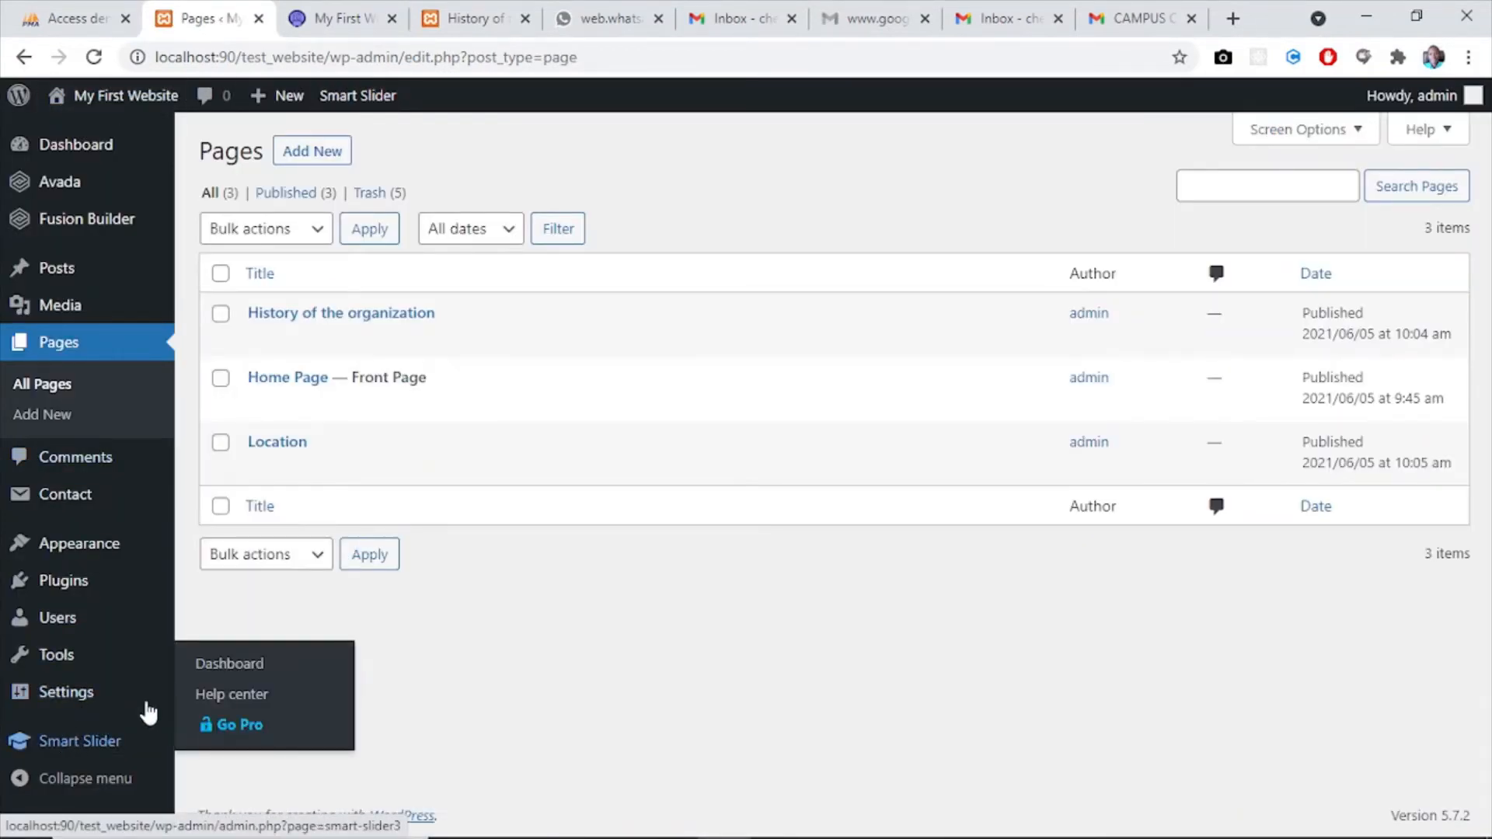
pyautogui.click(78, 745)
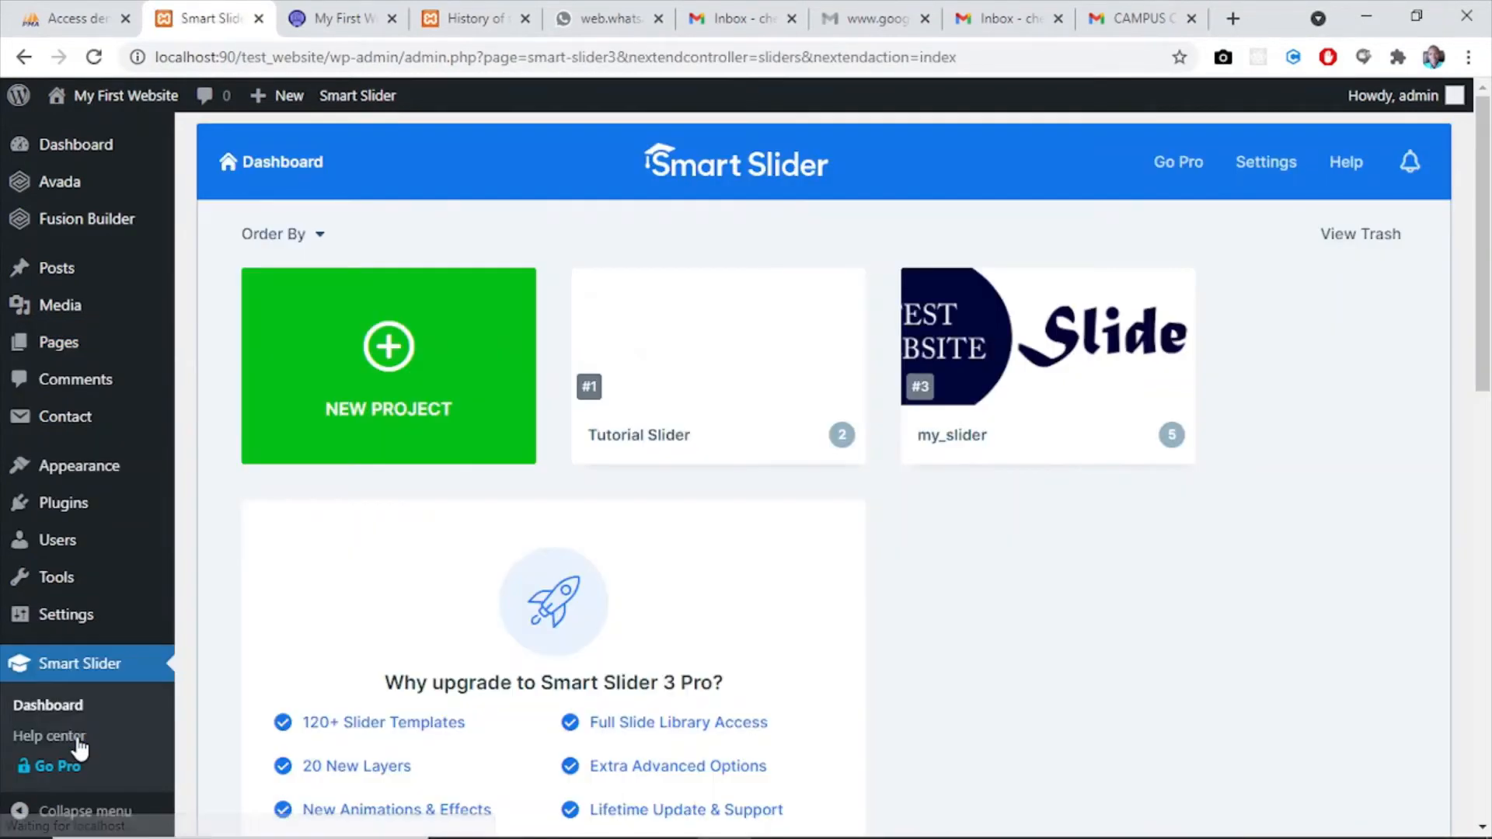
pyautogui.moveTo(993, 310)
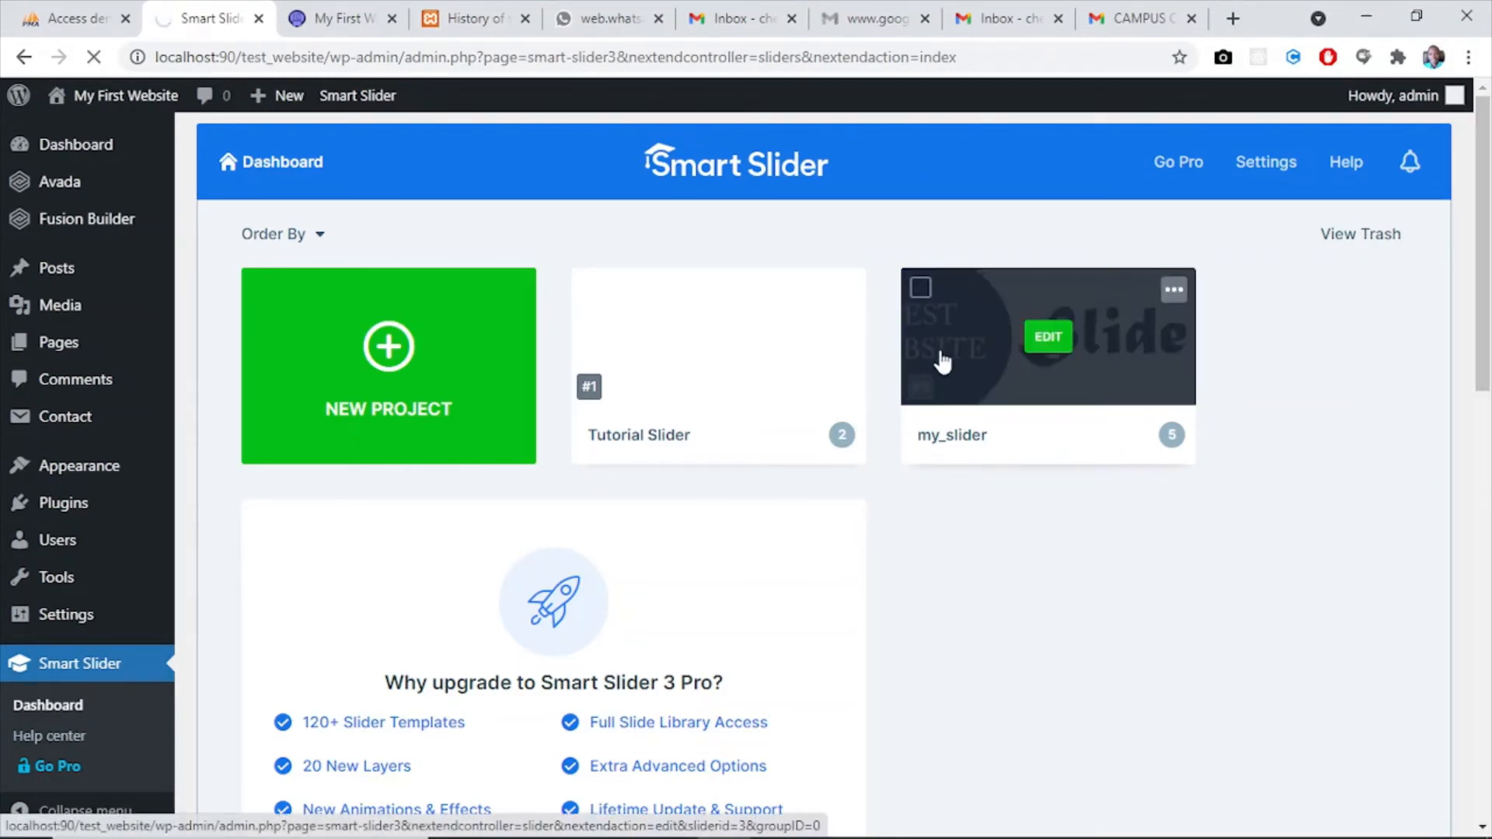
pyautogui.click(1048, 340)
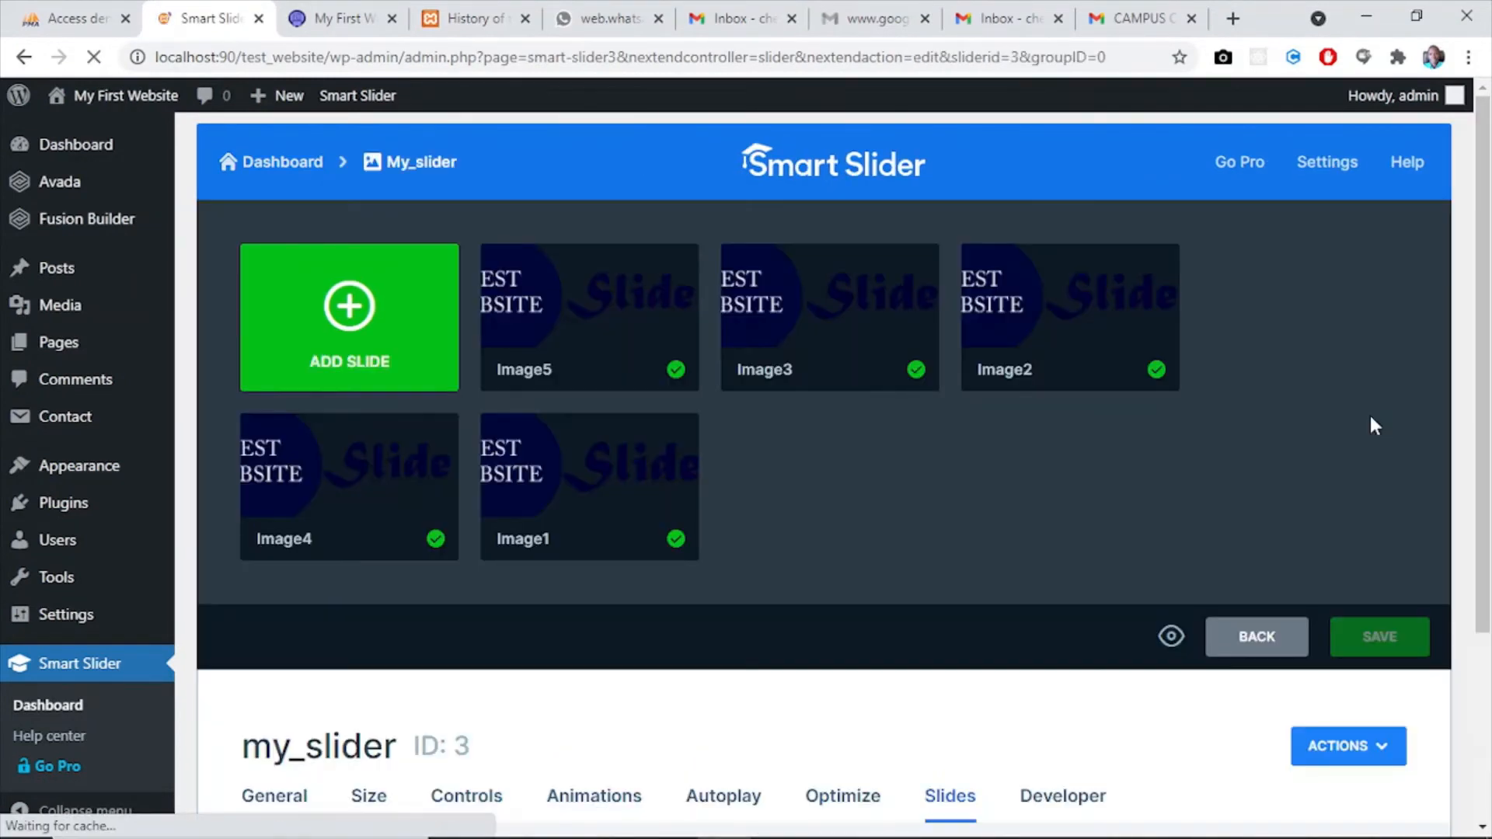
# - In the controls settings of my_slider, set the bullet position to Outer Bottom
pyautogui.moveTo(1486, 304); pyautogui.dragTo(1486, 490)
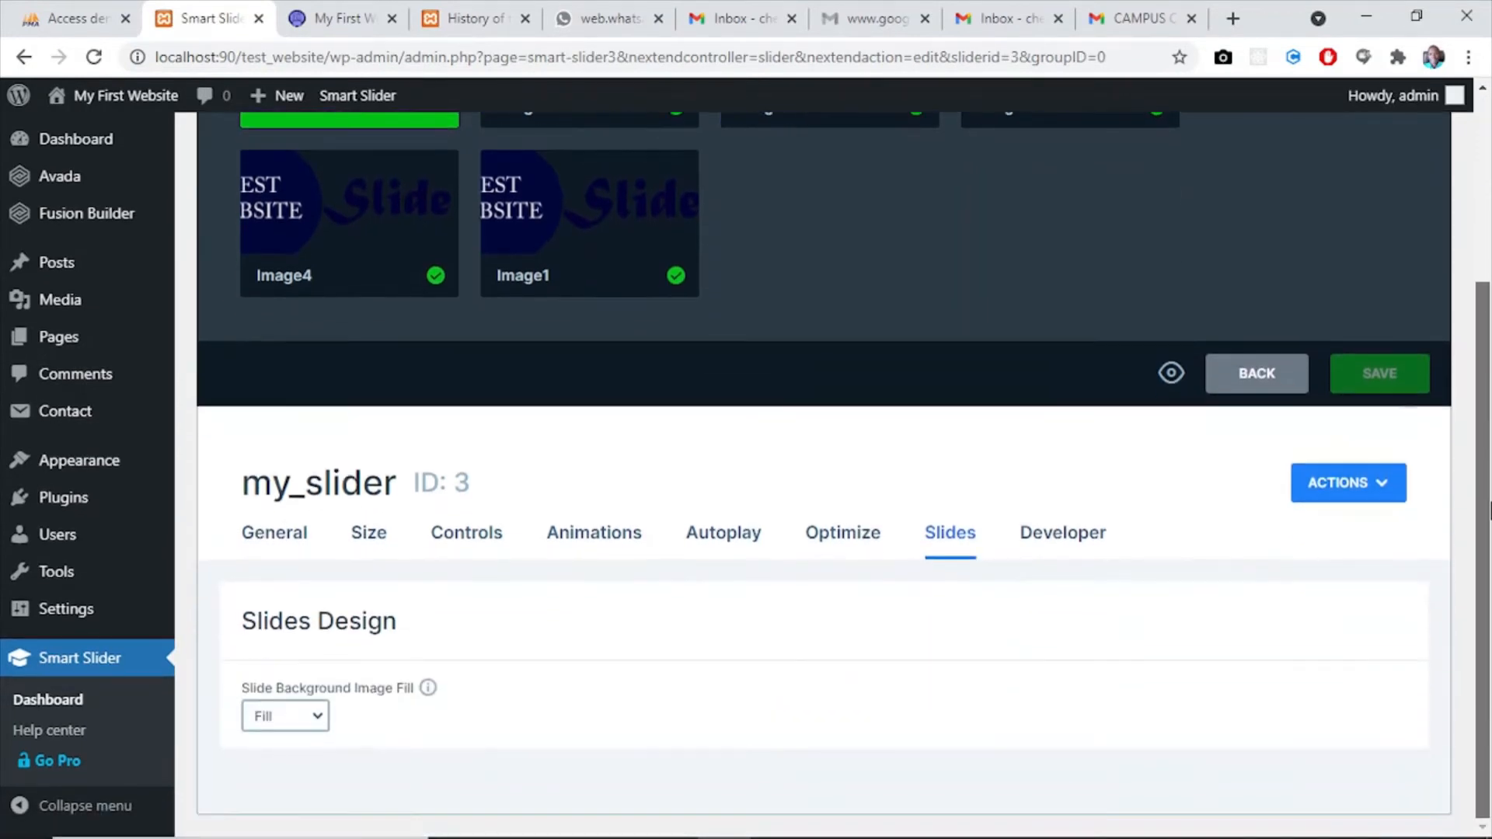
pyautogui.click(271, 533)
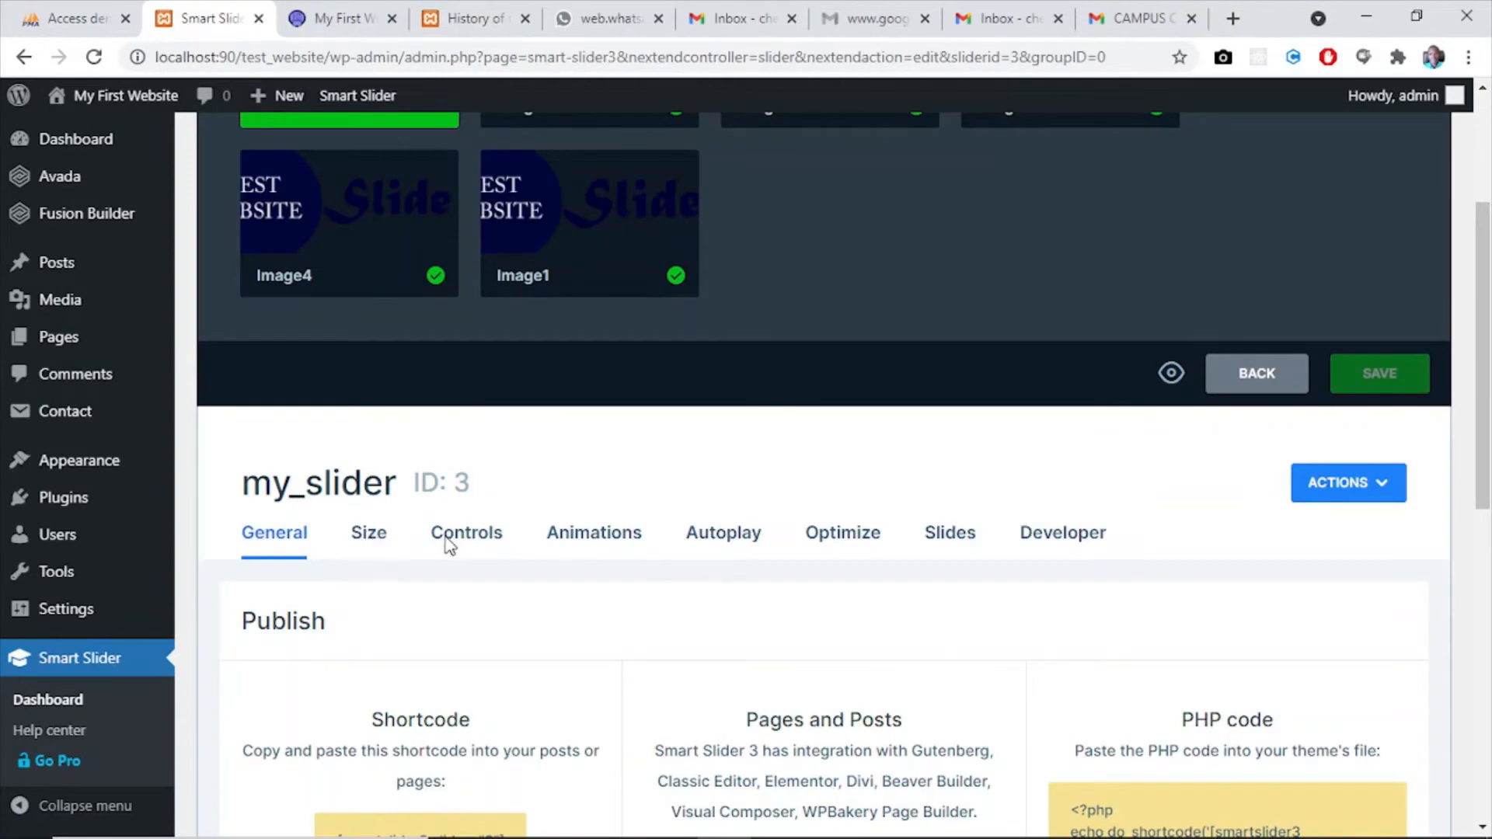
pyautogui.click(489, 542)
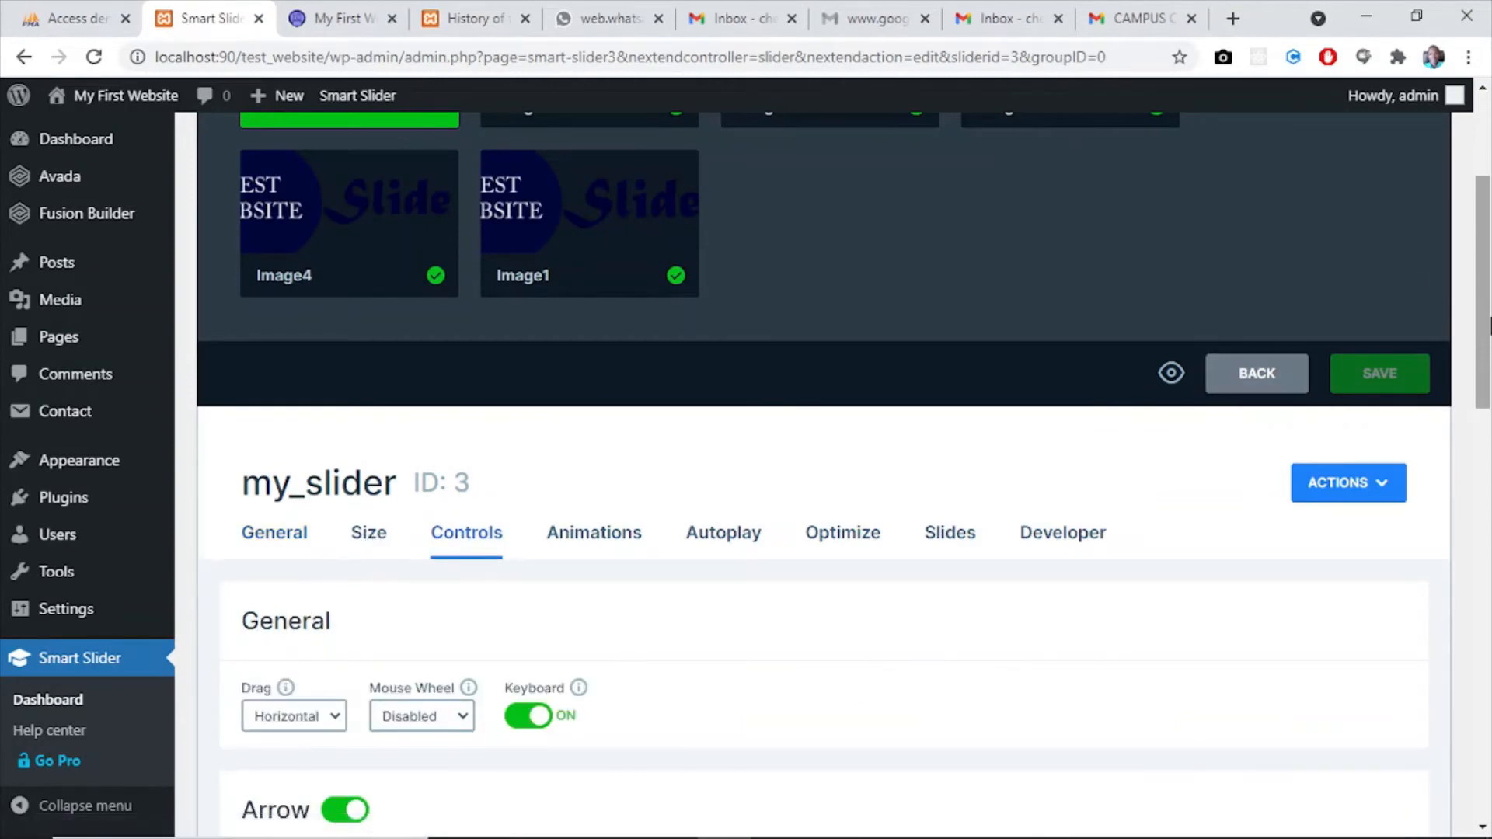
pyautogui.moveTo(1486, 321); pyautogui.dragTo(1489, 598)
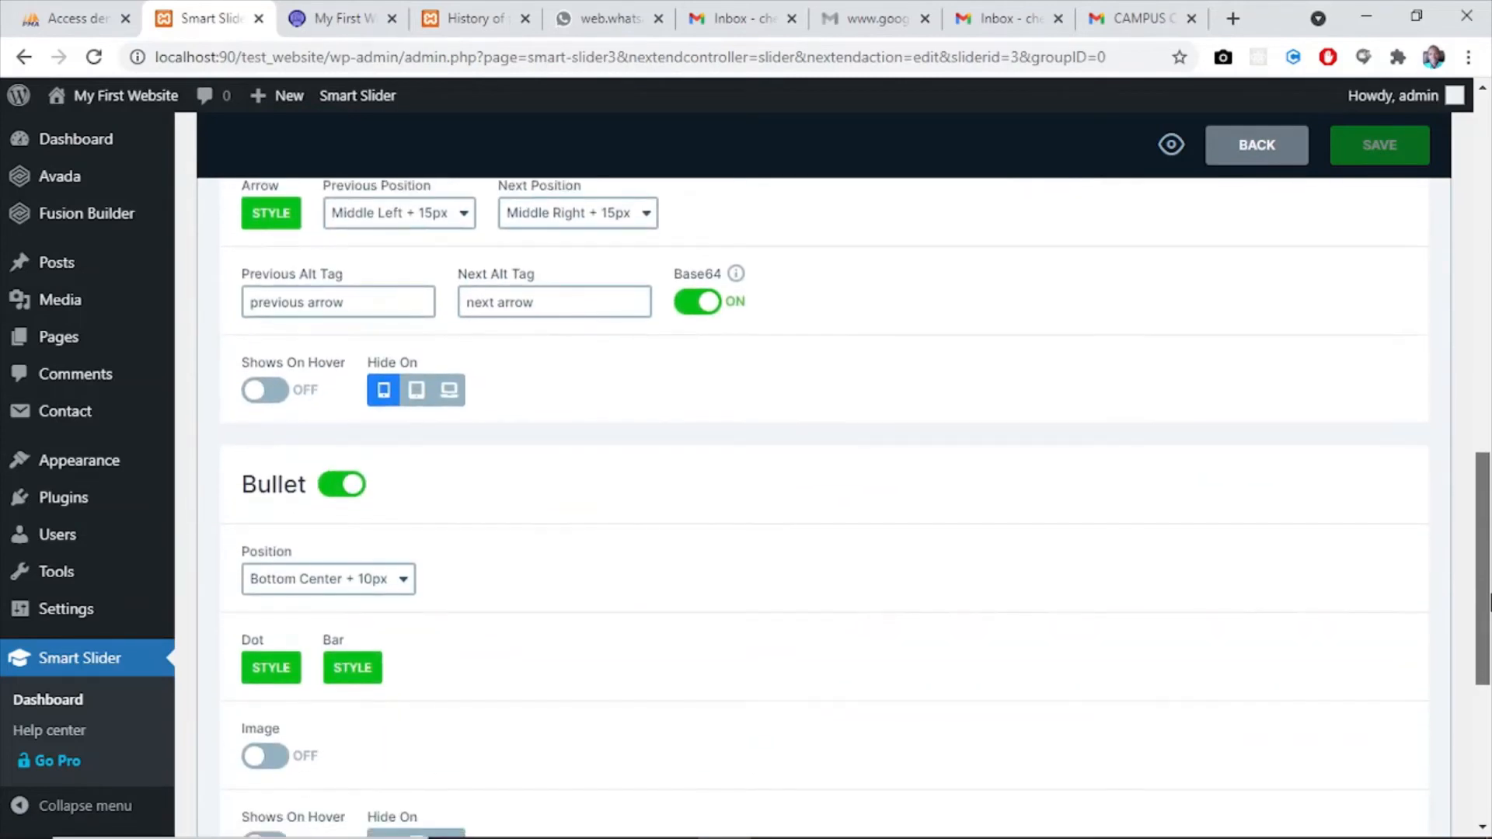
pyautogui.scroll(-1, 1361, 593)
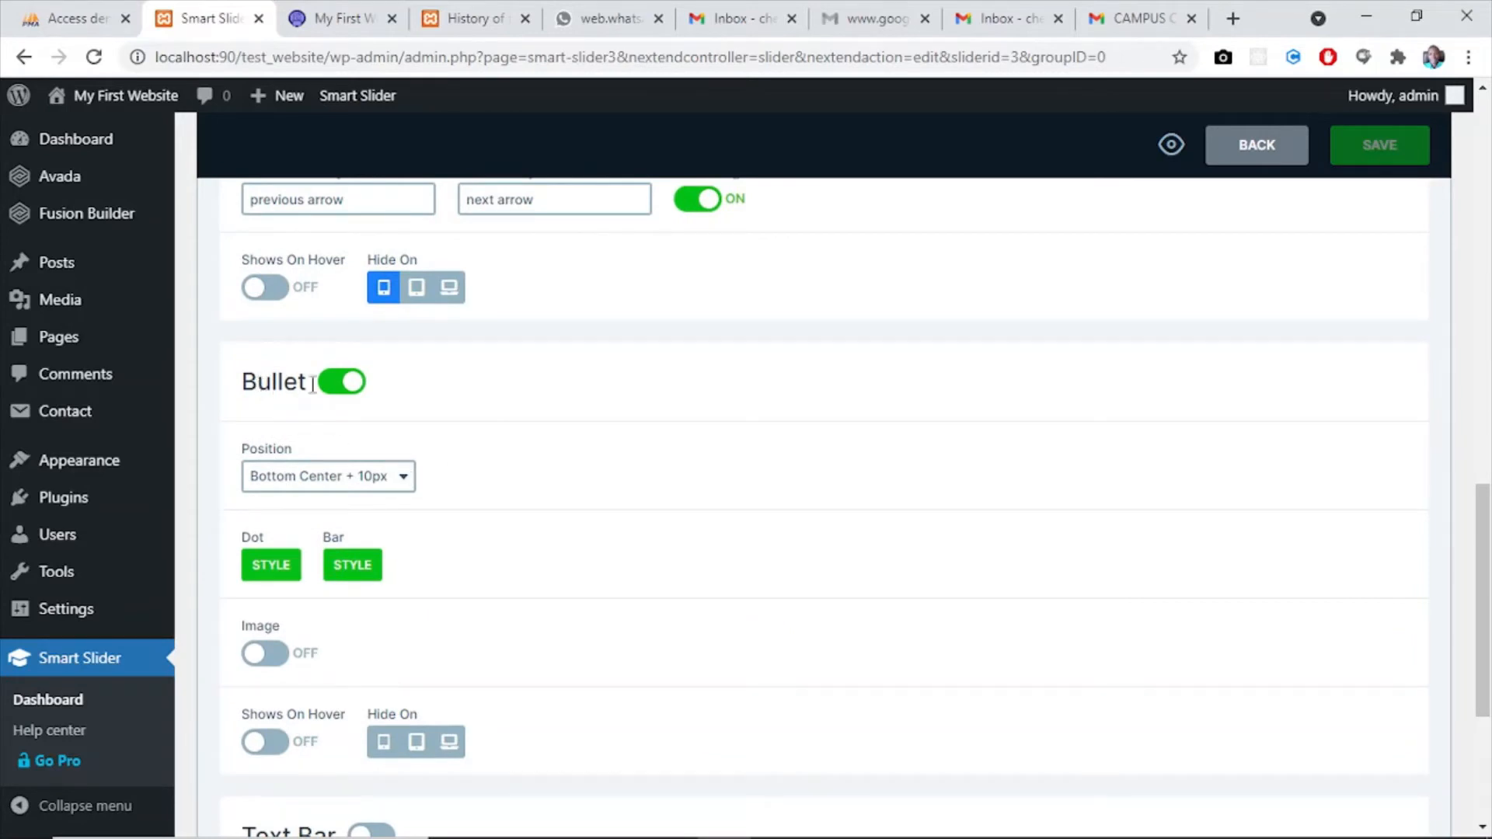
pyautogui.click(405, 478)
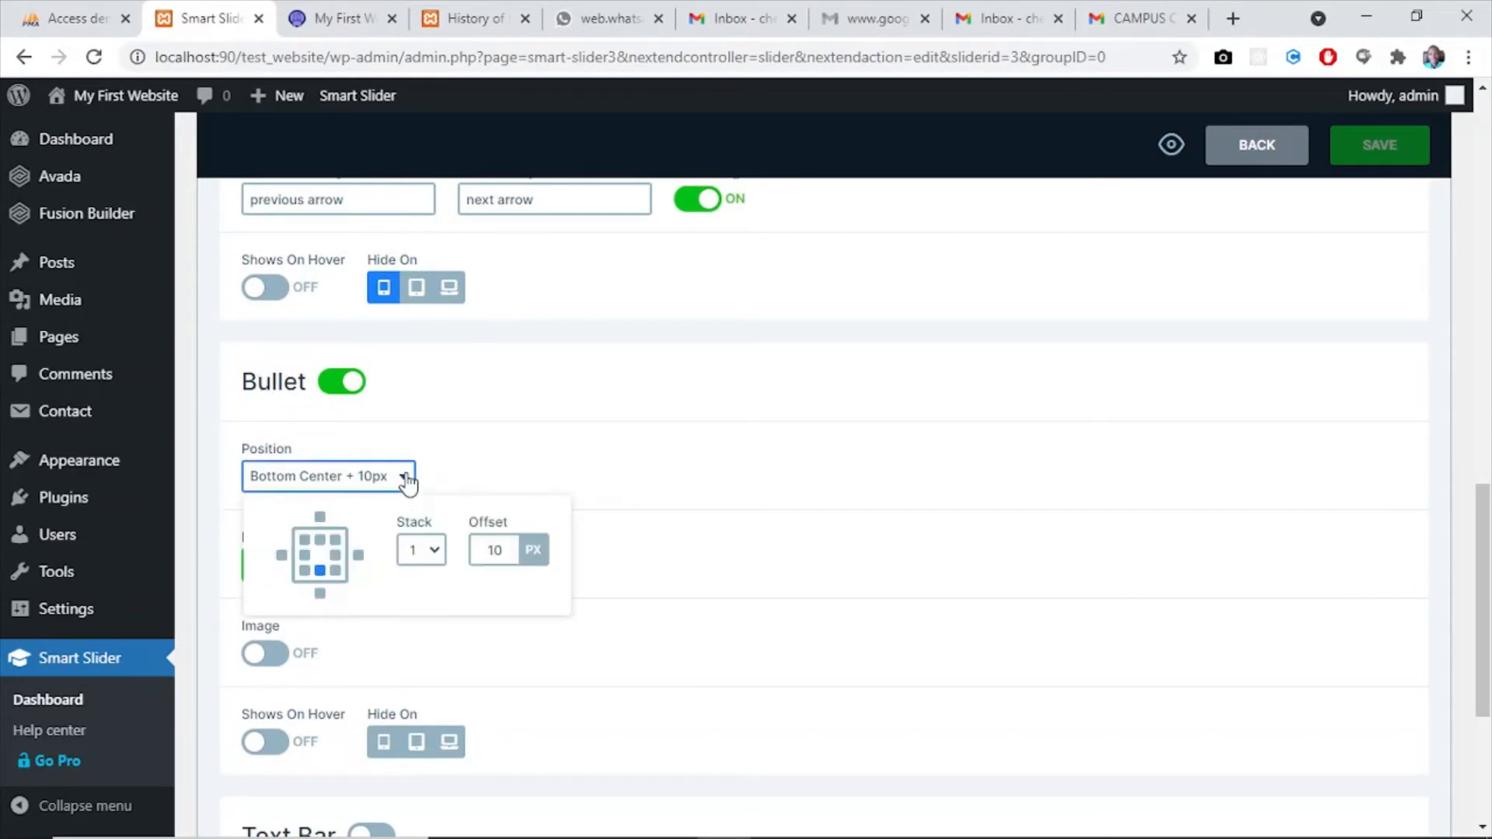
pyautogui.click(320, 594)
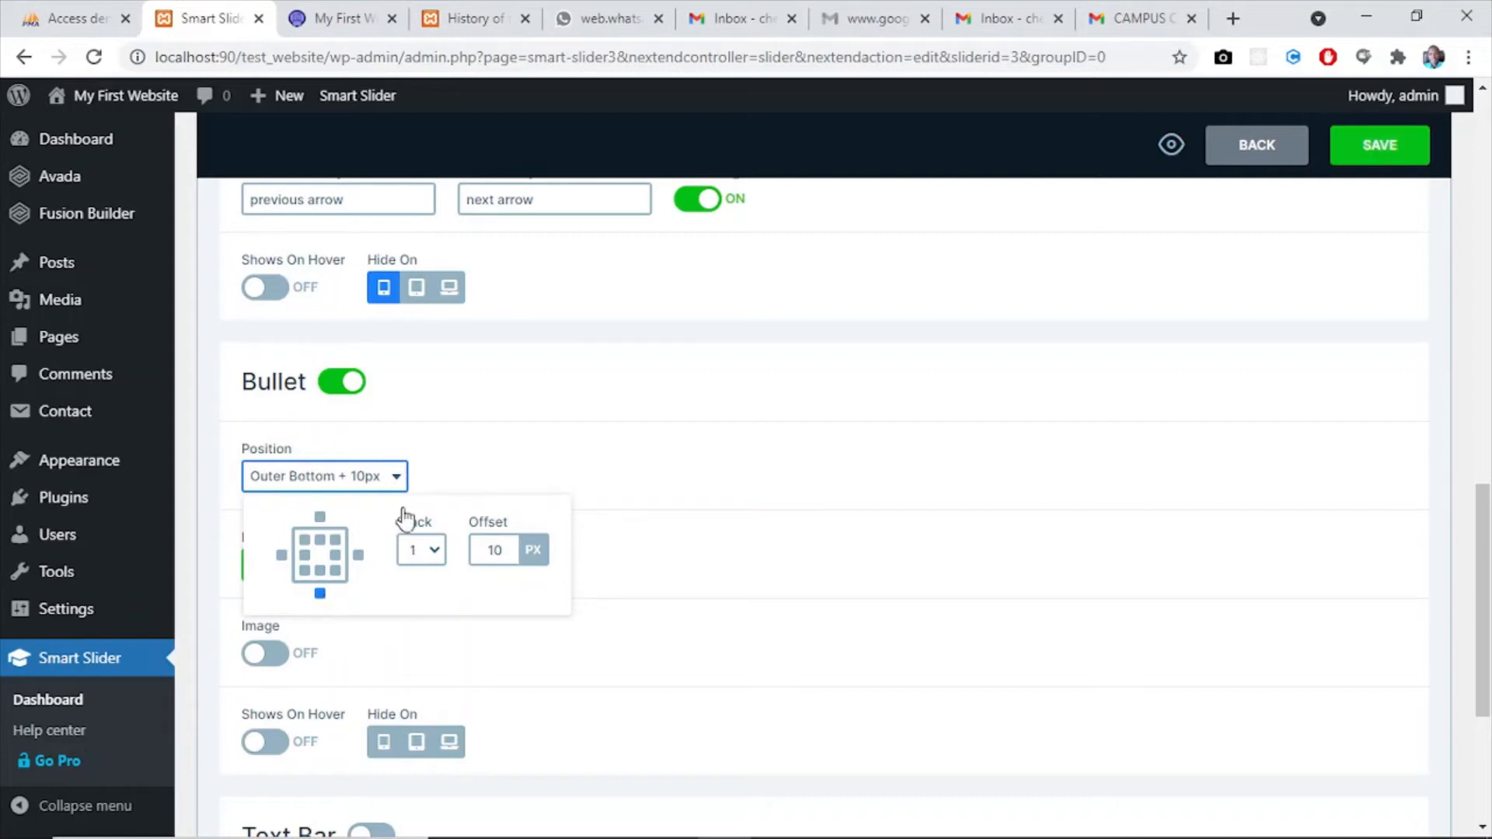
# - Save my_slider and reload the live home page to check the bullet placement
pyautogui.click(1405, 146)
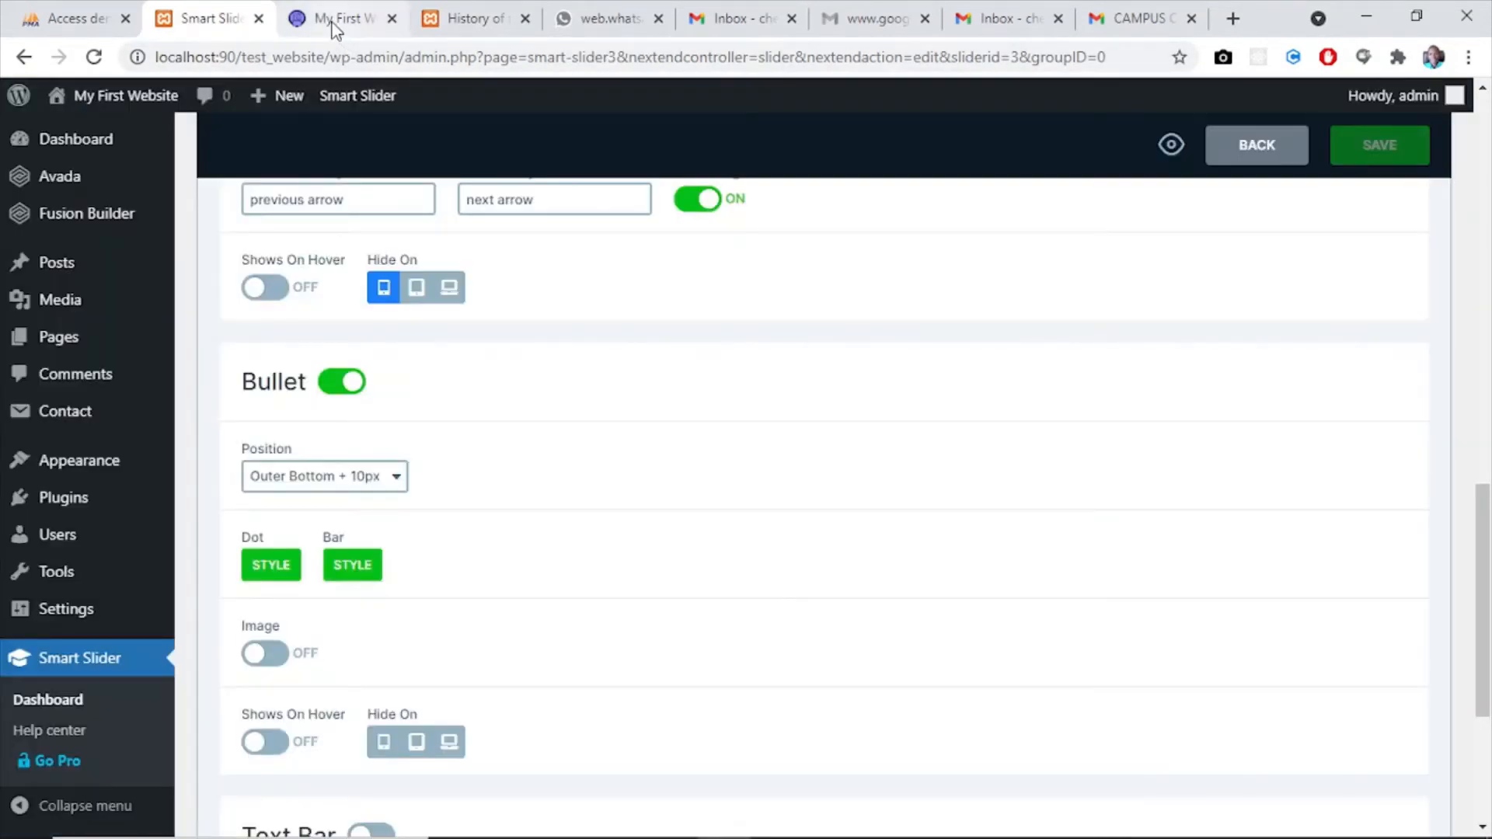
pyautogui.click(333, 24)
pyautogui.click(94, 58)
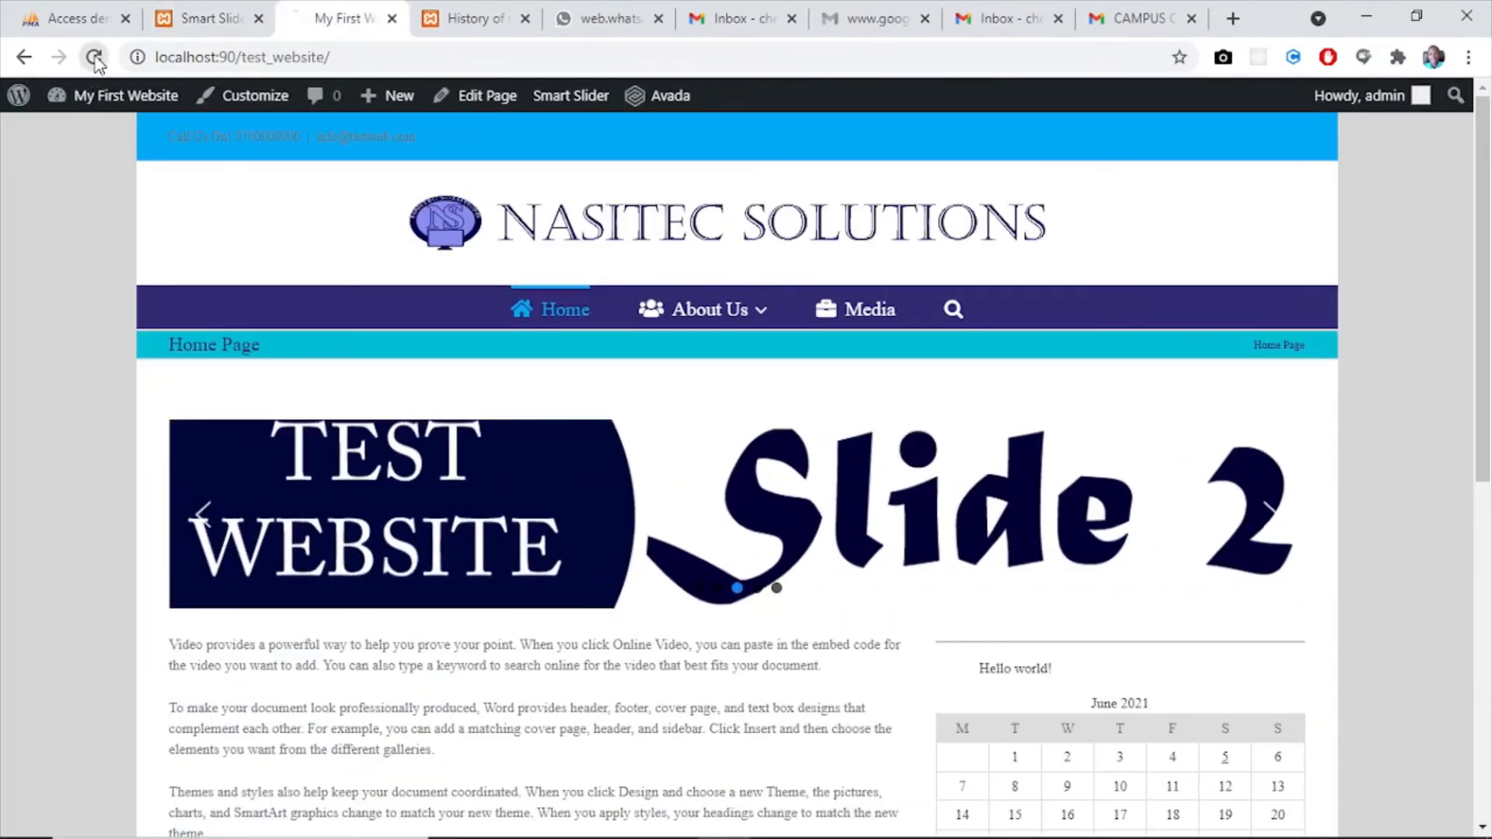
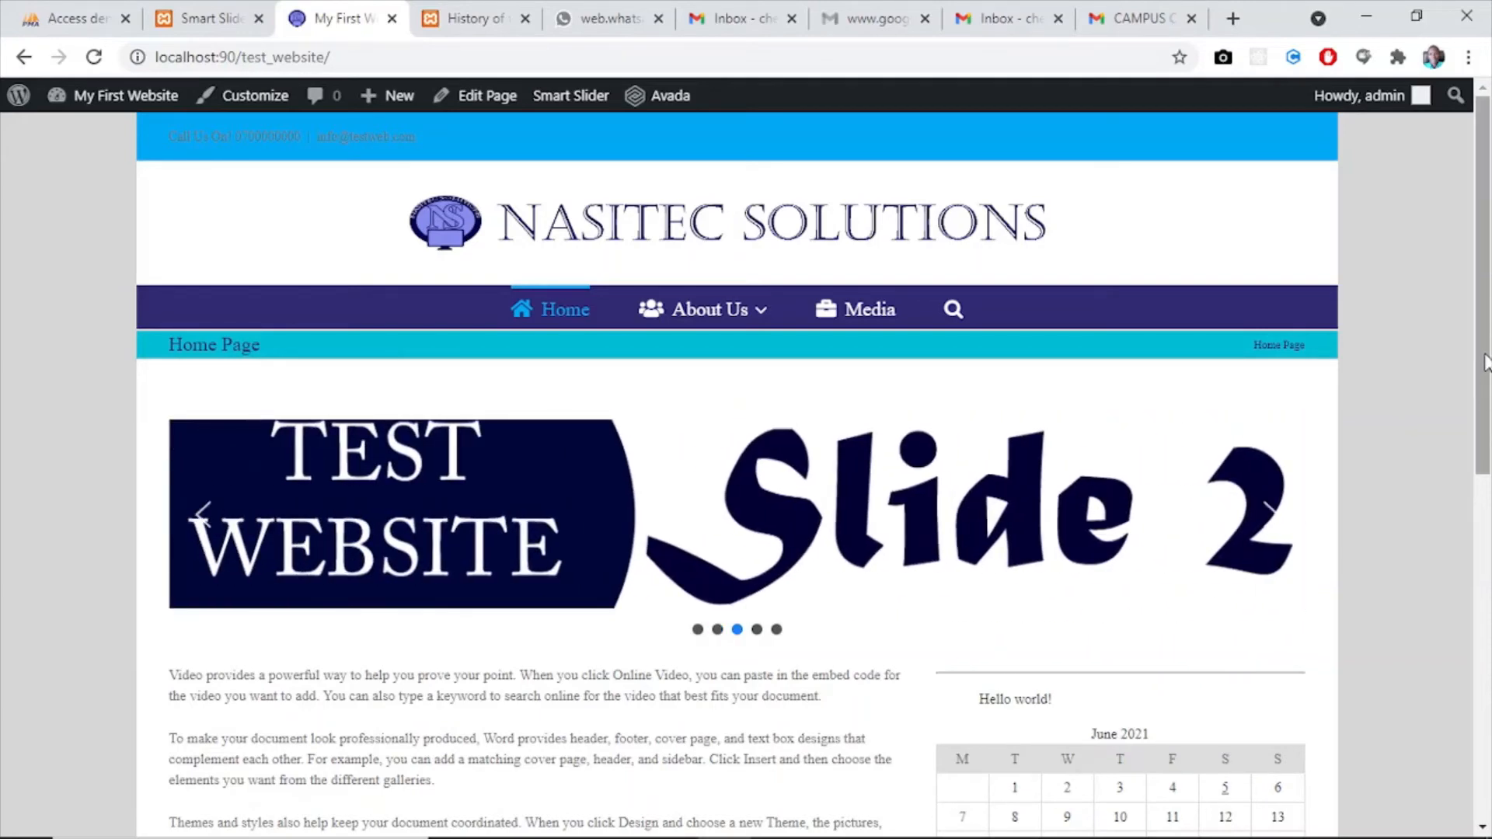
# - Check the live home page down to its footer, then add a new page in the WordPress admin titled Photo Gallery
pyautogui.moveTo(1485, 357); pyautogui.dragTo(1488, 711)
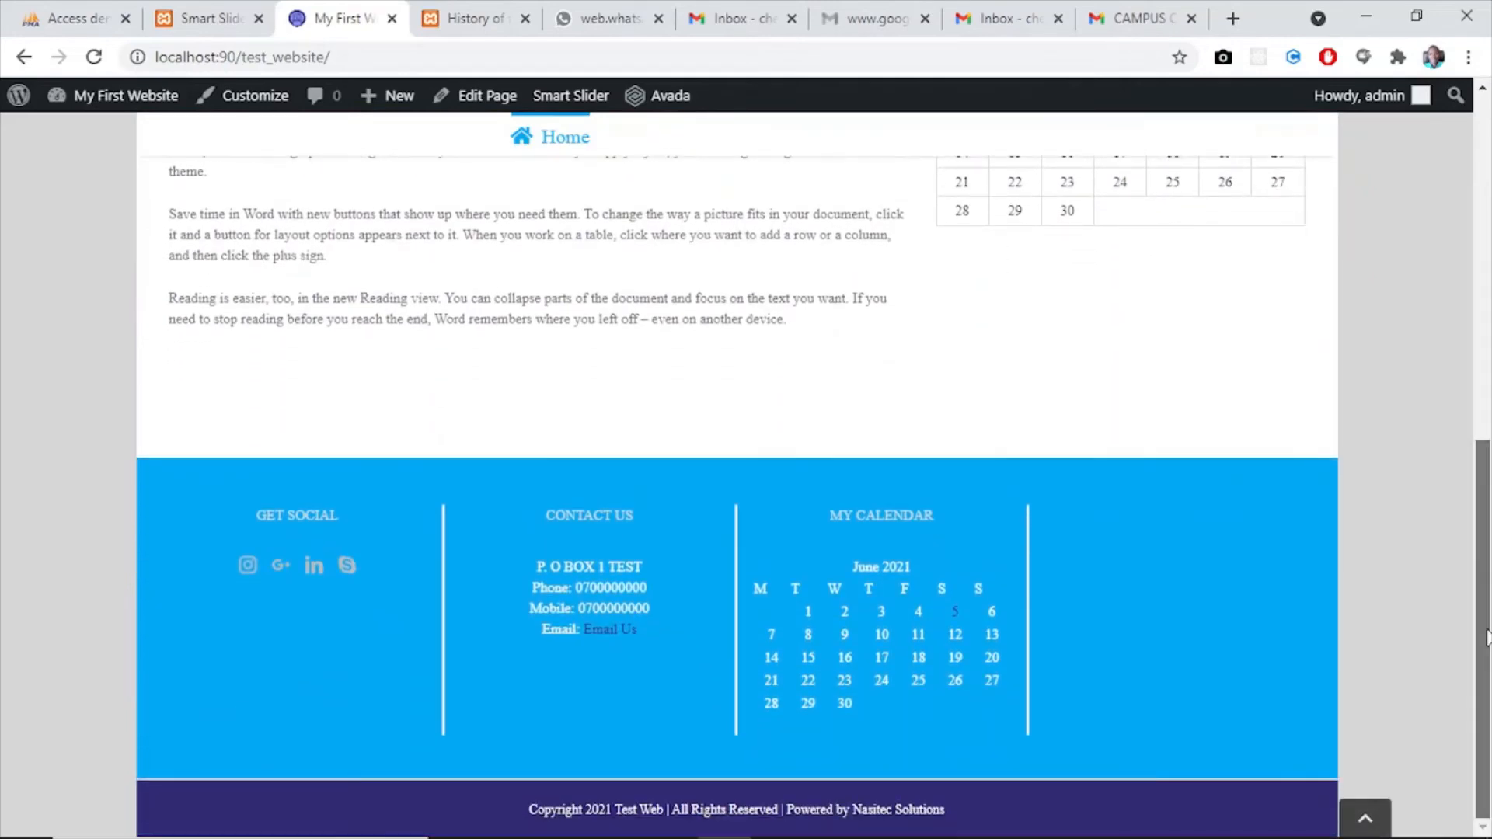
pyautogui.moveTo(1487, 637); pyautogui.dragTo(1474, 213)
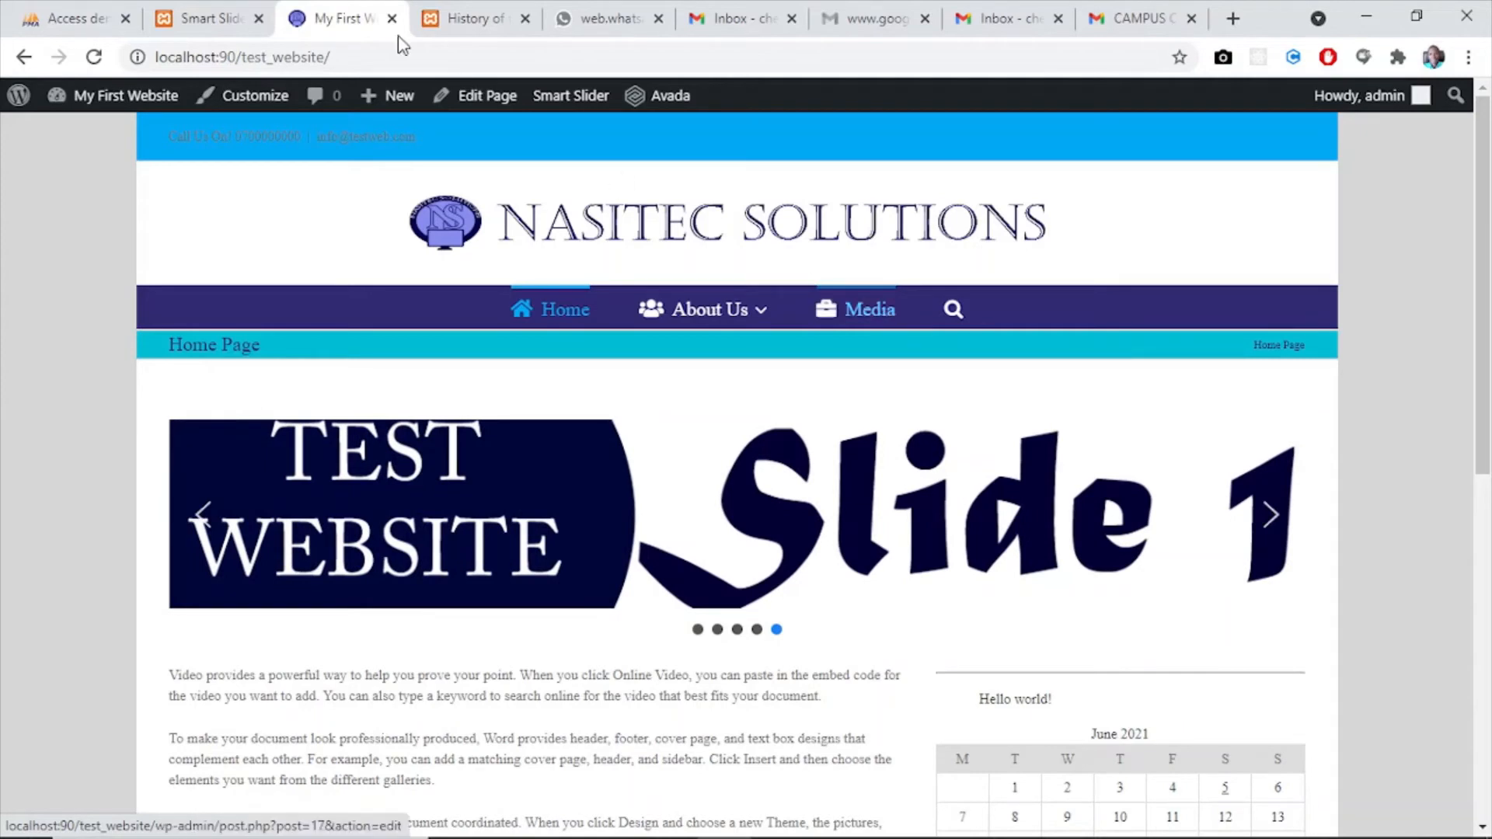
pyautogui.click(187, 18)
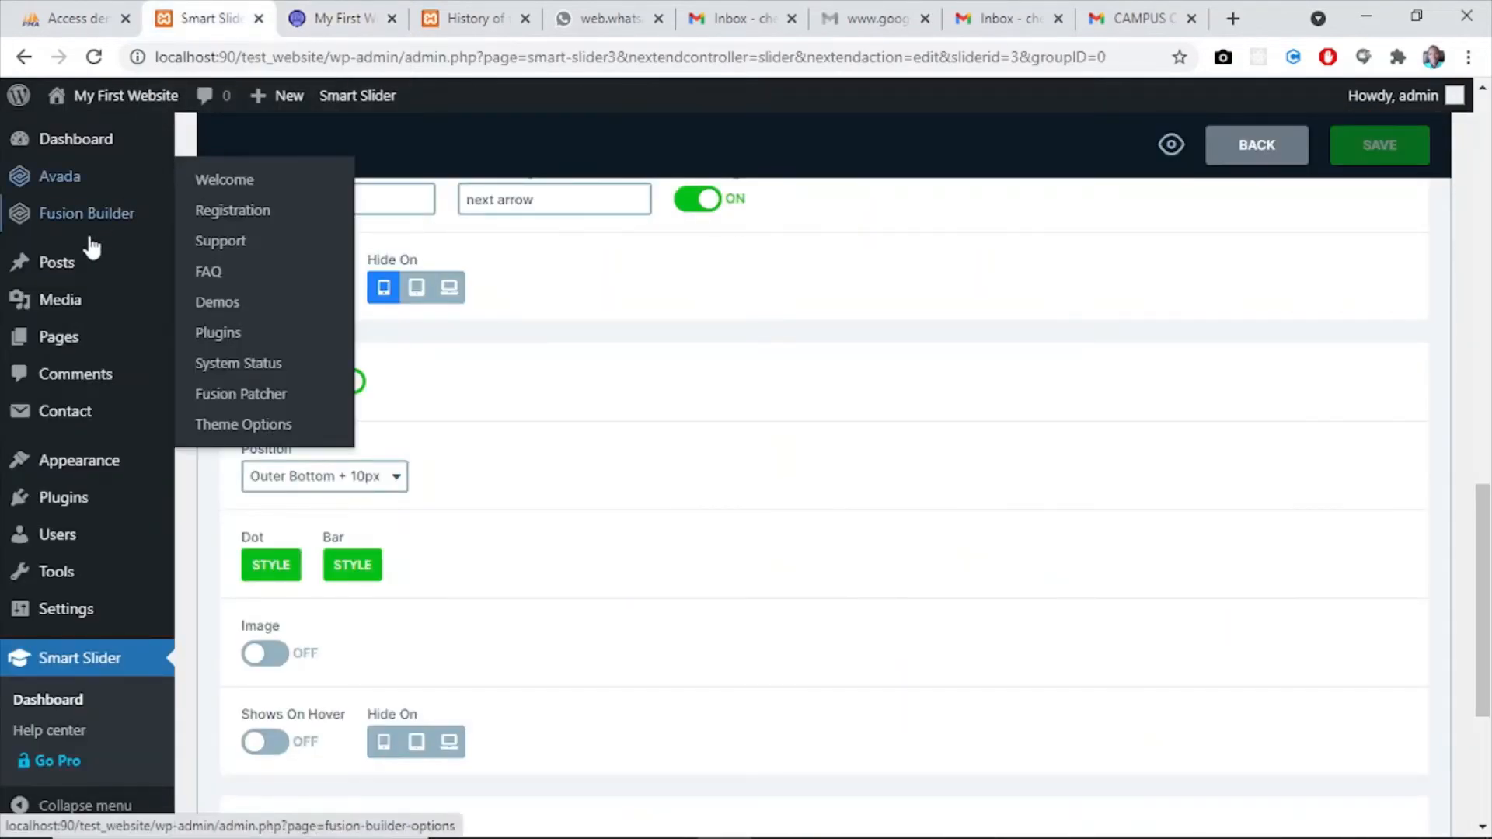
pyautogui.moveTo(63, 347)
pyautogui.click(227, 386)
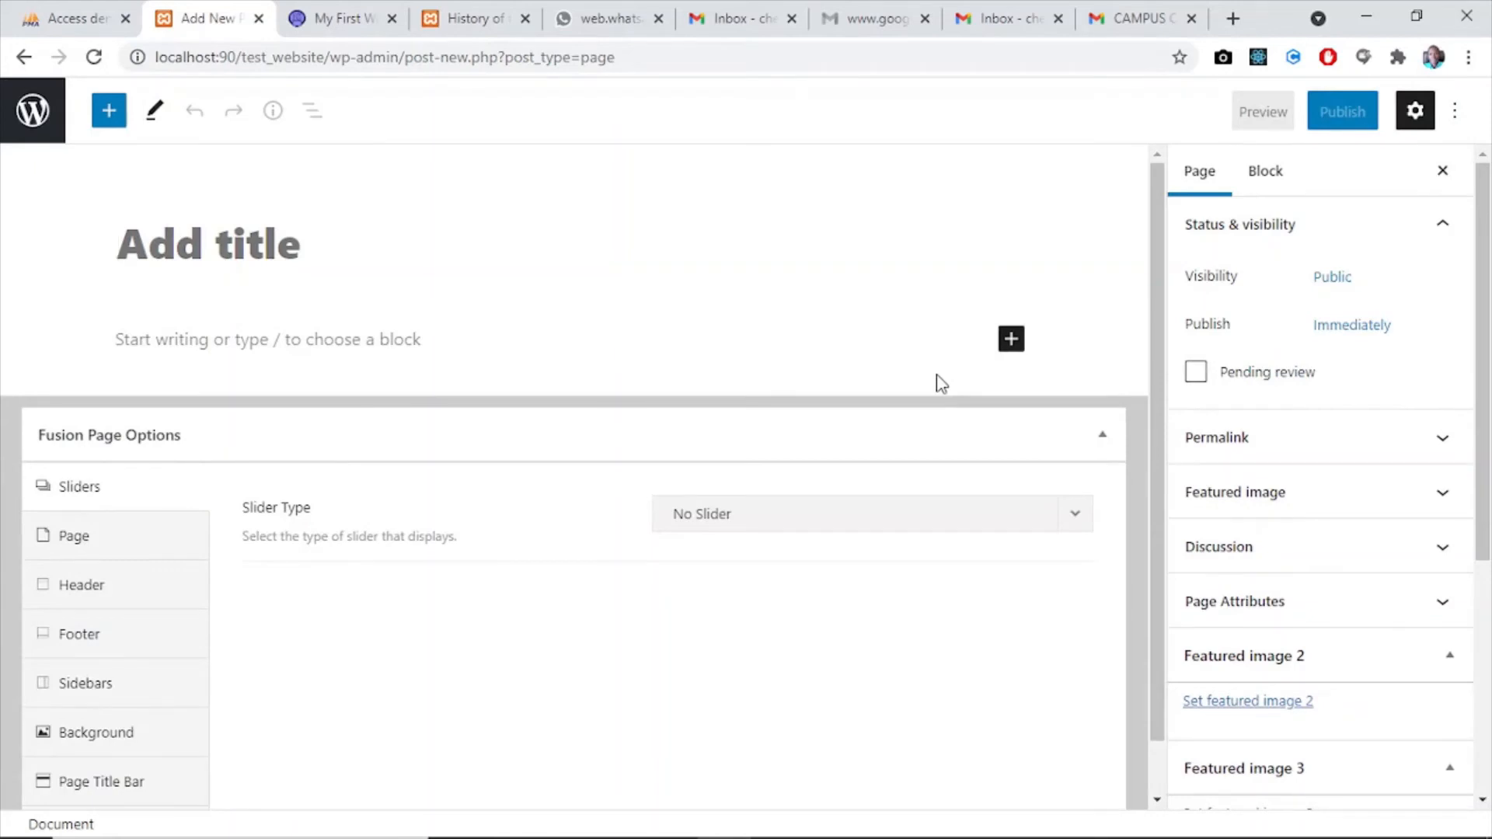
pyautogui.write('Photo')
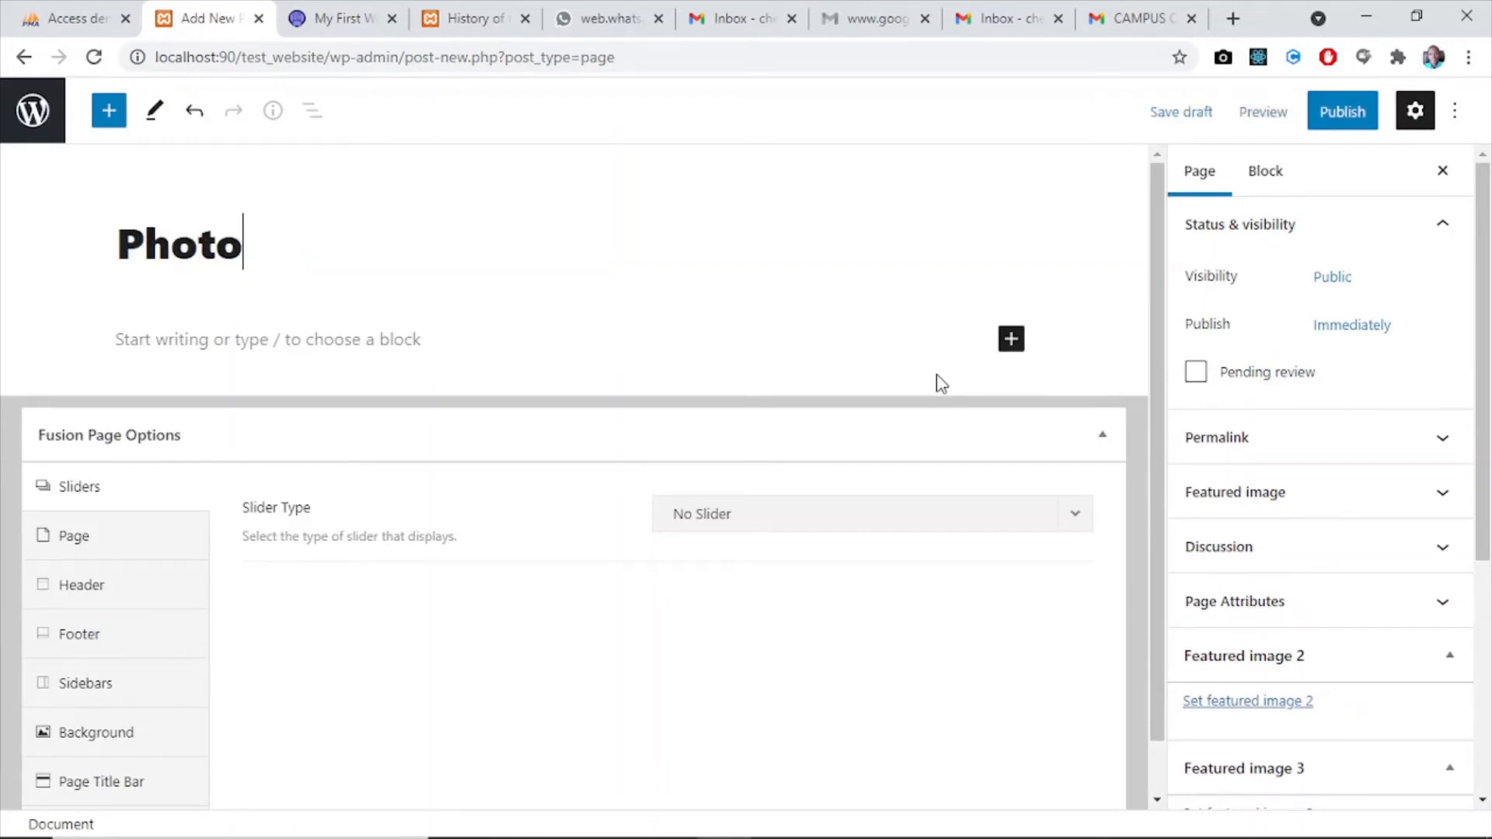
pyautogui.write(' Gak')
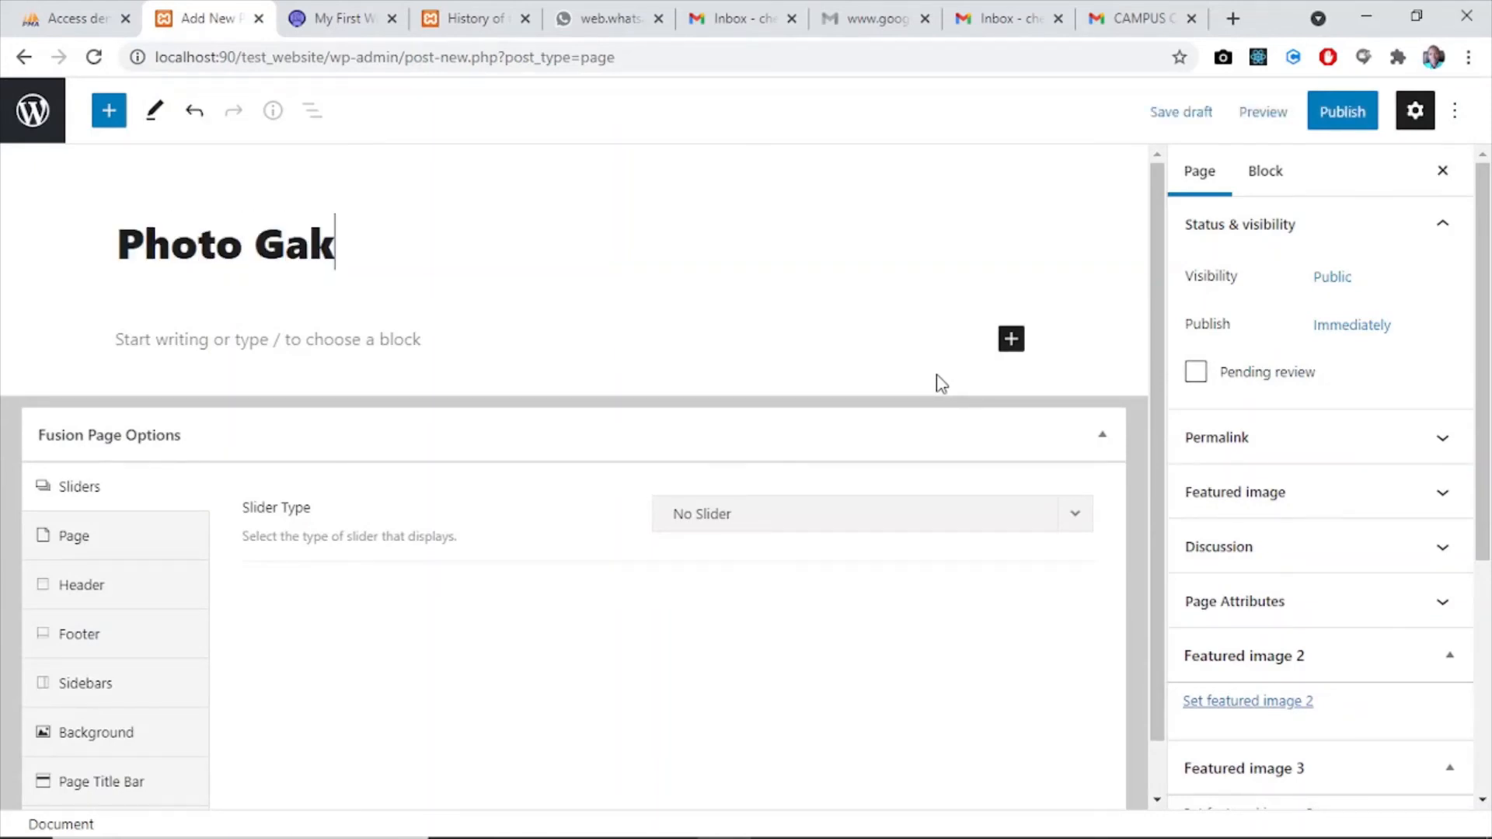
pyautogui.press('BackSpace')
pyautogui.write('llery')
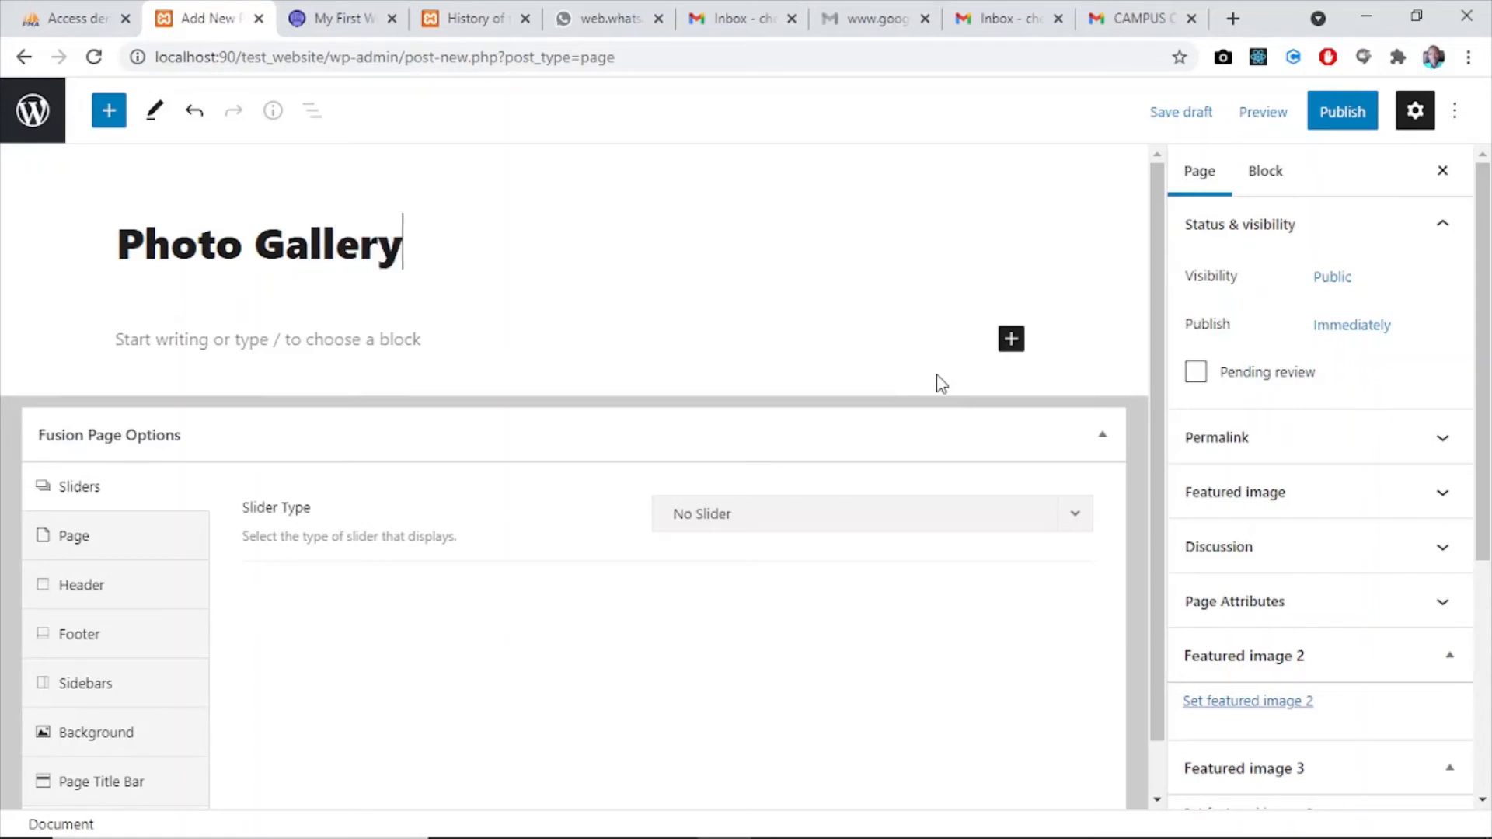
# - Find the Gallery block and insert it into the Photo Gallery page
pyautogui.click(1012, 338)
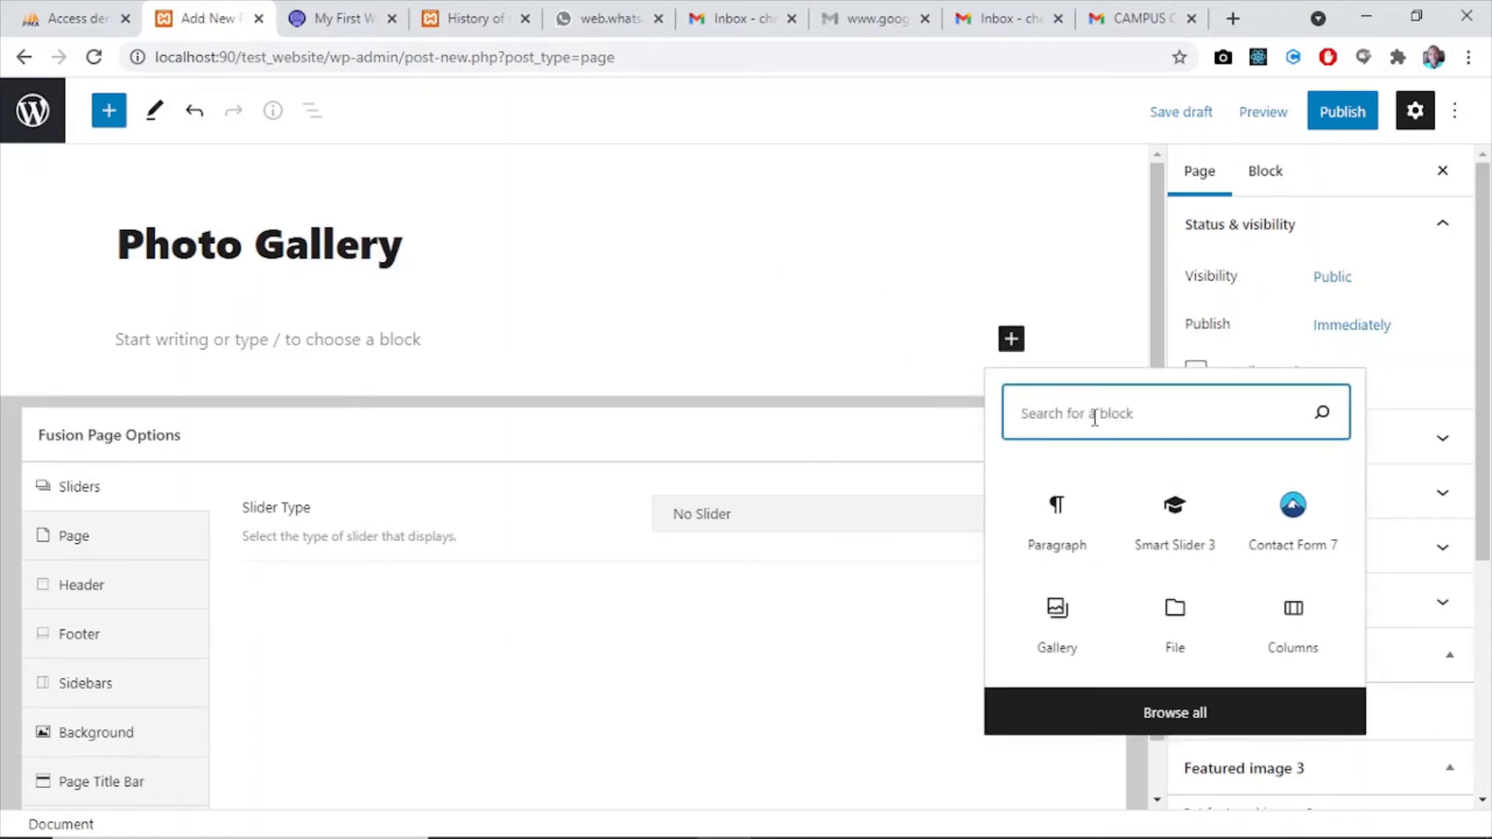
pyautogui.write('car')
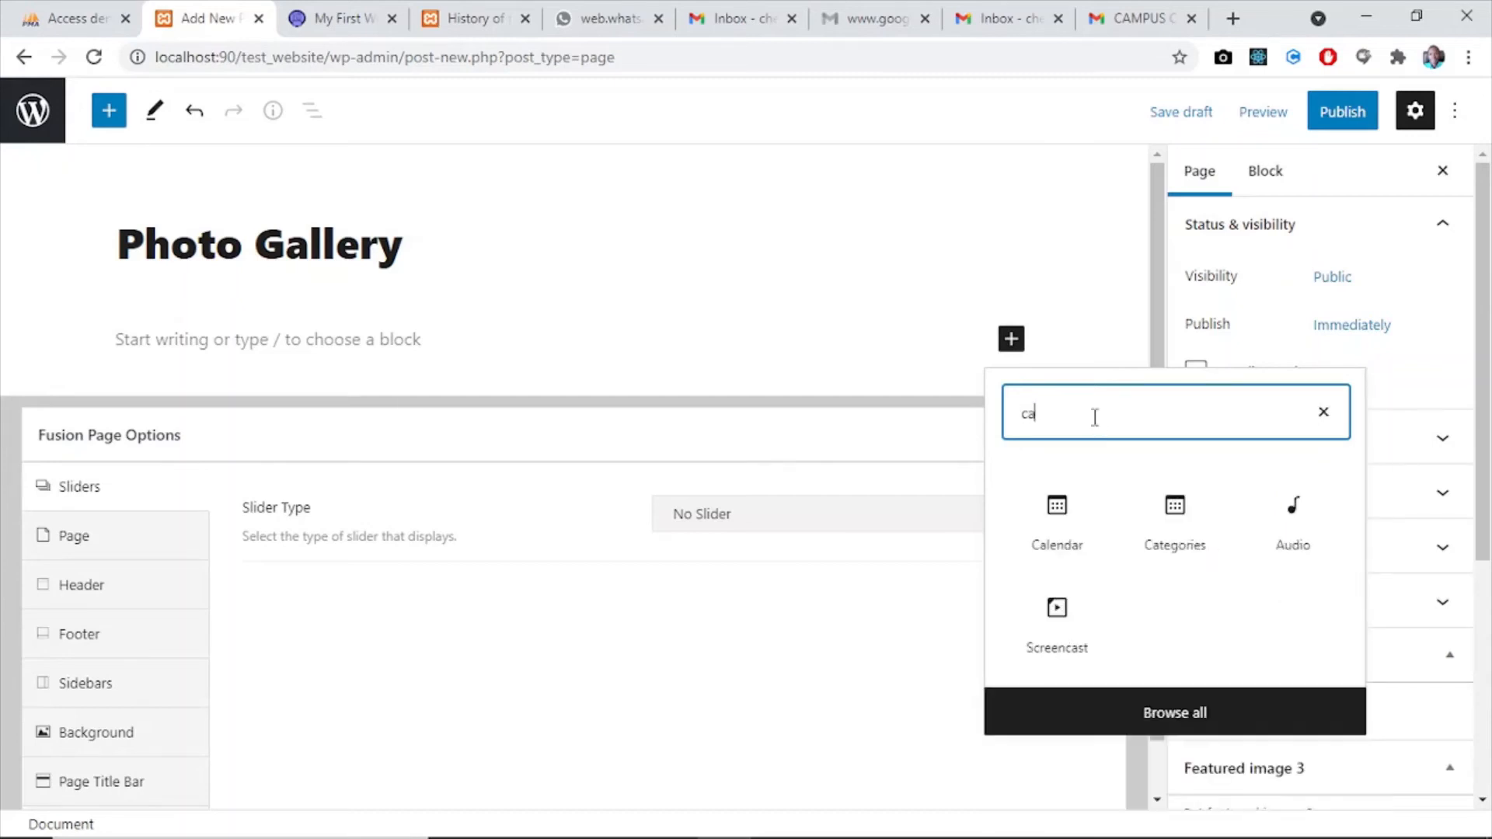
pyautogui.press('BackSpace')
pyautogui.press('BackSpace')
pyautogui.press('BackSpace')
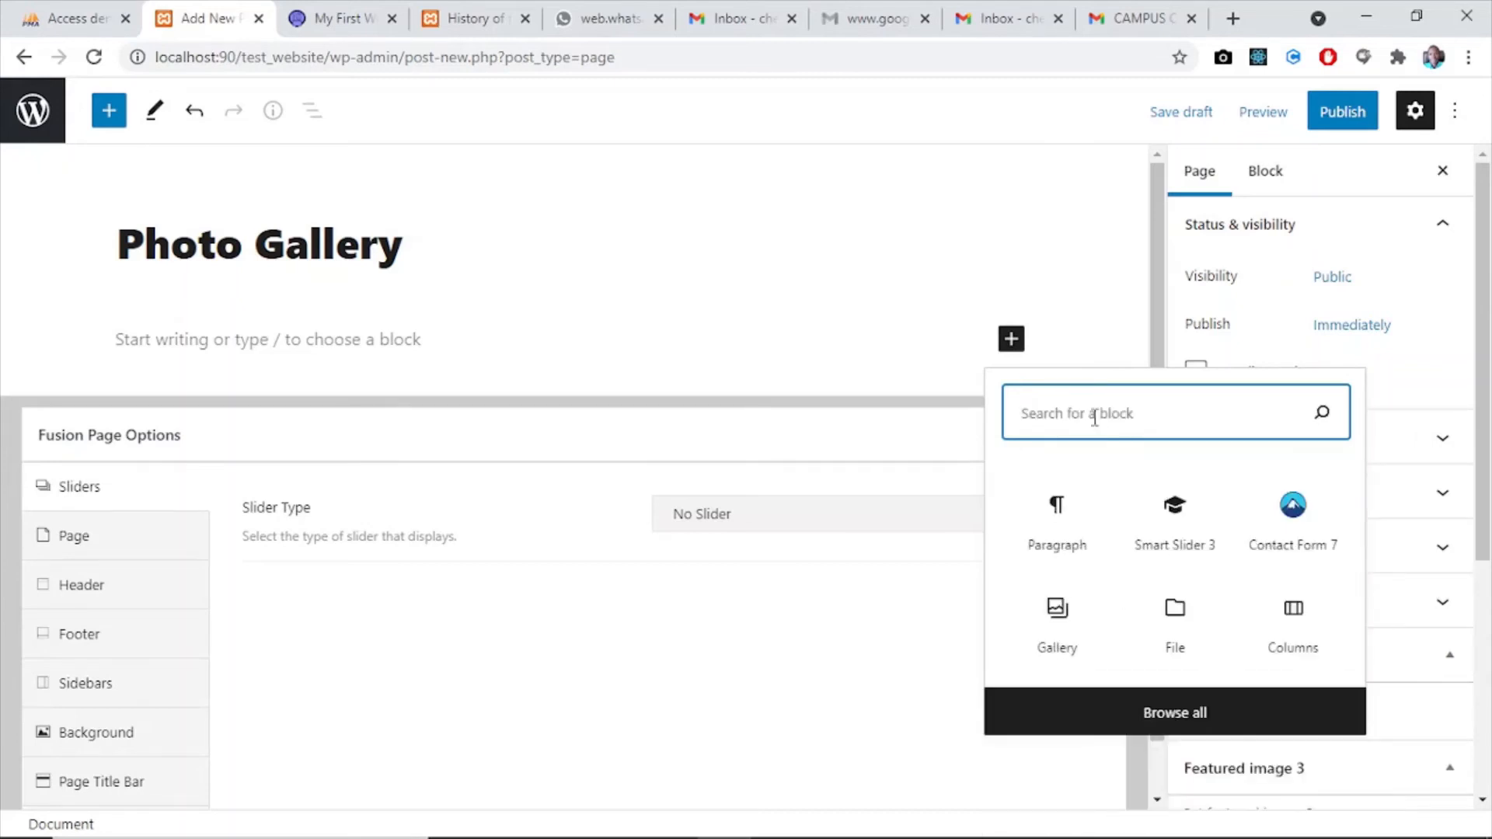
pyautogui.write('gall')
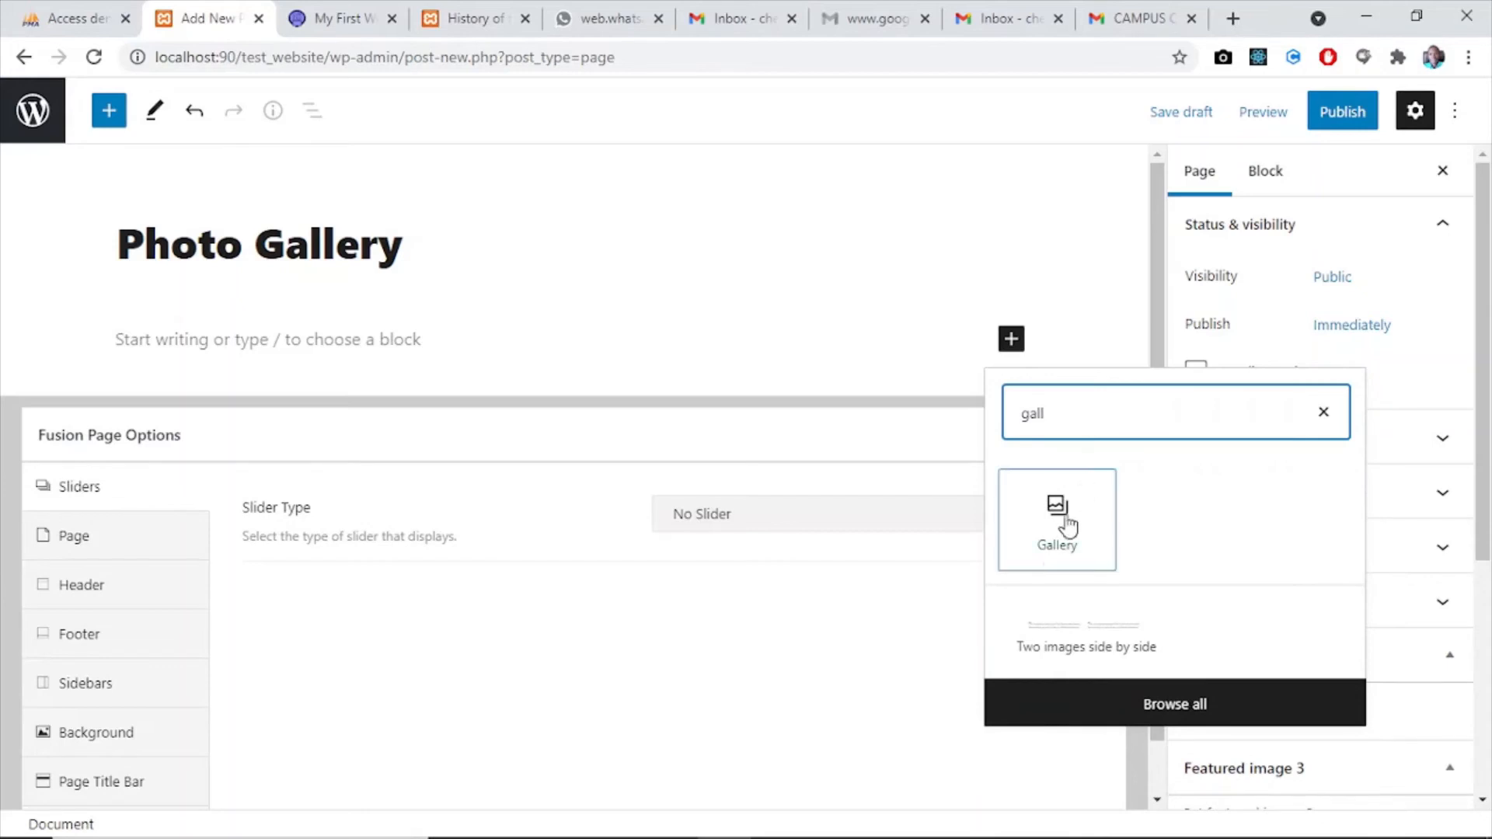
pyautogui.click(1054, 553)
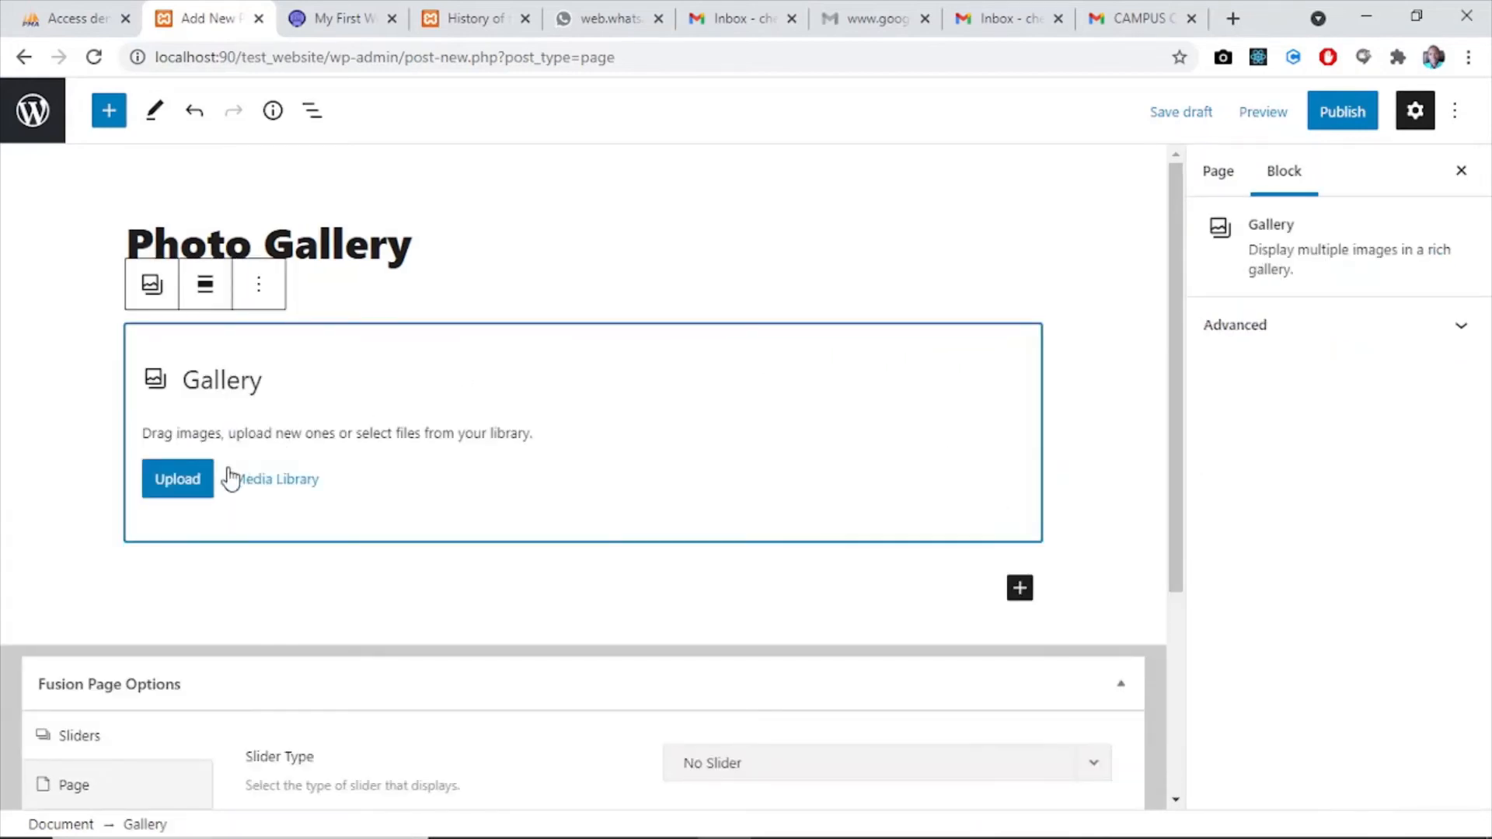
# - Fill the gallery with the first five slide images from the media library, Slides 1, 5, 2, 3 and 4
pyautogui.click(261, 481)
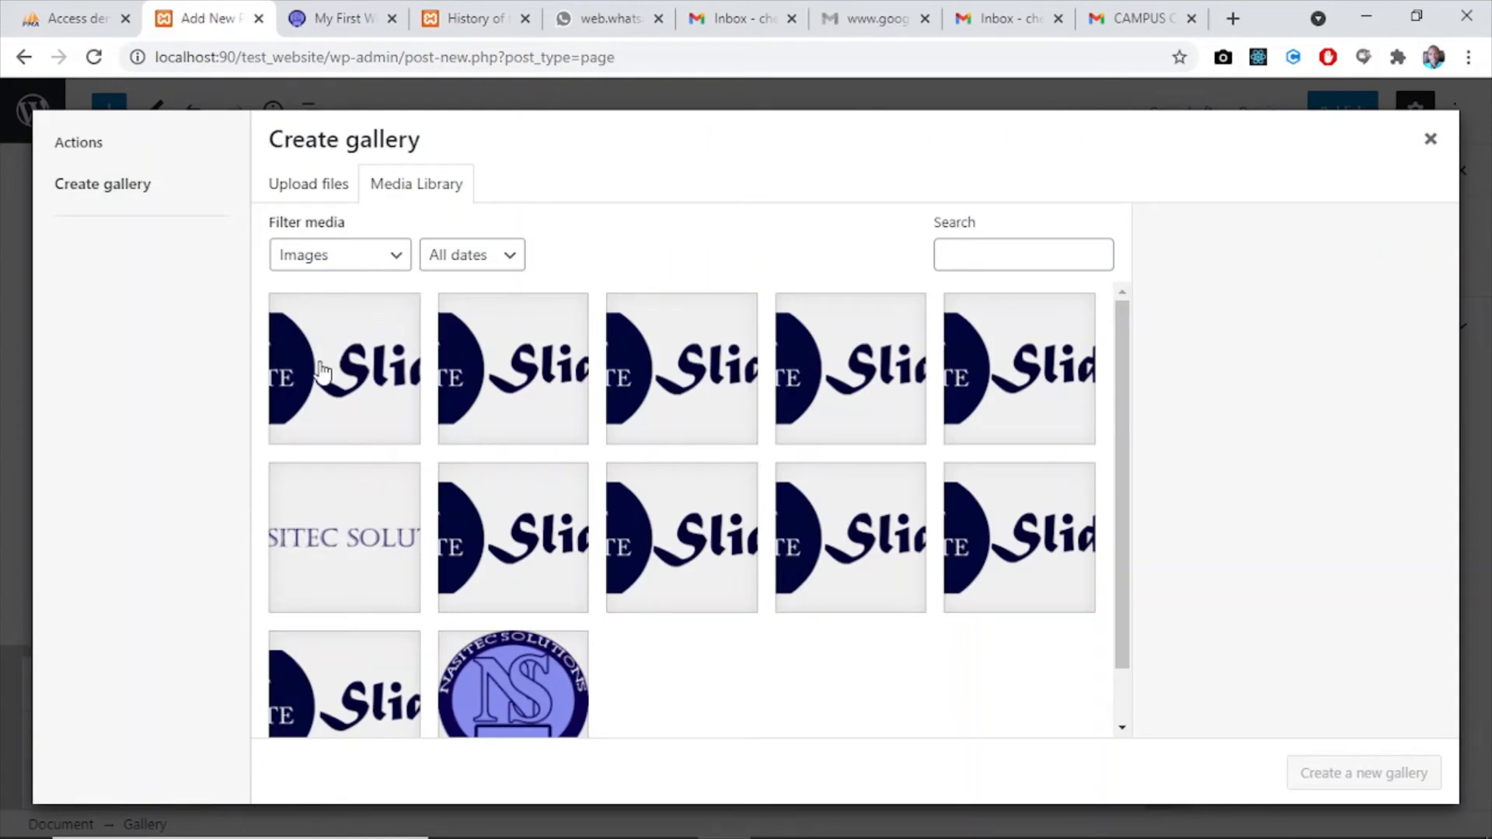
pyautogui.click(332, 368)
pyautogui.click(550, 395)
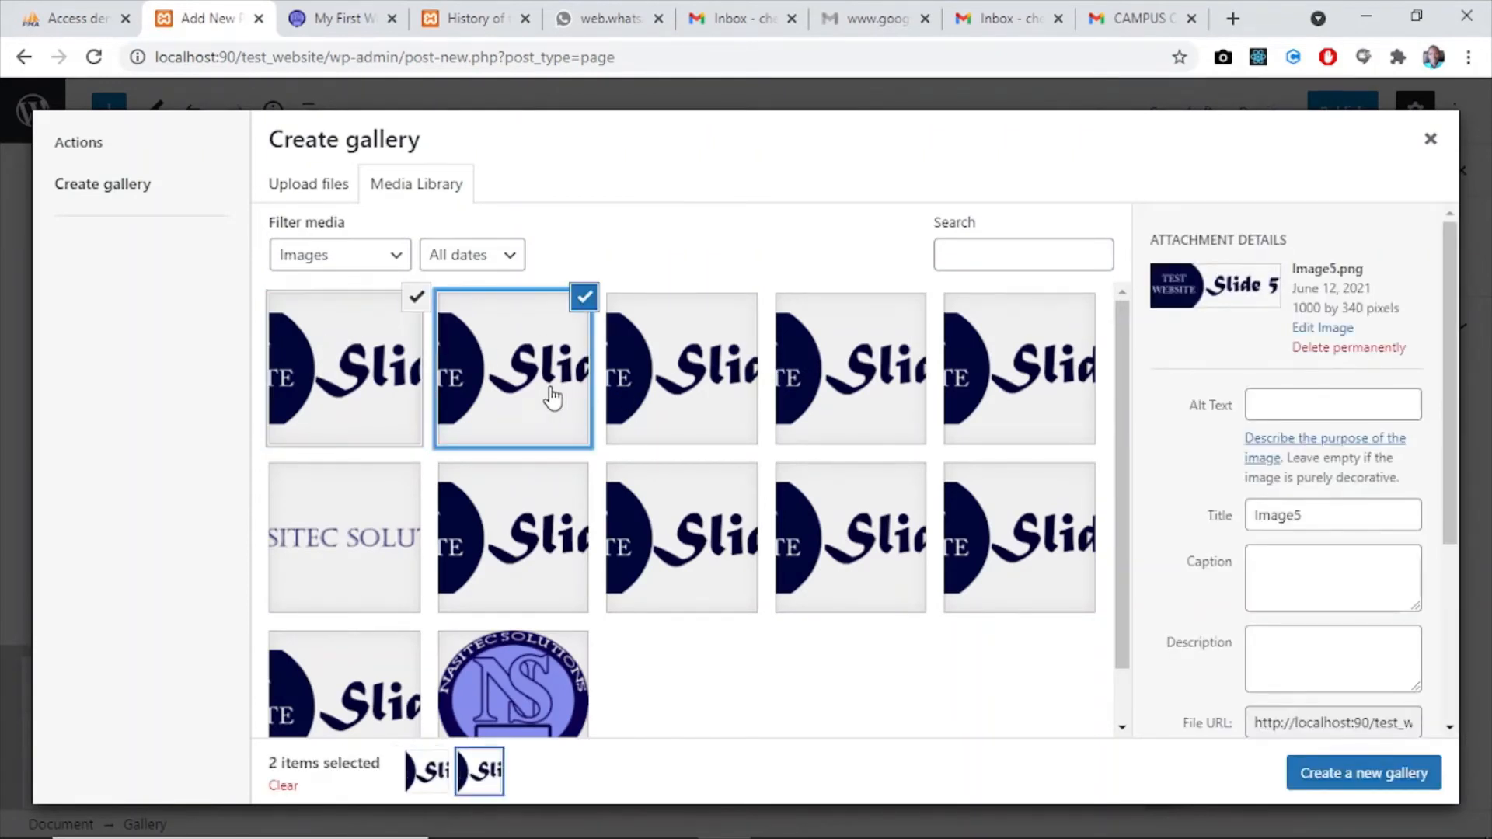
pyautogui.click(689, 387)
pyautogui.click(863, 379)
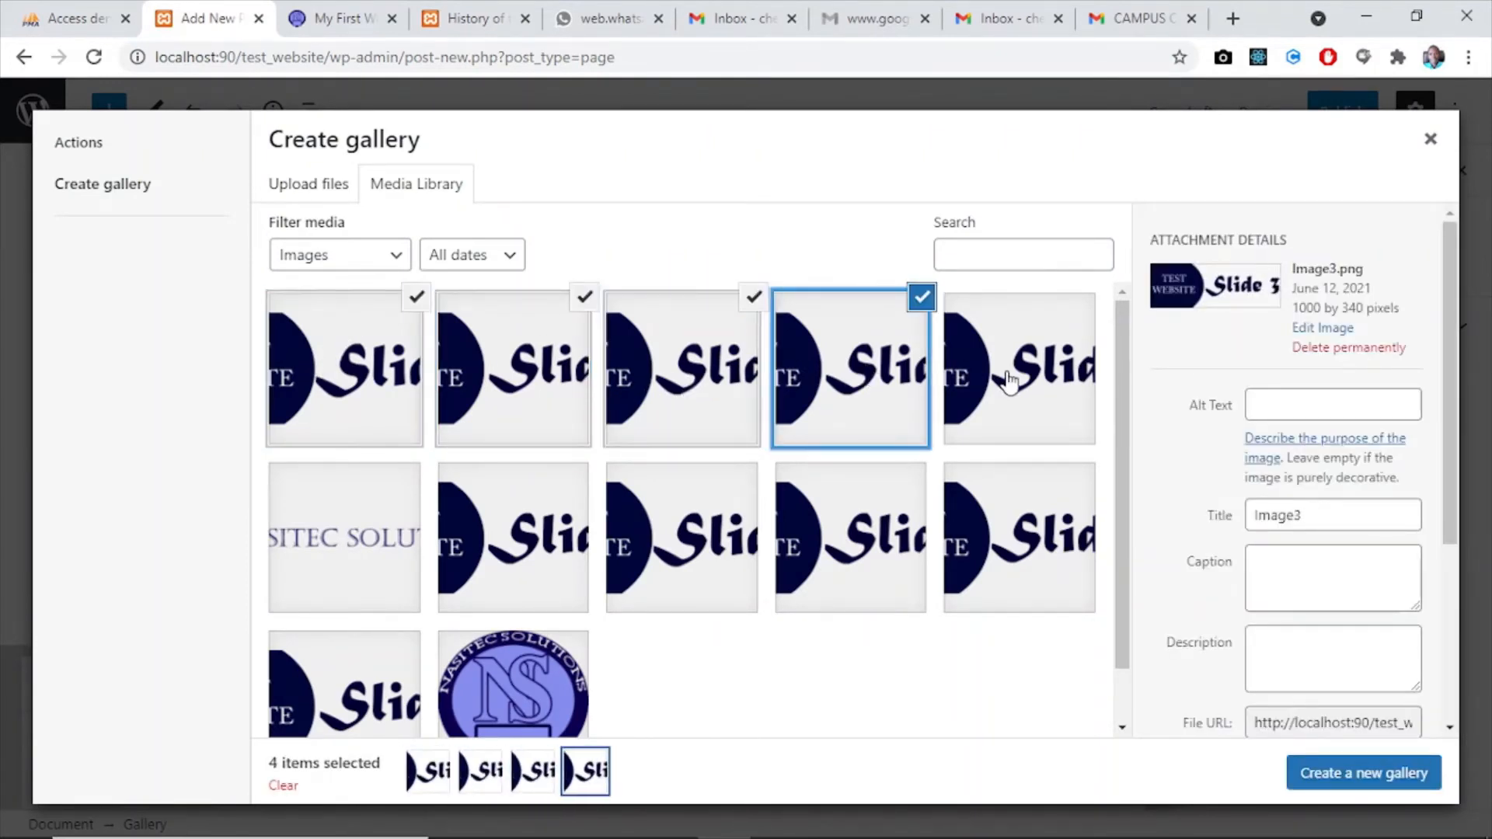
pyautogui.click(1034, 397)
pyautogui.click(1322, 766)
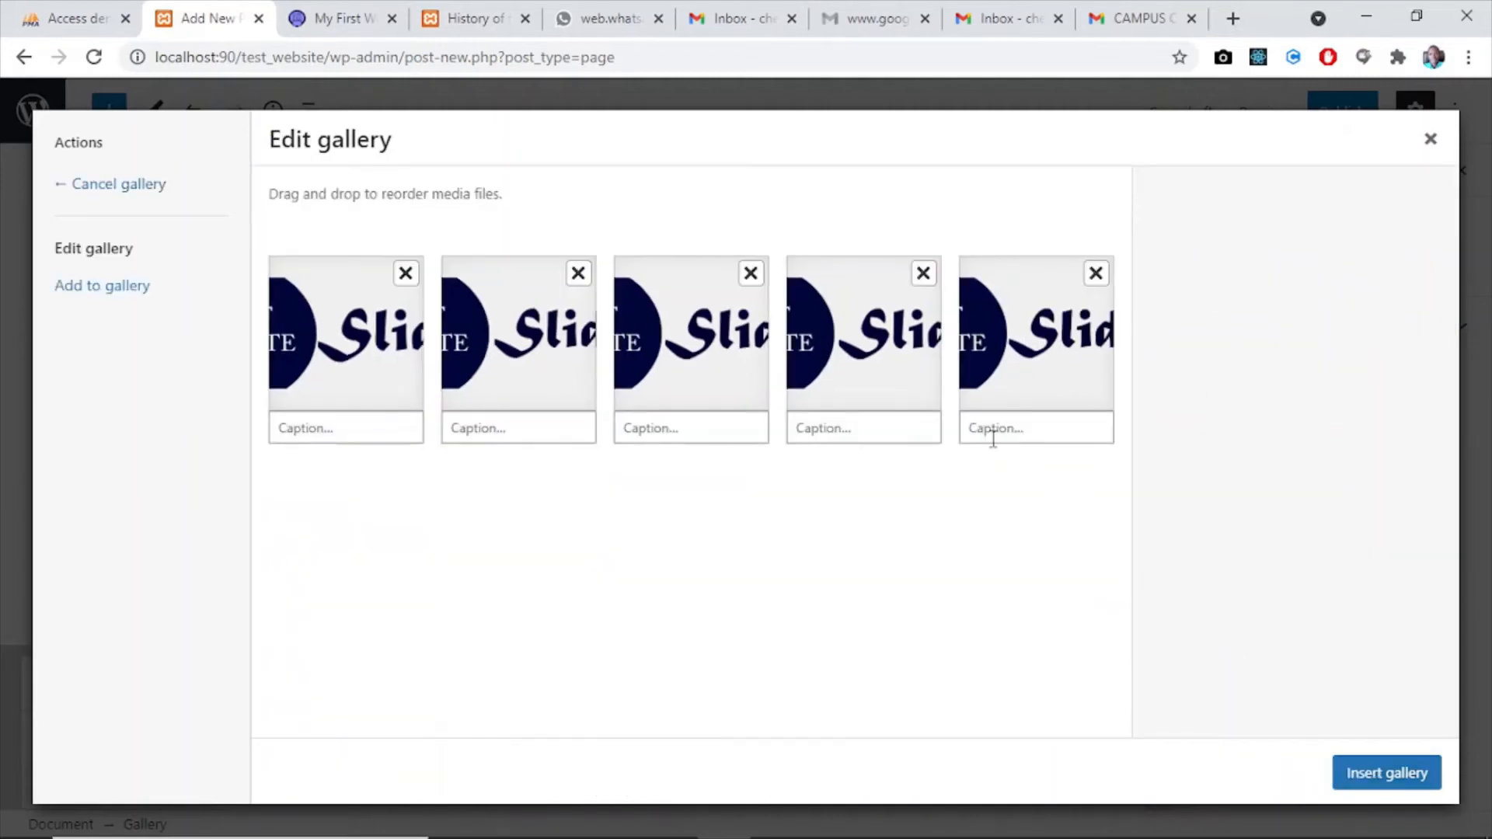
pyautogui.click(1359, 784)
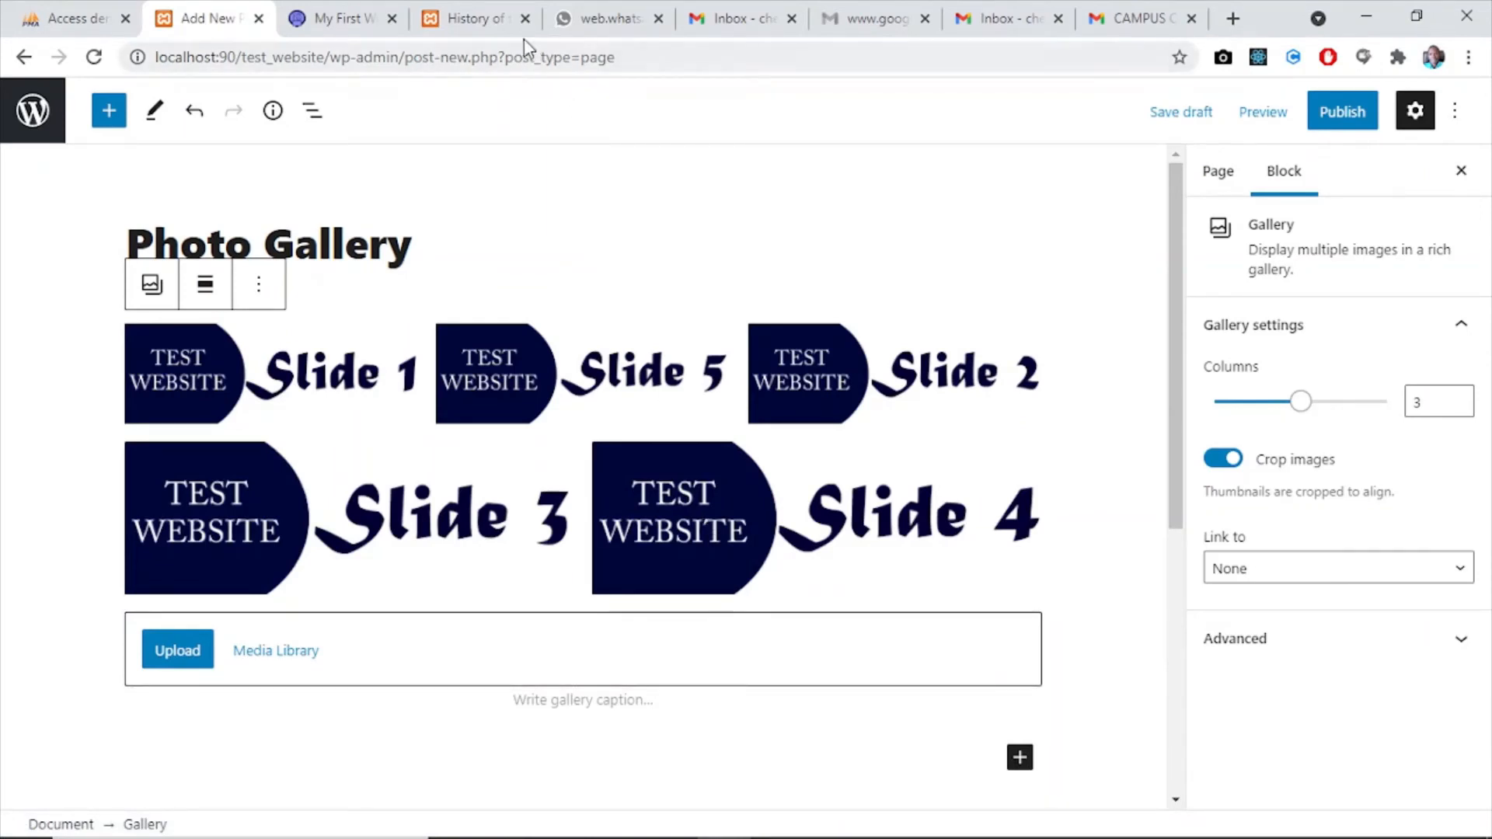
# - Publish the Photo Gallery page and return to the list of pages
pyautogui.click(1342, 114)
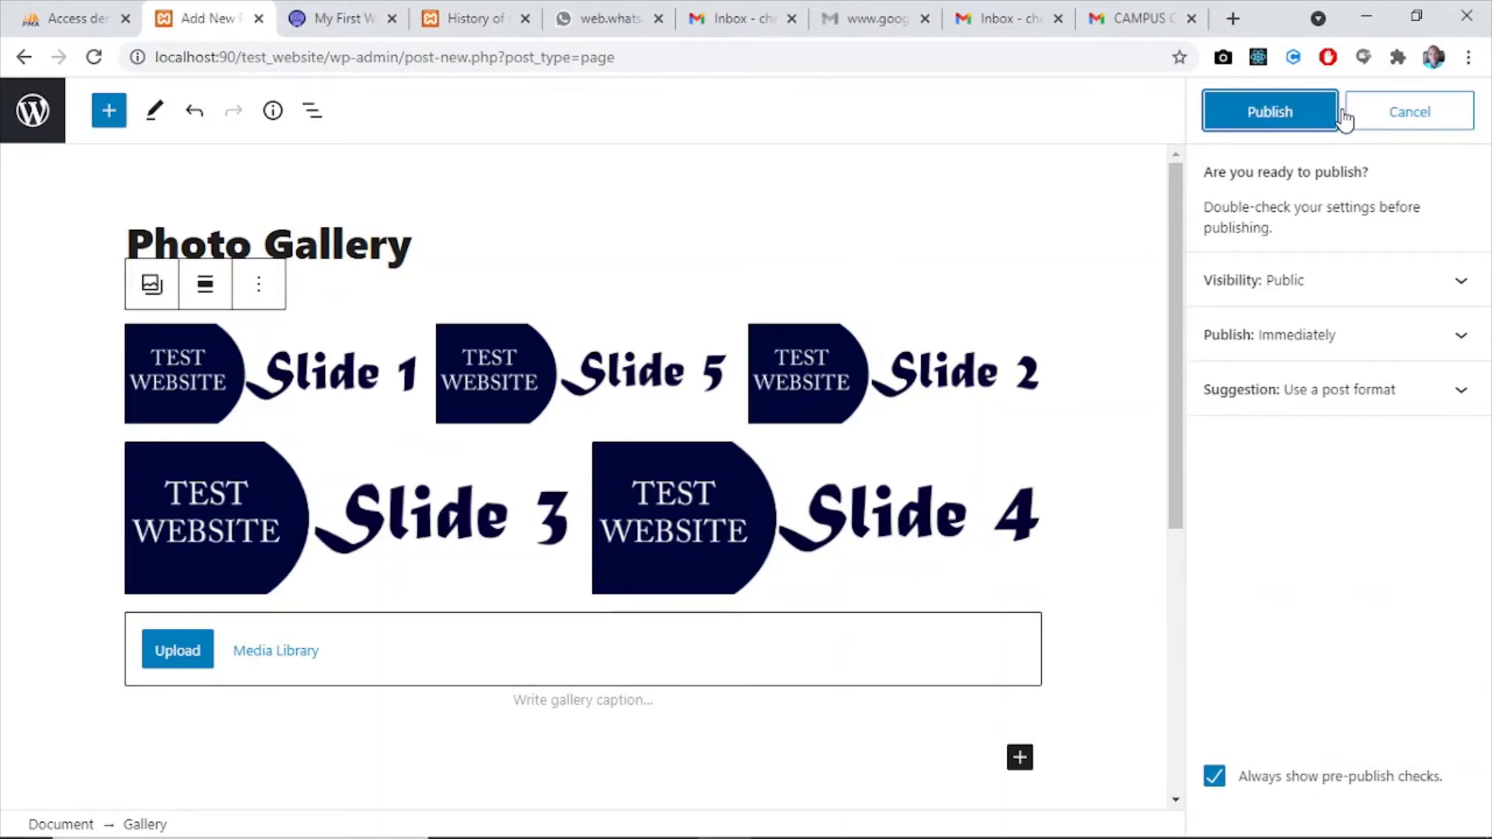
pyautogui.click(1259, 117)
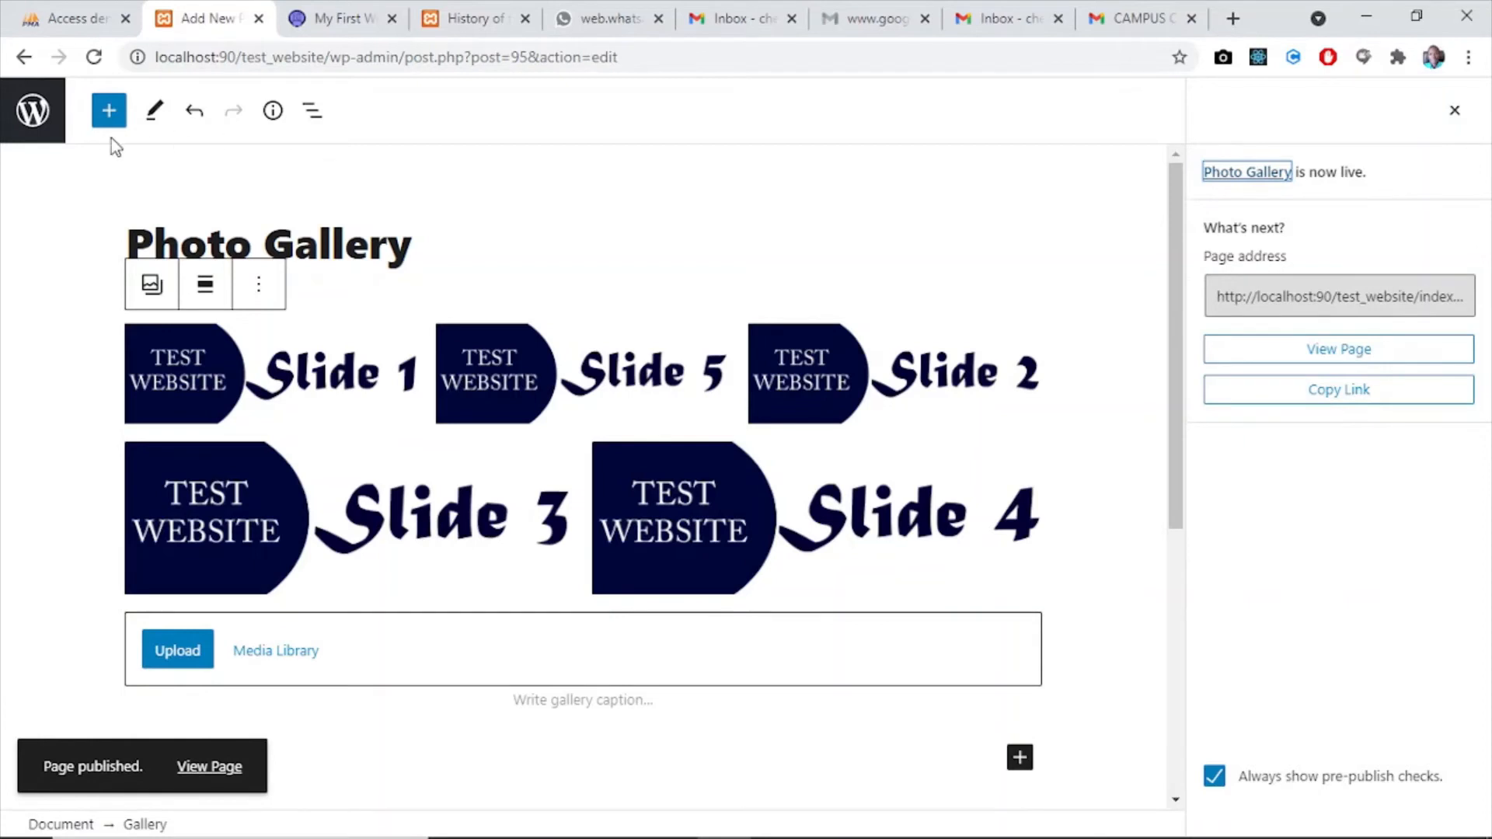
pyautogui.click(23, 129)
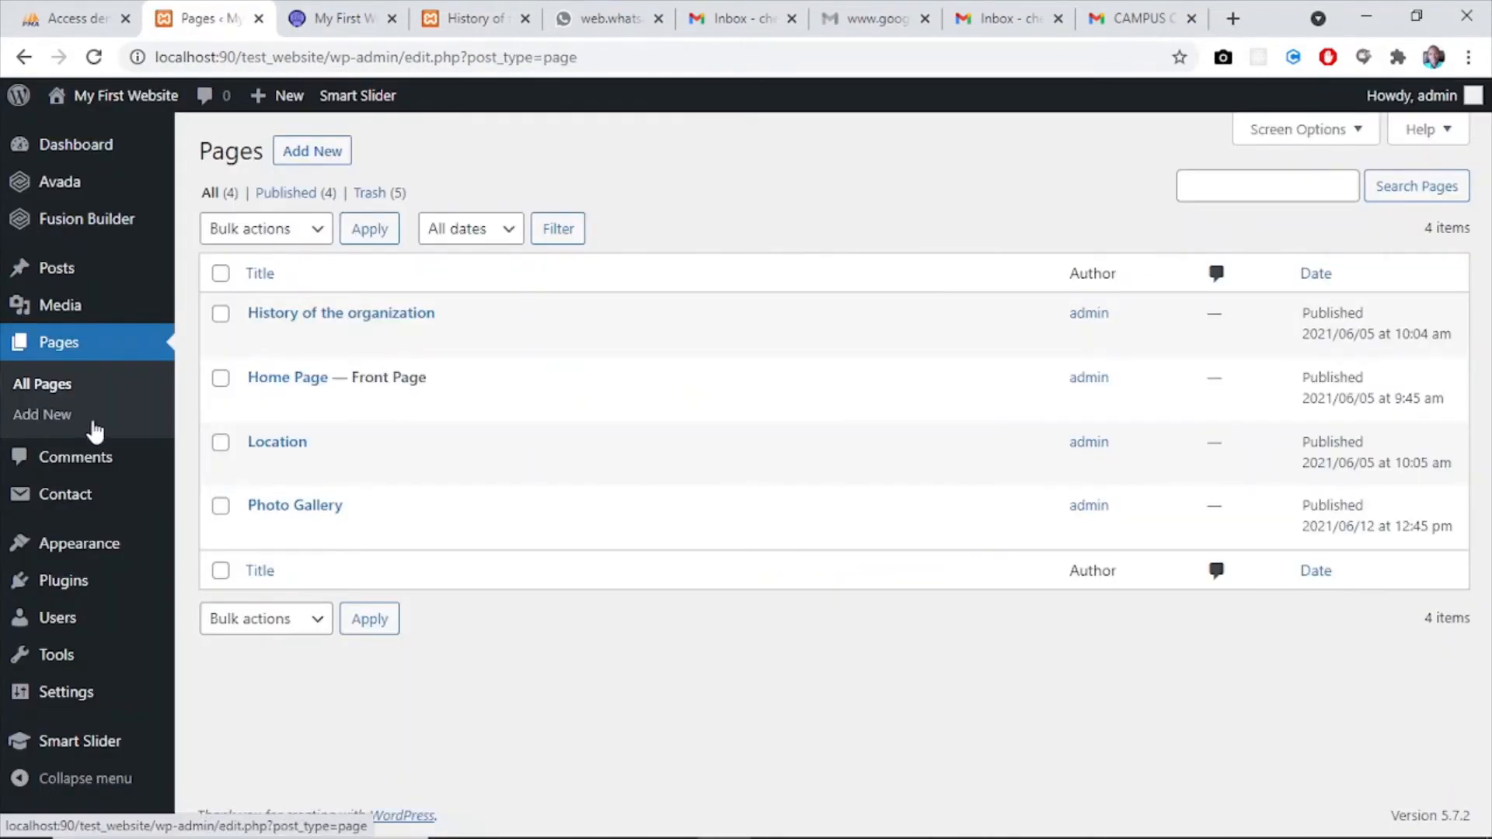
# - Add another new page and title it Downloads
pyautogui.click(53, 417)
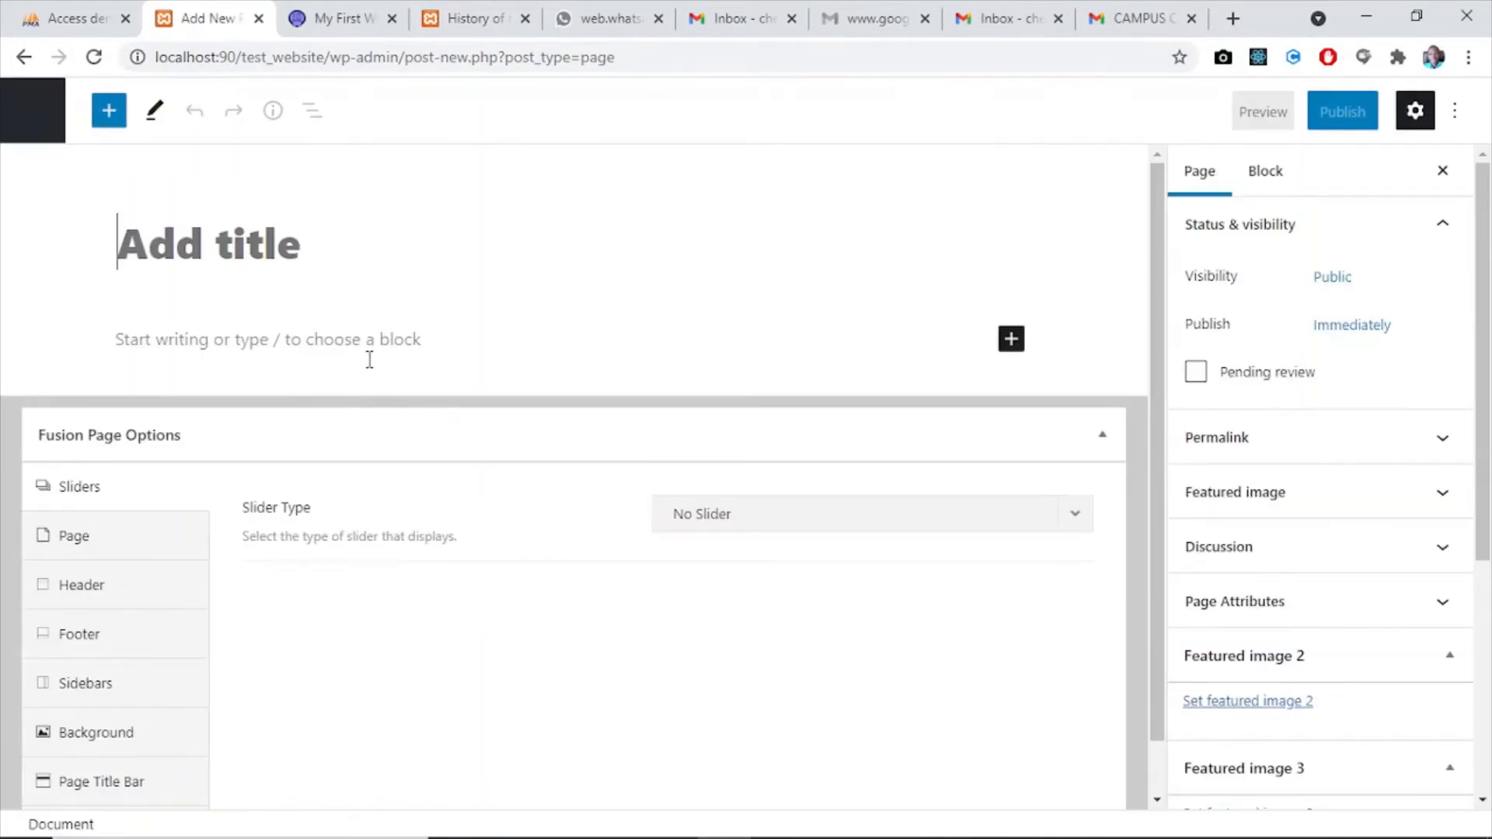
pyautogui.write('Downla')
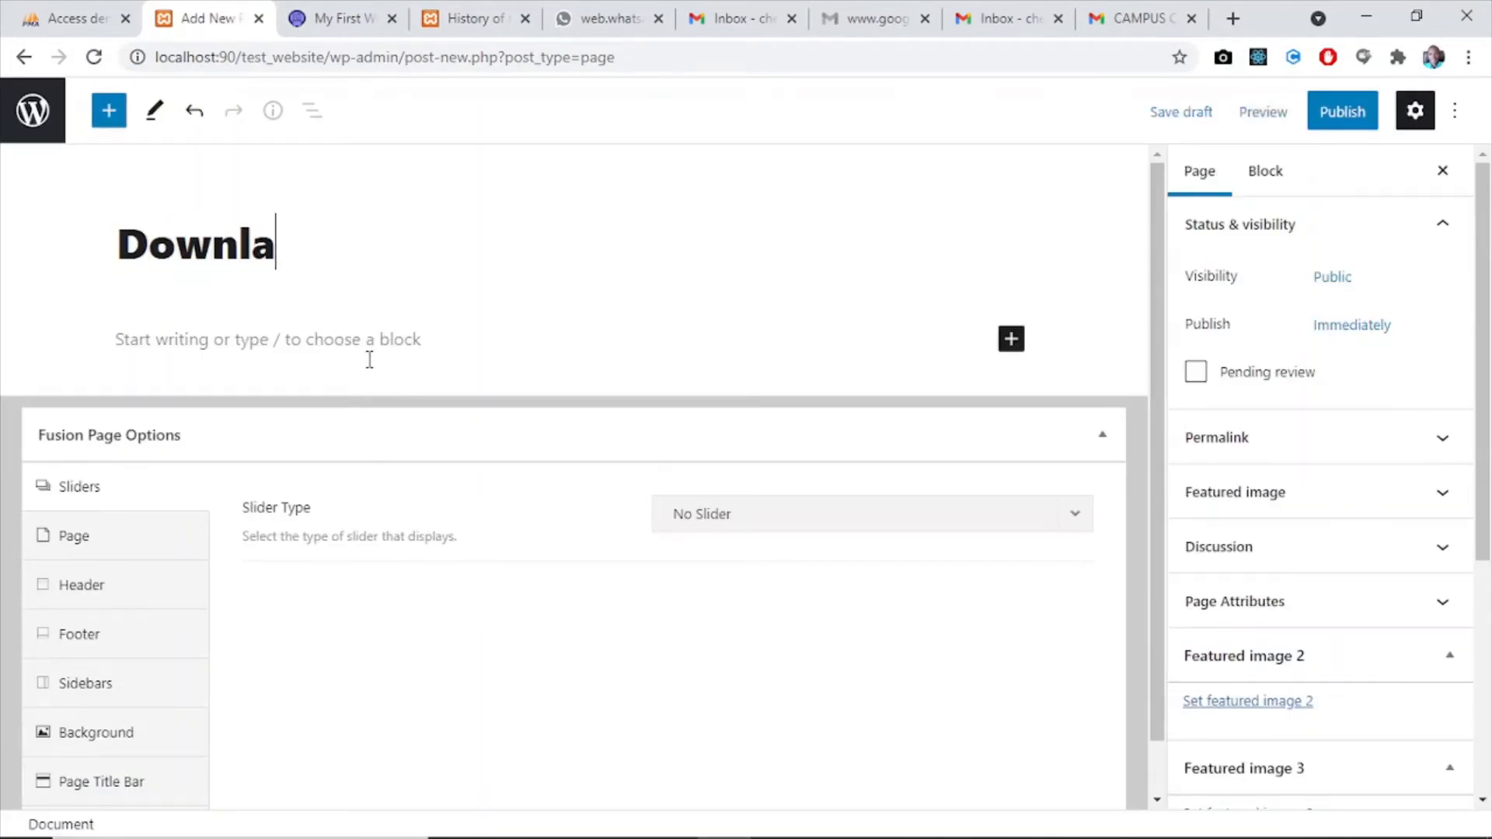
pyautogui.press('BackSpace')
pyautogui.write('ods')
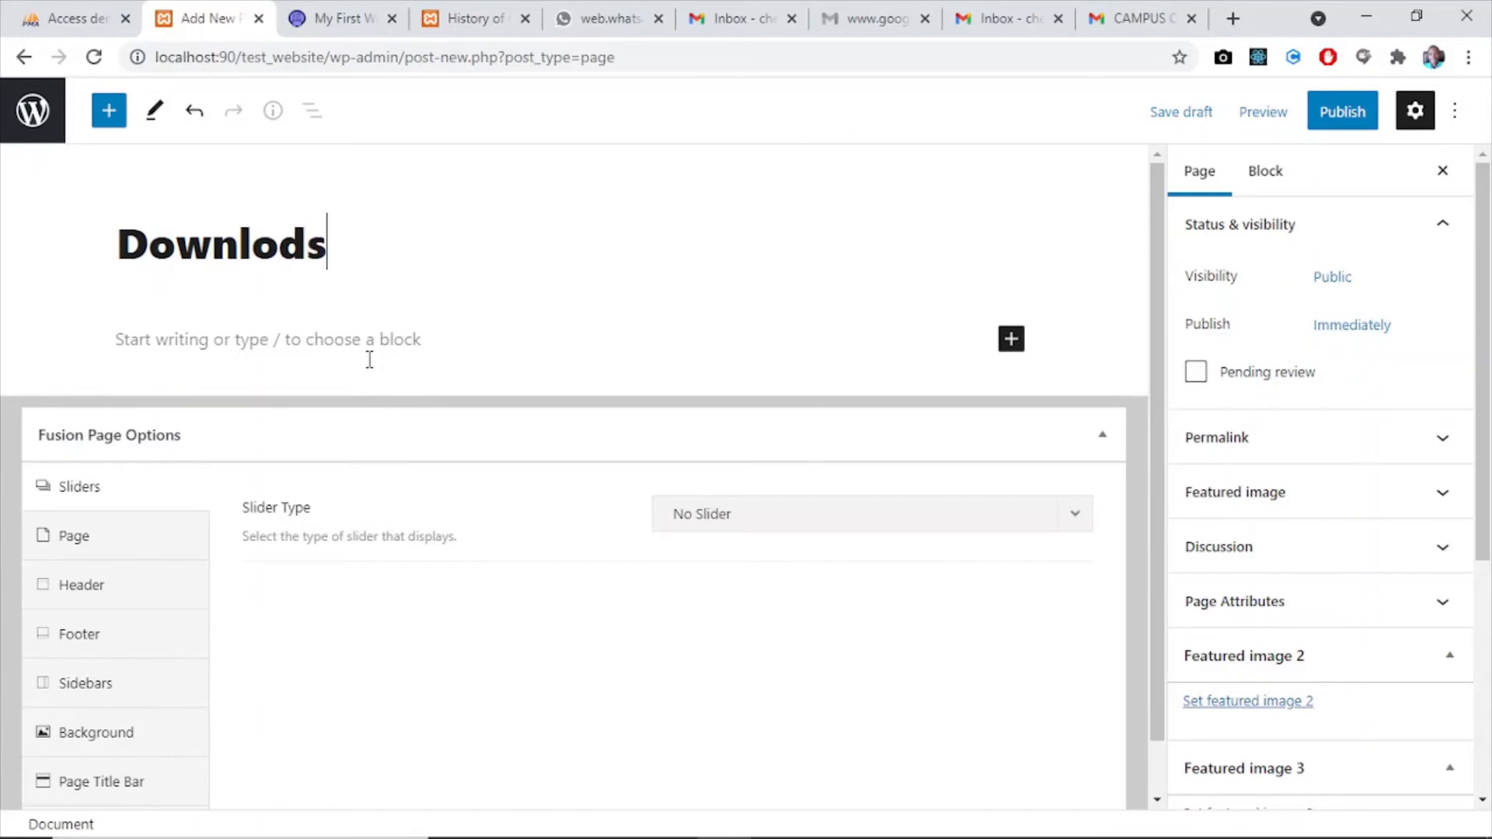
pyautogui.press('BackSpace')
pyautogui.press('BackSpace')
pyautogui.write('ads')
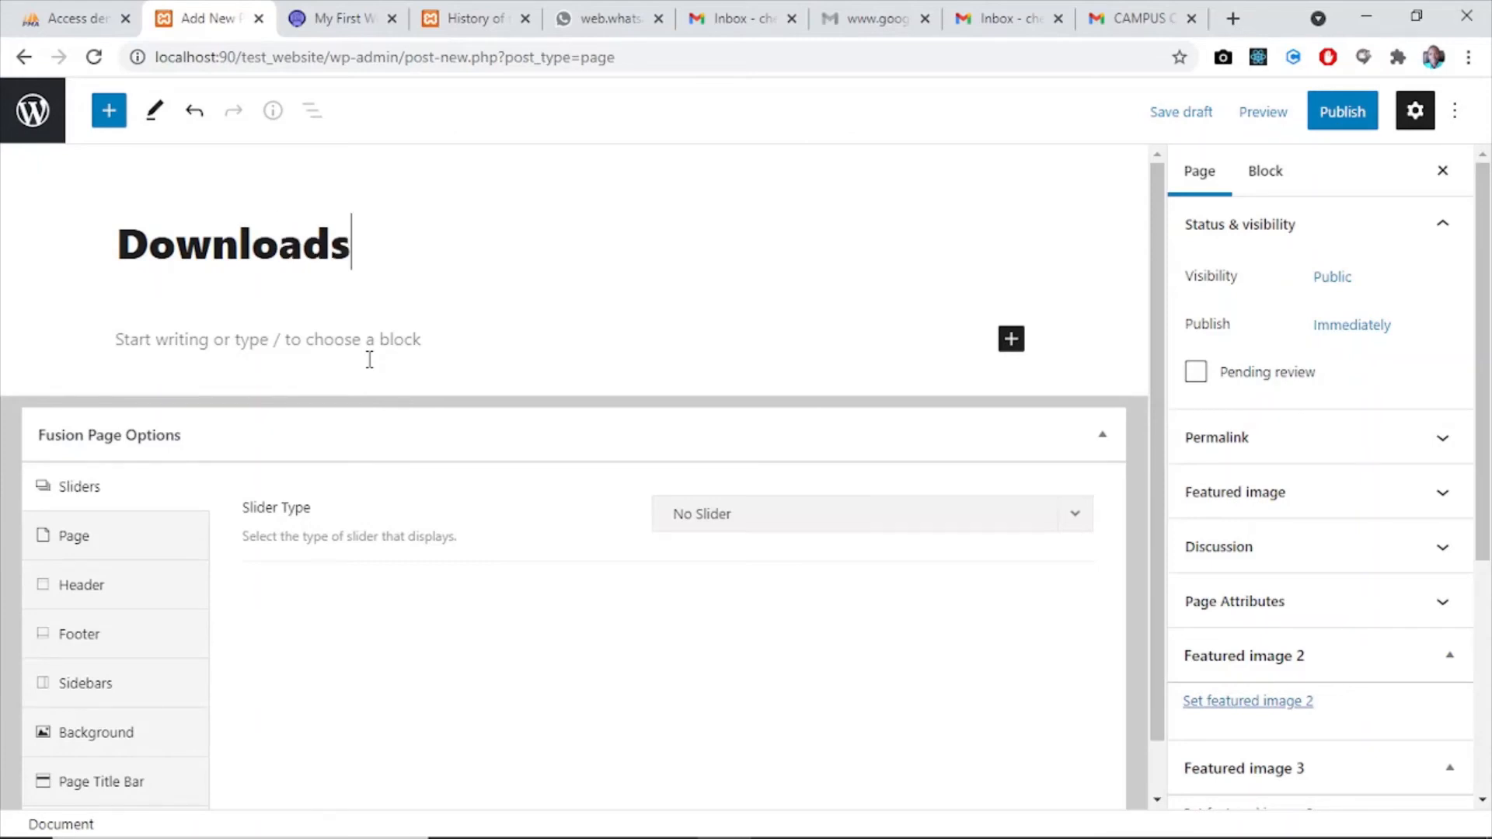
# - Insert a File block into the Downloads page and attach Button_Reference.pdf from the media library
pyautogui.click(1015, 342)
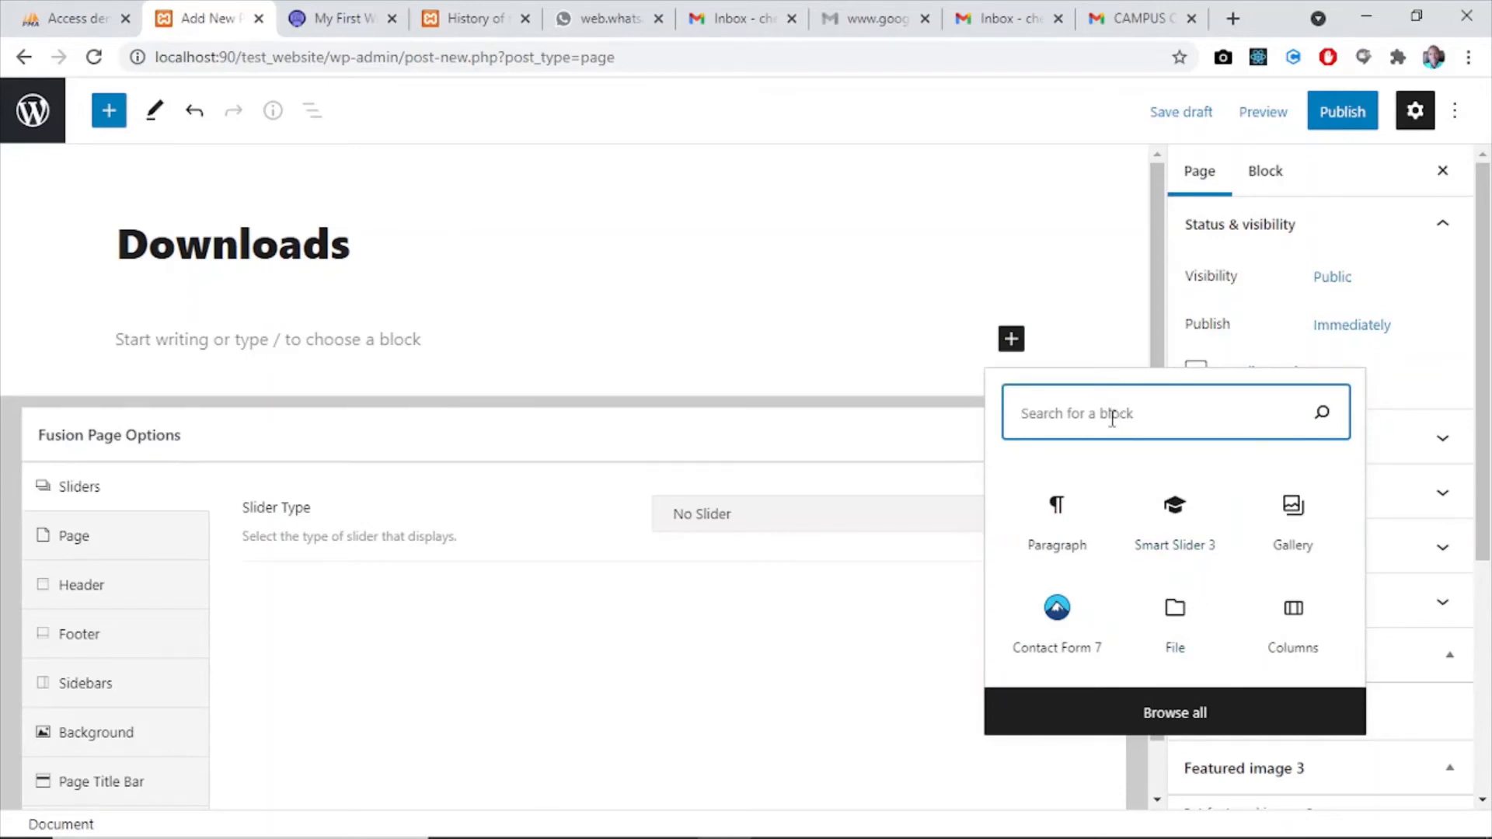
pyautogui.click(1180, 636)
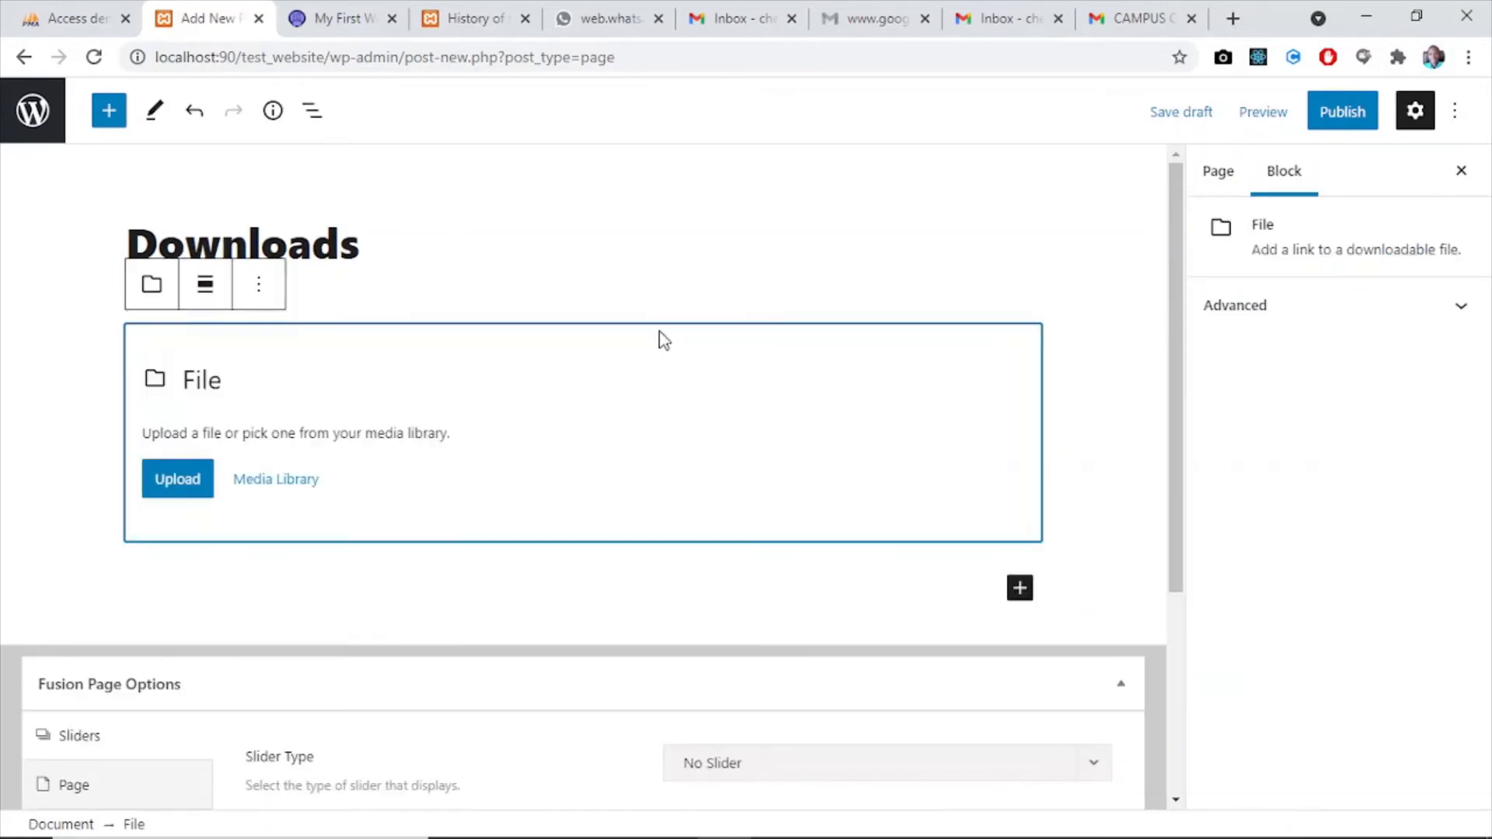
pyautogui.click(278, 488)
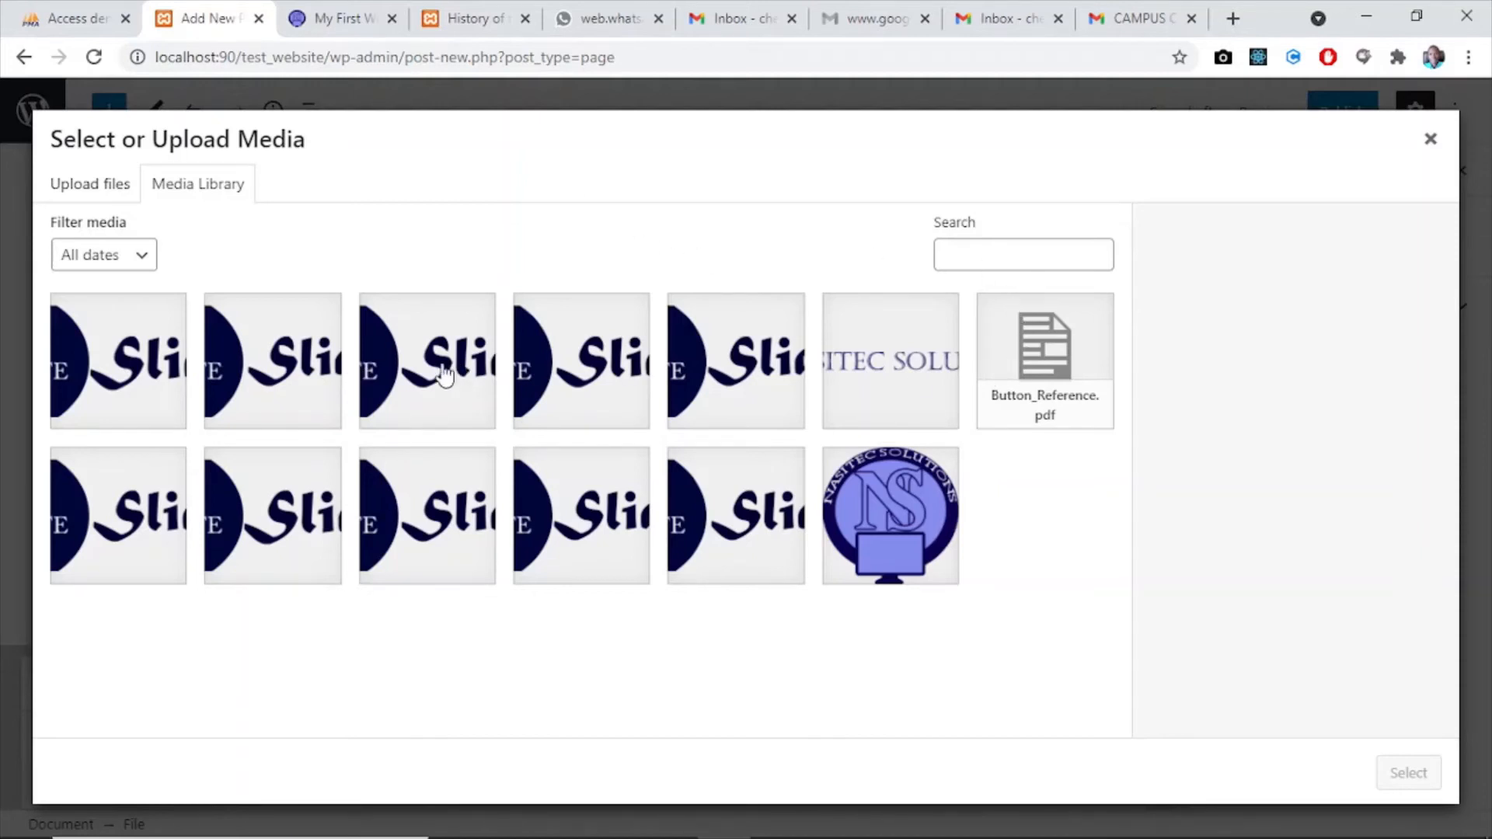
pyautogui.click(249, 364)
pyautogui.click(424, 366)
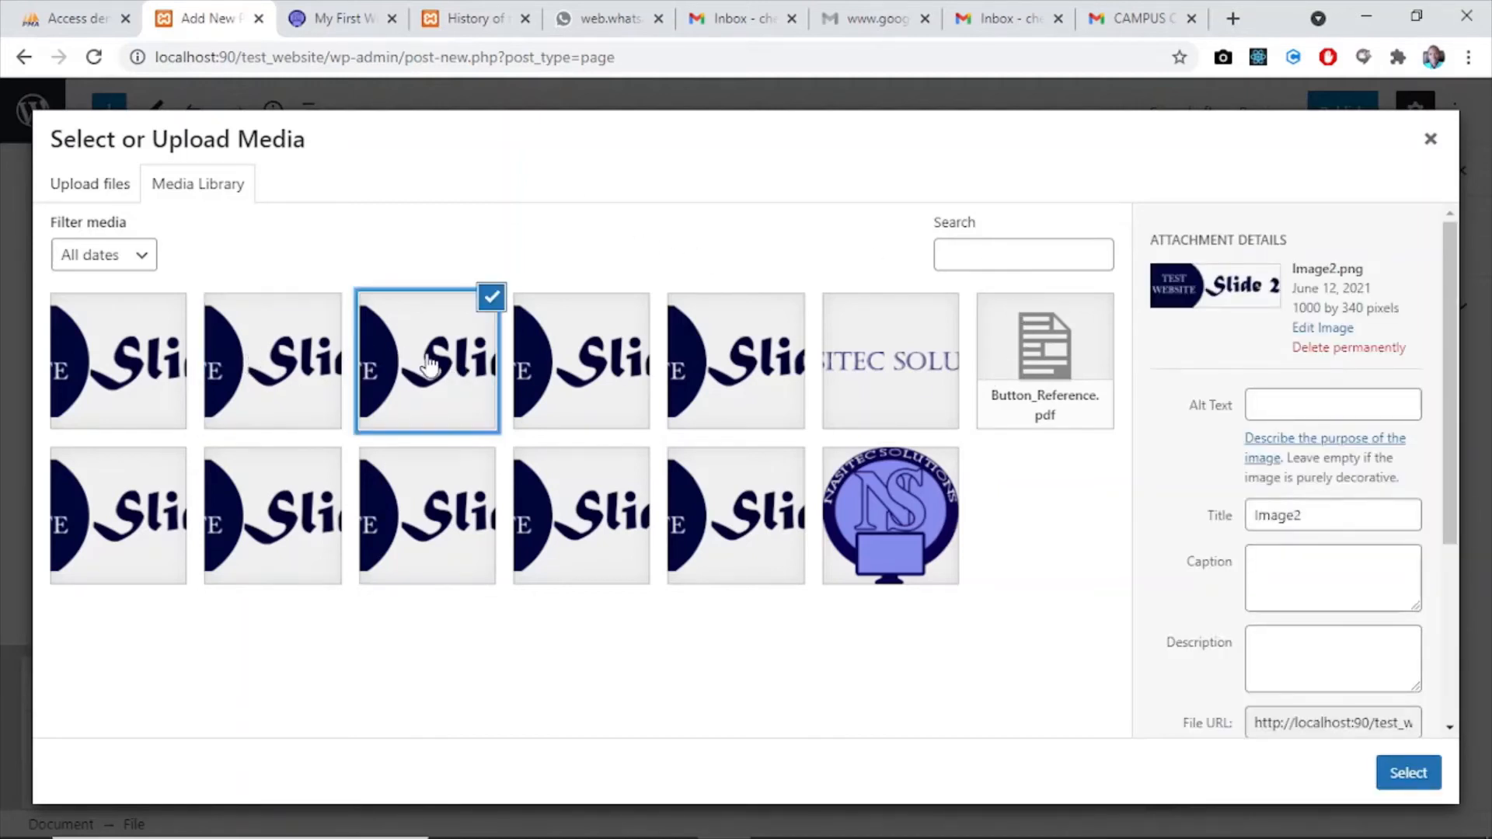
pyautogui.click(600, 364)
pyautogui.click(1061, 386)
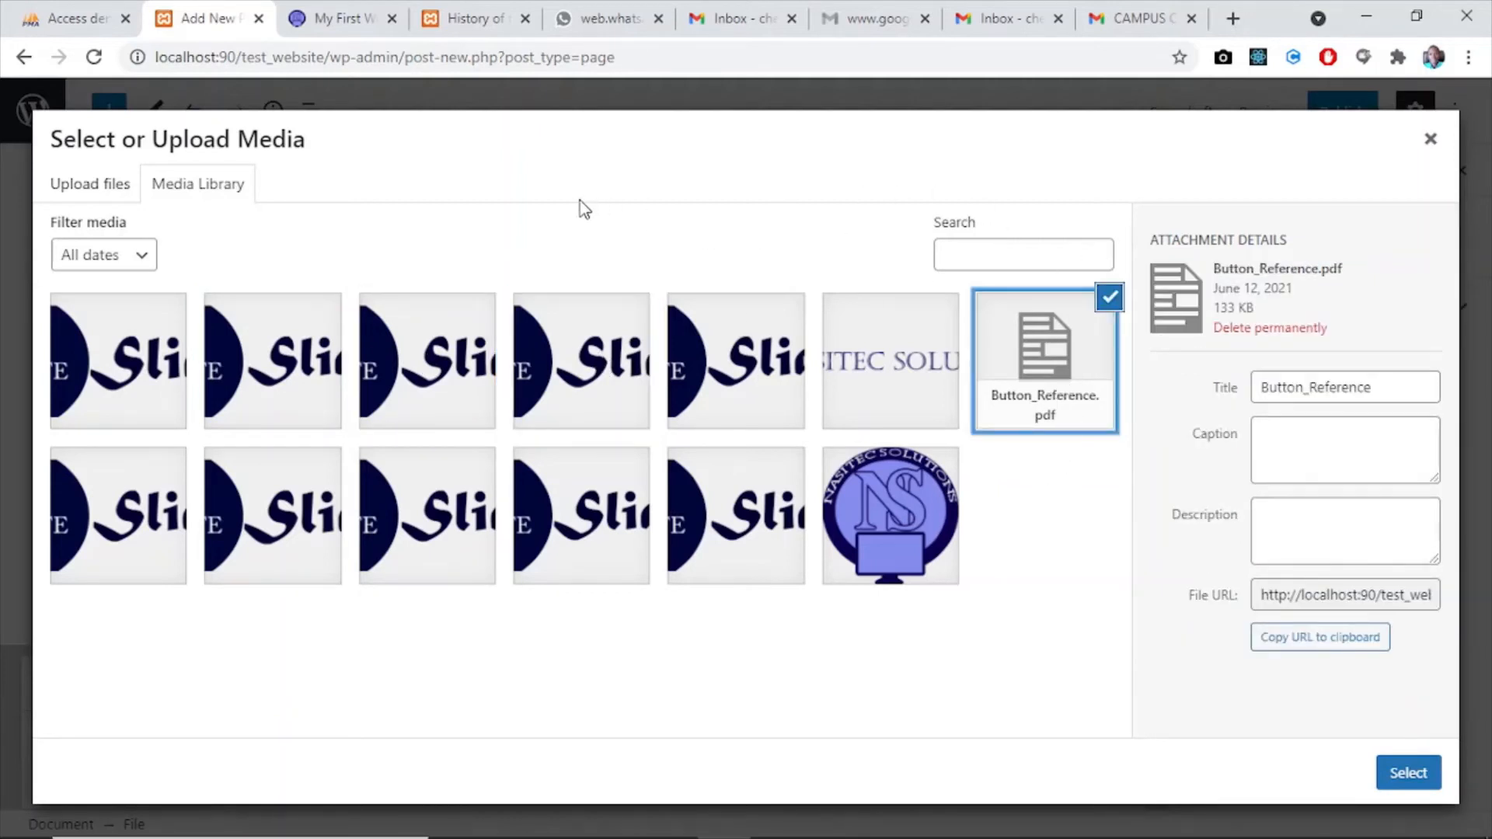
pyautogui.click(422, 352)
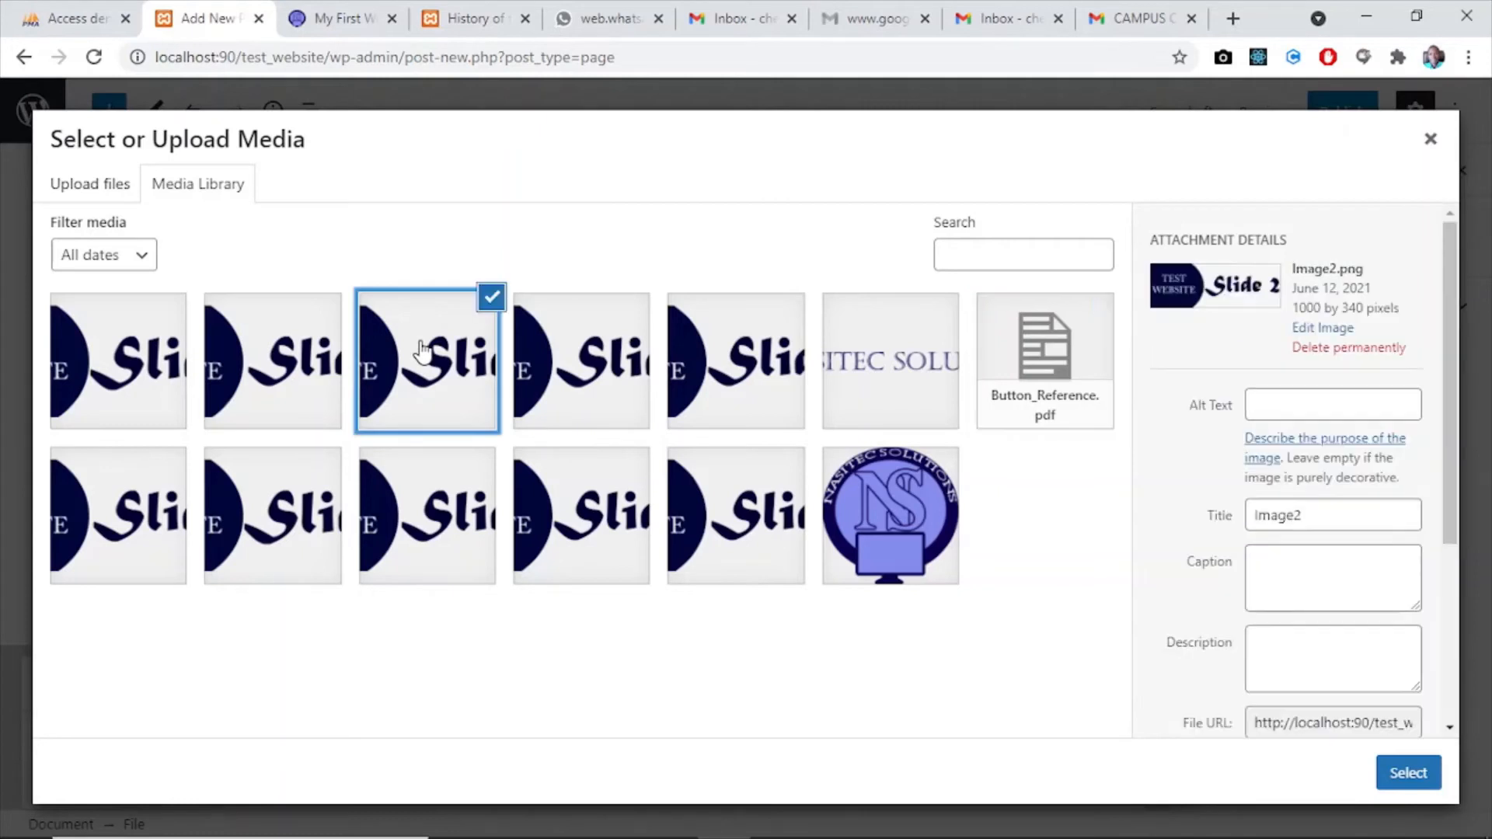
pyautogui.click(1045, 375)
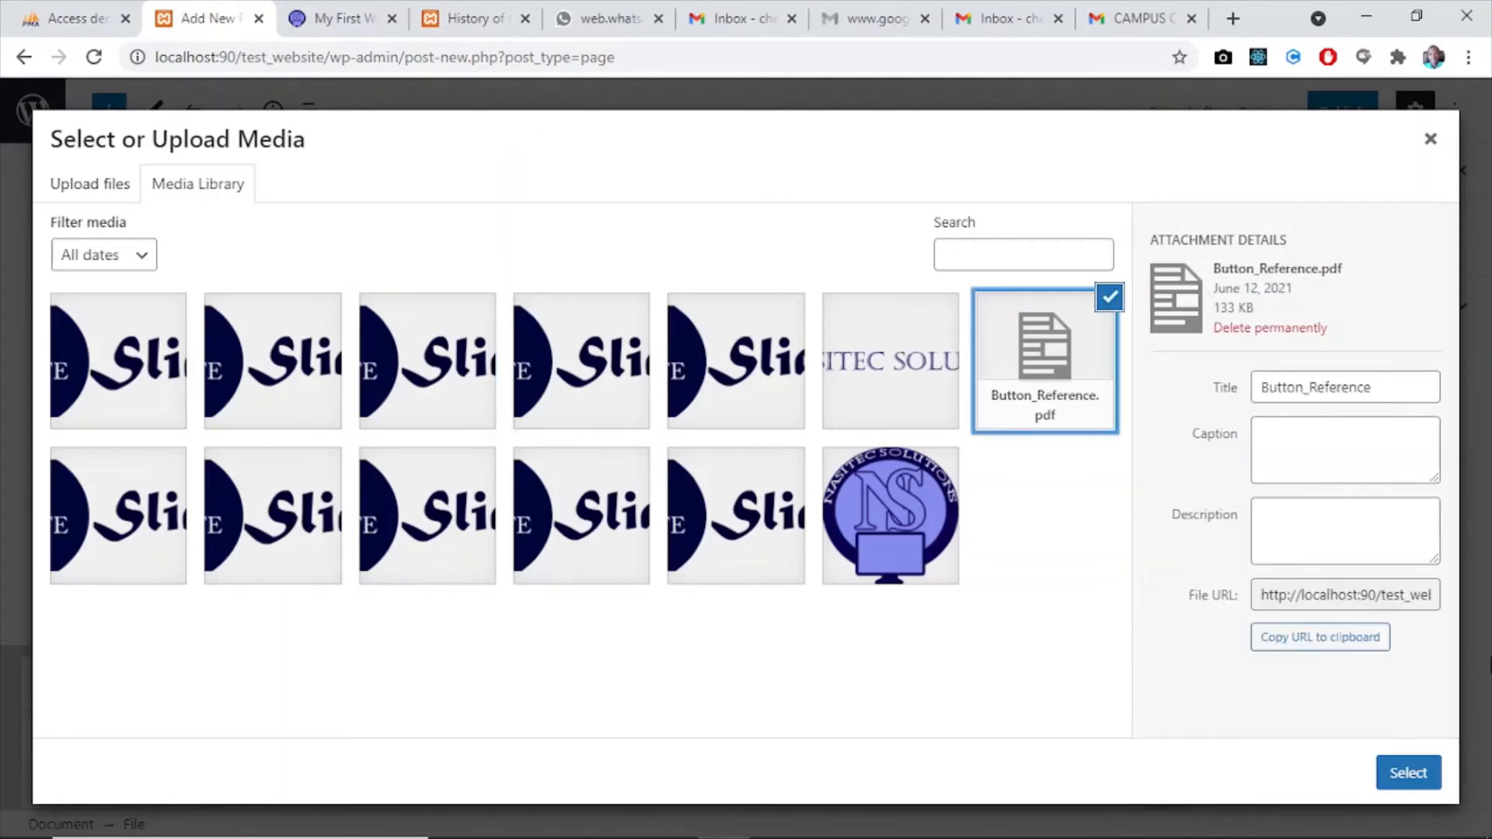
pyautogui.click(1396, 774)
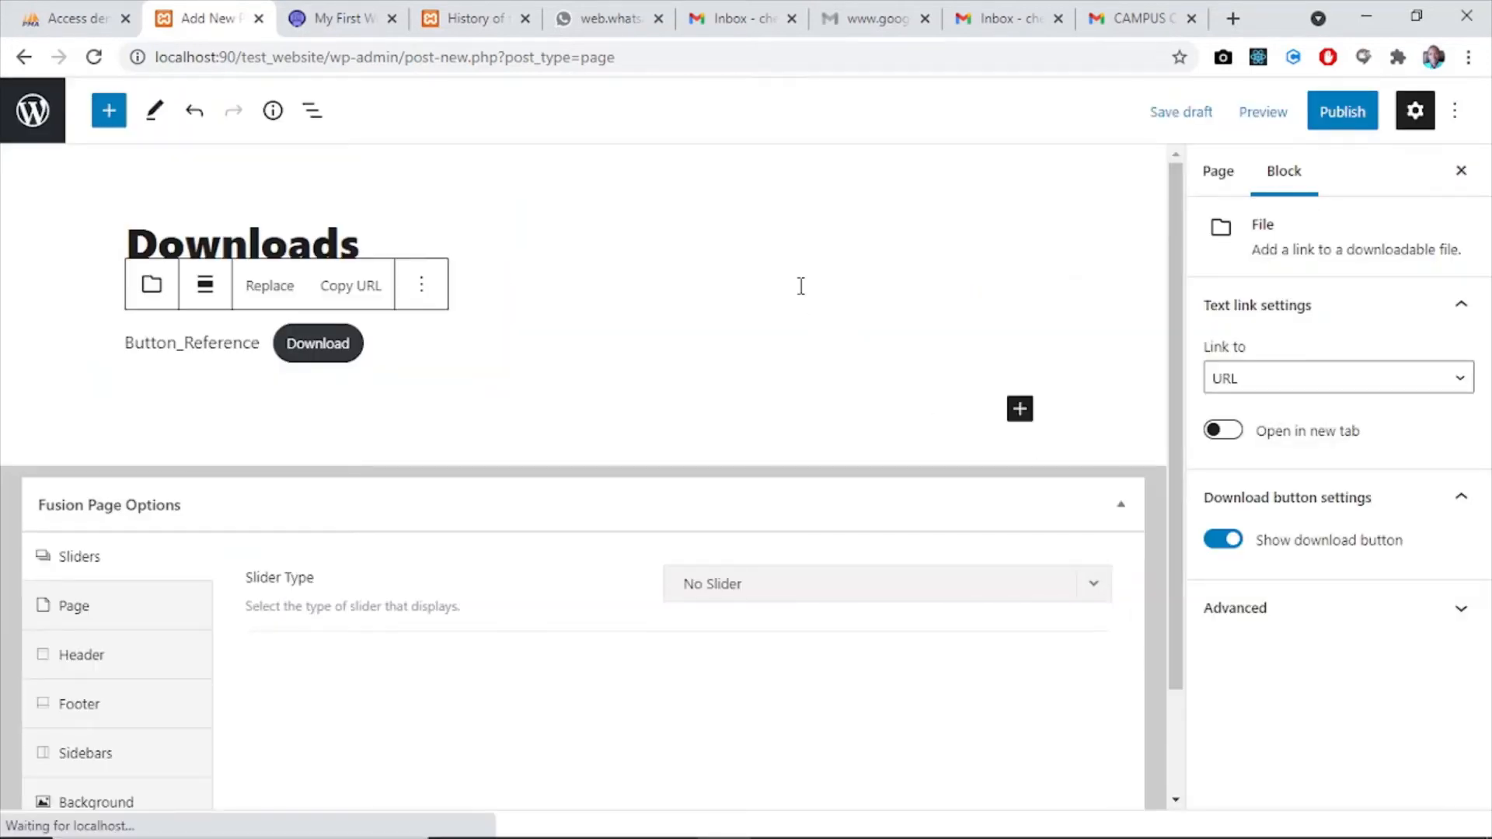
# - Replace the Button_Reference link text of the File block with "Download 1"
pyautogui.click(254, 342)
pyautogui.click(264, 345)
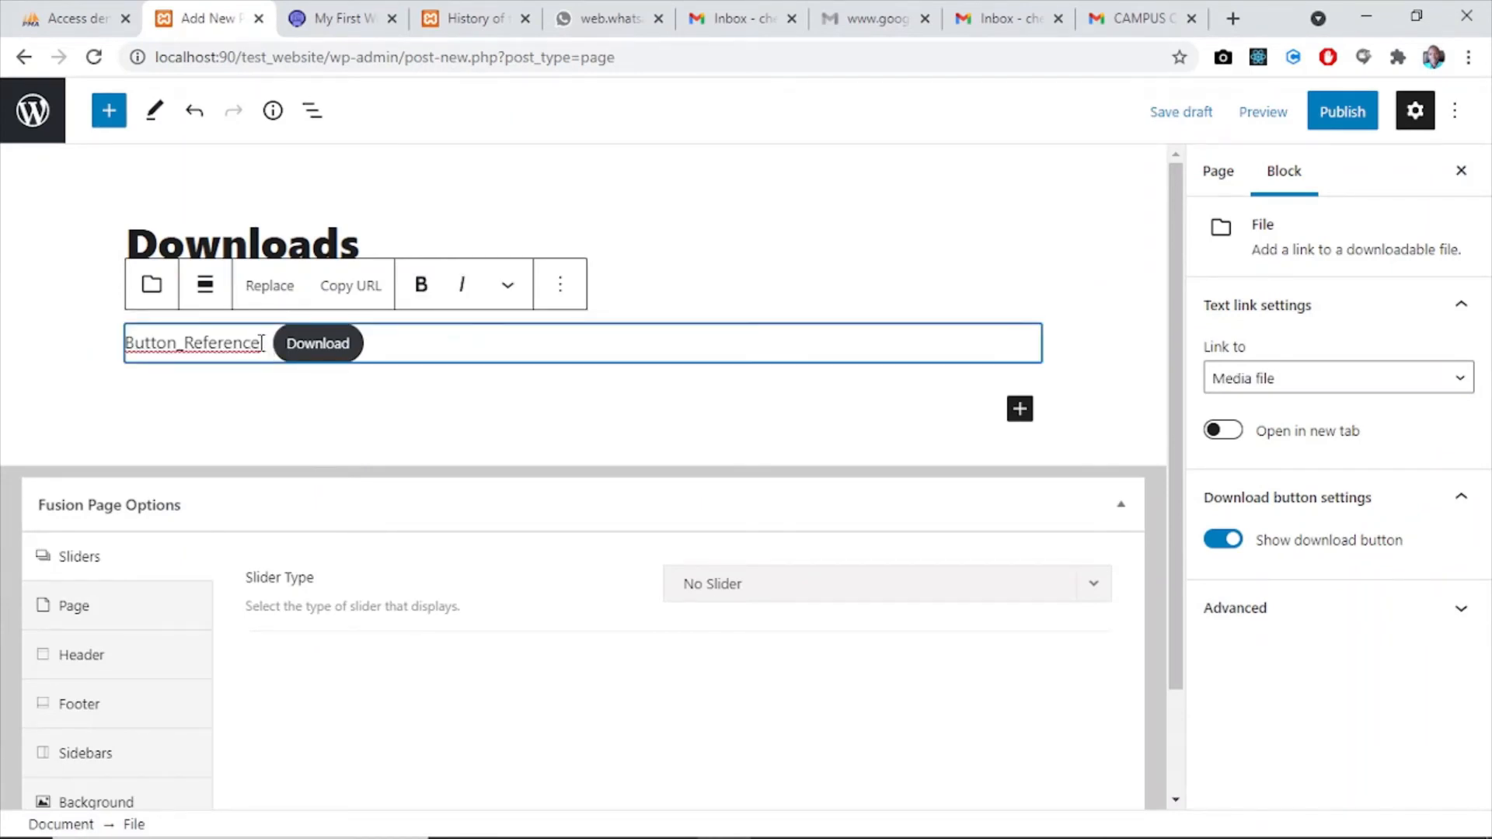
pyautogui.click(261, 344)
pyautogui.press('BackSpace')
pyautogui.press('BackSpace')
pyautogui.press('BackSpace')
pyautogui.press('BackSpace')
pyautogui.press('BackSpace')
pyautogui.press('BackSpace')
pyautogui.press('BackSpace')
pyautogui.press('BackSpace')
pyautogui.press('BackSpace')
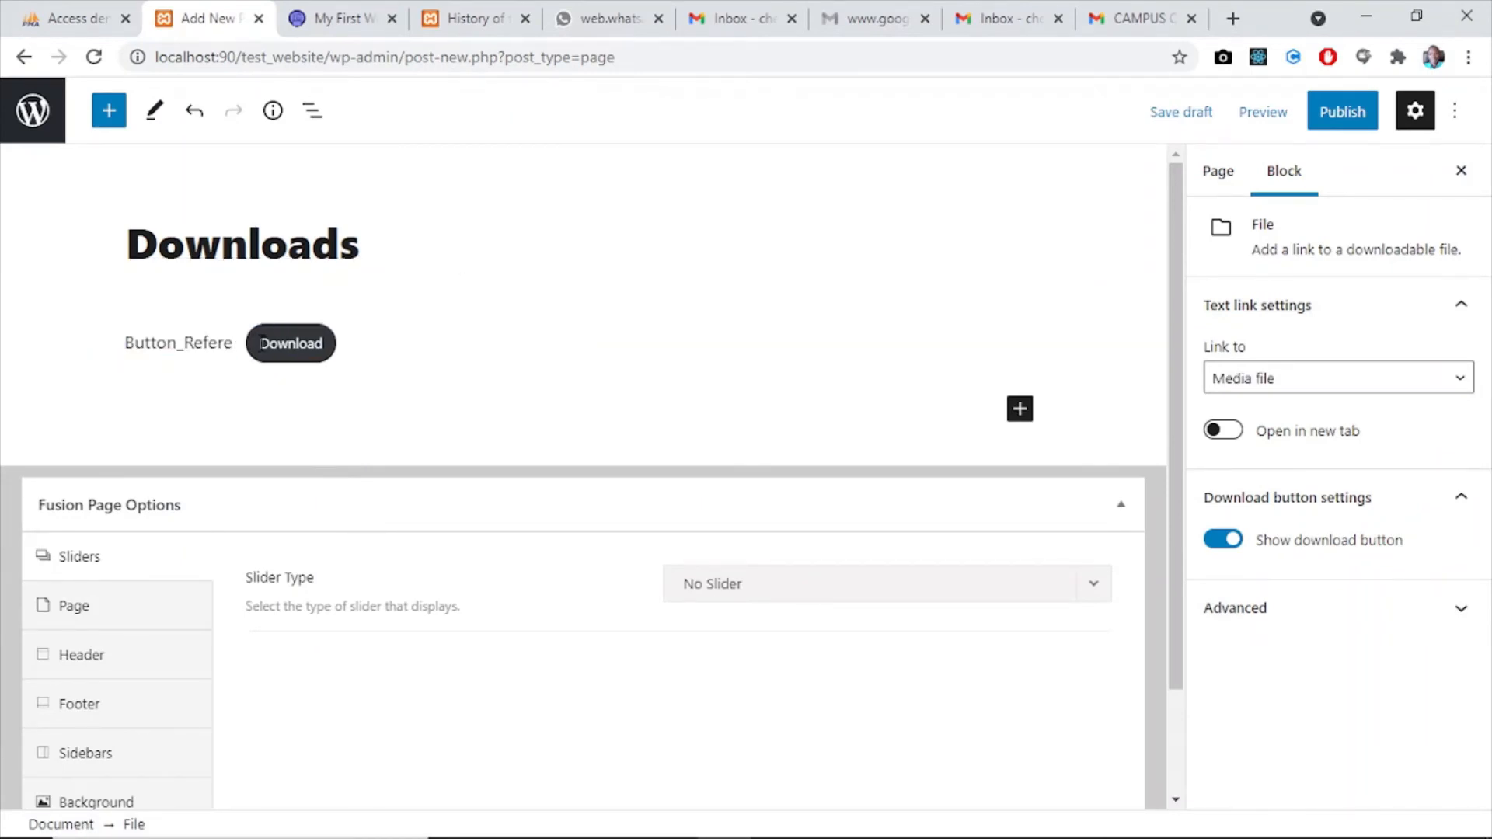
pyautogui.press('BackSpace')
pyautogui.press('BackSpace')
pyautogui.press('BackSpace')
pyautogui.press('BackSpace')
pyautogui.press('BackSpace')
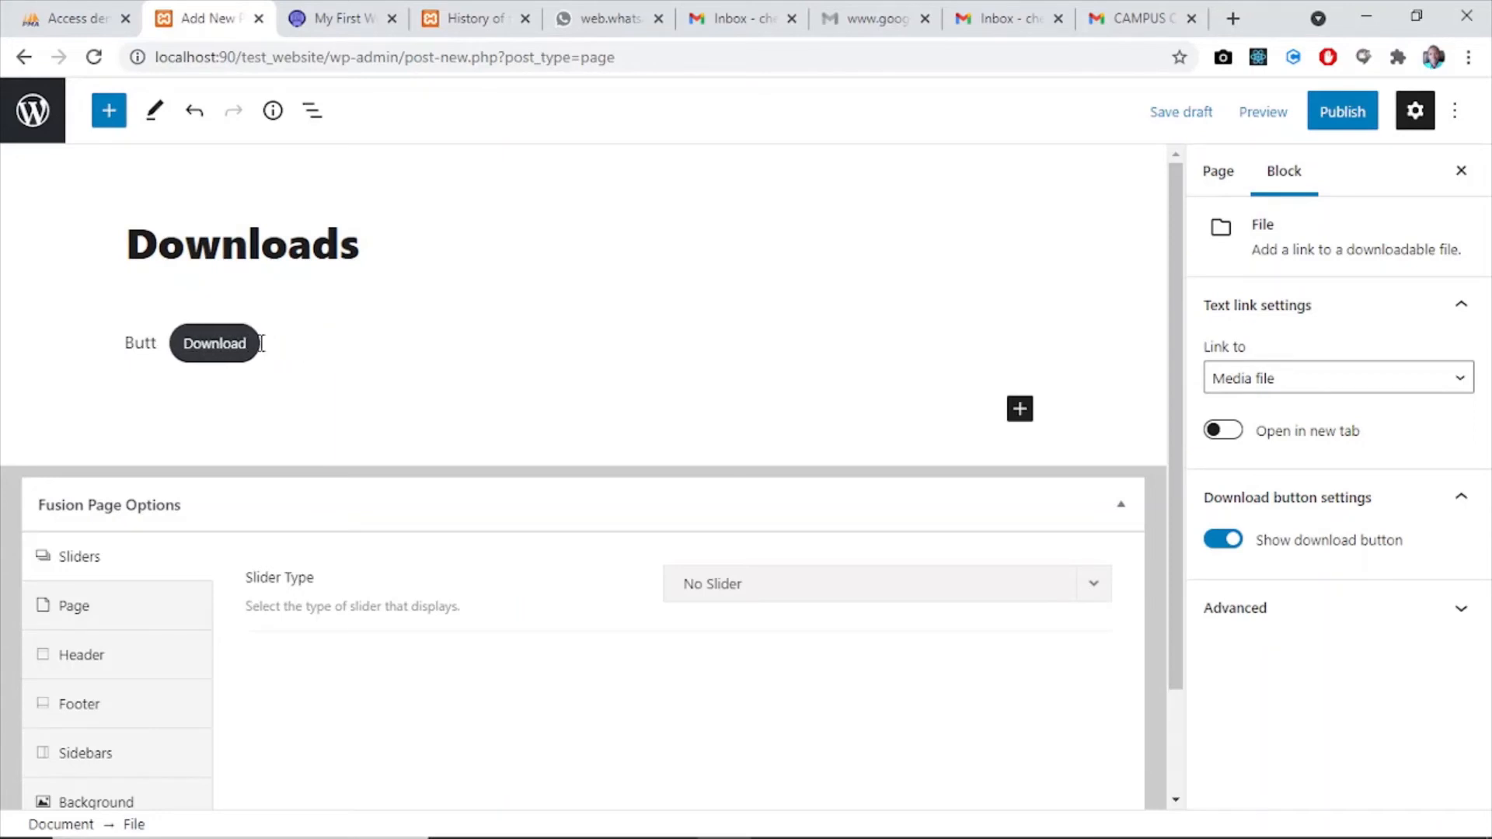
pyautogui.press('BackSpace')
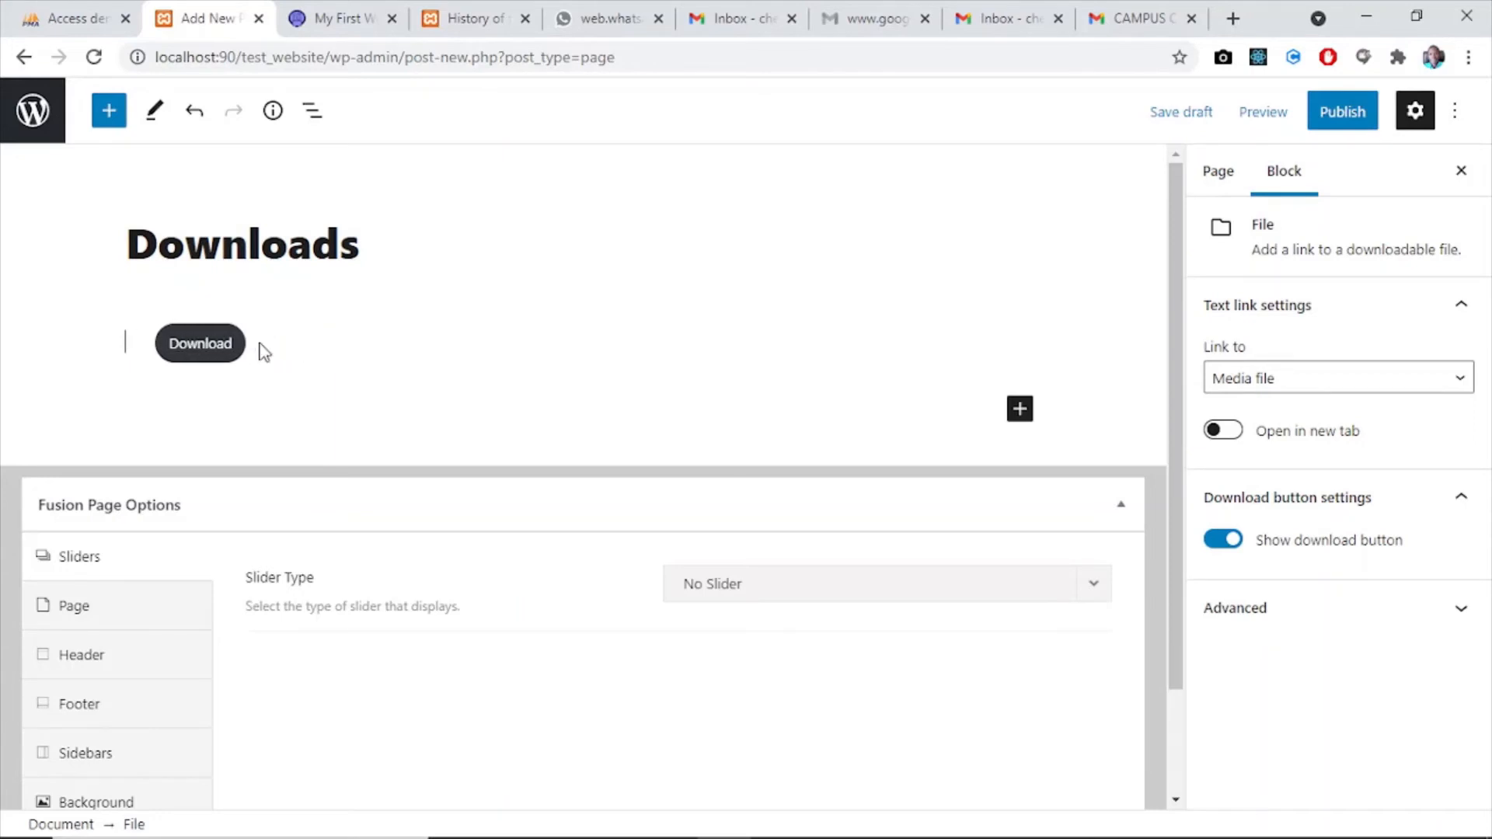
pyautogui.write('dow')
pyautogui.press('BackSpace')
pyautogui.press('BackSpace')
pyautogui.write('Downl;oad')
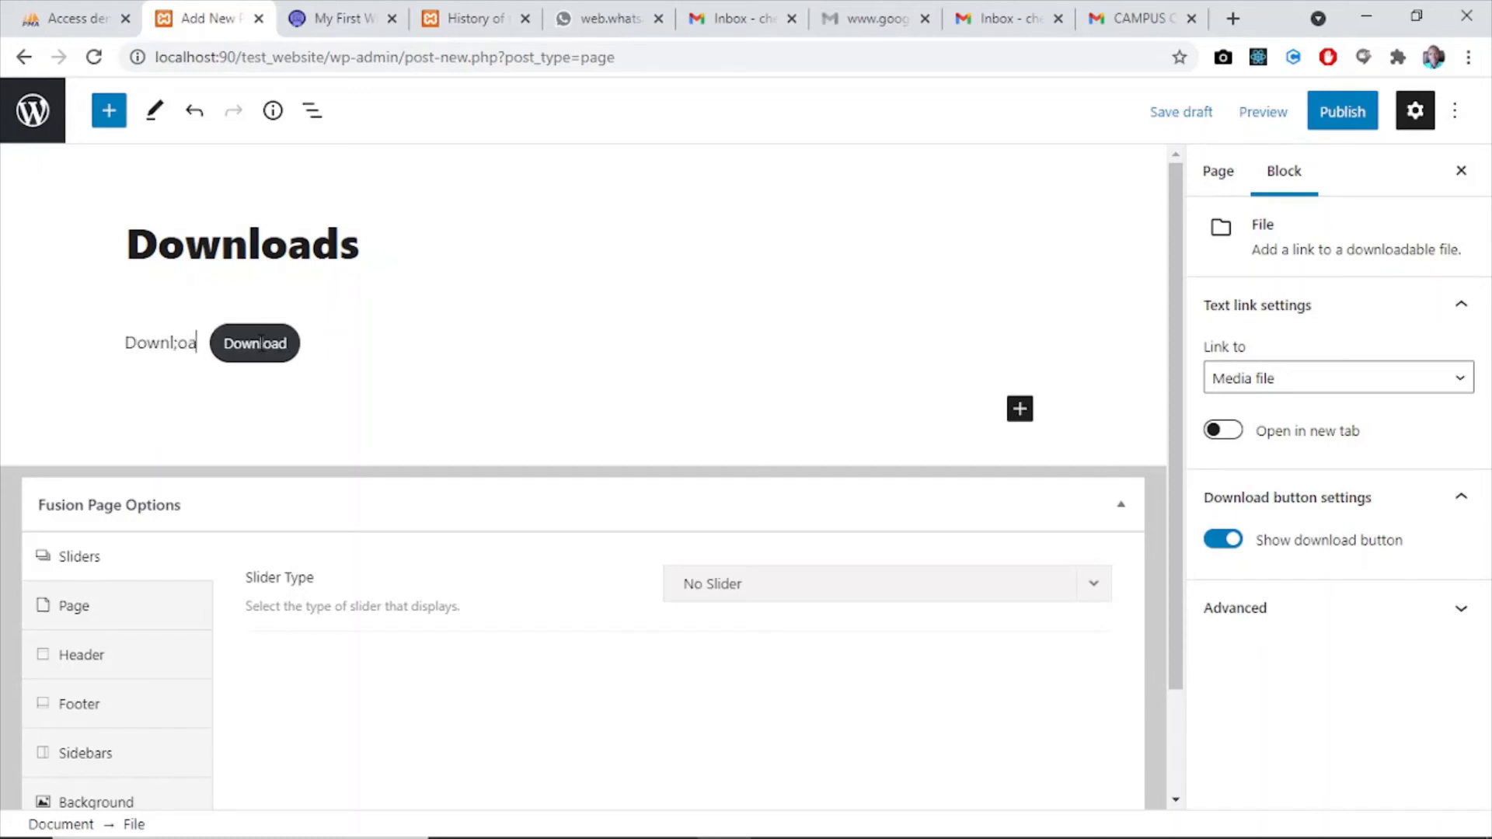
pyautogui.press('BackSpace')
pyautogui.press('BackSpace')
pyautogui.press('BackSpace')
pyautogui.press('BackSpace')
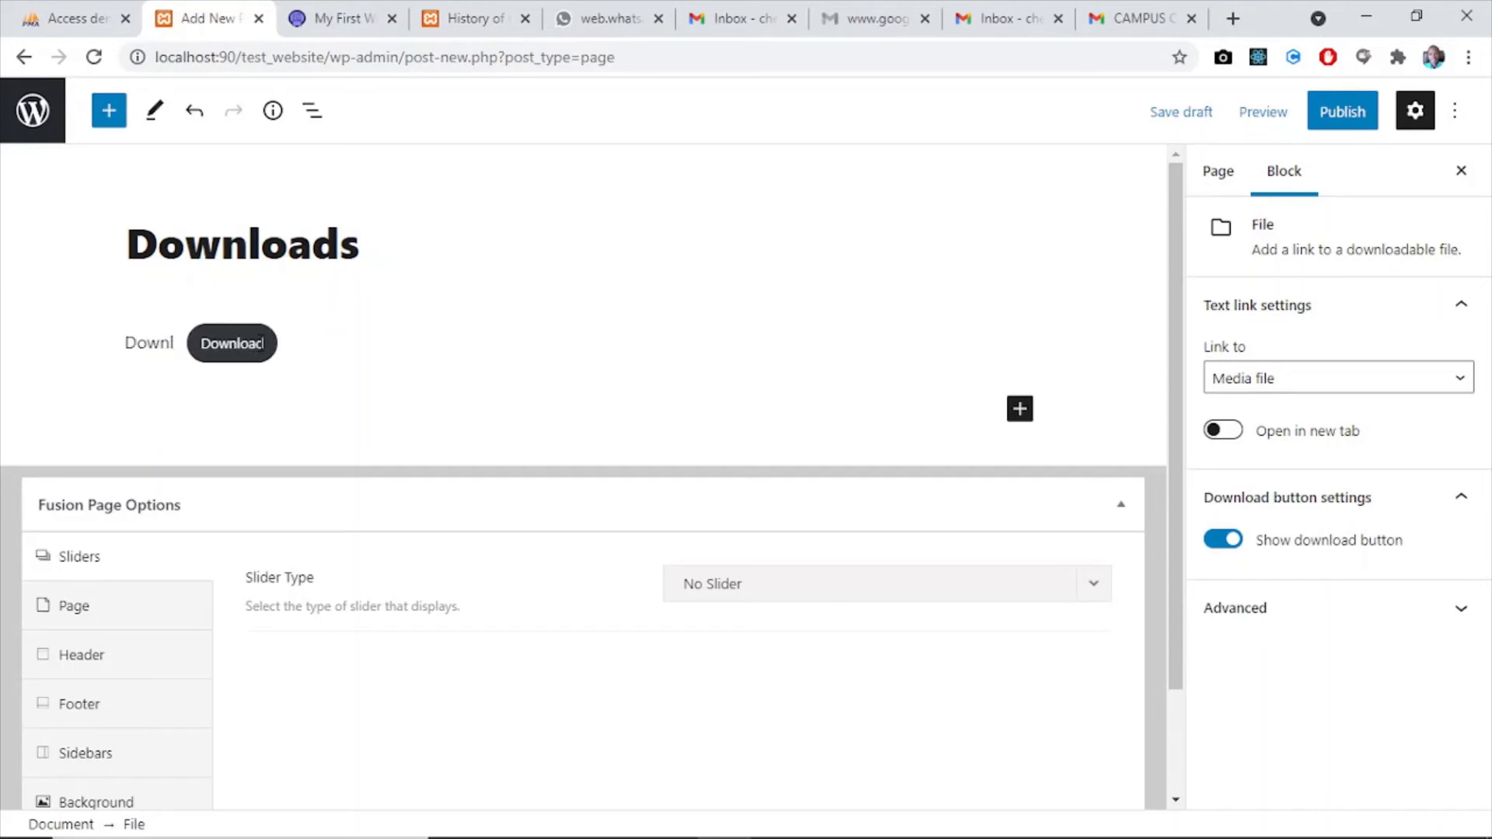
pyautogui.write('oad')
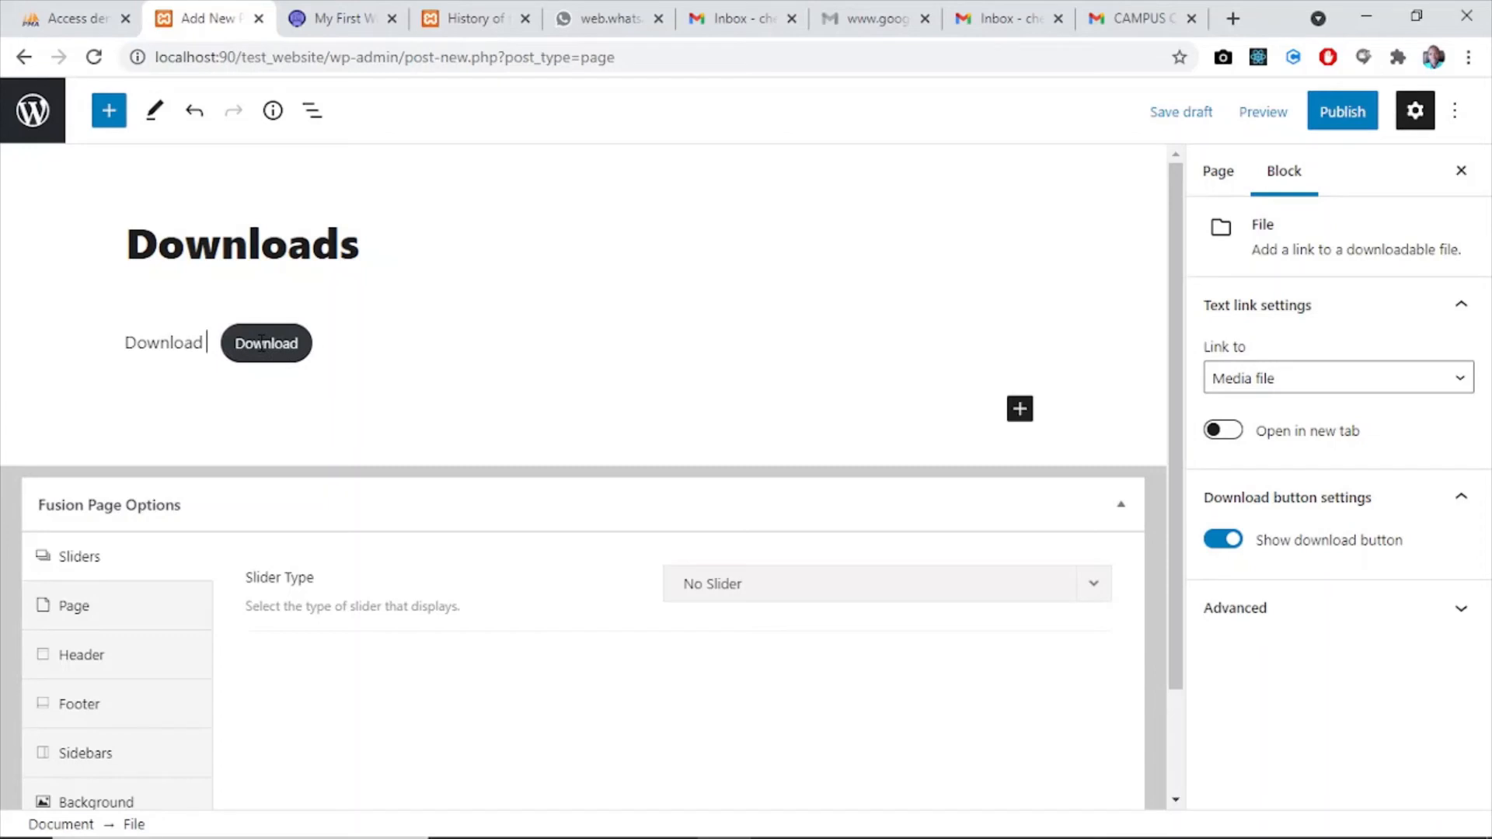
pyautogui.write(' 1')
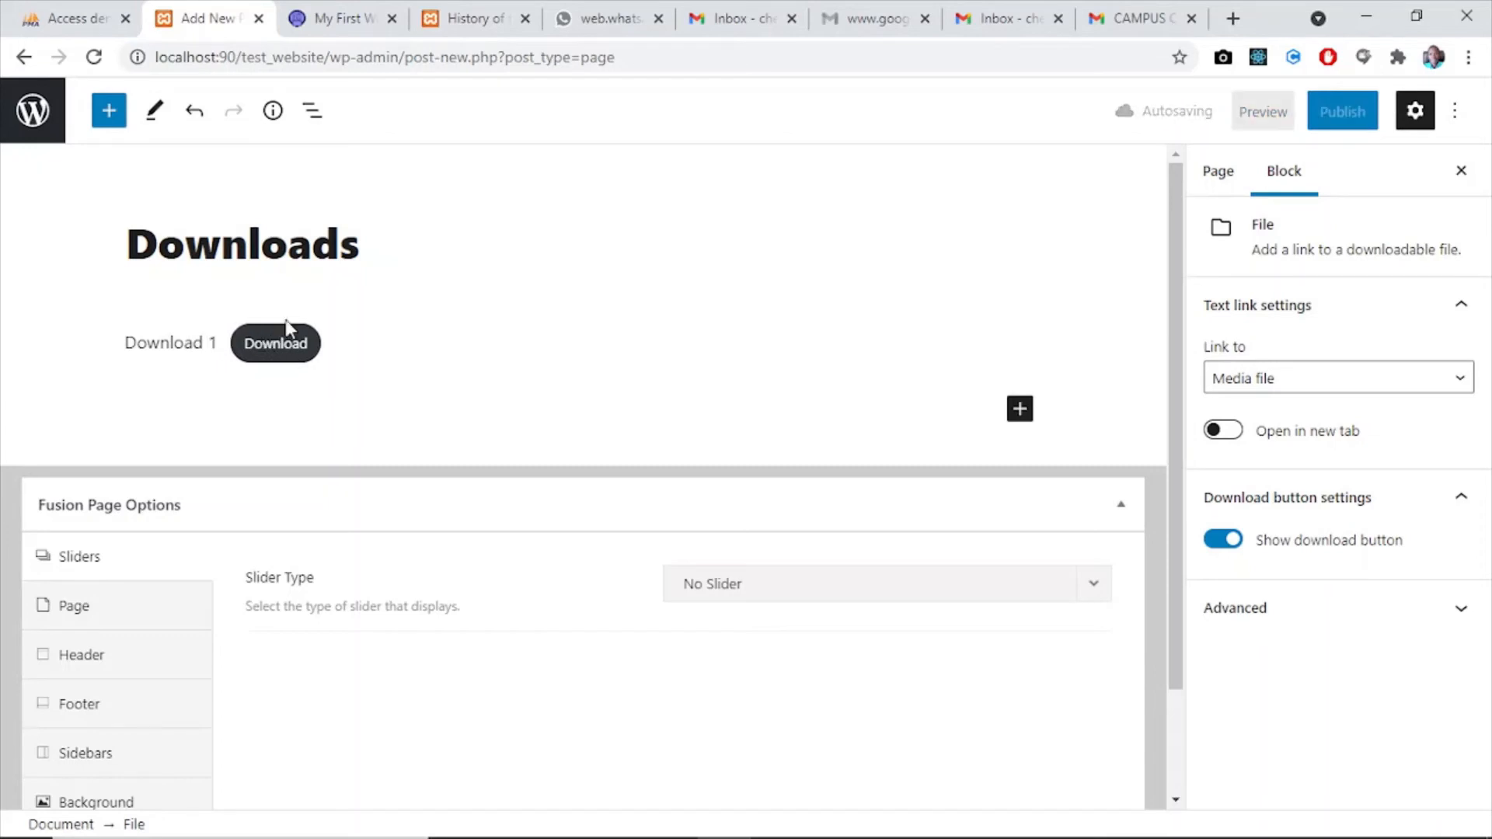
# - Insert the word "File" into the first link text so it reads "Download File 1"
pyautogui.click(204, 345)
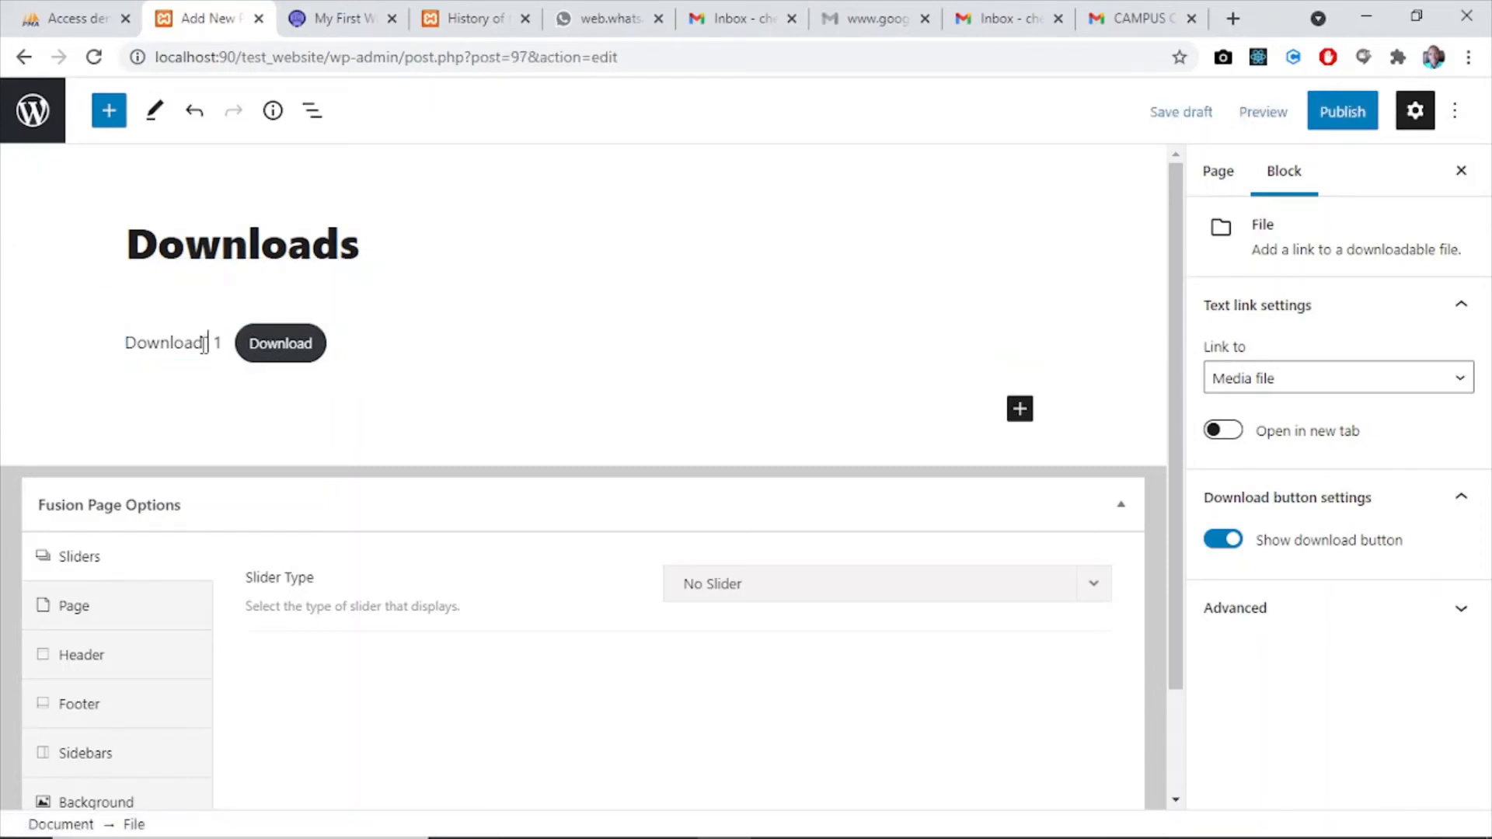
pyautogui.write('File')
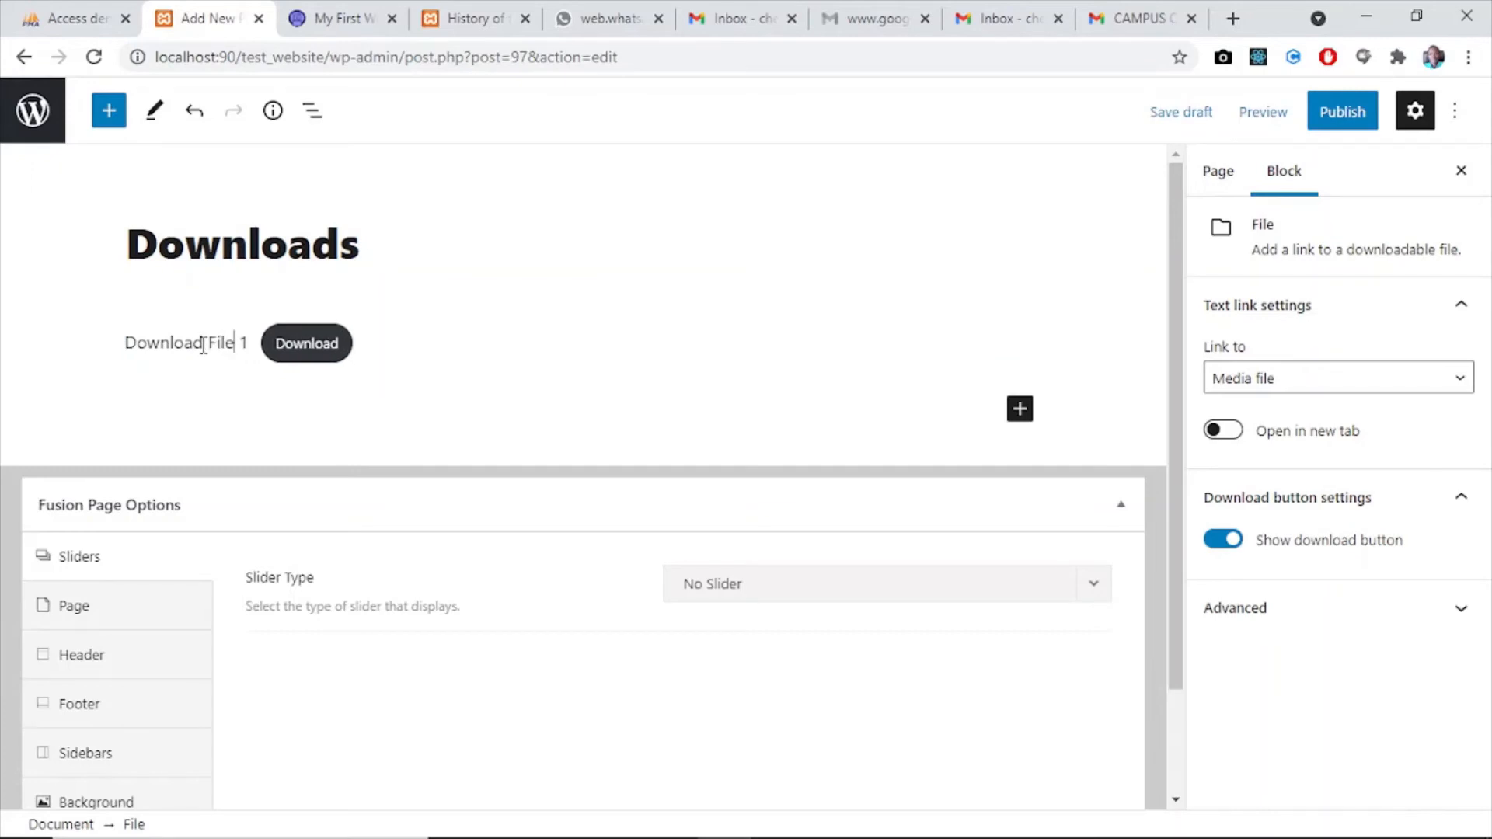
pyautogui.click(1019, 409)
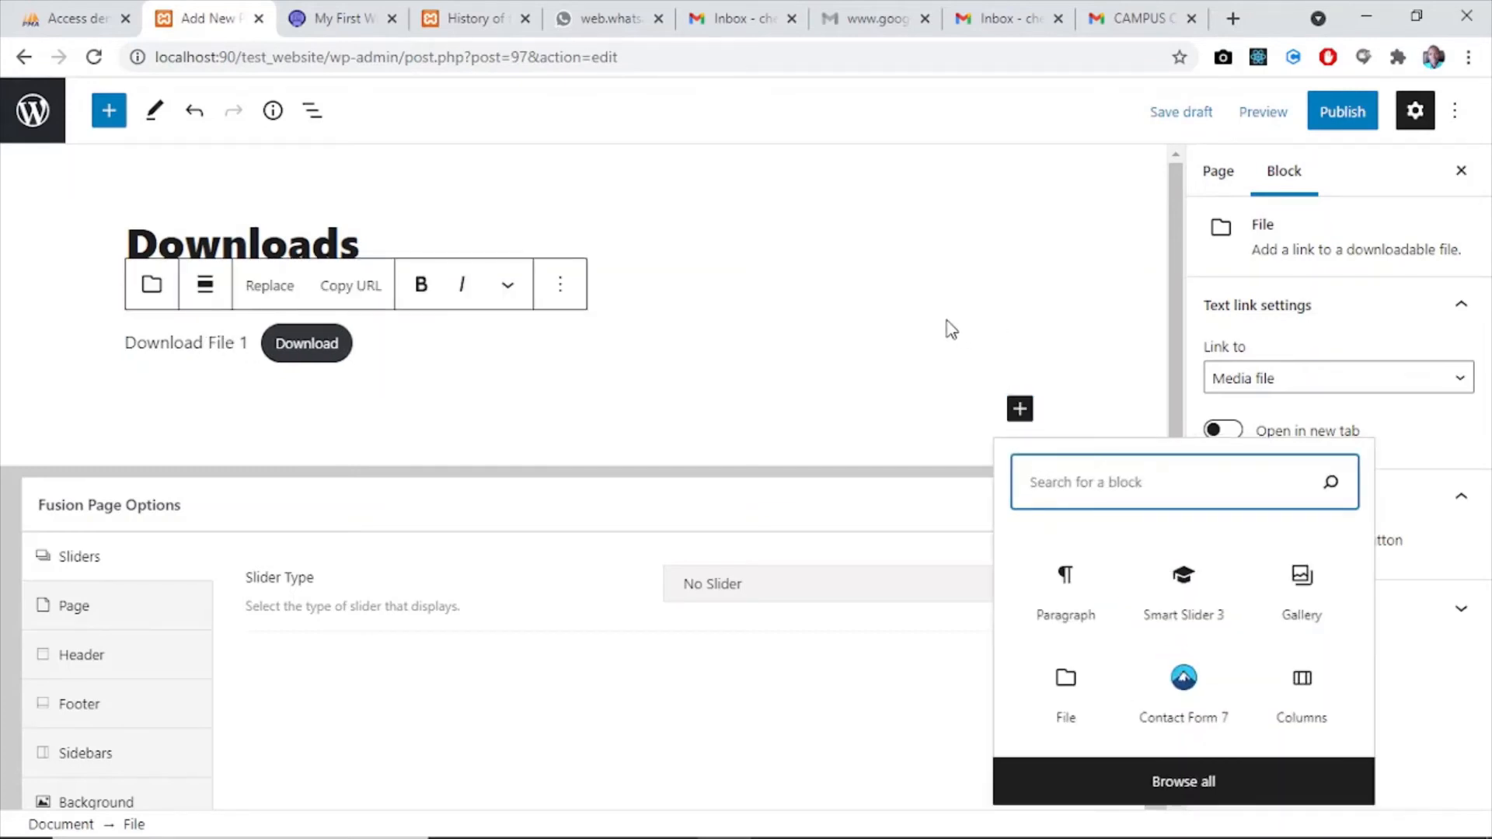
pyautogui.click(214, 365)
pyautogui.click(376, 364)
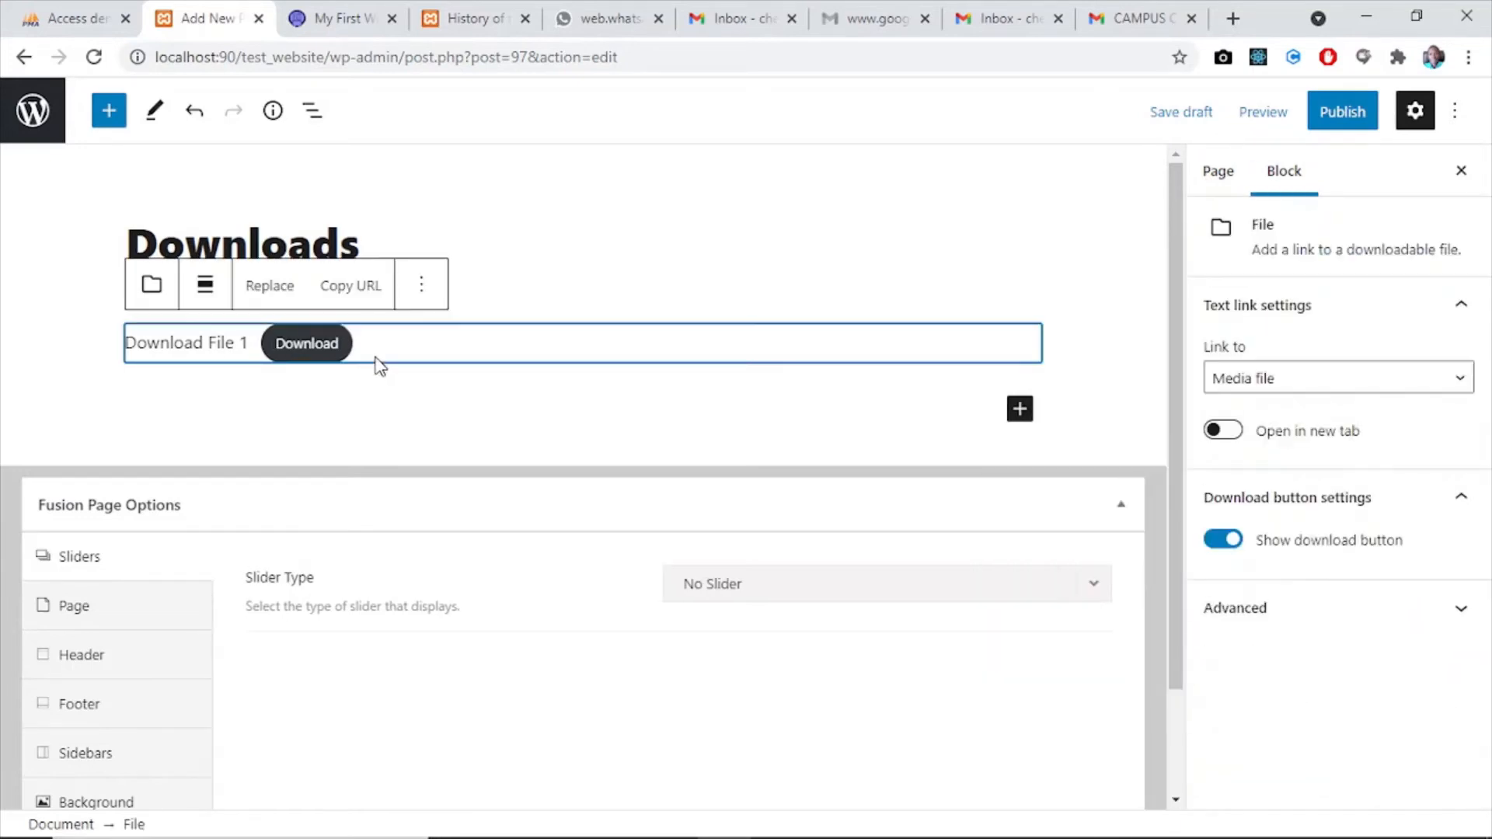
pyautogui.click(396, 373)
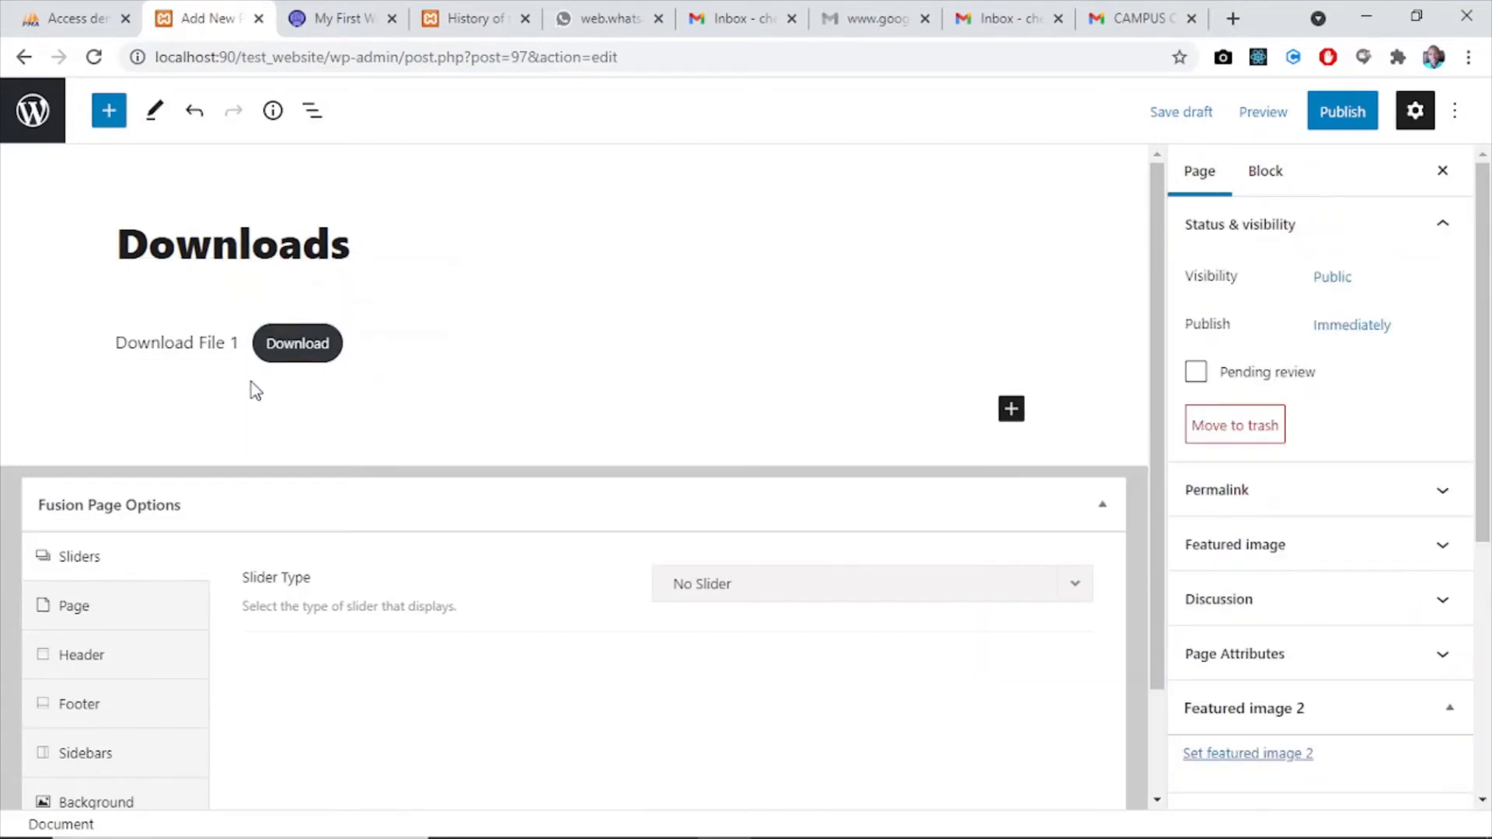
# - Add a second File block below the first and attach Image5.png from the media library
pyautogui.click(1014, 412)
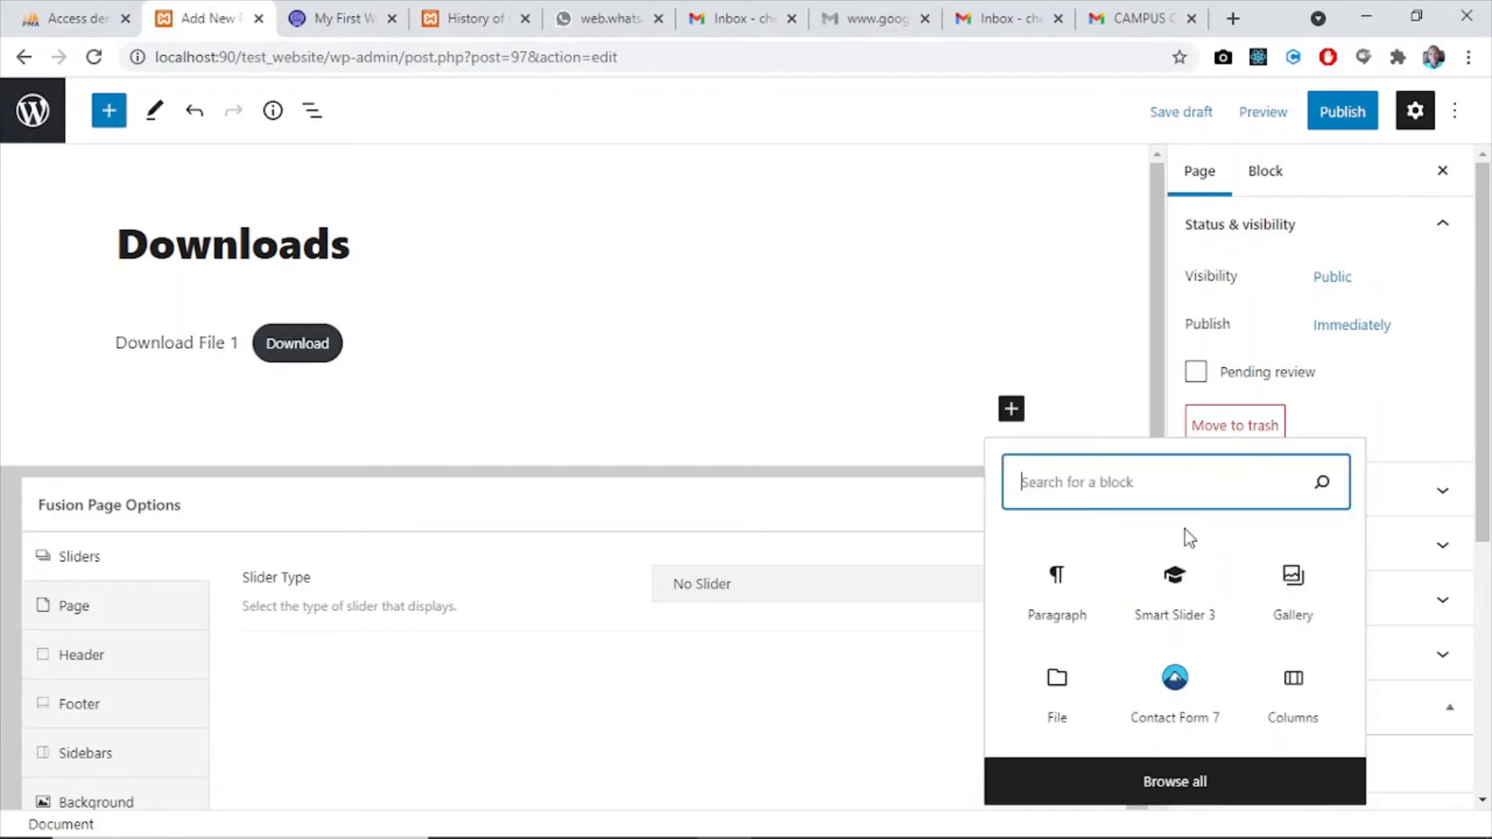
pyautogui.click(1057, 688)
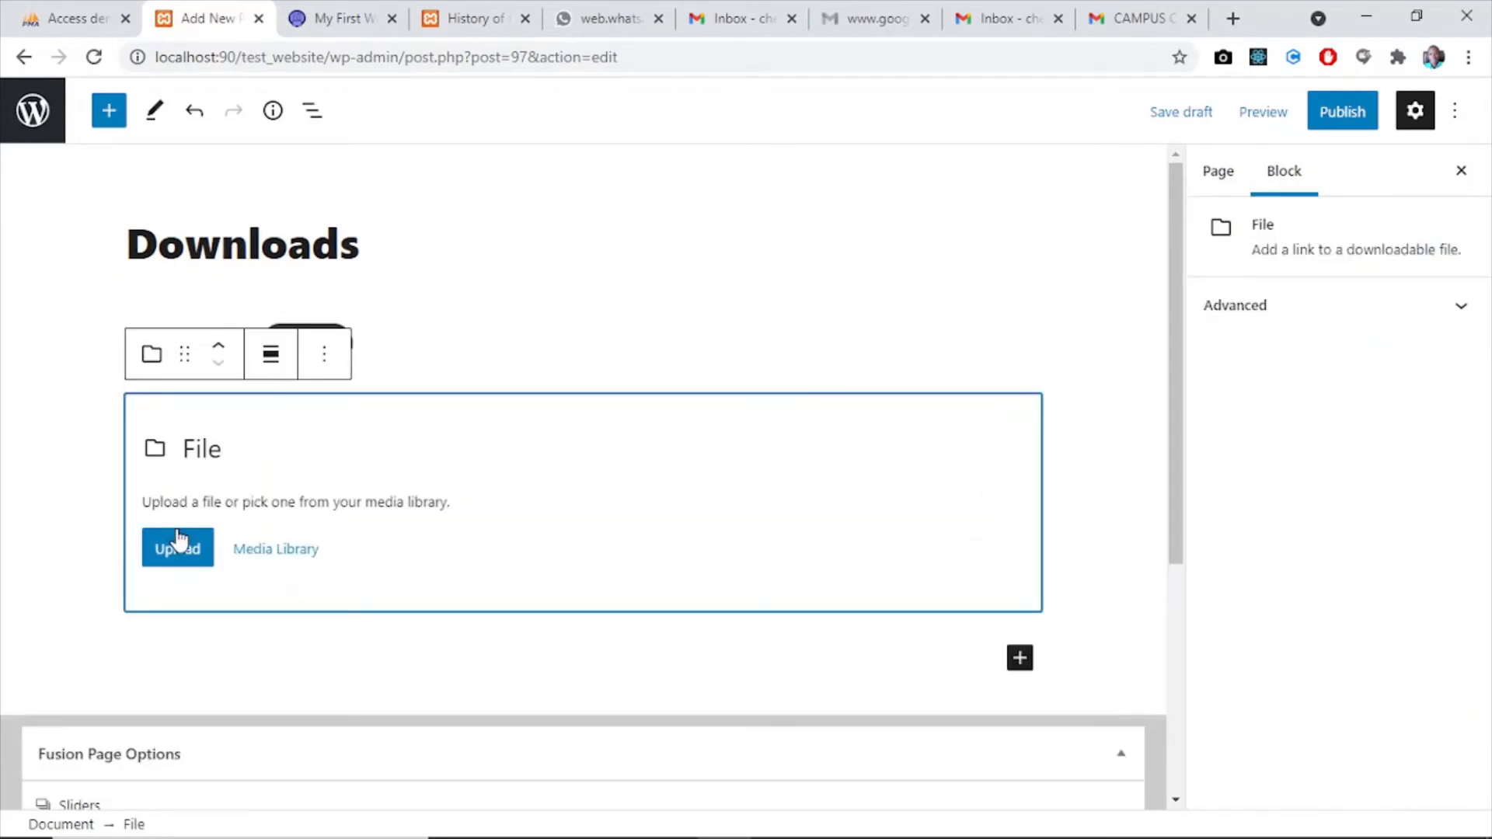
pyautogui.click(256, 550)
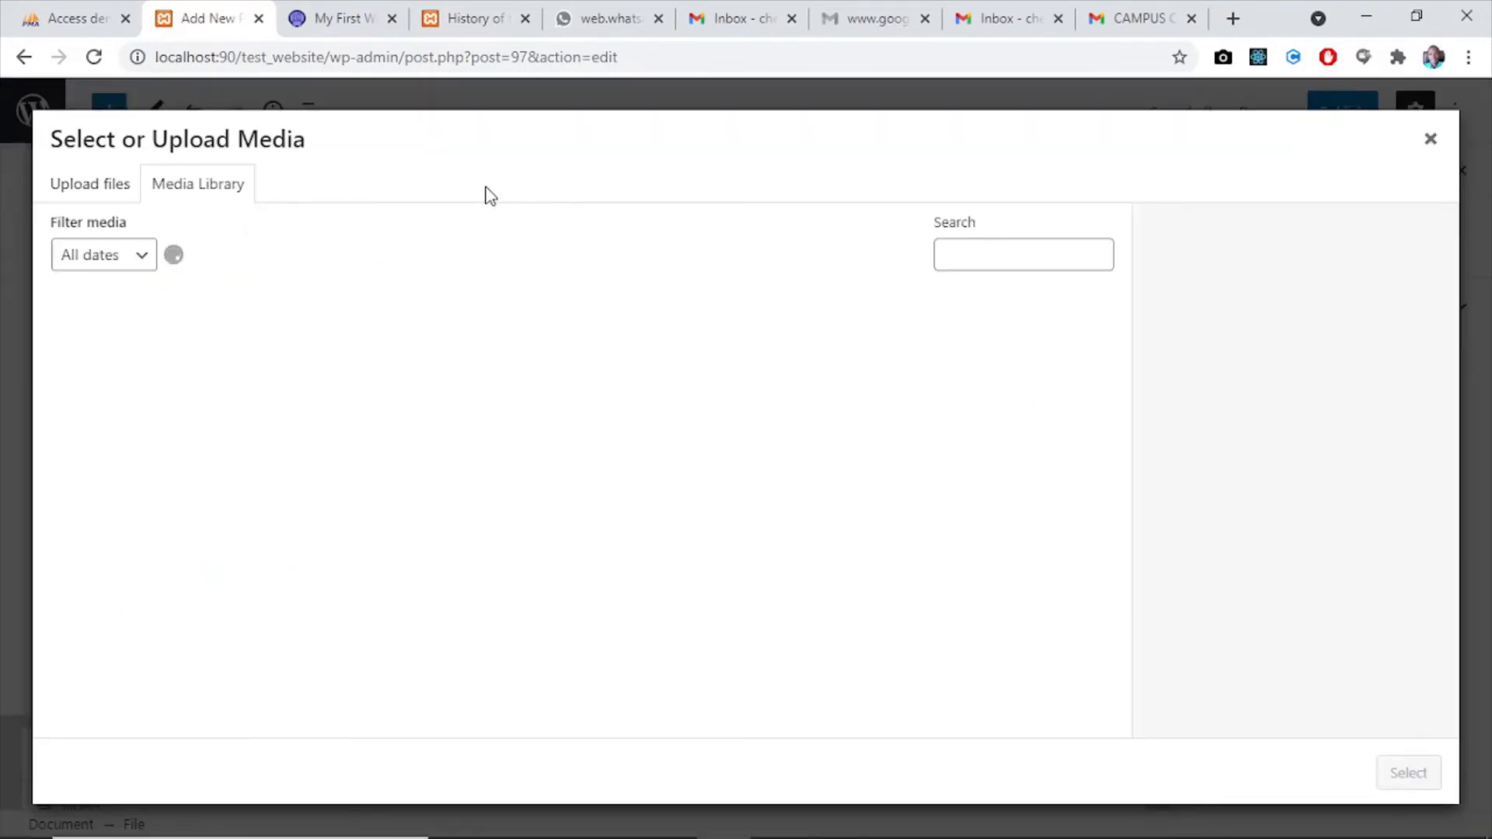
pyautogui.click(322, 369)
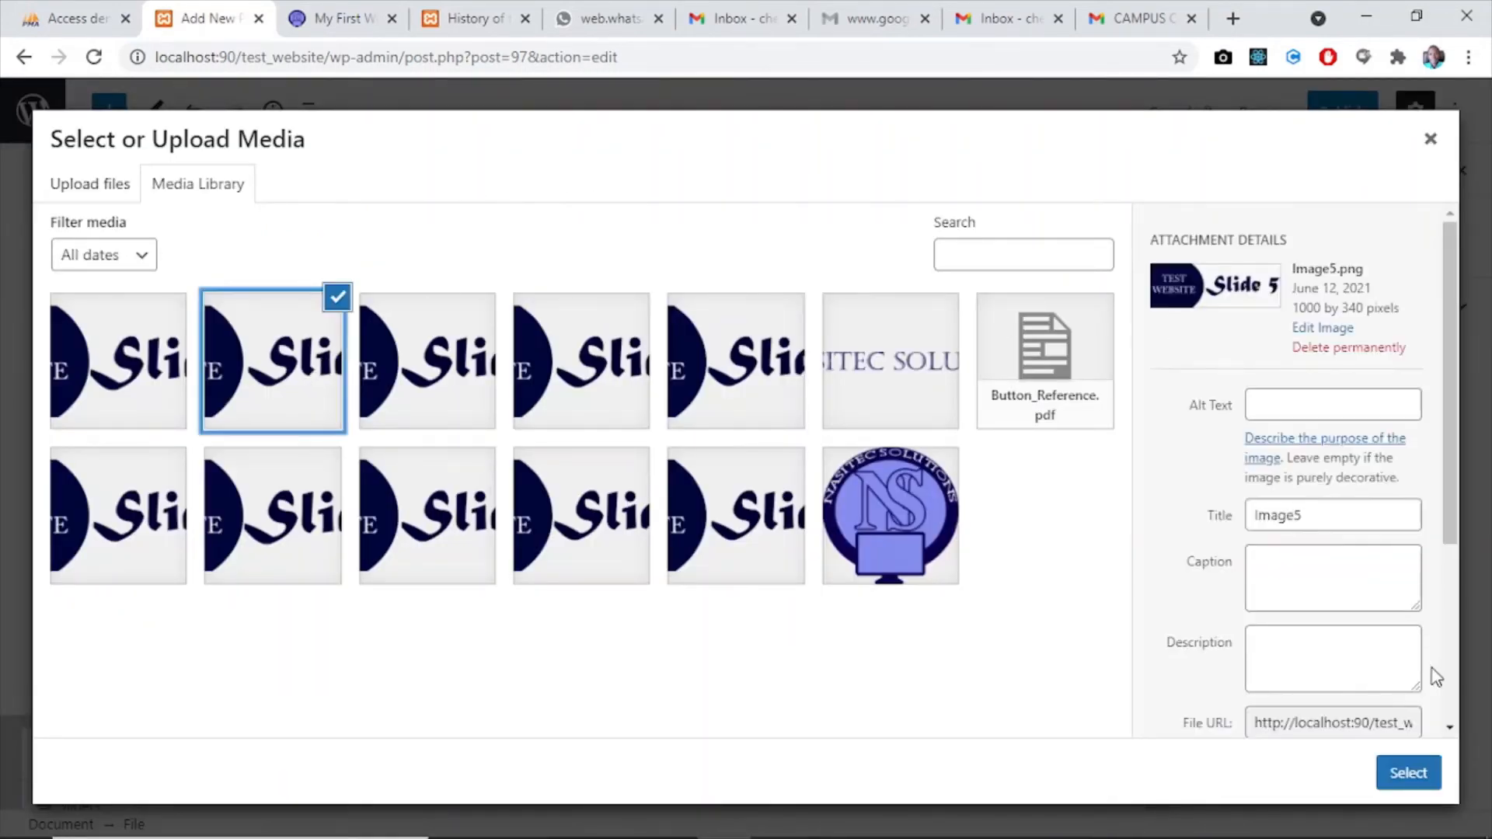
pyautogui.click(1417, 772)
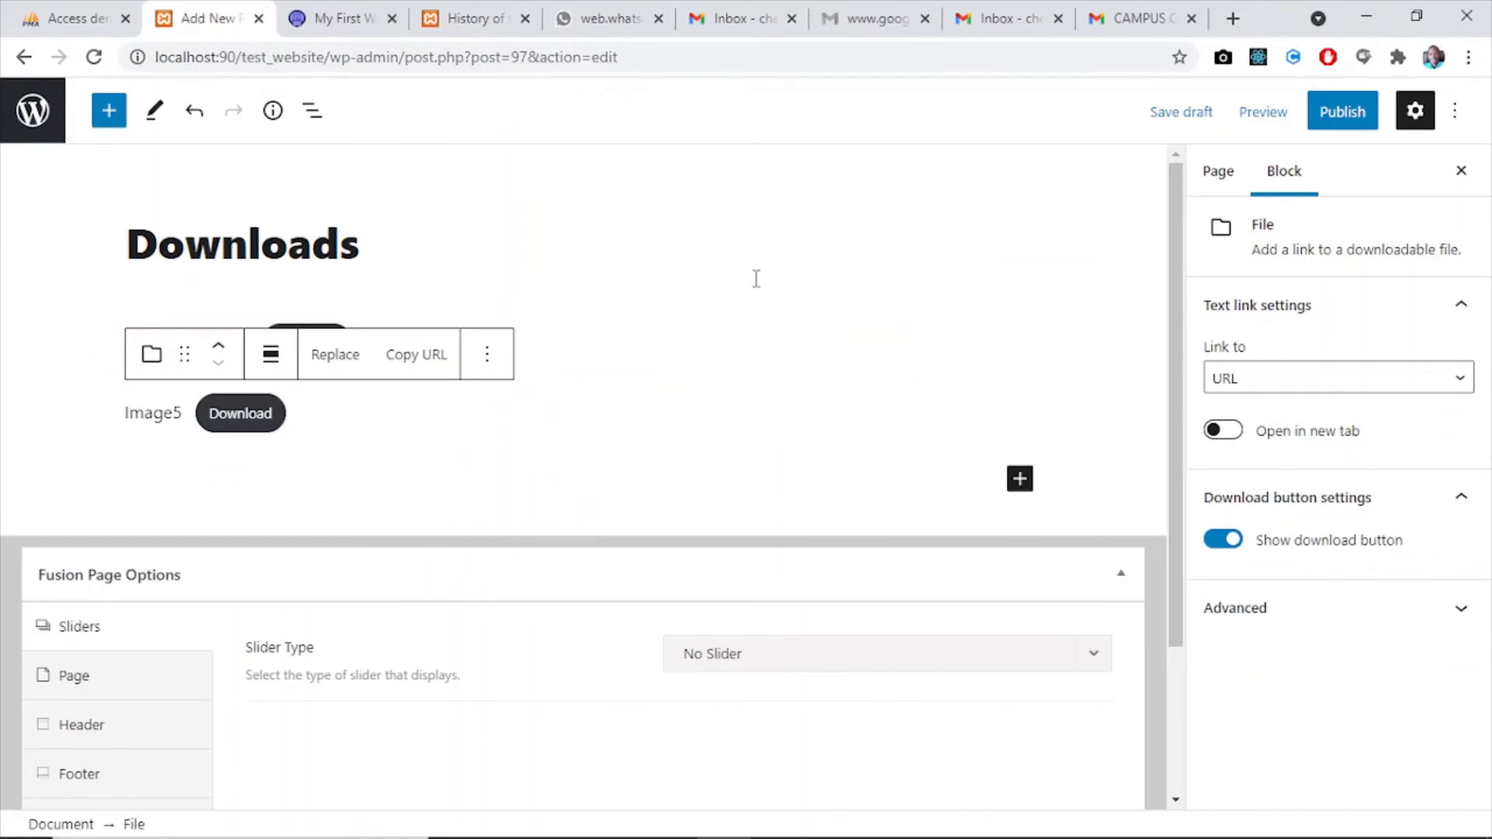
# - Replace the Image5 link text of the second File block with "Download File 2"
pyautogui.click(182, 416)
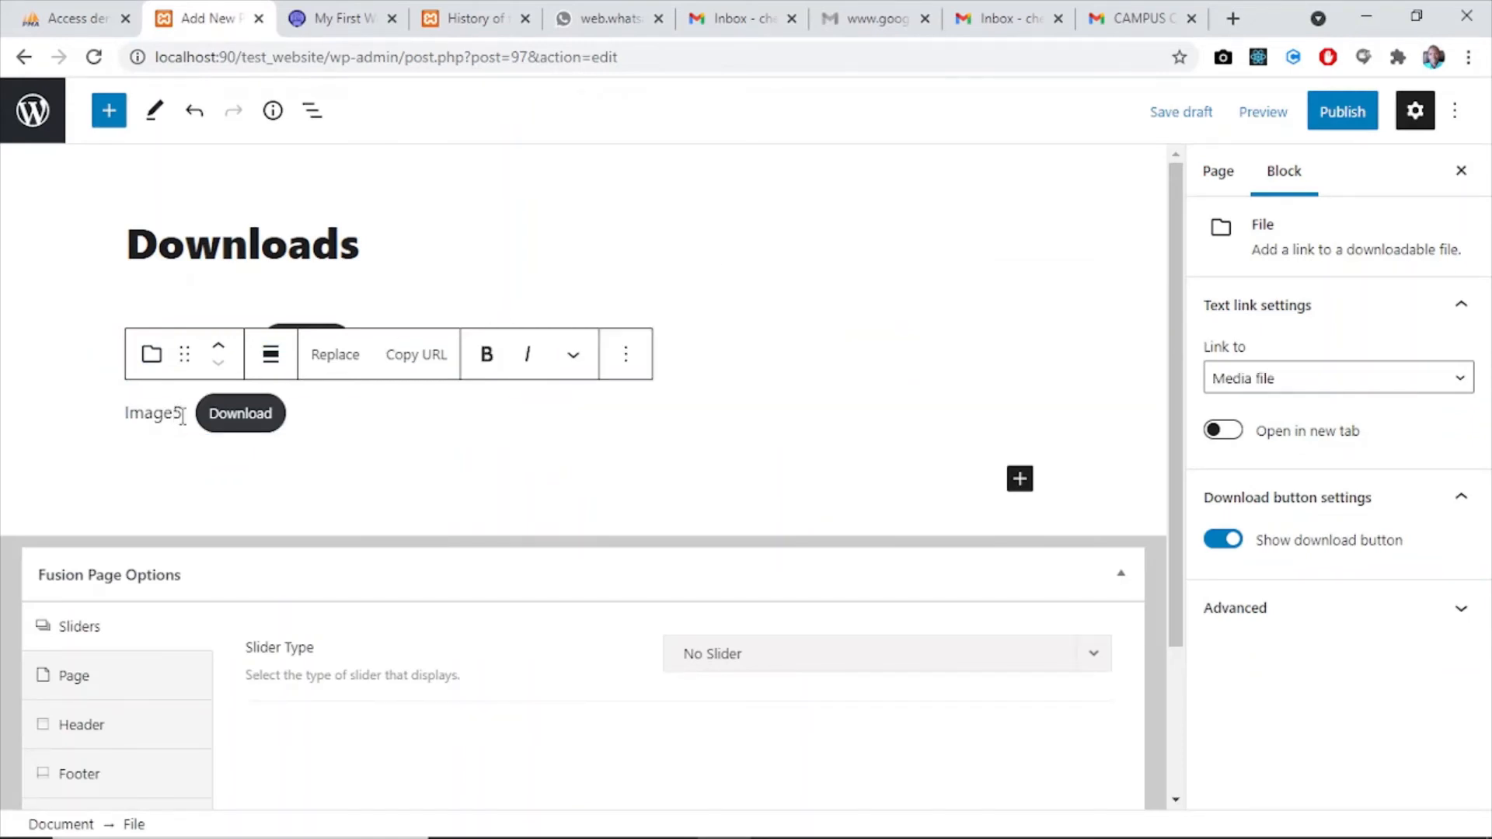
pyautogui.press('BackSpace')
pyautogui.press('BackSpace')
pyautogui.press('BackSpace')
pyautogui.press('BackSpace')
pyautogui.press('BackSpace')
pyautogui.press('BackSpace')
pyautogui.write('D')
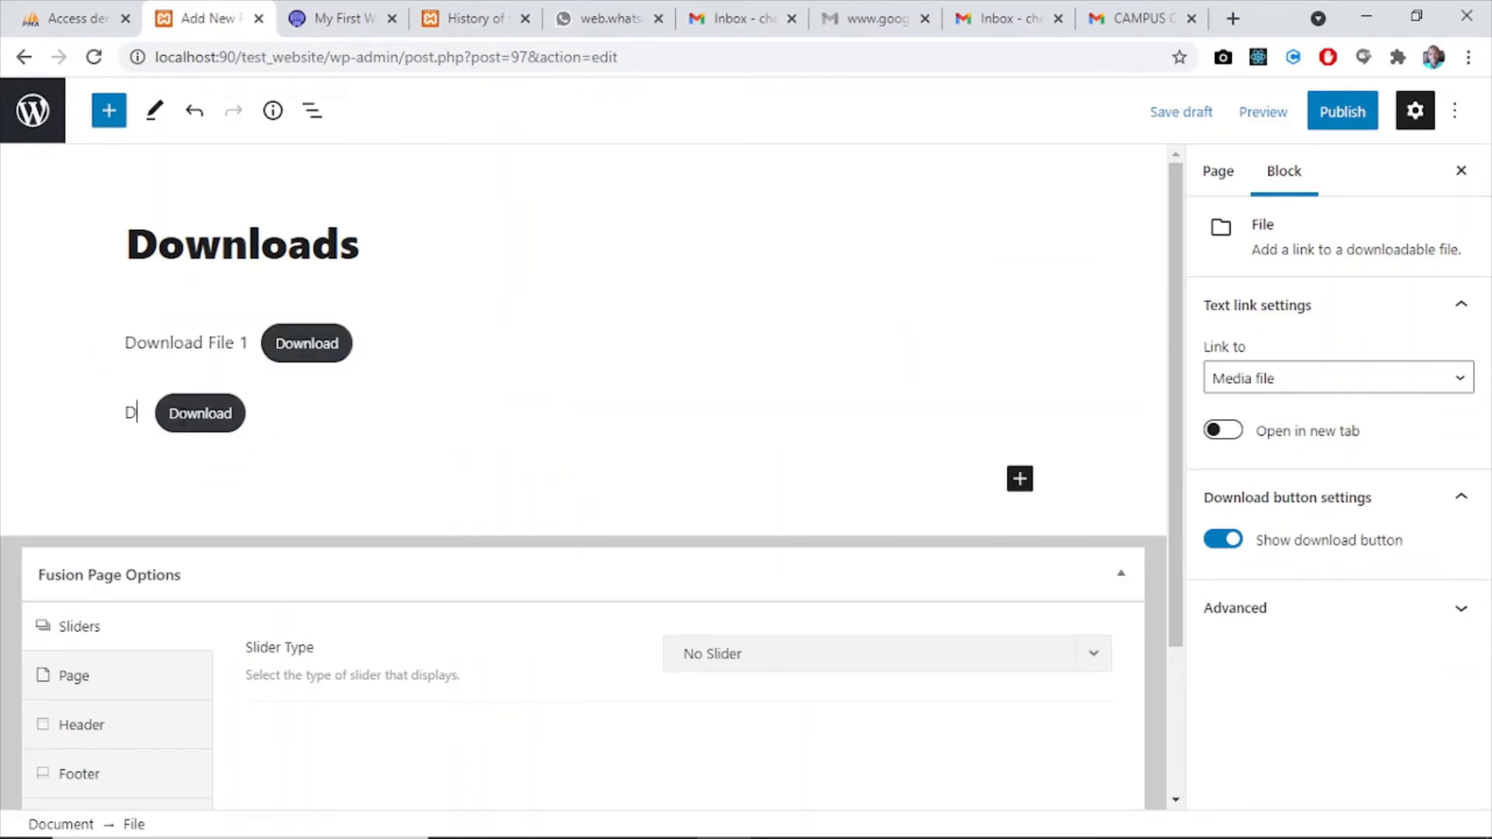
pyautogui.write('ownload')
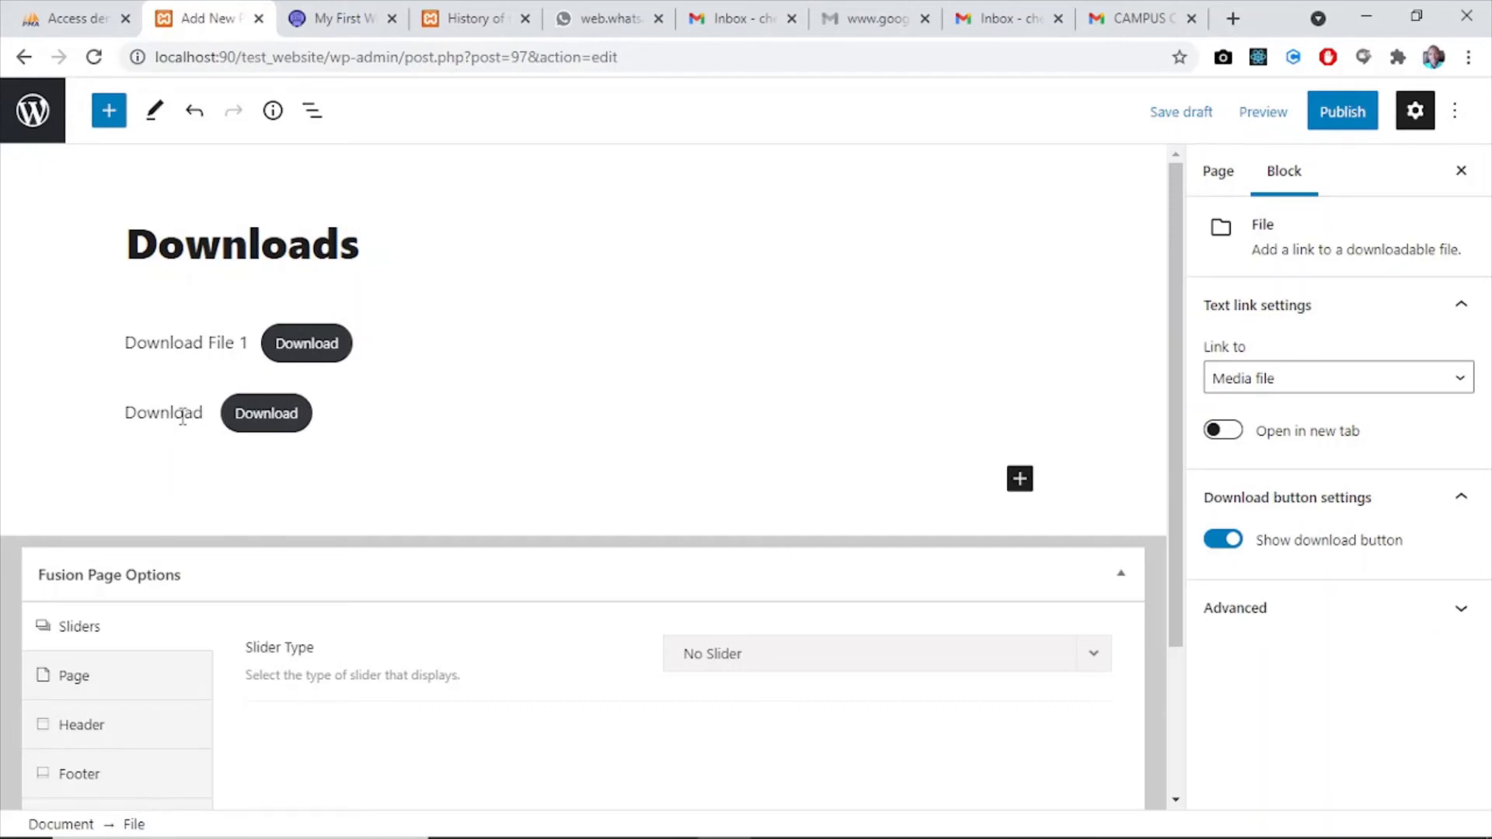
pyautogui.write(' File')
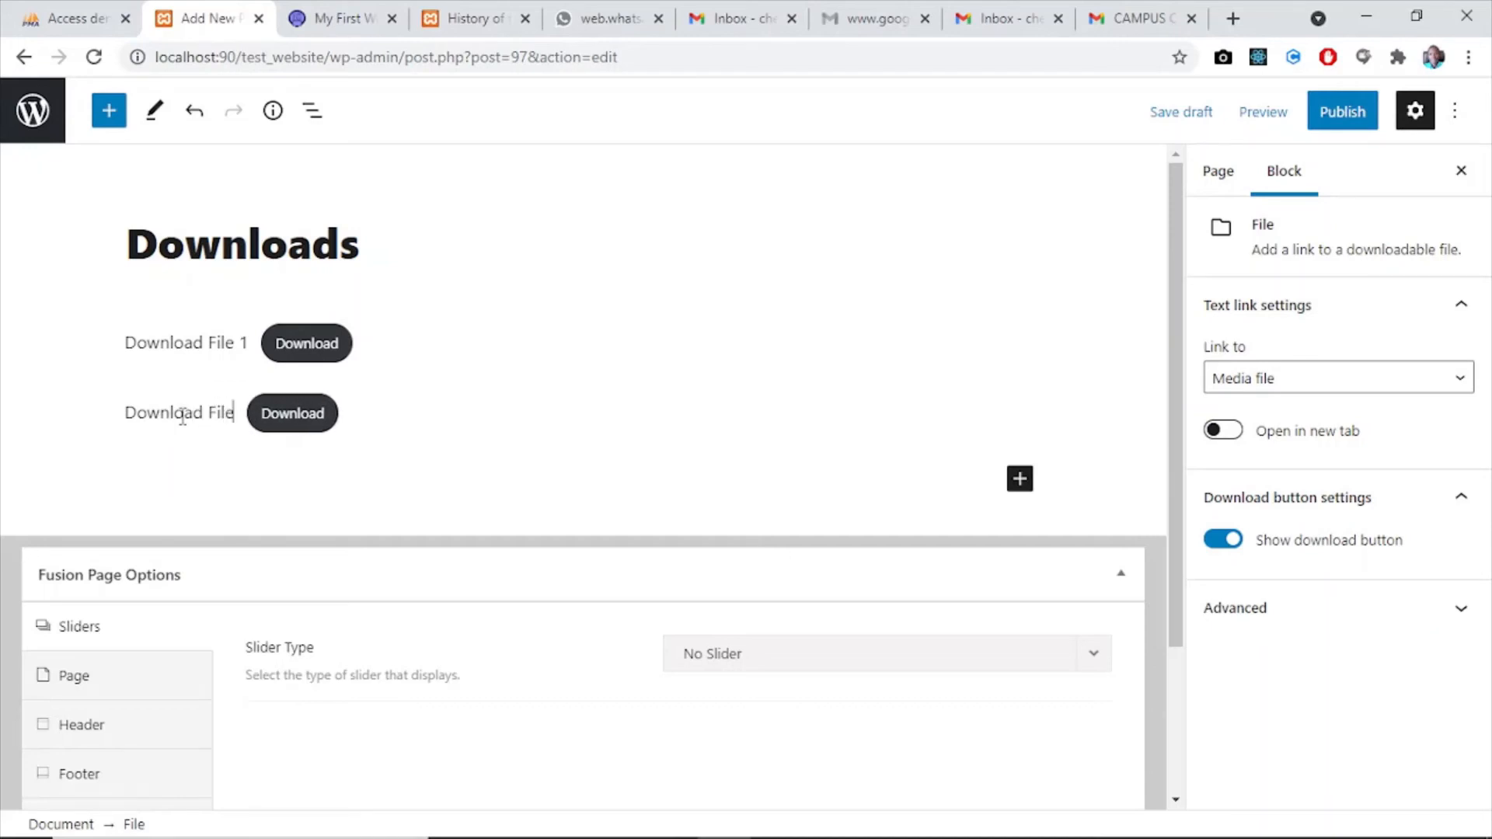
pyautogui.write(' 2')
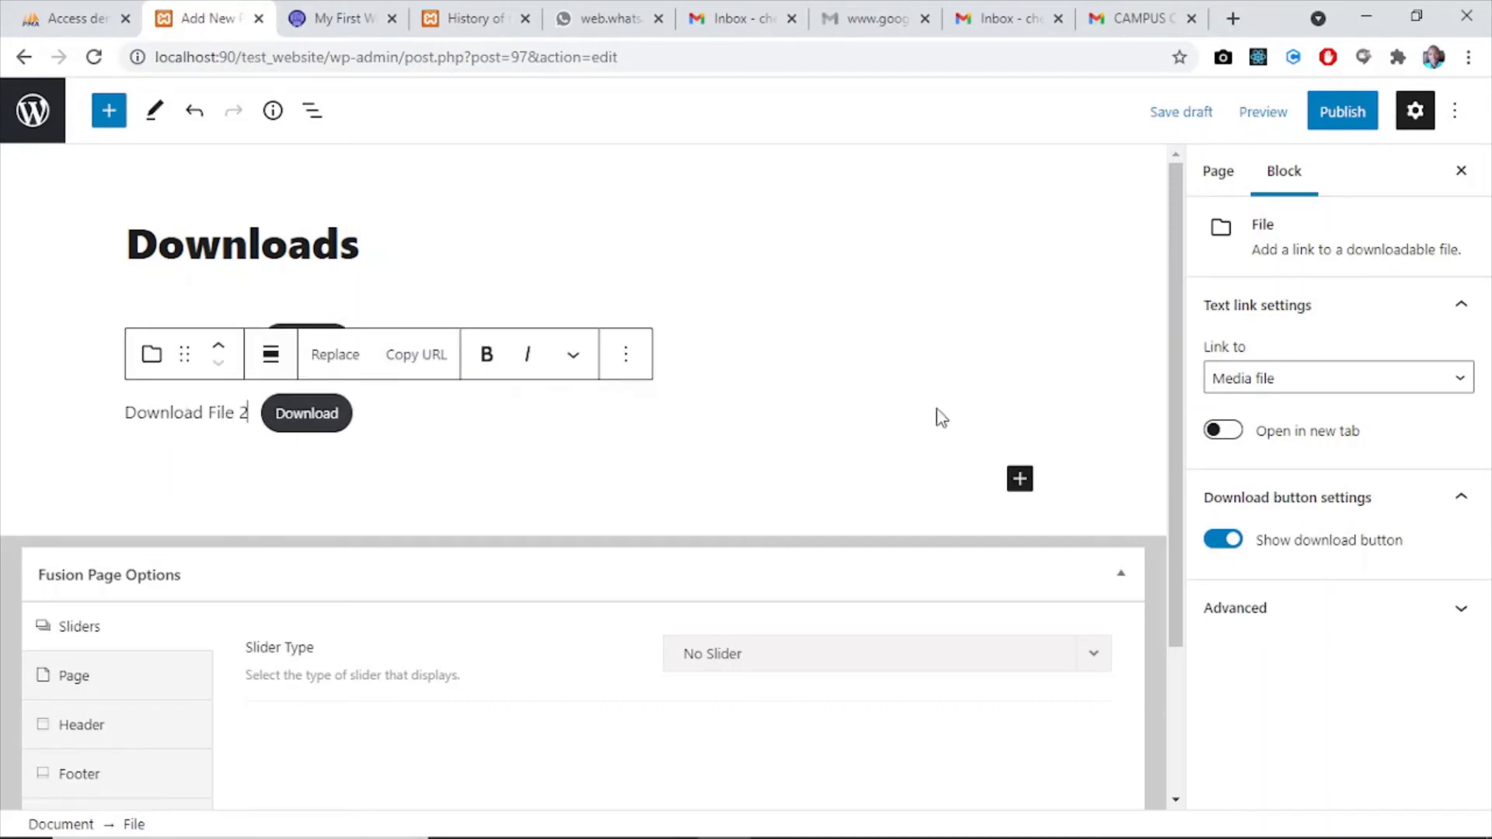
# - Add a third File block to the page and attach Nasitec-Logo.png from the media library
pyautogui.click(1021, 479)
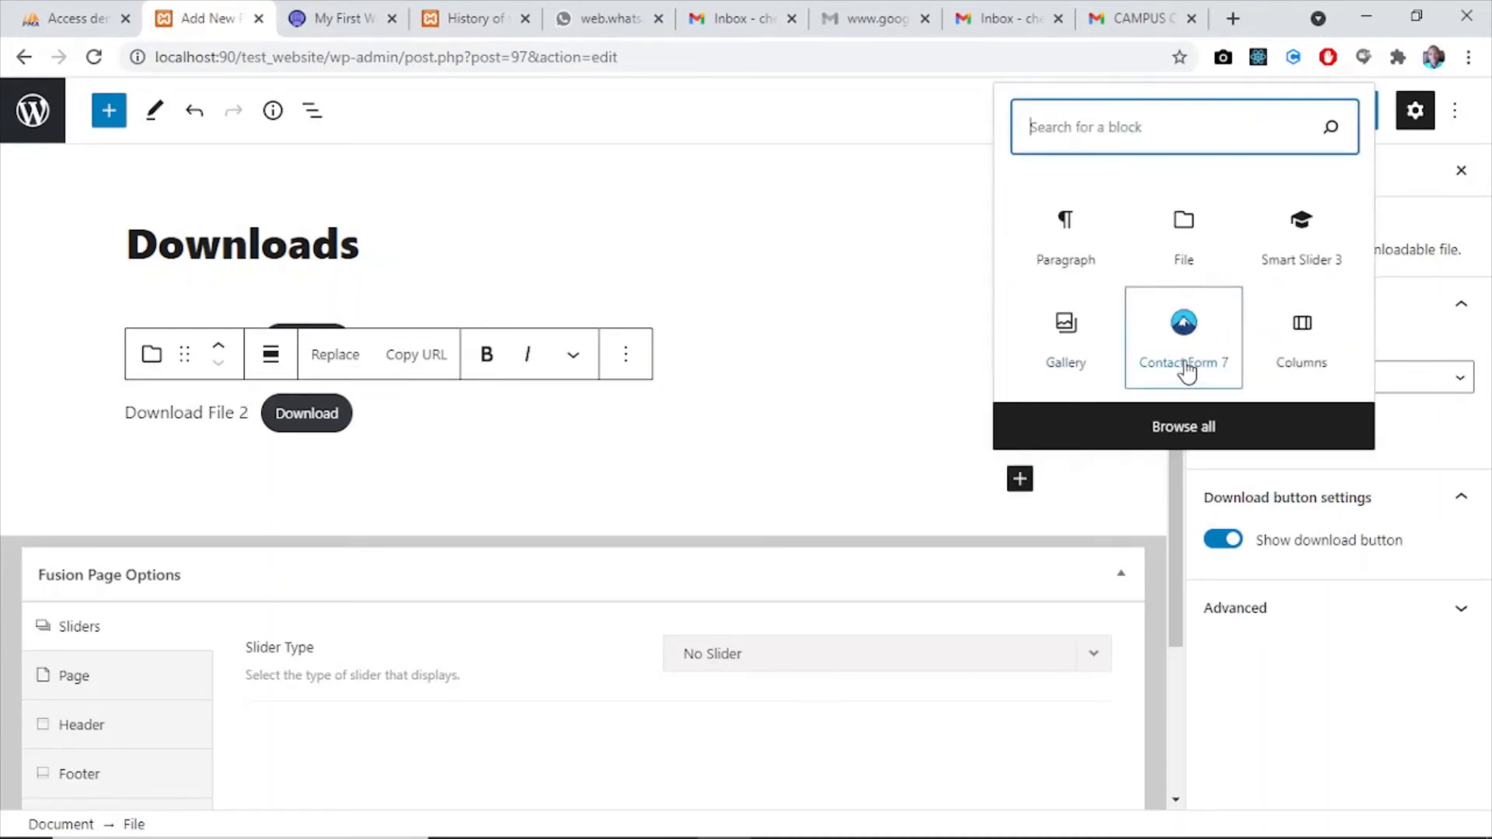
pyautogui.click(1187, 258)
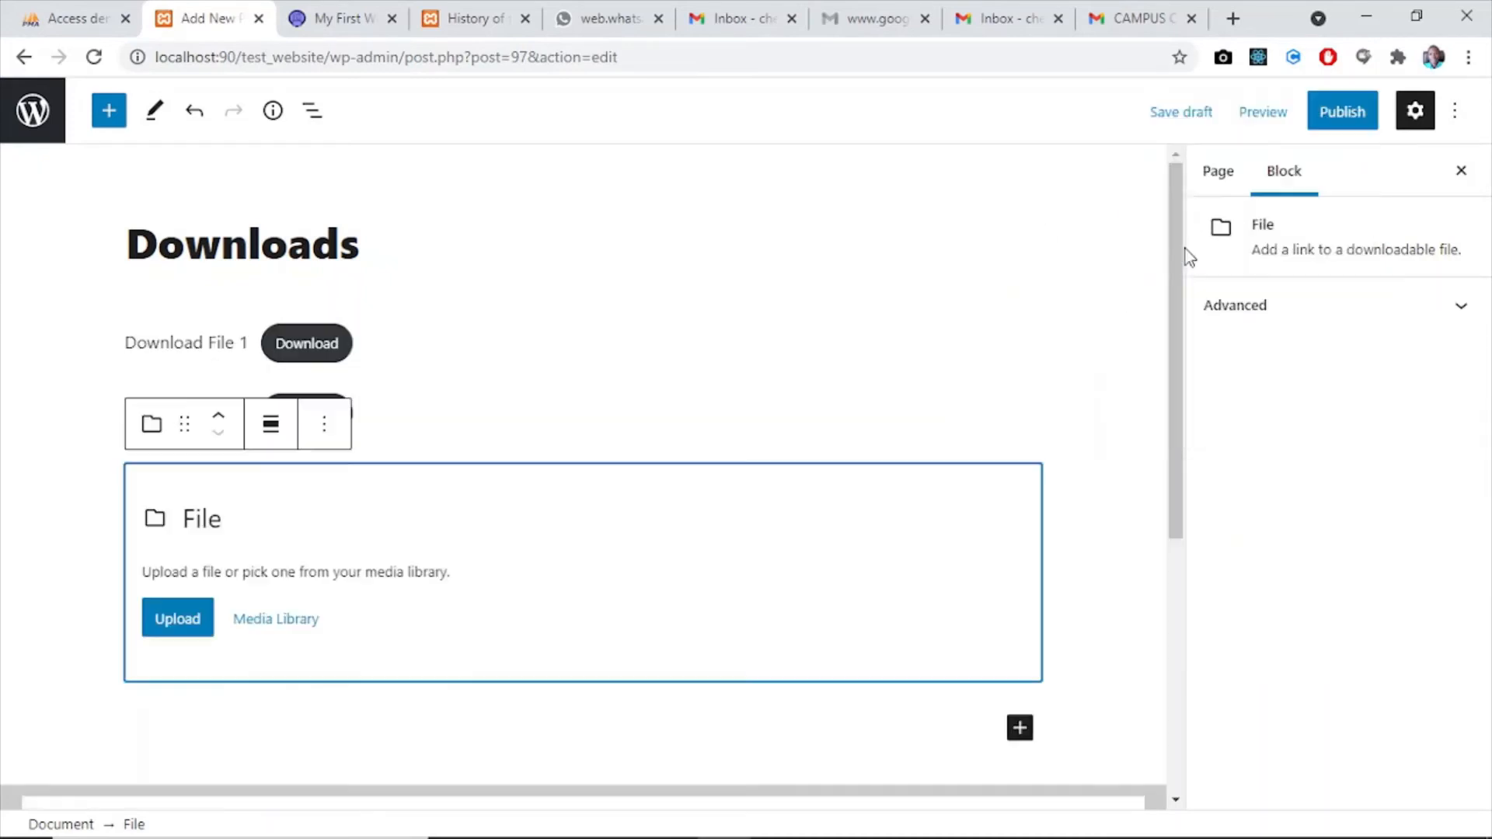
pyautogui.click(263, 619)
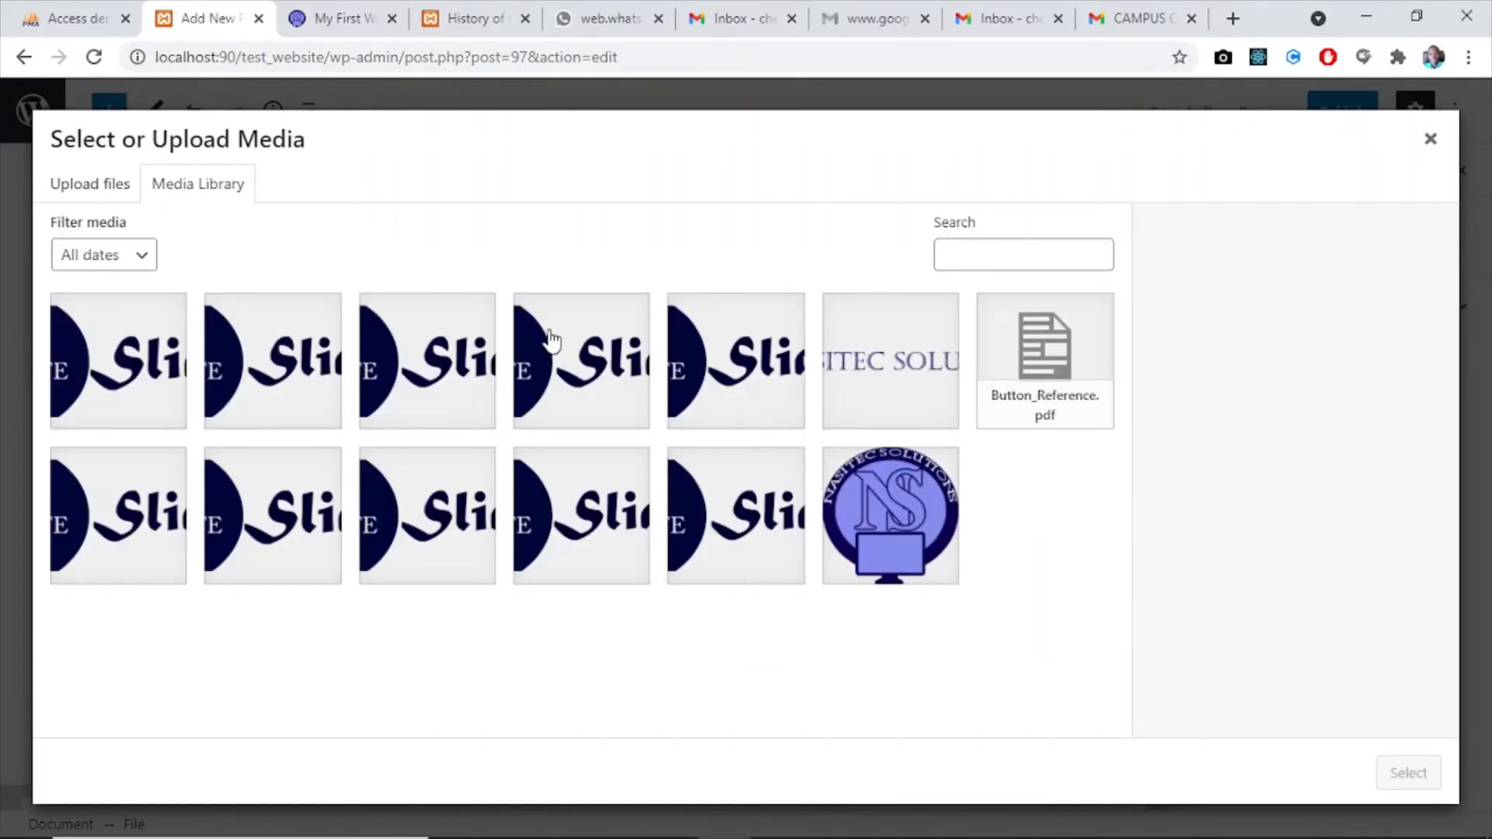
pyautogui.click(911, 535)
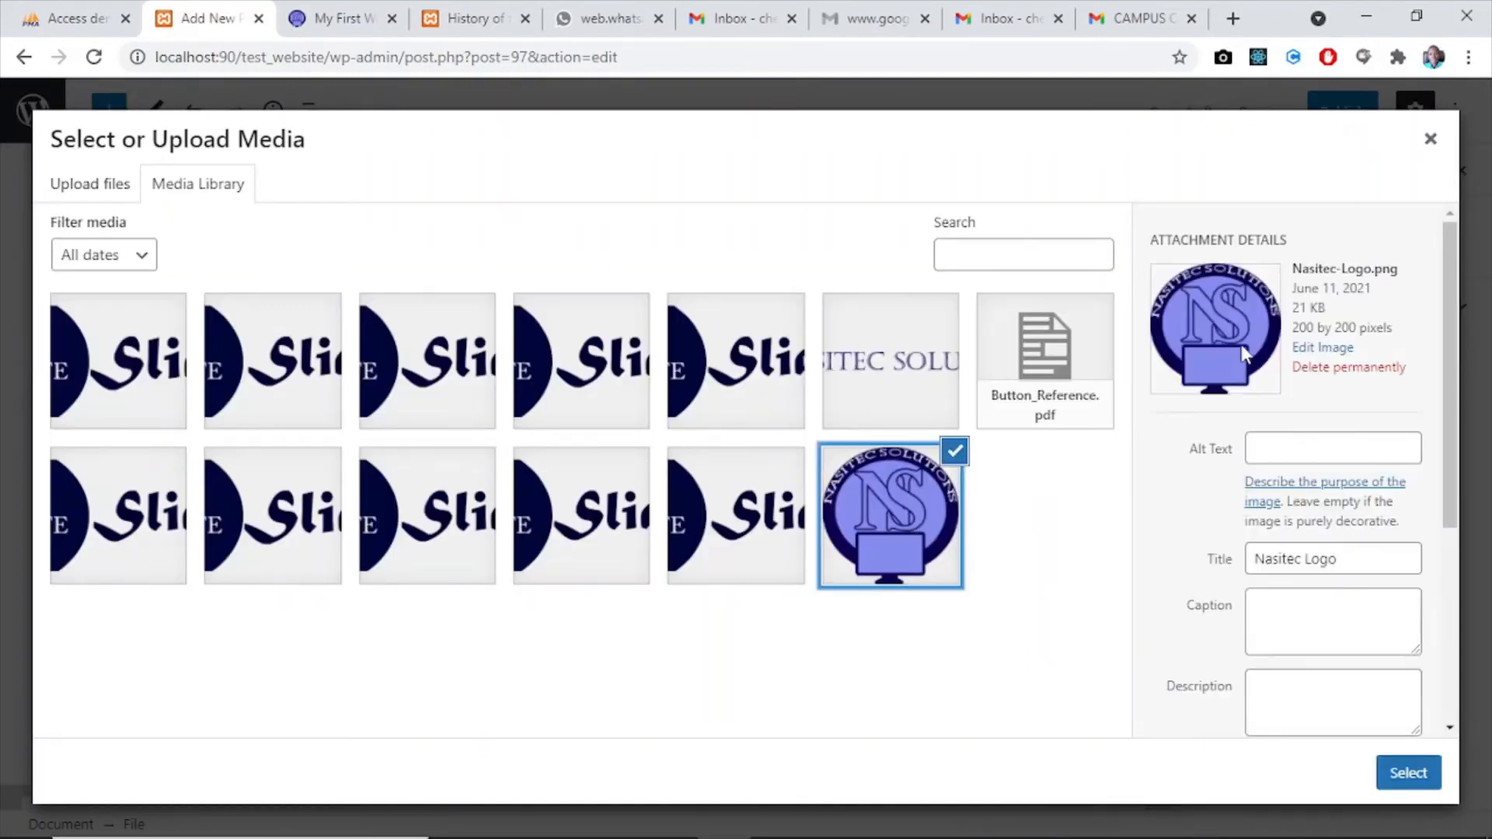
pyautogui.click(1411, 769)
# - Close the Google page about Gmail and return to editing the Downloads page
pyautogui.click(870, 18)
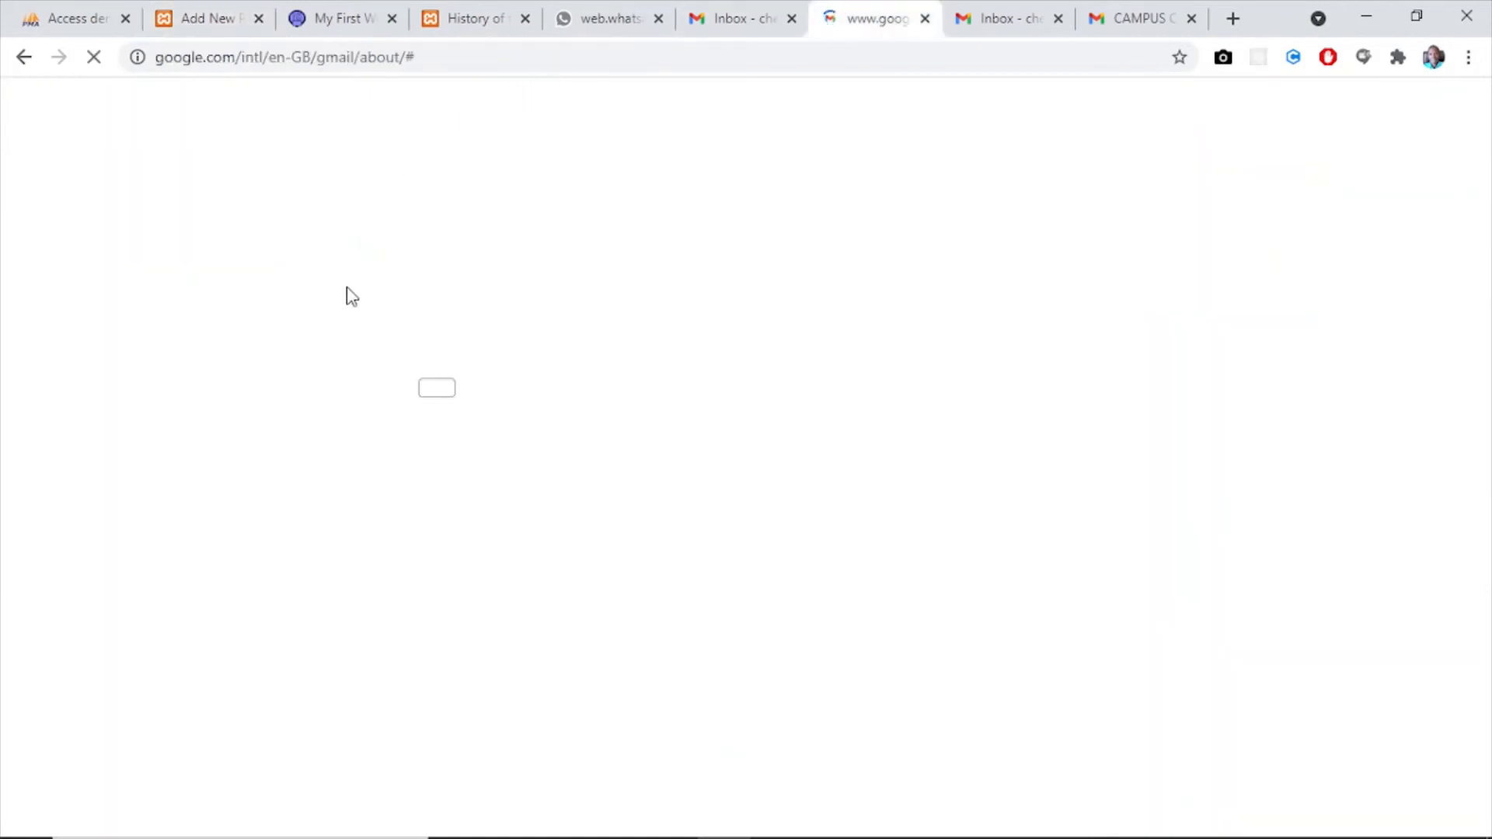
pyautogui.click(925, 18)
pyautogui.hotkey('ctrl', '2')
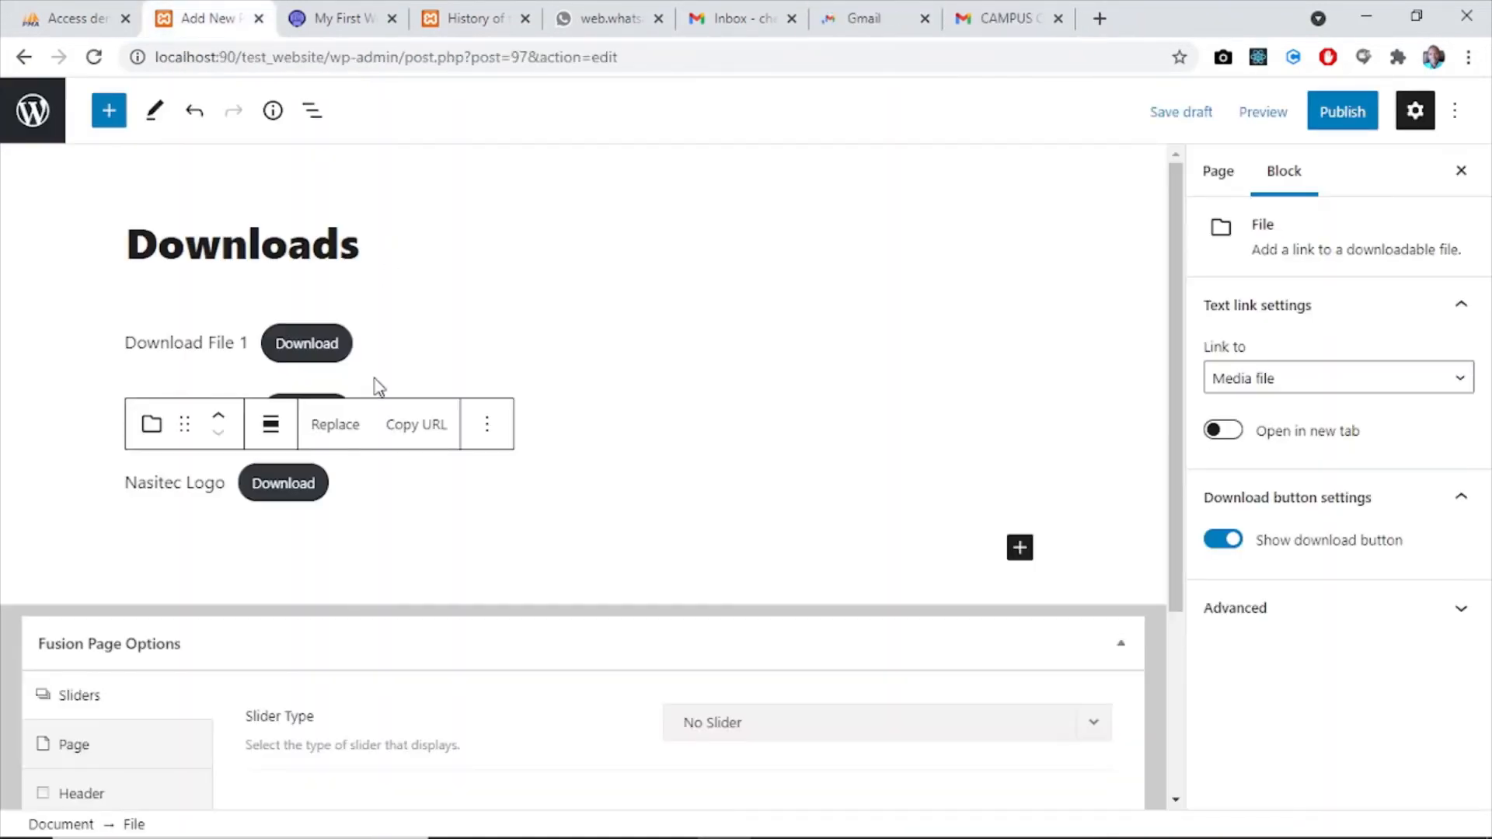
# - Replace the Nasitec Logo link text of the third File block with "Download File 3"
pyautogui.click(224, 480)
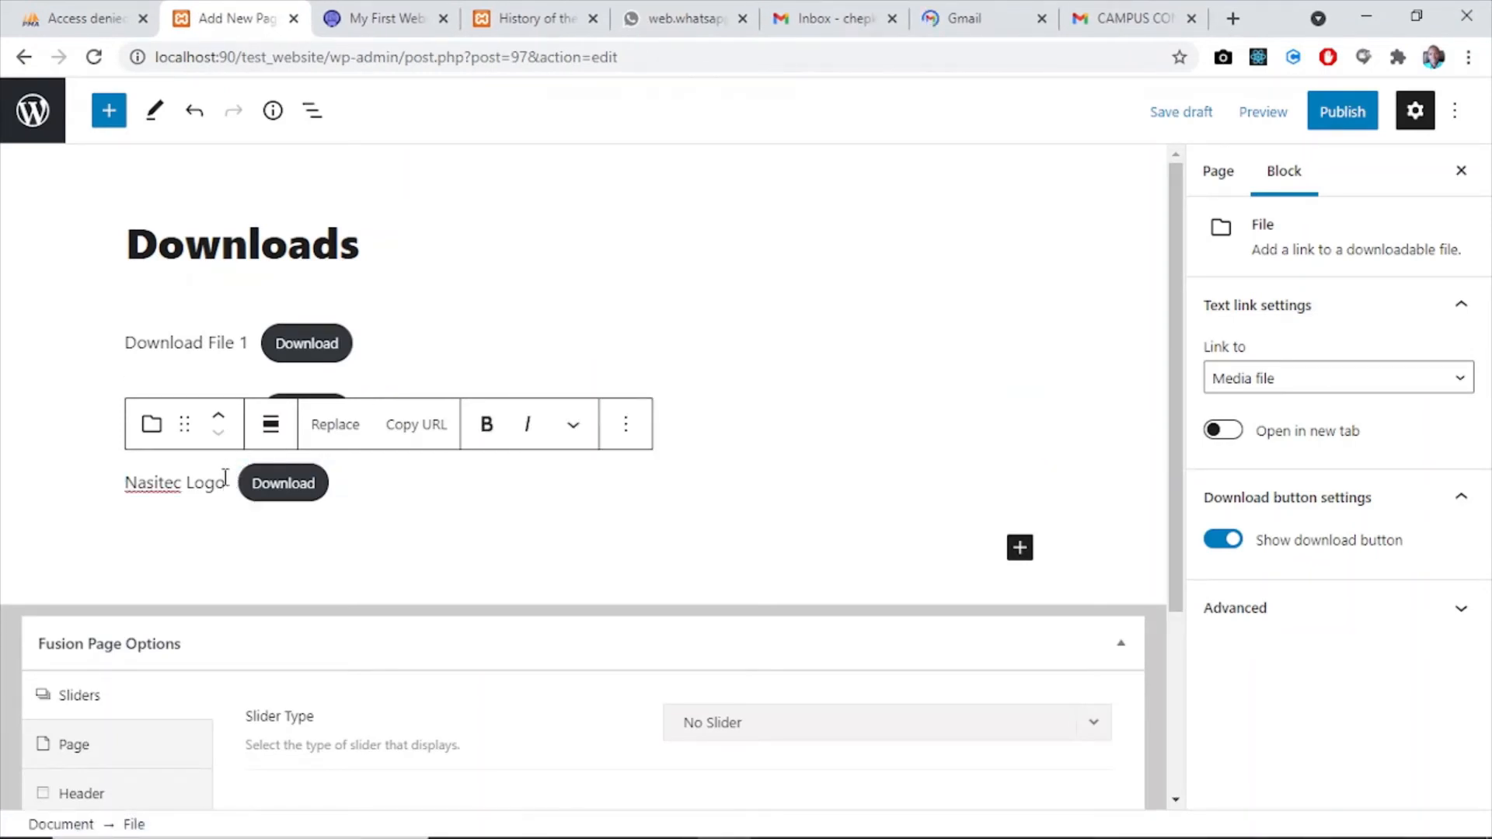
pyautogui.press('BackSpace')
pyautogui.press('BackSpace')
pyautogui.press('BackSpace')
pyautogui.press('BackSpace')
pyautogui.press('BackSpace')
pyautogui.press('BackSpace')
pyautogui.press('BackSpace')
pyautogui.press('BackSpace')
pyautogui.press('BackSpace')
pyautogui.press('BackSpace')
pyautogui.press('BackSpace')
pyautogui.press('BackSpace')
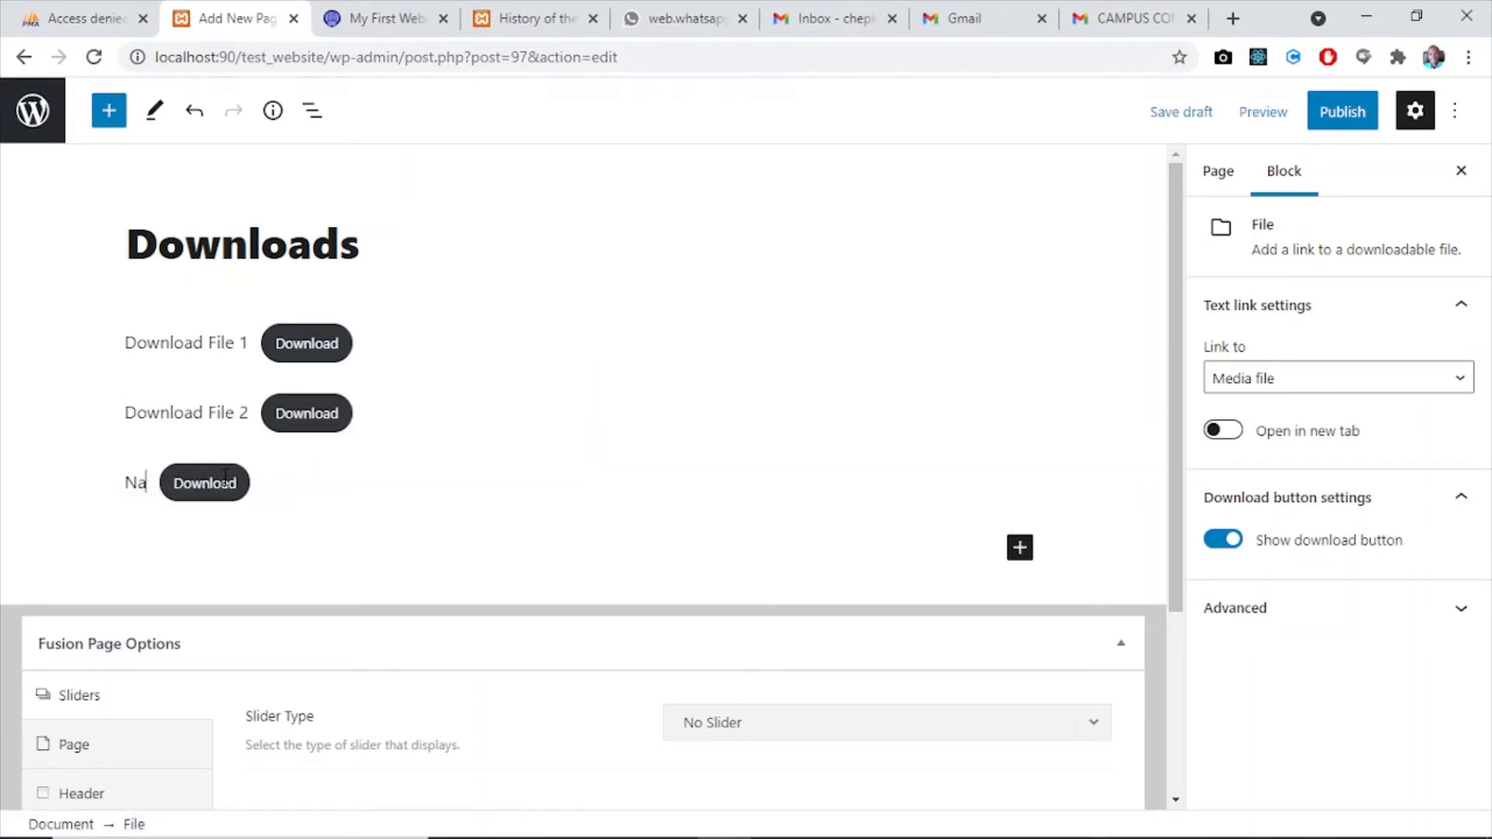
pyautogui.write('Down')
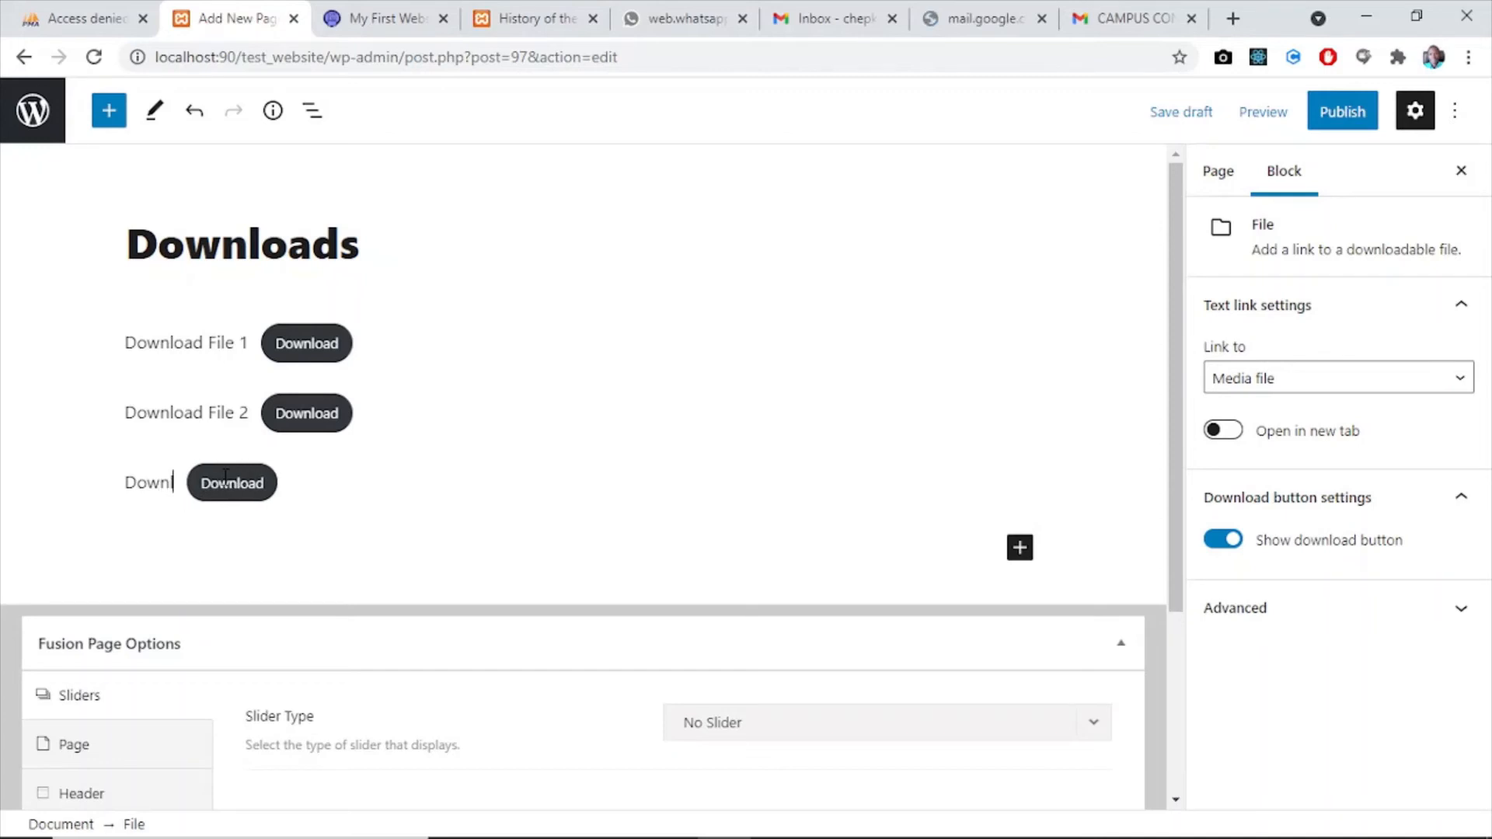
pyautogui.write('load File ')
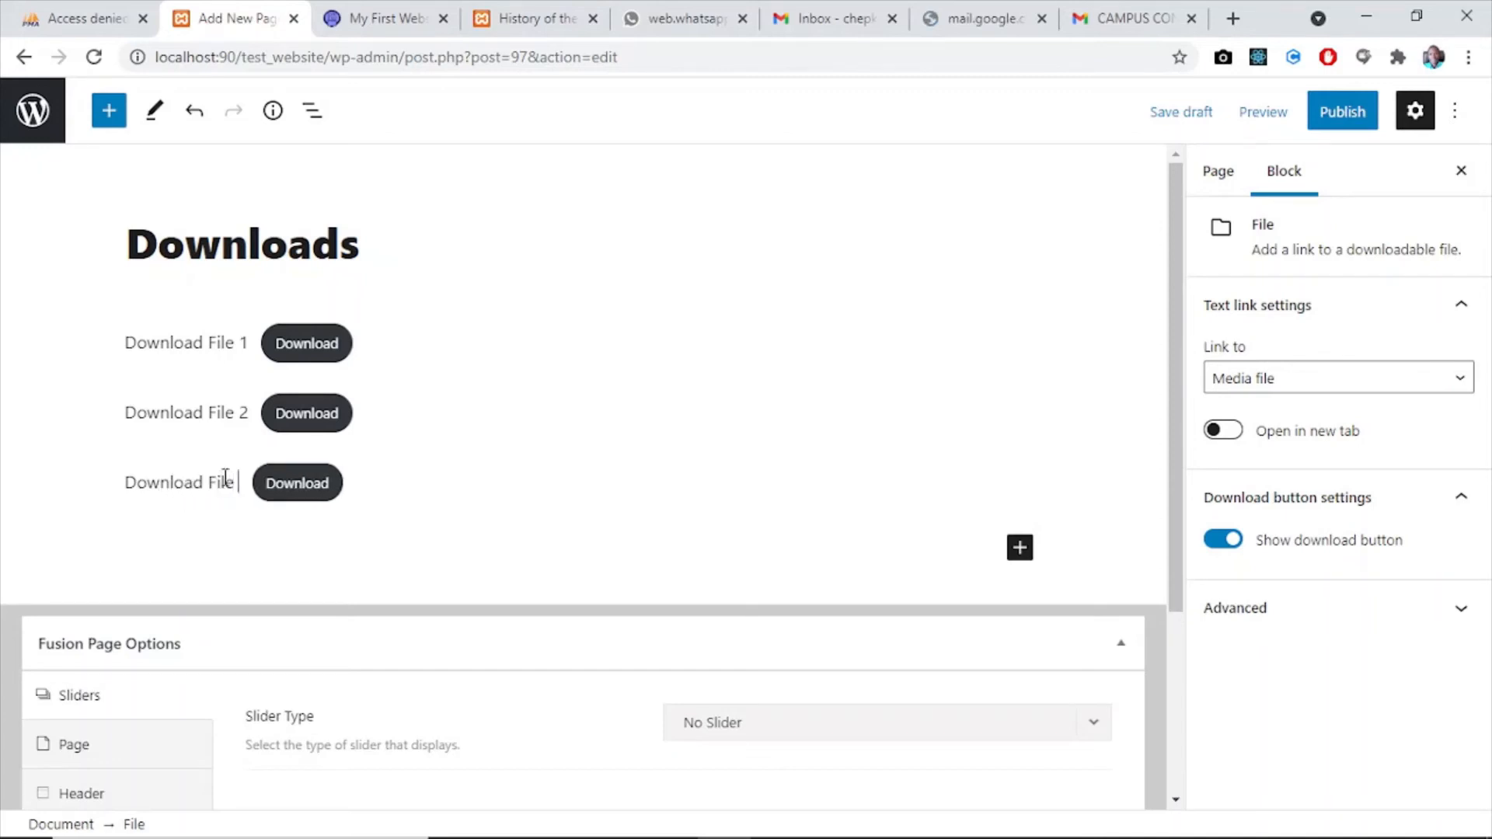
pyautogui.write('3')
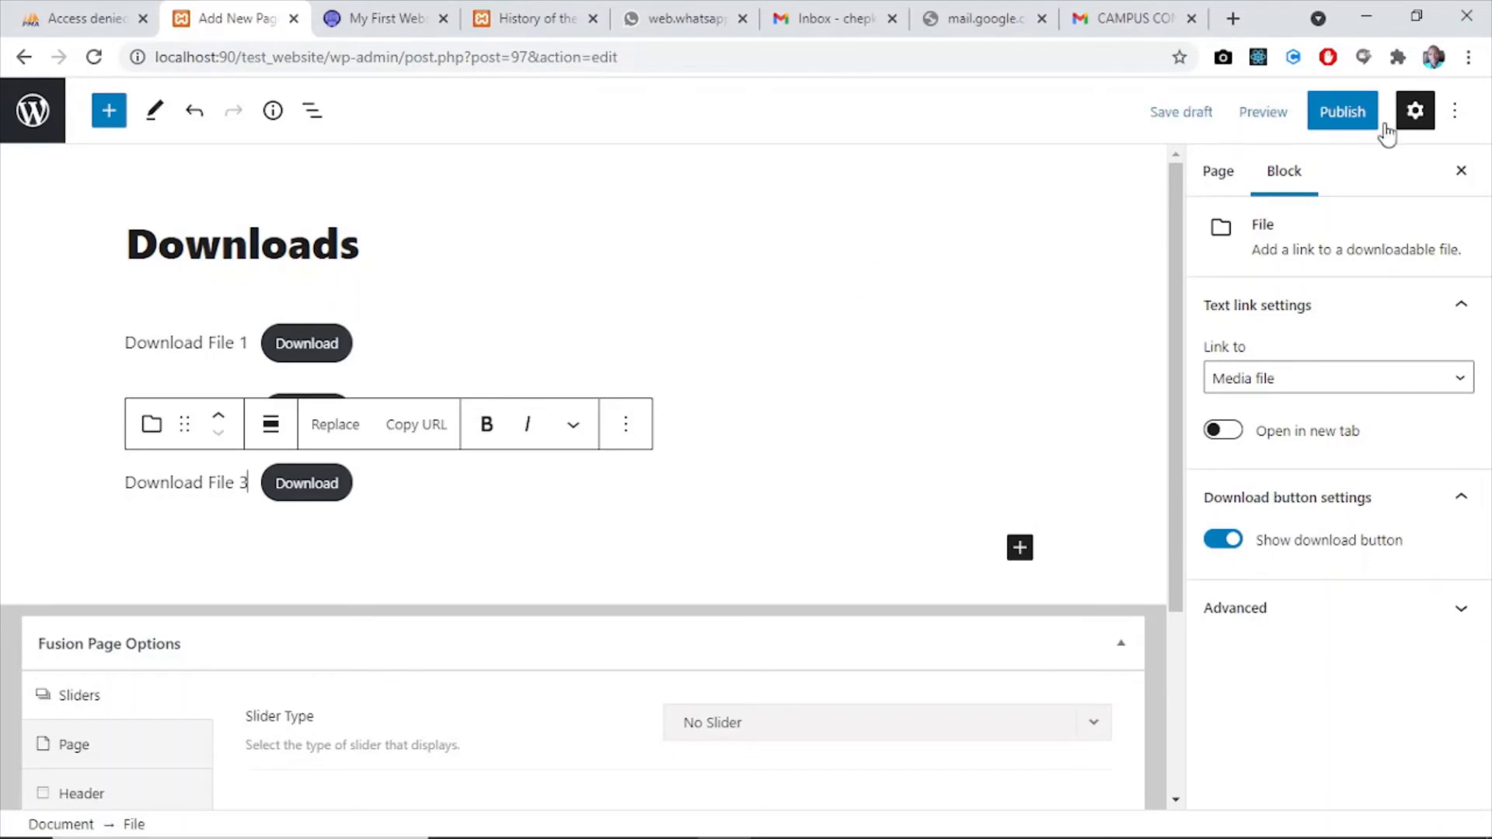
# - Publish the Downloads page and return to the list of all pages
pyautogui.click(1337, 113)
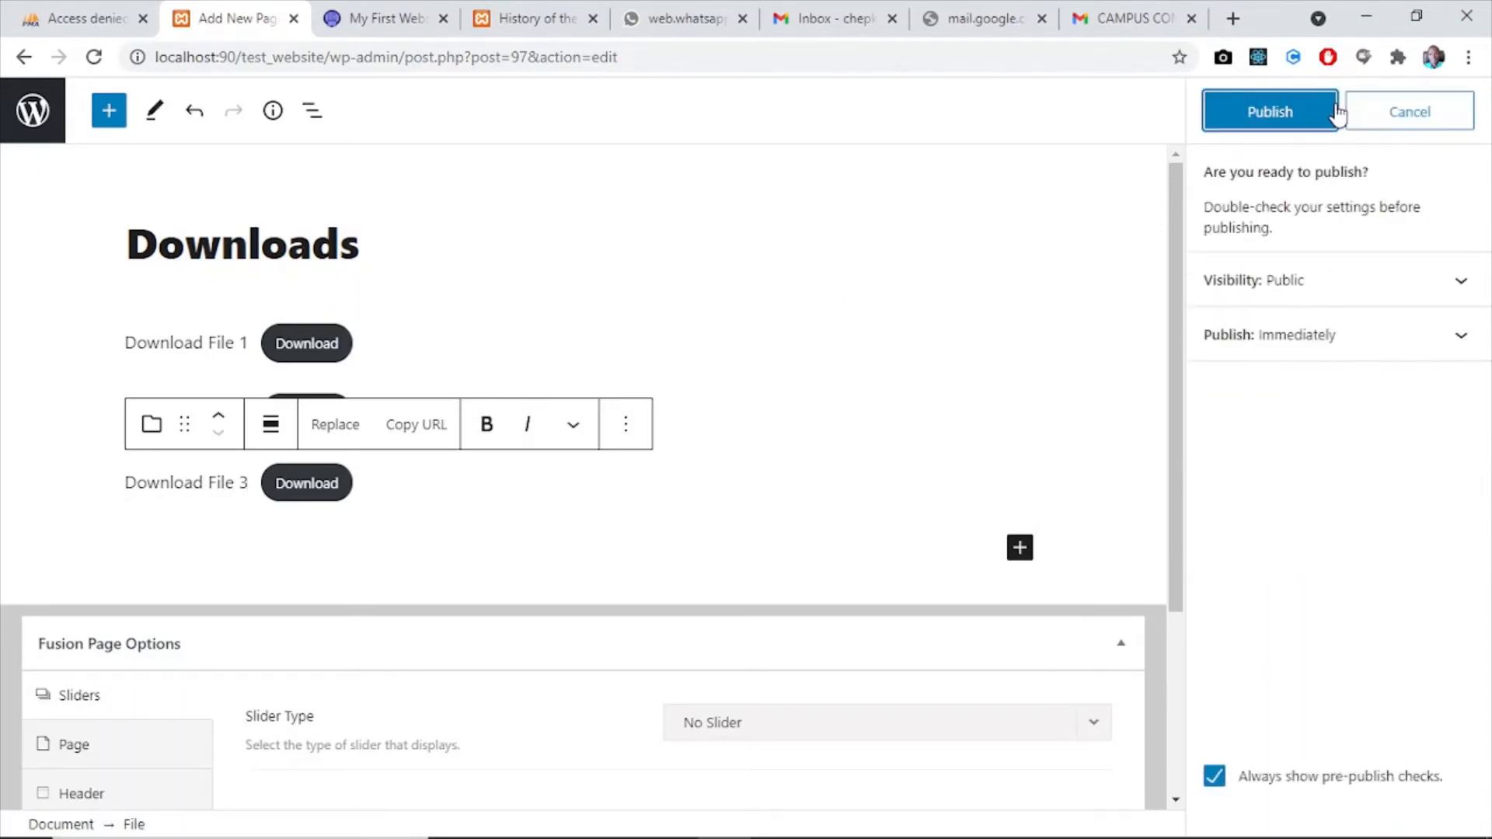
pyautogui.click(1273, 113)
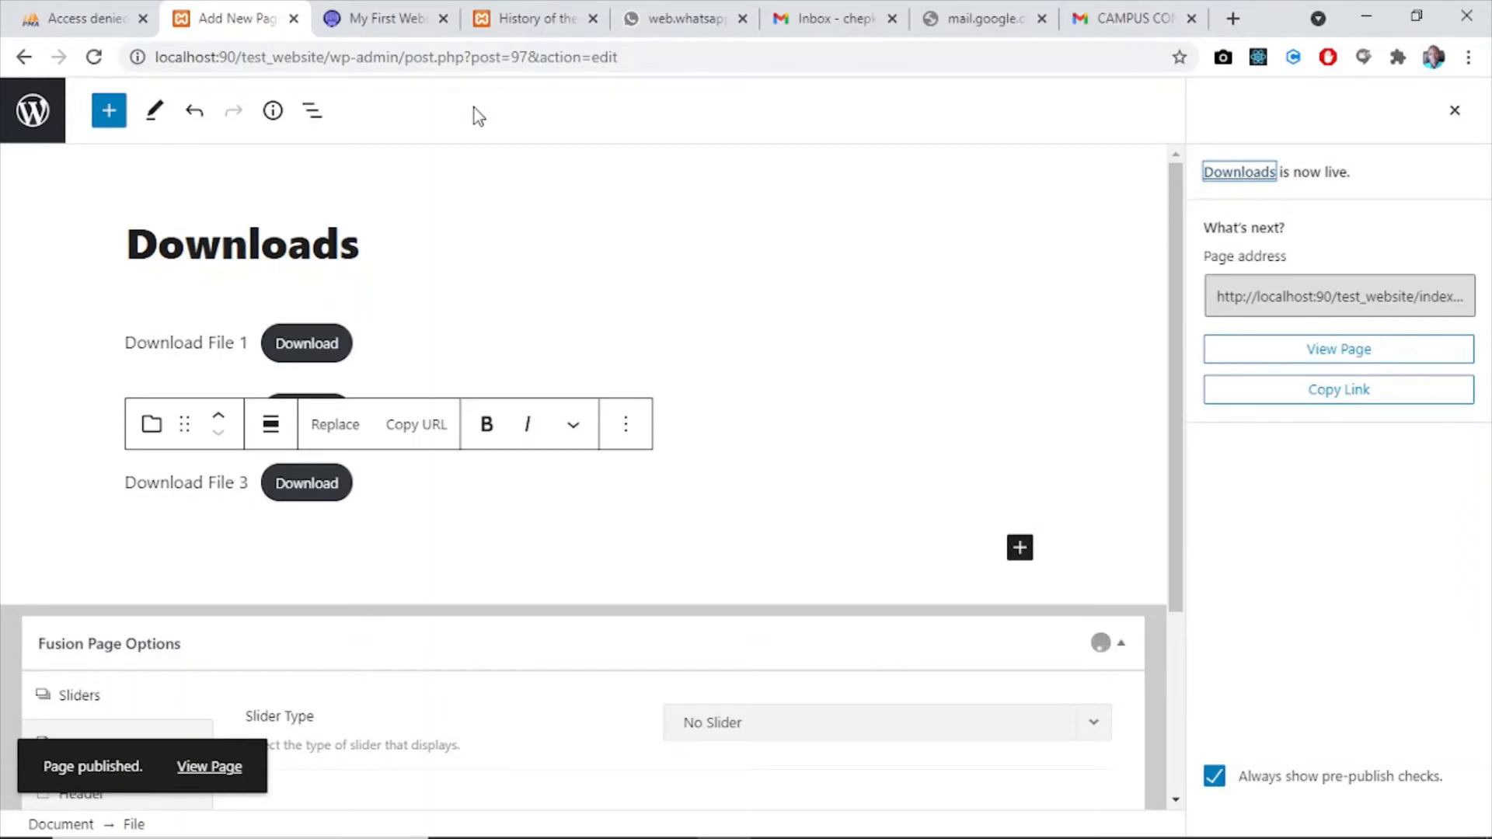
pyautogui.click(31, 117)
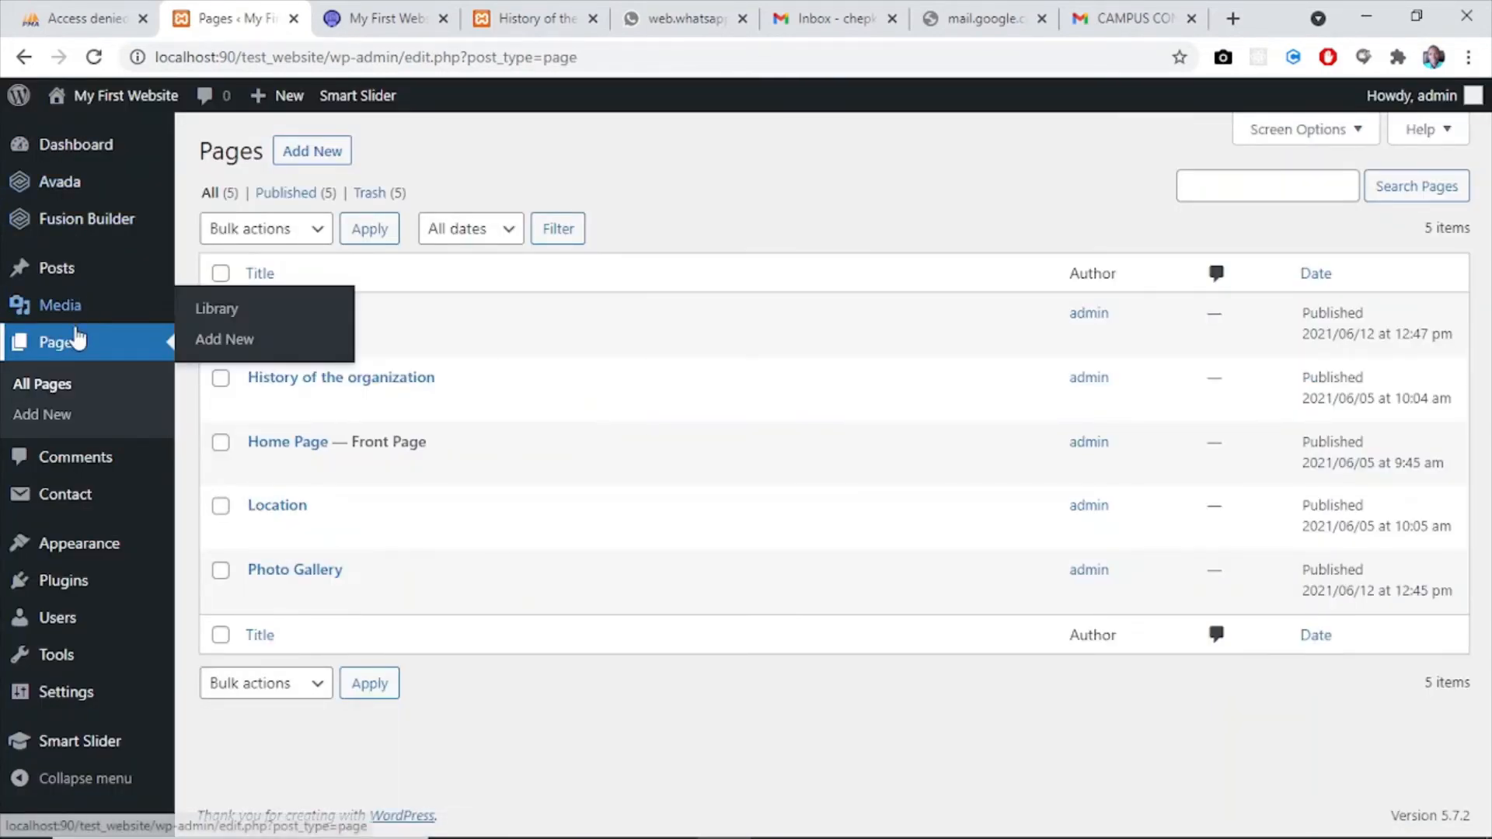
# - Open the existing contact form from the Contact Forms list for editing
pyautogui.moveTo(74, 494)
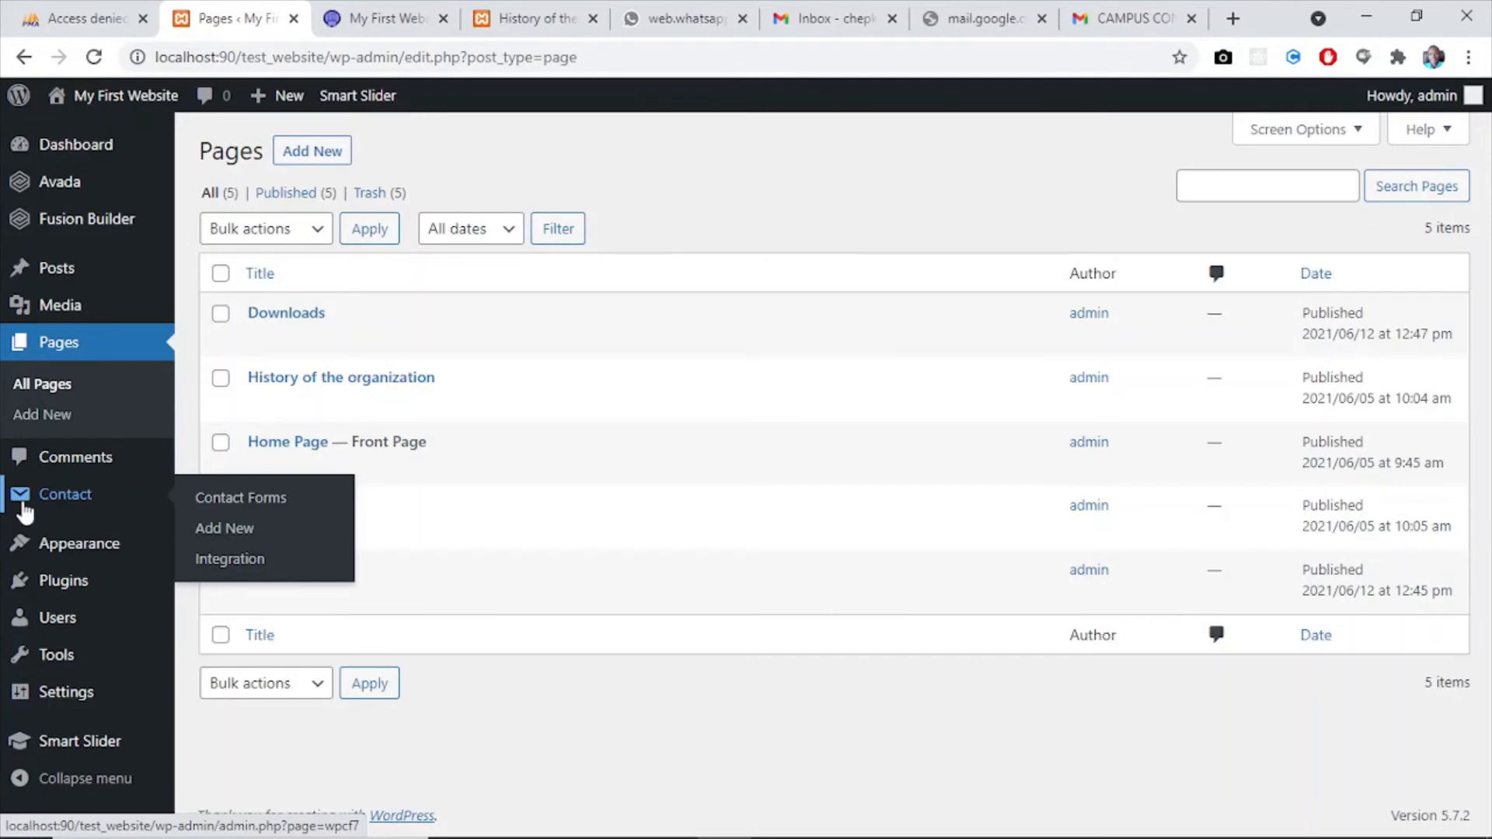
pyautogui.click(262, 506)
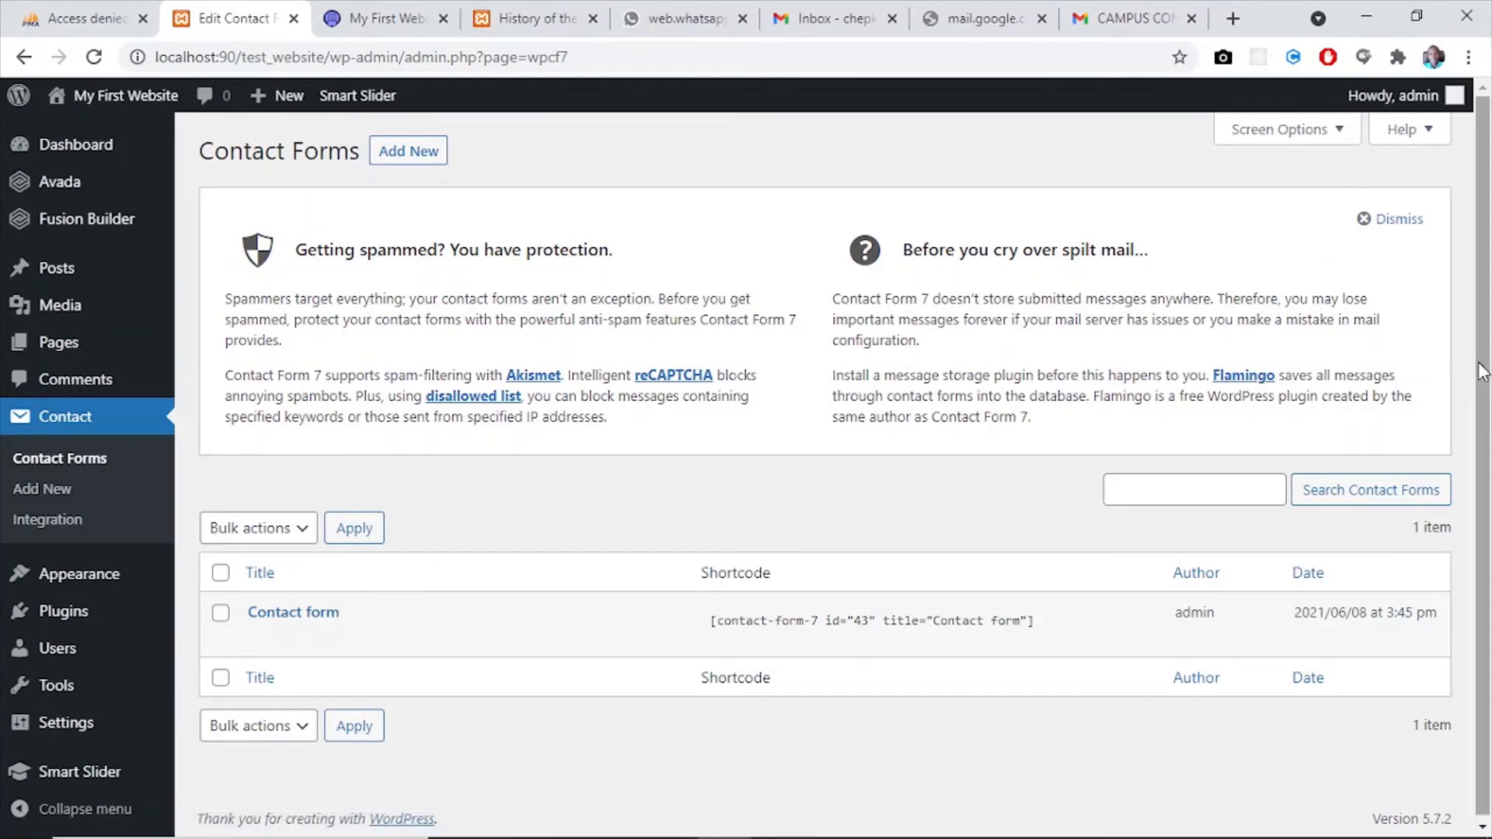
pyautogui.scroll(-1, 1485, 509)
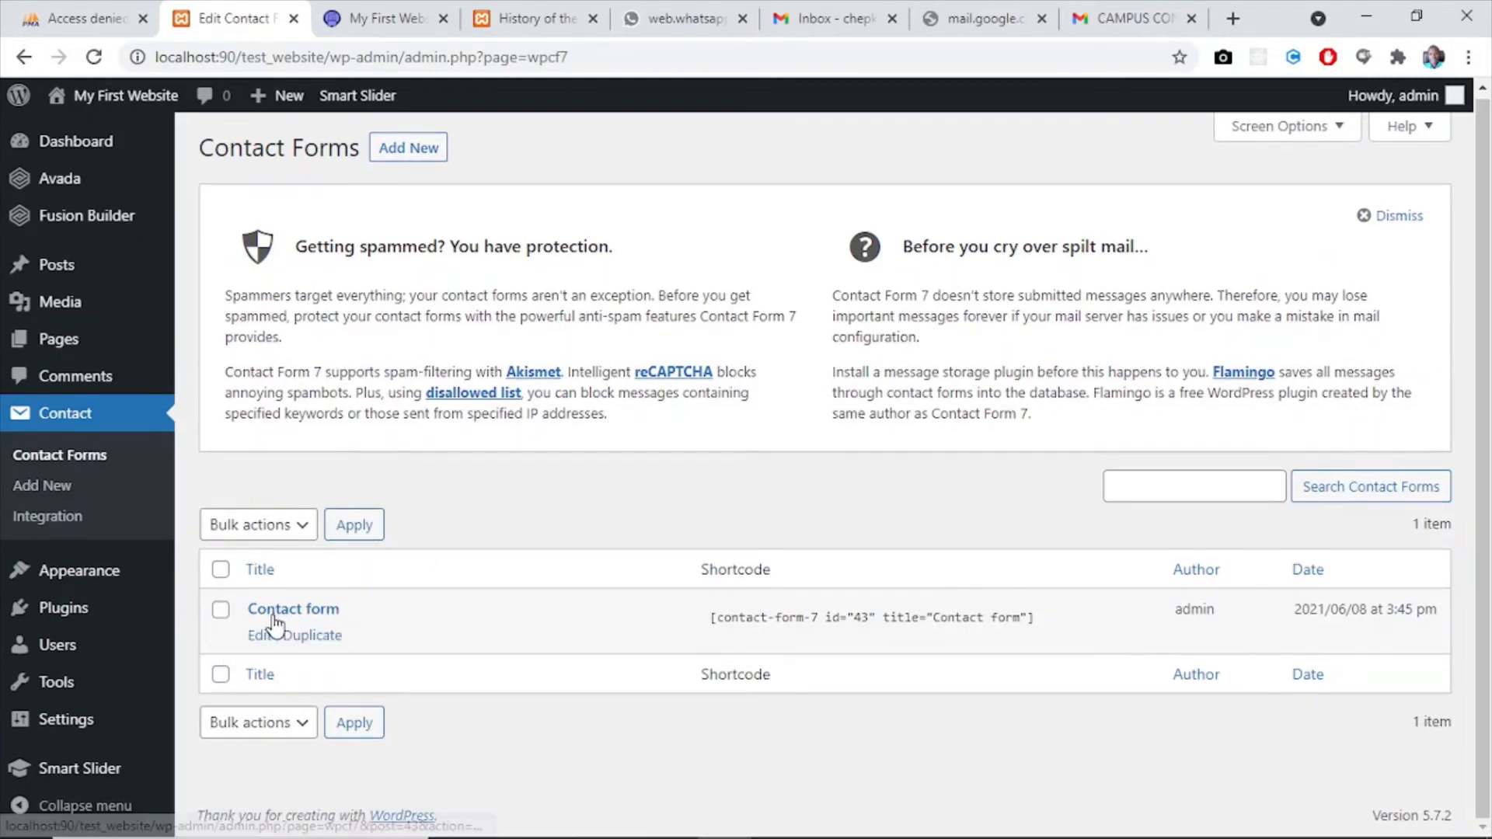
pyautogui.click(260, 636)
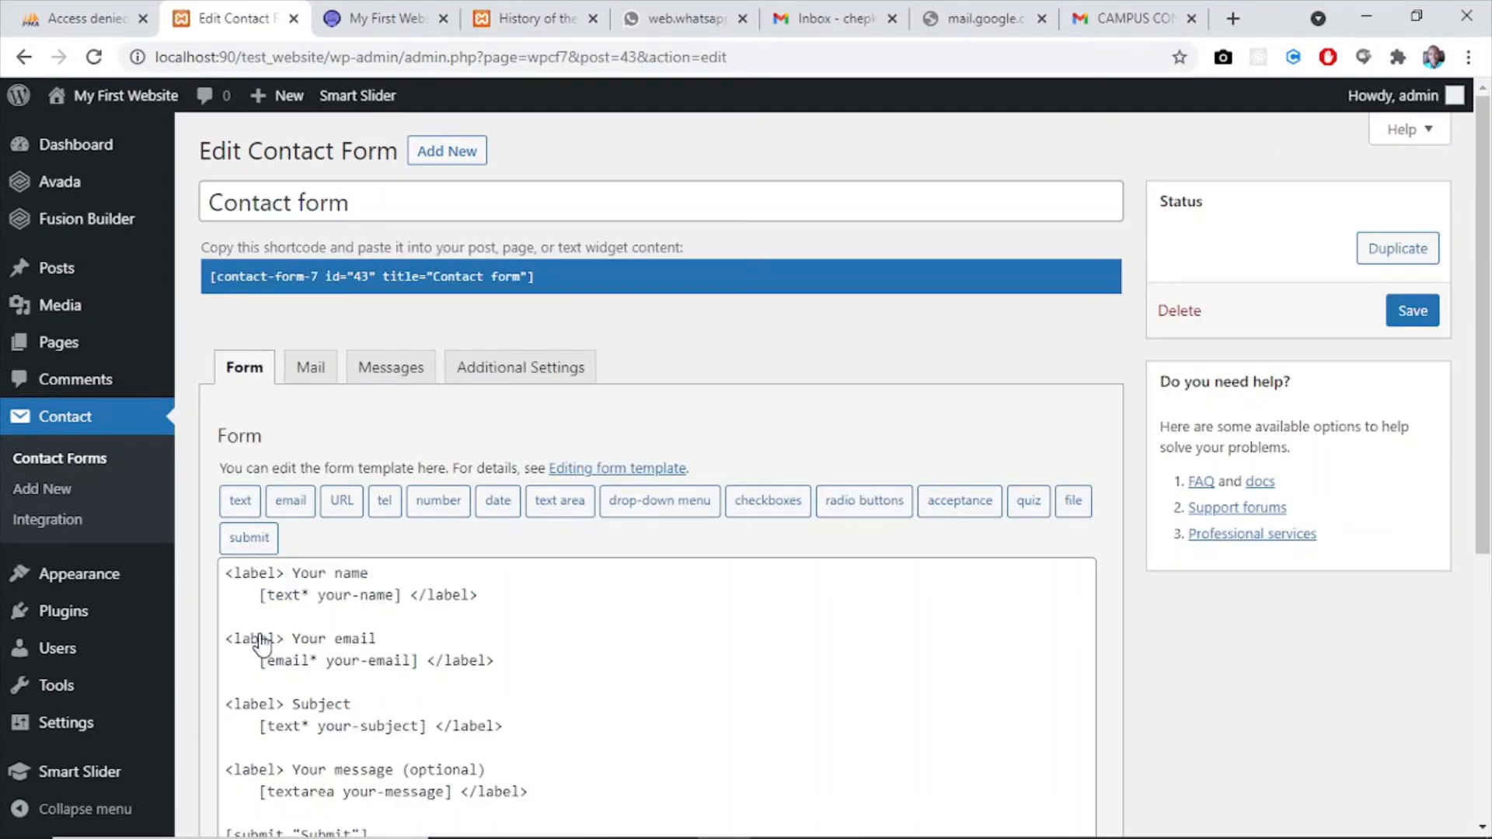
# - Examine the form template's name, email, subject, message and submit fields
pyautogui.scroll(-4, 1486, 301)
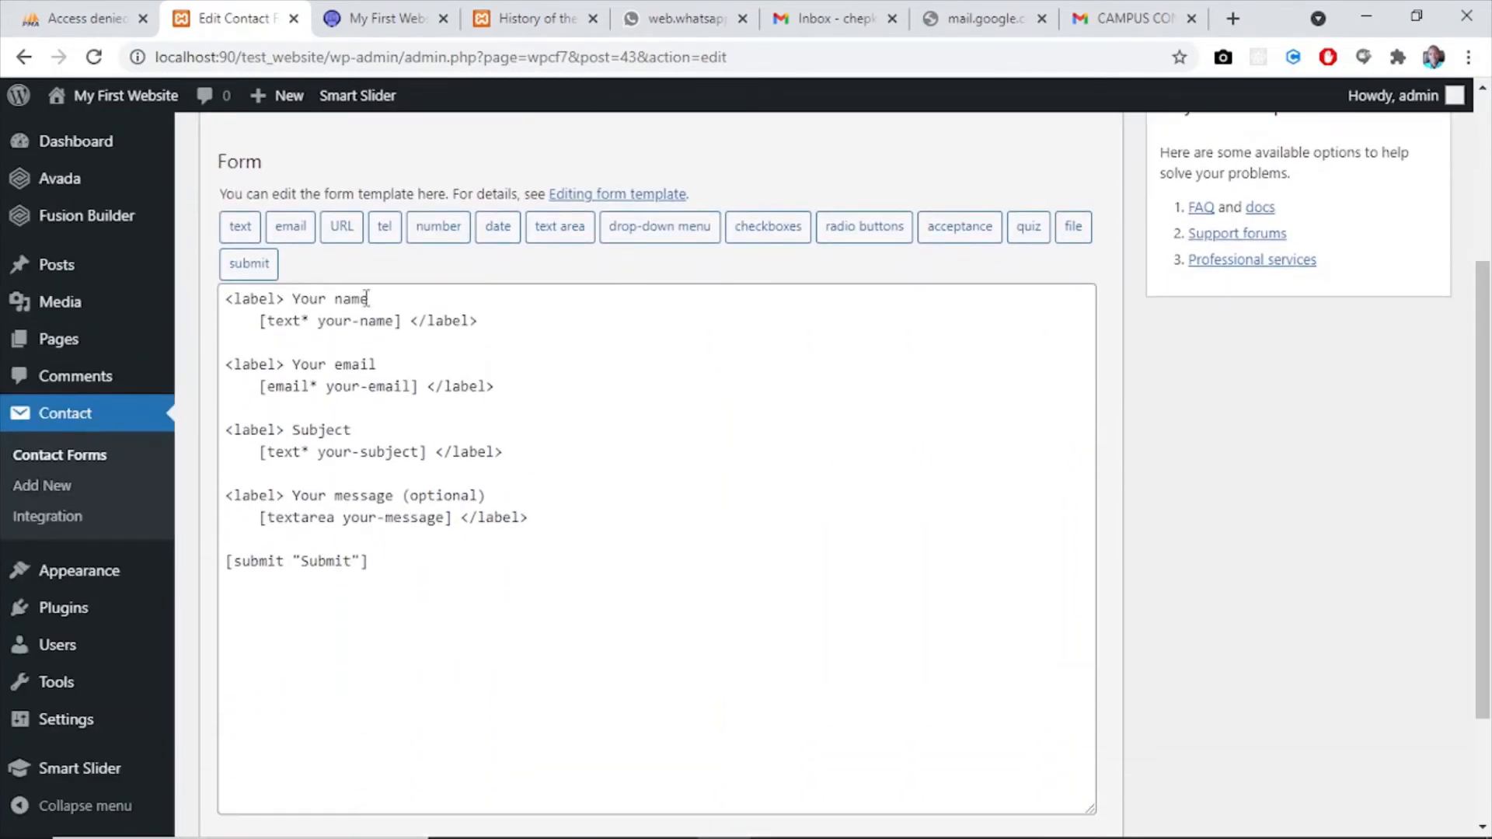
pyautogui.click(359, 429)
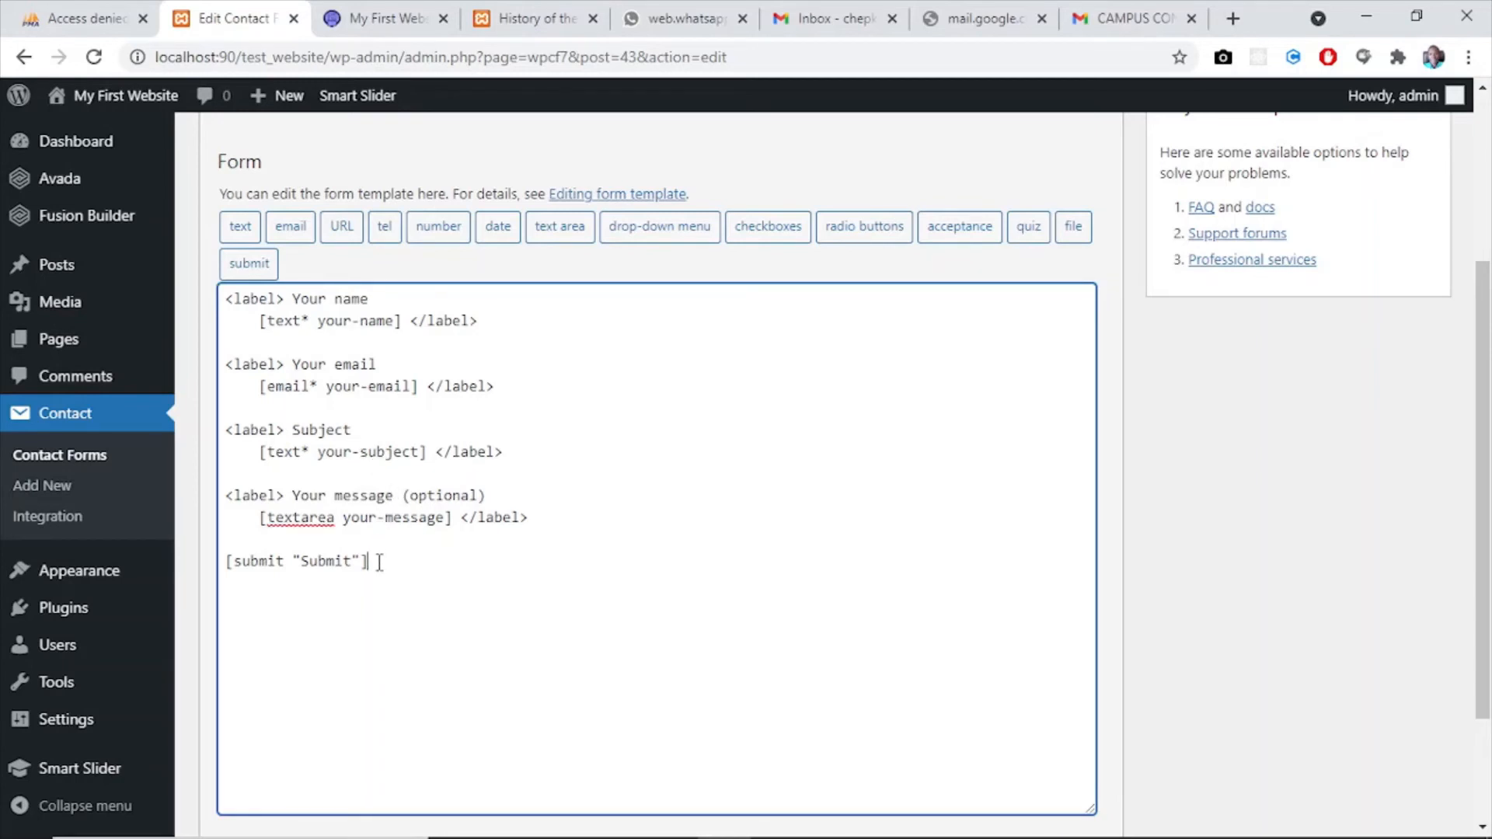
pyautogui.moveTo(380, 561); pyautogui.dragTo(222, 557)
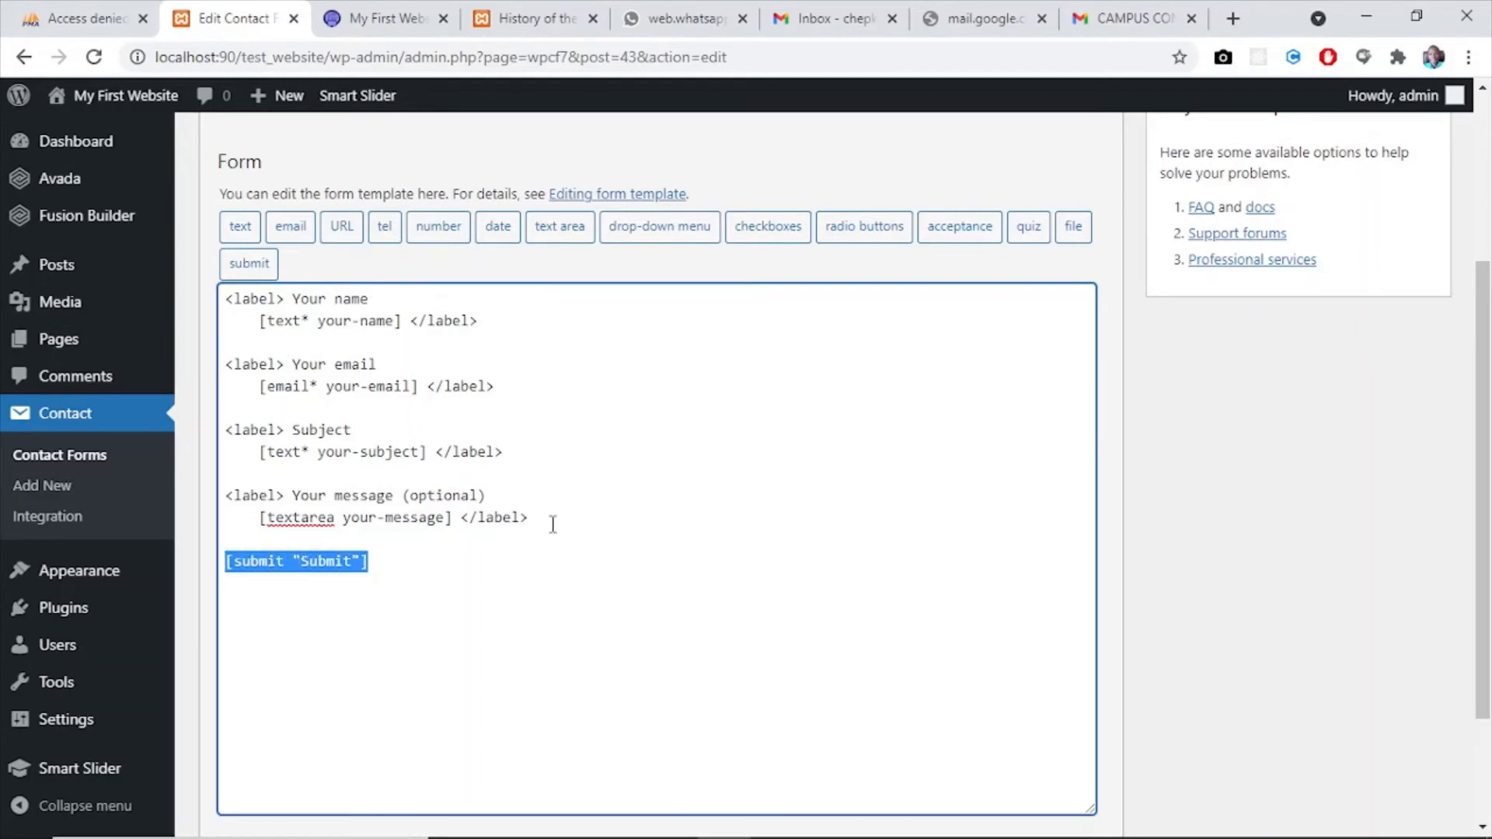
pyautogui.moveTo(552, 525); pyautogui.dragTo(208, 509)
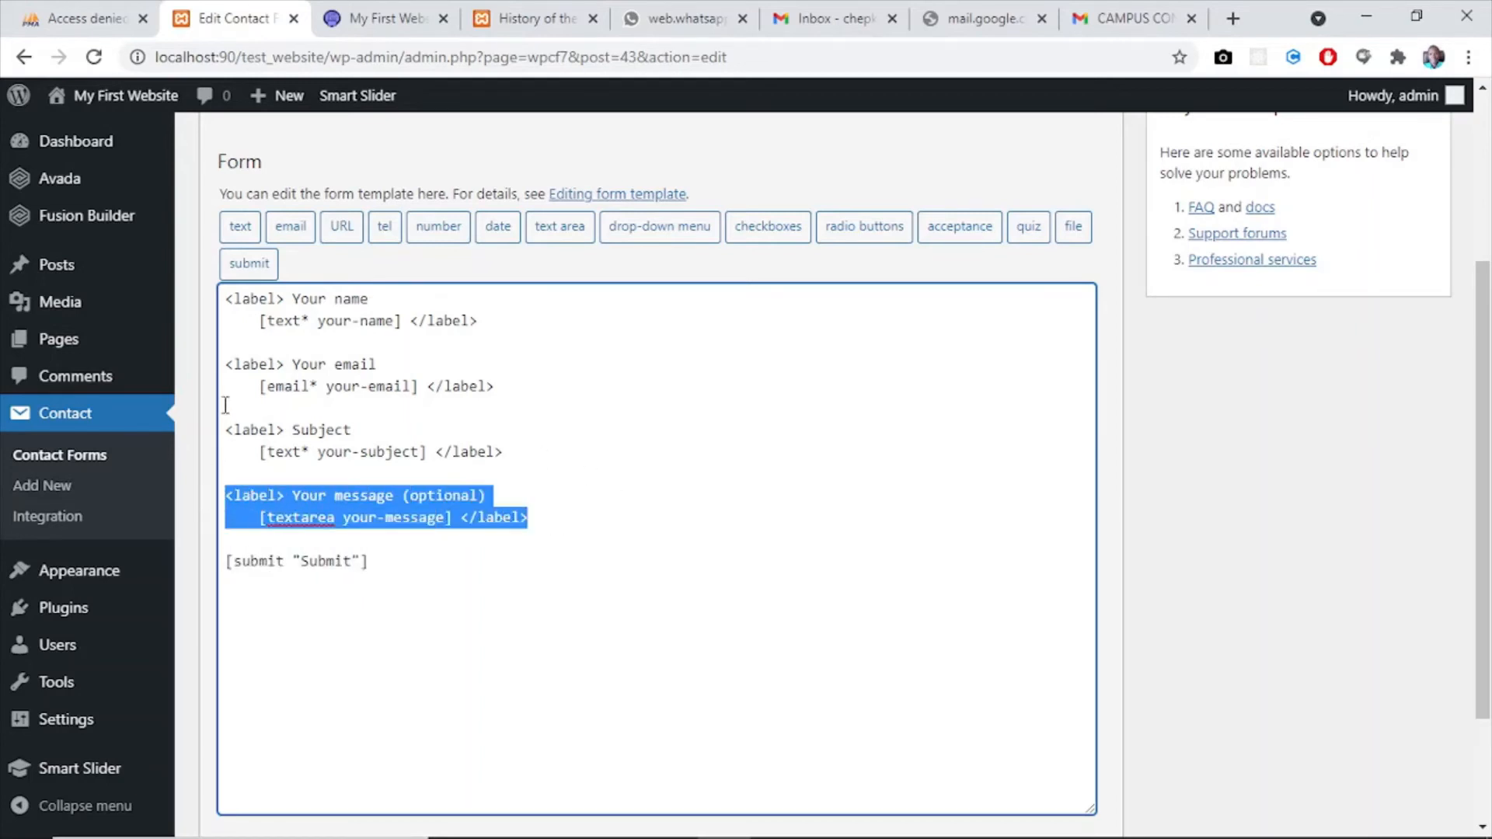
pyautogui.click(334, 320)
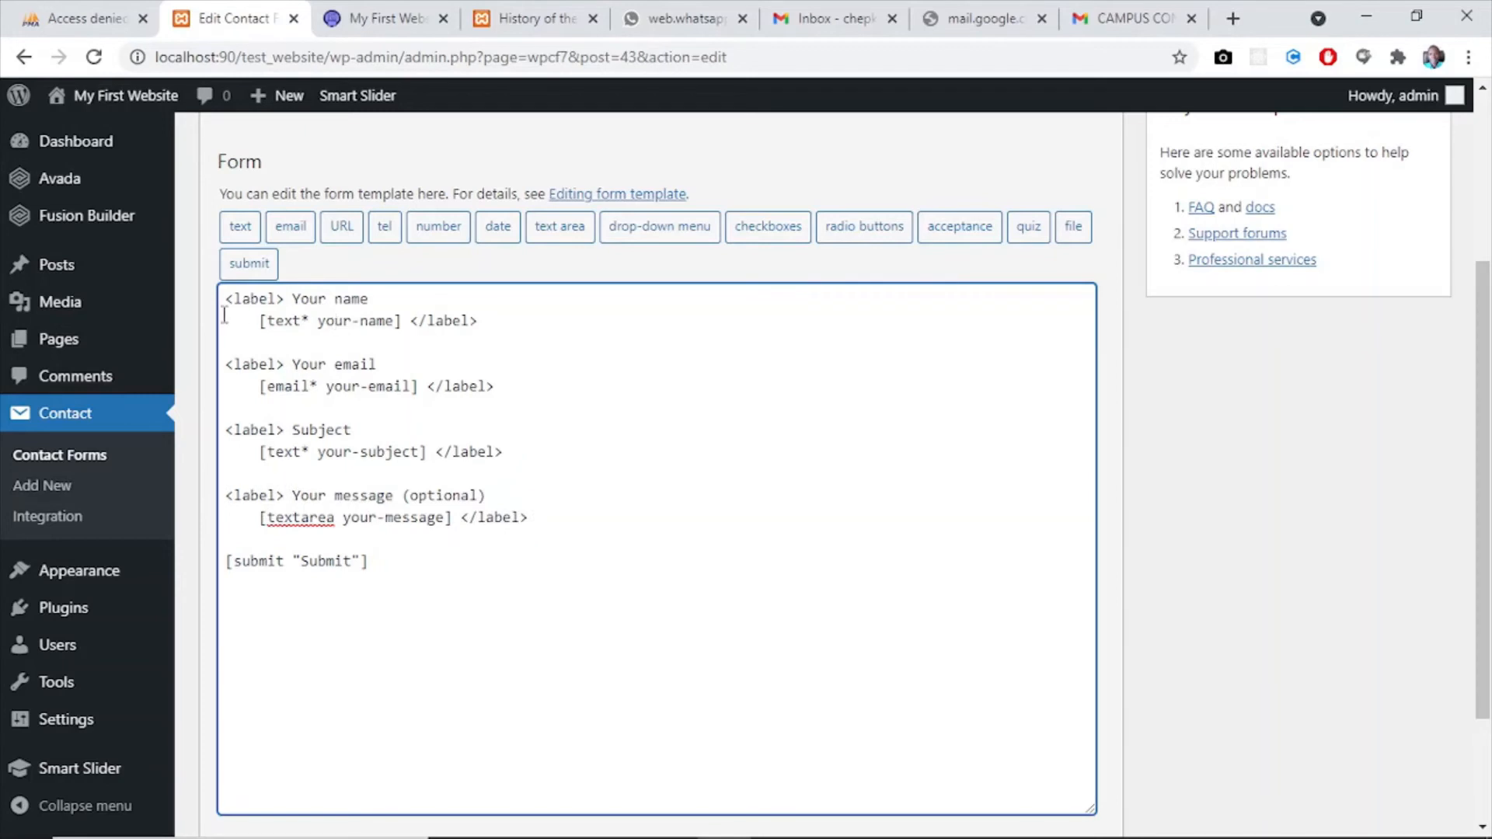
pyautogui.moveTo(225, 300); pyautogui.dragTo(481, 320)
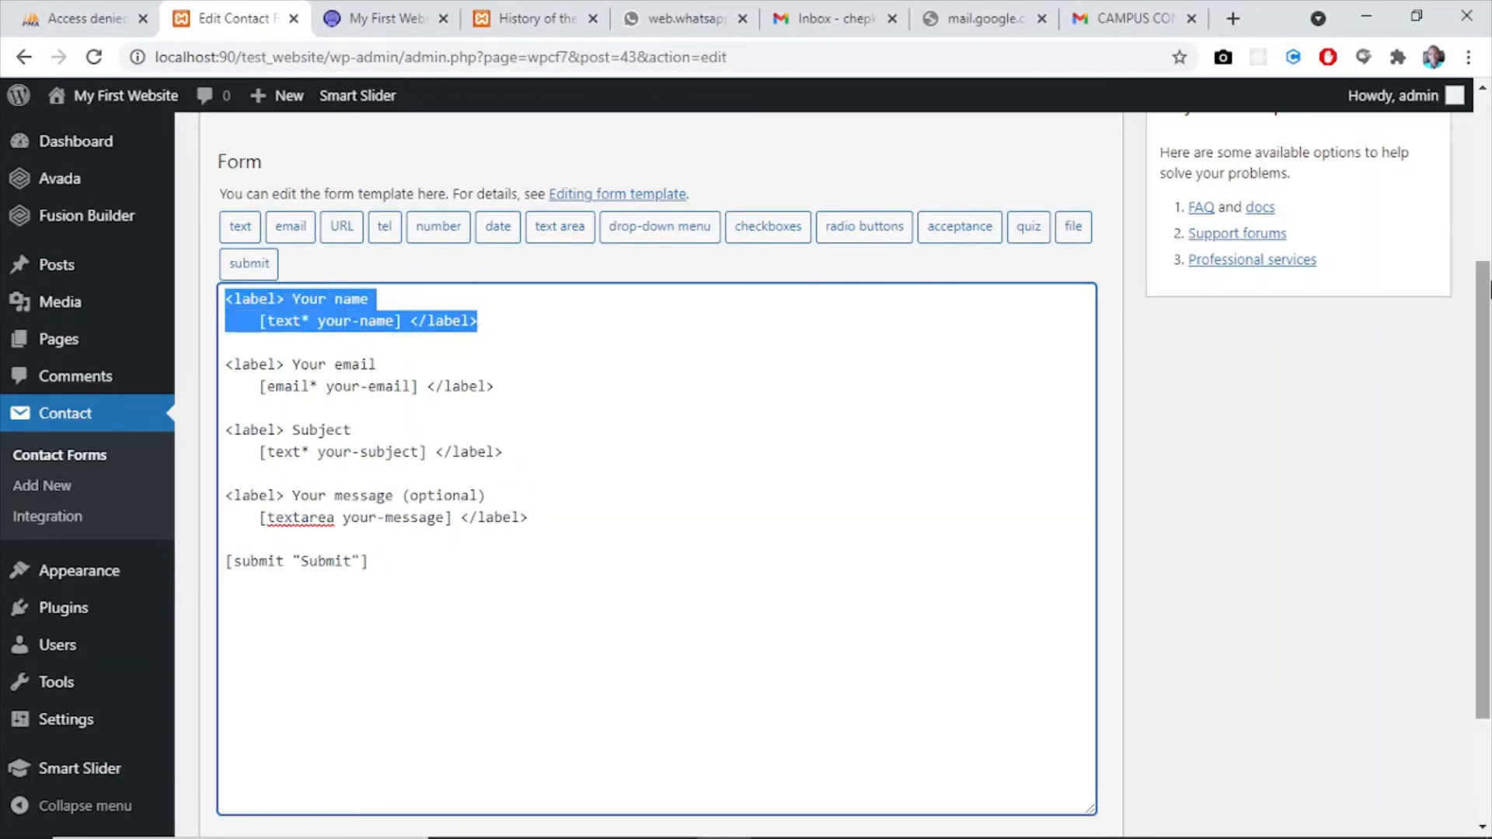
pyautogui.scroll(3, 1484, 256)
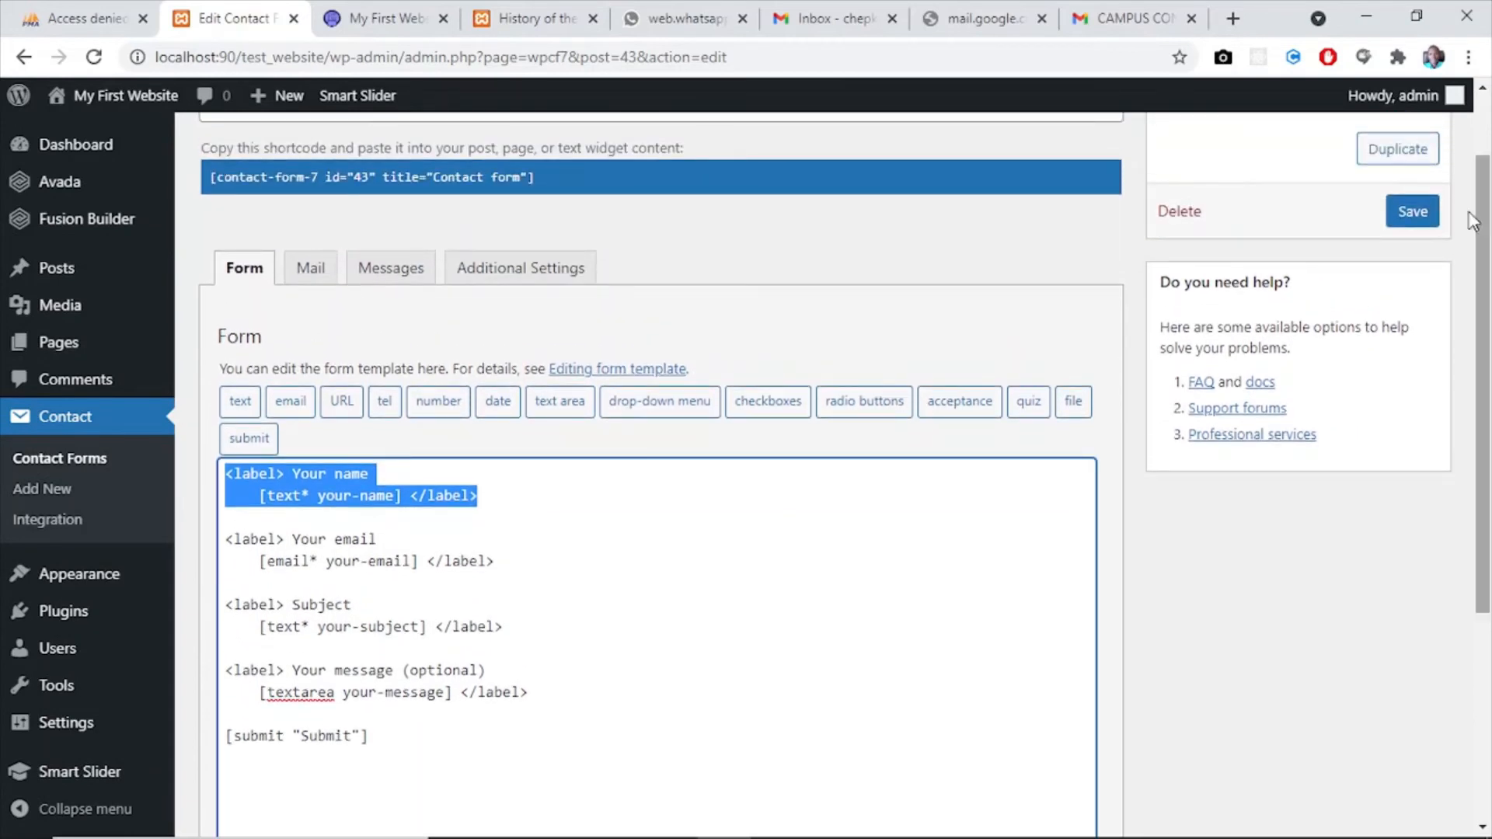
# - Examine the contact form's mail template, checking the To and From fields against the form fields
pyautogui.click(309, 273)
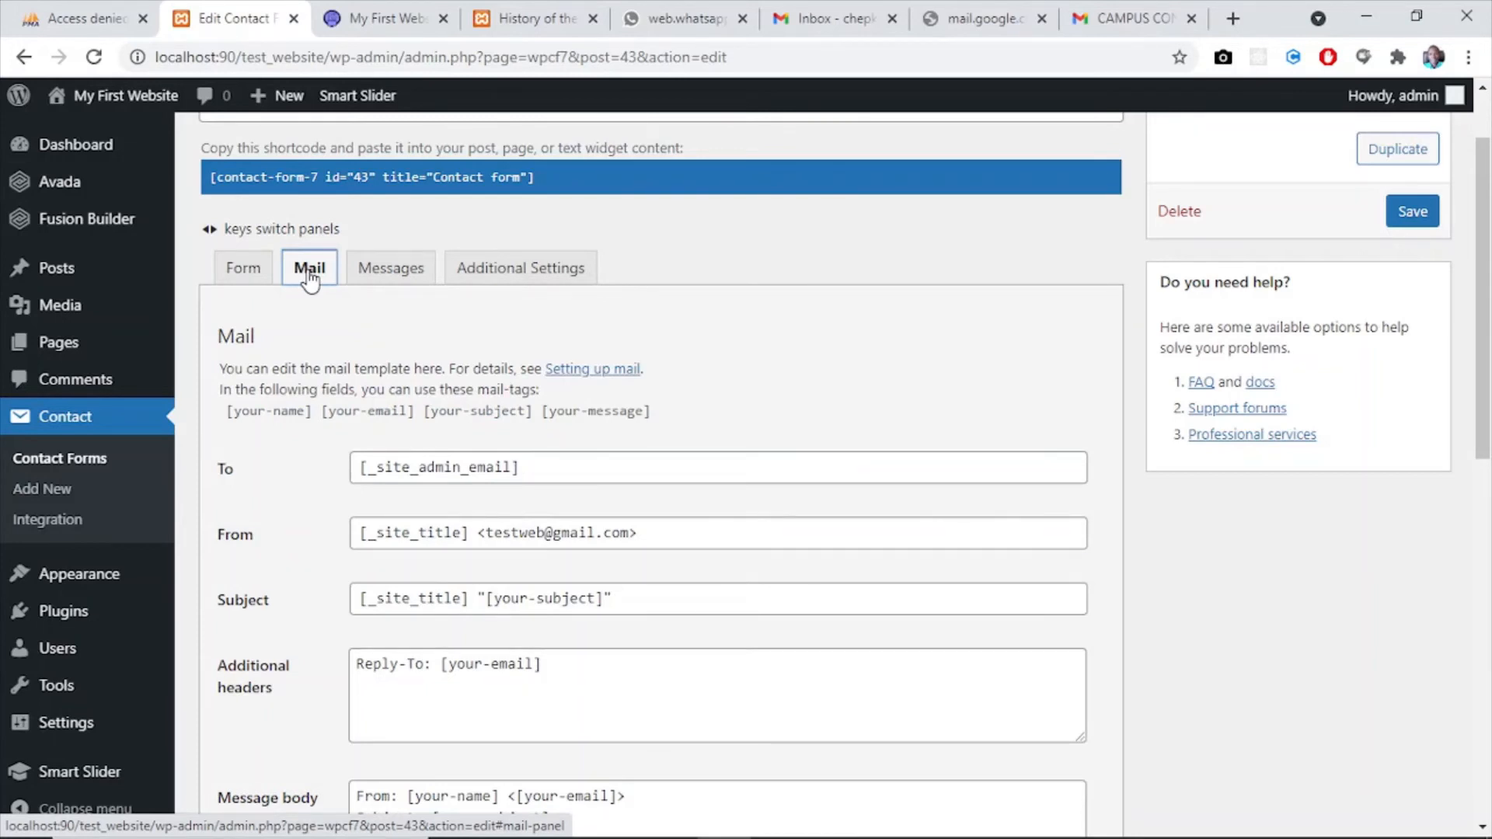
pyautogui.click(253, 277)
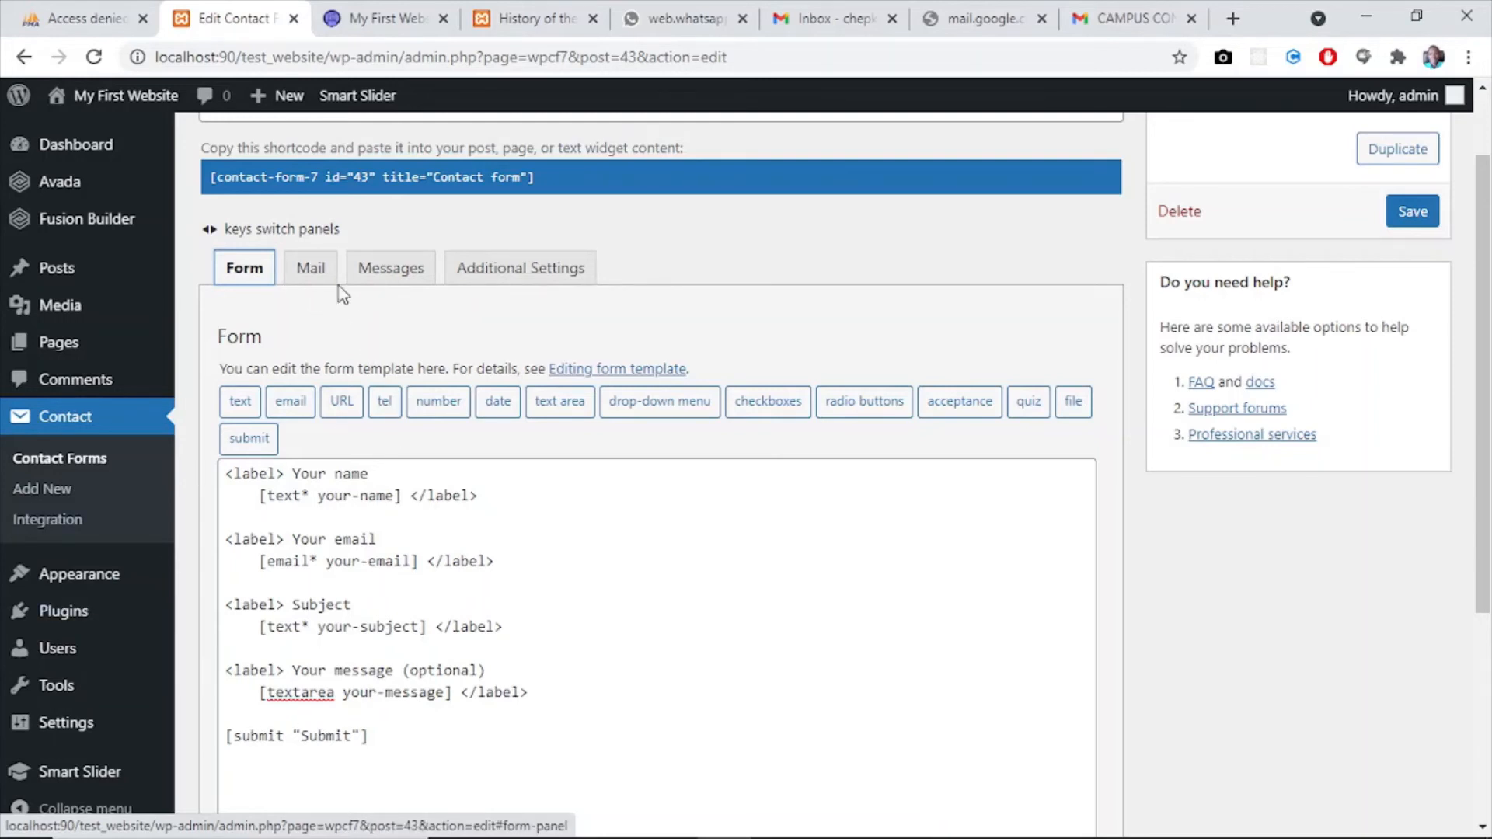
pyautogui.click(315, 277)
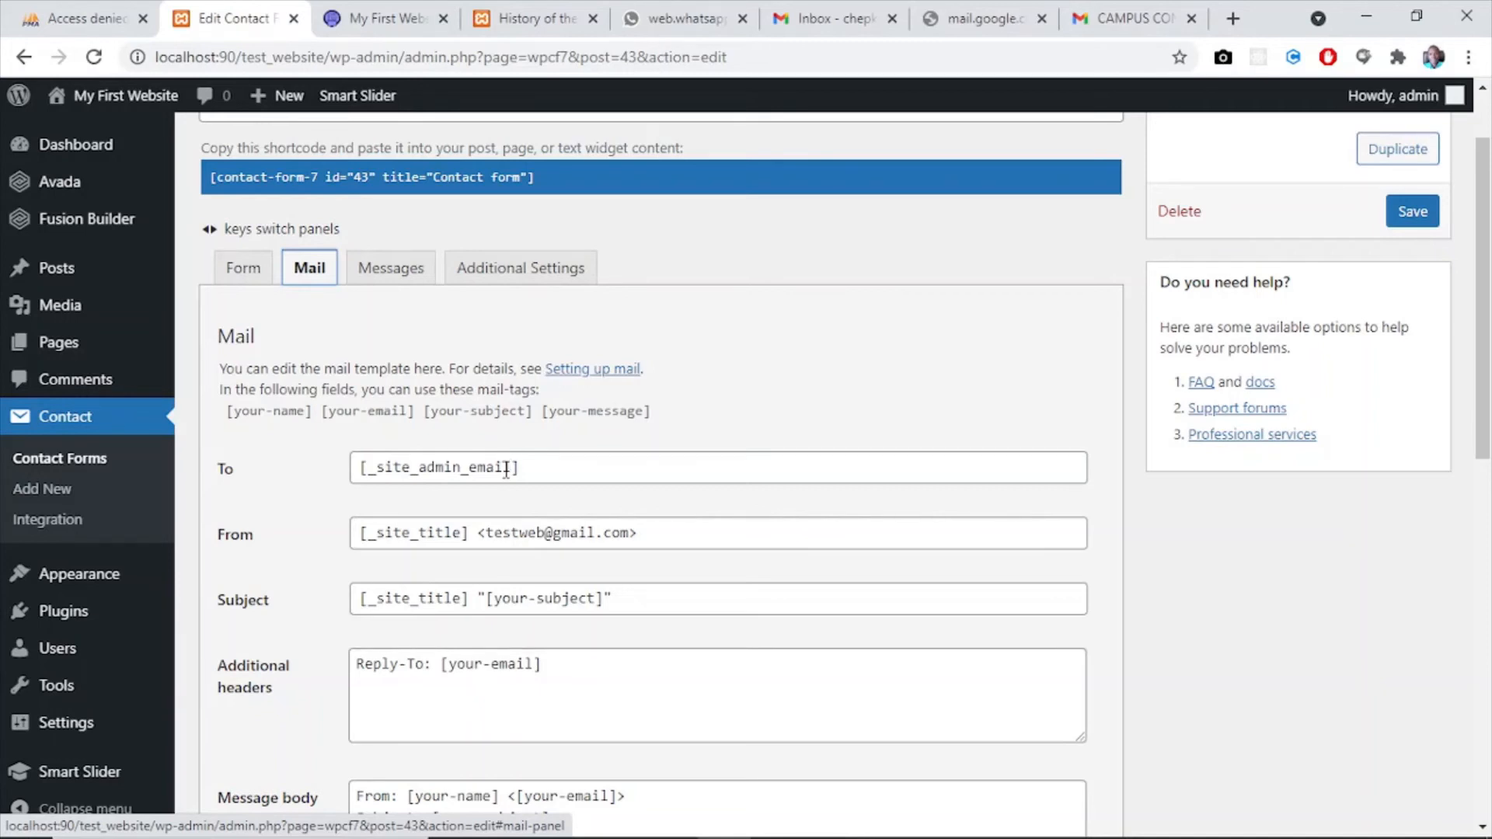
pyautogui.moveTo(512, 467); pyautogui.dragTo(372, 476)
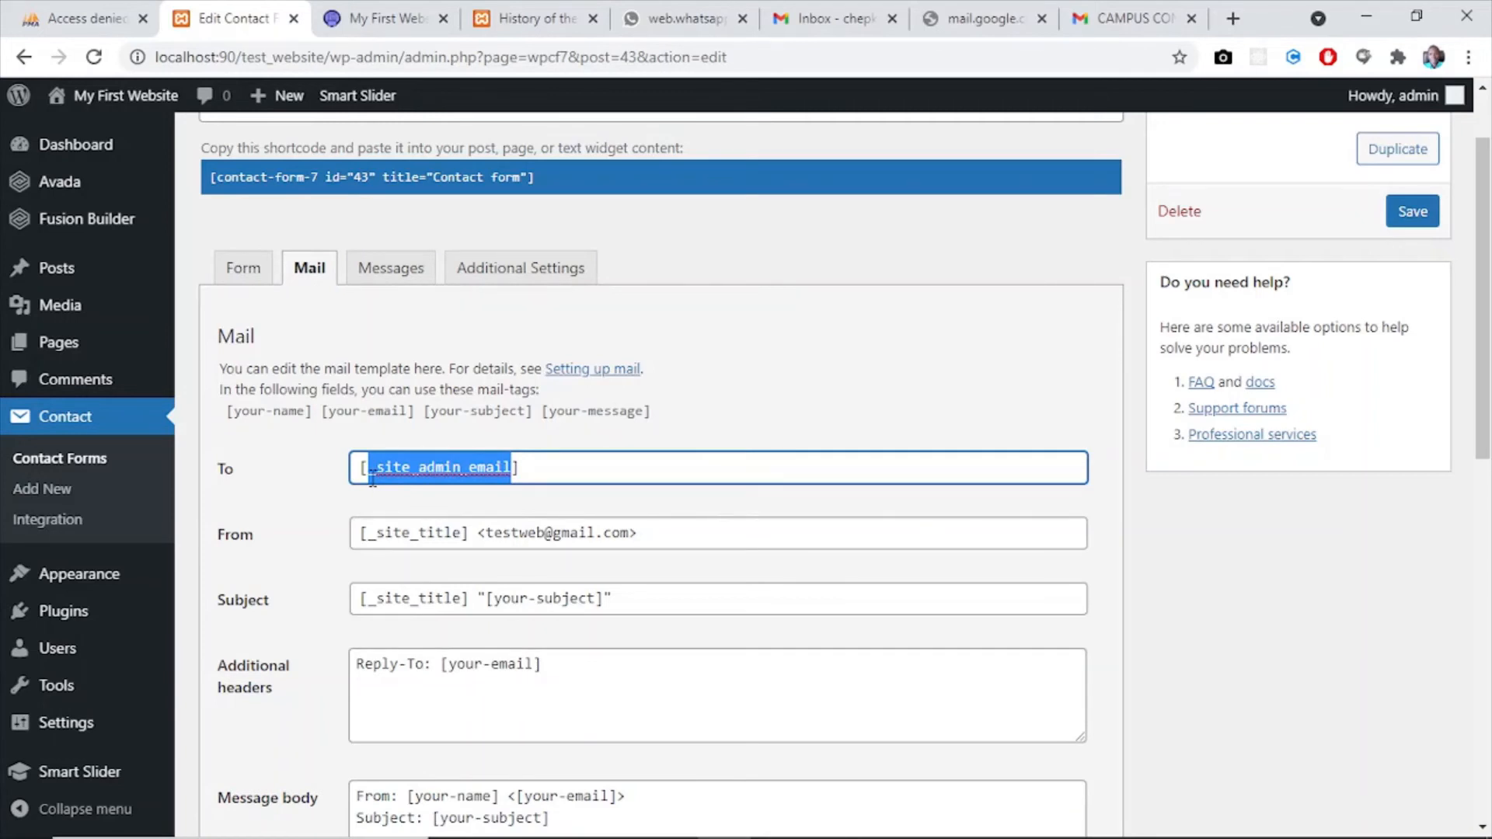
pyautogui.click(552, 465)
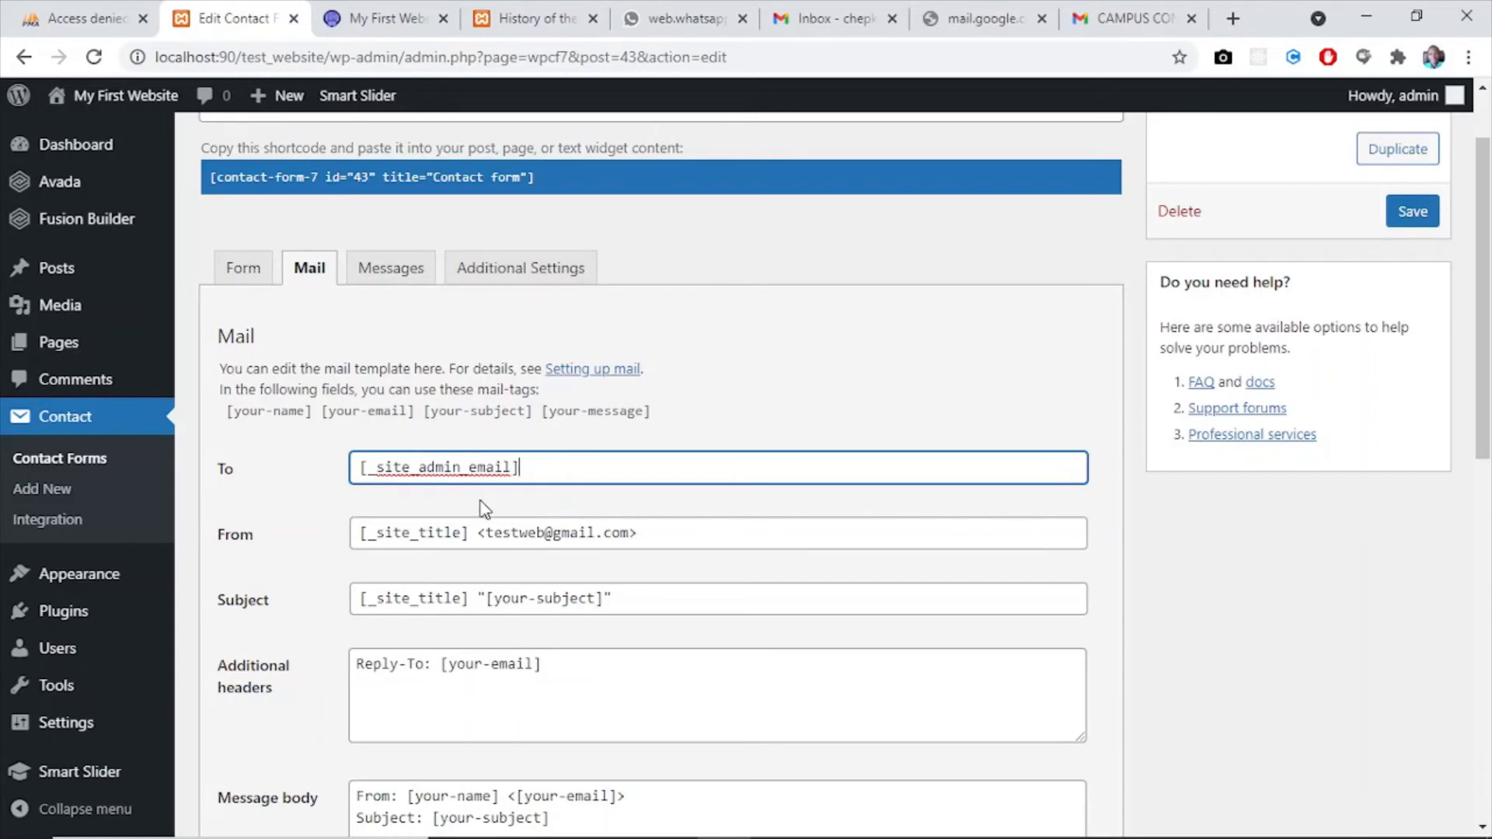
pyautogui.click(463, 534)
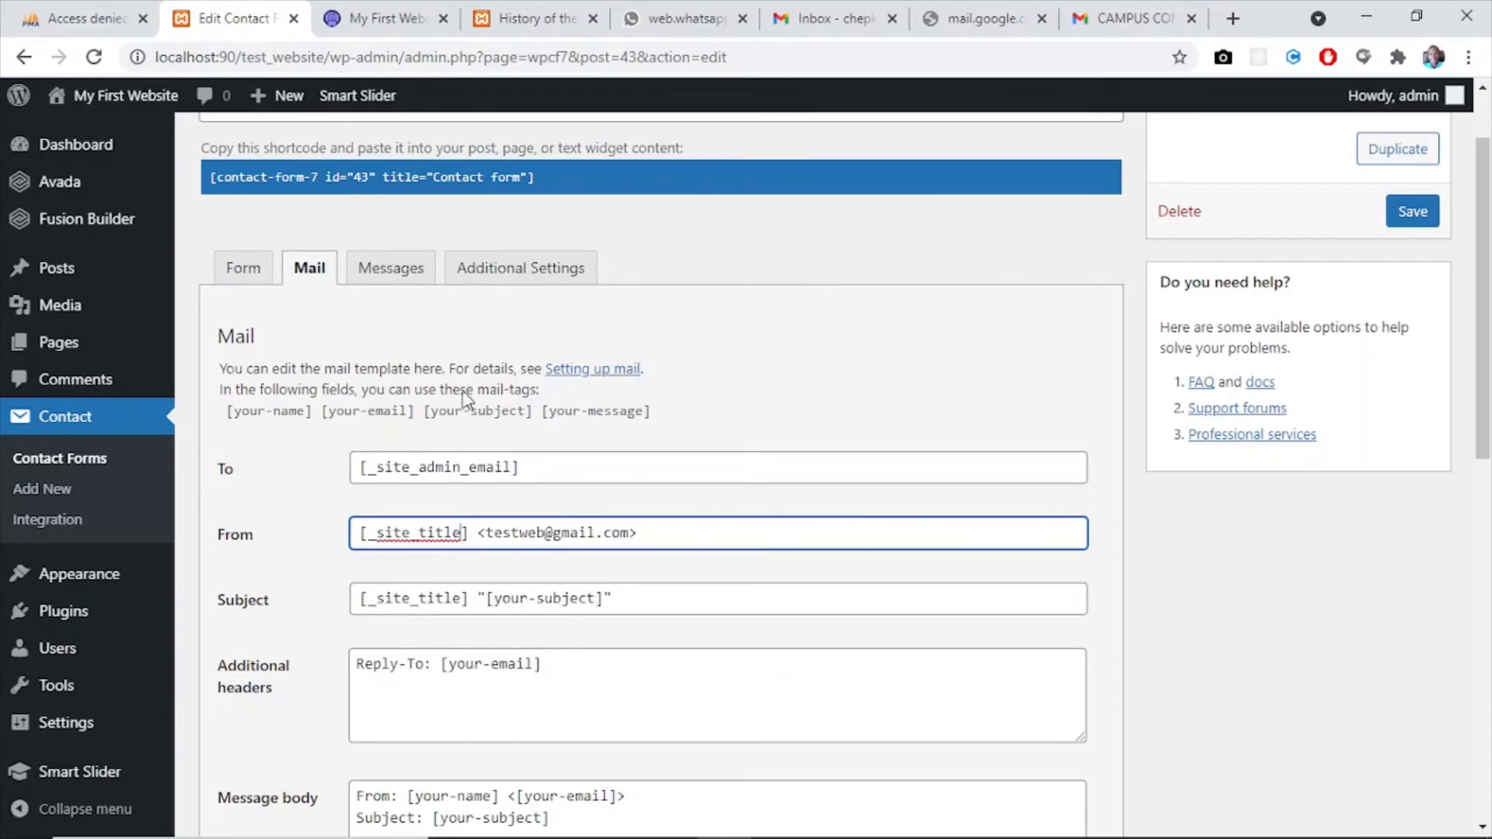
# - Compare the form template's field tags, such as your-email, with the mail template's subject, additional headers and message body
pyautogui.click(241, 269)
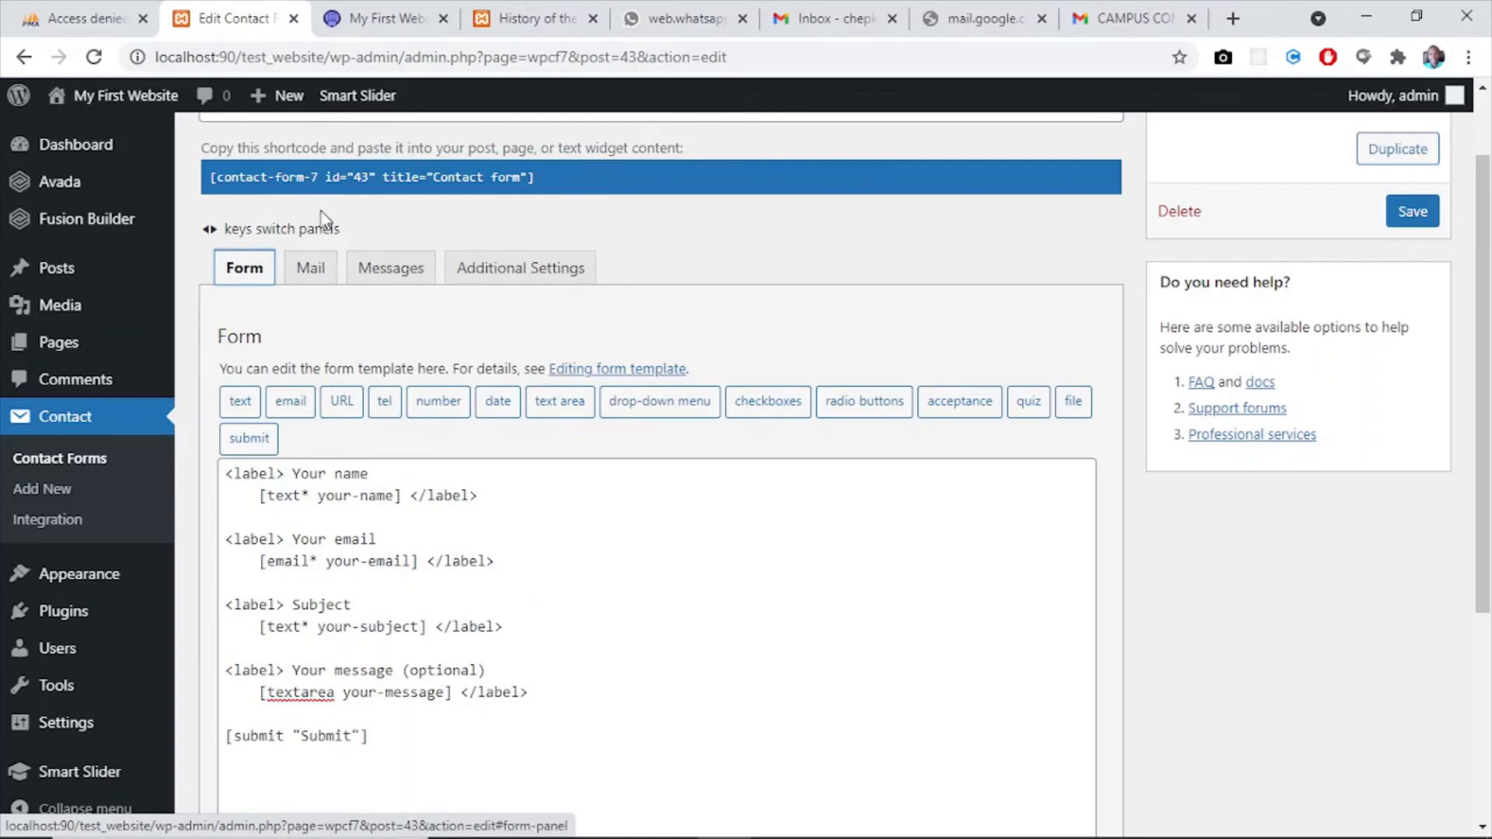
pyautogui.click(309, 270)
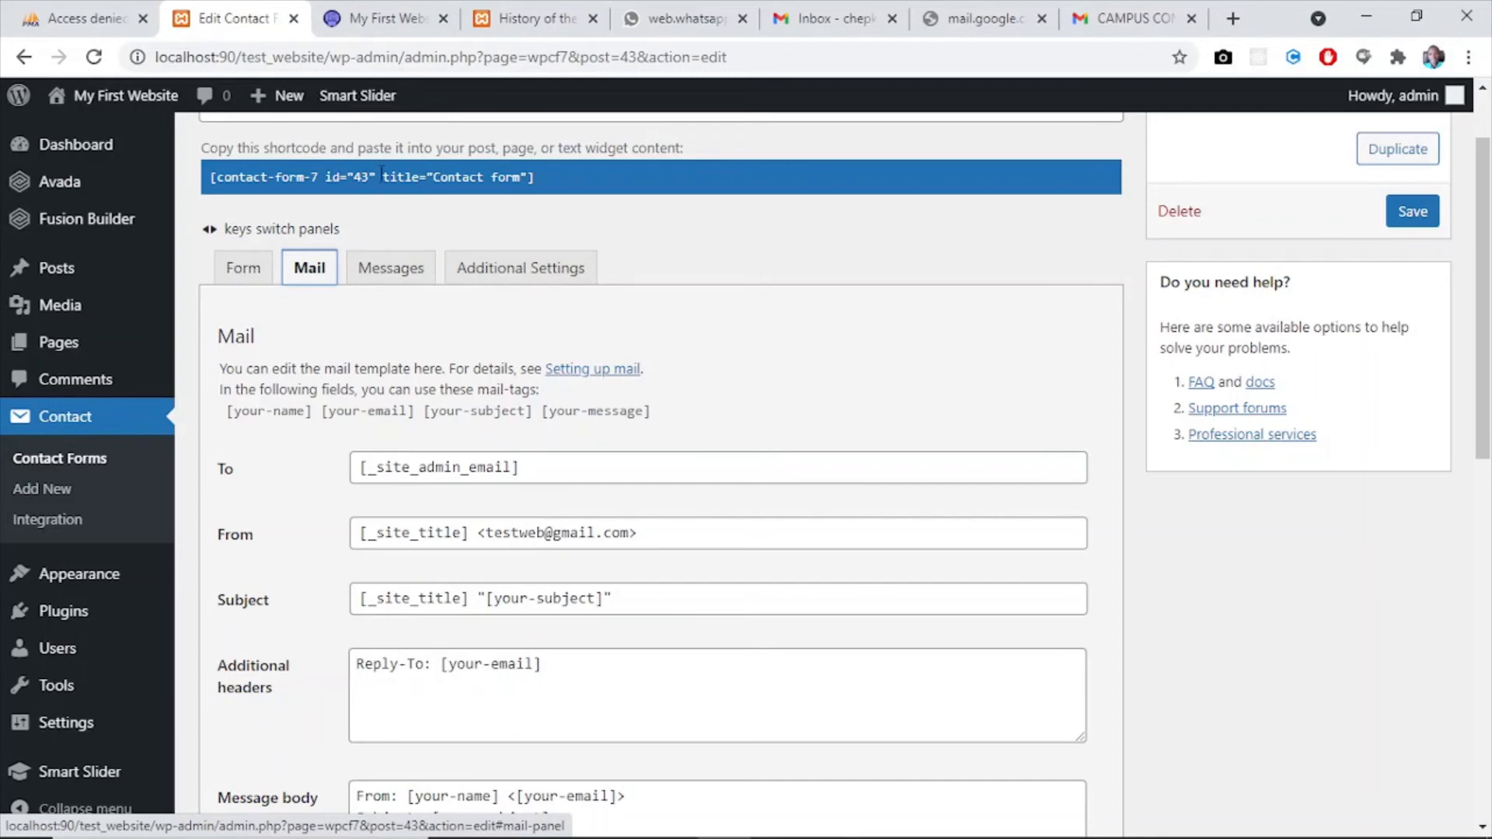
pyautogui.click(241, 267)
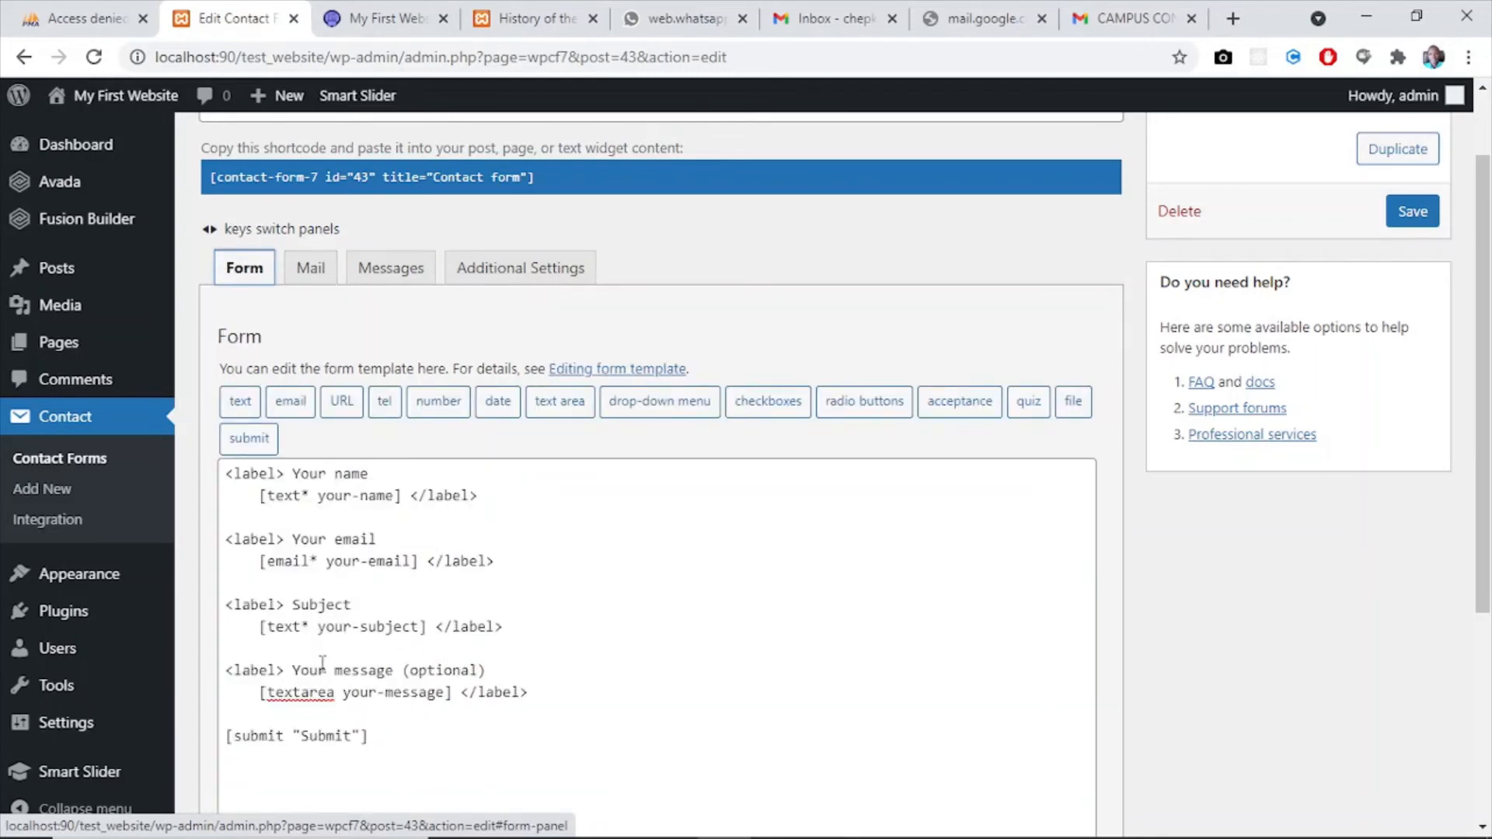
pyautogui.moveTo(326, 561); pyautogui.dragTo(416, 560)
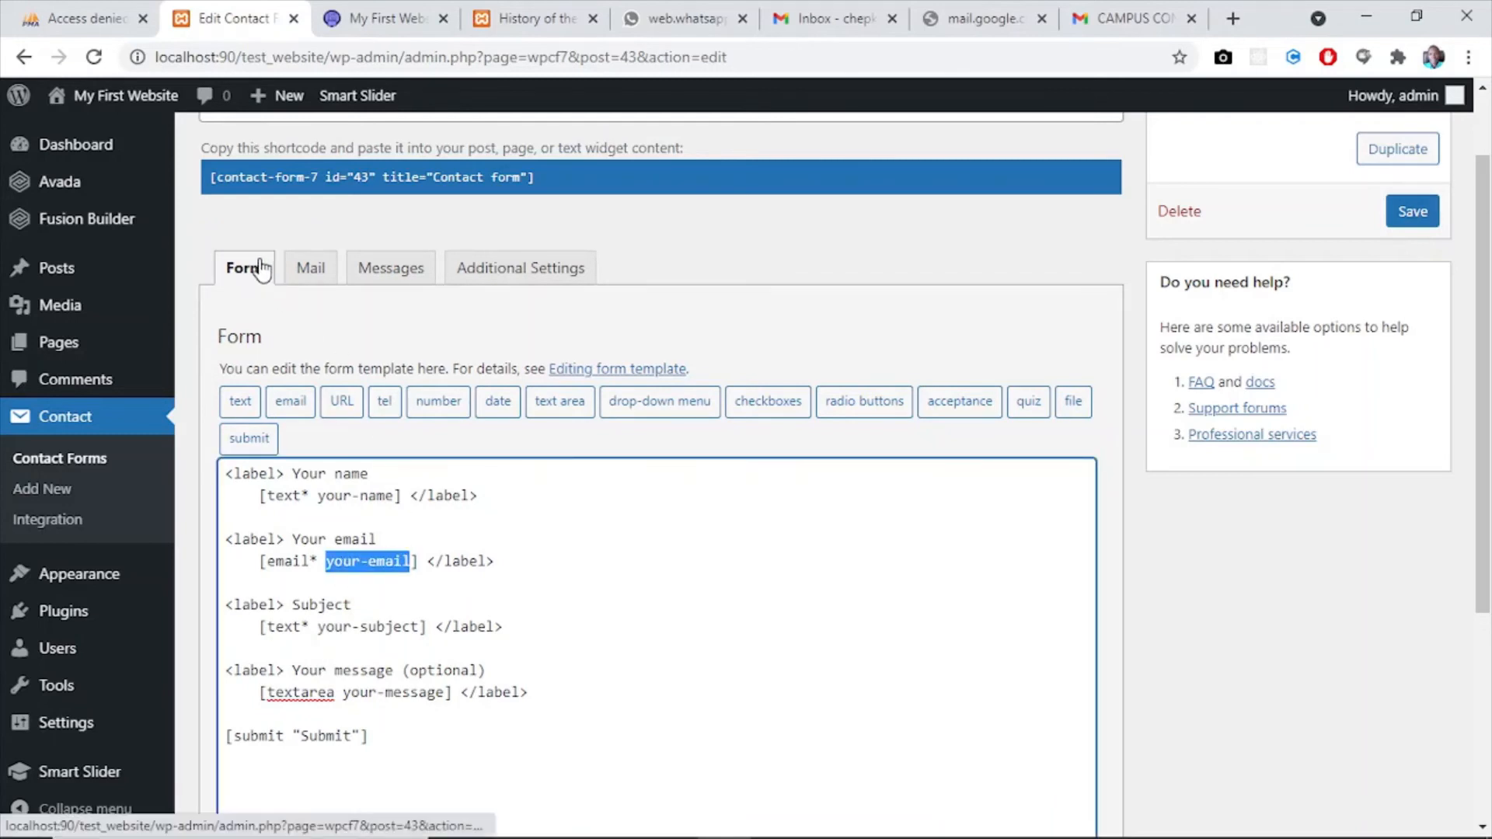
pyautogui.click(304, 272)
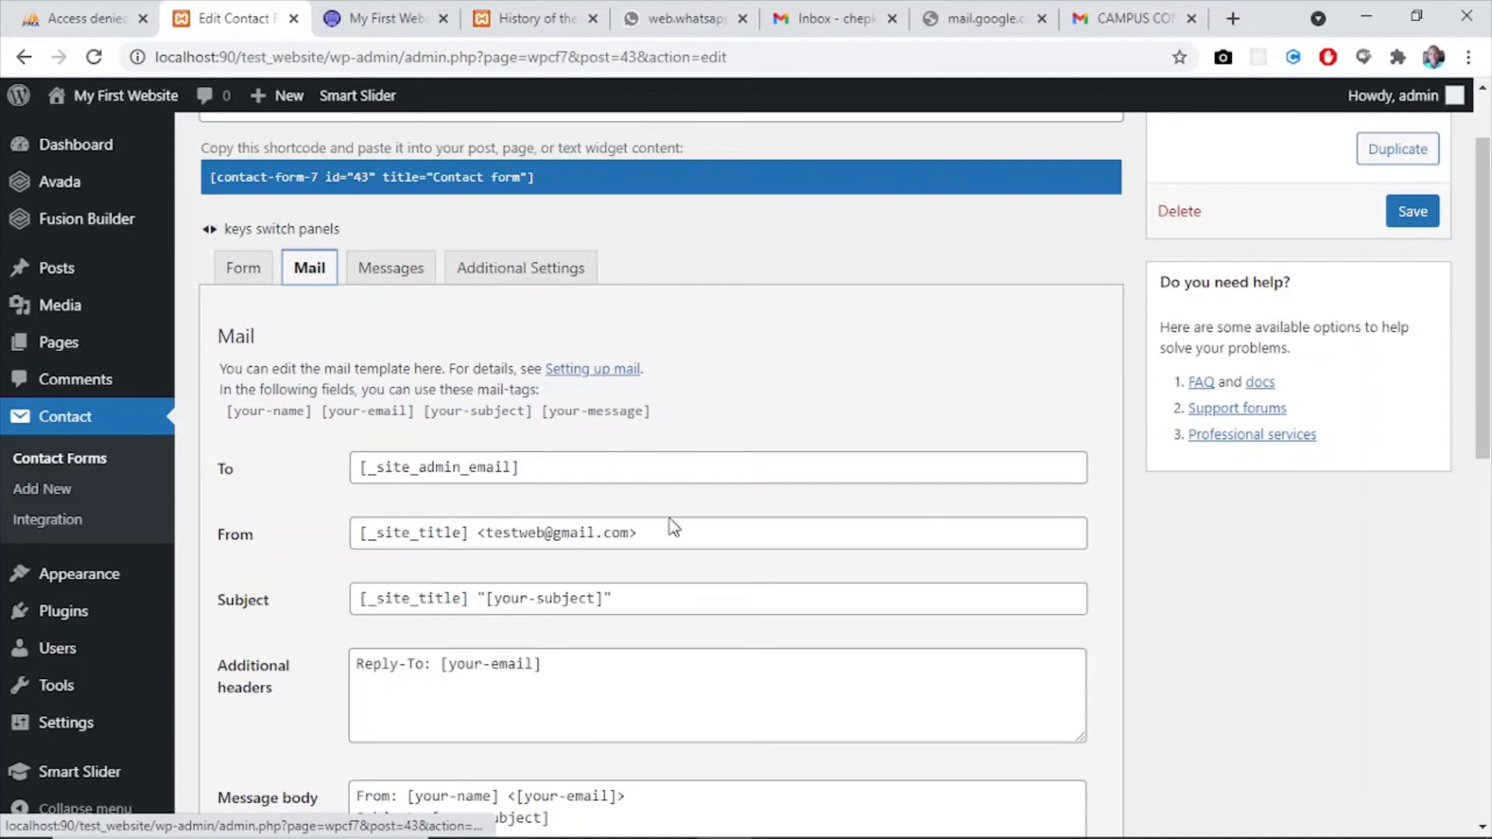
pyautogui.moveTo(1487, 379); pyautogui.dragTo(1488, 548)
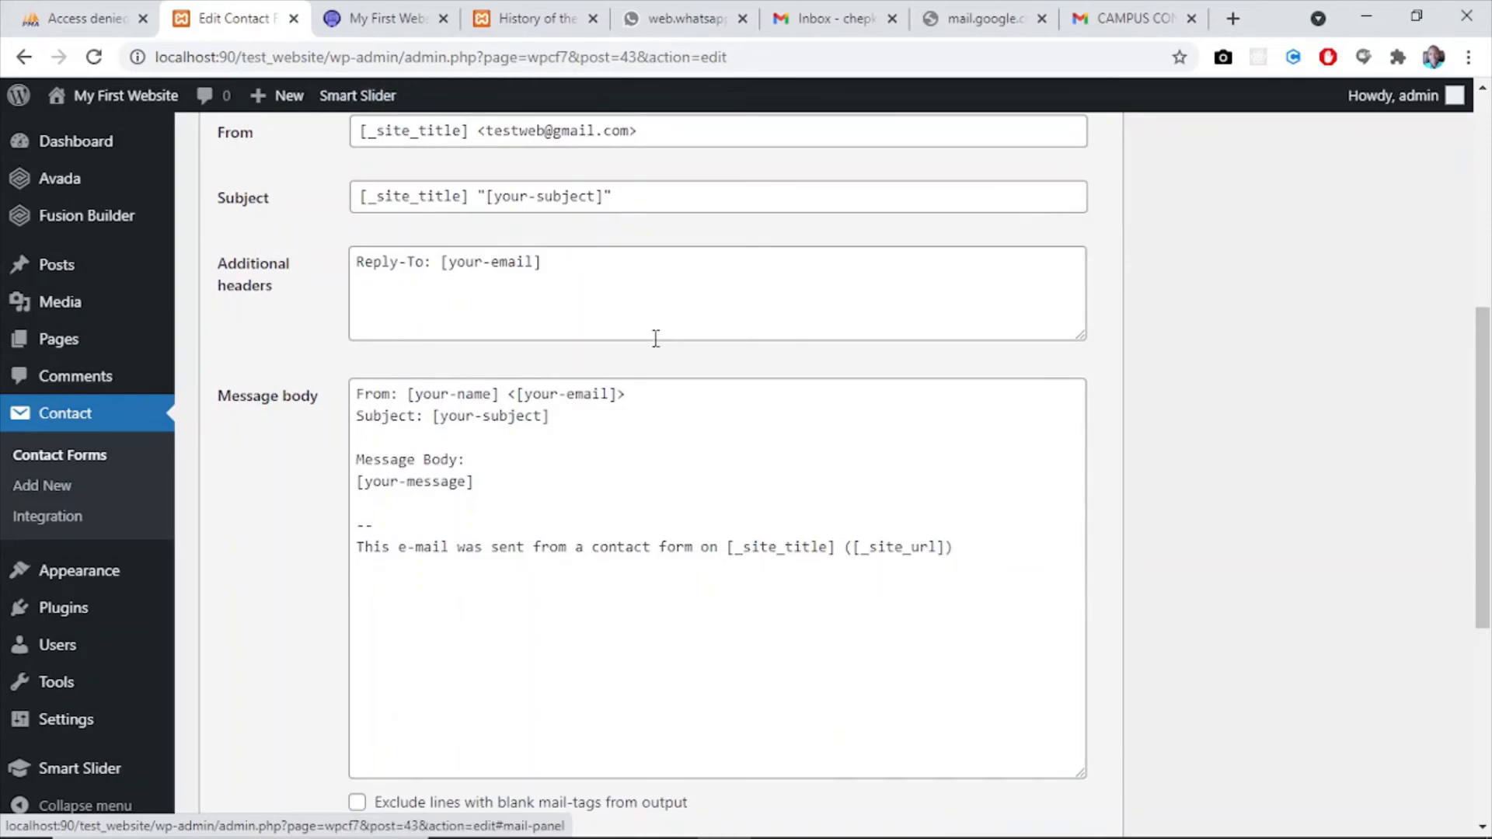
pyautogui.scroll(5, 1443, 369)
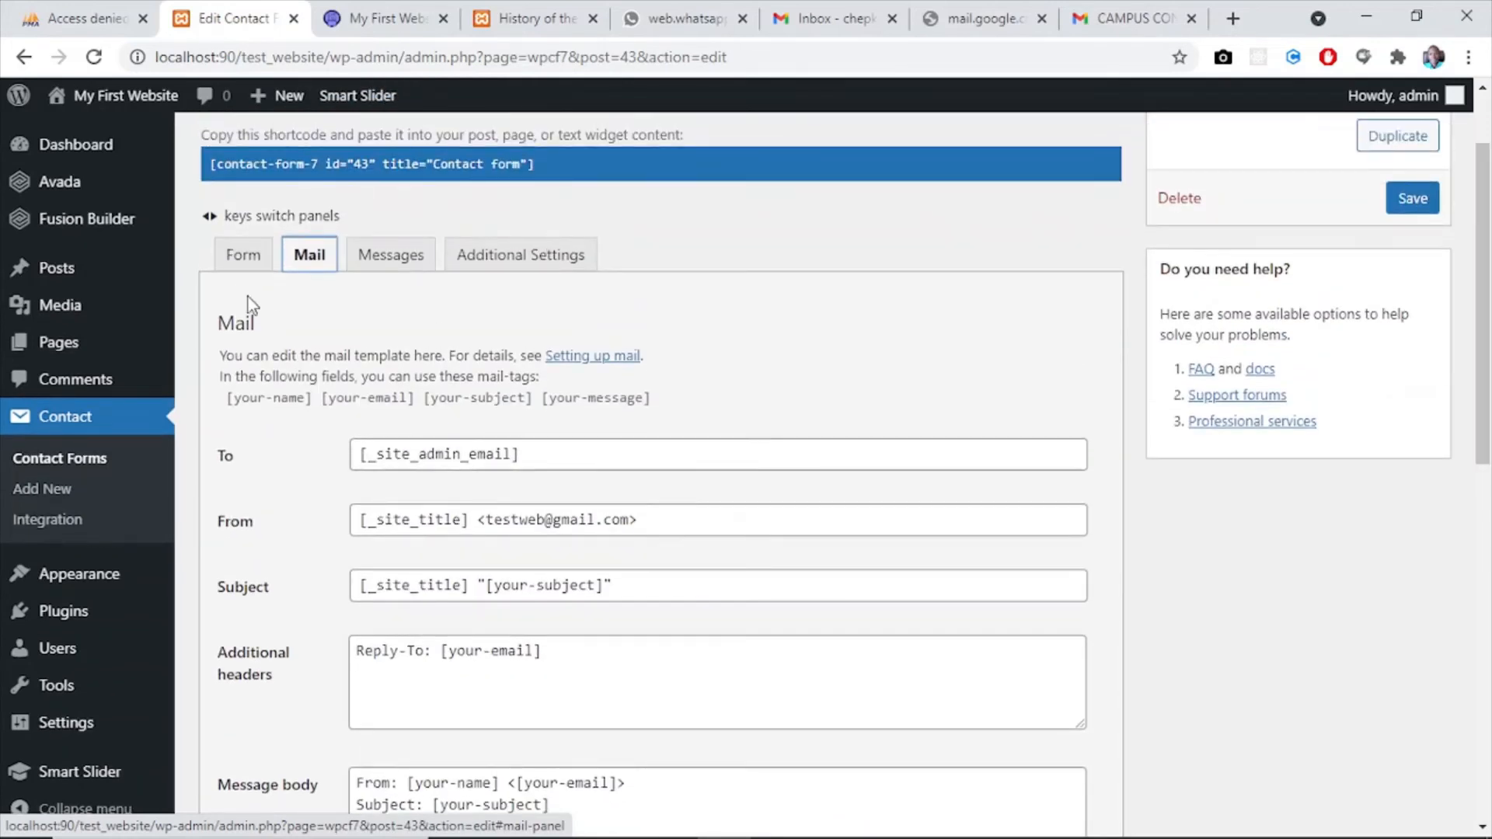
pyautogui.click(243, 254)
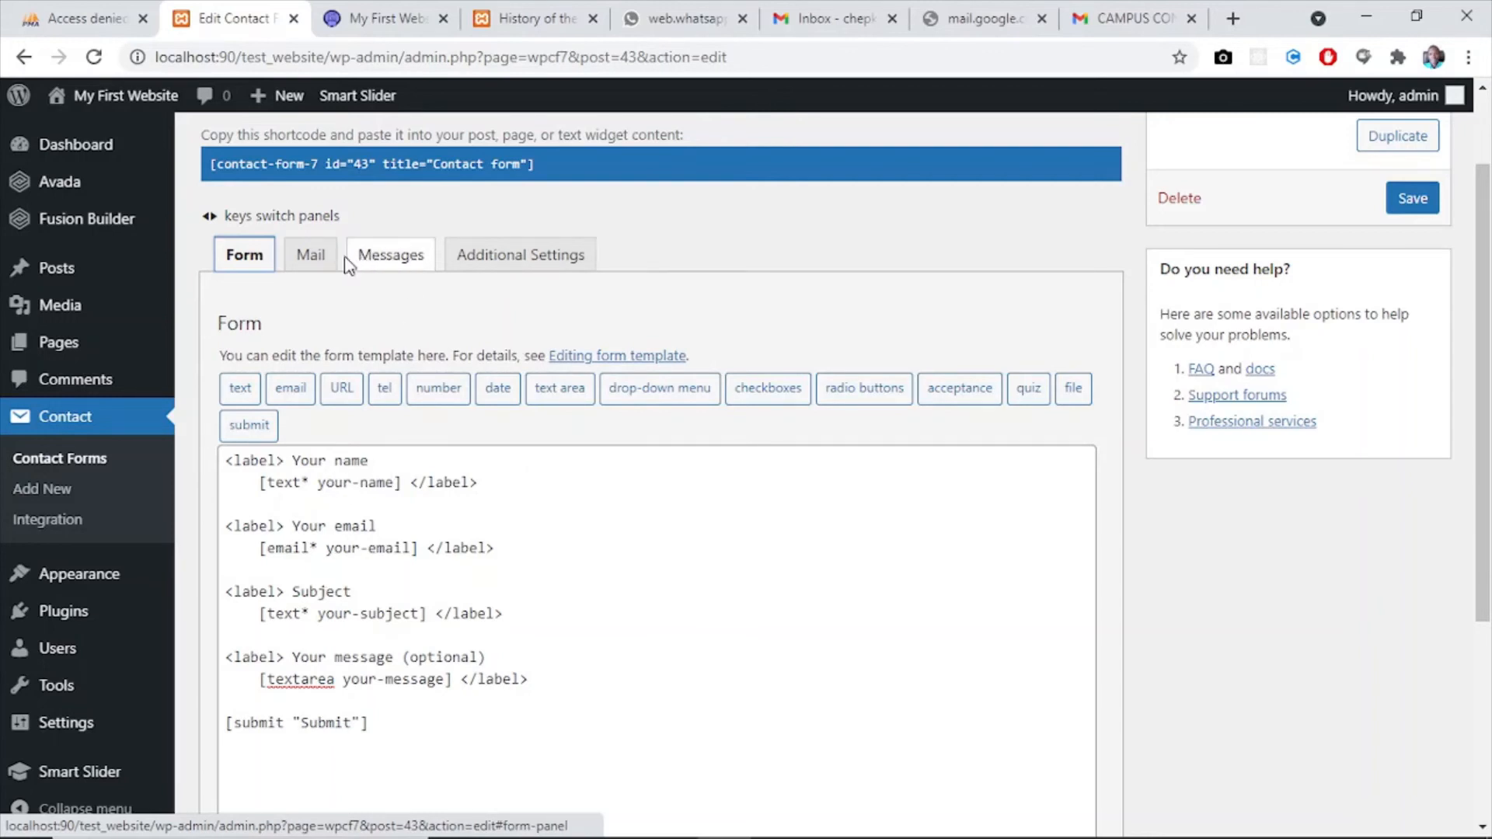
pyautogui.click(315, 262)
pyautogui.click(253, 265)
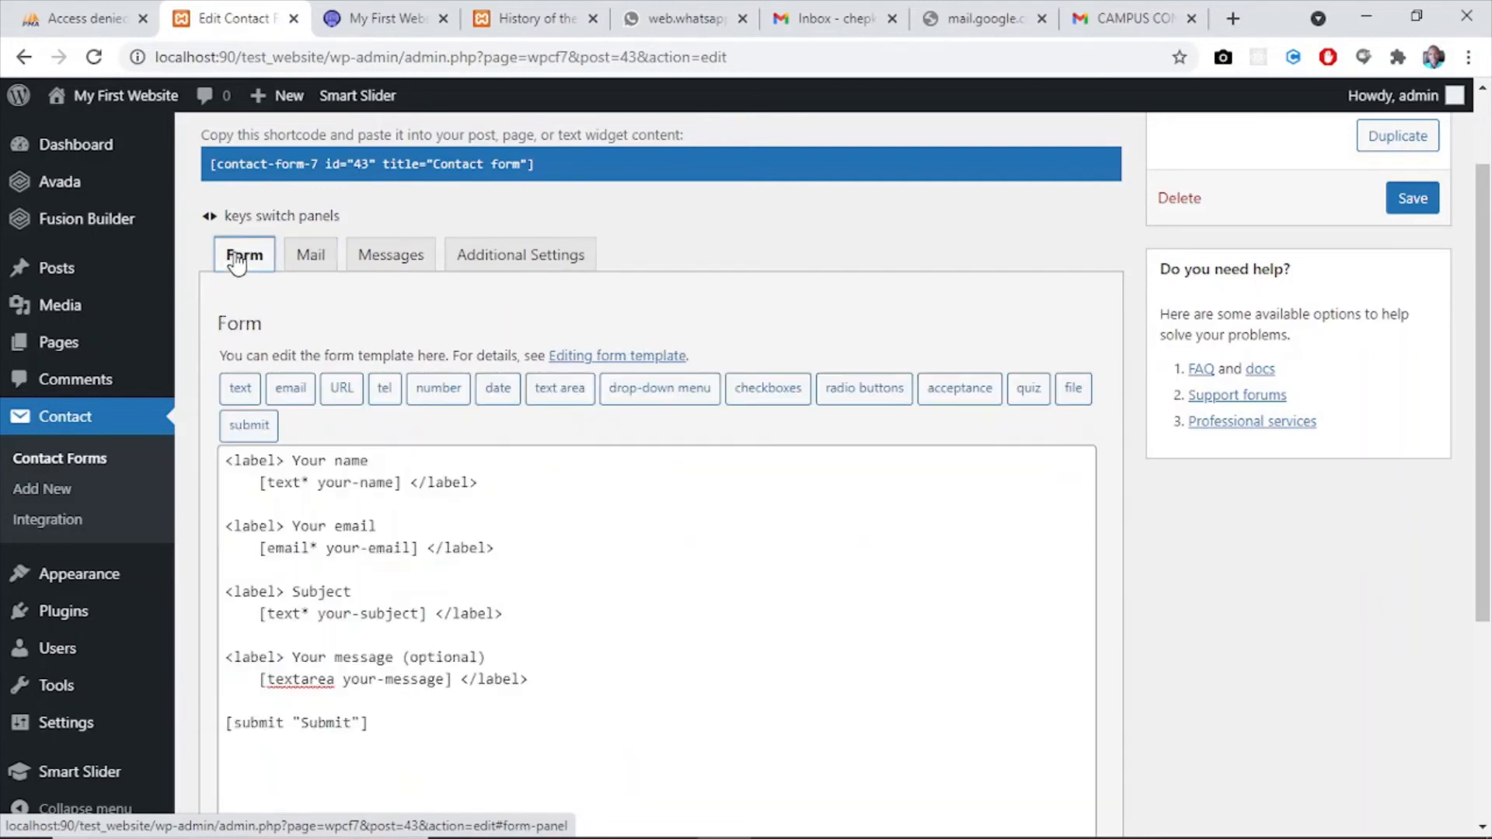
pyautogui.click(303, 255)
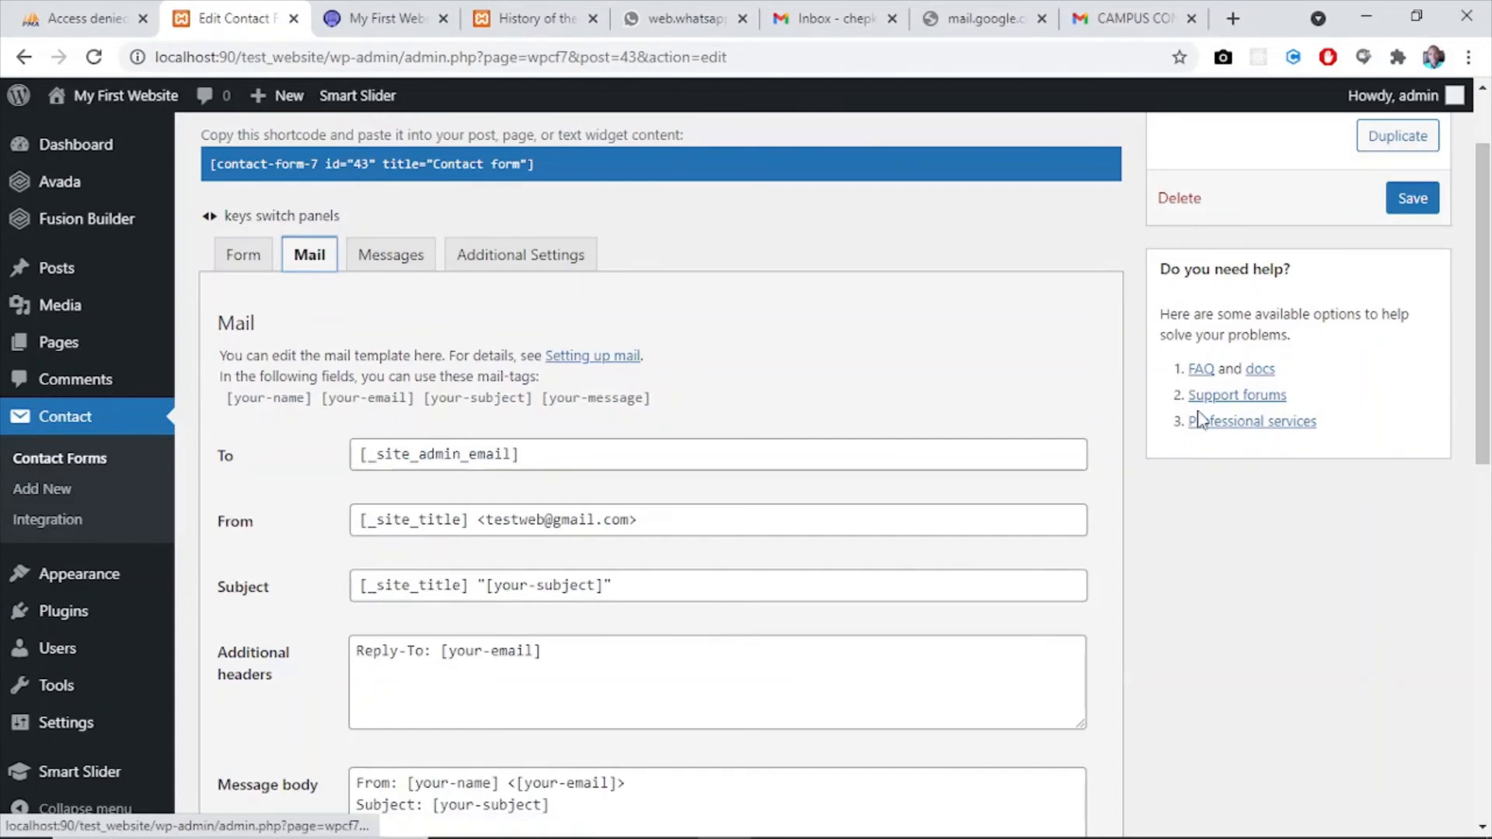
pyautogui.moveTo(1485, 350); pyautogui.dragTo(1487, 292)
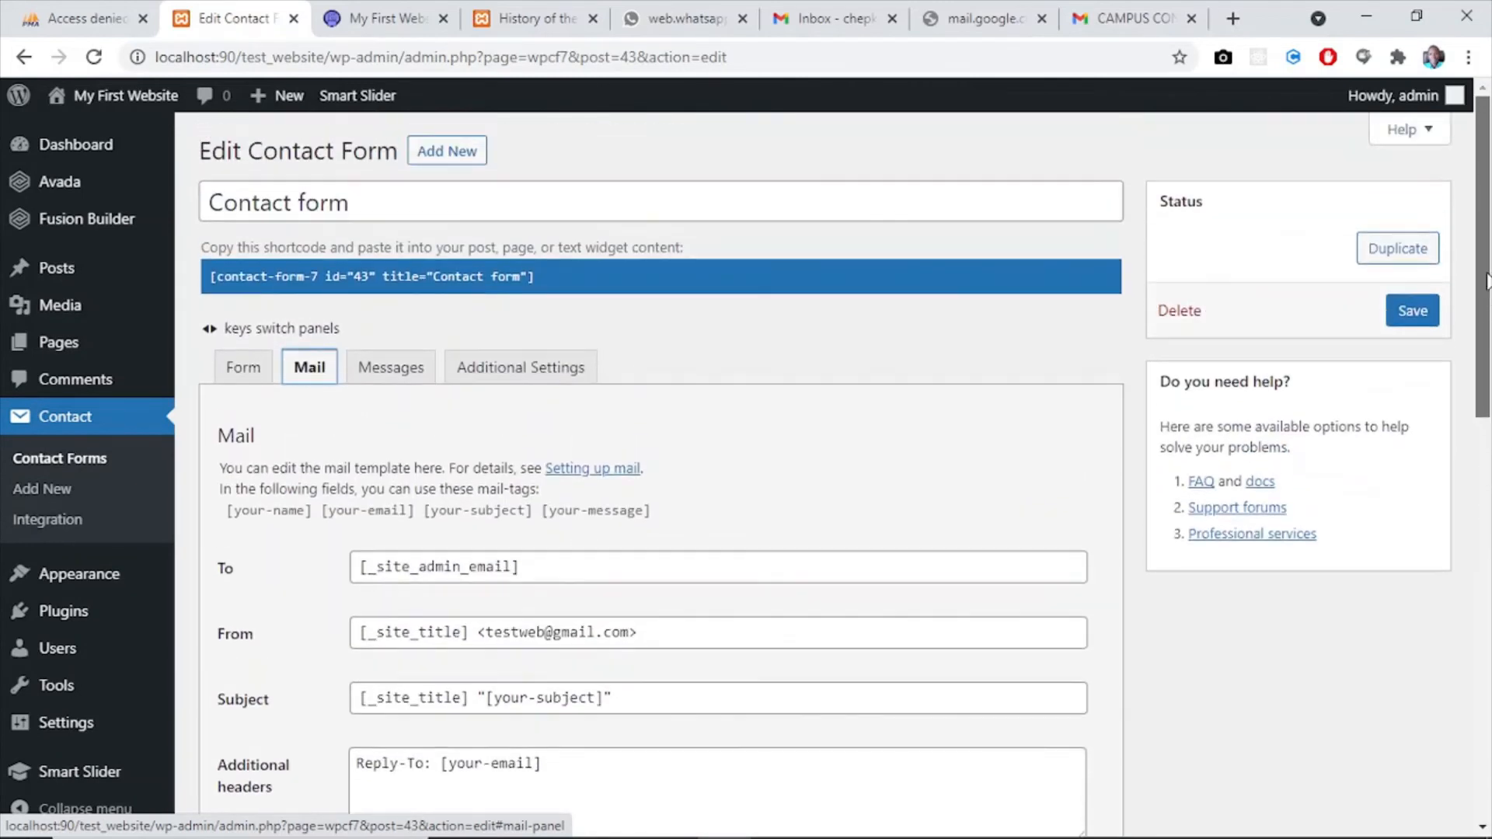
# - Review the contact form's response messages and additional settings, and return to its form template
pyautogui.click(386, 373)
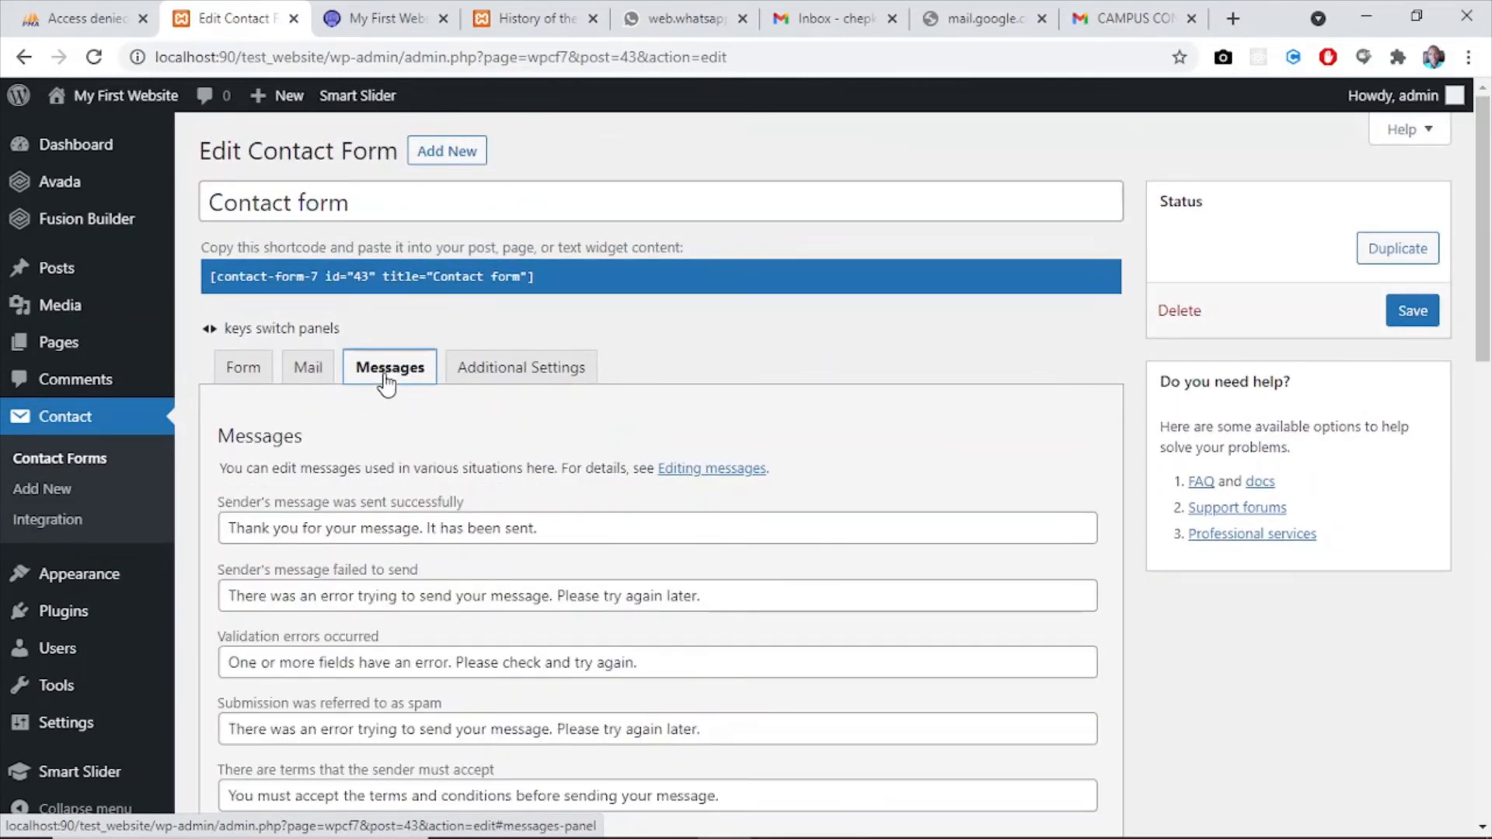
pyautogui.click(555, 534)
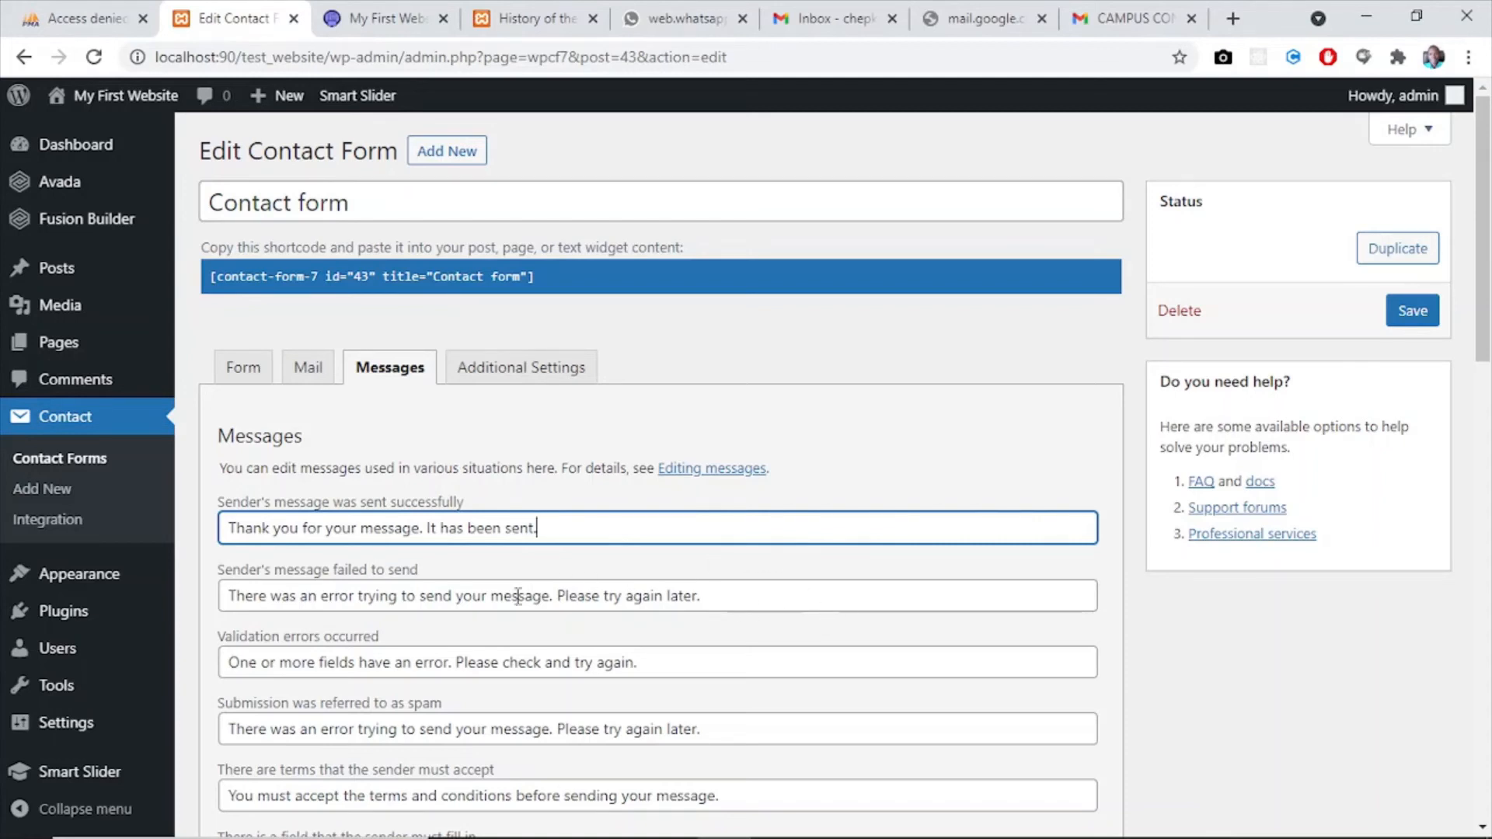
pyautogui.click(527, 370)
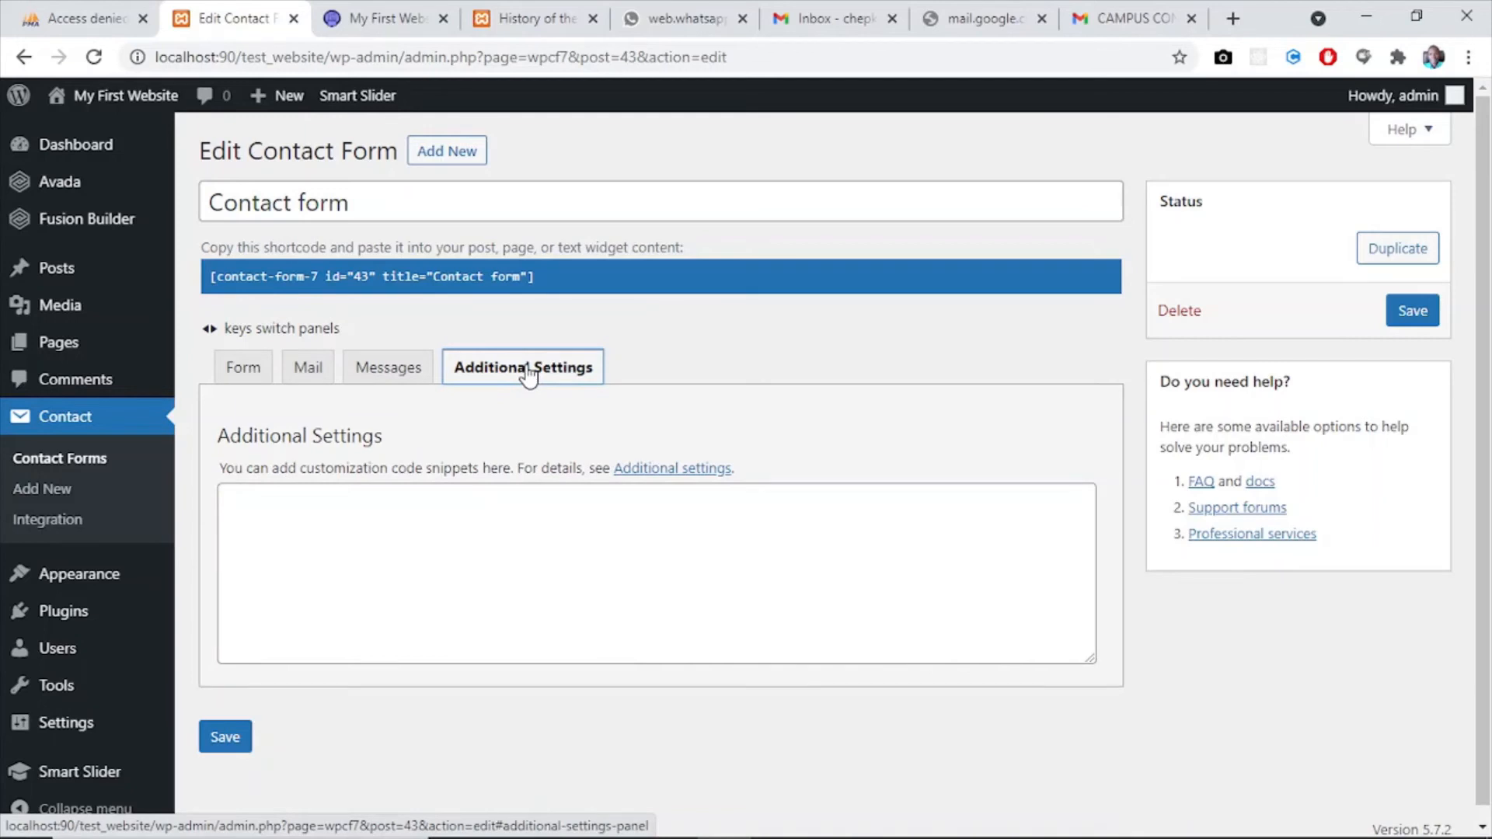
pyautogui.click(224, 367)
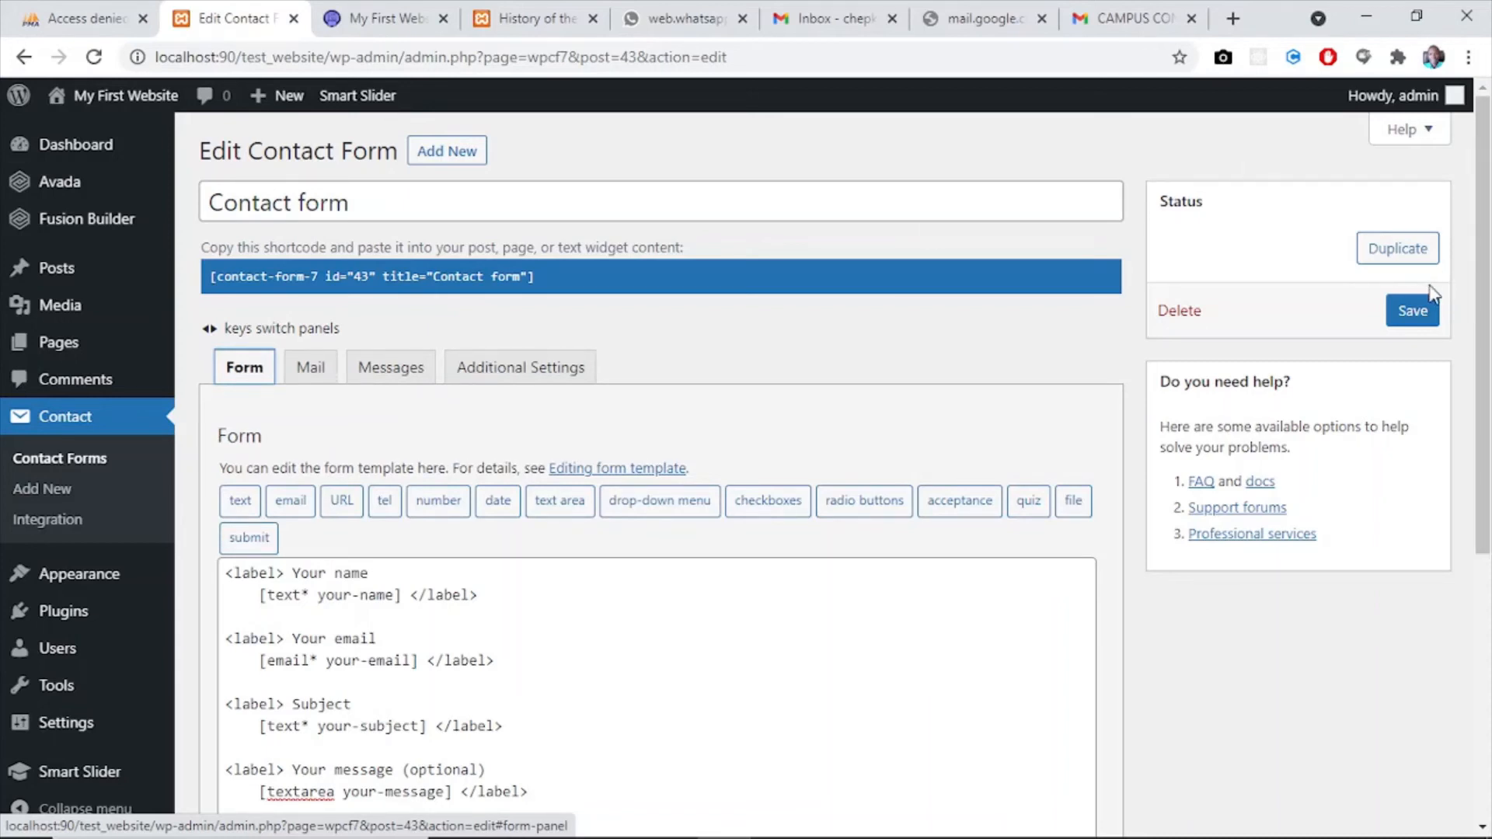
# - Save the contact form and create a new page titled "Contact Us"
pyautogui.click(1413, 311)
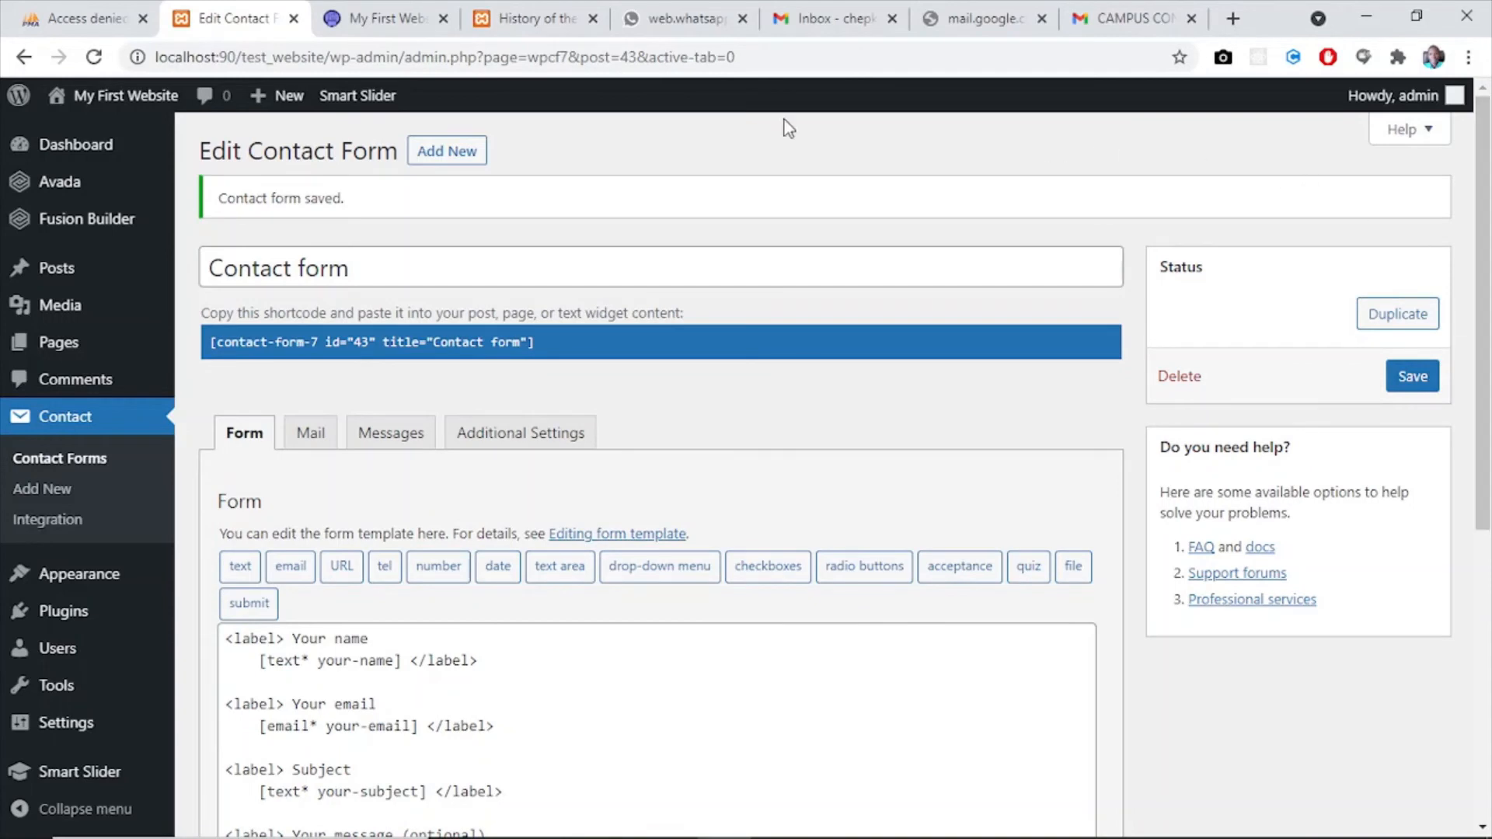
pyautogui.moveTo(63, 346)
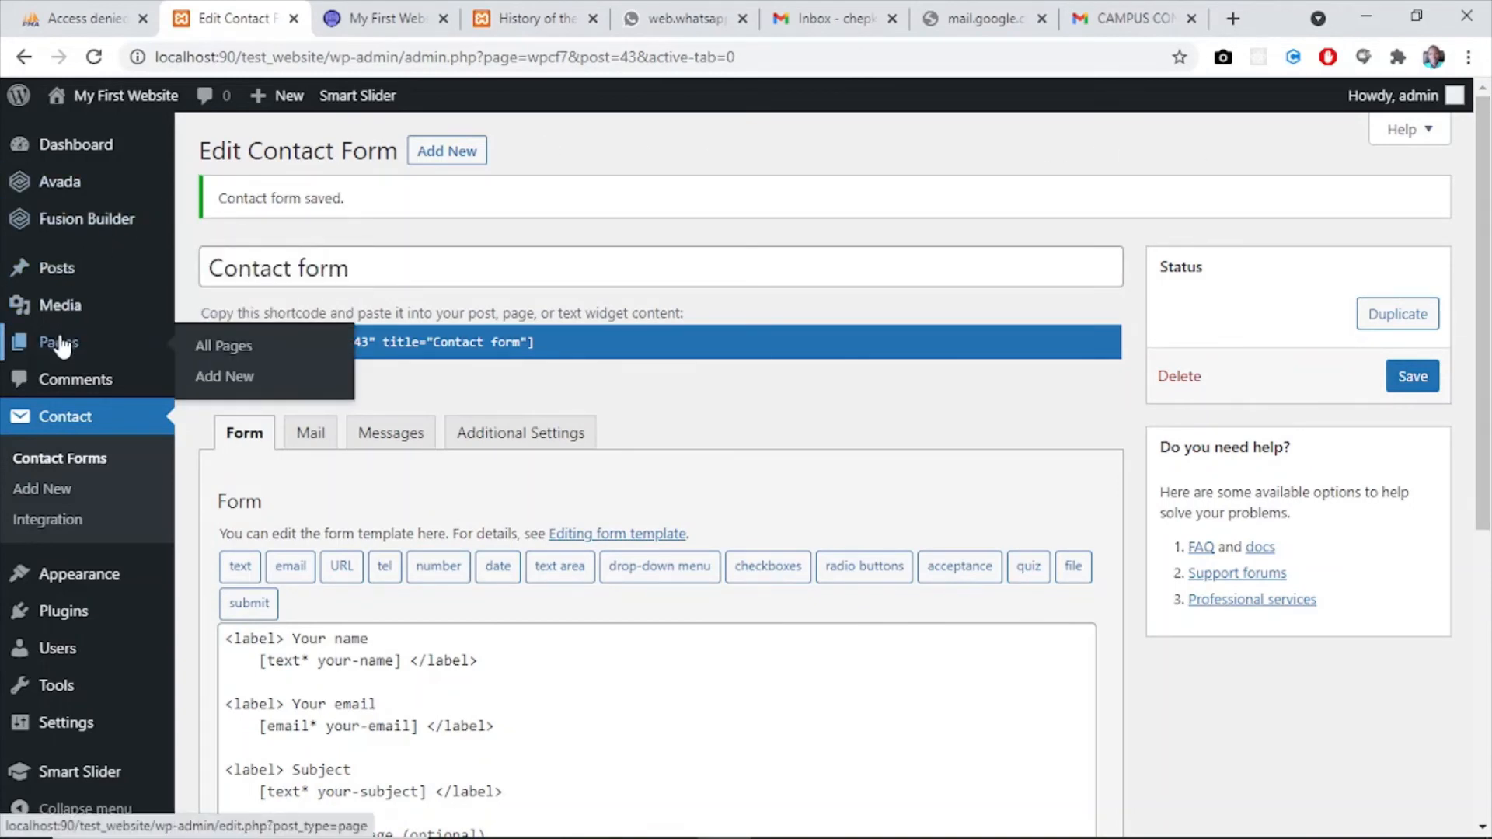
pyautogui.click(230, 378)
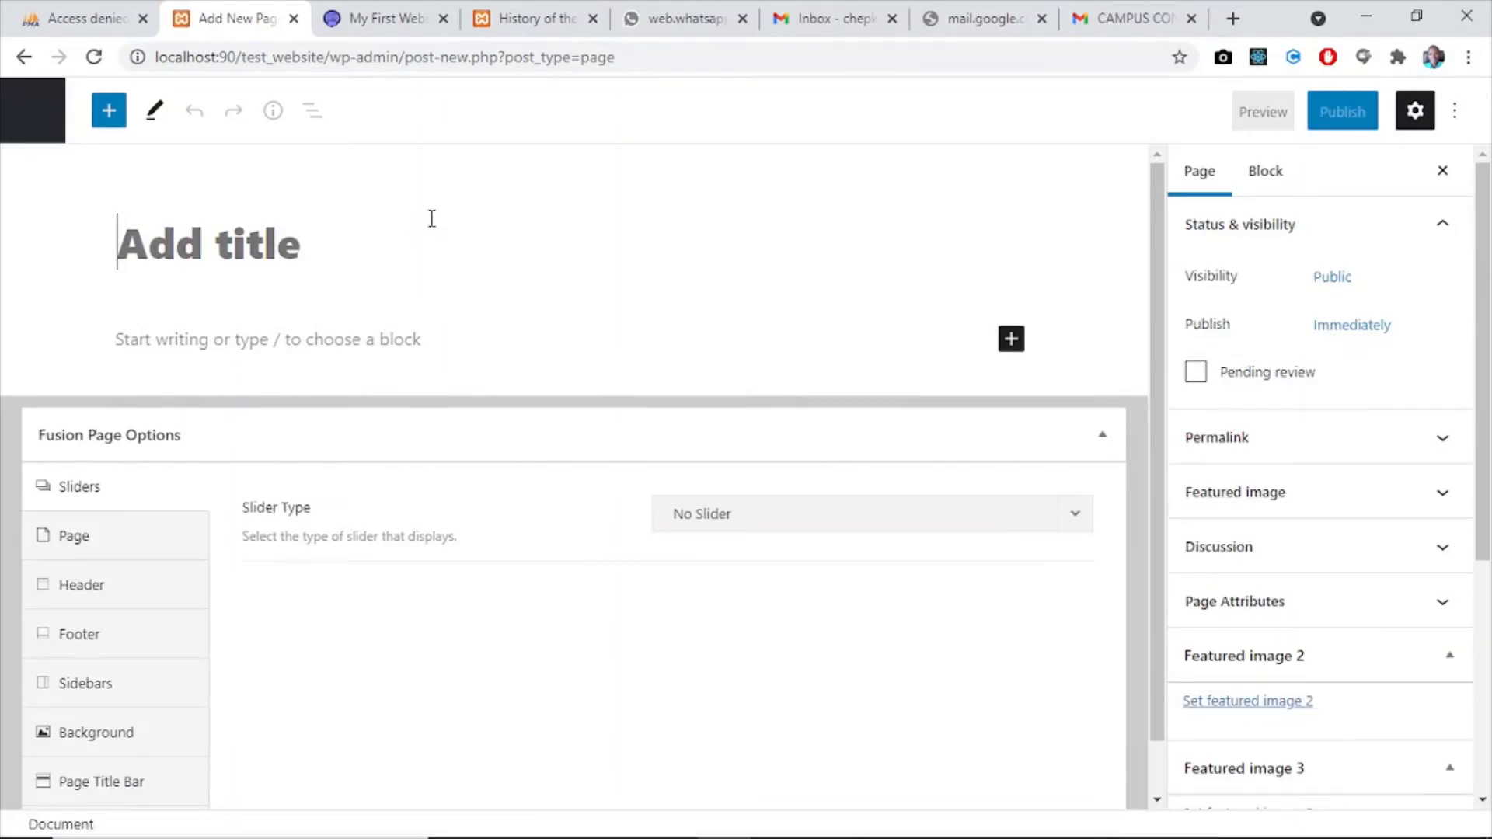
pyautogui.write('Co')
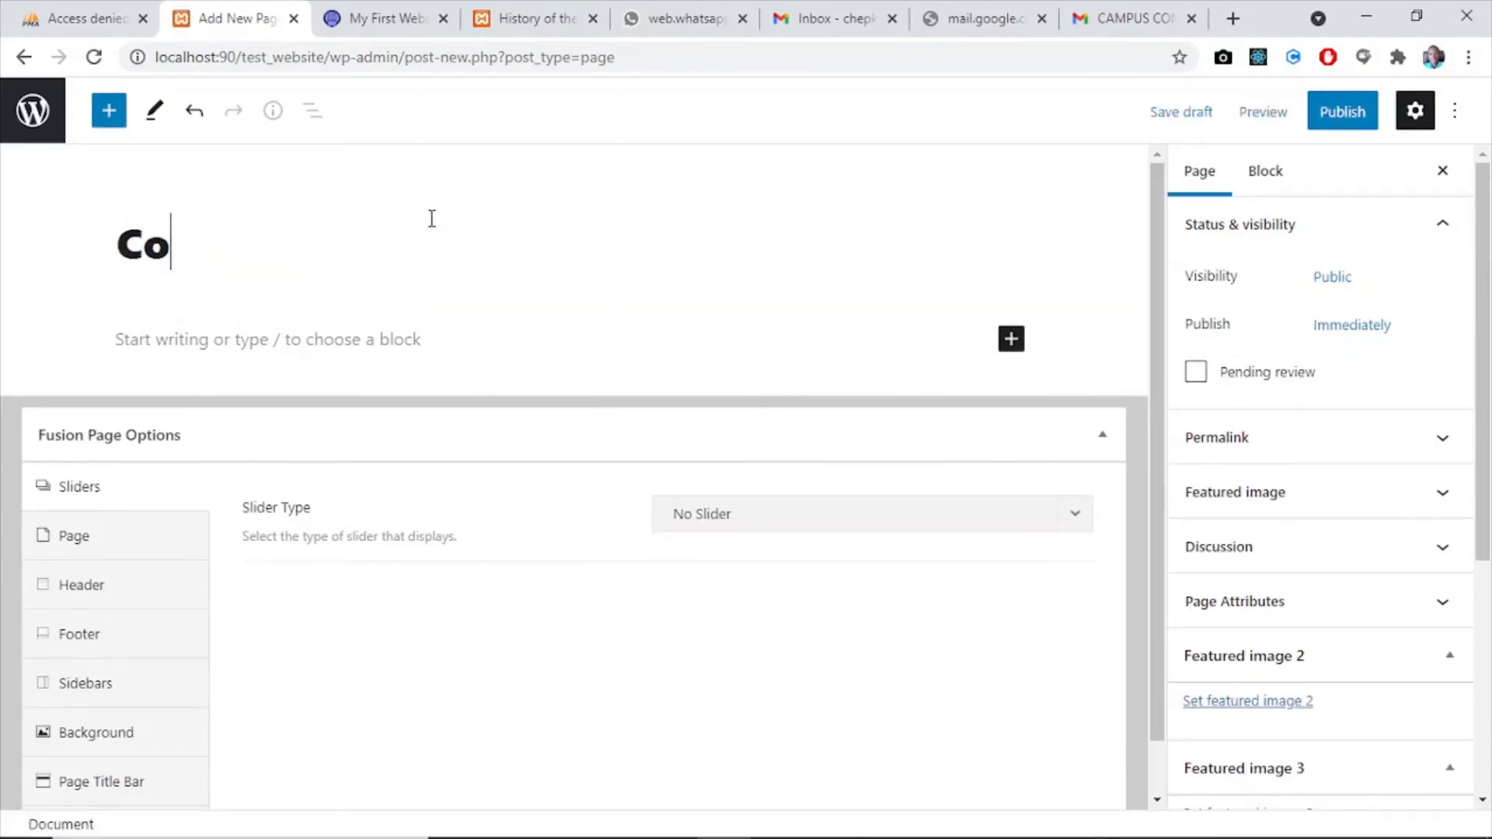
pyautogui.write('ntact Us')
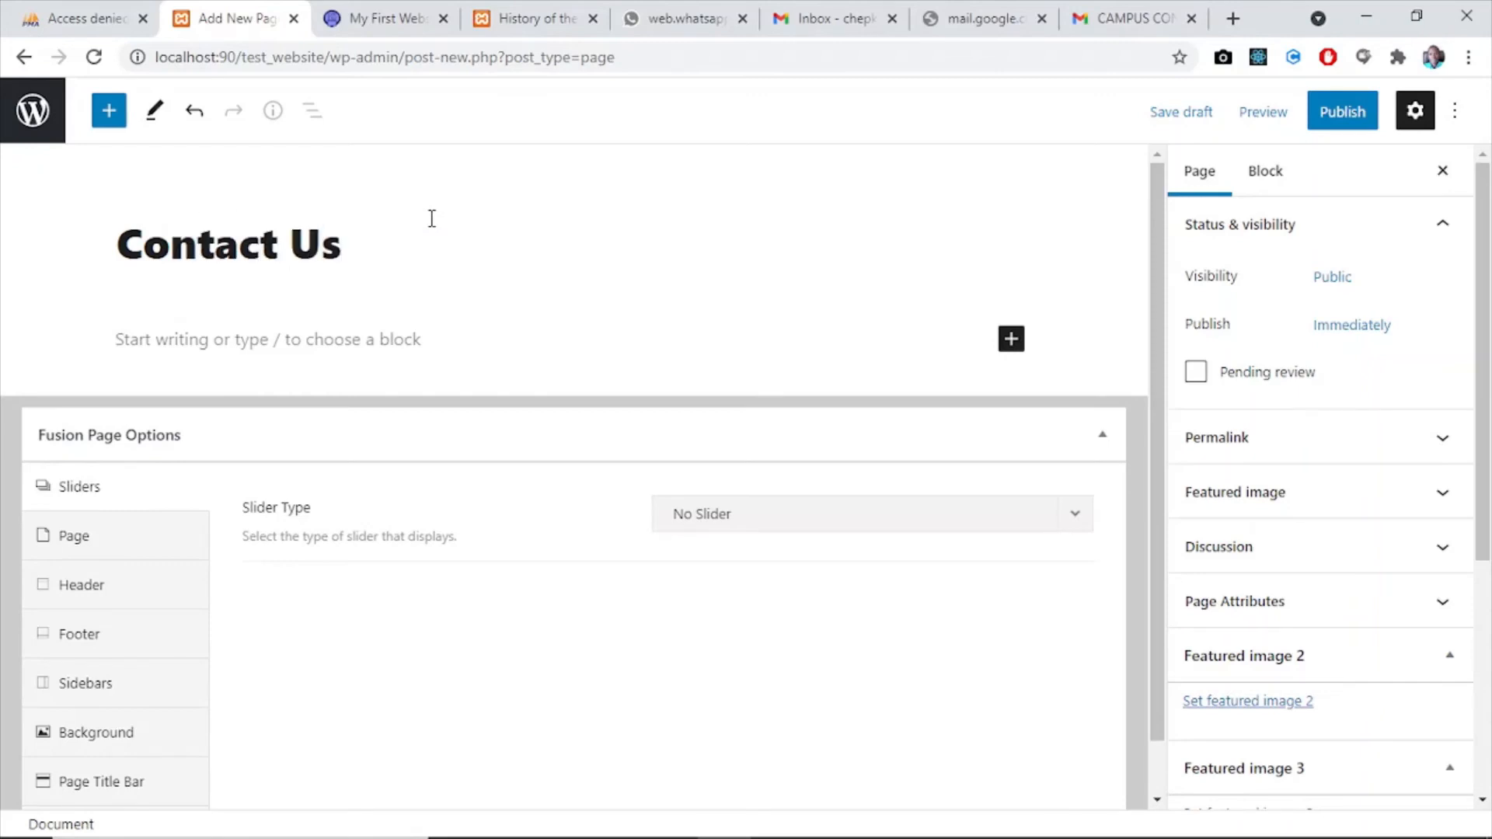
# - Insert a Contact Form 7 block using "Contact form" into the Contact Us page and publish the page
pyautogui.click(1011, 339)
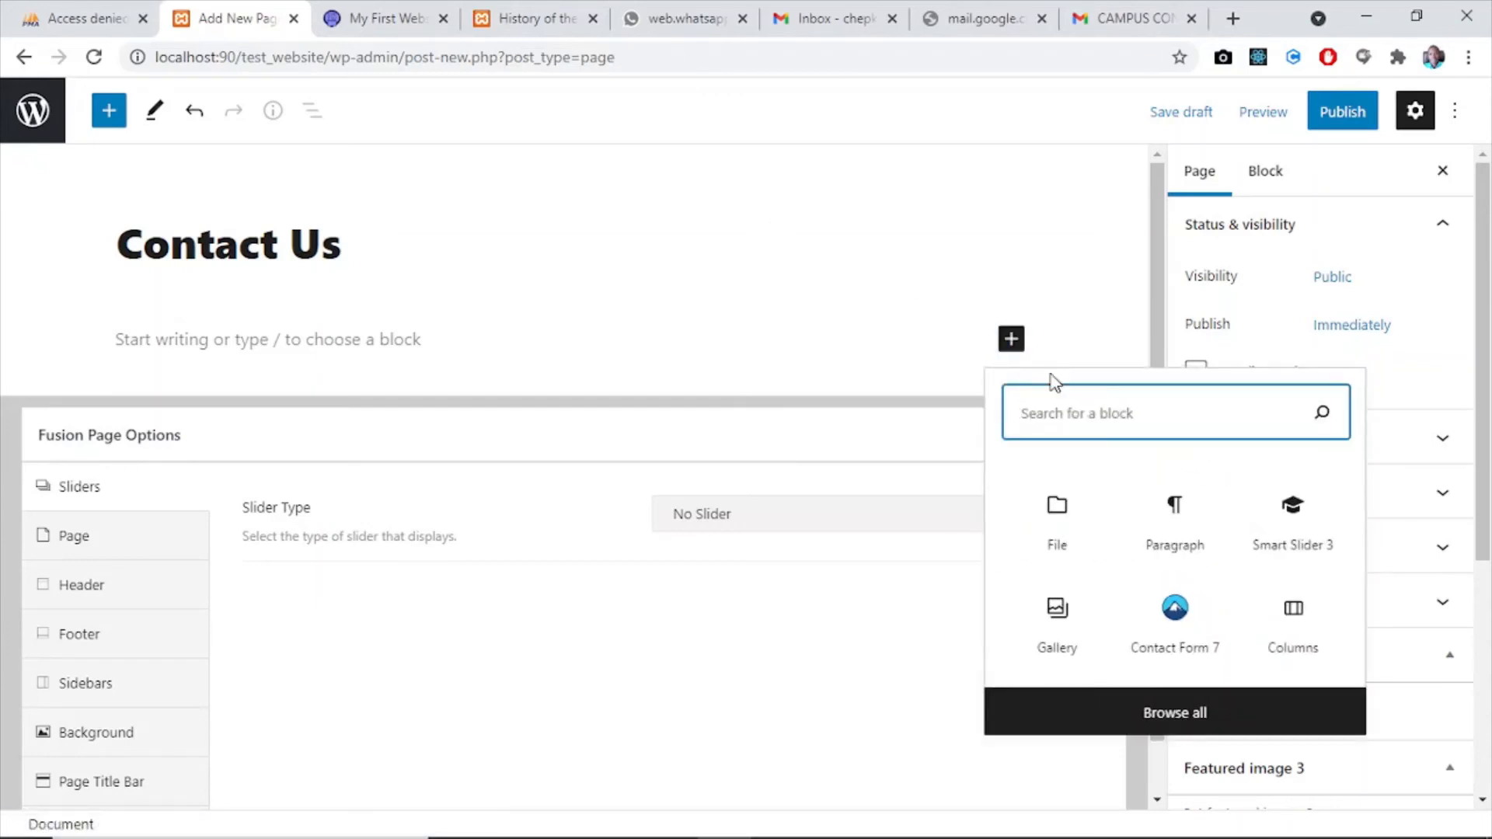
pyautogui.click(1186, 636)
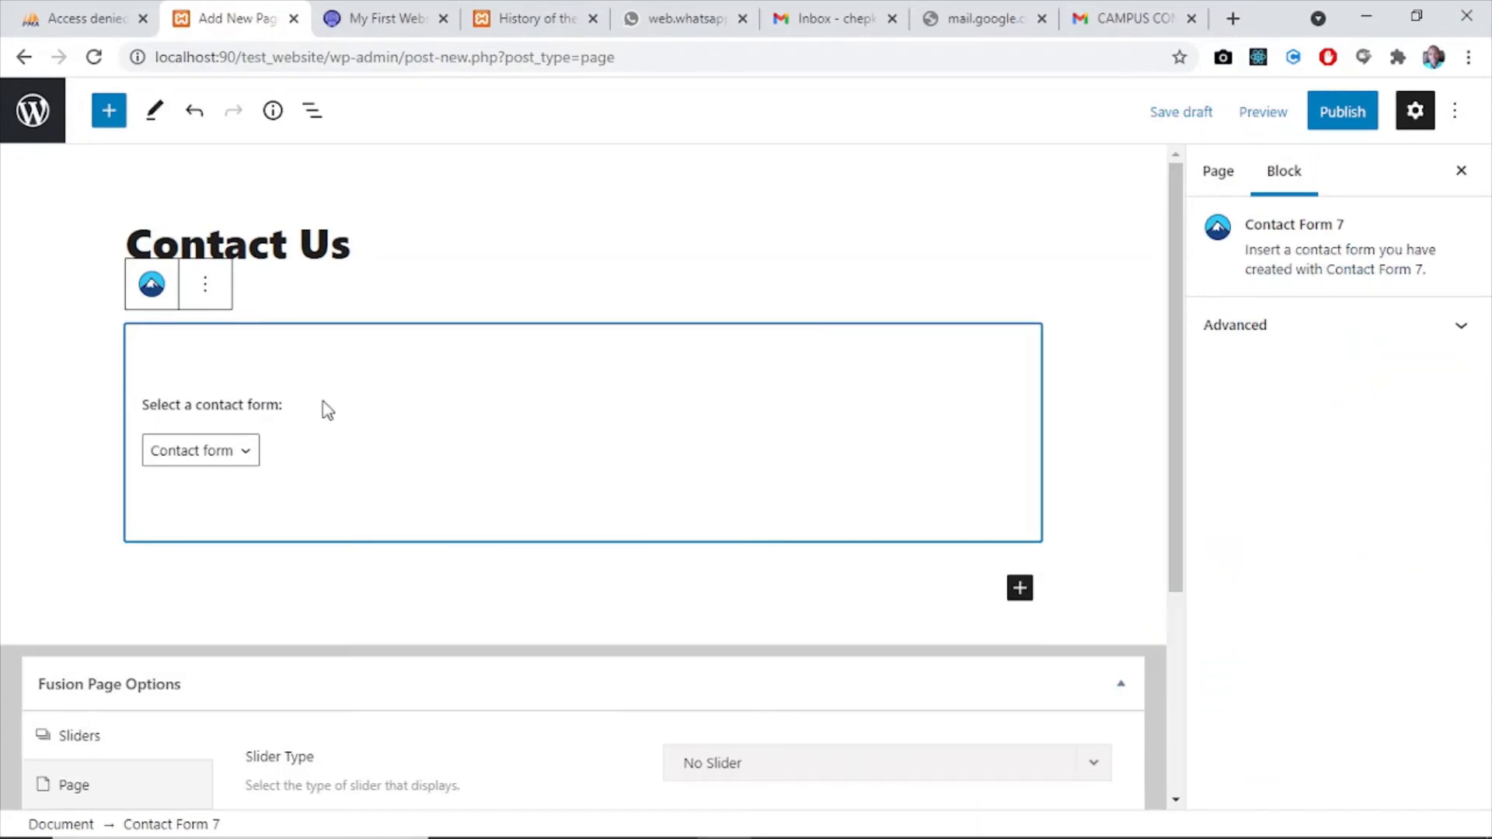
pyautogui.click(246, 455)
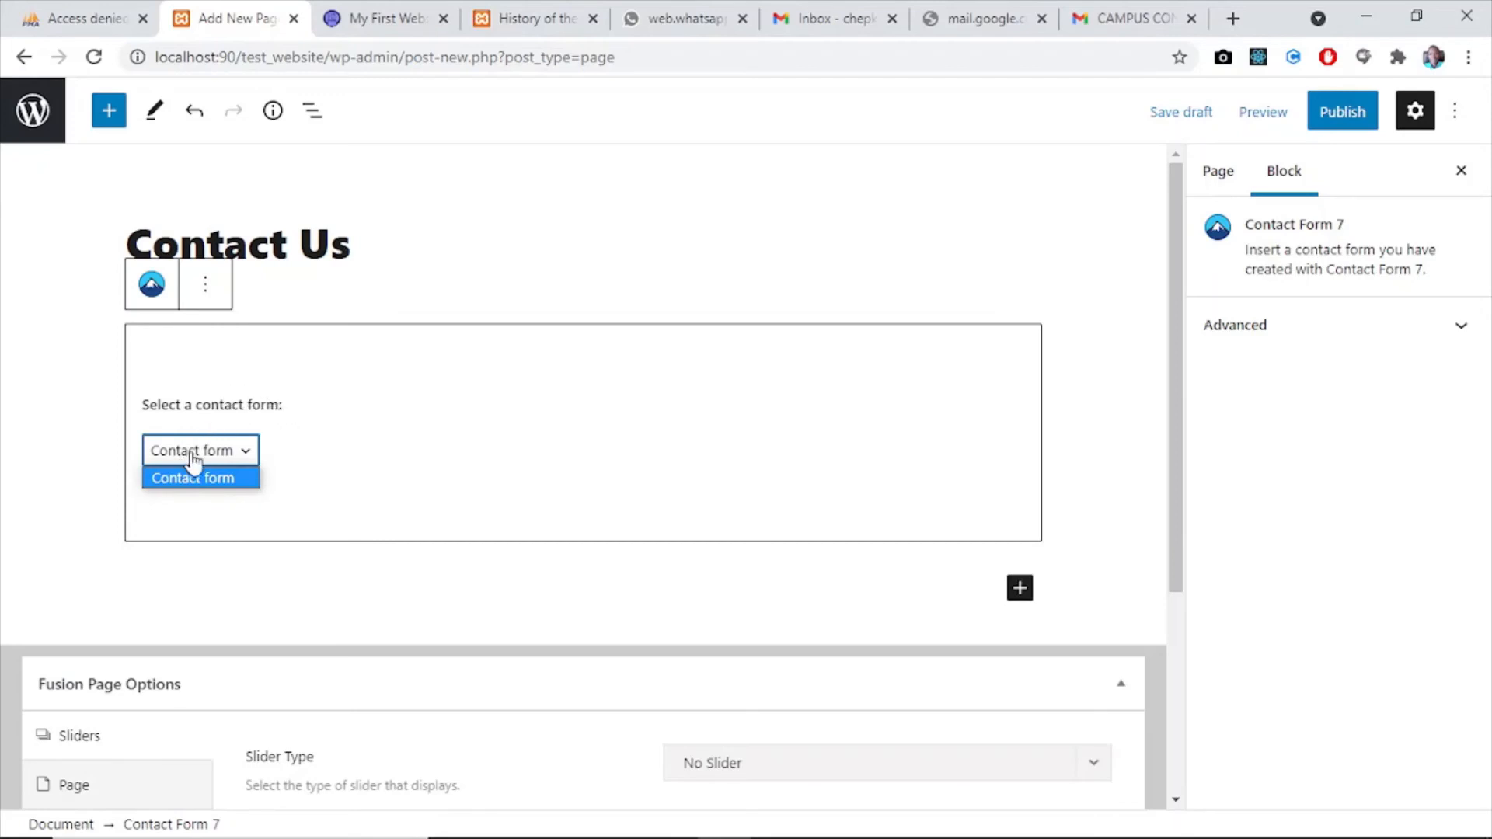
pyautogui.click(676, 586)
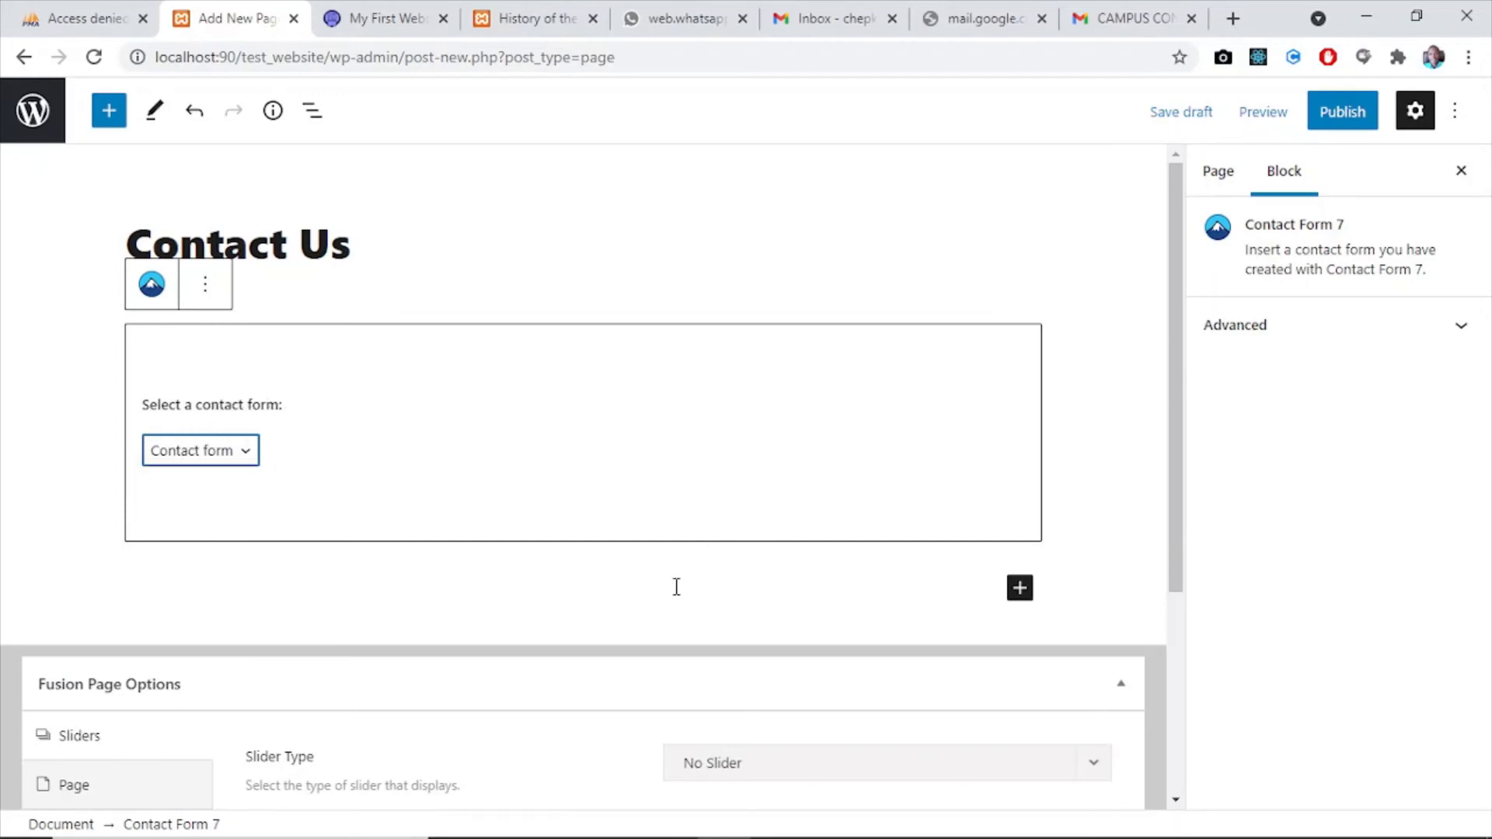
pyautogui.click(676, 587)
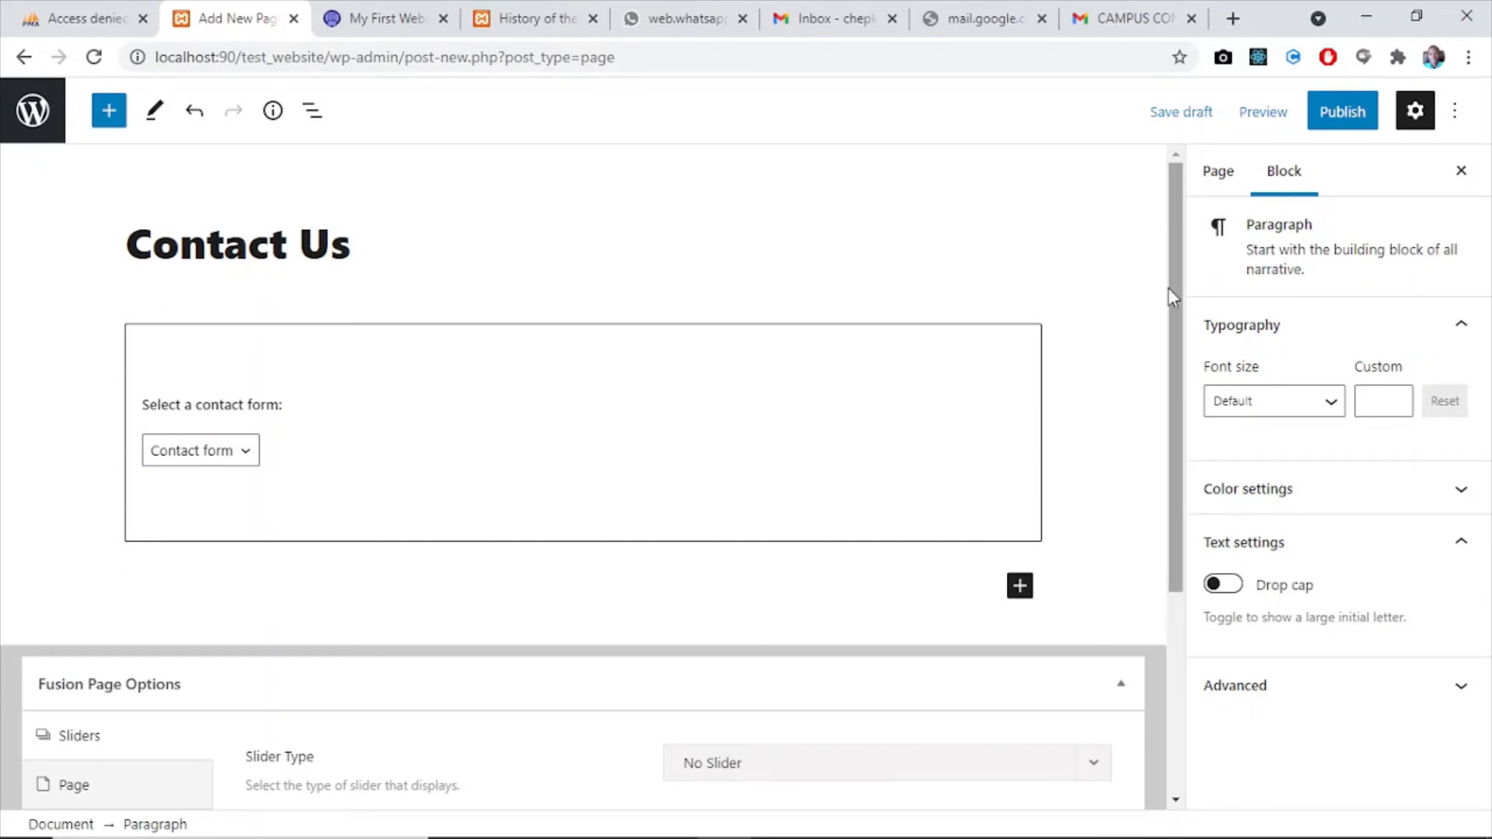
pyautogui.click(1351, 115)
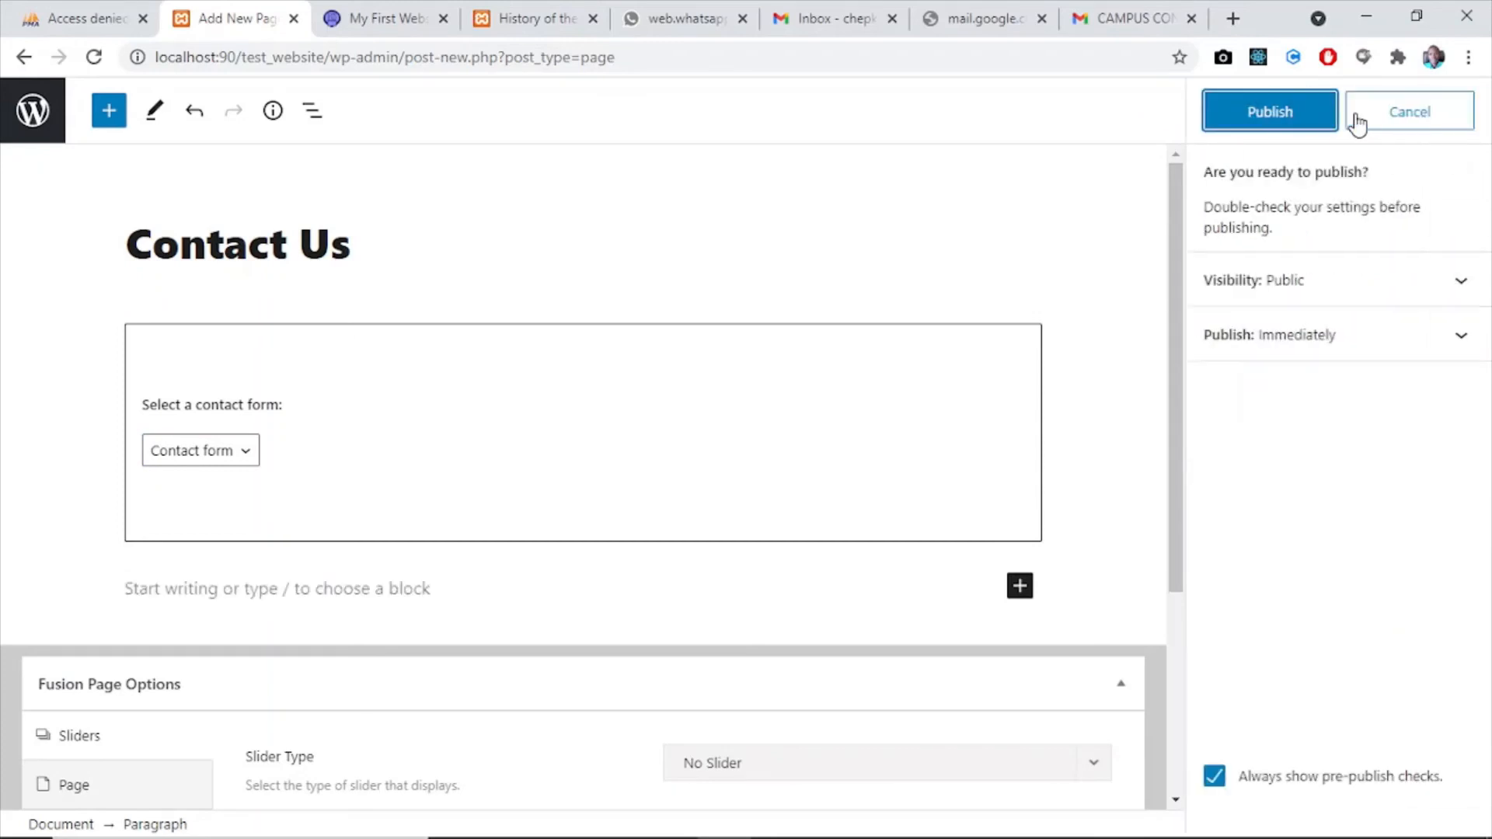
pyautogui.click(1298, 113)
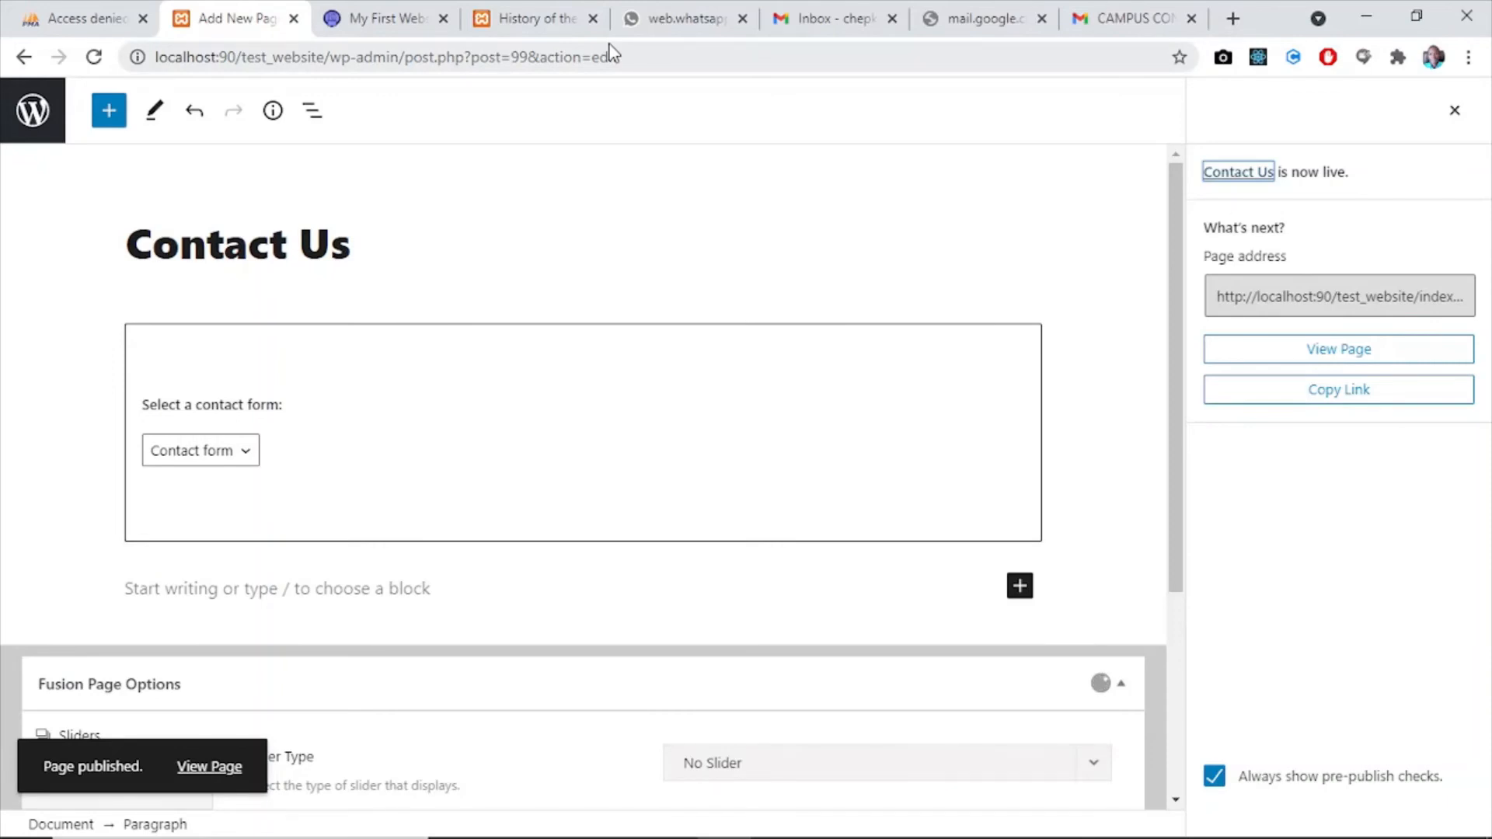
# - Open the site's menu structure and remove the invalid Photo Gallery and Downloads sub items from under Media in my_menu
pyautogui.click(32, 124)
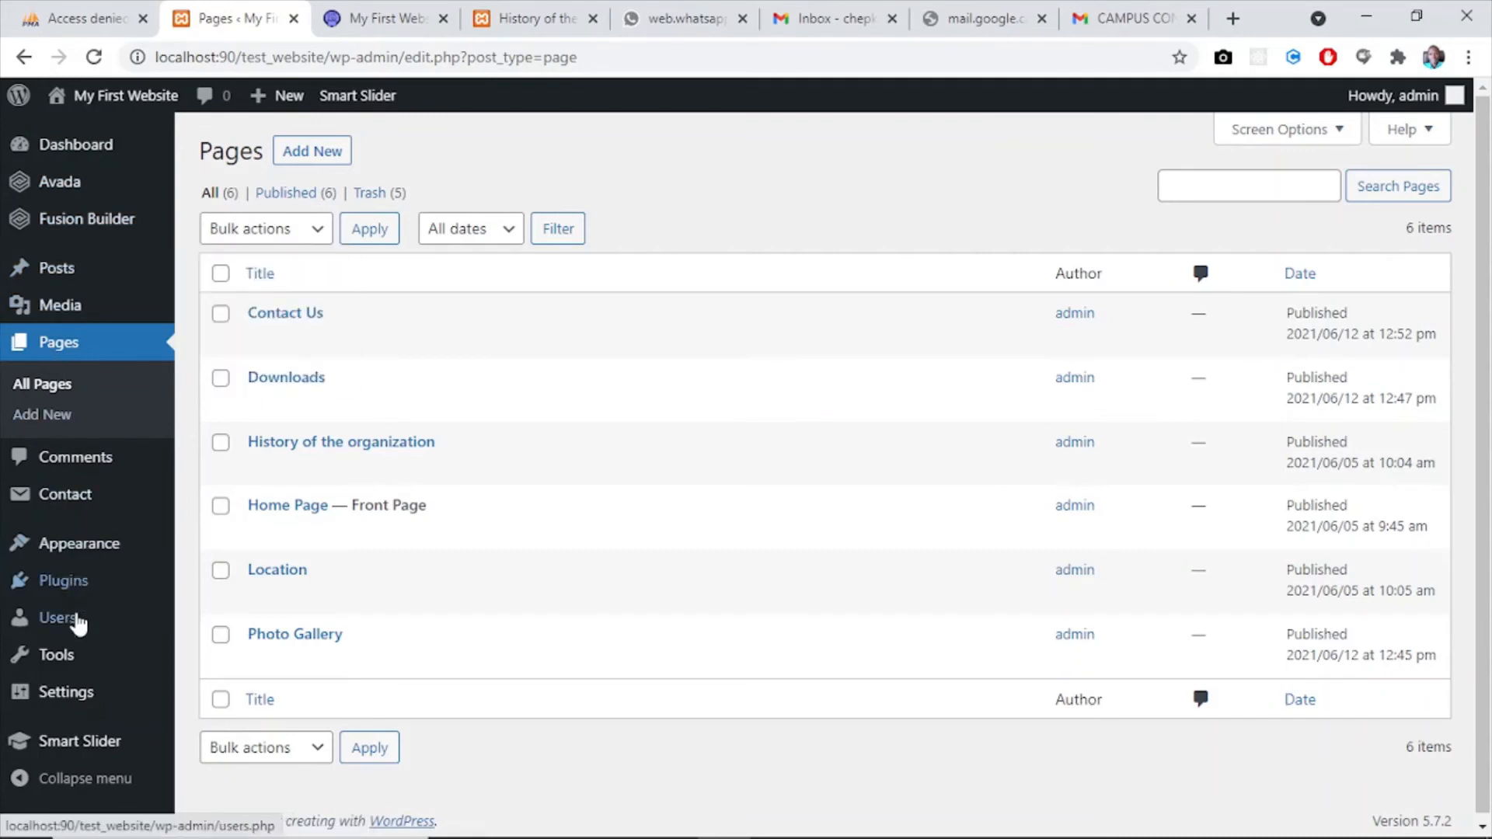
pyautogui.moveTo(100, 543)
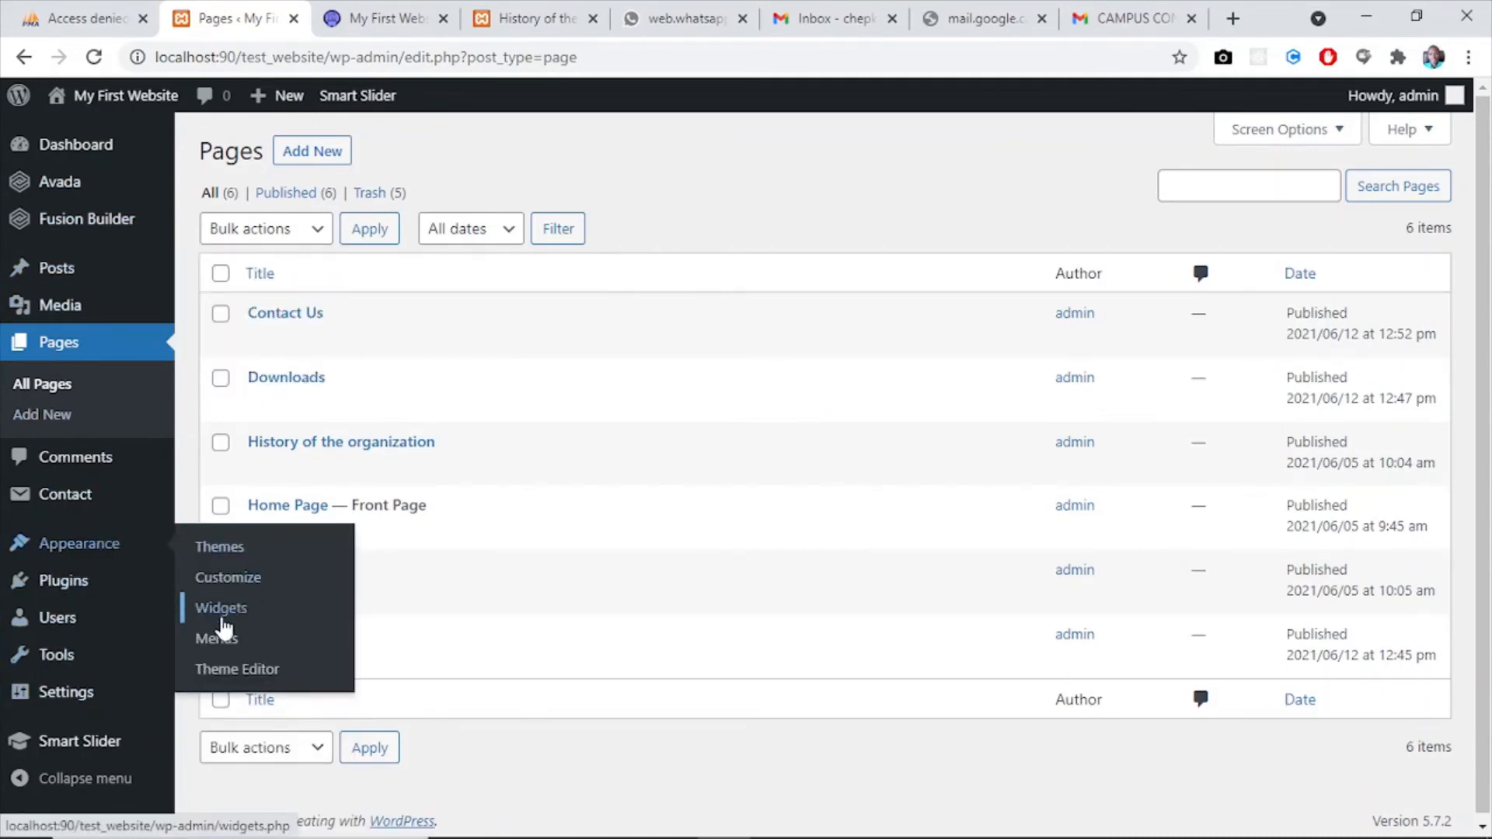
pyautogui.click(221, 636)
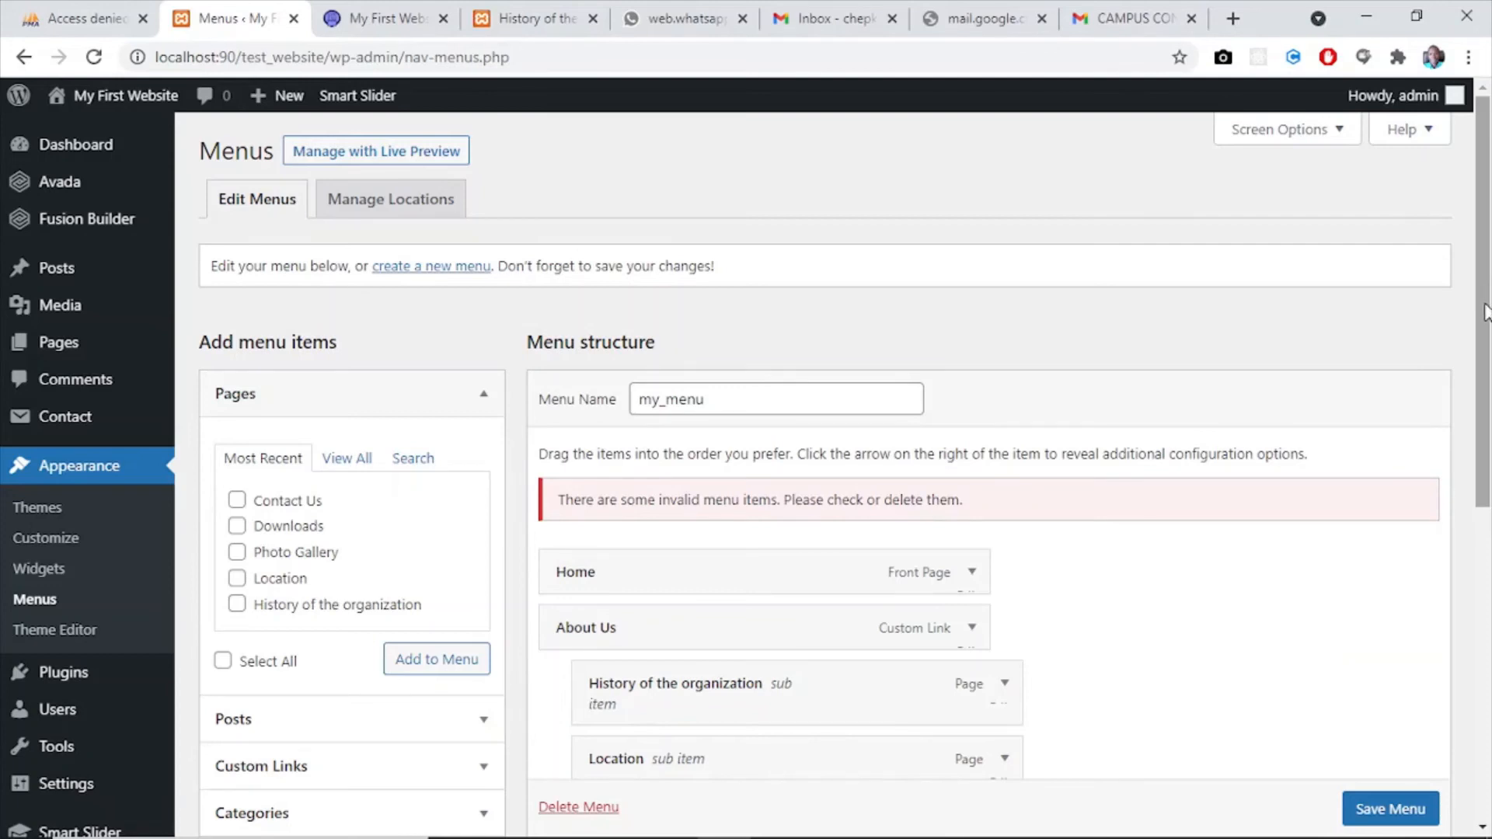
pyautogui.moveTo(1485, 312); pyautogui.dragTo(1489, 540)
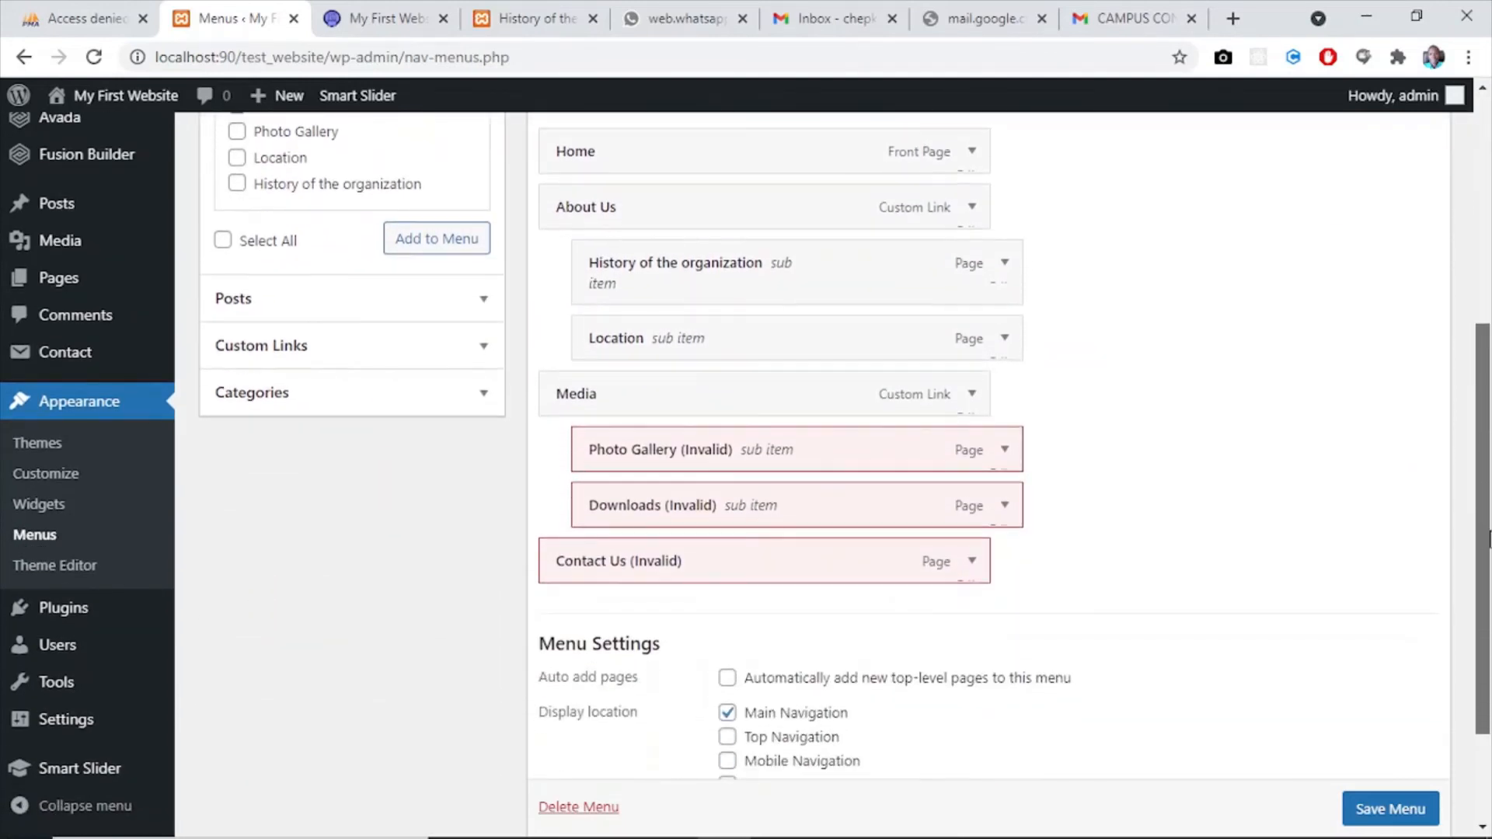
pyautogui.click(1003, 452)
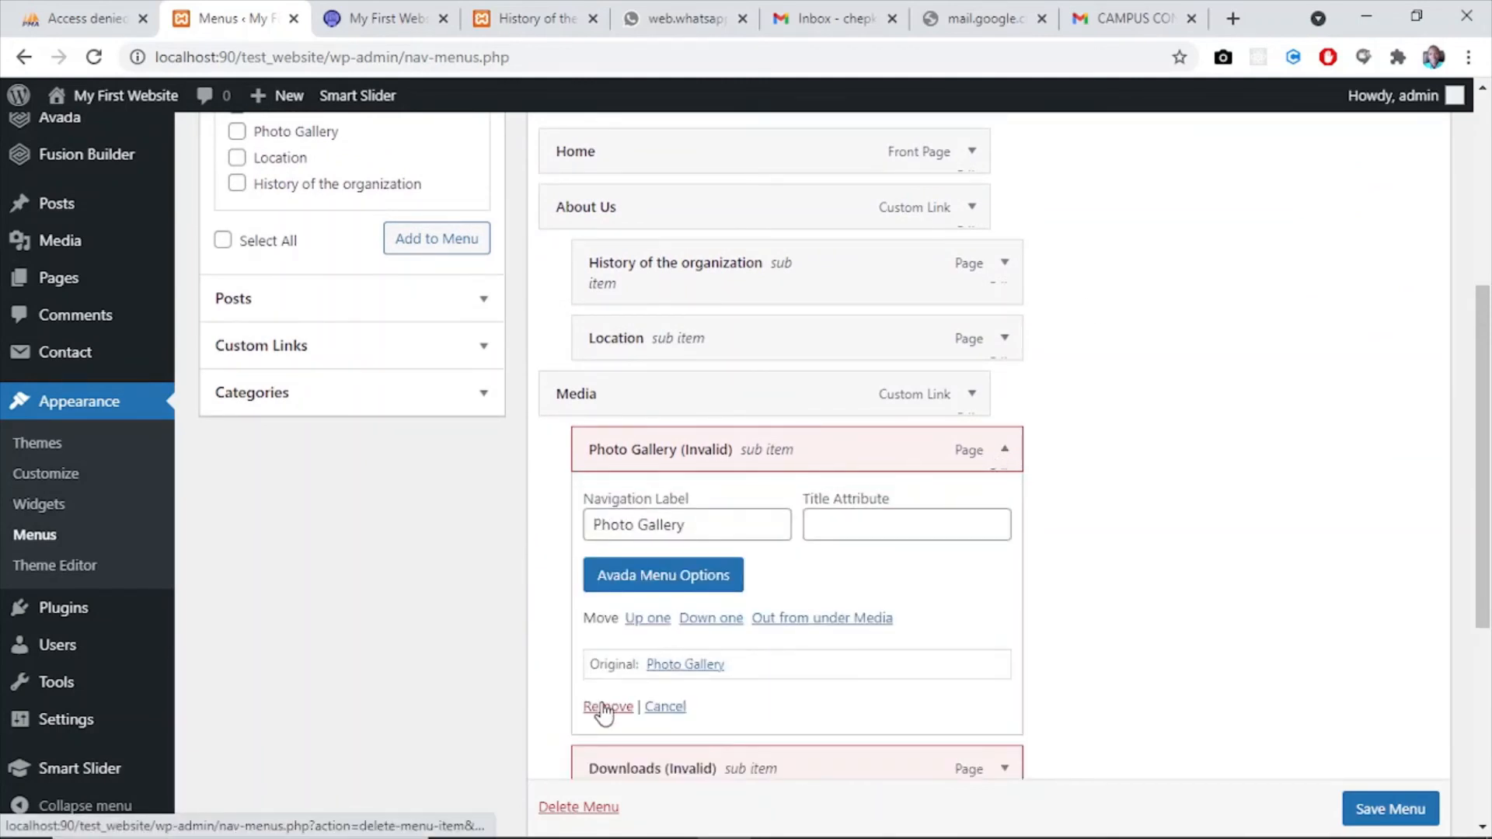
pyautogui.click(607, 707)
pyautogui.click(1003, 451)
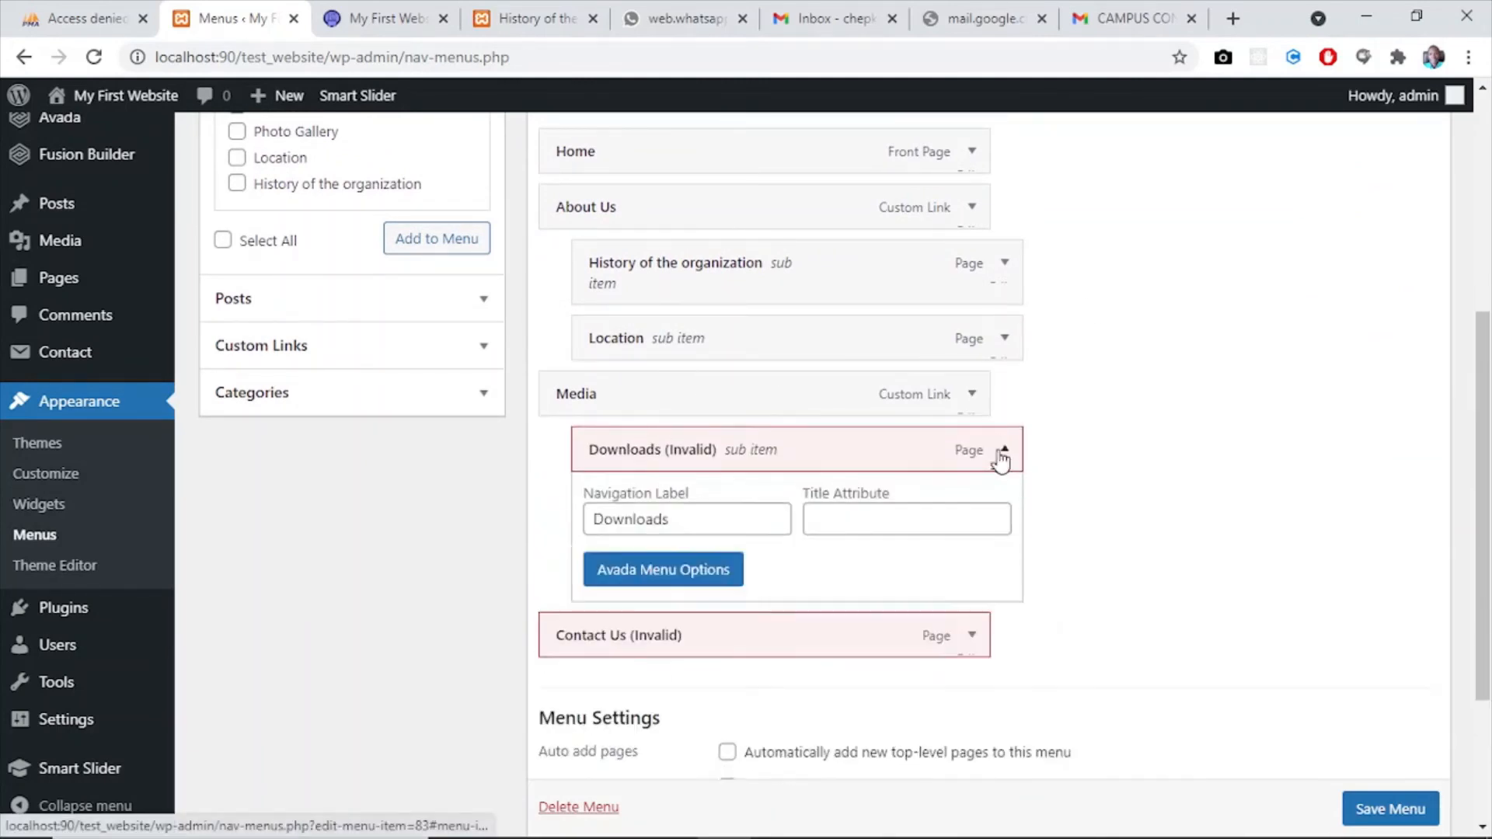
pyautogui.click(608, 707)
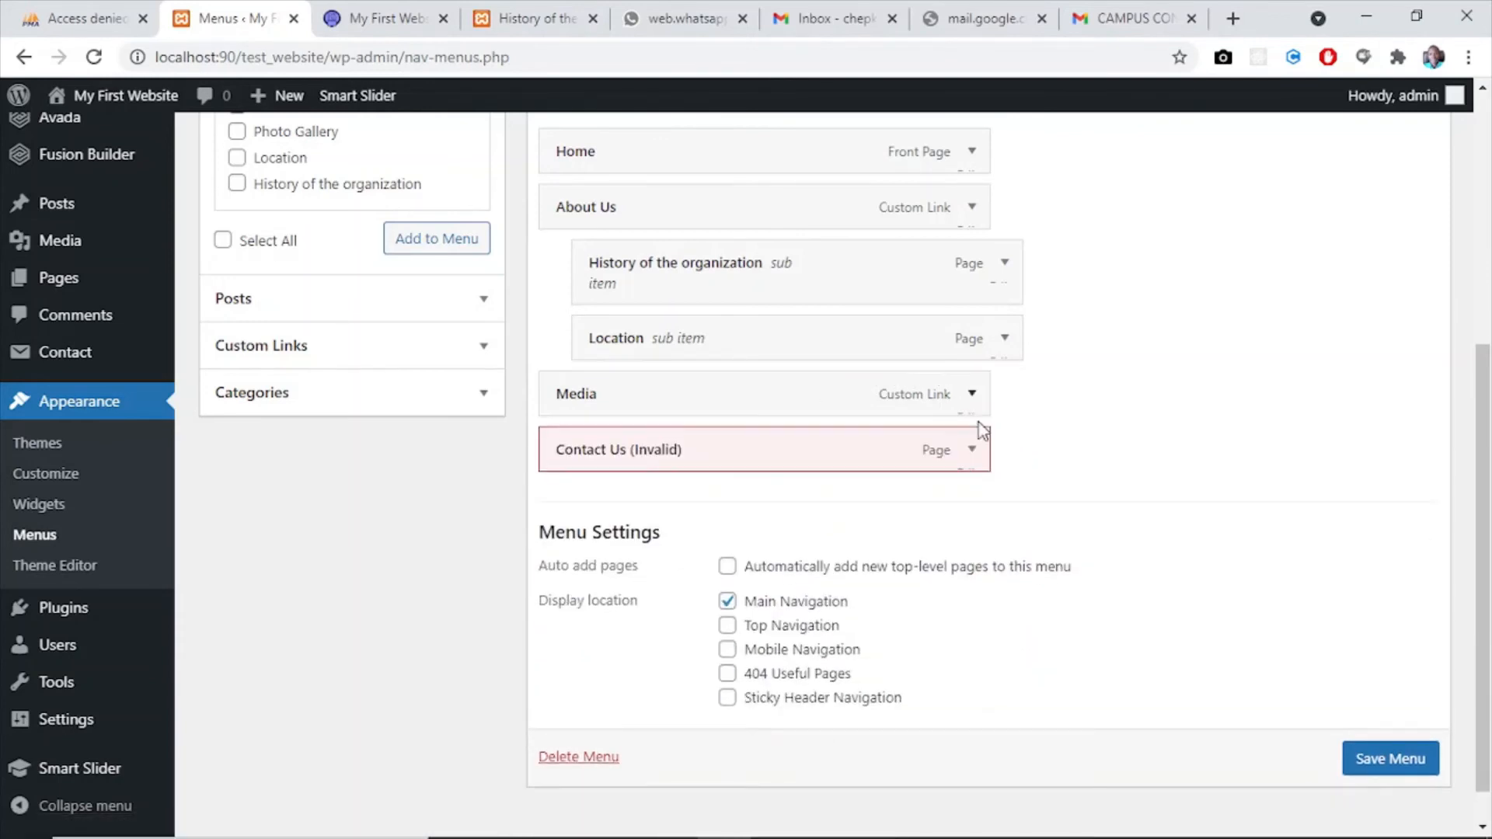
# - Remove the invalid Contact Us item and the Media custom link from my_menu
pyautogui.click(971, 466)
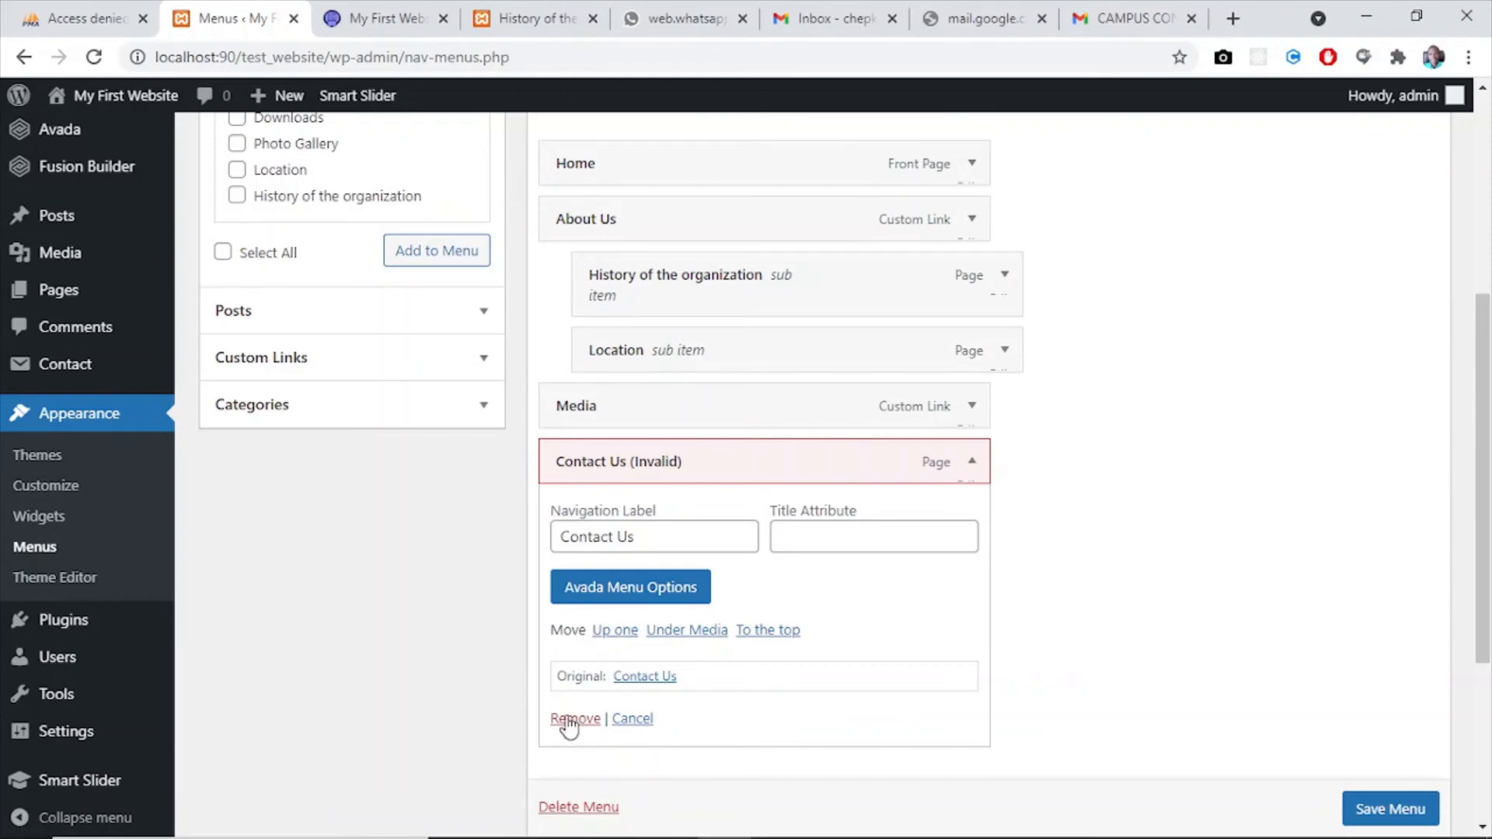
pyautogui.click(570, 719)
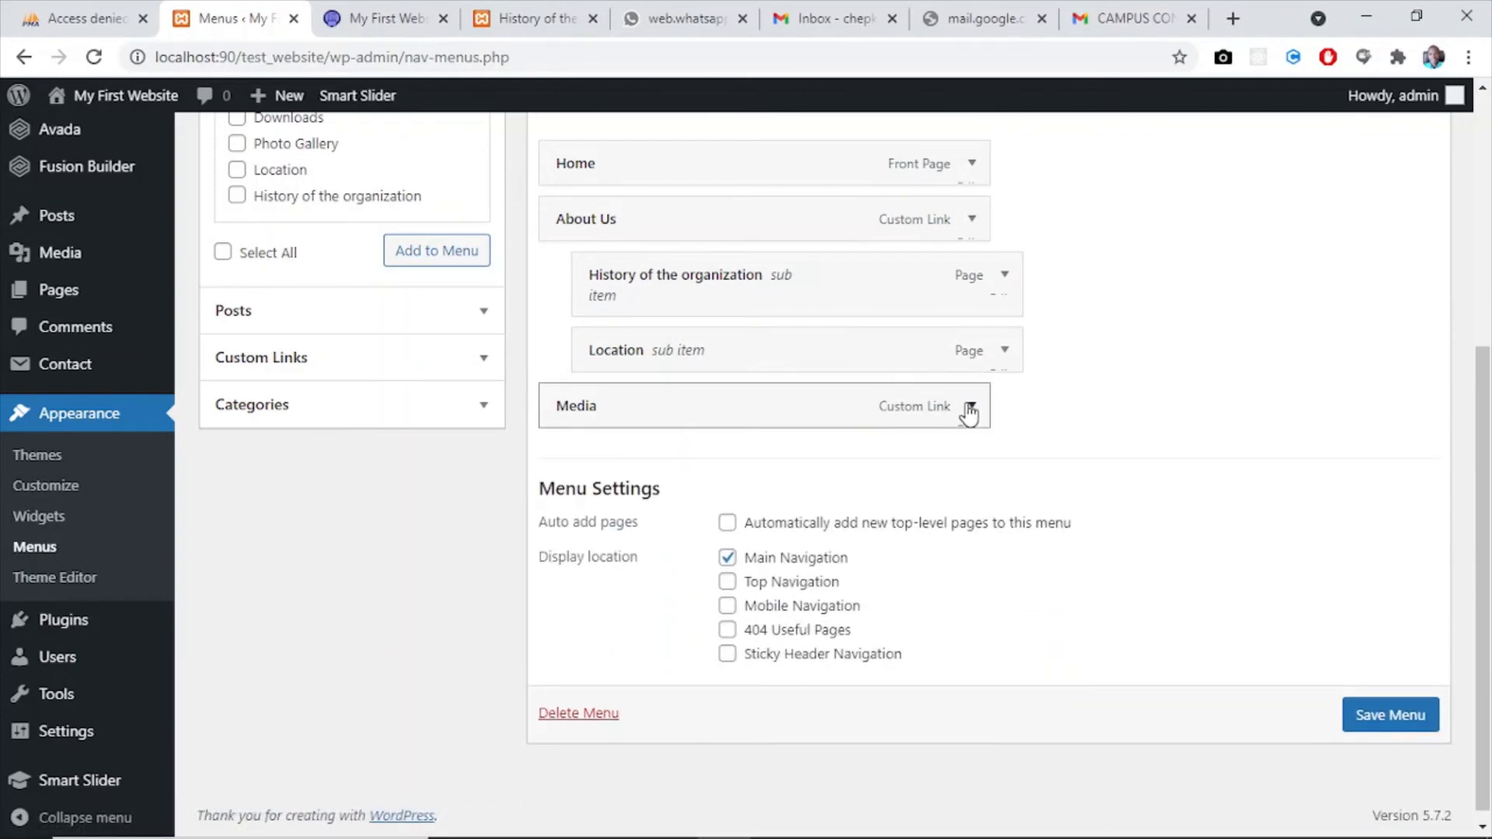
pyautogui.click(971, 407)
pyautogui.click(561, 683)
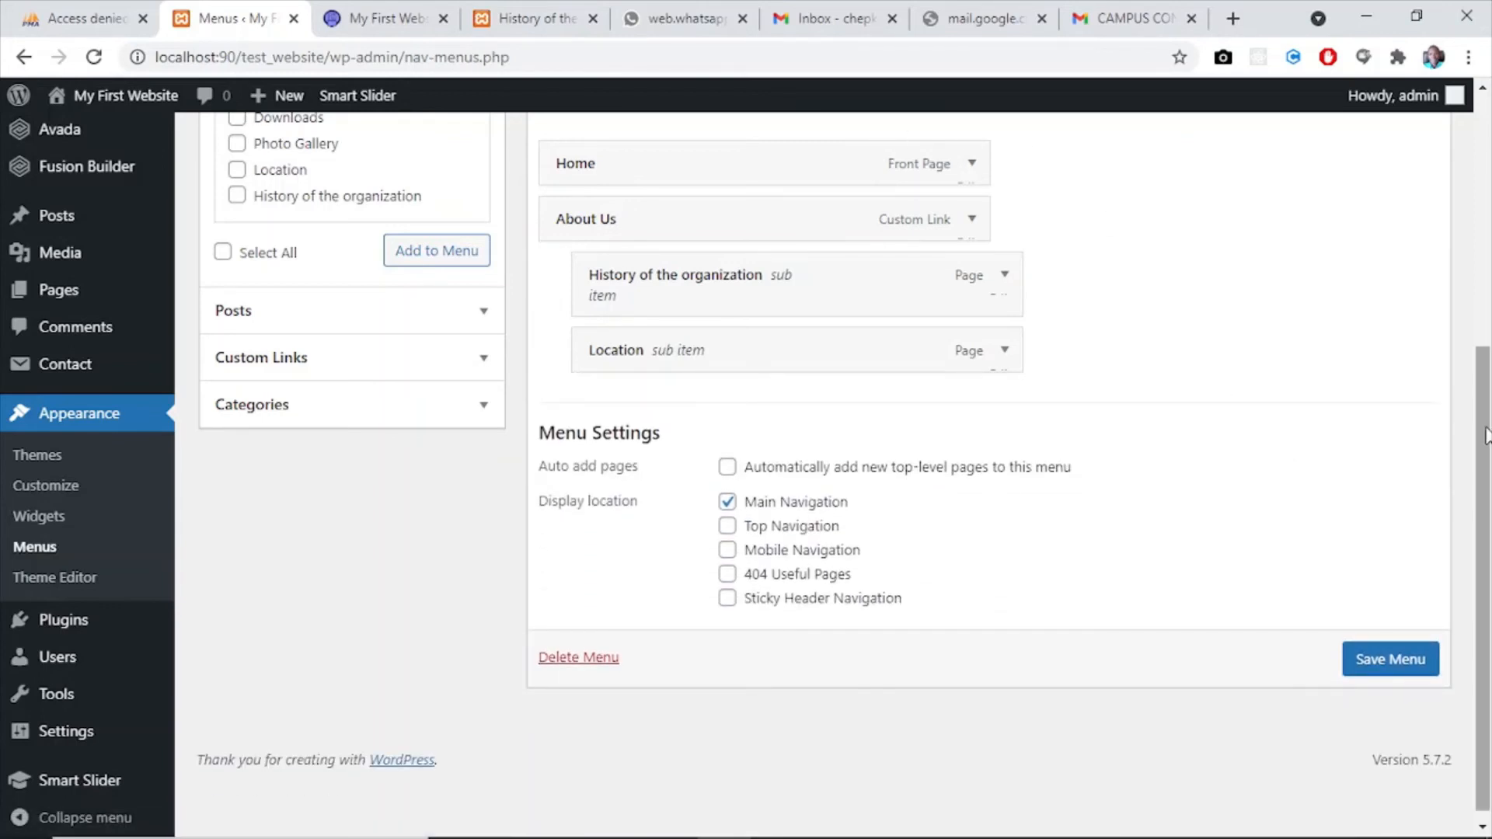
# - Add a custom link to my_menu with the URL # and the link text "Media"
pyautogui.moveTo(1488, 432); pyautogui.dragTo(1481, 329)
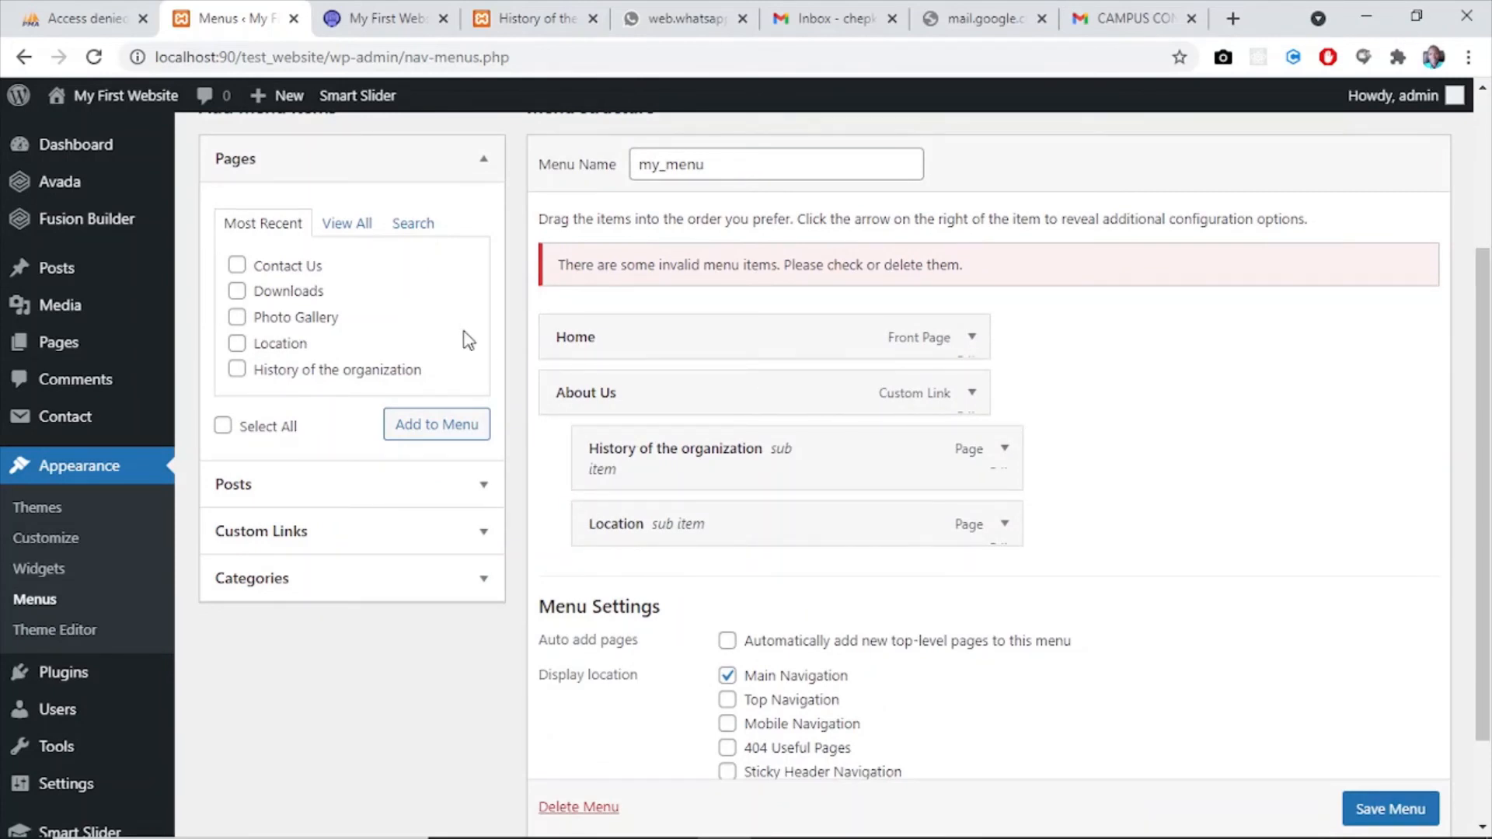
pyautogui.click(280, 536)
pyautogui.click(411, 315)
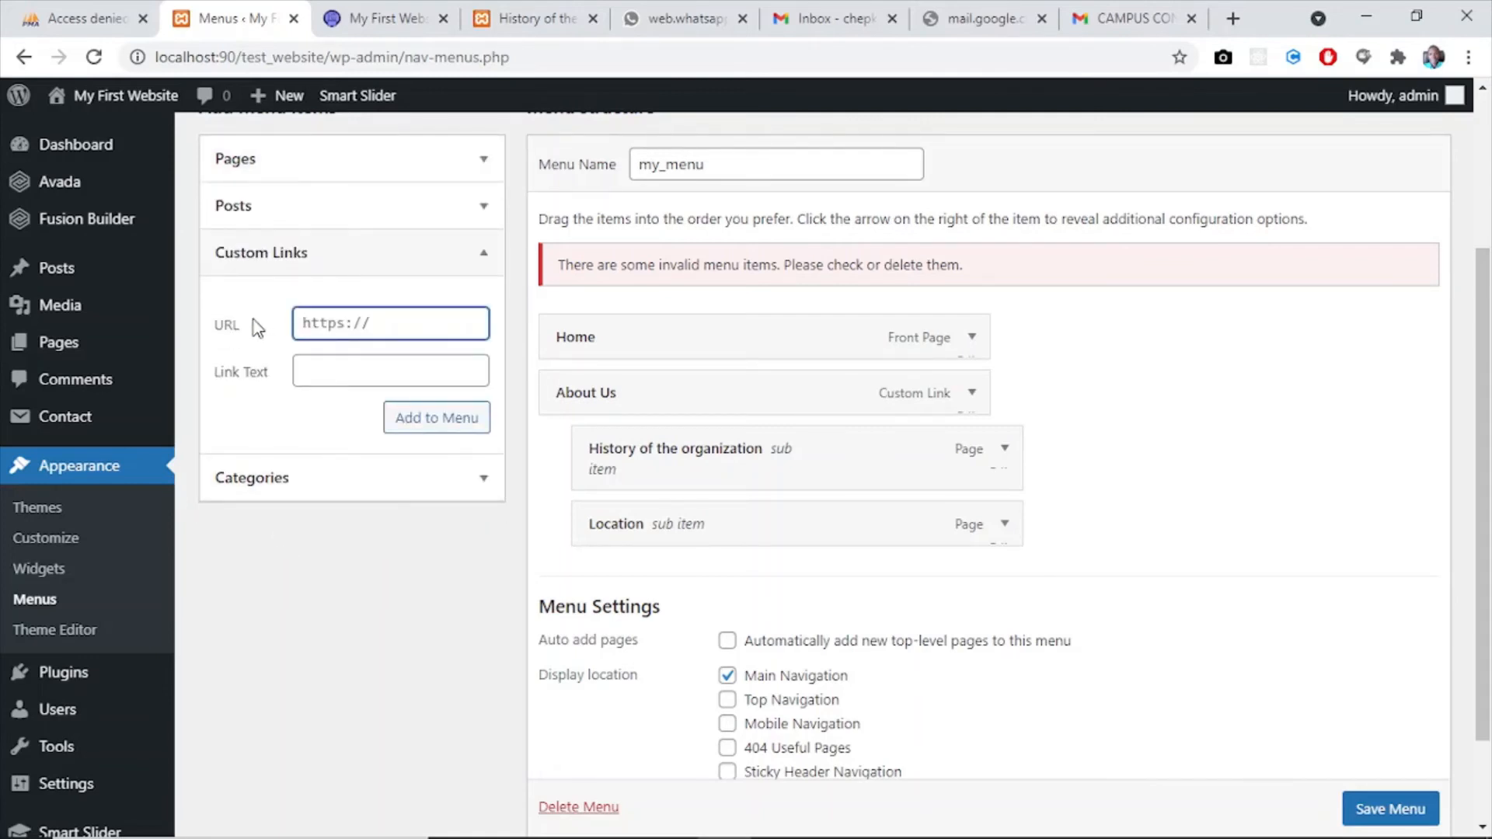
pyautogui.write('#')
pyautogui.click(361, 380)
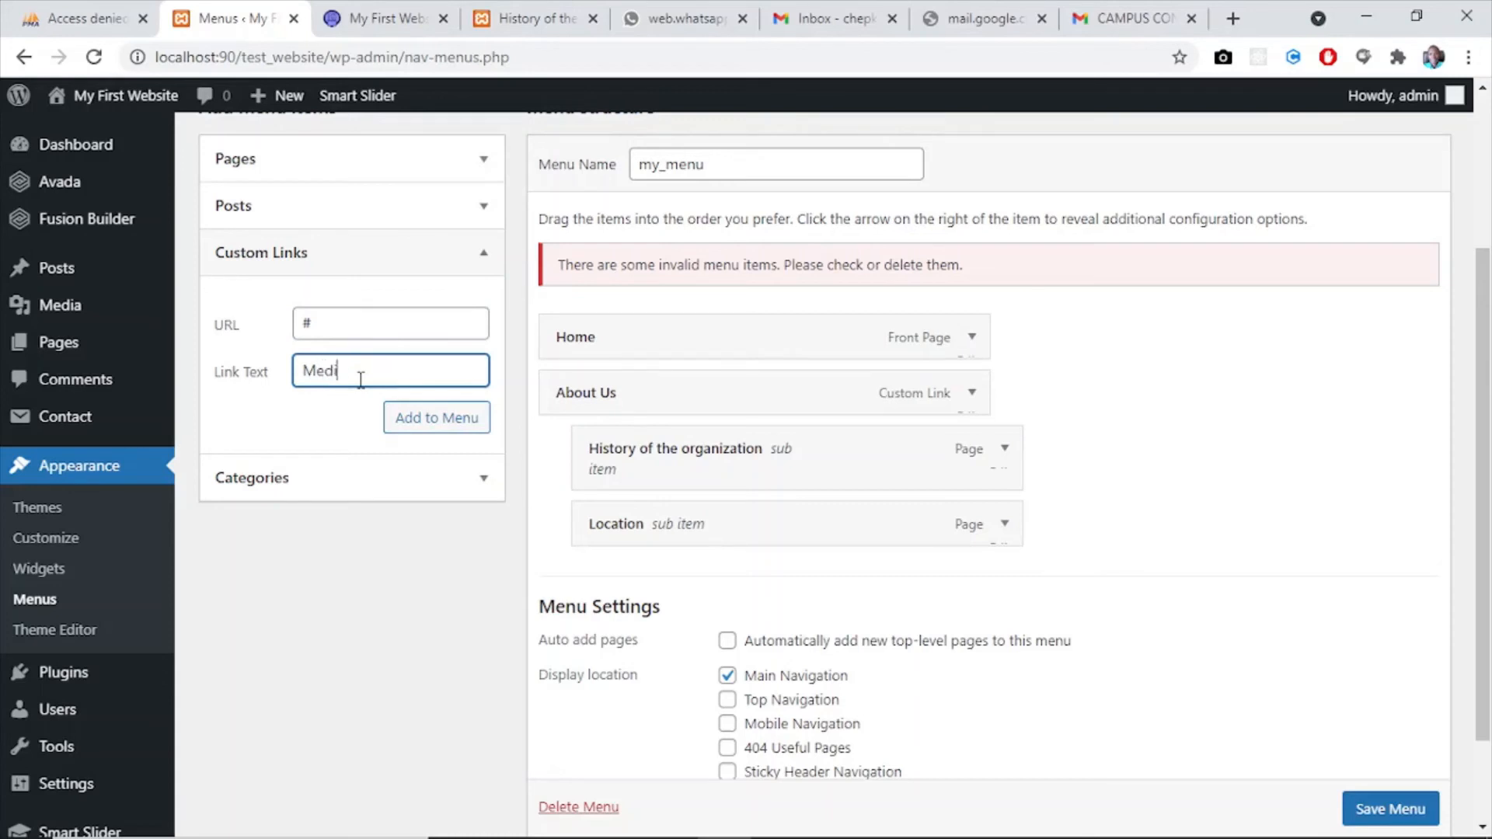
pyautogui.click(426, 424)
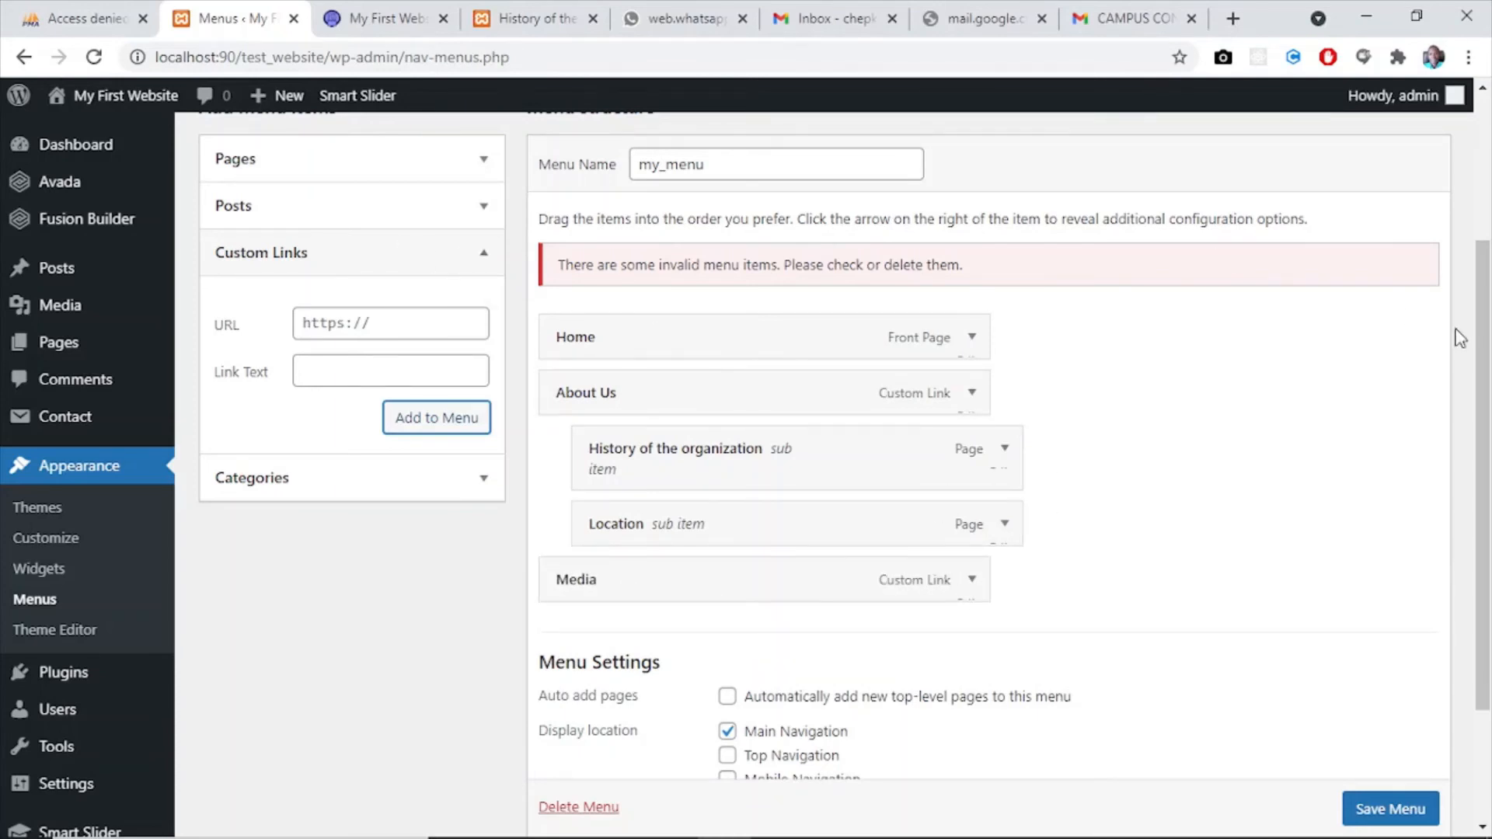
# - Add the Photo Gallery and Downloads pages to my_menu from the full list of pages
pyautogui.moveTo(1488, 377); pyautogui.dragTo(1469, 222)
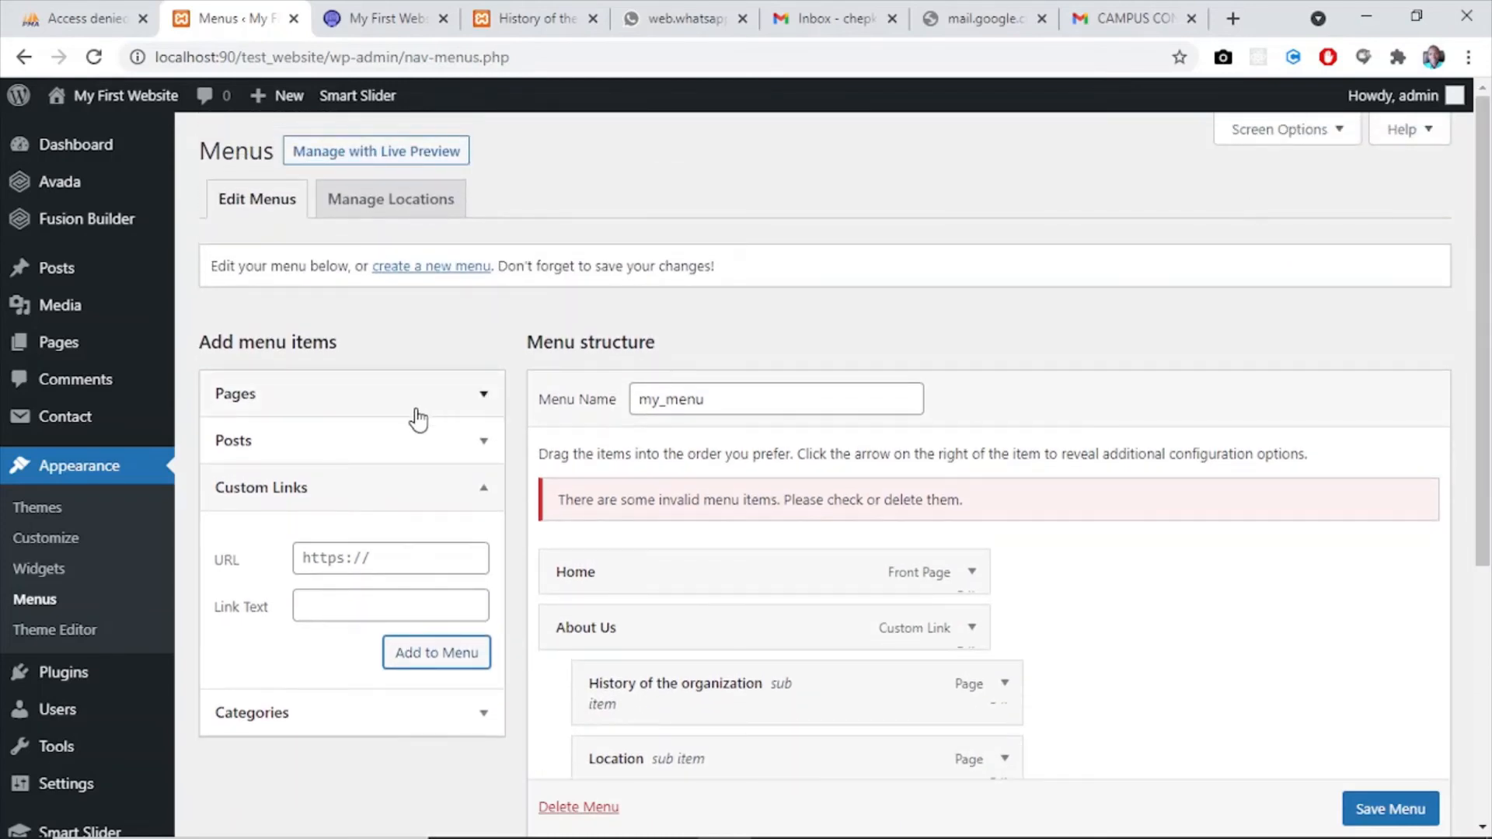
pyautogui.click(483, 394)
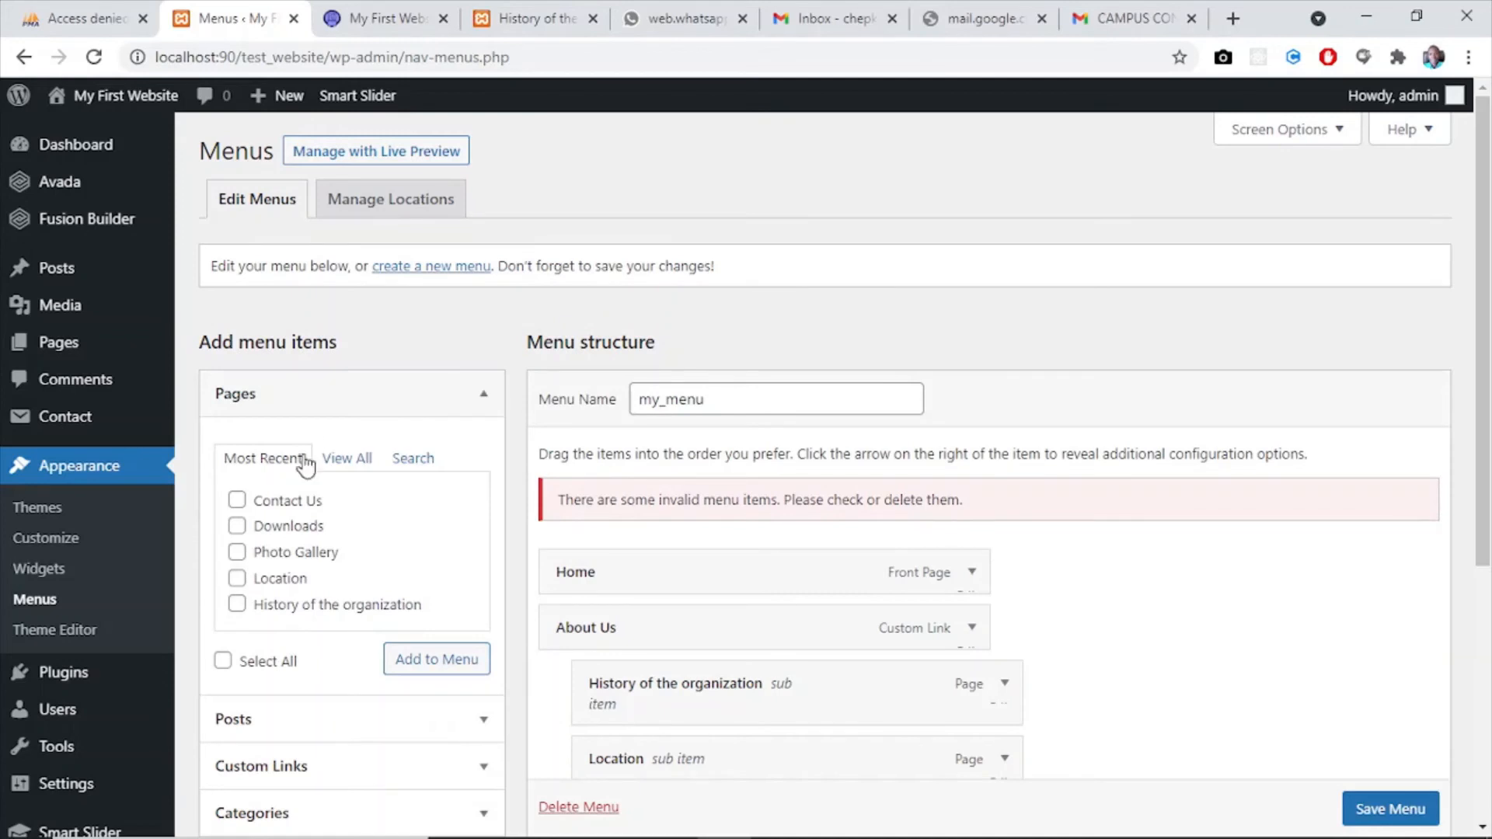
pyautogui.click(350, 459)
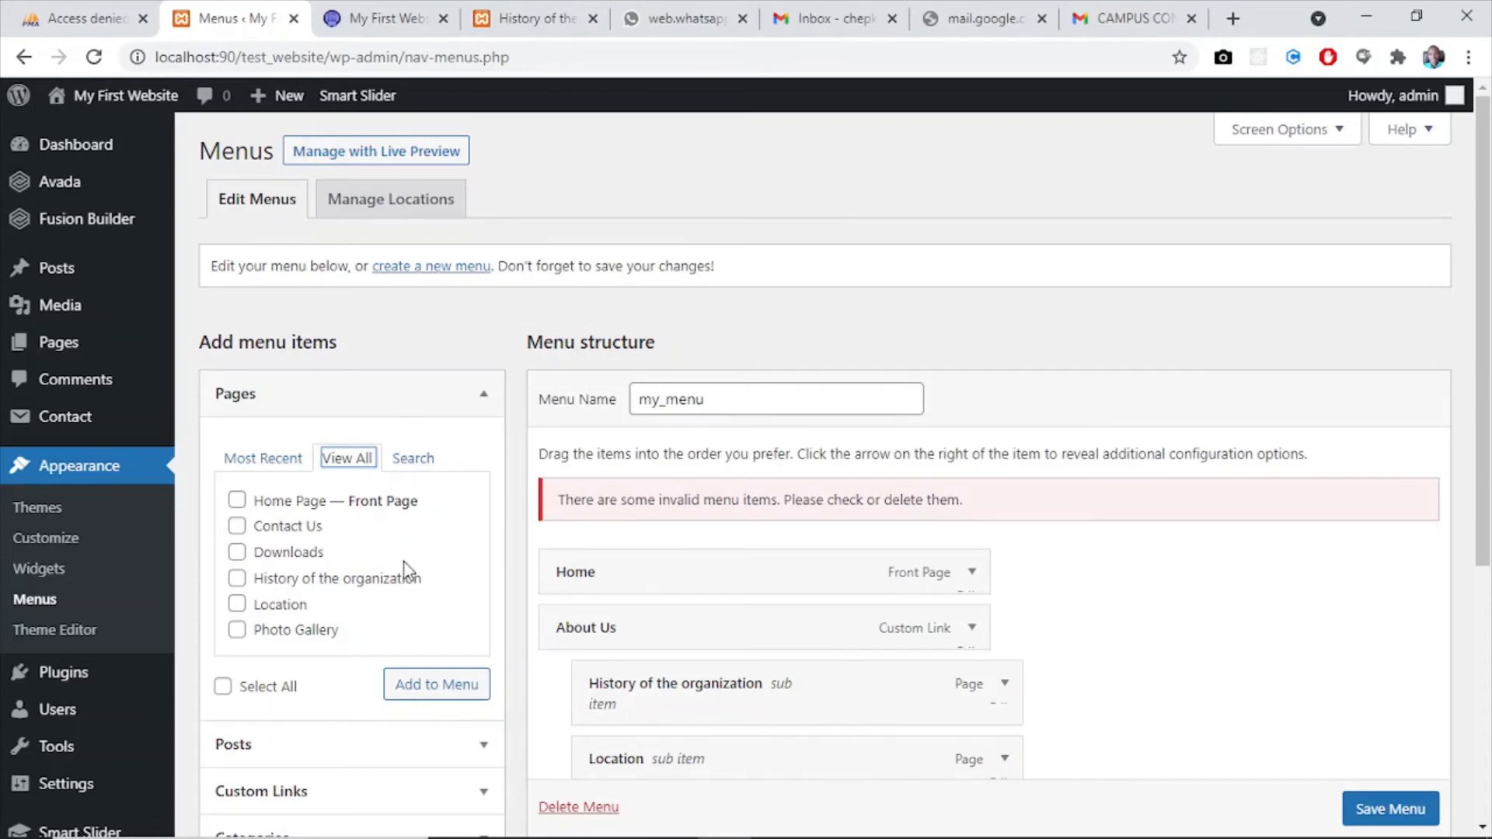
pyautogui.click(237, 630)
pyautogui.click(237, 552)
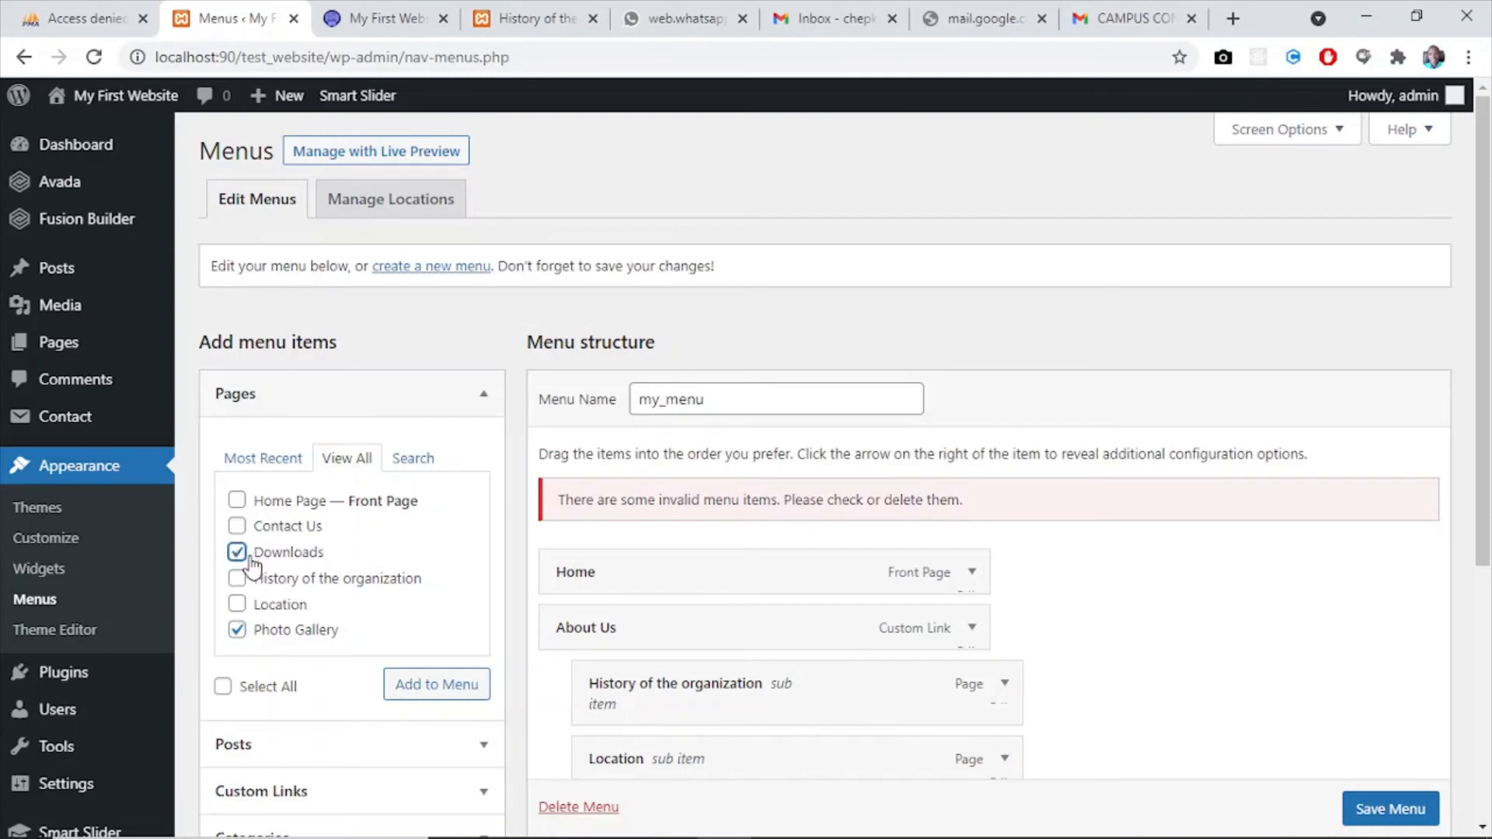
pyautogui.click(428, 687)
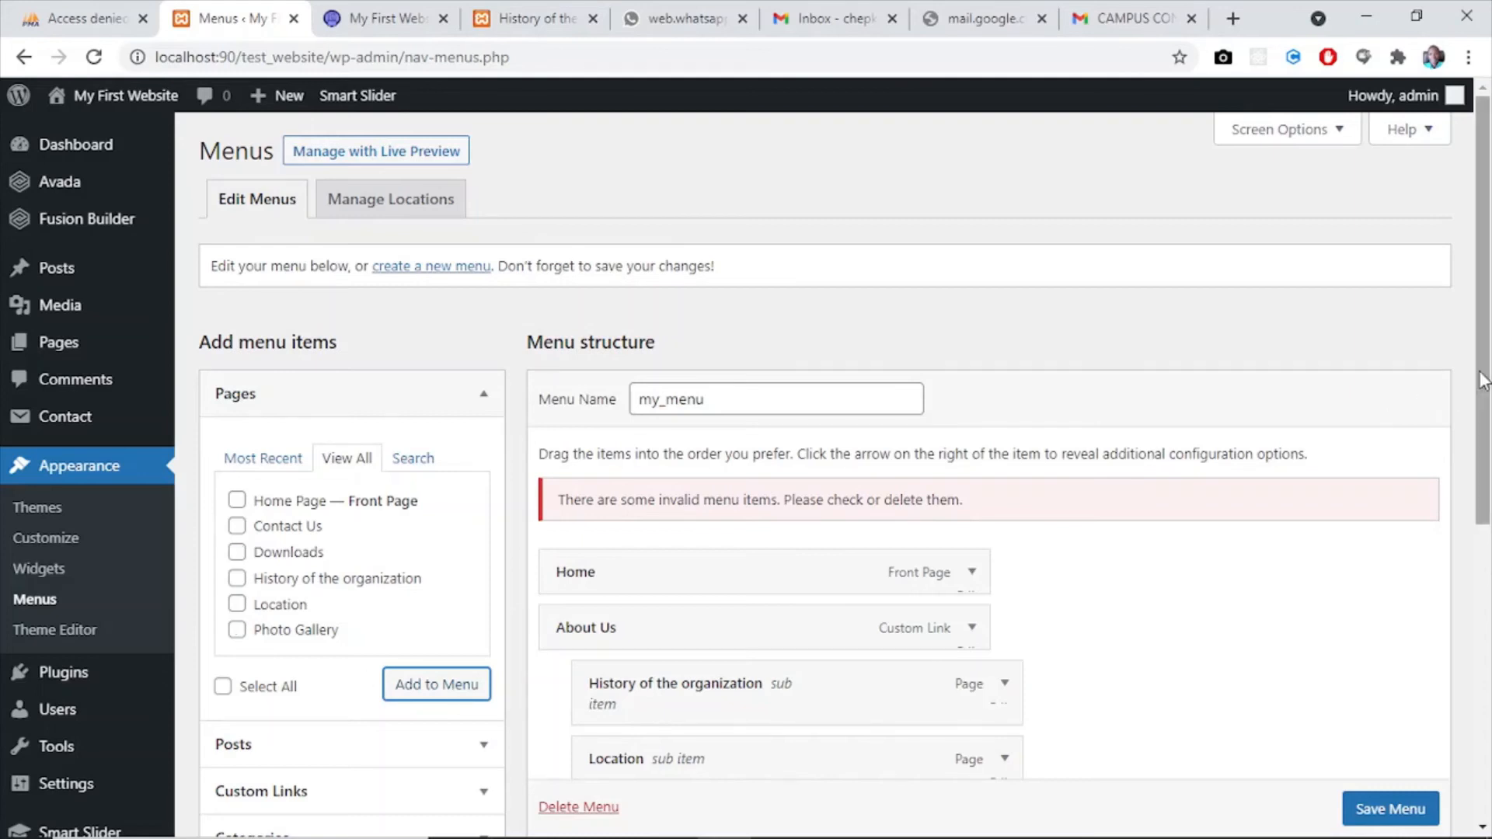
# - Nest Photo Gallery and Downloads as sub items under Media, with Photo Gallery placed before Downloads
pyautogui.moveTo(1488, 364); pyautogui.dragTo(1486, 612)
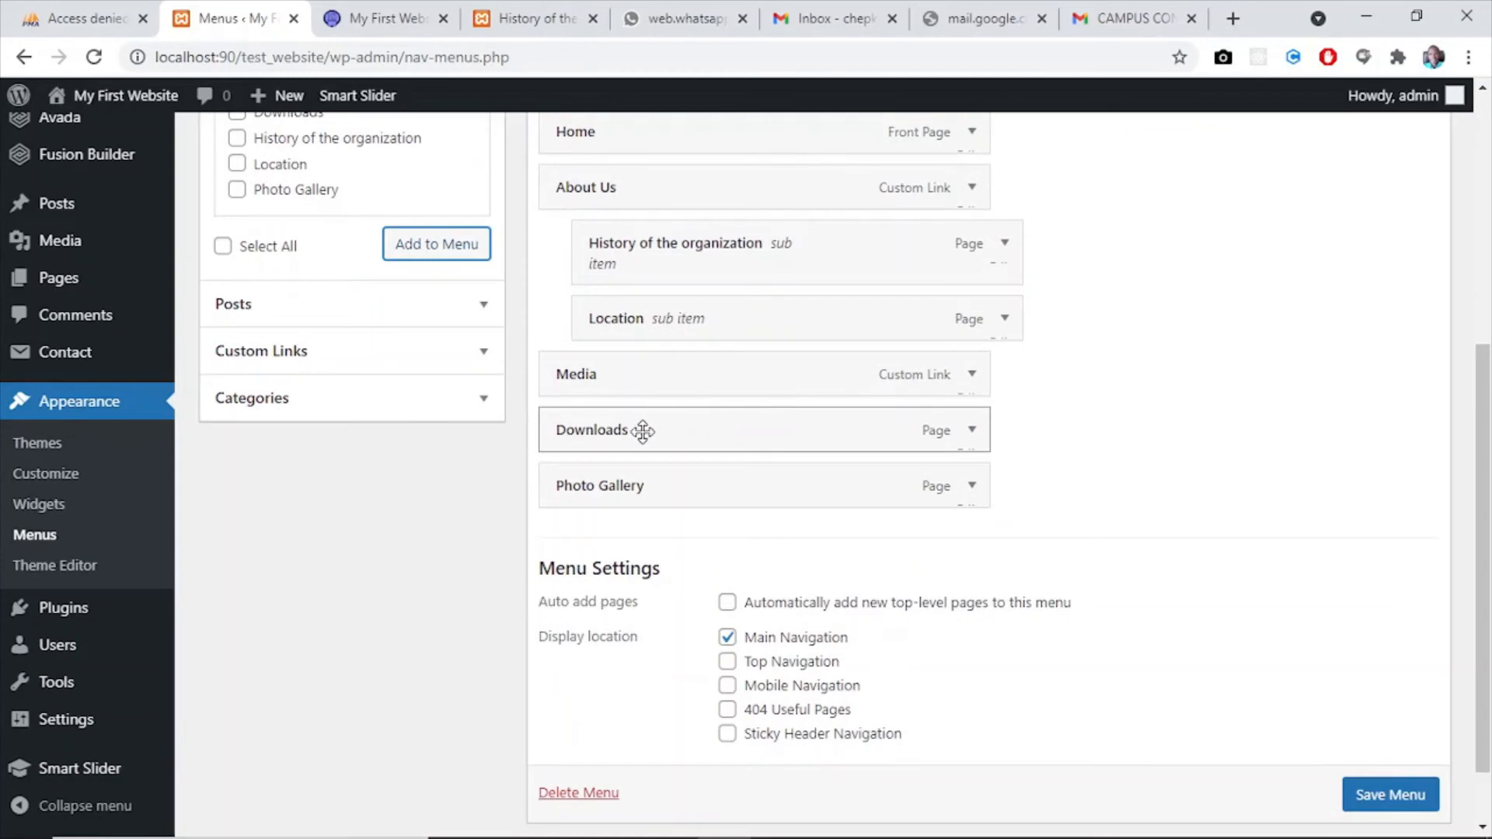
pyautogui.moveTo(669, 490); pyautogui.dragTo(657, 430)
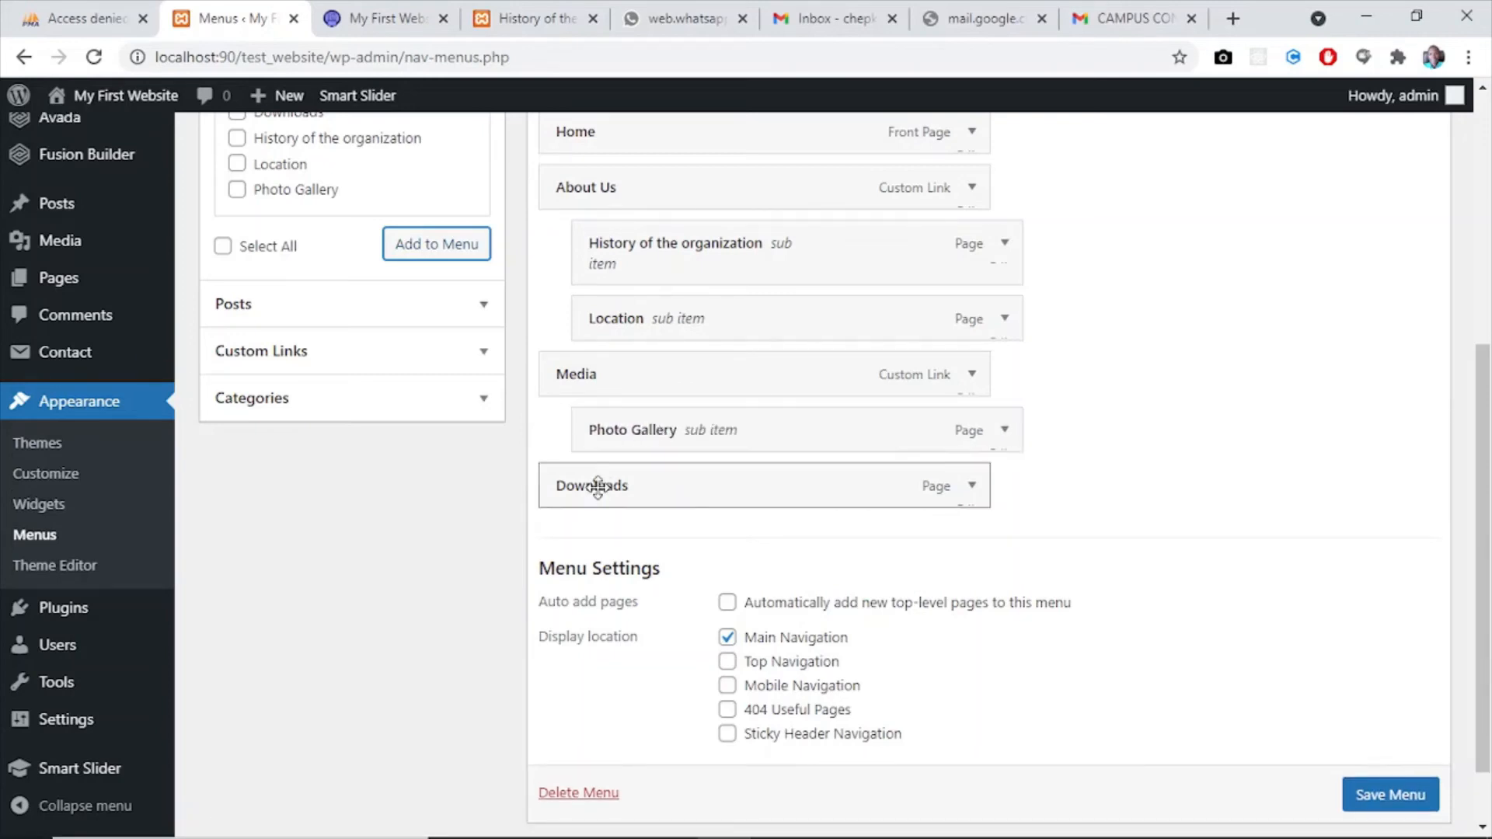
pyautogui.moveTo(588, 488); pyautogui.dragTo(620, 490)
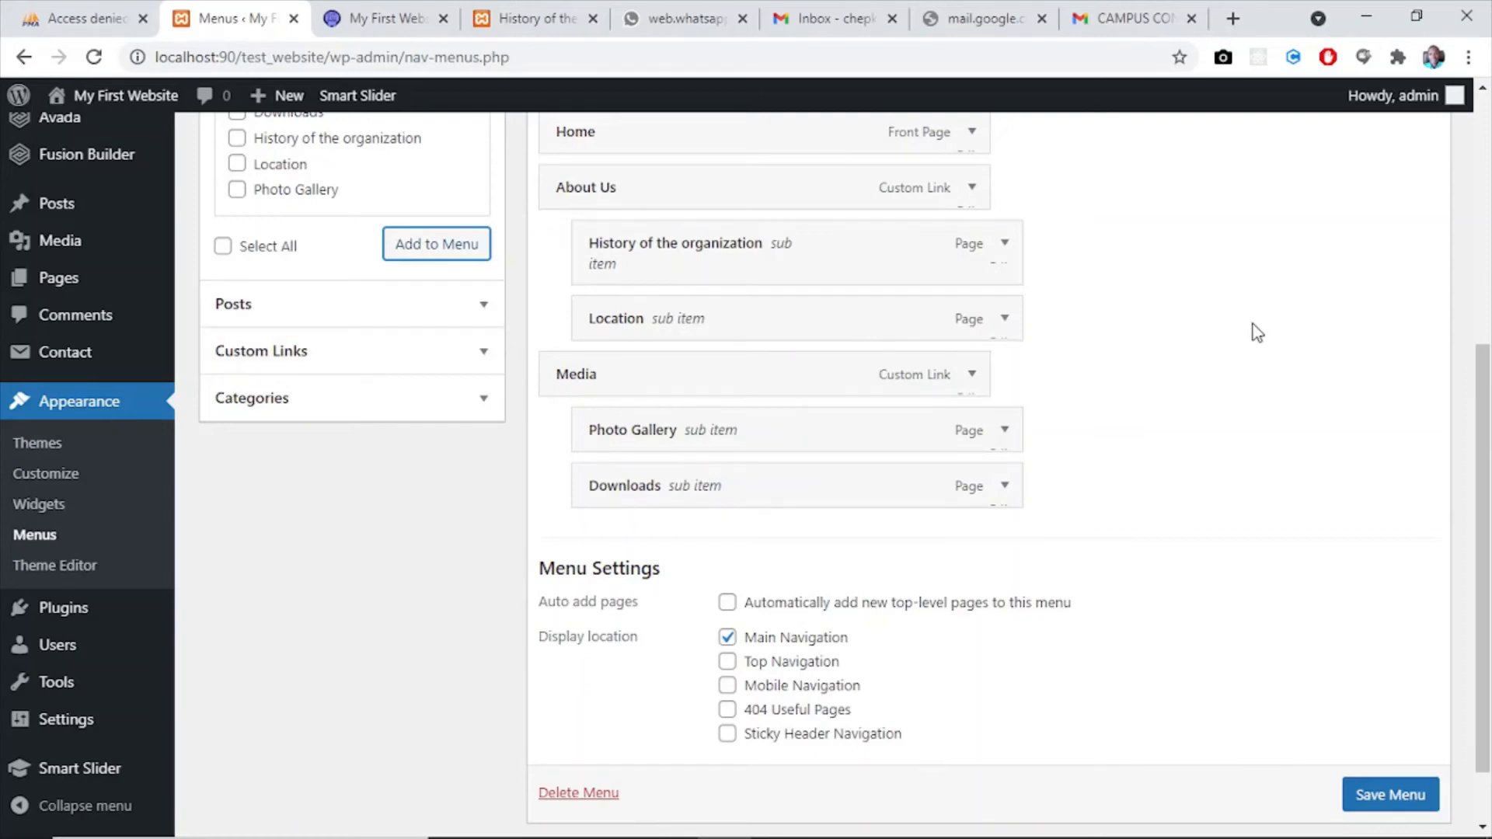
pyautogui.scroll(4, 1488, 466)
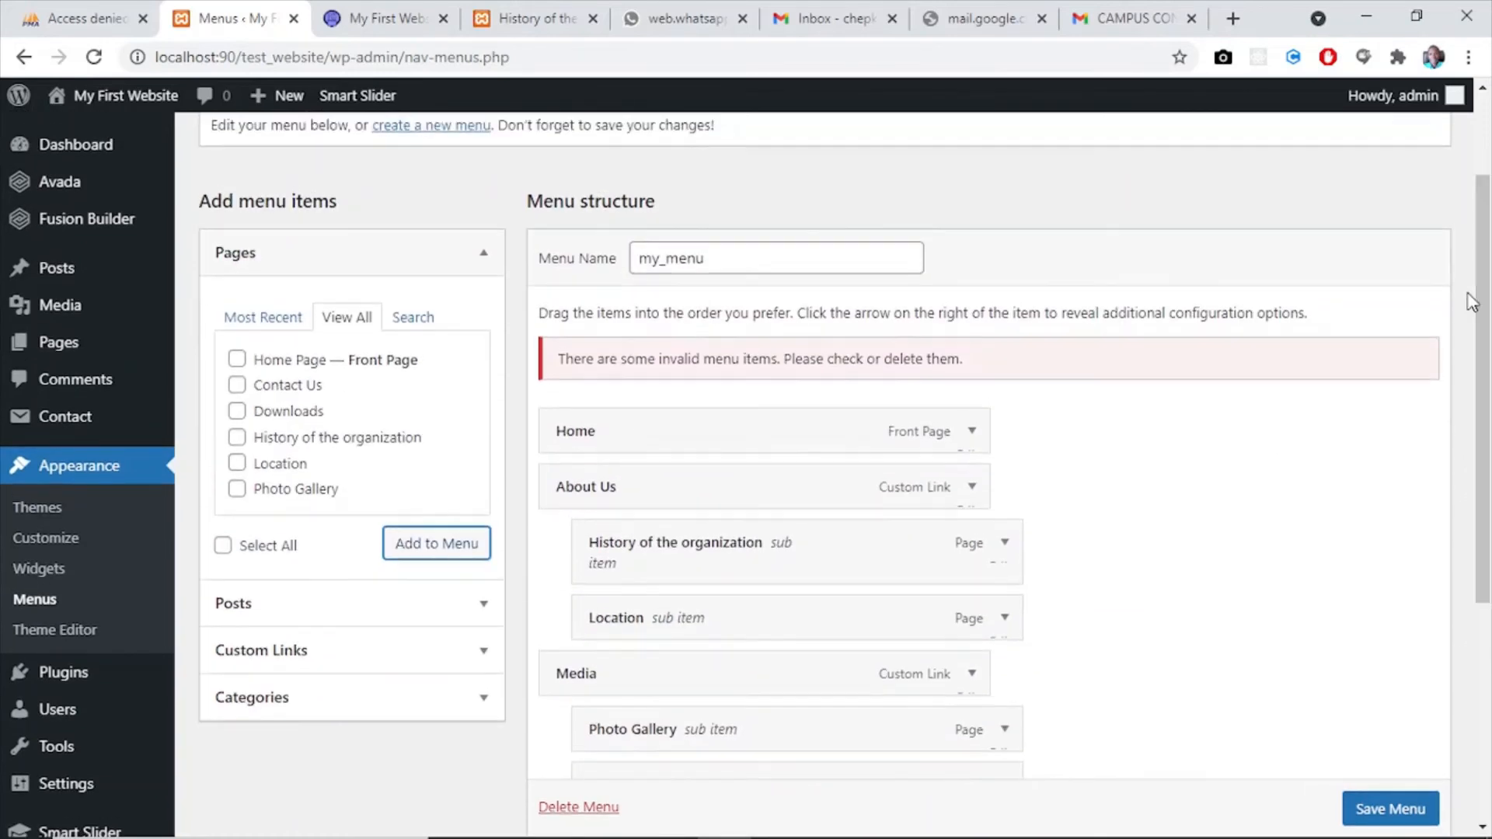
# - Add the Contact Us page to my_menu as a top-level item below Downloads
pyautogui.click(237, 385)
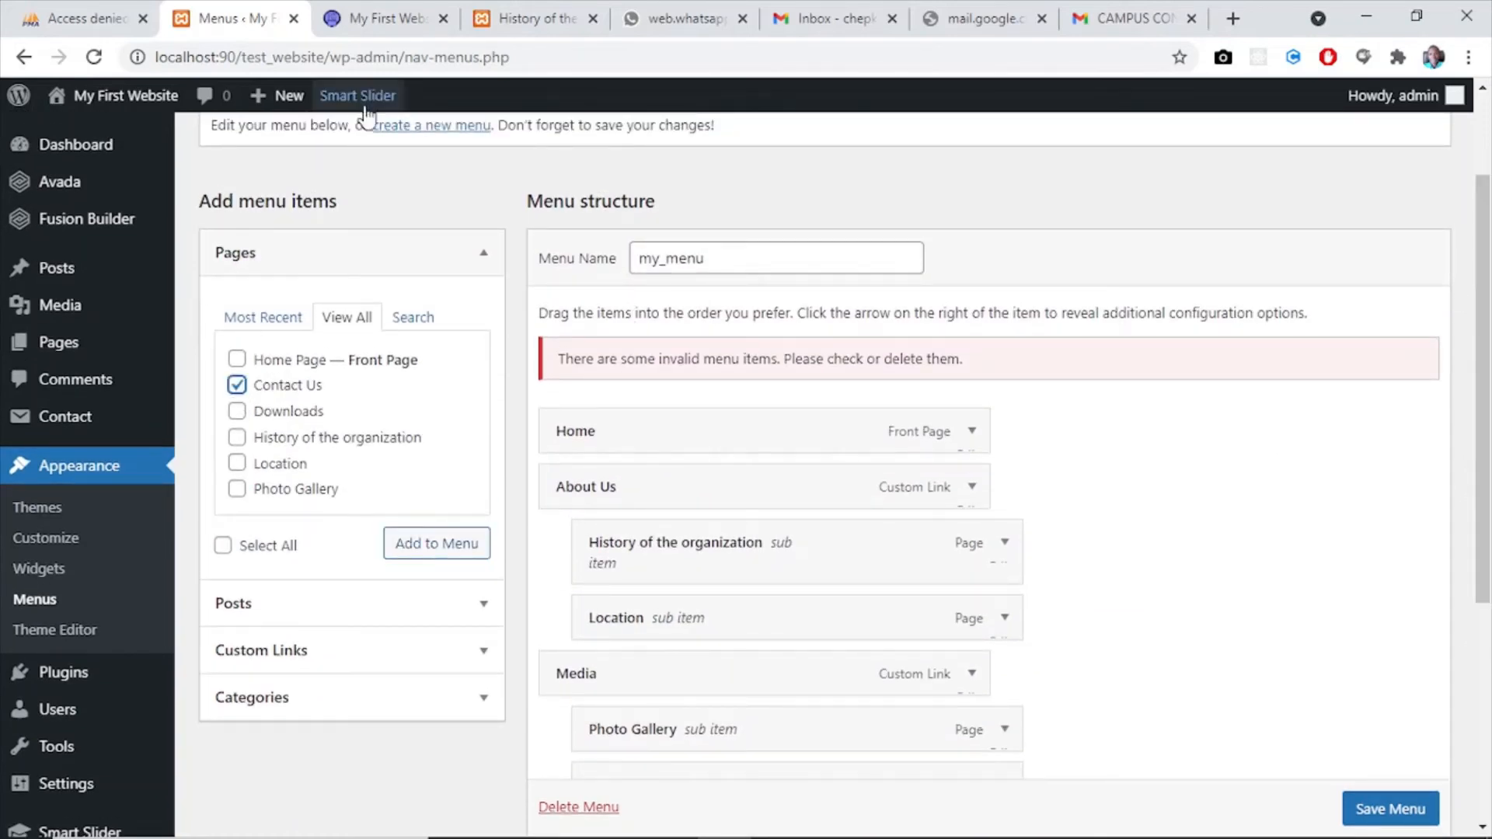
pyautogui.click(360, 20)
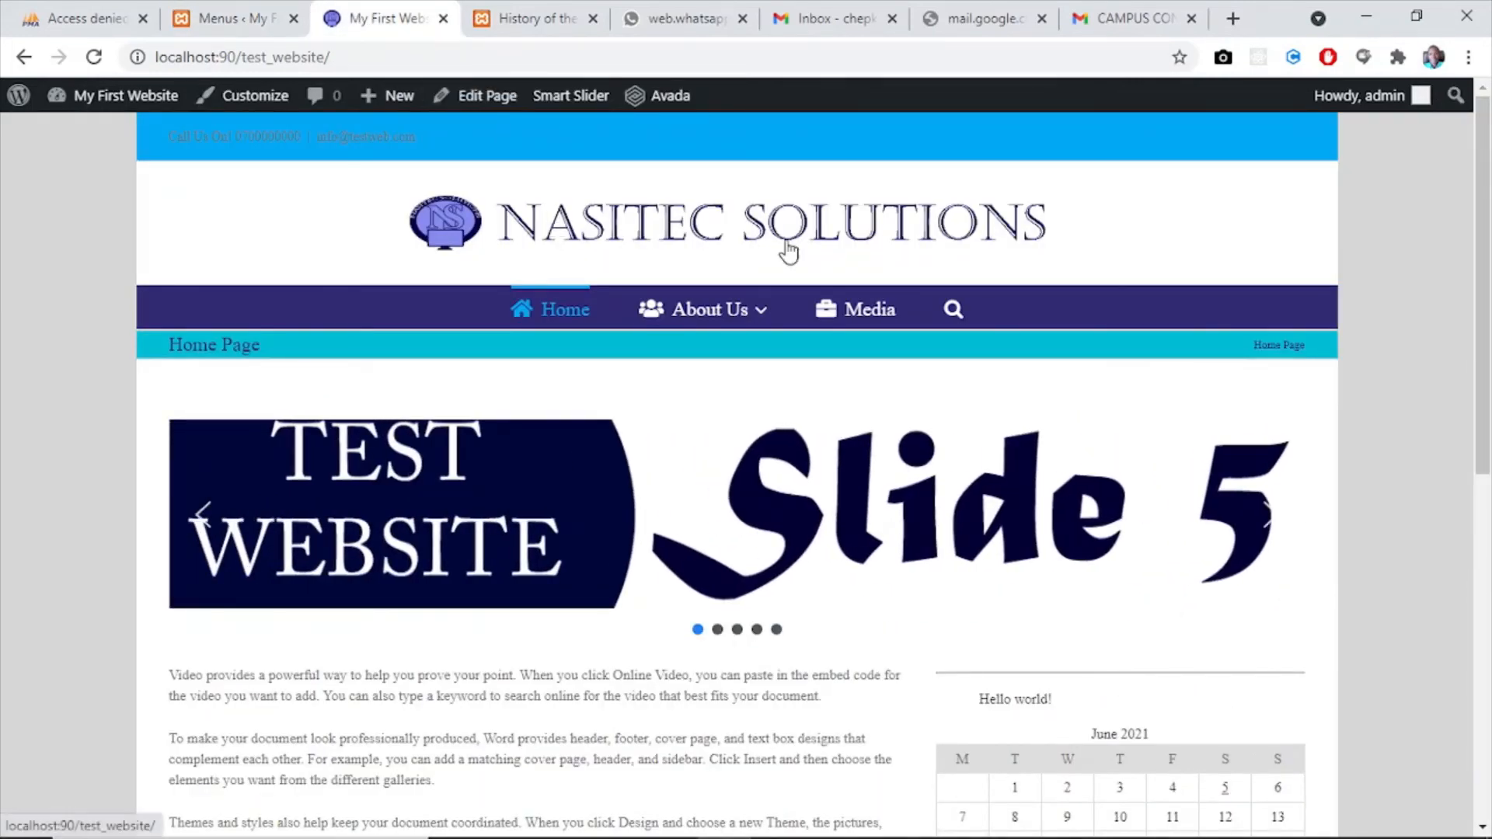
pyautogui.click(233, 18)
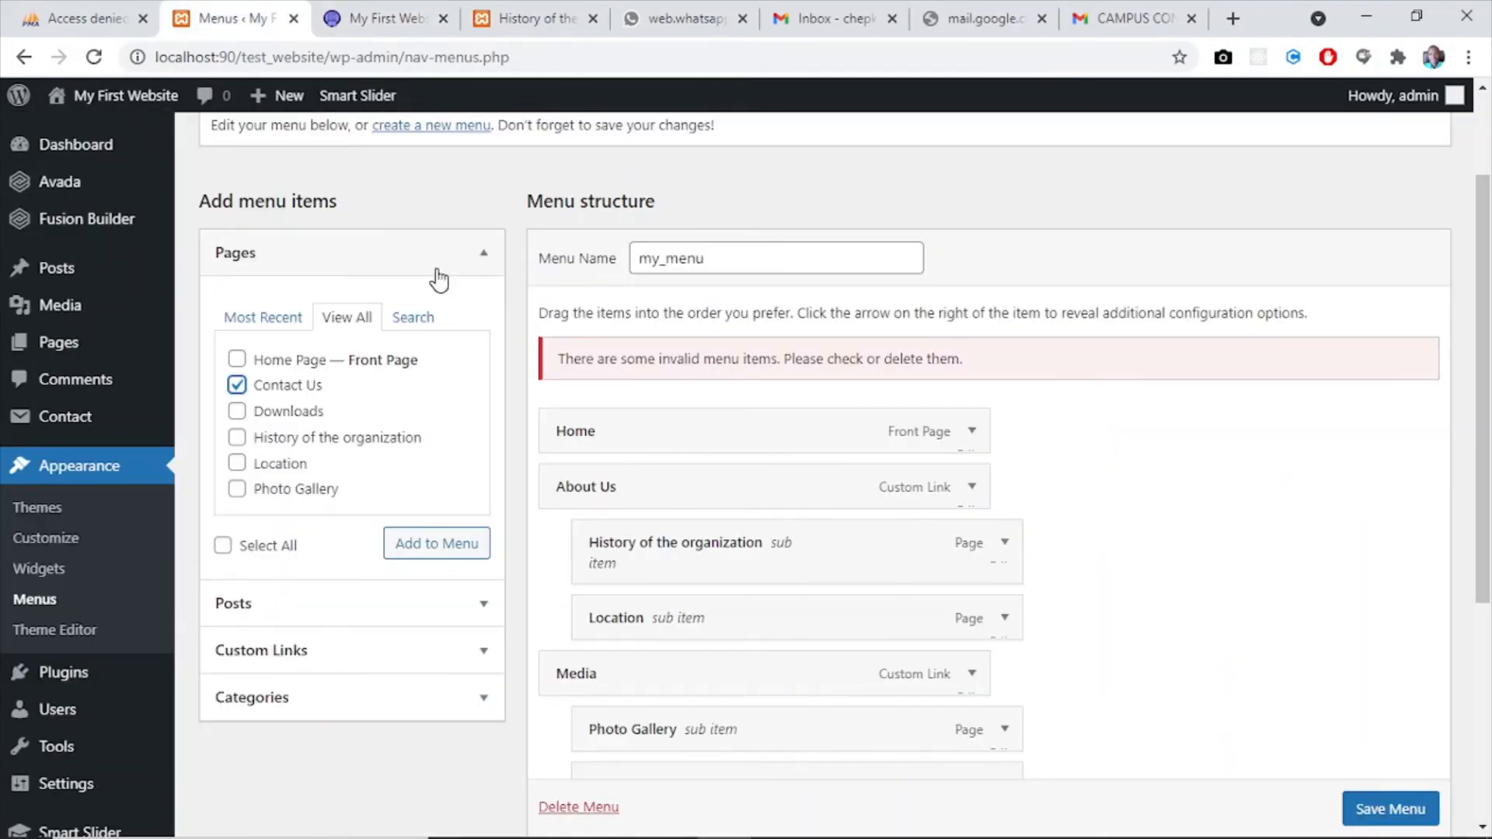
pyautogui.click(454, 543)
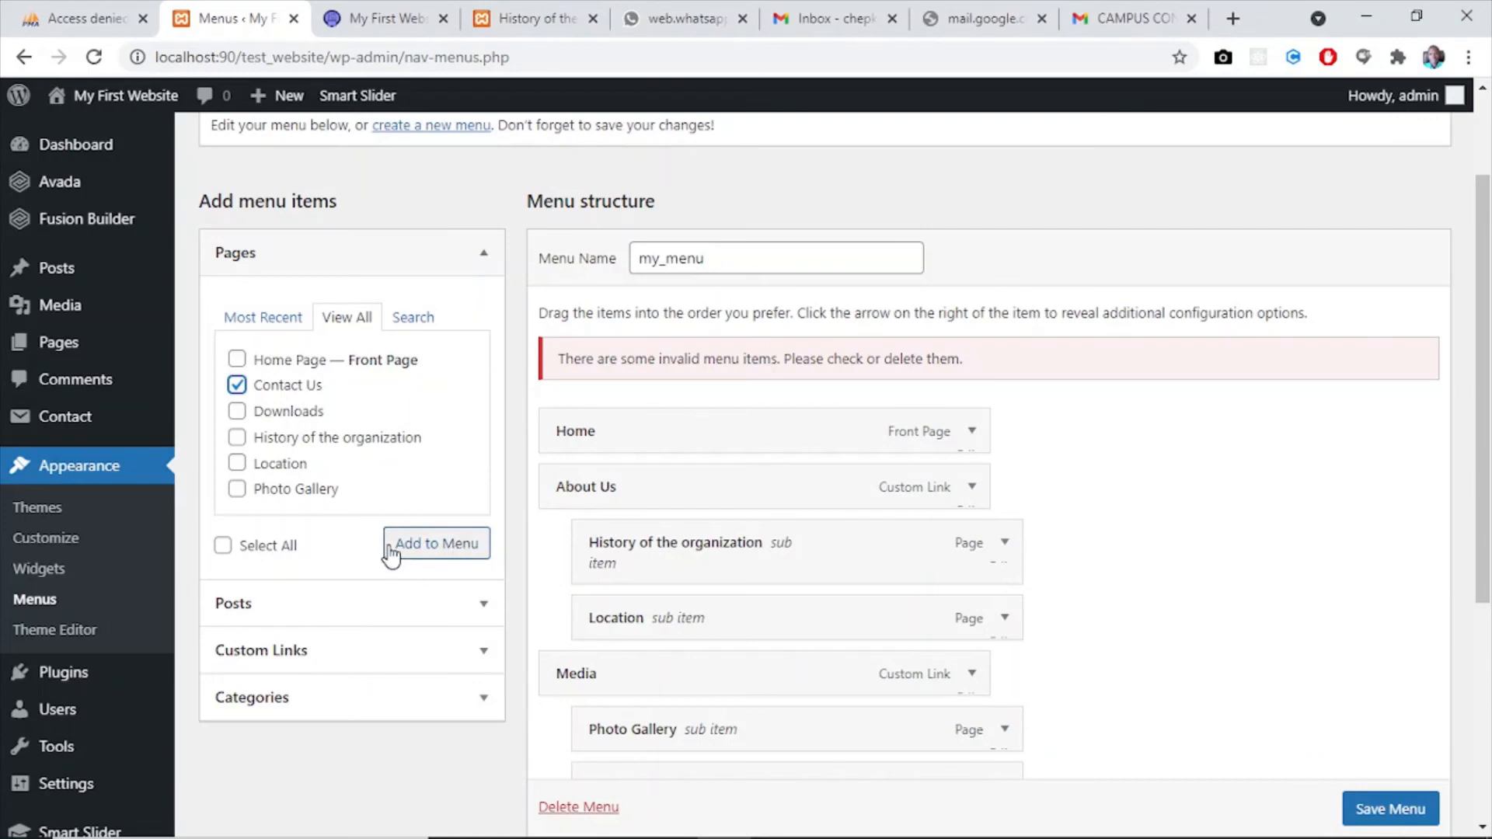
pyautogui.click(418, 548)
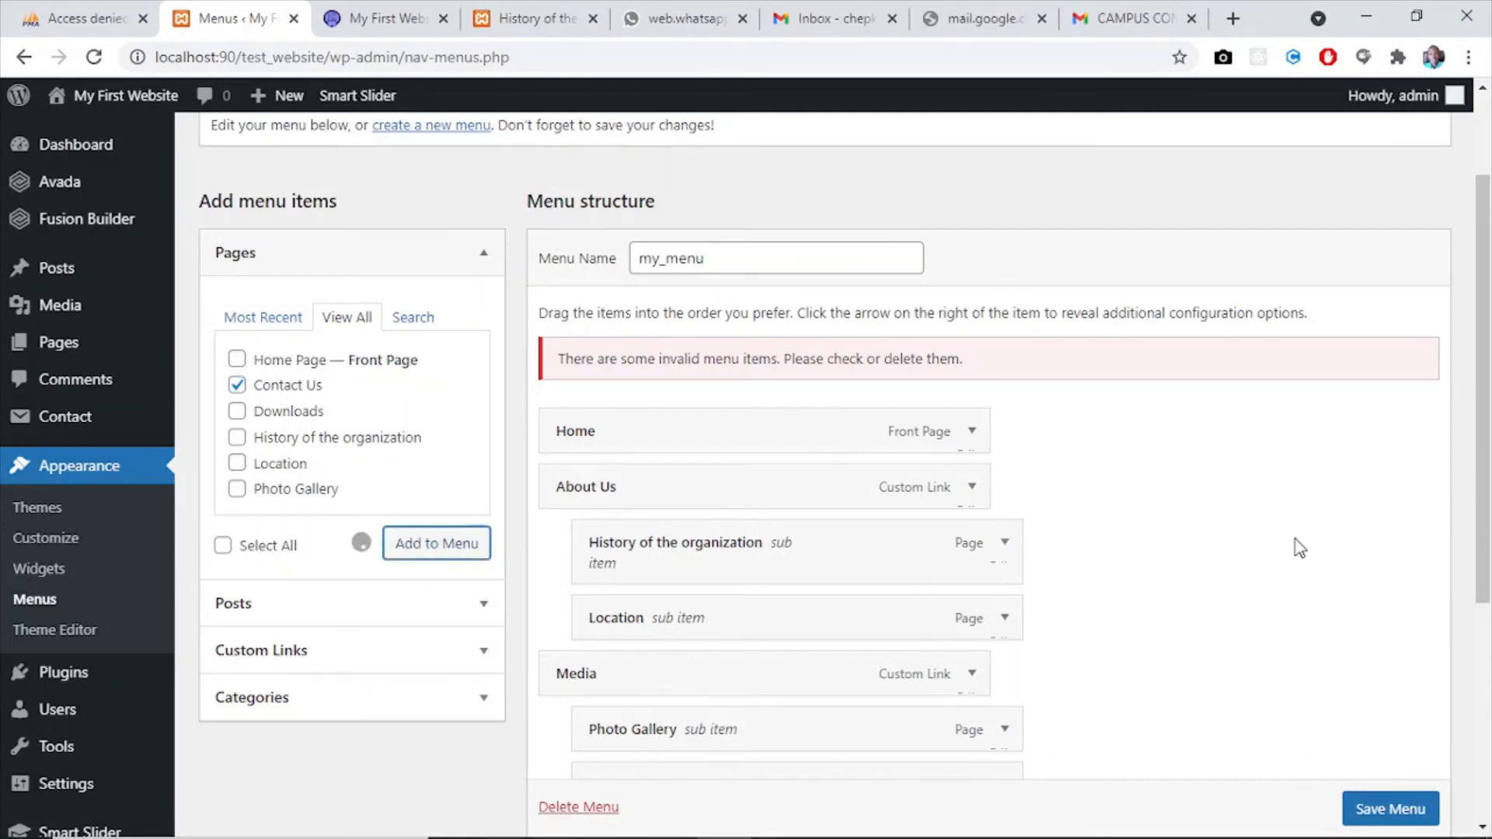
pyautogui.moveTo(1491, 453); pyautogui.dragTo(1491, 591)
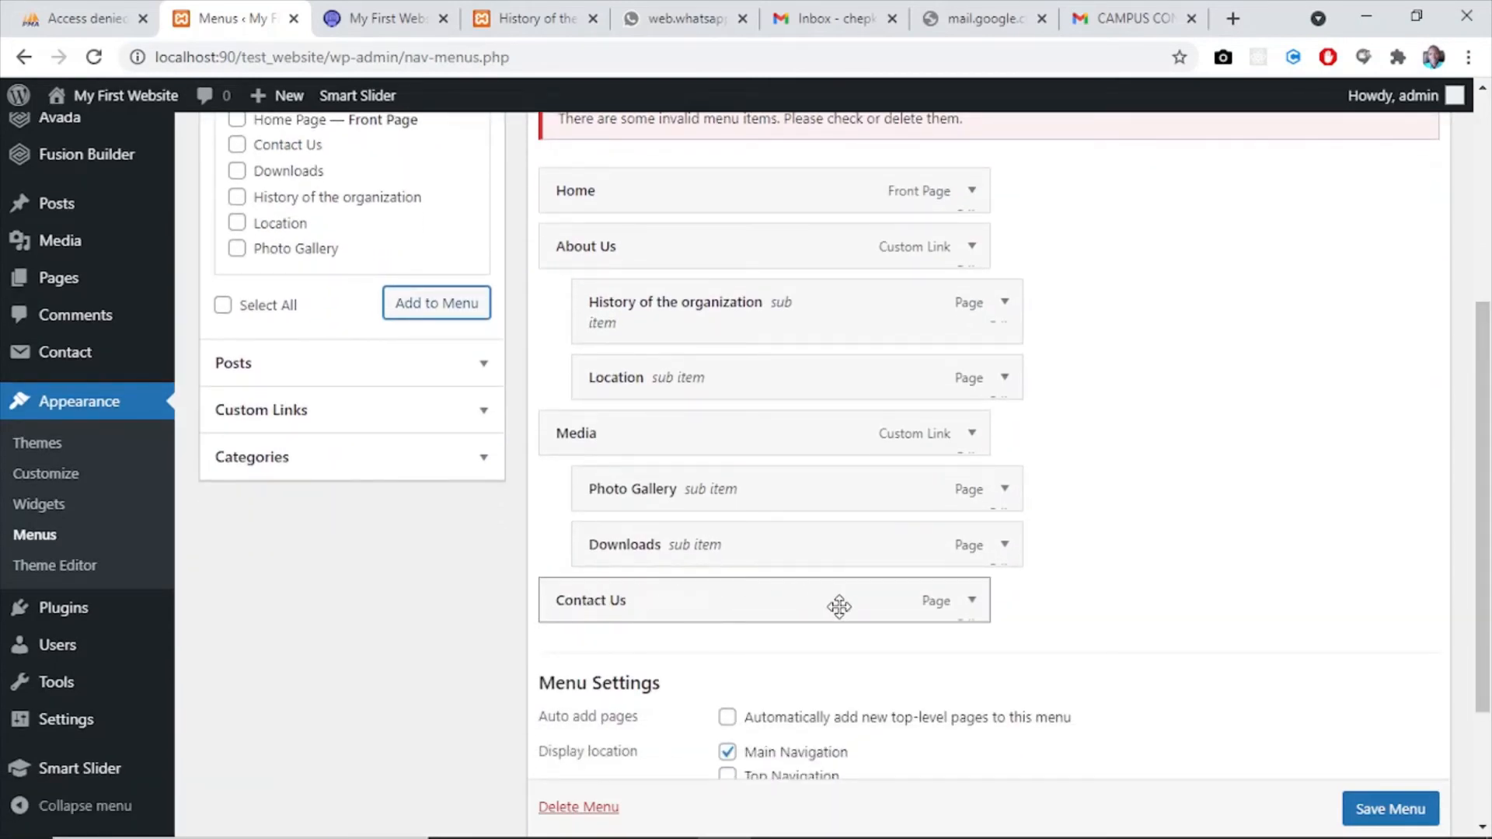
pyautogui.moveTo(1487, 474); pyautogui.dragTo(1471, 354)
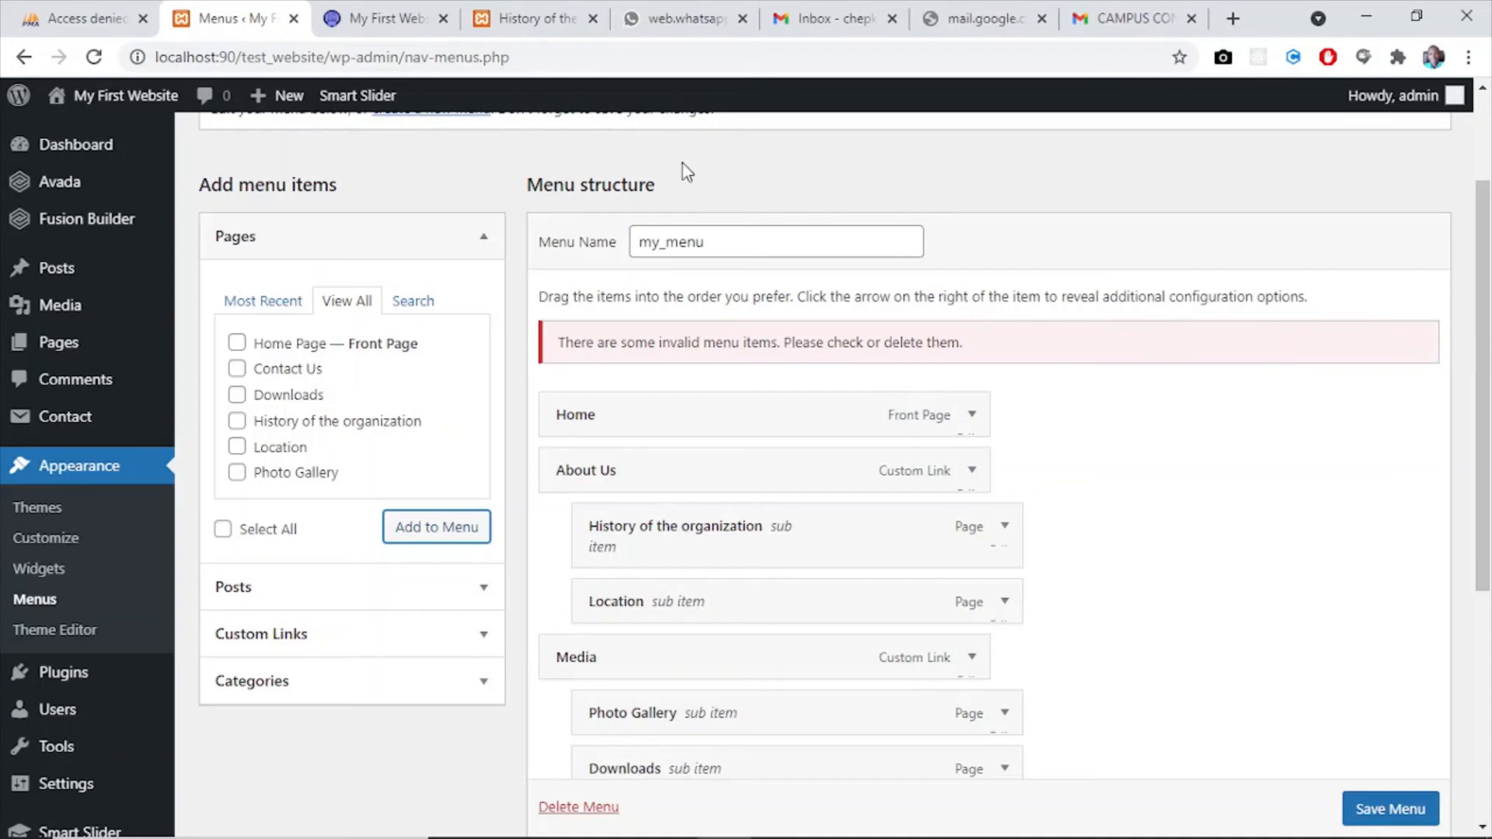
# - Check the live site's menu icons, look up the "home" icon in the Home item's Avada Menu Options, and inspect the About Us item's settings
pyautogui.click(381, 18)
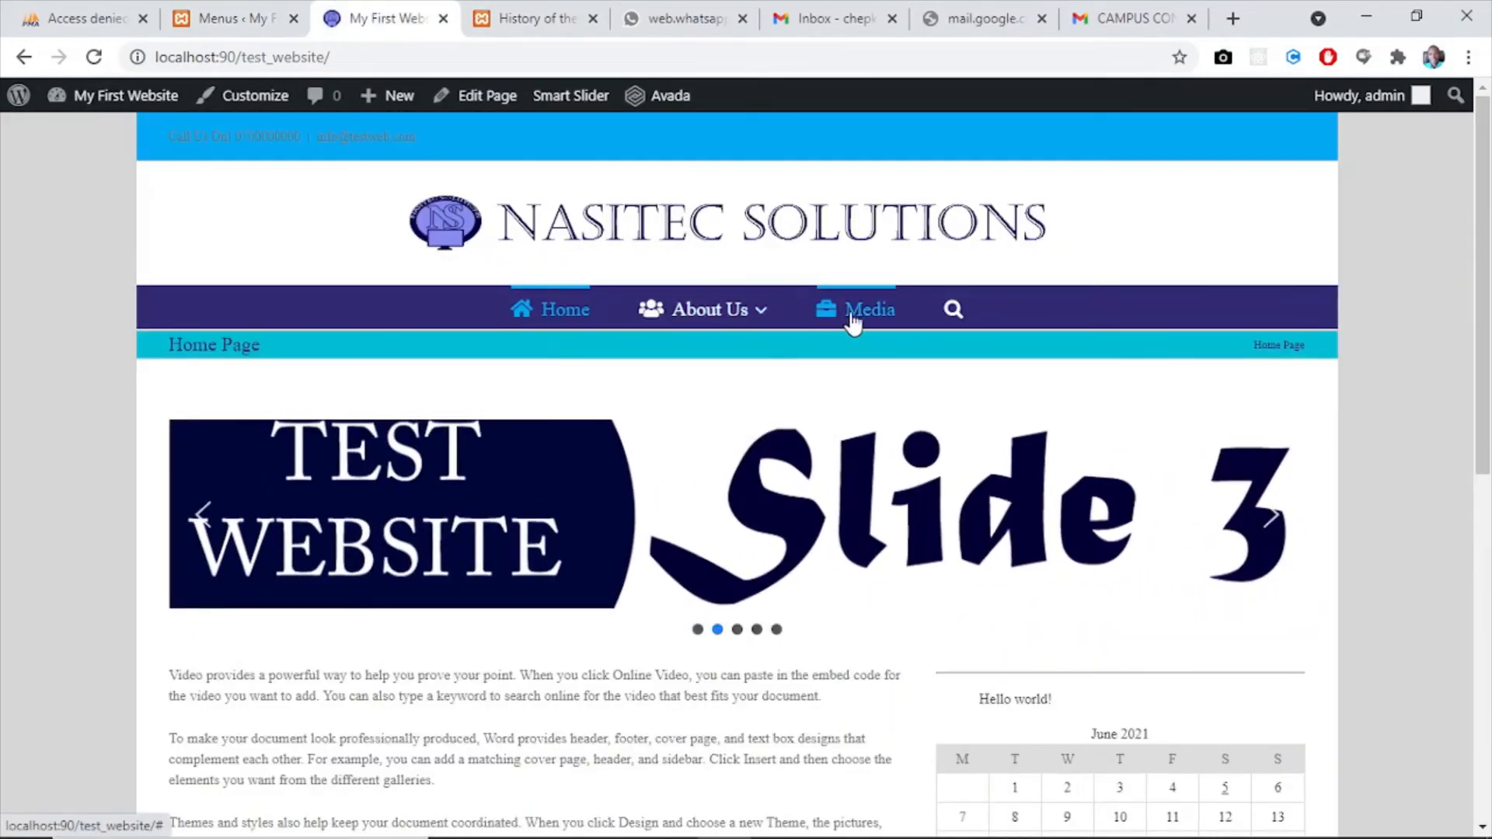
pyautogui.click(184, 19)
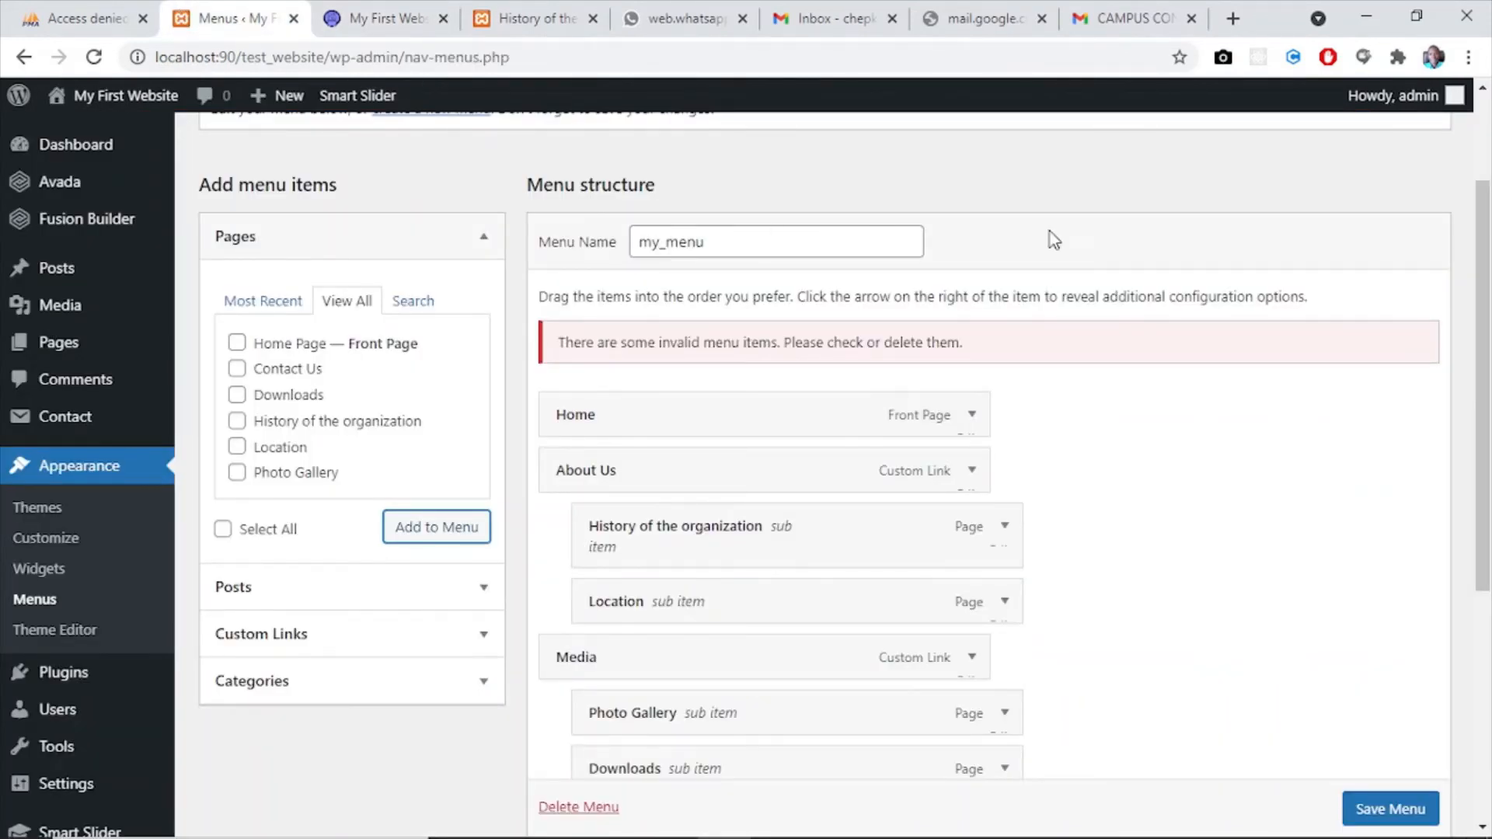
pyautogui.click(972, 416)
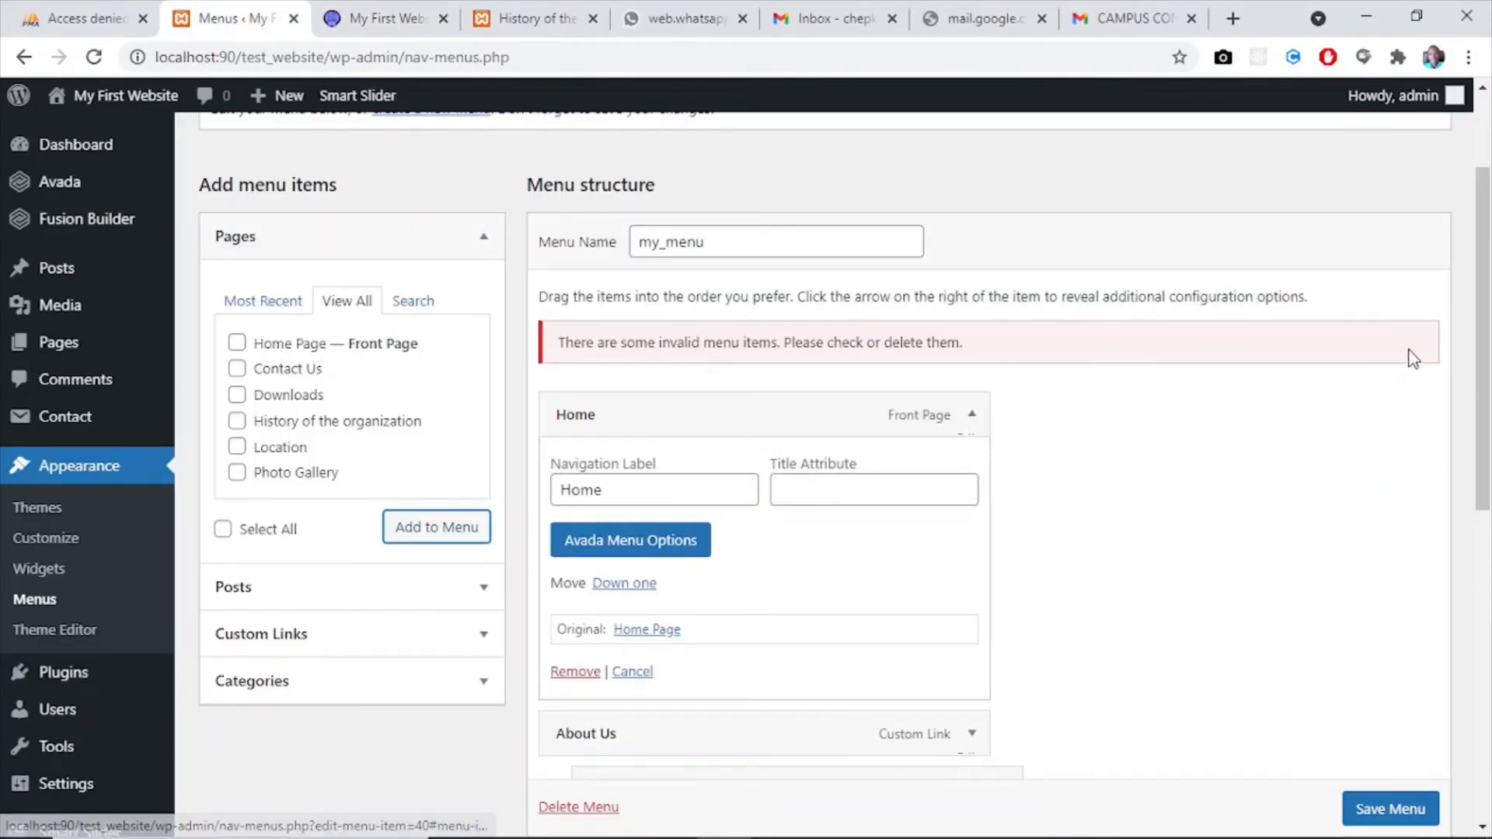
pyautogui.scroll(-2, 1486, 342)
pyautogui.scroll(-2, 1486, 342)
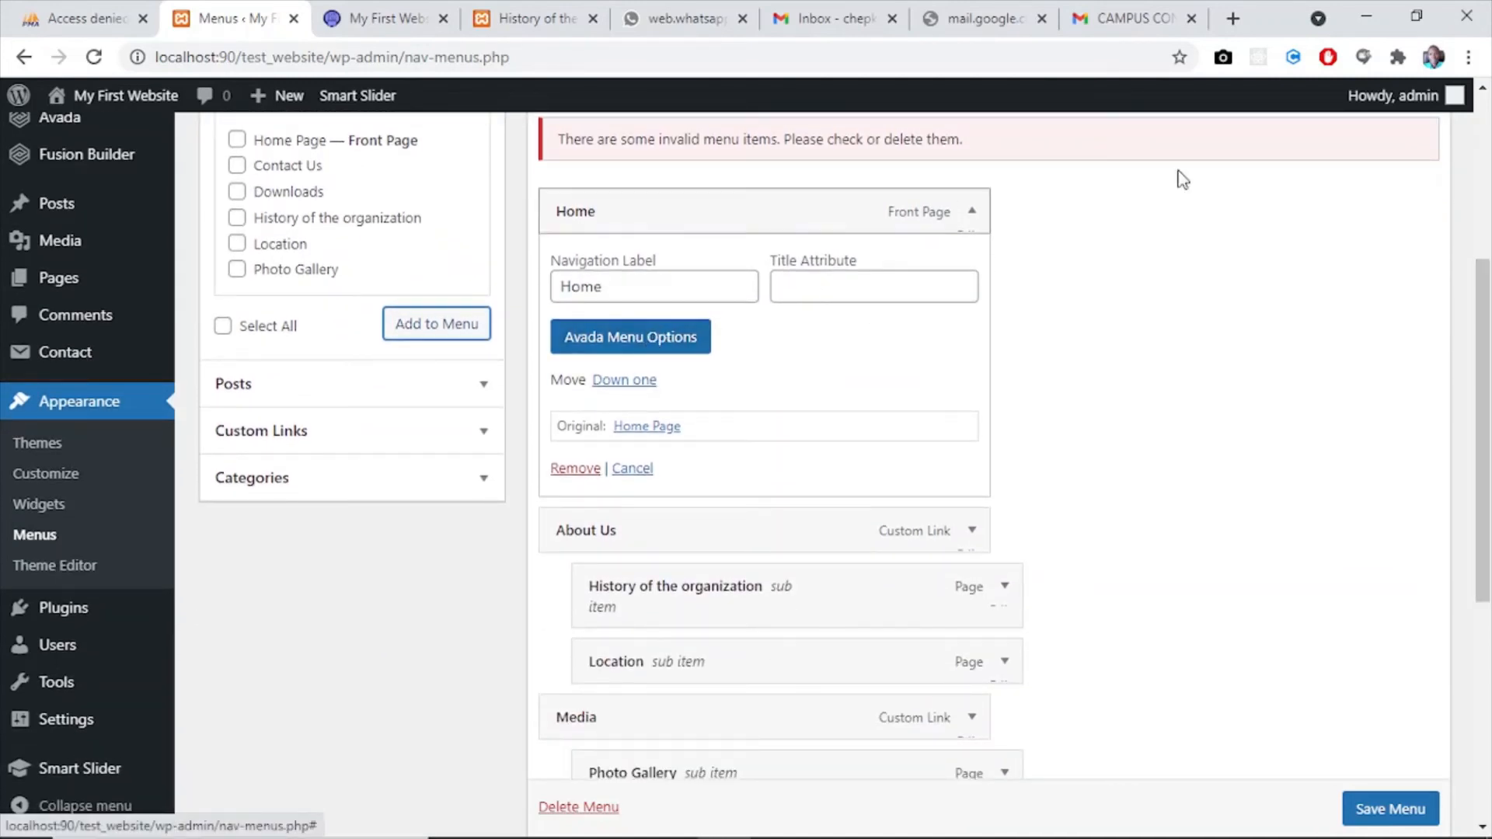
pyautogui.click(971, 216)
pyautogui.click(970, 216)
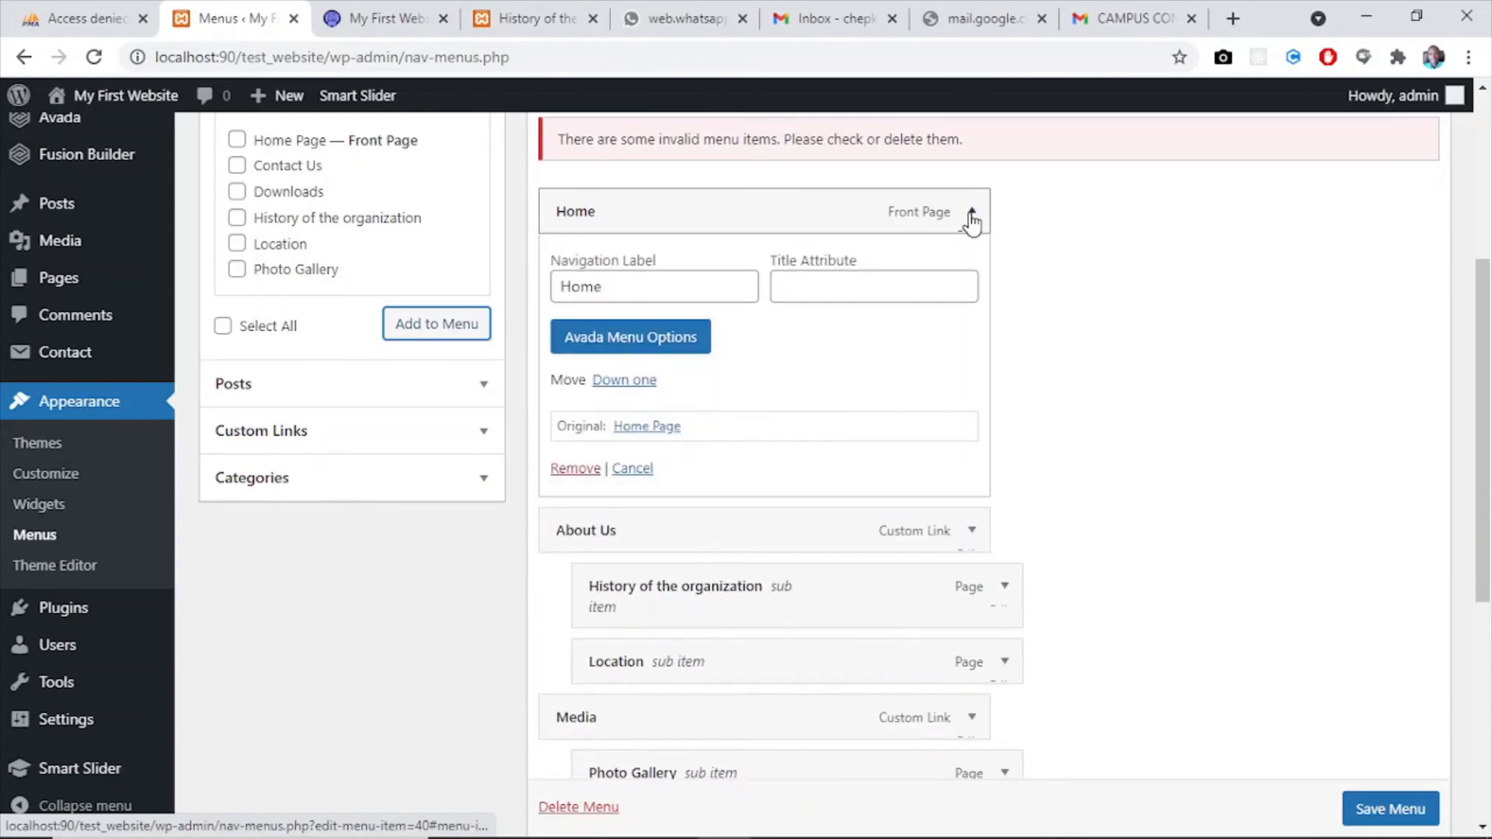
pyautogui.click(589, 350)
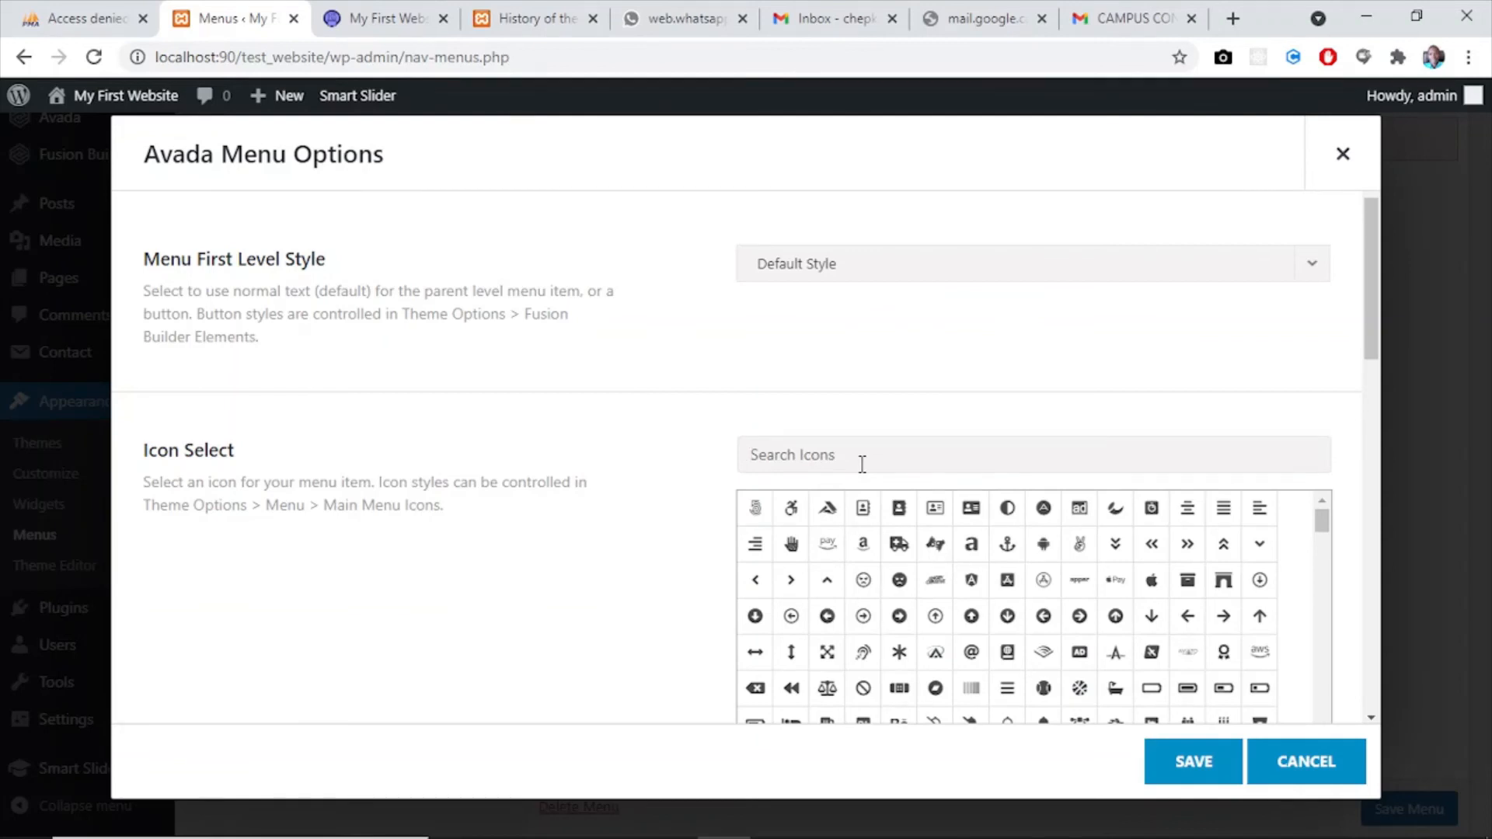
pyautogui.write('home')
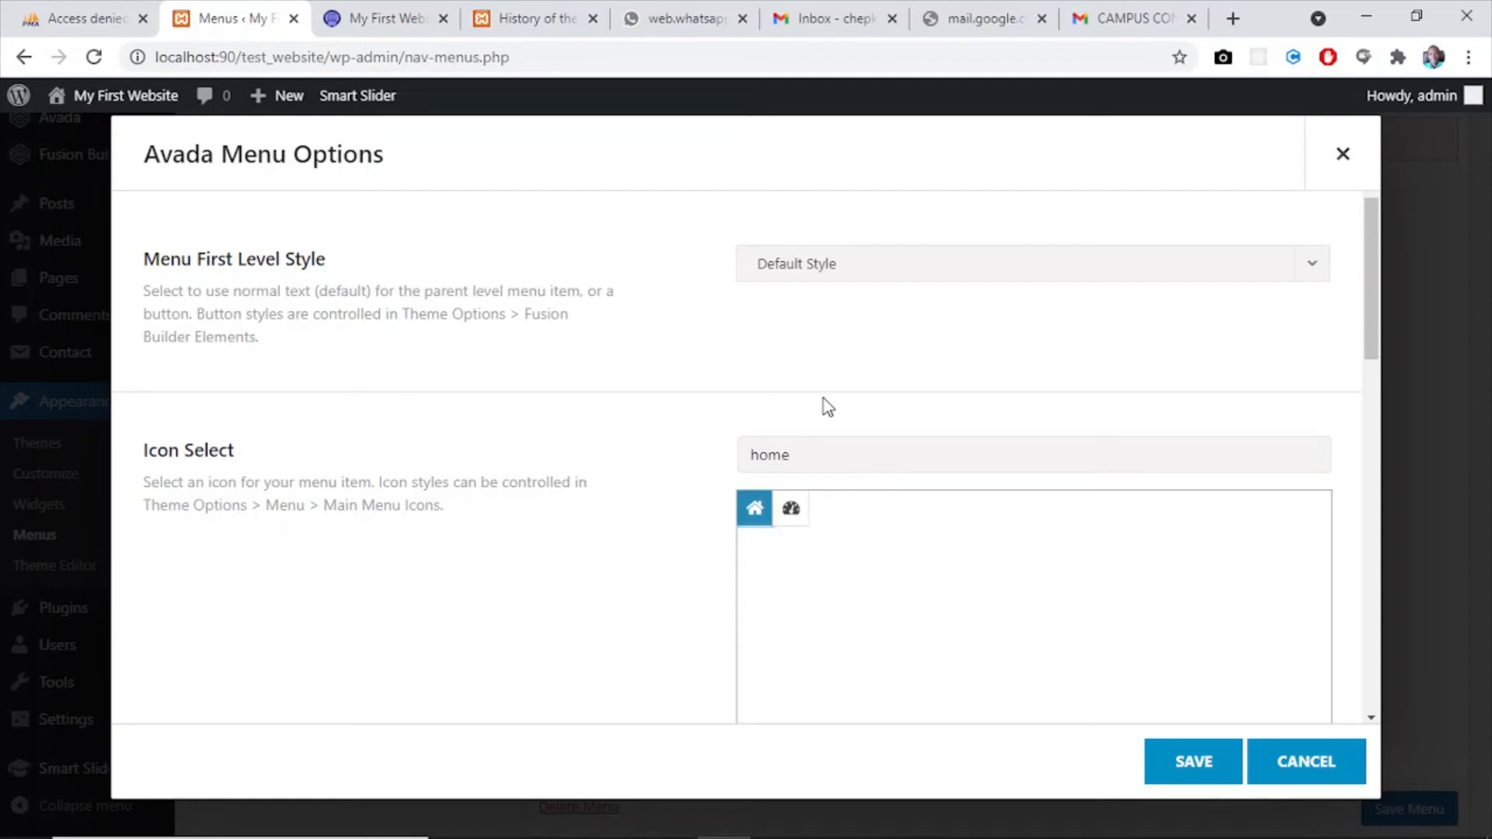
pyautogui.click(1345, 159)
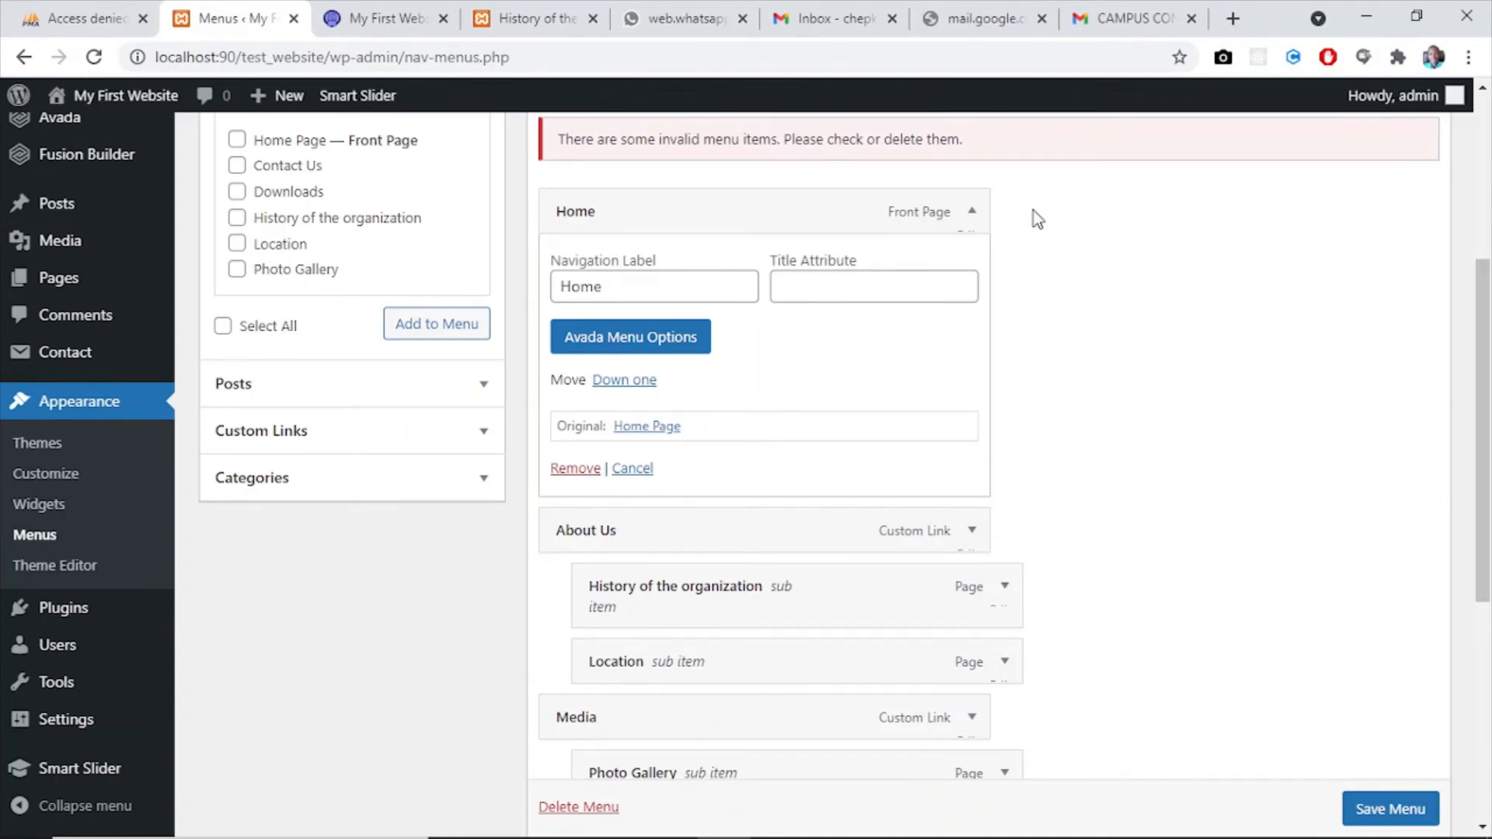
pyautogui.click(972, 210)
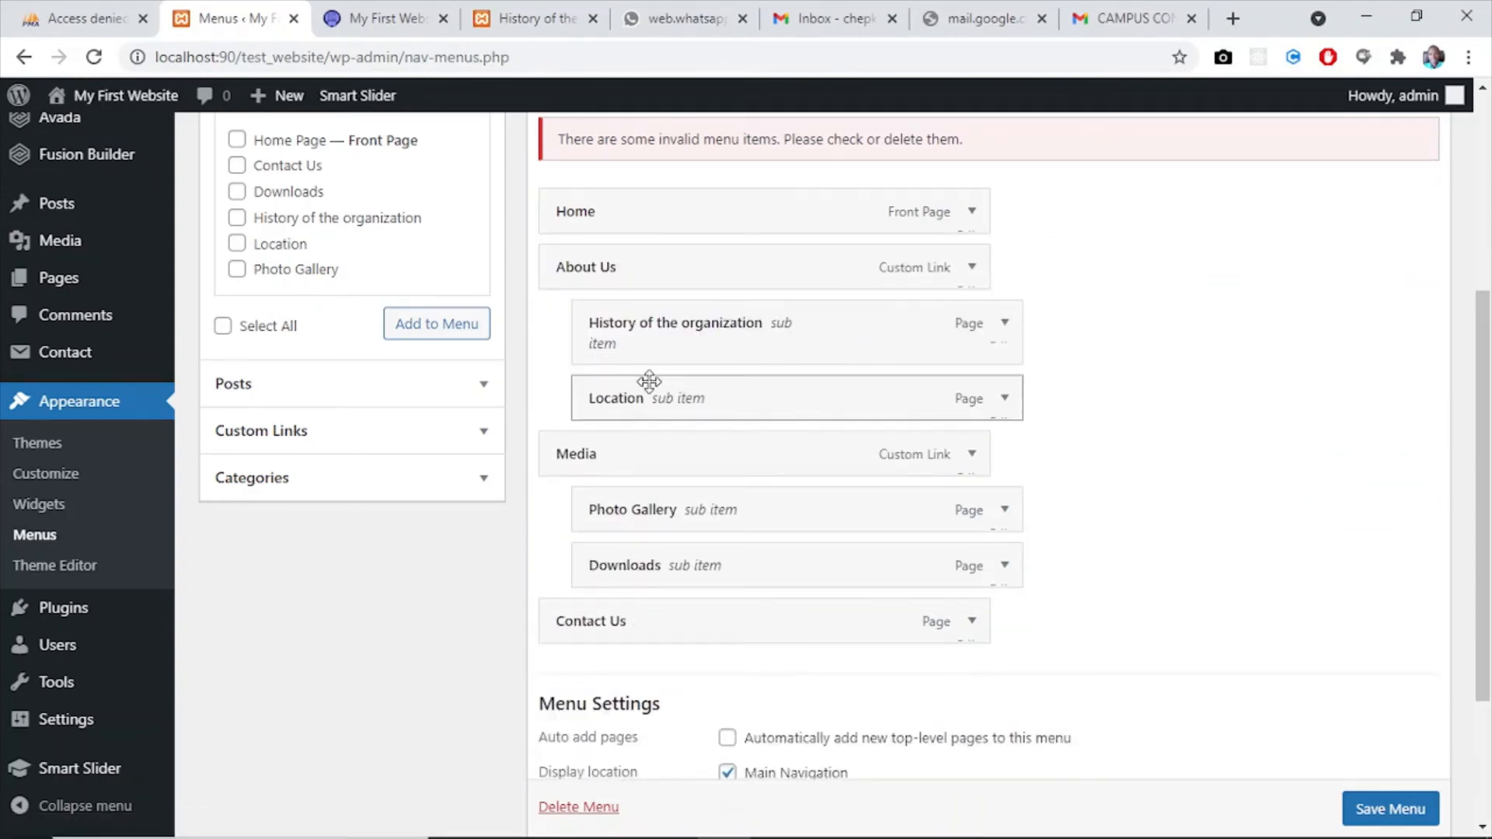
pyautogui.click(969, 270)
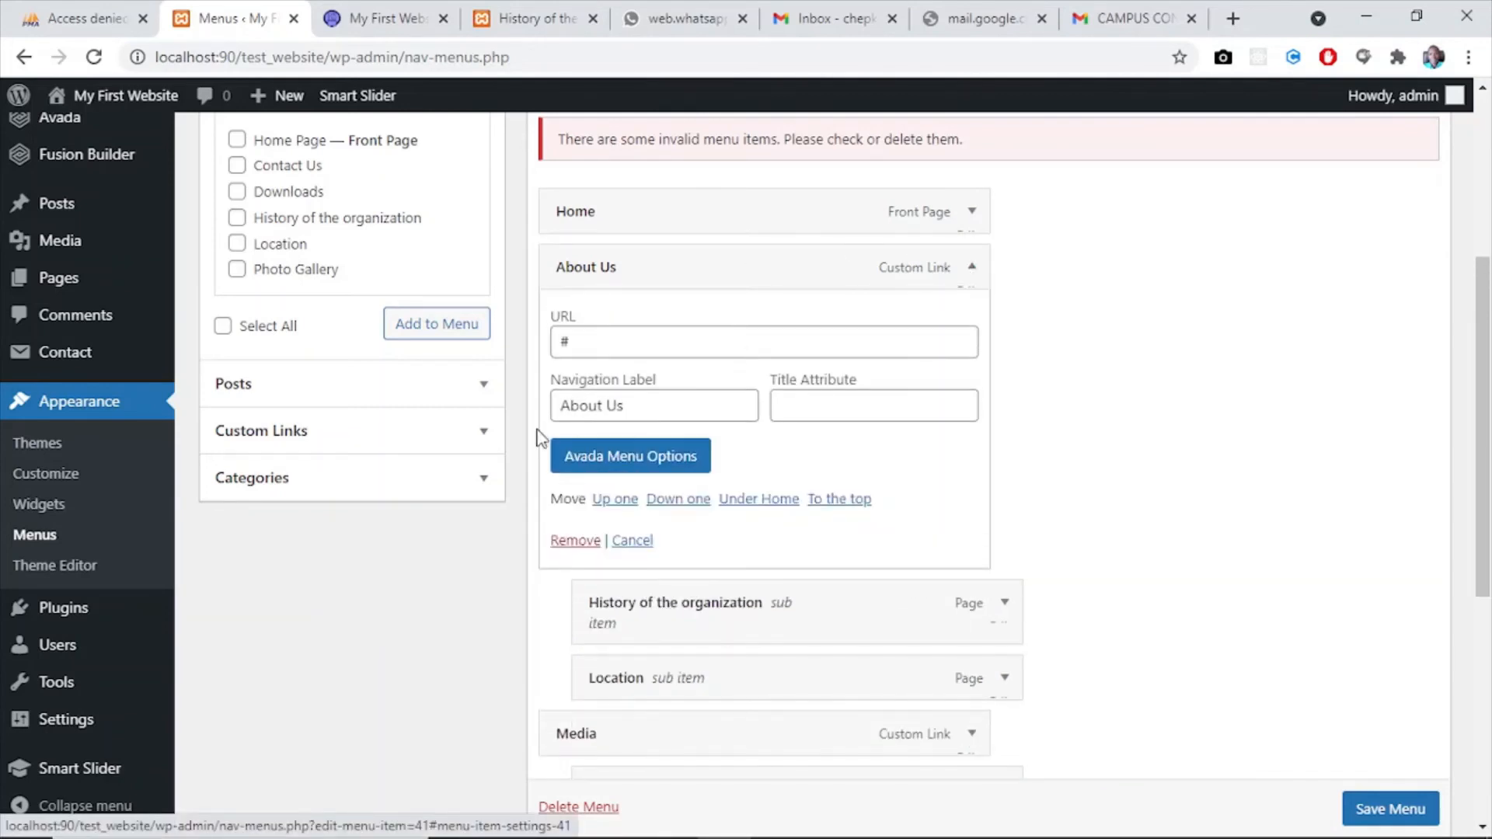
pyautogui.click(971, 272)
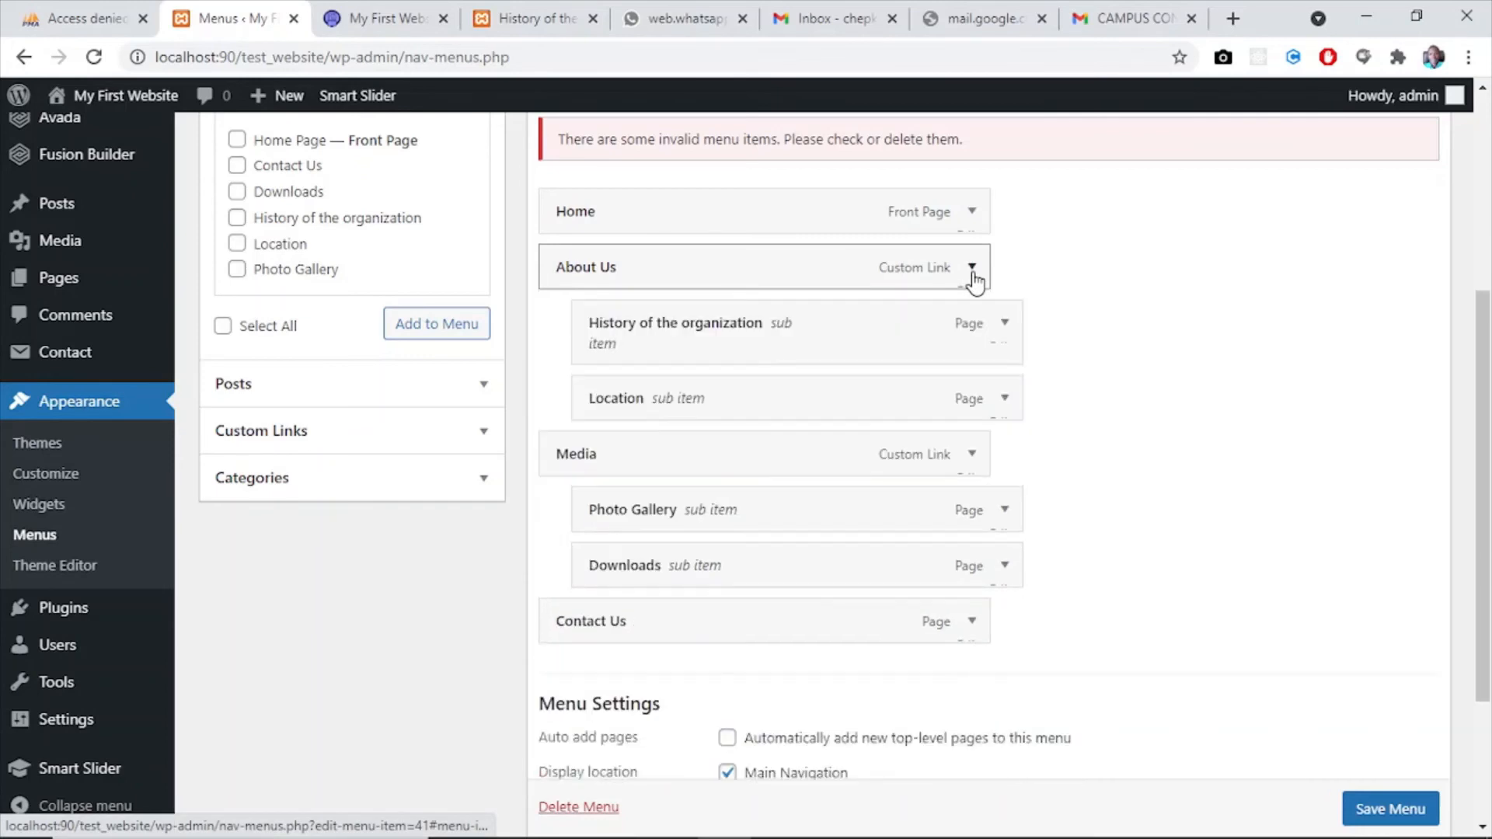
# - Assign the briefcase icon to the Media item through its Avada Menu Options, searching for "brief", and save the options
pyautogui.click(972, 457)
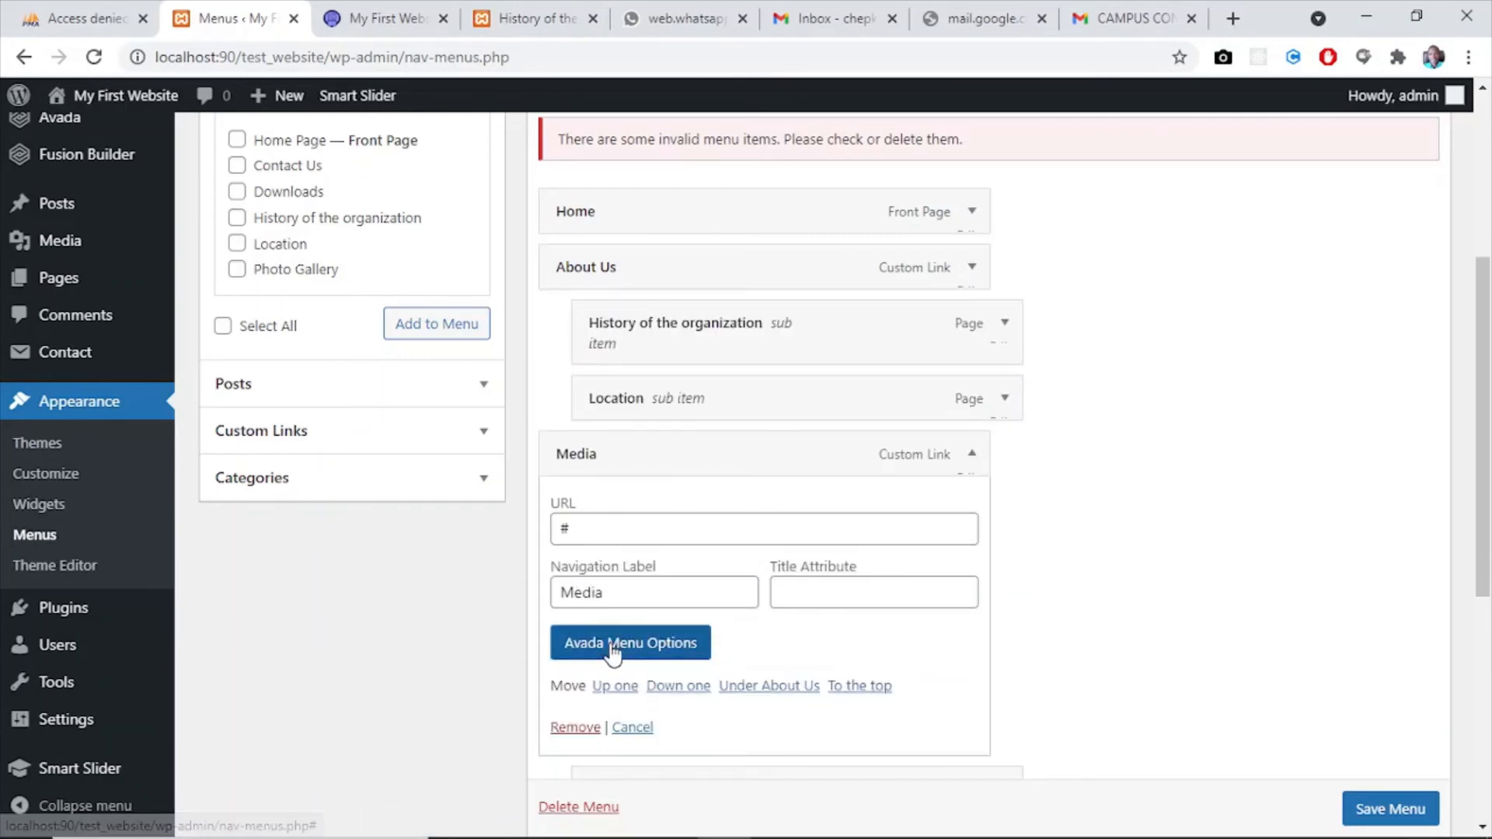
pyautogui.click(613, 644)
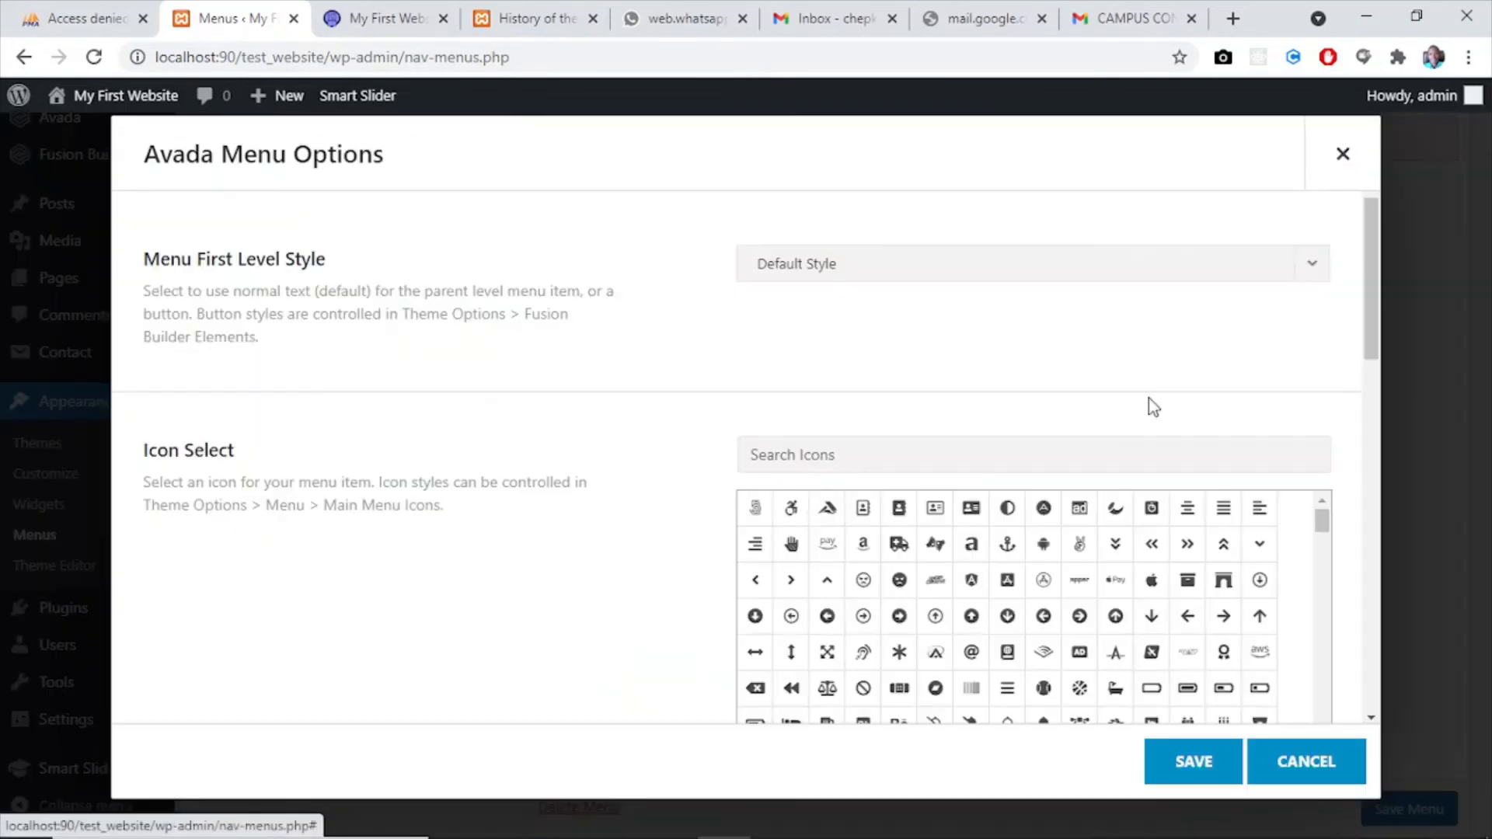
pyautogui.click(804, 452)
pyautogui.write('cam')
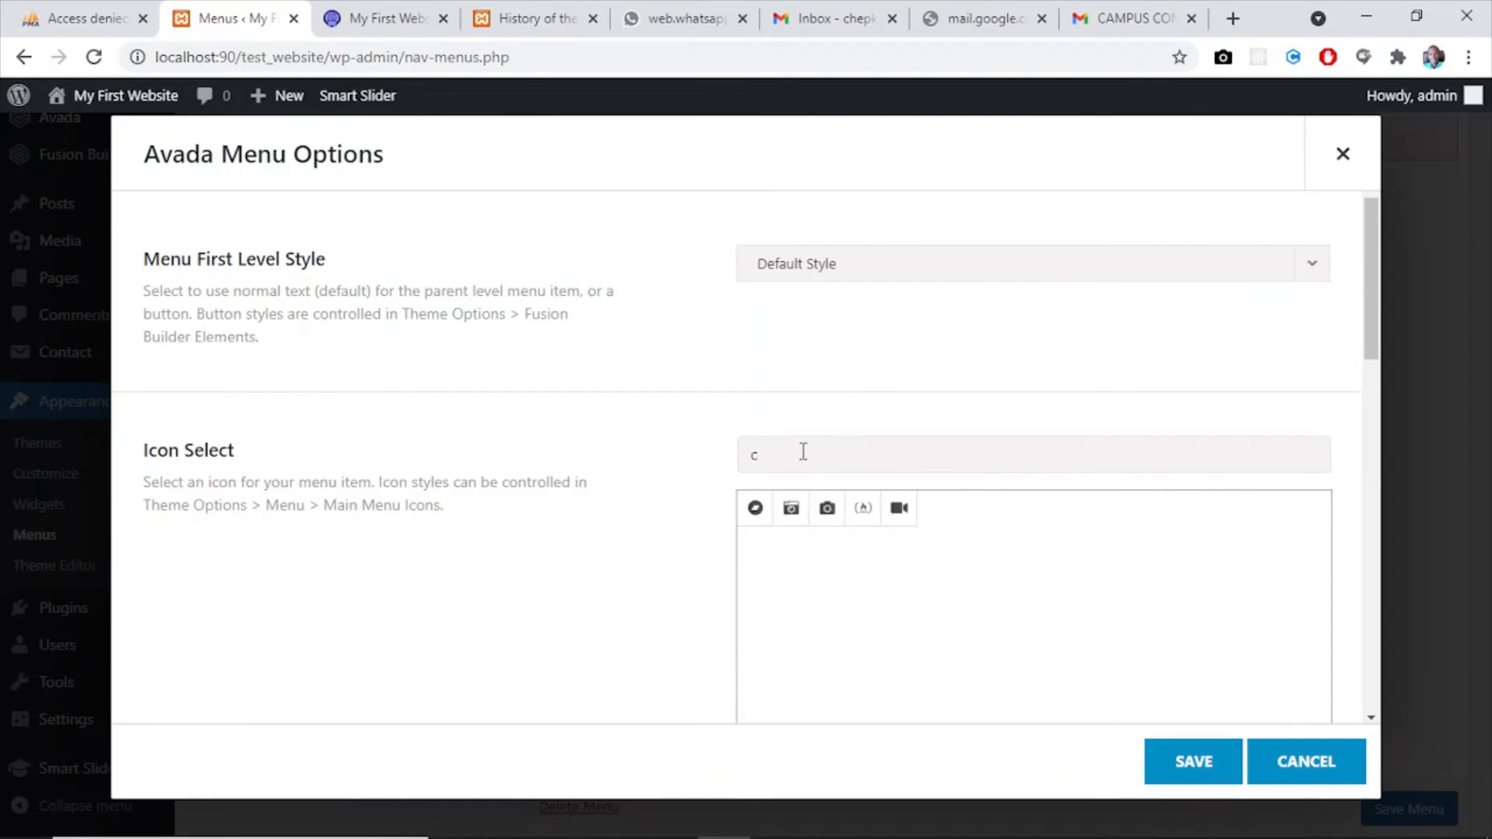
pyautogui.press('BackSpace')
pyautogui.write('brief')
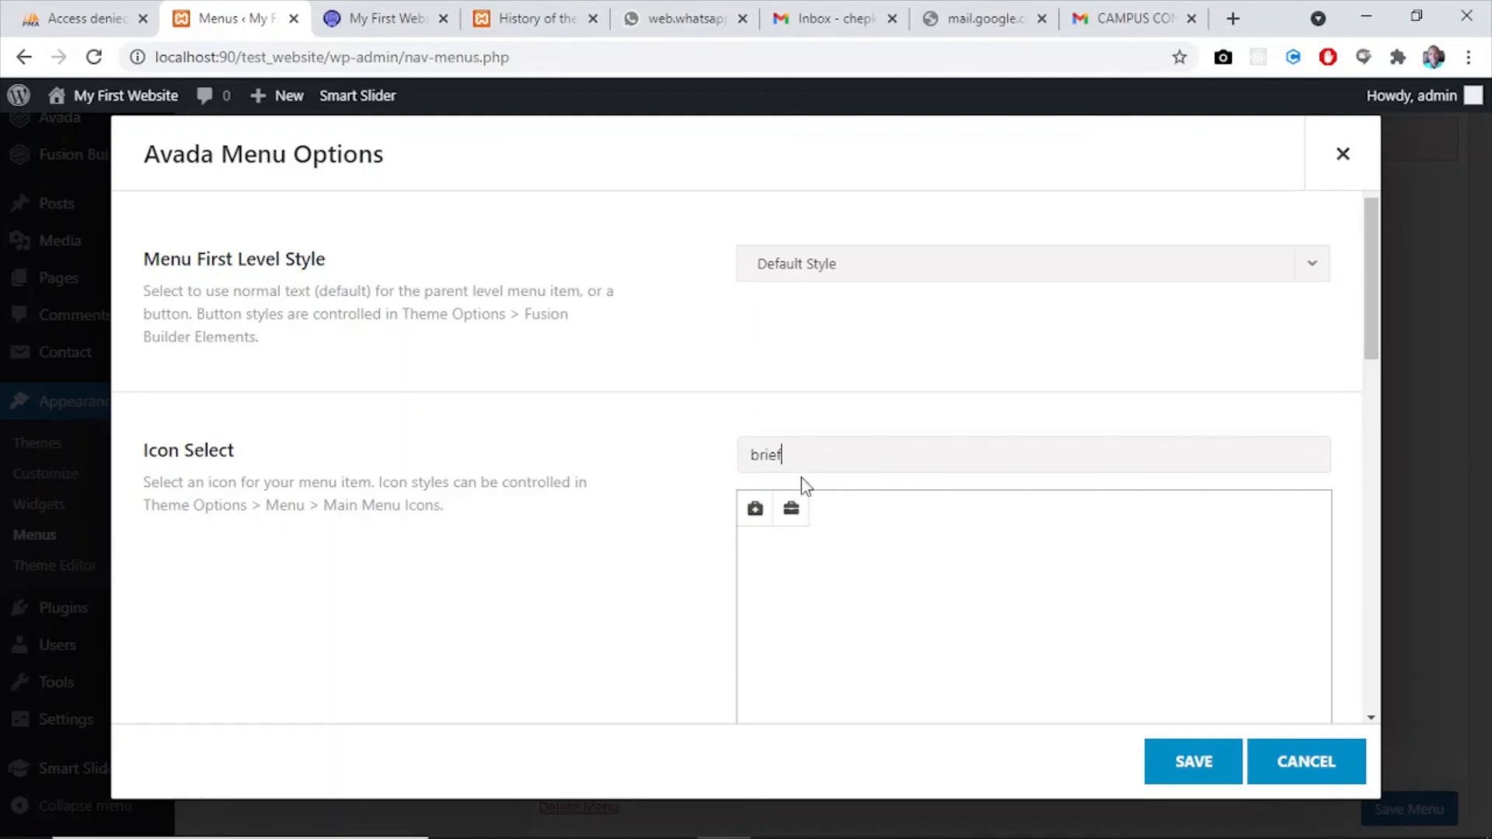
pyautogui.click(800, 522)
pyautogui.click(1177, 764)
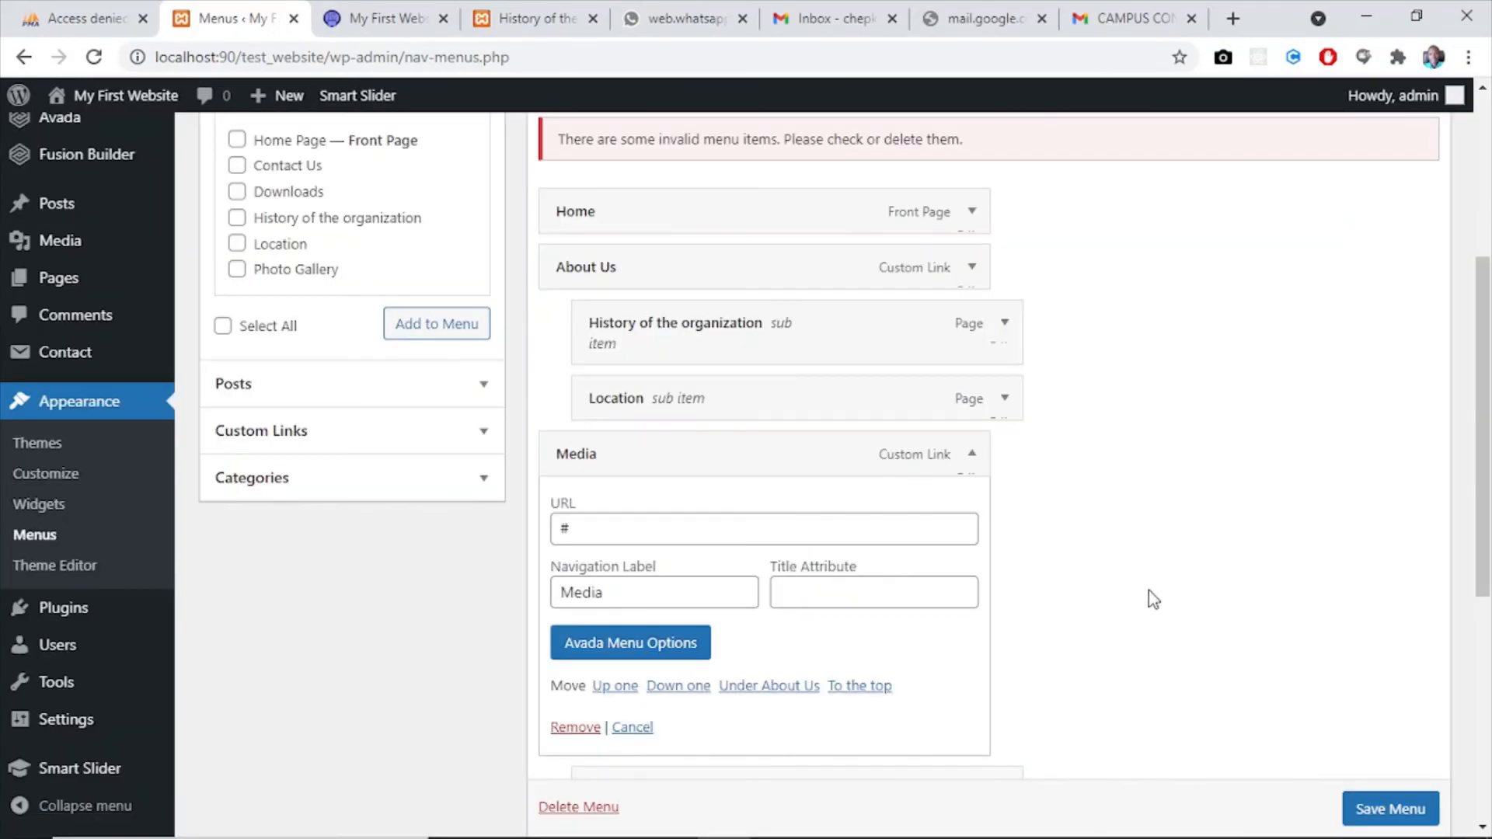
pyautogui.click(969, 459)
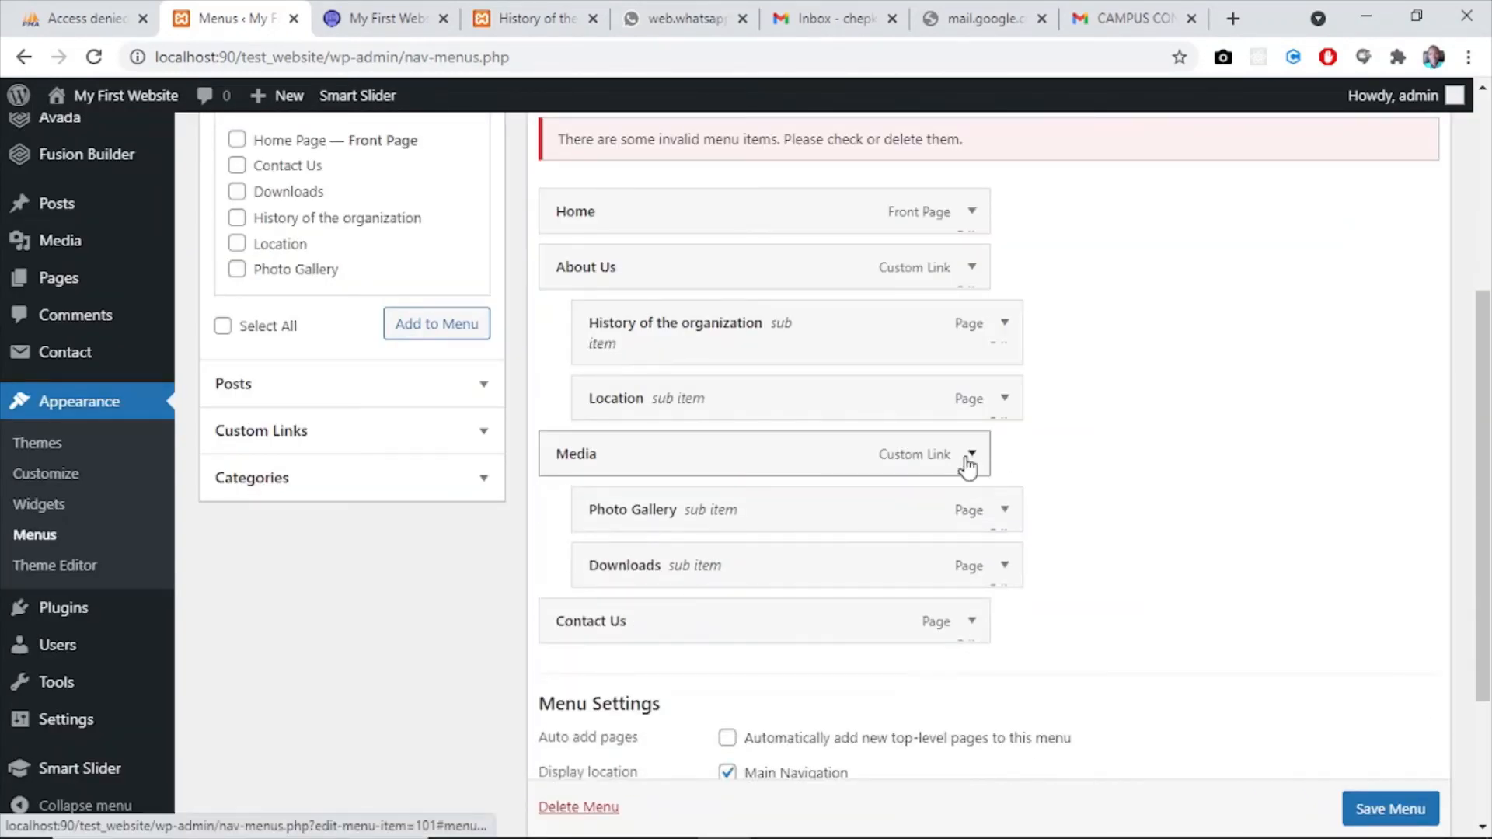
# - Assign the plain handset icon to the Contact Us item through its Avada Menu Options, searching for "phone", and save the options
pyautogui.click(970, 621)
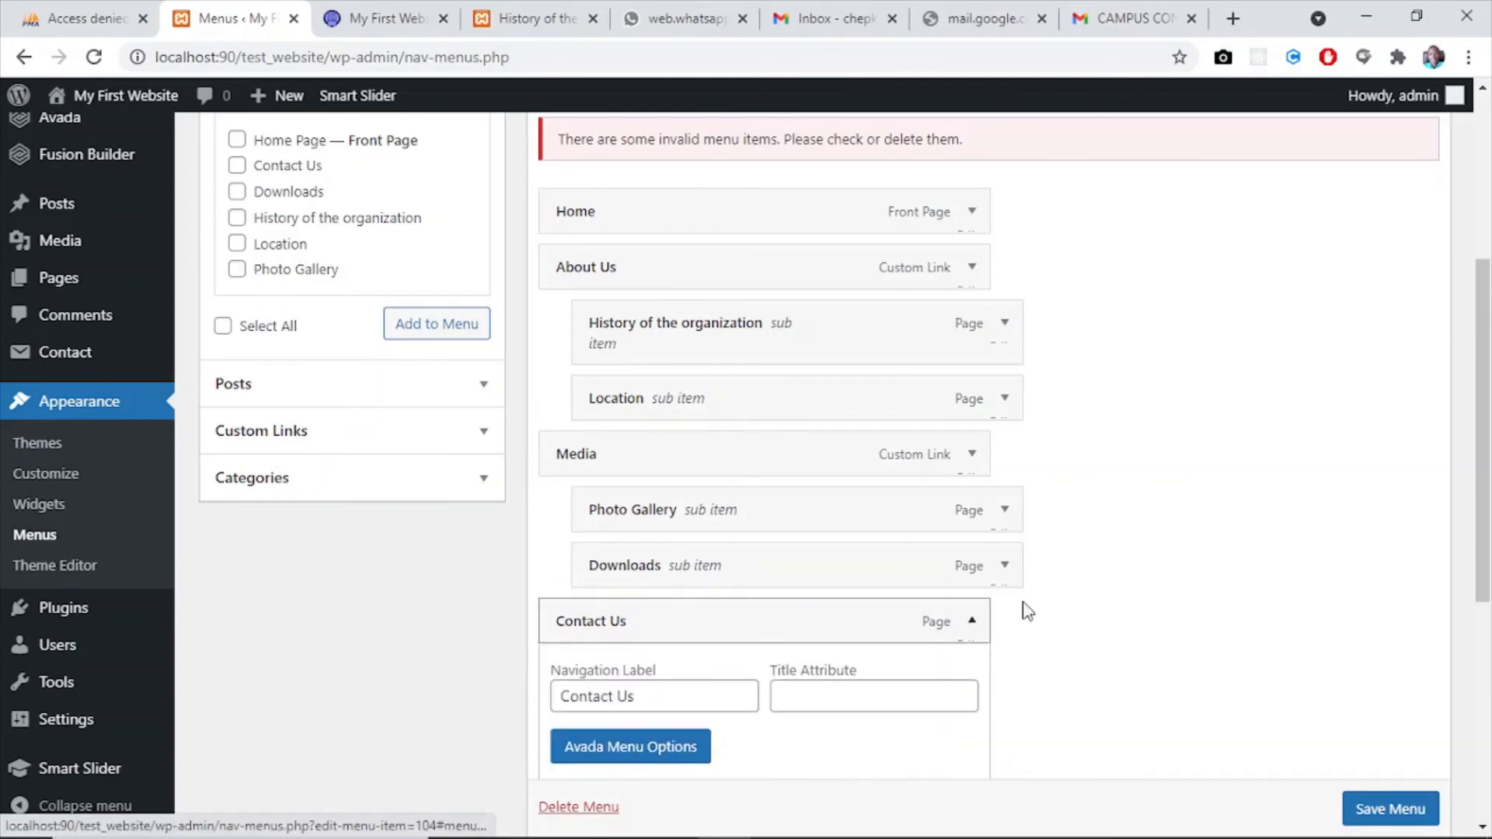
pyautogui.moveTo(1488, 427); pyautogui.dragTo(1490, 562)
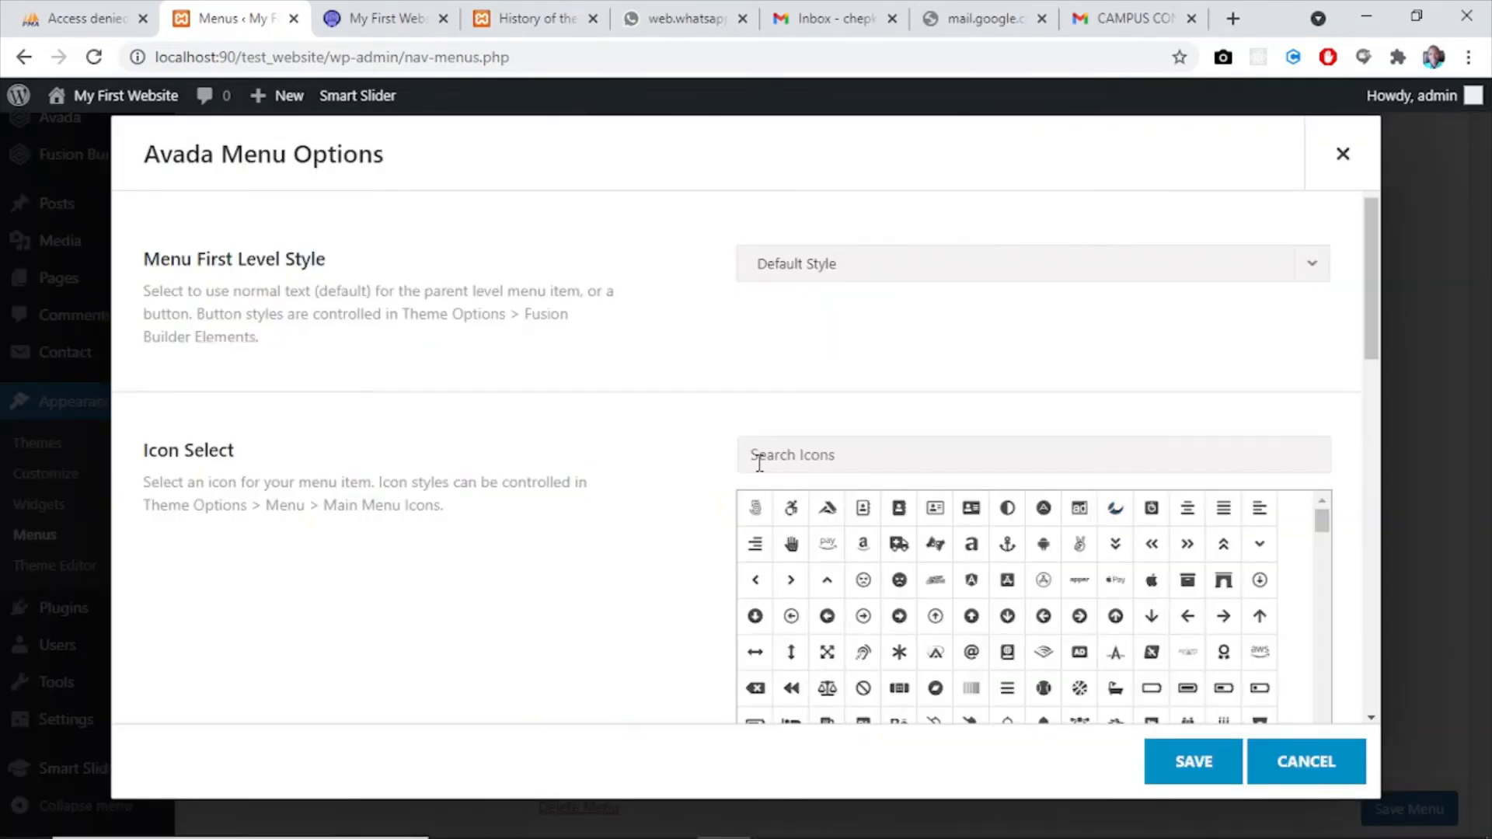
pyautogui.write('cal')
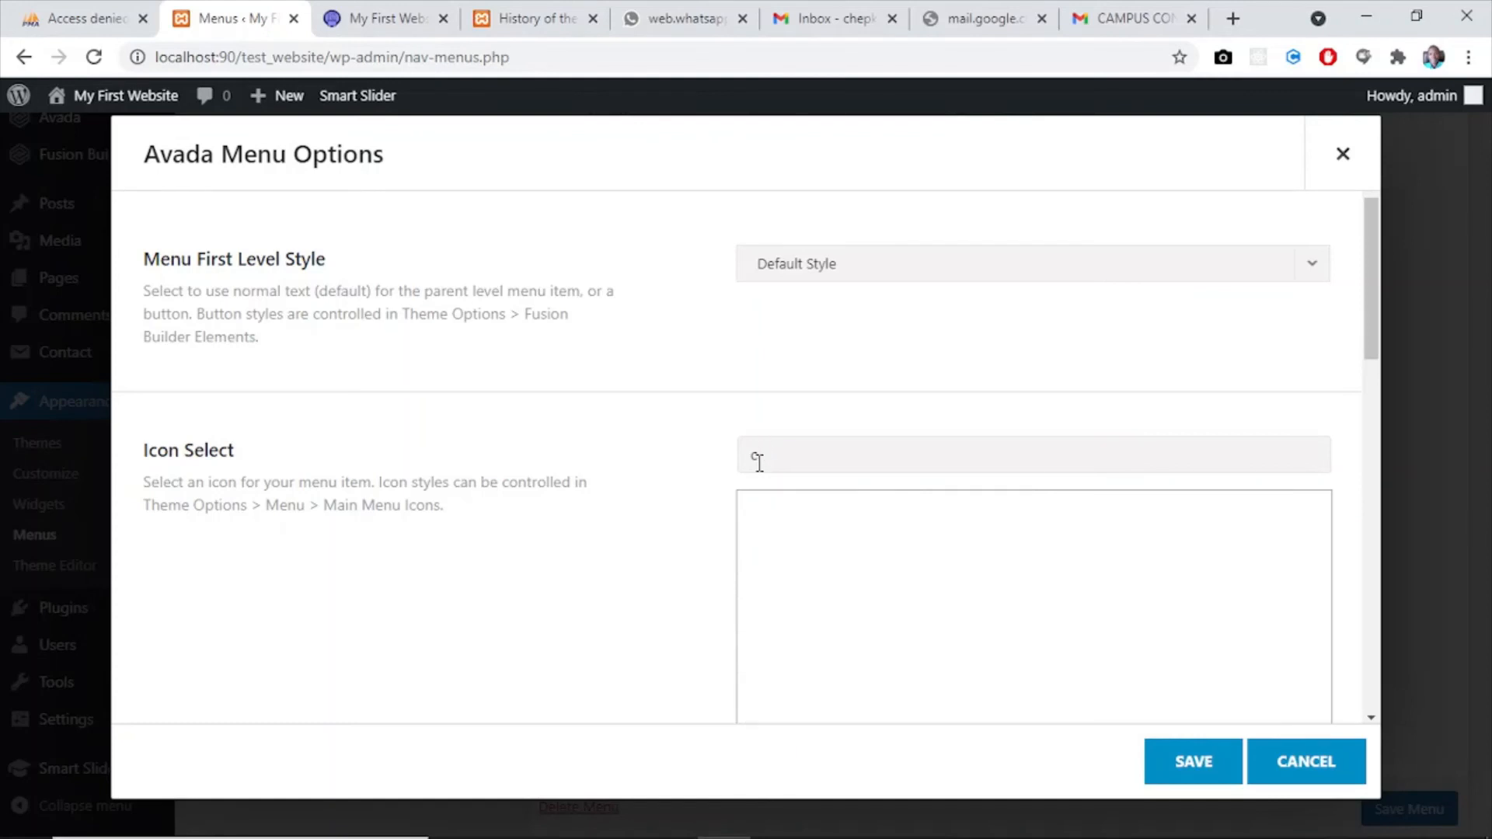
pyautogui.write('c')
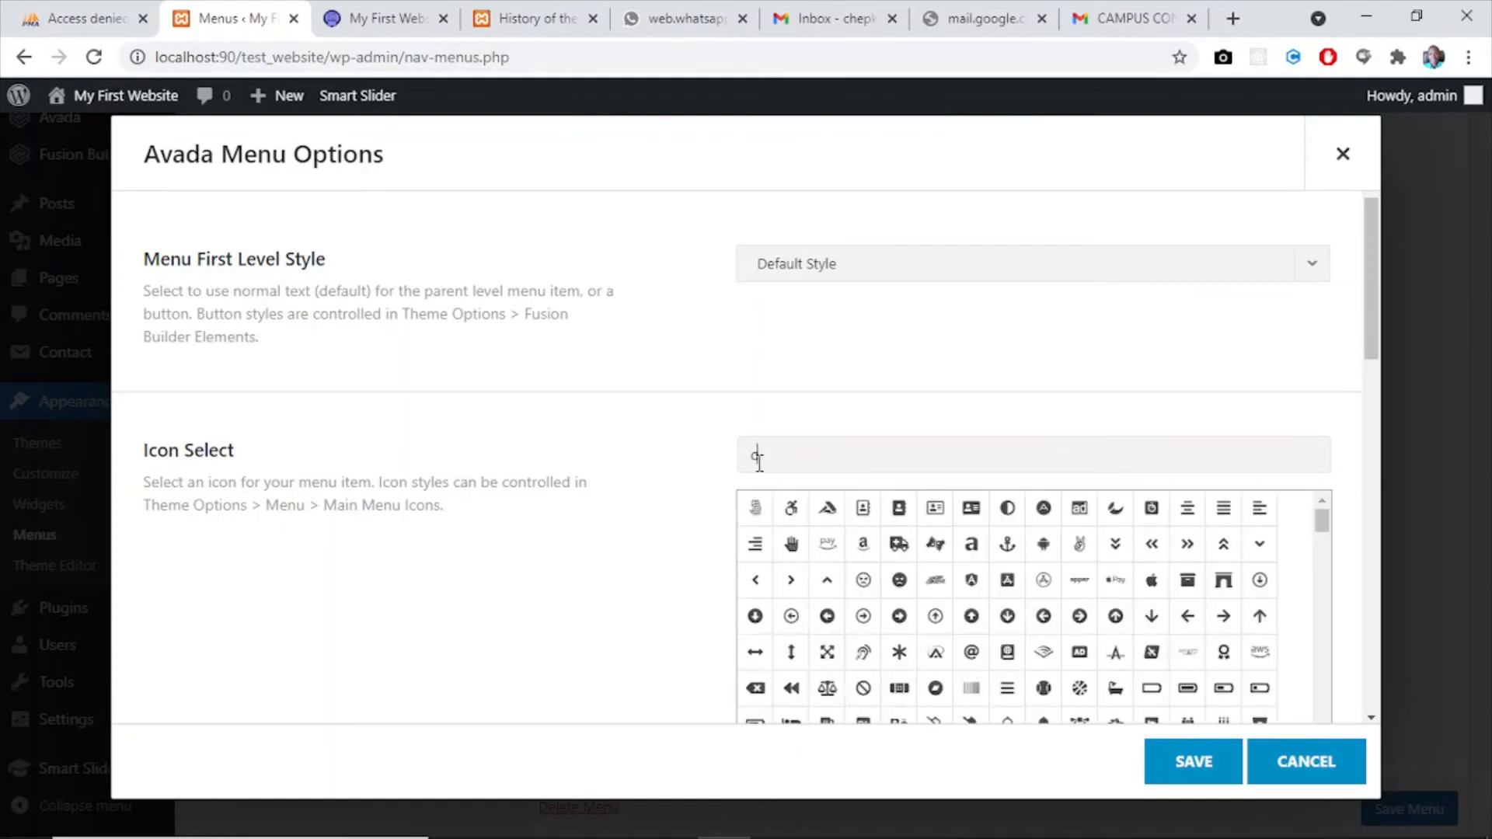
pyautogui.write('ontac')
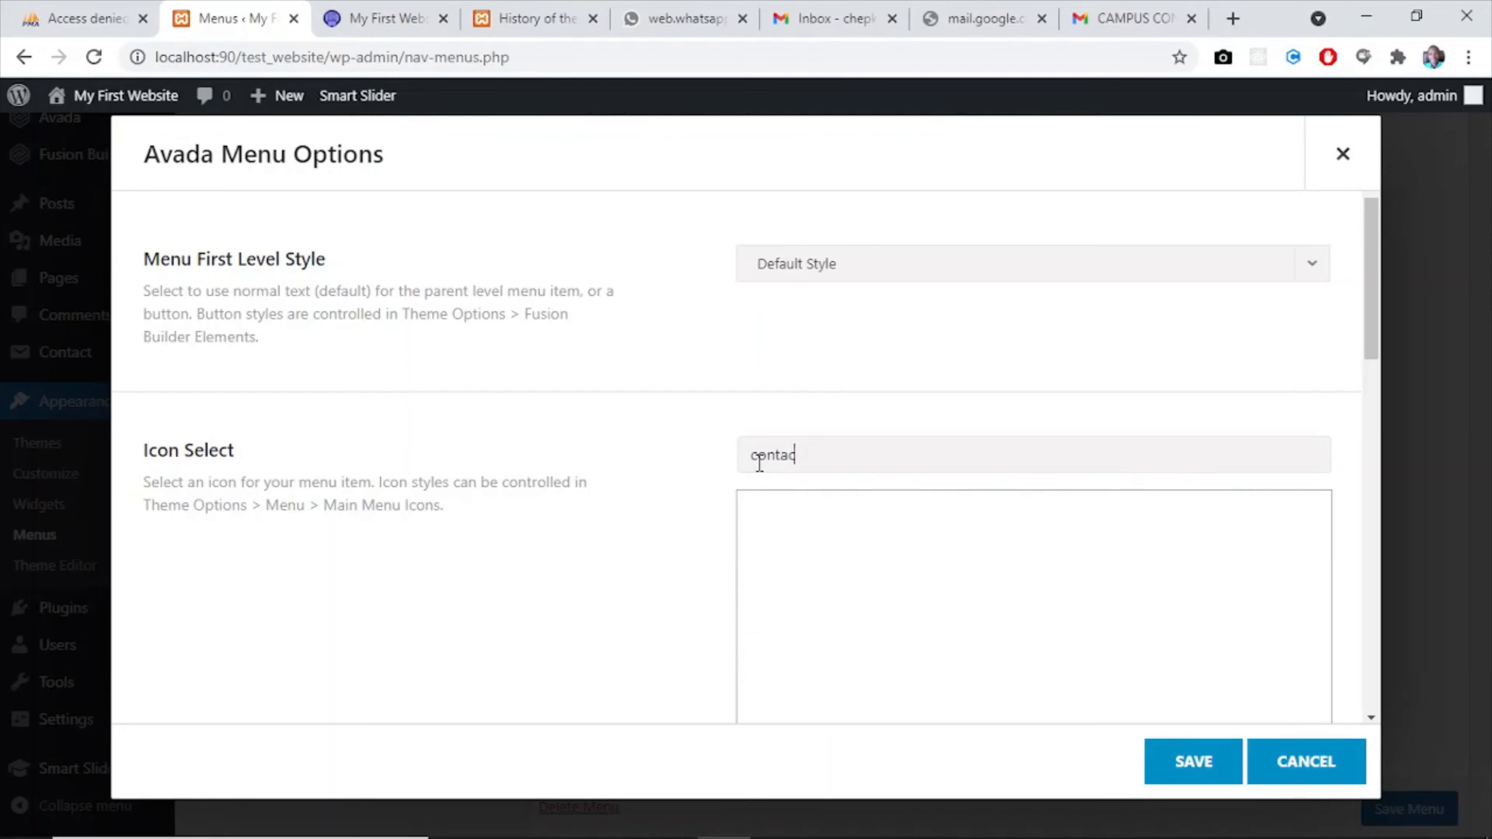
pyautogui.press('BackSpace')
pyautogui.press('BackSpace')
pyautogui.press('BackSpace')
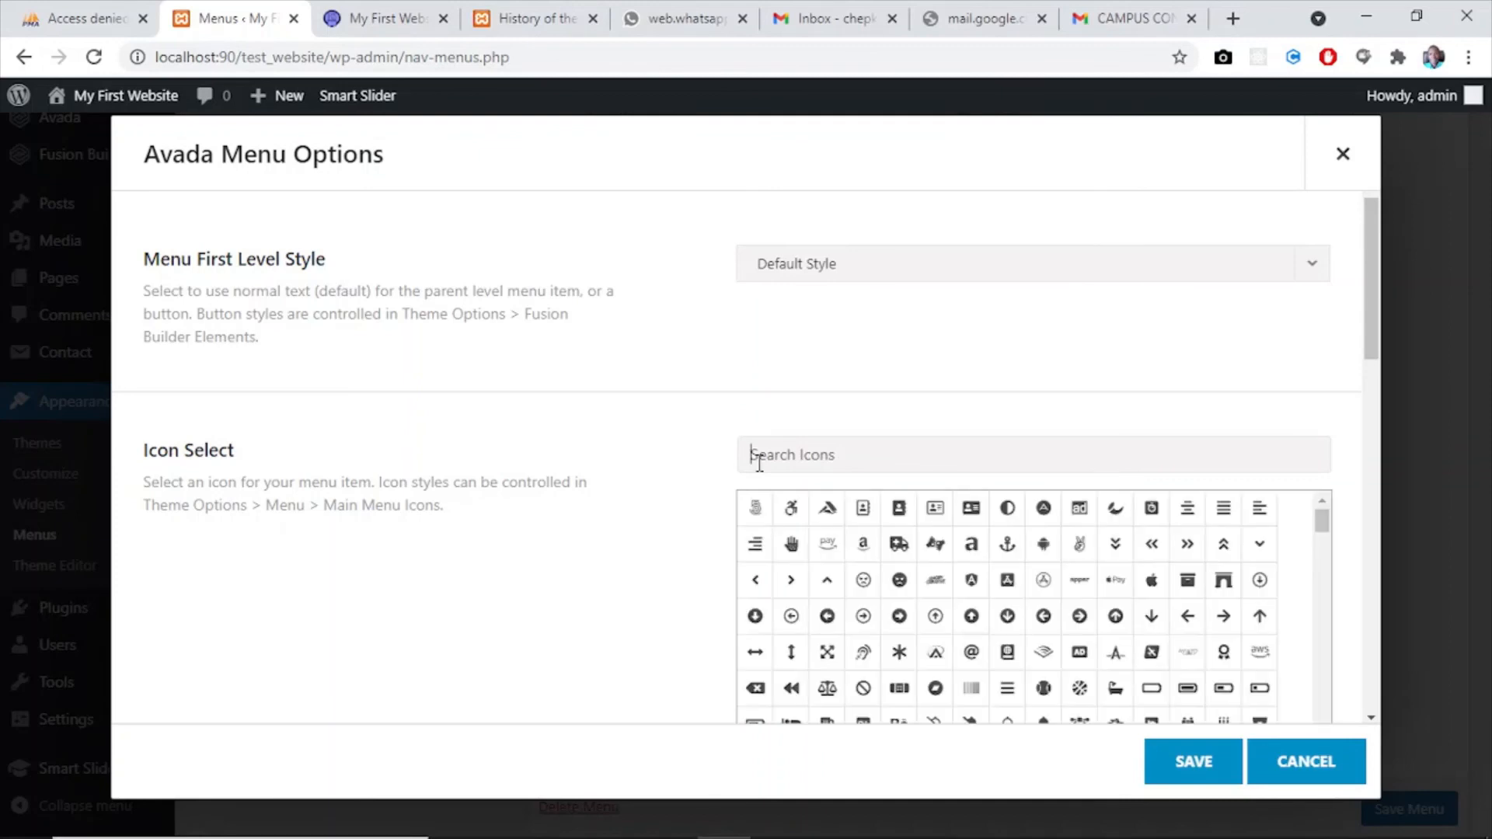
pyautogui.write('phone')
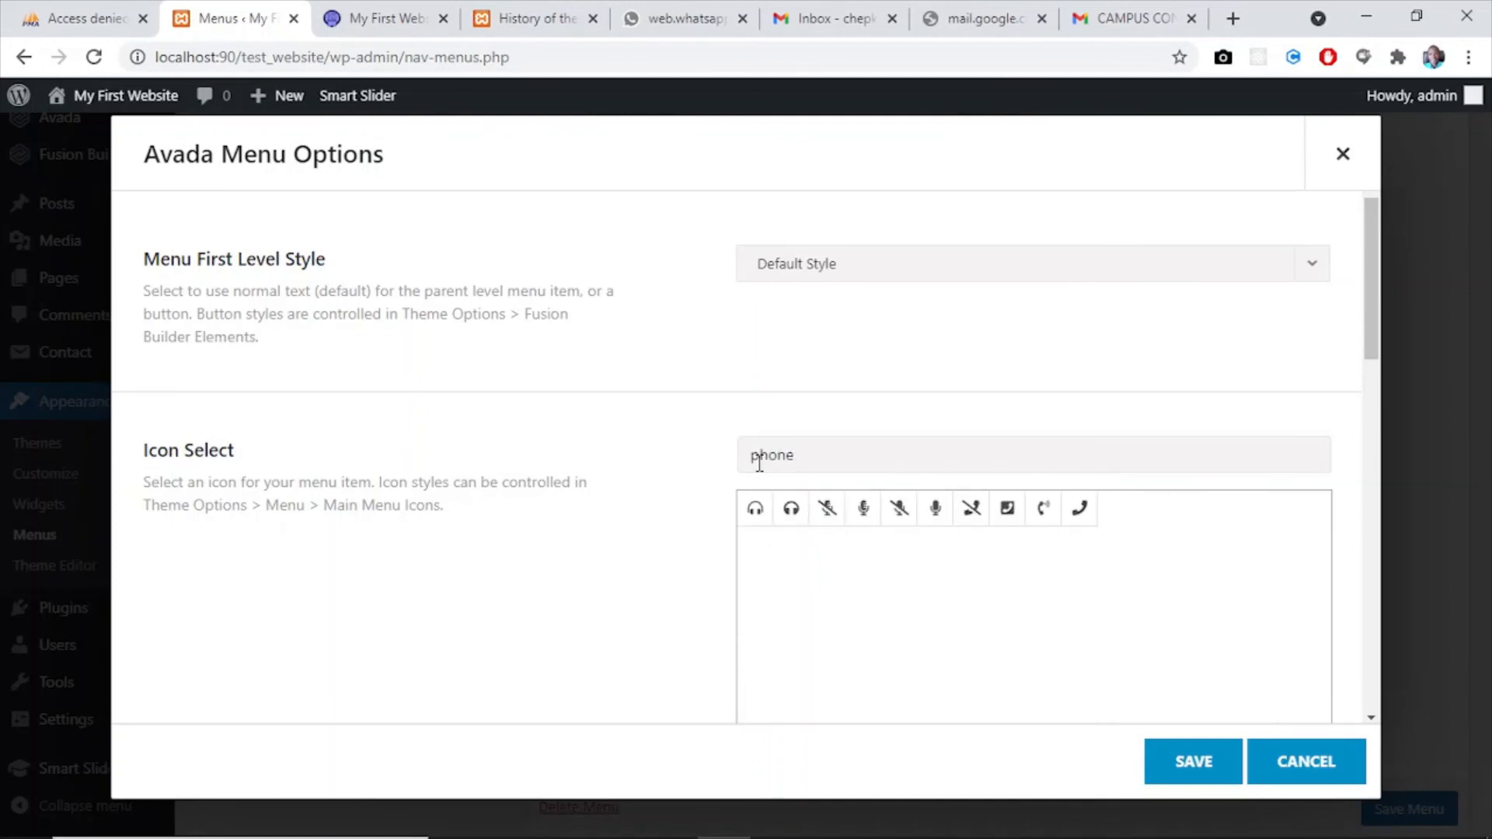
pyautogui.click(1086, 515)
pyautogui.click(1192, 761)
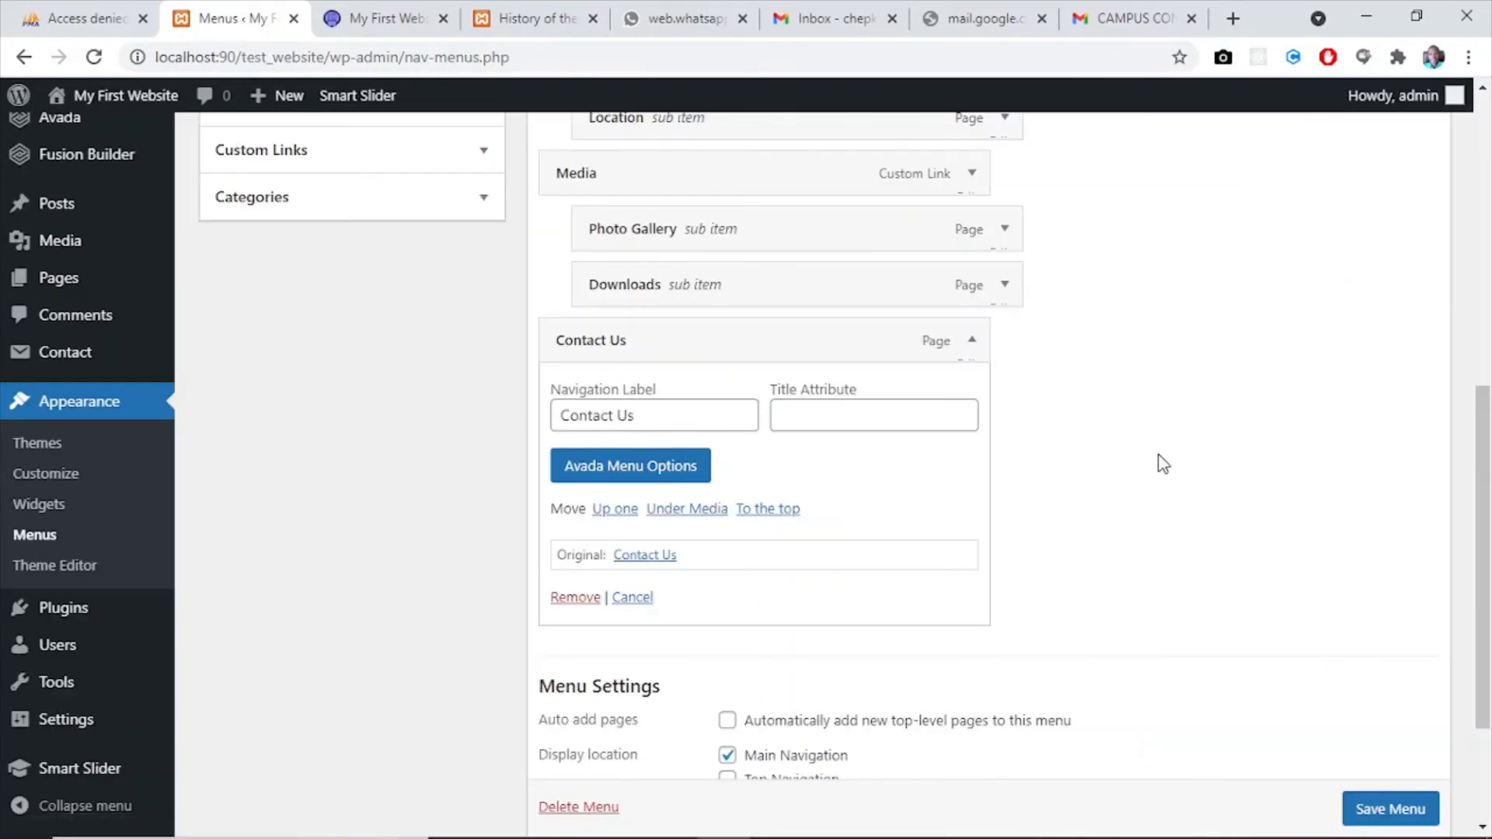
# - Save my_menu and switch to the live website's home page
pyautogui.moveTo(1481, 393); pyautogui.dragTo(1488, 566)
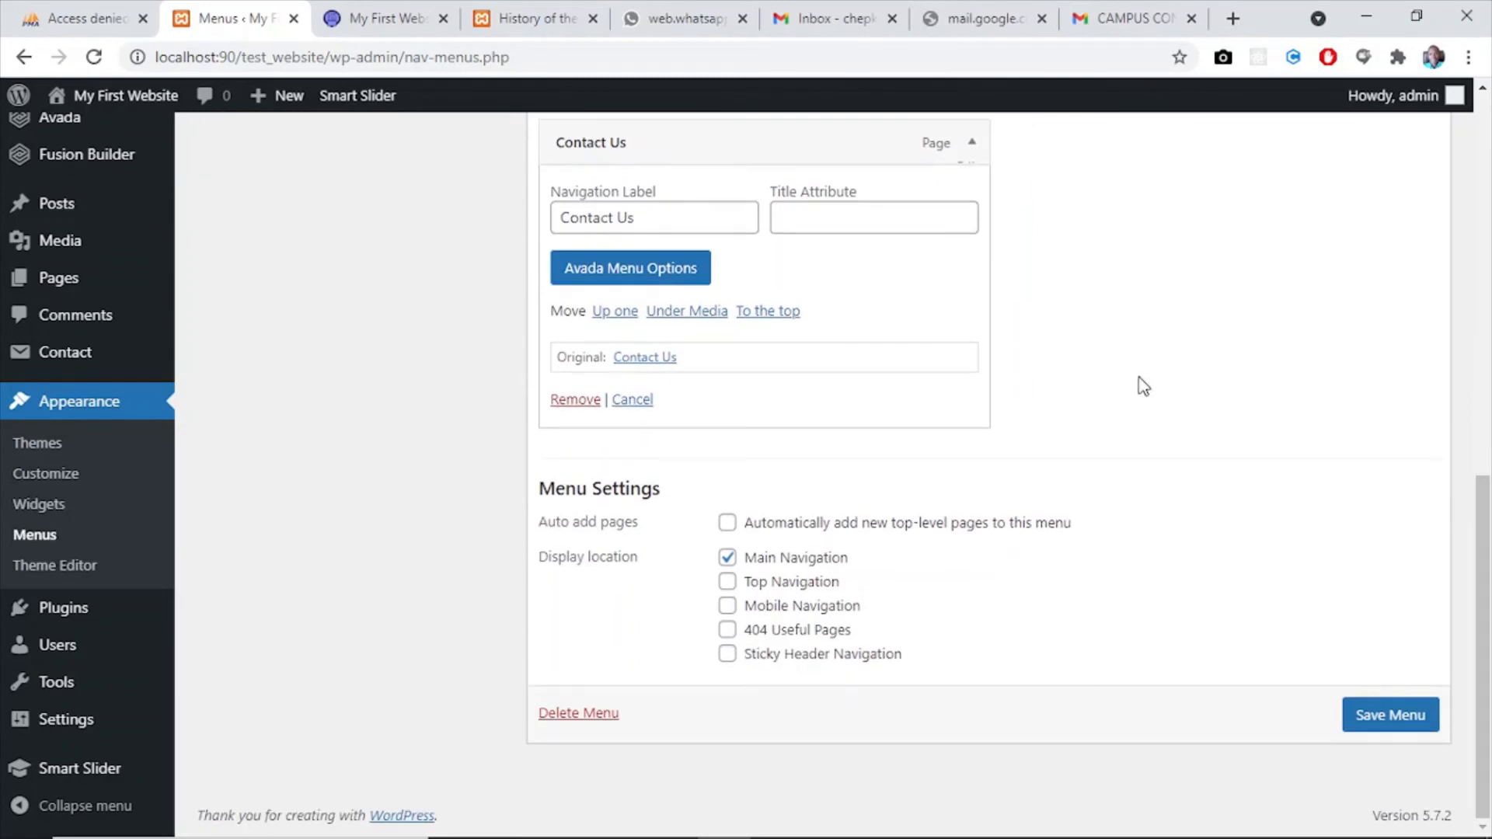
pyautogui.click(1401, 717)
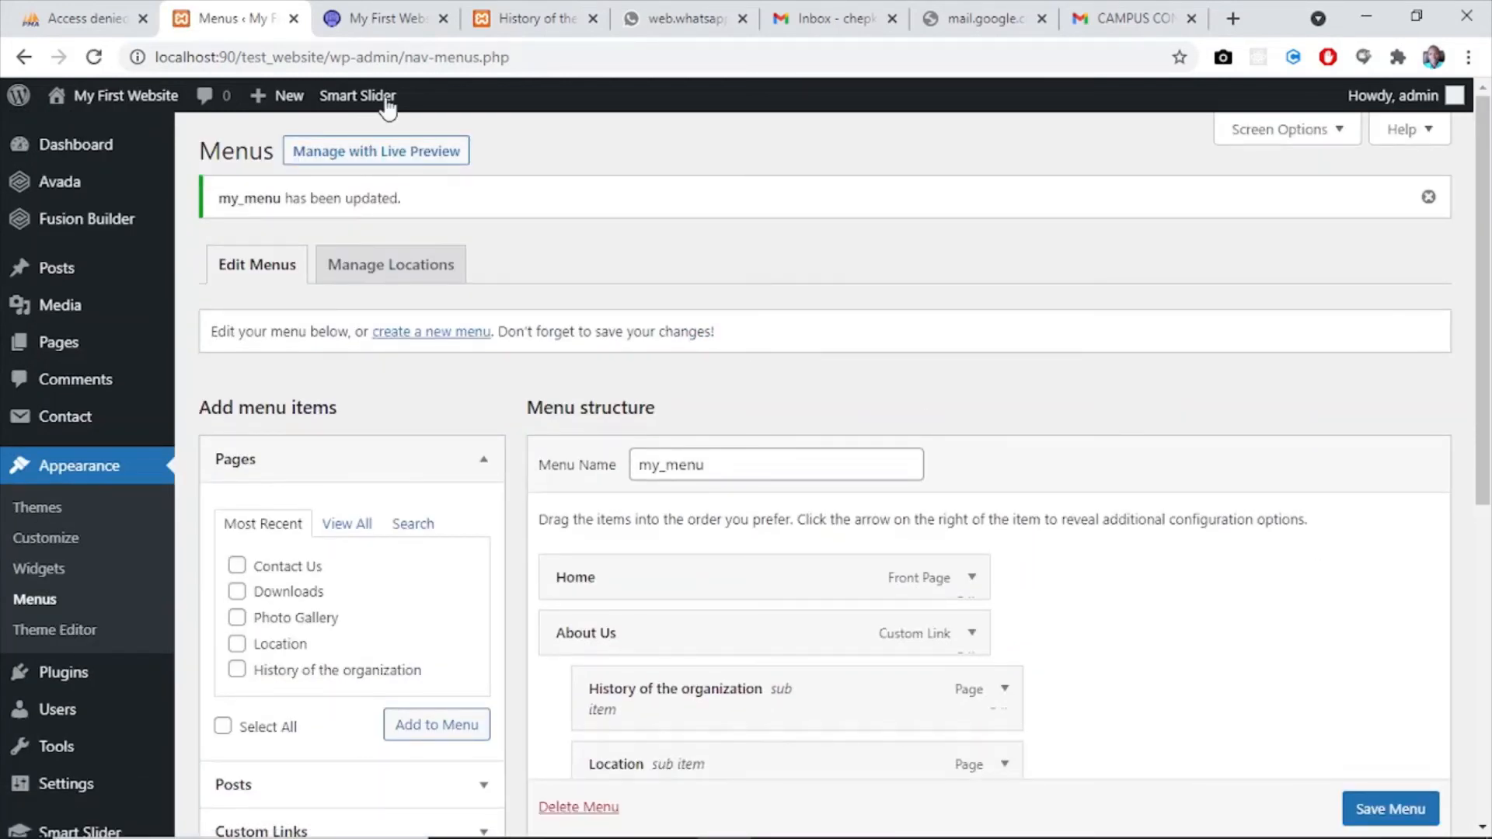
pyautogui.click(361, 10)
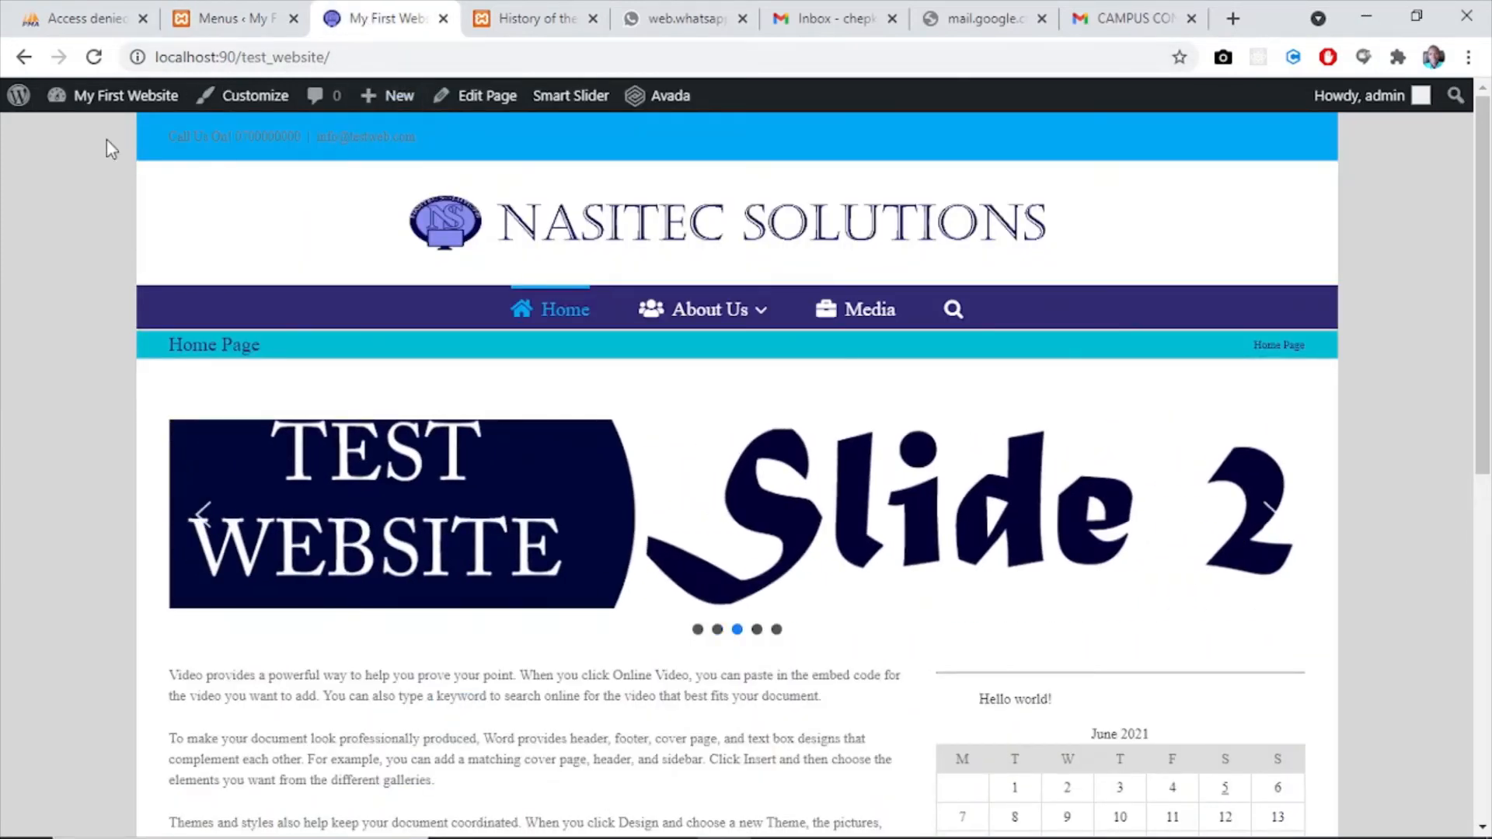
# - Reload the live home page to check the rebuilt menu and open Photo Gallery under Media
pyautogui.click(94, 58)
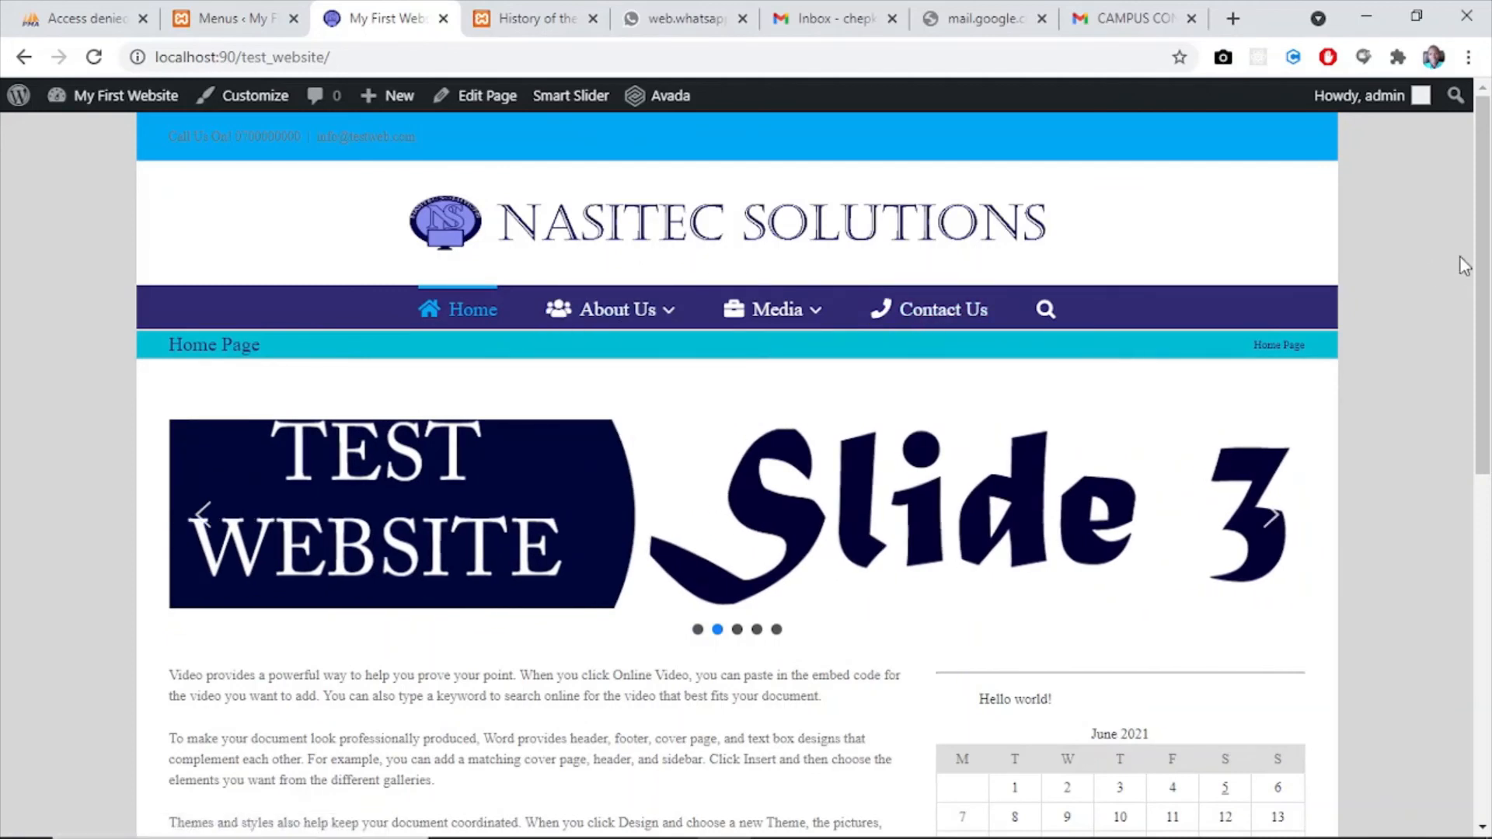
pyautogui.moveTo(777, 318)
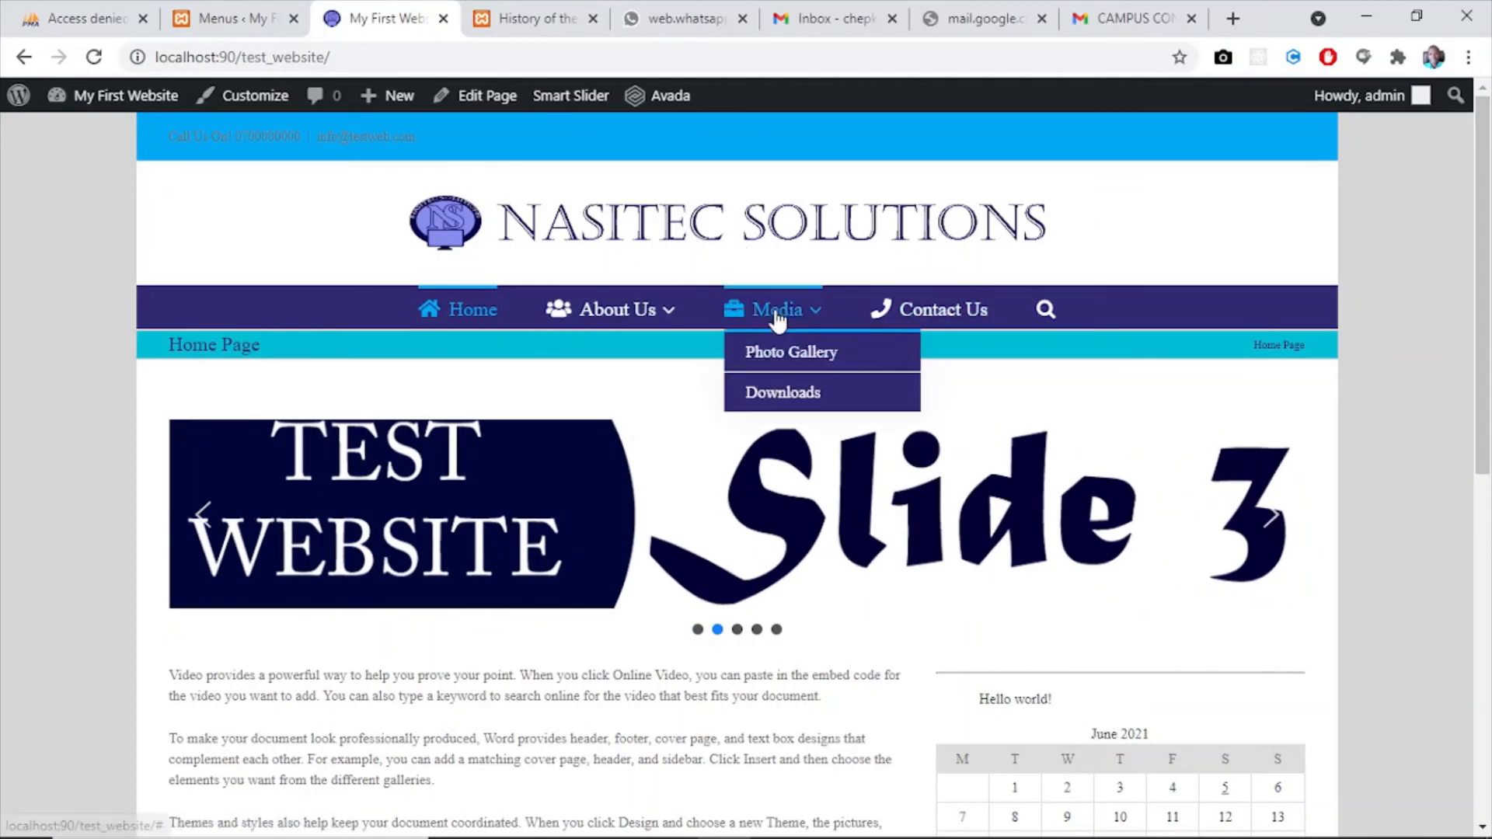
pyautogui.click(789, 356)
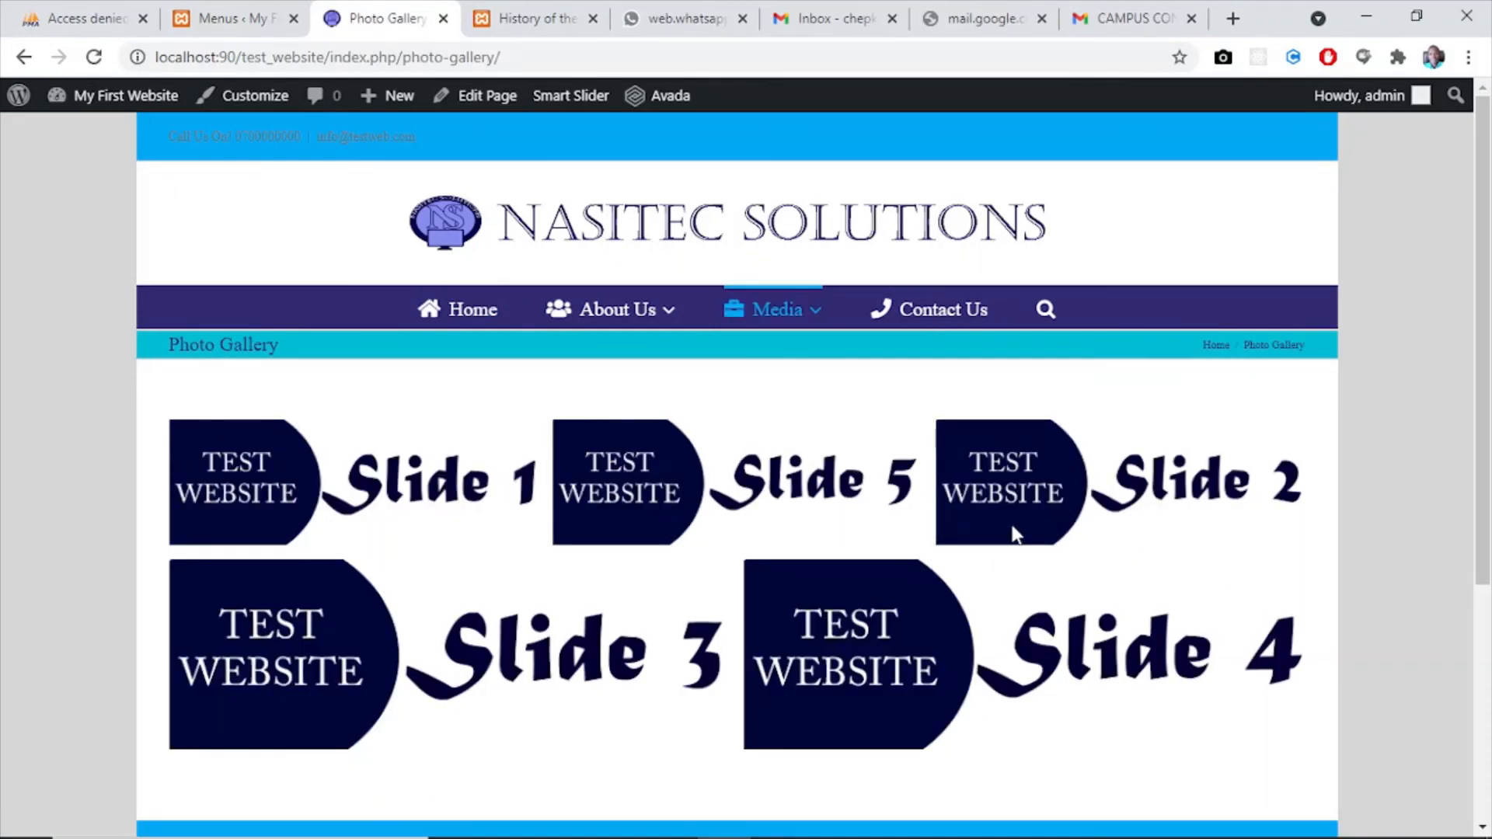
# - Open the Downloads page under Media, test the download of Download File 1, and dismiss the browser's download notice
pyautogui.moveTo(734, 315)
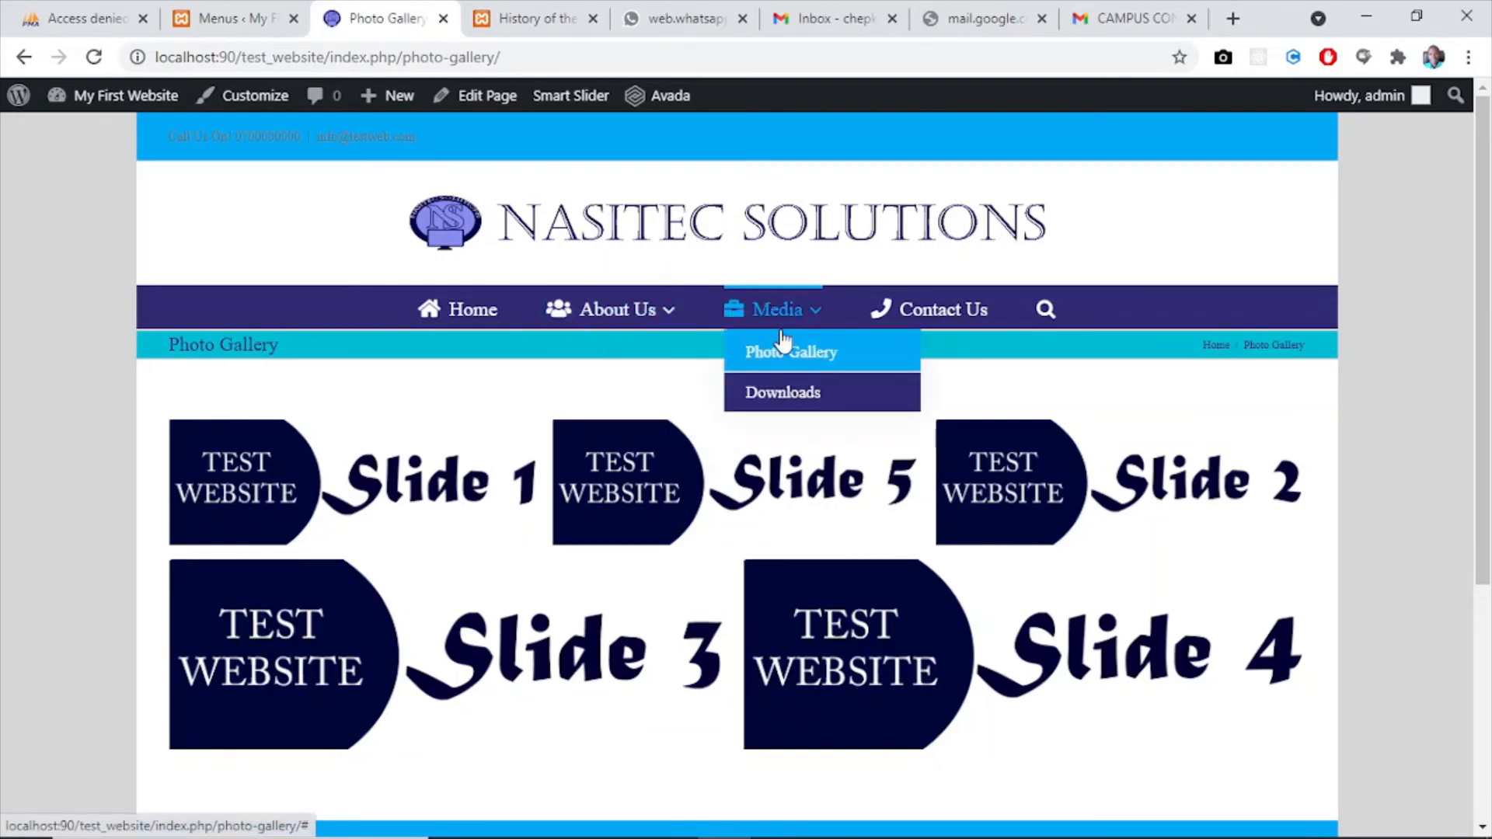
pyautogui.click(794, 398)
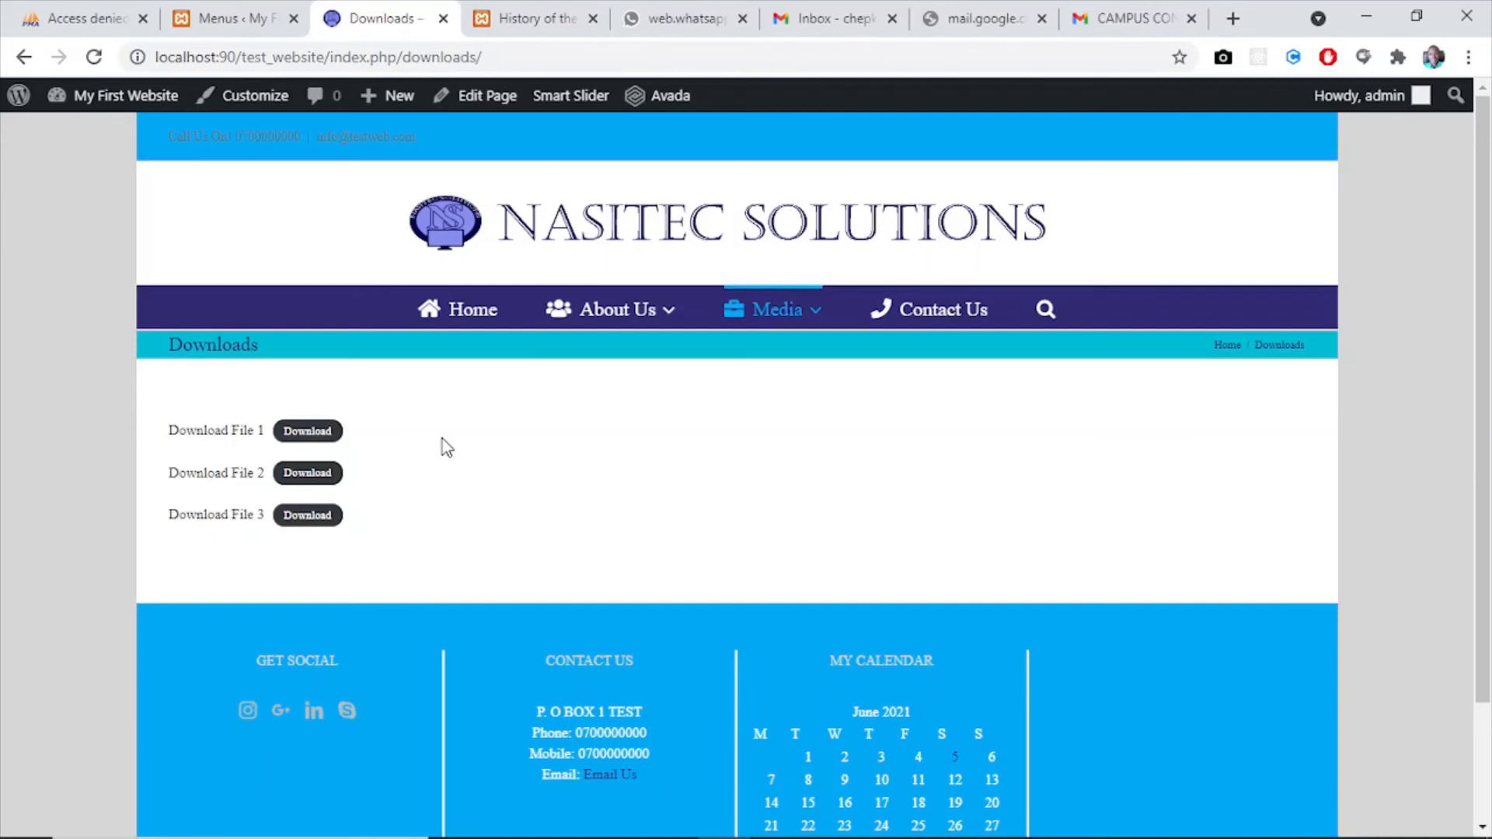
pyautogui.click(325, 439)
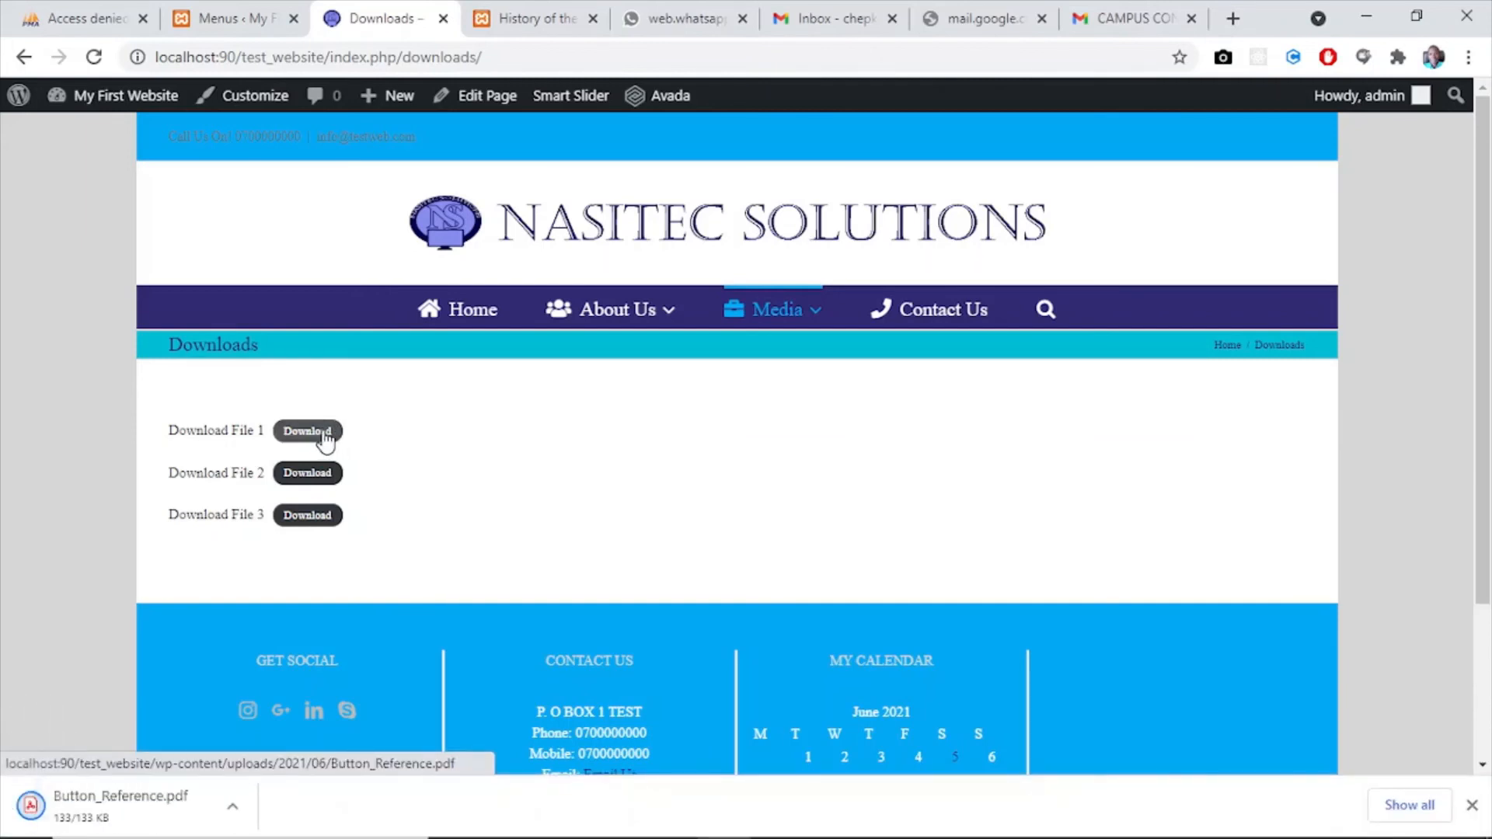
pyautogui.click(232, 809)
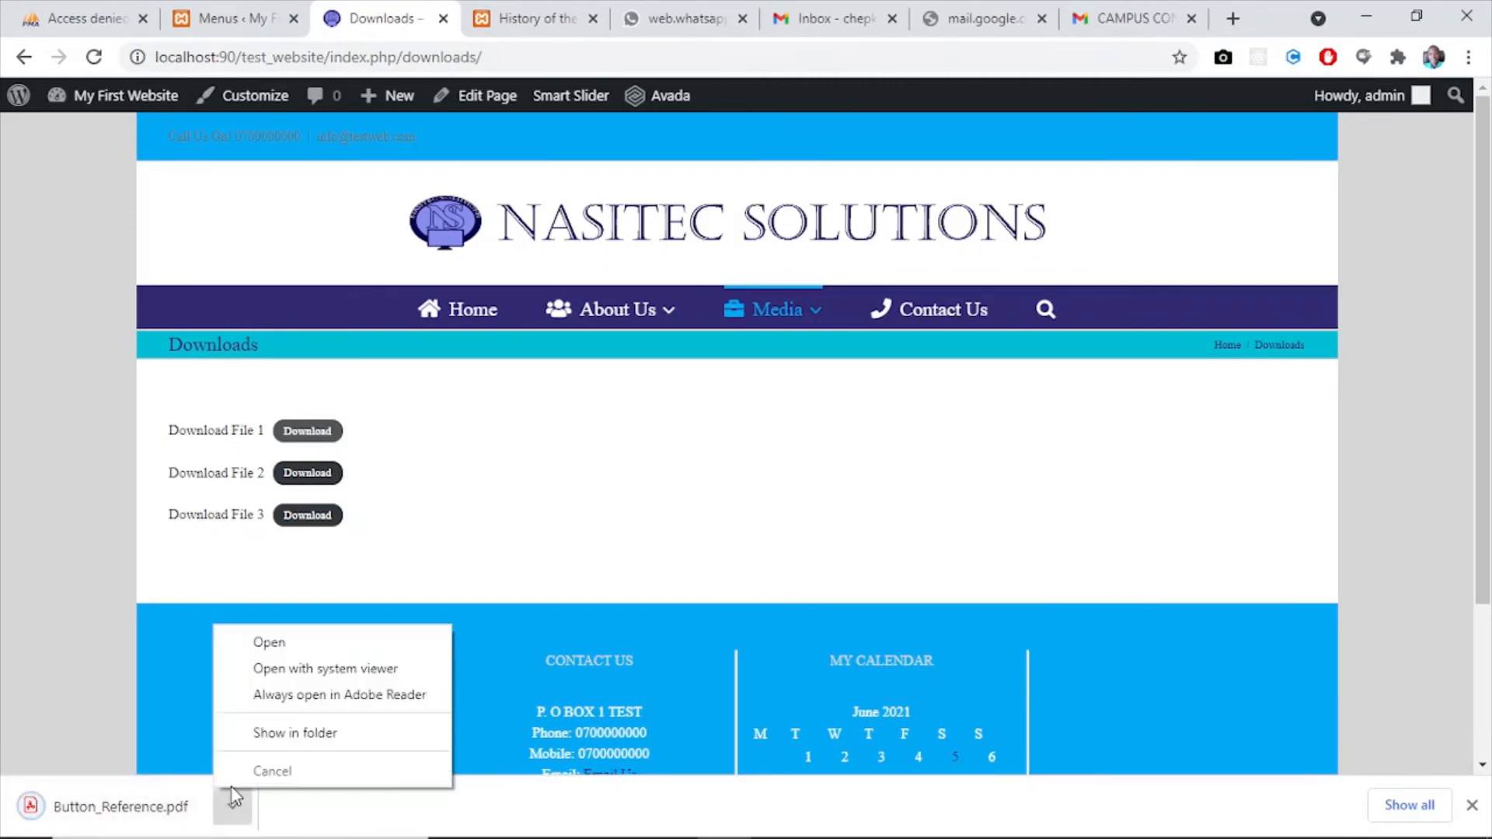
pyautogui.click(1469, 808)
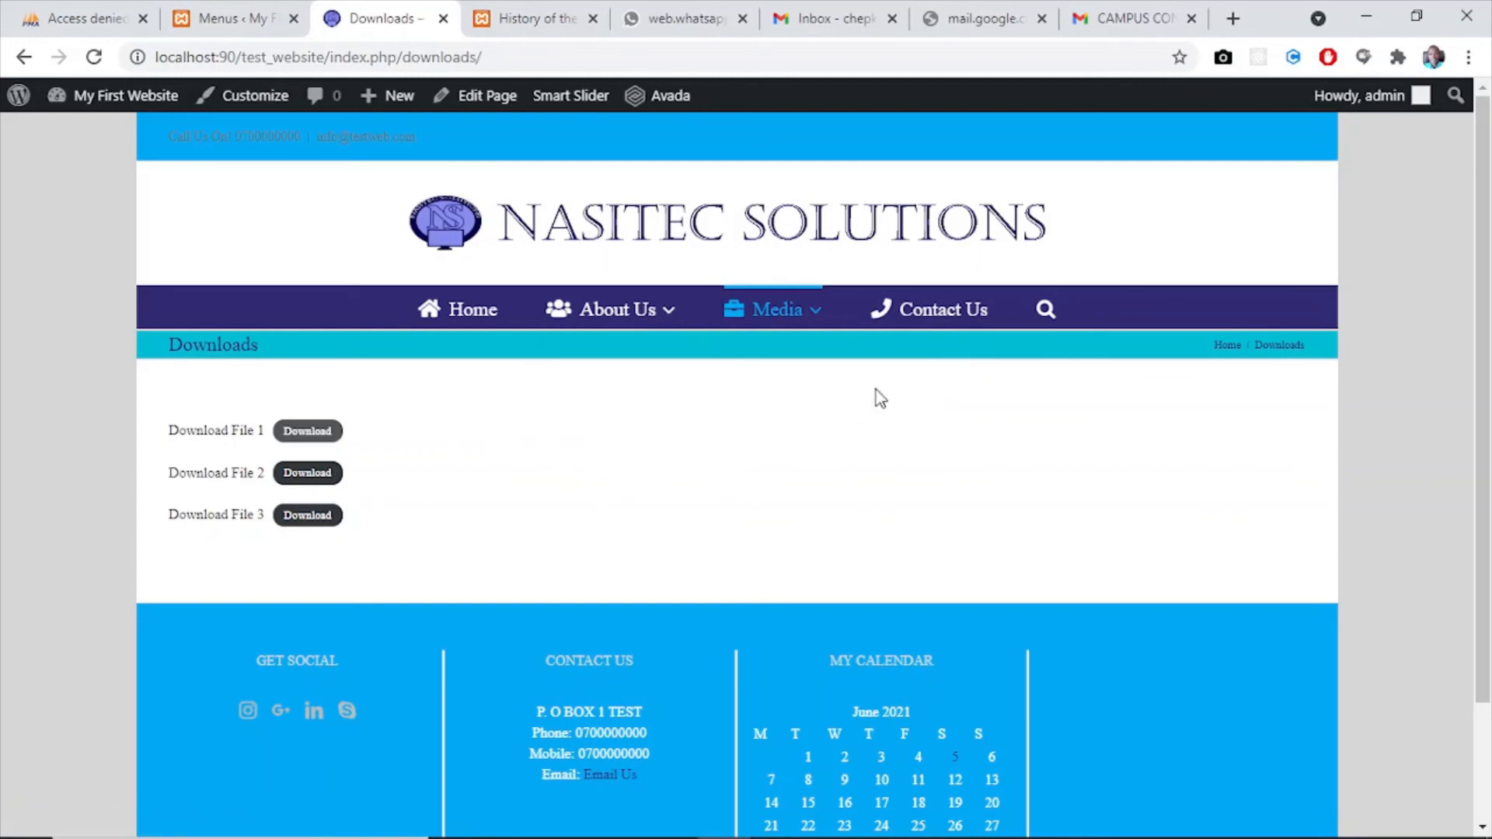
# - Open the Contact Us page and fill in the form's name as "Test Website" along with a test e-mail address
pyautogui.click(924, 315)
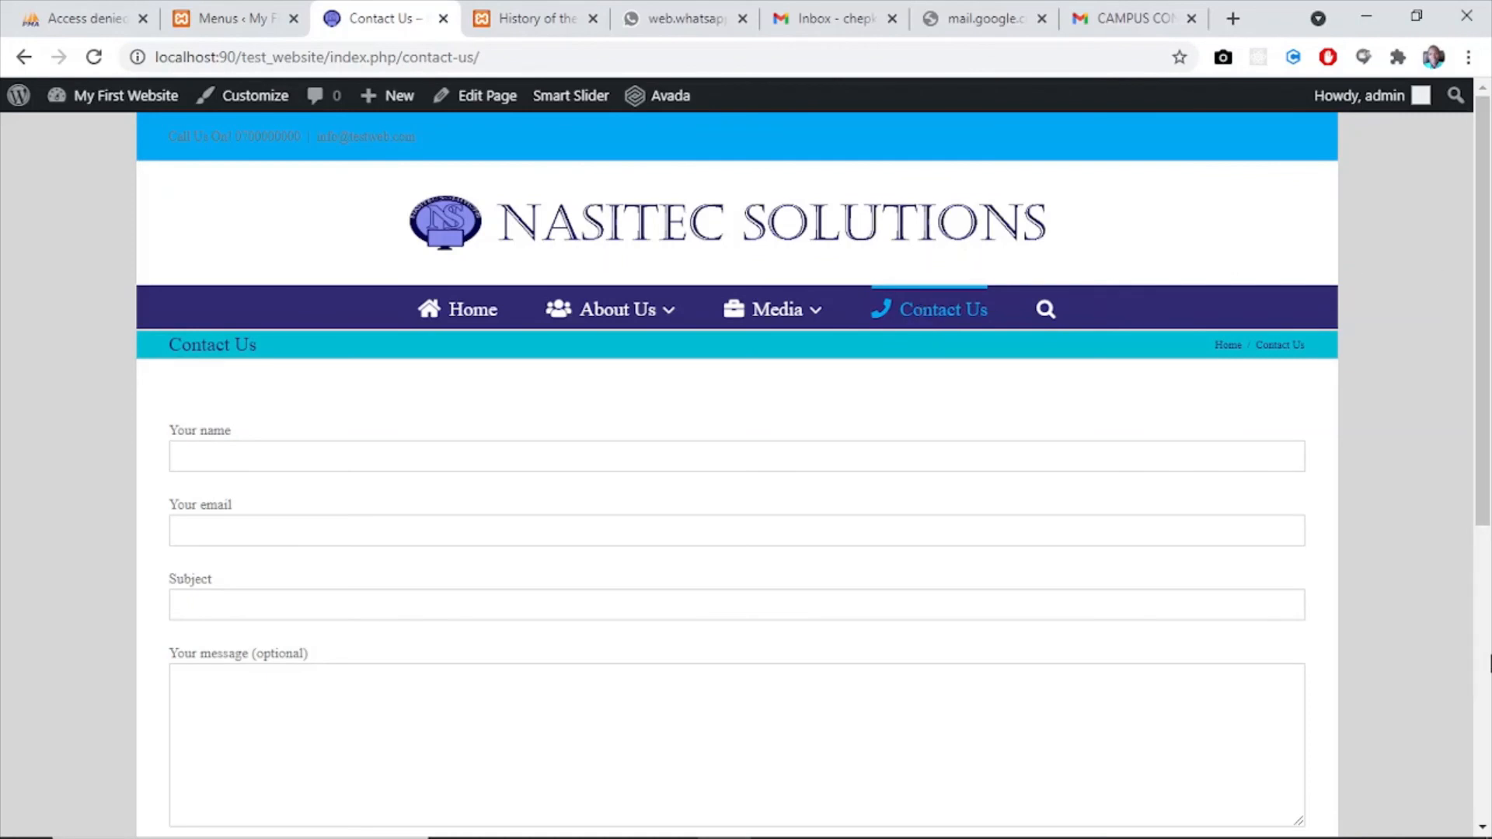
pyautogui.scroll(-7, 1490, 446)
pyautogui.scroll(7, 1490, 445)
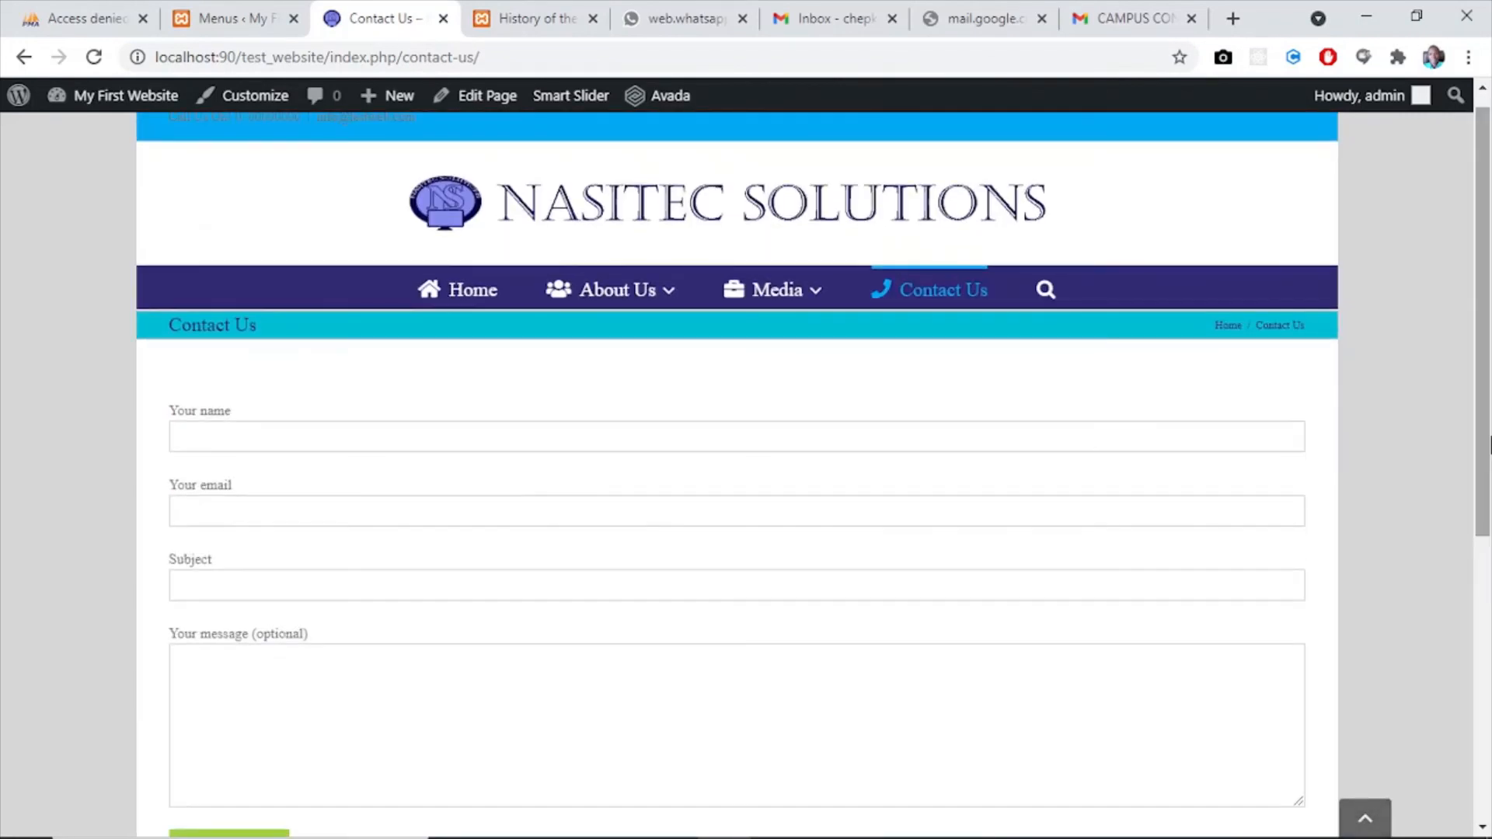
pyautogui.click(320, 433)
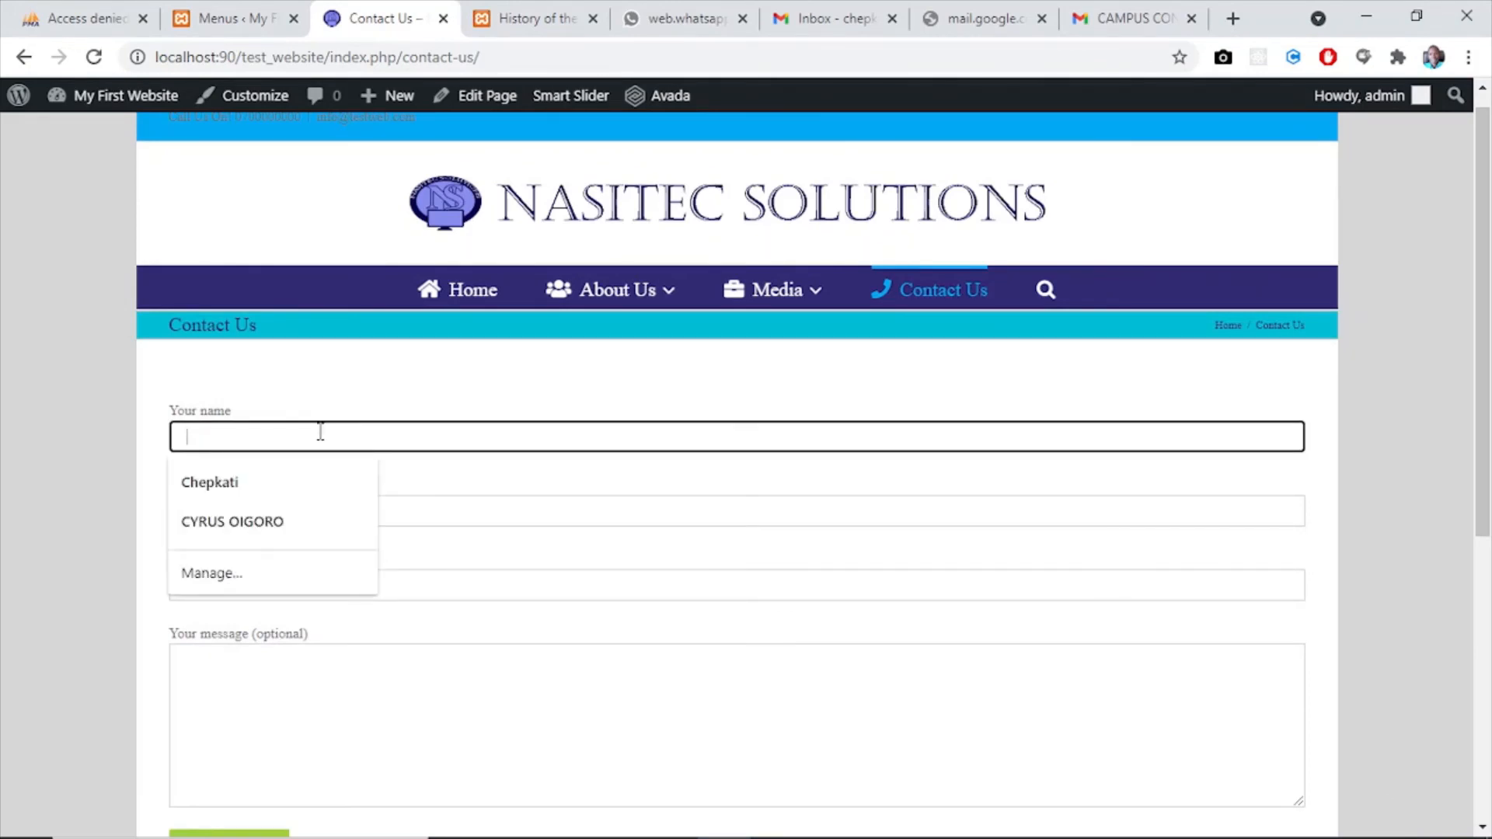
pyautogui.write('Test Website')
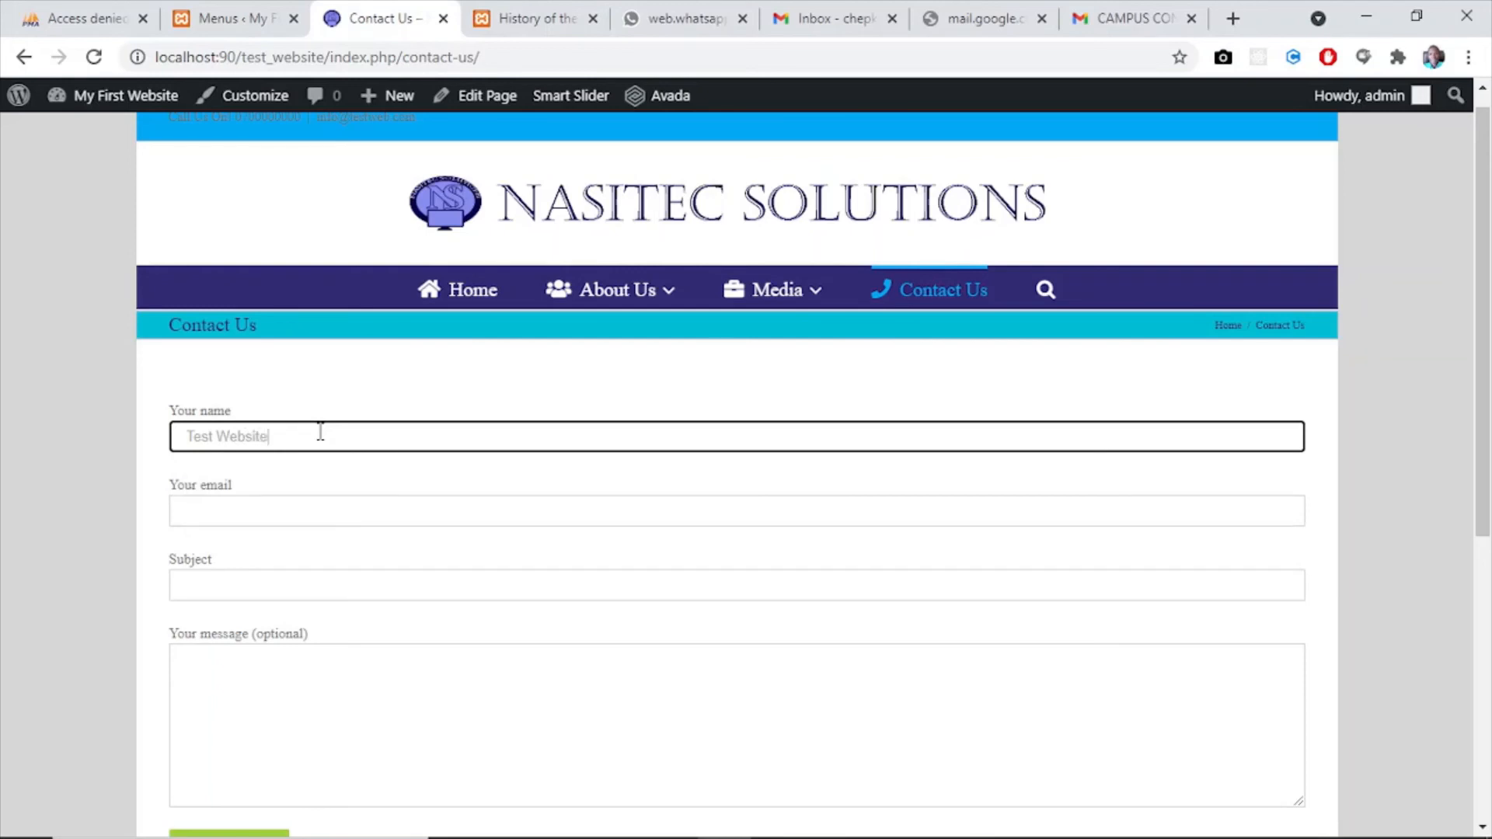
pyautogui.press('Tab')
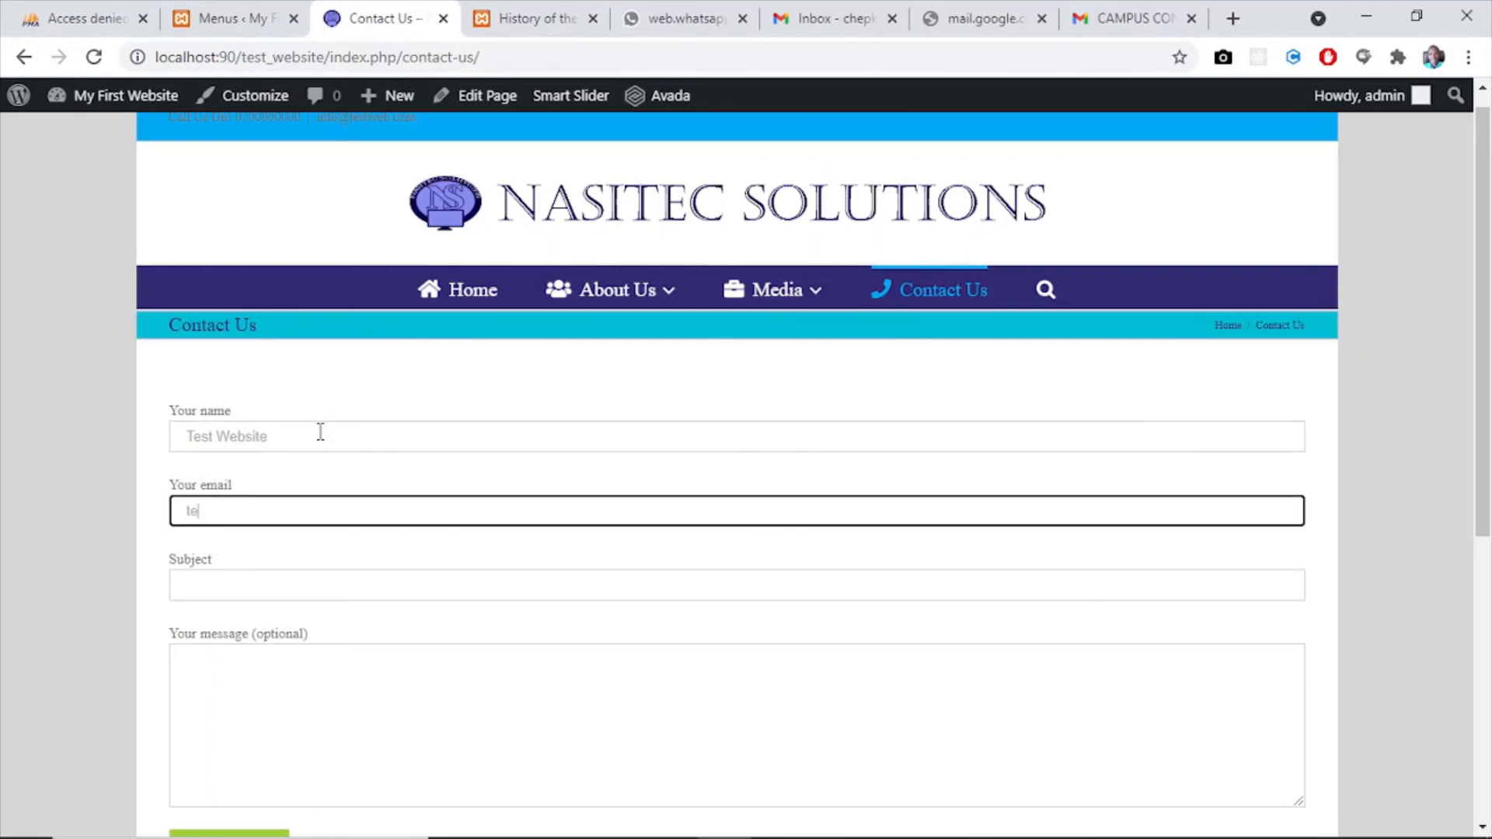
pyautogui.write('test@gmail.com')
pyautogui.press('Tab')
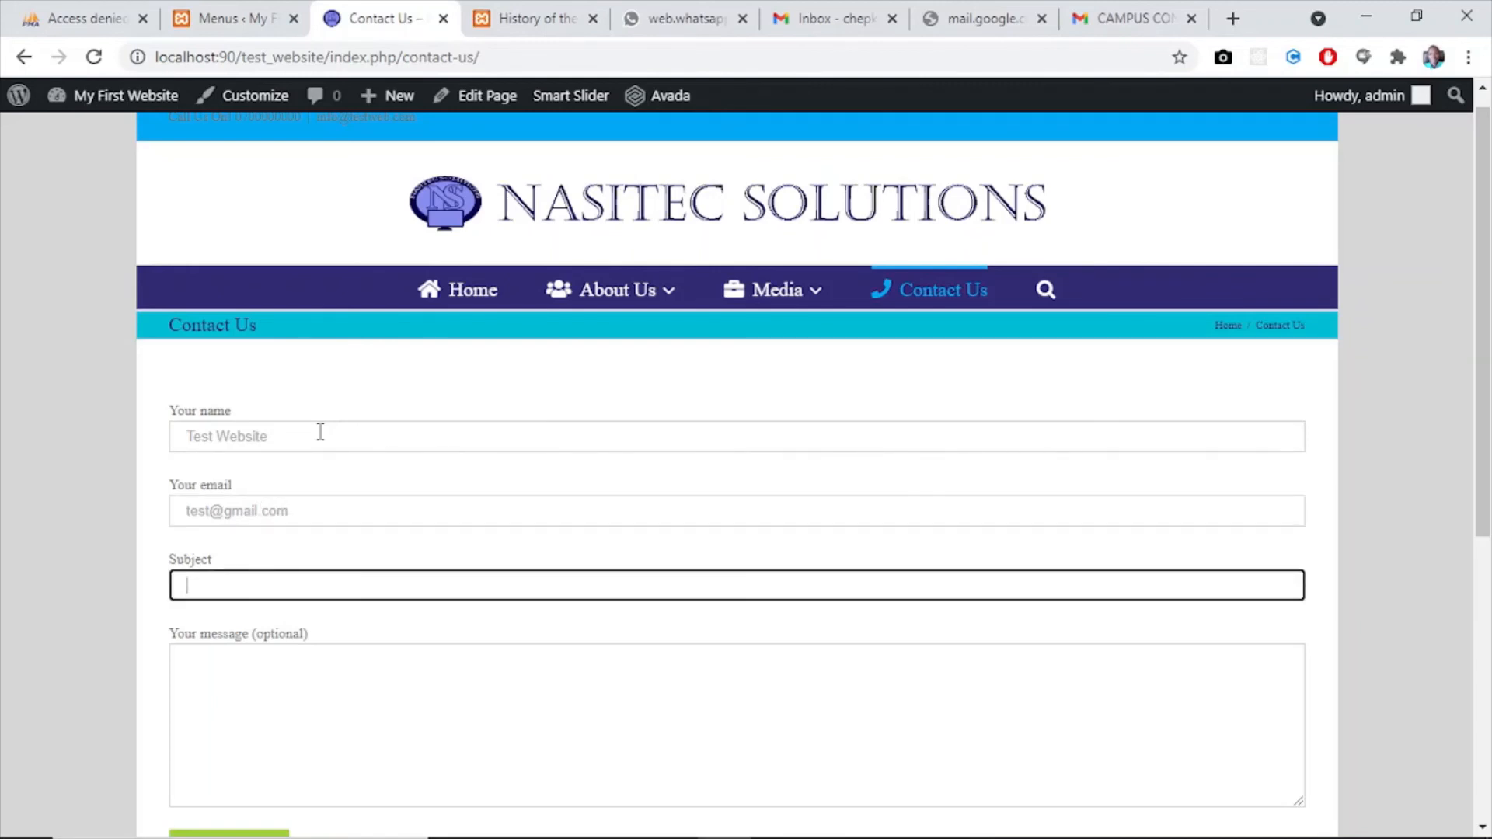
# - Enter the subject "TEST SUBJECT" and the message "Yes!!" in the contact form and submit it
pyautogui.write('TEST SUBJECT')
pyautogui.press('Tab')
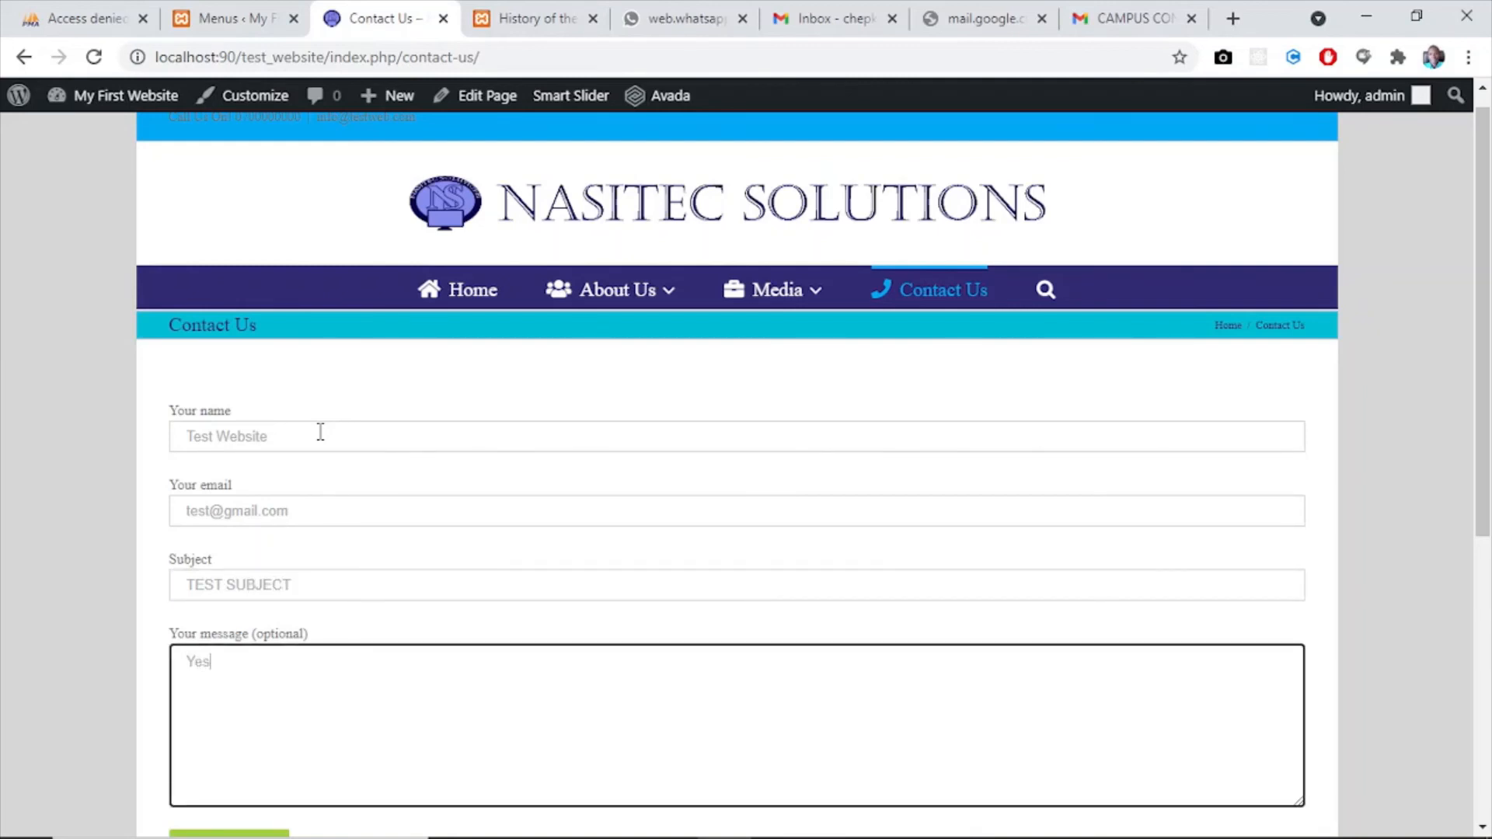
pyautogui.moveTo(1481, 474); pyautogui.dragTo(1485, 589)
pyautogui.click(261, 647)
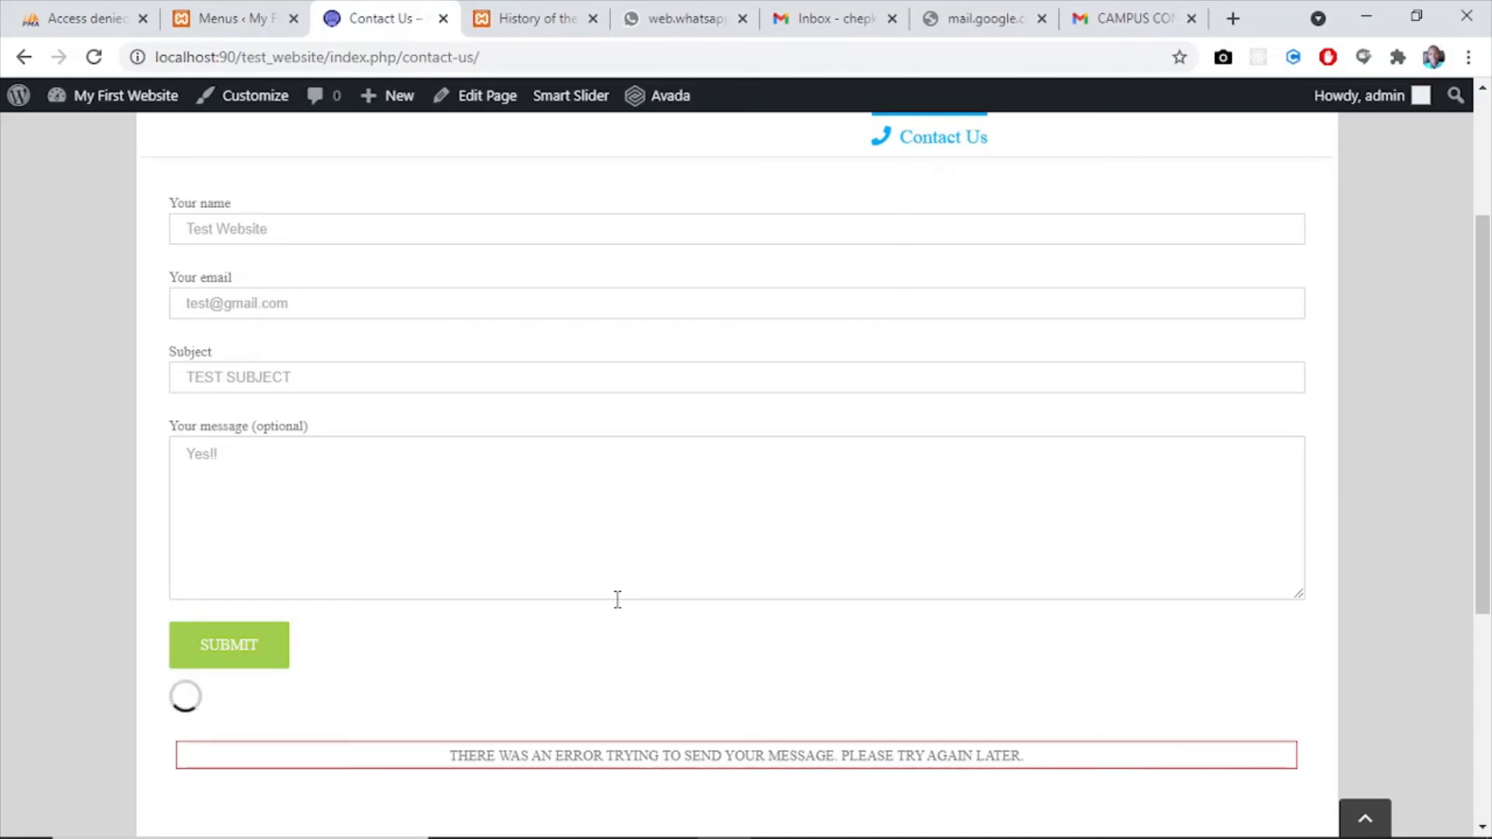
pyautogui.moveTo(1488, 544); pyautogui.dragTo(1490, 483)
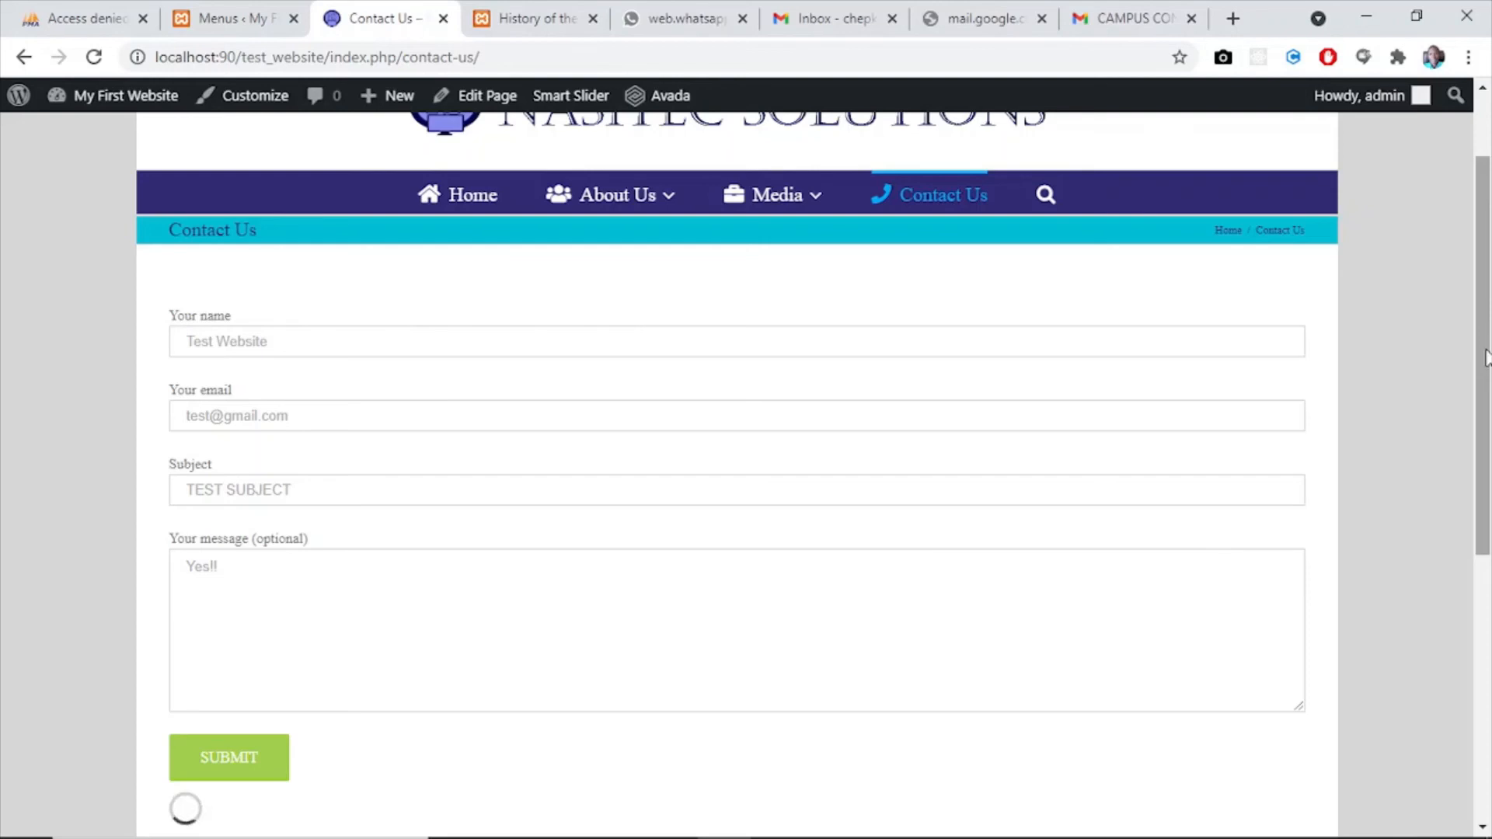
pyautogui.moveTo(1489, 381); pyautogui.dragTo(1486, 232)
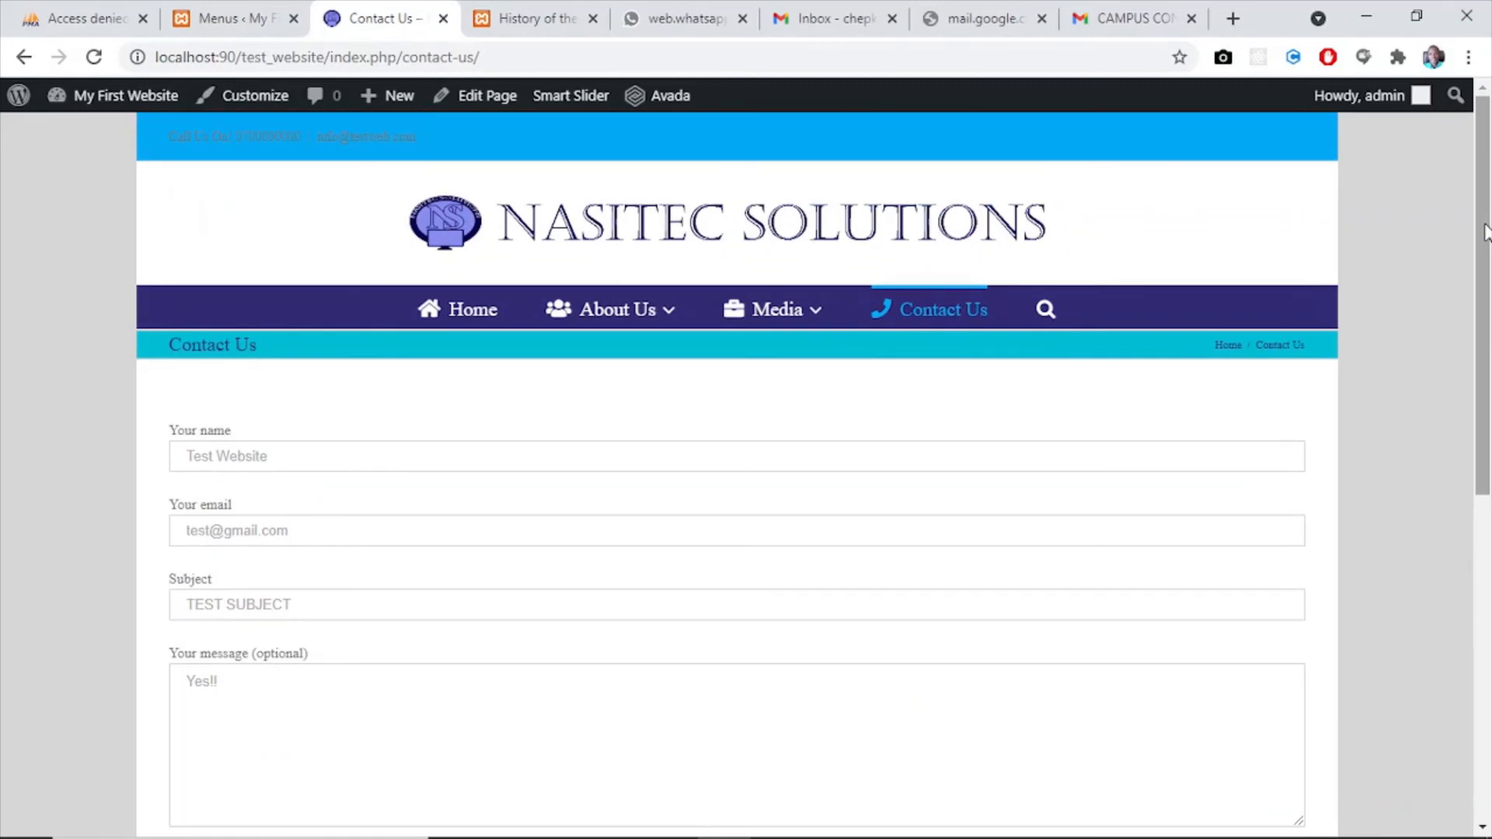
# - Set the Main Menu Dropdown Width to 251 pixels in Avada's Theme Options and save the changes
pyautogui.moveTo(603, 311)
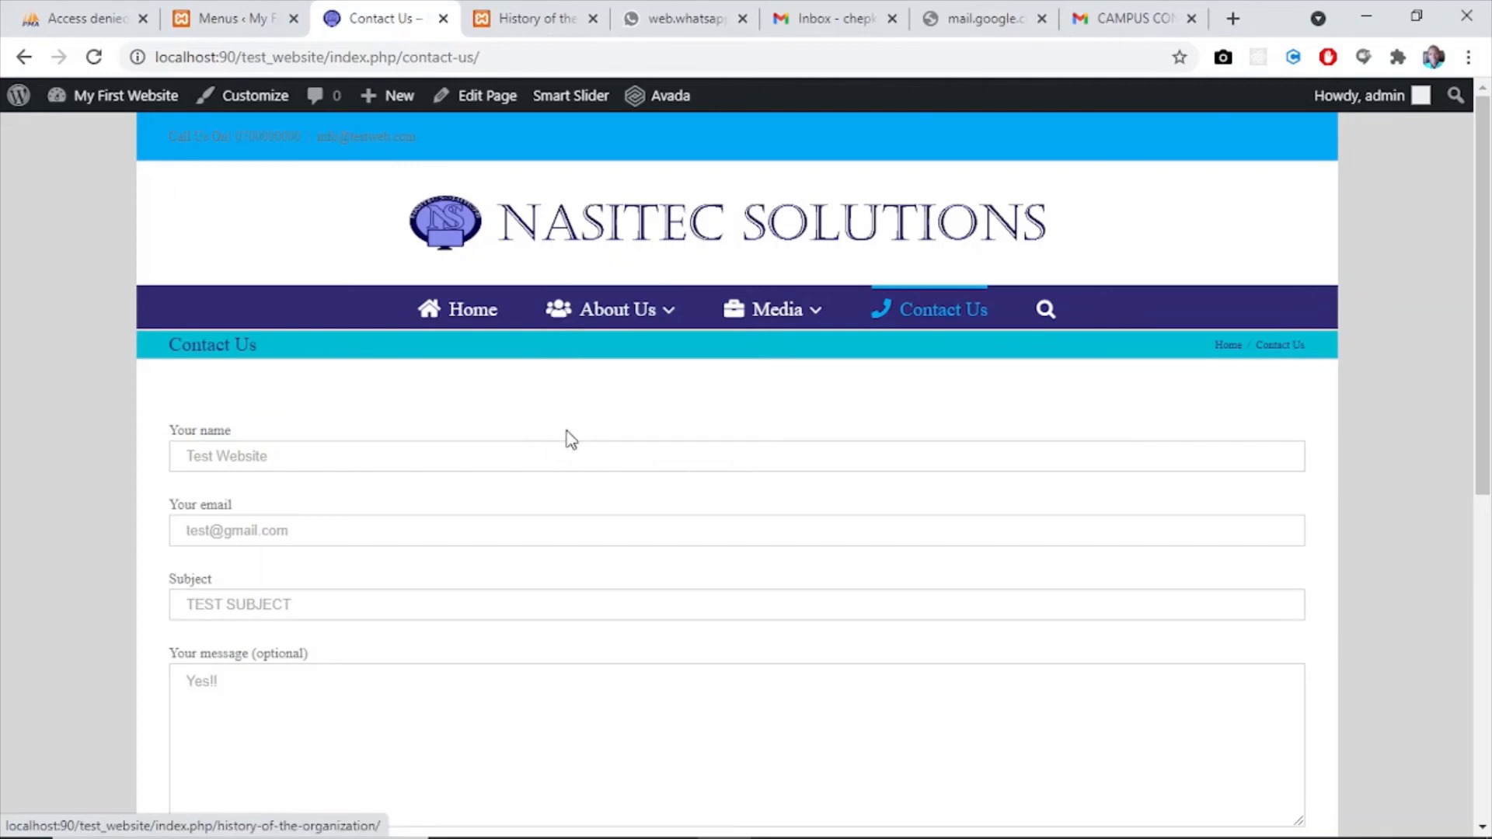
pyautogui.click(200, 25)
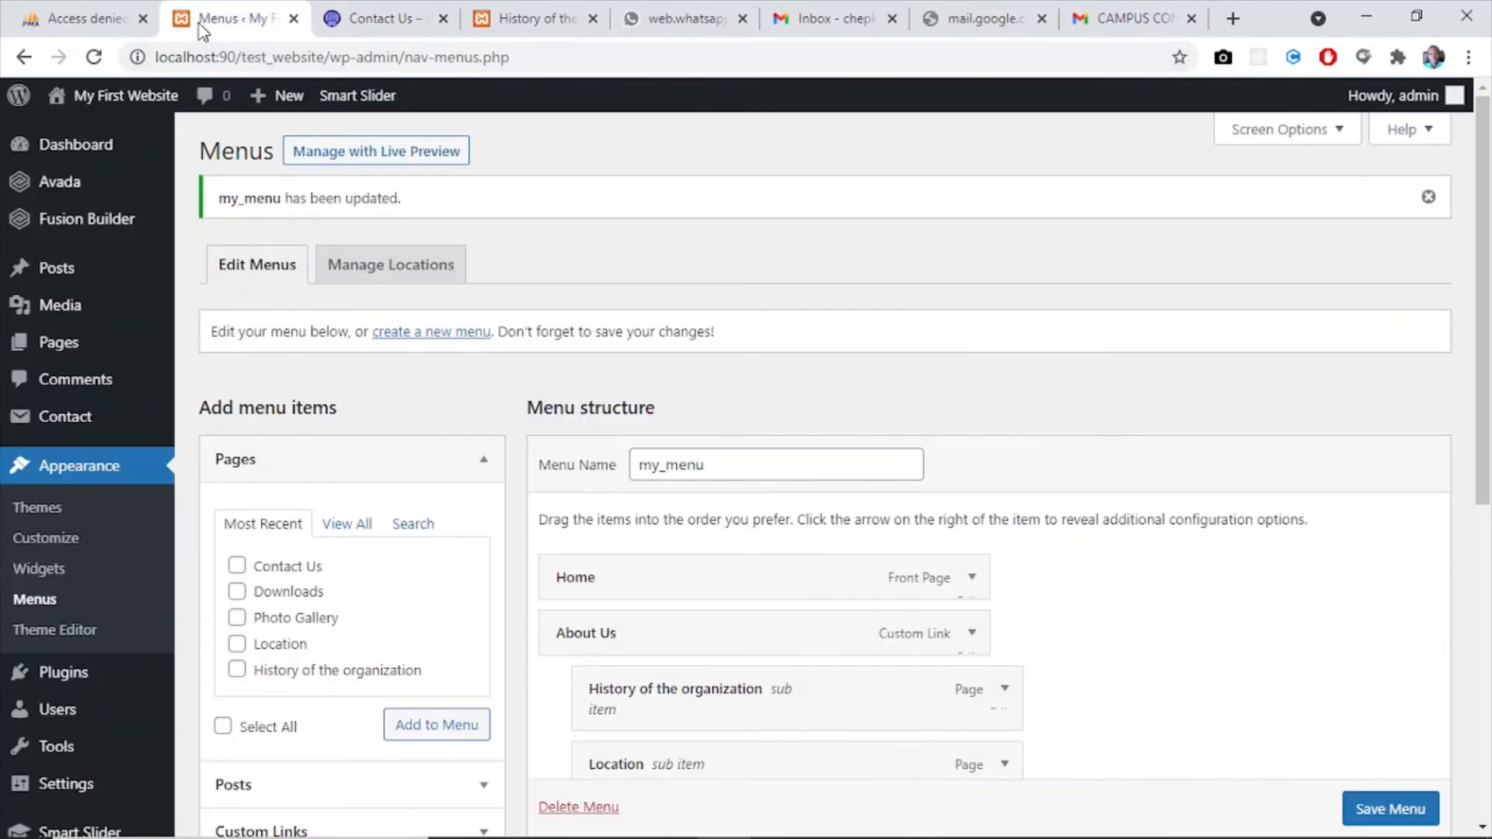
pyautogui.moveTo(58, 188)
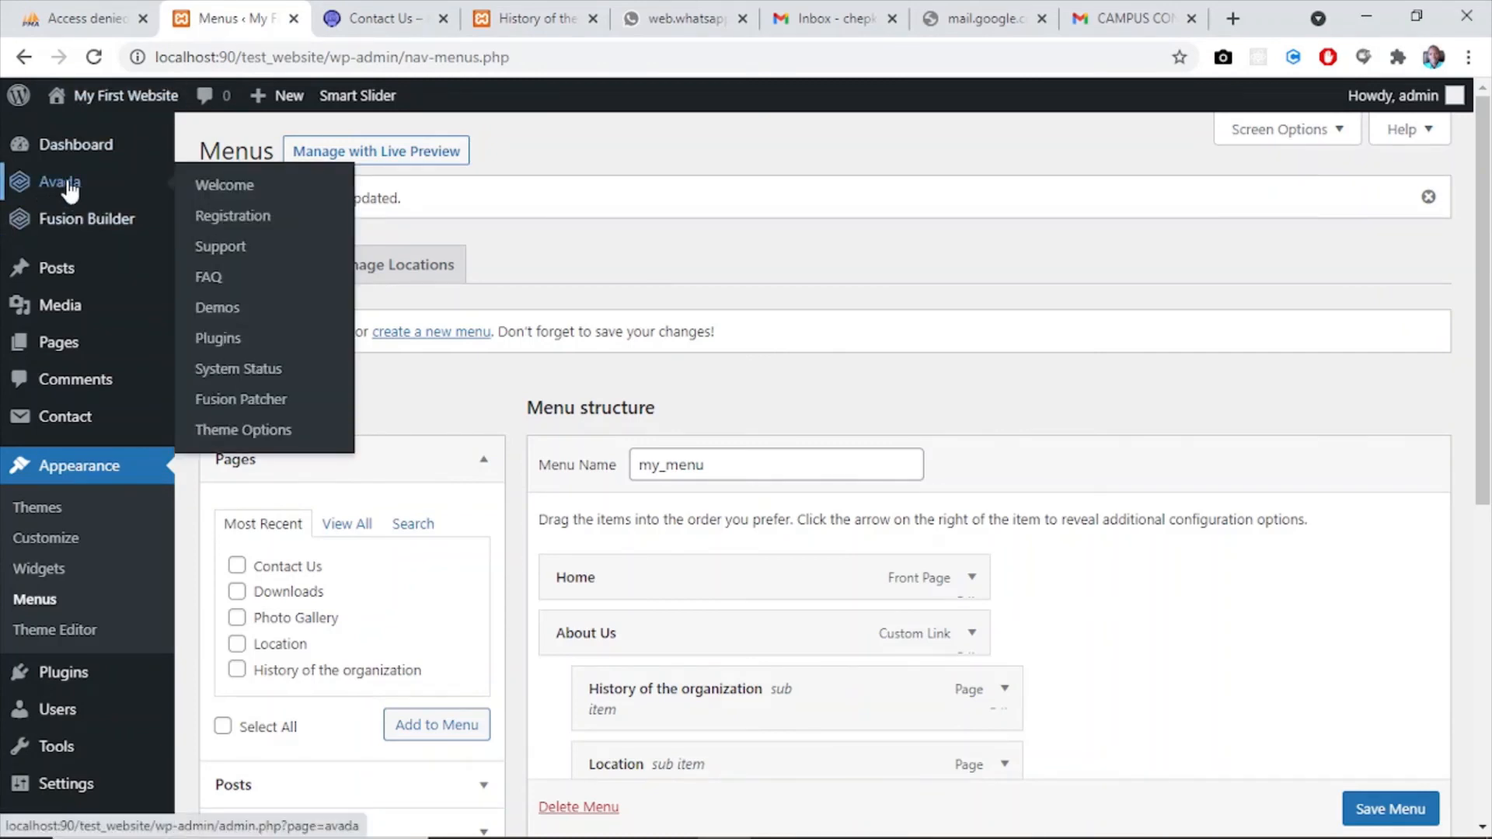
pyautogui.click(245, 432)
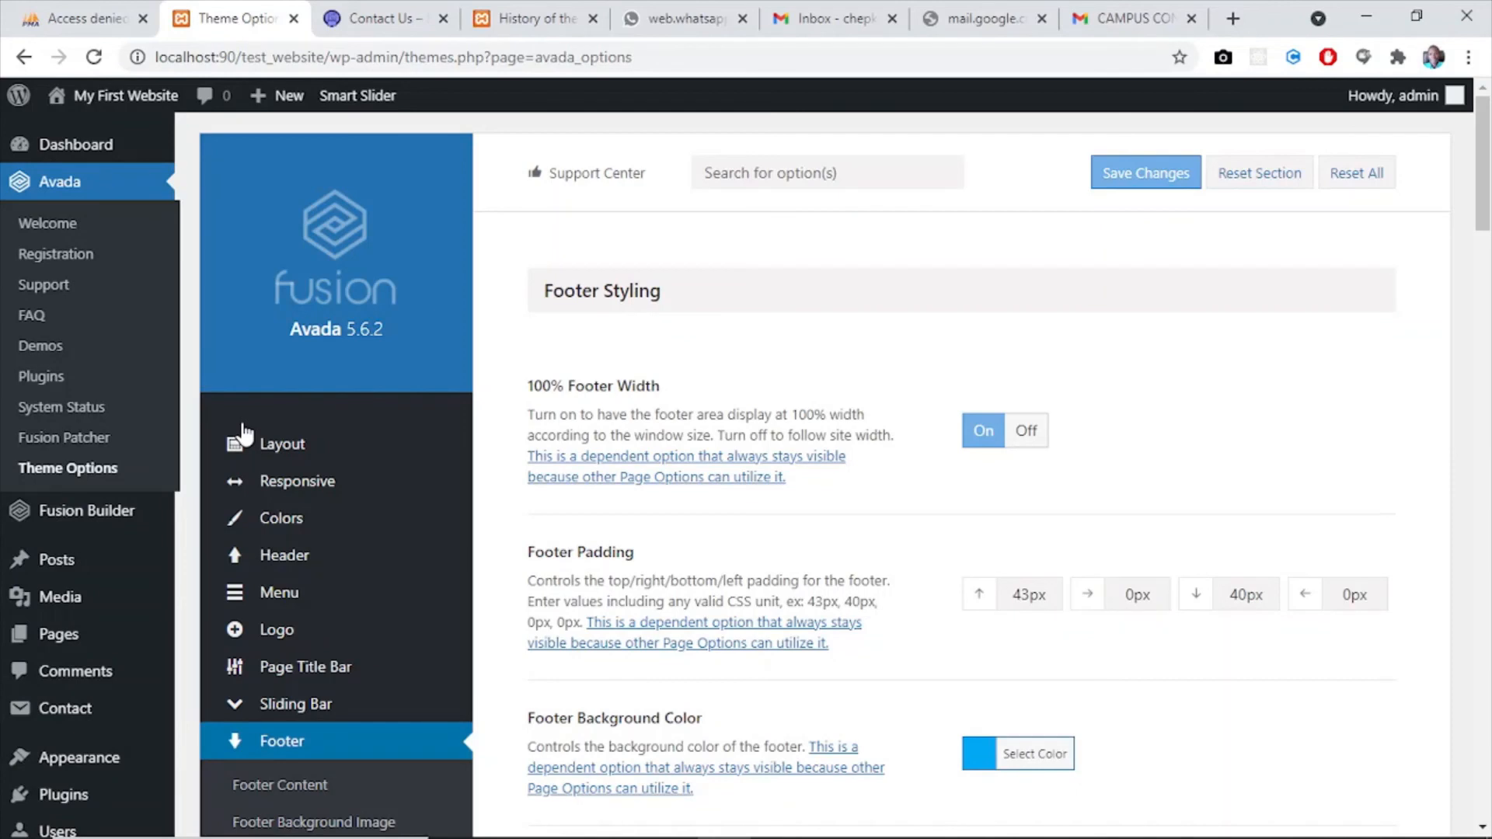
pyautogui.scroll(-1, 739, 334)
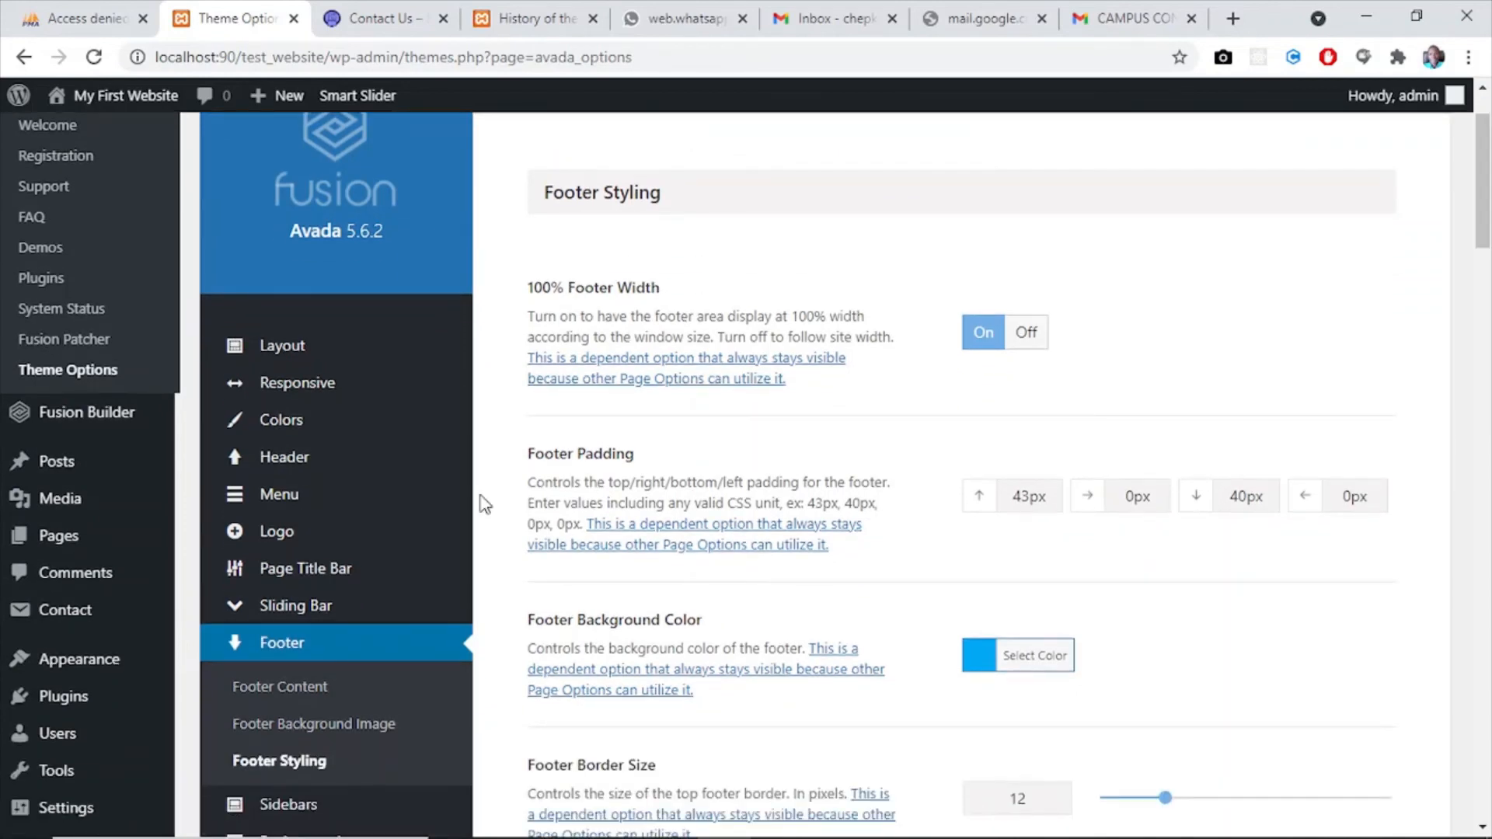
pyautogui.moveTo(286, 498)
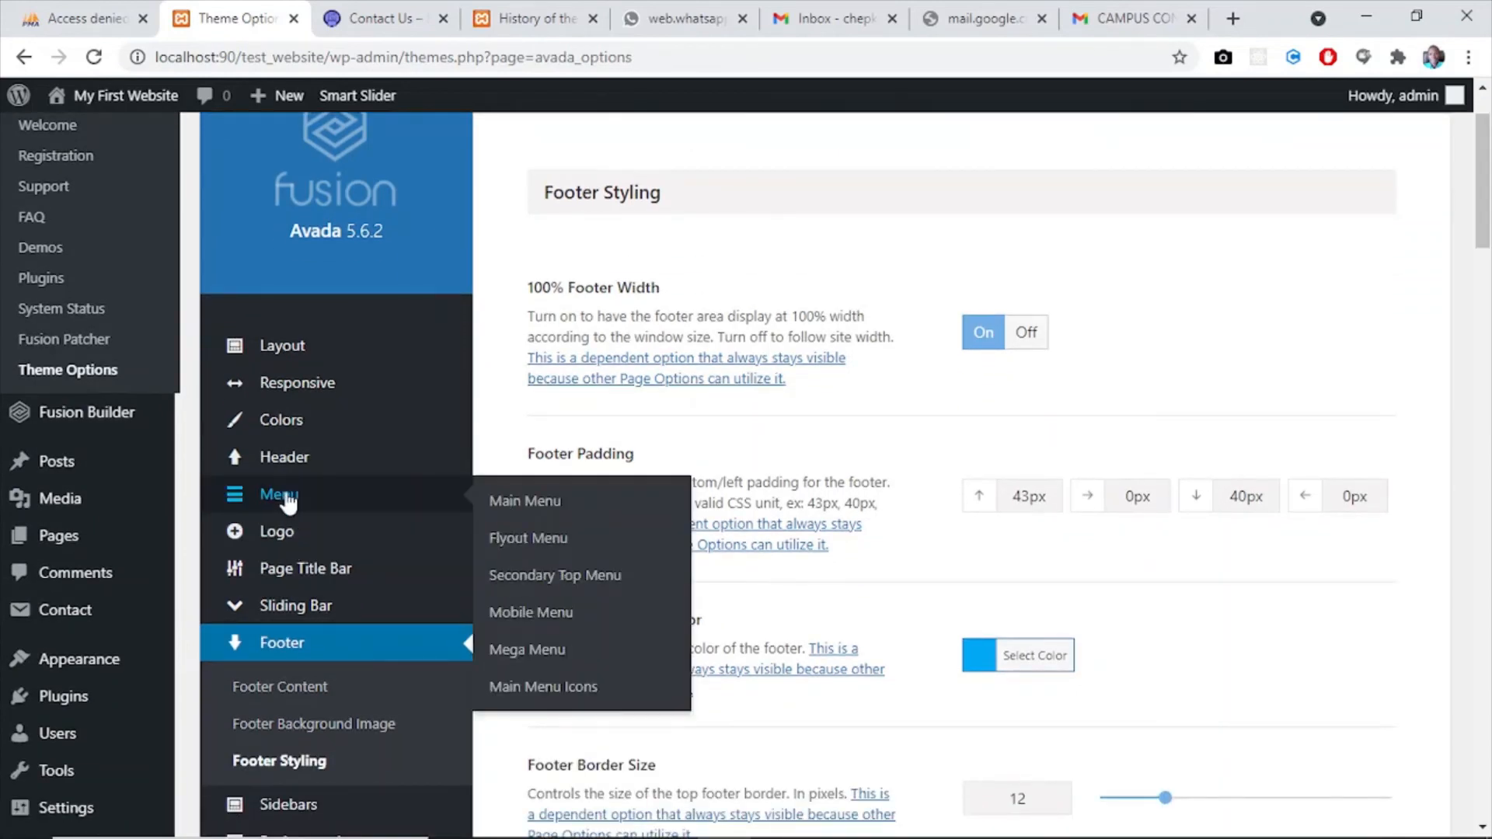
pyautogui.click(527, 513)
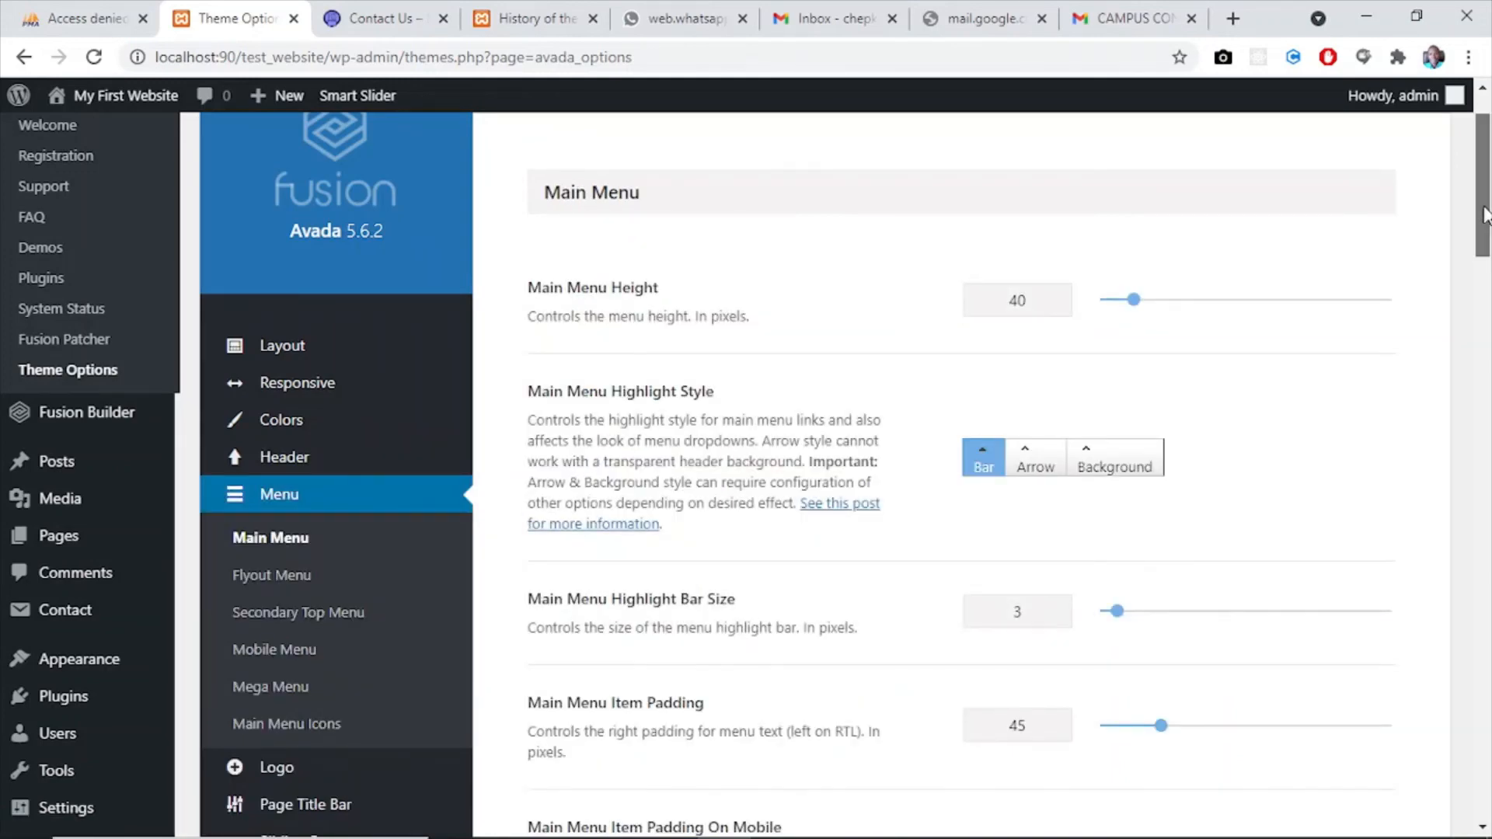
pyautogui.moveTo(1484, 214); pyautogui.dragTo(1488, 371)
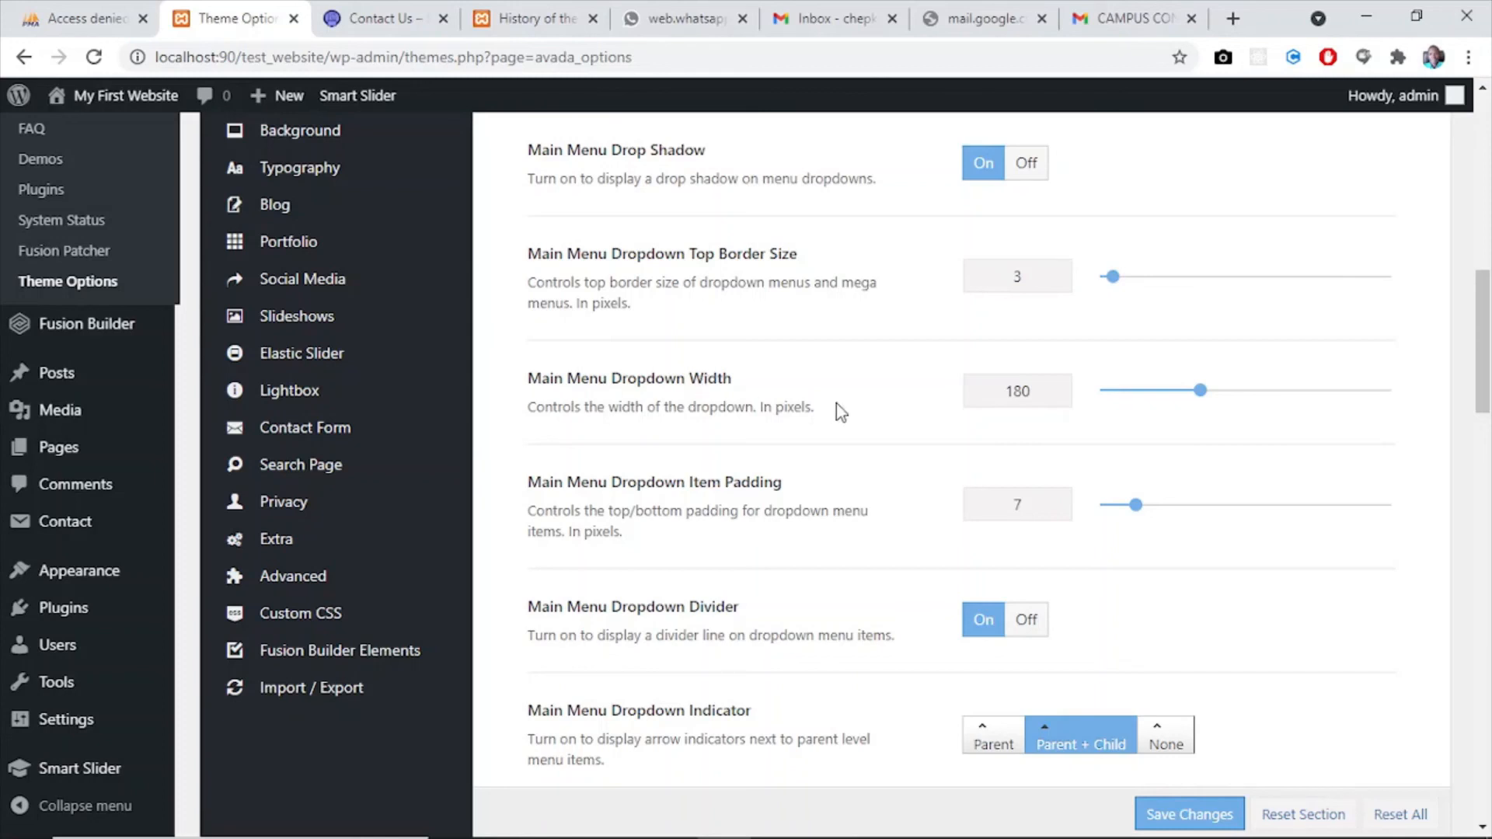
pyautogui.moveTo(1199, 390); pyautogui.dragTo(1244, 389)
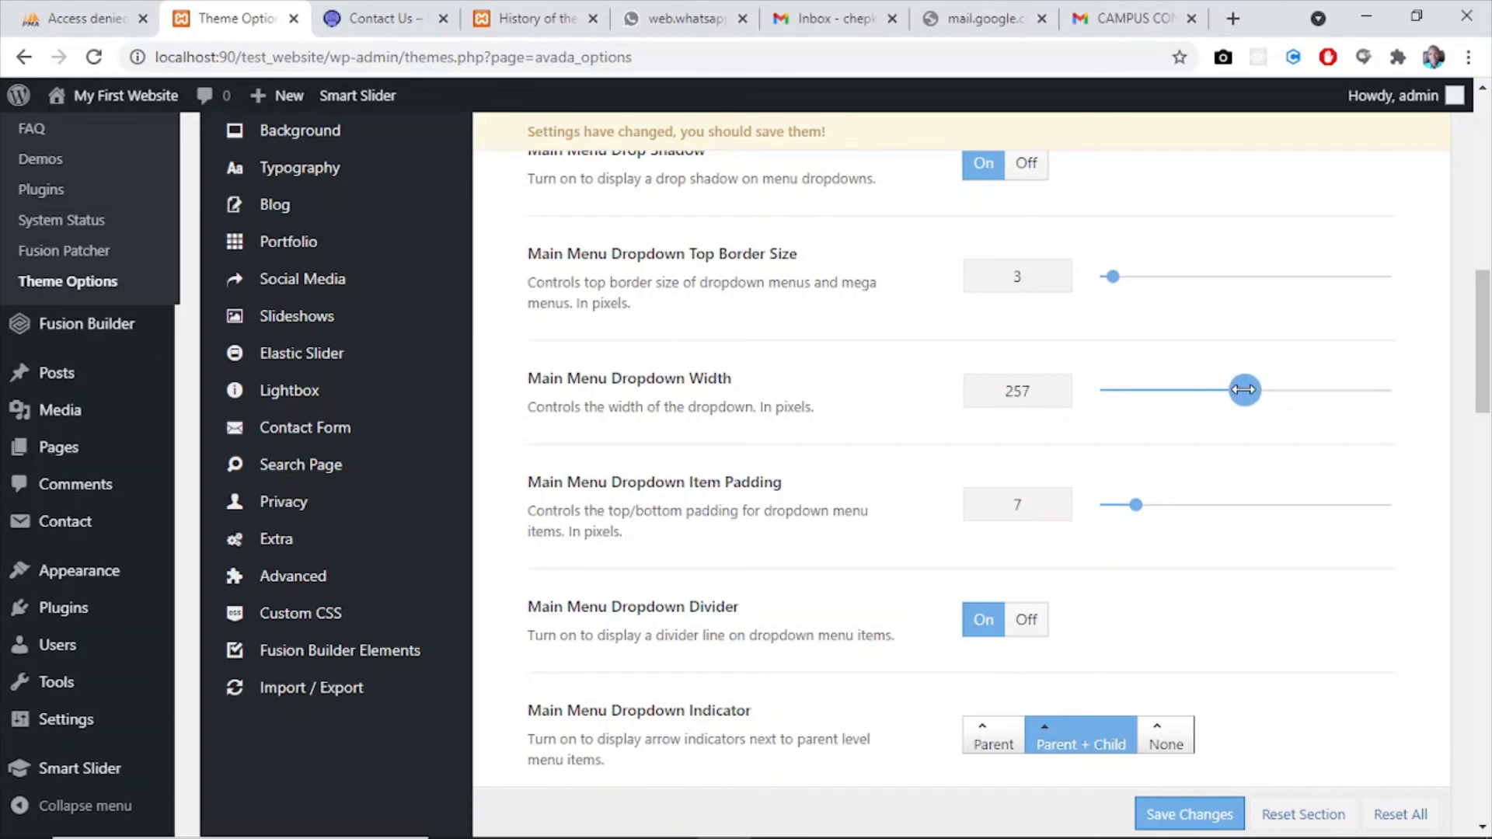
pyautogui.moveTo(1245, 390); pyautogui.dragTo(1241, 389)
pyautogui.click(1168, 814)
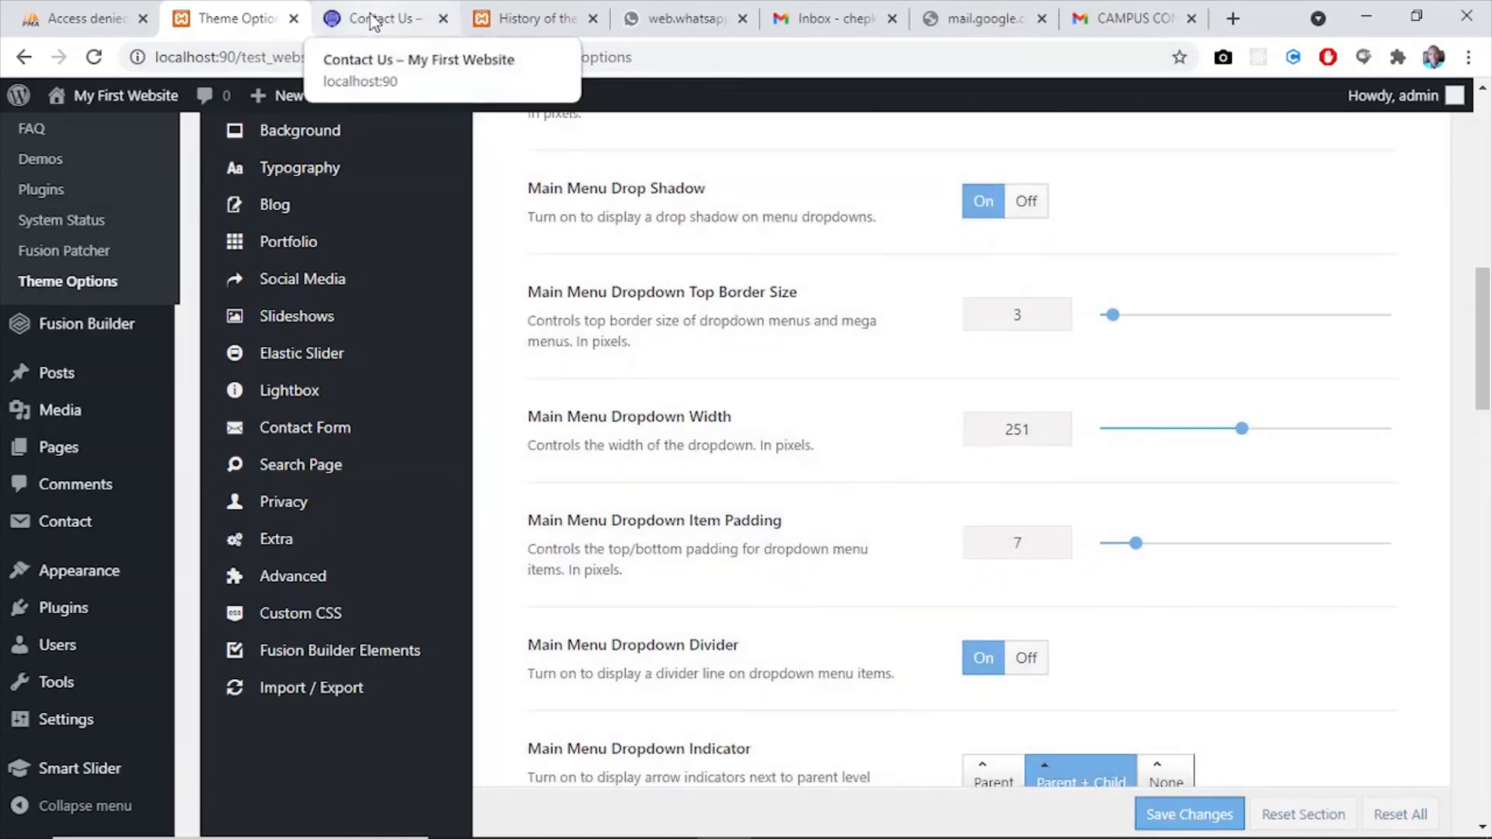
# - Reload the live Contact Us page and check the width of the Media and About Us dropdowns
pyautogui.click(374, 21)
pyautogui.click(93, 57)
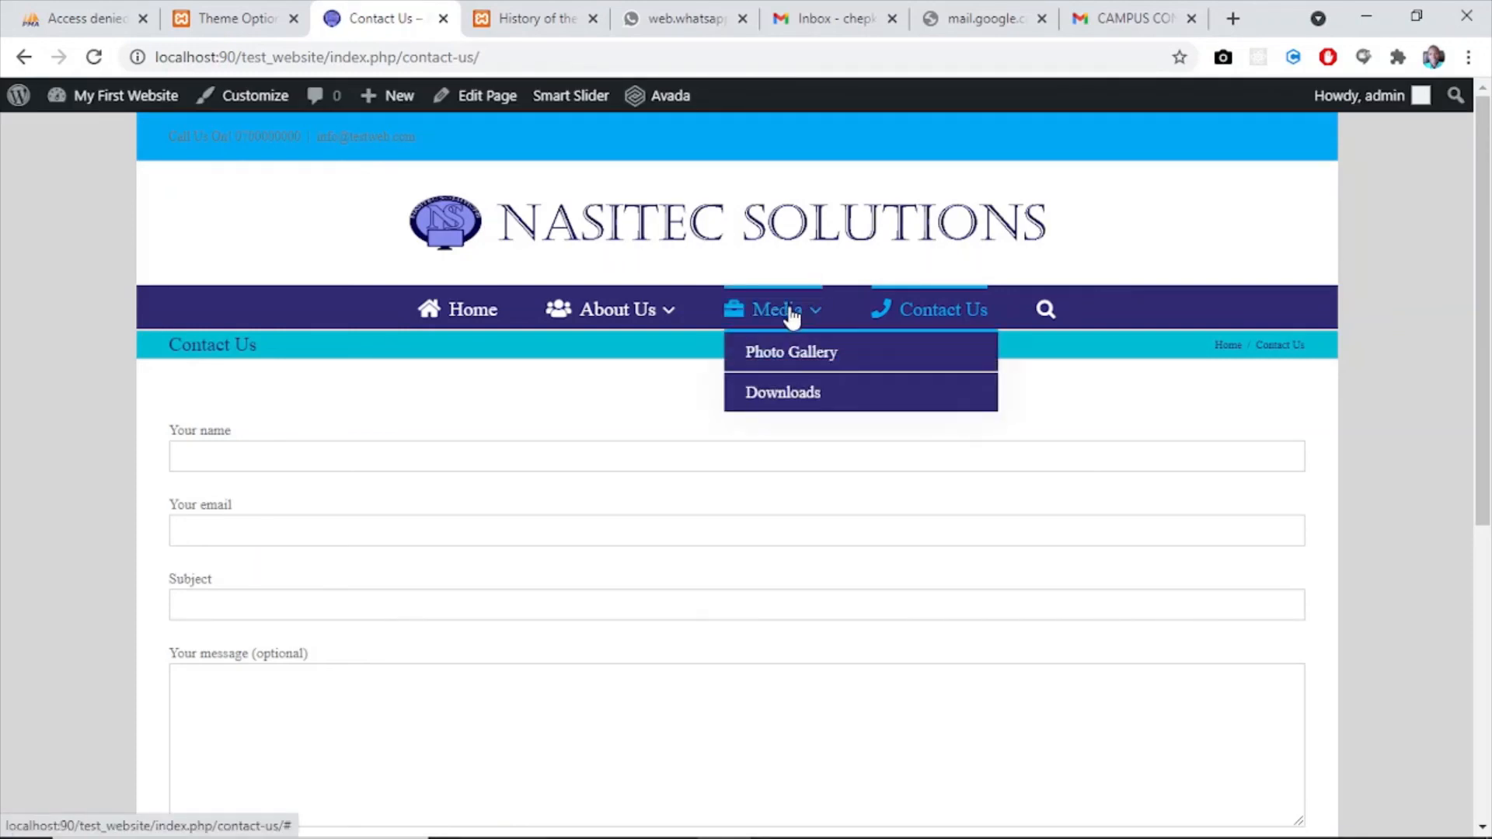
pyautogui.moveTo(653, 315)
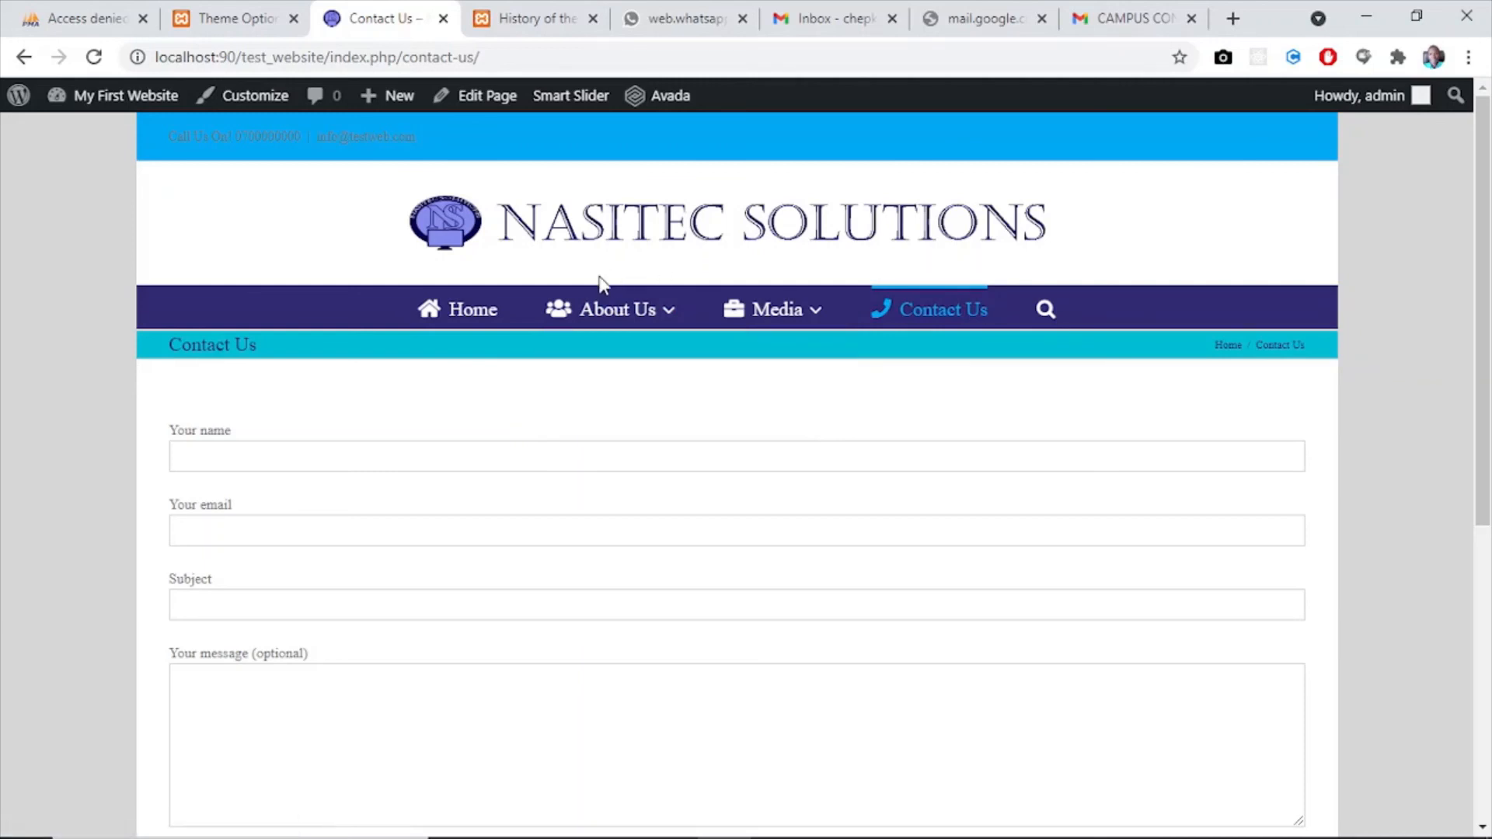
pyautogui.moveTo(589, 327)
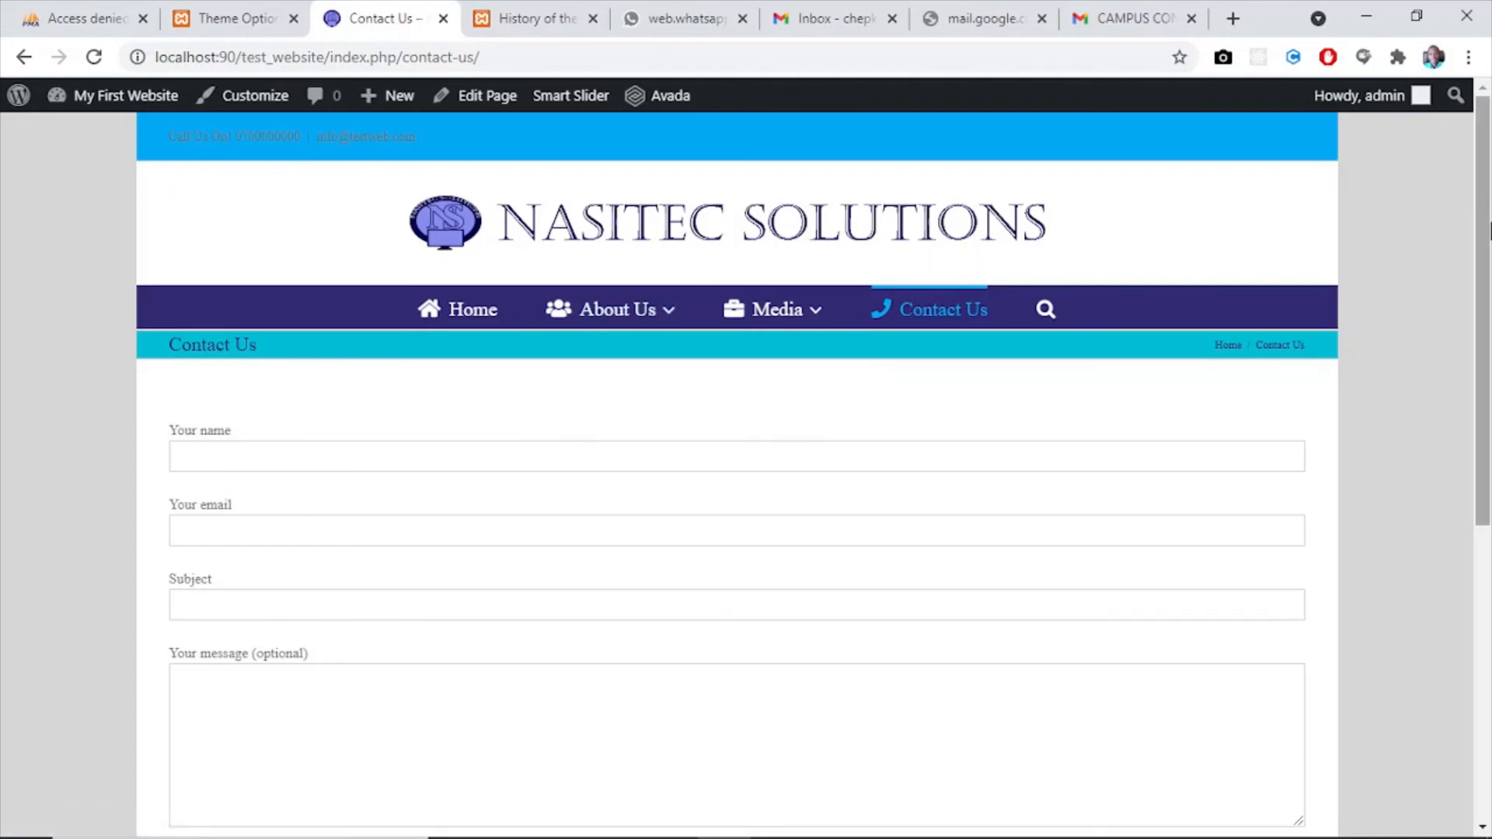
pyautogui.moveTo(1486, 264); pyautogui.dragTo(1440, 197)
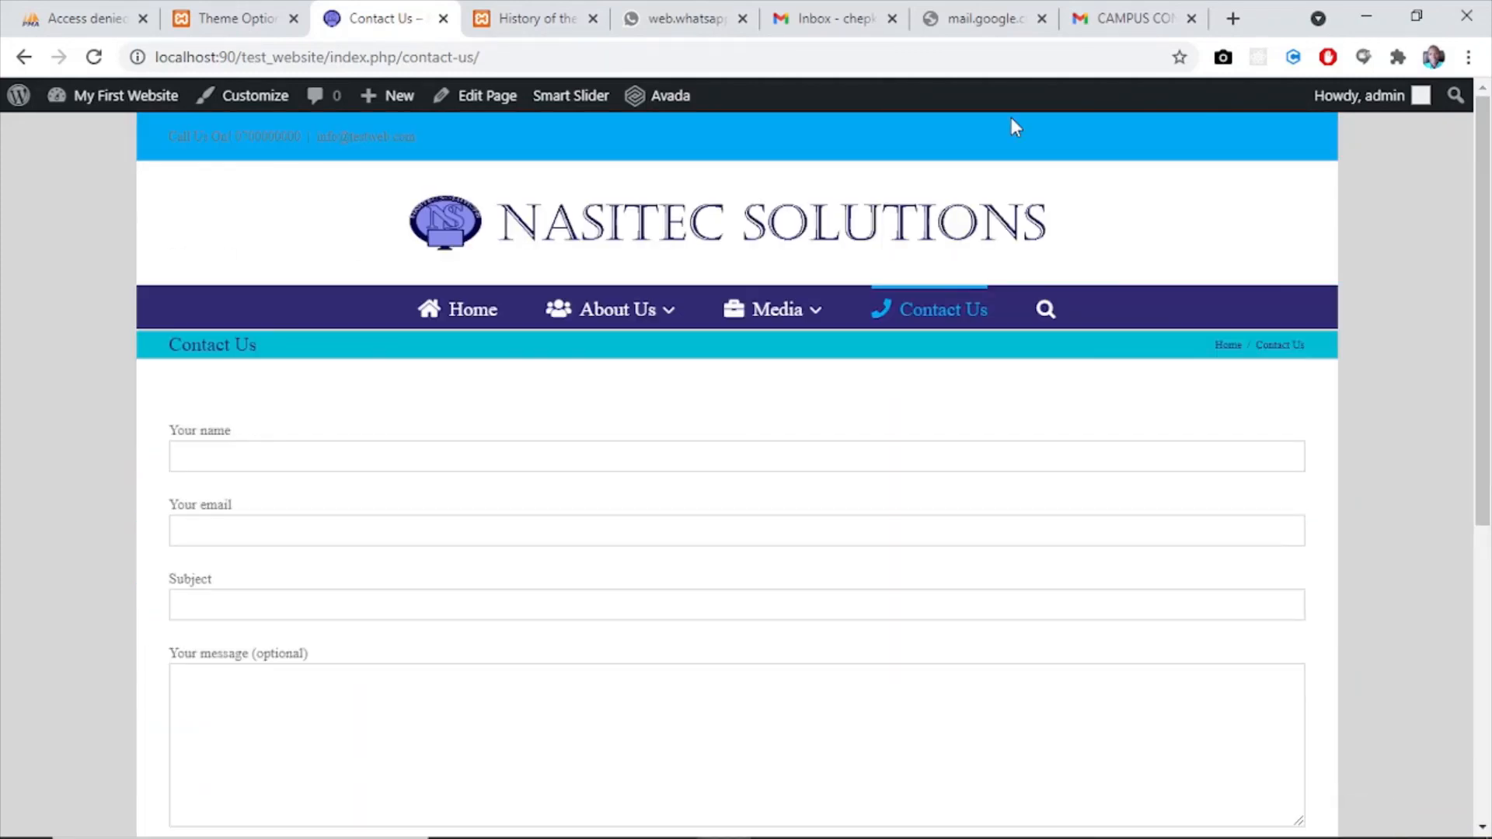
# - Return to the live home page through the site logo and review its content down to the footer
pyautogui.click(457, 228)
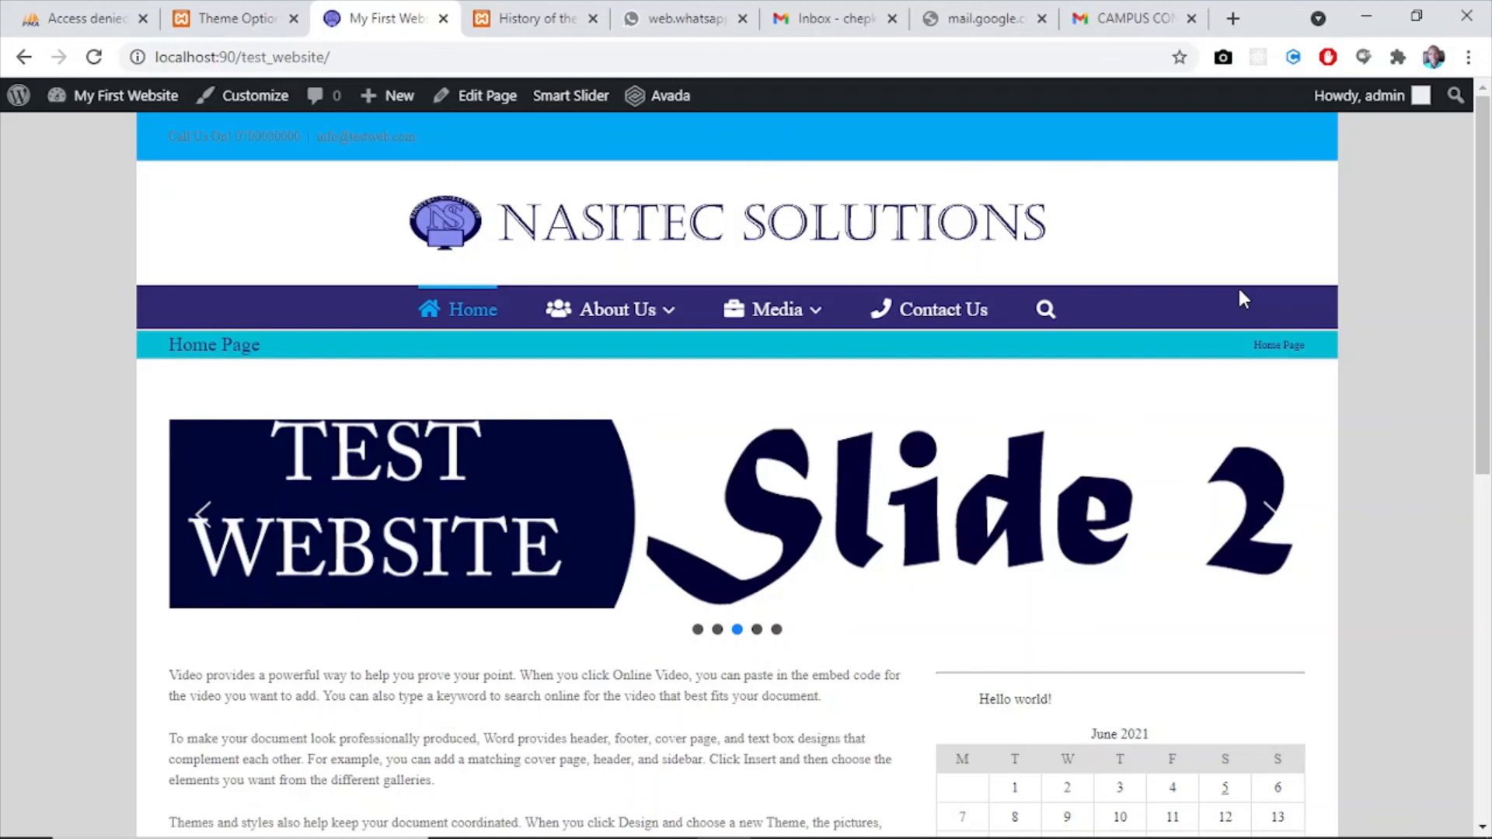
pyautogui.moveTo(1485, 265); pyautogui.dragTo(1486, 525)
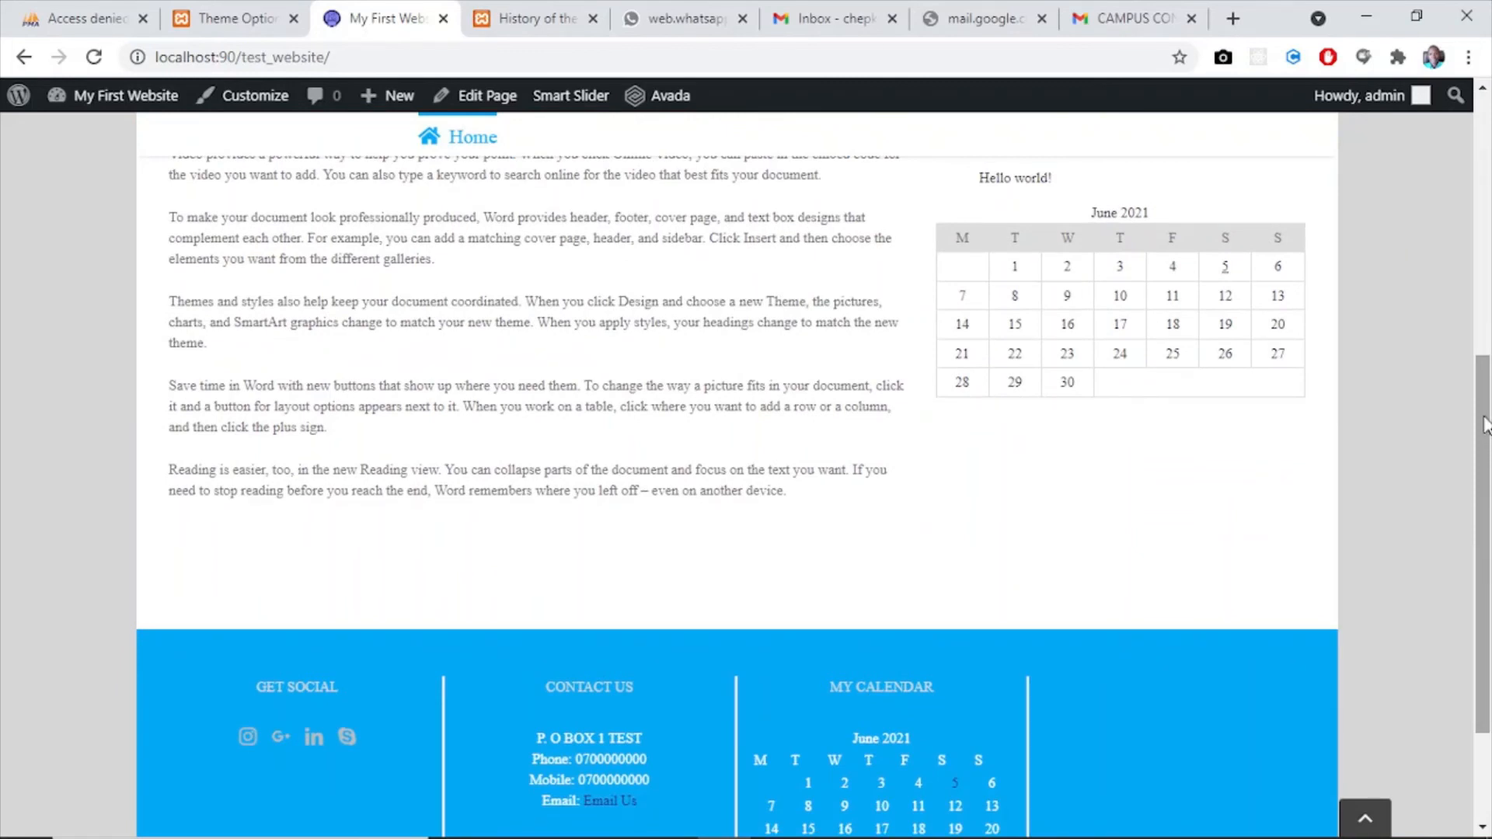
pyautogui.moveTo(1485, 424); pyautogui.dragTo(1489, 579)
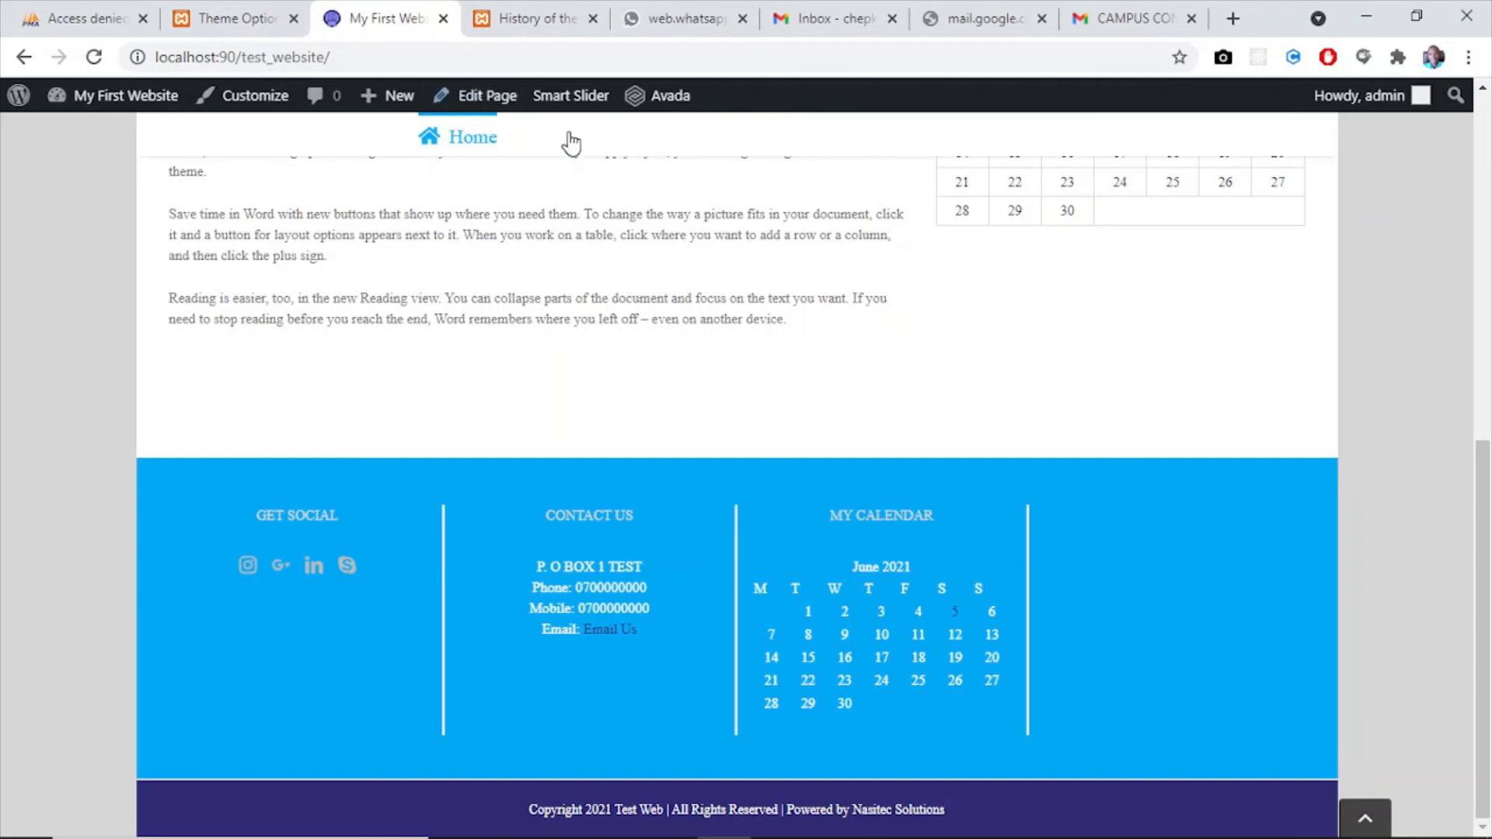
# - Set the Sticky Header Background Color to #312b72 in Avada's Theme Options and save the changes
pyautogui.moveTo(783, 137)
pyautogui.moveTo(564, 147)
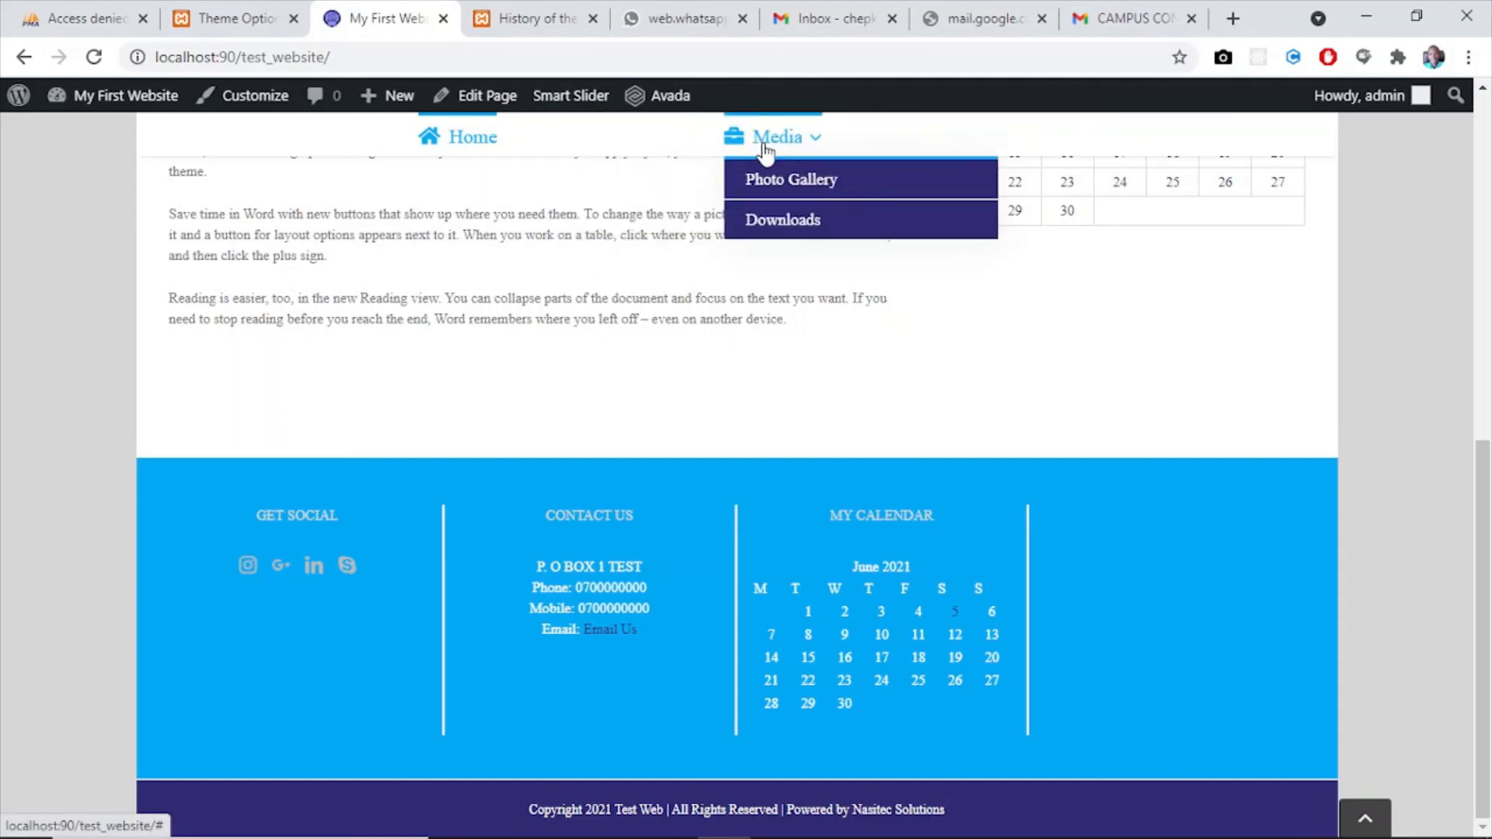
pyautogui.click(229, 18)
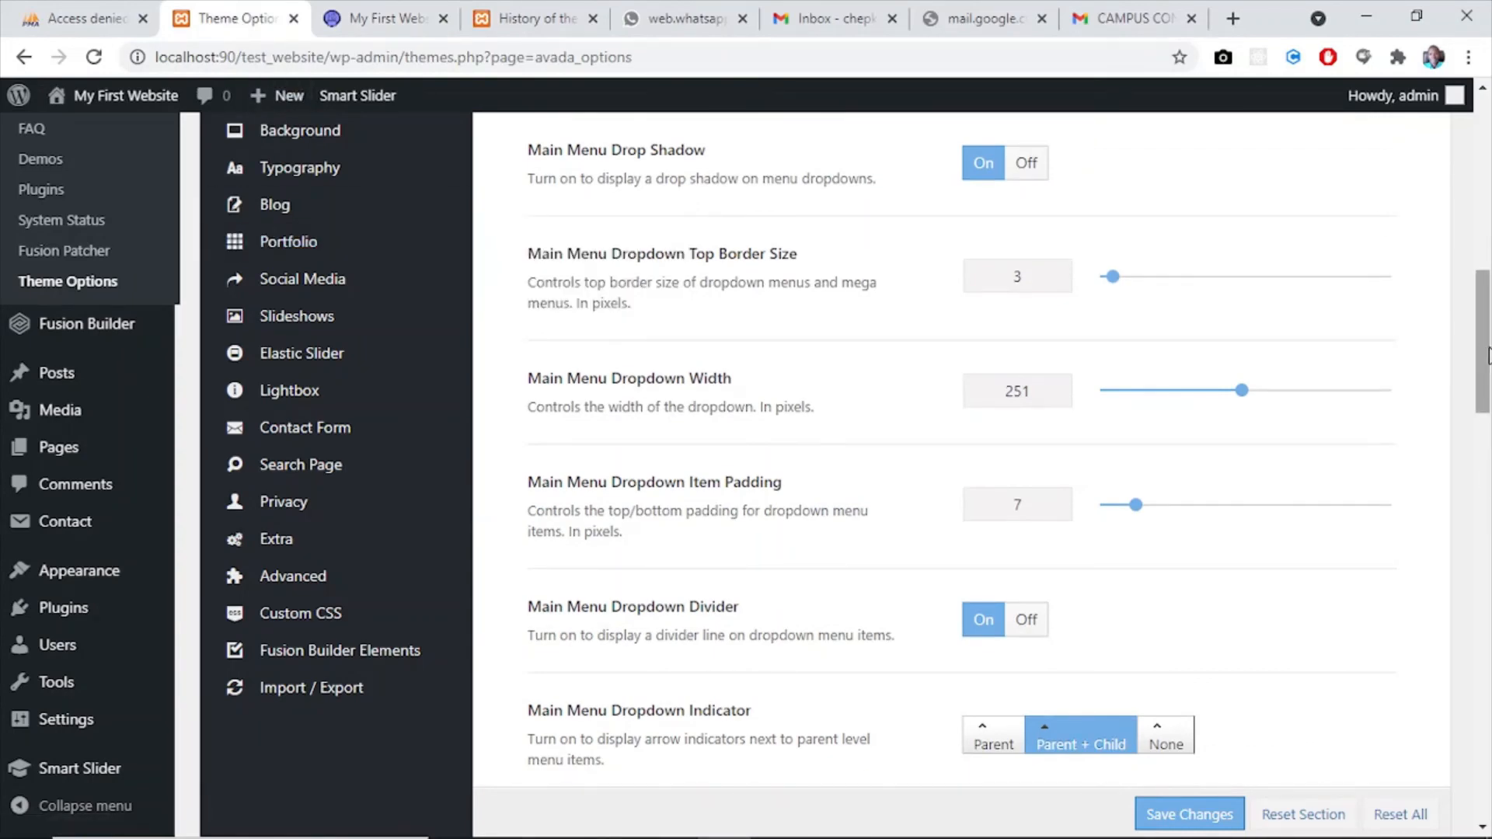
pyautogui.moveTo(1488, 356); pyautogui.dragTo(1488, 208)
pyautogui.moveTo(311, 389)
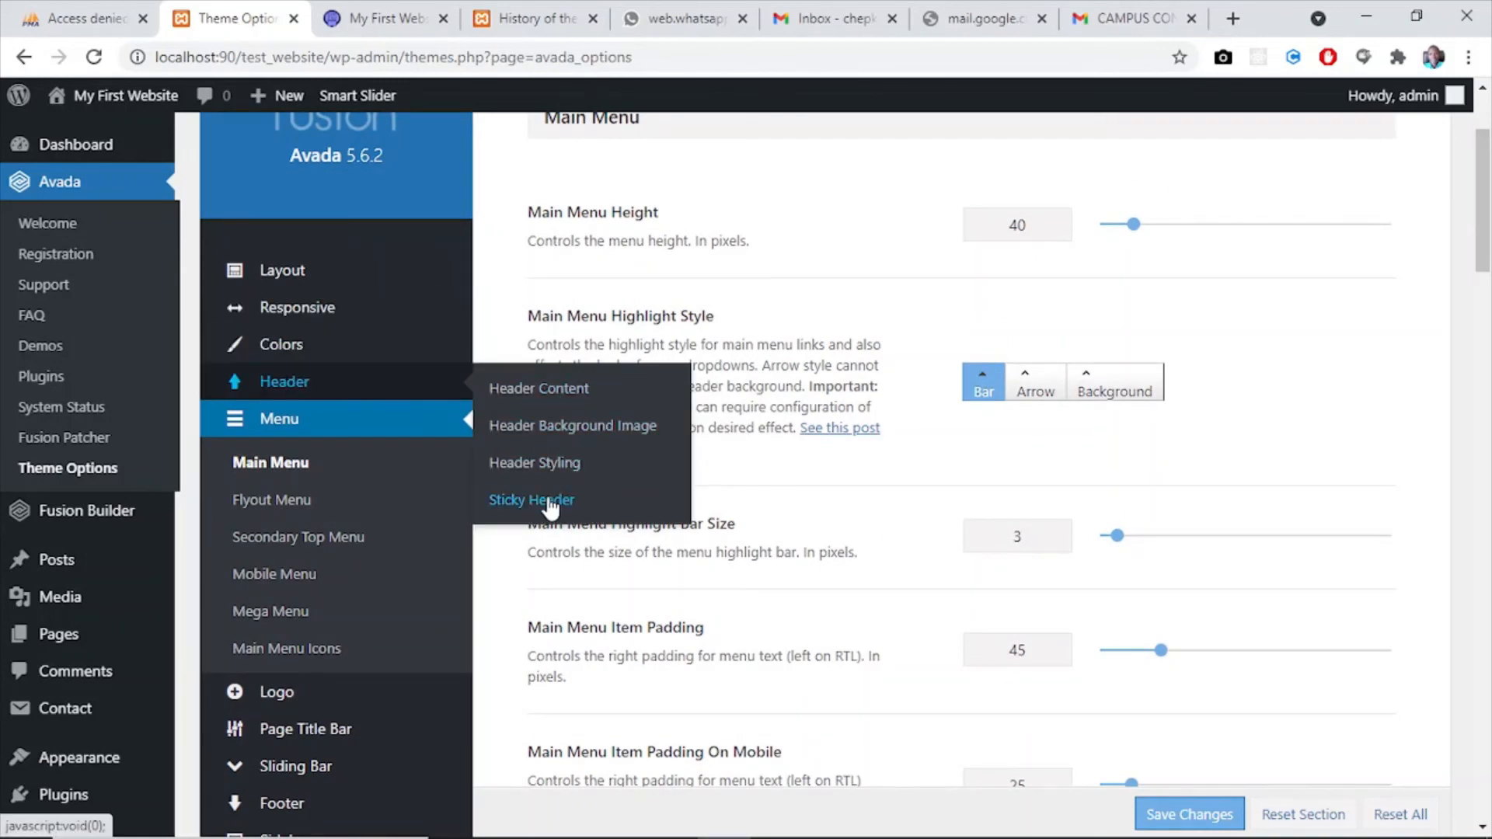
pyautogui.click(554, 501)
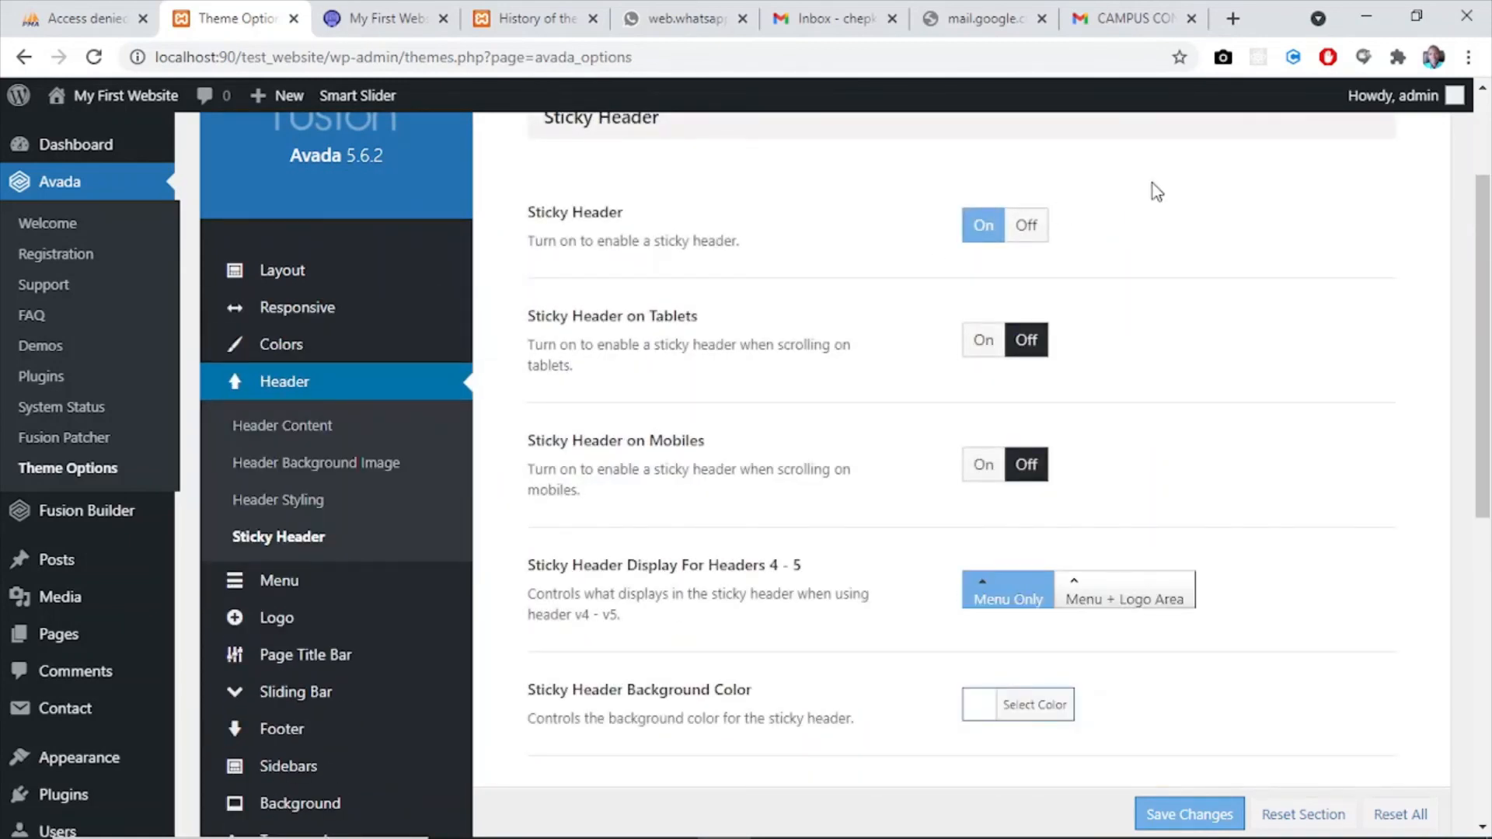
pyautogui.moveTo(1486, 286); pyautogui.dragTo(1105, 414)
pyautogui.click(987, 423)
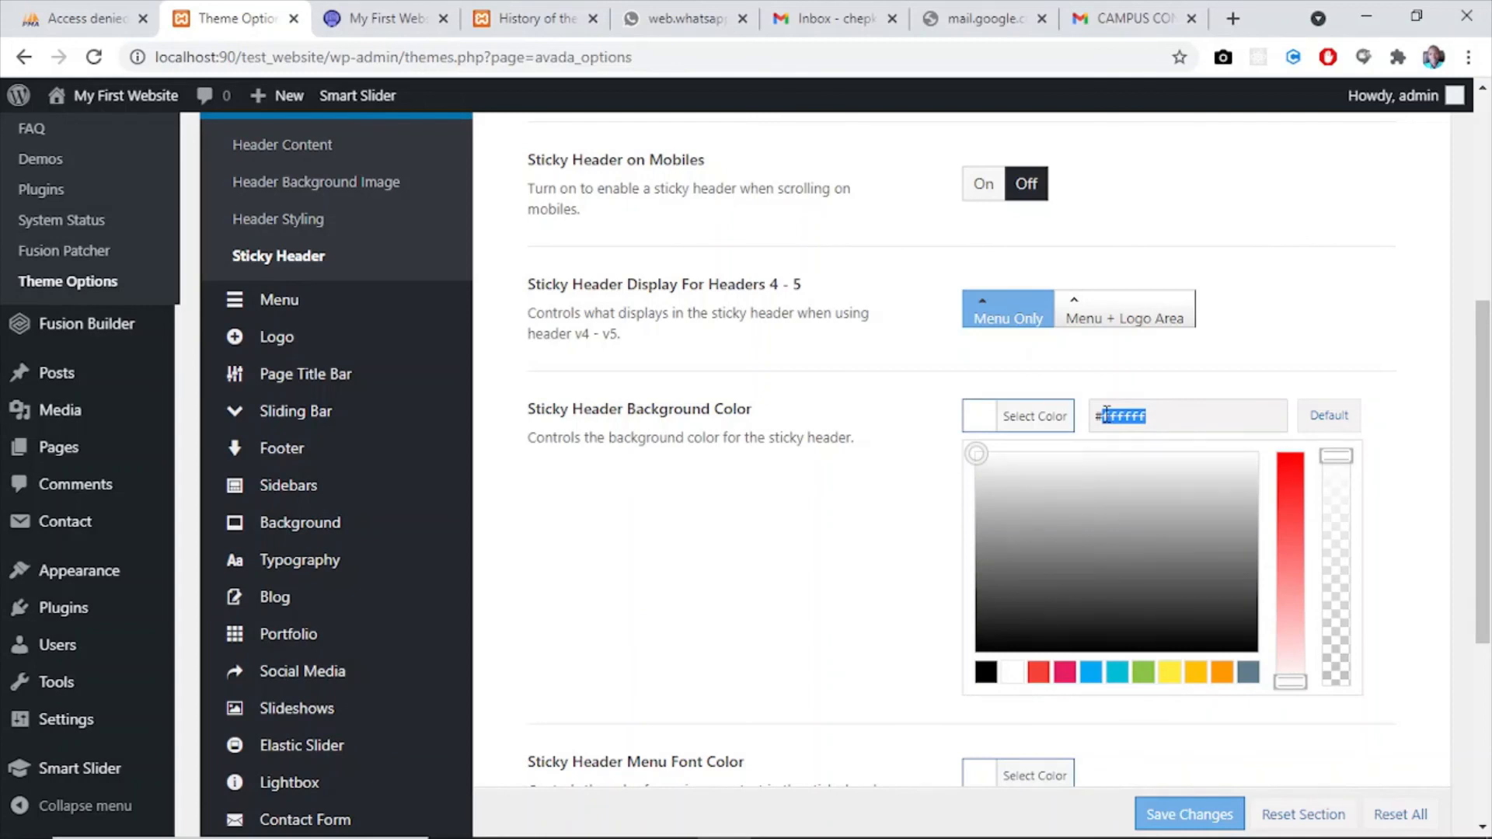
pyautogui.write('312b72')
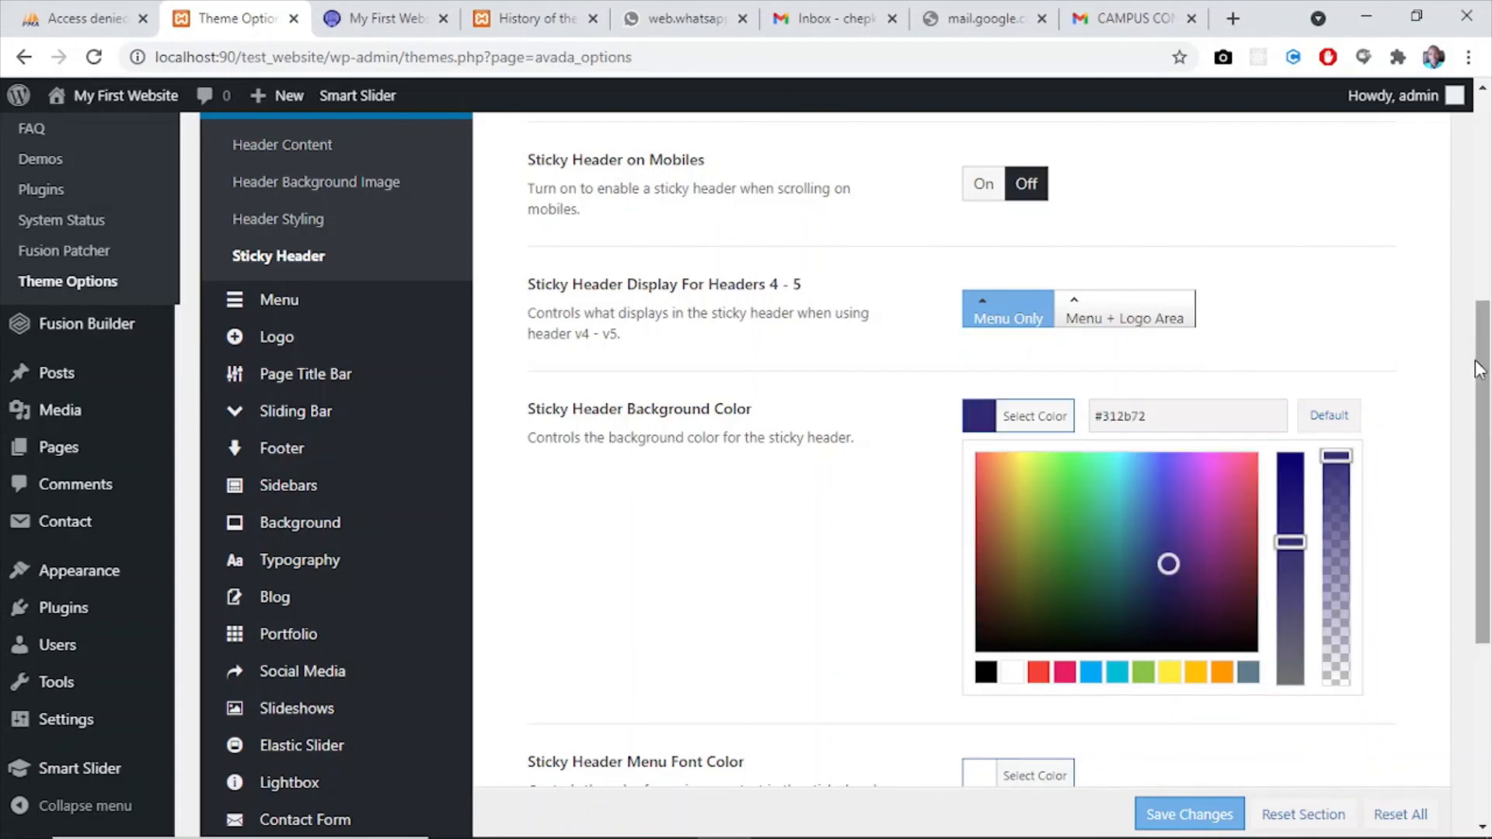
pyautogui.moveTo(1479, 369); pyautogui.dragTo(1490, 597)
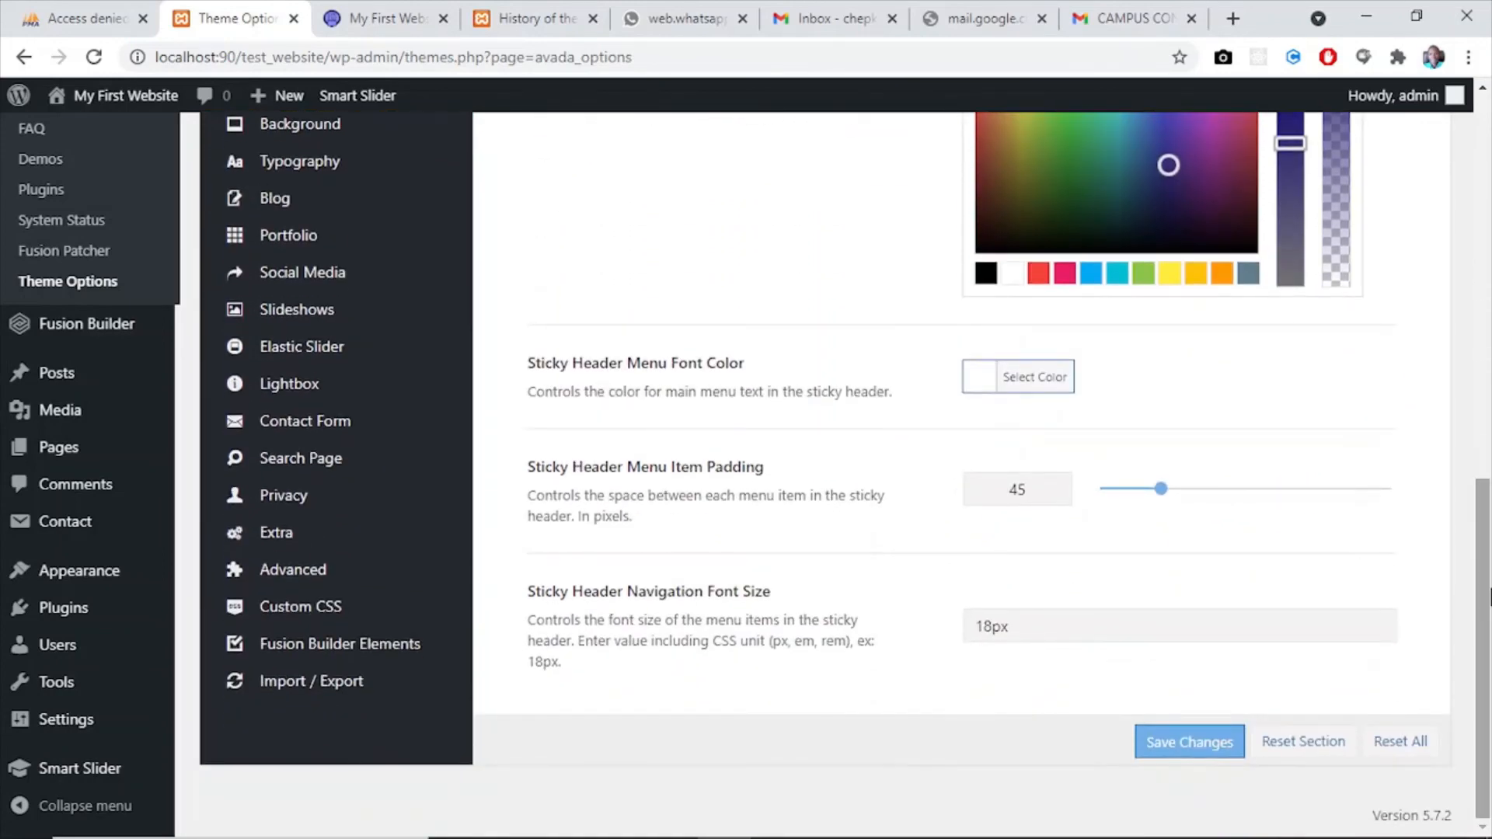
pyautogui.click(1163, 740)
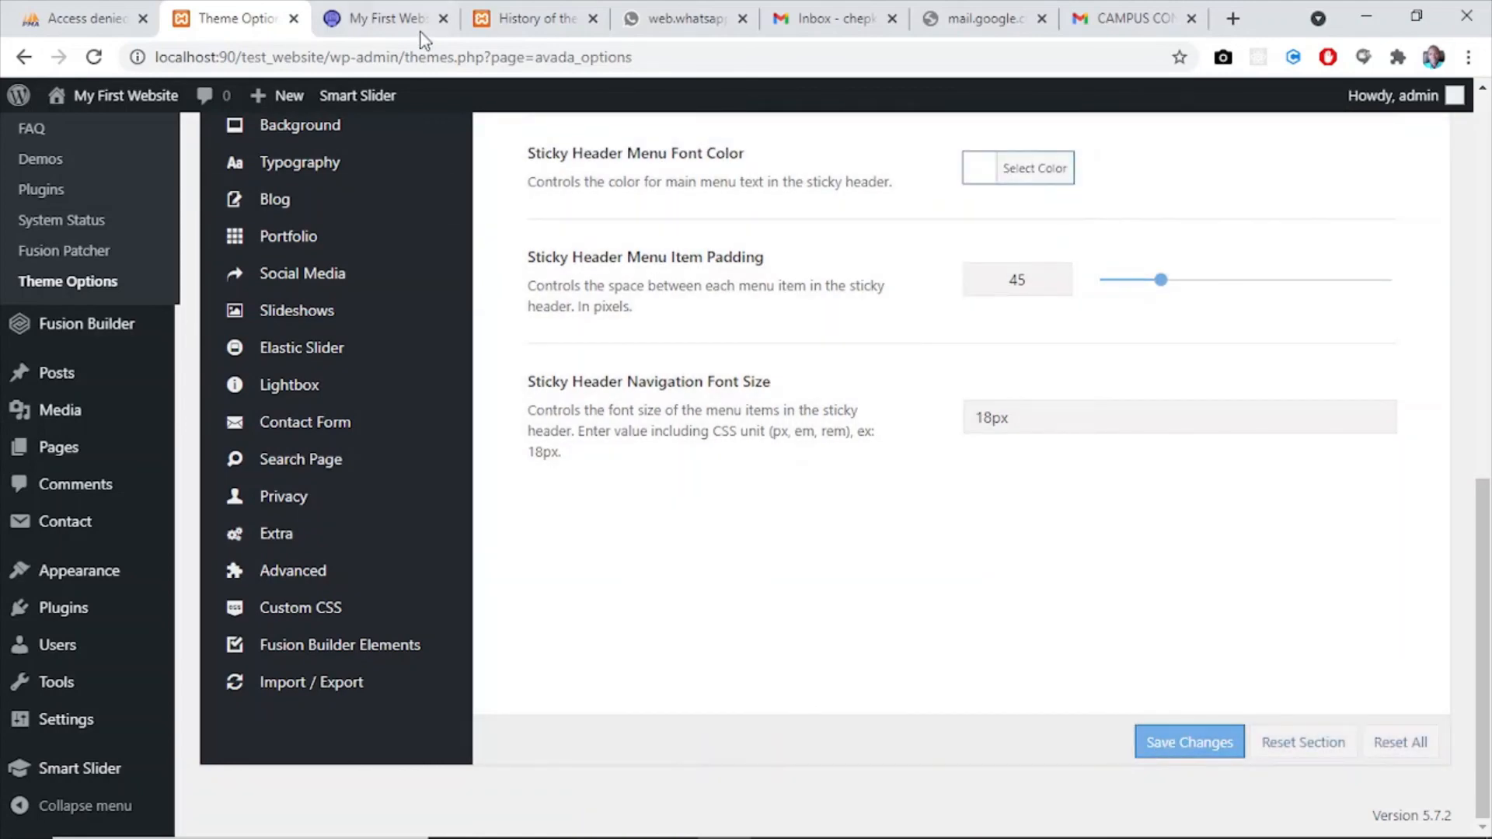
# - Reload the live home page and check the sticky header menu and the body text while moving through the page
pyautogui.click(383, 20)
pyautogui.click(90, 63)
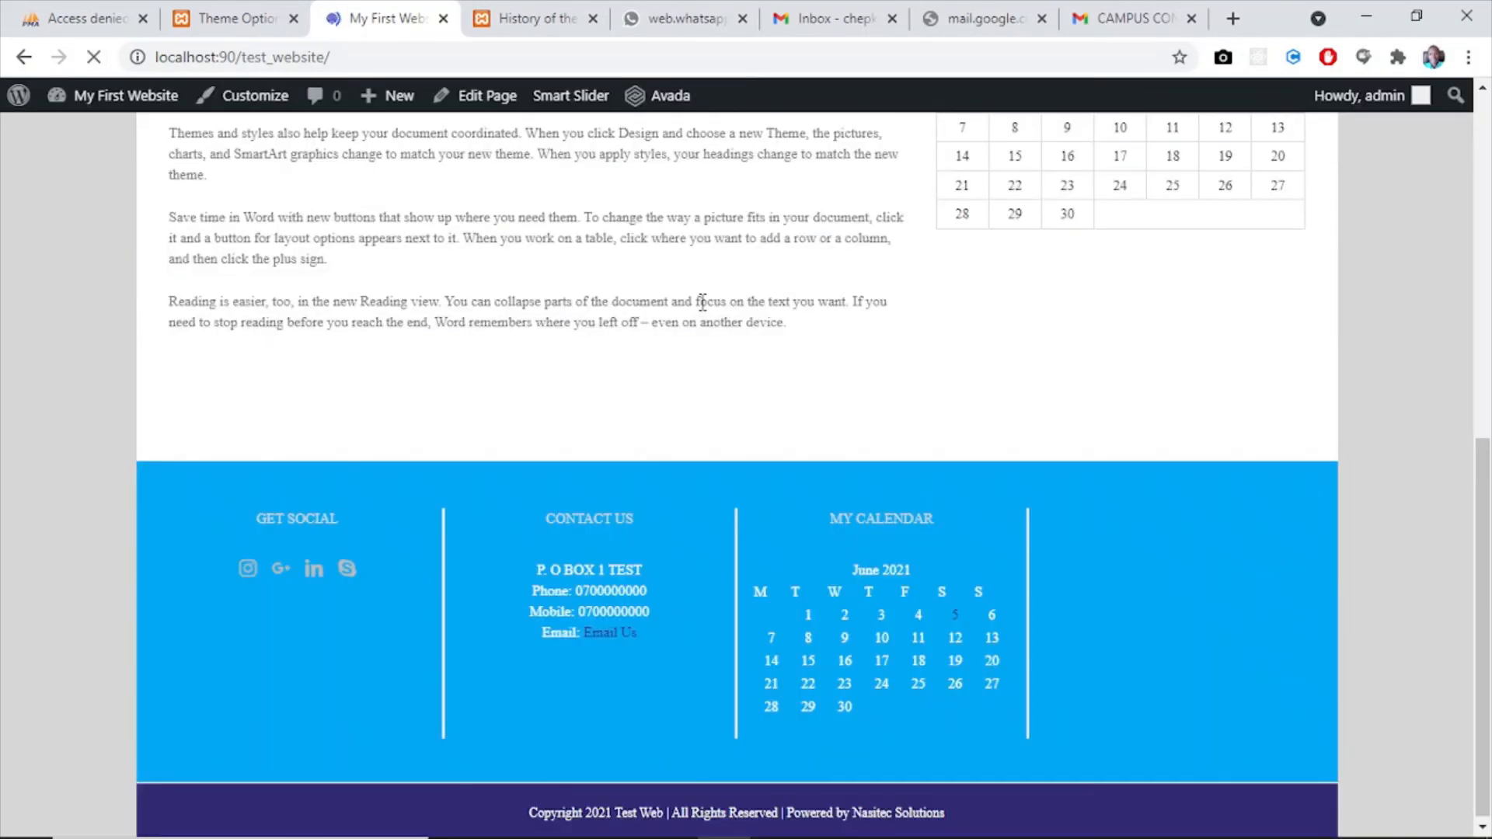
pyautogui.moveTo(1483, 443); pyautogui.dragTo(1491, 541)
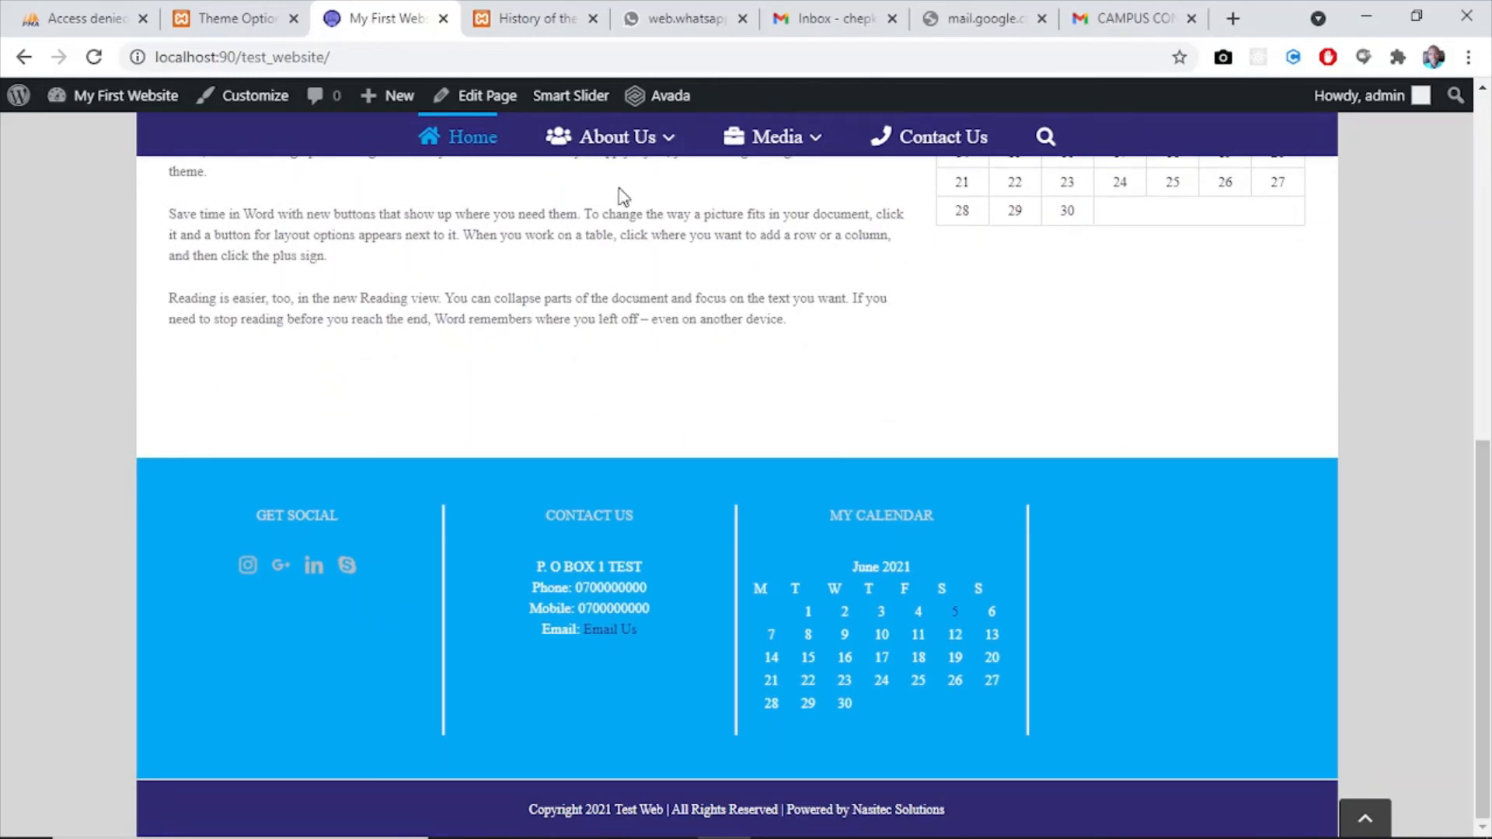
pyautogui.moveTo(622, 148)
pyautogui.moveTo(1488, 501); pyautogui.dragTo(1490, 336)
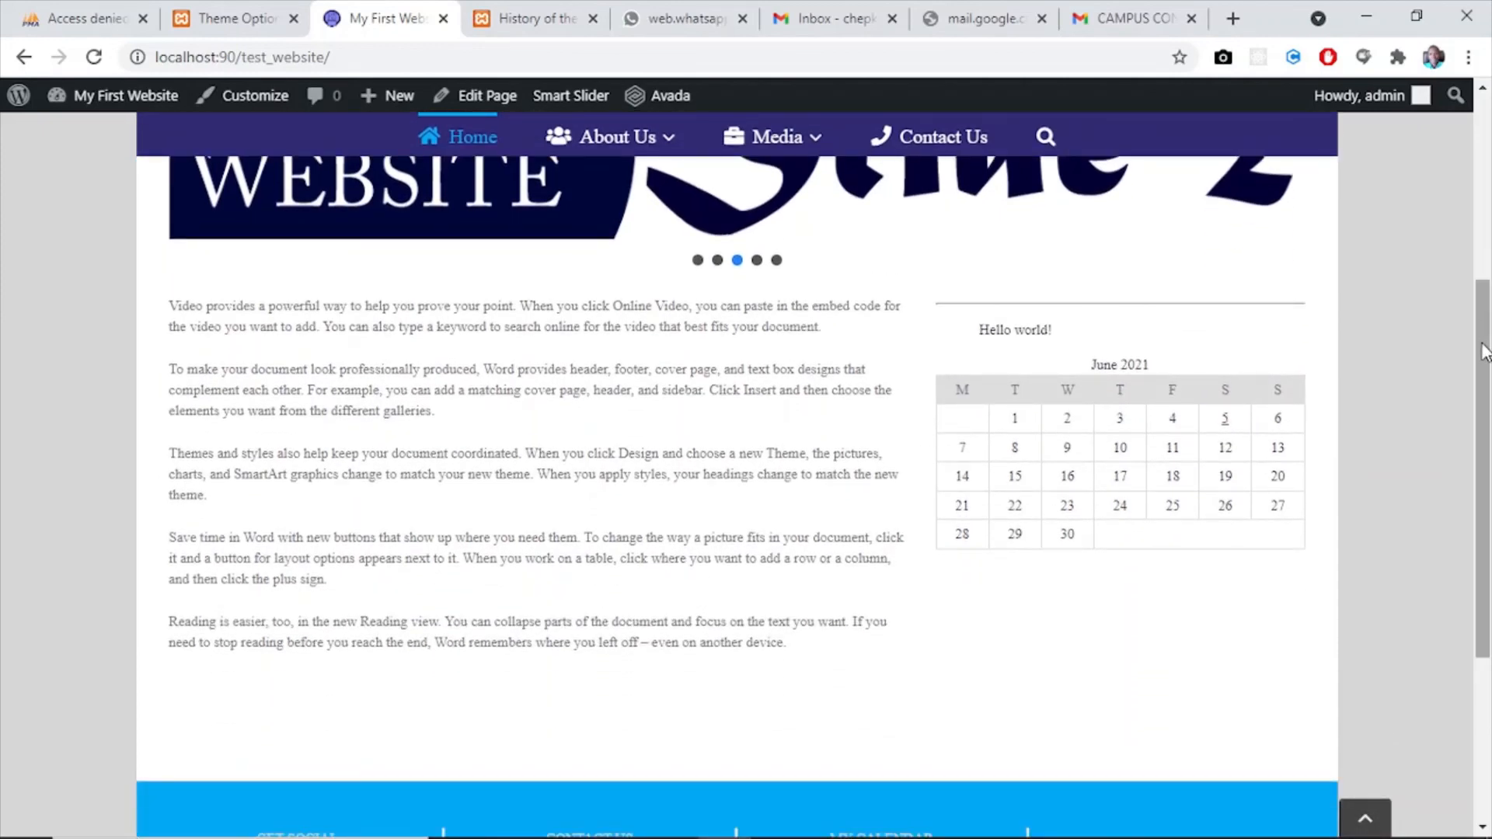
pyautogui.moveTo(1484, 343); pyautogui.dragTo(1483, 308)
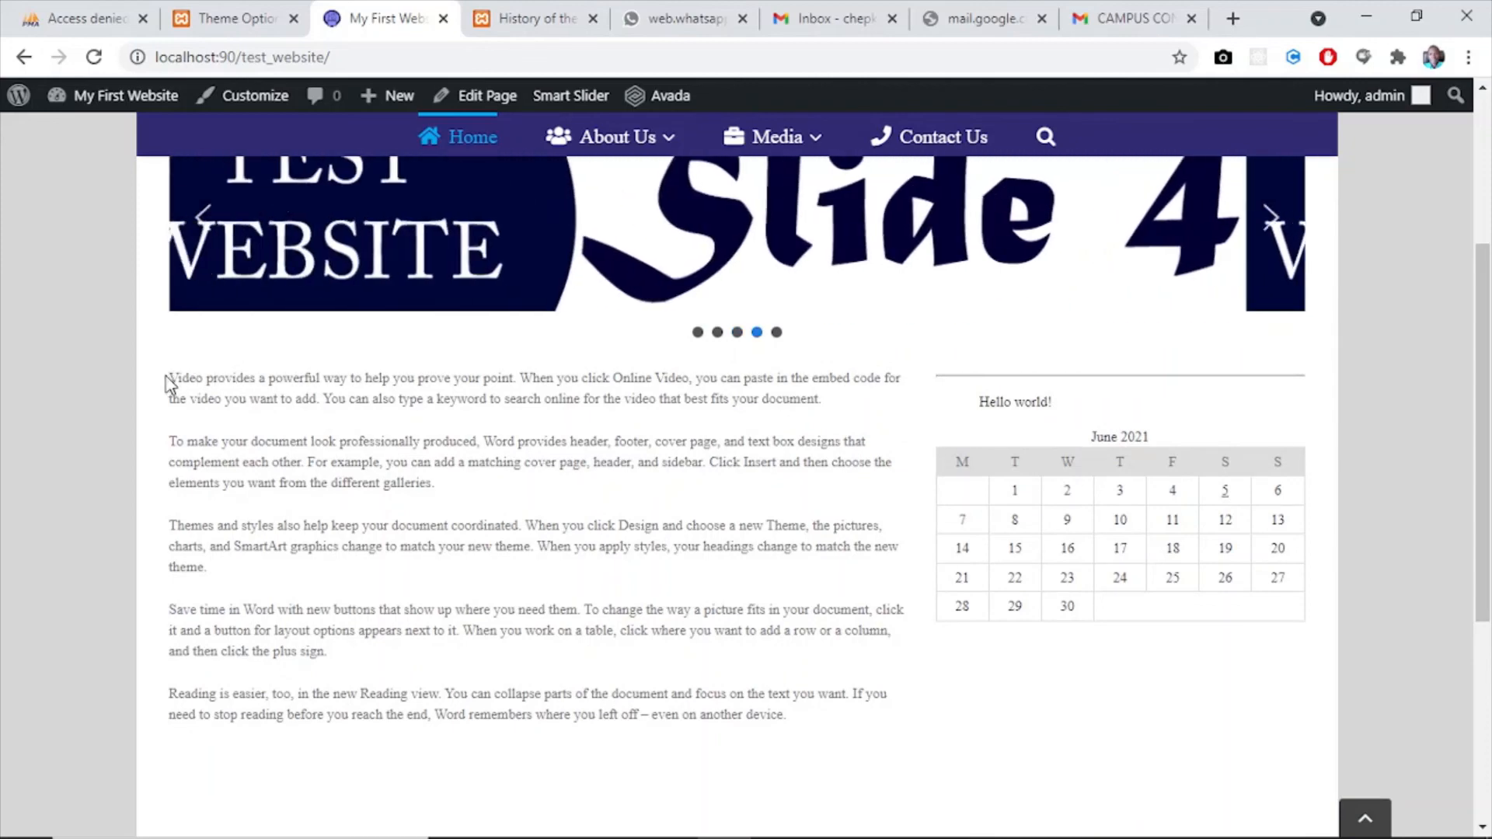
pyautogui.moveTo(173, 386)
pyautogui.mouseDown()
pyautogui.moveTo(500, 462)
pyautogui.moveTo(519, 626)
pyautogui.moveTo(190, 379)
pyautogui.mouseUp()
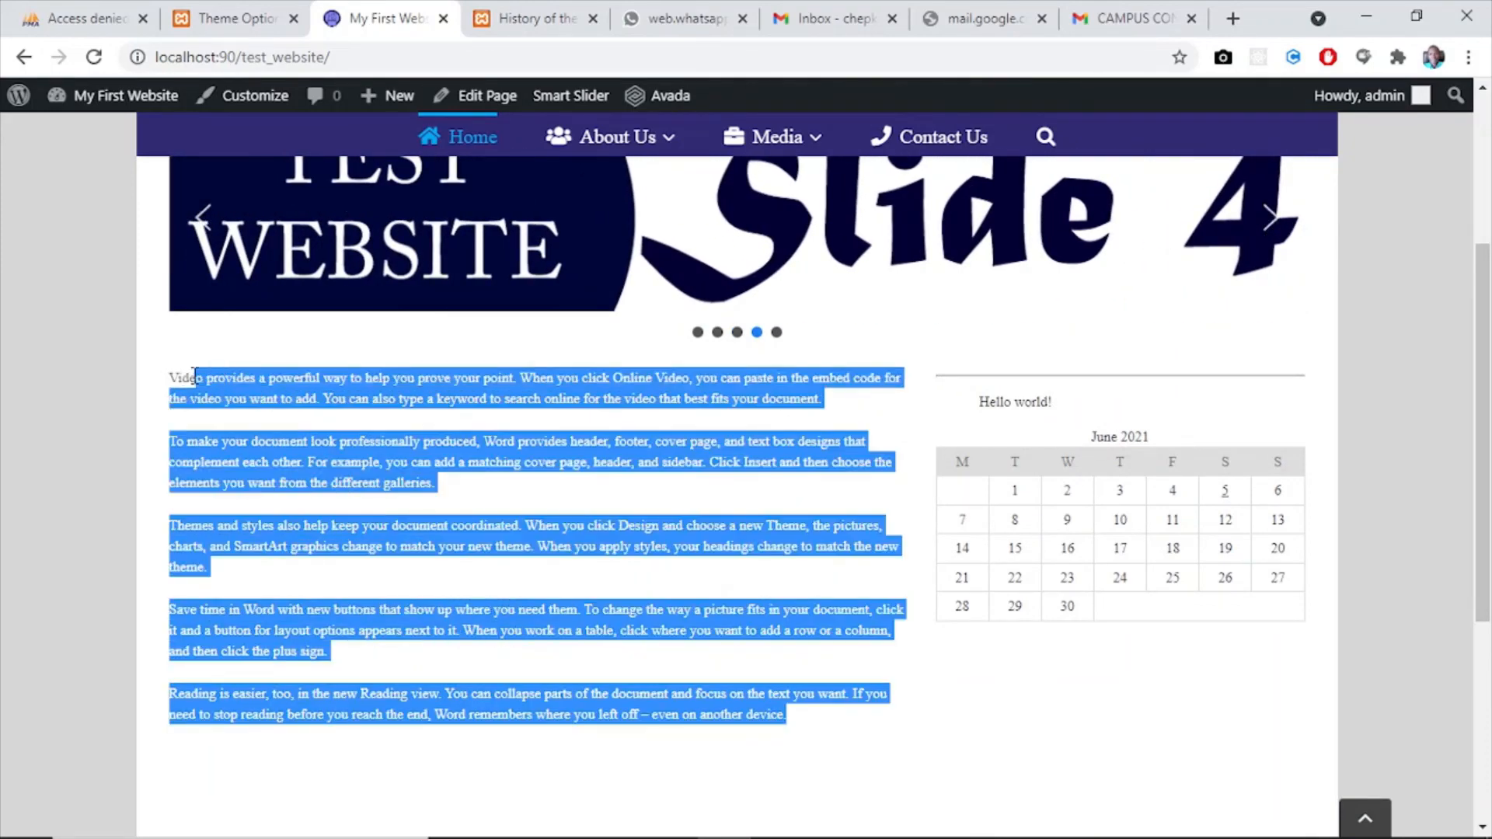
pyautogui.click(141, 376)
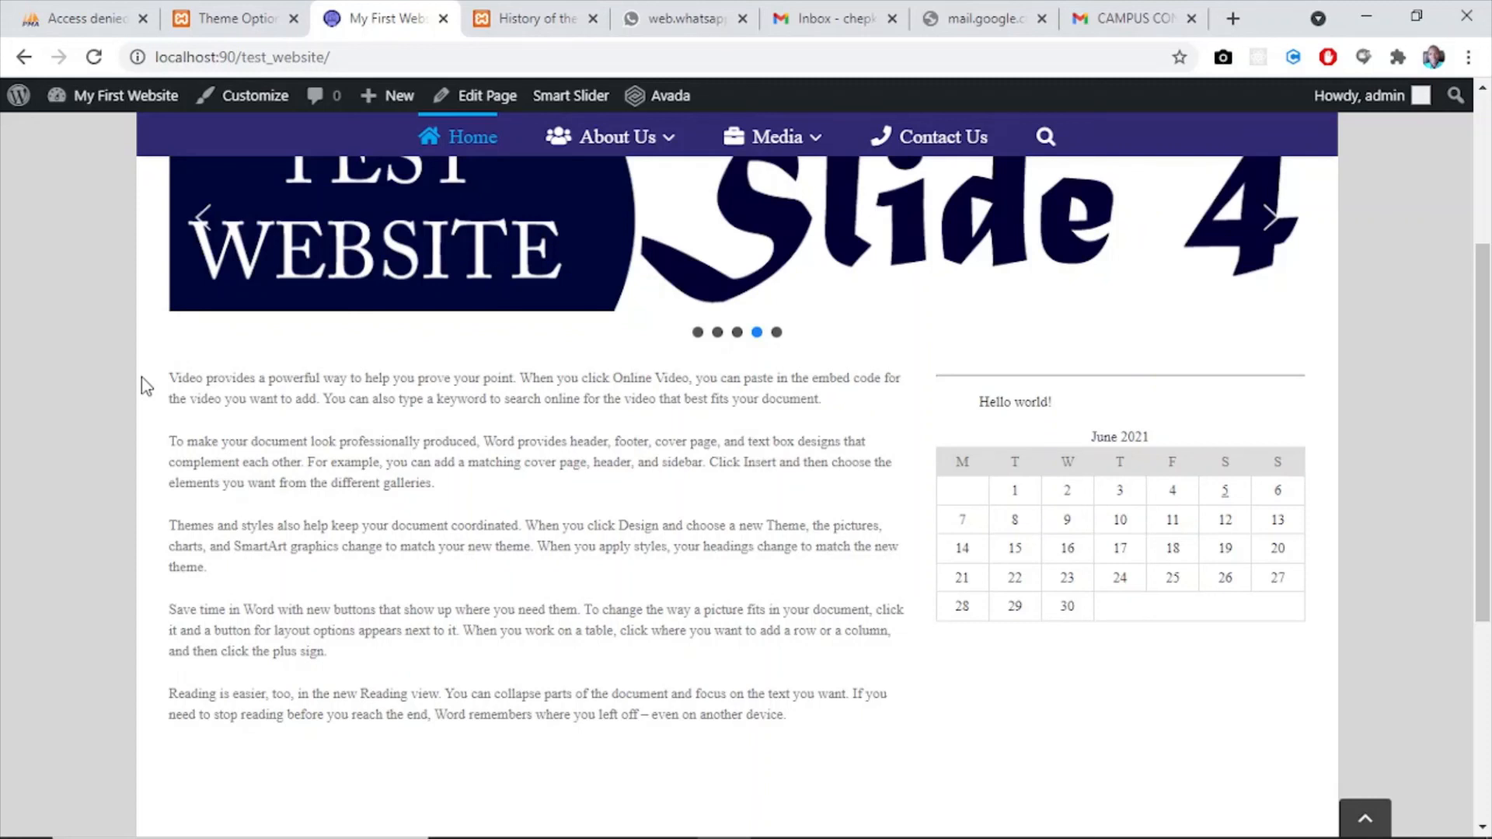
# - Search the live site for "location" from the main menu, open the Location result and review its body text
pyautogui.click(1042, 140)
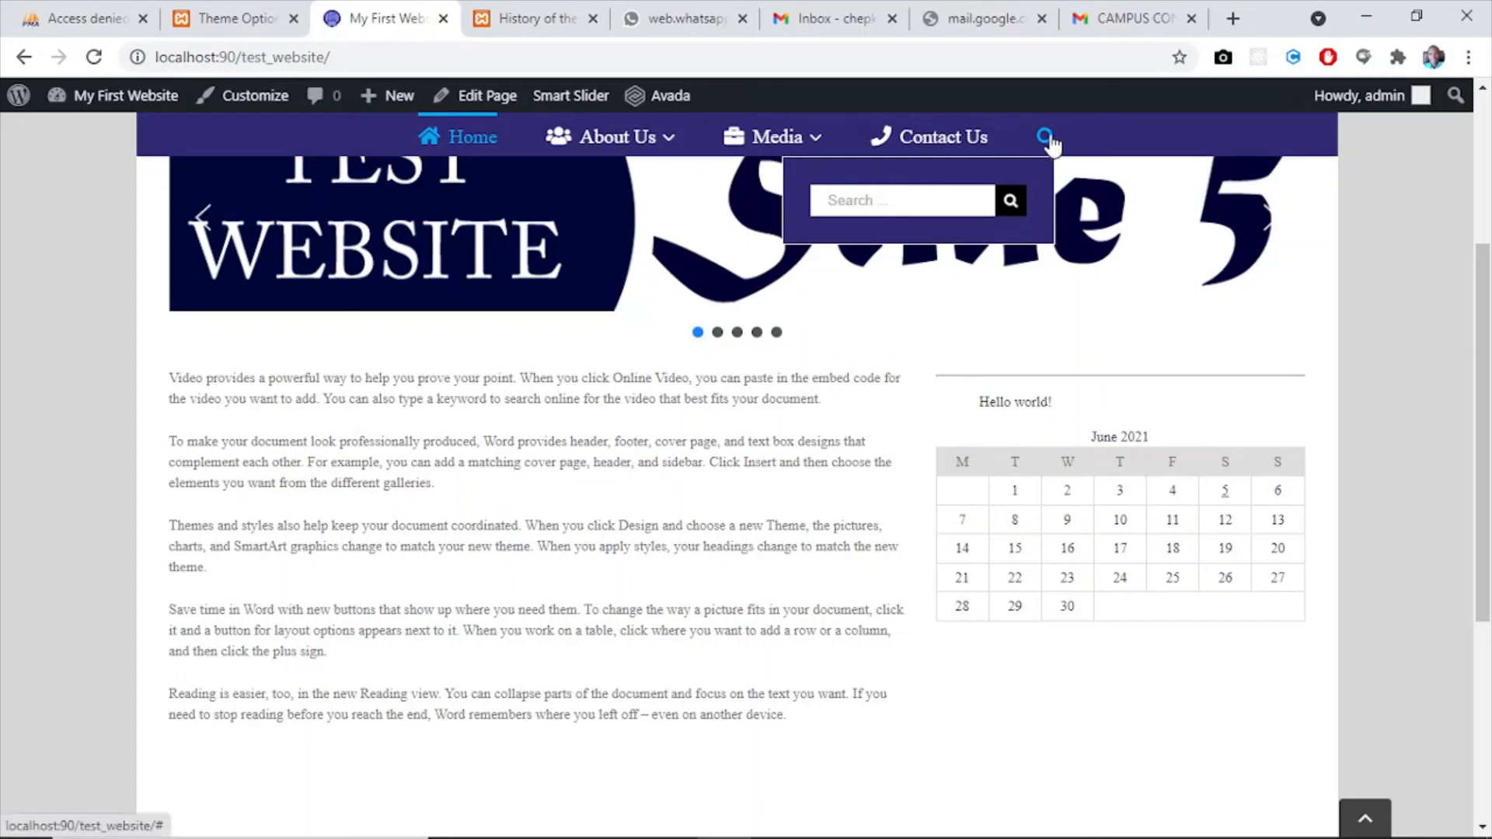
pyautogui.click(843, 205)
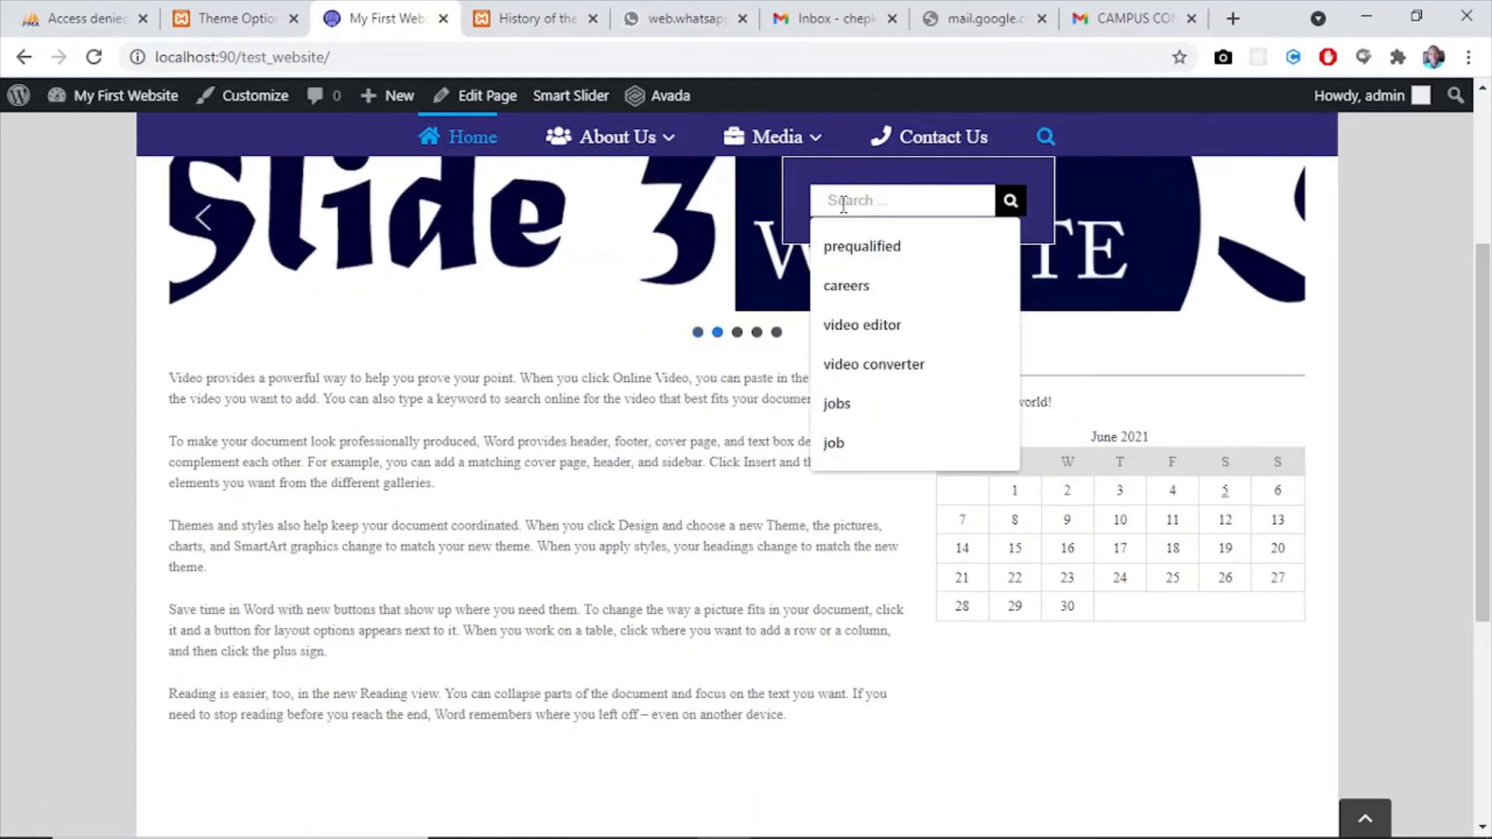
pyautogui.write('po')
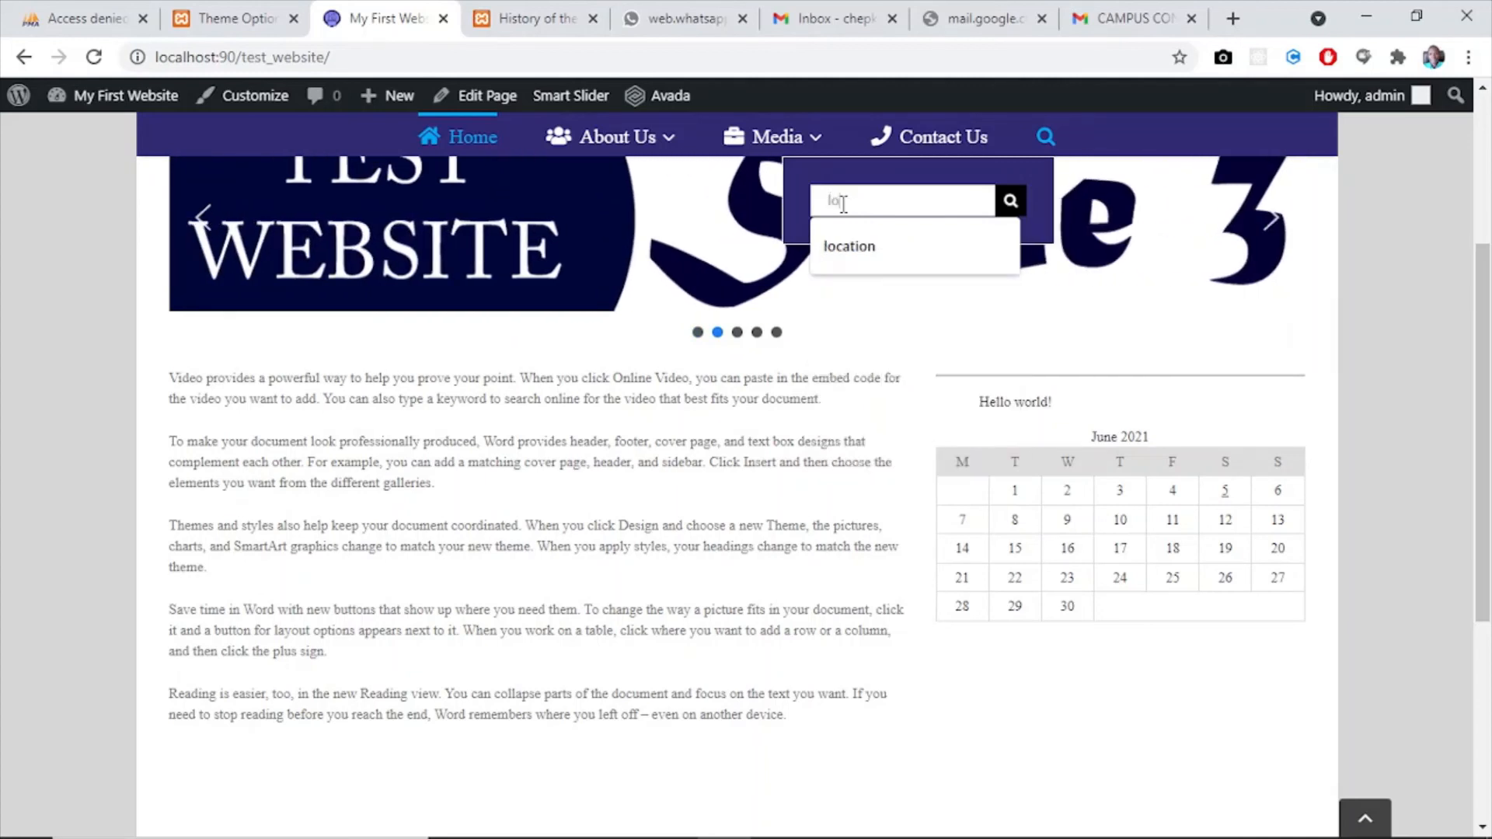
pyautogui.write('cation')
pyautogui.press('BackSpace')
pyautogui.write('n')
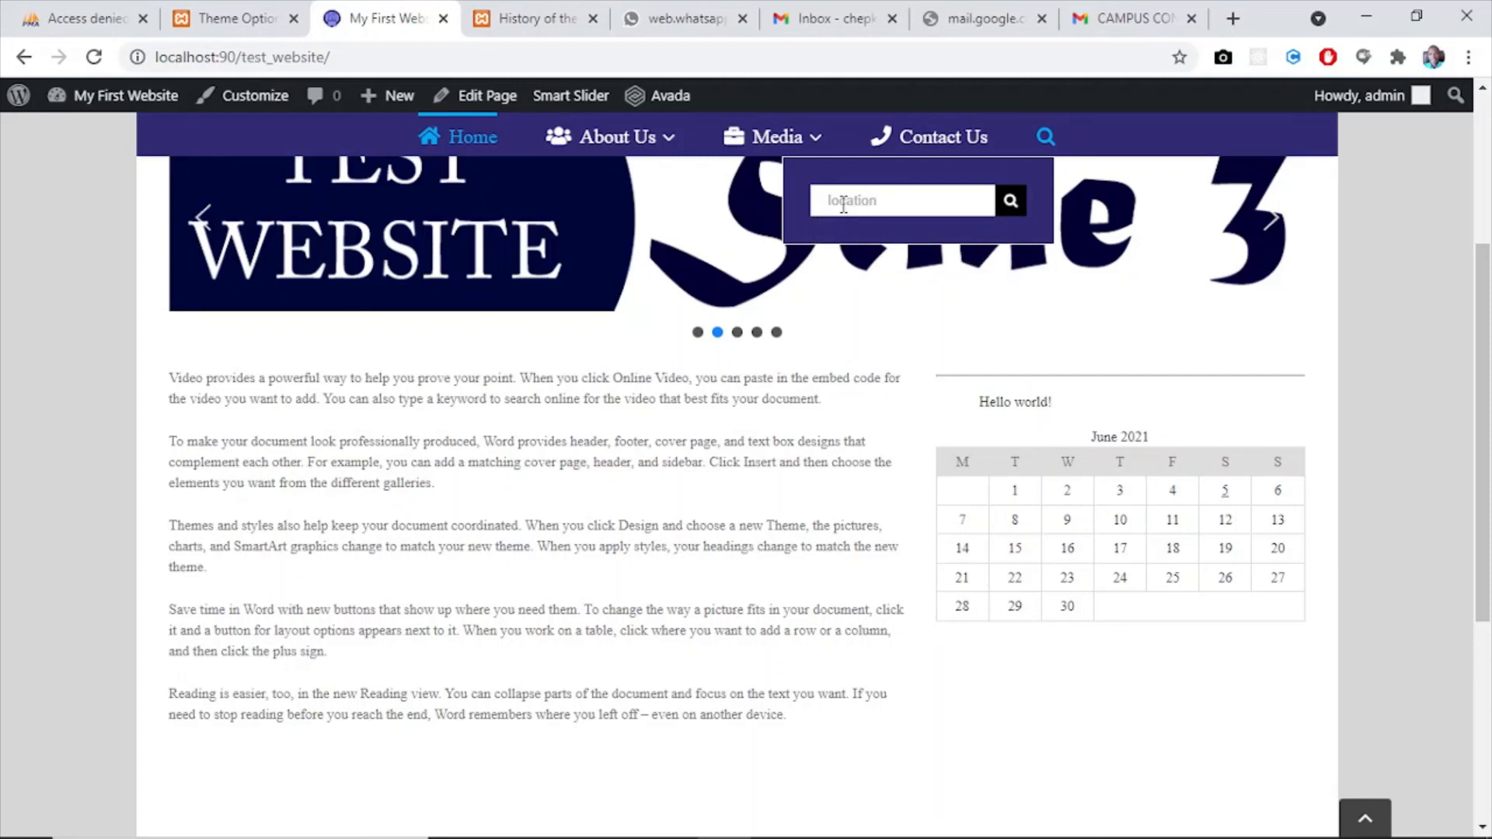
pyautogui.click(1014, 207)
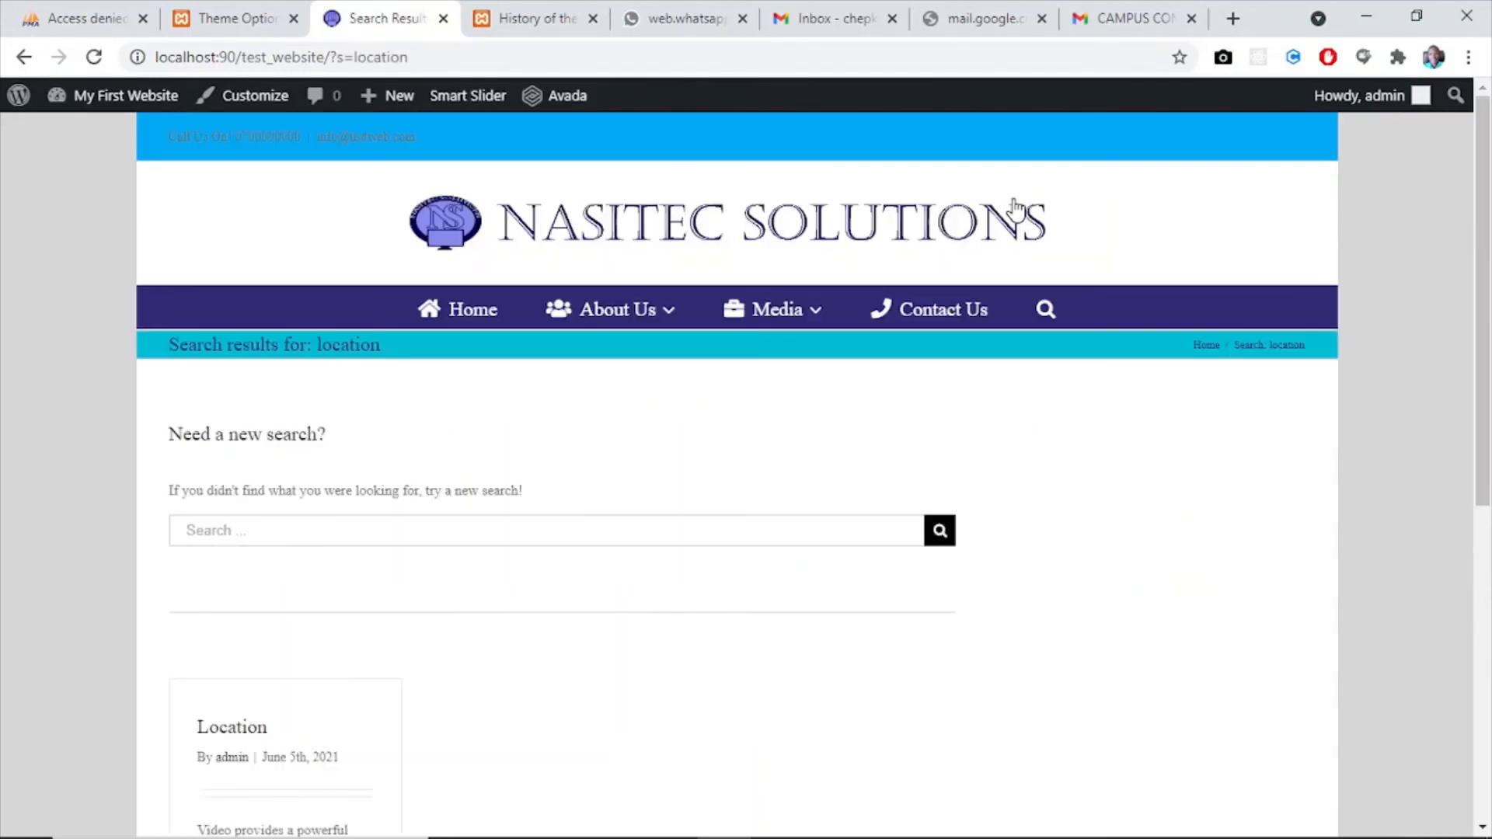
pyautogui.click(224, 732)
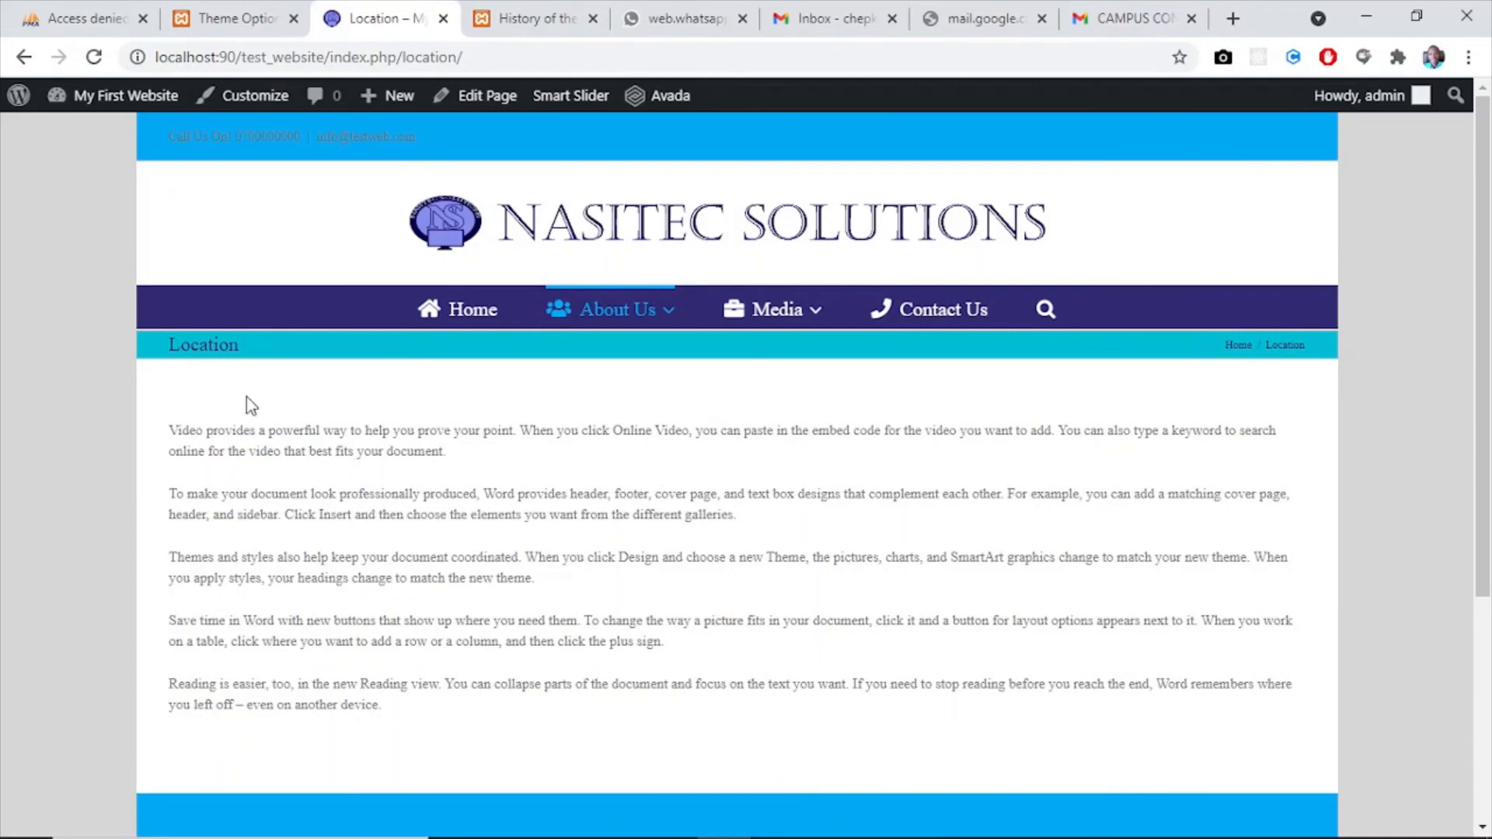
pyautogui.moveTo(174, 425); pyautogui.dragTo(803, 747)
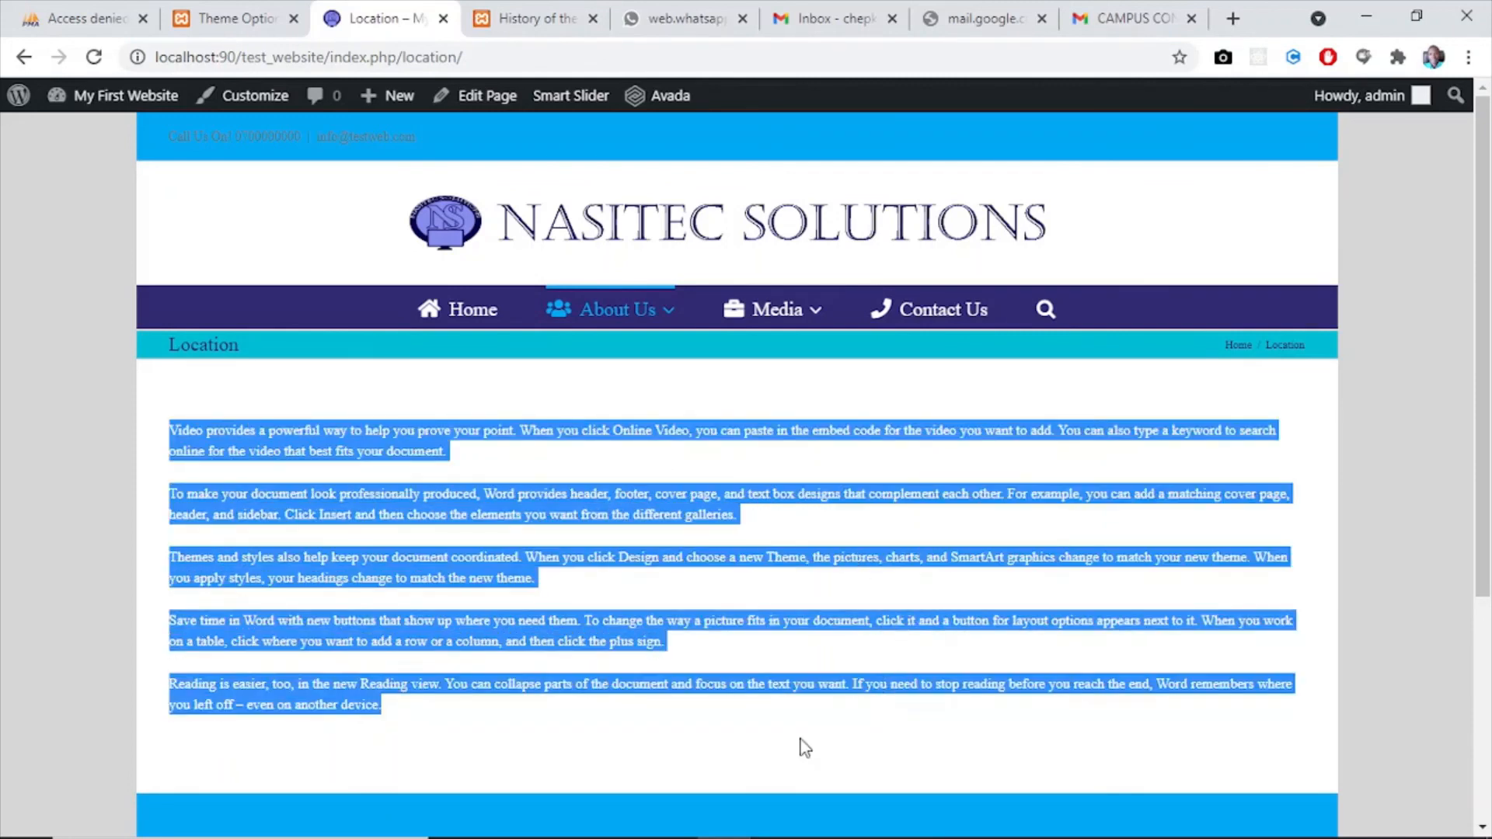
# - Set the Body Typography font size to 15px in Avada's Theme Options
pyautogui.click(190, 16)
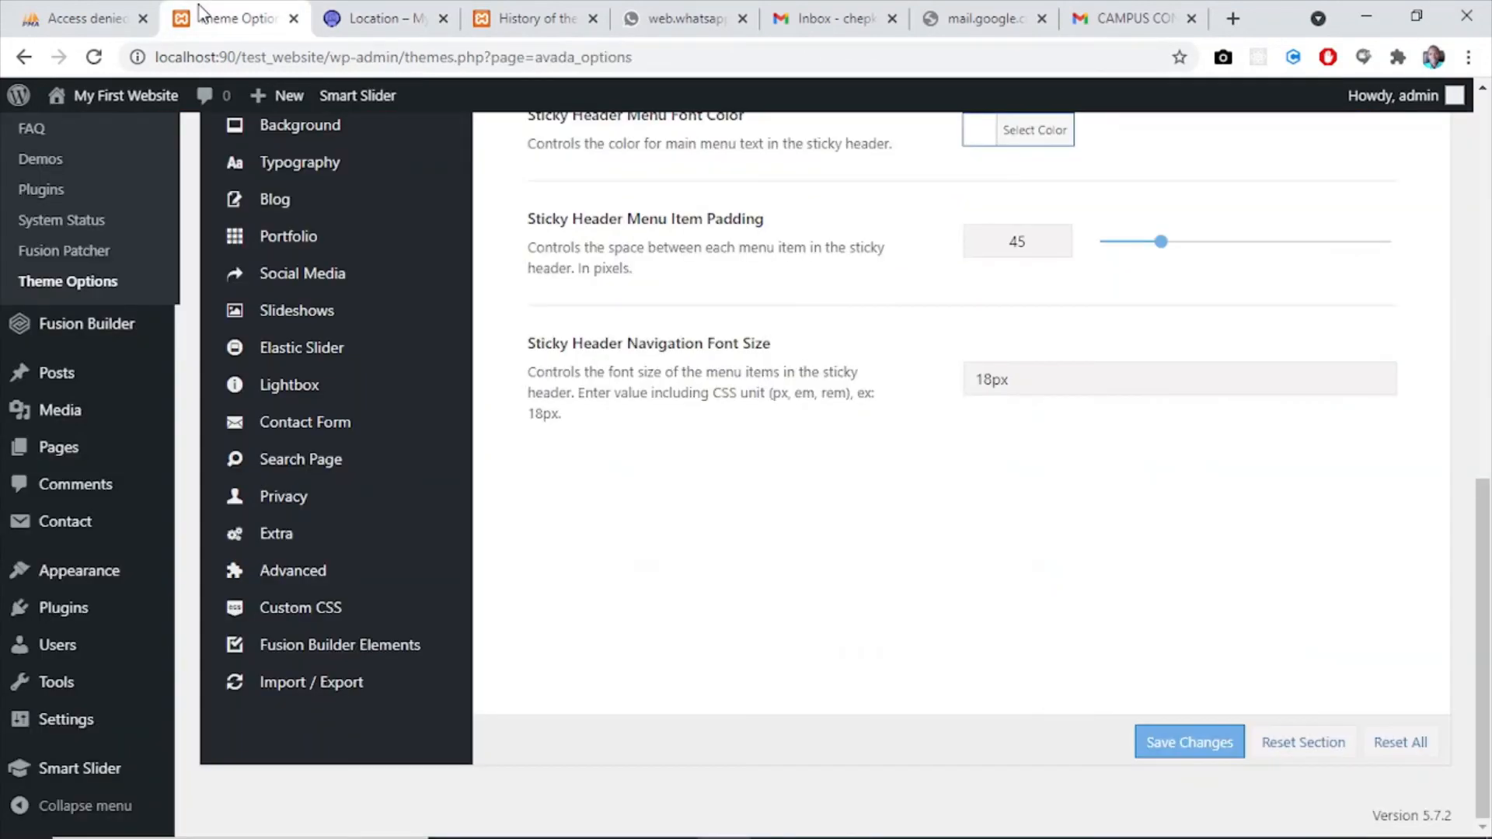
pyautogui.moveTo(1486, 593); pyautogui.dragTo(1489, 449)
pyautogui.moveTo(307, 484)
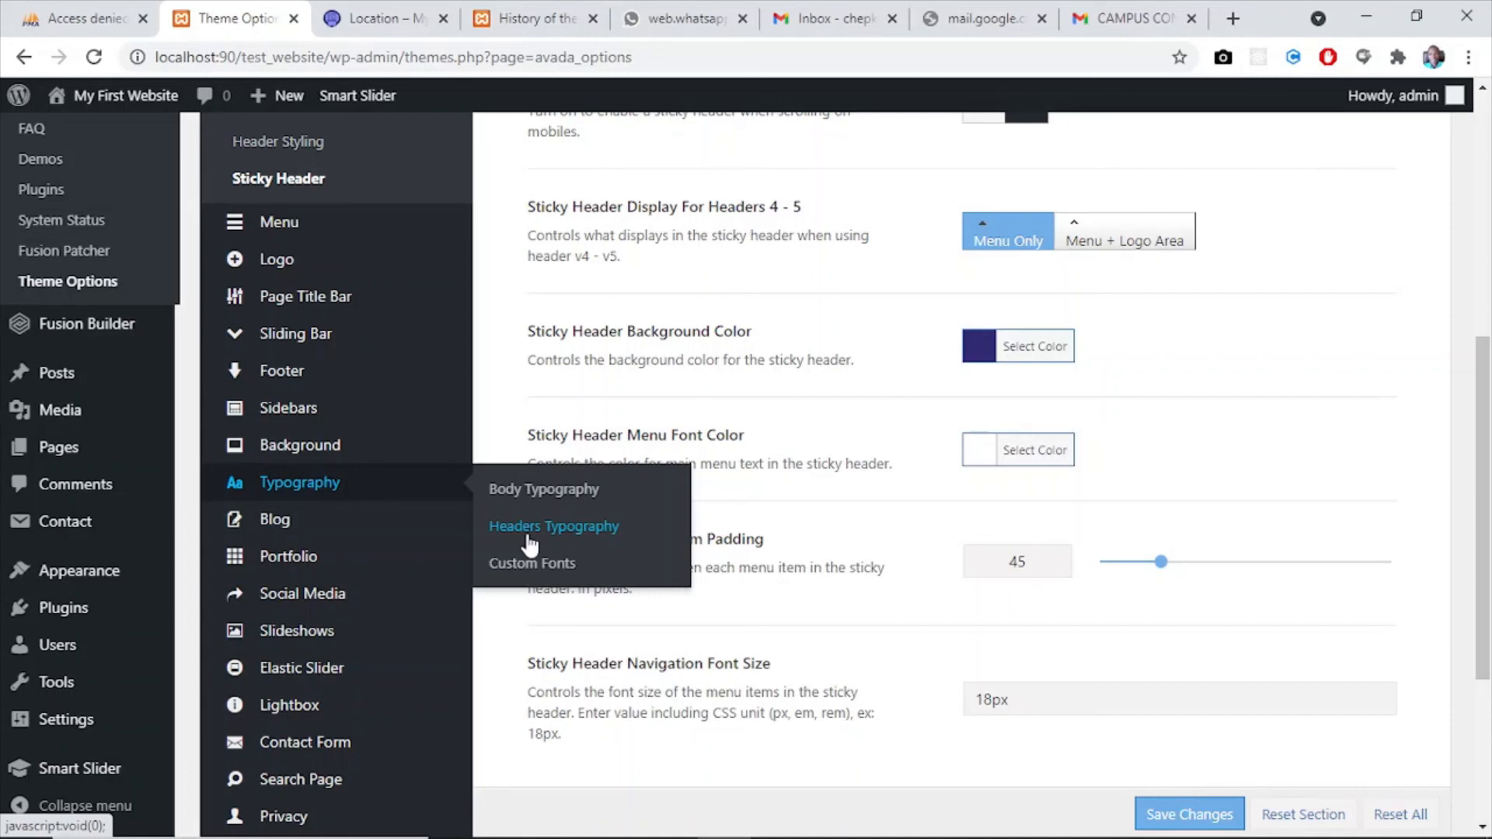
pyautogui.click(529, 491)
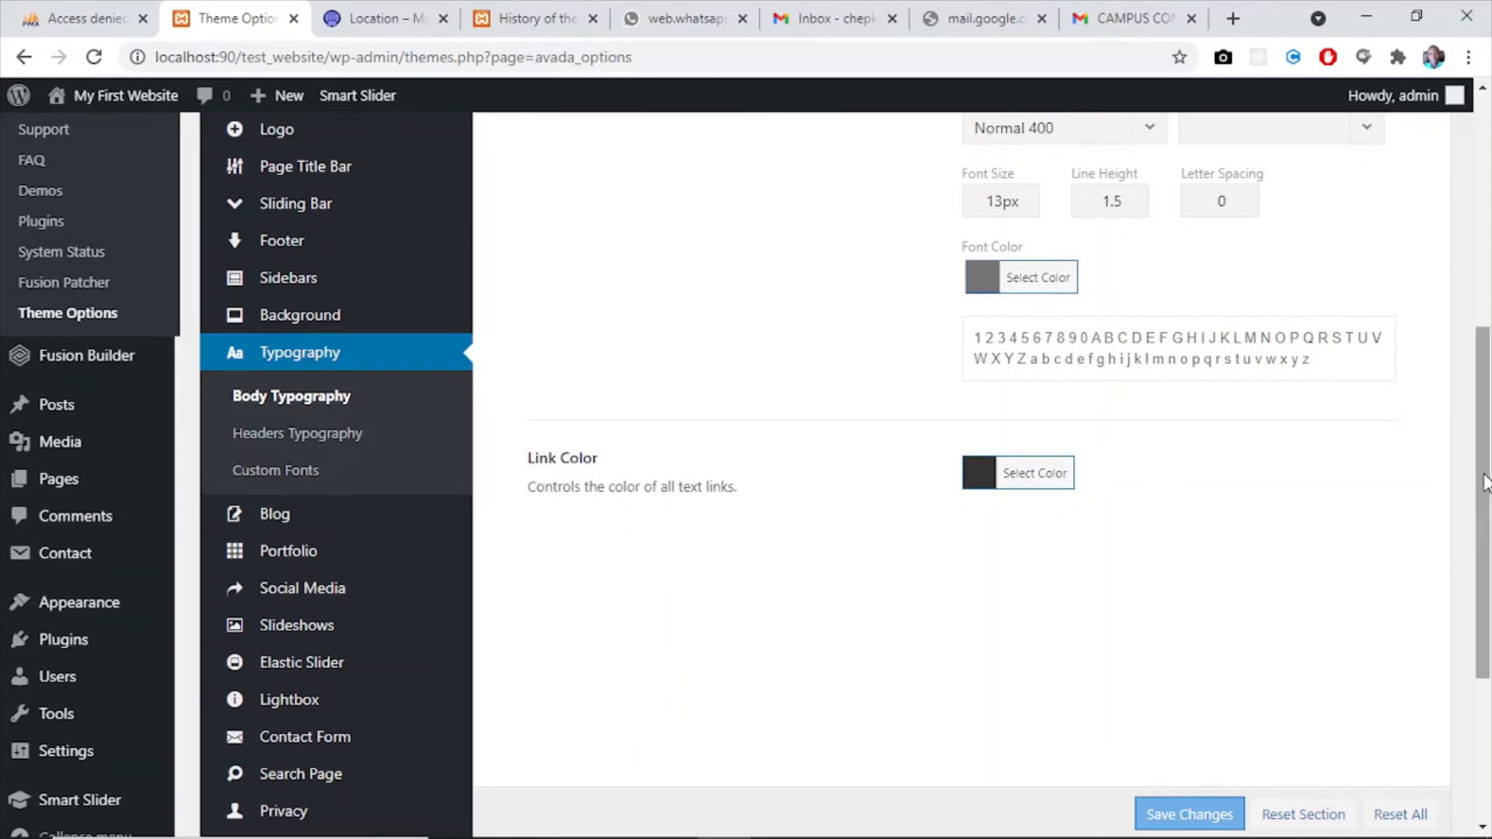
pyautogui.moveTo(1486, 482); pyautogui.dragTo(1488, 272)
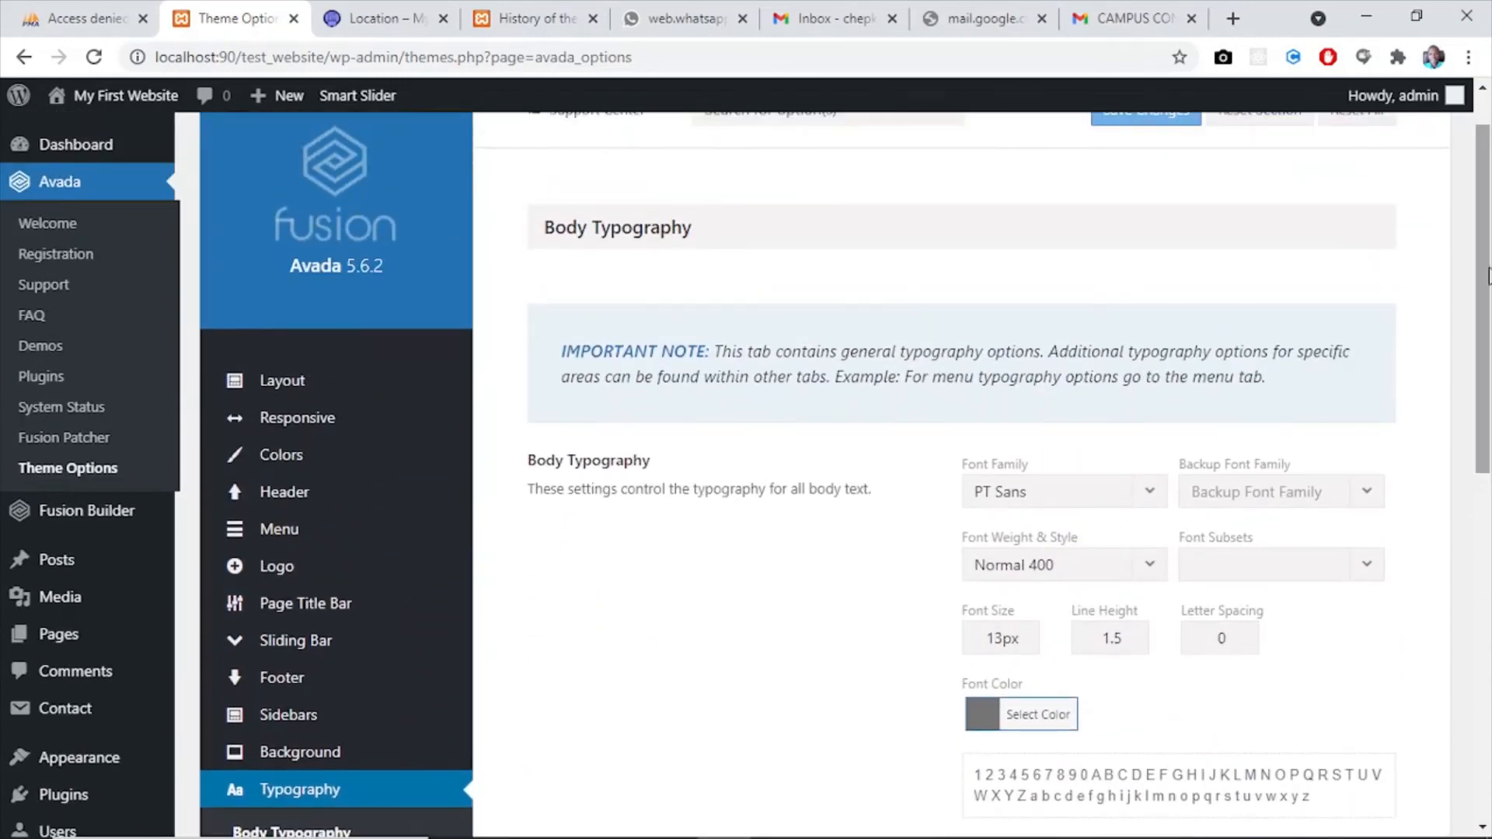
pyautogui.click(1002, 638)
pyautogui.press('BackSpace')
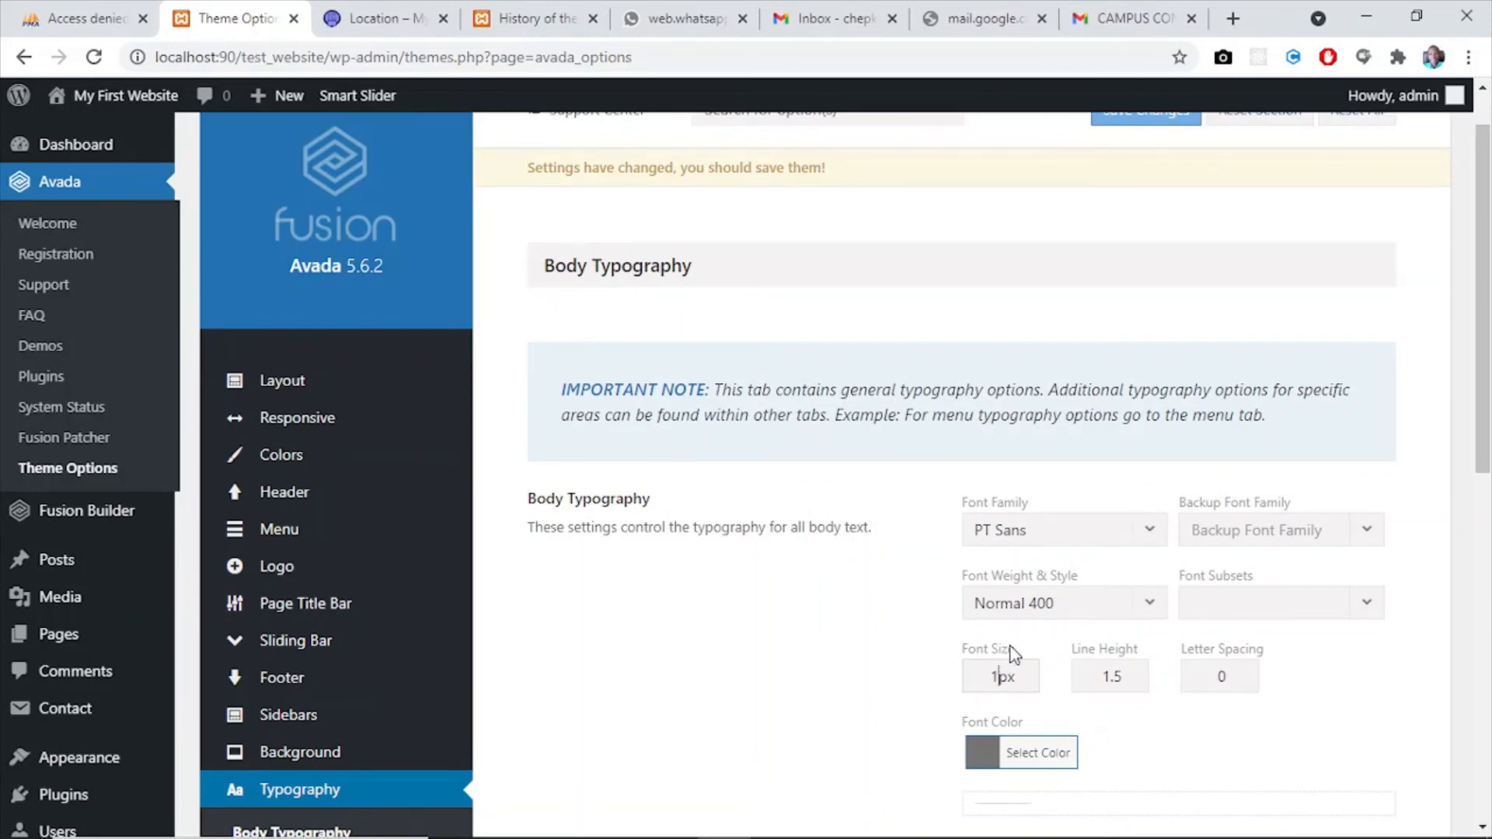
pyautogui.write('5')
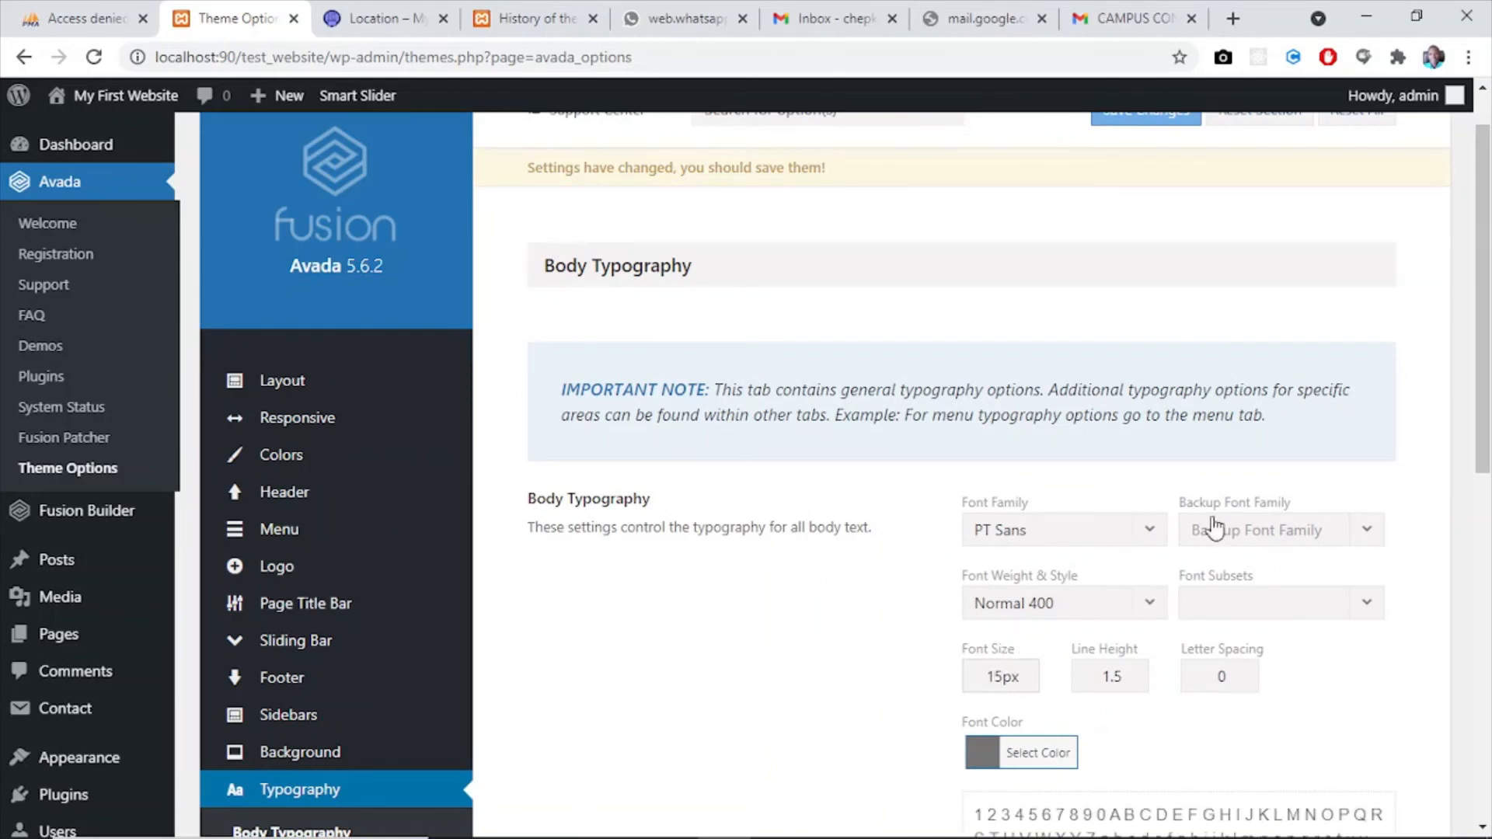
# - Set the Body Typography font color to black (#000000) after viewing the Location page text, and save the changes
pyautogui.scroll(-4, 1010, 544)
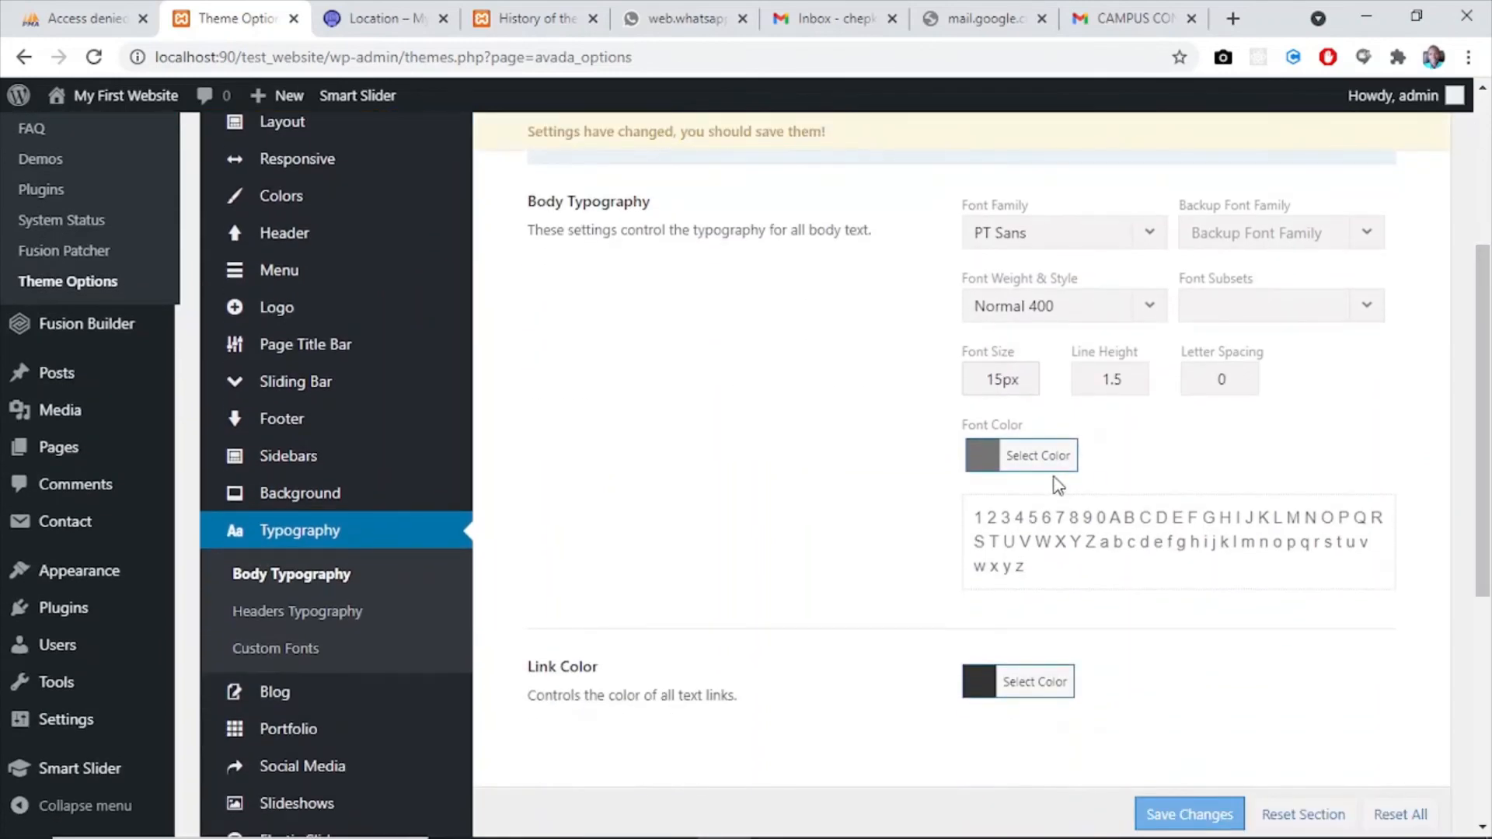
pyautogui.click(987, 463)
pyautogui.click(381, 18)
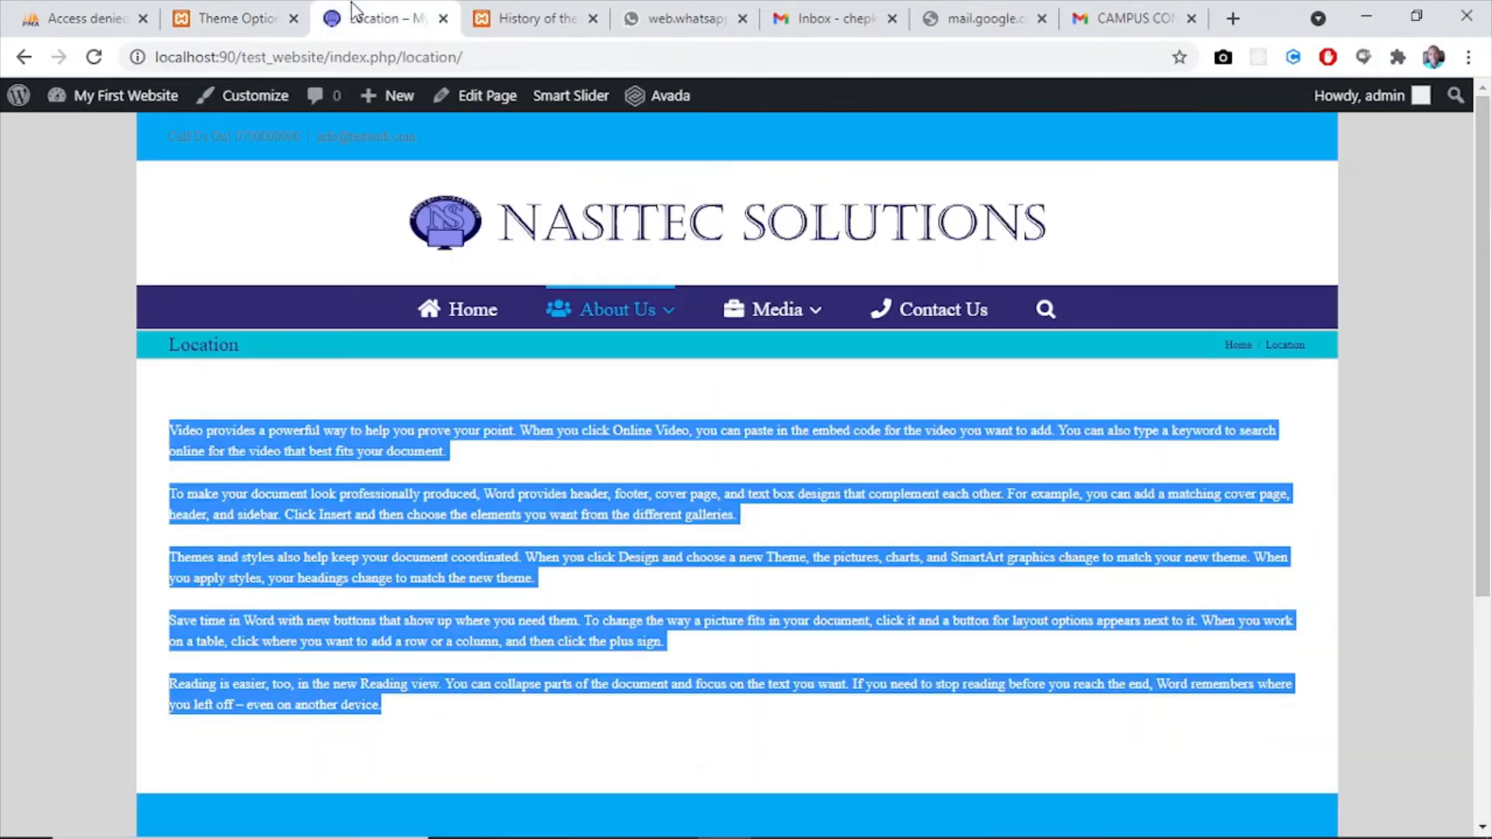
pyautogui.click(480, 348)
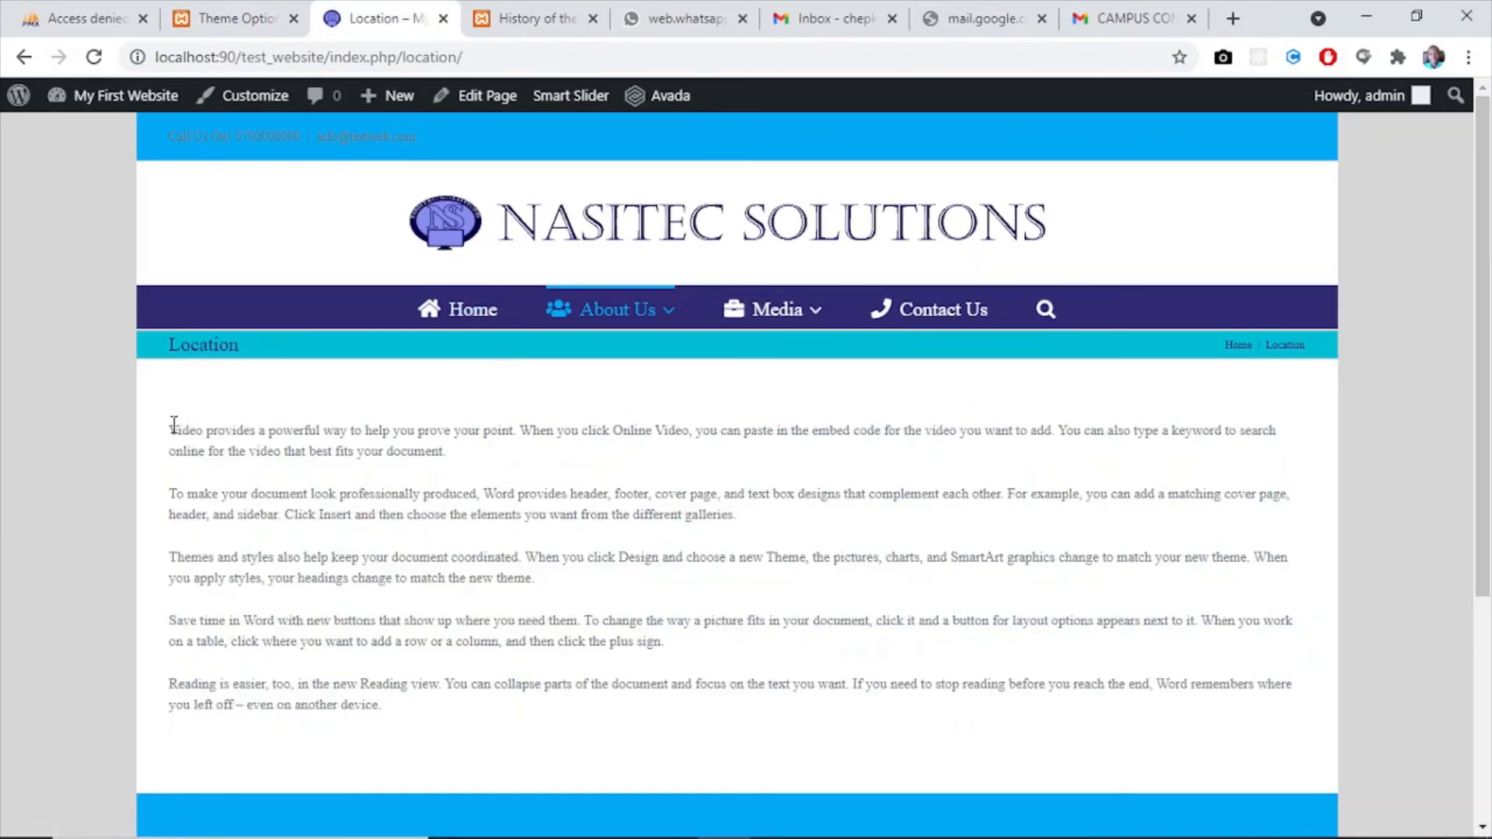
pyautogui.moveTo(172, 424); pyautogui.dragTo(636, 725)
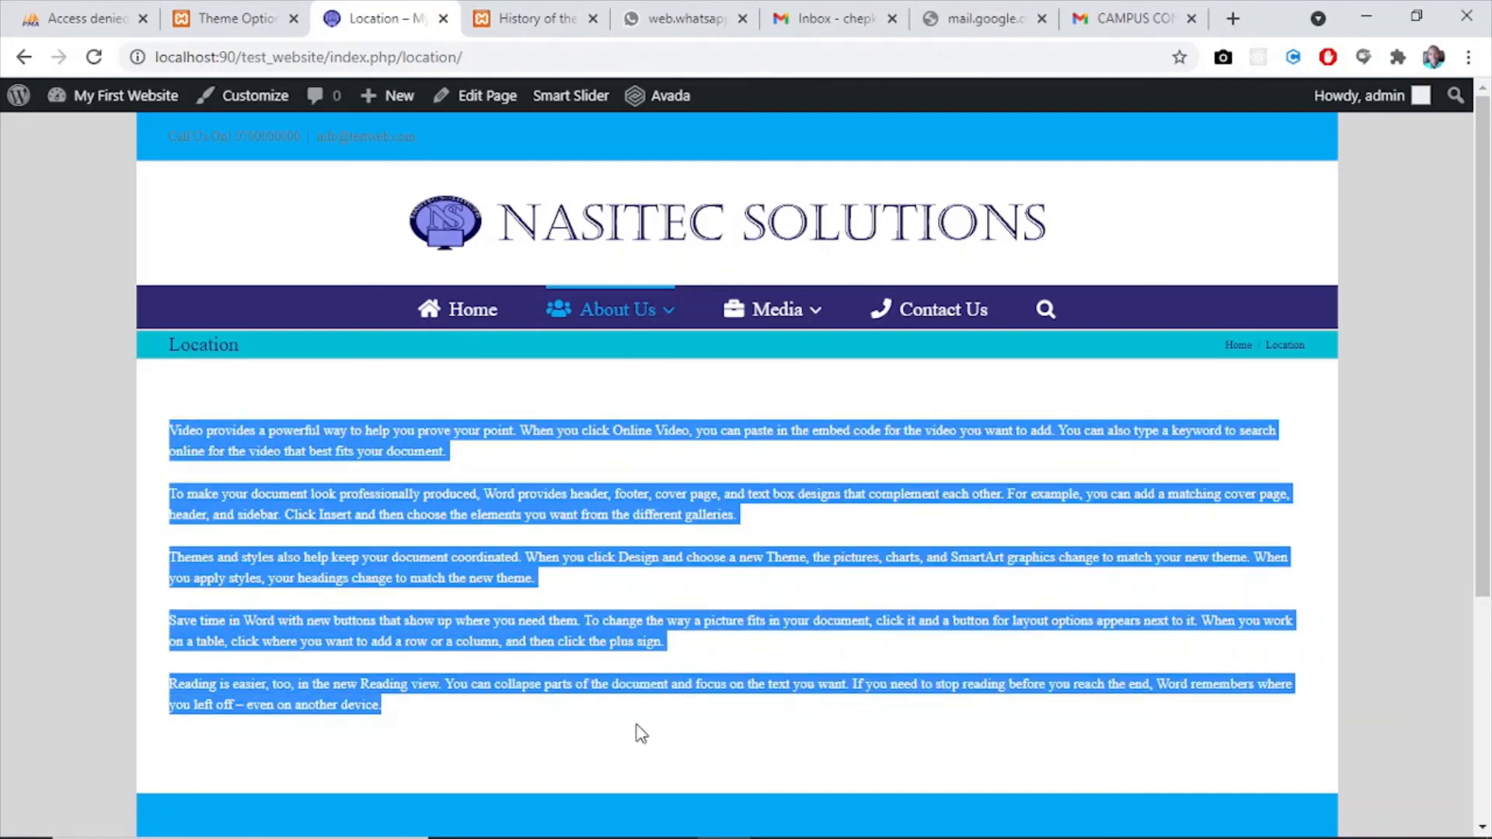
pyautogui.click(204, 22)
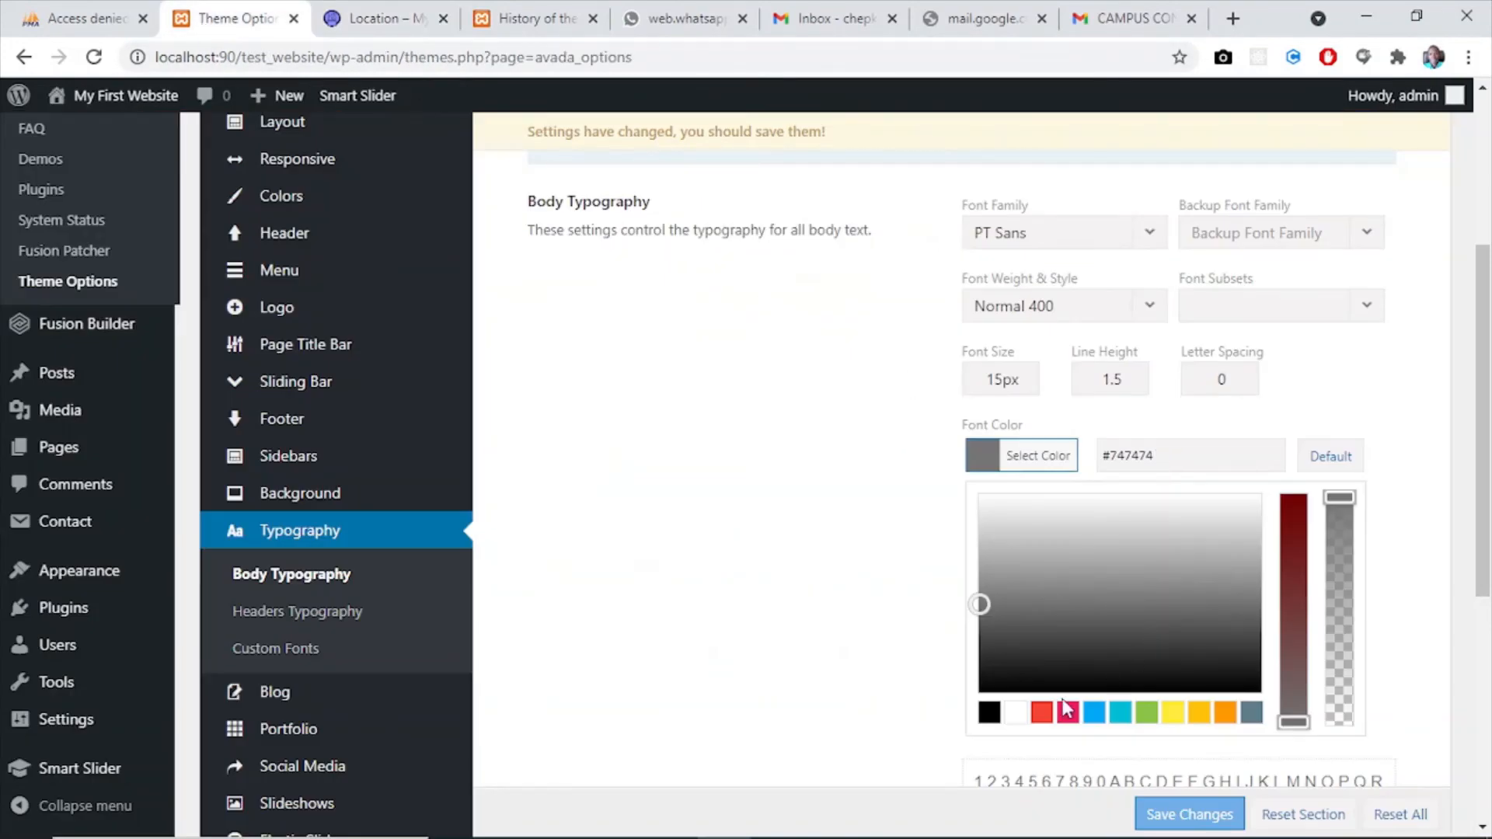
pyautogui.click(990, 712)
pyautogui.scroll(-1, 1489, 395)
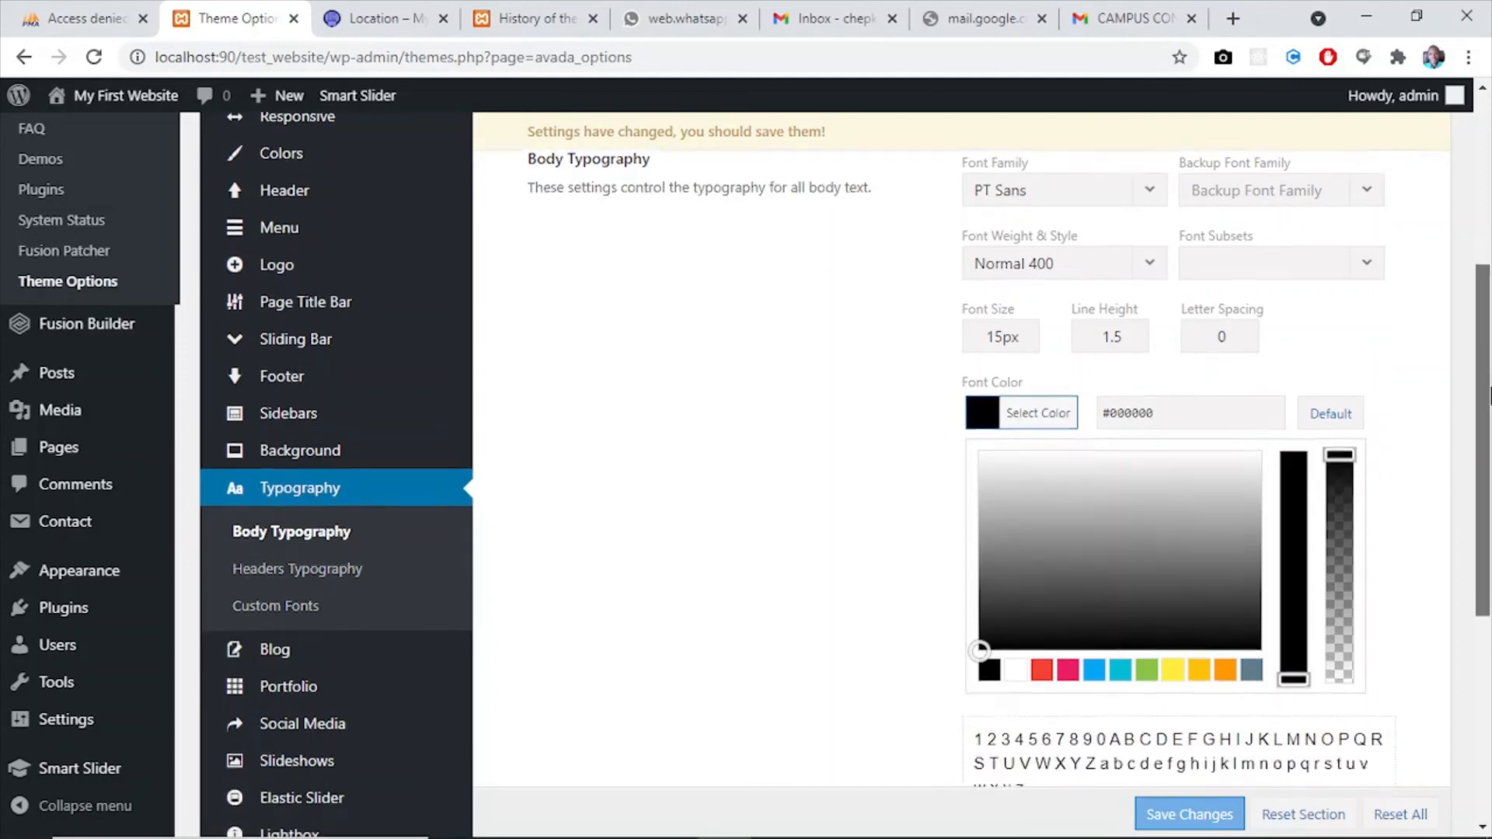
pyautogui.scroll(-4, 1489, 394)
pyautogui.click(1160, 813)
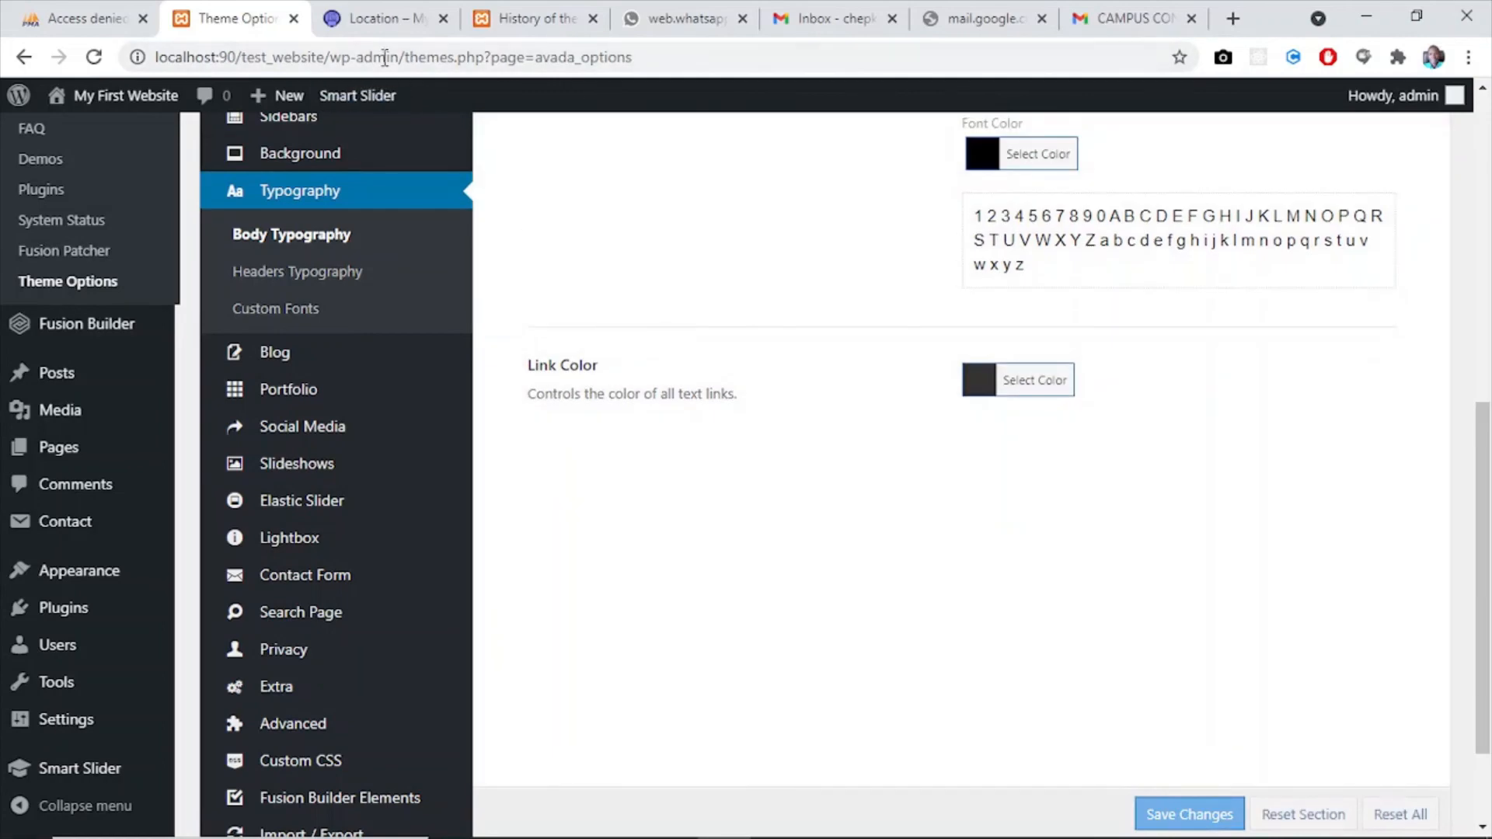
# - Reload the live Location page and review the size and color of its body text, looking through the page down to the footer
pyautogui.click(356, 20)
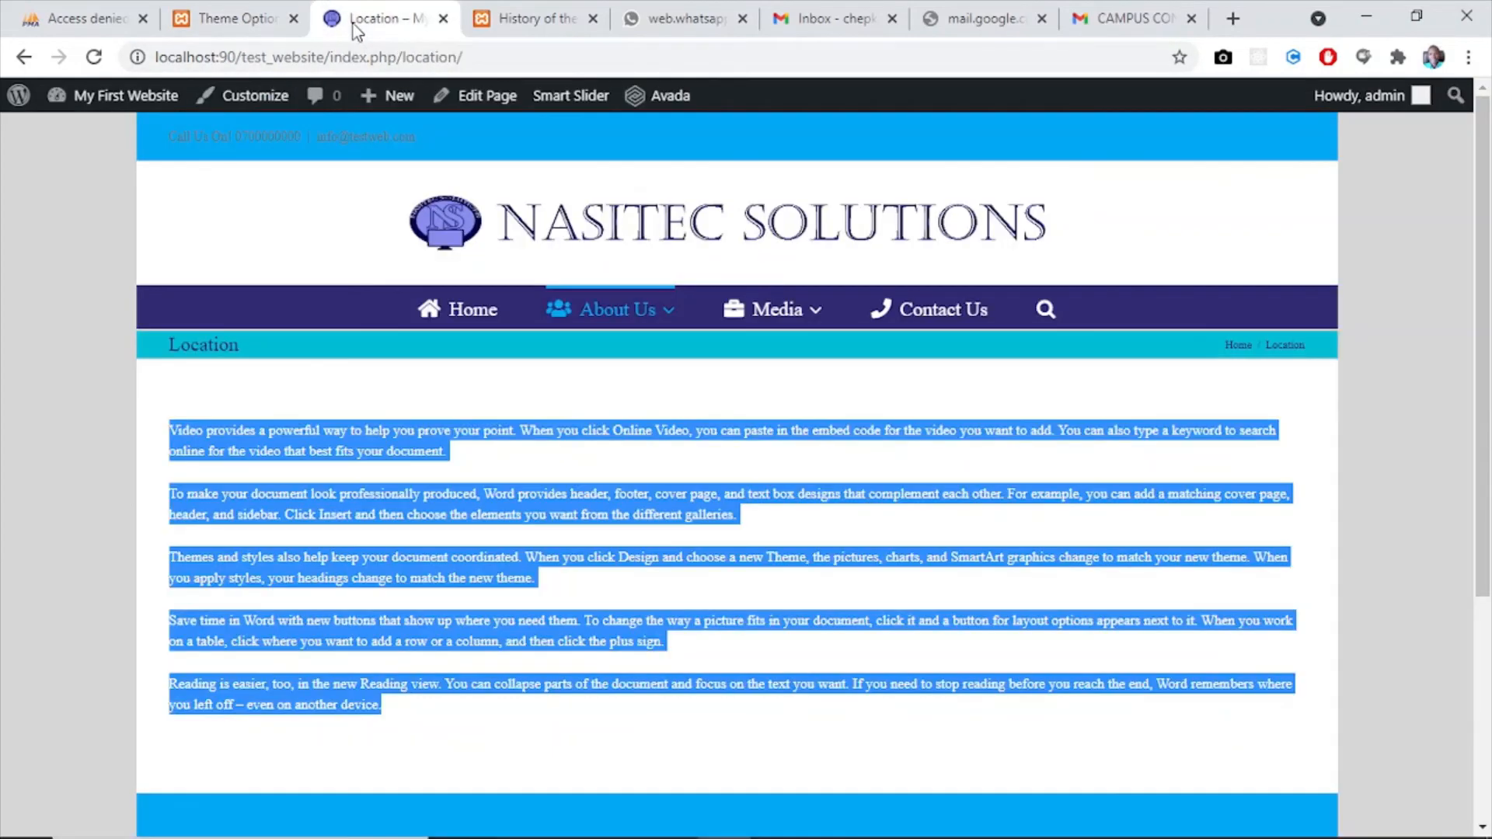
pyautogui.click(94, 56)
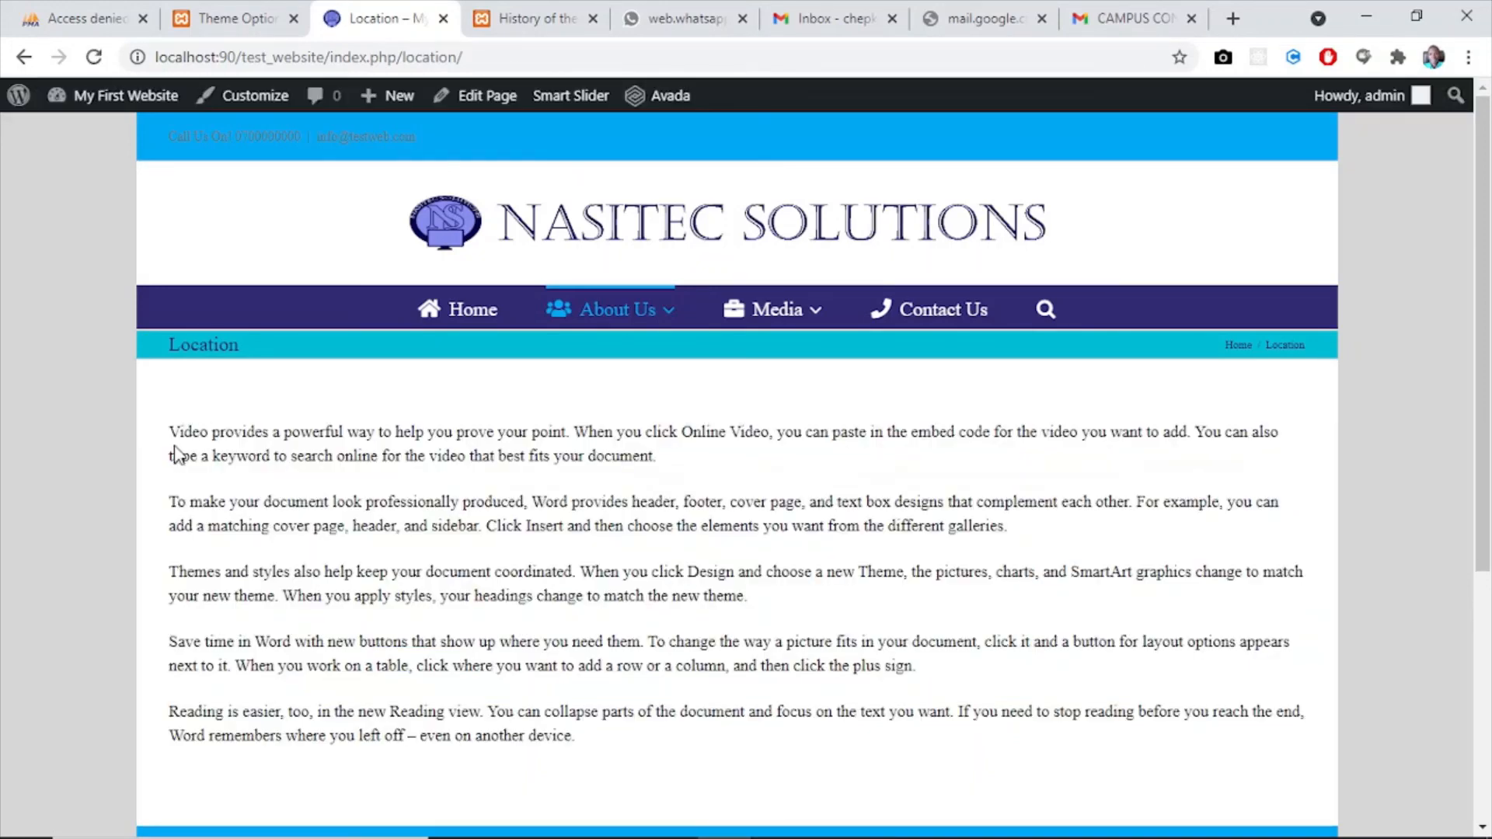
pyautogui.moveTo(162, 432); pyautogui.dragTo(713, 761)
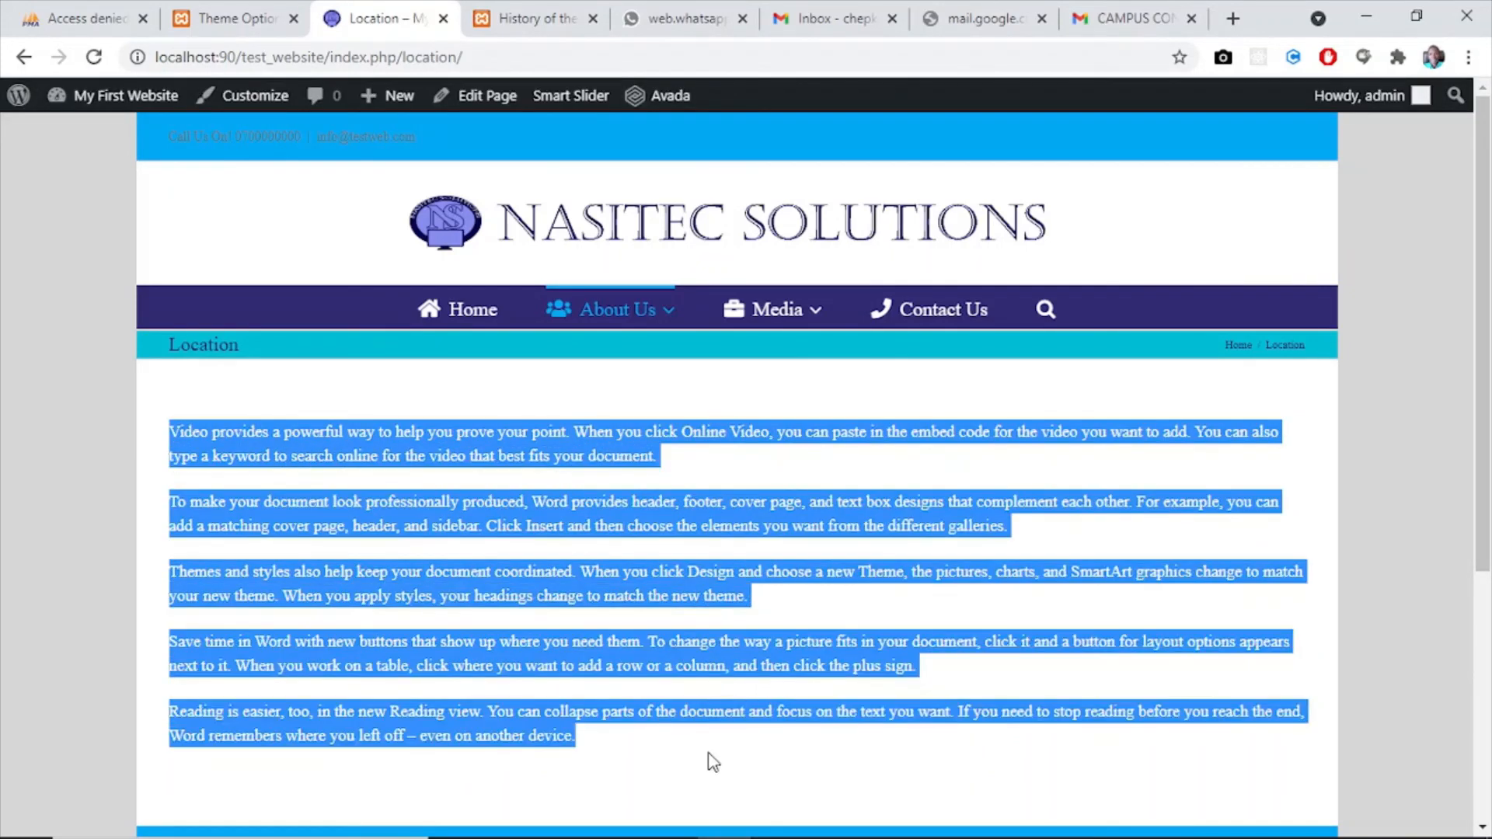
pyautogui.click(620, 751)
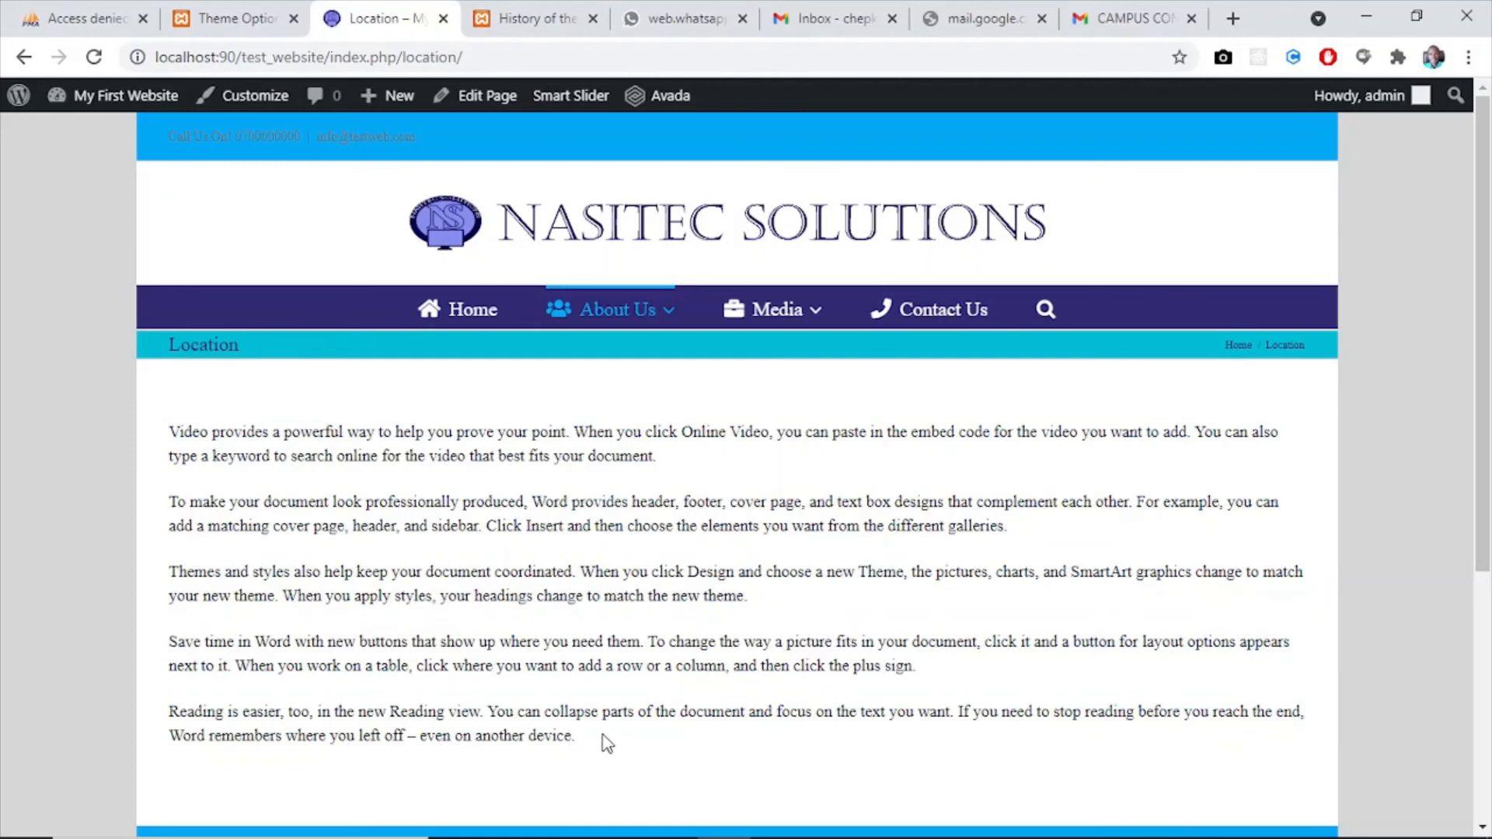
pyautogui.moveTo(587, 739); pyautogui.dragTo(139, 396)
pyautogui.click(783, 735)
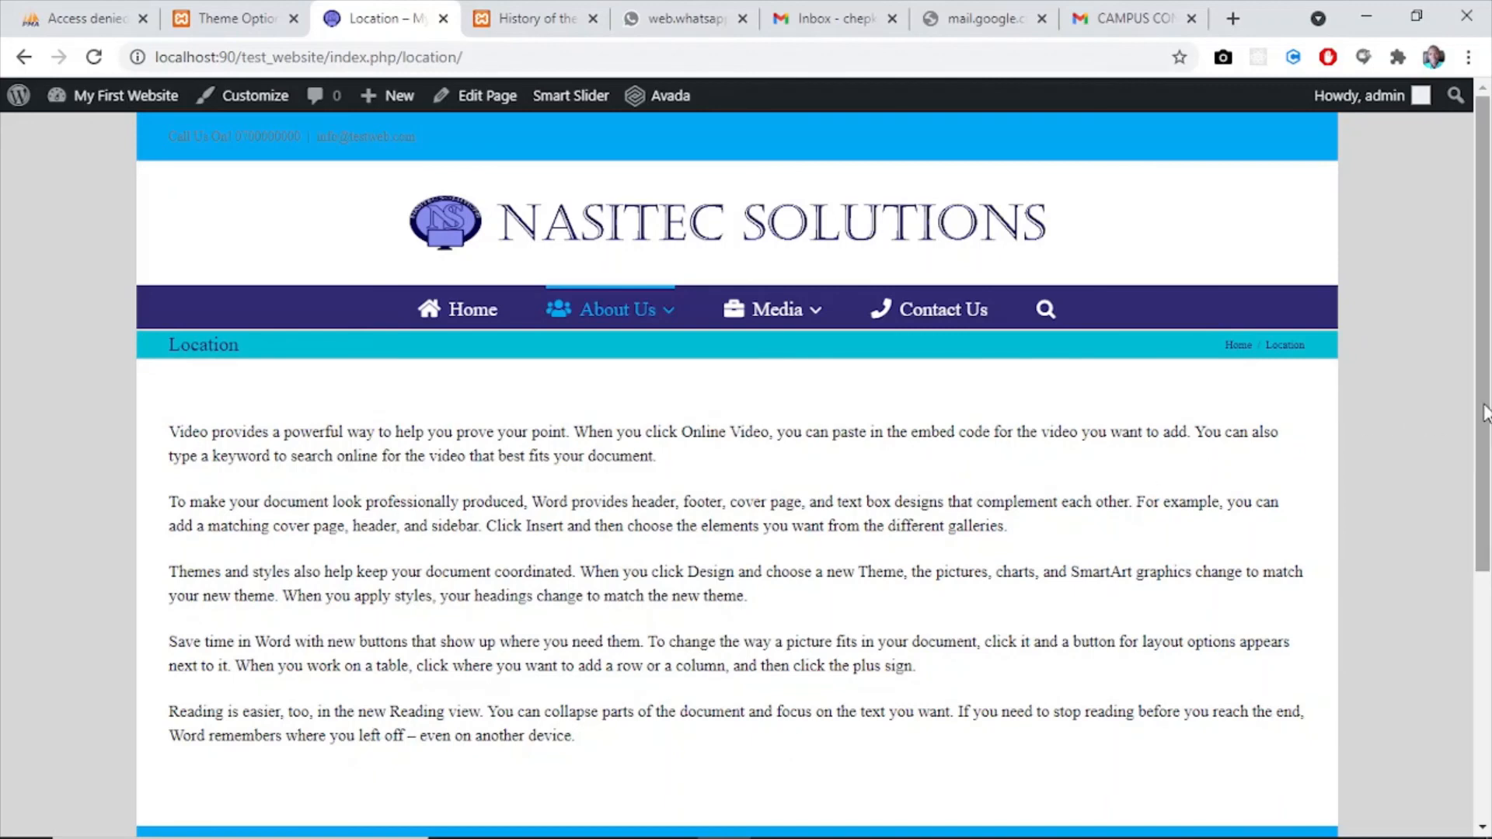
pyautogui.moveTo(1484, 412); pyautogui.dragTo(1483, 719)
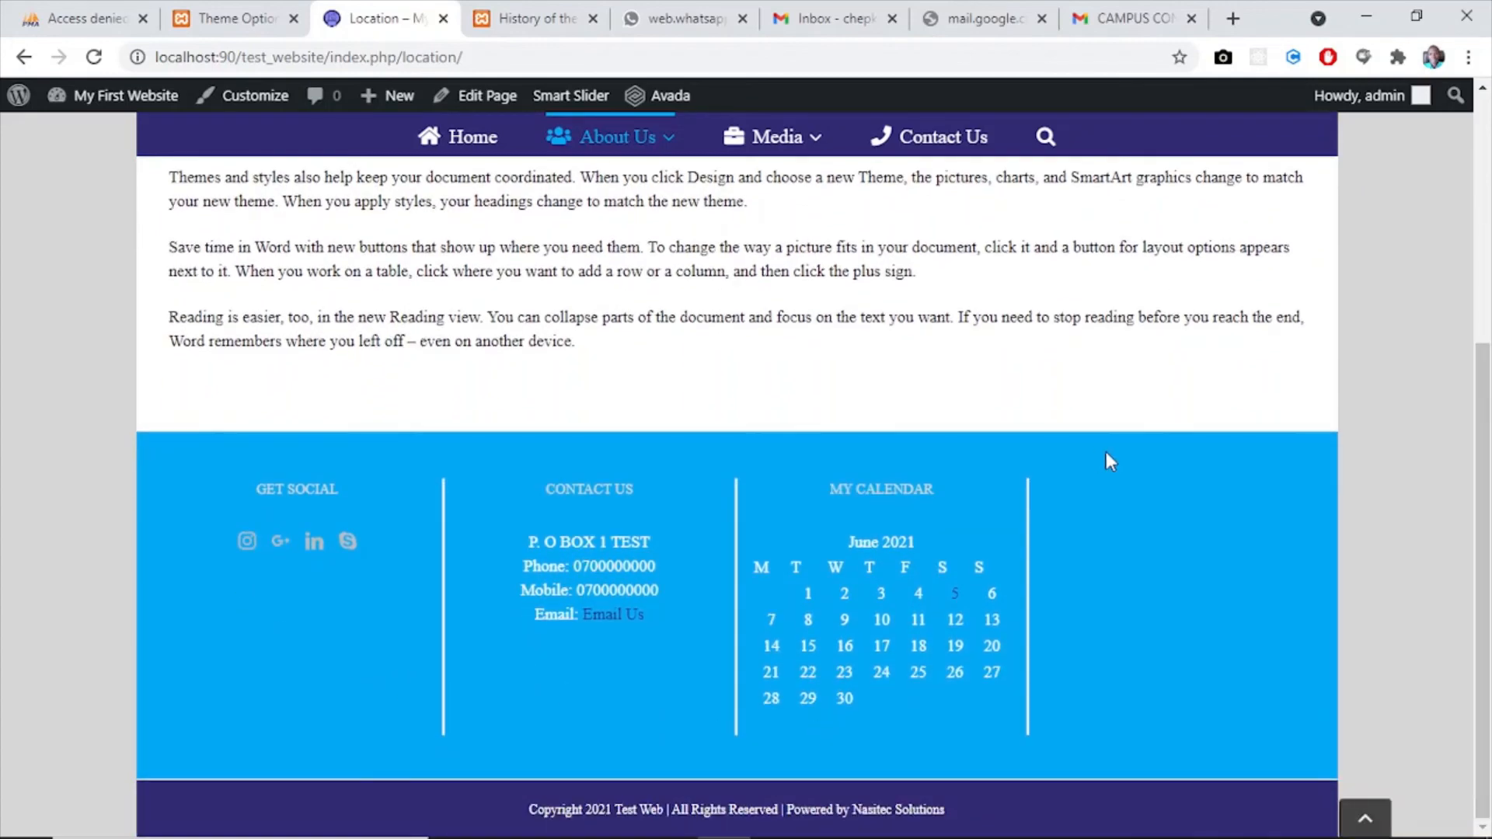
pyautogui.scroll(1, 1483, 249)
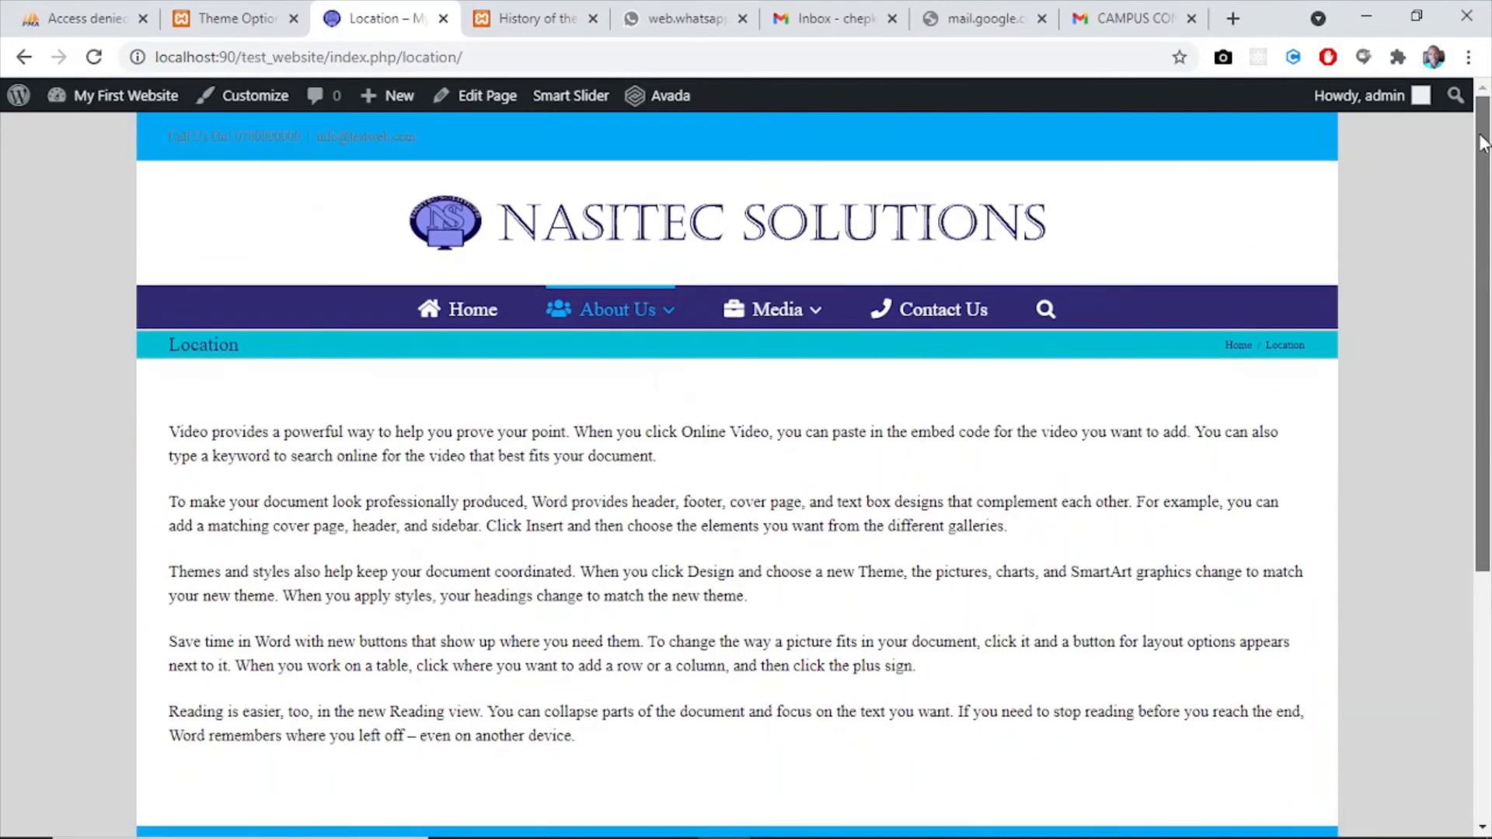